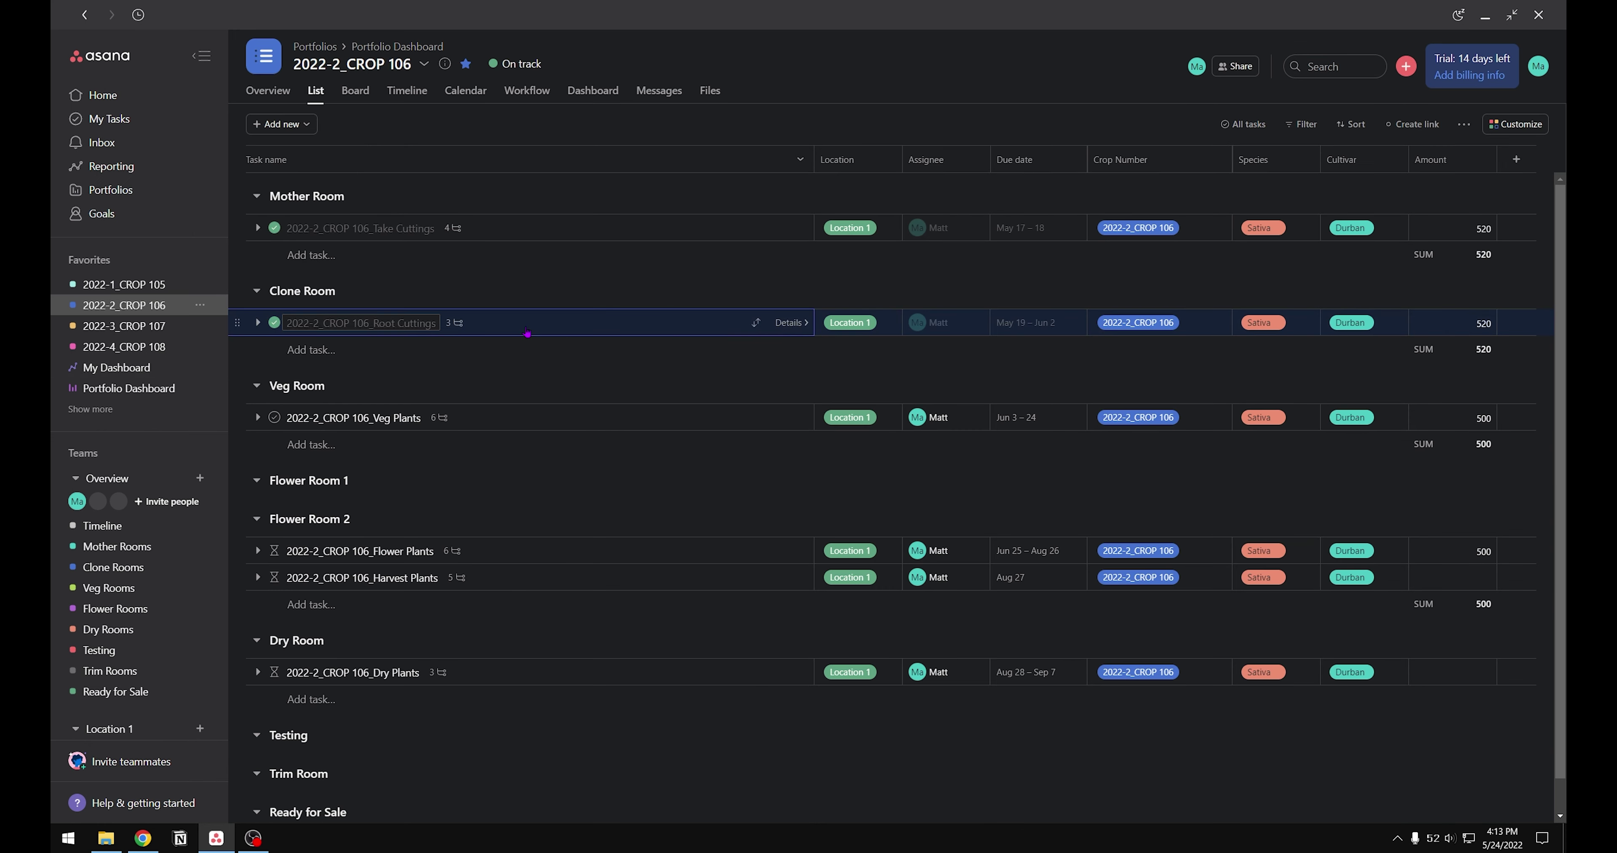
Step: Open the details of the 2022-2_CROP 106 Root Cuttings task, review its fields and subtasks, and close them
click(528, 330)
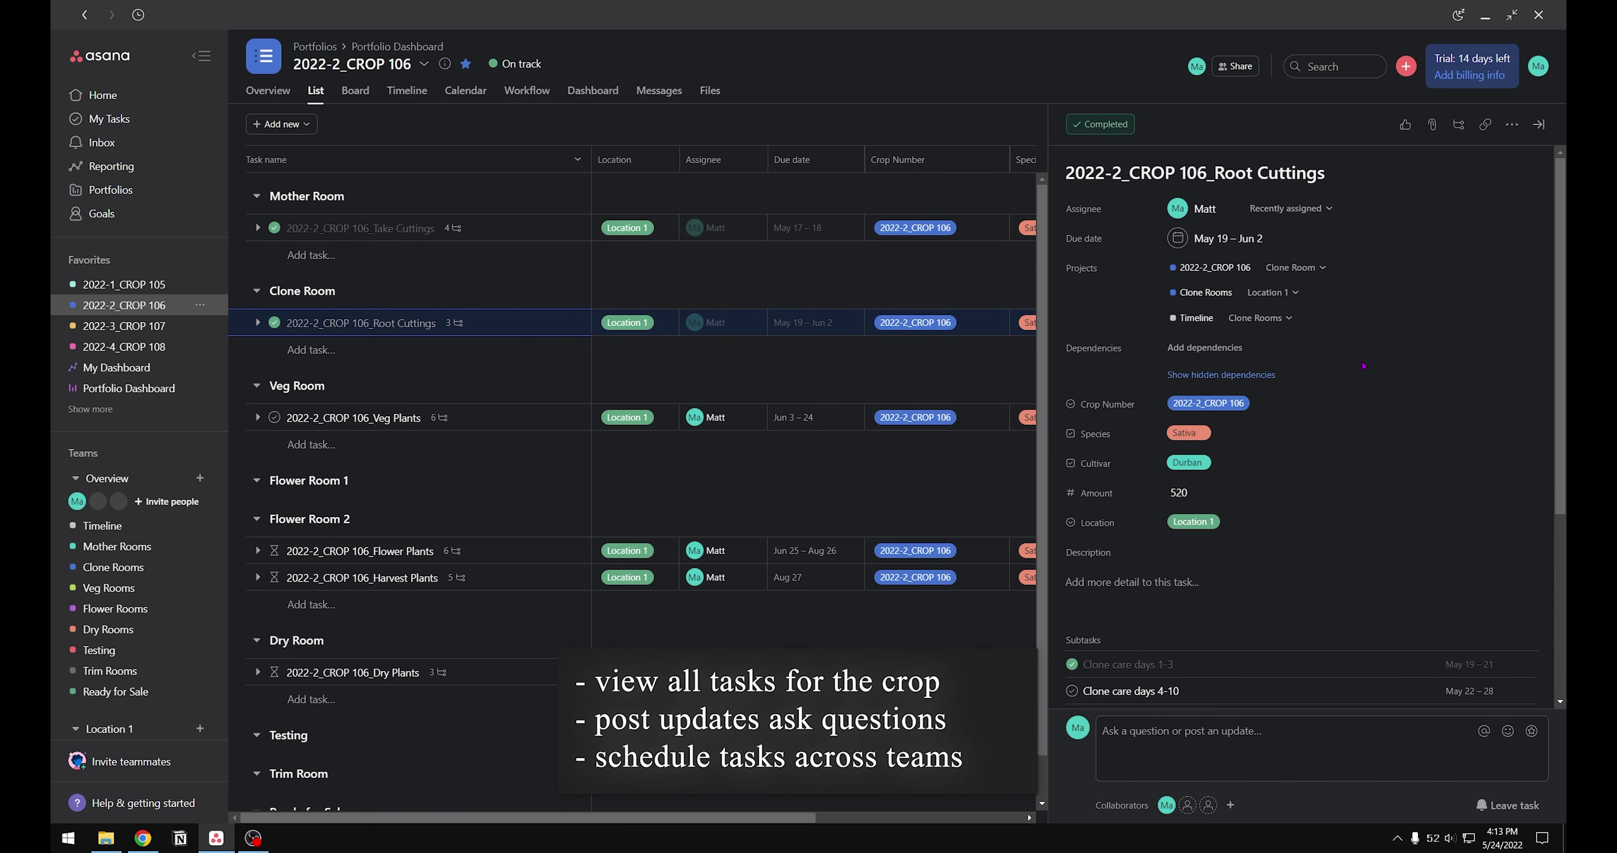
scroll(1349, 439, down, 3)
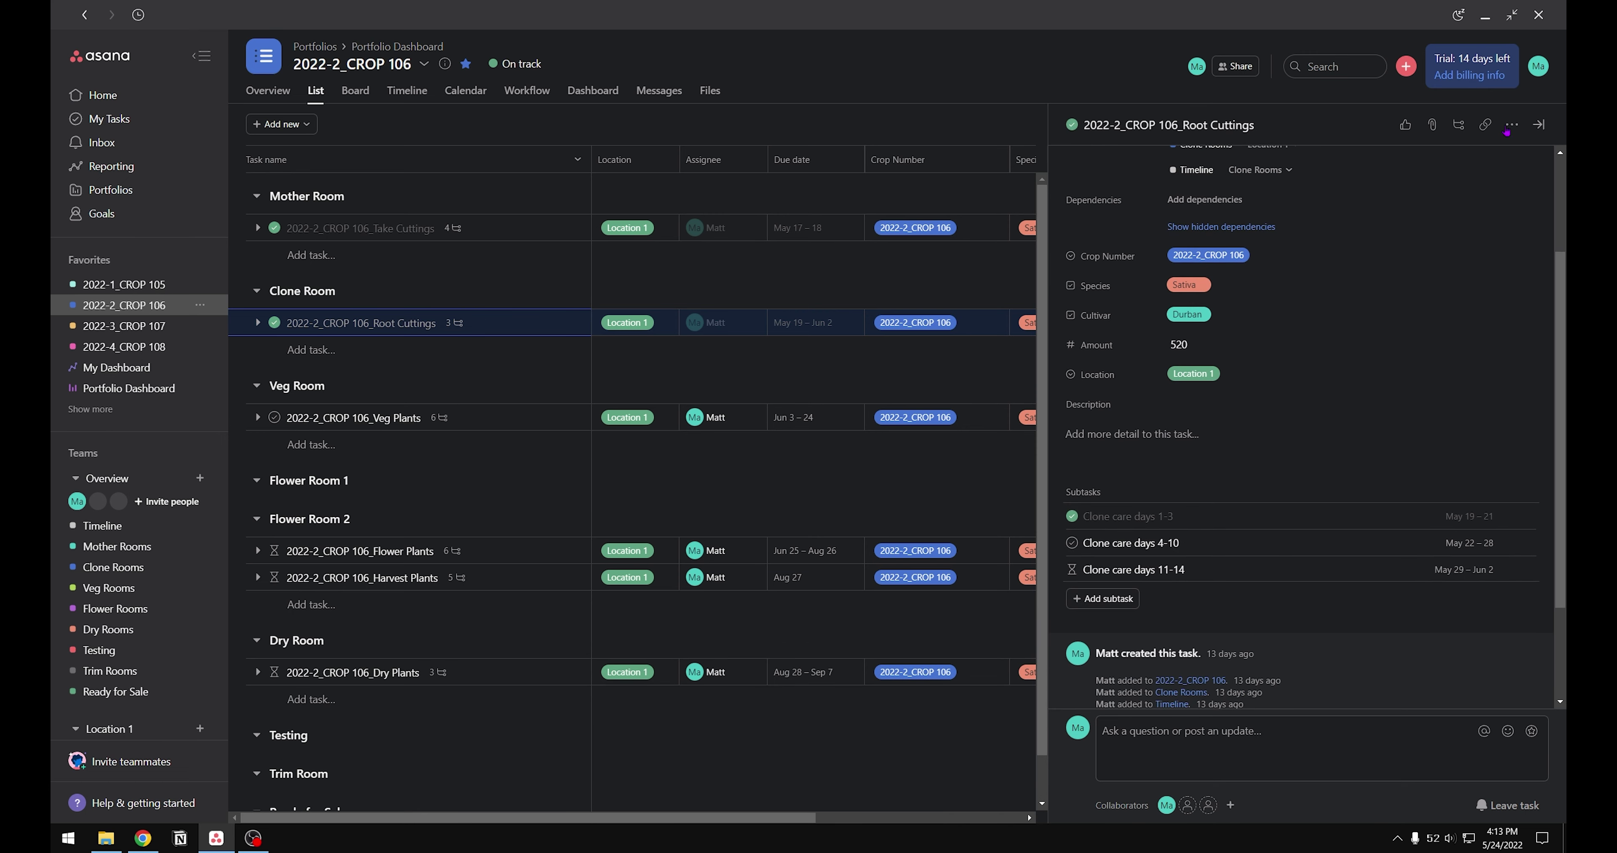
click(1541, 126)
click(1412, 169)
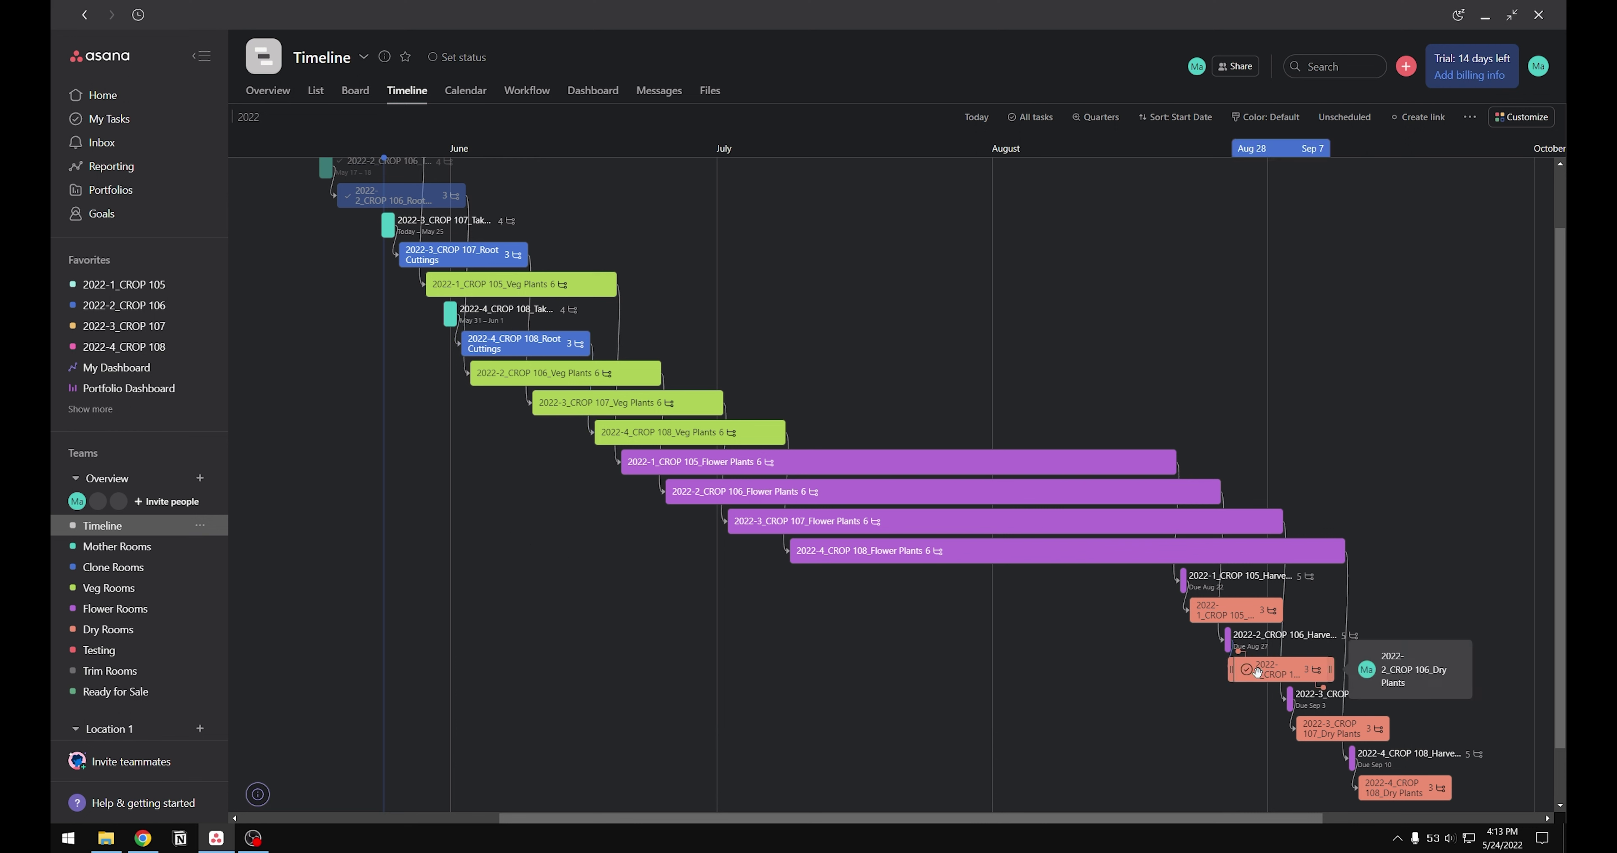
Step: Review each room project of the Overview team in order, from Mother Rooms through Ready for Sale
click(174, 553)
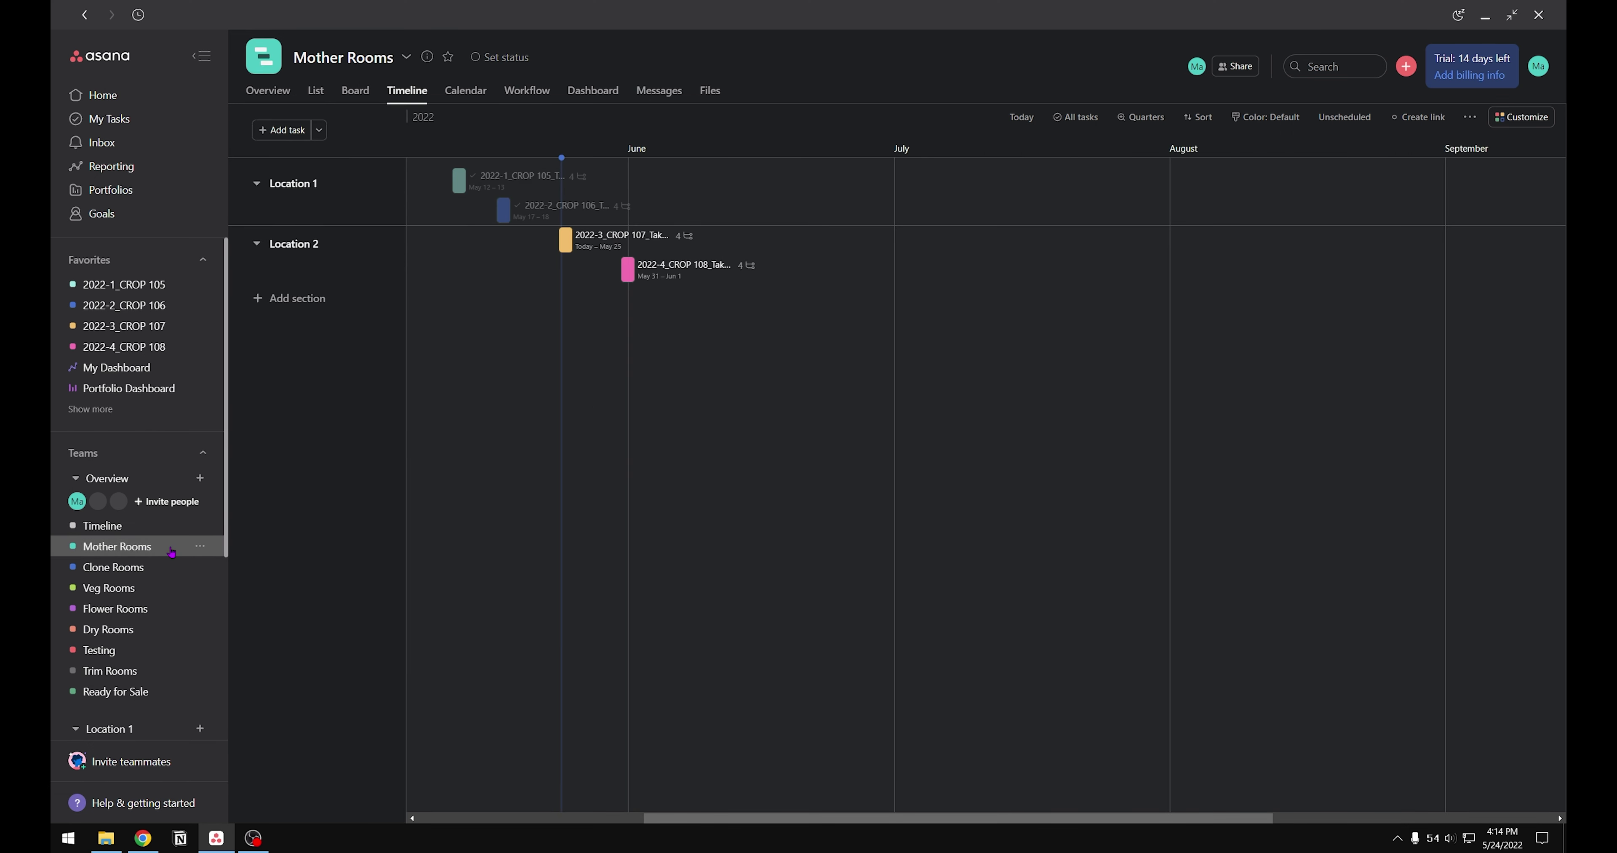
click(145, 571)
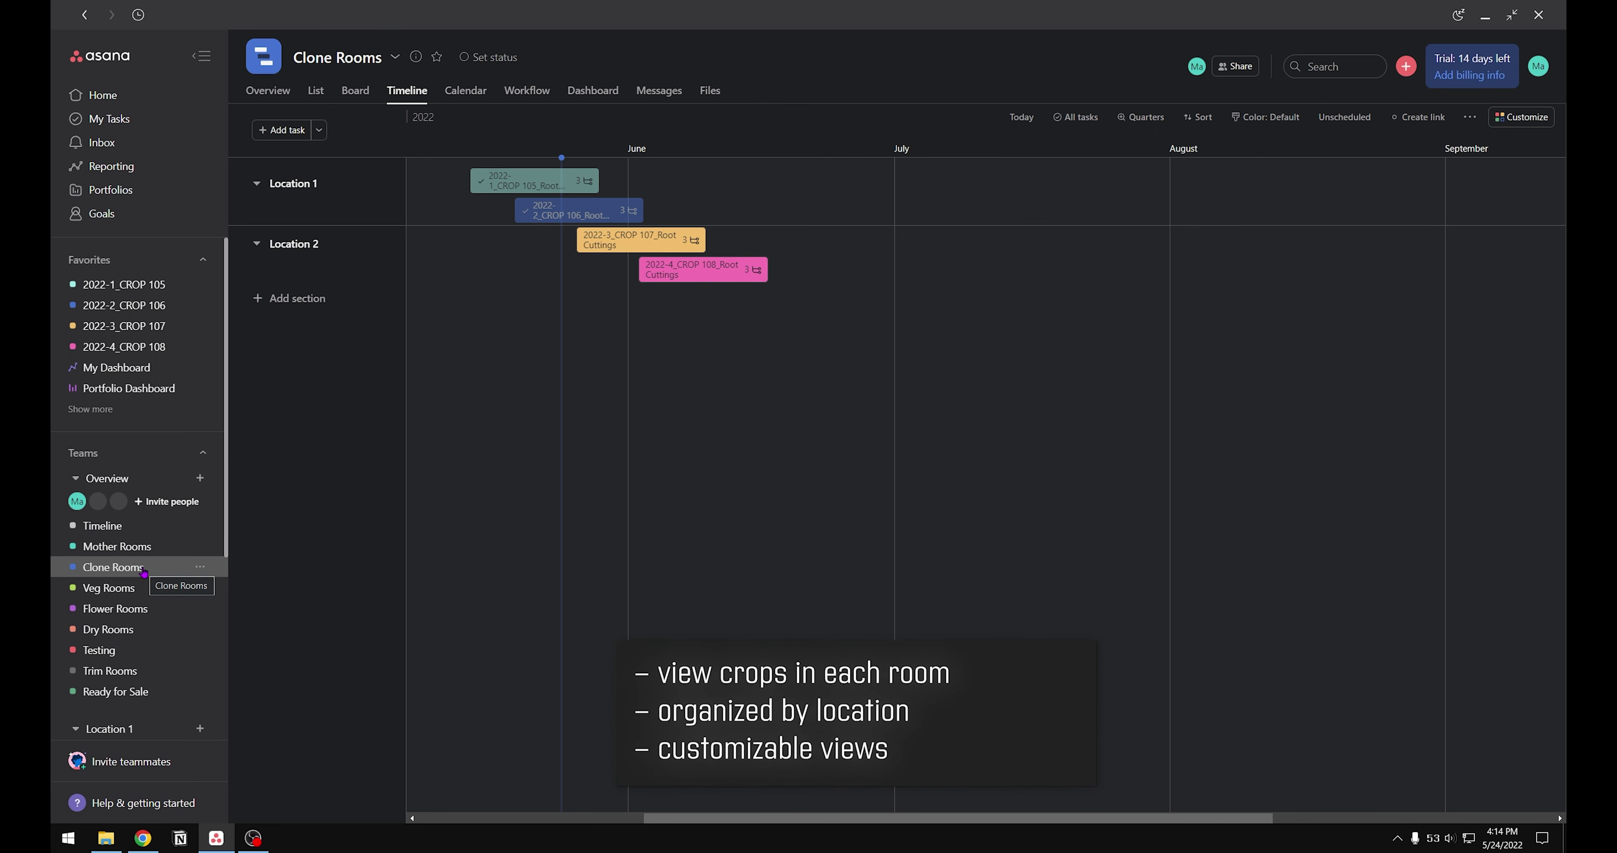
click(140, 589)
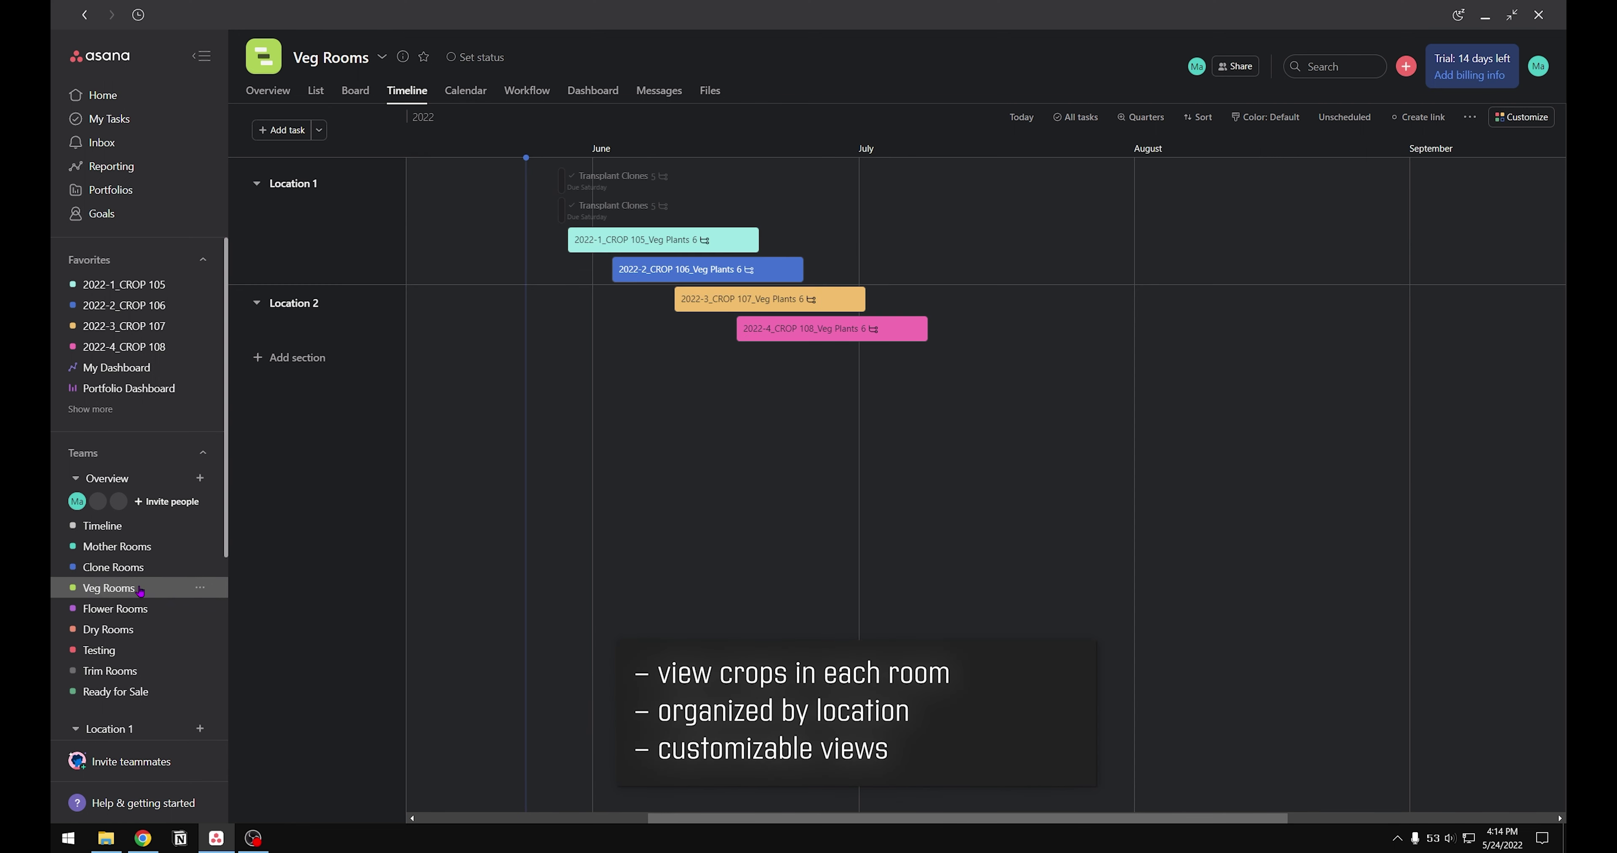
click(139, 612)
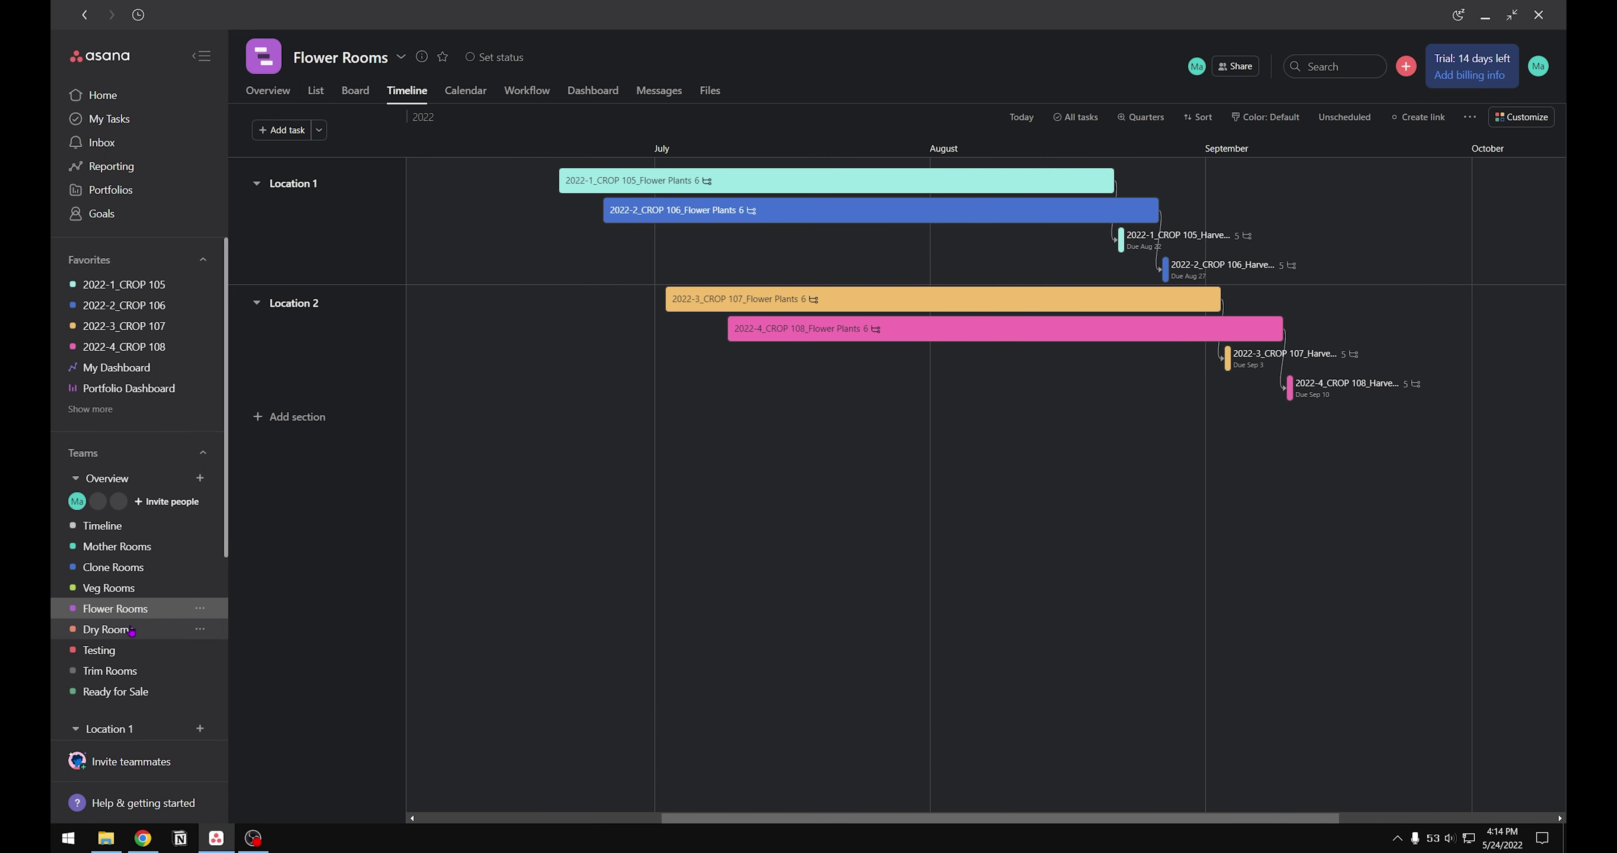
click(132, 630)
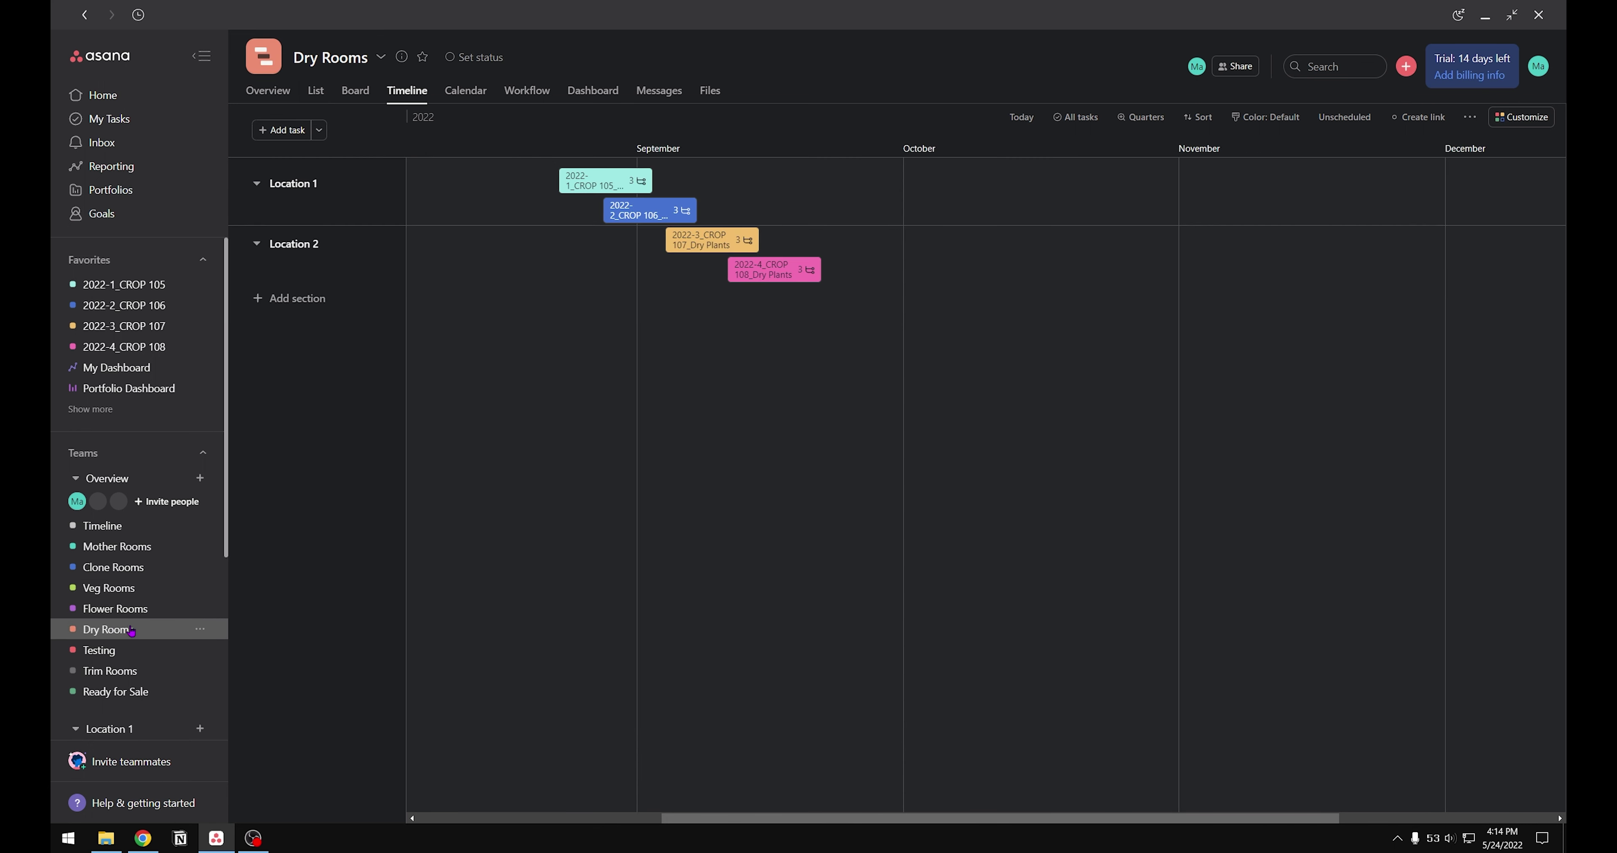
click(128, 650)
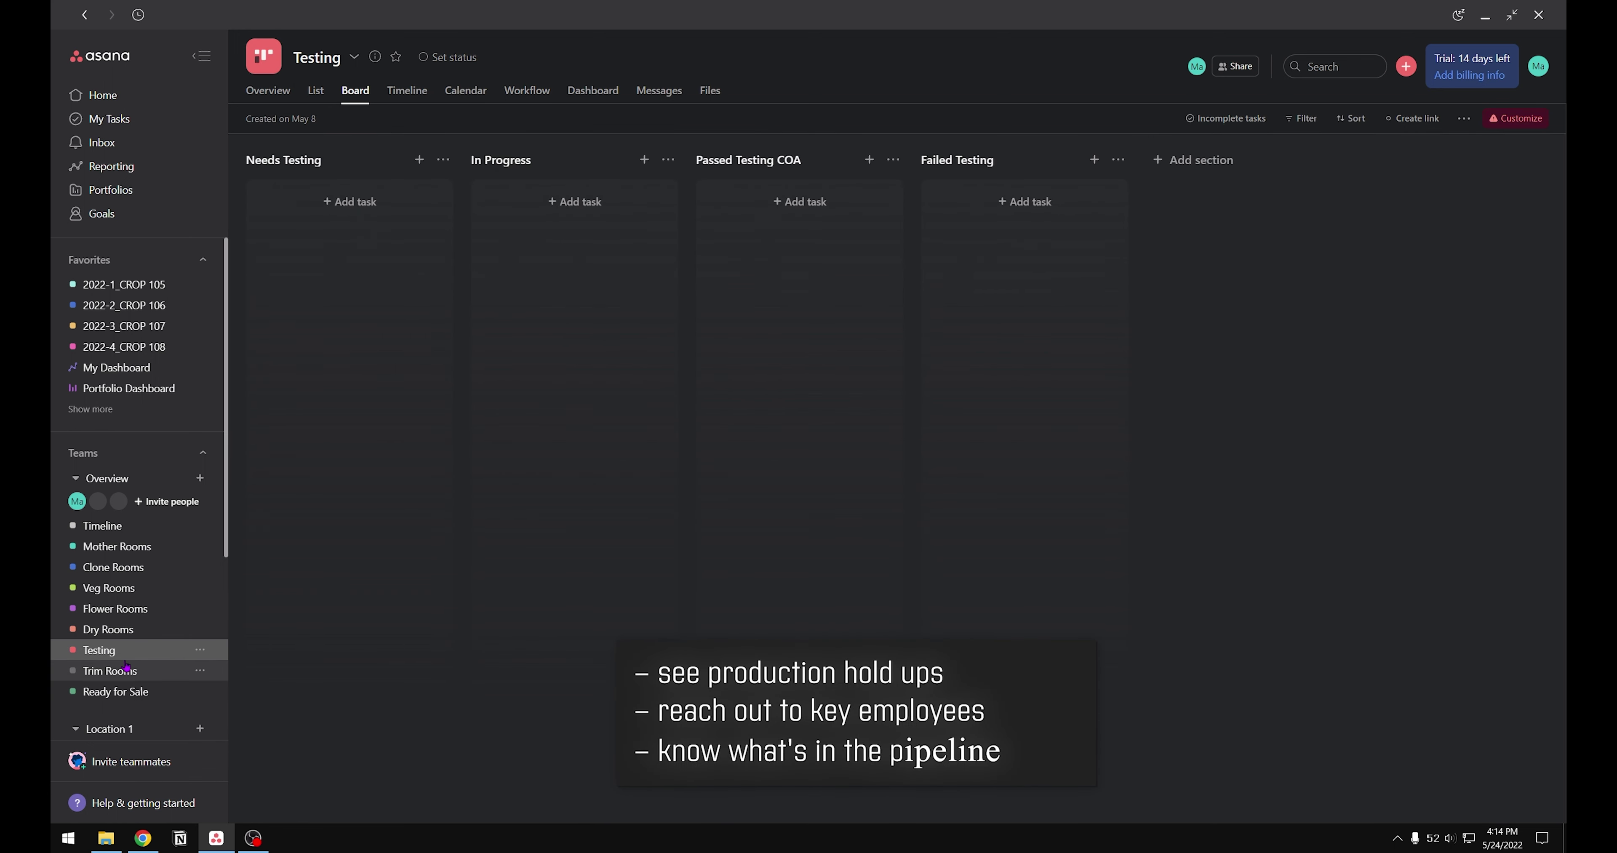
click(127, 666)
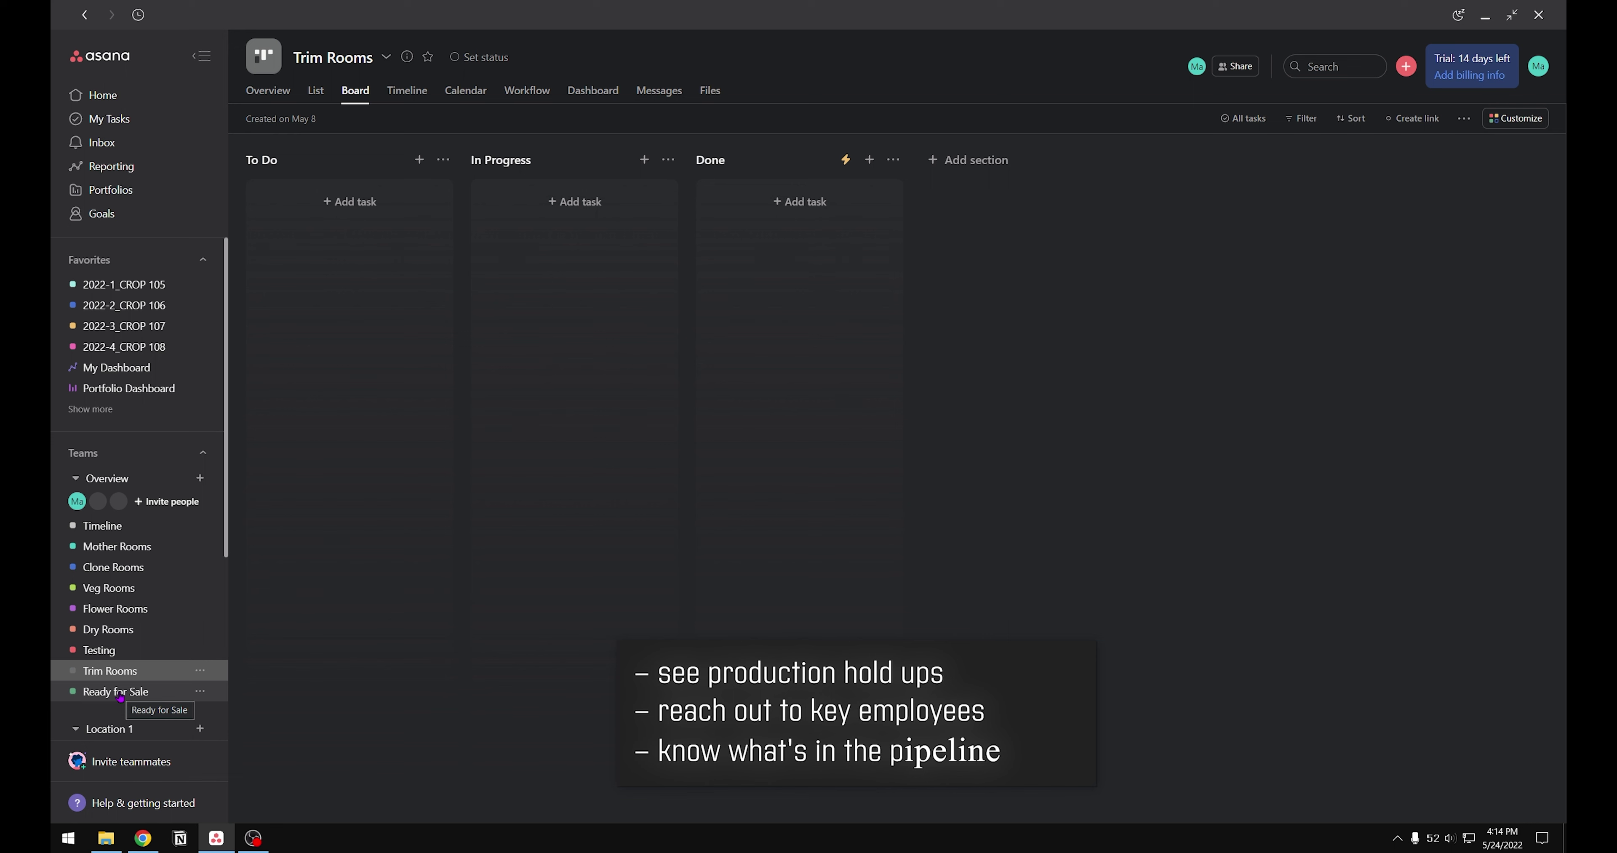
click(120, 694)
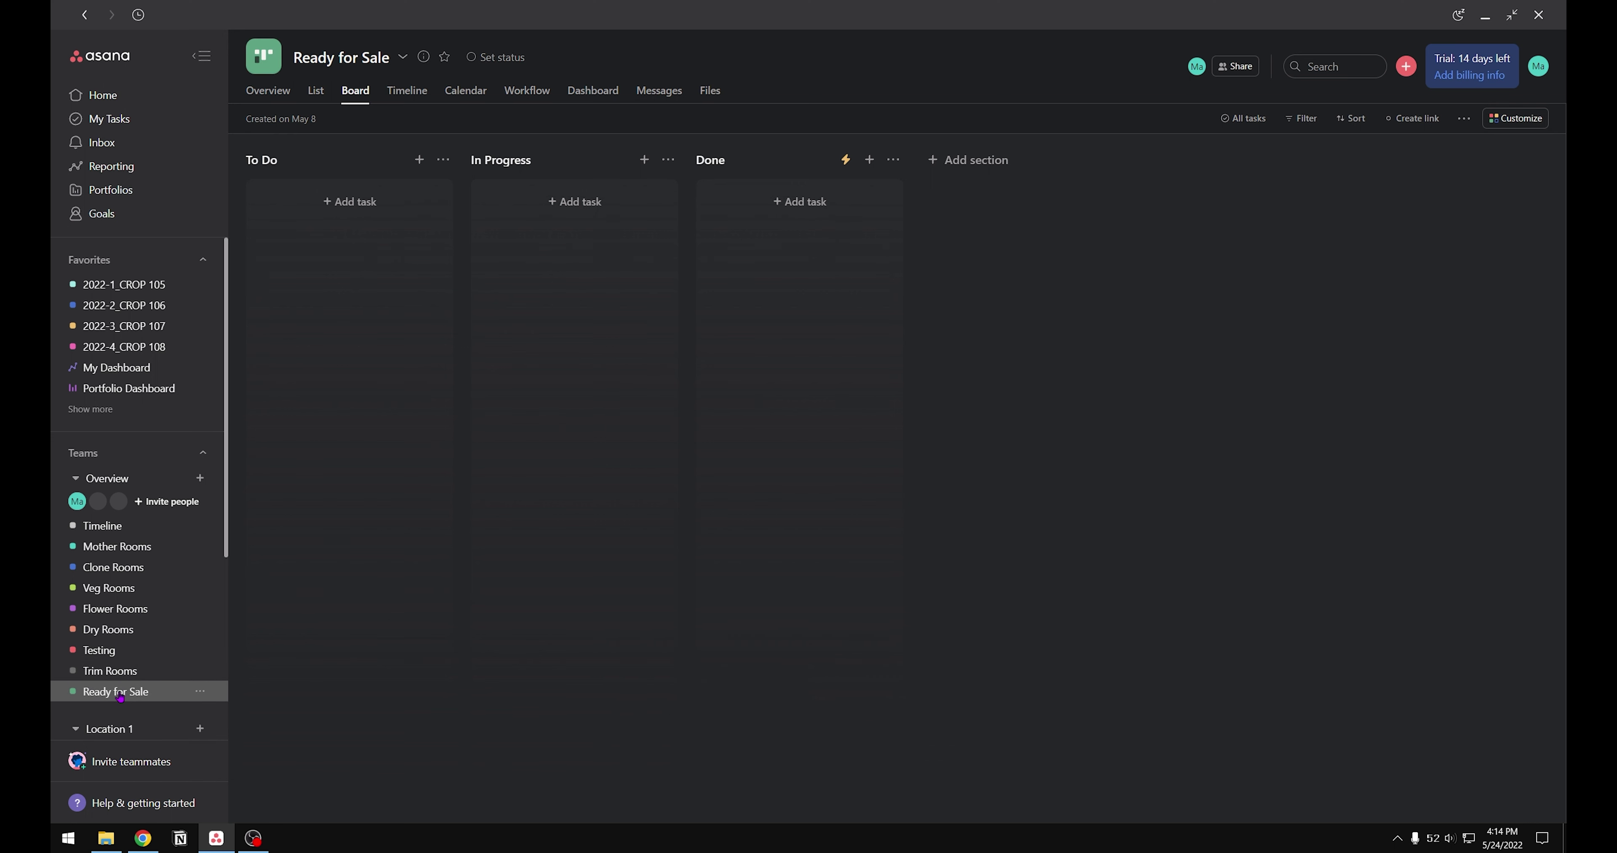
Step: Open the 2022-1_CROP 105 project and examine the Species options of its Take Cuttings task
click(124, 284)
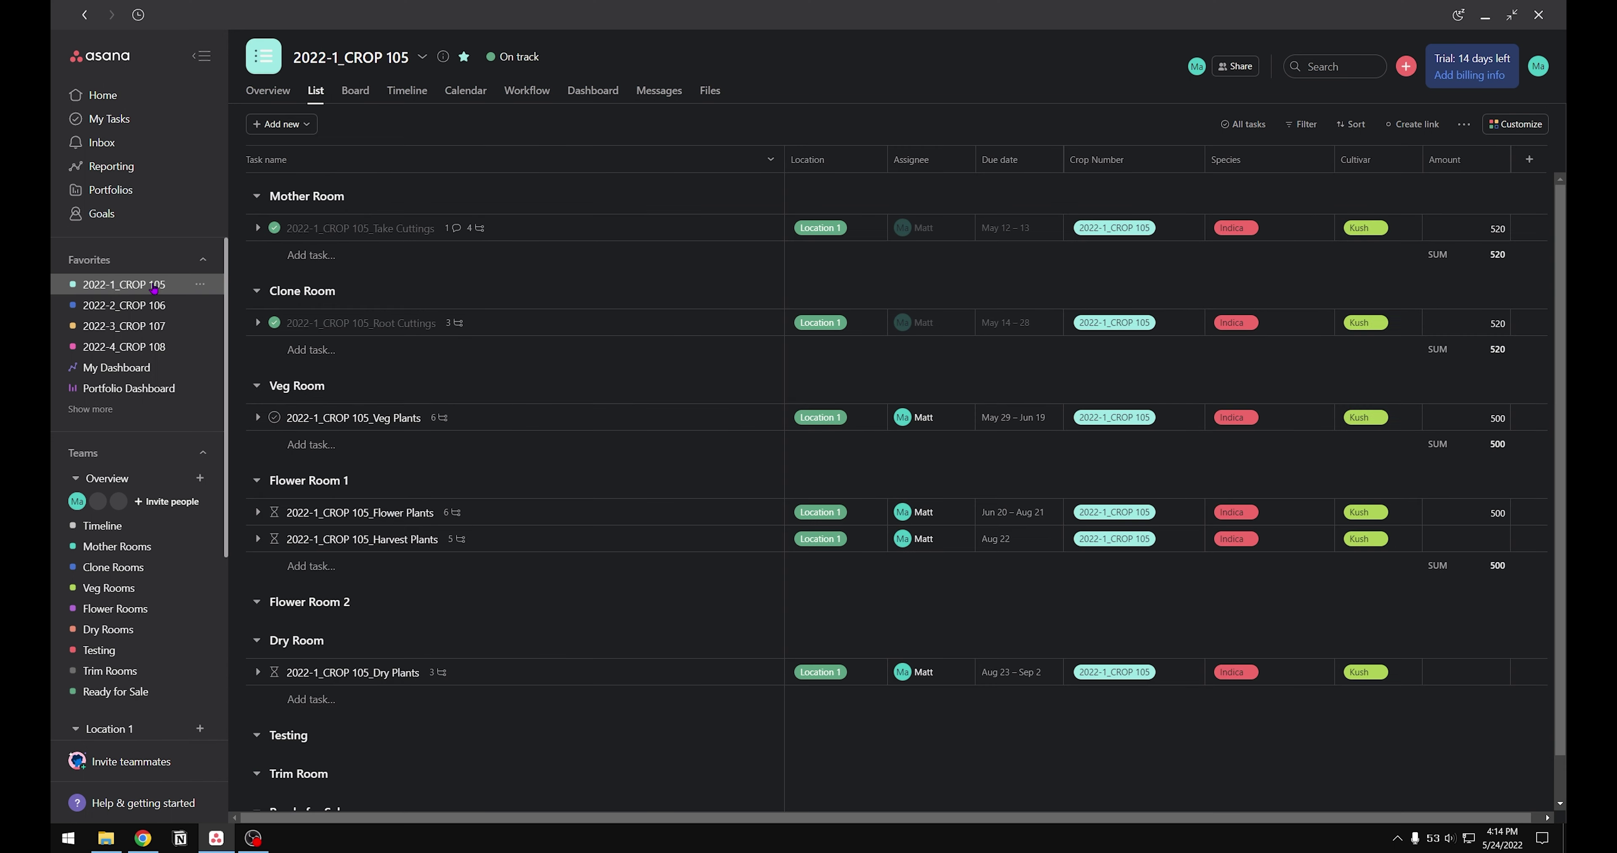
click(1322, 234)
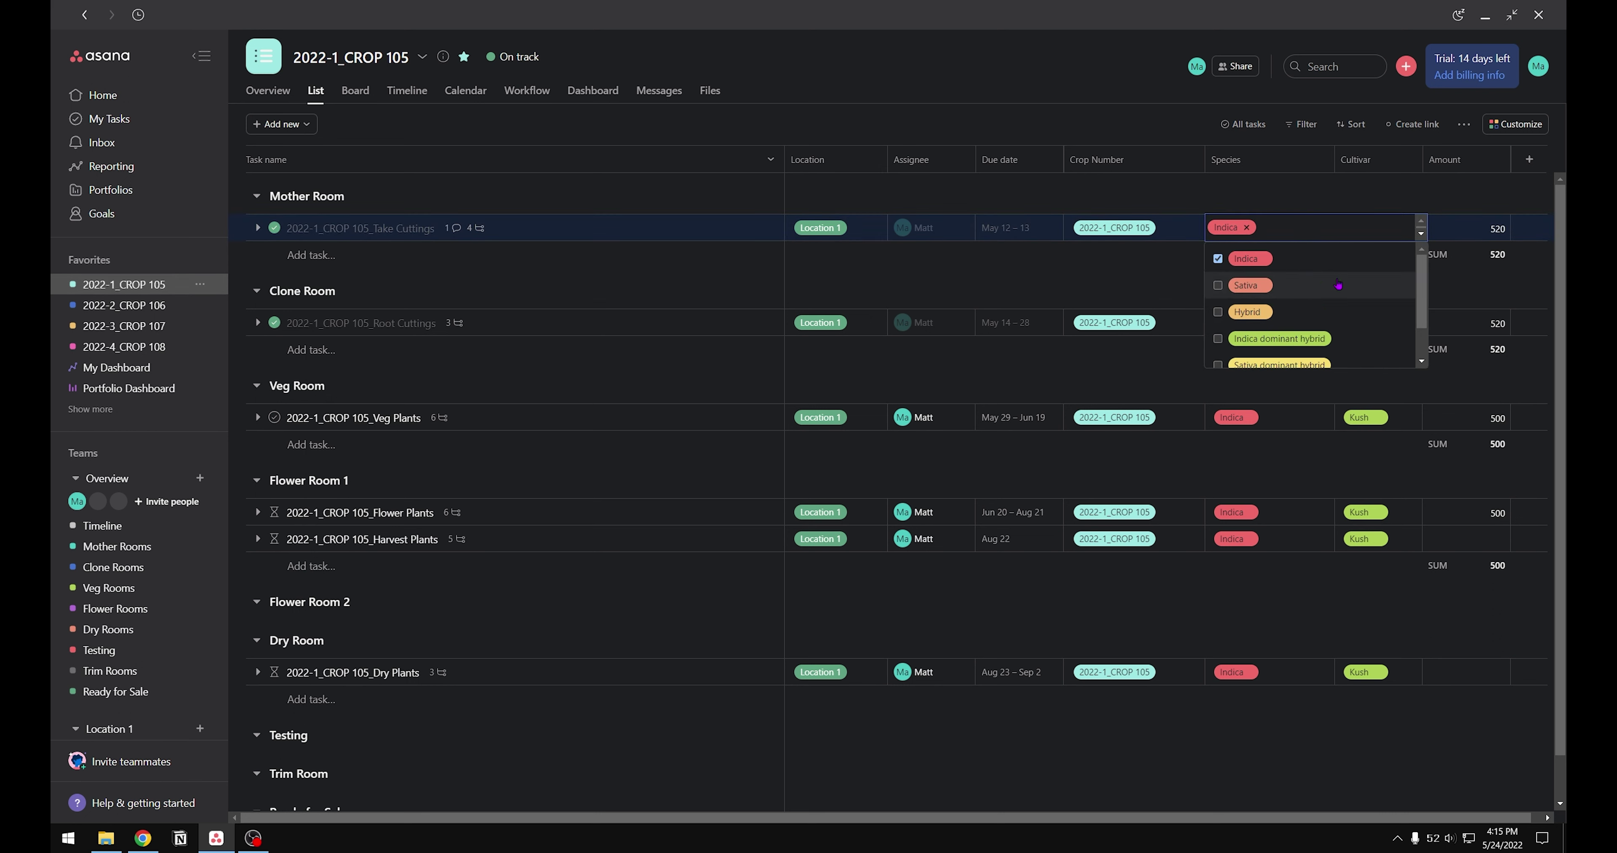
scroll(1349, 279, down, 2)
scroll(1348, 280, up, 2)
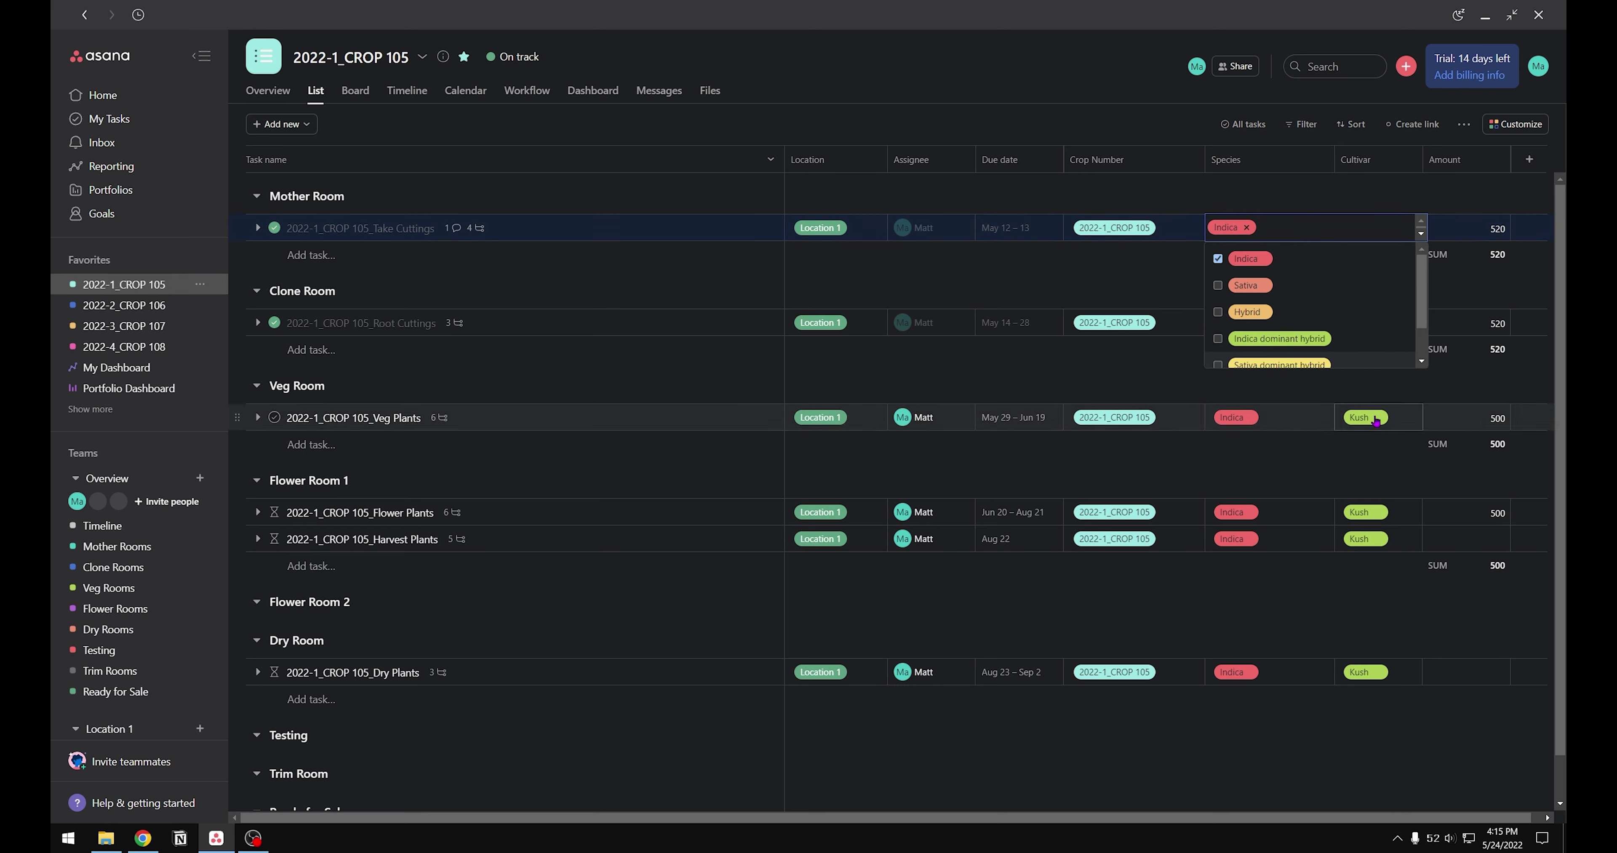
Step: Examine the available Cultivar options for the Veg Plants task
click(1390, 424)
click(1401, 427)
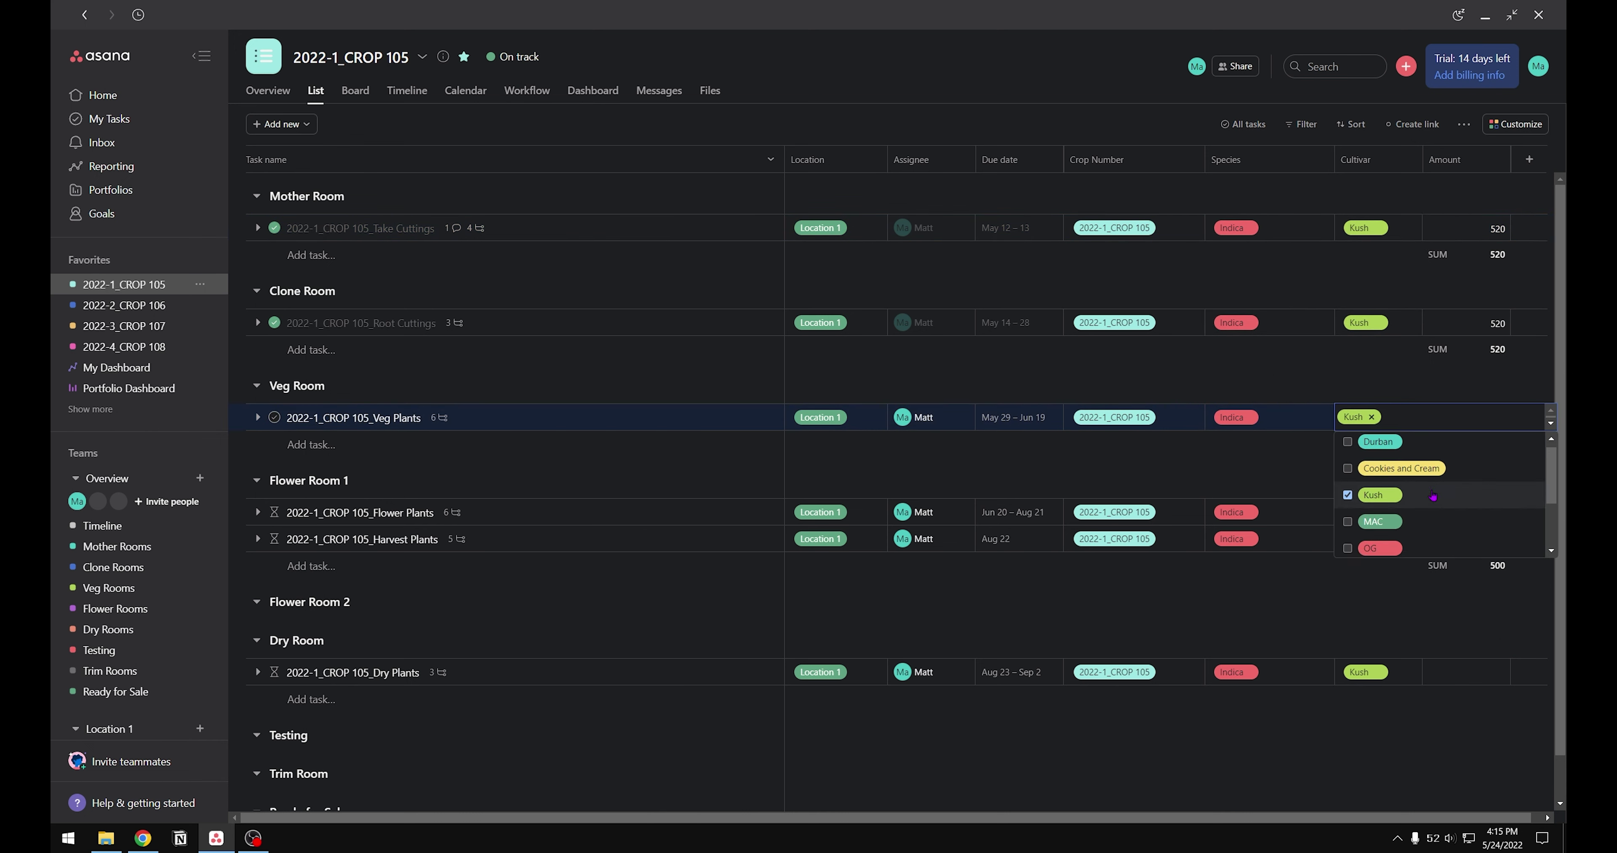
scroll(1431, 483, down, 1)
scroll(1434, 477, up, 1)
scroll(1433, 473, down, 2)
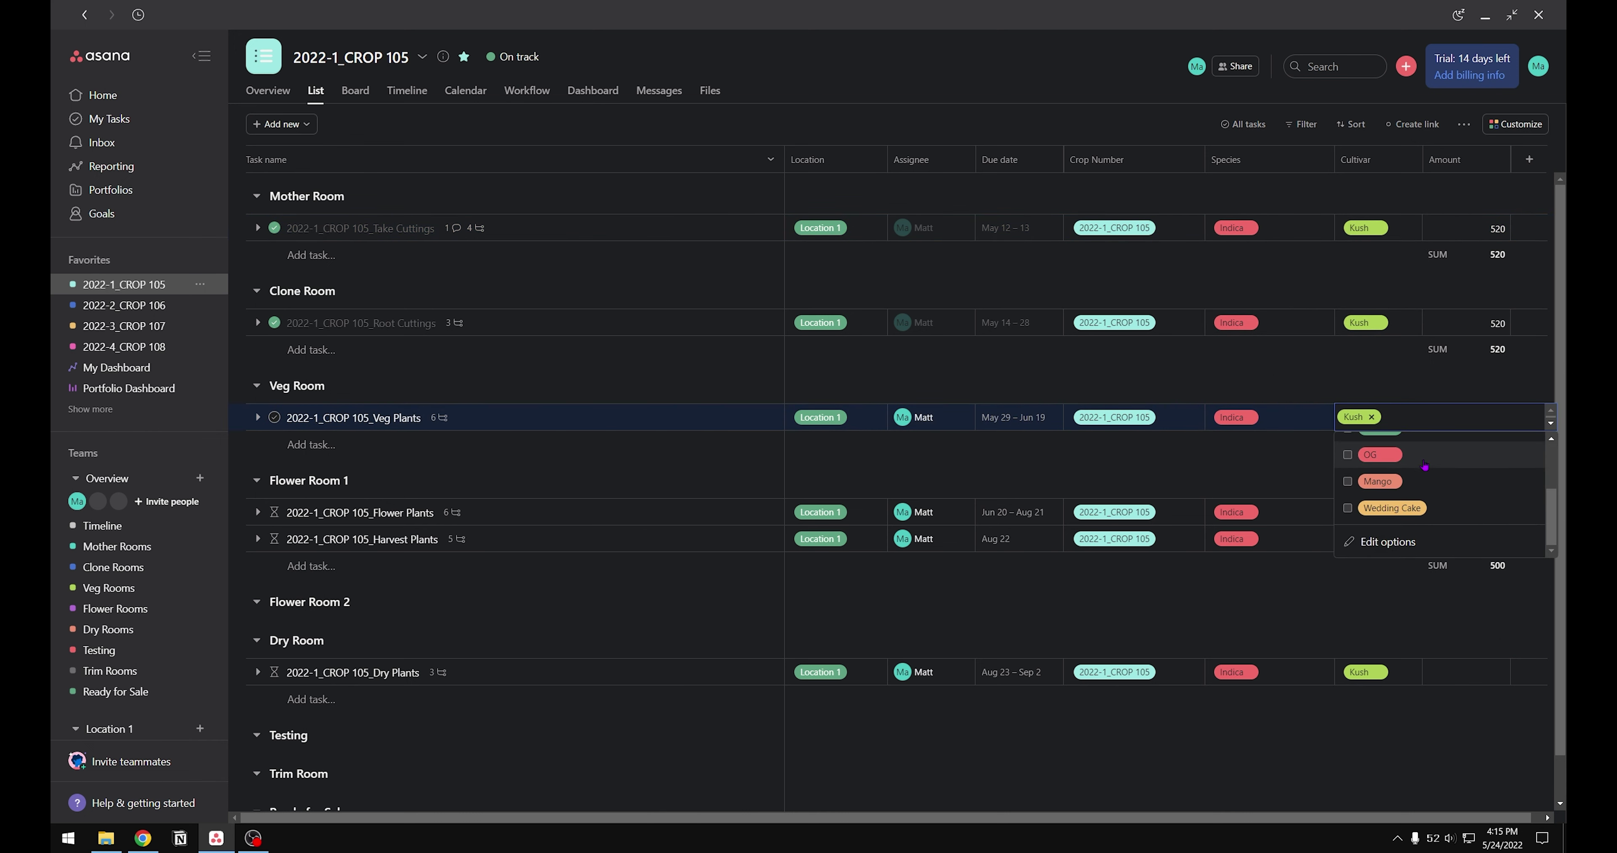
scroll(1426, 452, up, 2)
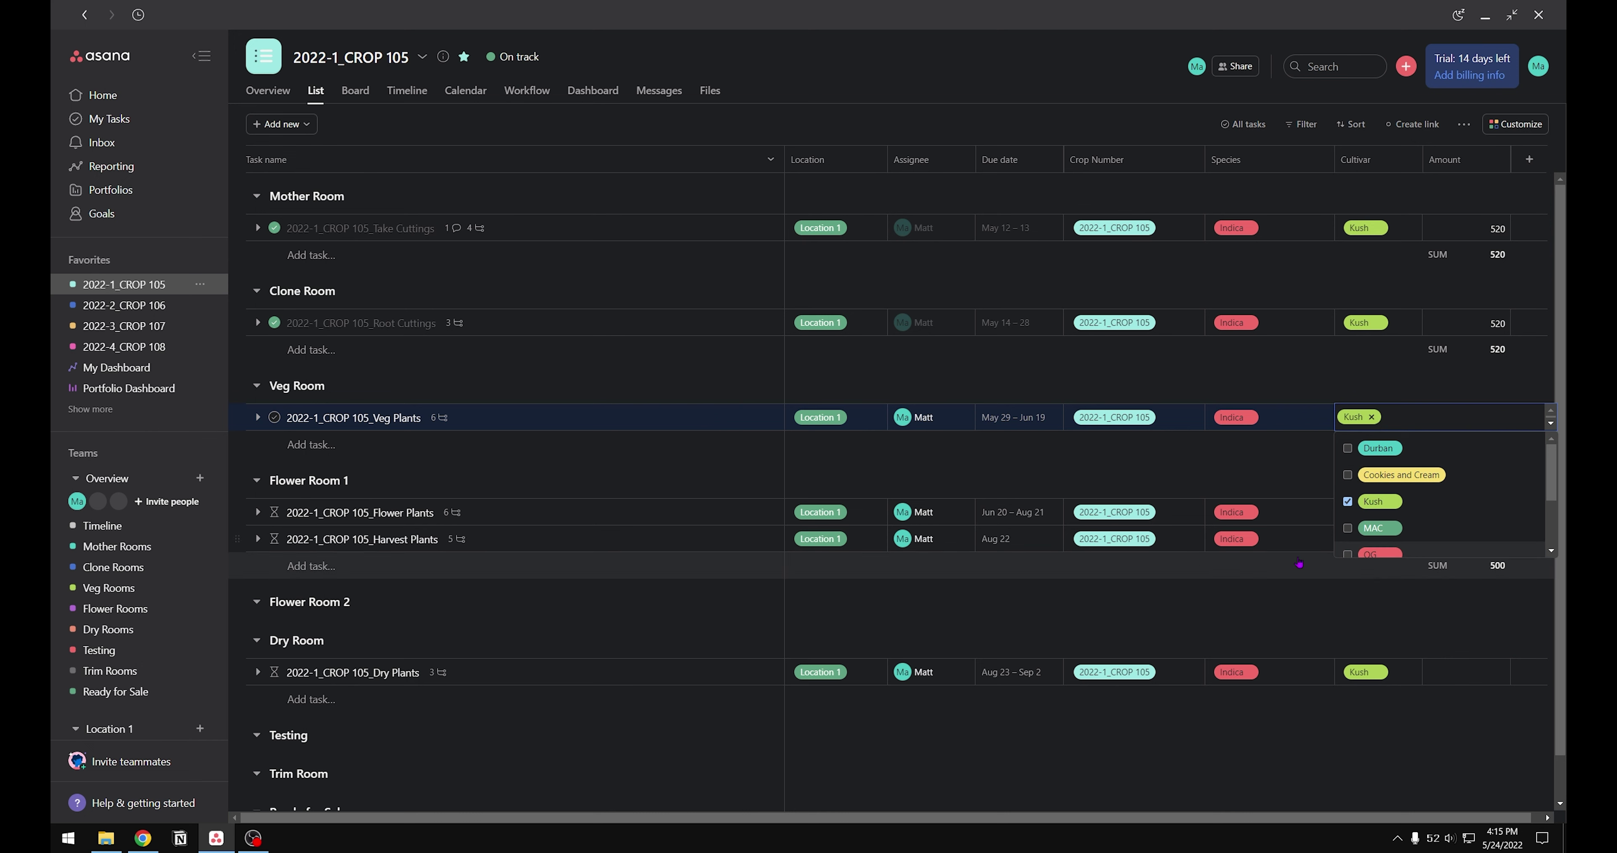
Step: Examine the Crop Number and Location options of the Harvest Plants task without changing them
click(1196, 543)
click(1193, 542)
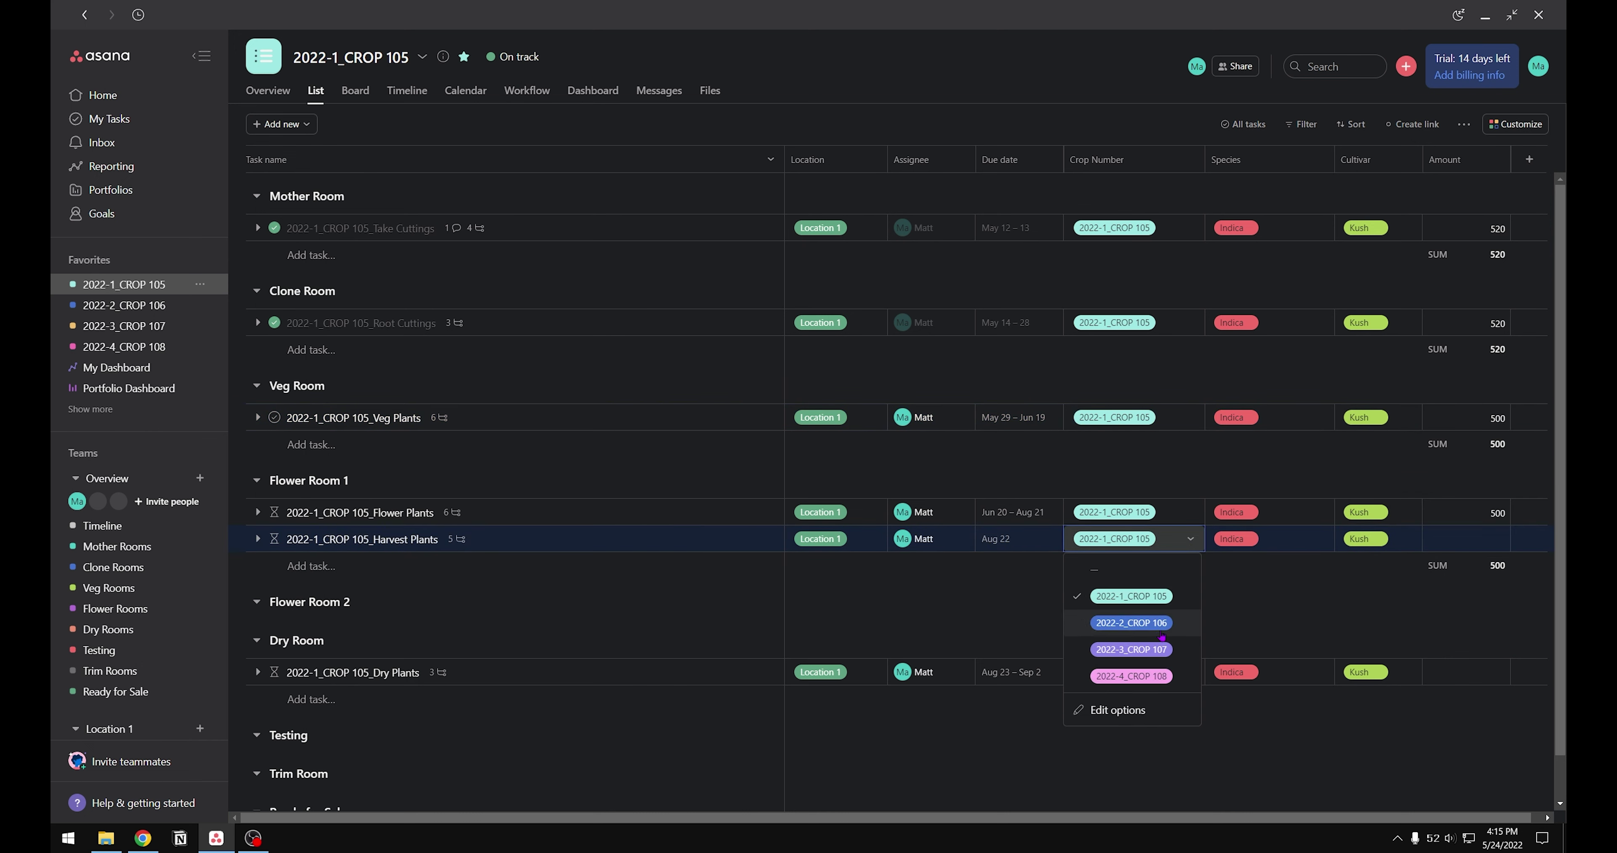
click(879, 540)
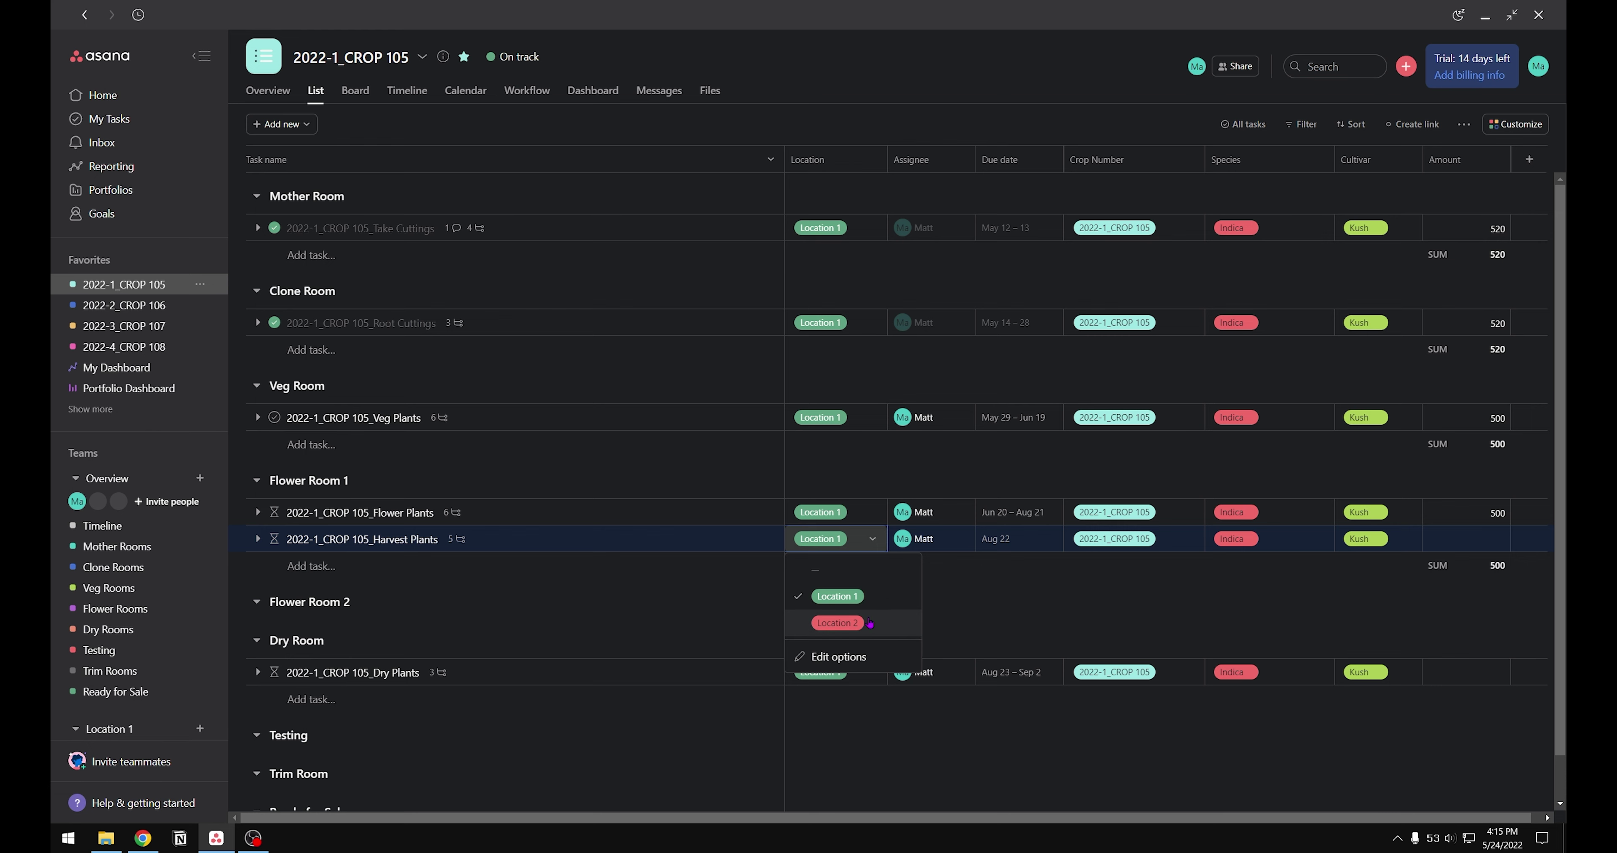
click(945, 615)
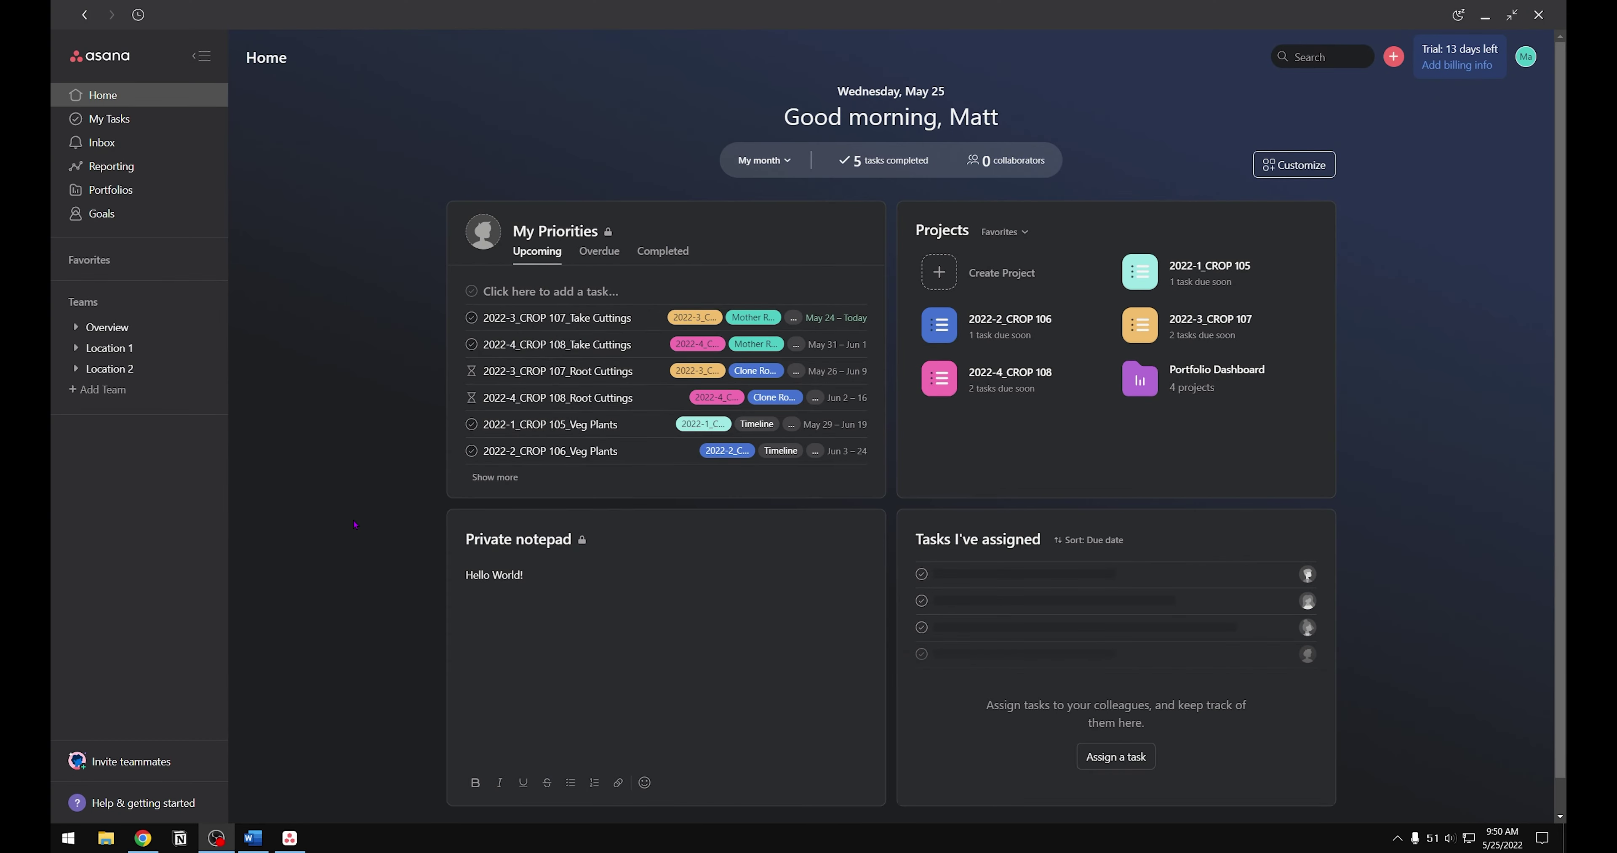
Step: Create a new team named SMP Overview that is public to the organization
click(163, 400)
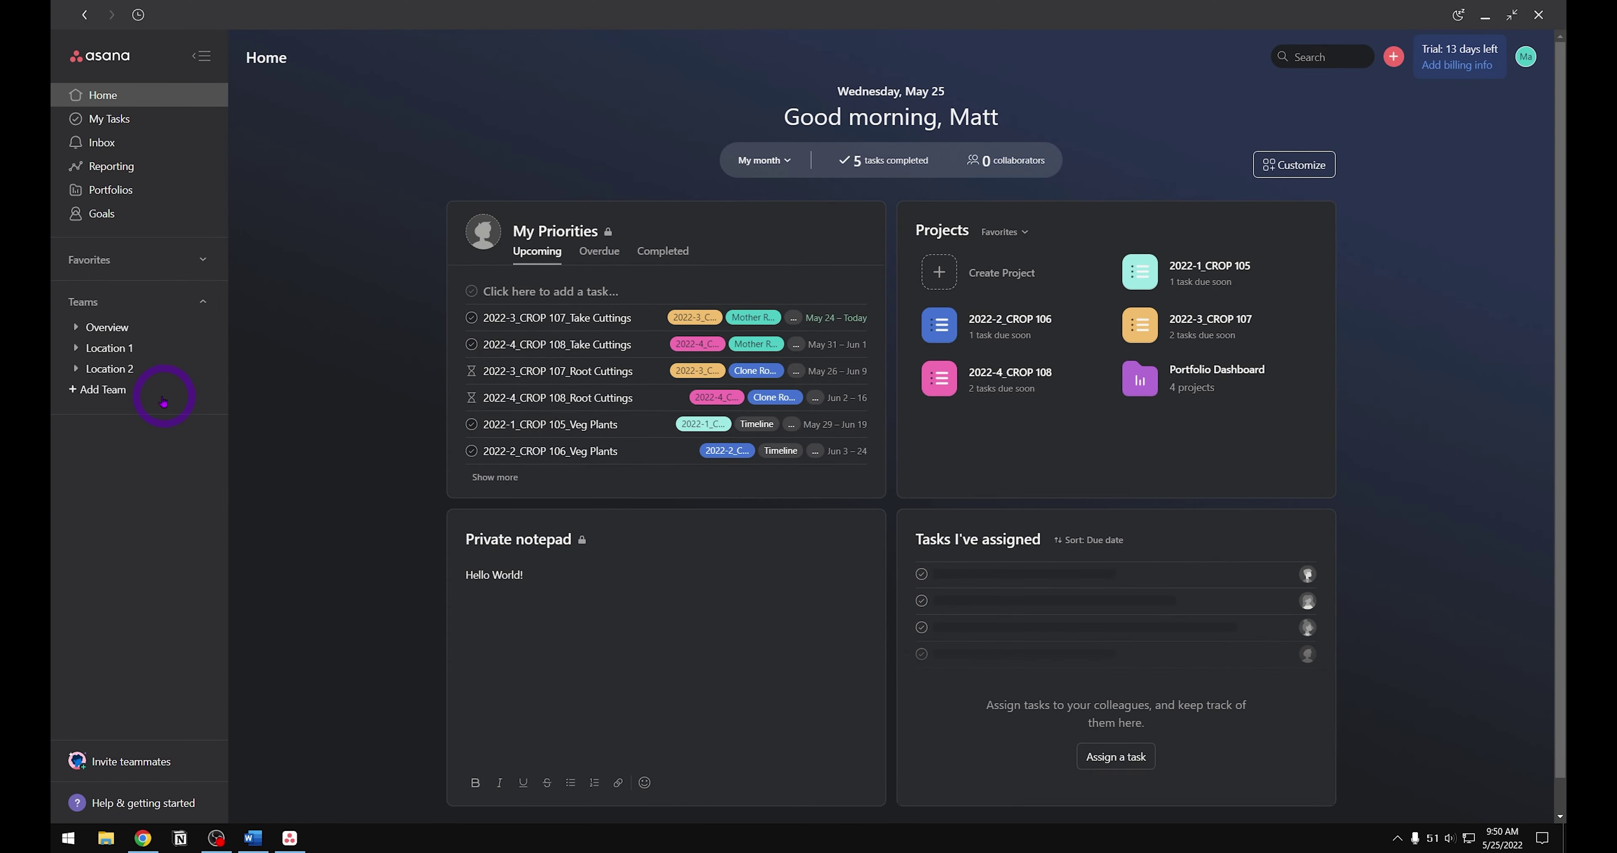
click(117, 390)
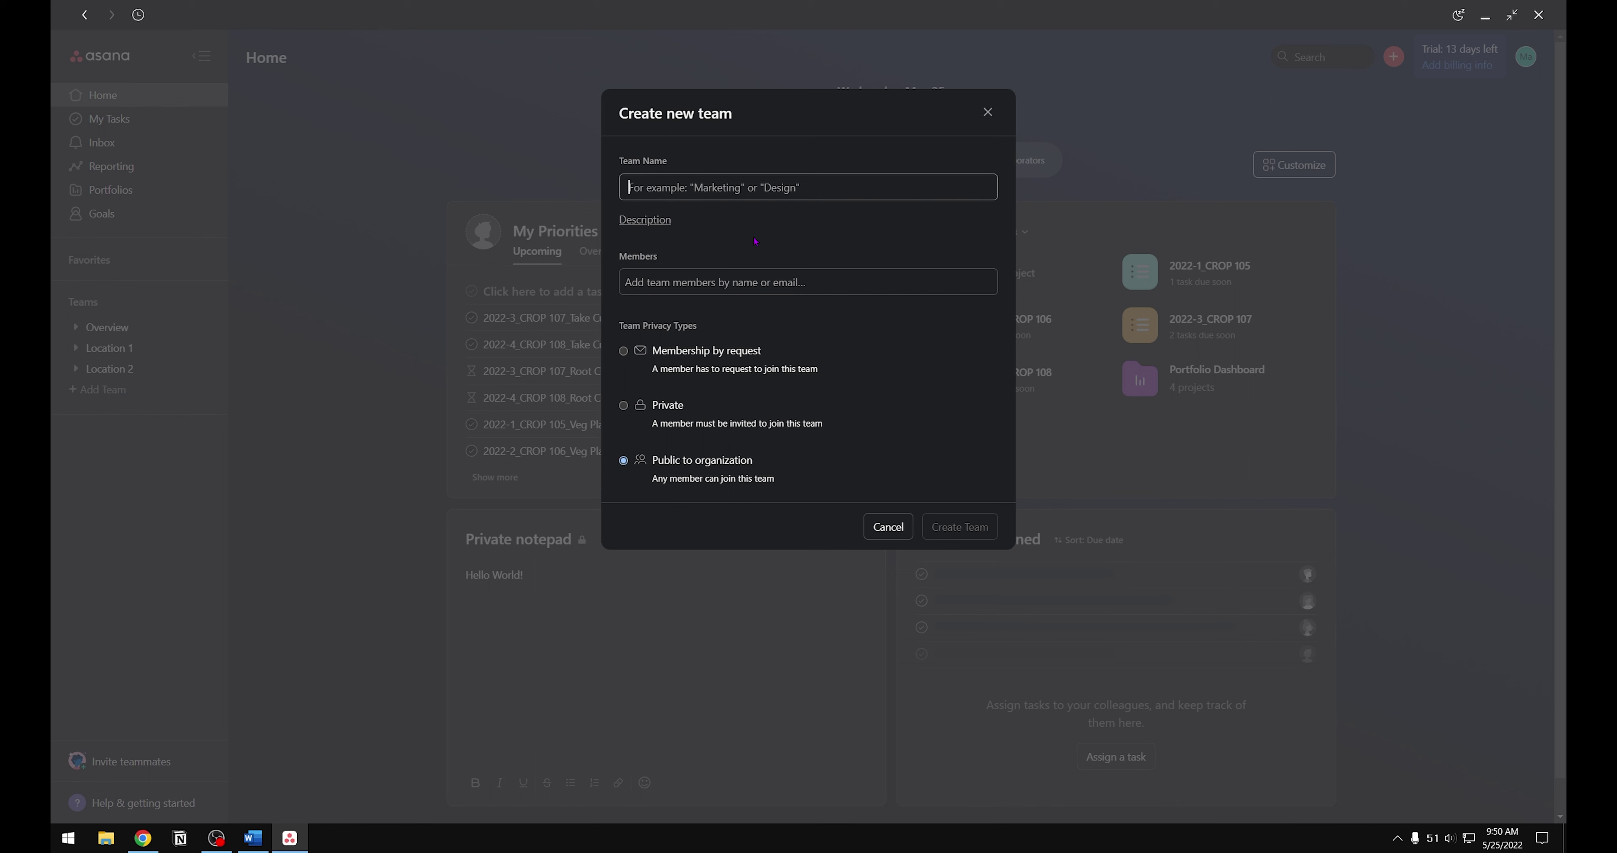
text(SMP Overv)
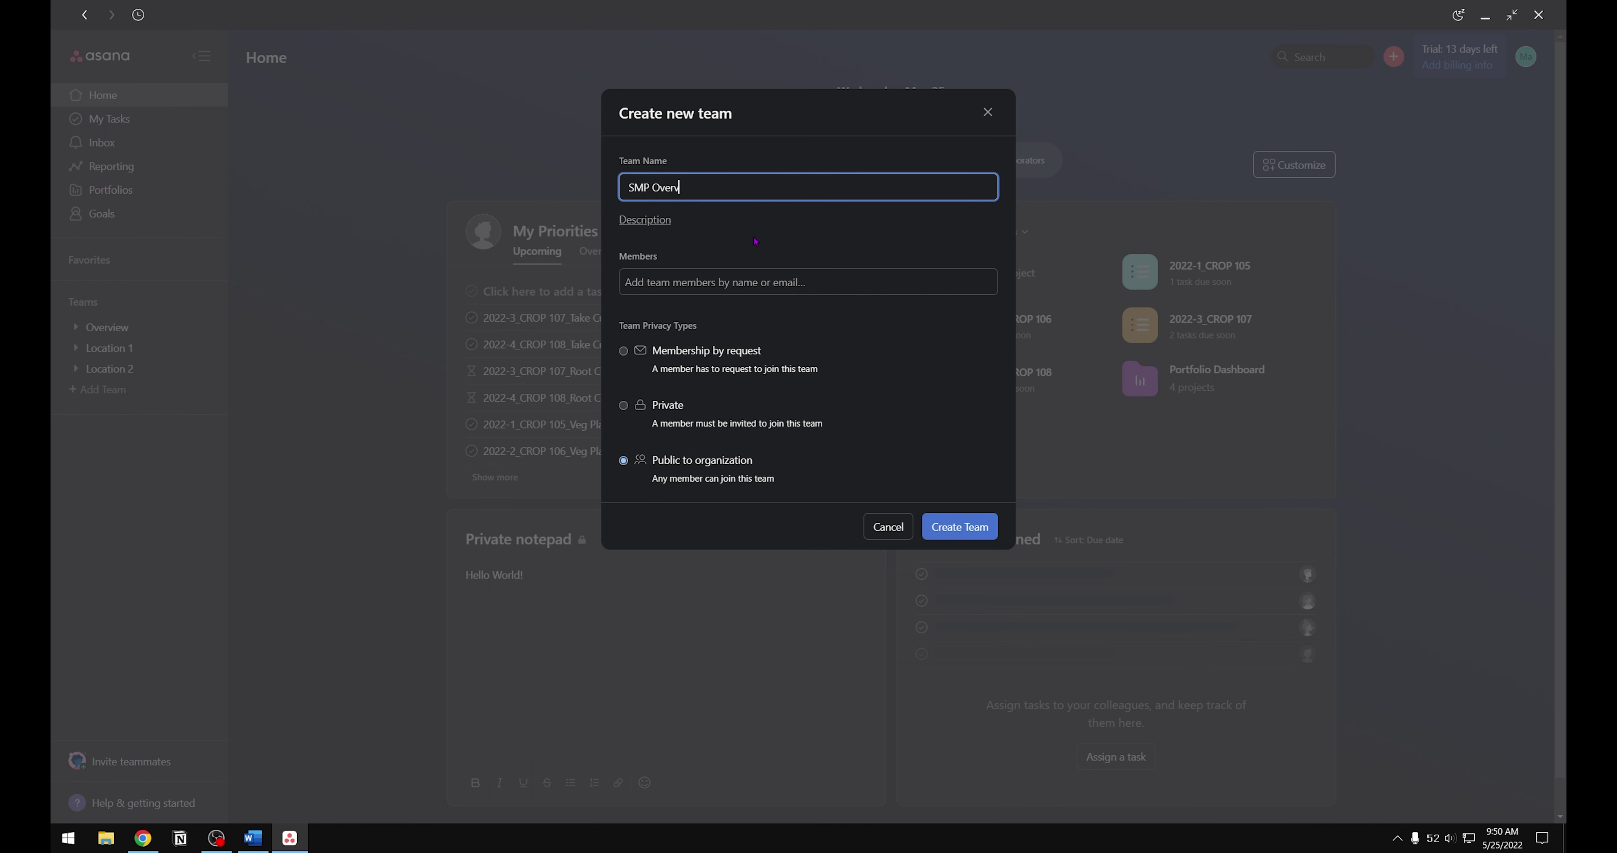
text(iew)
click(979, 530)
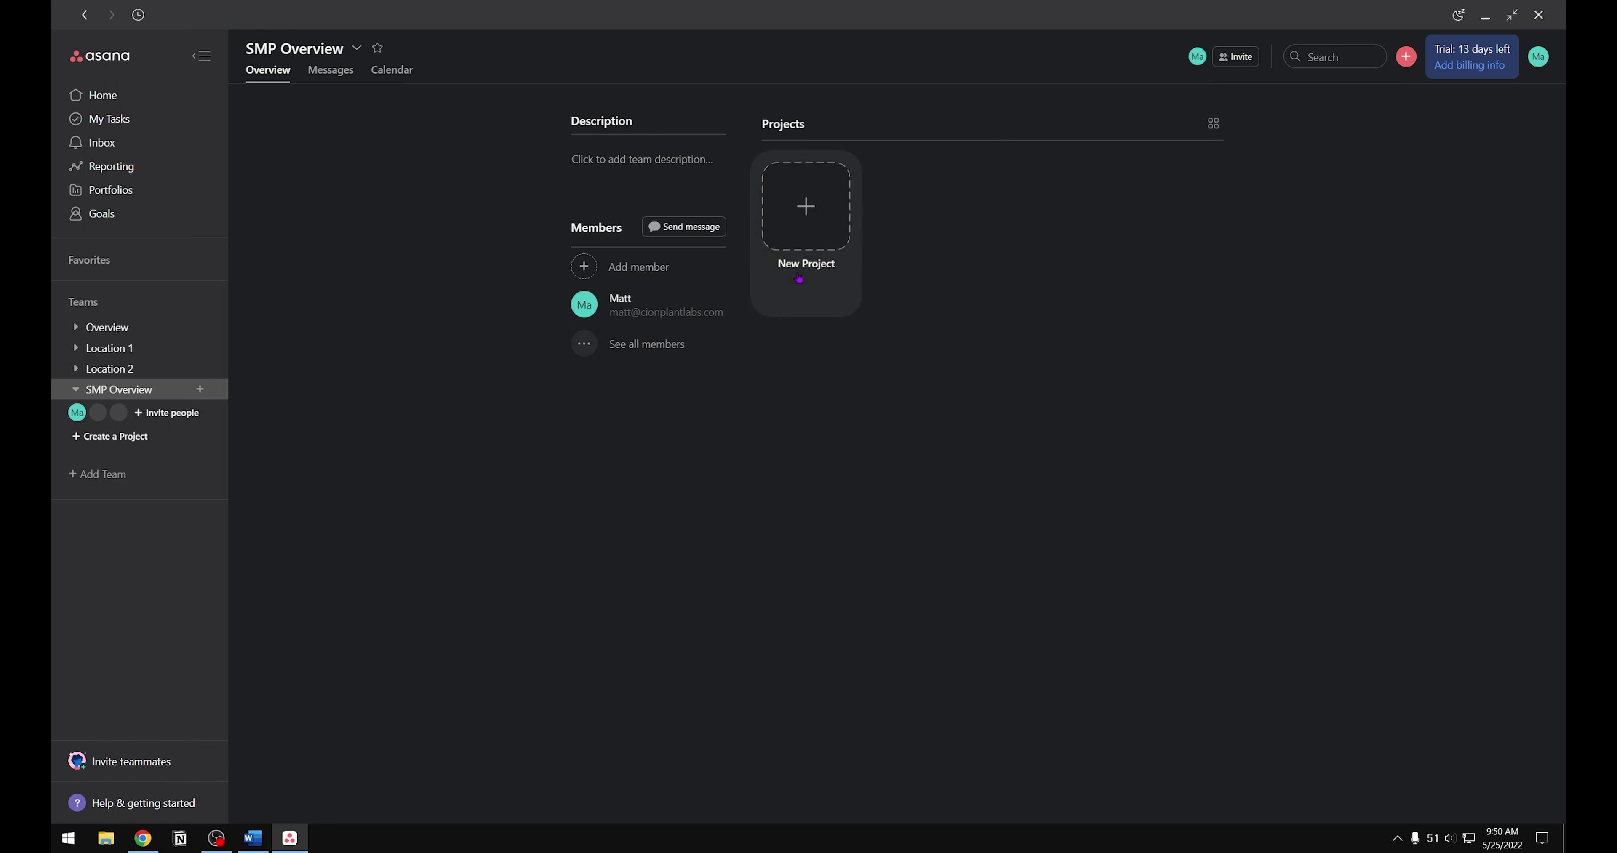
Step: Create a blank project named SMP Timeline in the SMP Overview team with List as default view, and go to it
click(804, 209)
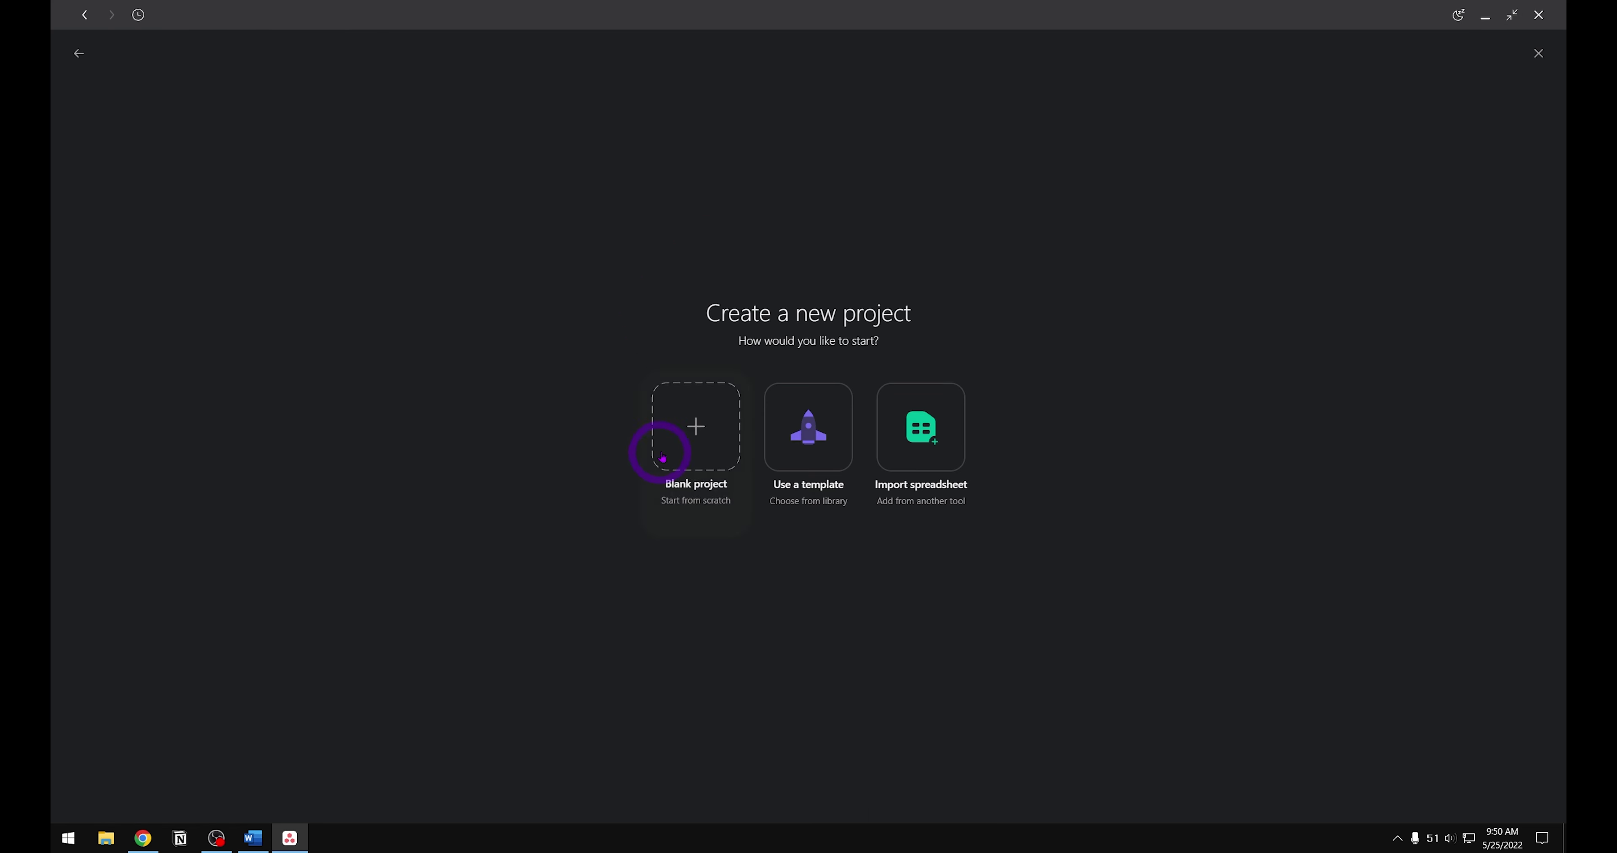
click(694, 428)
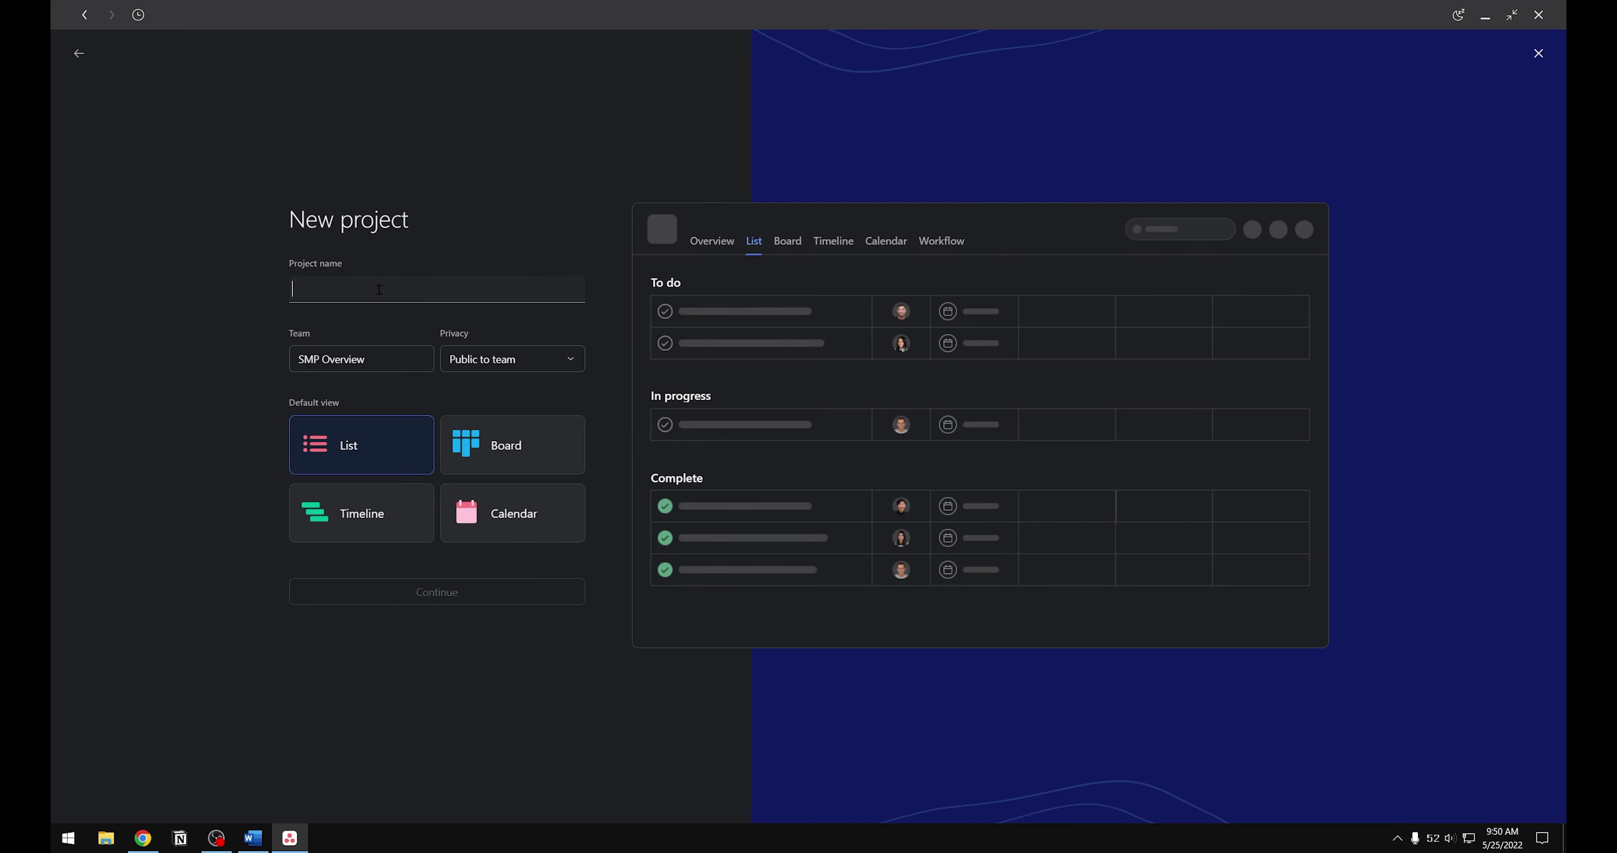
text(SM)
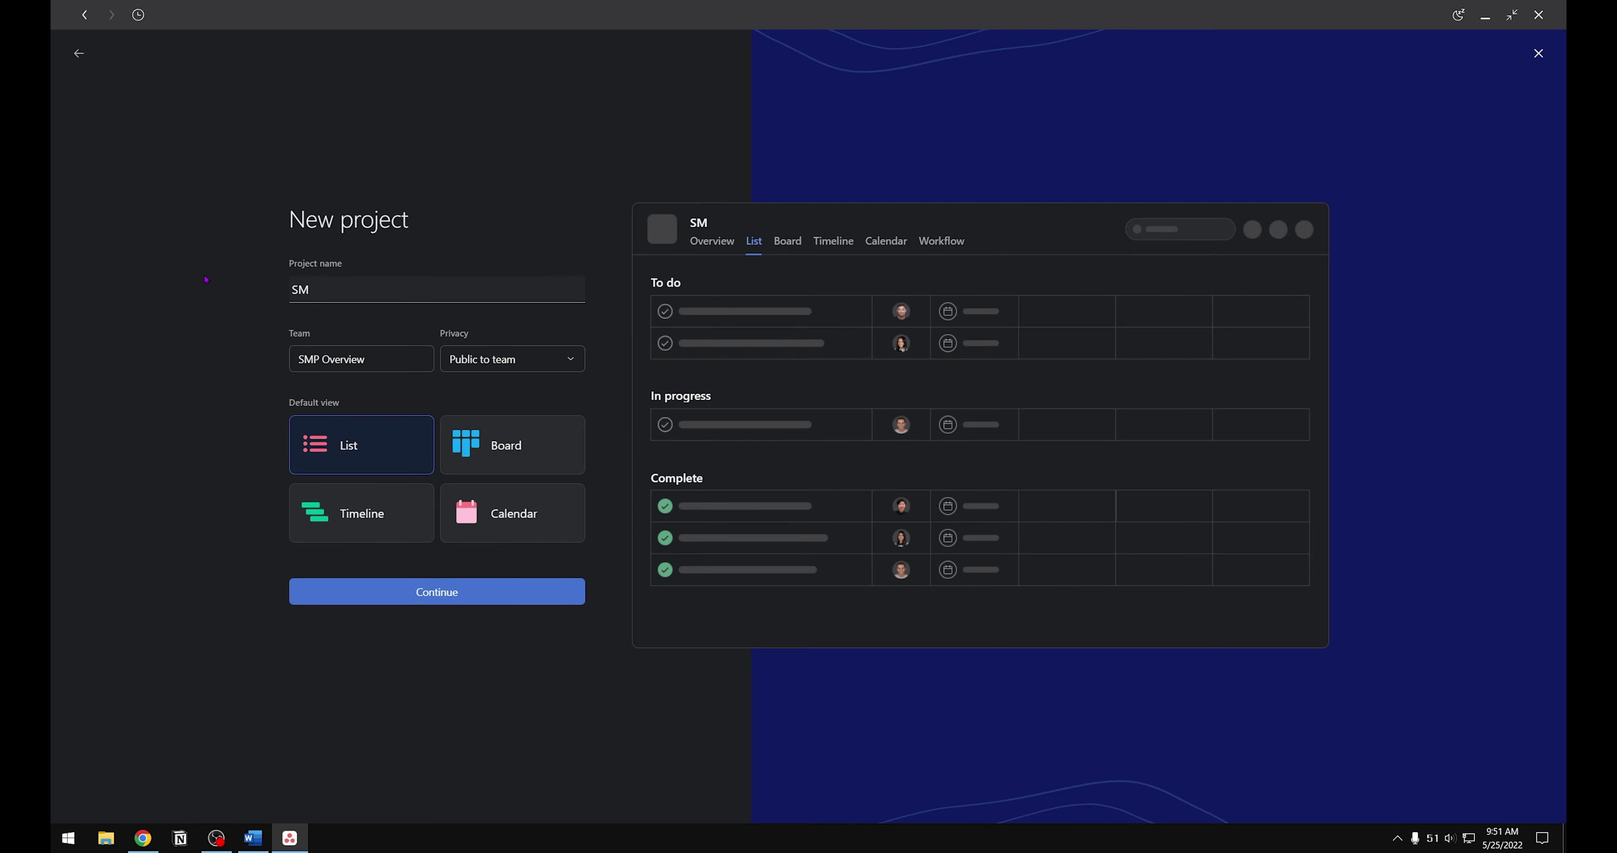
text(P Timel)
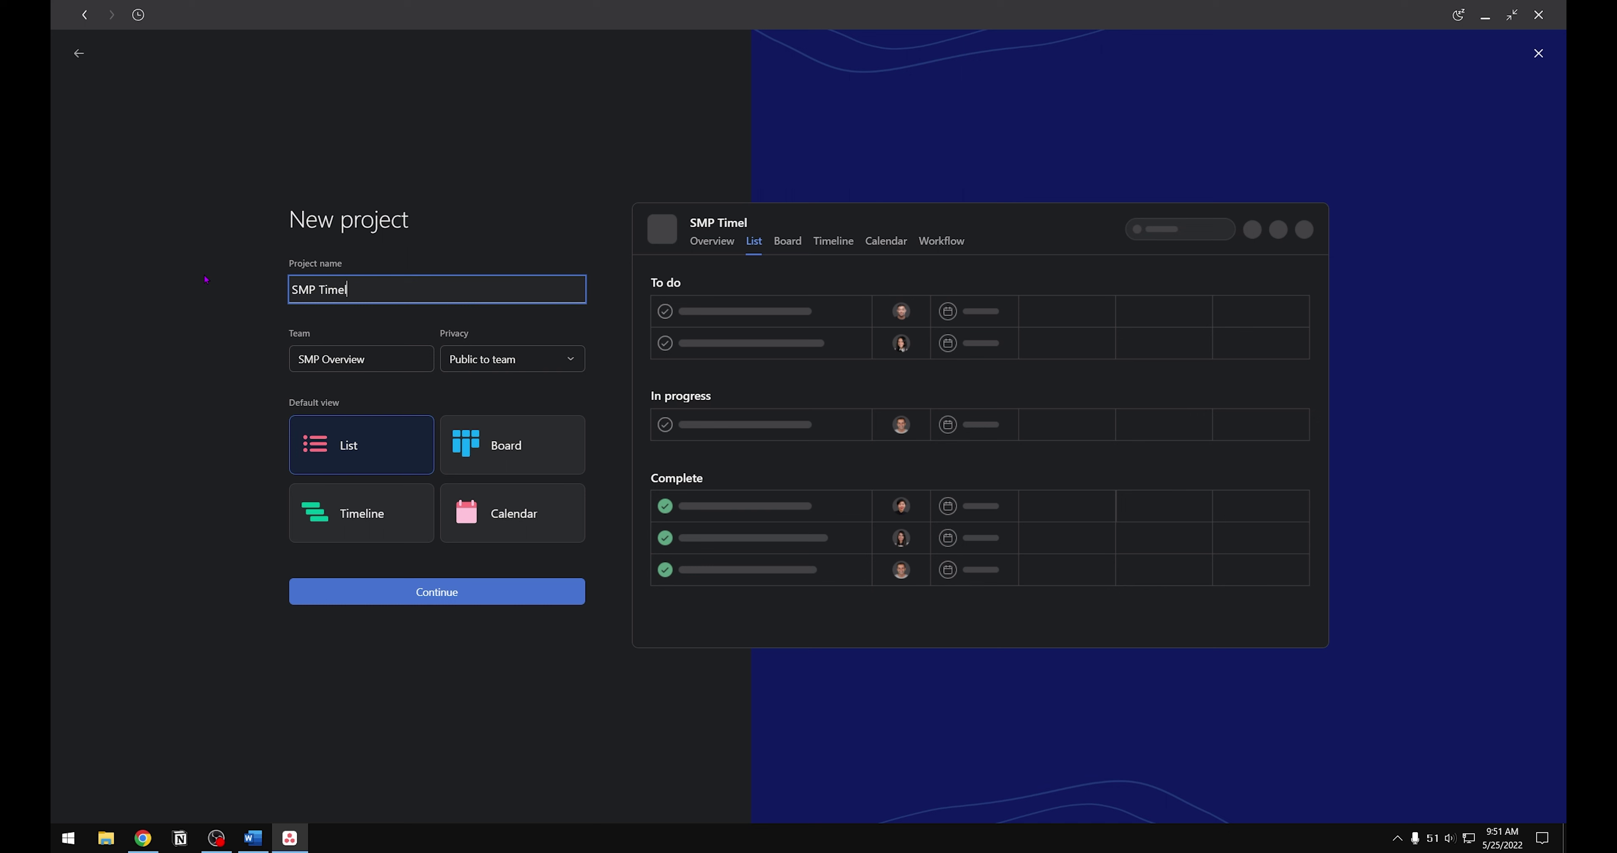
text(ine)
click(469, 590)
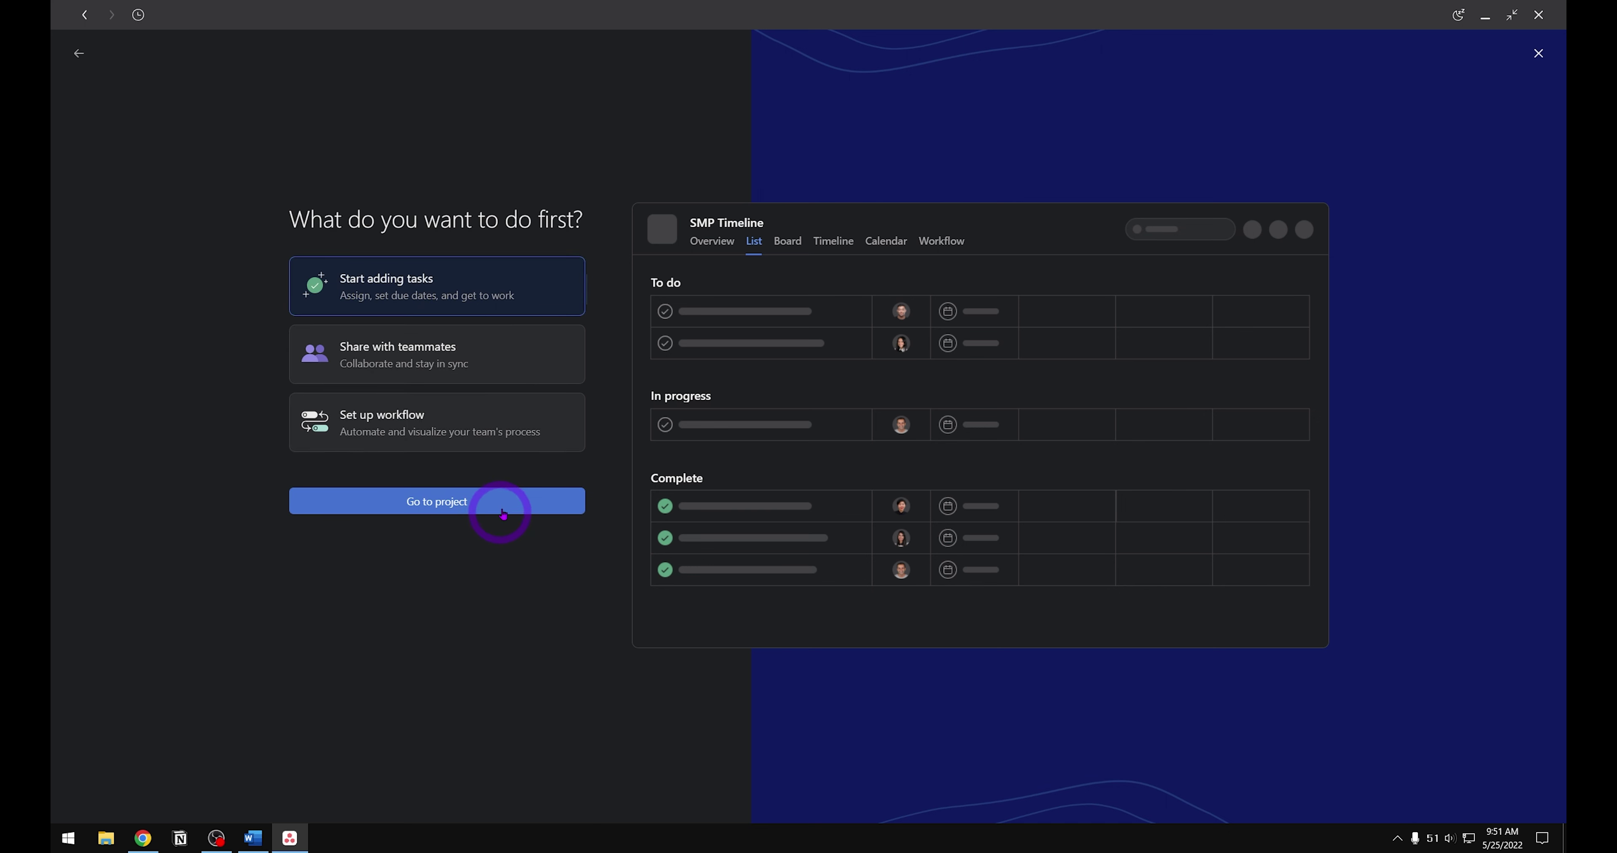
click(504, 511)
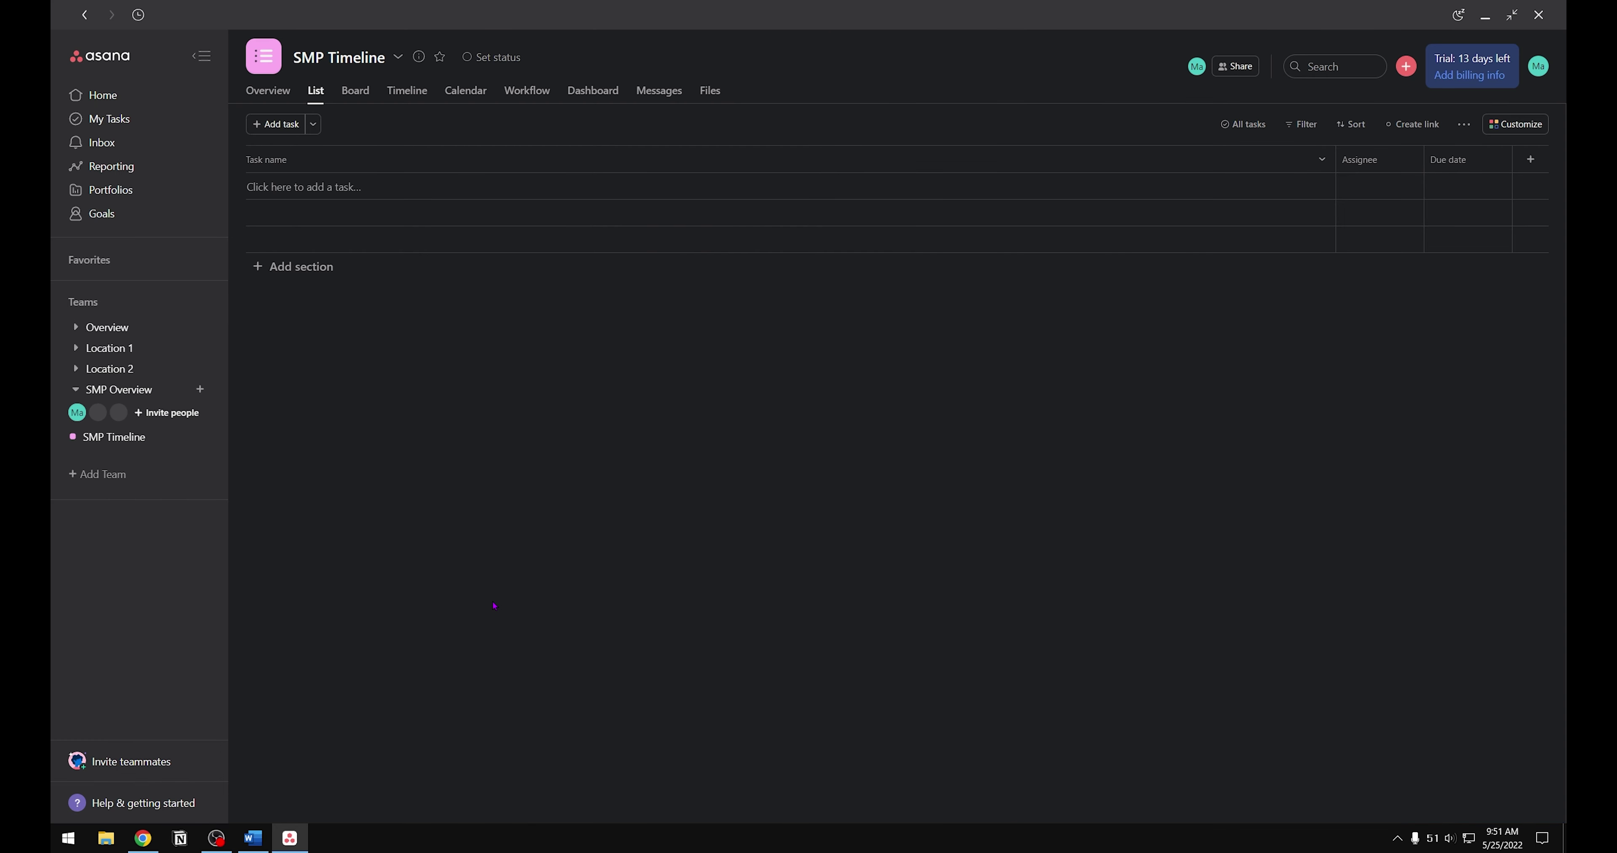
Step: Show the SMP Timeline project as a board and name its first section SMP Mother Rooms
click(355, 91)
text(S)
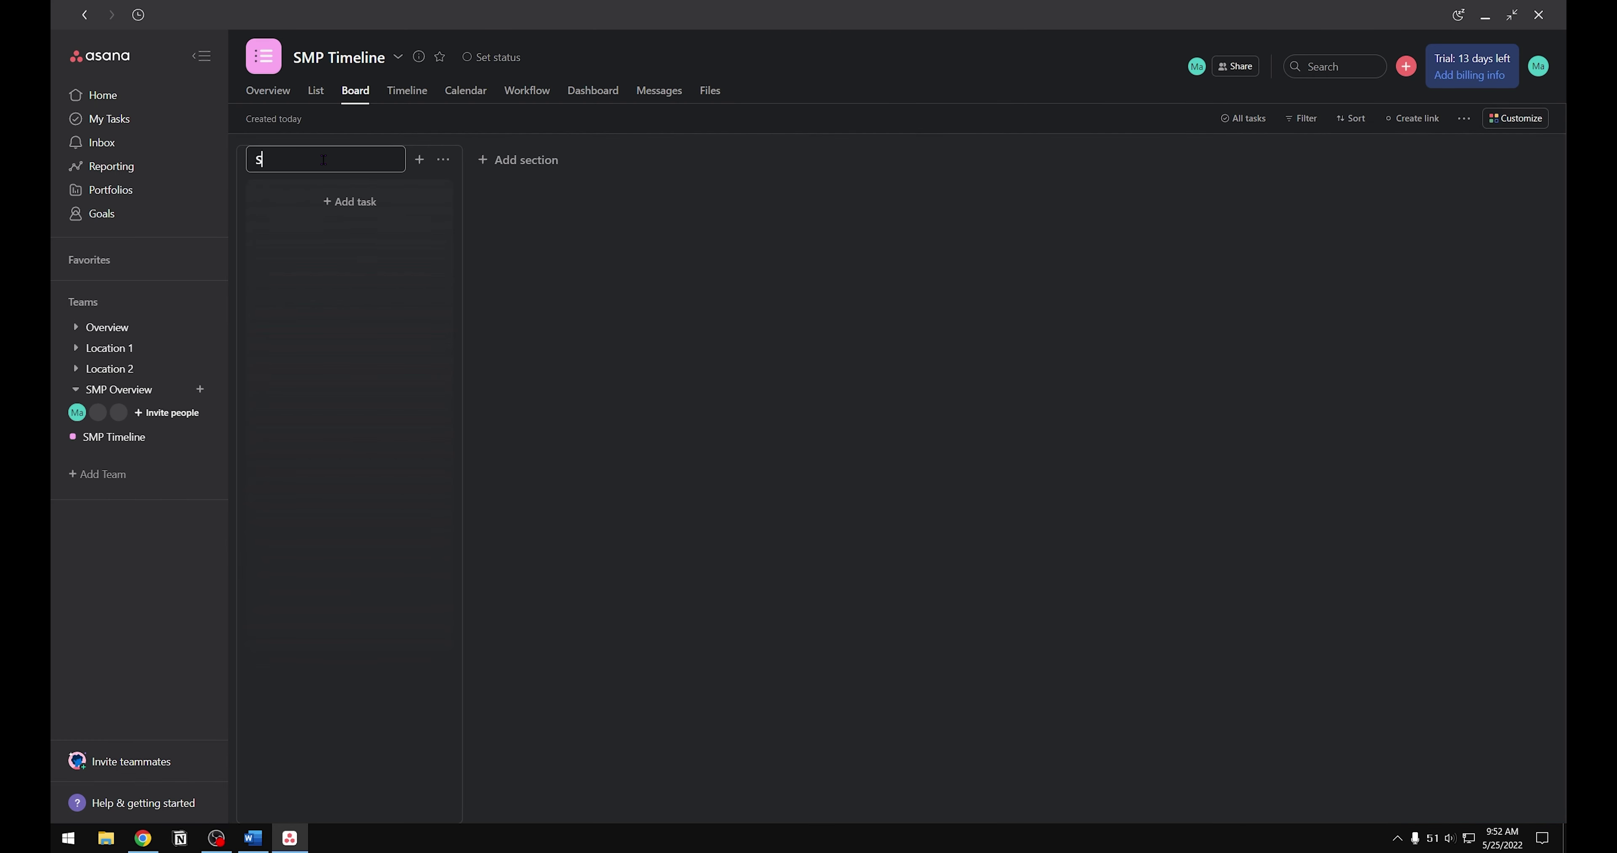
text(MP Mother Rooms)
Step: Add a second section named SMP Clone Rooms to the board and return the project to list view
click(528, 167)
text(SMP )
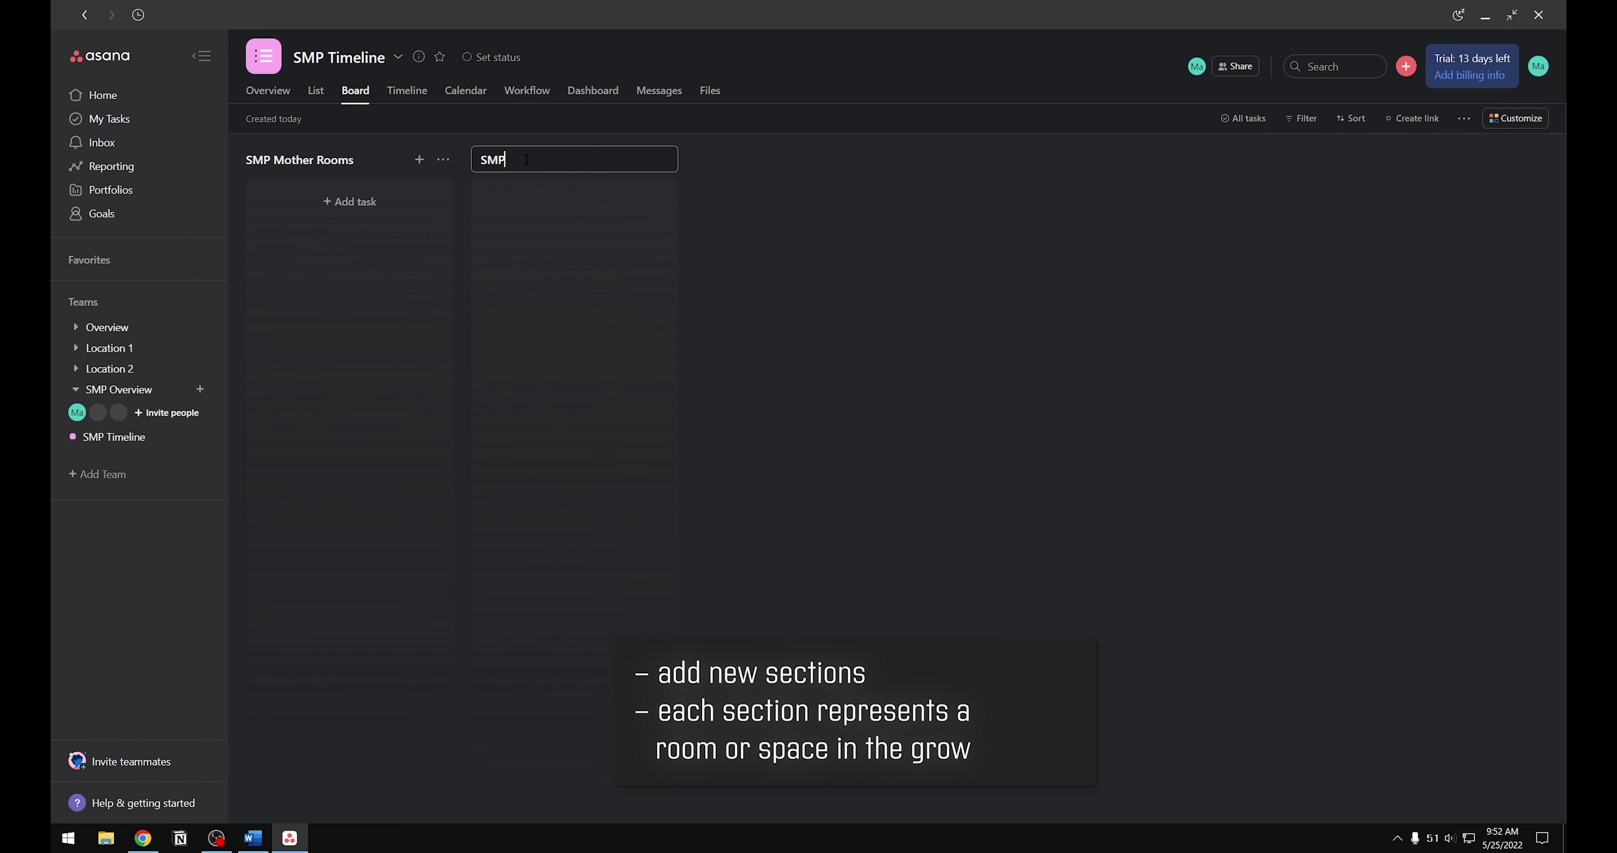
text(Clone)
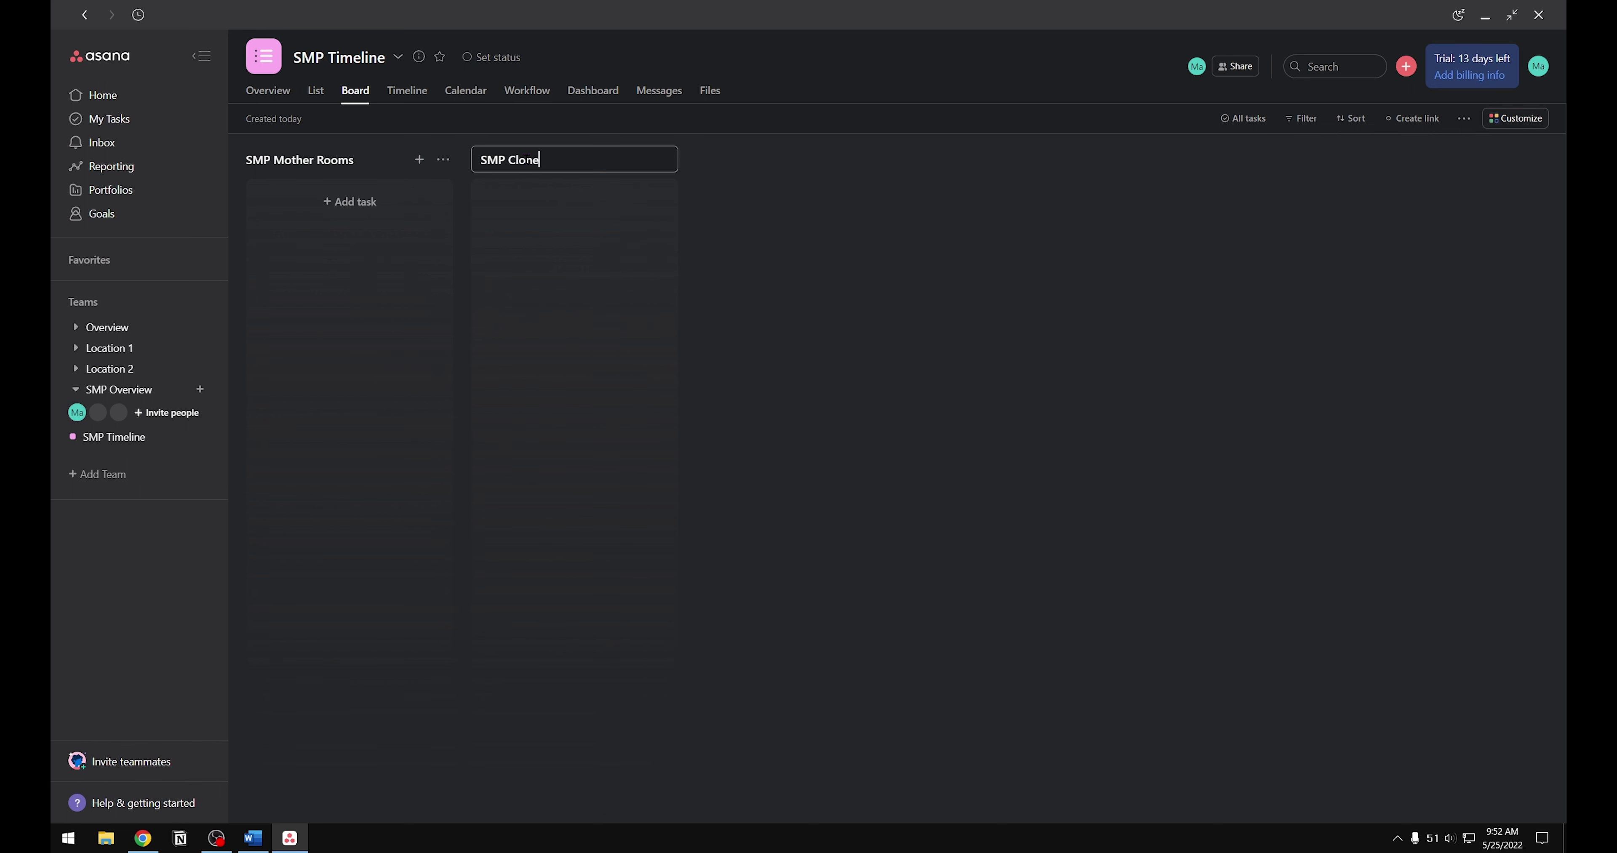
text( Rooms)
click(714, 216)
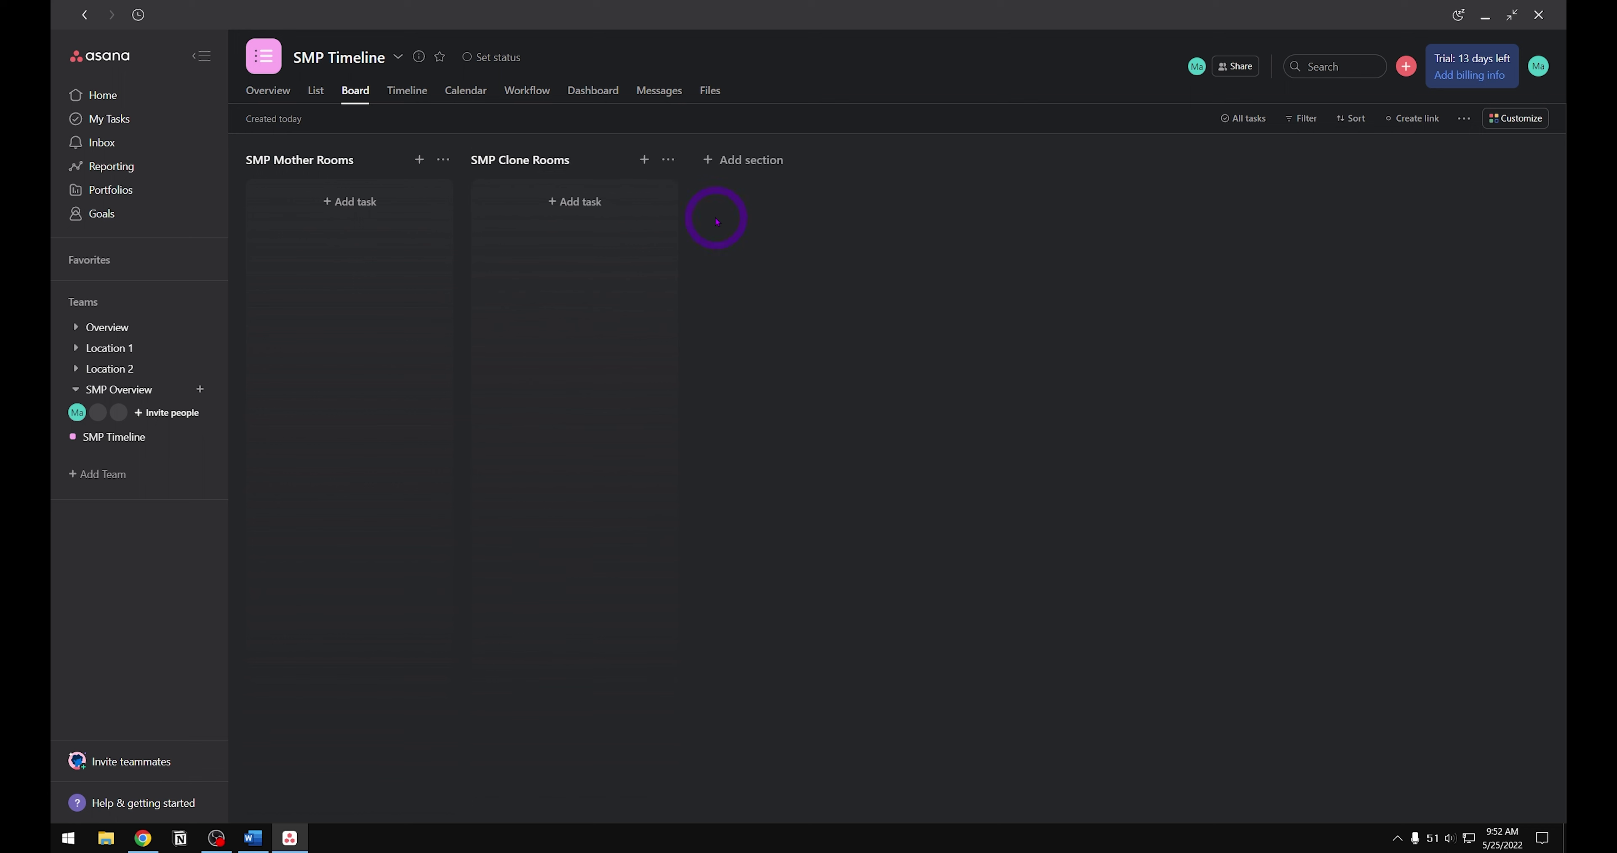
click(316, 91)
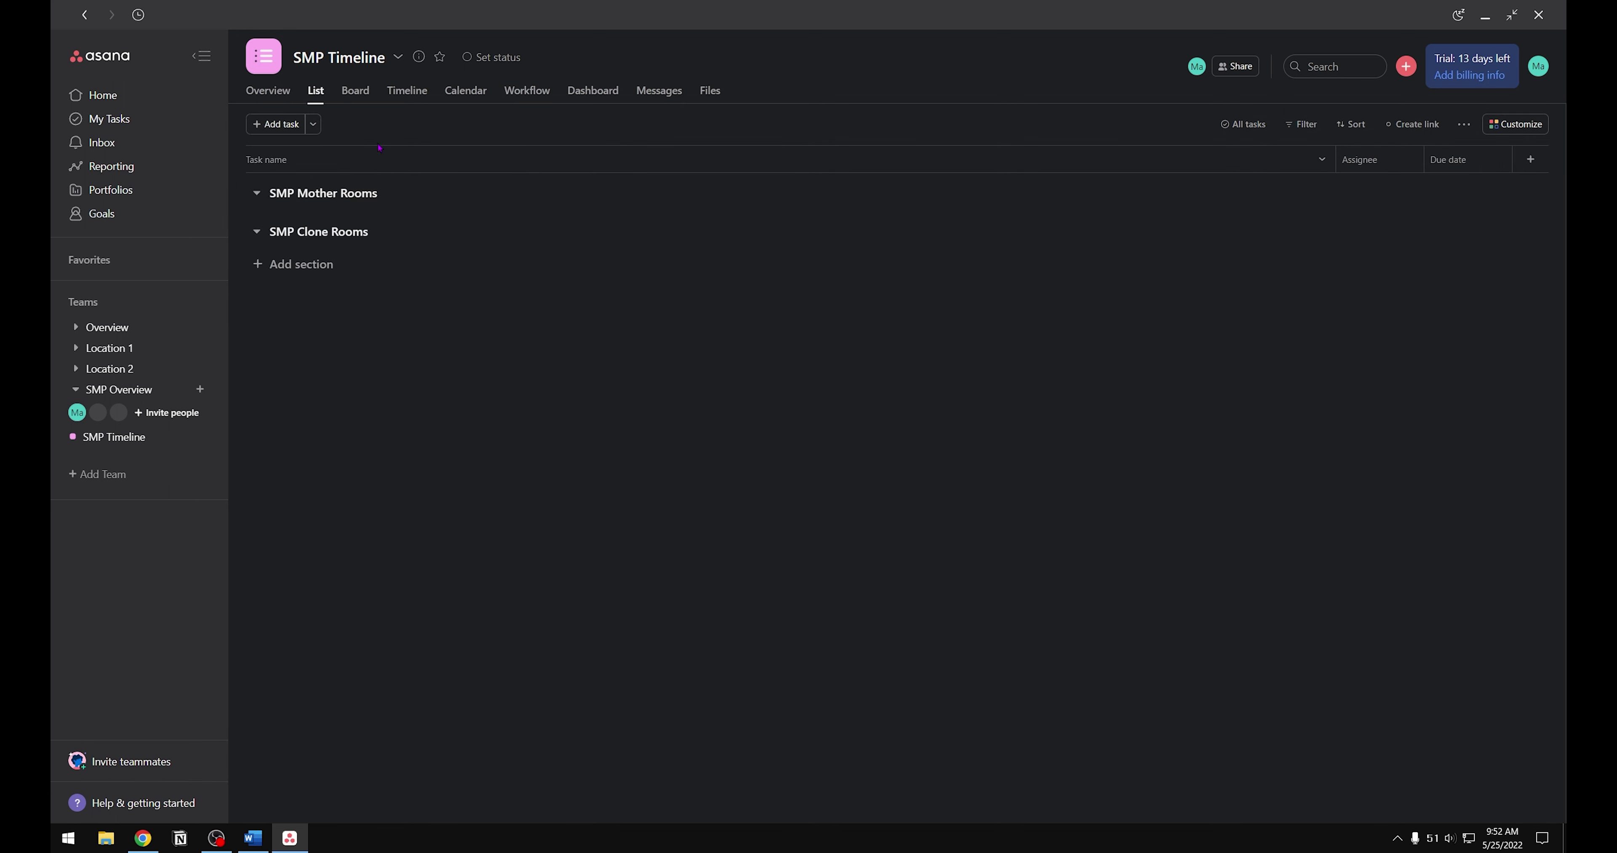
Step: Add the sections SMP Veg Rooms, SMP Flower Rooms and SMP Dry Rooms below SMP Clone Rooms
click(301, 264)
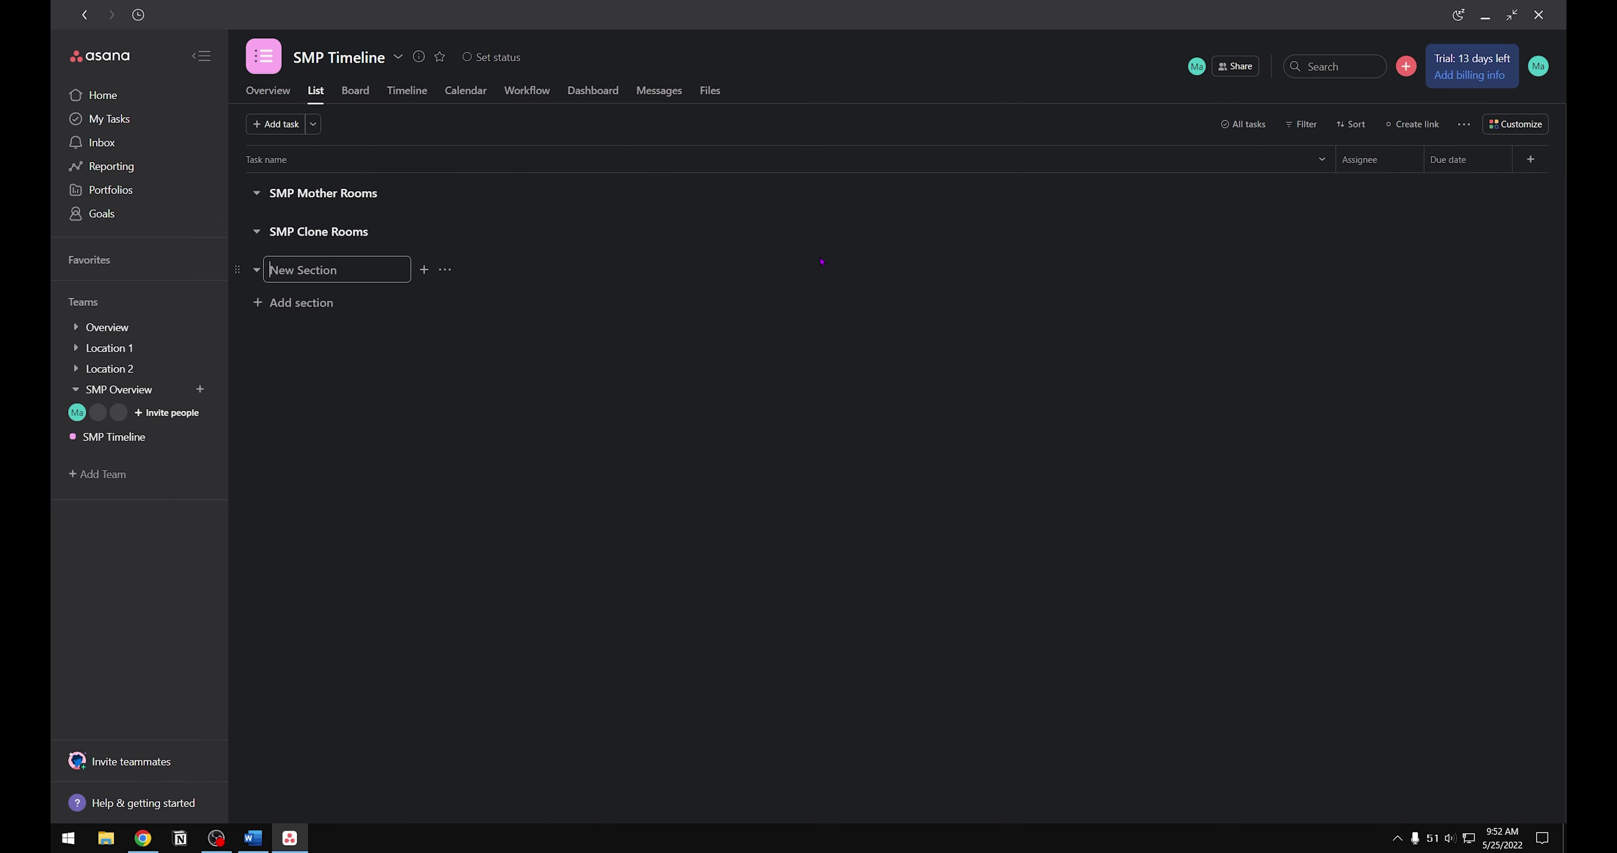
text(SMP Veg Rooms)
key(Tab+n)
text(SMP )
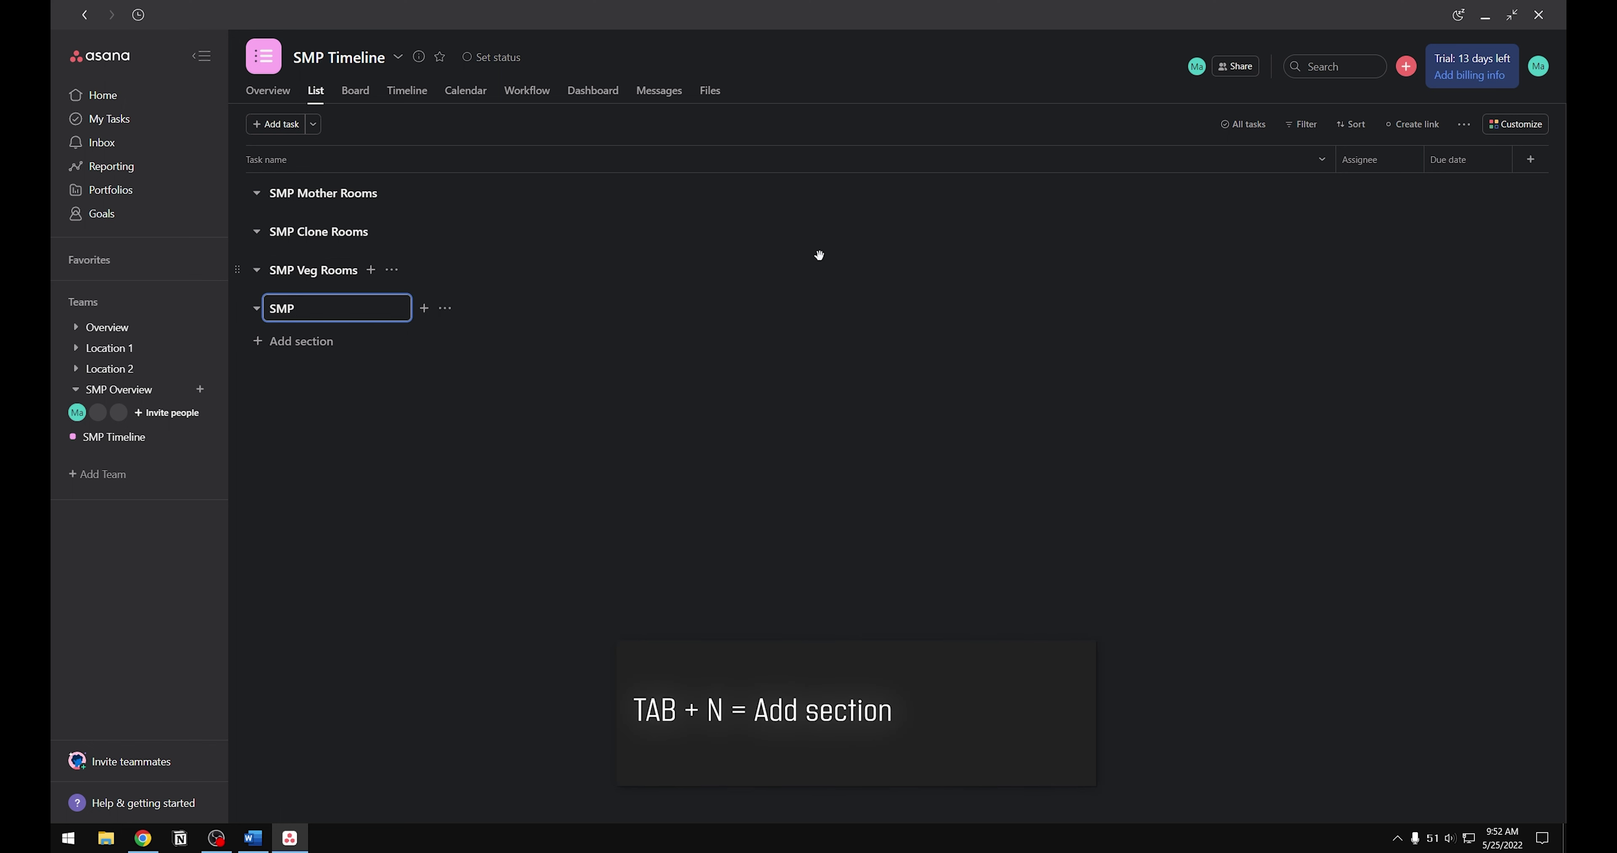
text(Flower Rooms)
key(Tab+n)
text(SM)
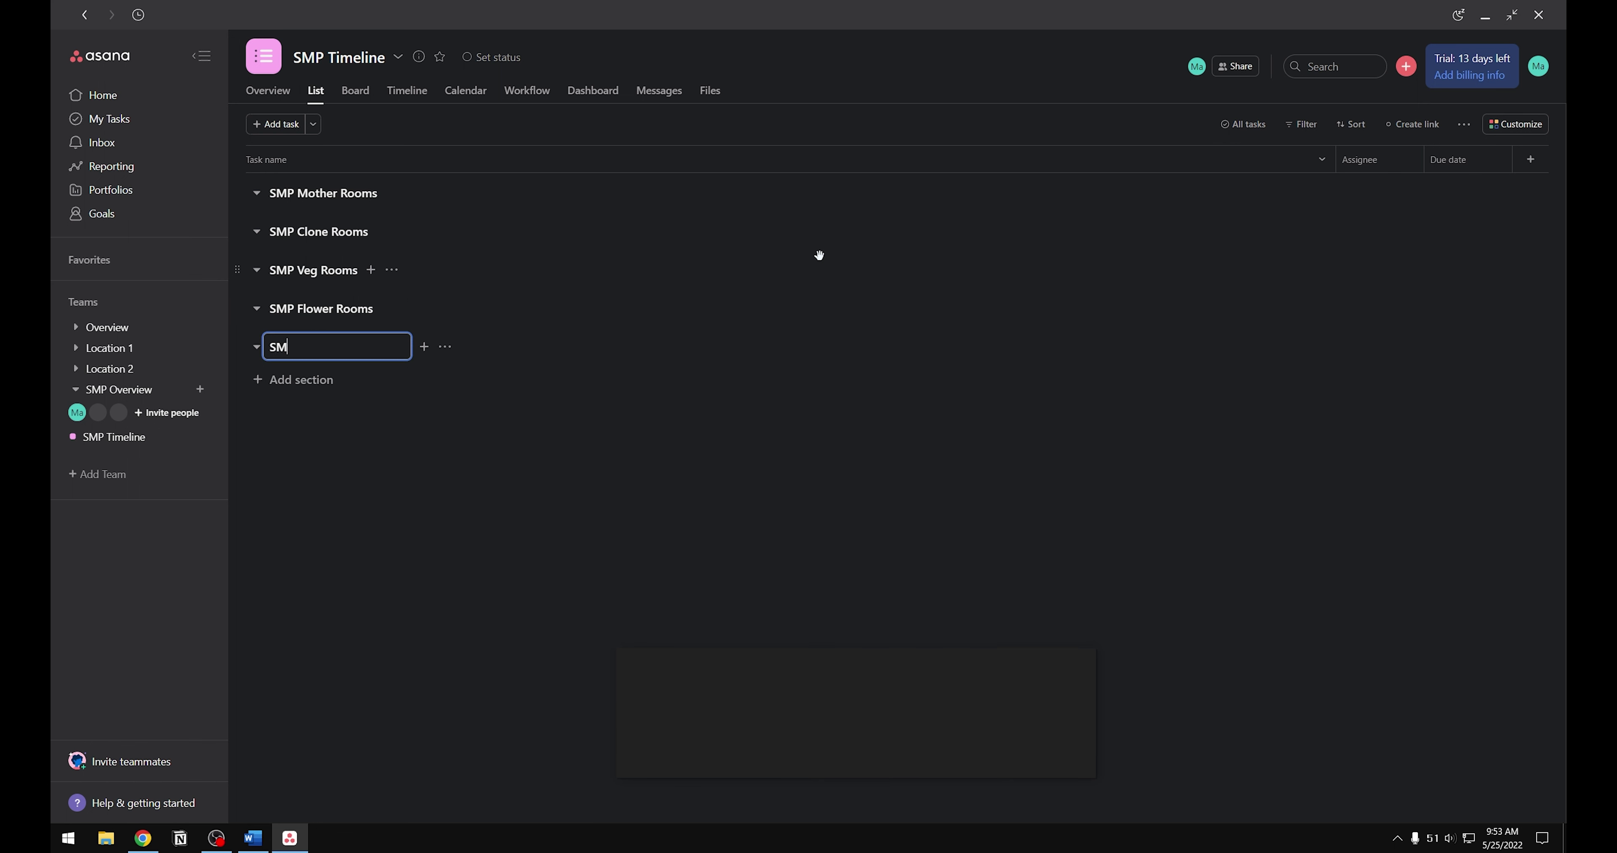
text(P Dry Rooms)
Step: Add the sections SMP Testing, SMP Trim Rooms and SMP Ready for Sale below SMP Dry Rooms
key(Tab+n)
text(S)
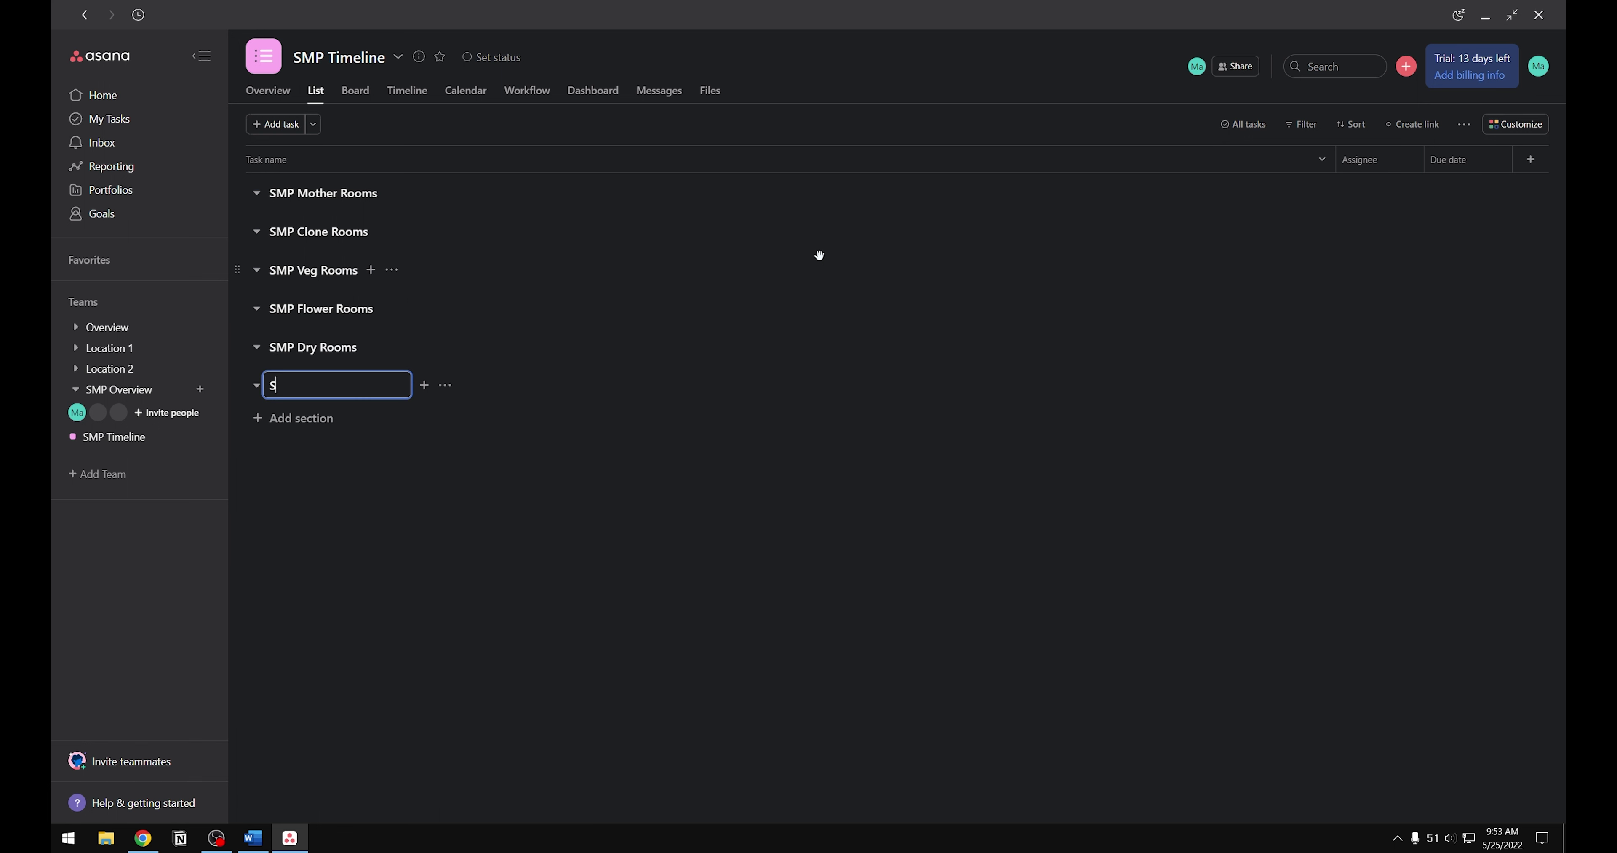
text(MP Testing)
key(Return)
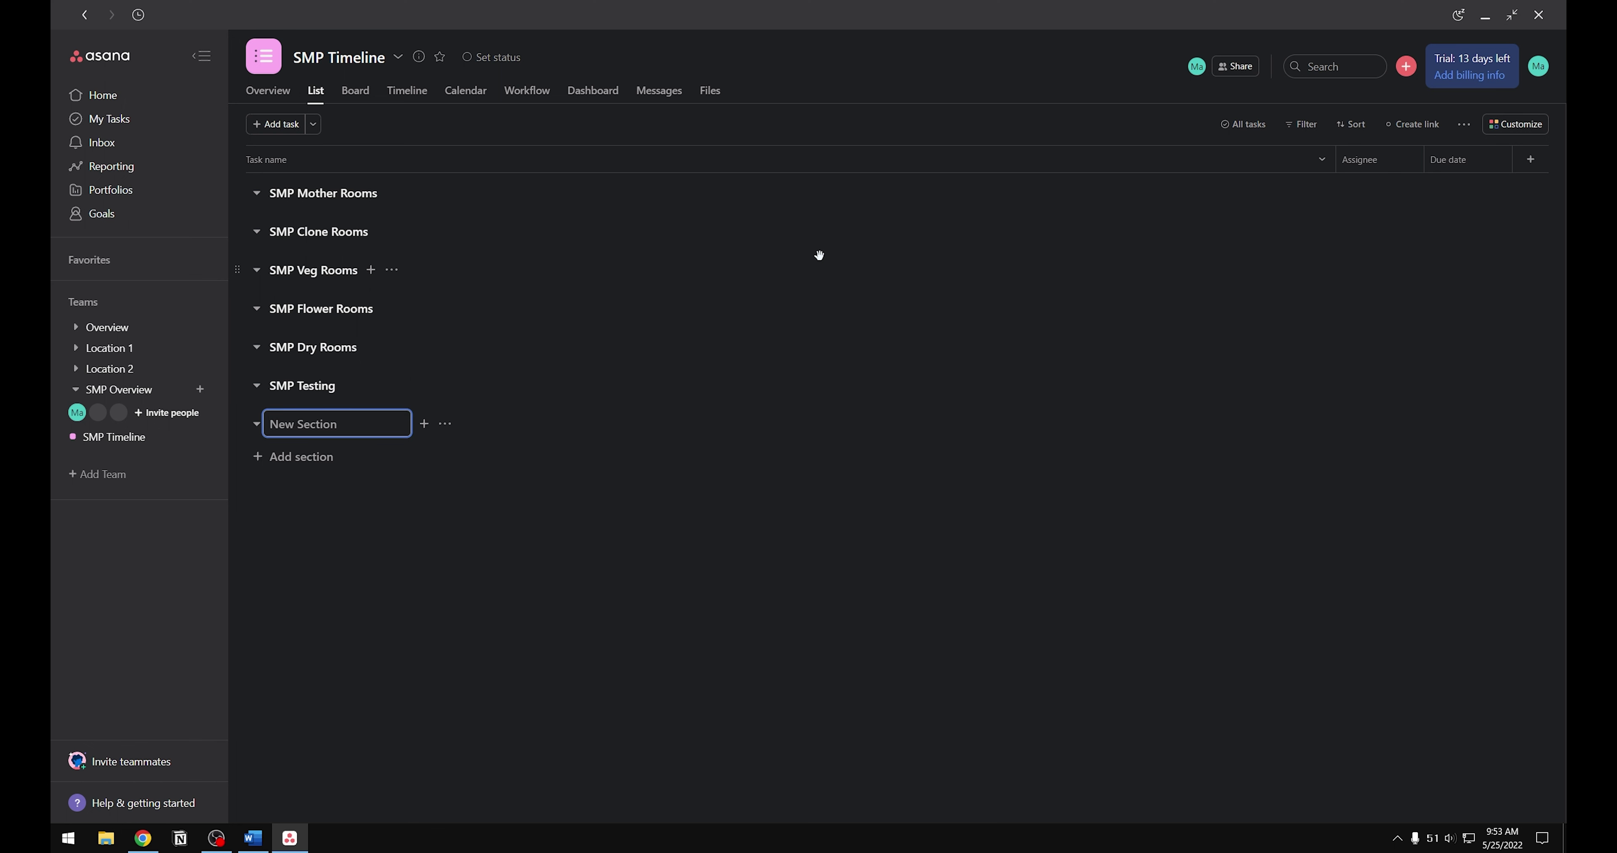
text(SMP Trim Rooms)
key(Return)
text(SMP Rea)
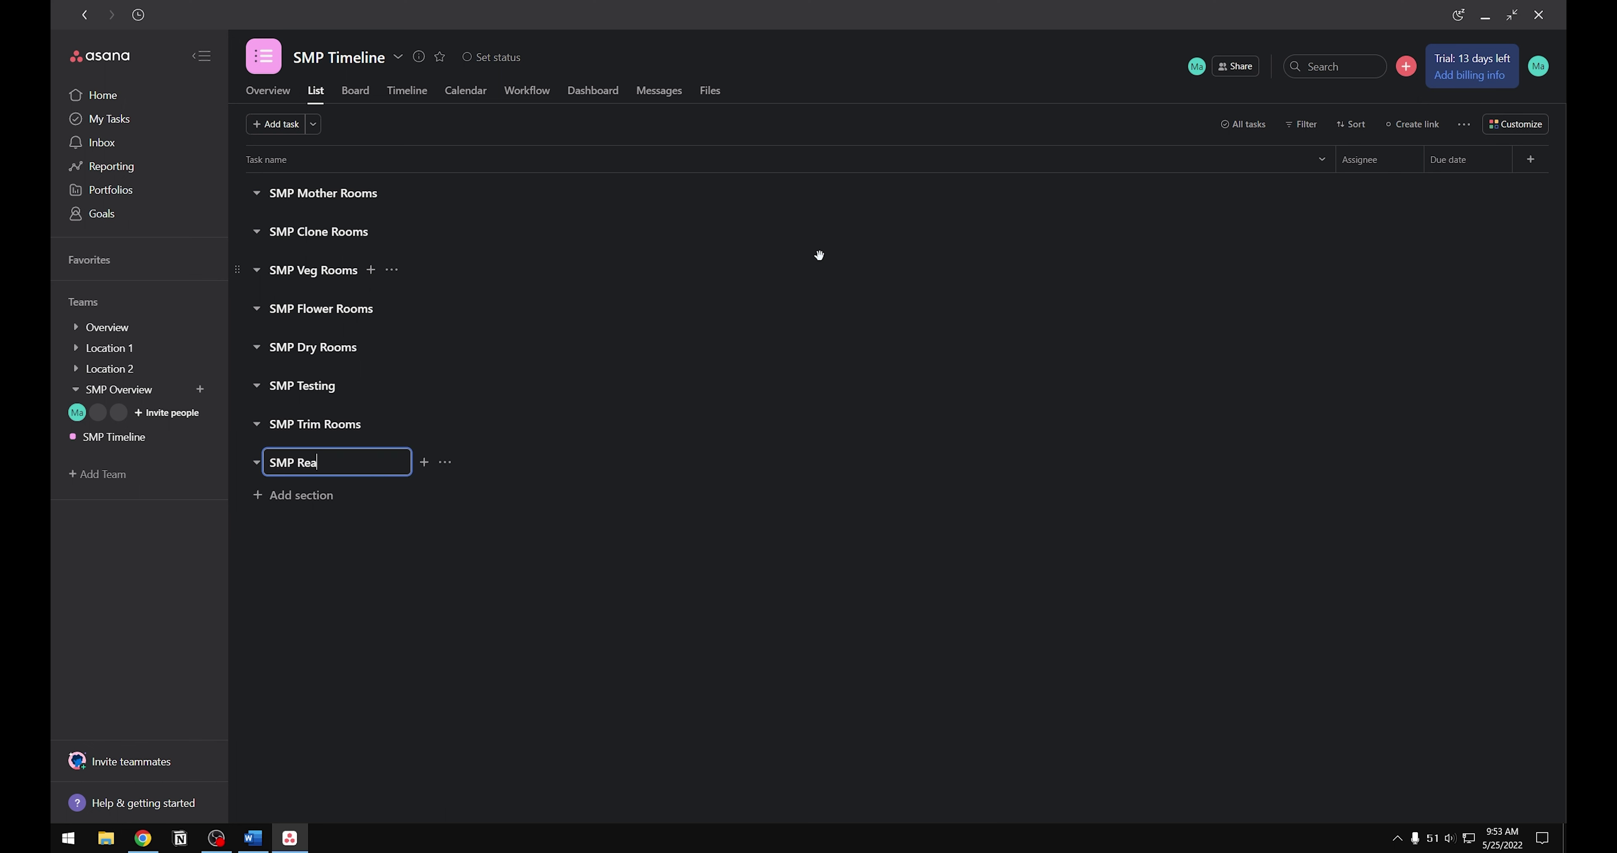
text(dy for Sale)
Step: Start a new single-select custom field for the project titled SMP Locations
click(1530, 162)
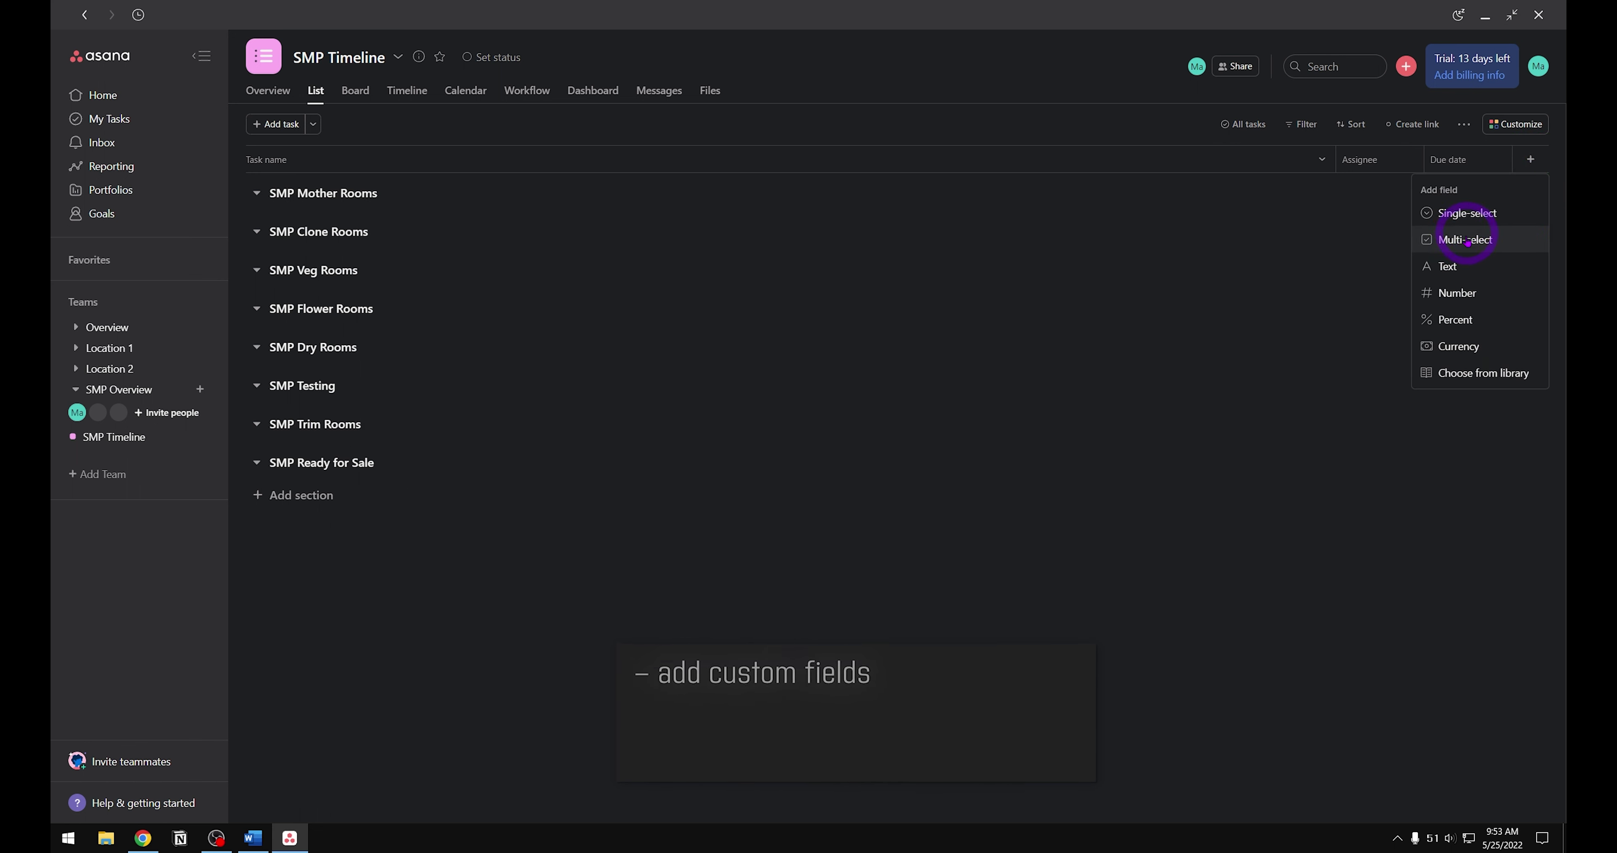
click(1481, 214)
text(S)
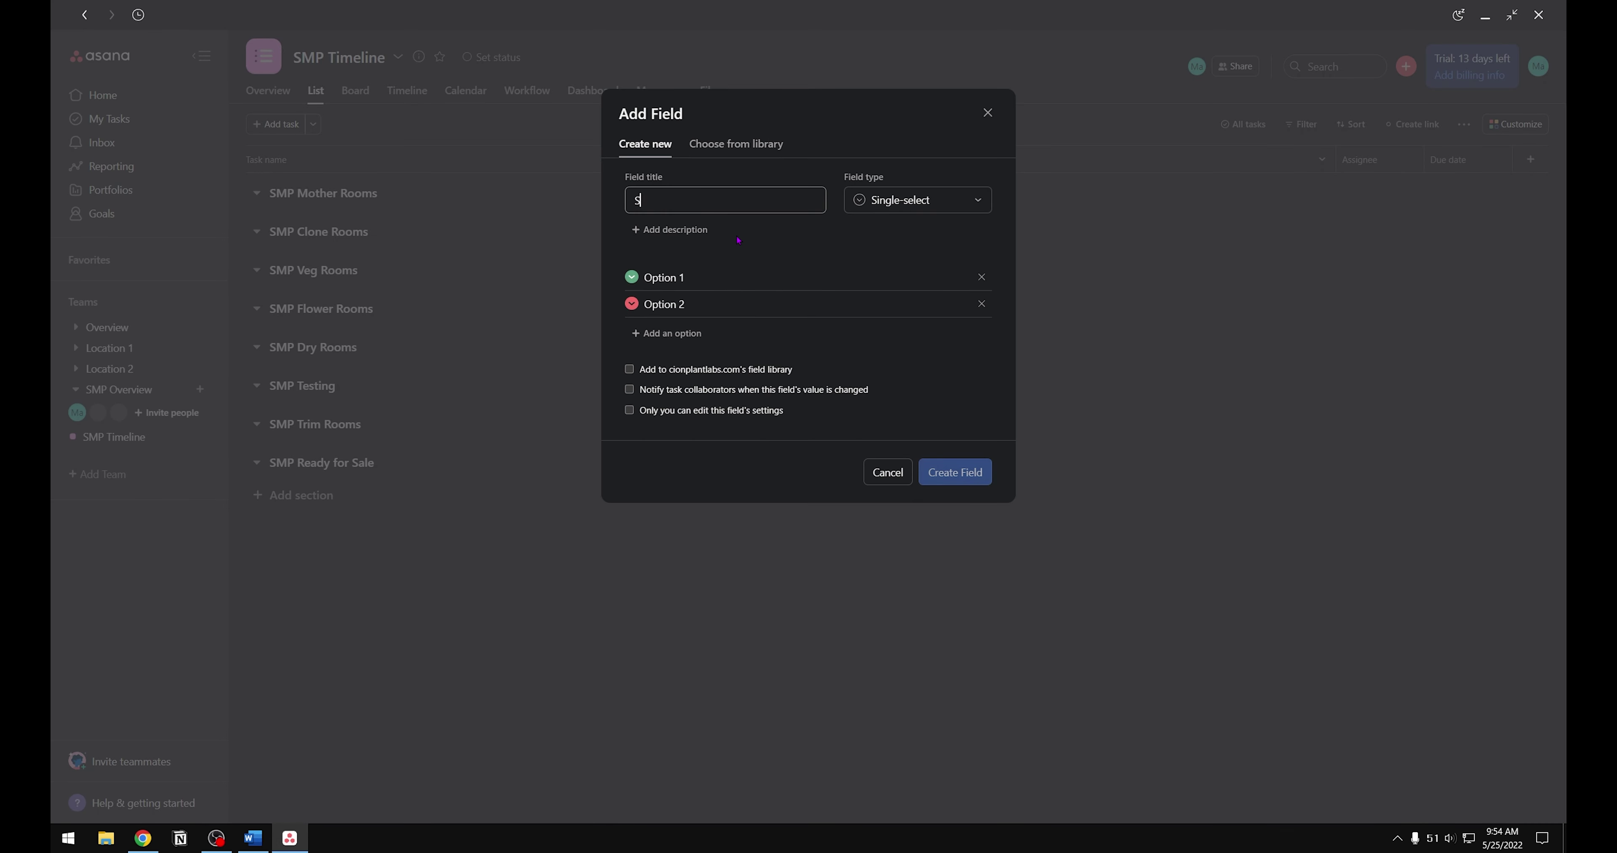
text(MP L)
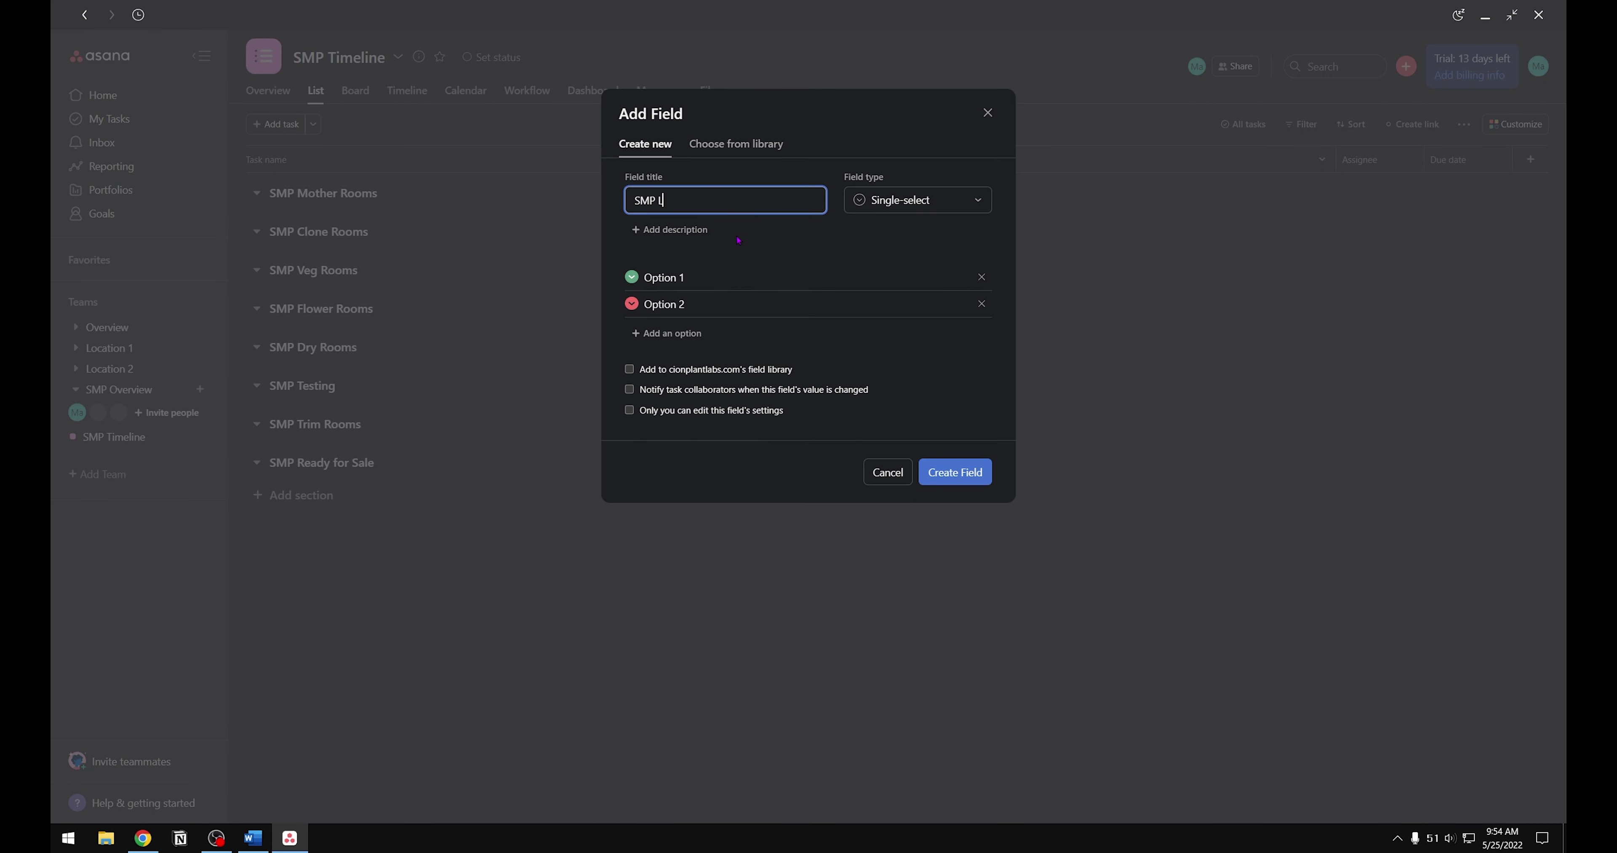
text(ocations)
Step: Rename the first option of the SMP Locations field as Location 1
click(703, 279)
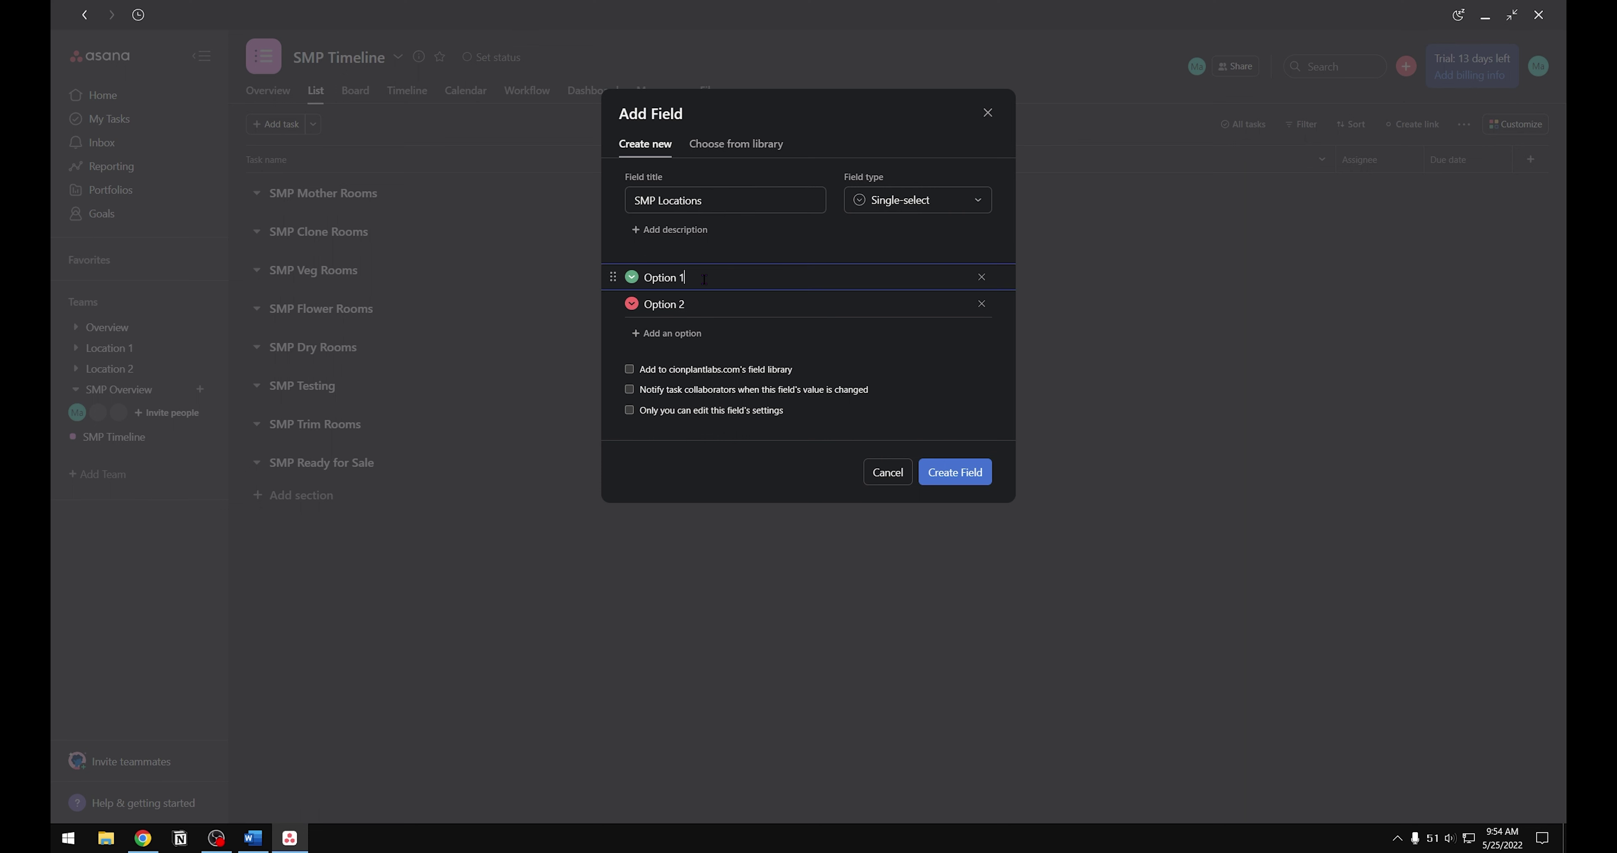
key(BackSpace)
key(BackSpace)
key(BackSpace)
key(BackSpace)
key(BackSpace)
key(BackSpace)
text(Location)
Step: Rename the second option as Location 2 and create the field, adding it to the organization's field library
click(675, 305)
key(BackSpace)
key(BackSpace)
key(BackSpace)
key(BackSpace)
key(BackSpace)
key(BackSpace)
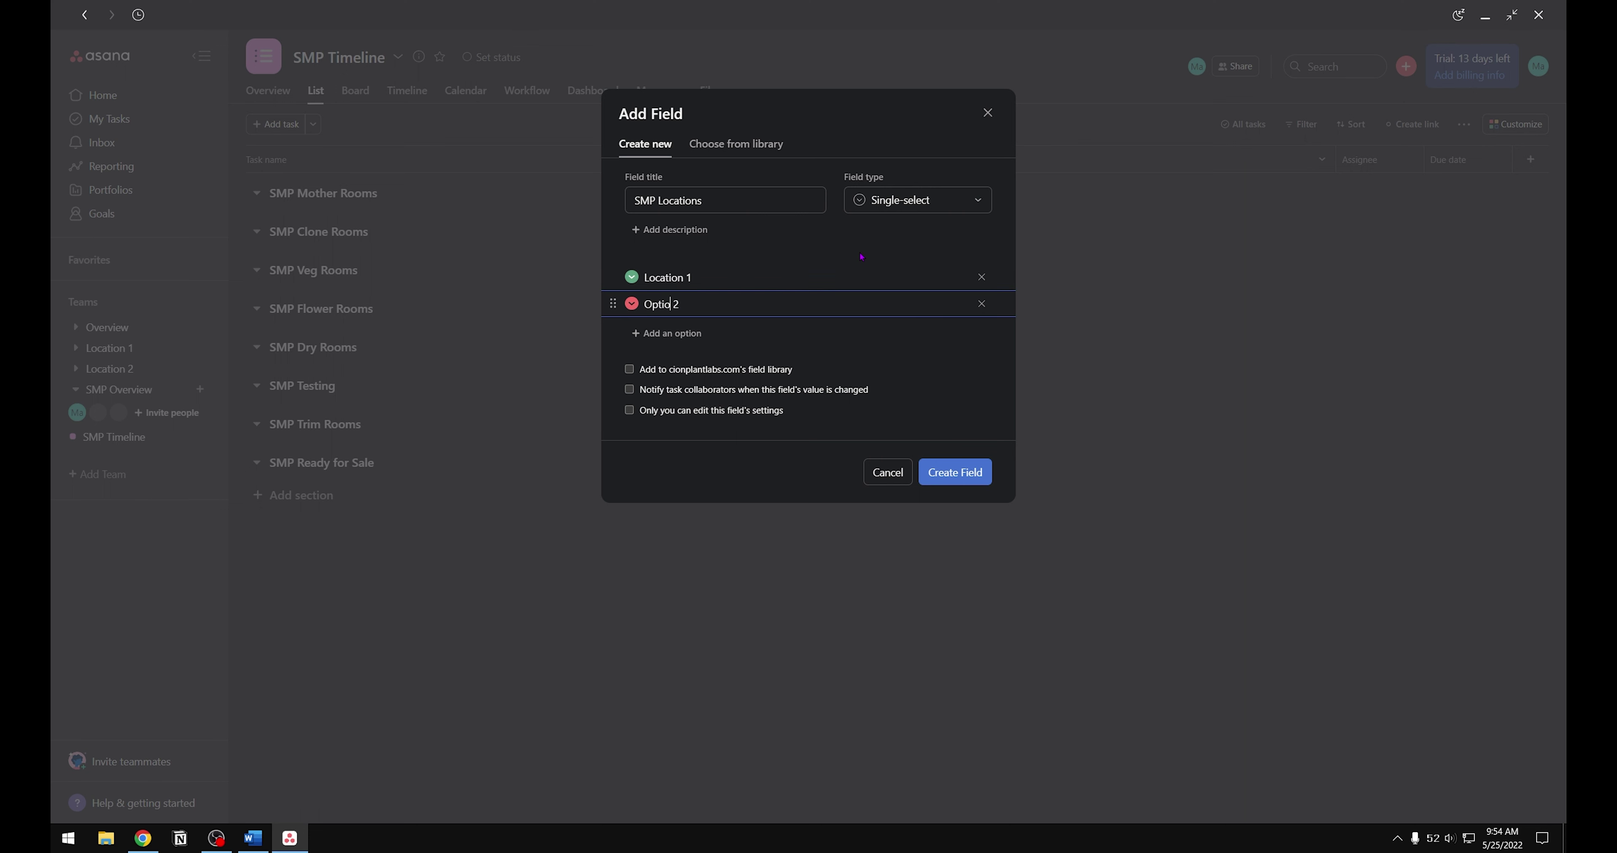
text(Locations)
key(BackSpace)
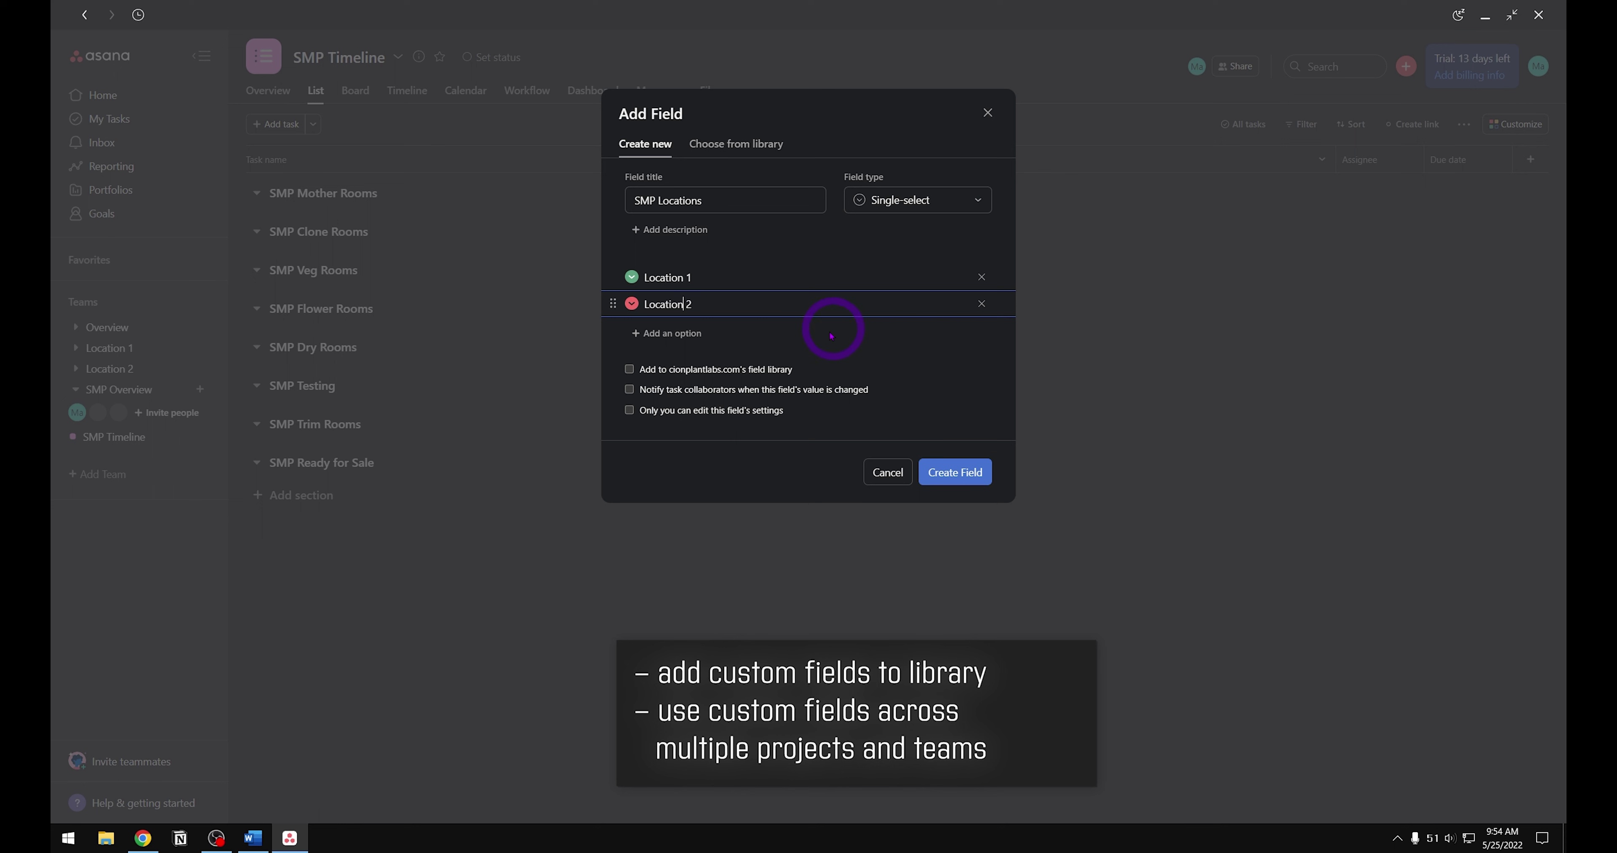
click(629, 369)
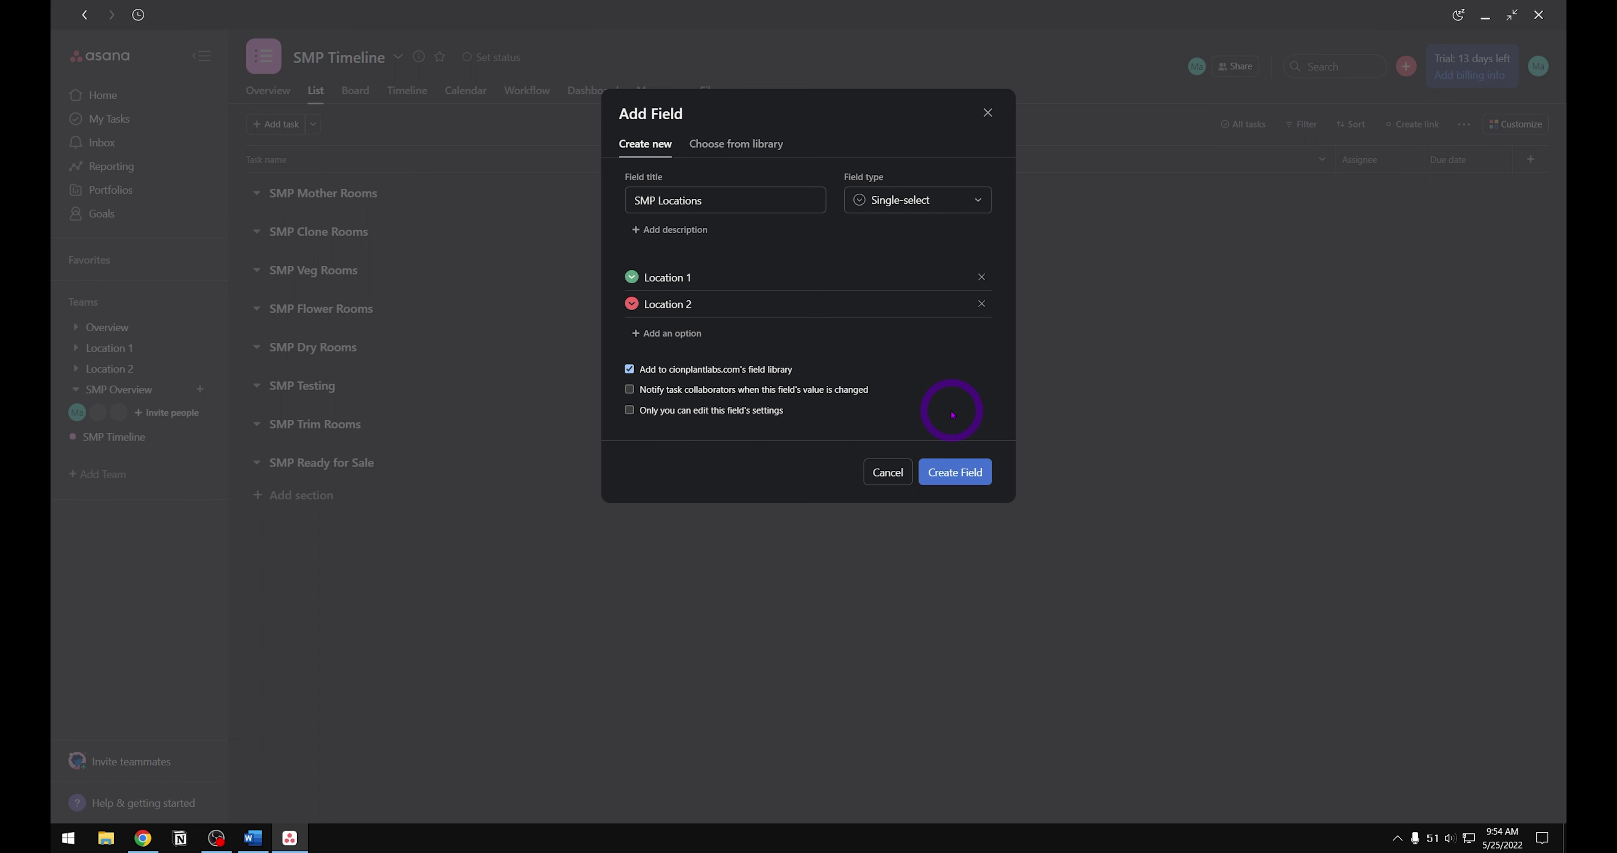
click(954, 471)
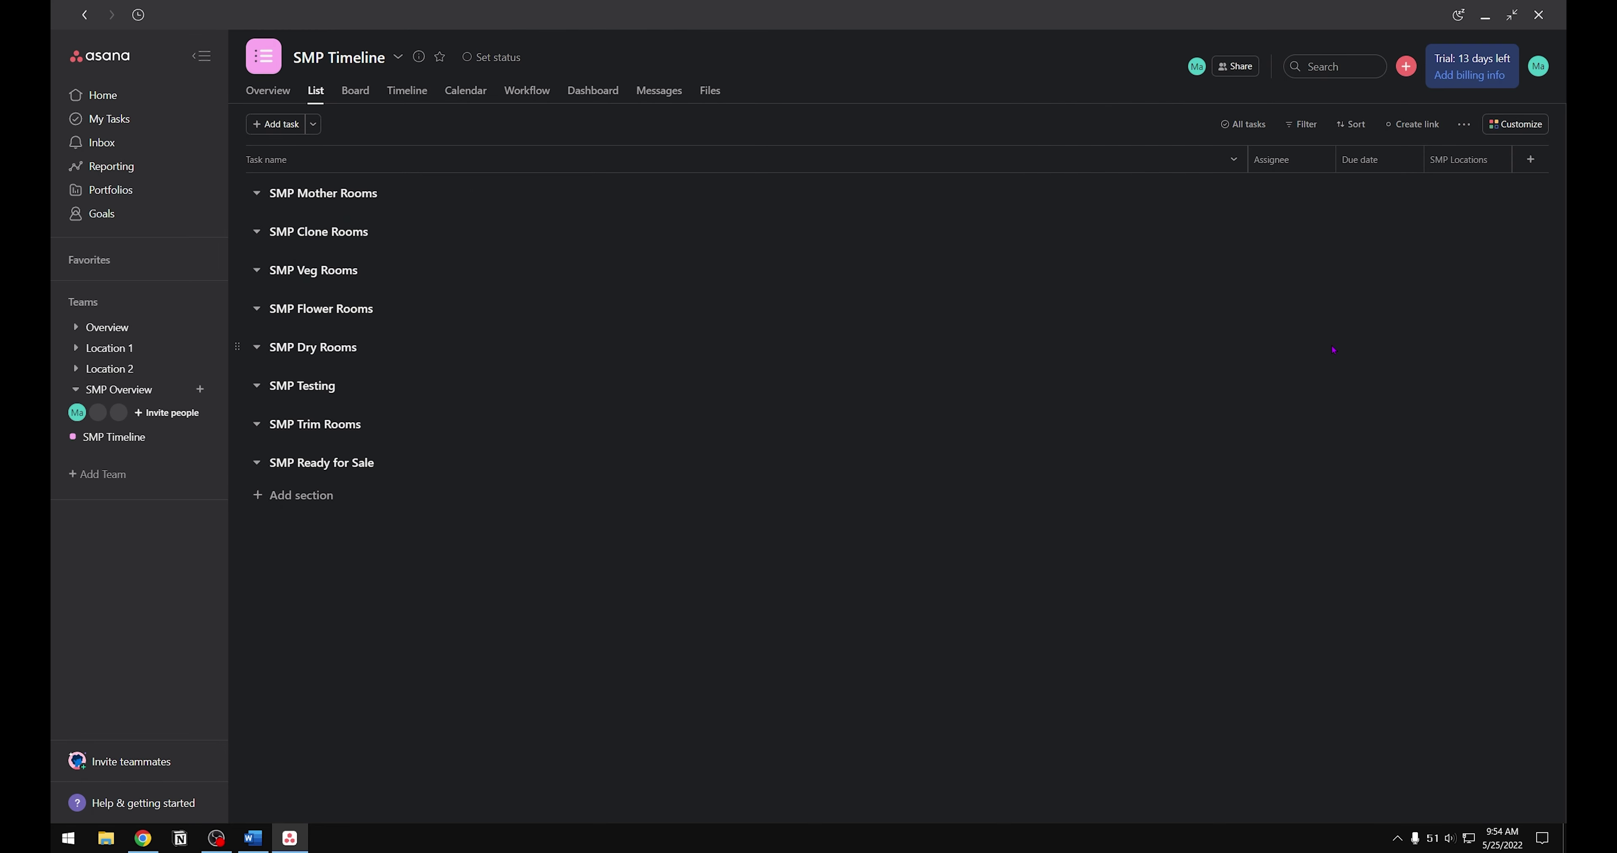
Step: Start a single-select custom field titled SMP Crop Numbers with SMP 2022-6_CROP 110 as its first option
click(1529, 159)
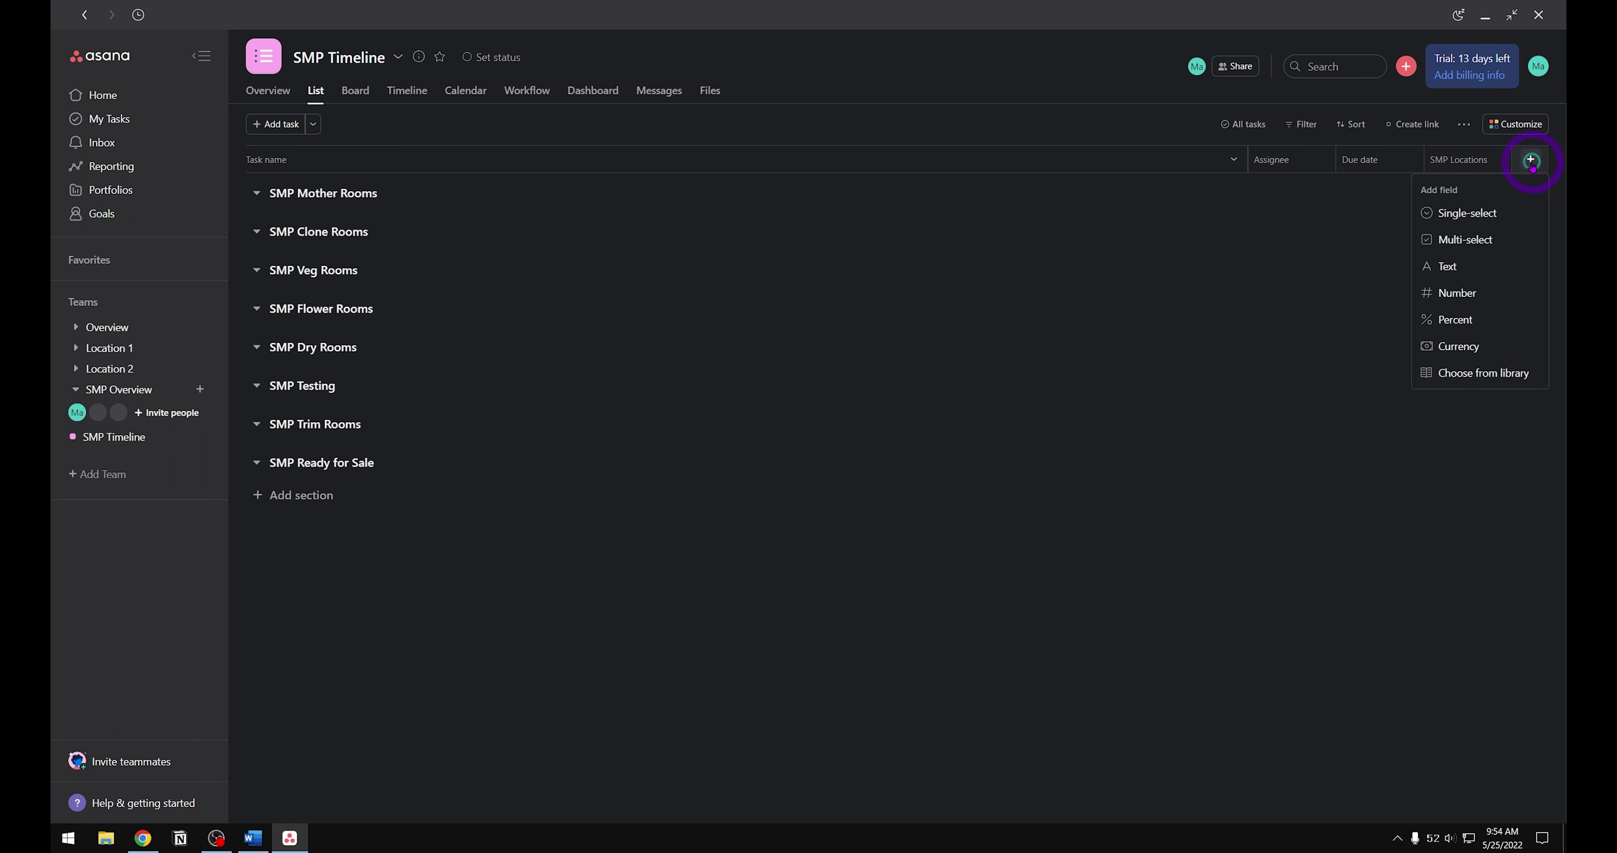
click(1500, 214)
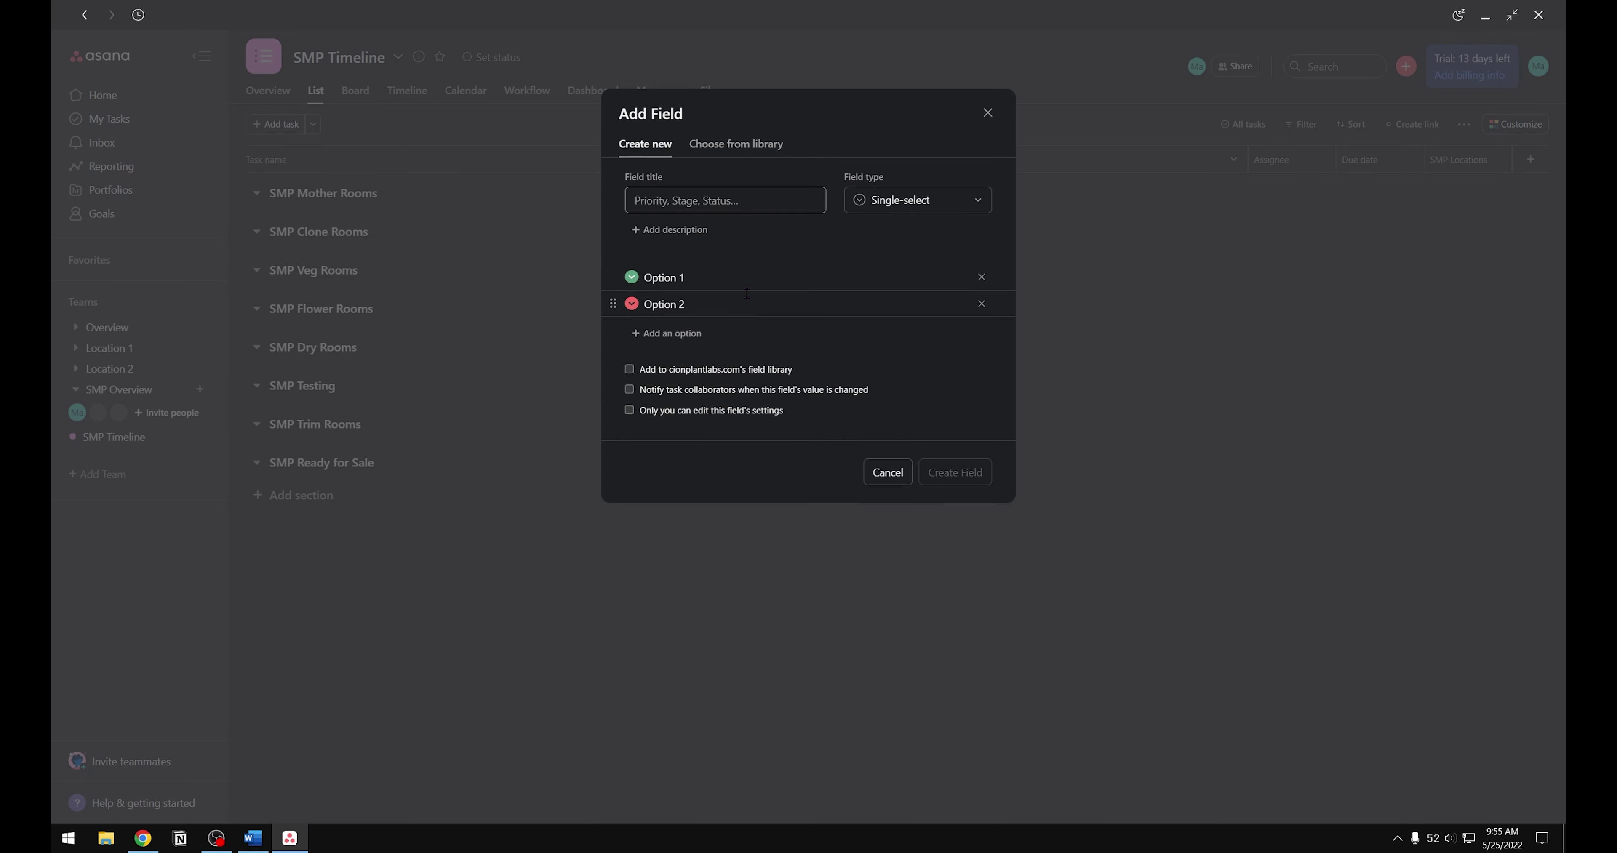
text(SMP)
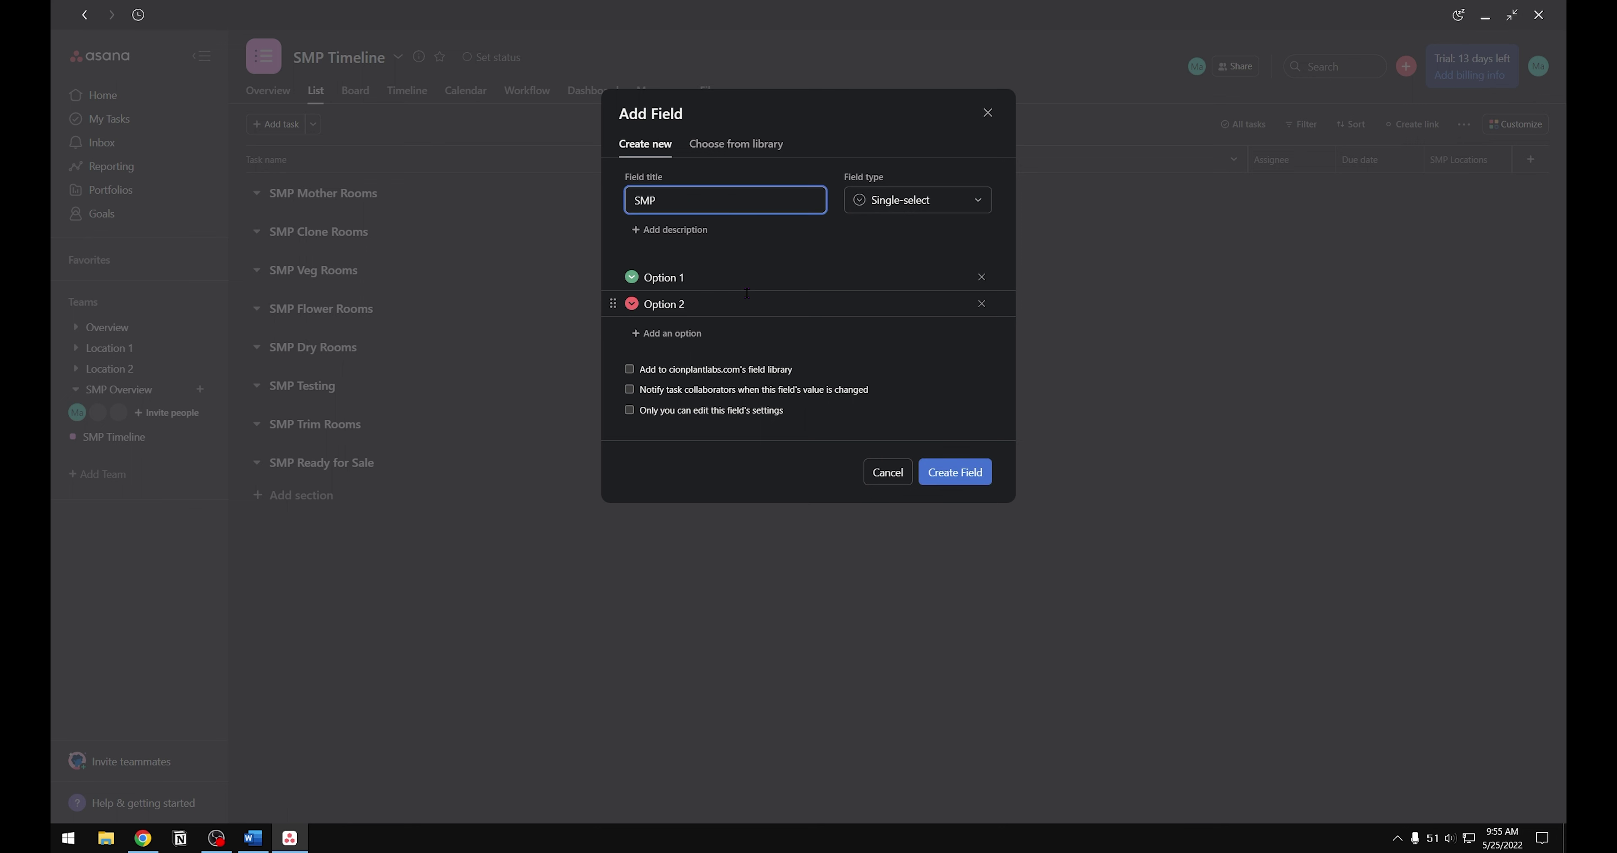
text( Crop Number)
text(s)
key(Tab)
text(SMP 2022-6_CROP 110)
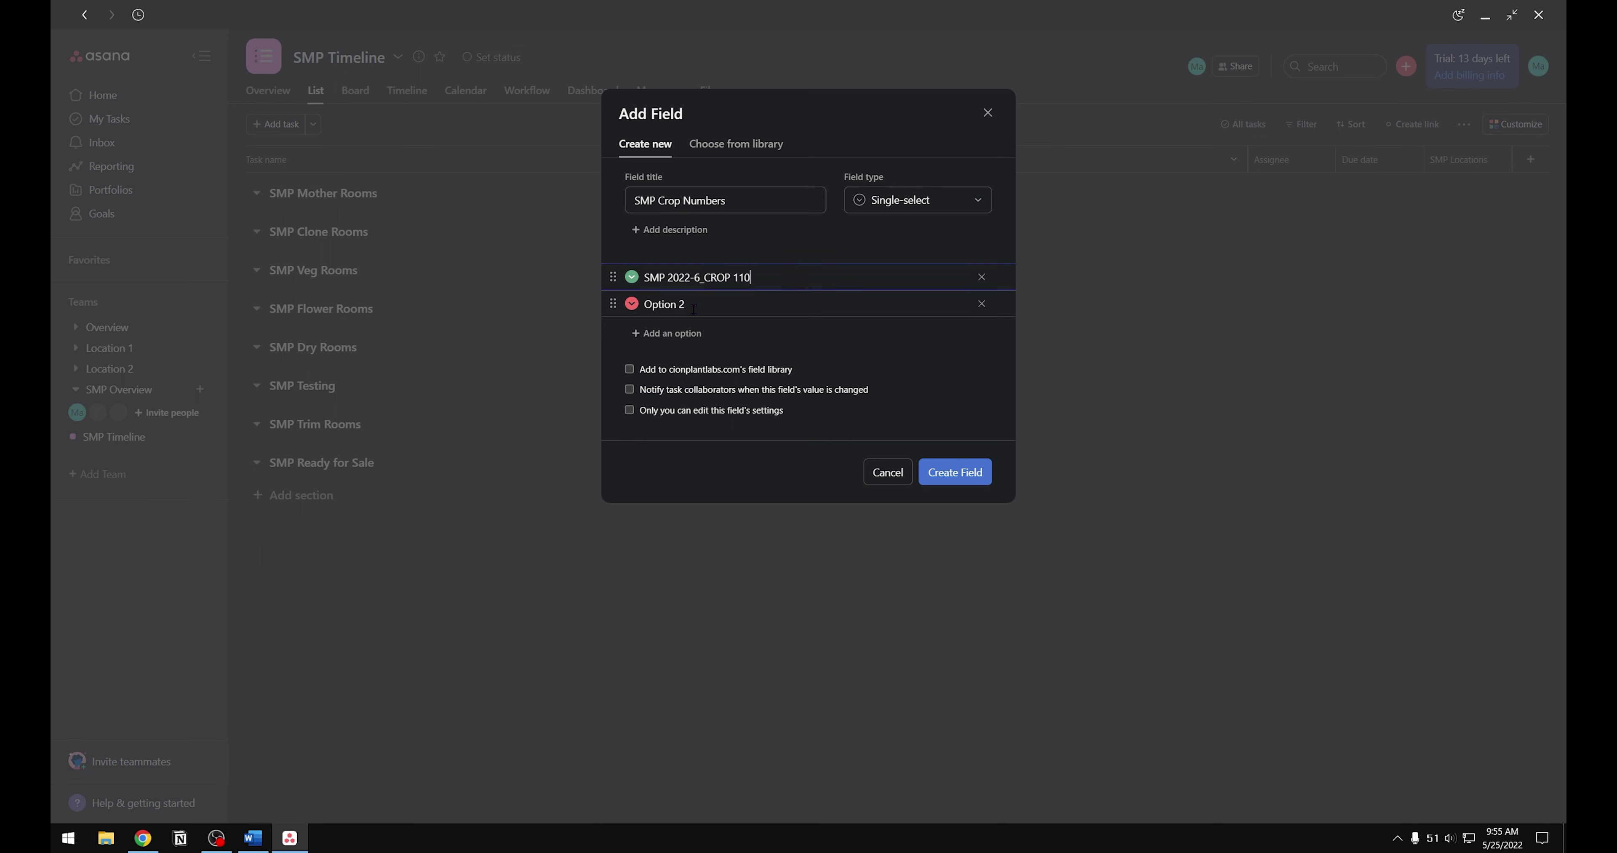
Step: Rename the second option of the SMP Crop Numbers field as SMP 2022-7_CROP 111
click(693, 308)
key(BackSpace)
key(BackSpace)
key(BackSpace)
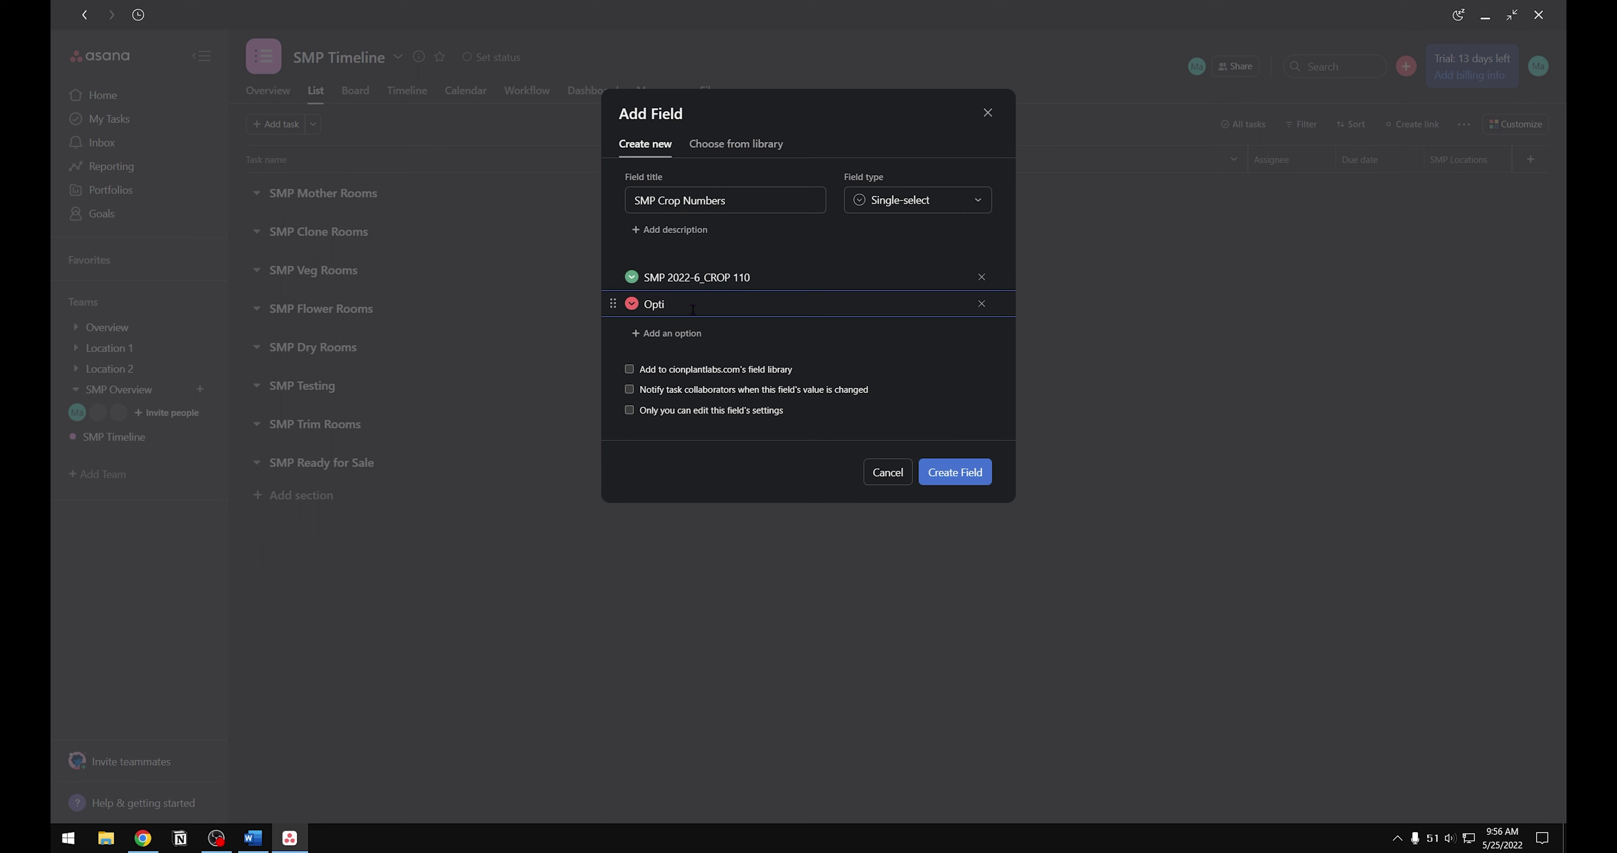
key(BackSpace)
key(BackSpace)
text(SMP 2022-7_CROP 111)
Step: Add the options SMP 2022-8_CROP 112 and SMP 2022-9_CROP 113, and create the field with it added to the field library
click(644, 338)
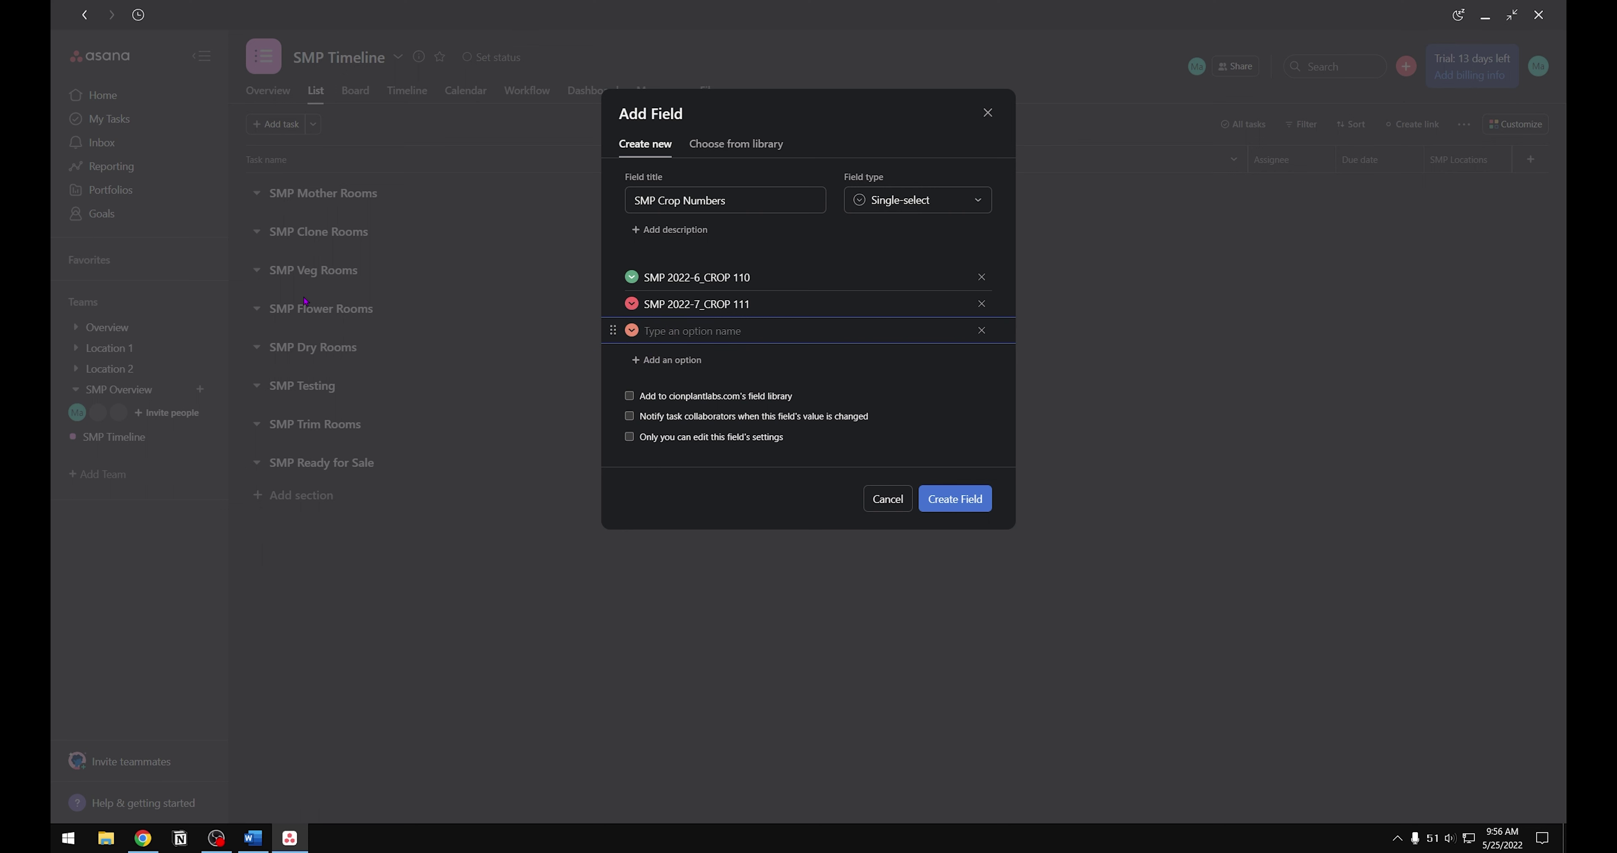
text(SMP 2022-8_CROP 112)
click(634, 360)
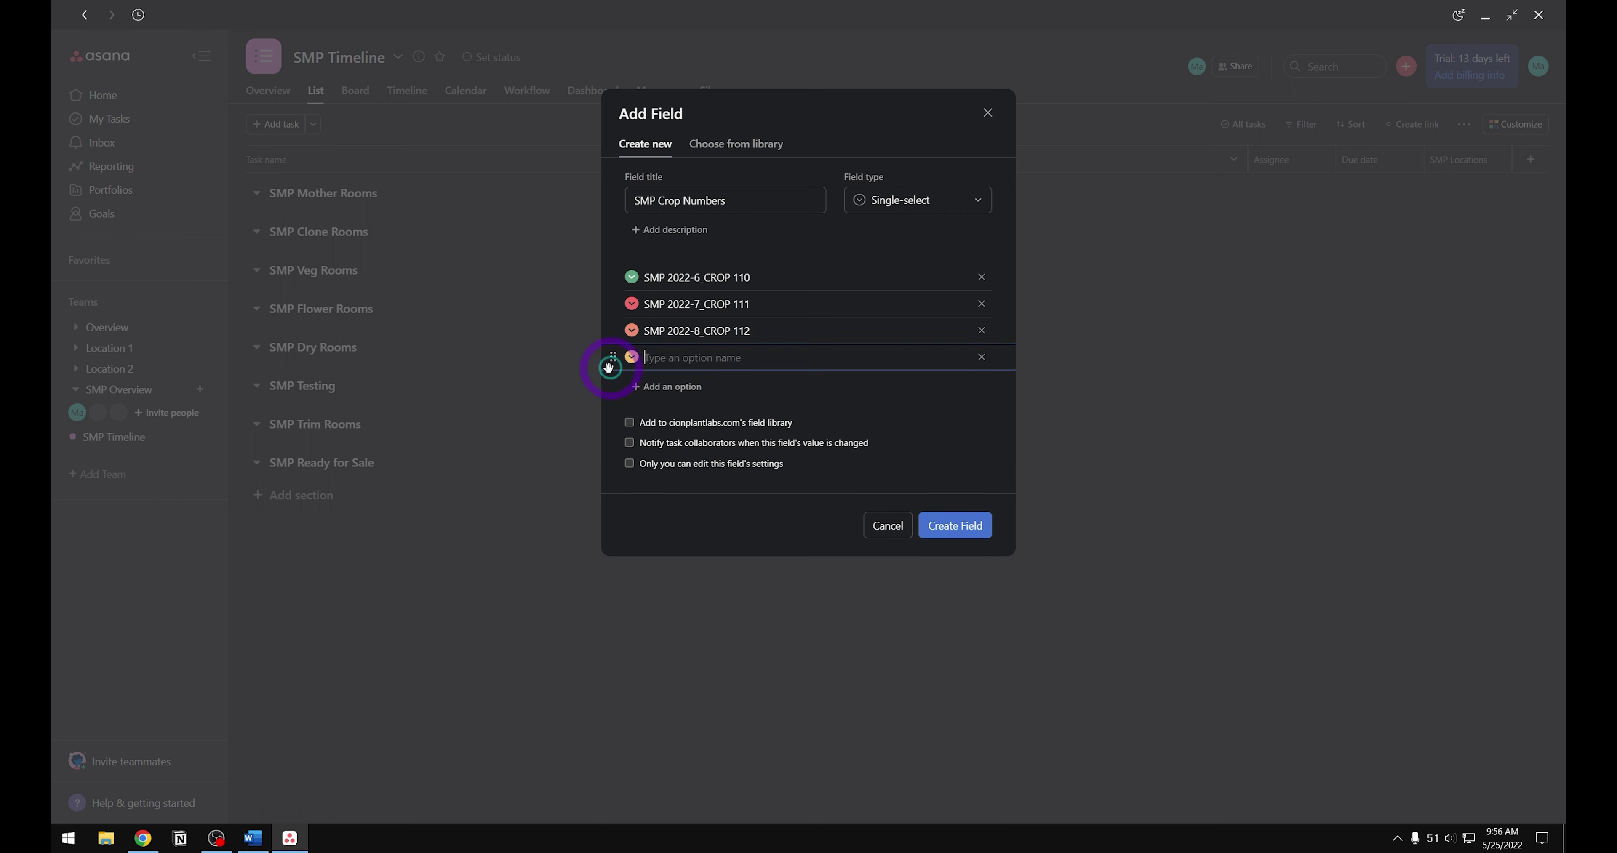
text(SMP 2022-9_CROP 113)
click(629, 422)
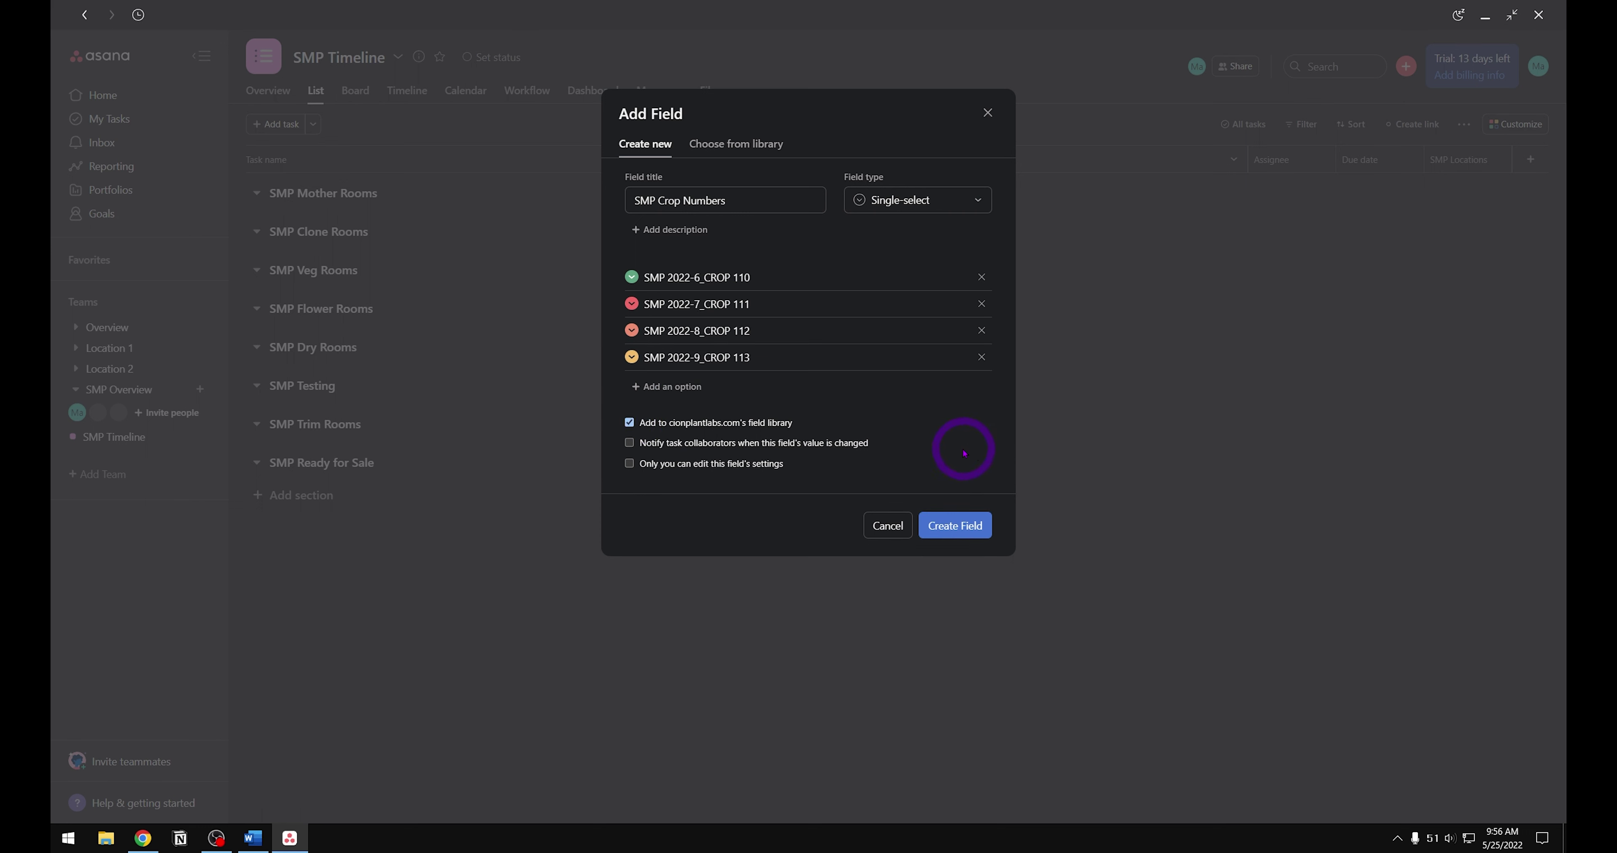
click(956, 532)
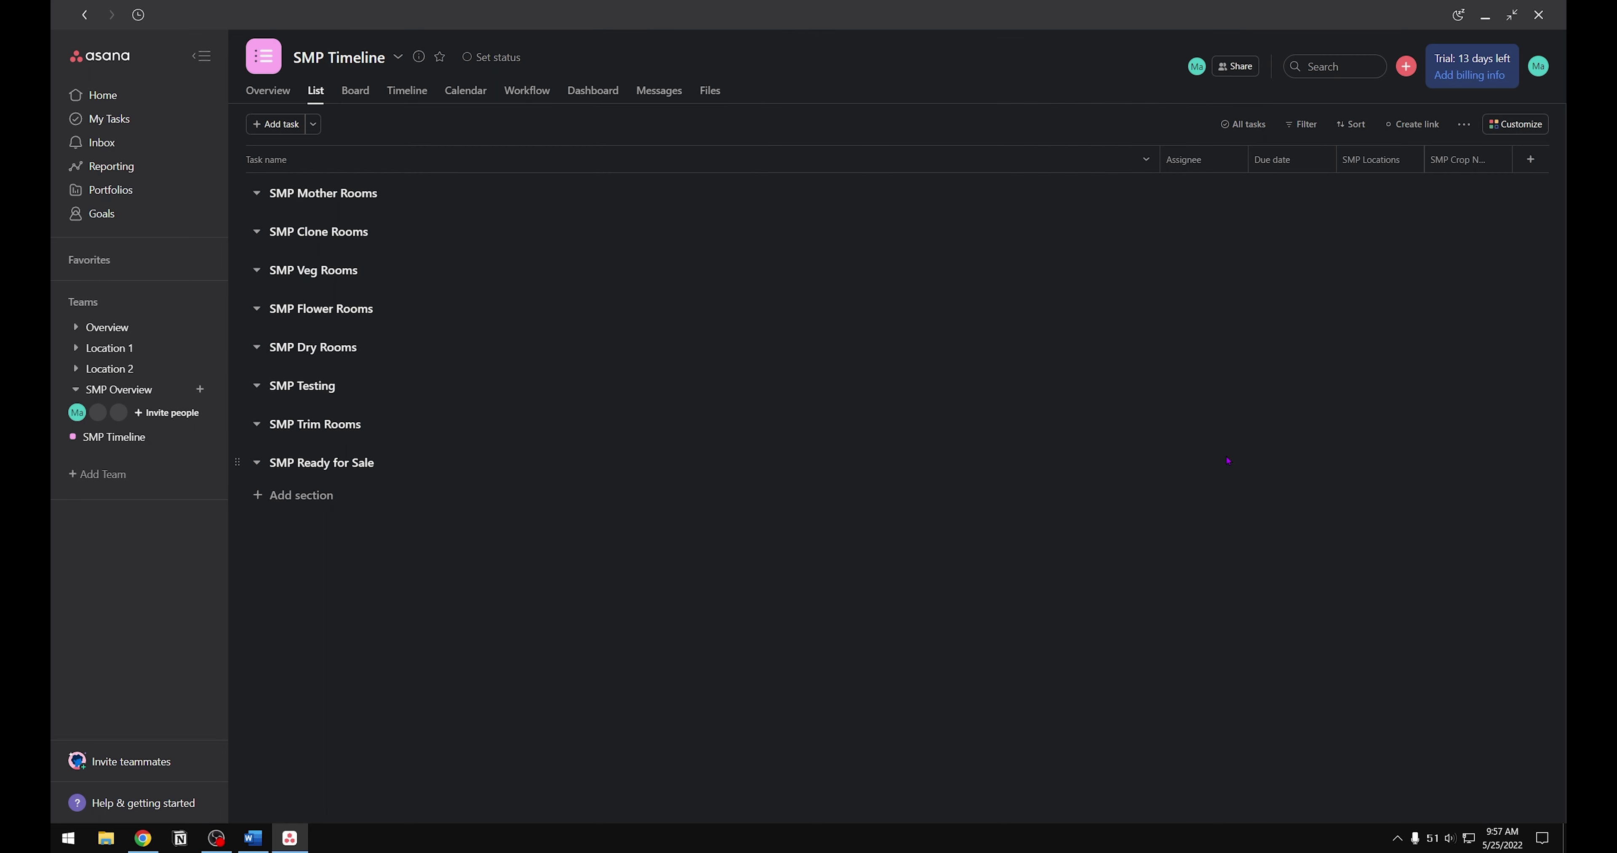
Step: Start a new multi-select custom field for the project titled SMP Species
click(1530, 159)
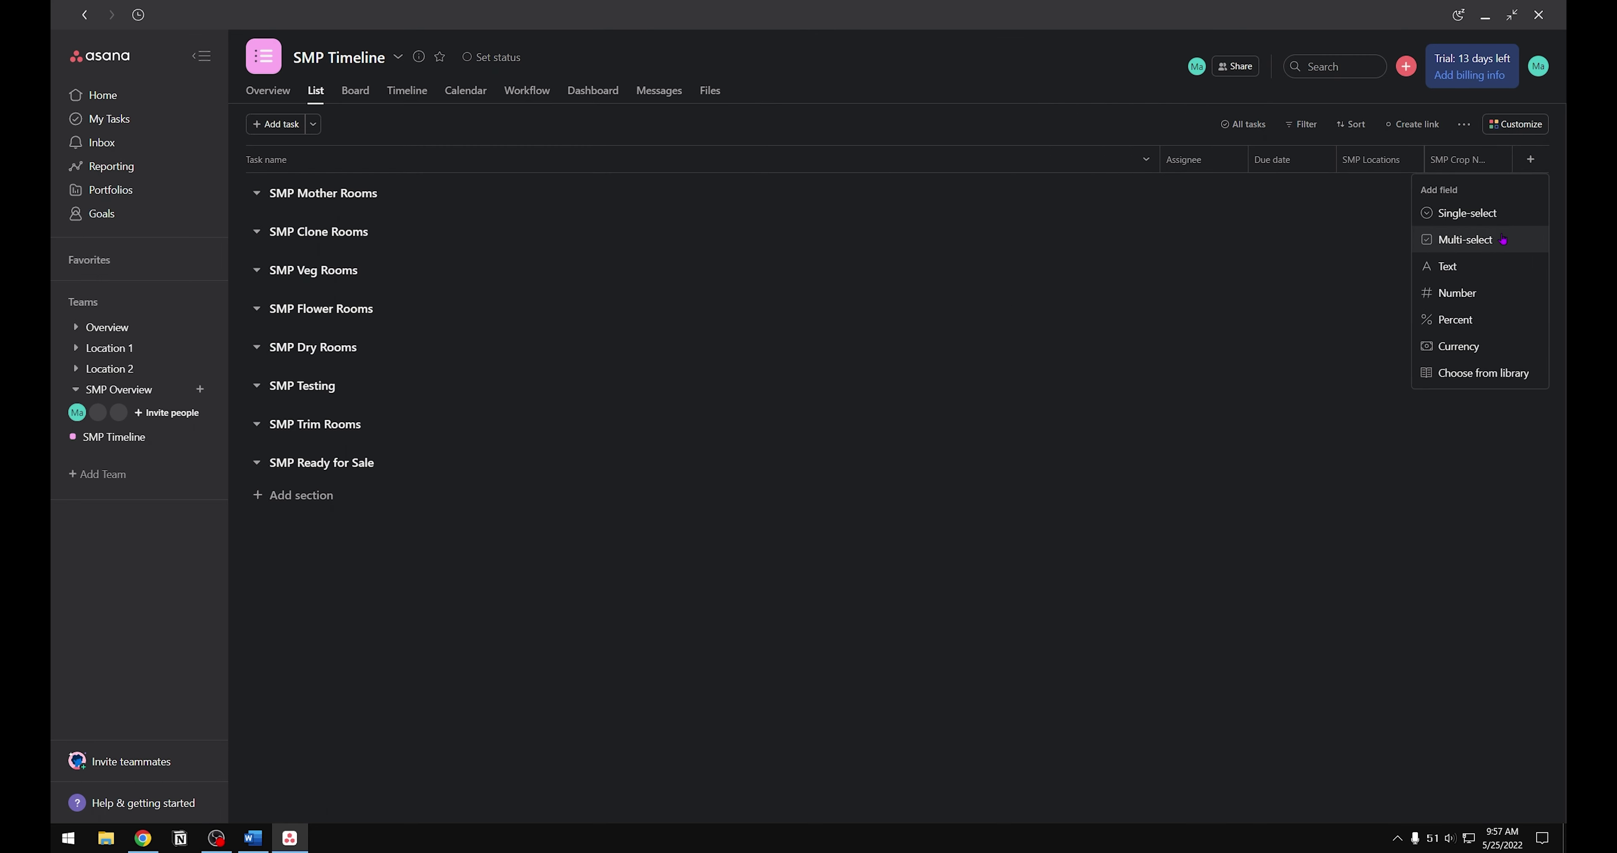
click(1456, 240)
text(SM)
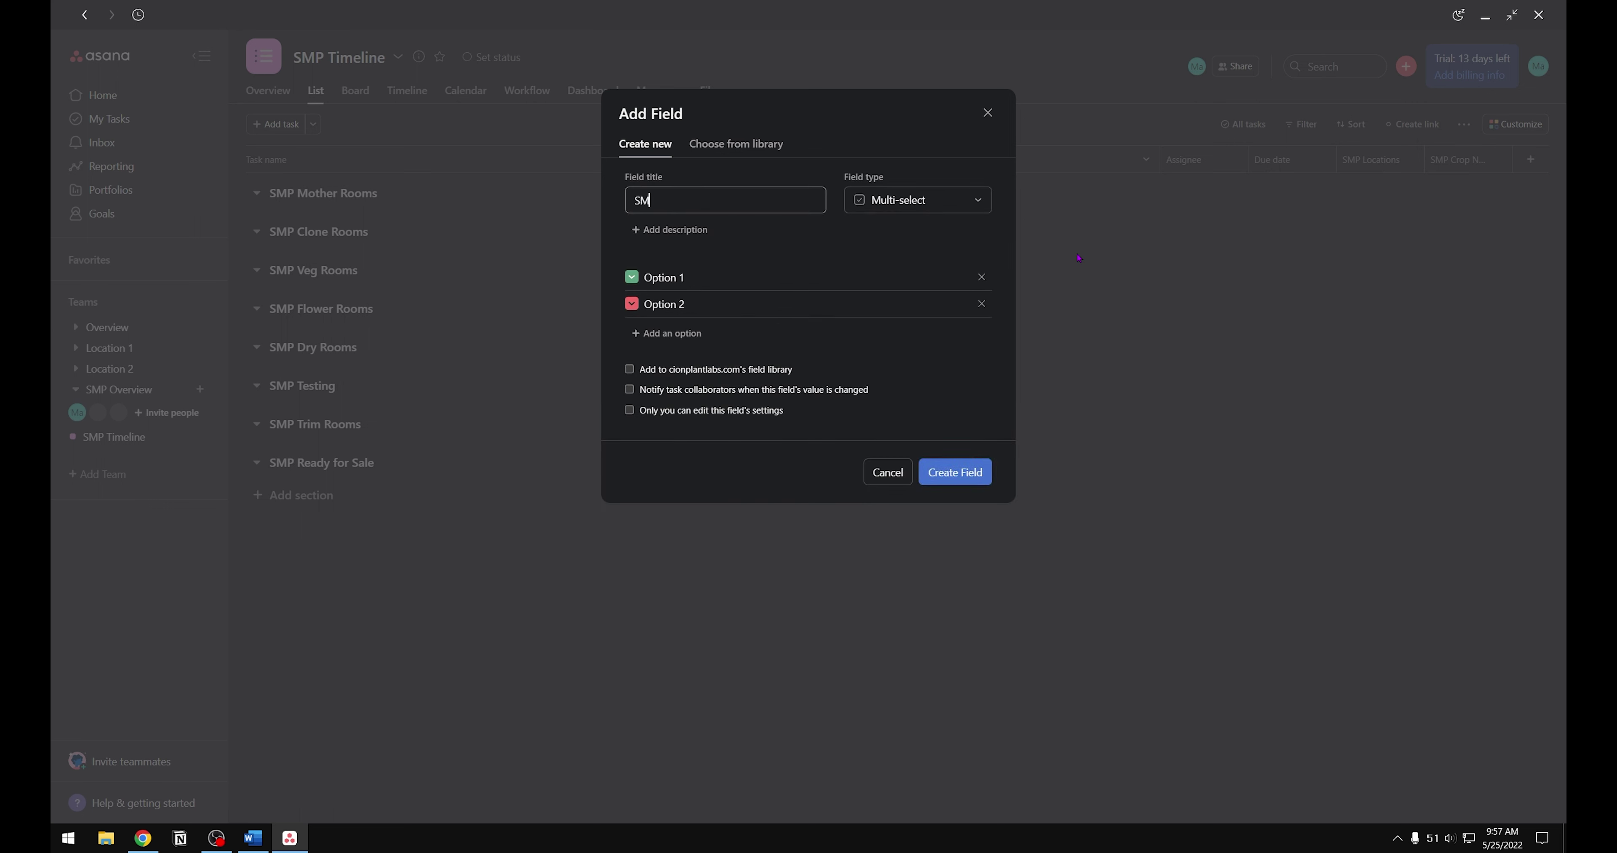
text(P Species)
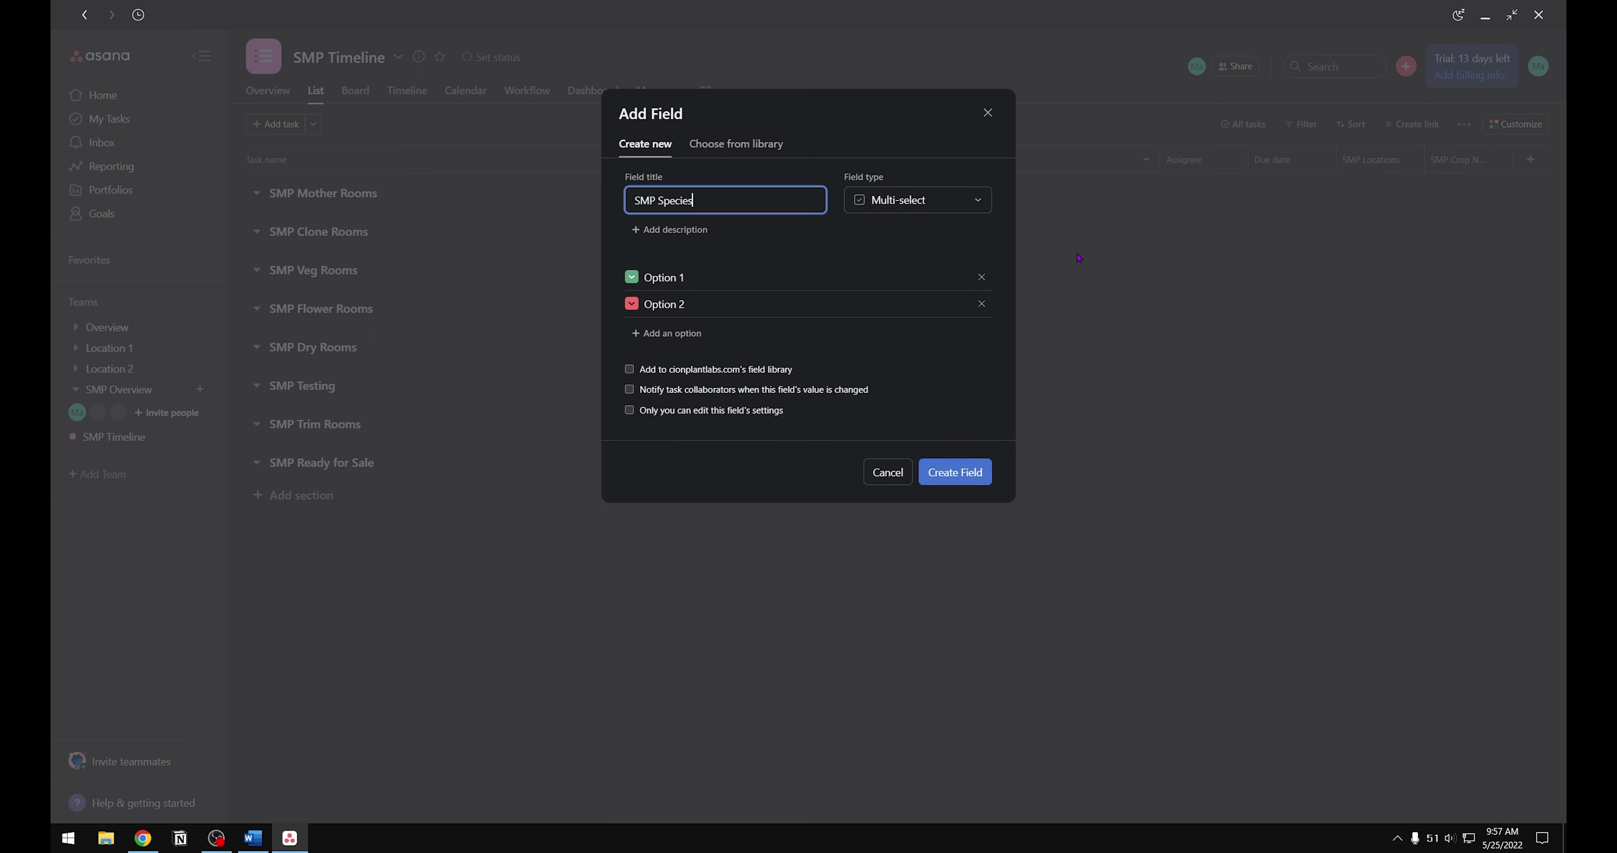
Step: Rename the two default options of the SMP Species field as Indica and Sativa
key(Return)
key(BackSpace)
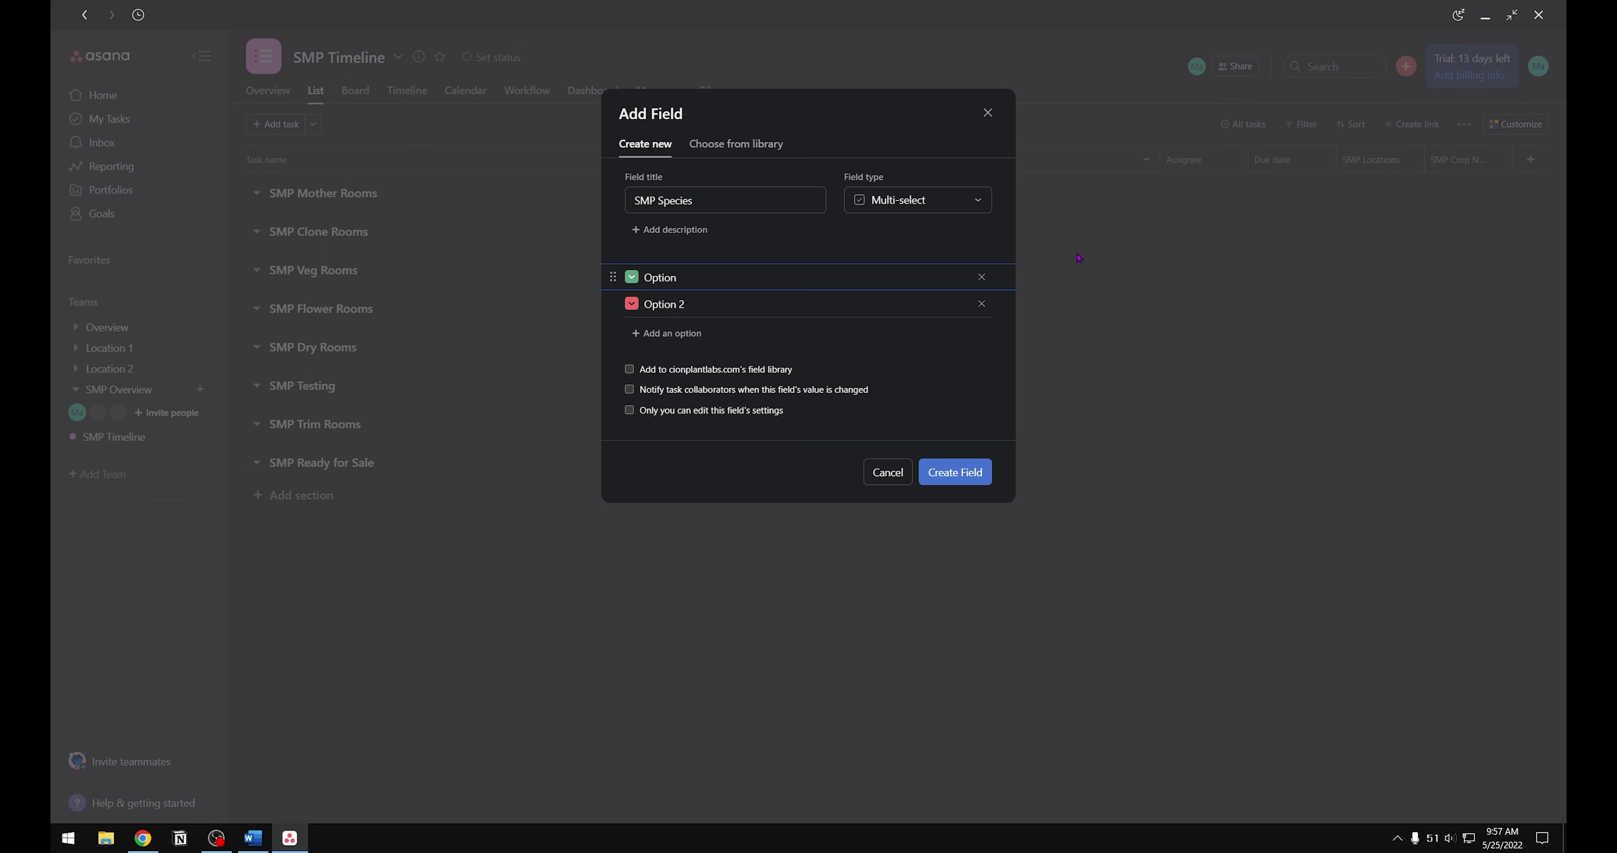
key(BackSpace)
key(BackSpace)
key(BackSpace)
key(BackSpace)
key(BackSpace)
key(BackSpace)
key(BackSpace)
text(Indica)
key(Return)
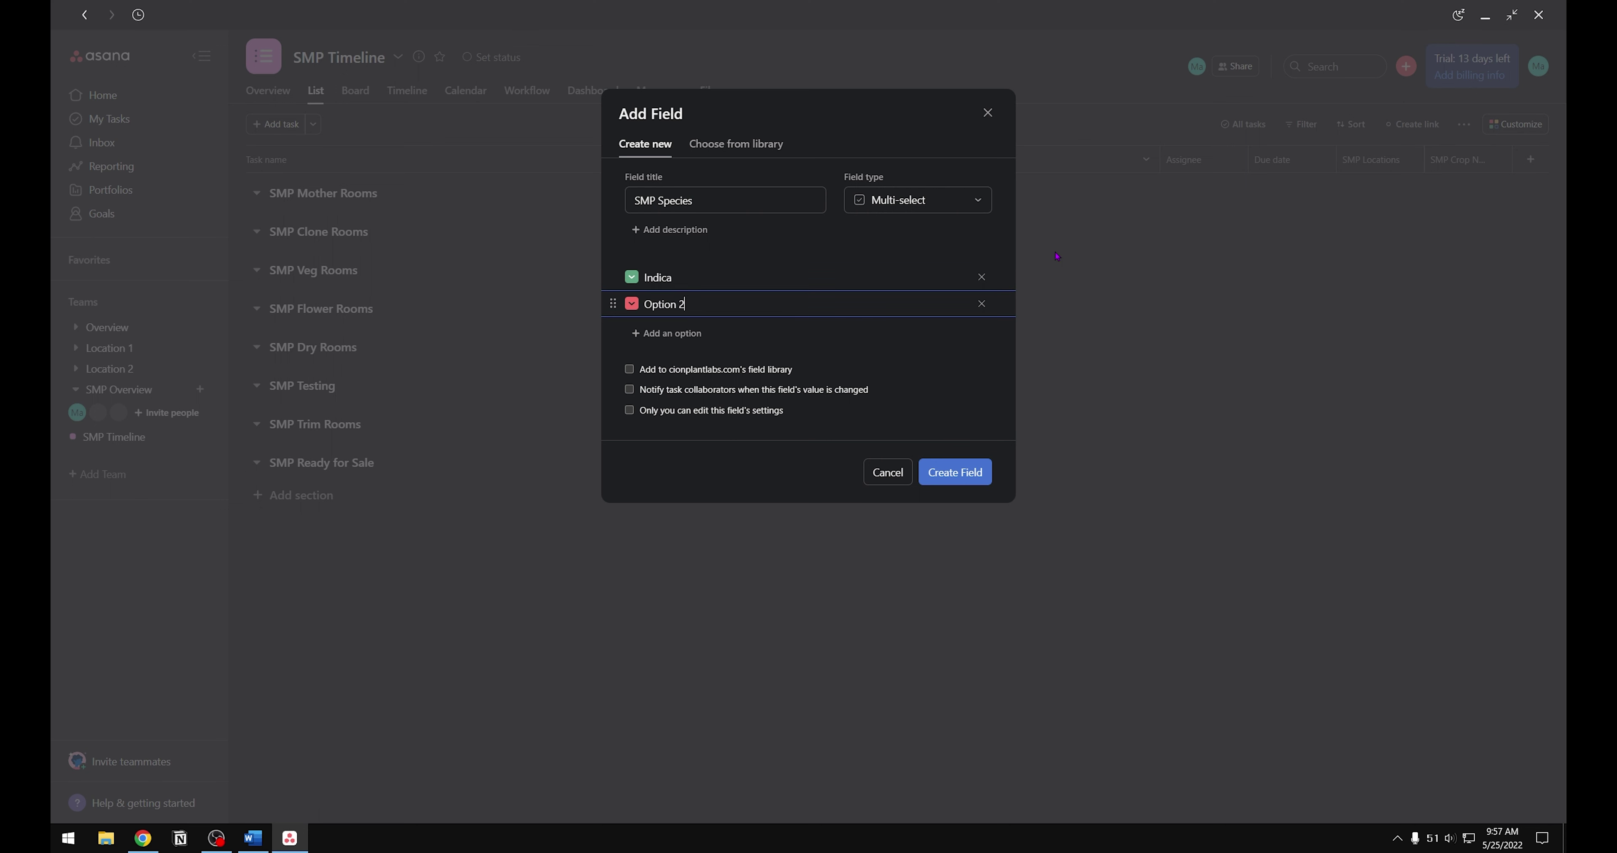
key(BackSpace)
key(BackSpace)
key(BackSpace)
key(BackSpace)
key(BackSpace)
key(BackSpace)
text(Sativa)
Step: Add the options Hybrid, Indica Hybrid and Sativa Hybrid, and create the SMP Species field with it added to the field library
key(Return)
text(Hybrid)
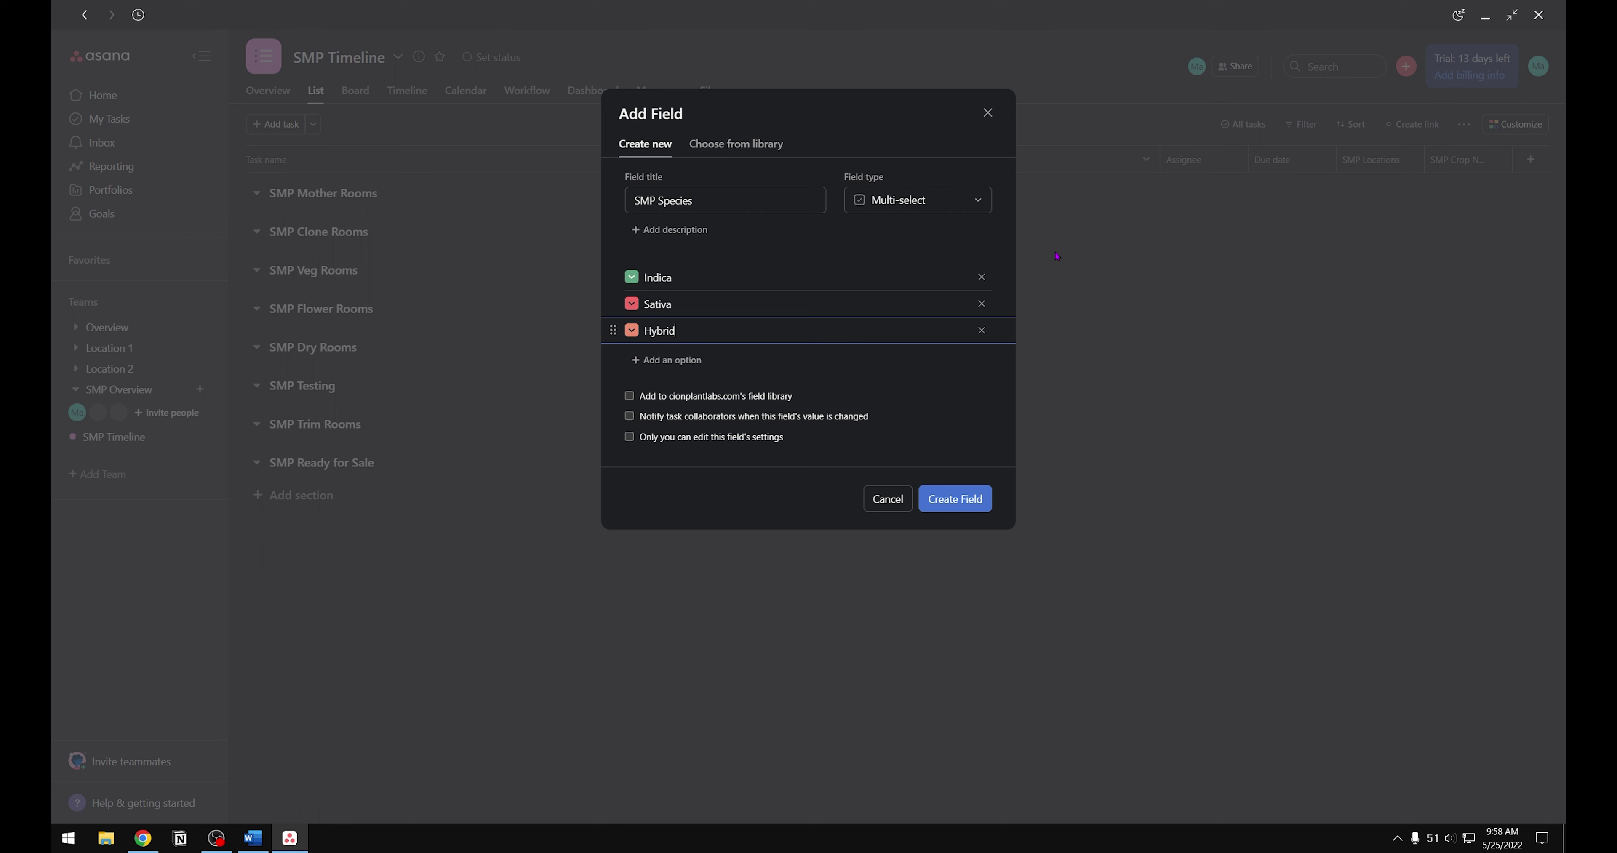
key(Return)
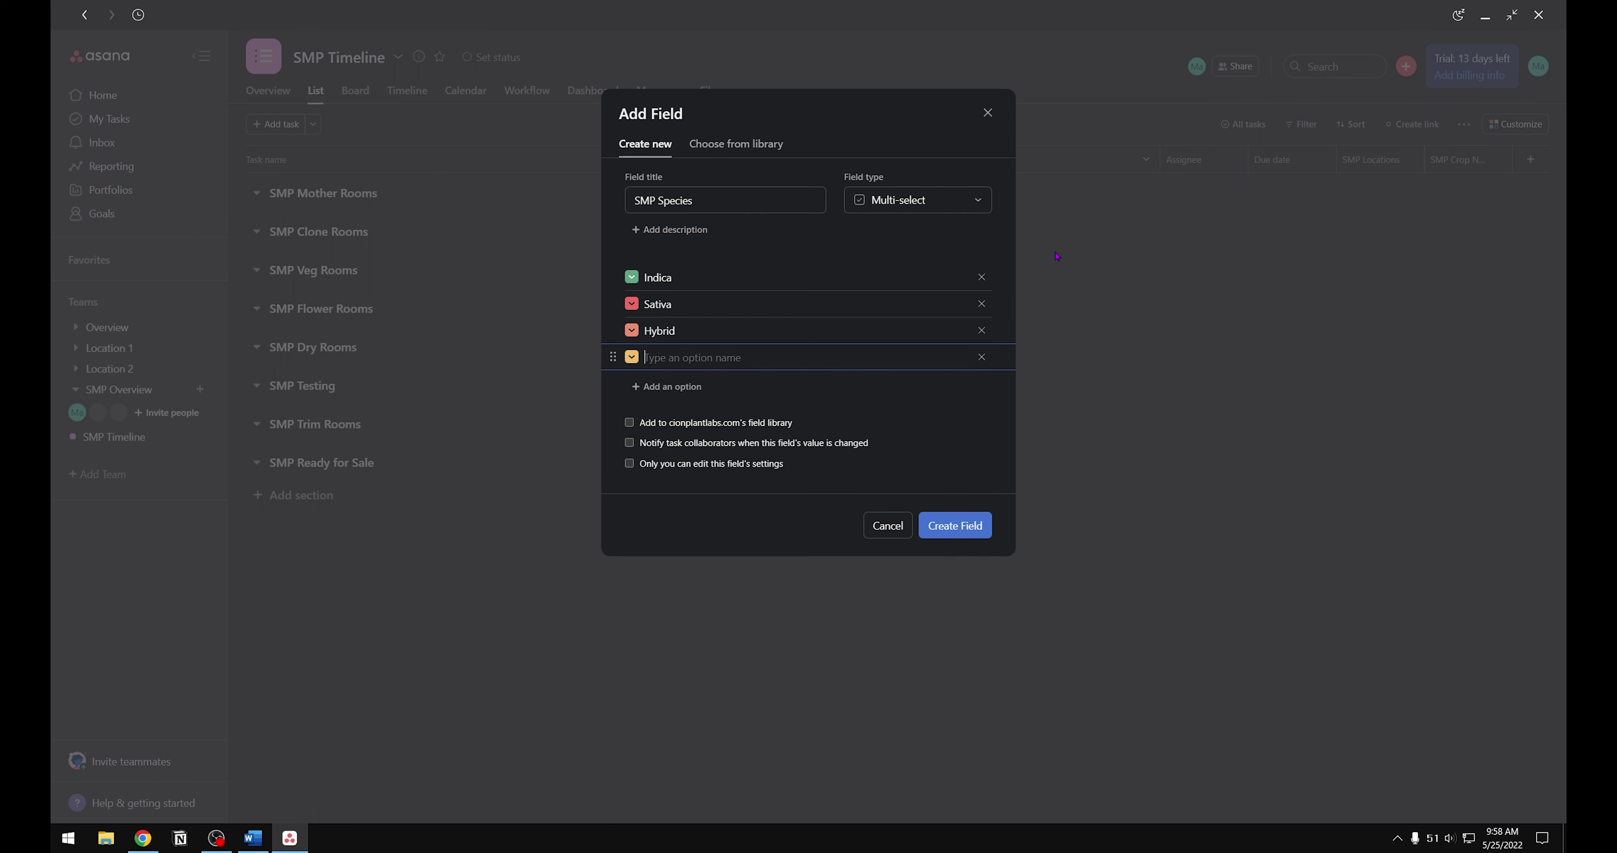
text(Indica Hybrid)
key(Return)
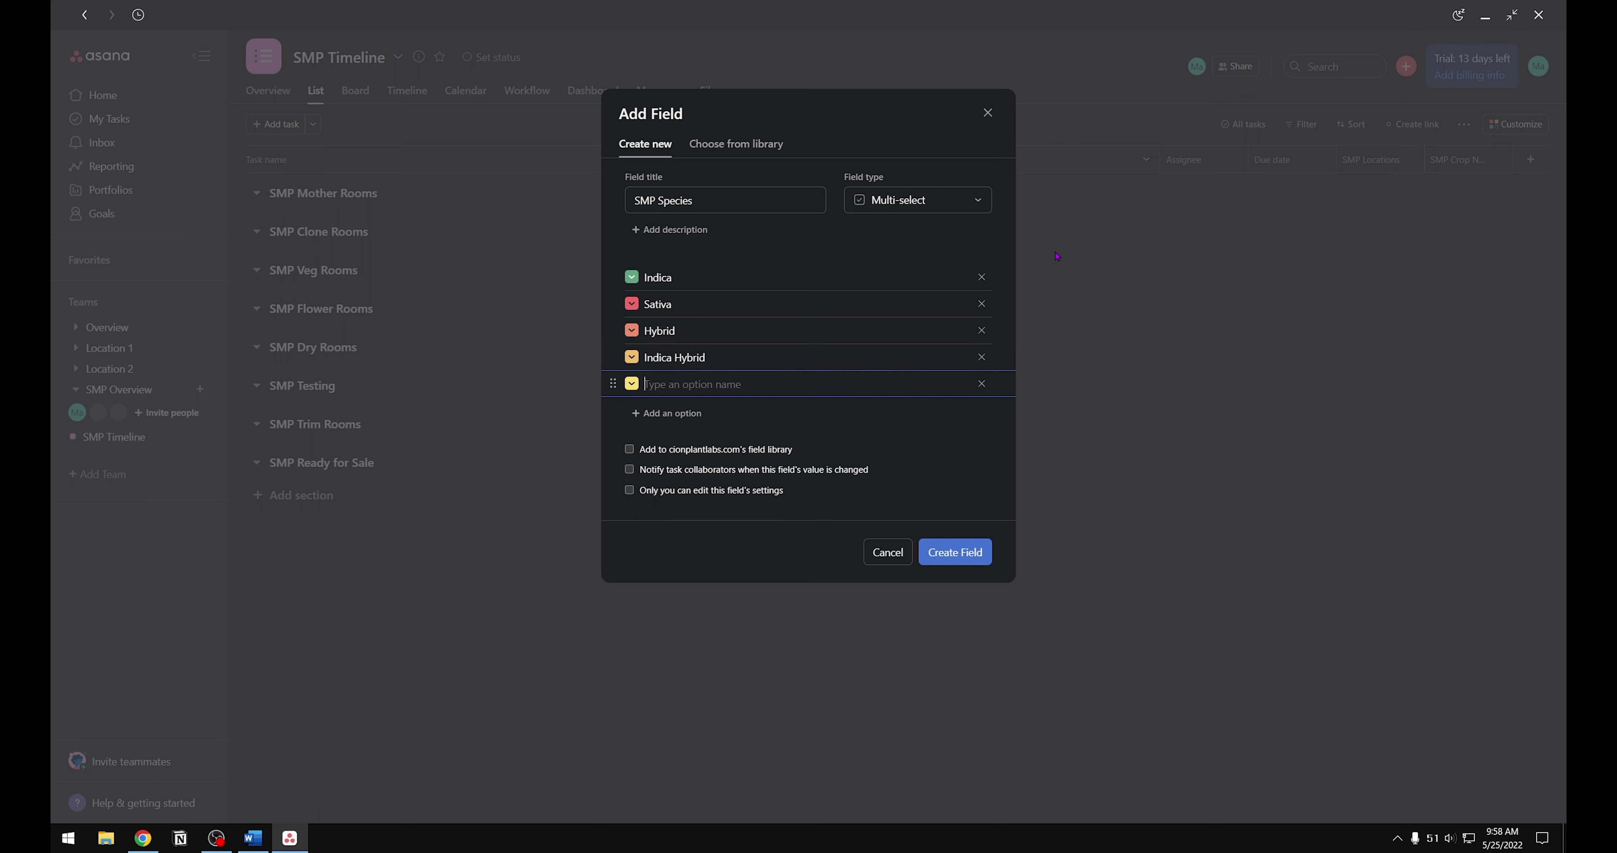
text(Sativa Hybrid)
click(639, 454)
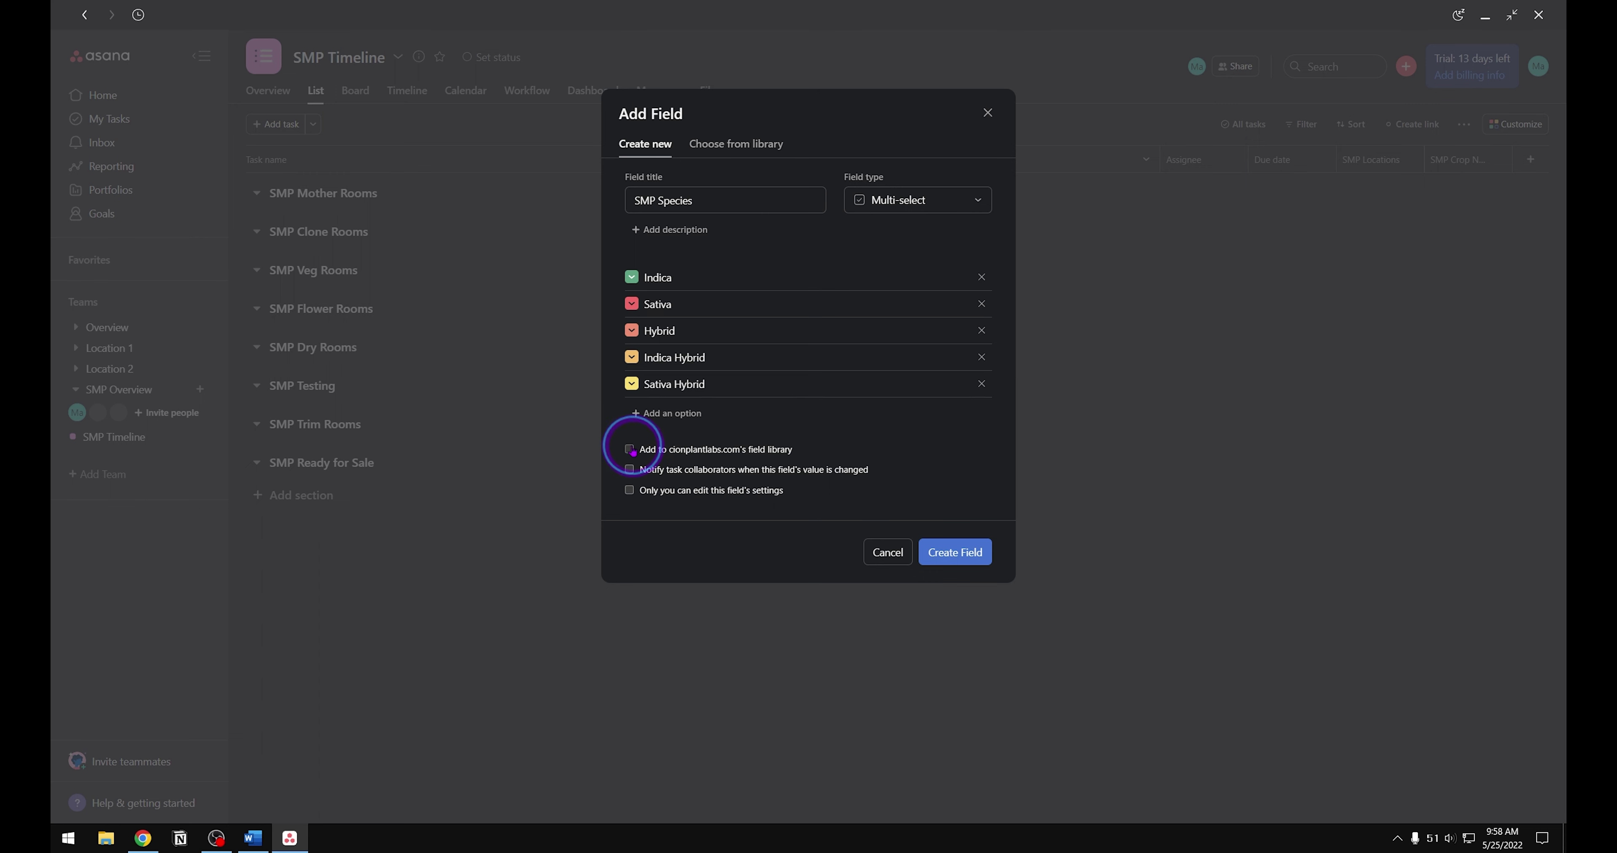
click(978, 549)
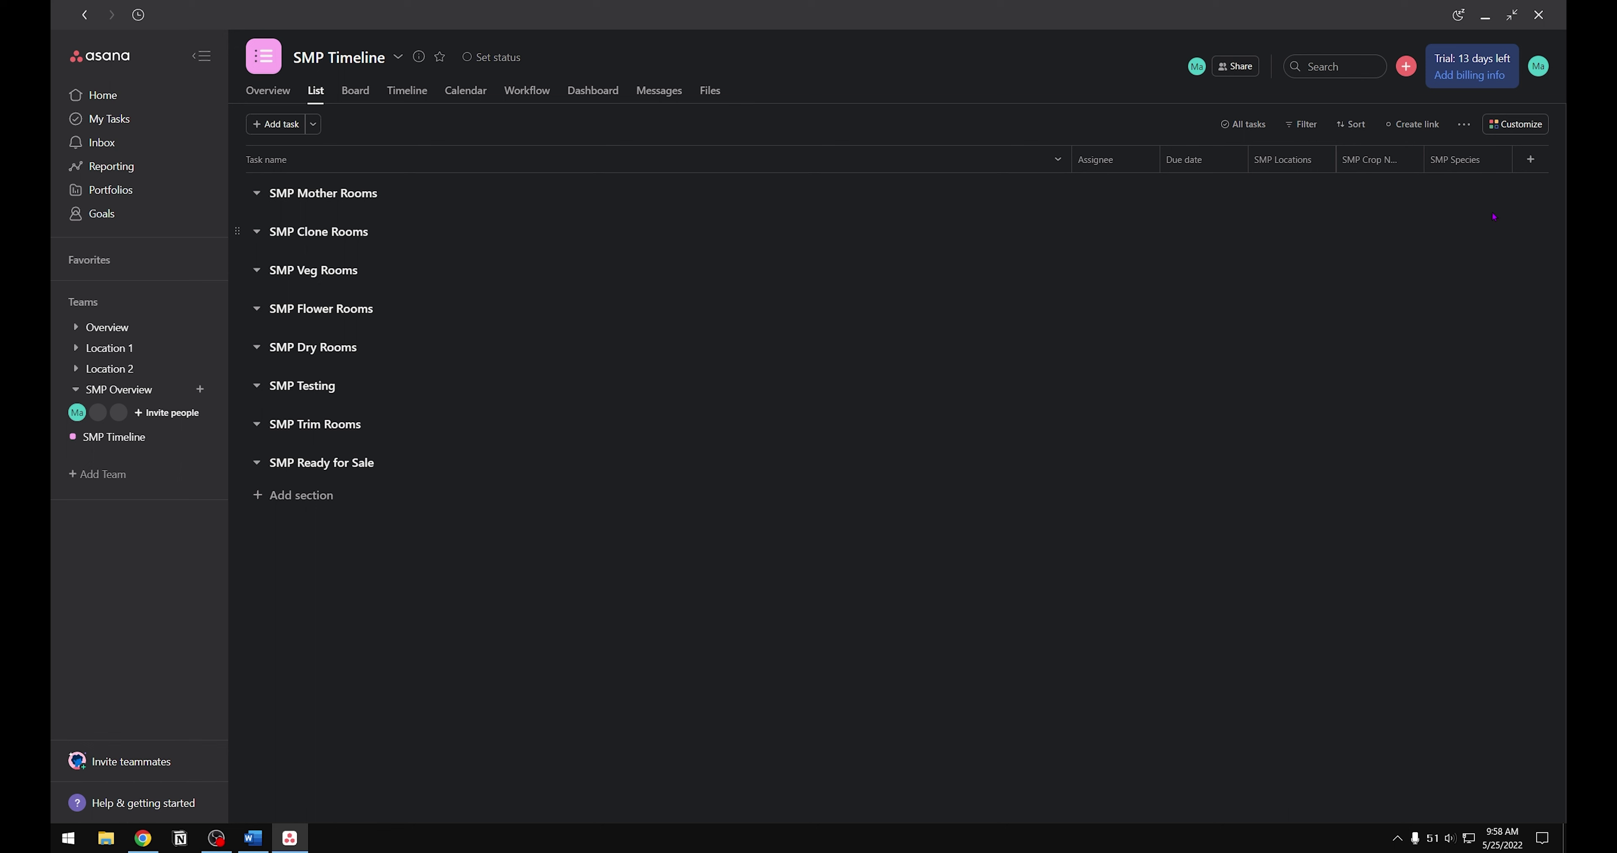
Step: Start a new multi-select custom field for the project titled SMP Cultivars
click(1530, 159)
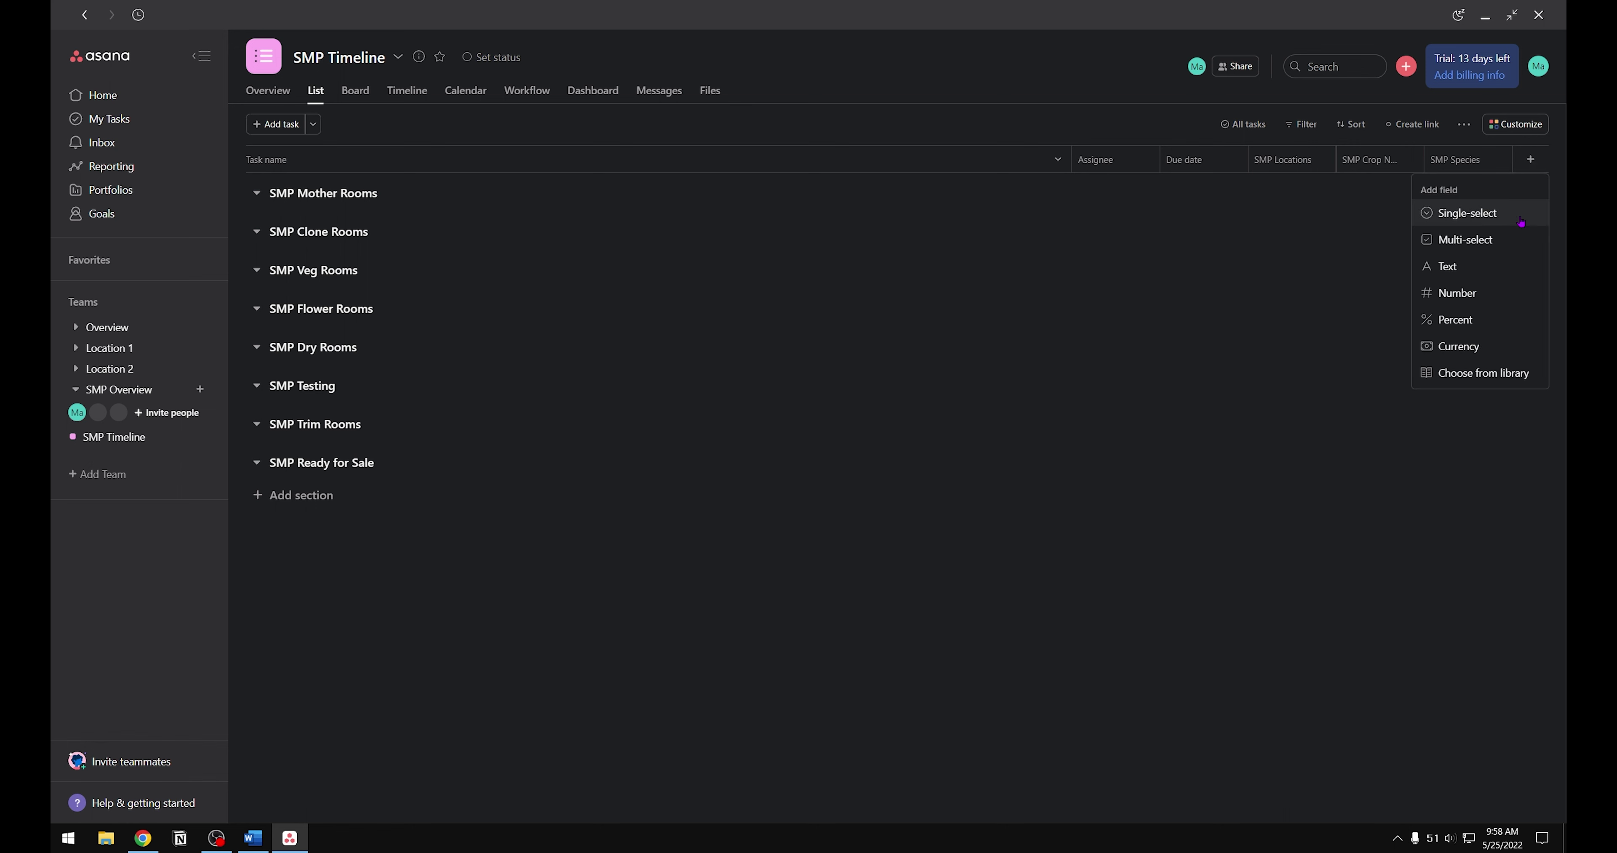
click(1514, 239)
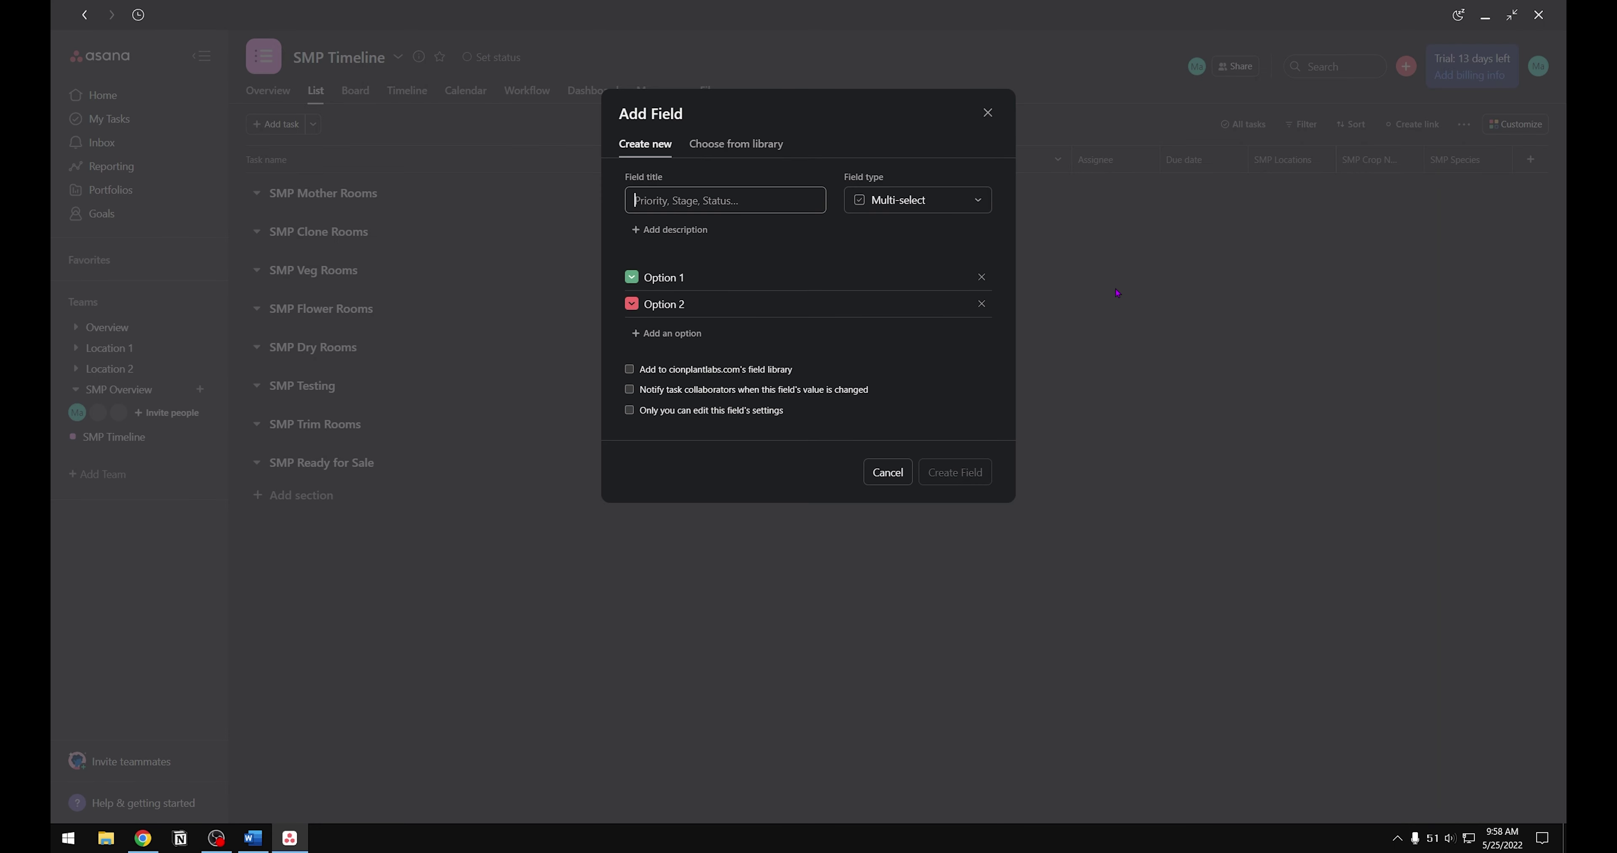
click(983, 211)
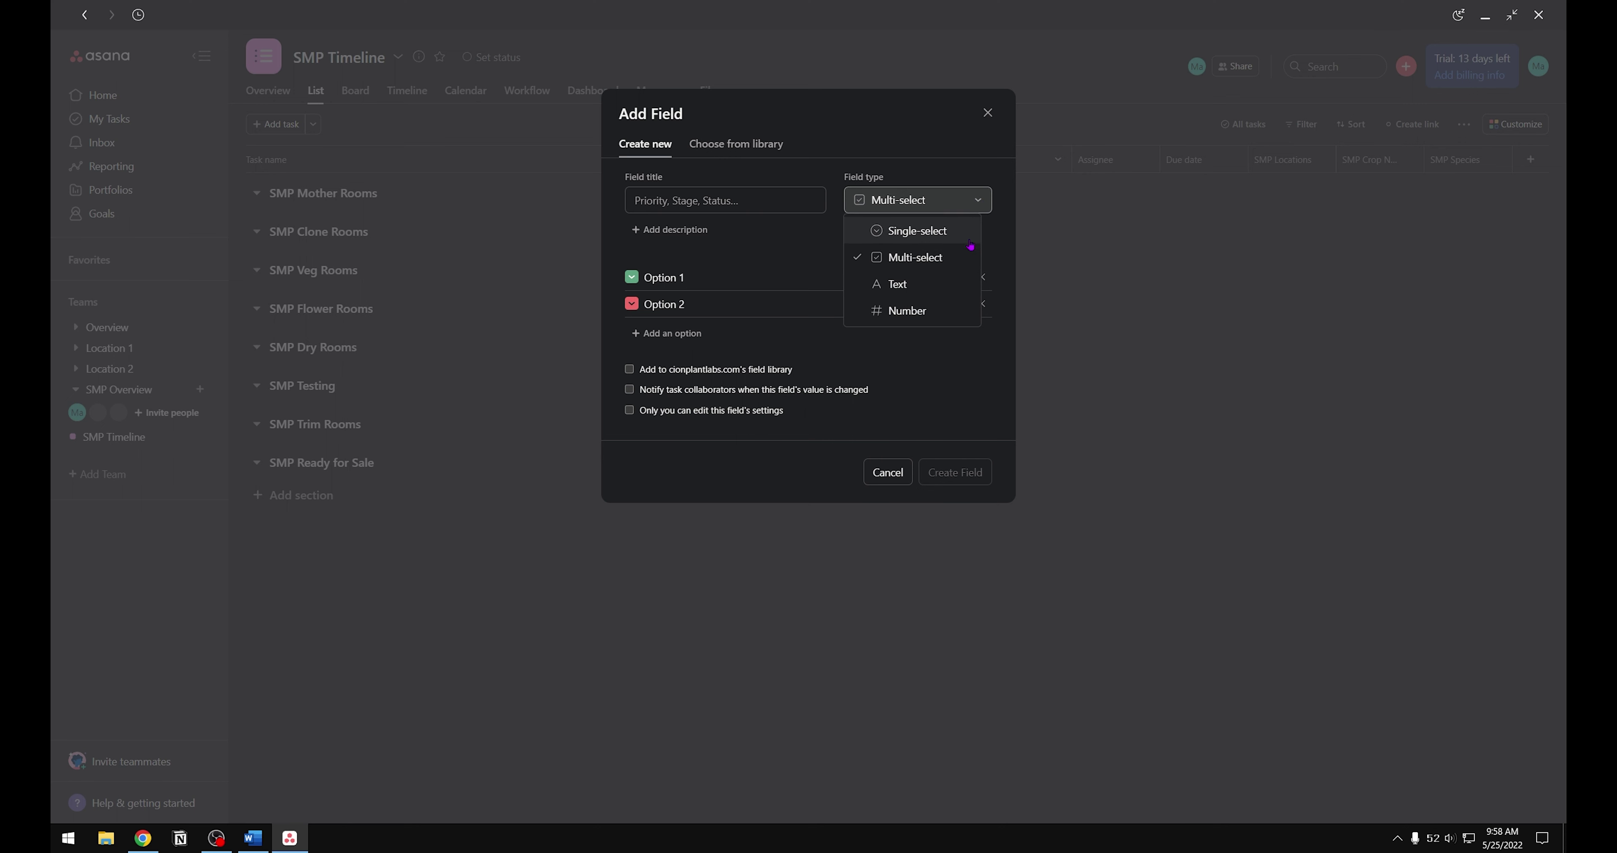
key(Escape)
key(shift+Tab)
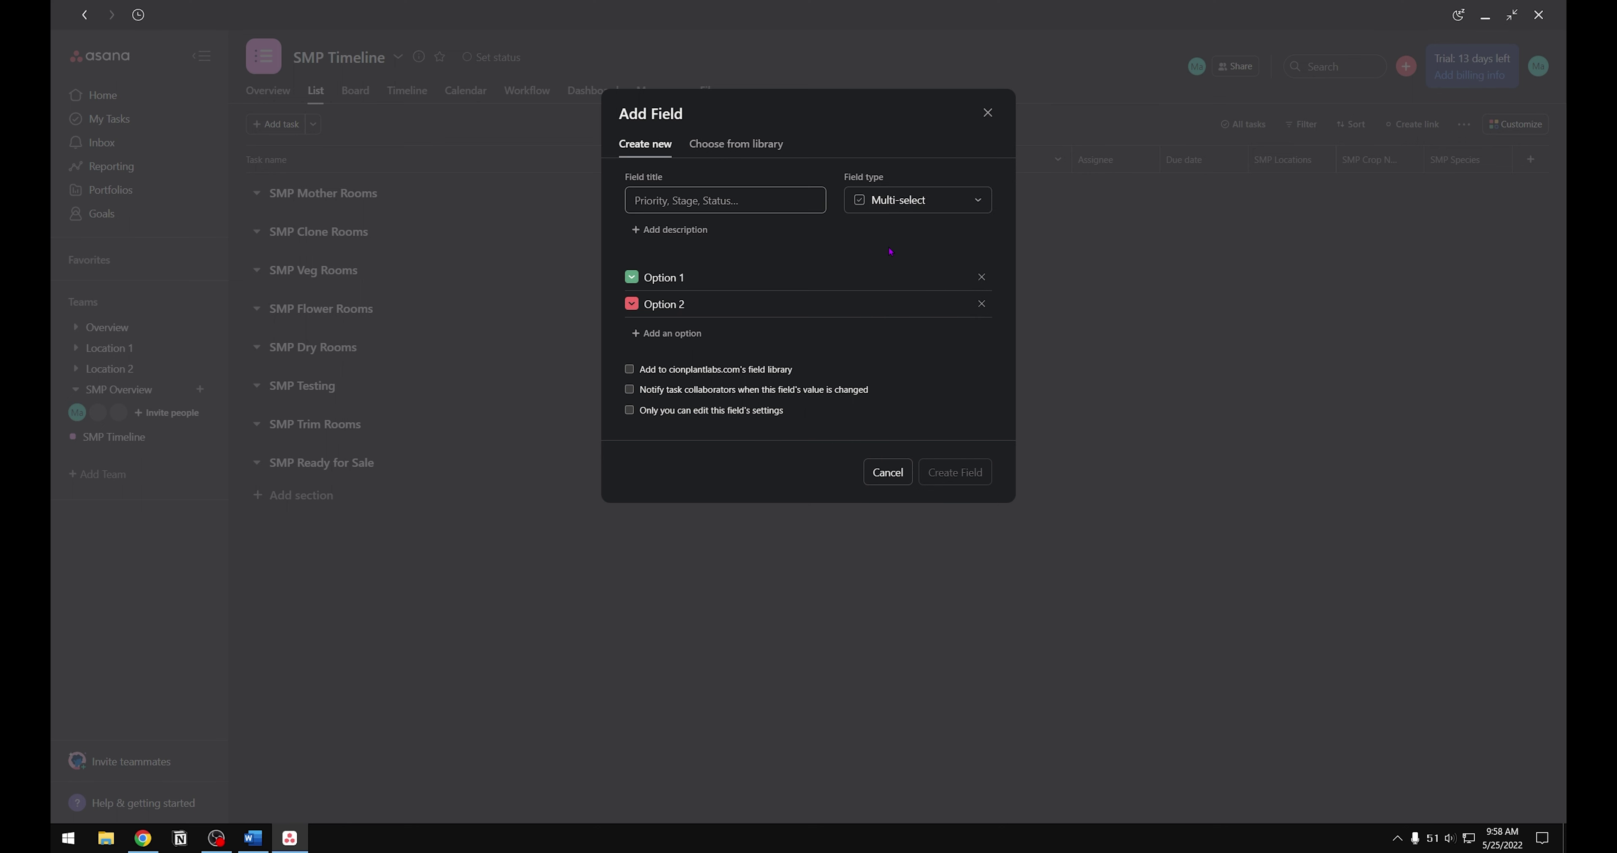
text(SMP)
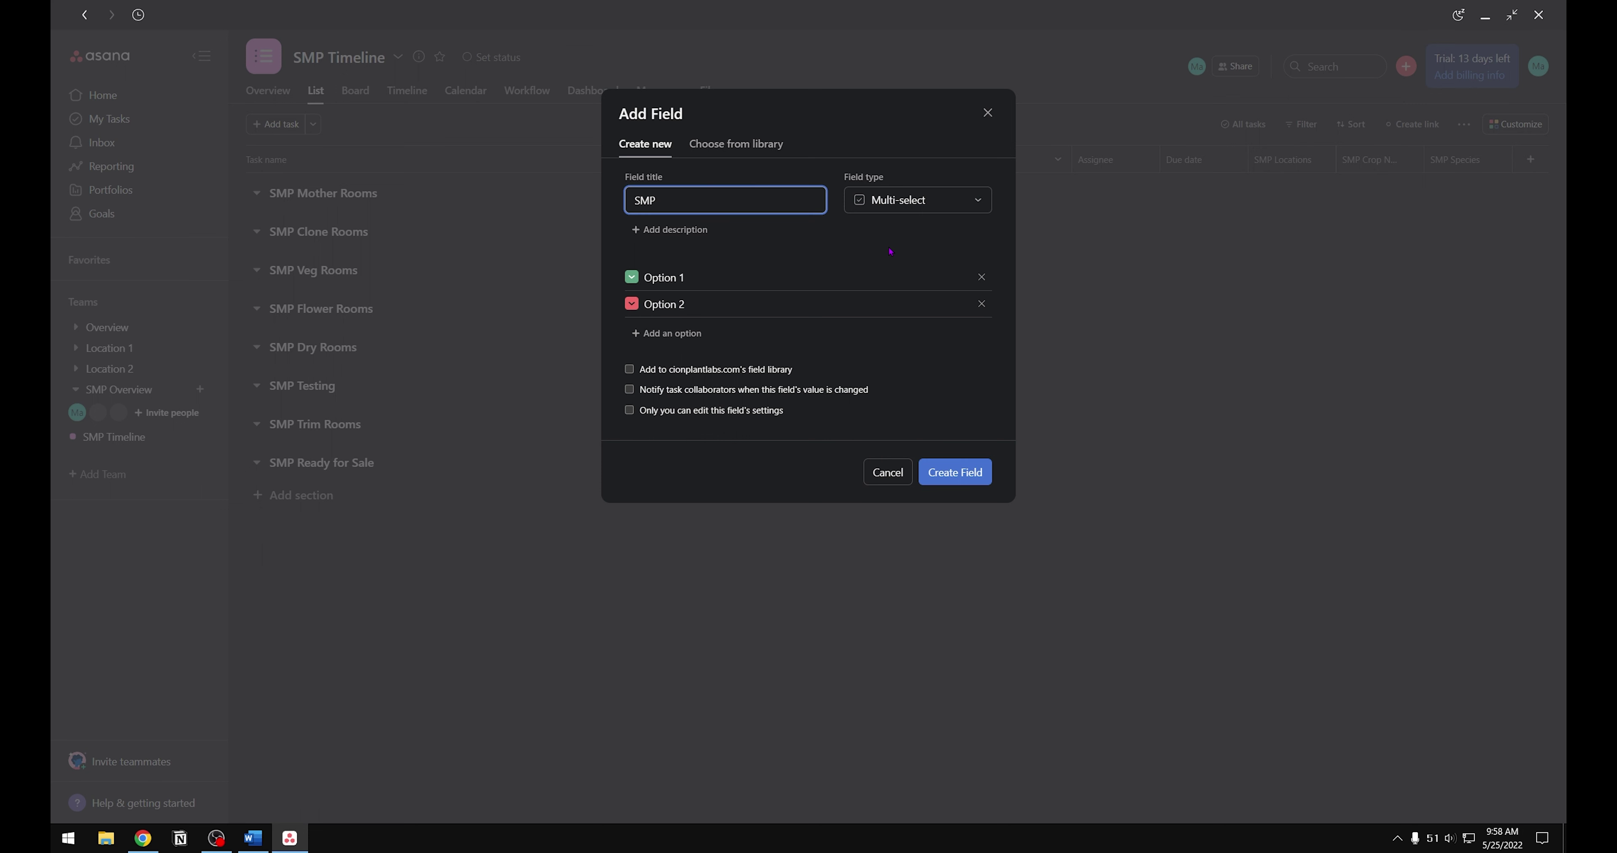
text( Cultivars)
Step: Rename the two default options of the SMP Cultivars field as Durban and Kush
click(705, 274)
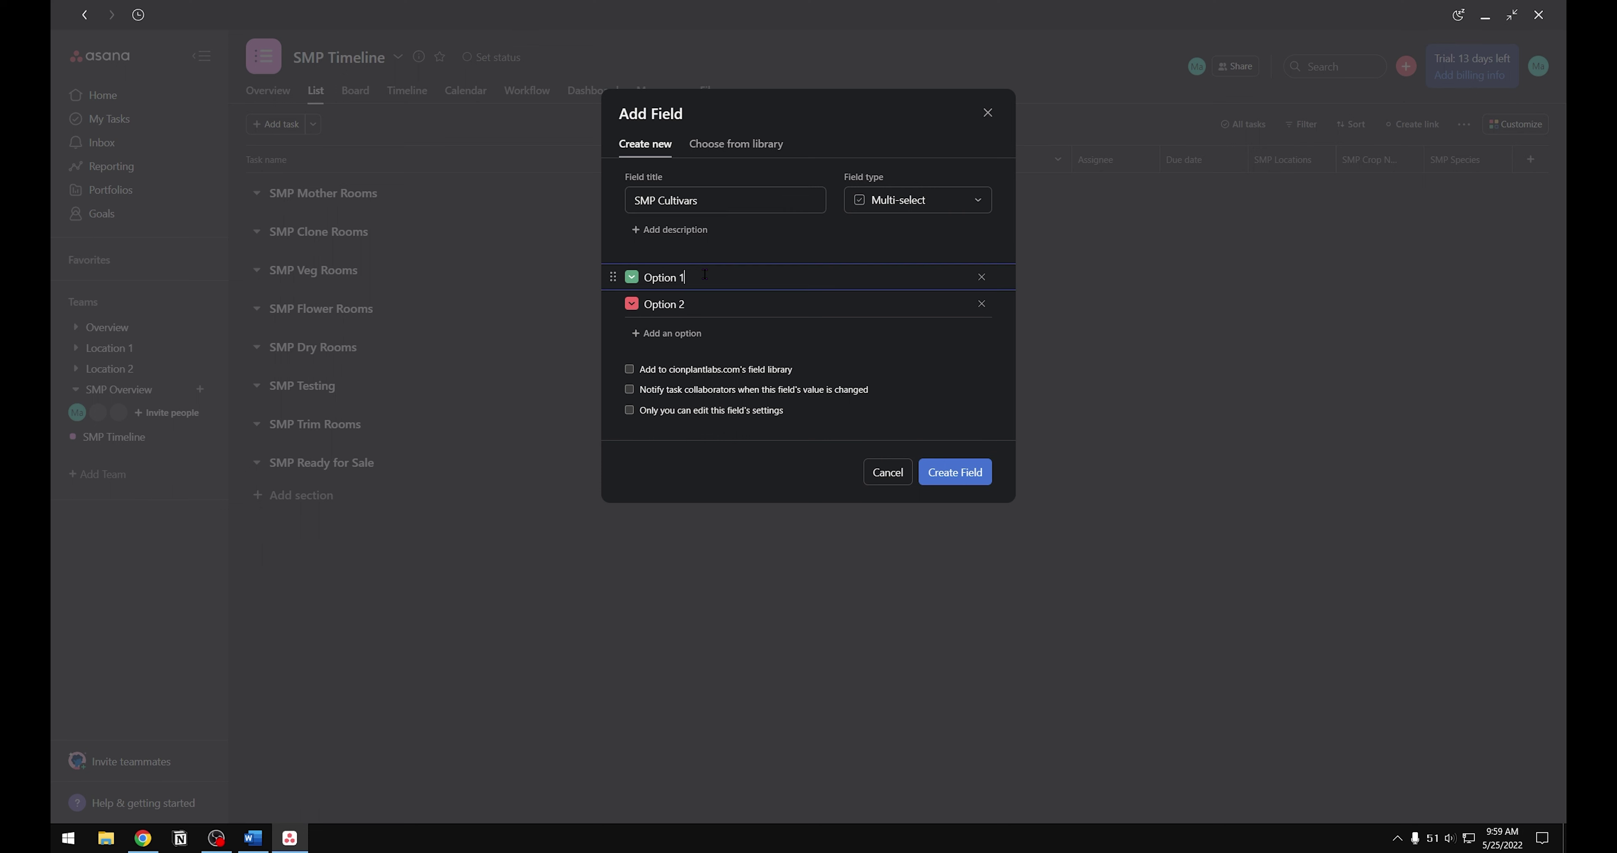
key(BackSpace)
key(BackSpace)
key(BackSpace)
key(BackSpace)
key(BackSpace)
text(Durban)
key(Return)
key(BackSpace)
key(BackSpace)
key(BackSpace)
key(BackSpace)
key(BackSpace)
text(Kush)
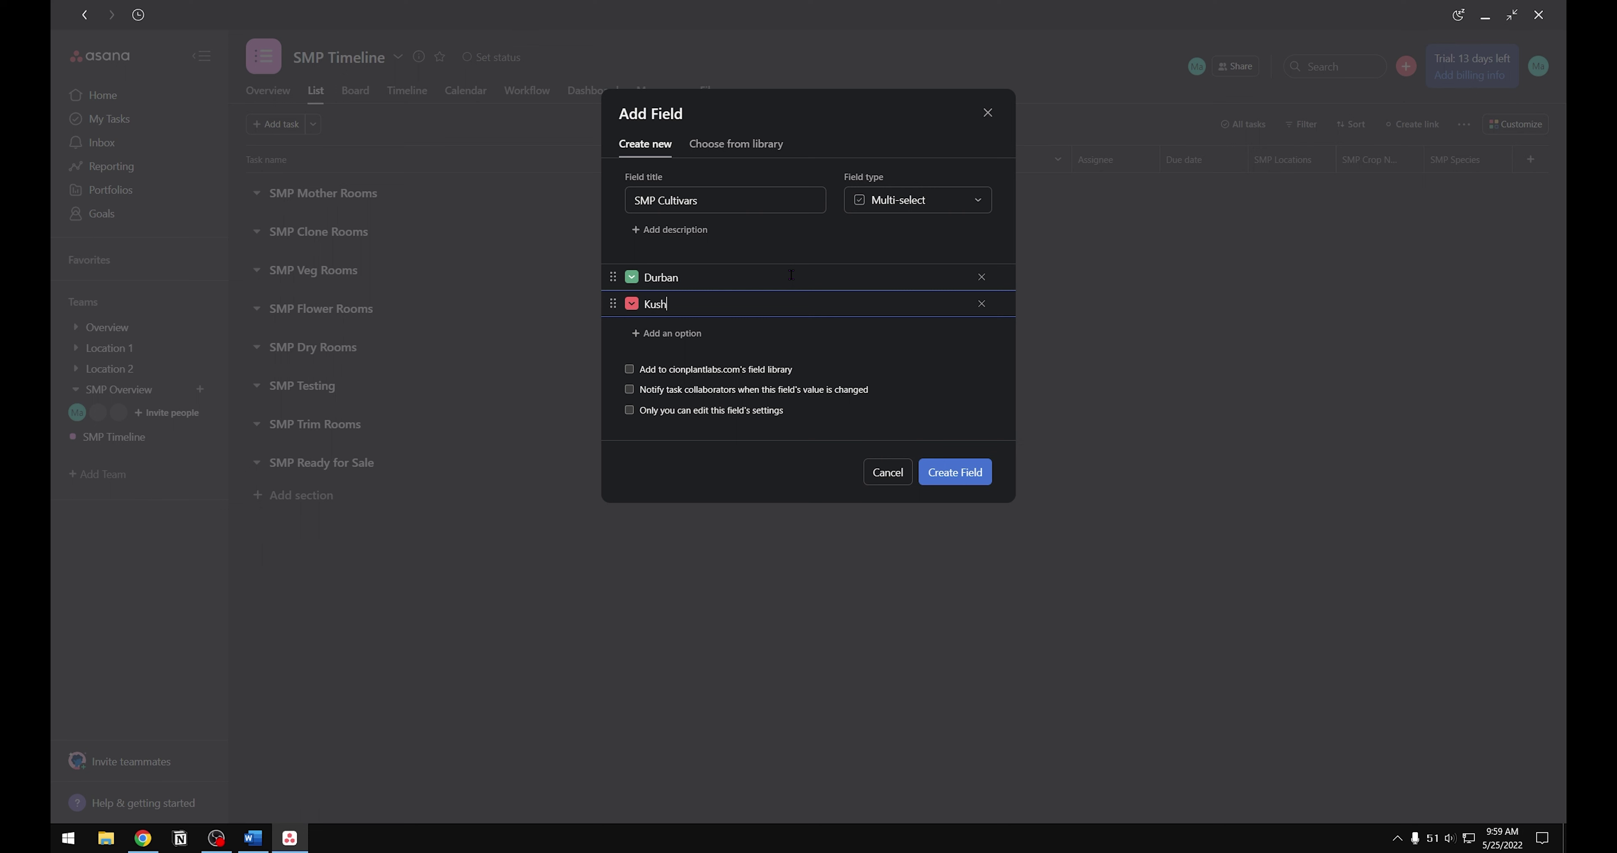
Step: Add the options Wedding Cake and MAC, and create the SMP Cultivars field with it added to the field library
key(Return)
text(Weddi)
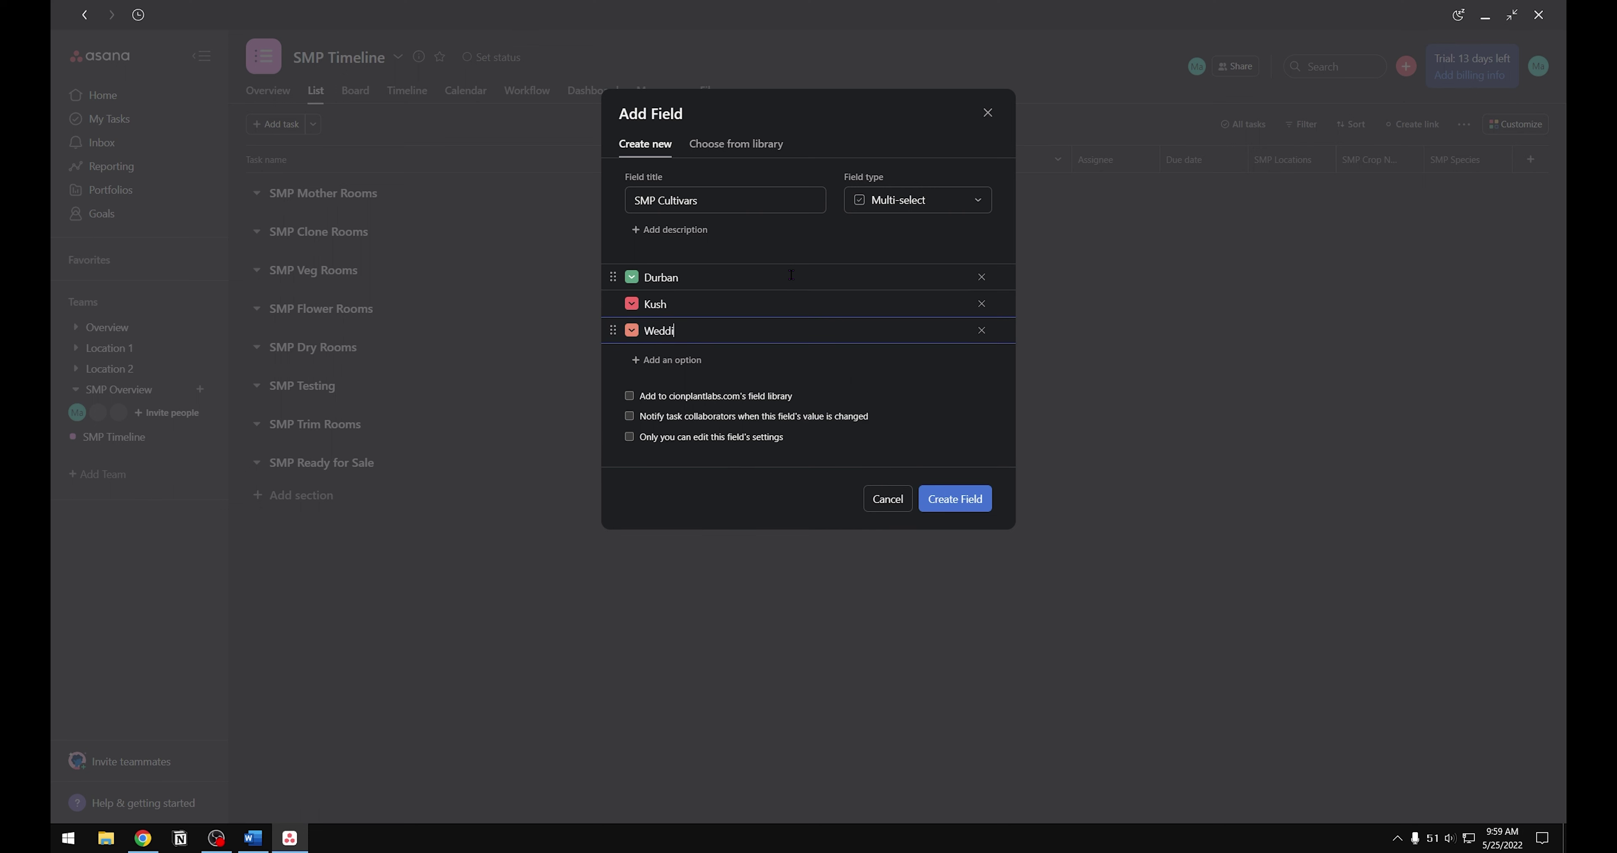
text(ng Cake)
key(Return)
text(MAC)
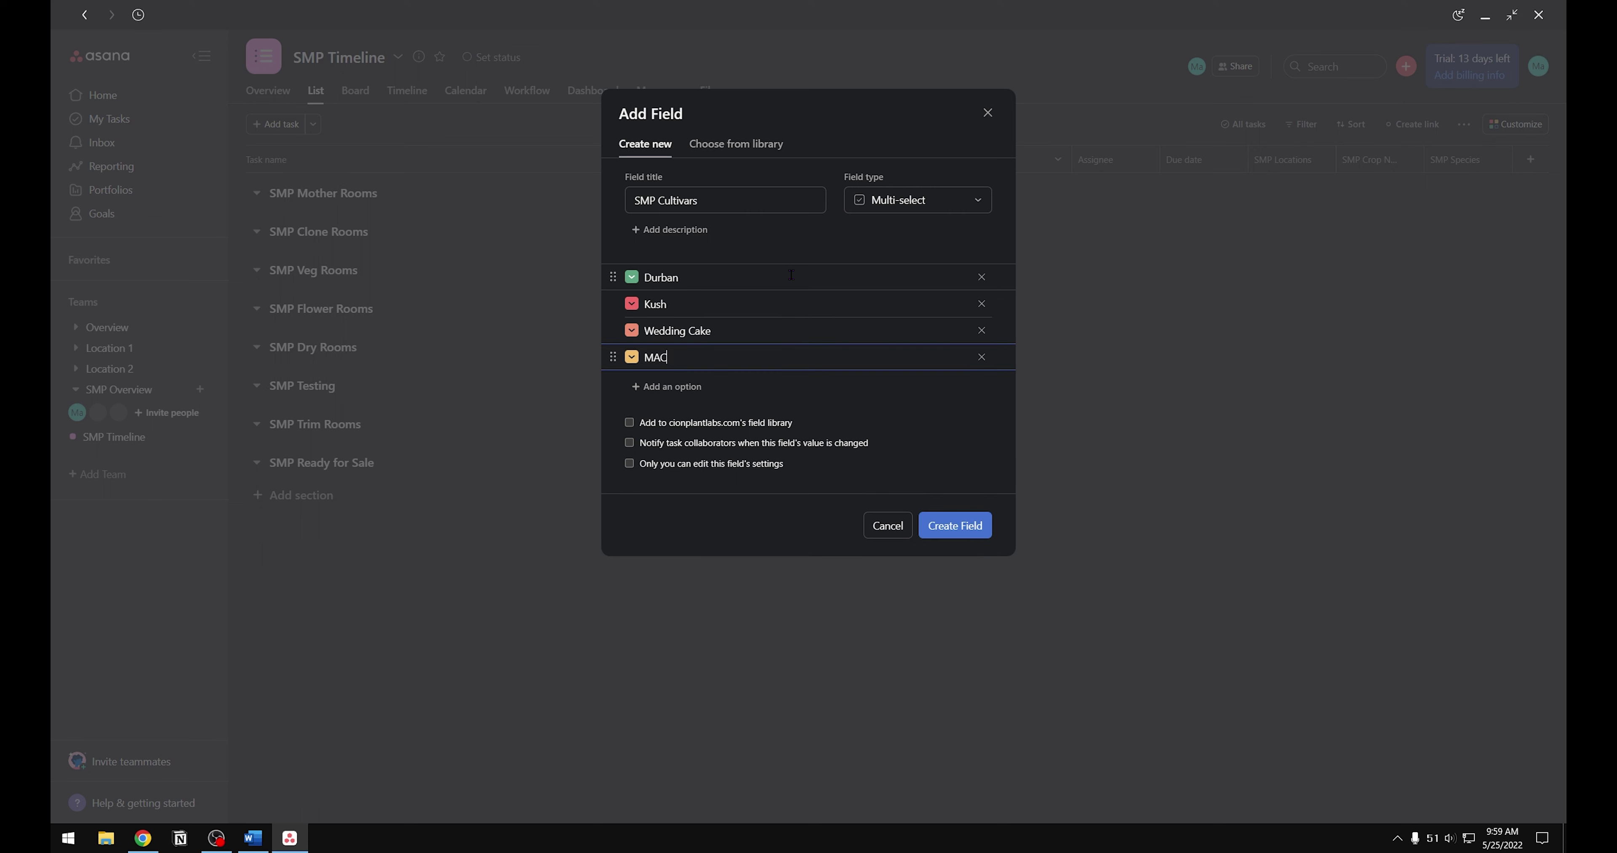
click(629, 423)
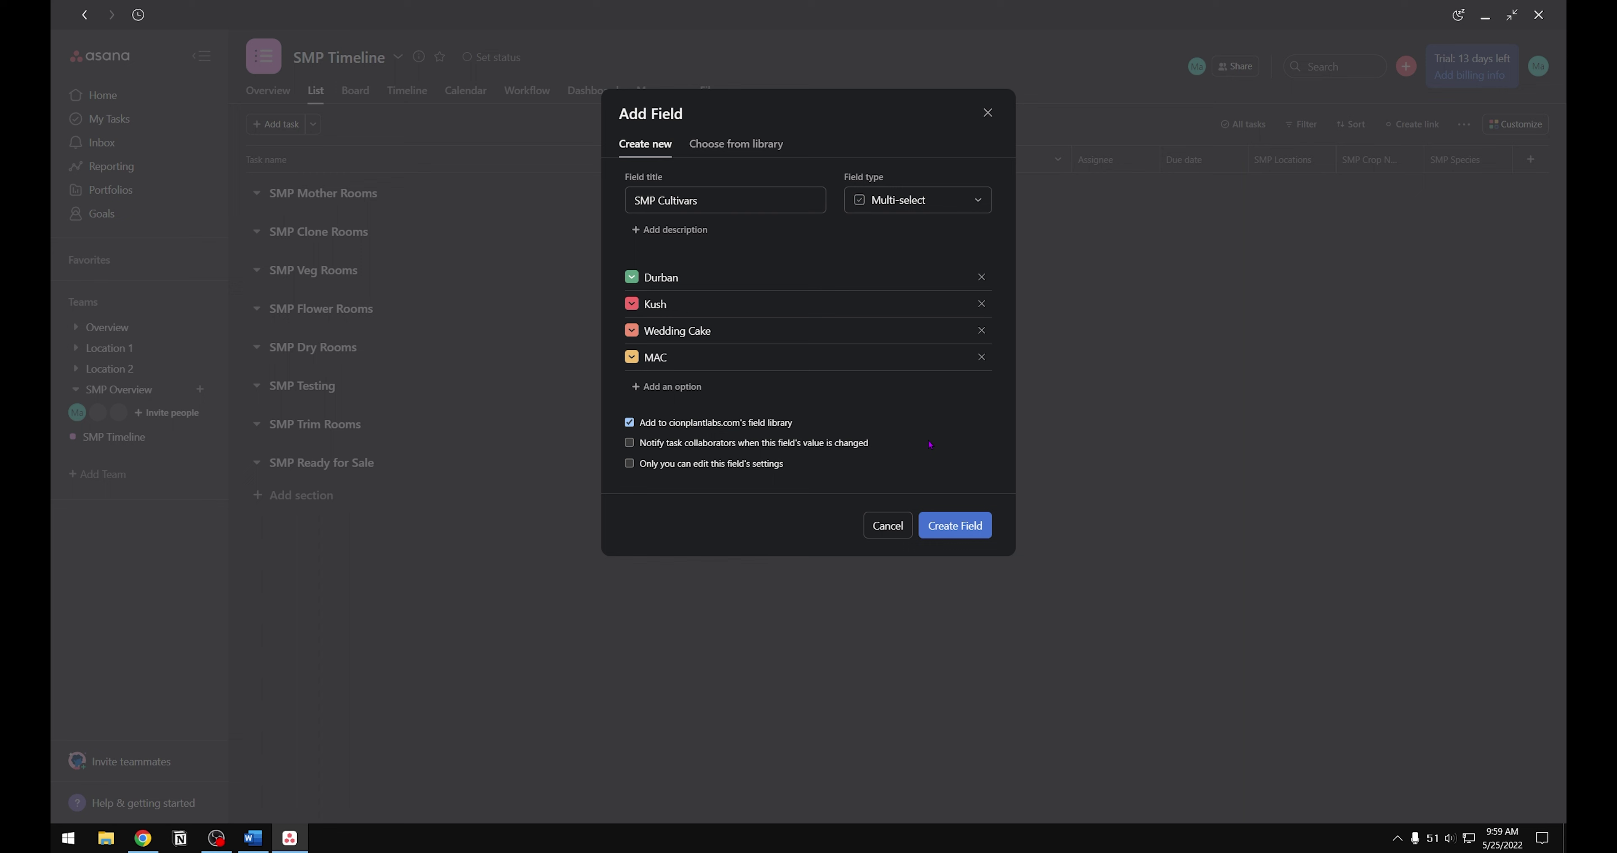
click(968, 530)
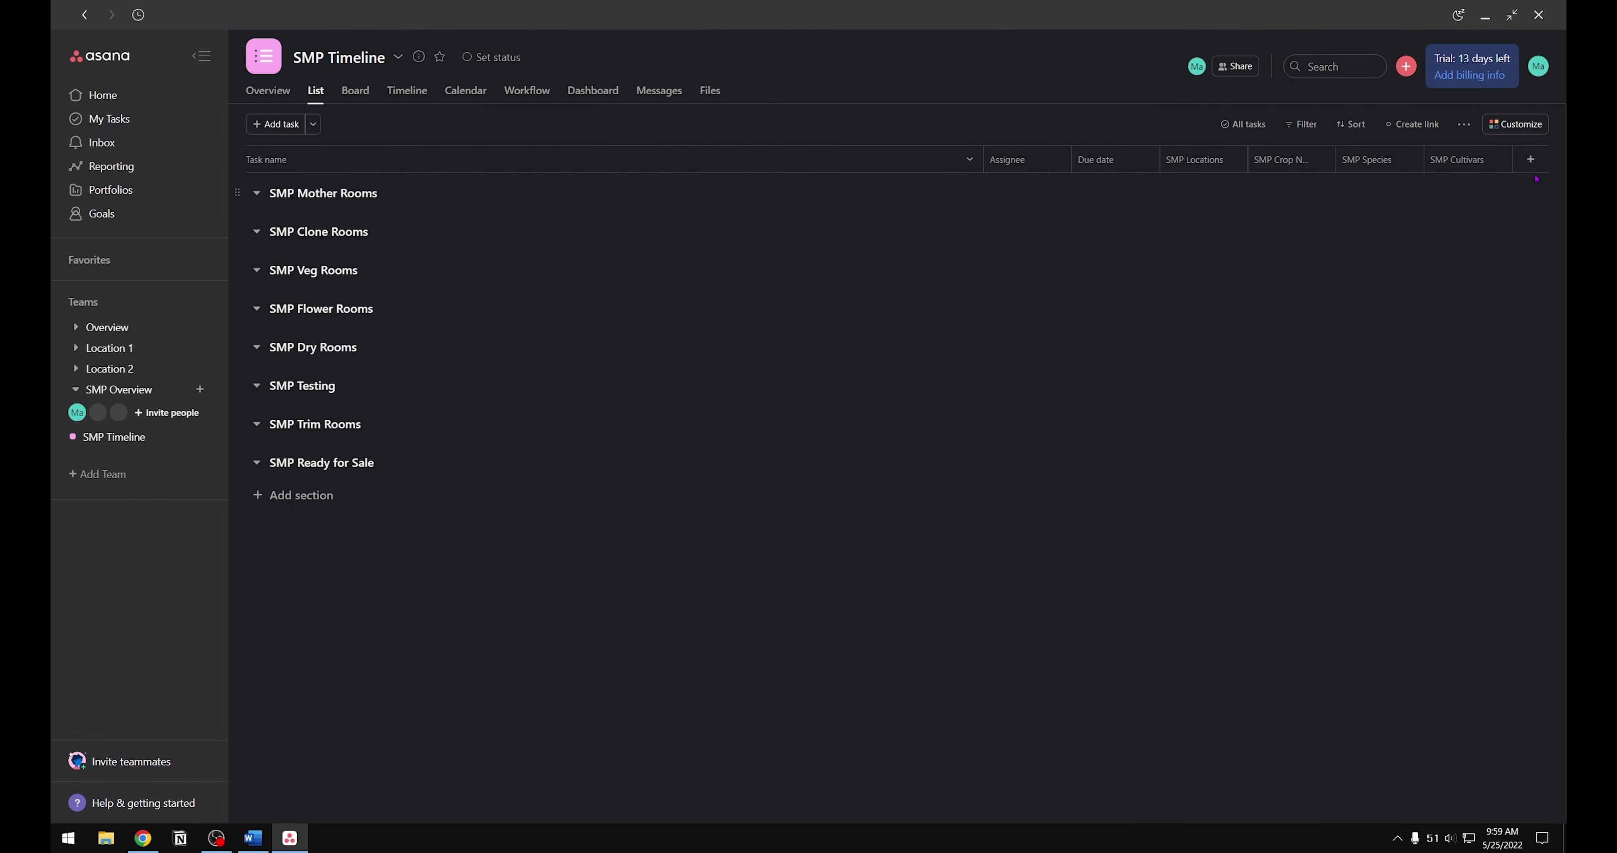
Step: Create a number custom field titled SMP Amount and add it to the field library
click(1530, 159)
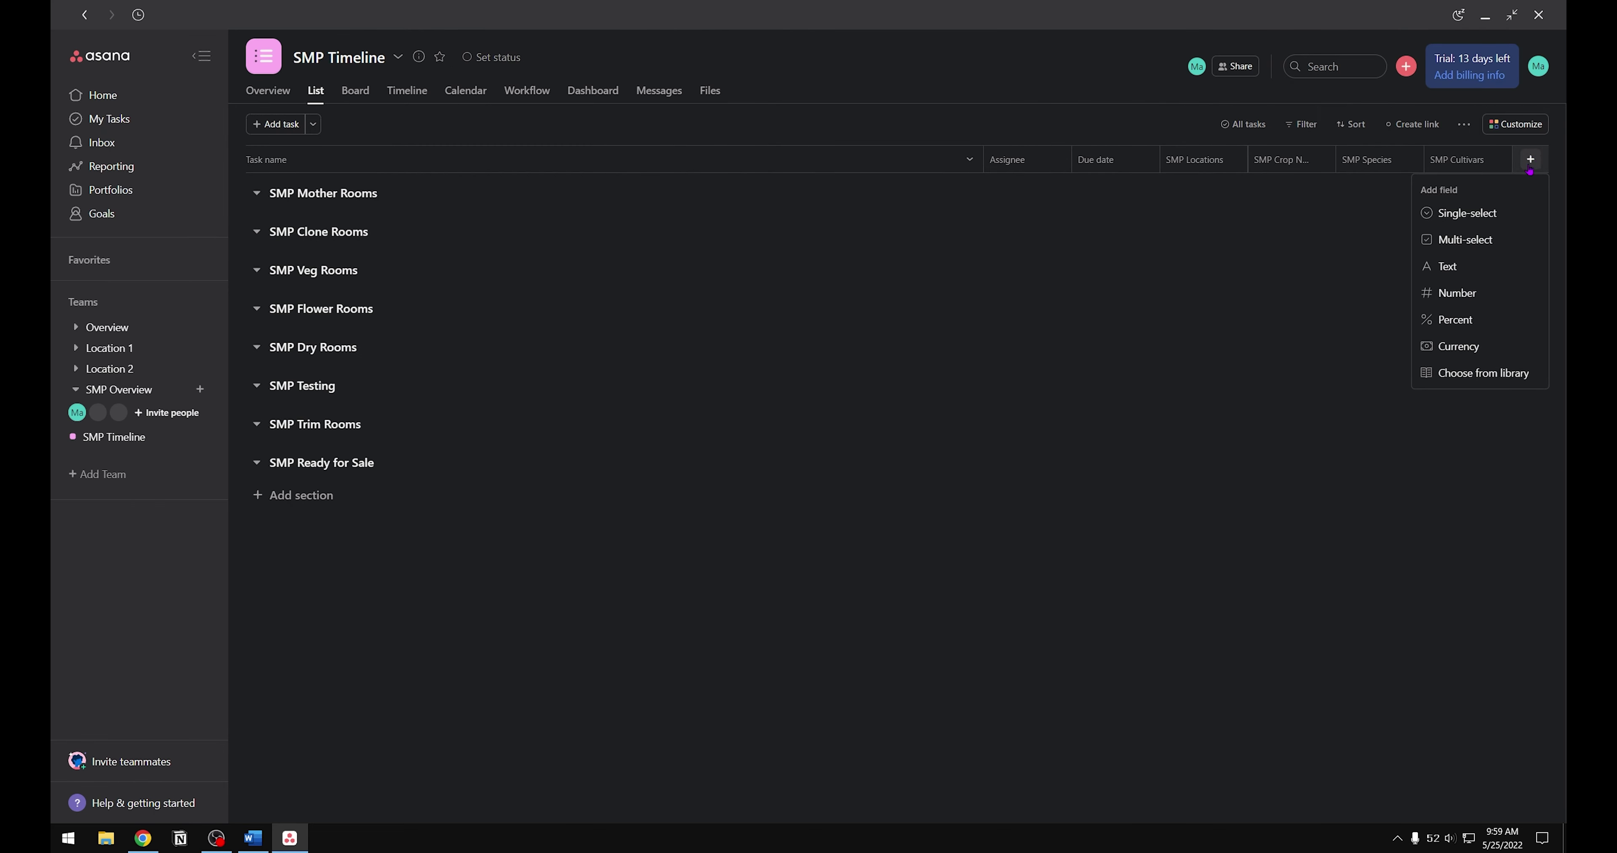
click(1462, 293)
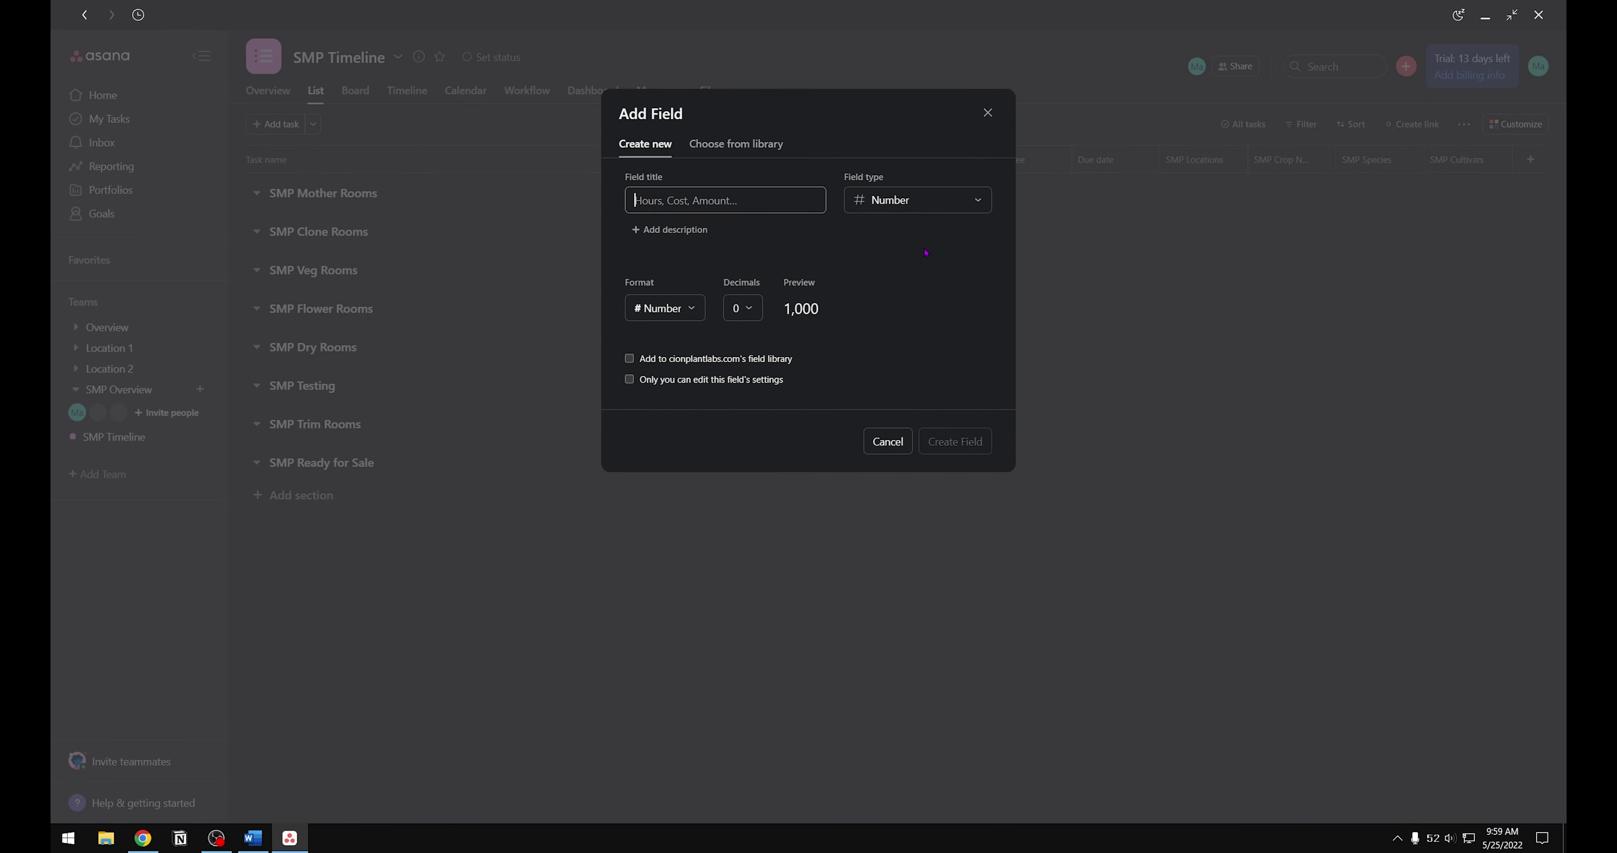
text(SMP Amou)
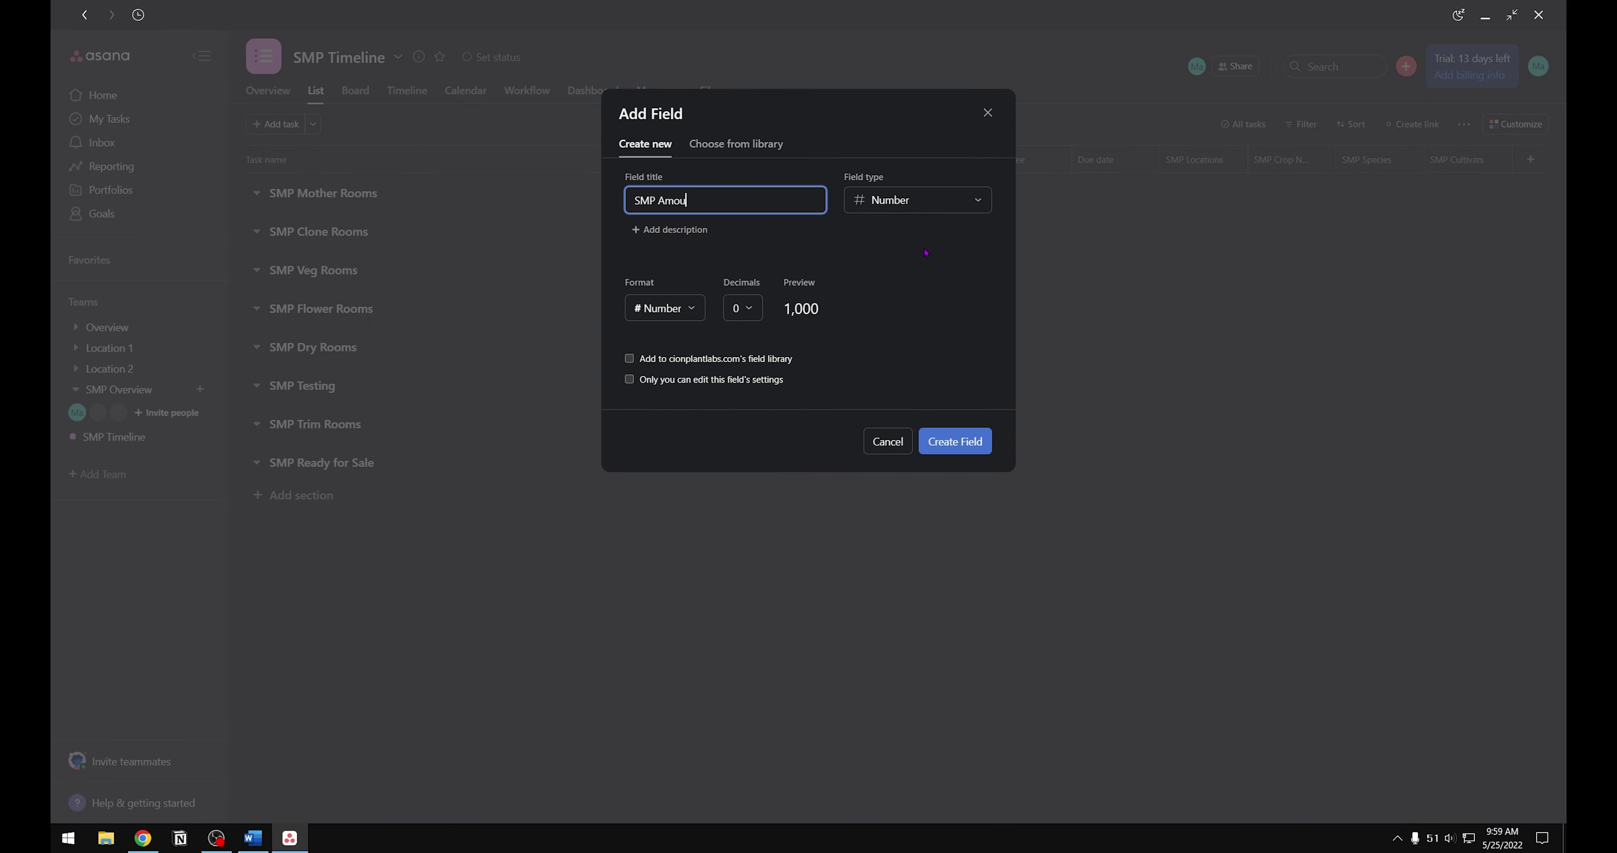
text(nt)
click(629, 358)
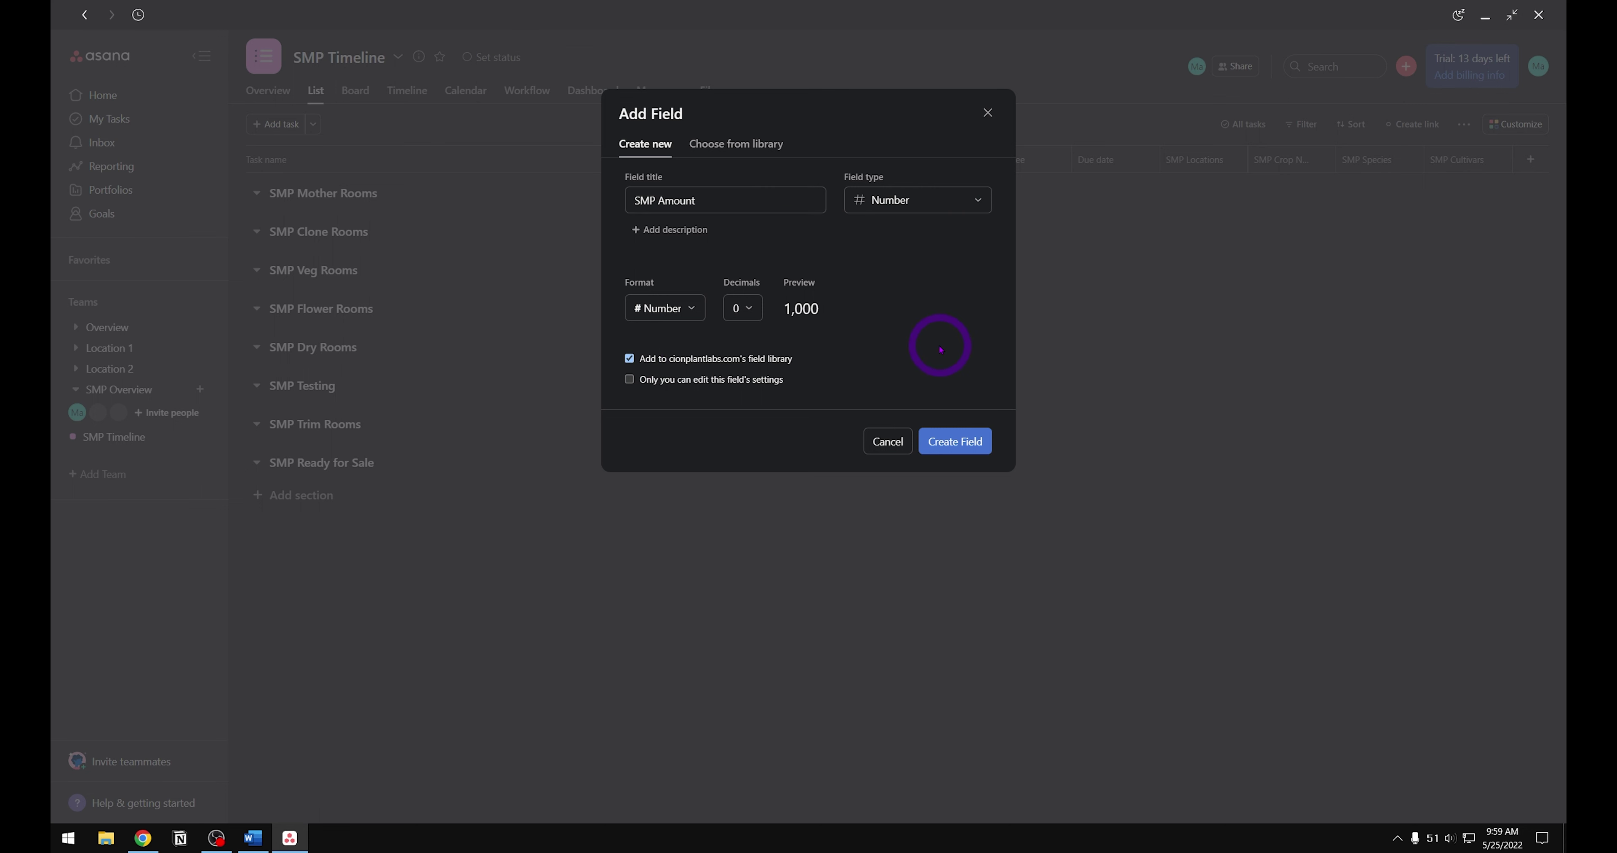
click(954, 441)
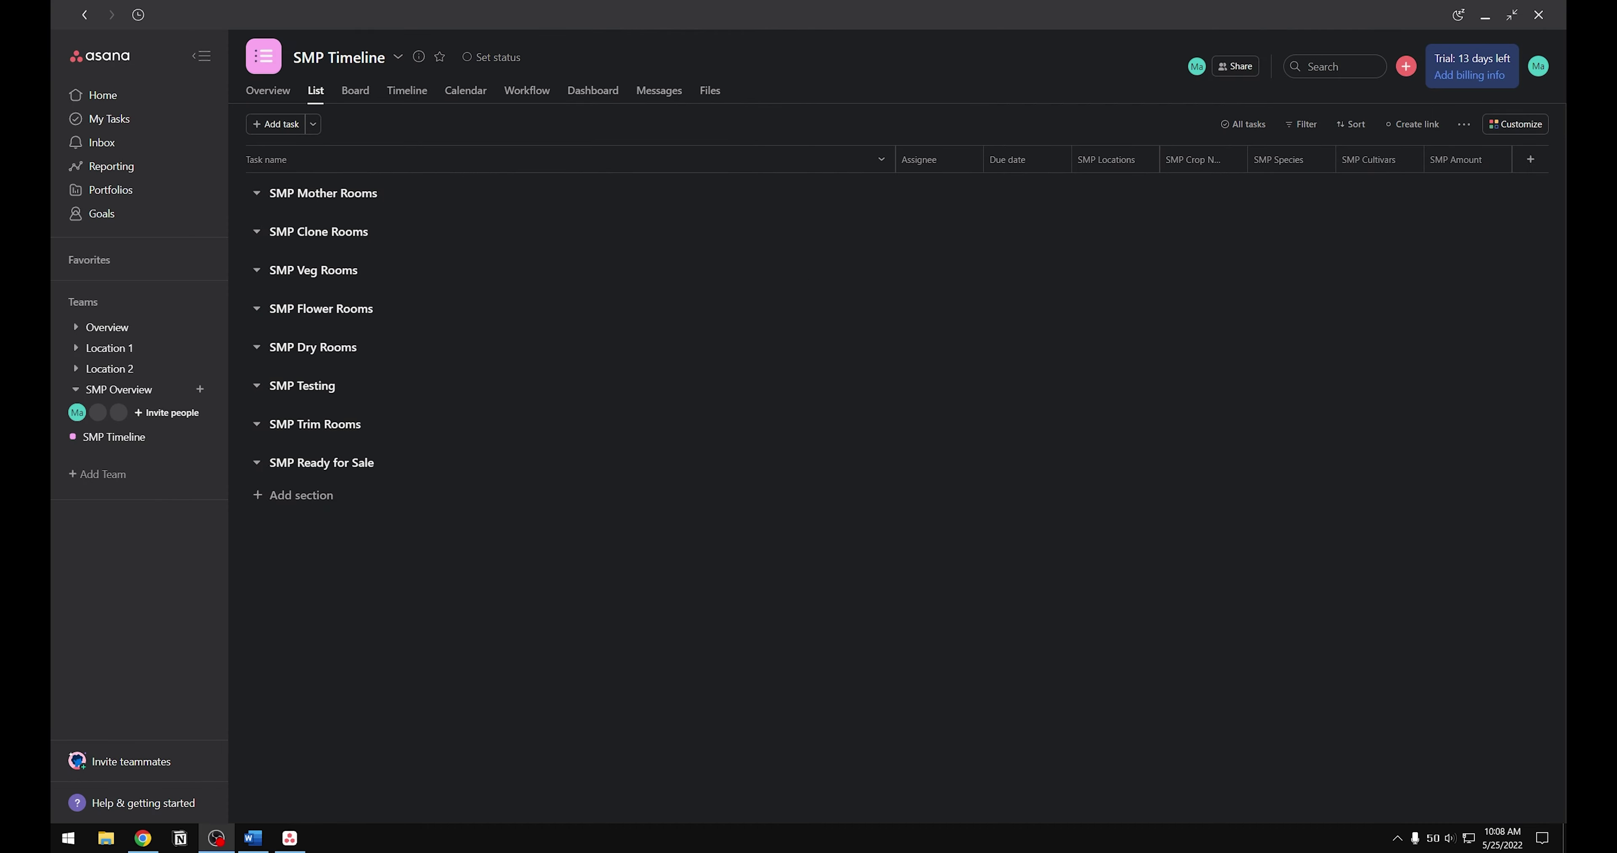
Step: Create a blank project named SMP Mother Rooms in the SMP Overview team, with List as the default view
click(342, 690)
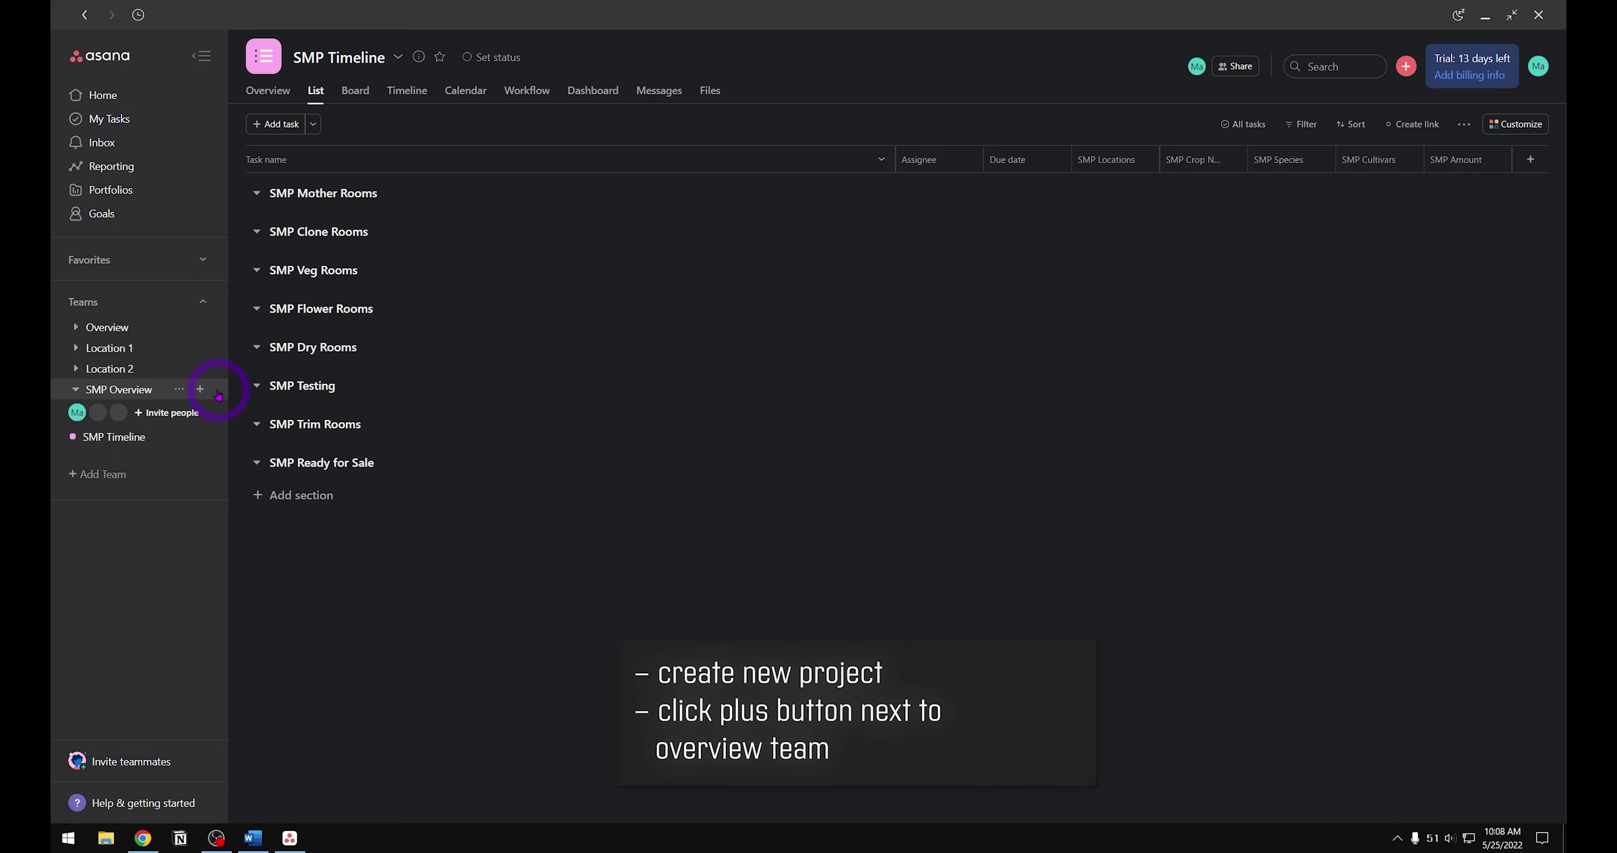
click(200, 389)
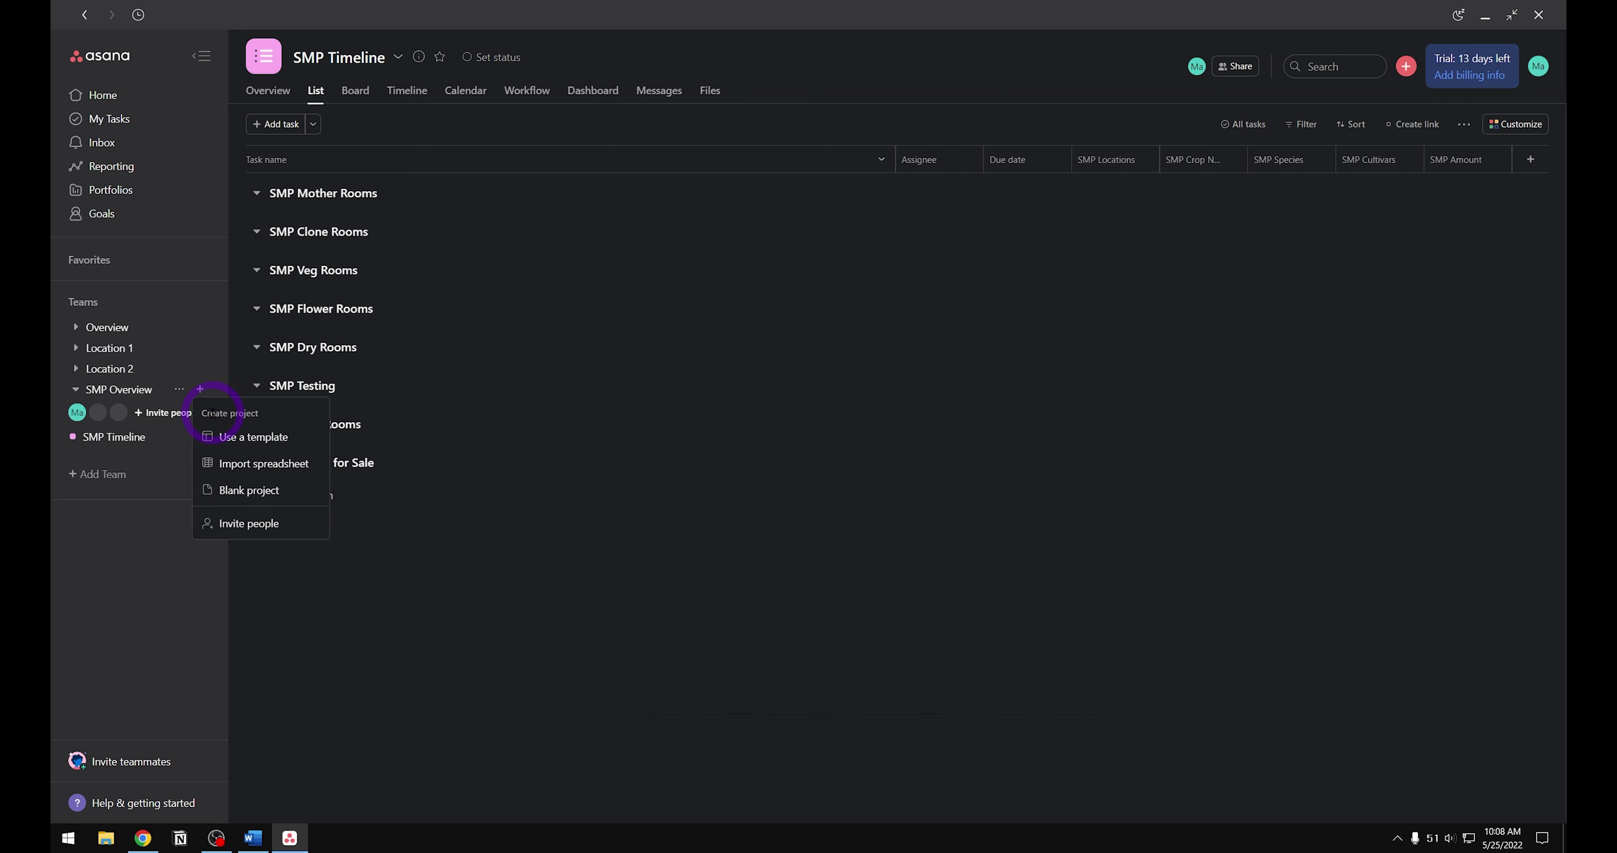
click(249, 495)
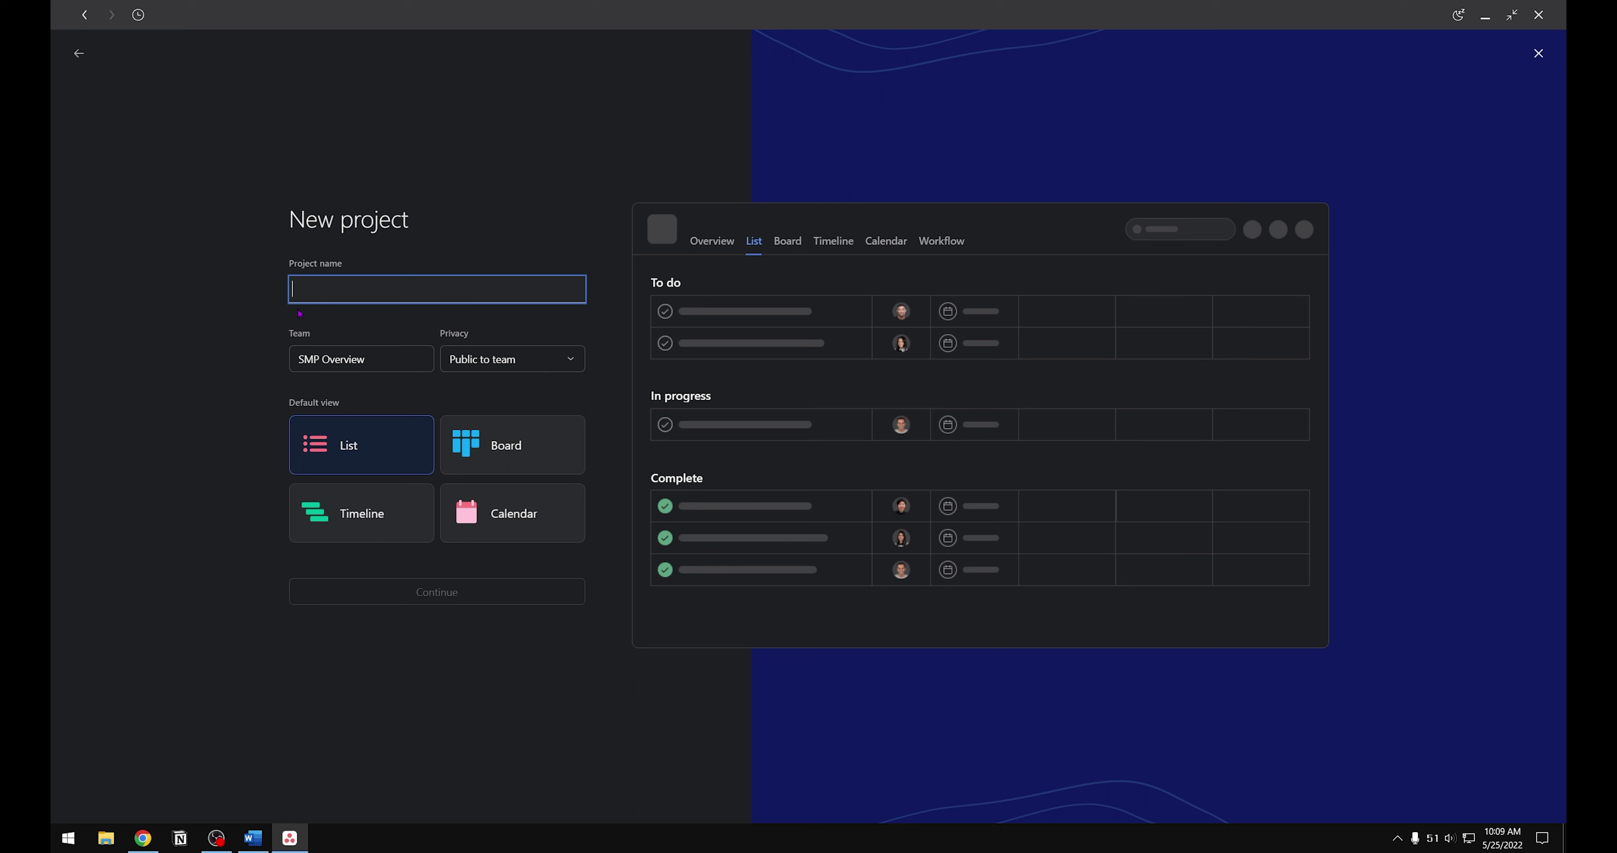
text(SMP Mot)
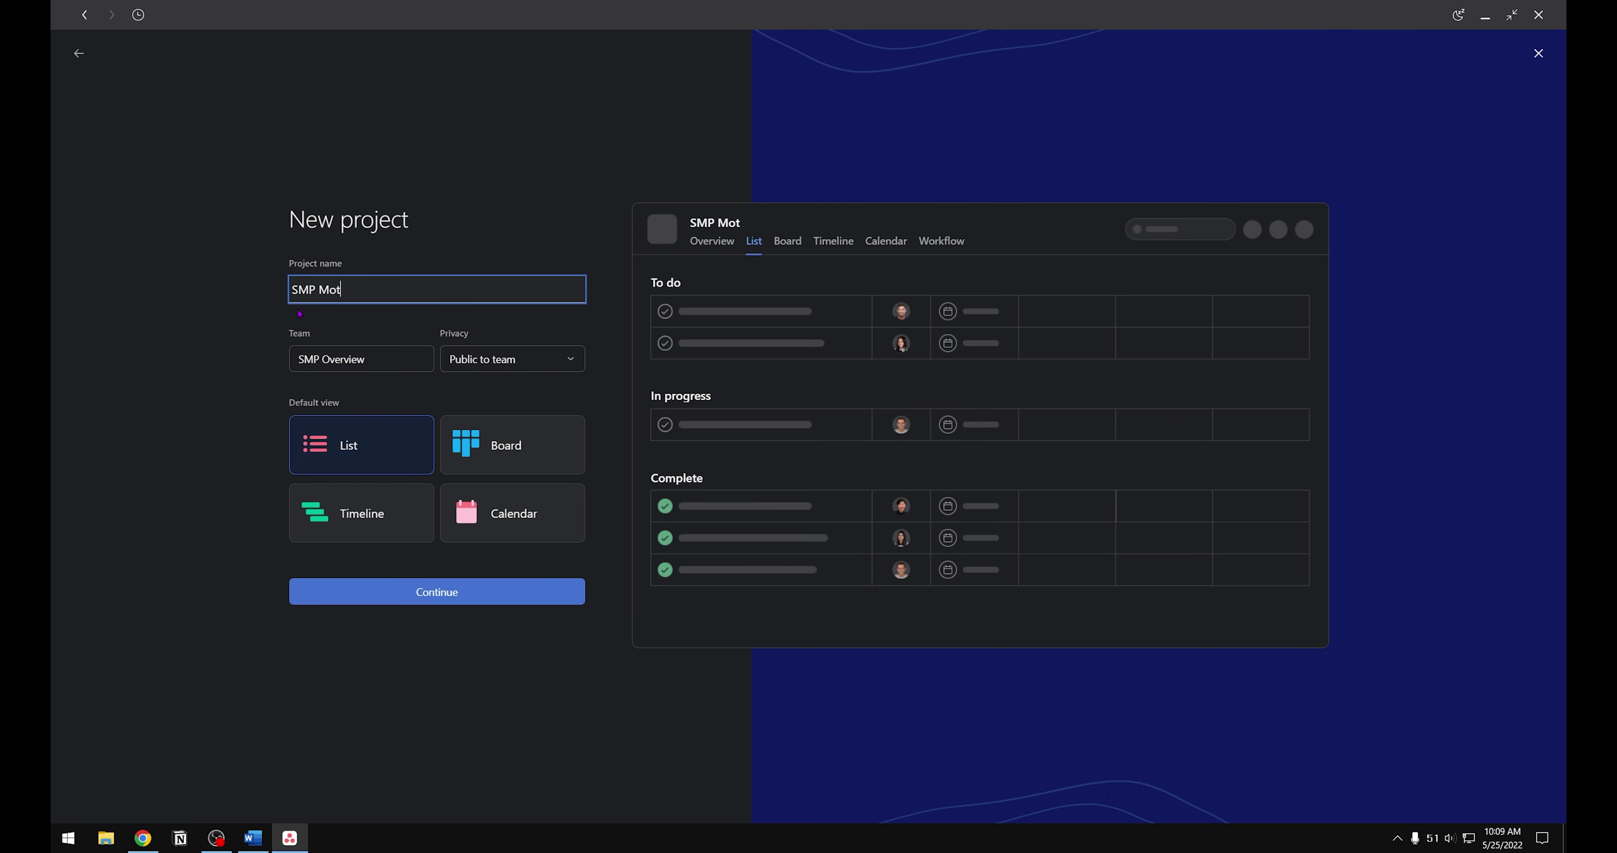
text(her Rooms)
click(407, 590)
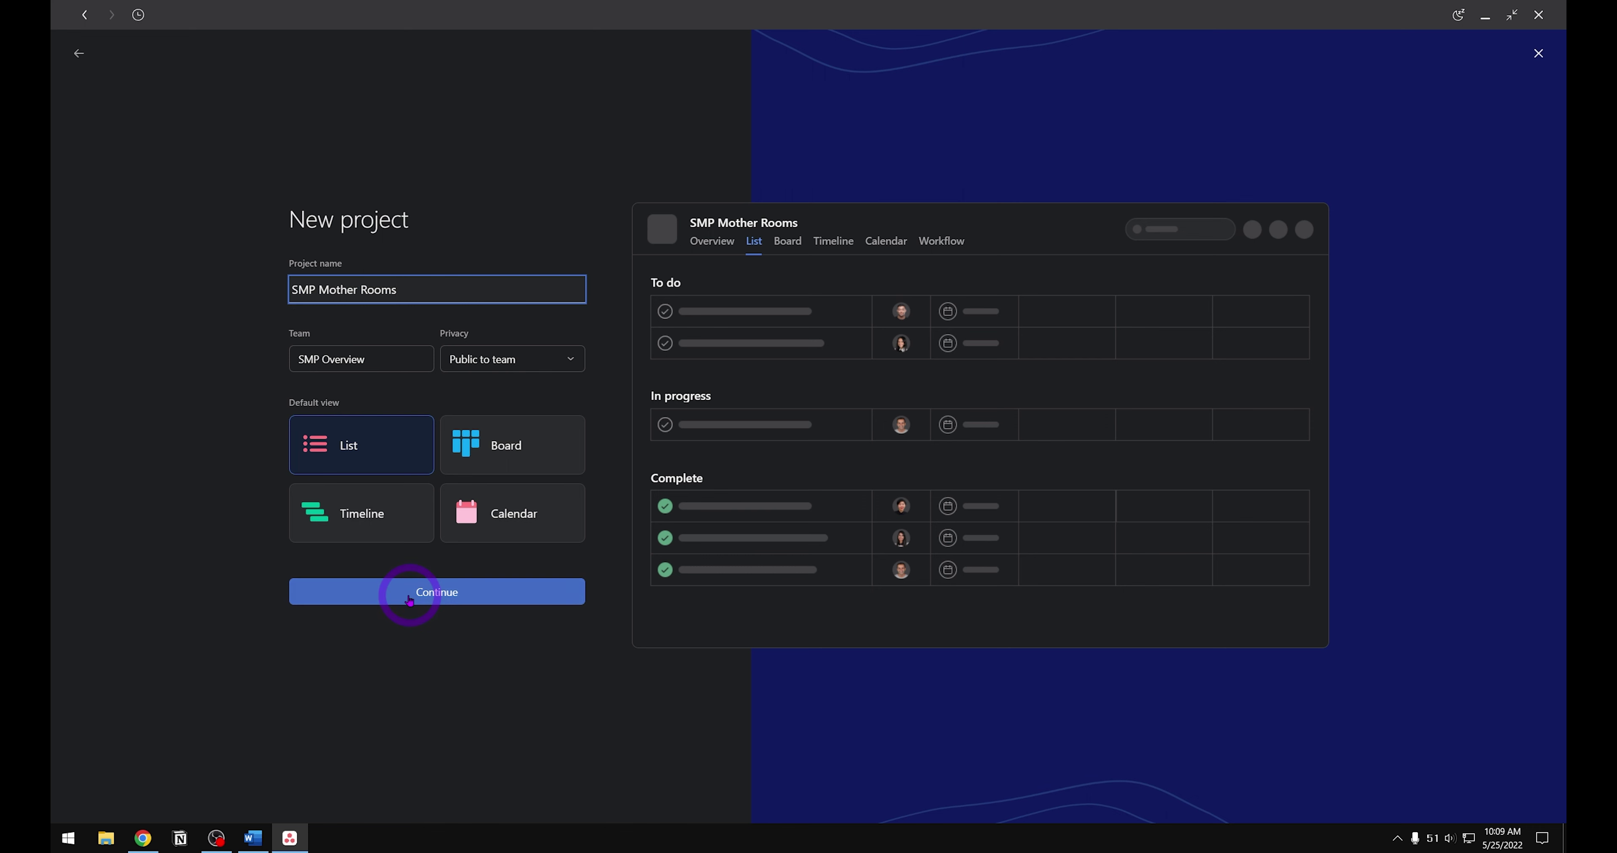
click(404, 501)
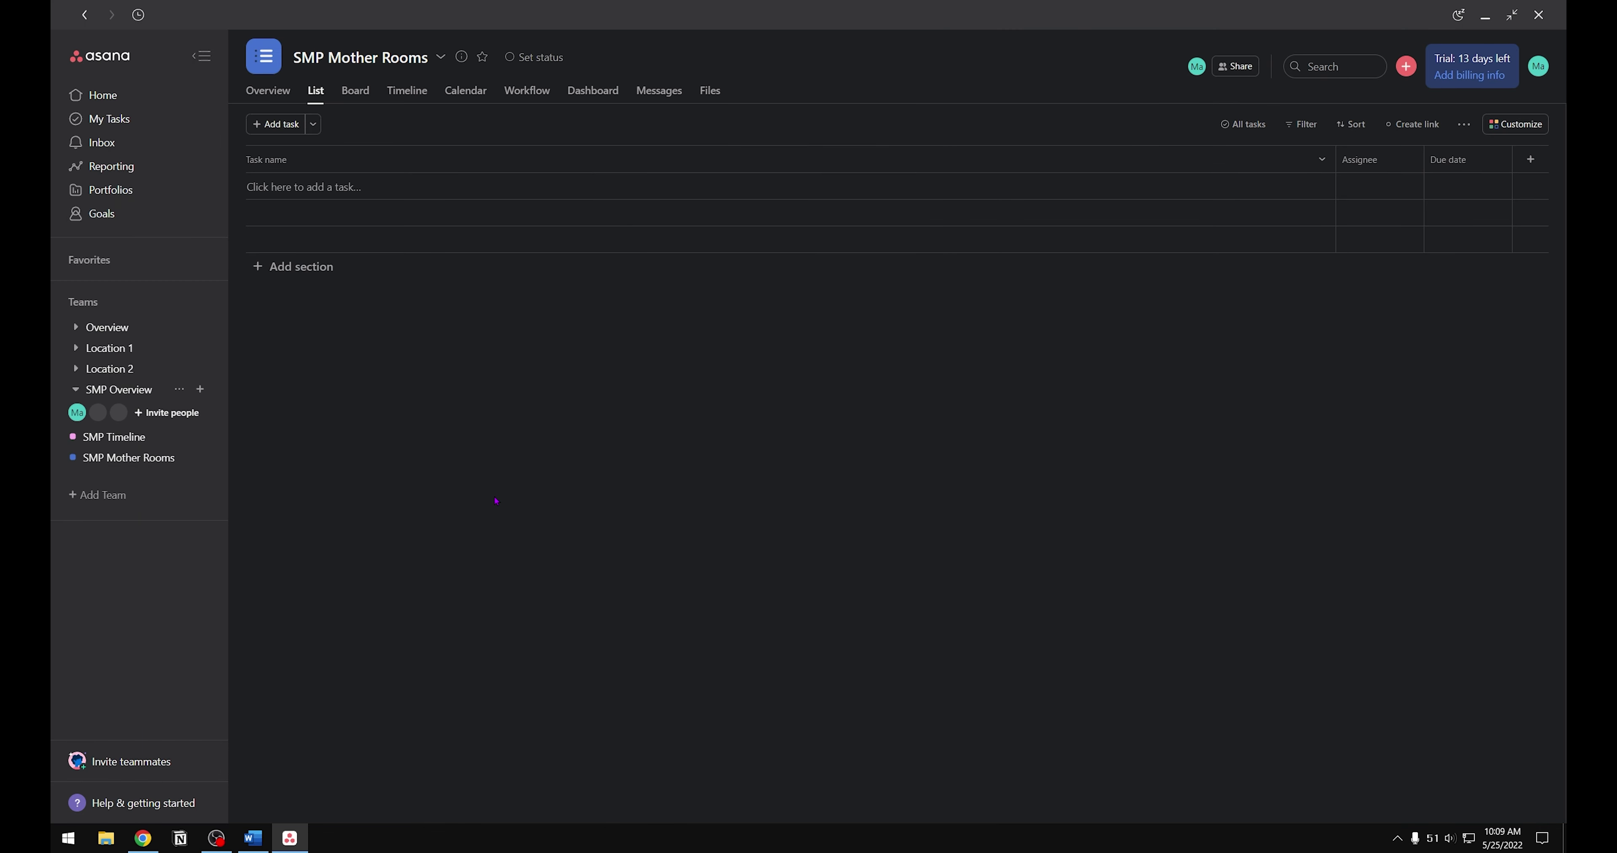
Step: Add the sections SMP Location 1 and SMP Location 2 to the SMP Mother Rooms project
click(298, 285)
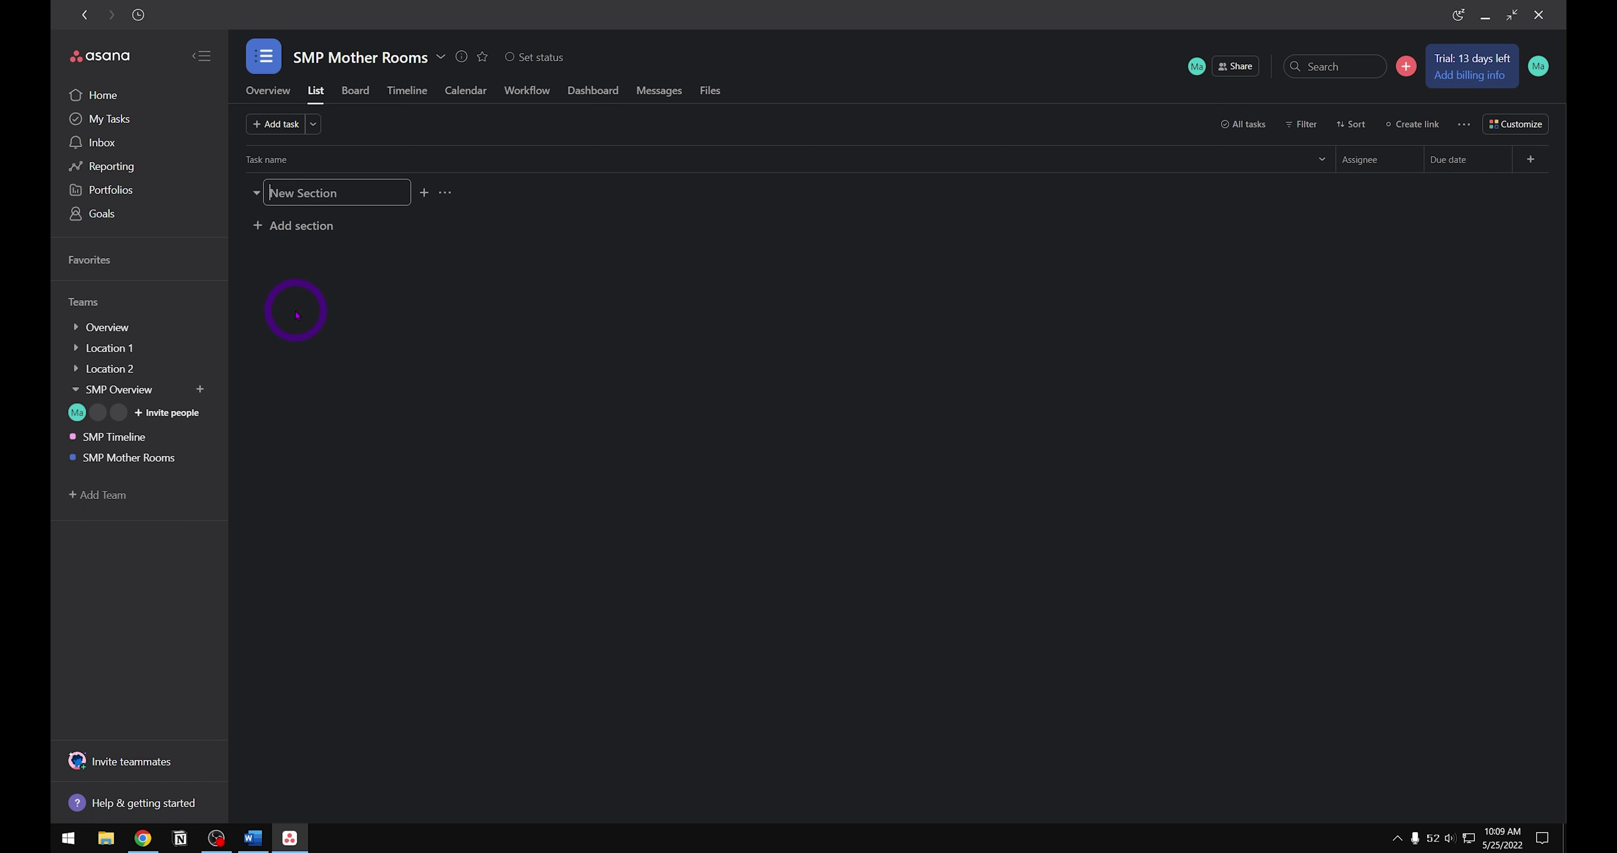
text(SMP )
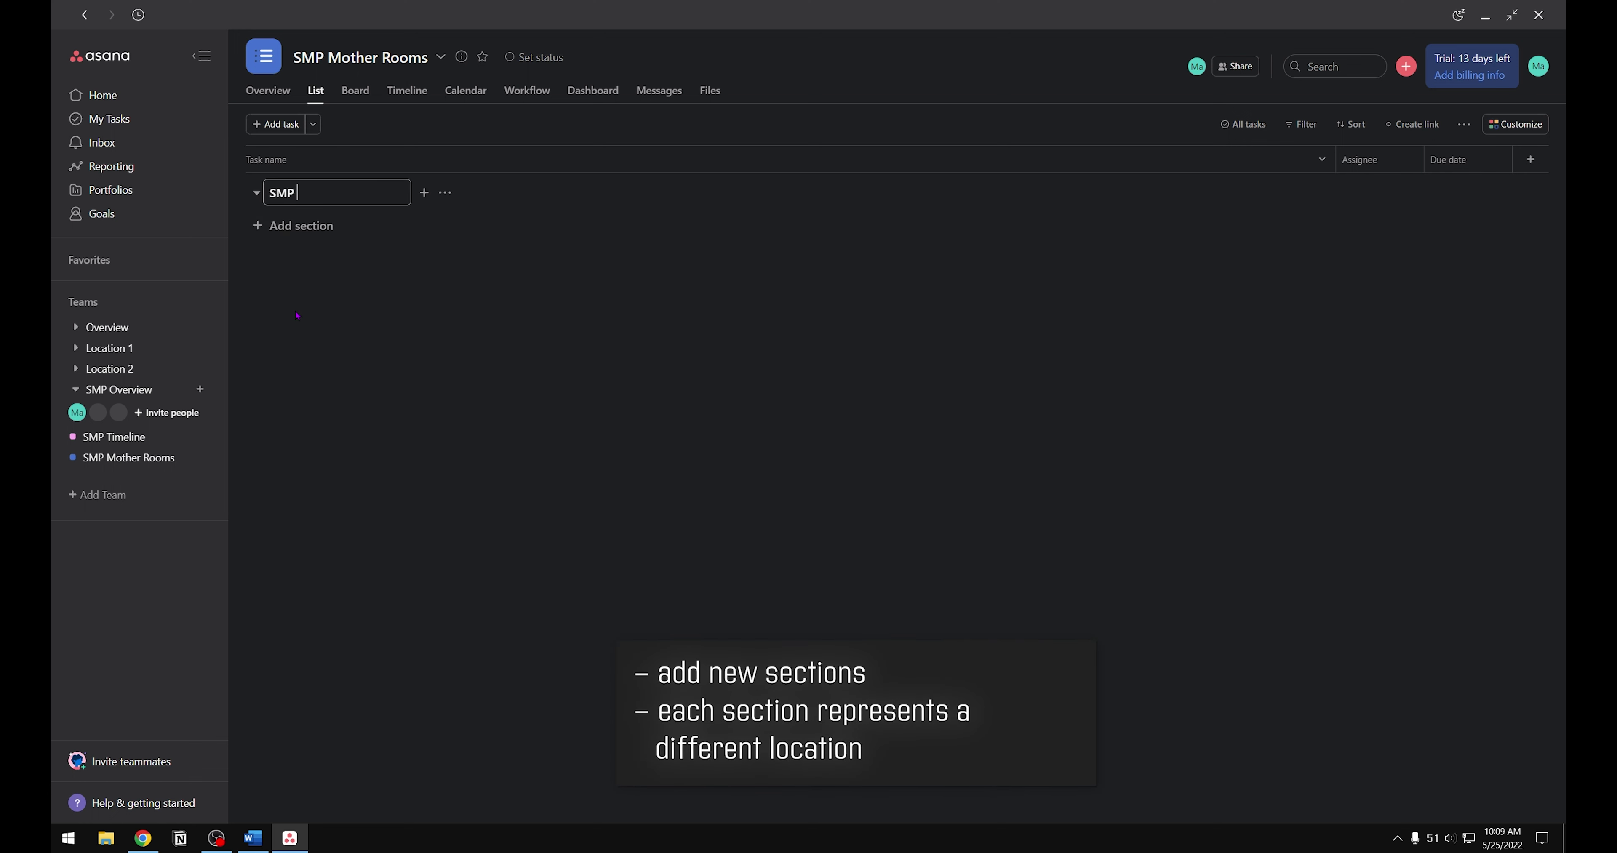
text(Location 1)
key(Return)
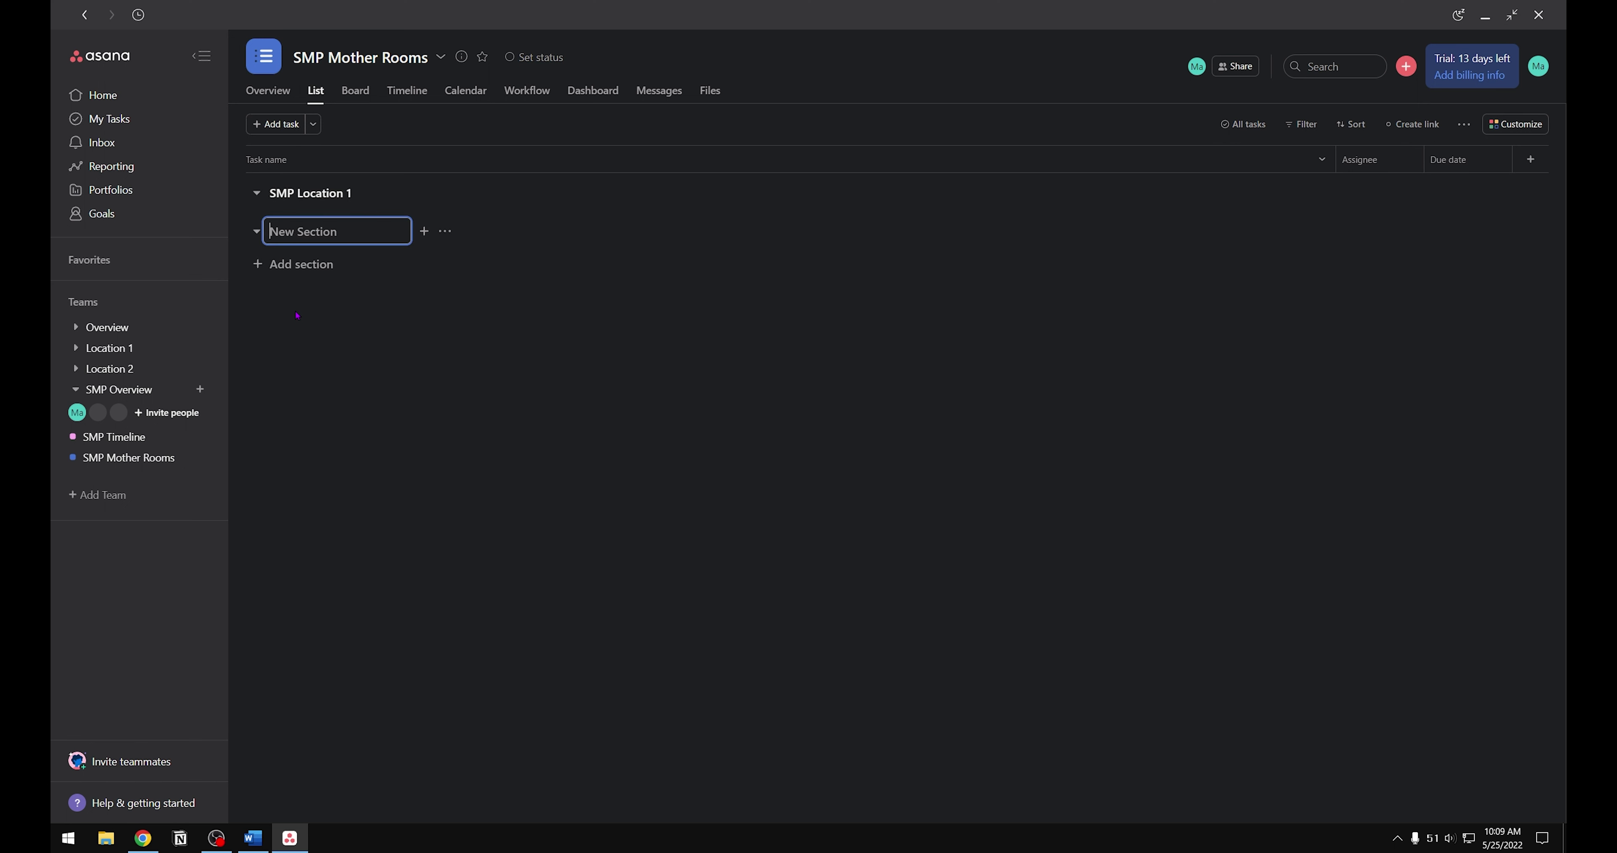
text(SMP Location 2)
click(1507, 211)
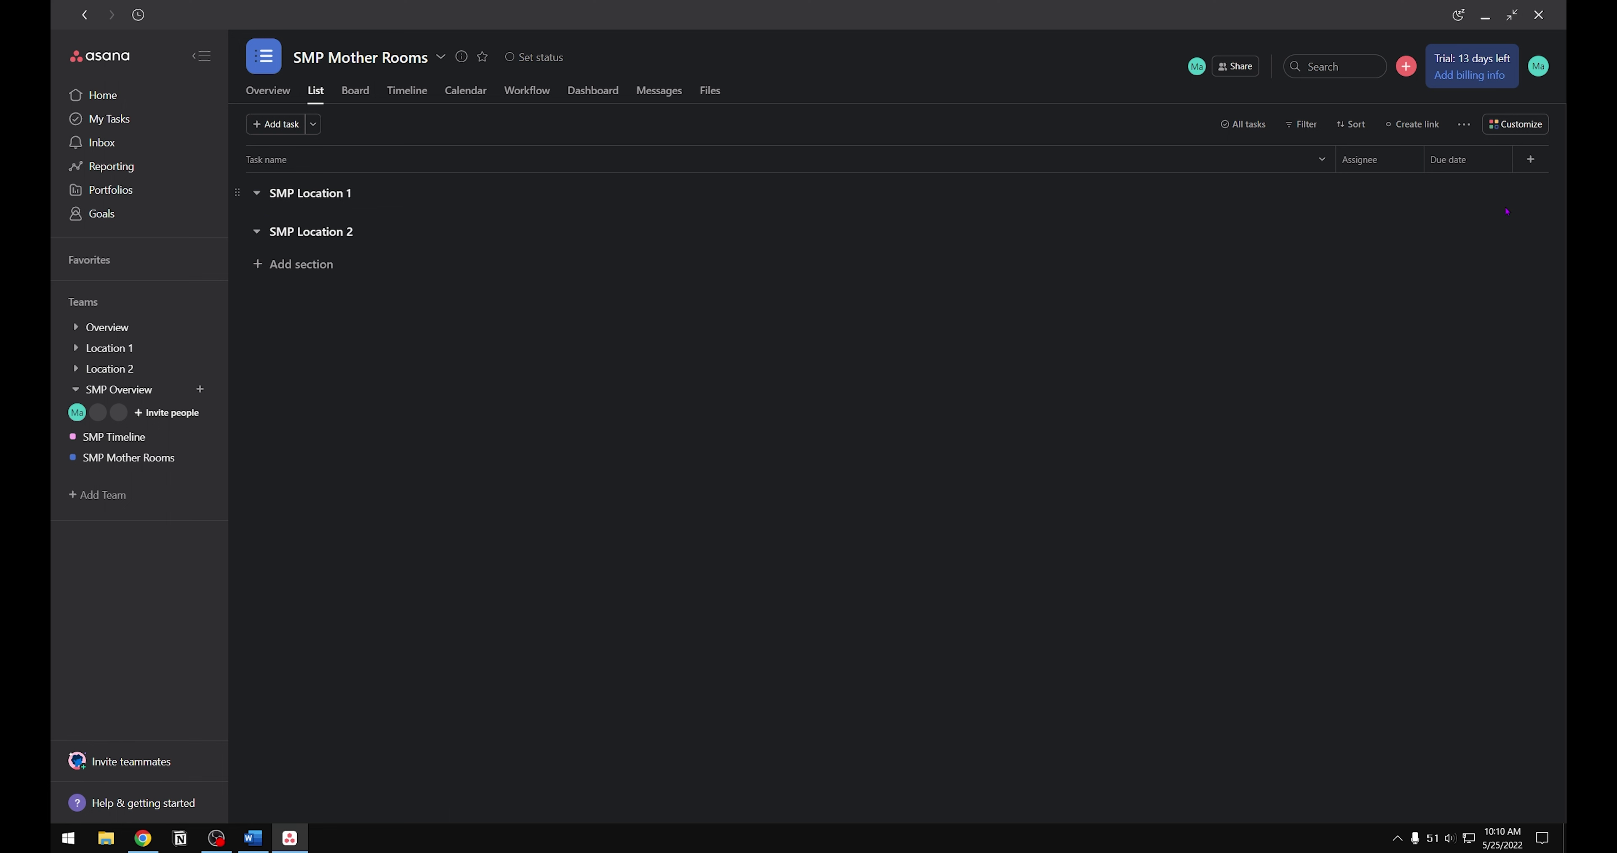
Step: Add the existing SMP Locations and SMP Crop Numbers fields from the field library to the SMP Mother Rooms project
click(1530, 159)
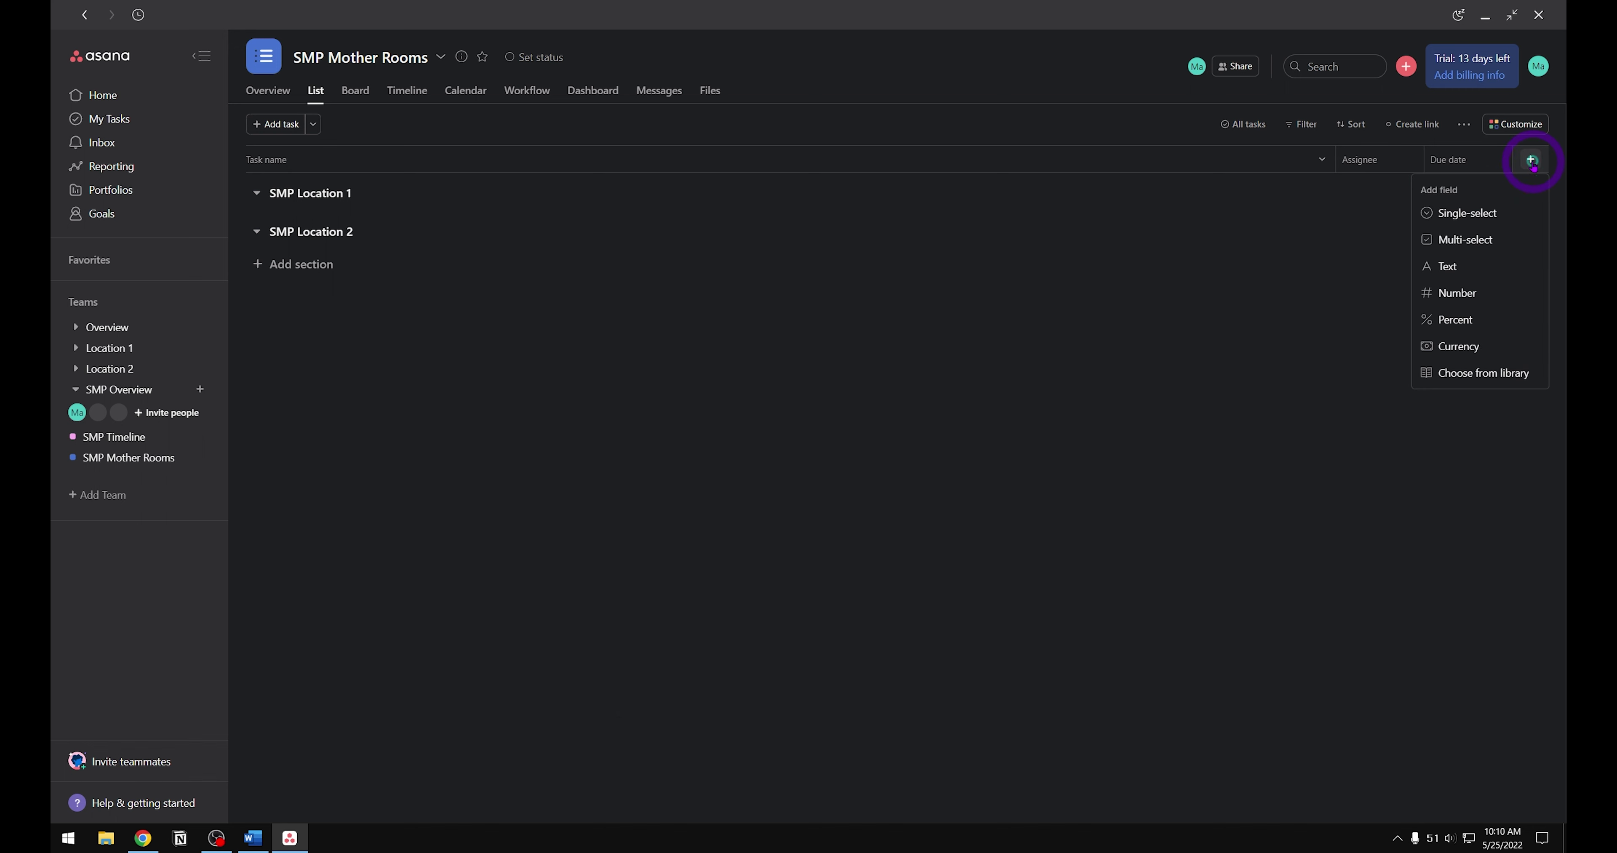
click(1503, 379)
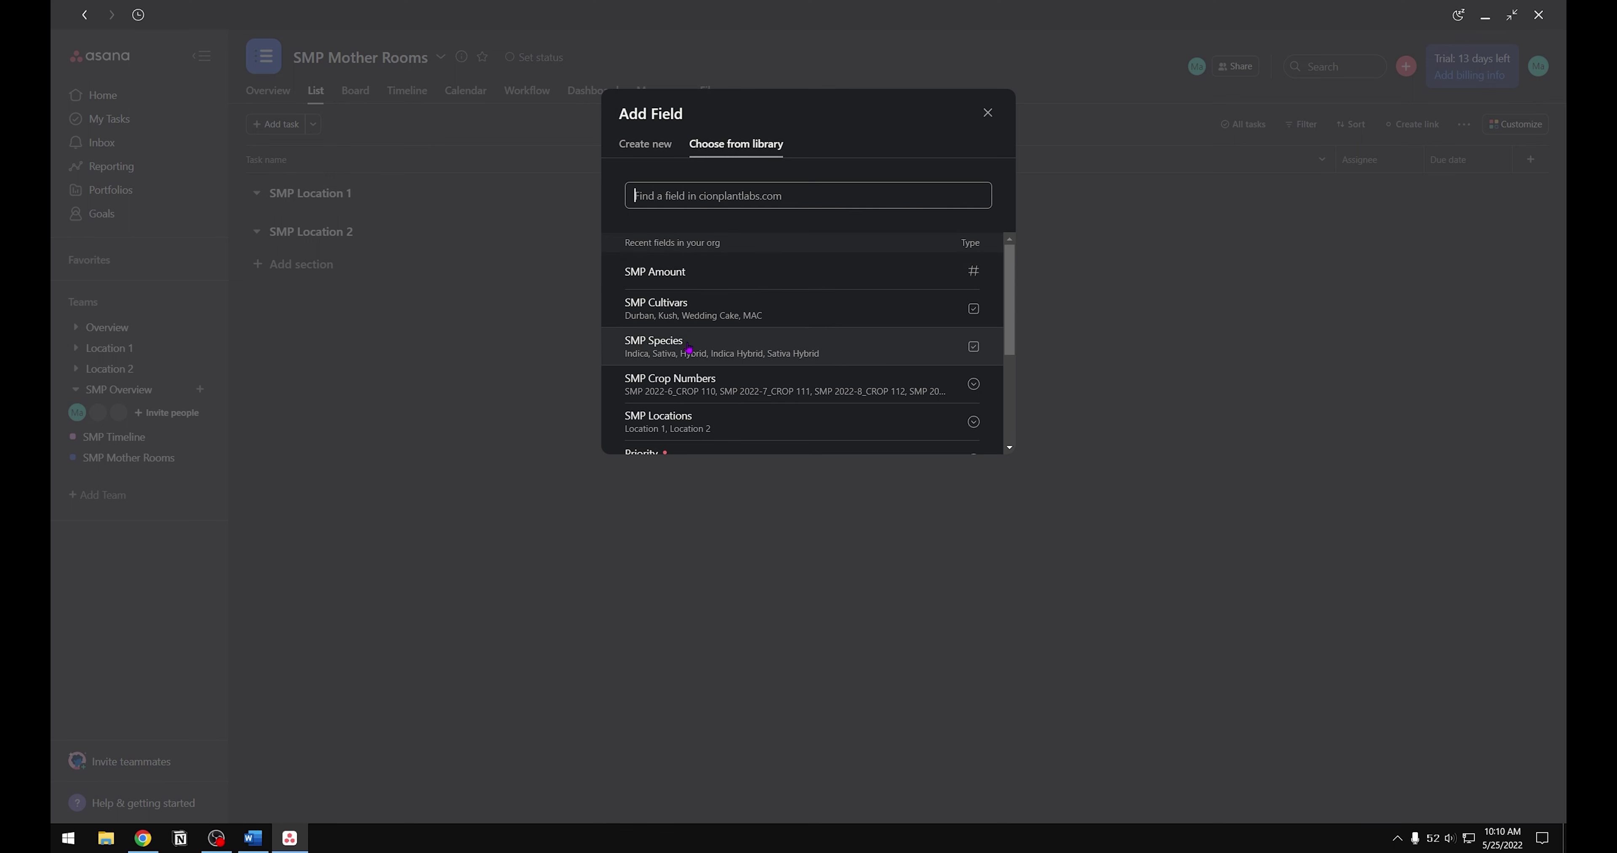
click(679, 427)
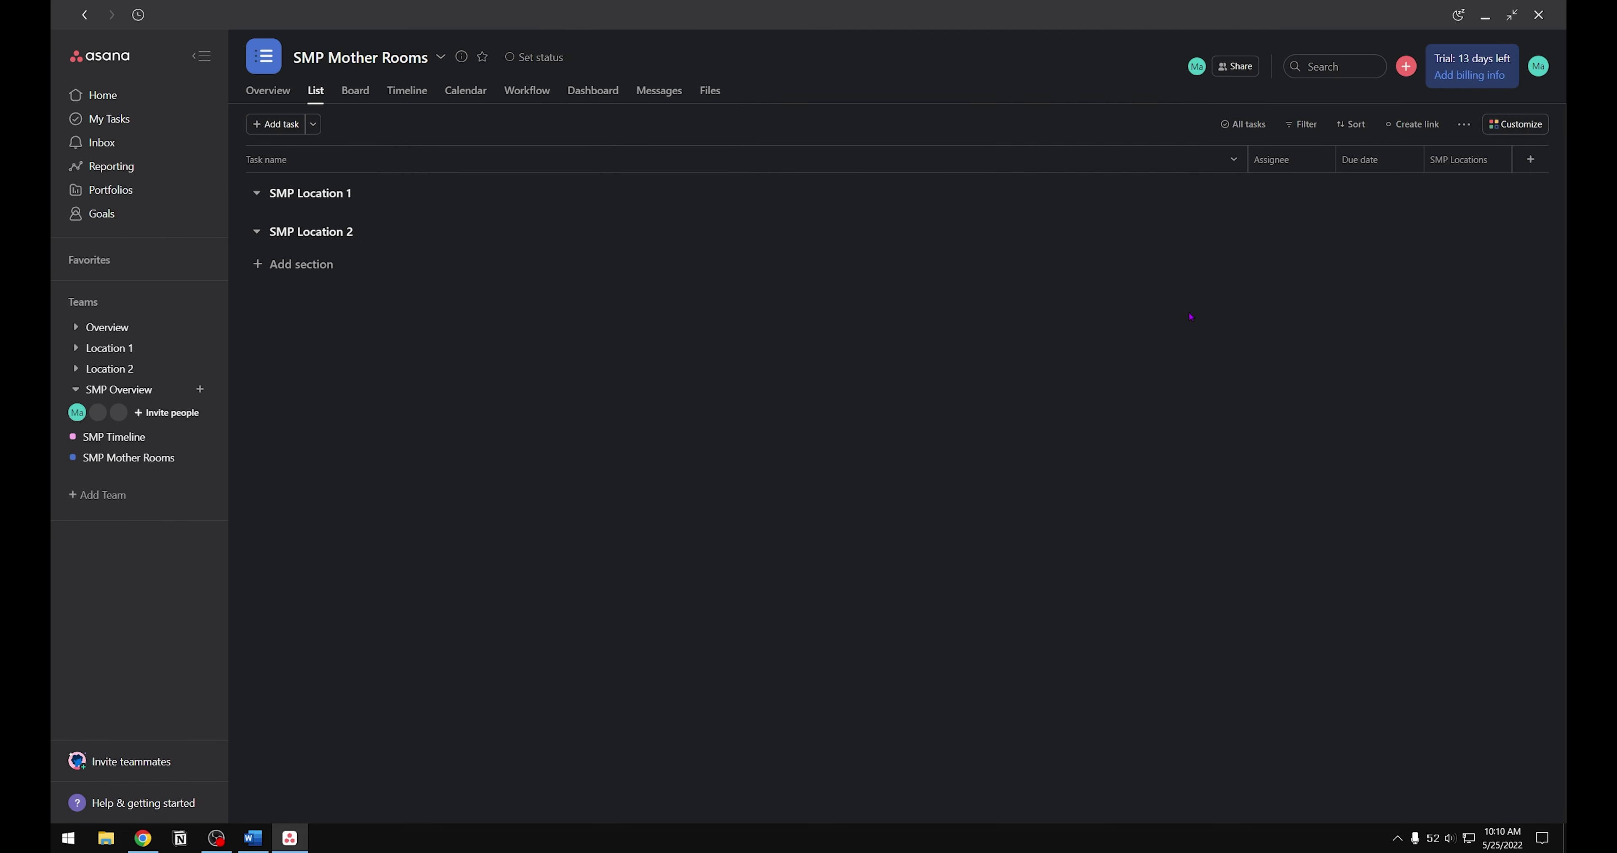
click(1530, 159)
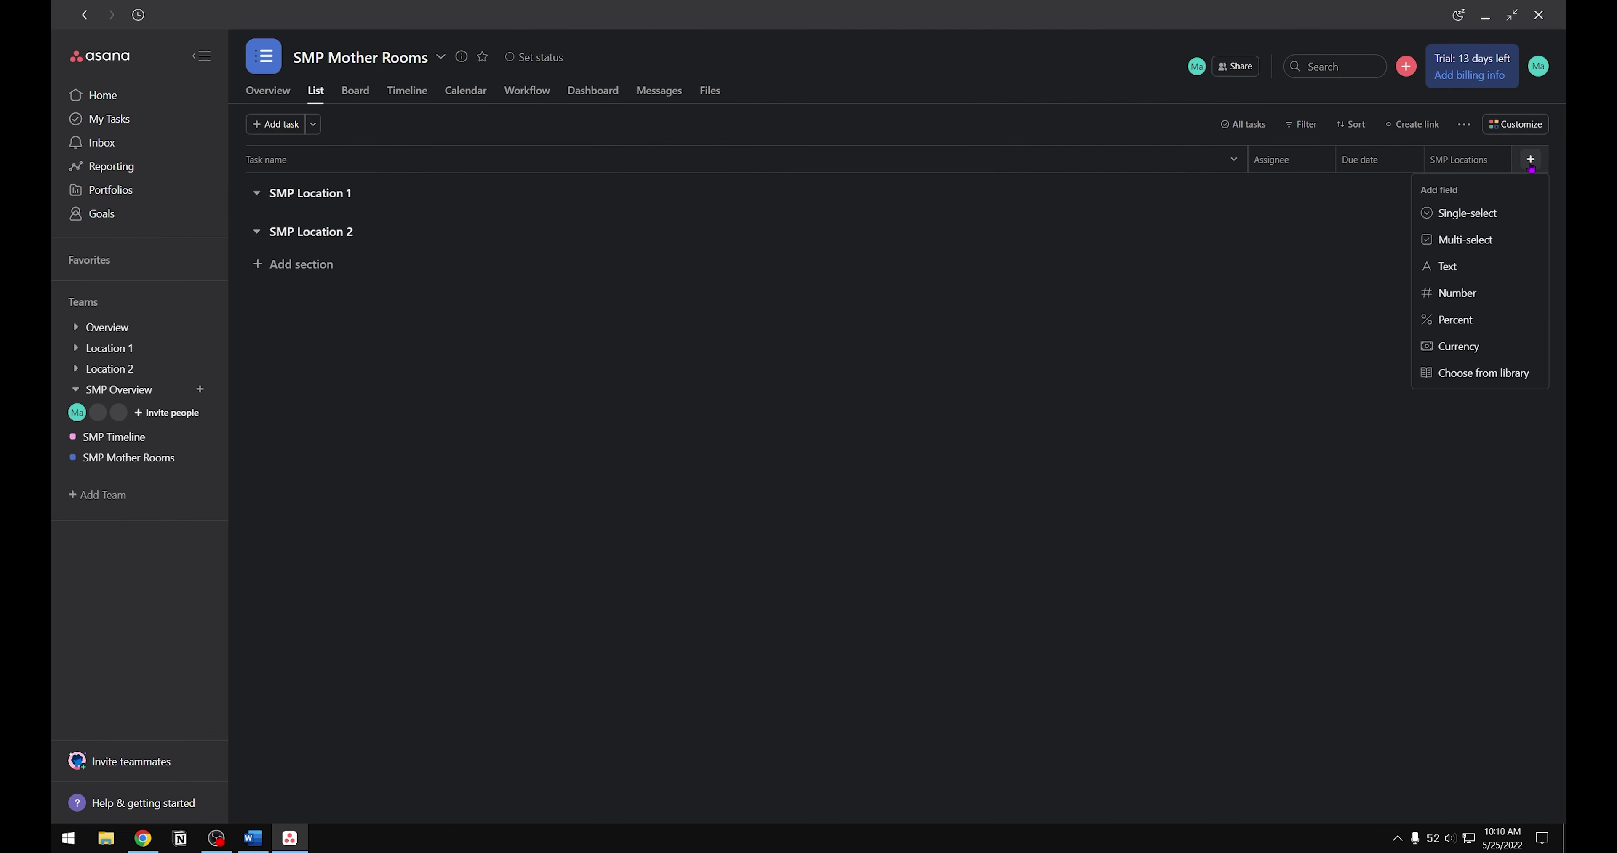
click(1531, 386)
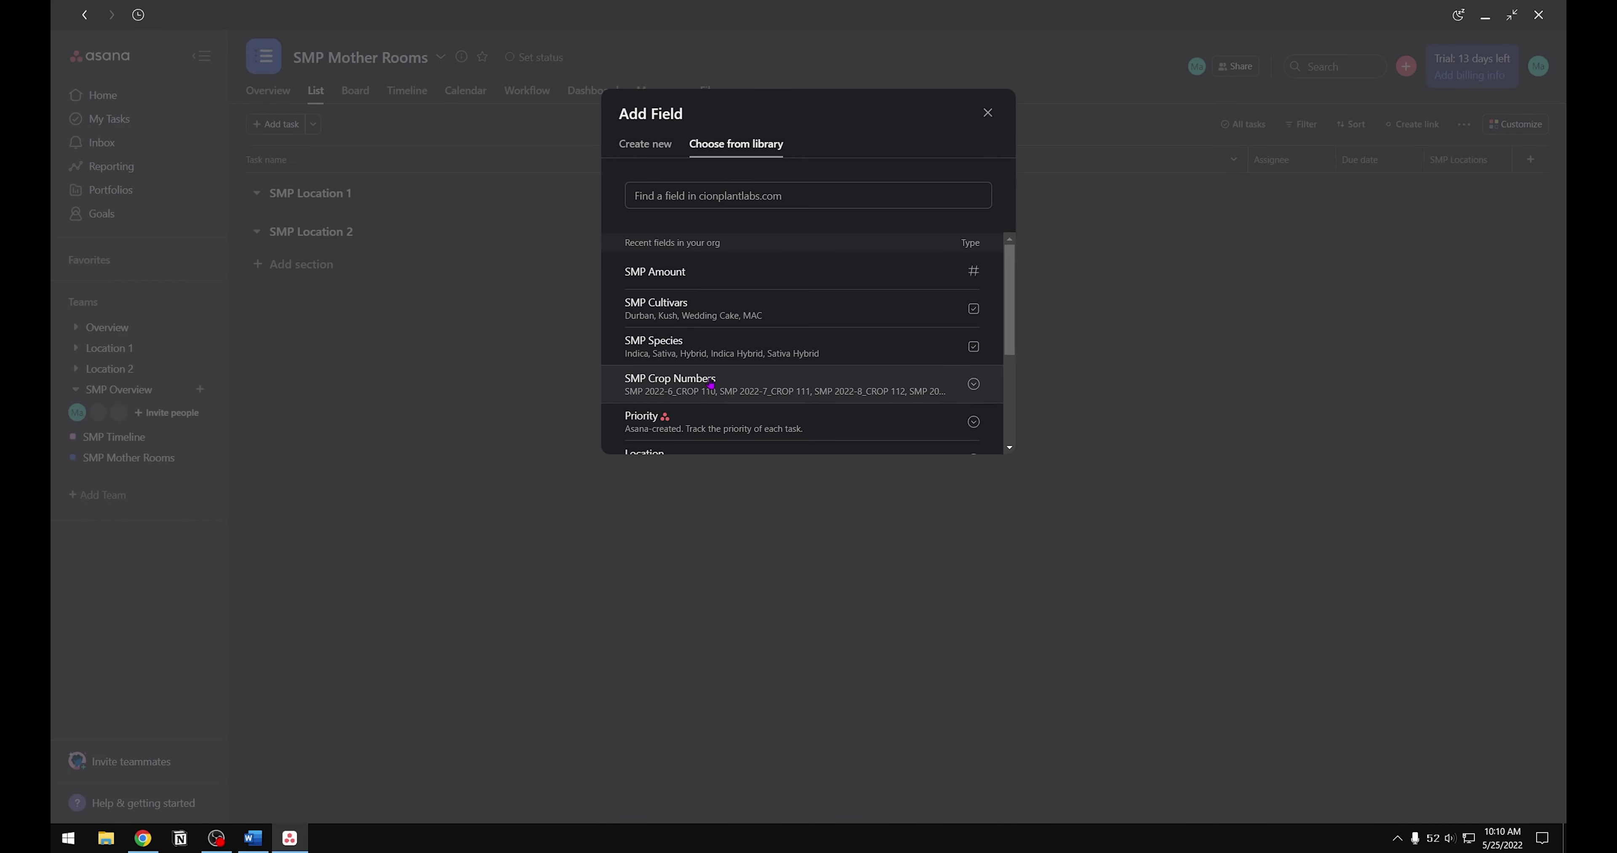
click(711, 384)
Step: Add the existing SMP Species and SMP Cultivars fields from the field library to the SMP Mother Rooms project
click(1530, 159)
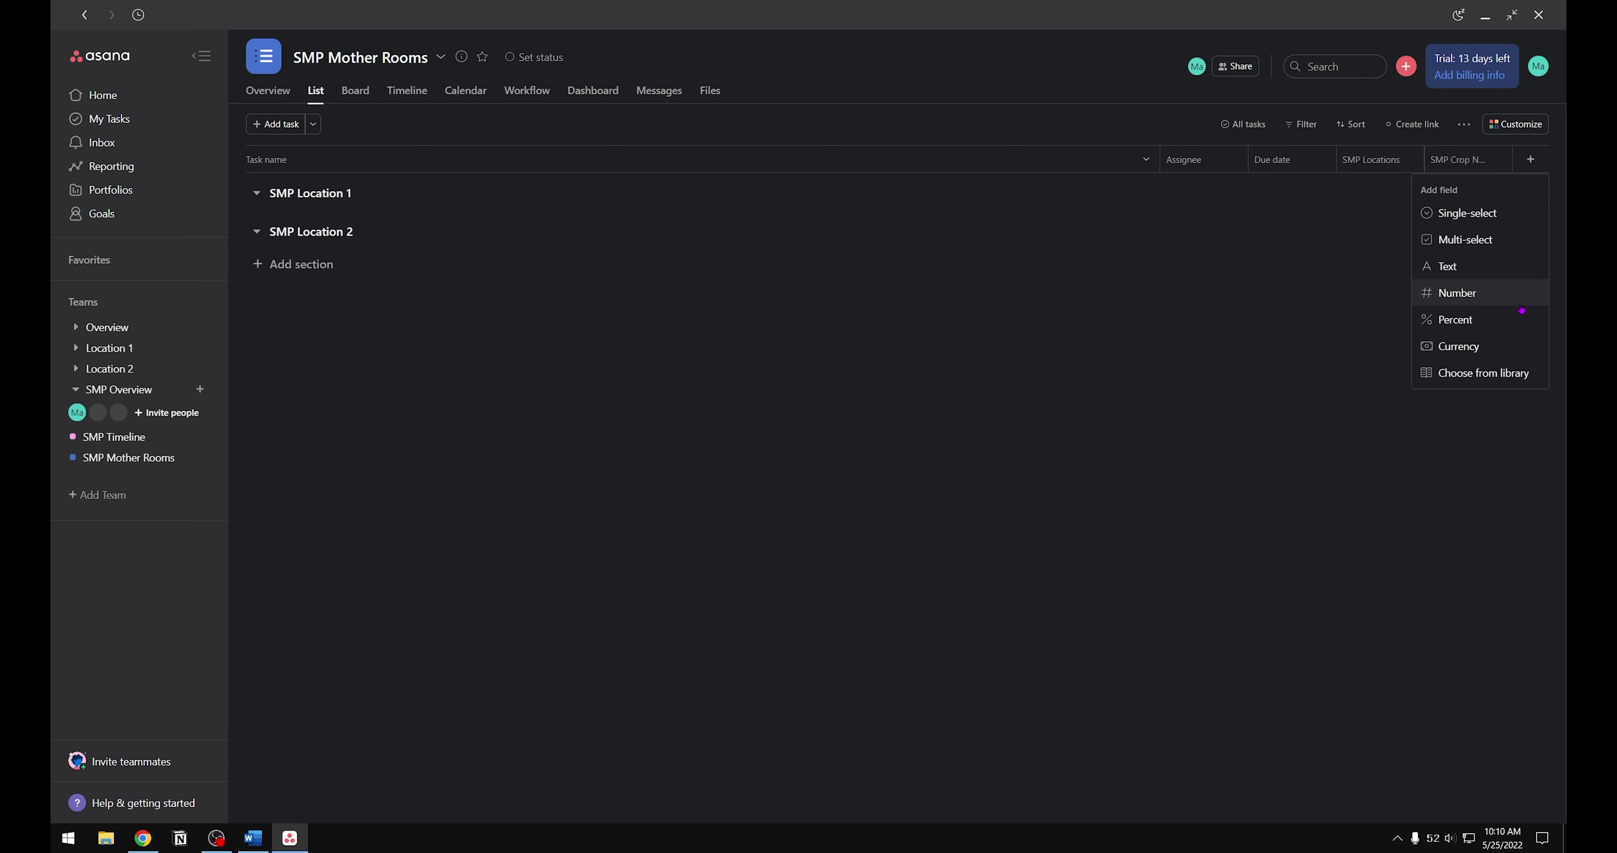
click(1519, 373)
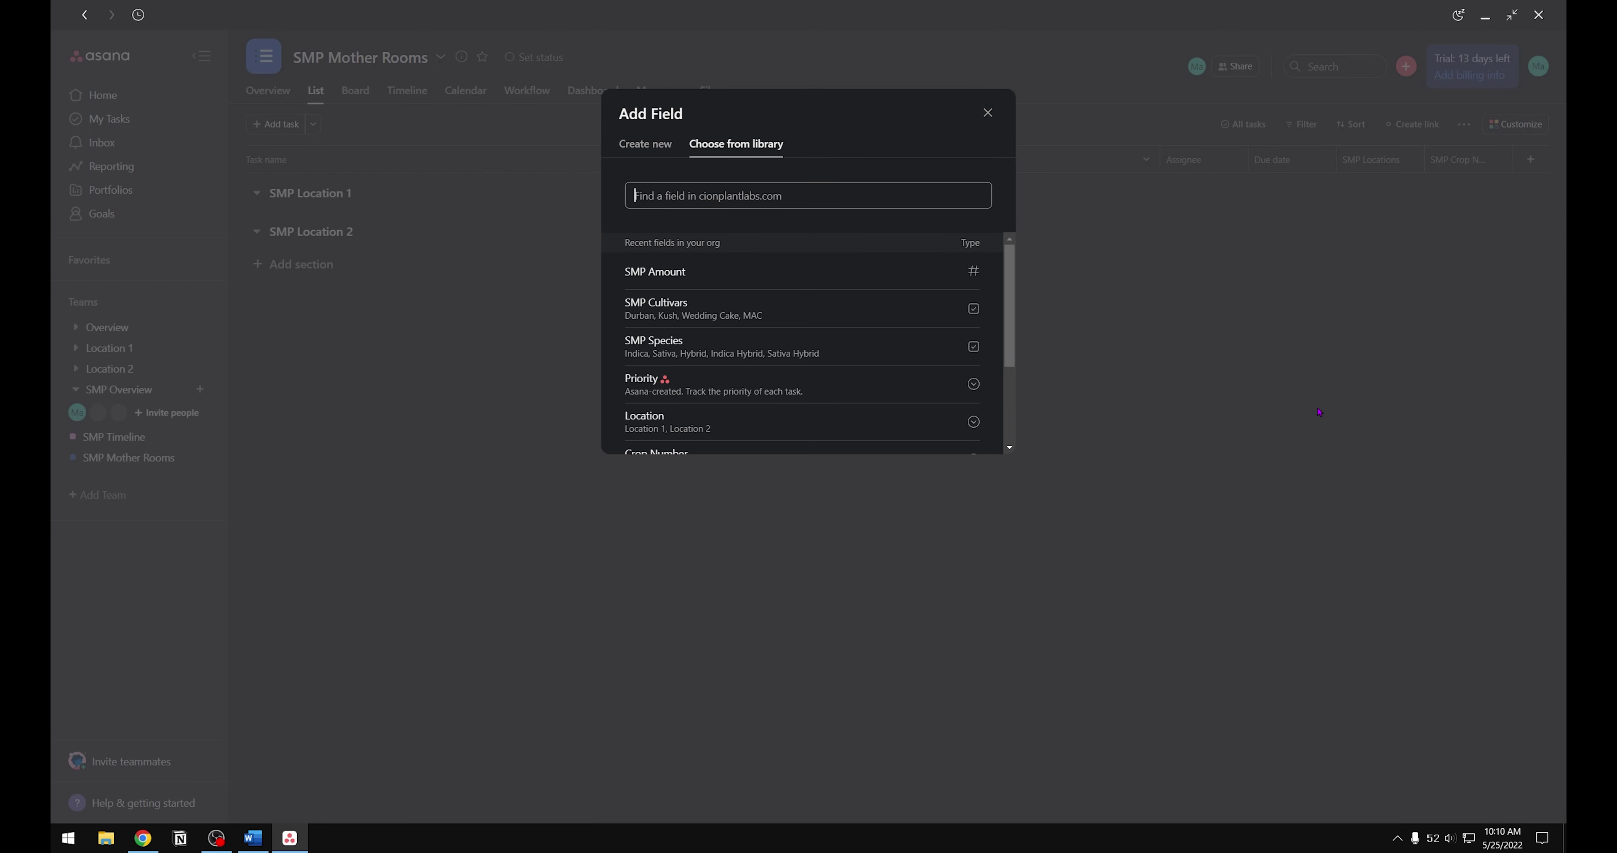
click(753, 342)
click(1530, 159)
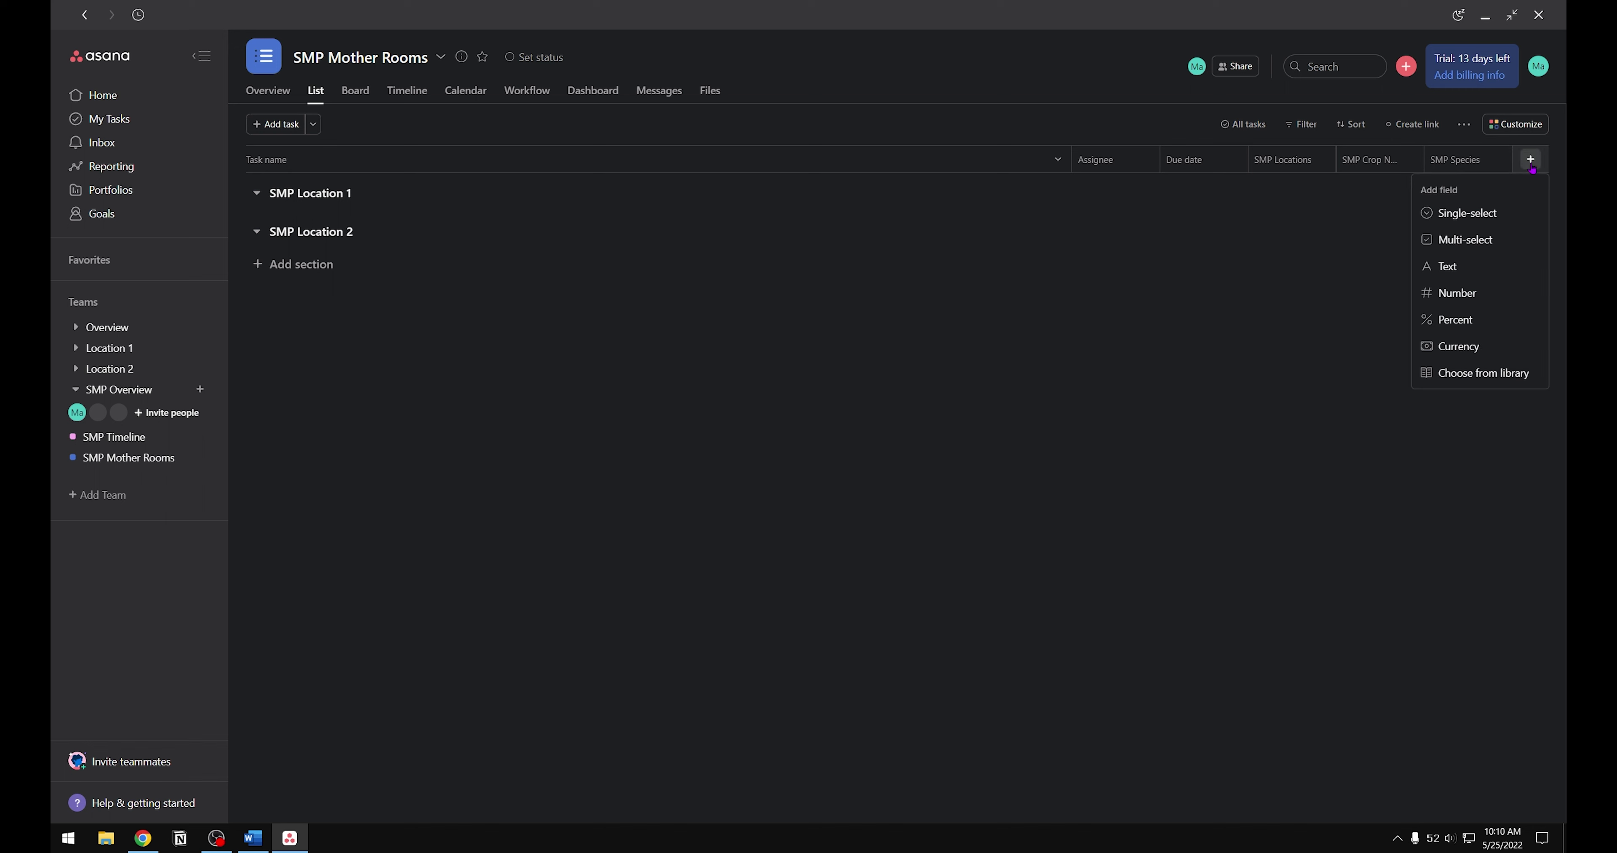
click(1492, 374)
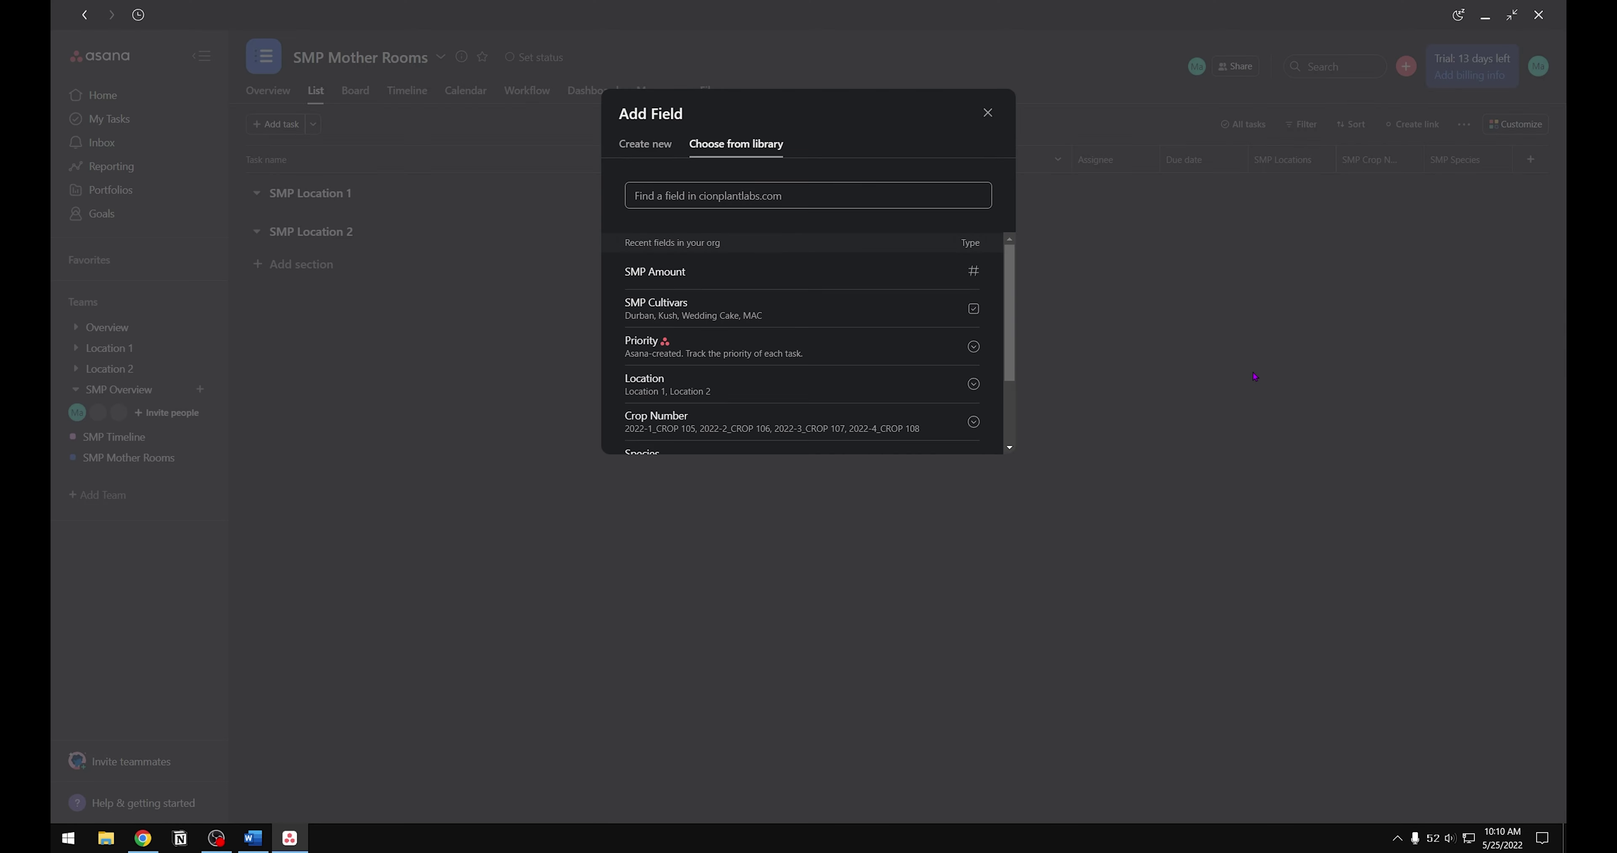
click(879, 314)
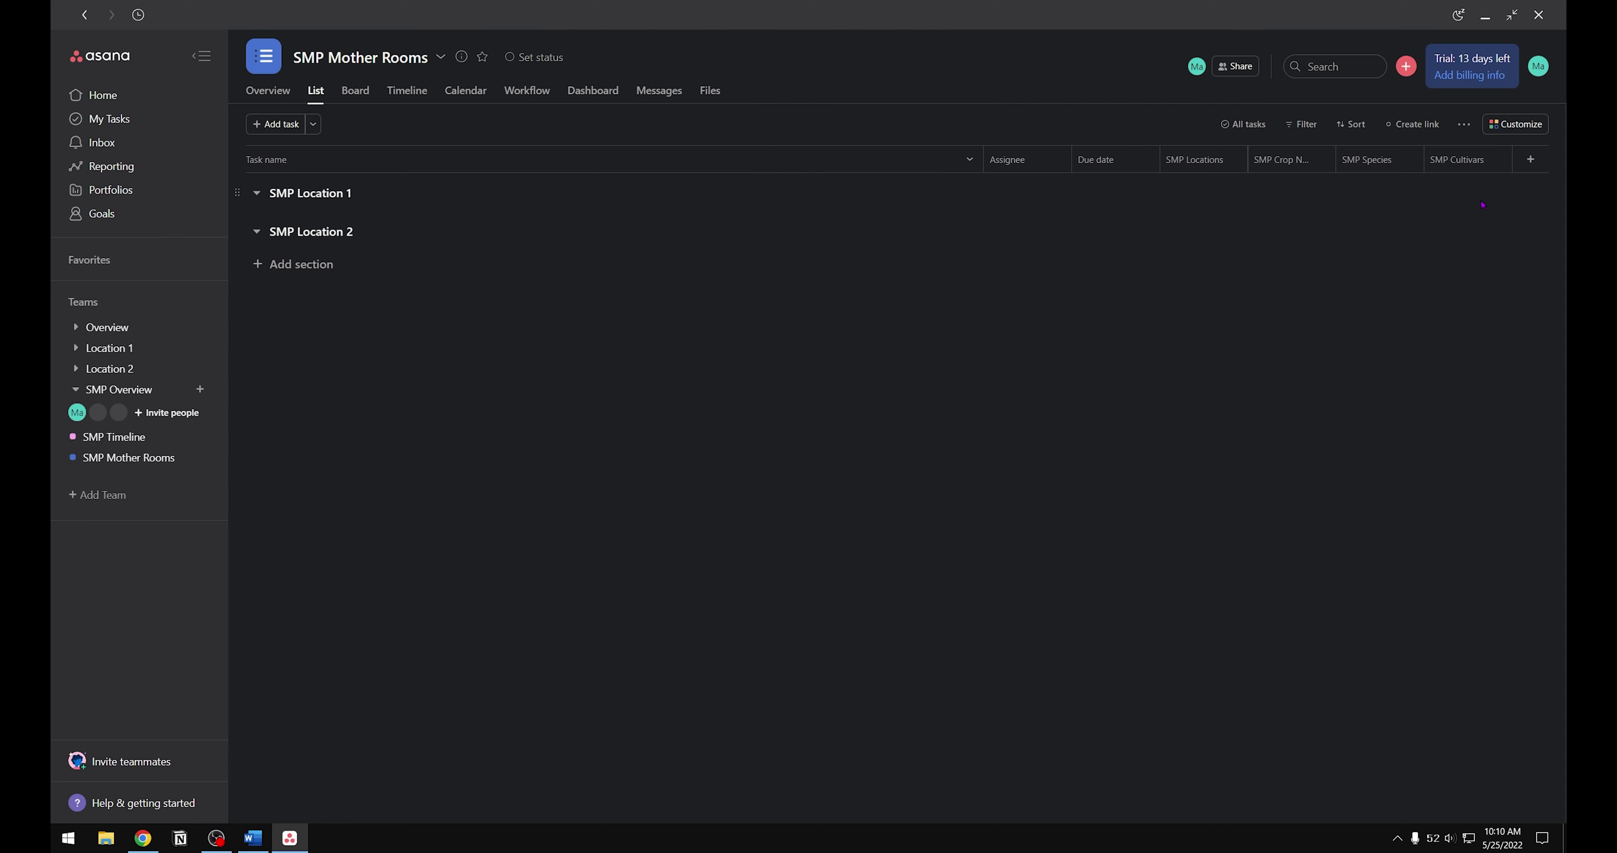
Step: Add the existing SMP Amount field from the field library to SMP Mother Rooms and narrow the Task name column slightly
click(1530, 160)
click(1442, 377)
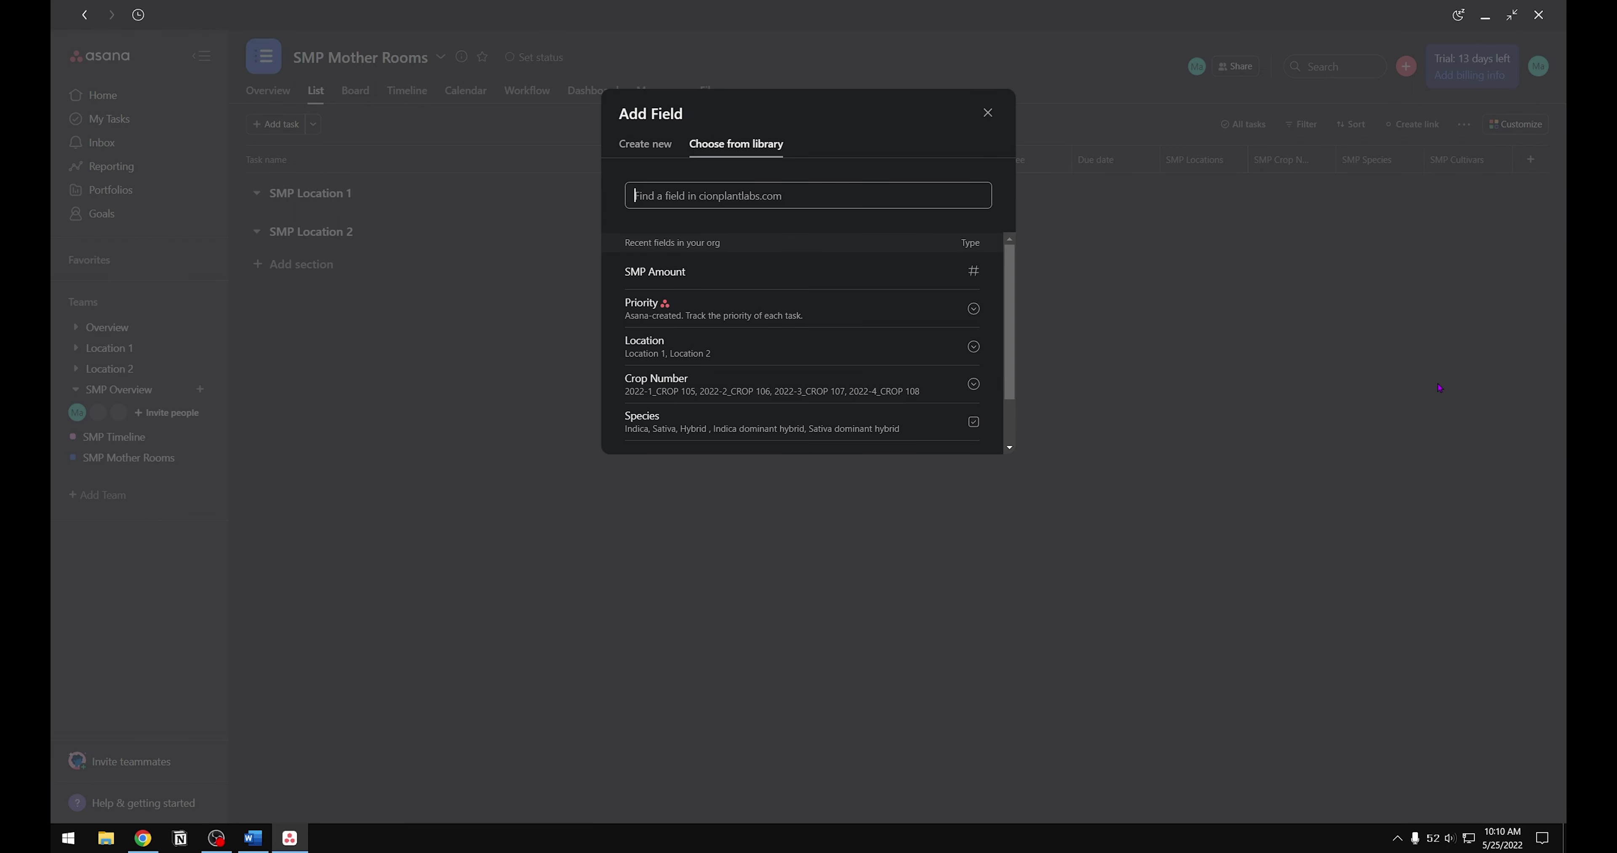
click(824, 283)
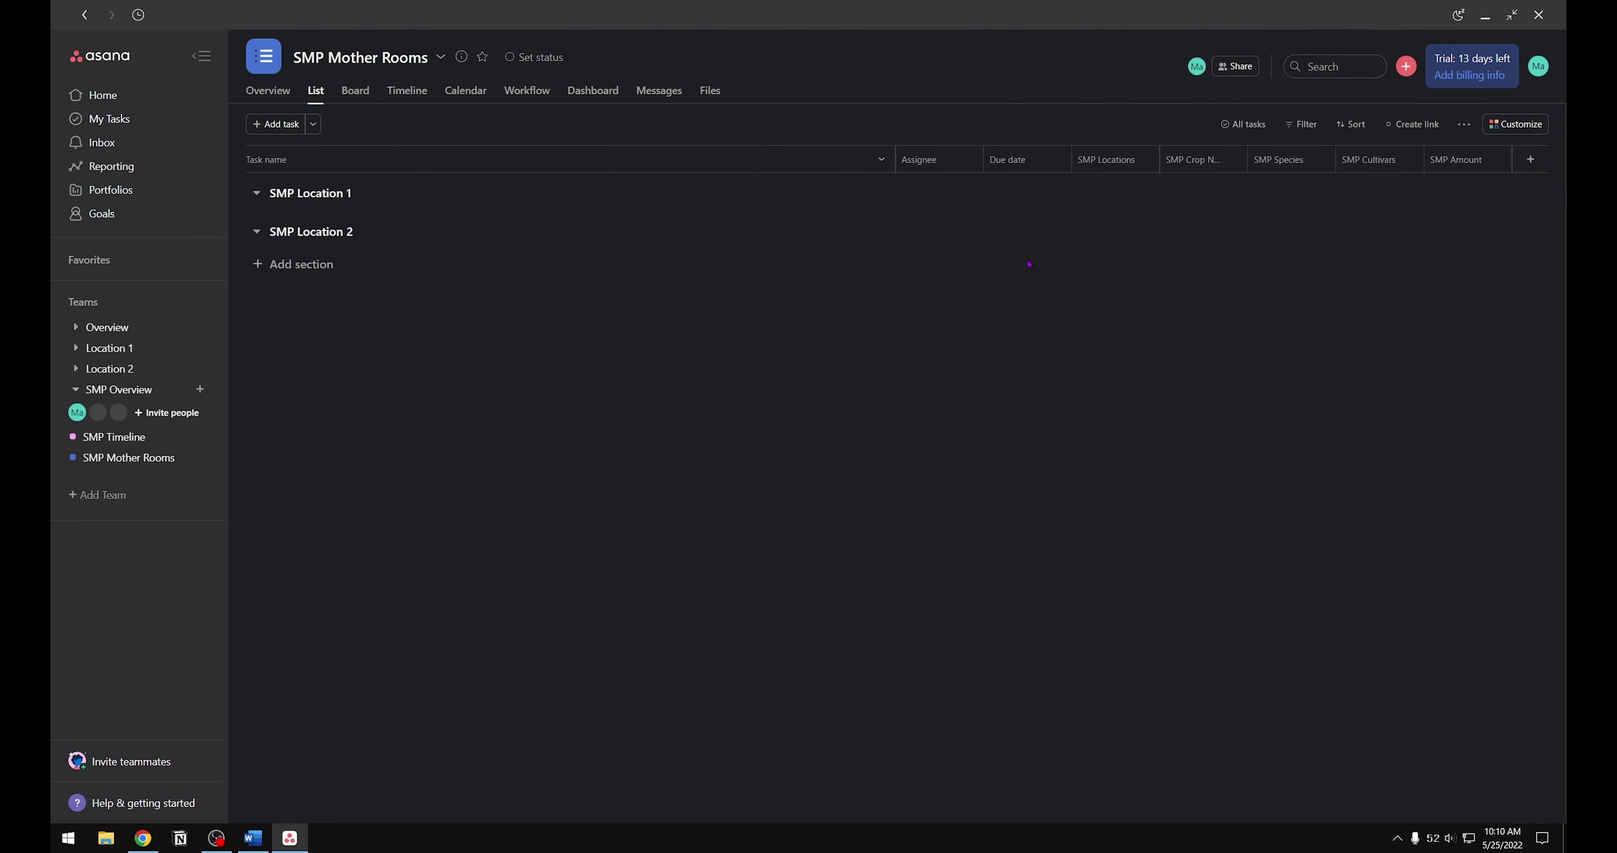
drag(894, 170, 841, 178)
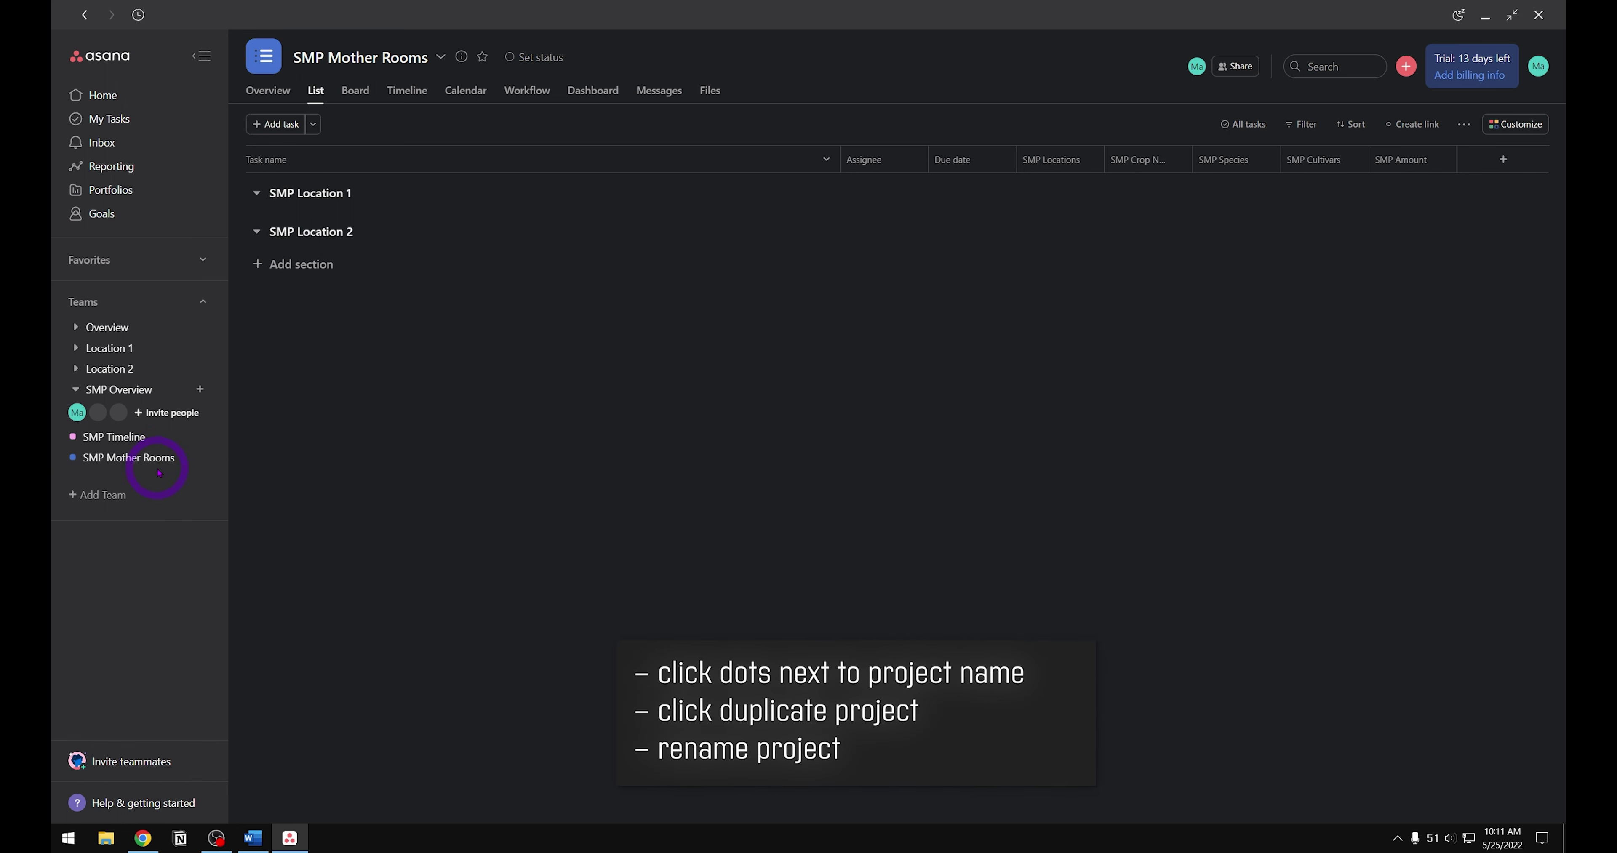
Step: Duplicate the SMP Mother Rooms project as SMP Clone Rooms, keeping the default included items
mouse_move(202, 472)
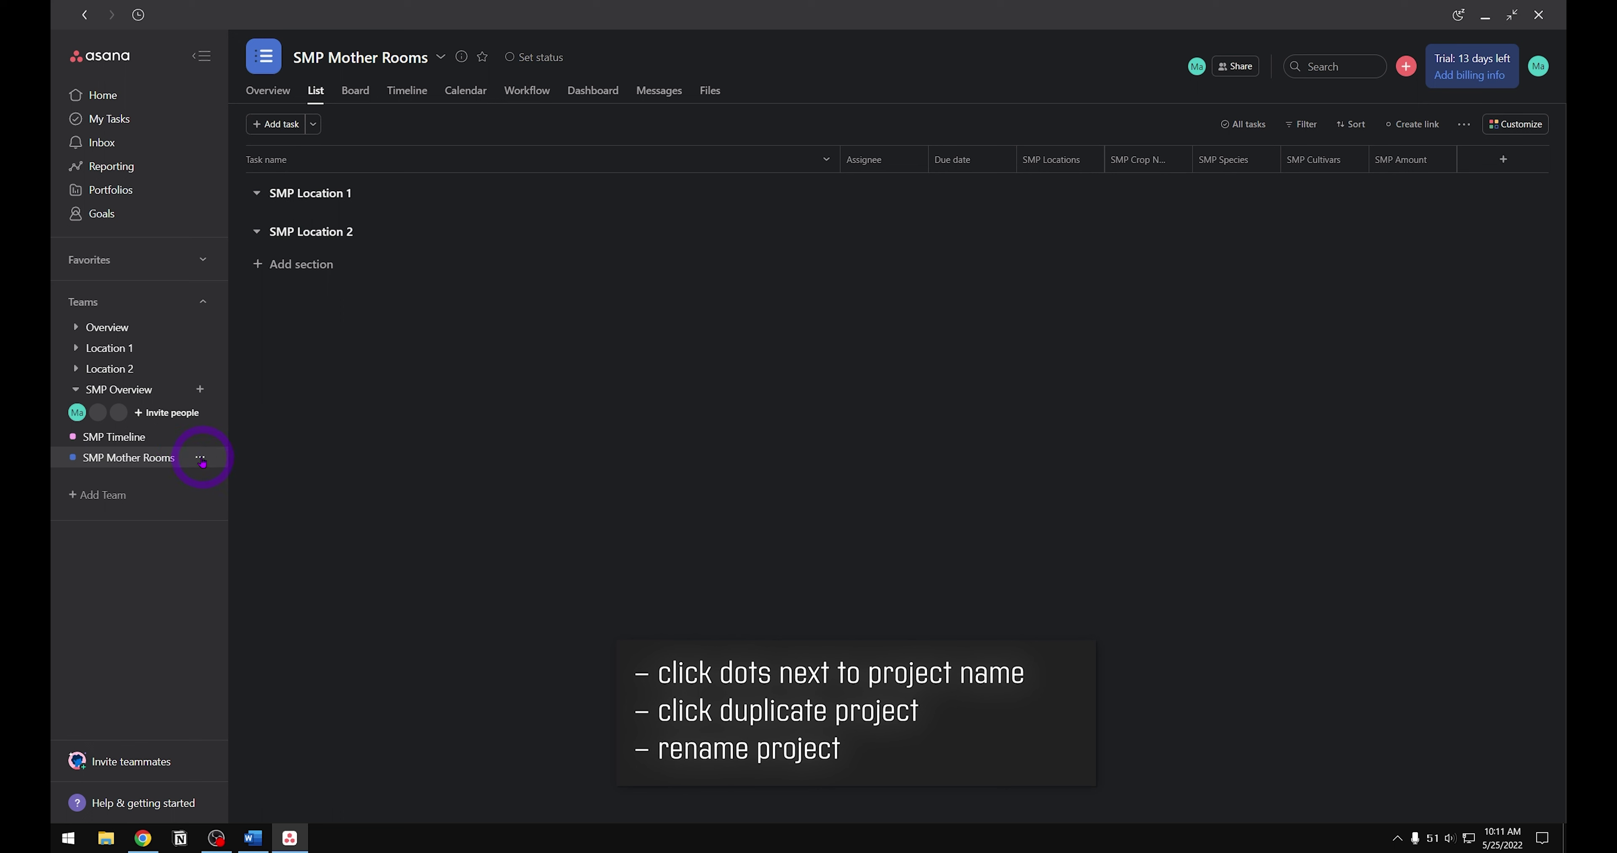
click(201, 459)
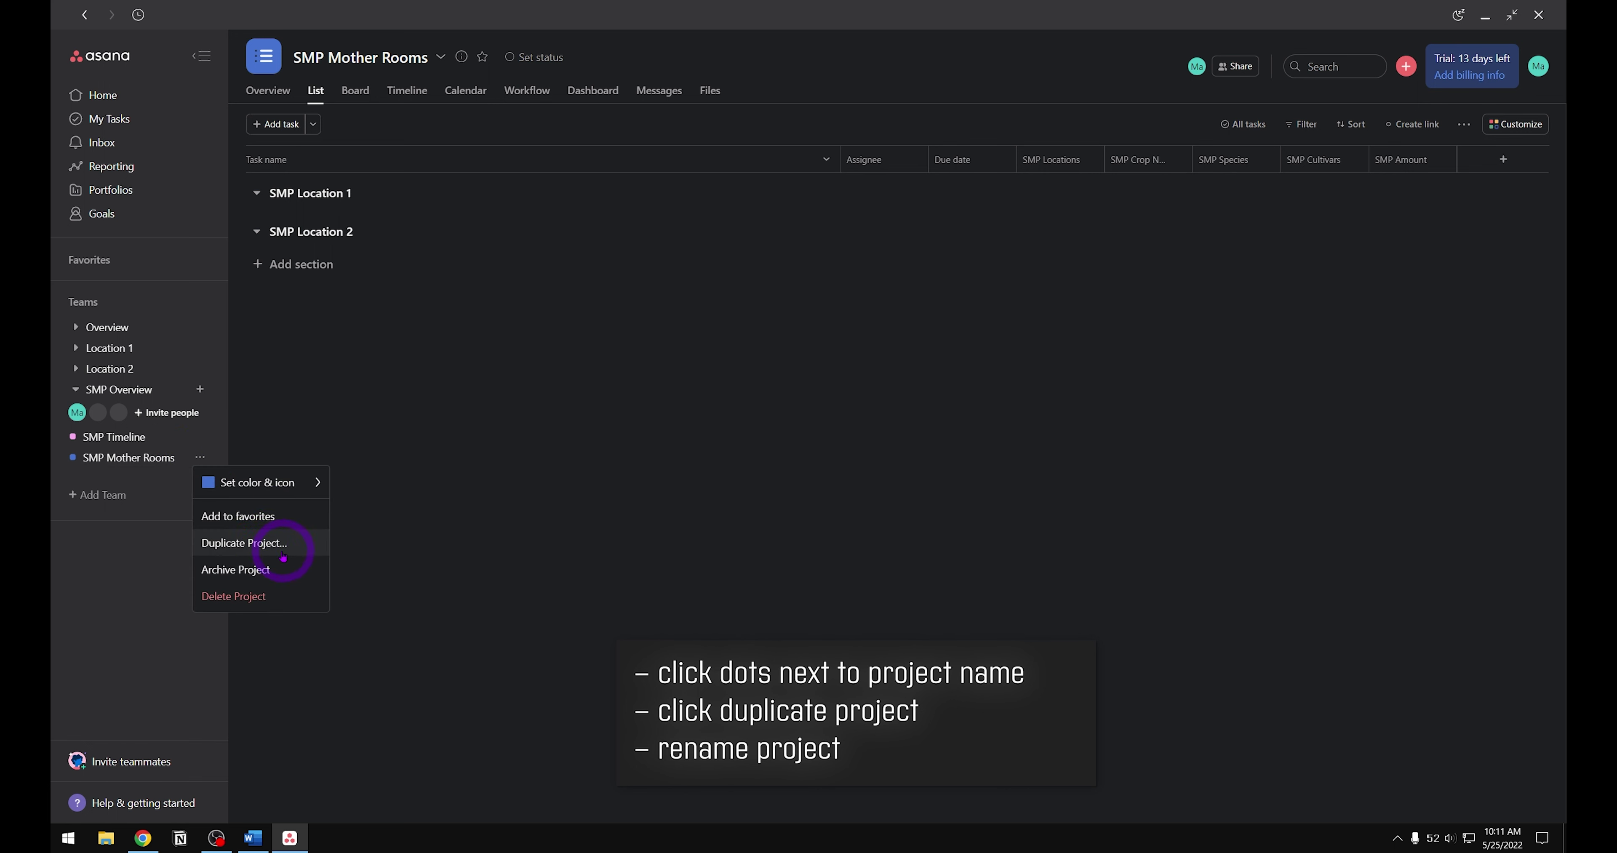
click(313, 552)
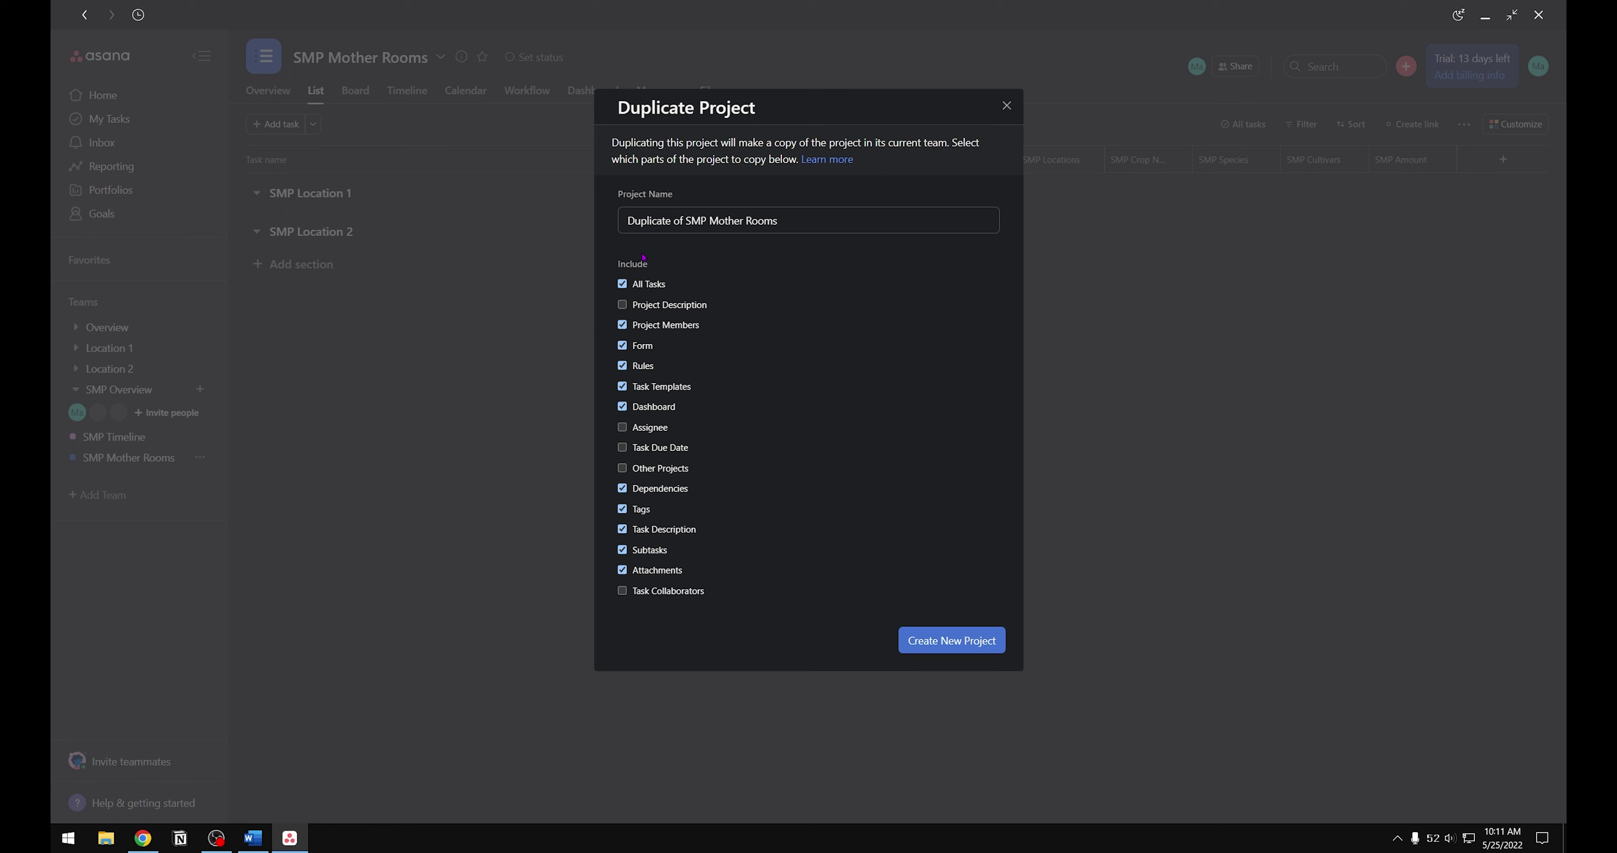
click(684, 225)
click(685, 225)
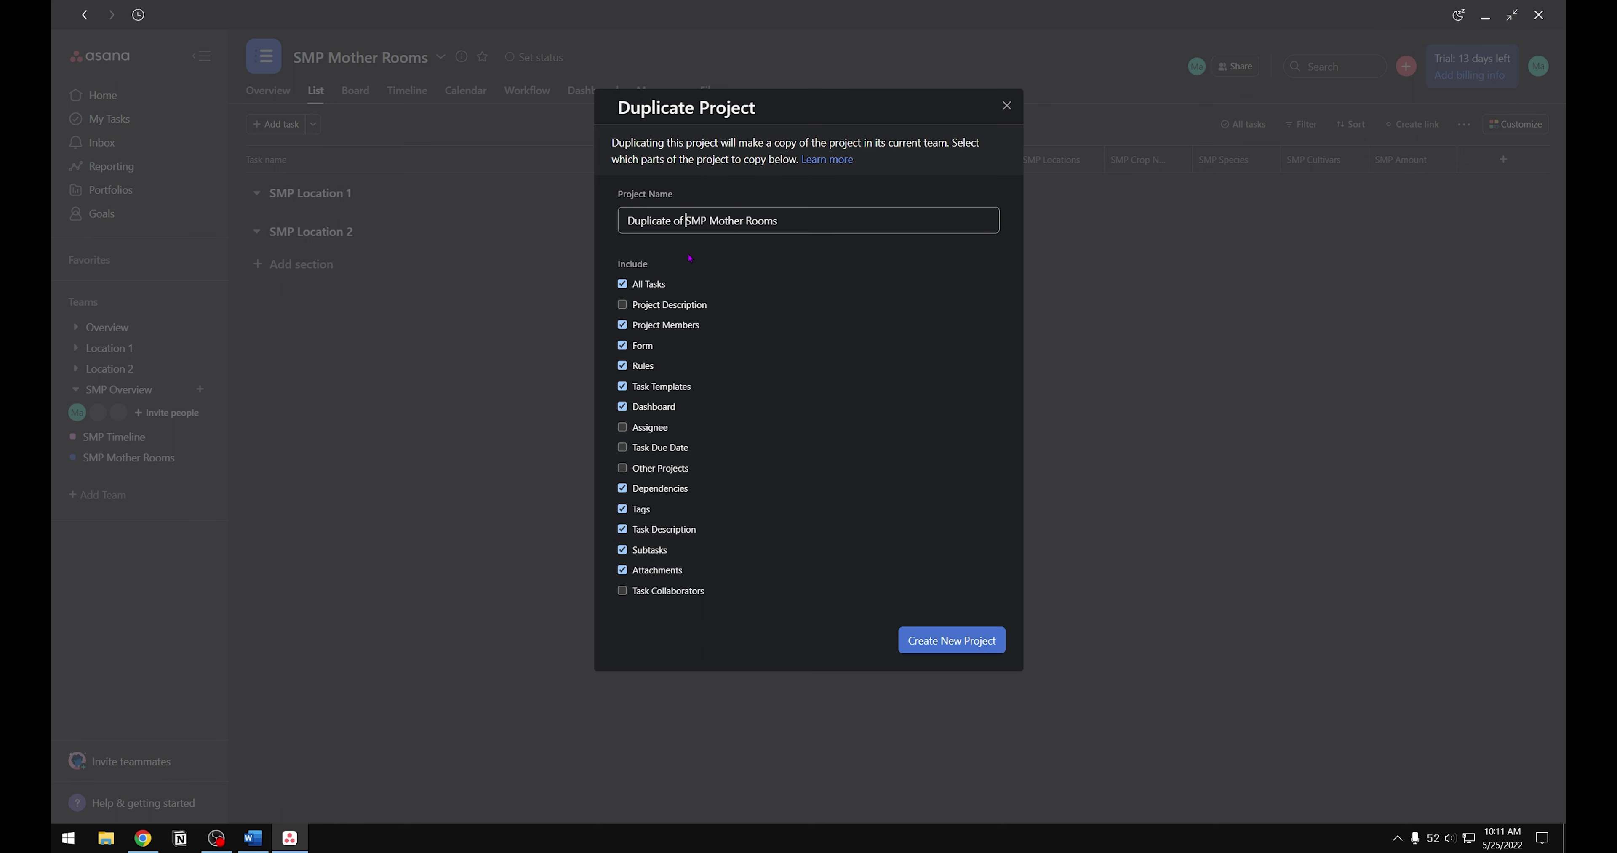
key(BackSpace)
key(BackSpace)
key(BackSpace)
key(BackSpace)
key(BackSpace)
key(BackSpace)
key(BackSpace)
key(BackSpace)
key(BackSpace)
key(BackSpace)
key(BackSpace)
key(BackSpace)
key(BackSpace)
key(BackSpace)
key(BackSpace)
key(BackSpace)
key(BackSpace)
key(BackSpace)
key(BackSpace)
text(Clone)
click(951, 640)
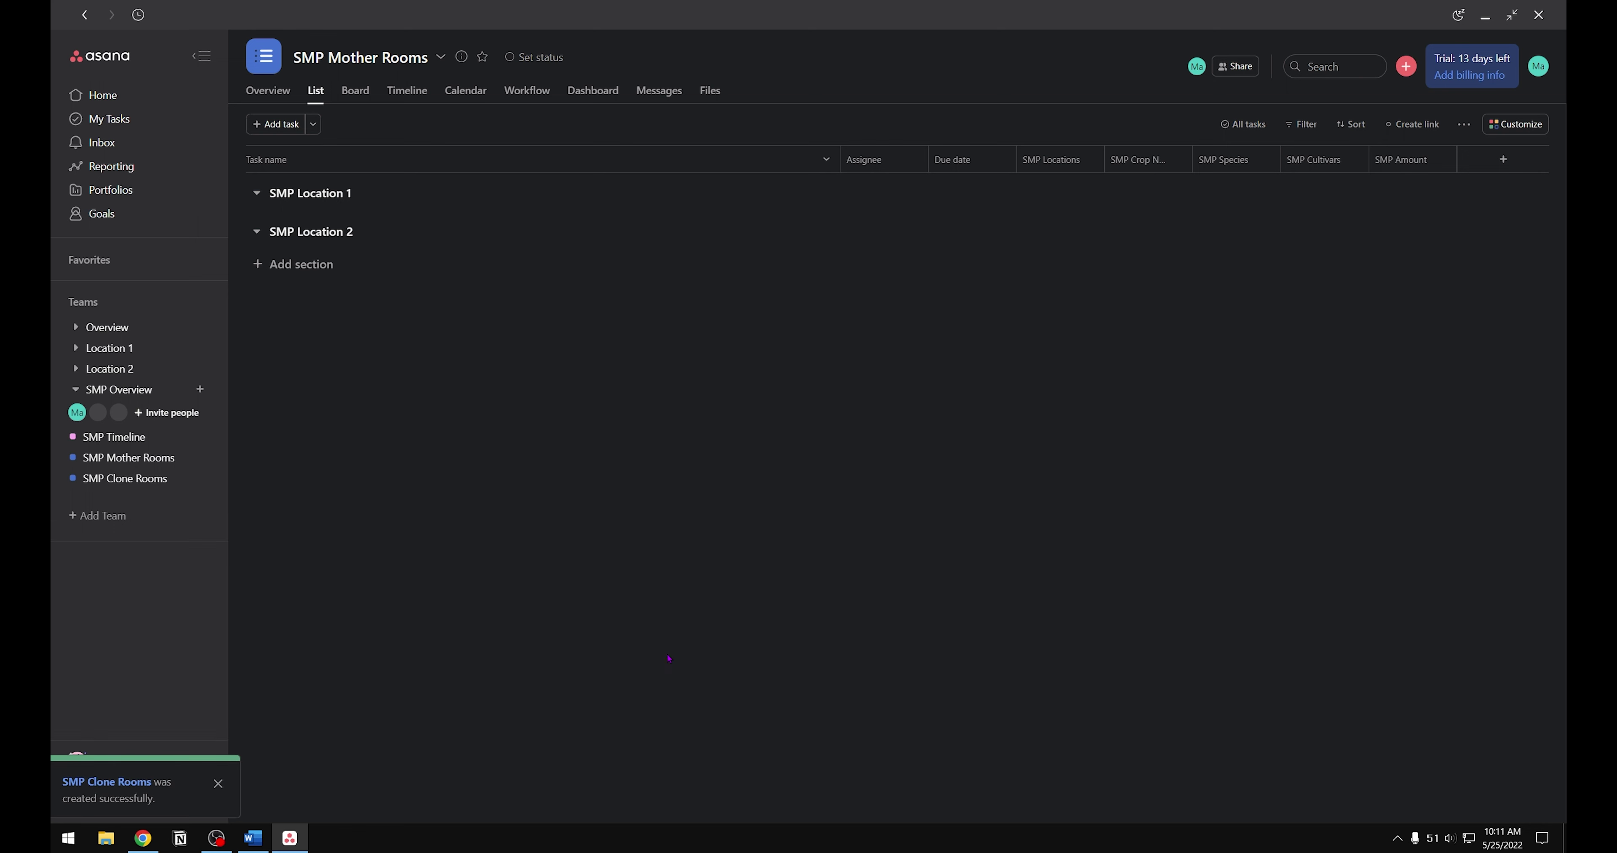
Step: Duplicate the SMP Clone Rooms project as SMP Veg Rooms with the default included items
click(200, 478)
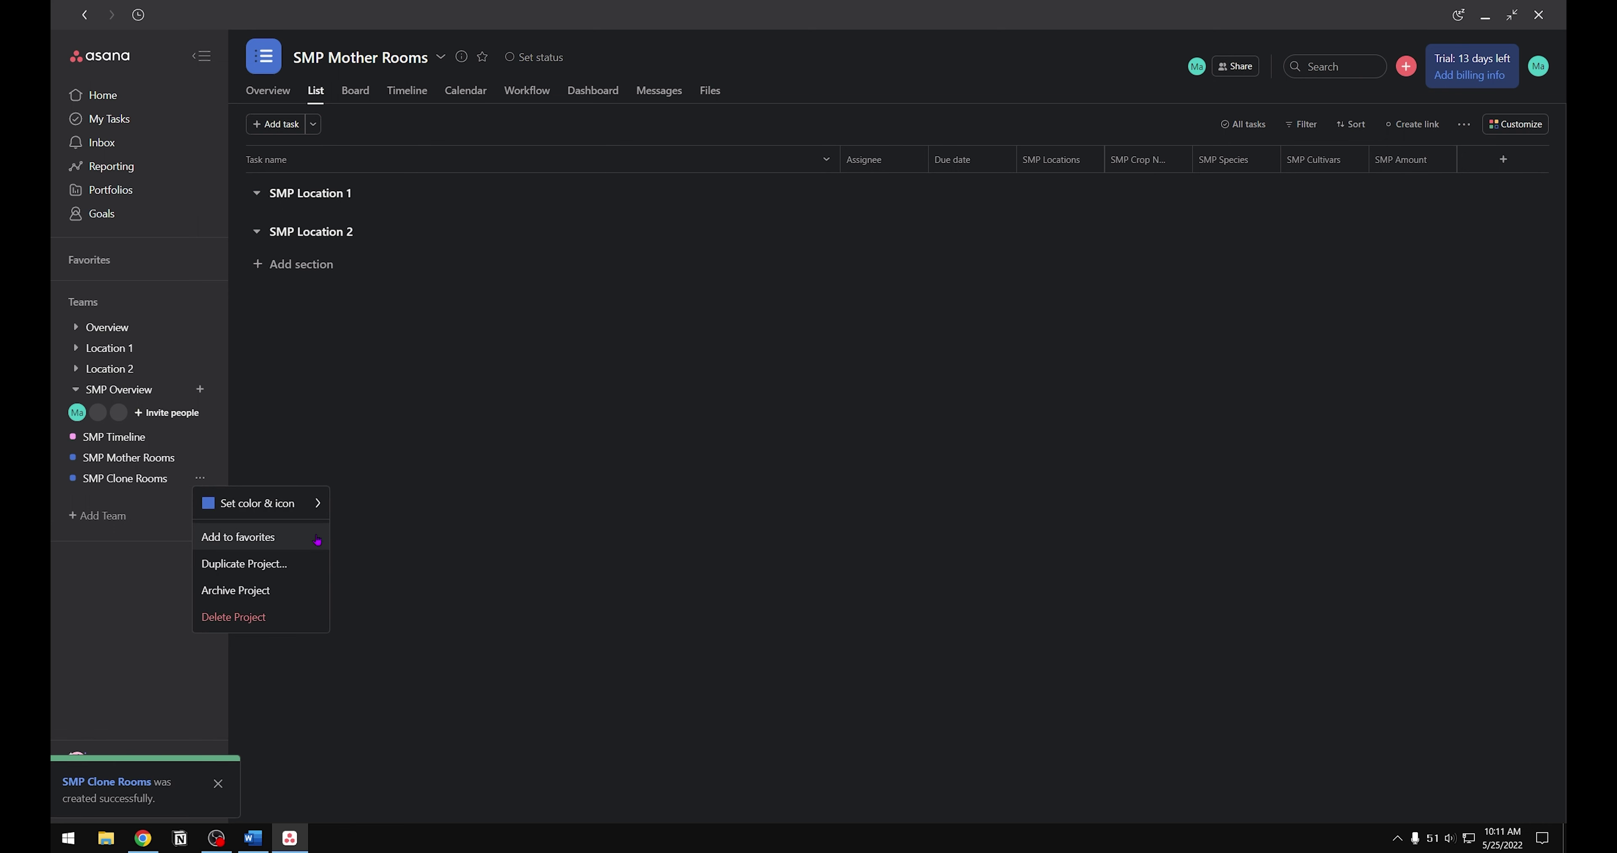
click(318, 564)
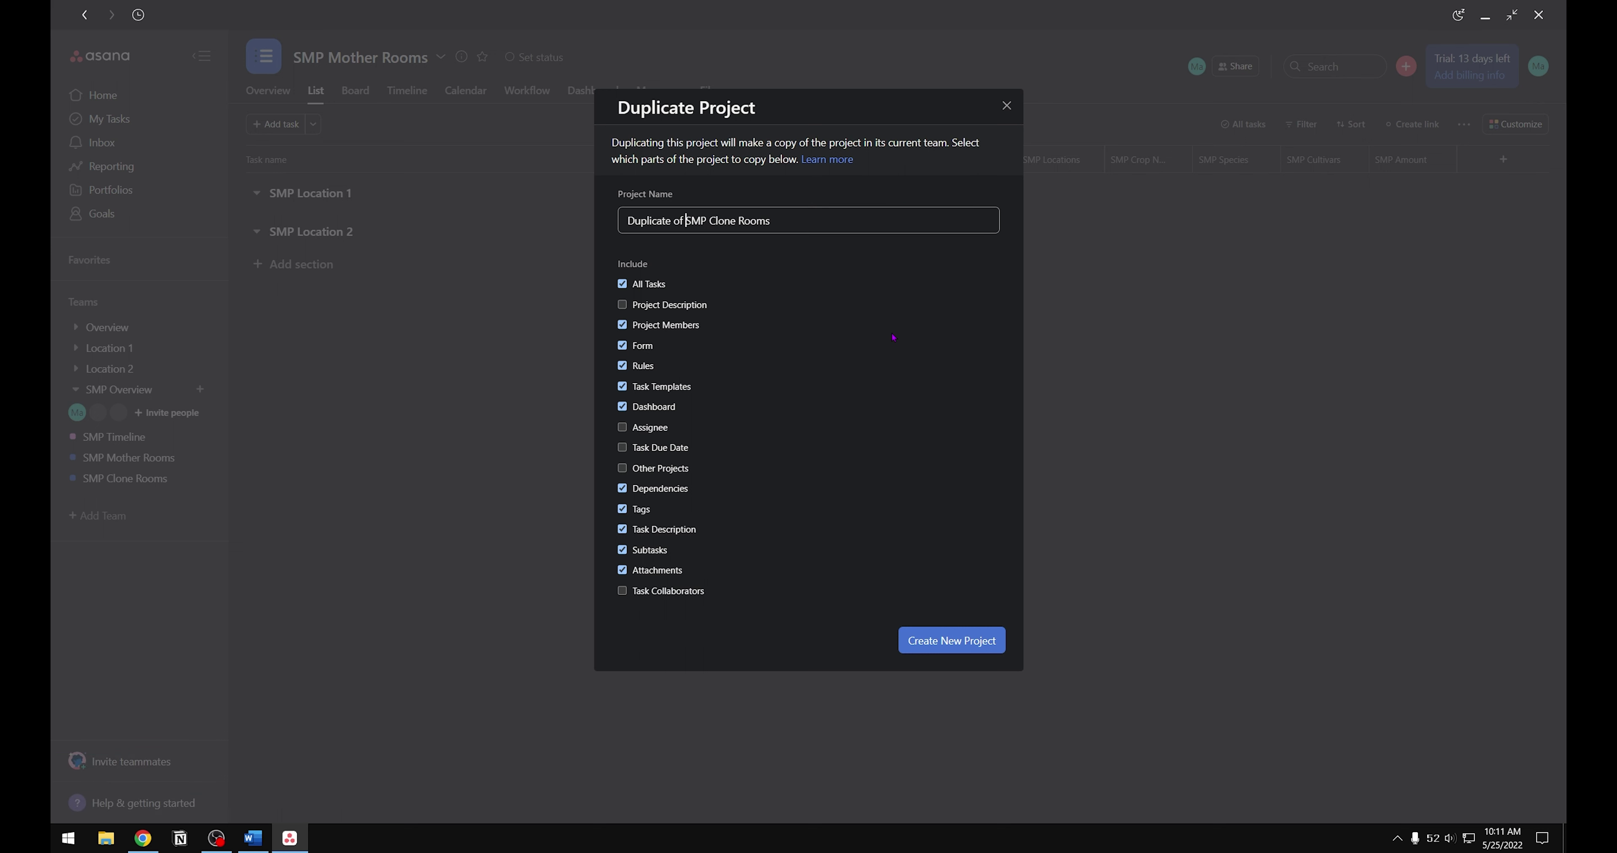
key(BackSpace)
key(BackSpace)
key(BackSpace)
key(BackSpace)
key(BackSpace)
key(BackSpace)
key(BackSpace)
key(BackSpace)
key(BackSpace)
key(BackSpace)
key(BackSpace)
key(BackSpace)
key(BackSpace)
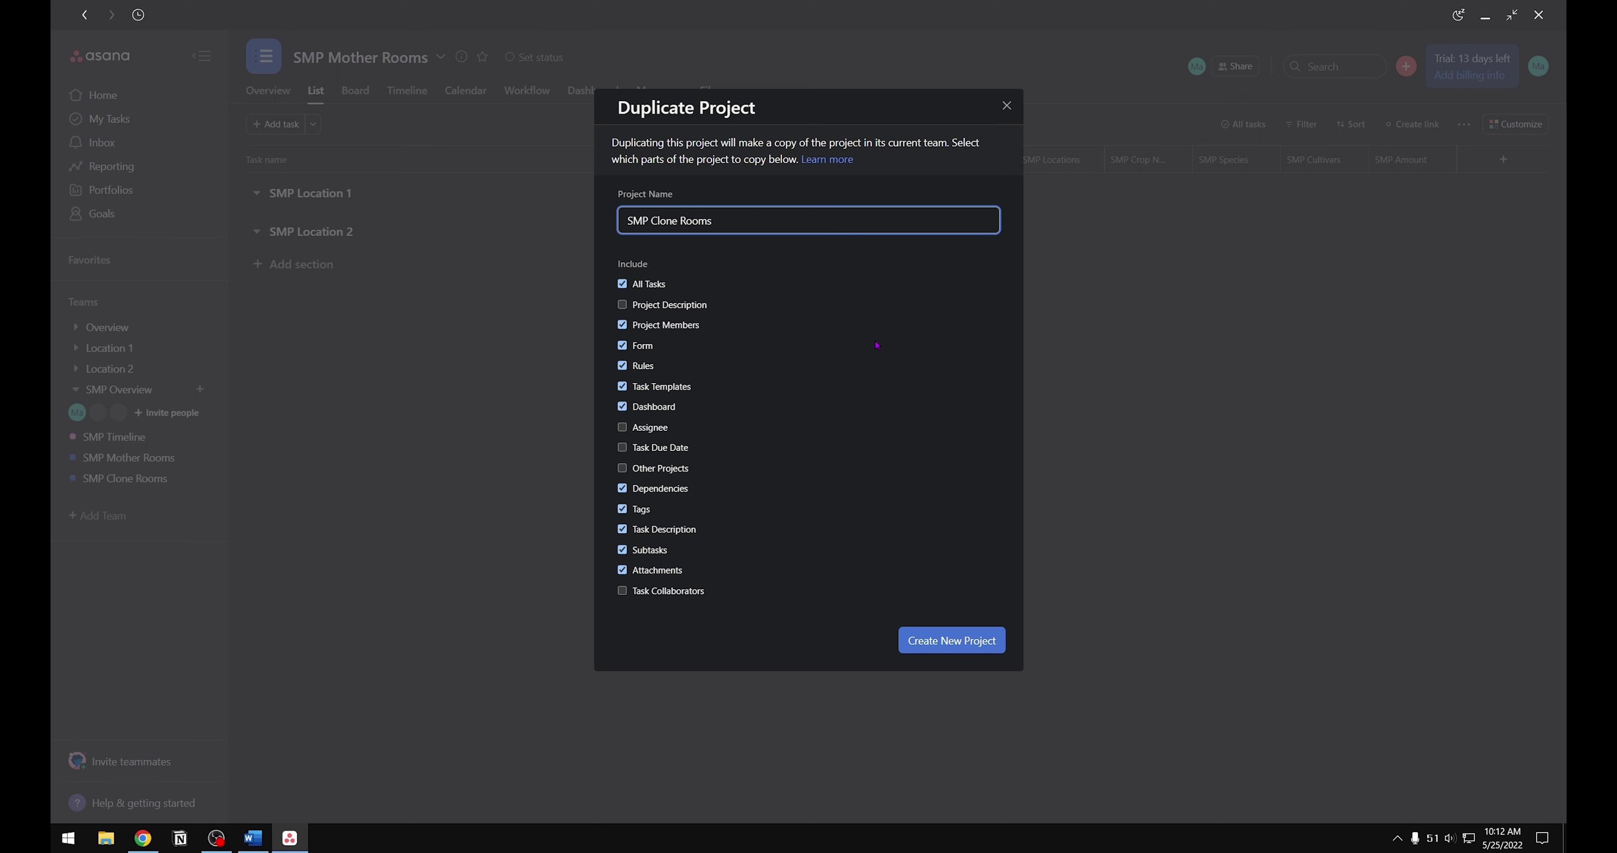
key(BackSpace)
key(BackSpace)
key(BackSpace)
key(BackSpace)
key(BackSpace)
text(Veg)
click(943, 643)
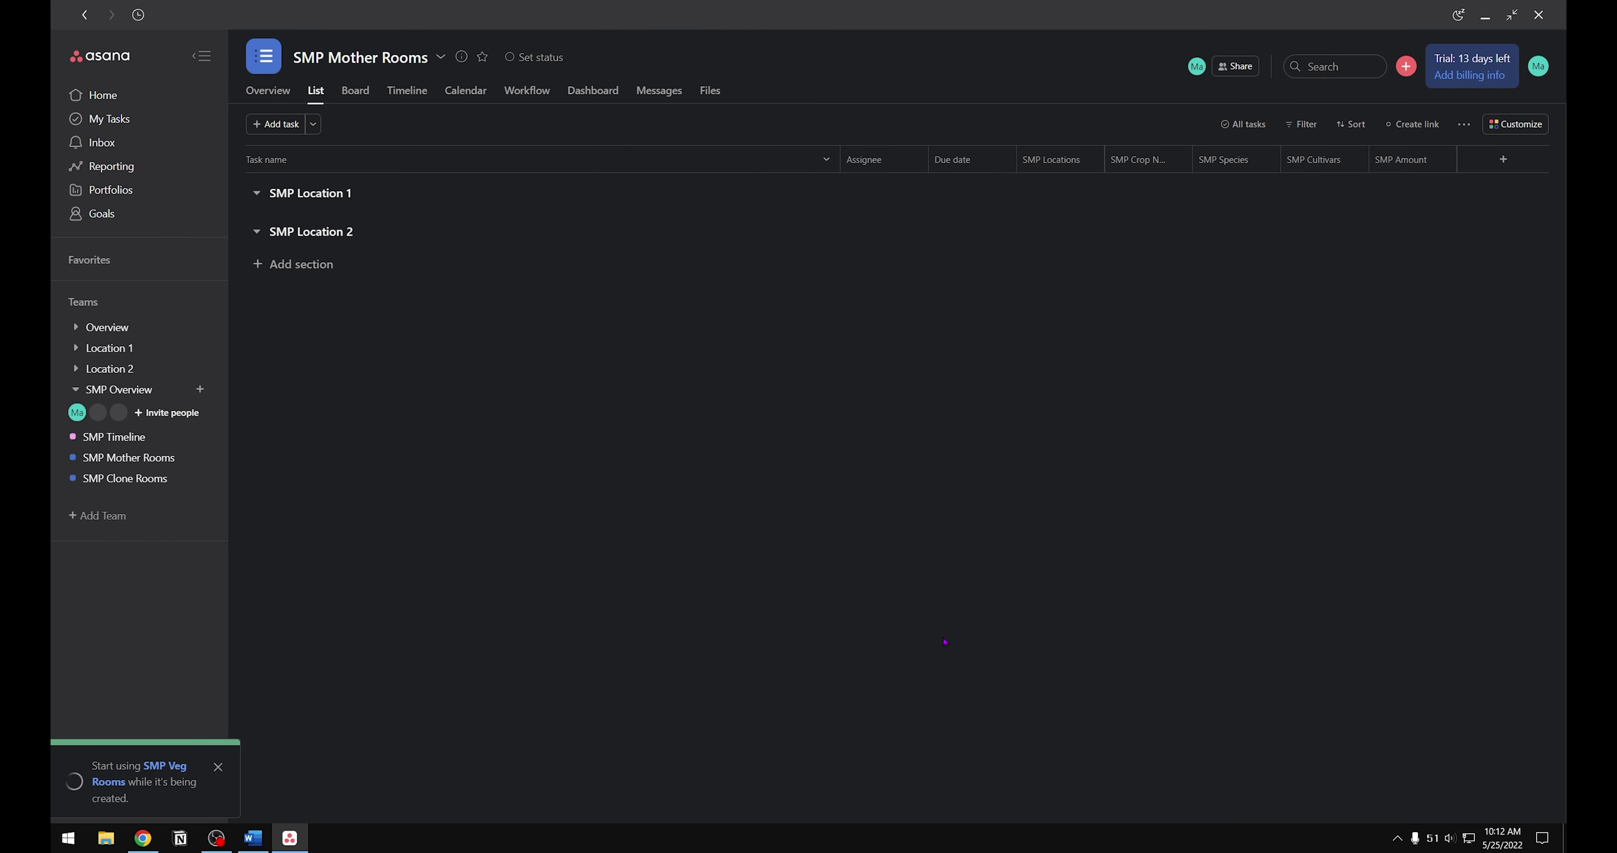
Step: Duplicate the SMP Veg Rooms project as SMP Flower Rooms with the default included items
click(202, 500)
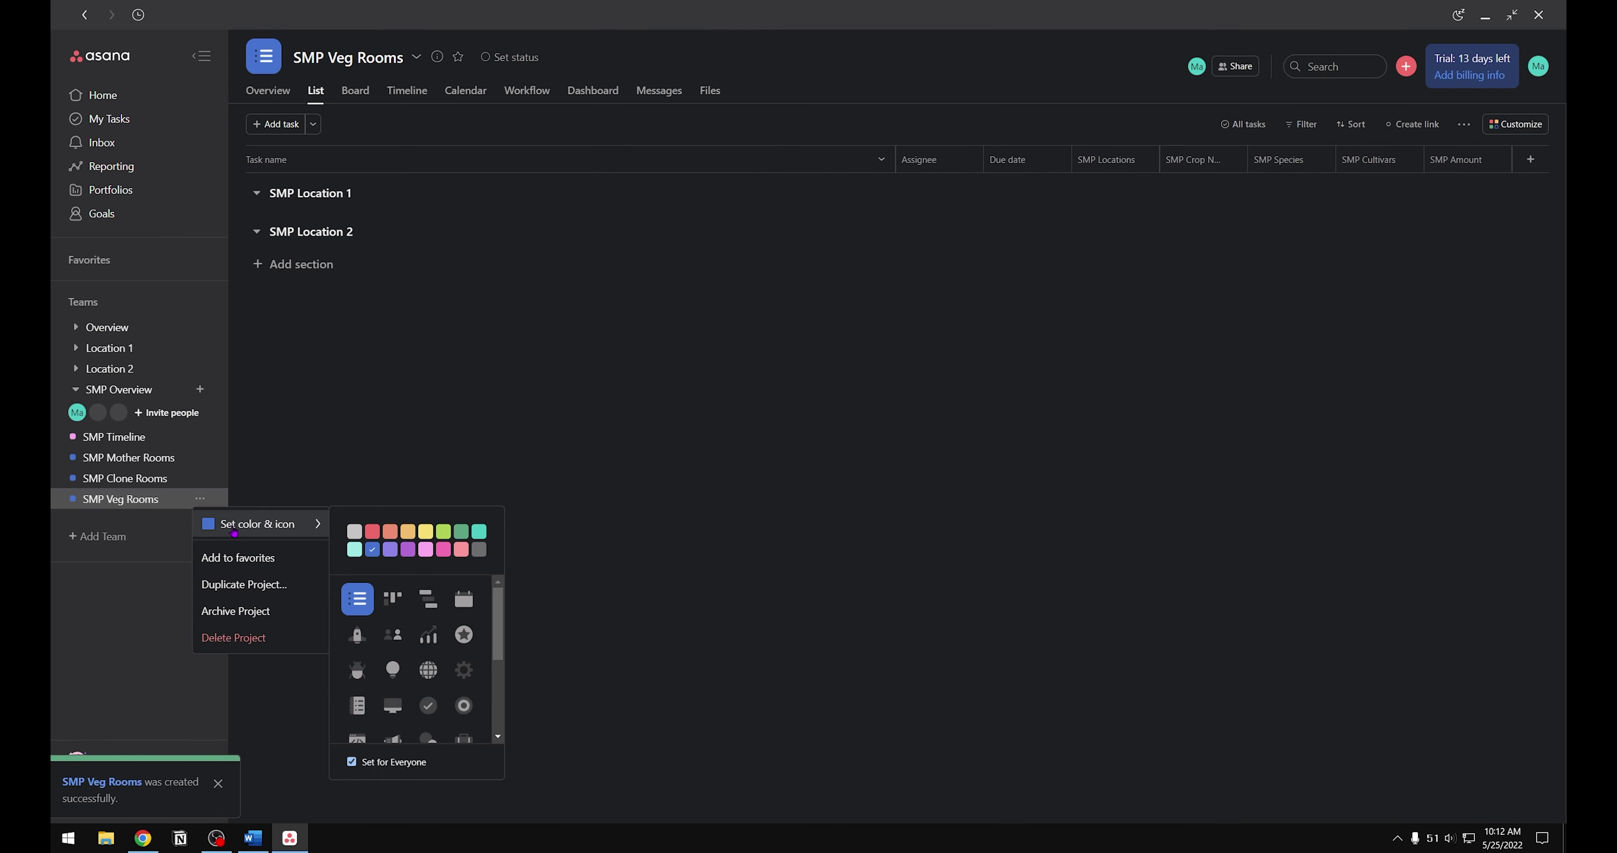
click(246, 585)
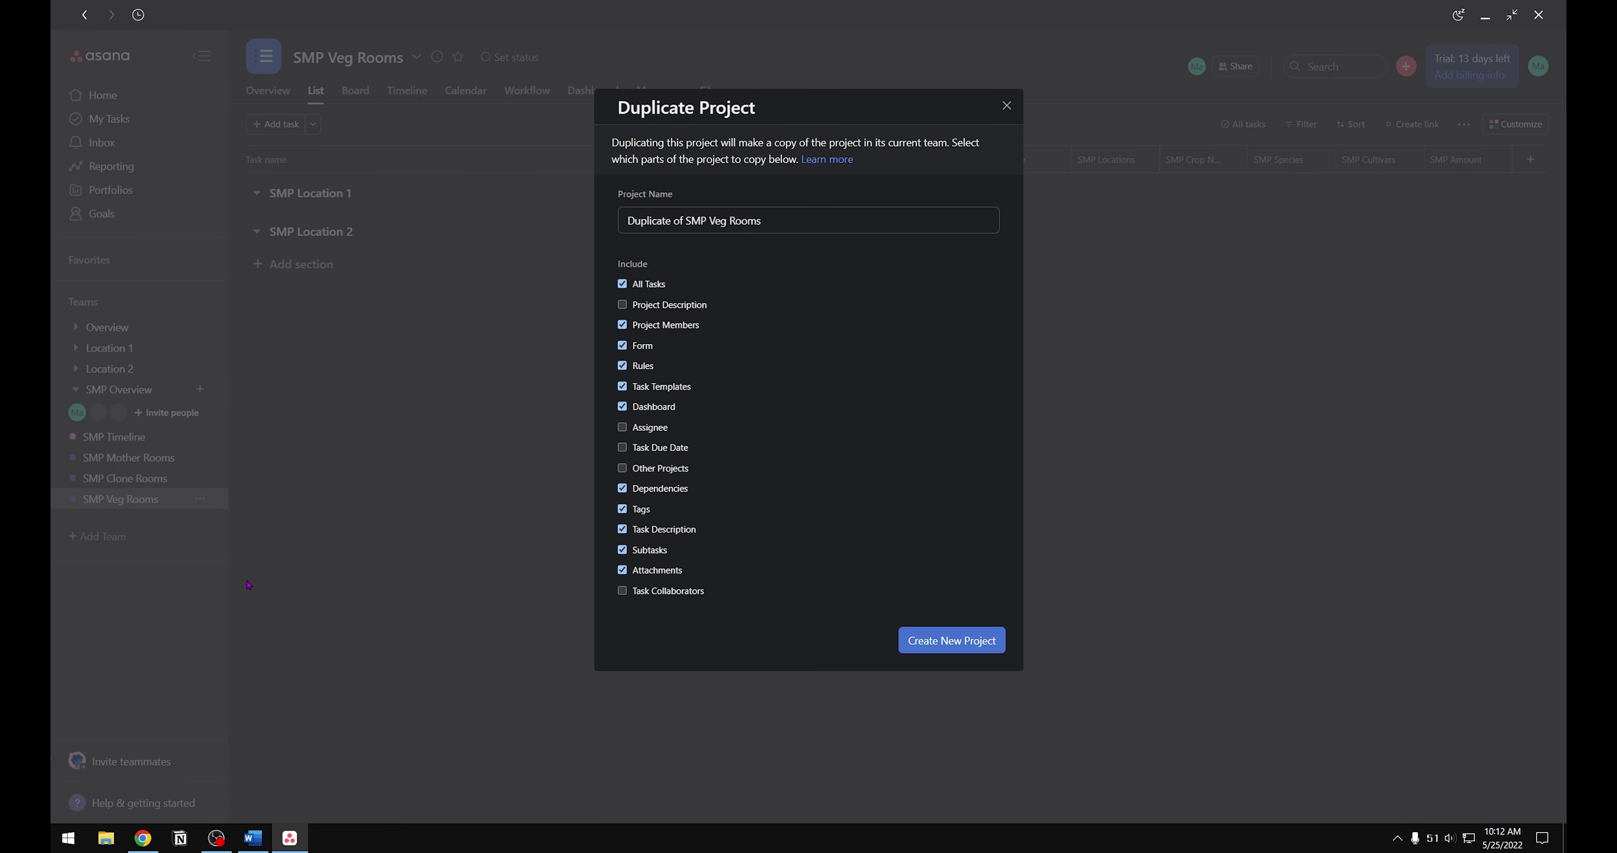
click(685, 220)
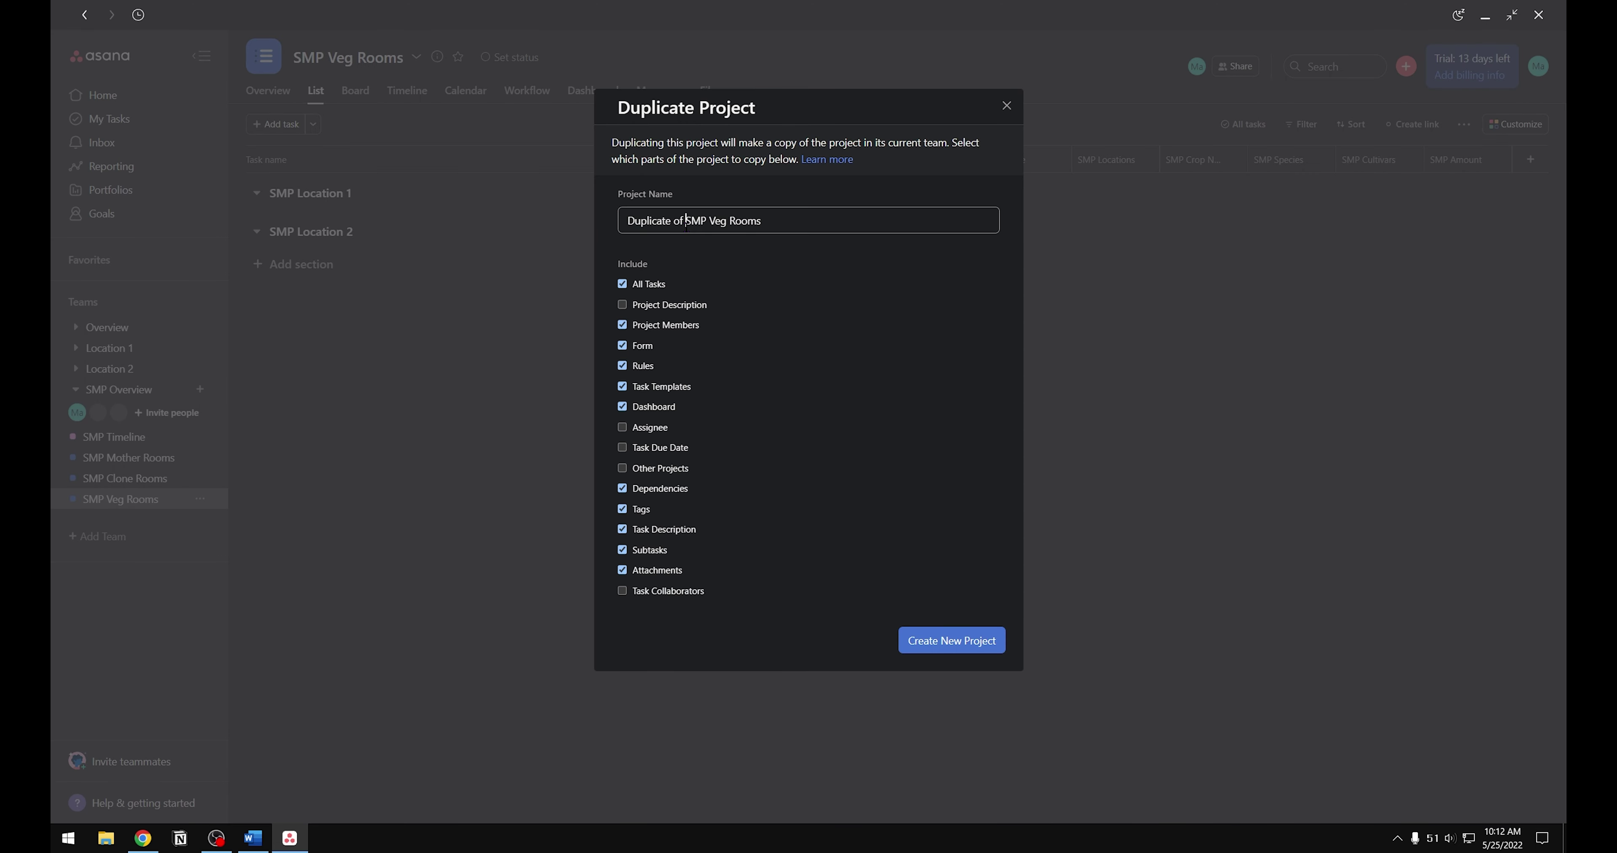
key(BackSpace)
key(BackSpace)
key(BackSpace)
key(BackSpace)
key(BackSpace)
key(BackSpace)
key(BackSpace)
key(BackSpace)
key(BackSpace)
key(BackSpace)
key(BackSpace)
key(BackSpace)
key(BackSpace)
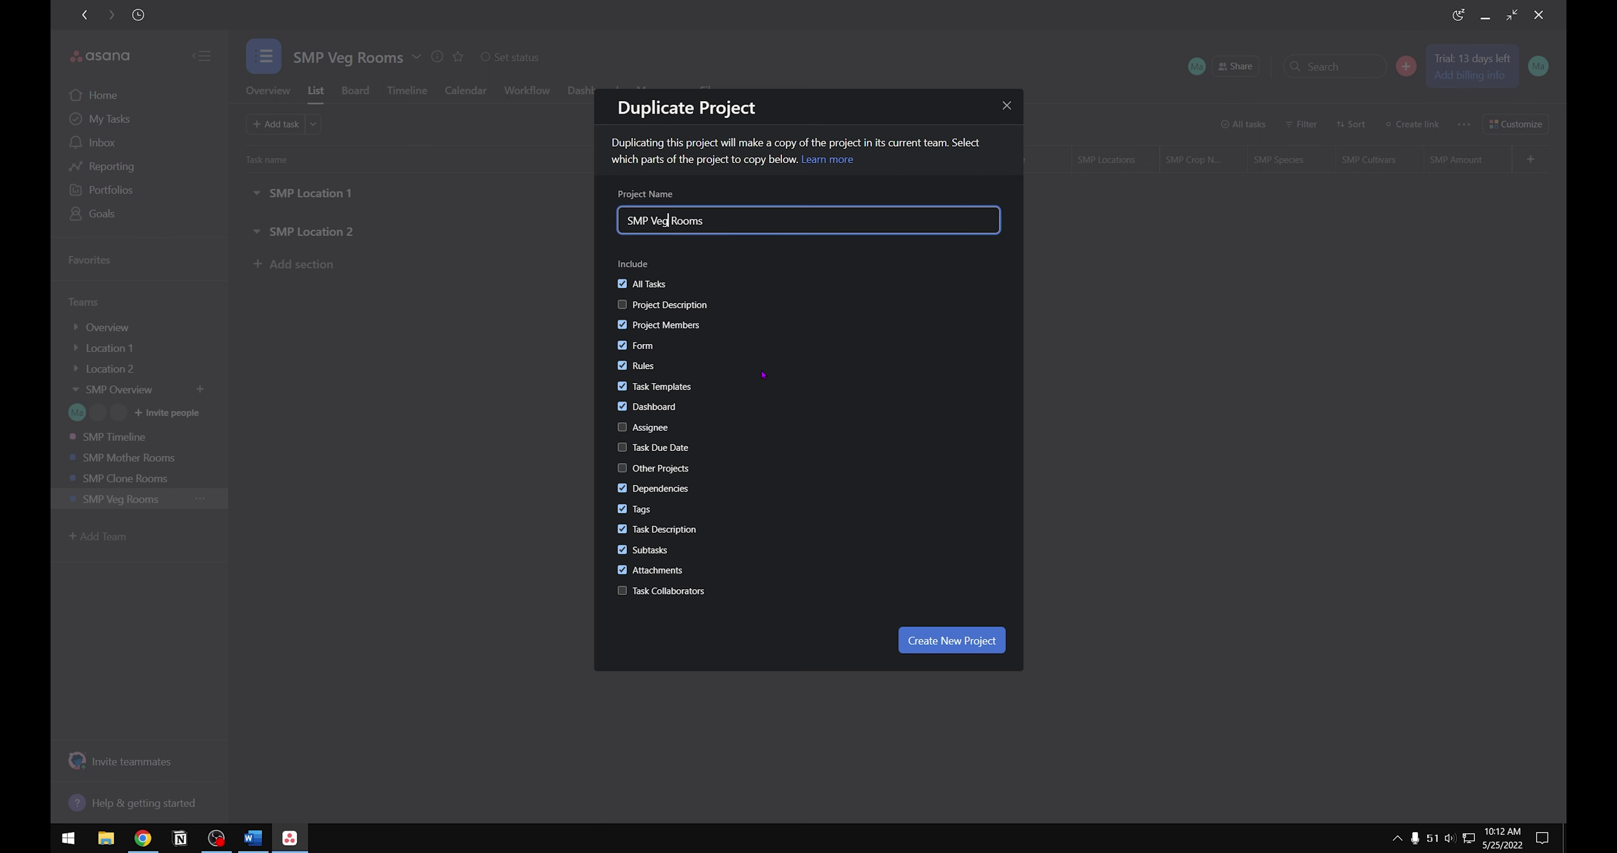
key(BackSpace)
key(BackSpace)
key(BackSpace)
text(Flower)
click(983, 634)
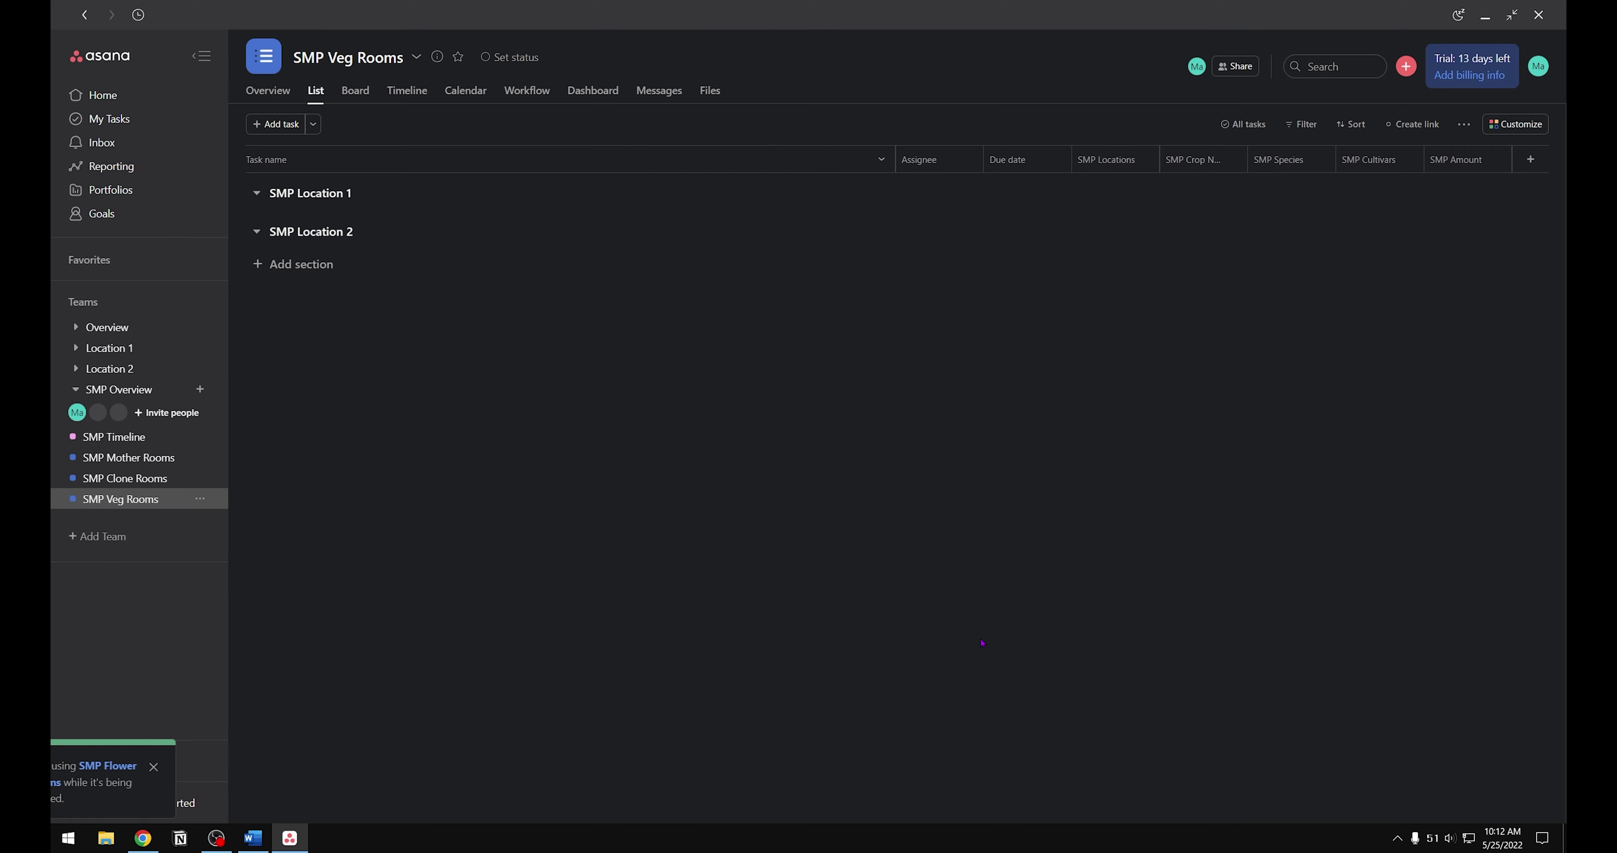
Step: Duplicate the SMP Flower Rooms project as SMP Dry Rooms with the default included items
click(200, 521)
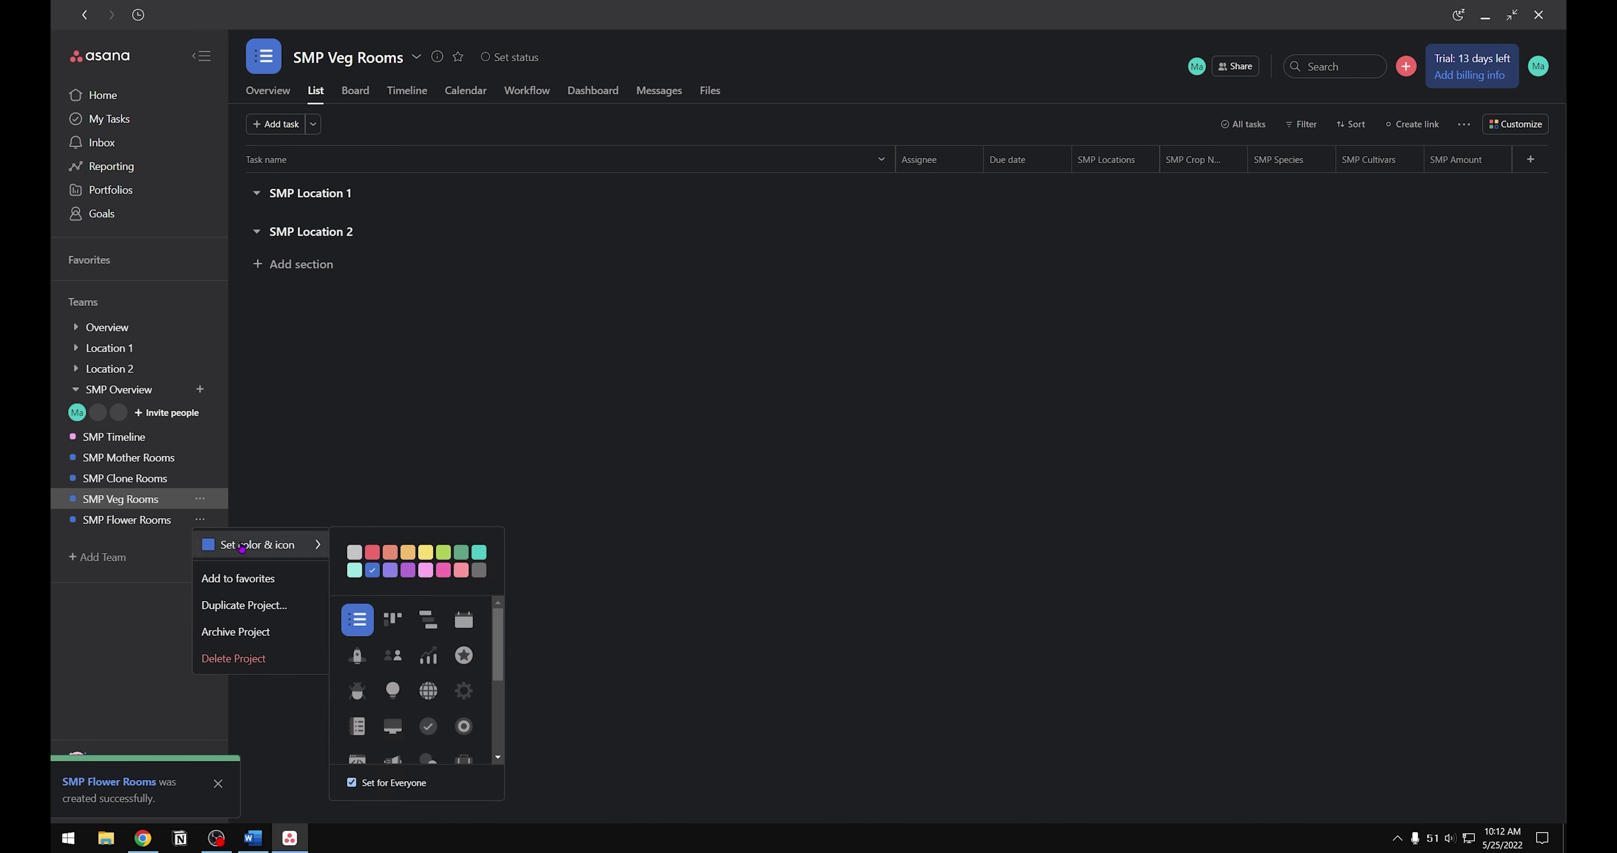
click(296, 606)
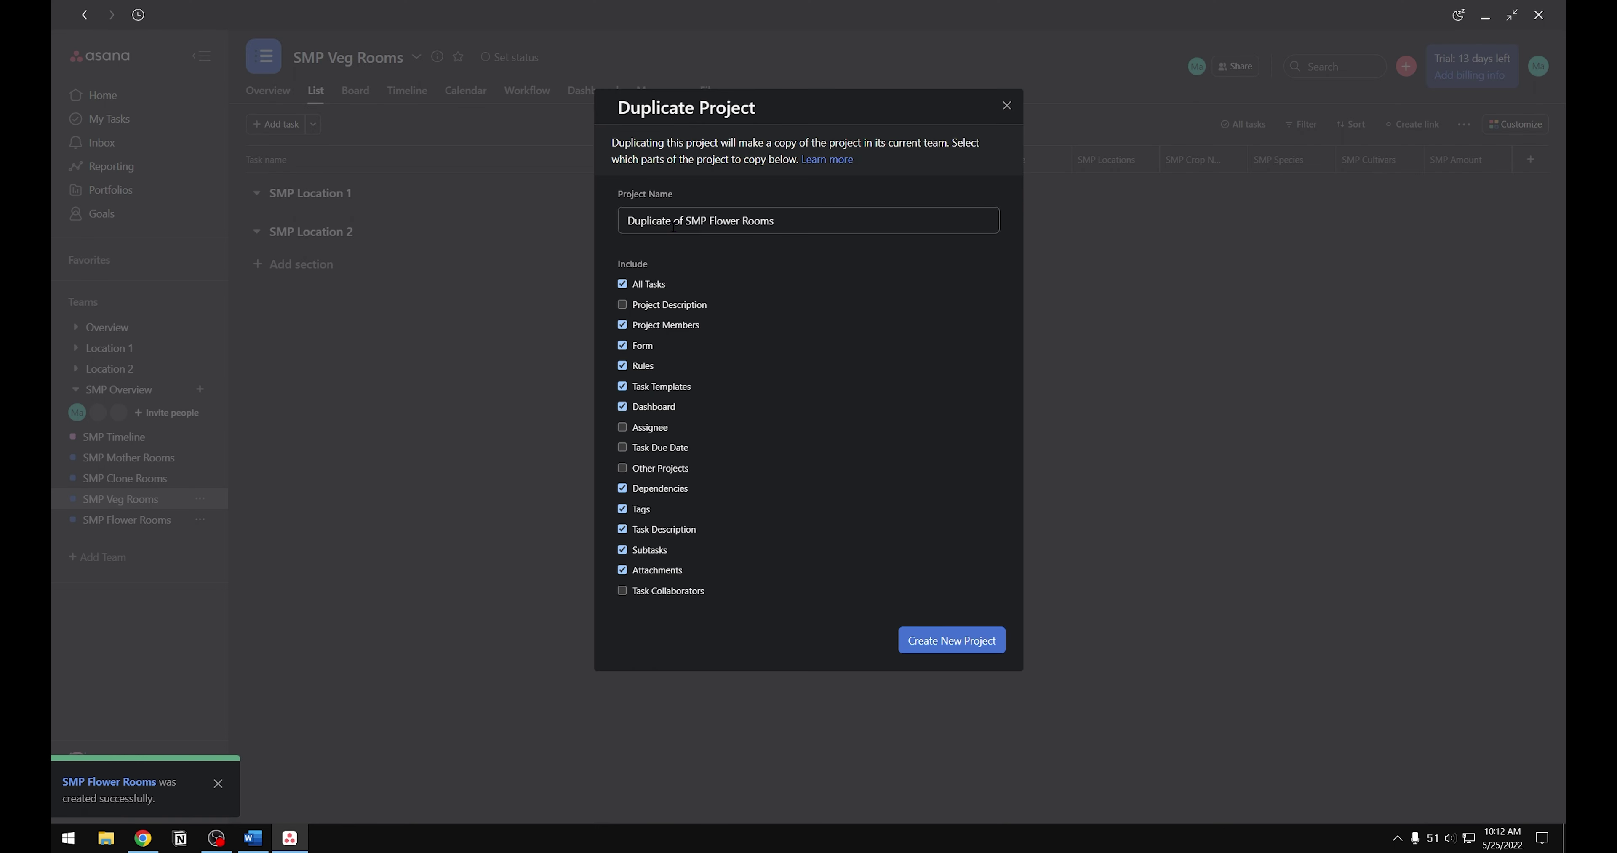
click(687, 221)
key(BackSpace)
key(BackSpace)
key(BackSpace)
key(BackSpace)
key(BackSpace)
key(BackSpace)
key(BackSpace)
key(BackSpace)
key(BackSpace)
key(BackSpace)
key(BackSpace)
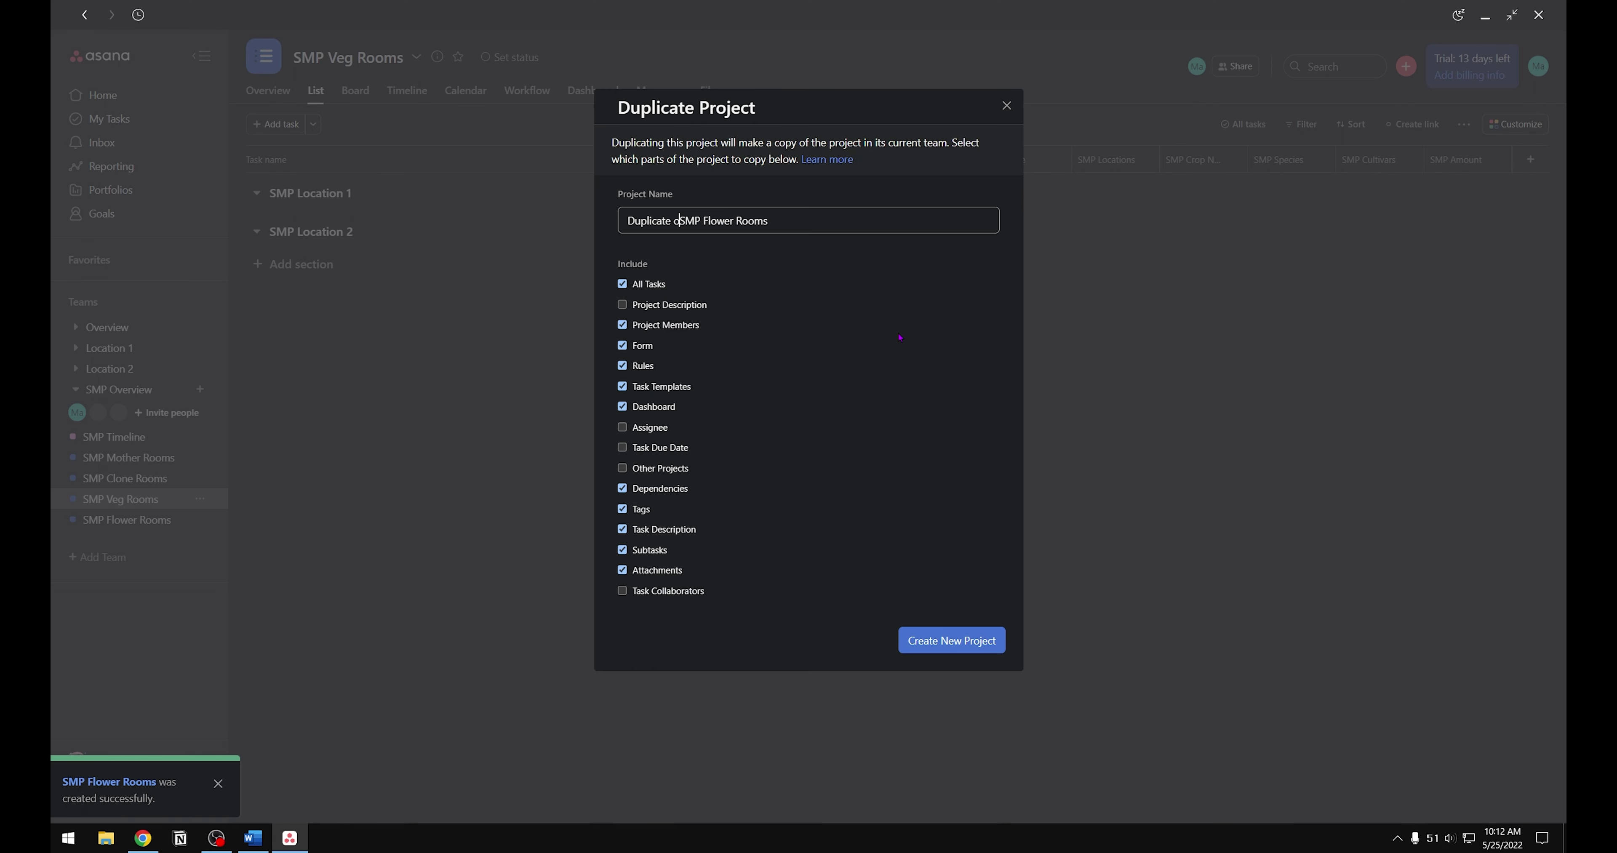
key(BackSpace)
key(BackSpace)
key(Right)
key(Right)
key(Right)
key(Right)
key(Right)
key(Right)
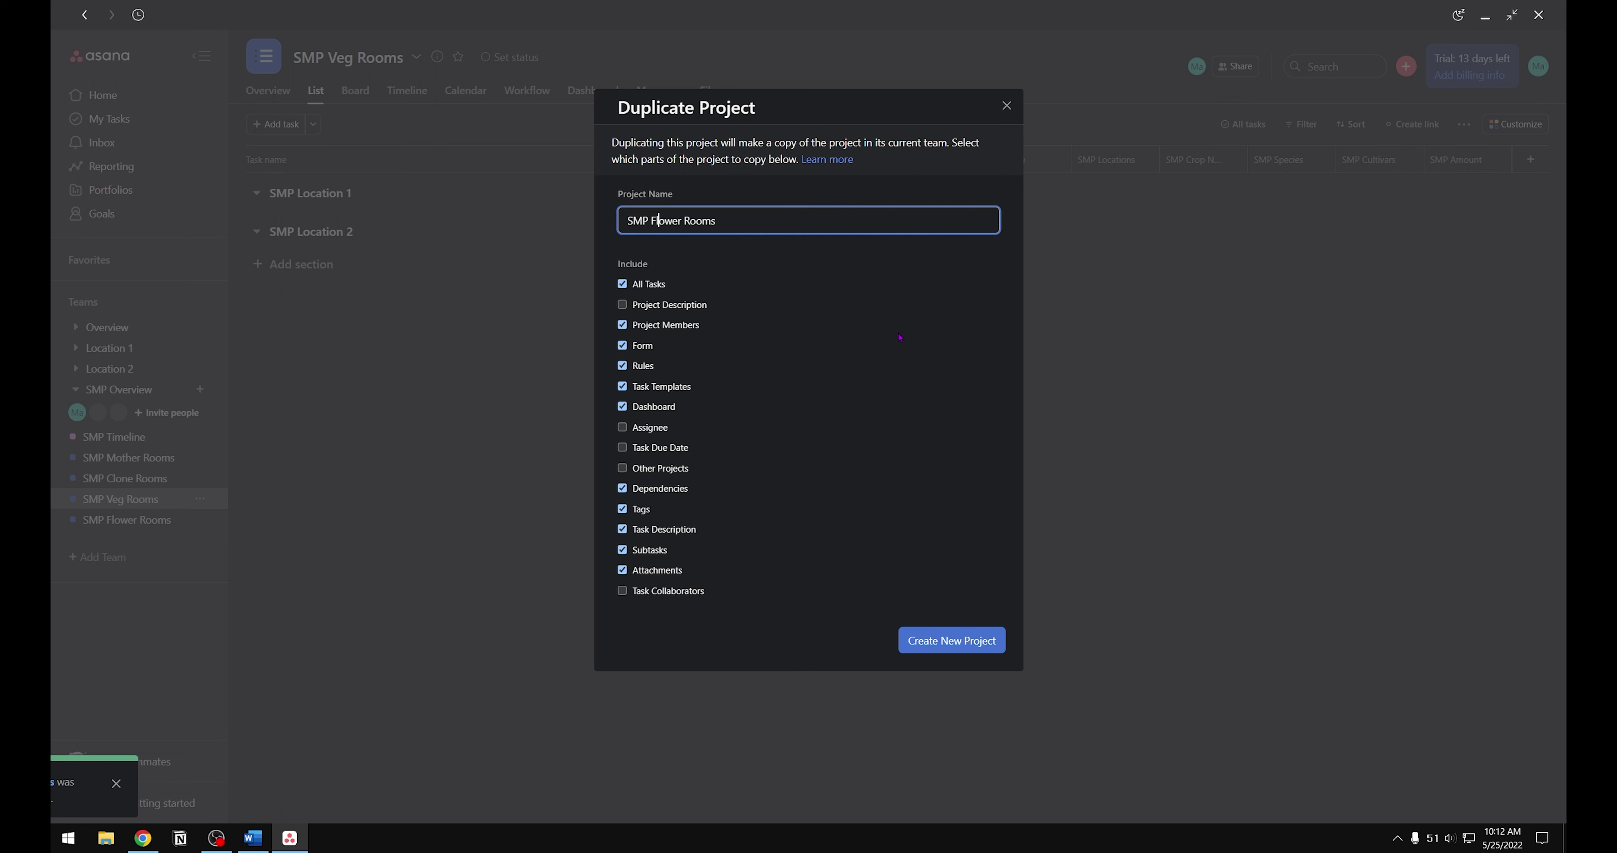
key(BackSpace)
key(BackSpace)
key(BackSpace)
key(BackSpace)
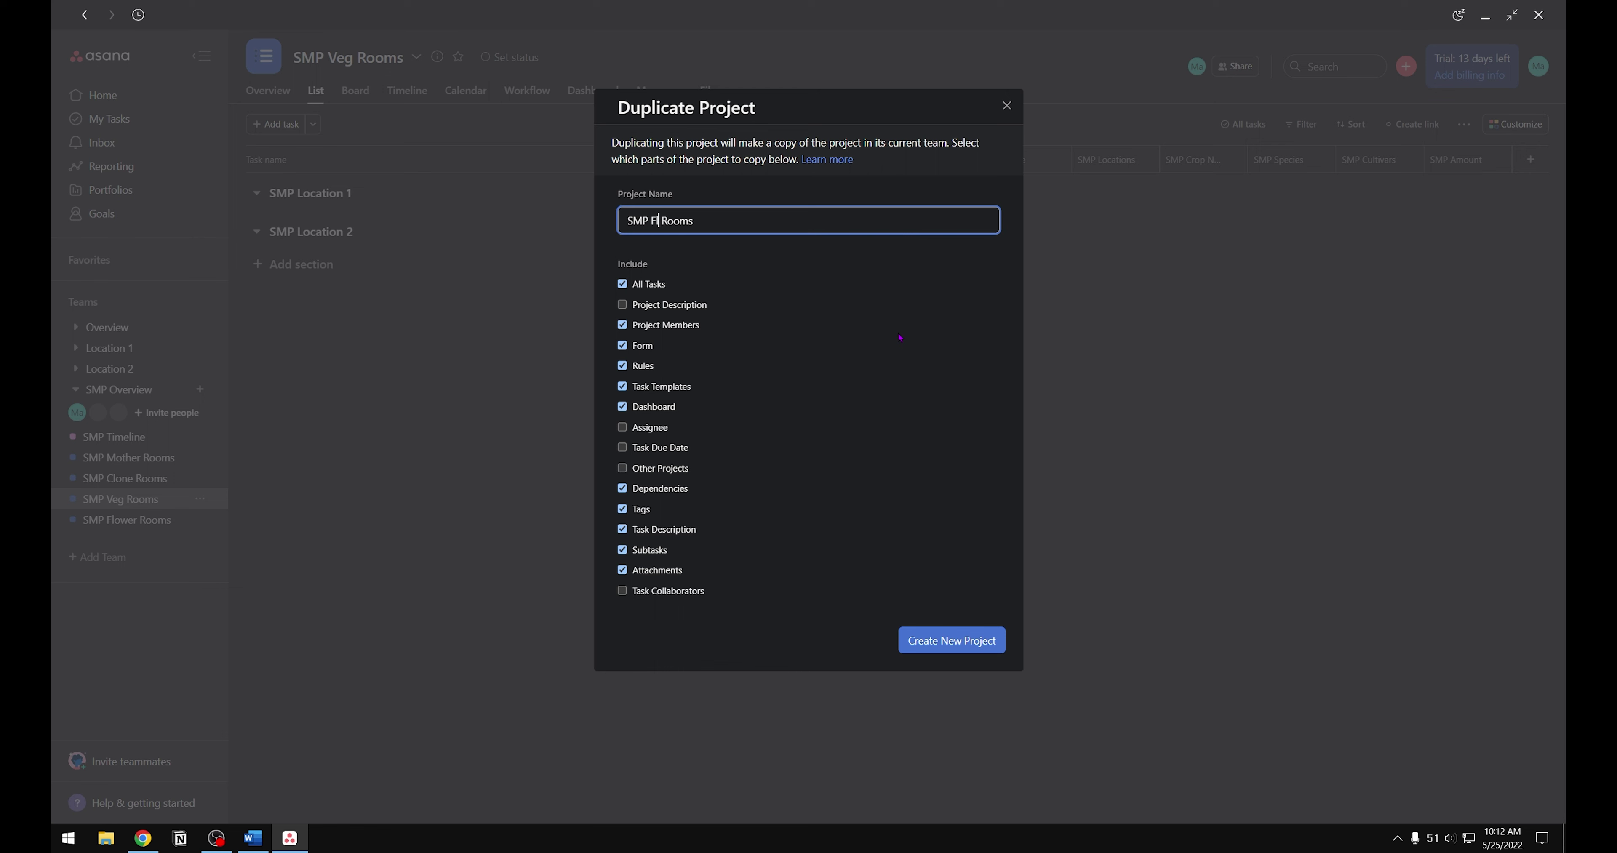
text(Dry)
click(929, 635)
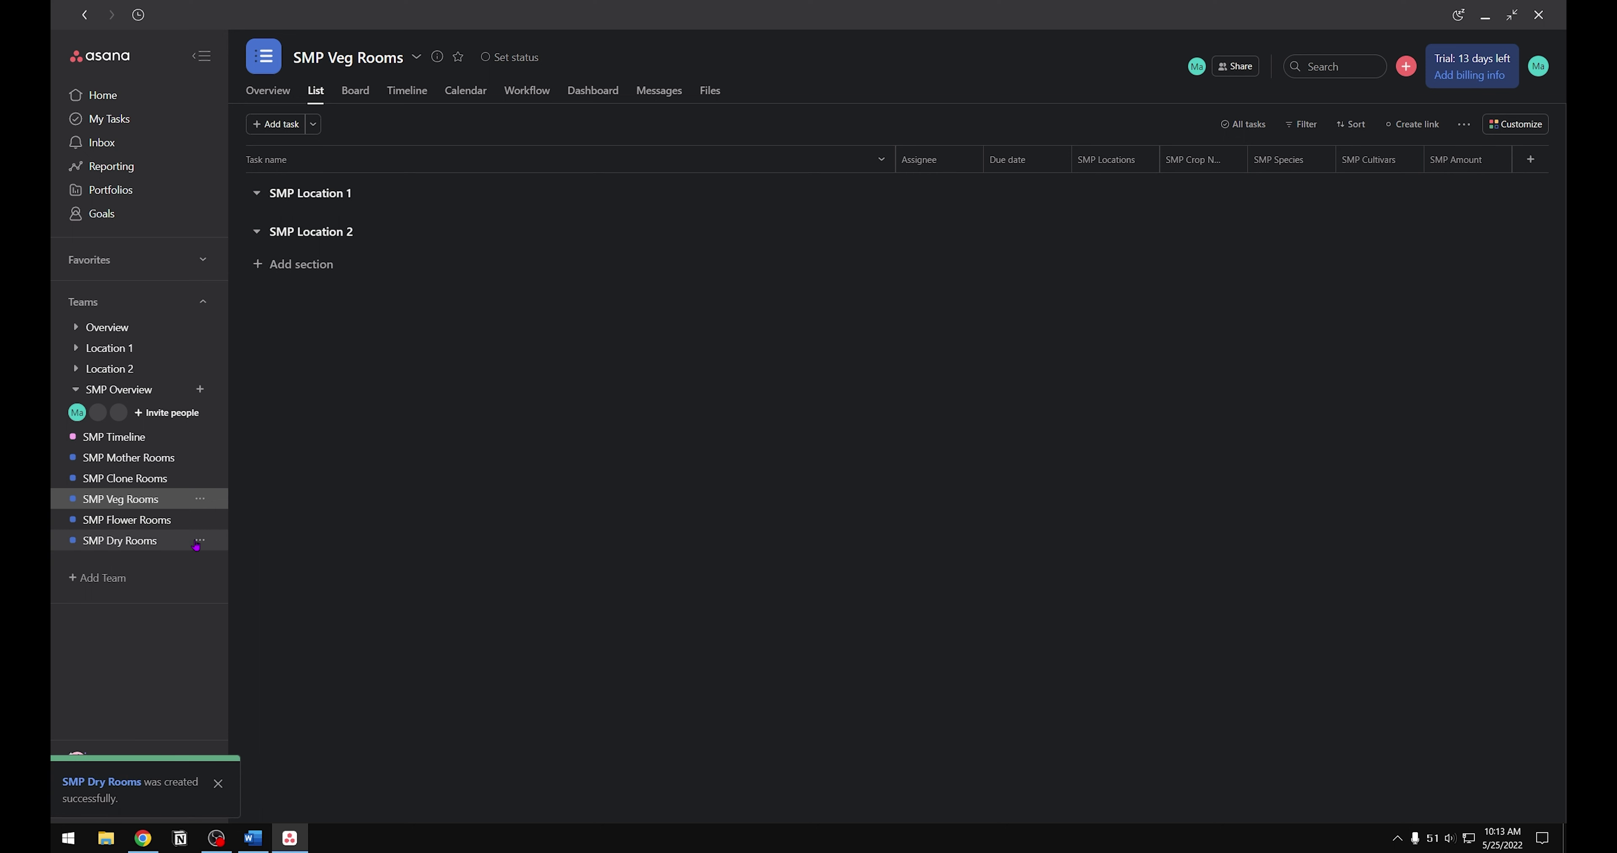
Step: Duplicate the SMP Dry Rooms project as SMP Testing with the default included items, and open the new project
click(198, 542)
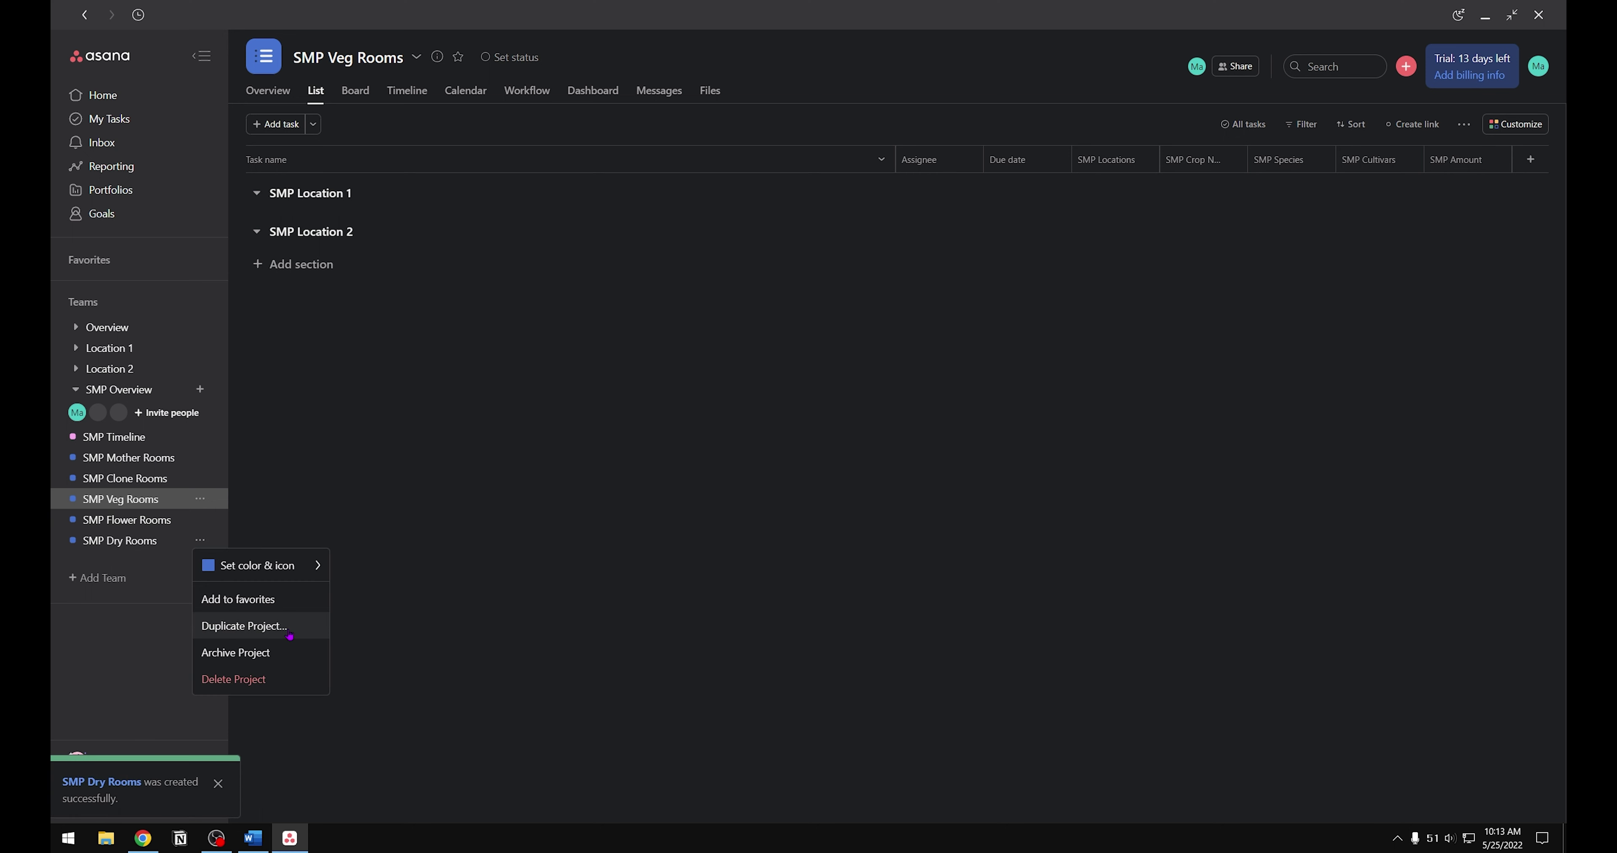
click(276, 626)
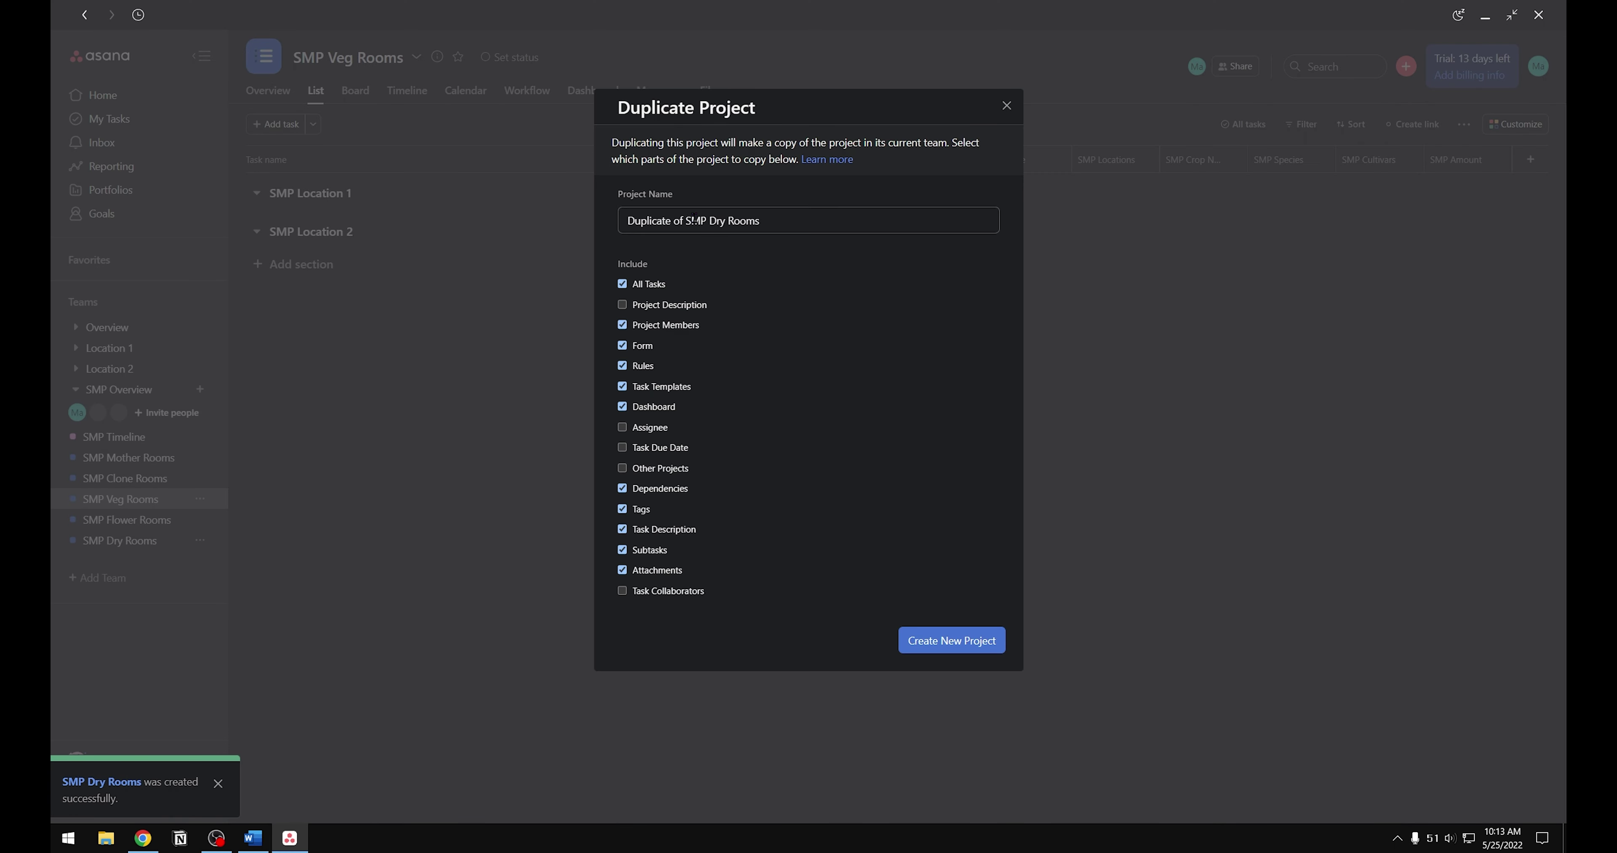
click(686, 221)
key(BackSpace)
key(BackSpace)
key(BackSpace)
key(BackSpace)
key(BackSpace)
key(BackSpace)
key(BackSpace)
key(BackSpace)
key(BackSpace)
key(BackSpace)
key(BackSpace)
key(BackSpace)
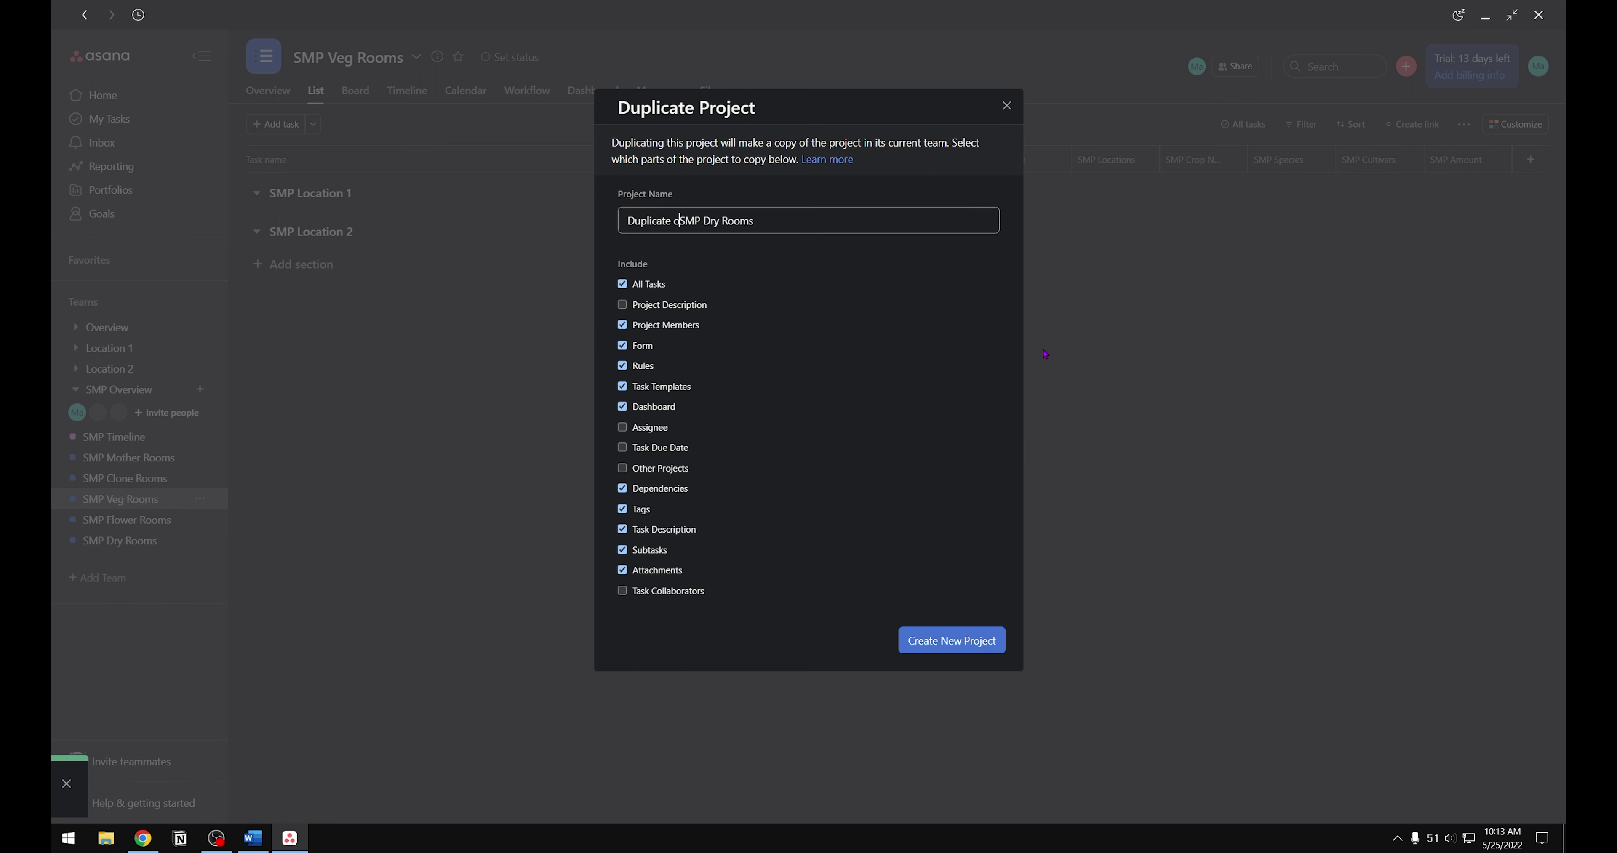
key(BackSpace)
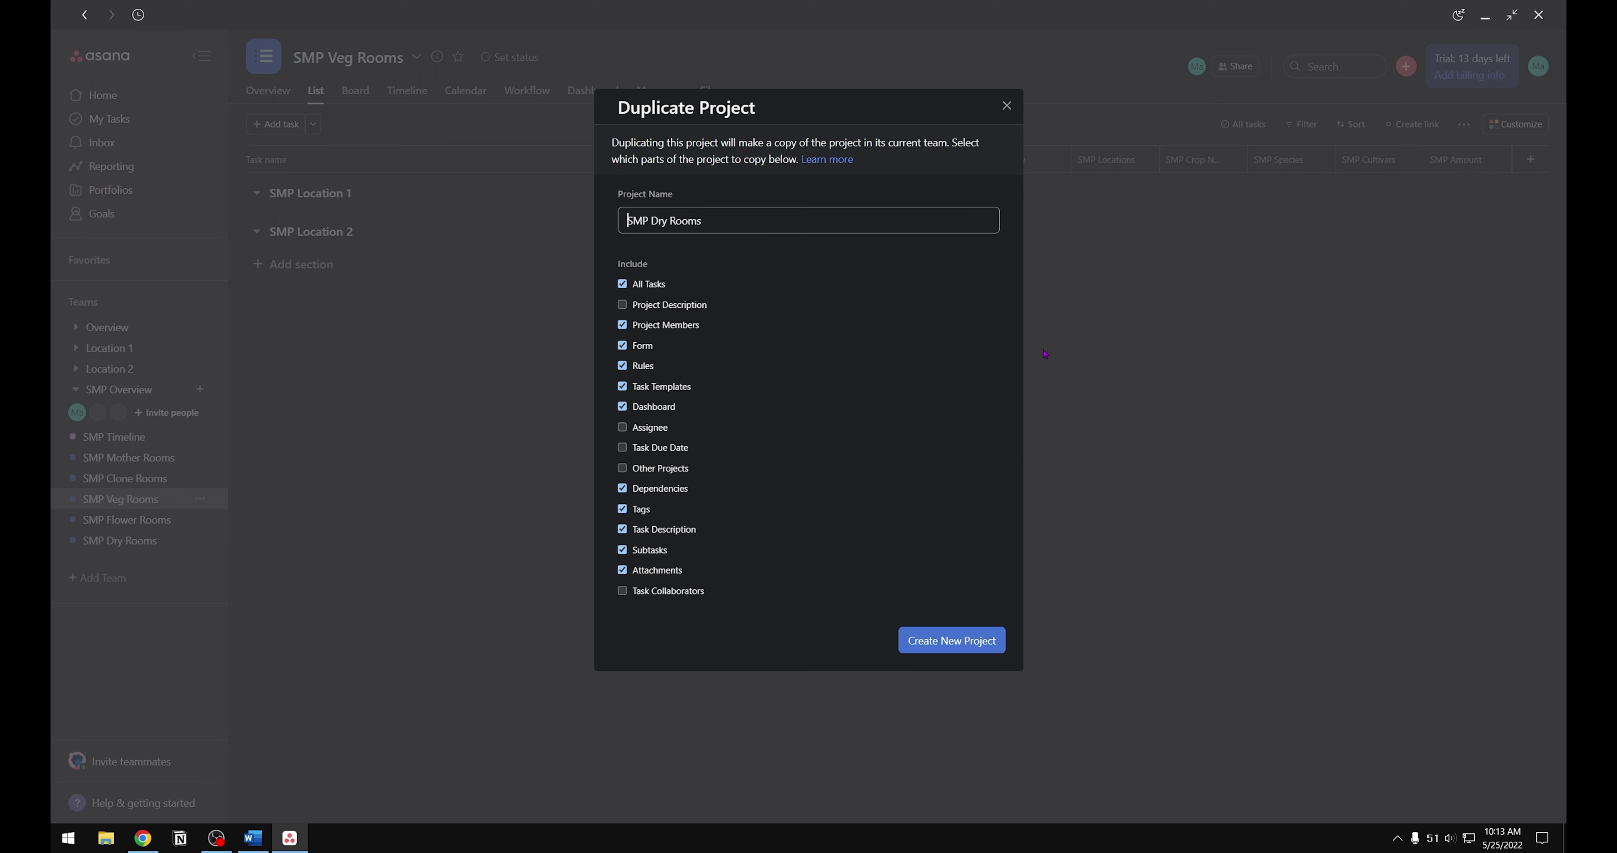
key(Right)
key(Right)
key(Right)
key(Right)
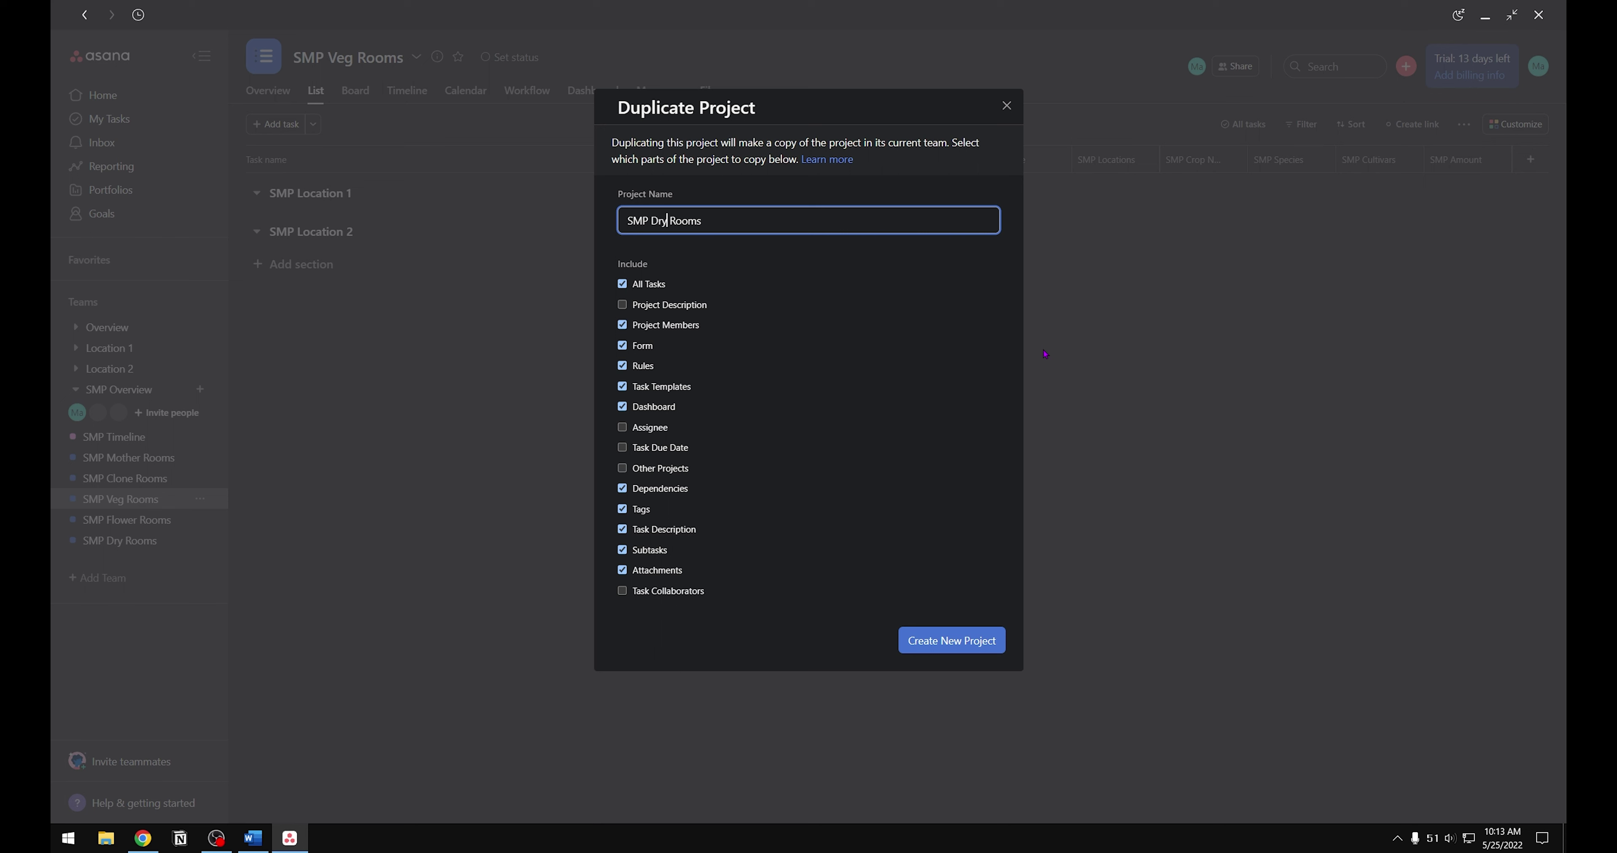
key(BackSpace)
key(BackSpace)
key(BackSpace)
text(Testing)
key(BackSpace)
key(BackSpace)
key(BackSpace)
key(BackSpace)
key(BackSpace)
click(978, 653)
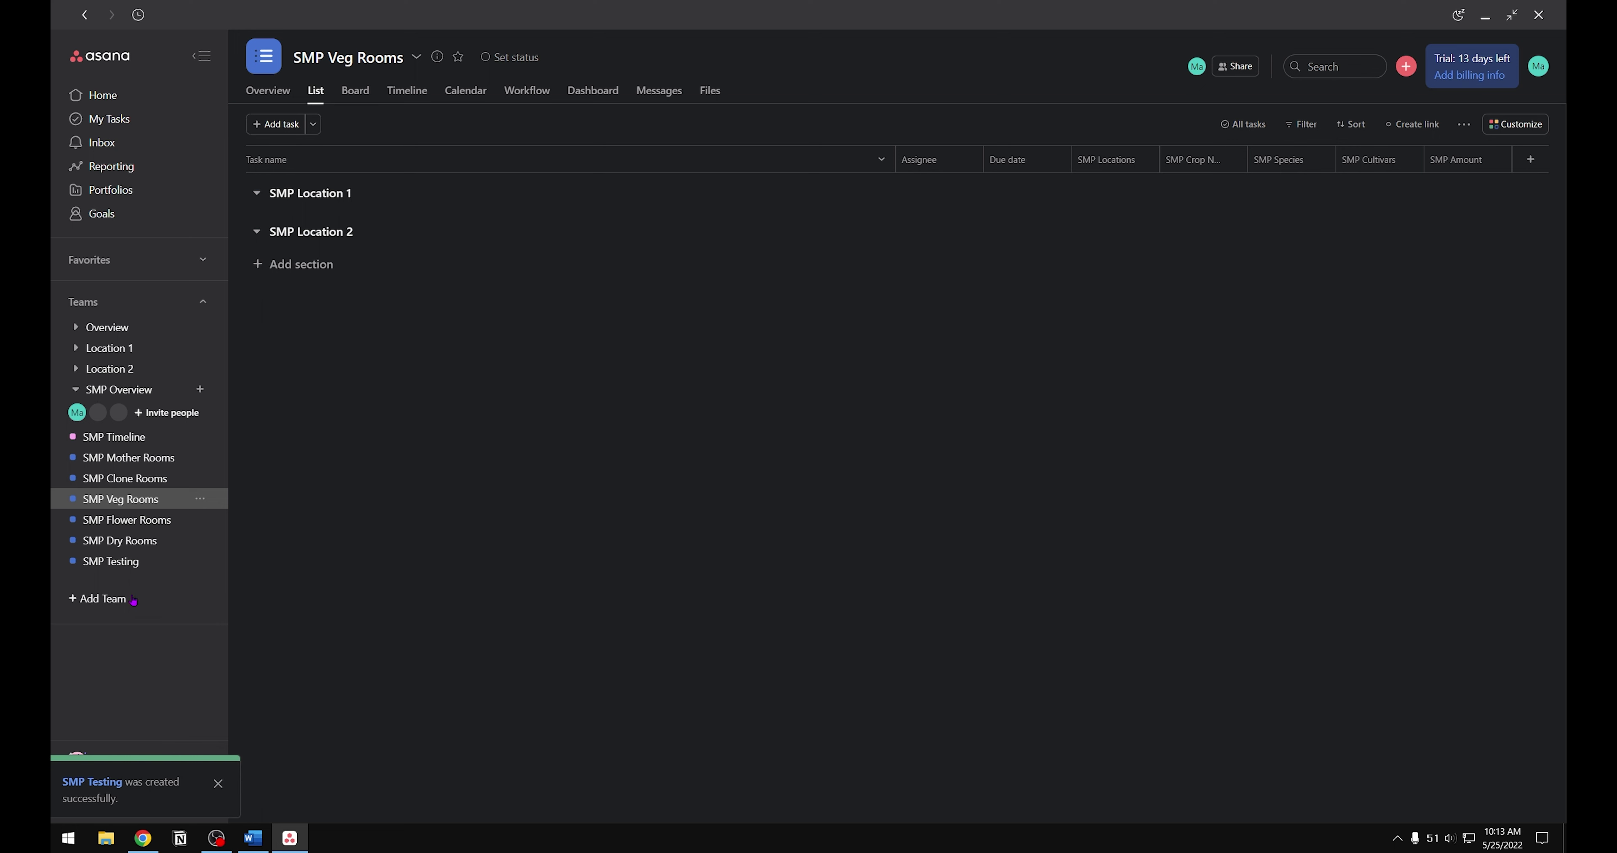
click(126, 561)
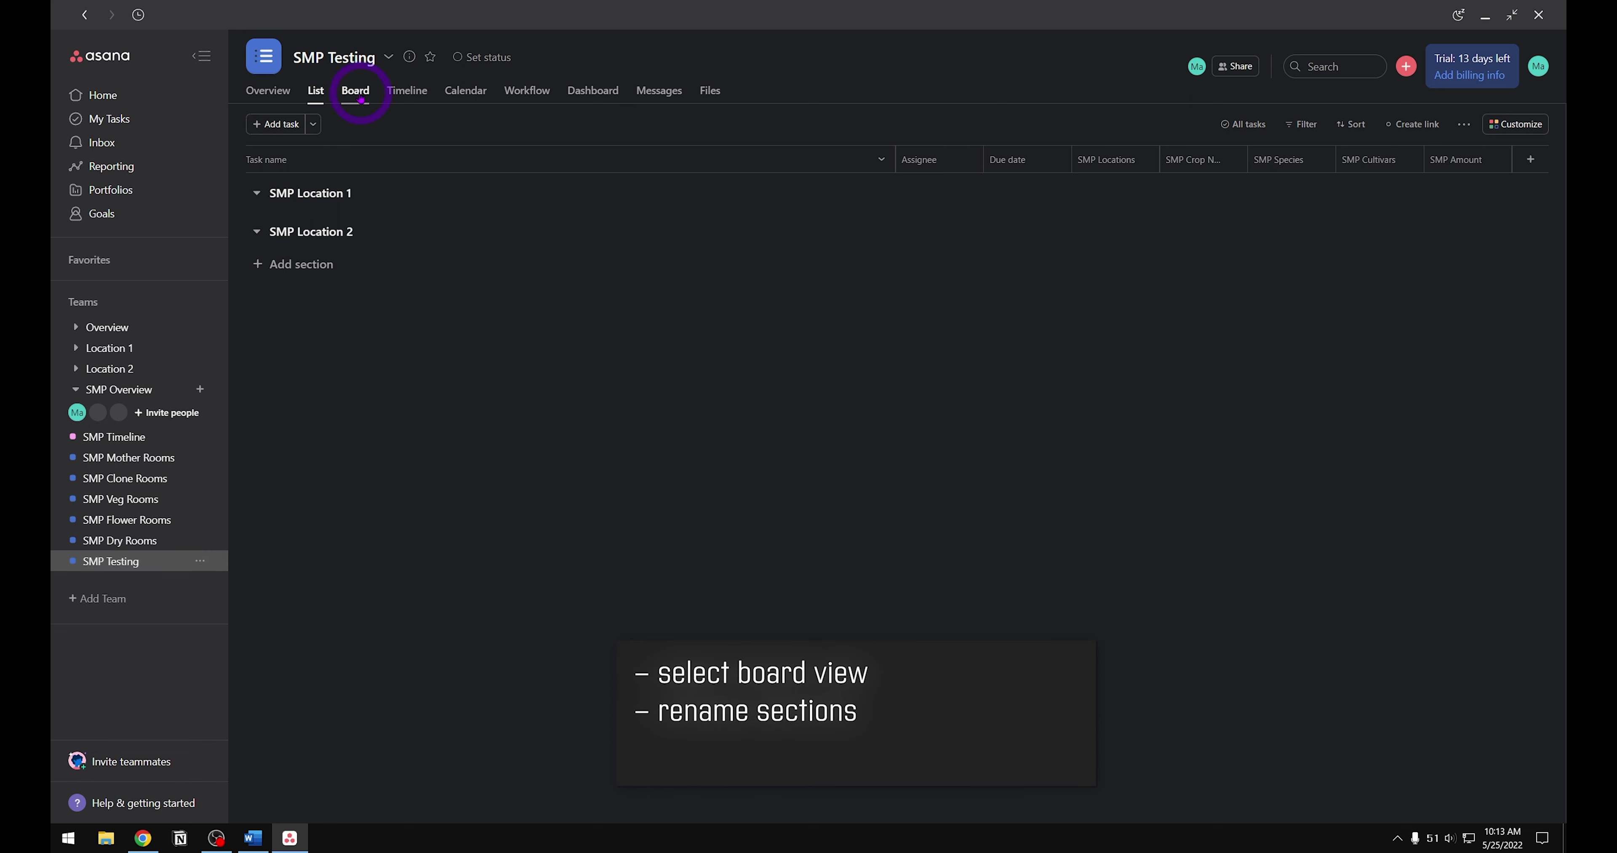
Step: Switch the SMP Testing project to board view and rename its first section as SMP Needs testing
click(361, 99)
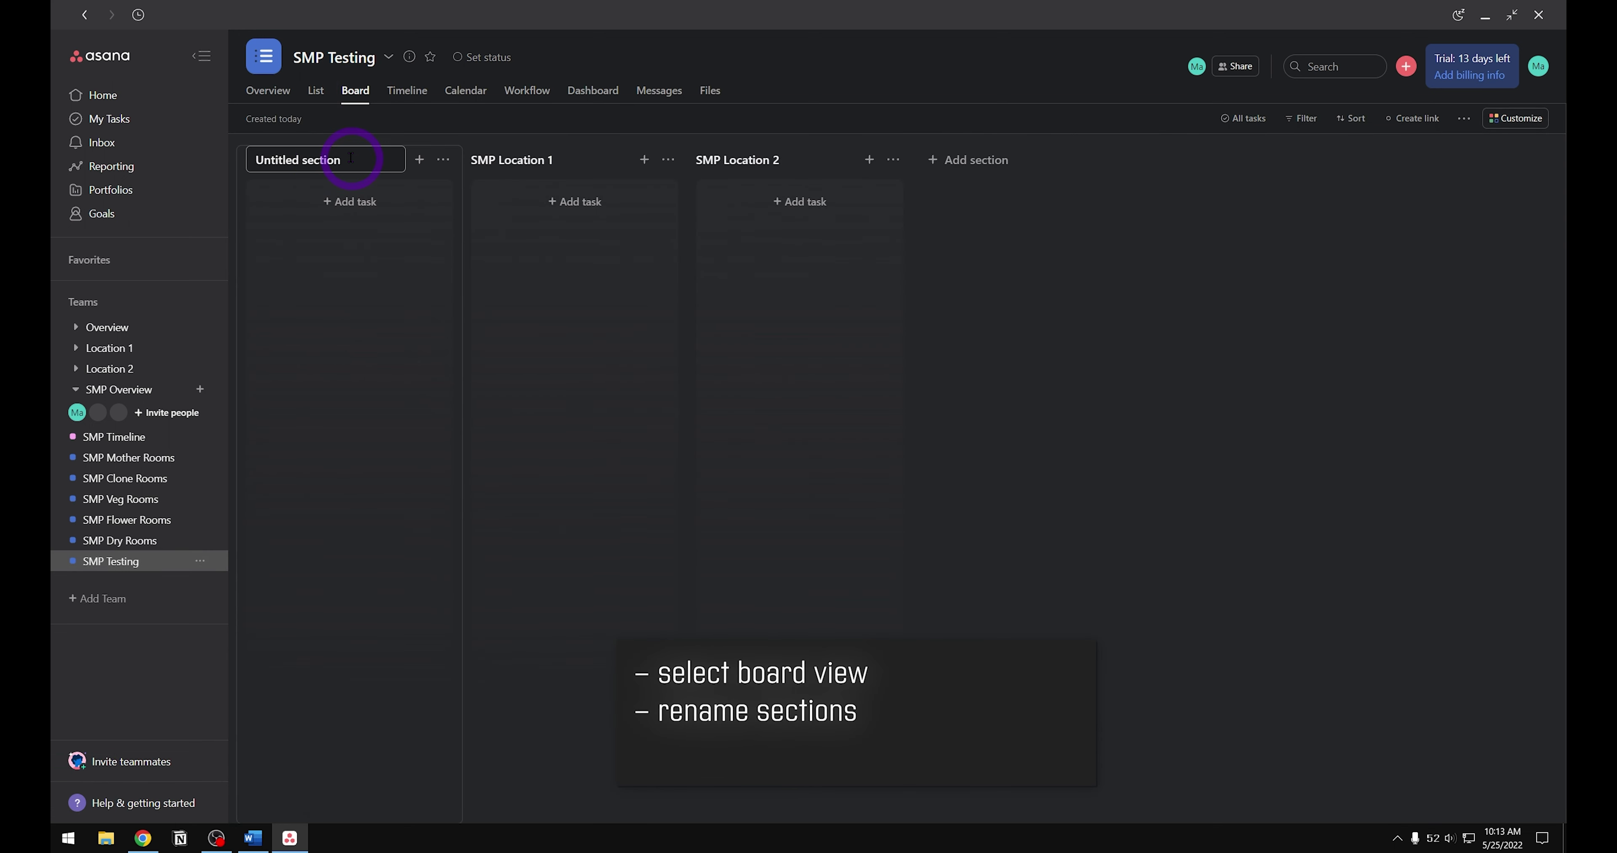
key(BackSpace)
key(BackSpace)
key(BackSpace)
key(BackSpace)
key(BackSpace)
key(BackSpace)
key(BackSpace)
key(BackSpace)
key(BackSpace)
key(BackSpace)
key(BackSpace)
key(BackSpace)
key(BackSpace)
key(BackSpace)
key(BackSpace)
key(BackSpace)
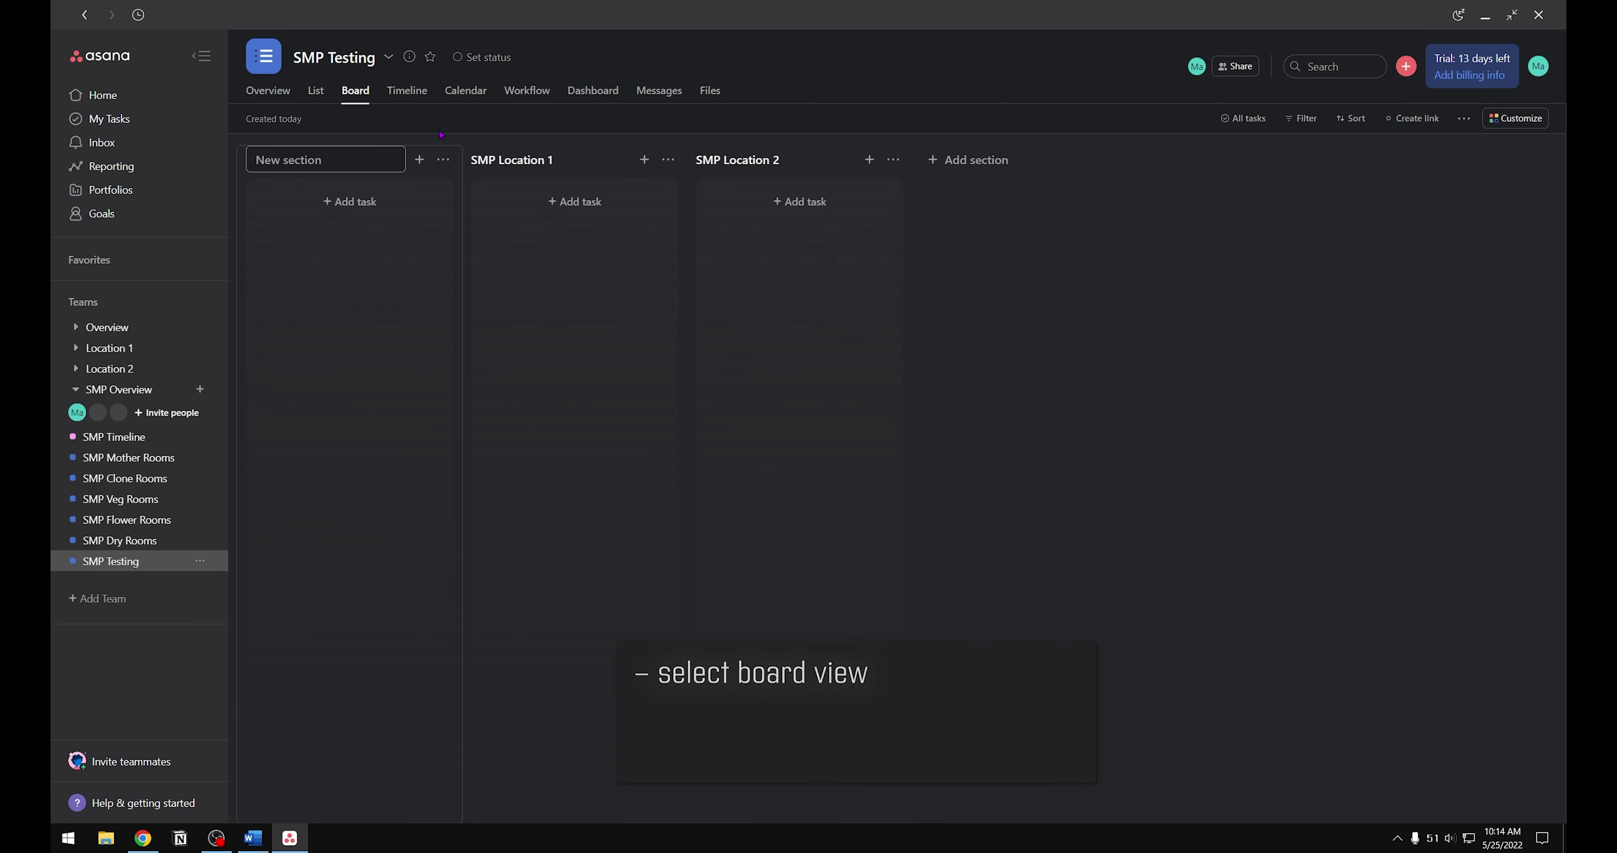
text(SMP)
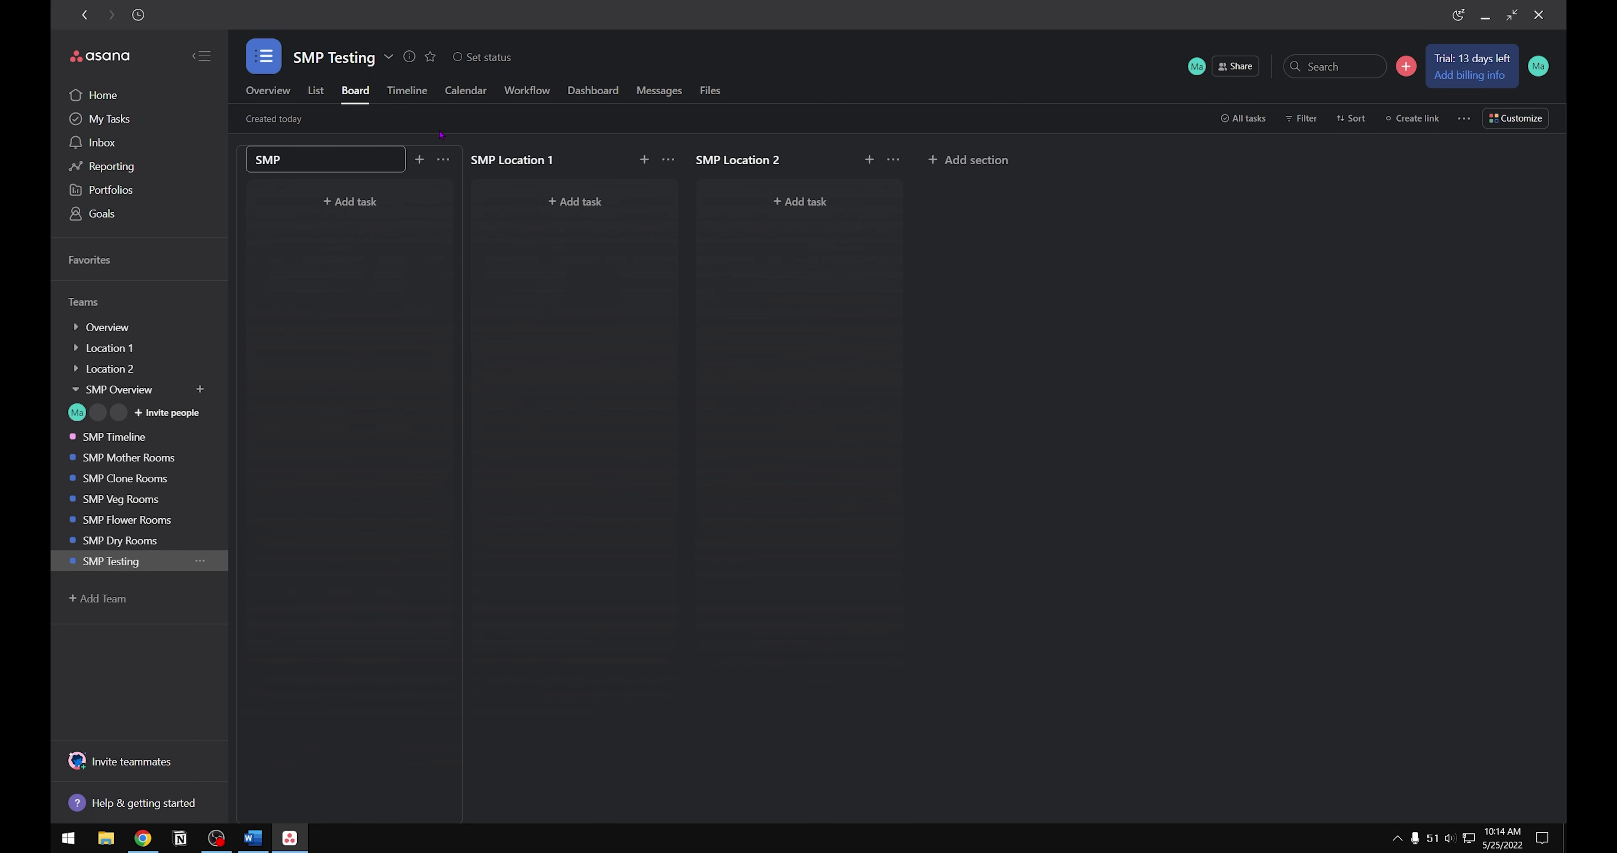
text( Needs testing)
Step: Rename the second section of the SMP Testing board as SMP In Progress
click(507, 155)
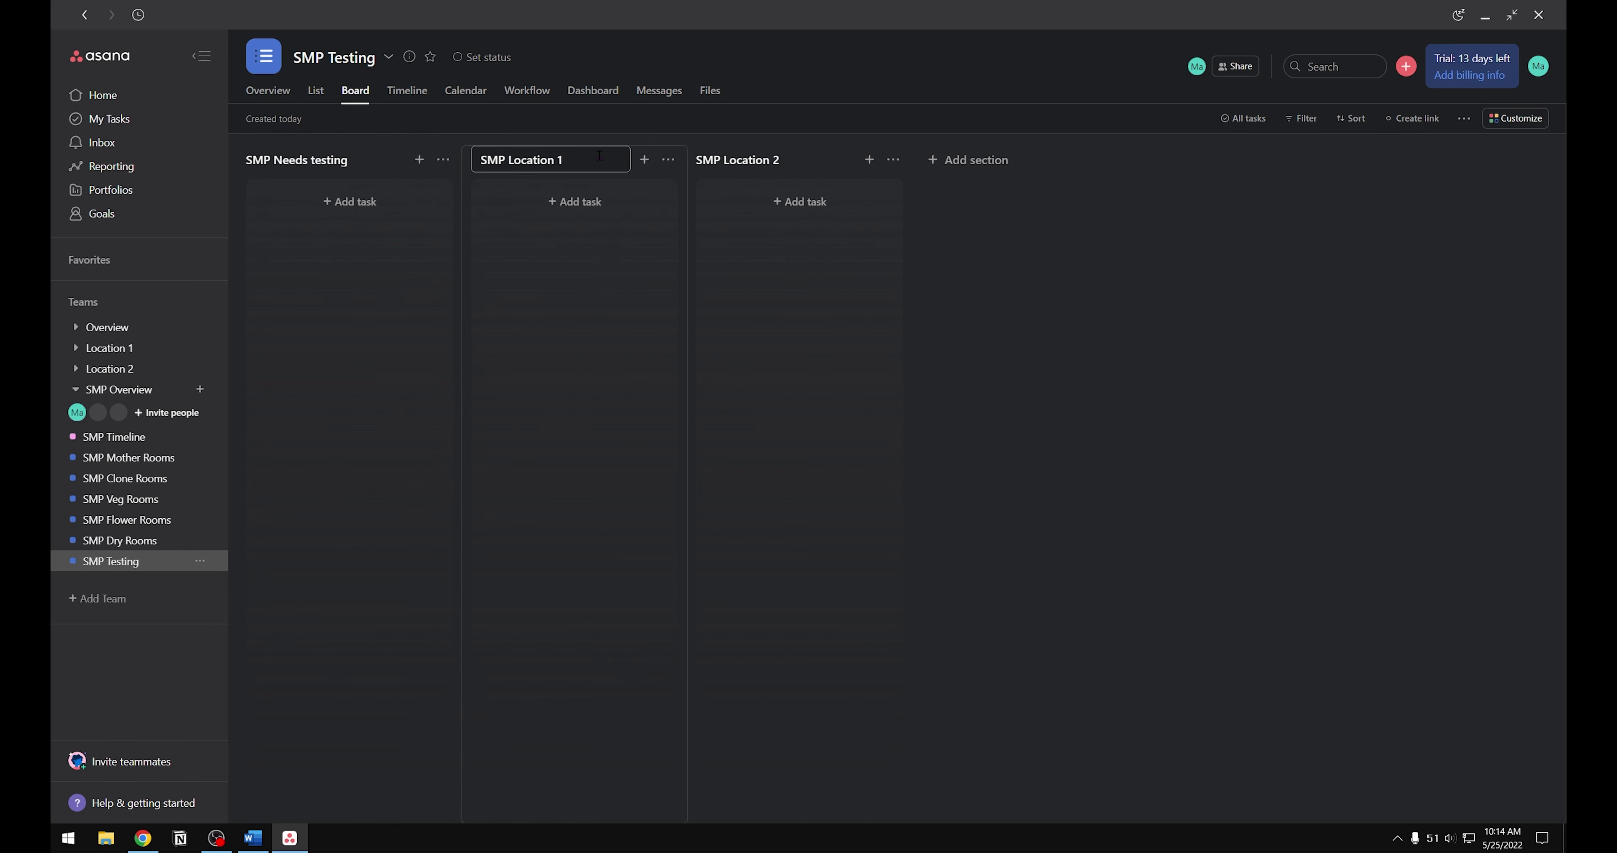
key(BackSpace)
key(BackSpace)
key(BackSpace)
key(BackSpace)
key(BackSpace)
key(BackSpace)
key(BackSpace)
key(BackSpace)
key(BackSpace)
text(In Progress)
Step: Rename the third section of the SMP Testing board as SMP Passed COA
click(806, 158)
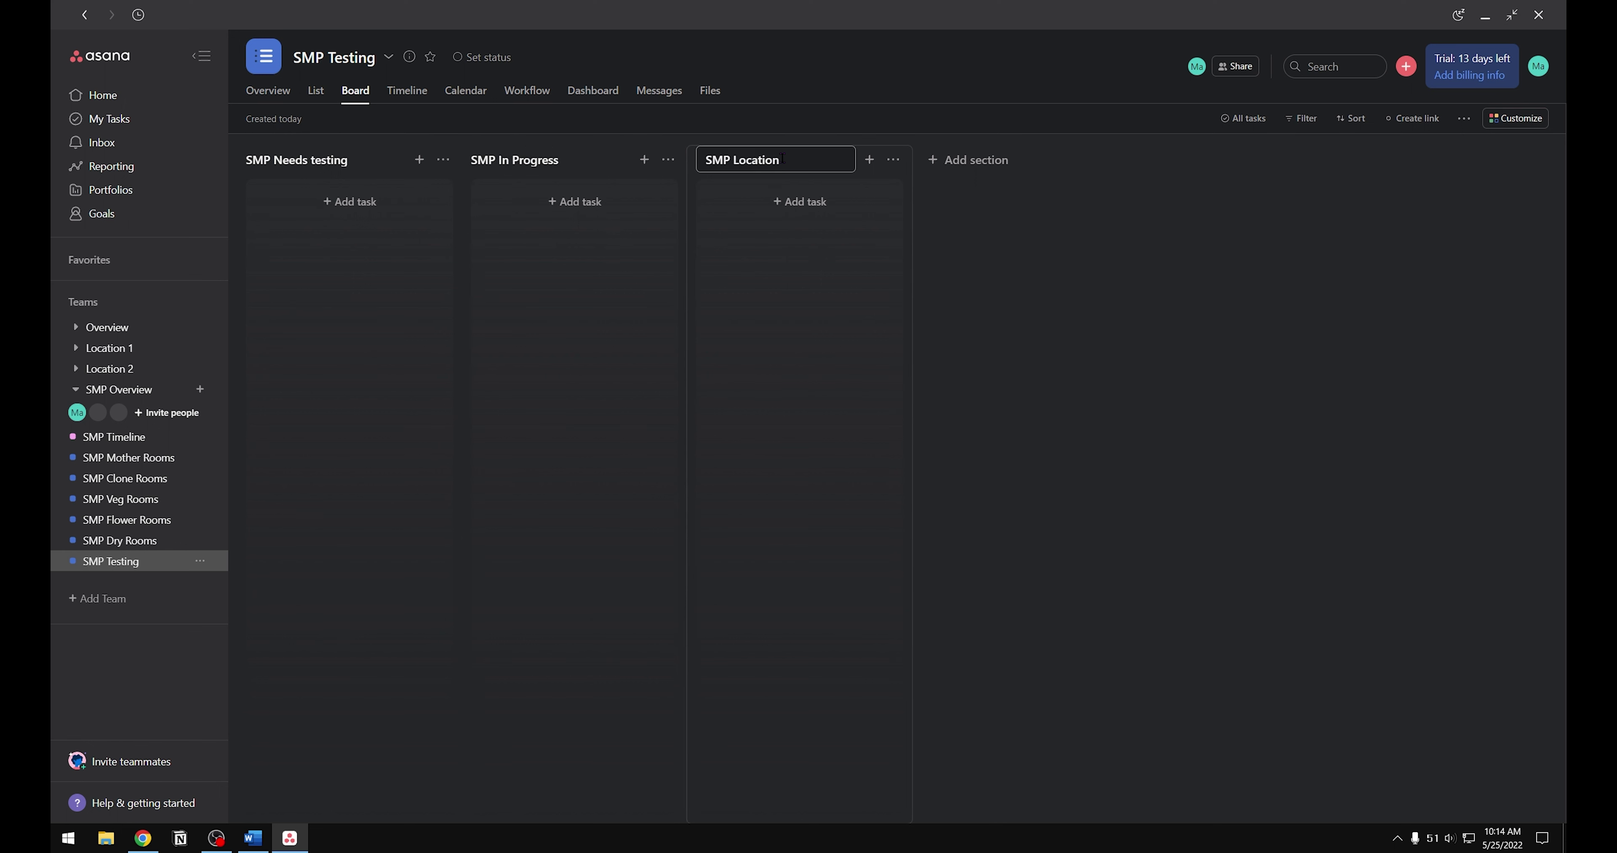
key(BackSpace)
key(BackSpace)
key(BackSpace)
key(BackSpace)
key(BackSpace)
key(BackSpace)
key(BackSpace)
key(BackSpace)
text(Passed Q)
text(OA)
Step: Add a fourth section named SMP Failed COA to the end of the SMP Testing board
click(985, 177)
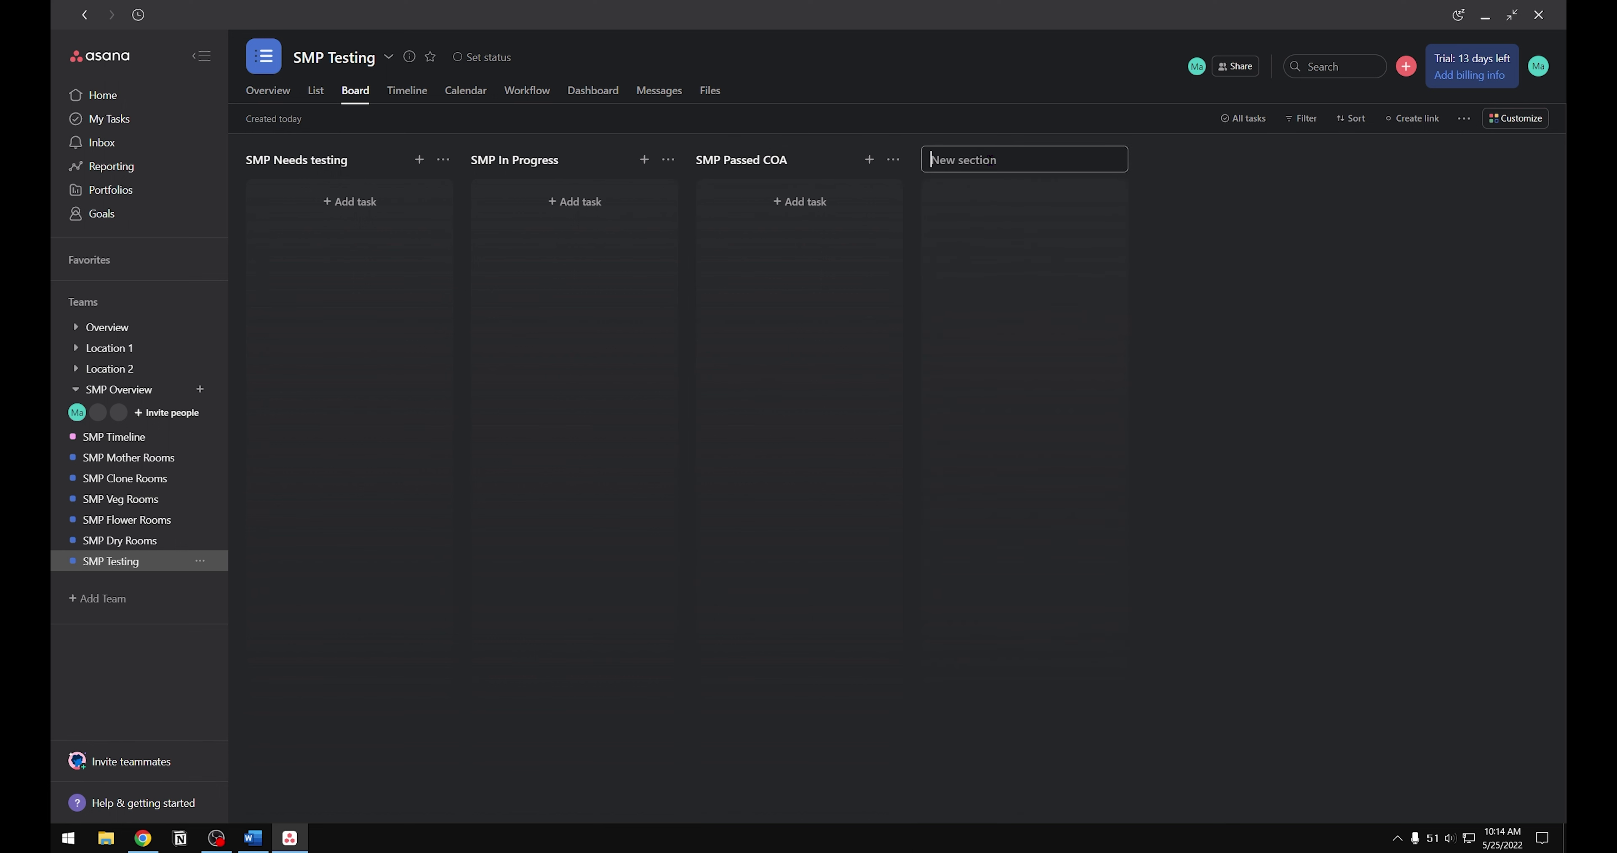
text(SMP Failed COA)
key(Return)
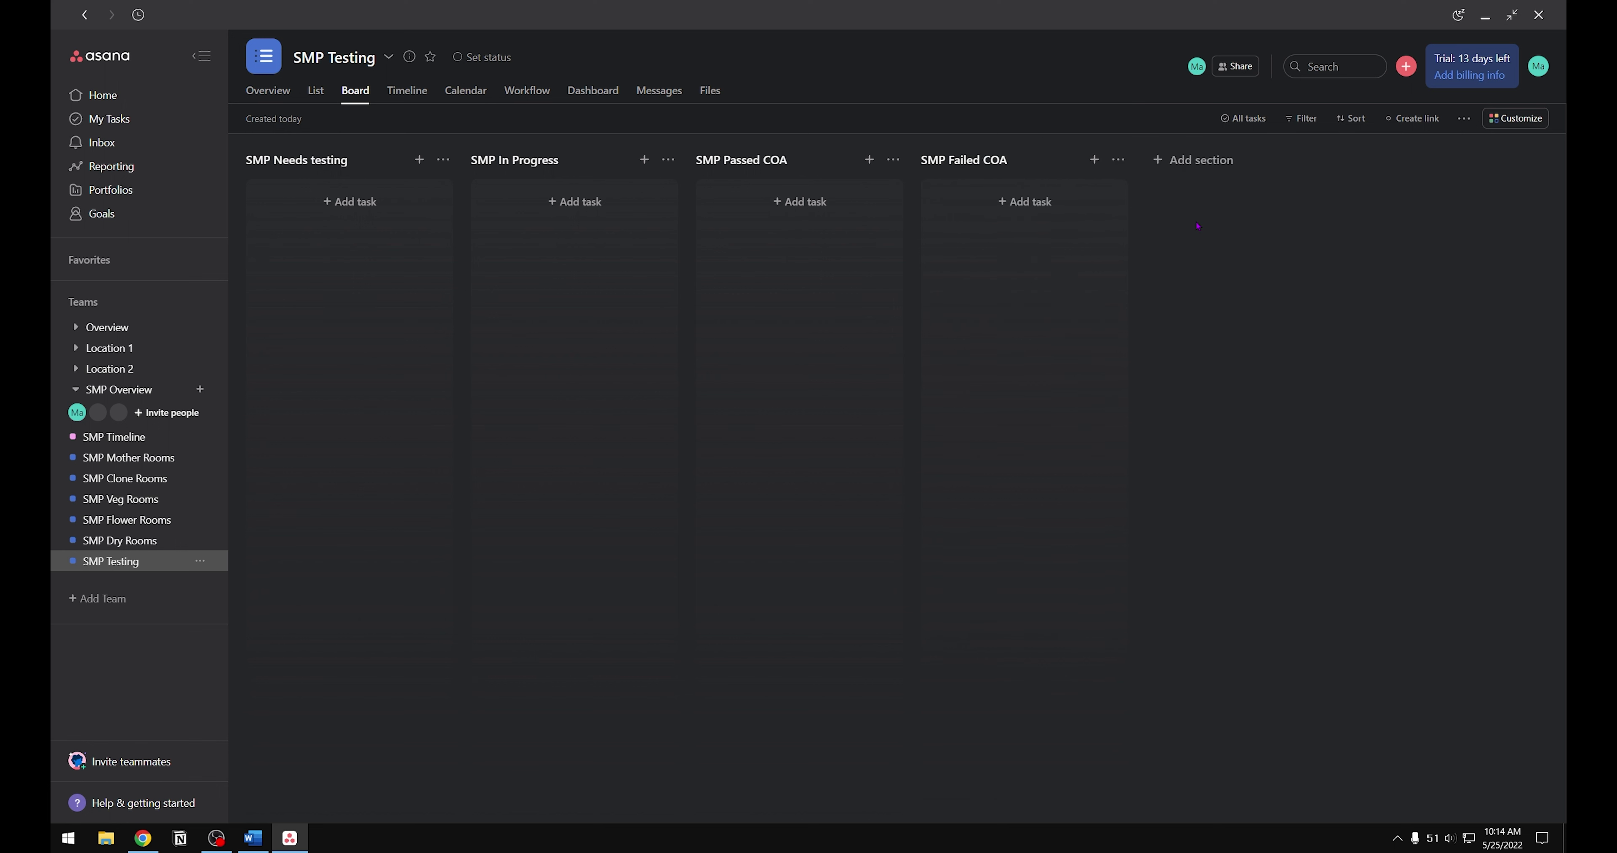
Step: Duplicate the SMP Testing project as SMP Trim Rooms with the default included items
click(201, 562)
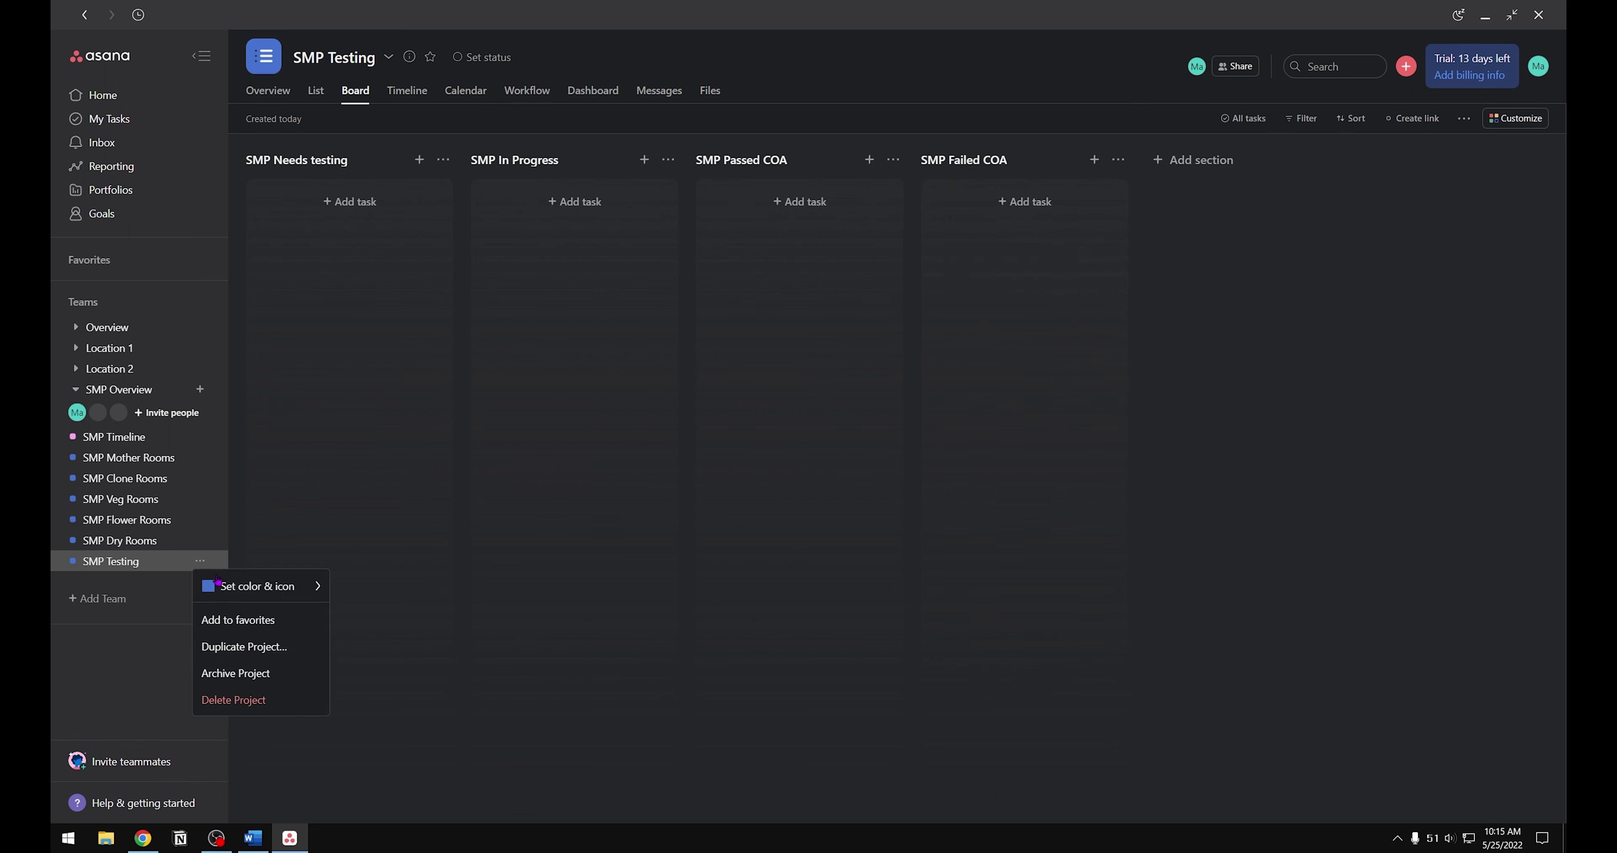
click(254, 652)
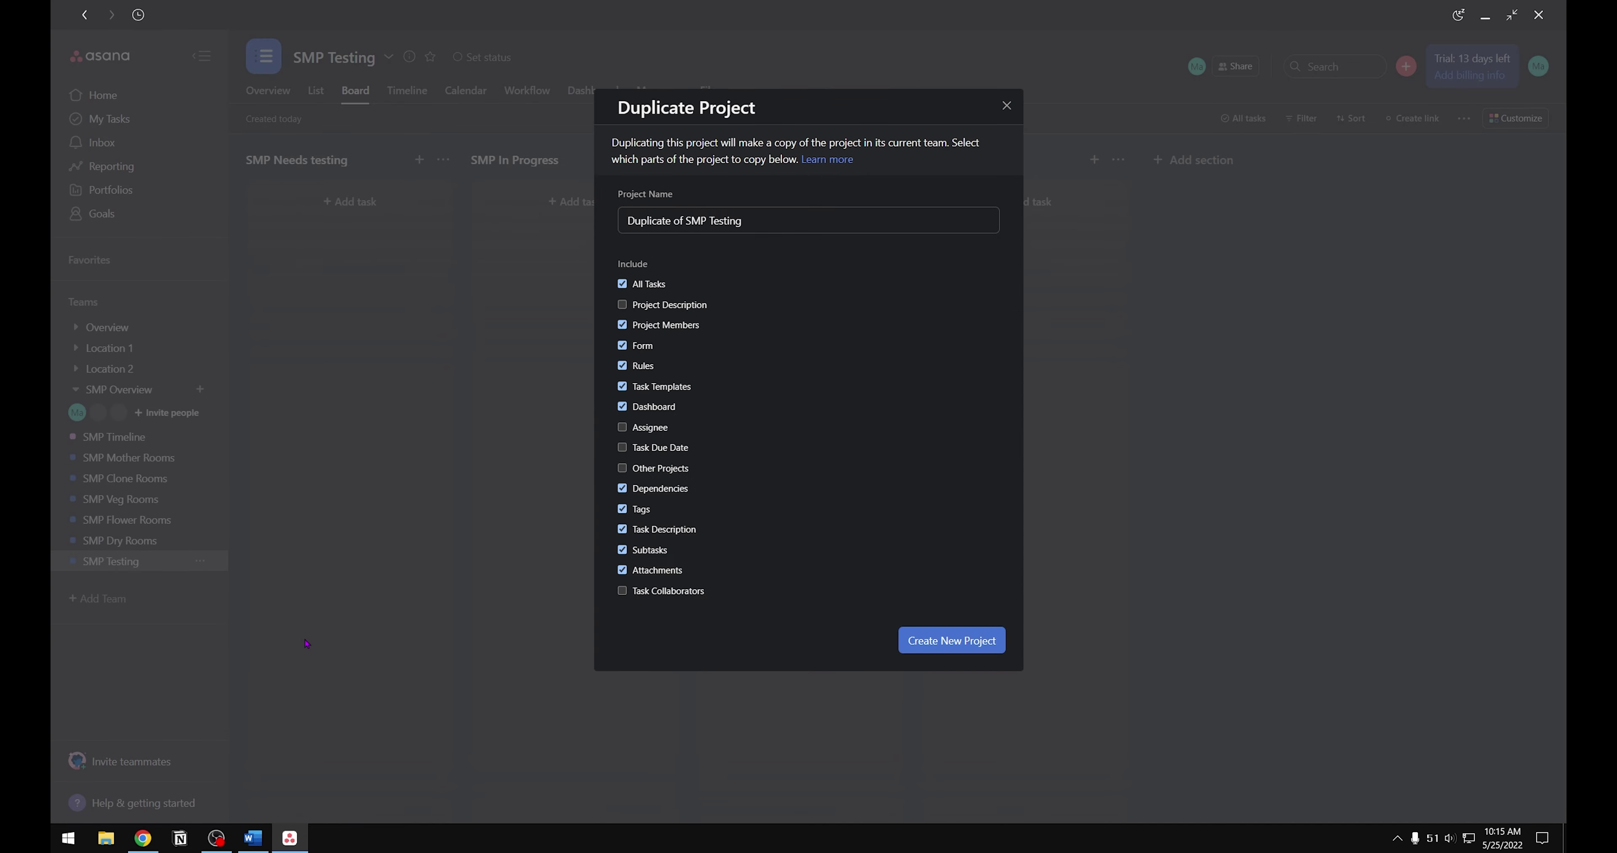
click(684, 220)
key(BackSpace)
key(BackSpace)
key(BackSpace)
key(BackSpace)
key(BackSpace)
key(BackSpace)
key(BackSpace)
key(BackSpace)
key(BackSpace)
key(BackSpace)
key(BackSpace)
key(BackSpace)
key(BackSpace)
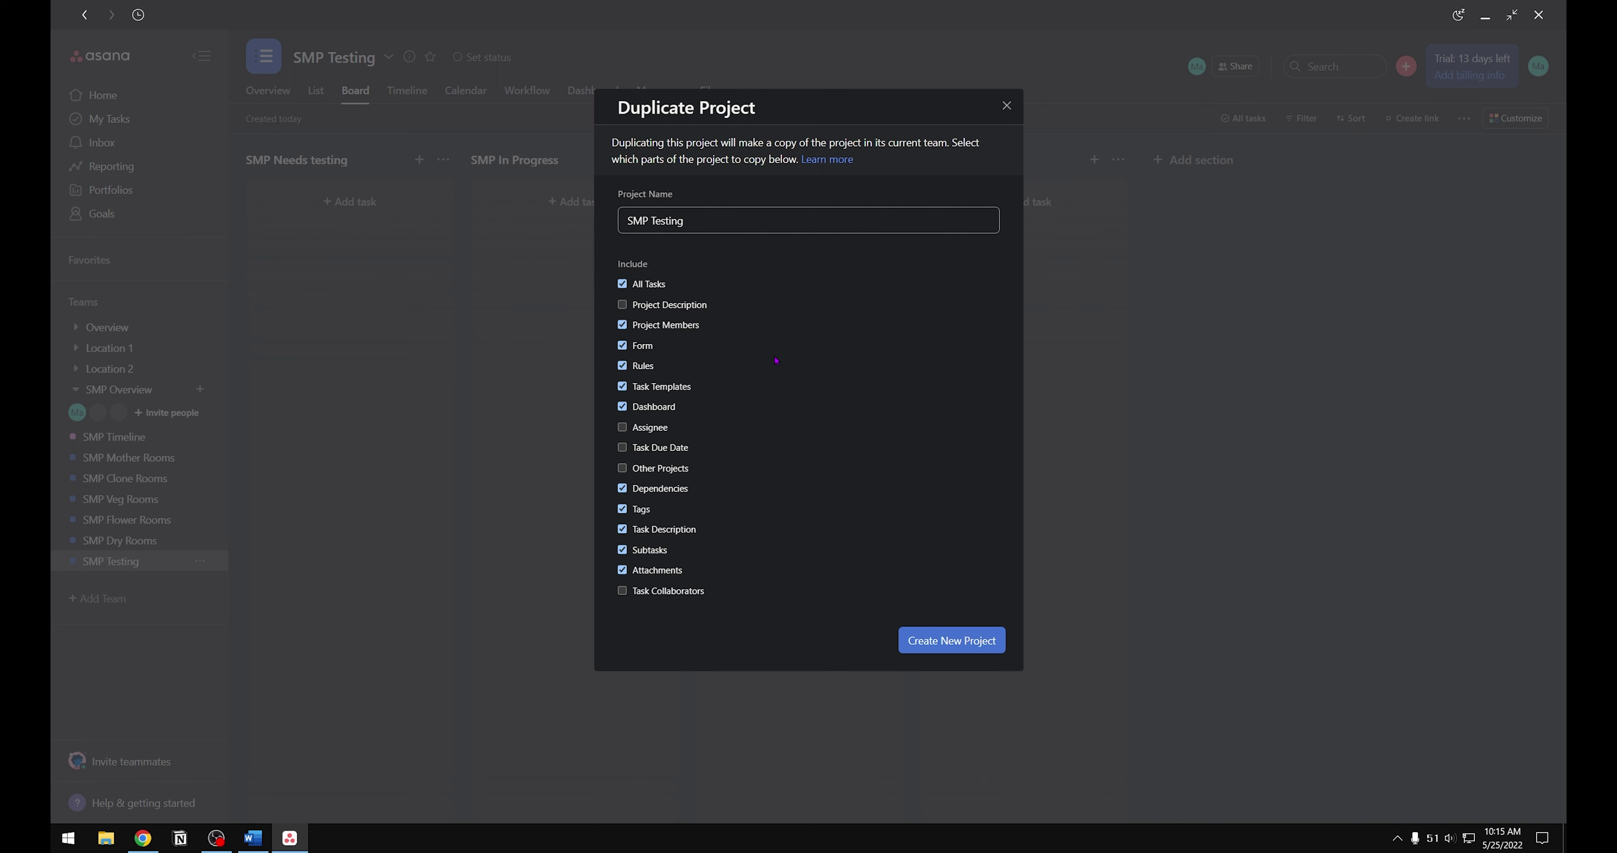
key(Right)
key(Right)
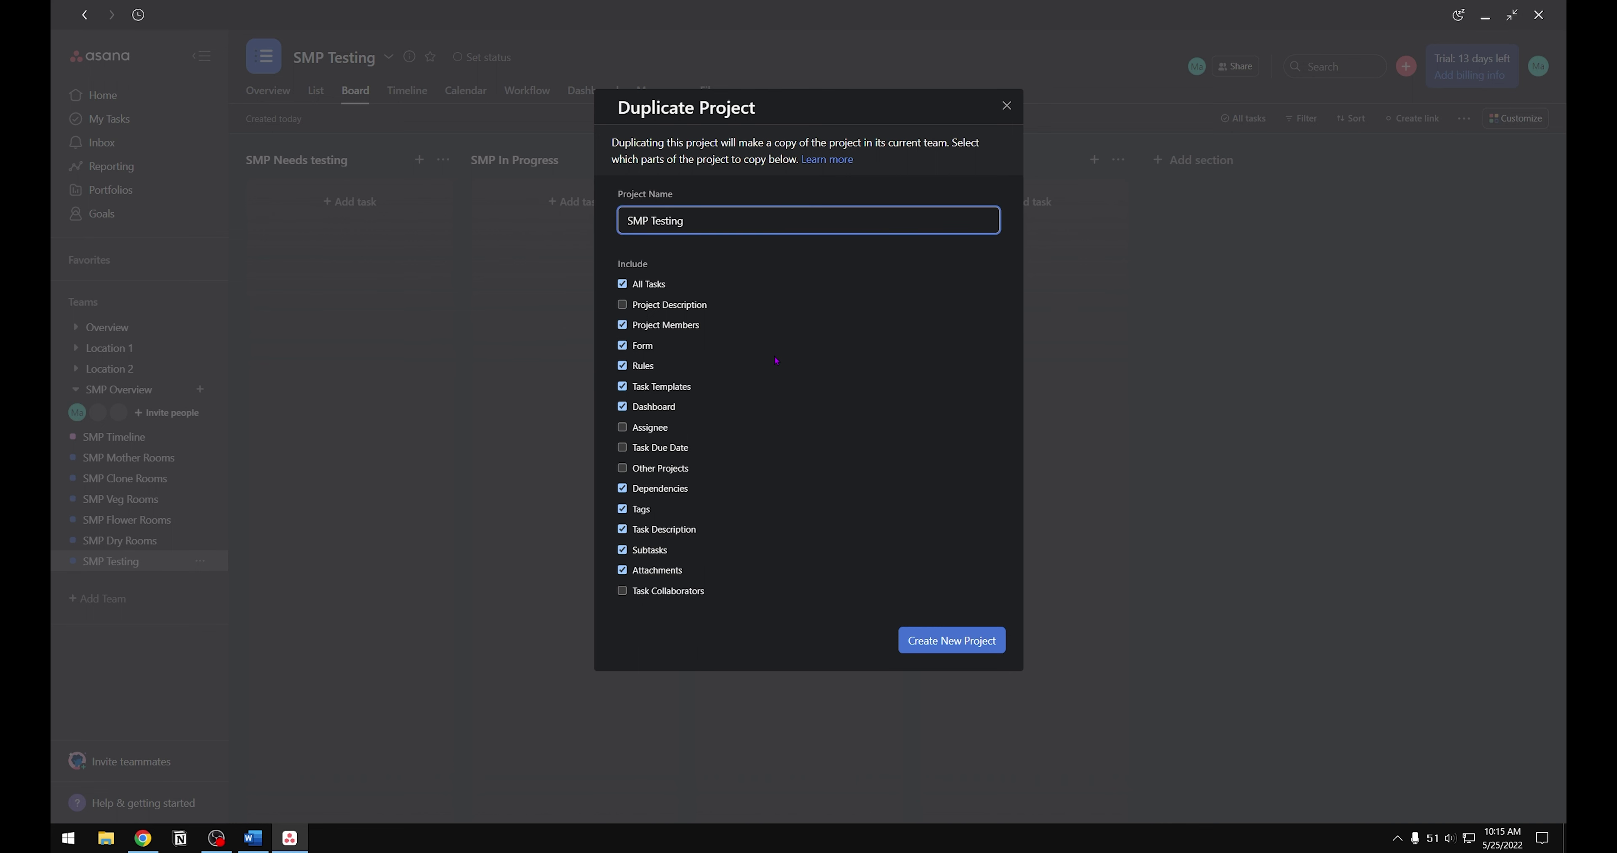
key(Right)
key(BackSpace)
key(BackSpace)
key(BackSpace)
key(BackSpace)
key(BackSpace)
key(BackSpace)
text(Trim Rooms)
click(965, 653)
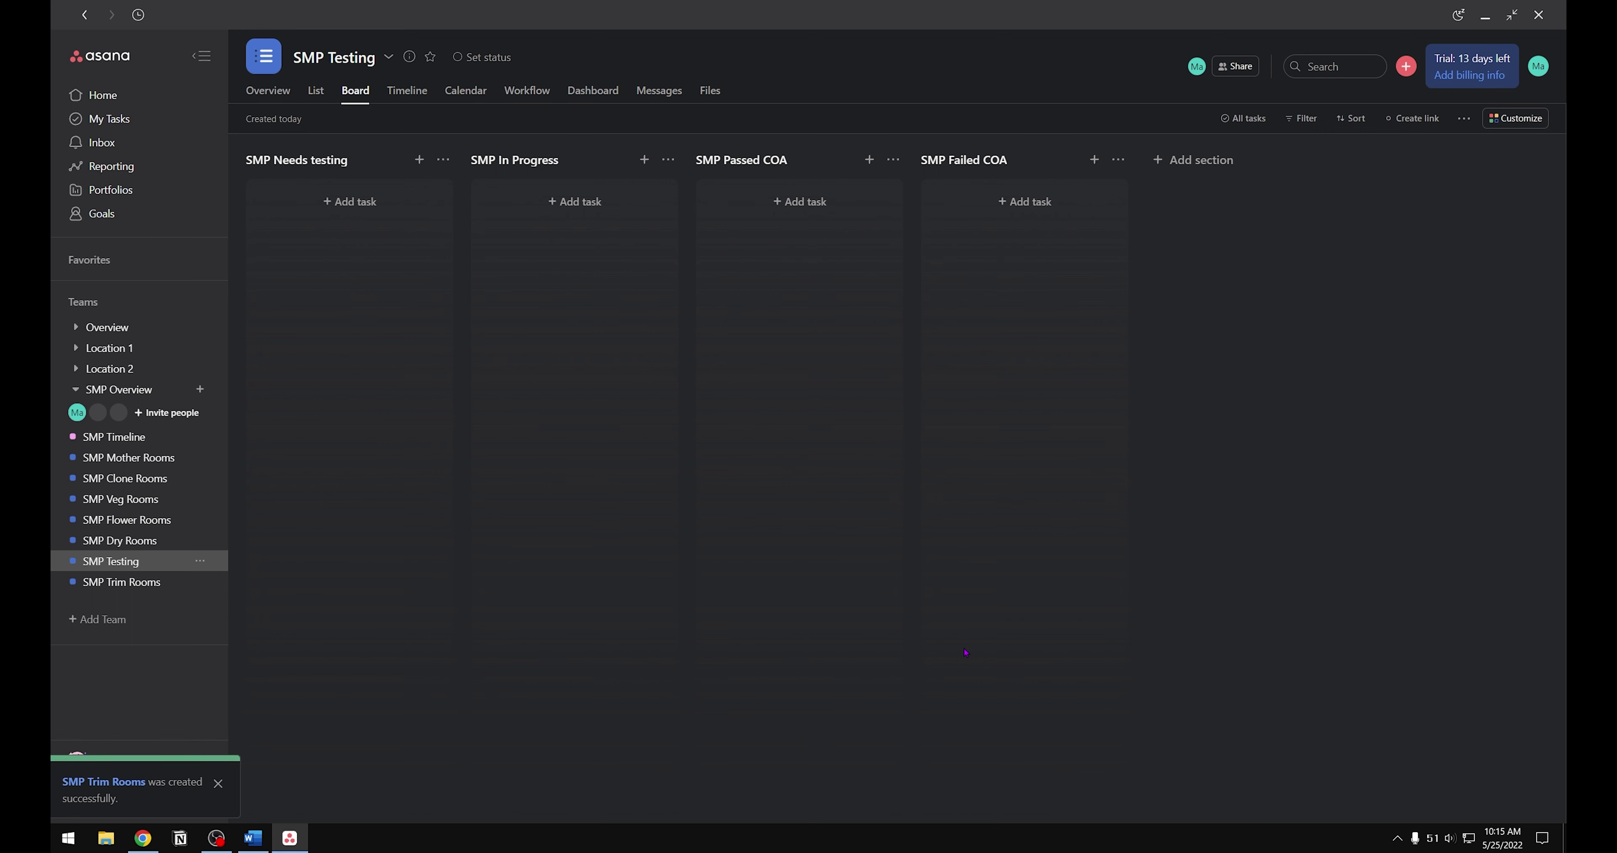
Step: Open the SMP Trim Rooms project in board view and delete its SMP Failed COA section
click(209, 589)
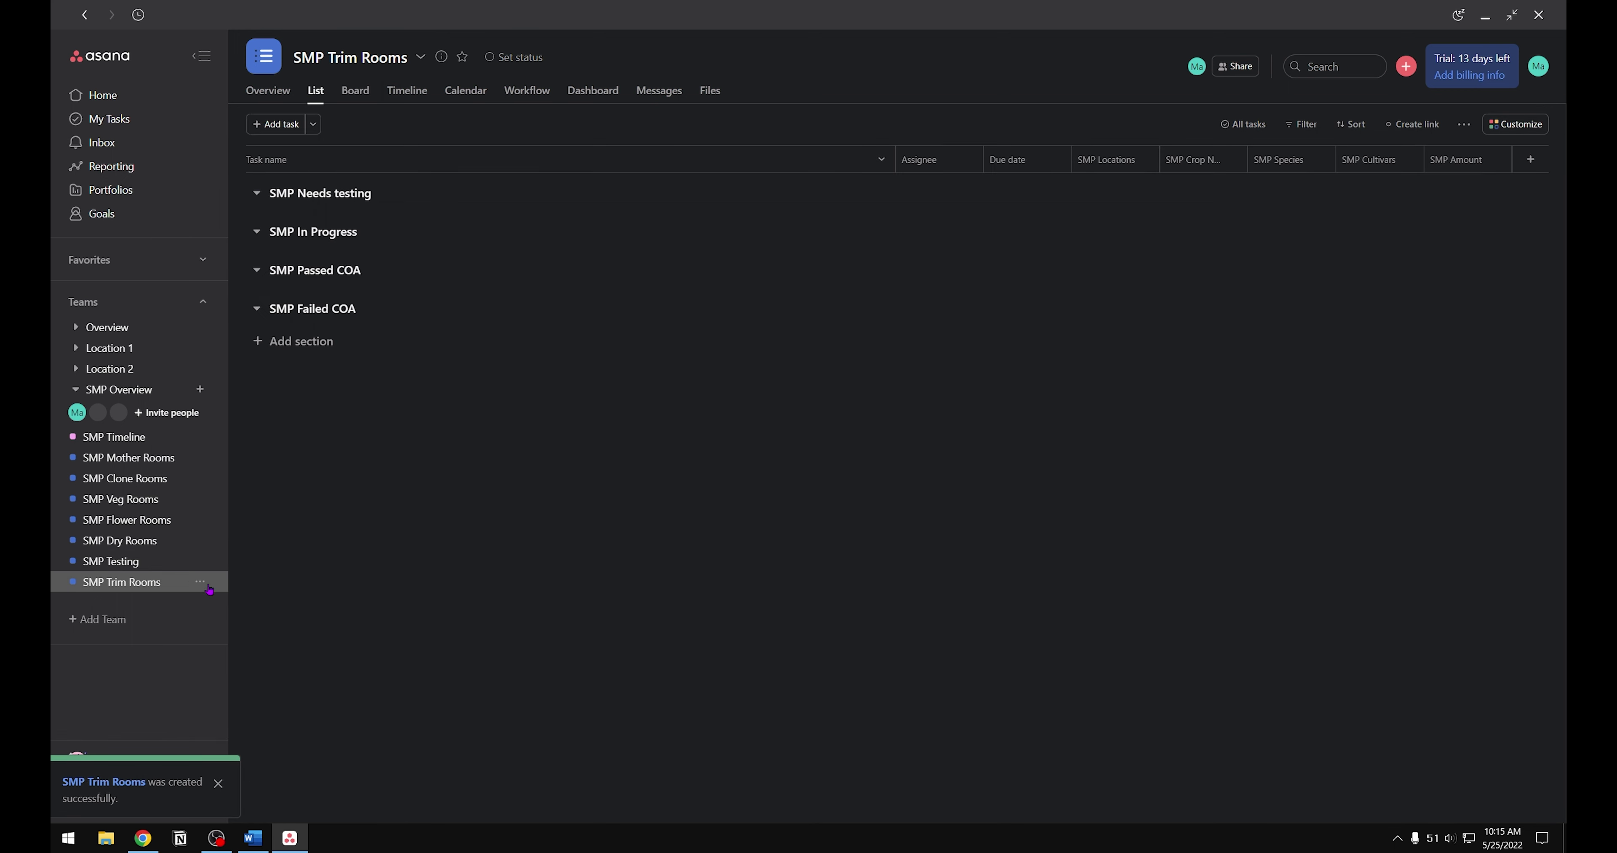
click(356, 94)
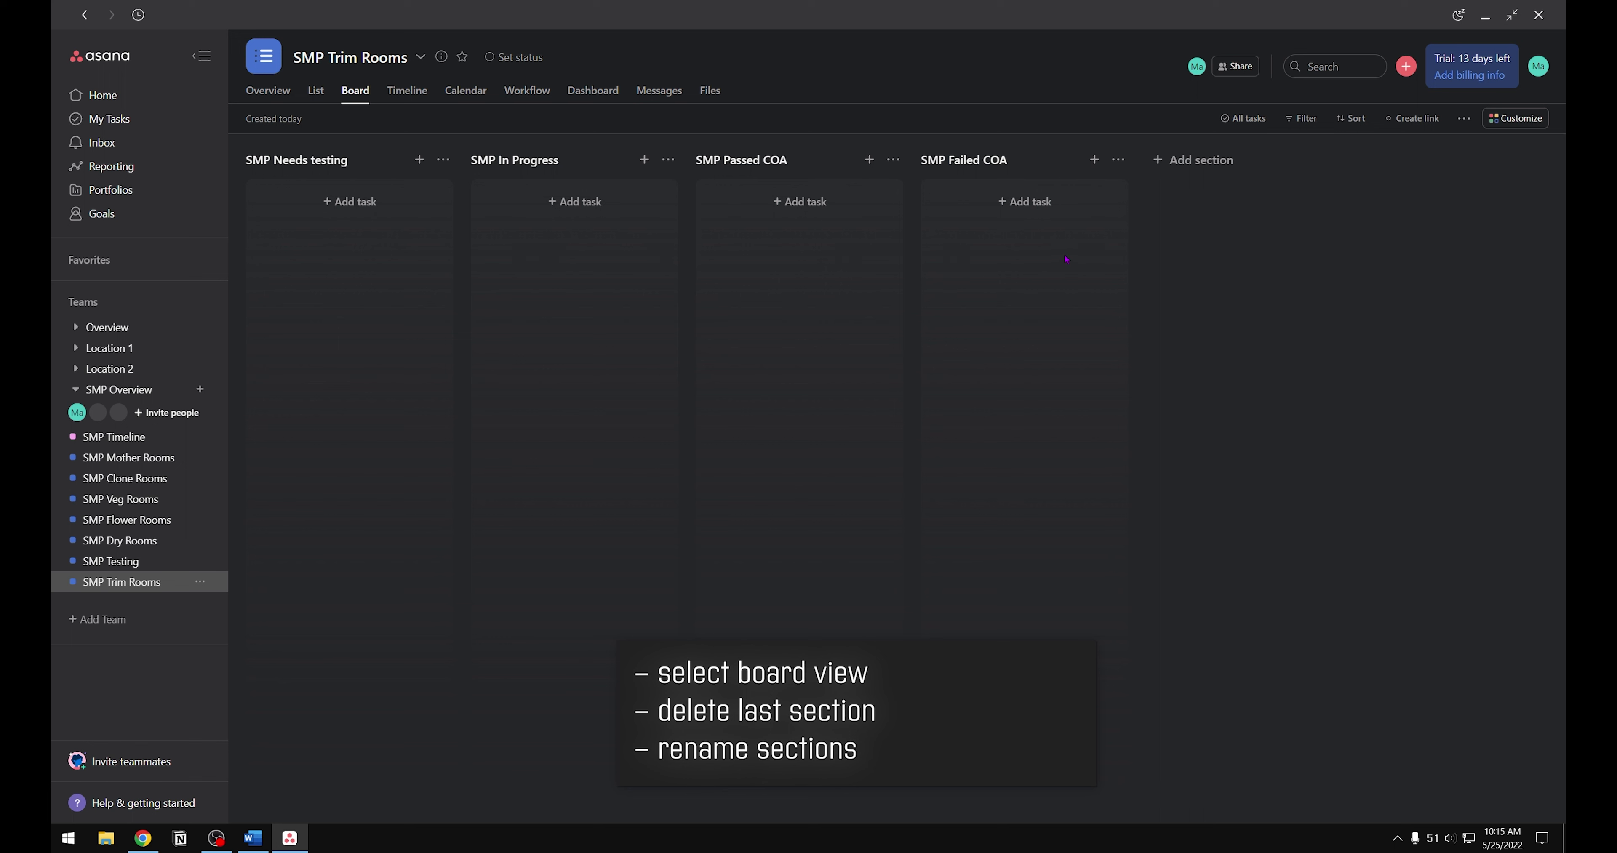
click(1119, 161)
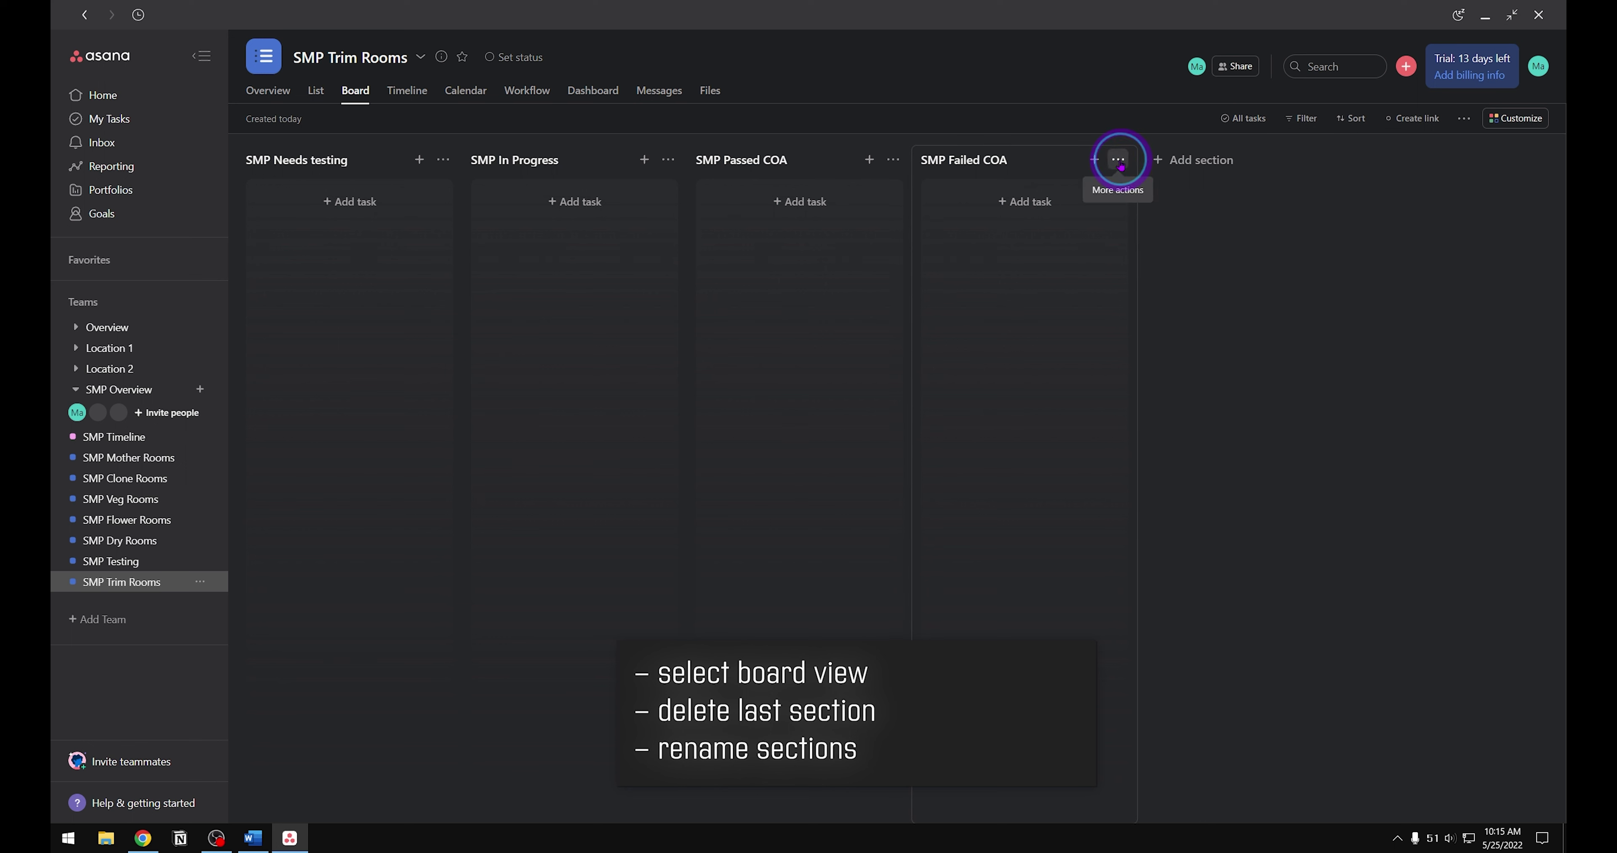
click(1161, 267)
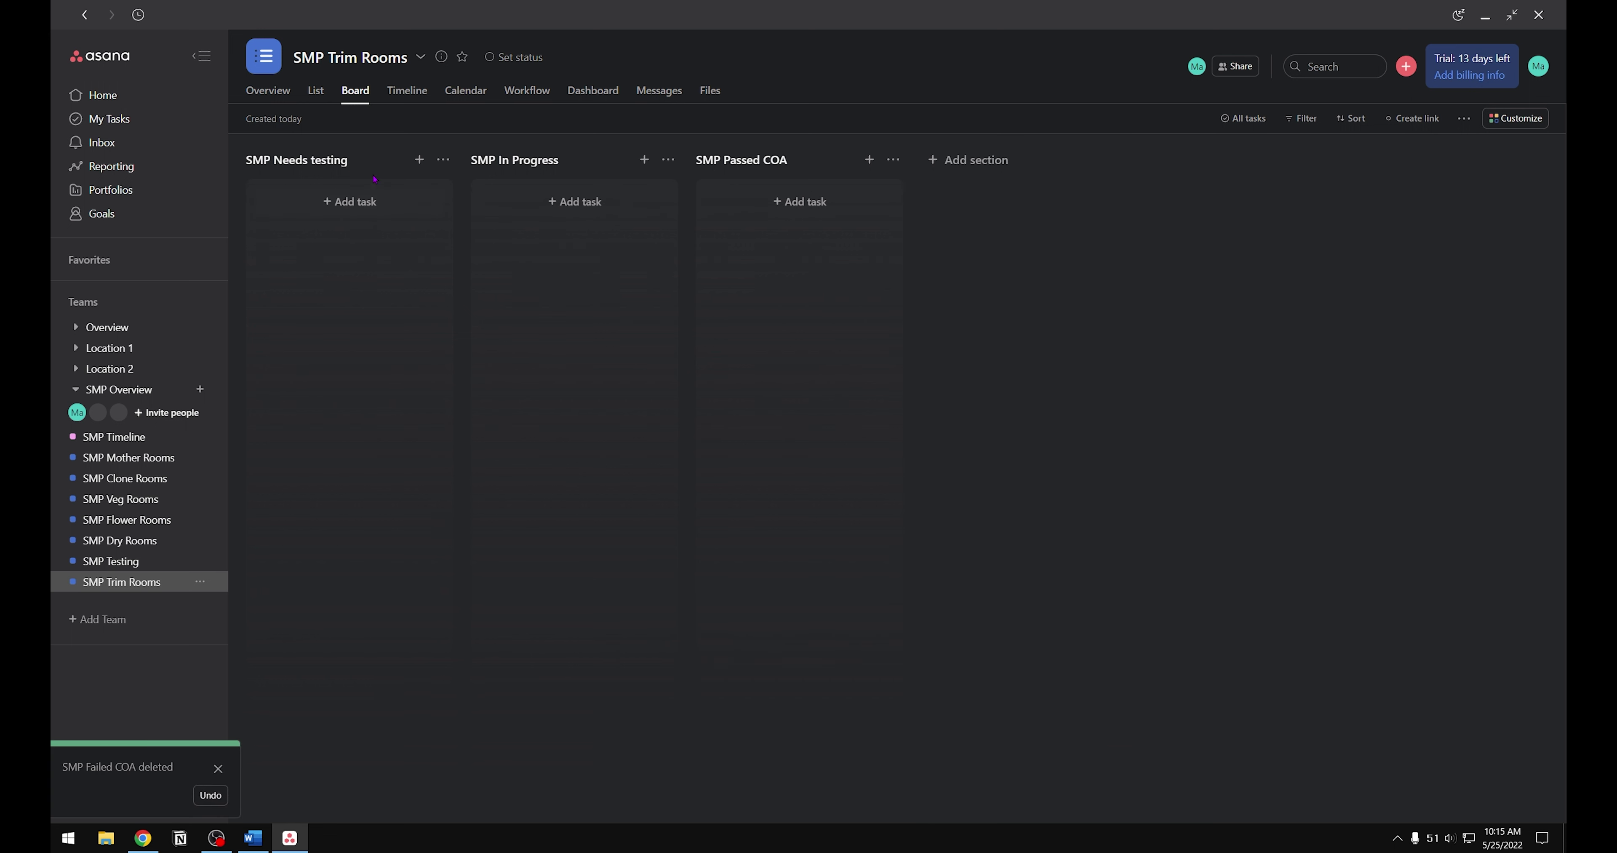
Step: Rename the first section of the SMP Trim Rooms board as SMP To Do
click(359, 159)
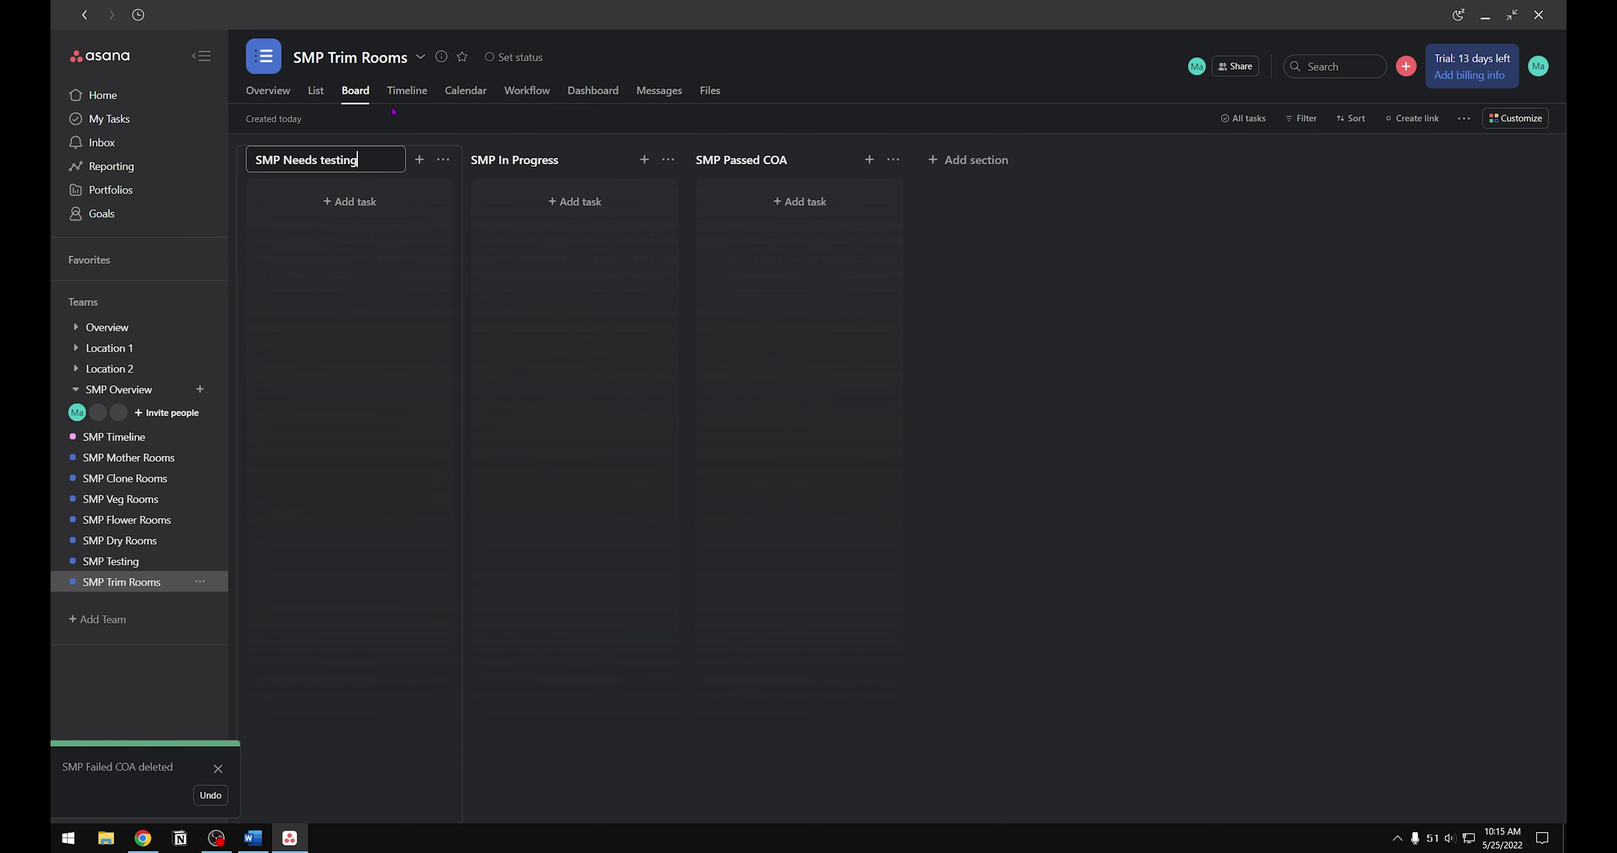
key(BackSpace)
key(BackSpace)
key(BackSpace)
key(BackSpace)
key(BackSpace)
key(BackSpace)
key(BackSpace)
key(BackSpace)
key(BackSpace)
key(BackSpace)
key(BackSpace)
text(To Do)
Step: Rename the last section of the SMP Trim Rooms board as SMP Done
click(759, 161)
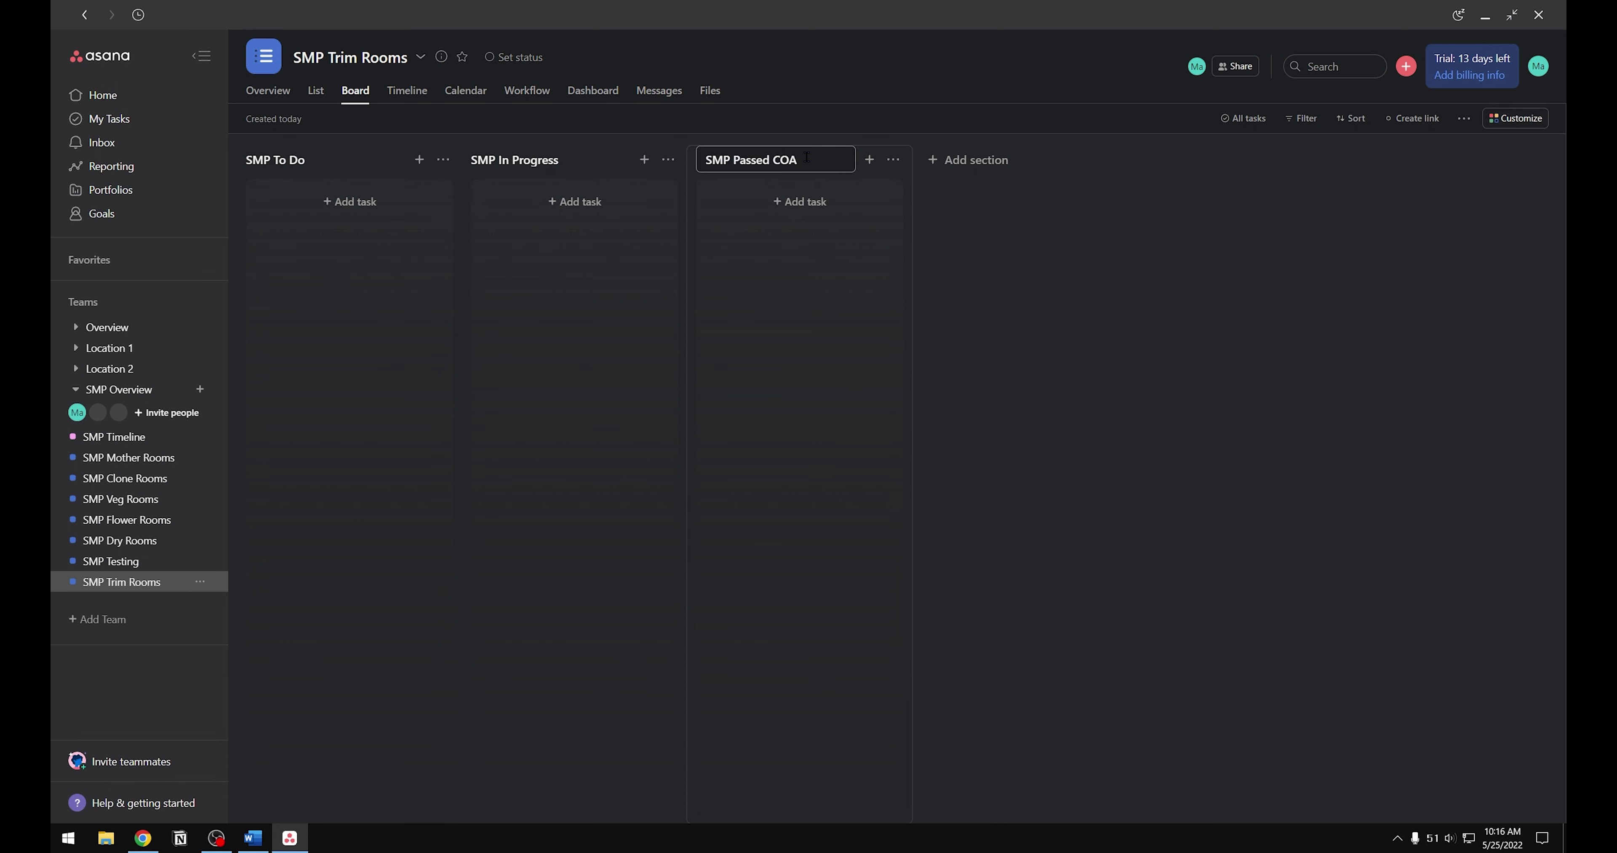
key(BackSpace)
key(BackSpace)
key(BackSpace)
key(BackSpace)
key(BackSpace)
key(BackSpace)
key(BackSpace)
key(BackSpace)
key(BackSpace)
key(BackSpace)
key(BackSpace)
text(Done)
Step: Add a rule to the SMP Done section that marks a task complete when it is moved there
click(892, 160)
click(892, 160)
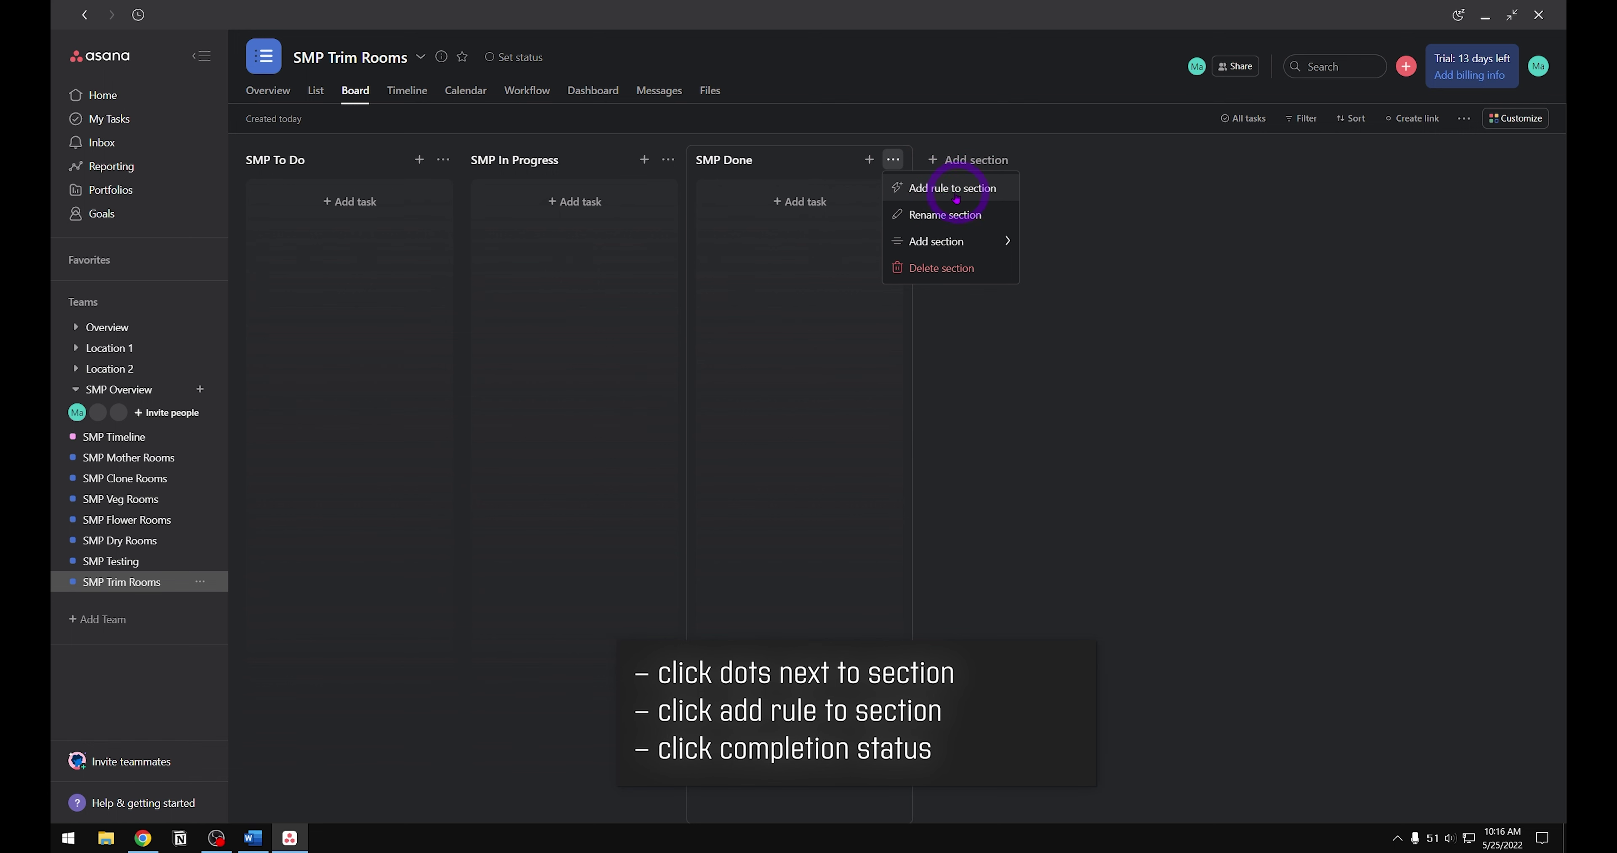
click(940, 188)
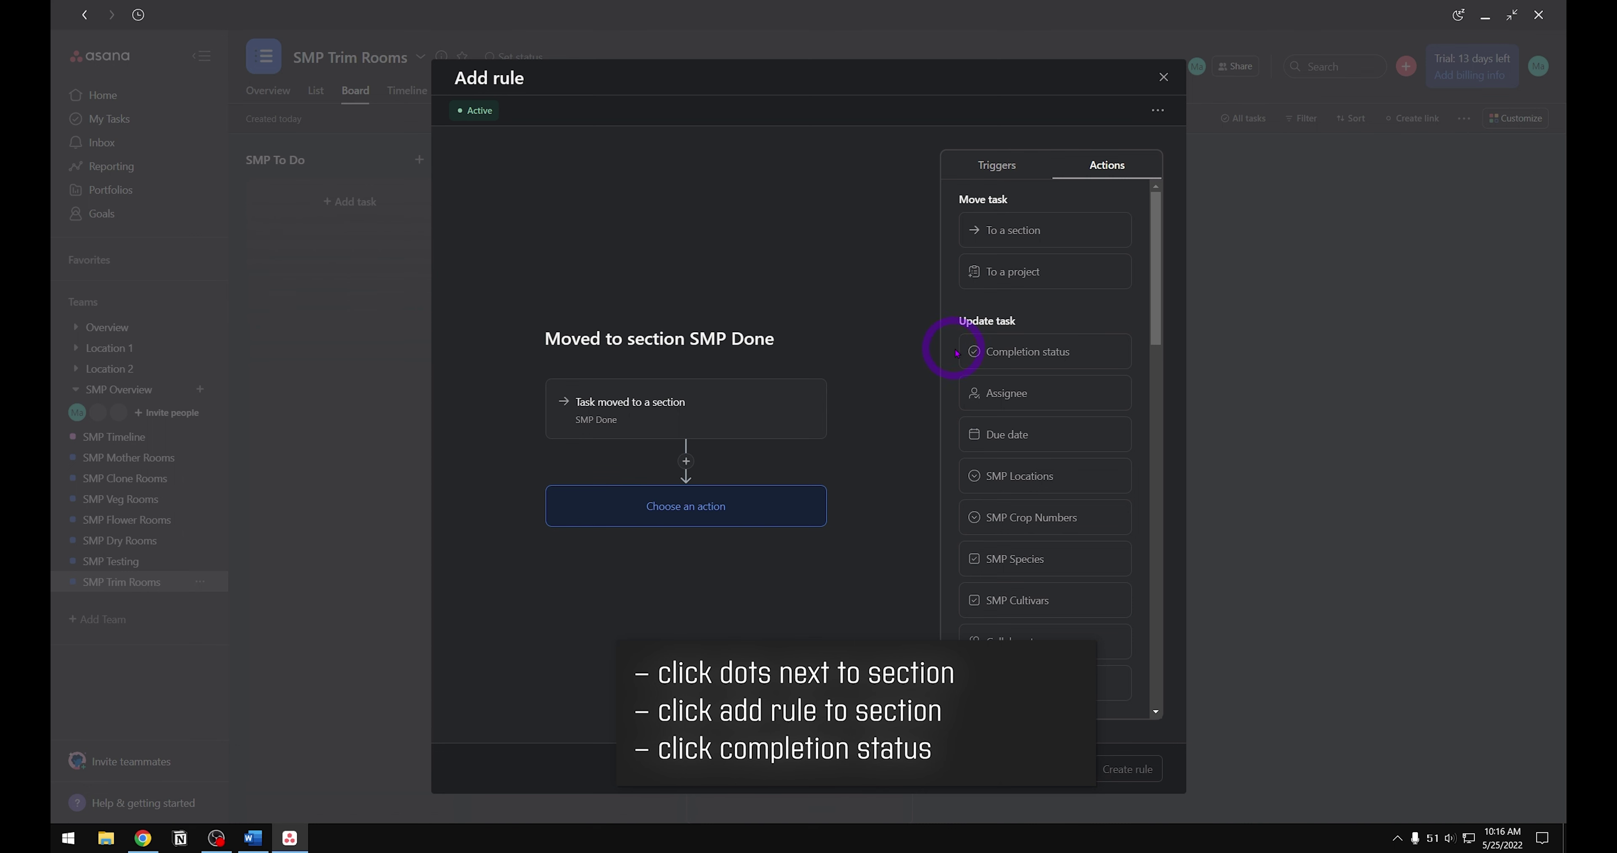
click(1103, 351)
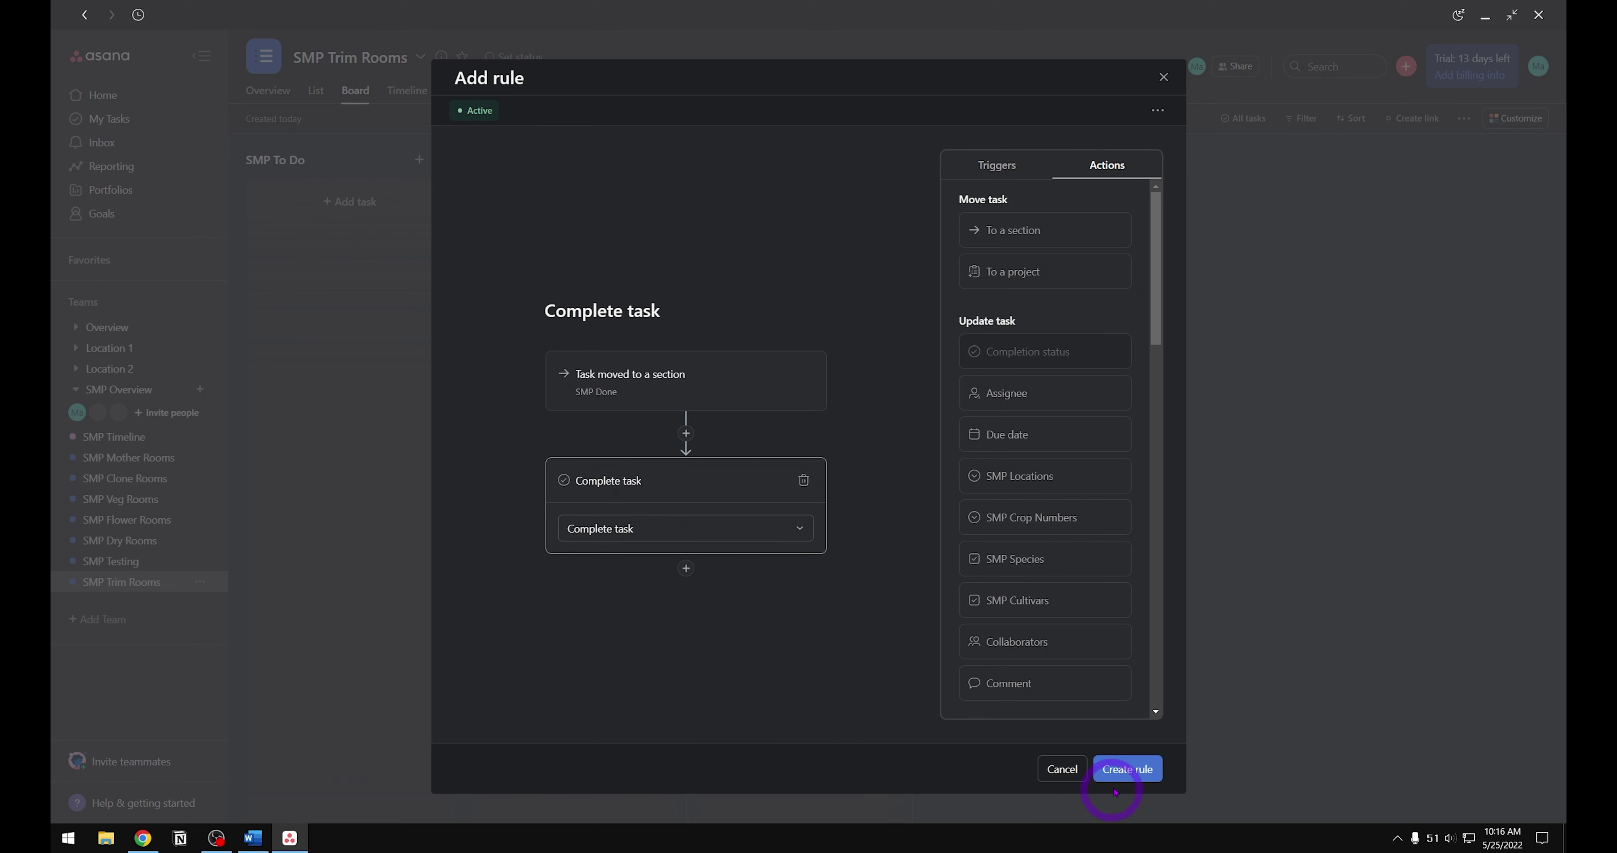
click(1129, 769)
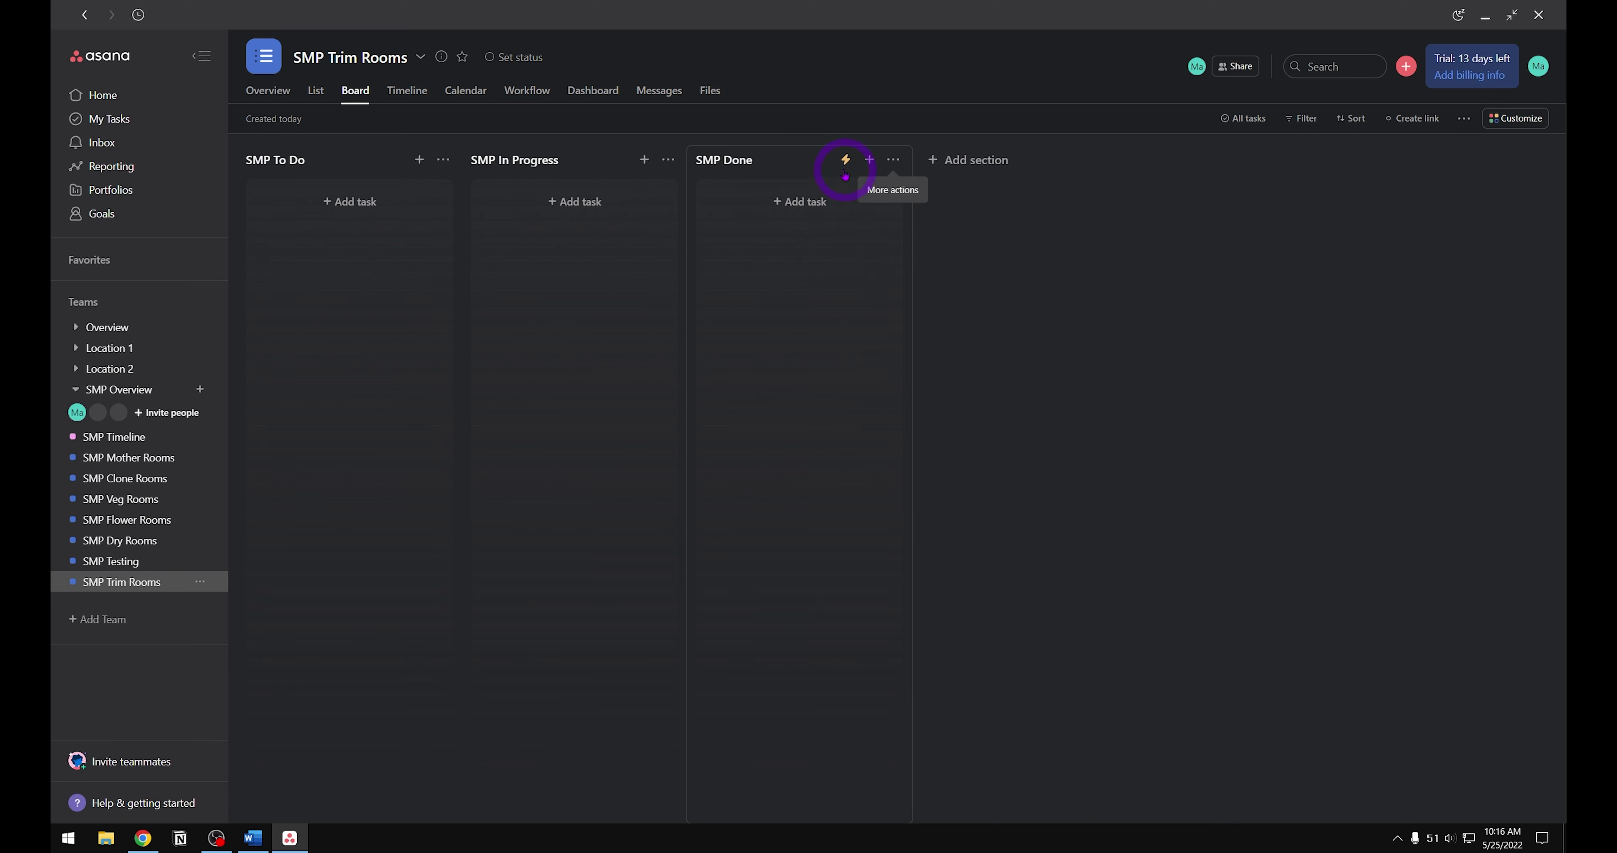
Step: Duplicate the SMP Trim Rooms project as SMP Ready for Sale with the default included items
click(199, 582)
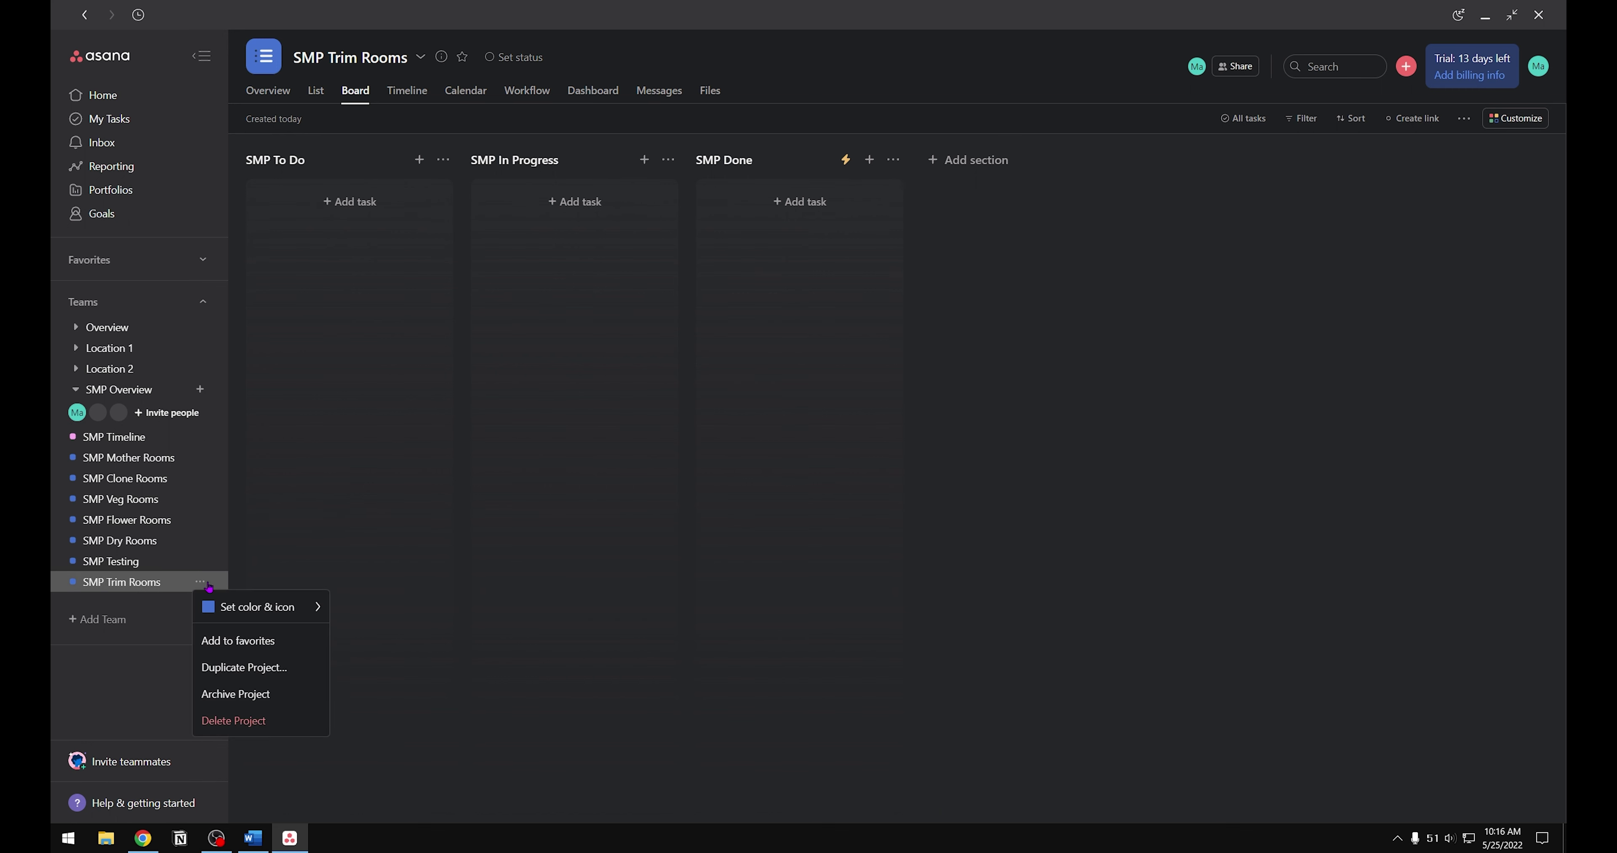
click(257, 668)
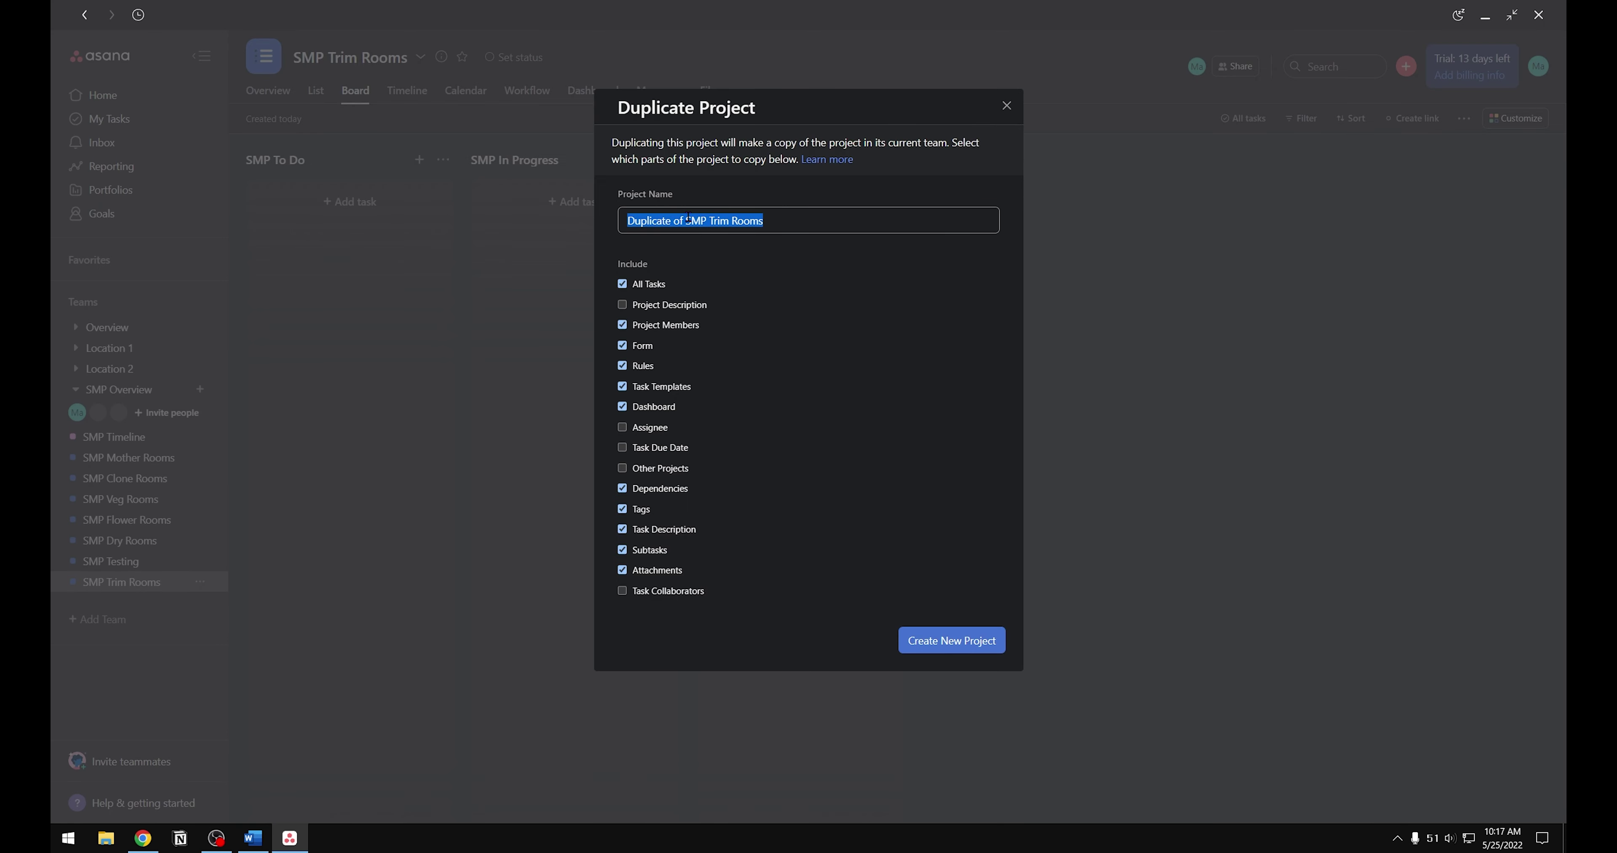
click(687, 218)
key(BackSpace)
key(BackSpace)
key(BackSpace)
key(BackSpace)
key(BackSpace)
key(BackSpace)
key(BackSpace)
key(BackSpace)
key(BackSpace)
key(BackSpace)
key(BackSpace)
key(BackSpace)
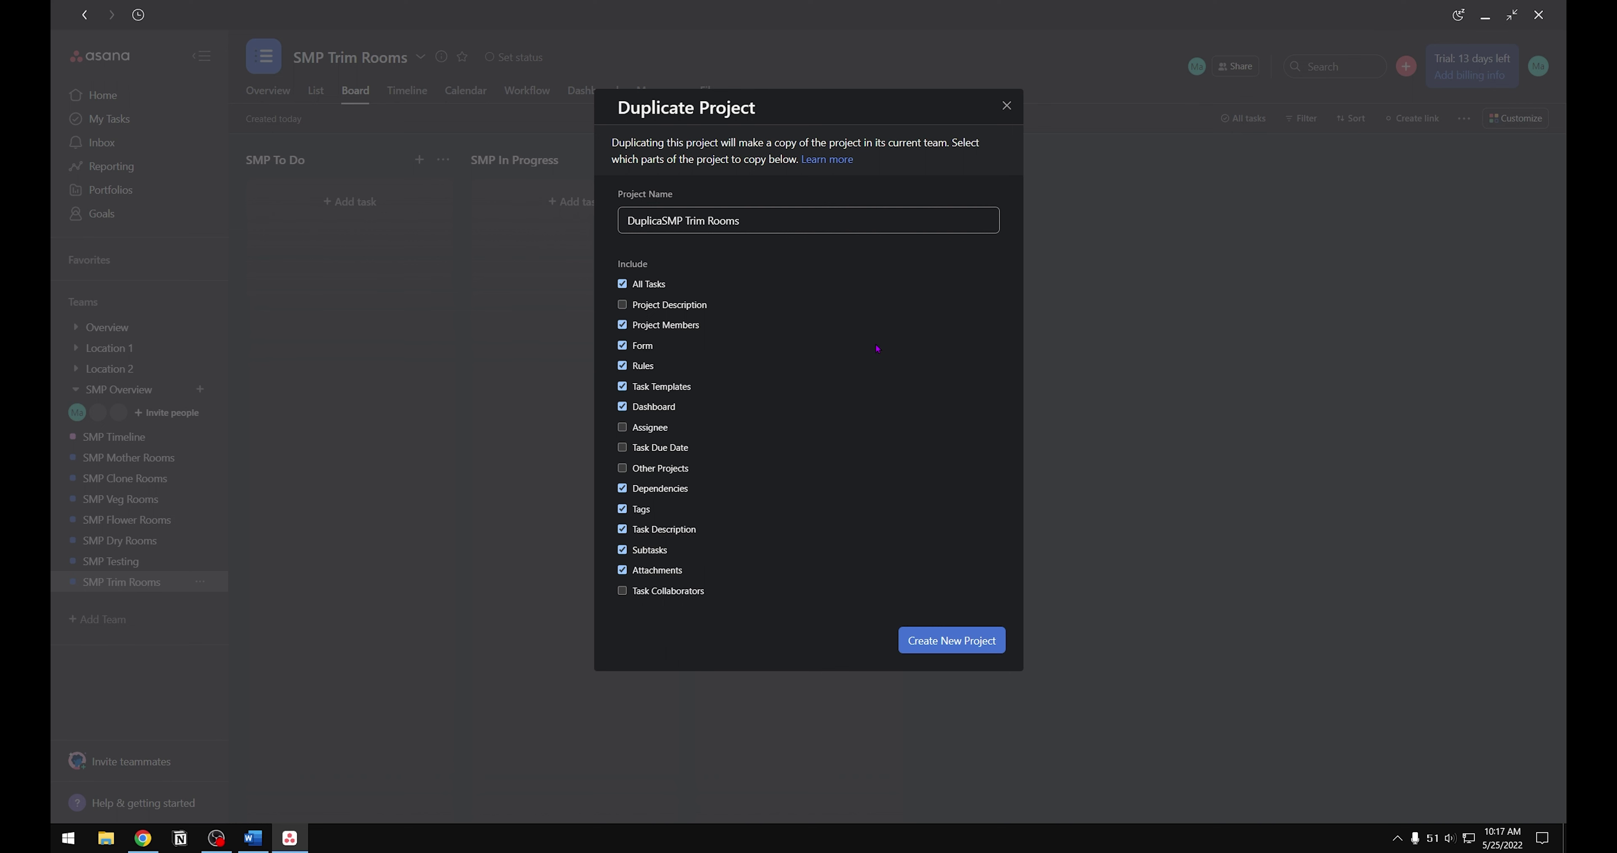
key(BackSpace)
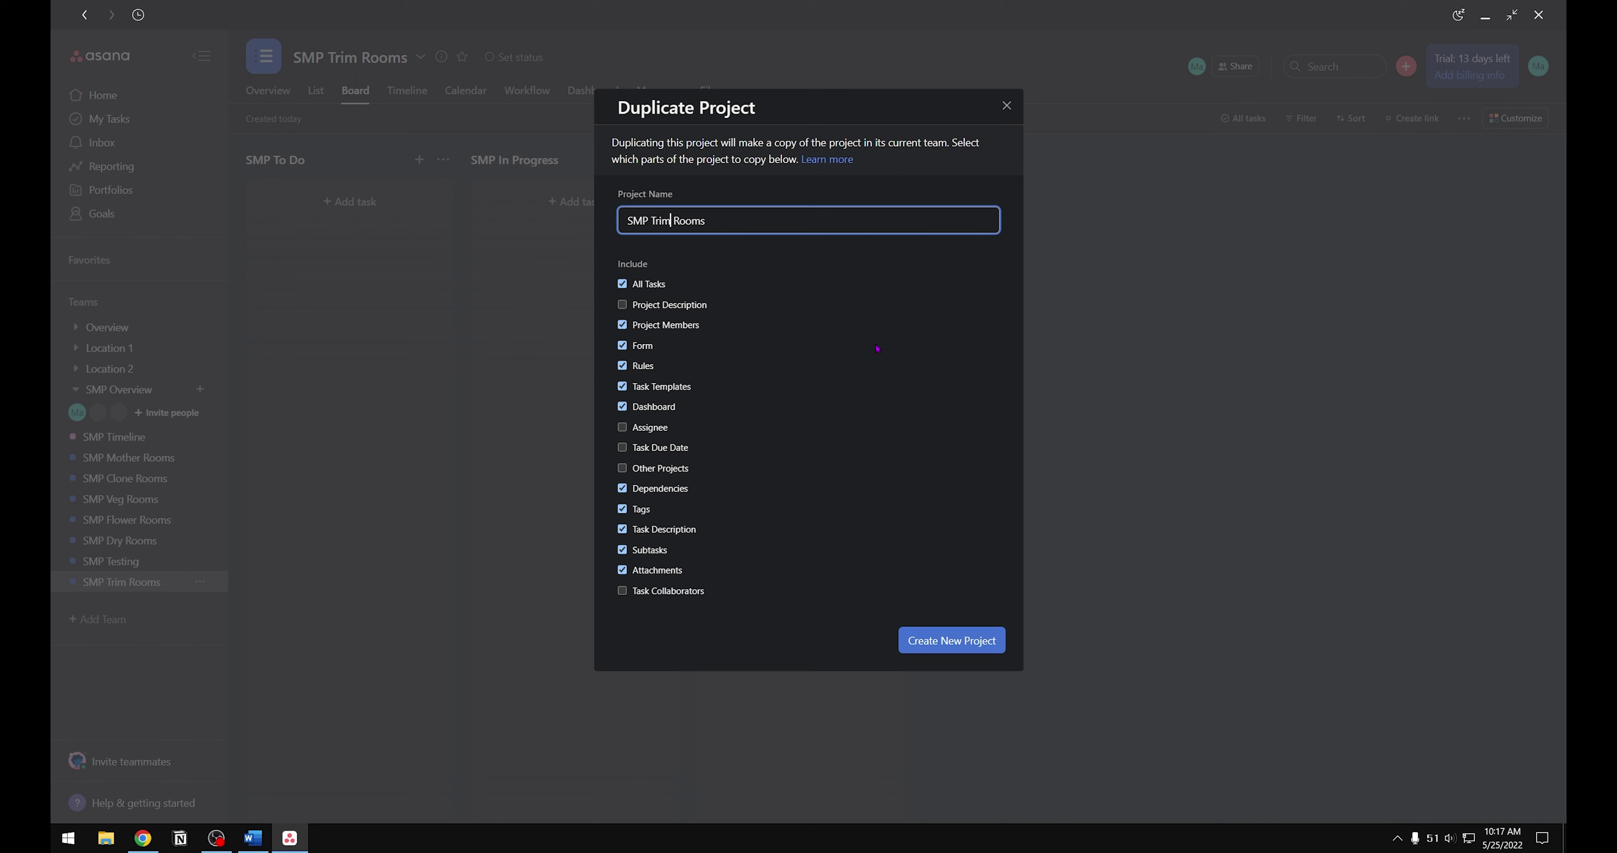
key(End)
key(ctrl+BackSpace)
key(ctrl+BackSpace)
text(Ready for Sale)
click(954, 636)
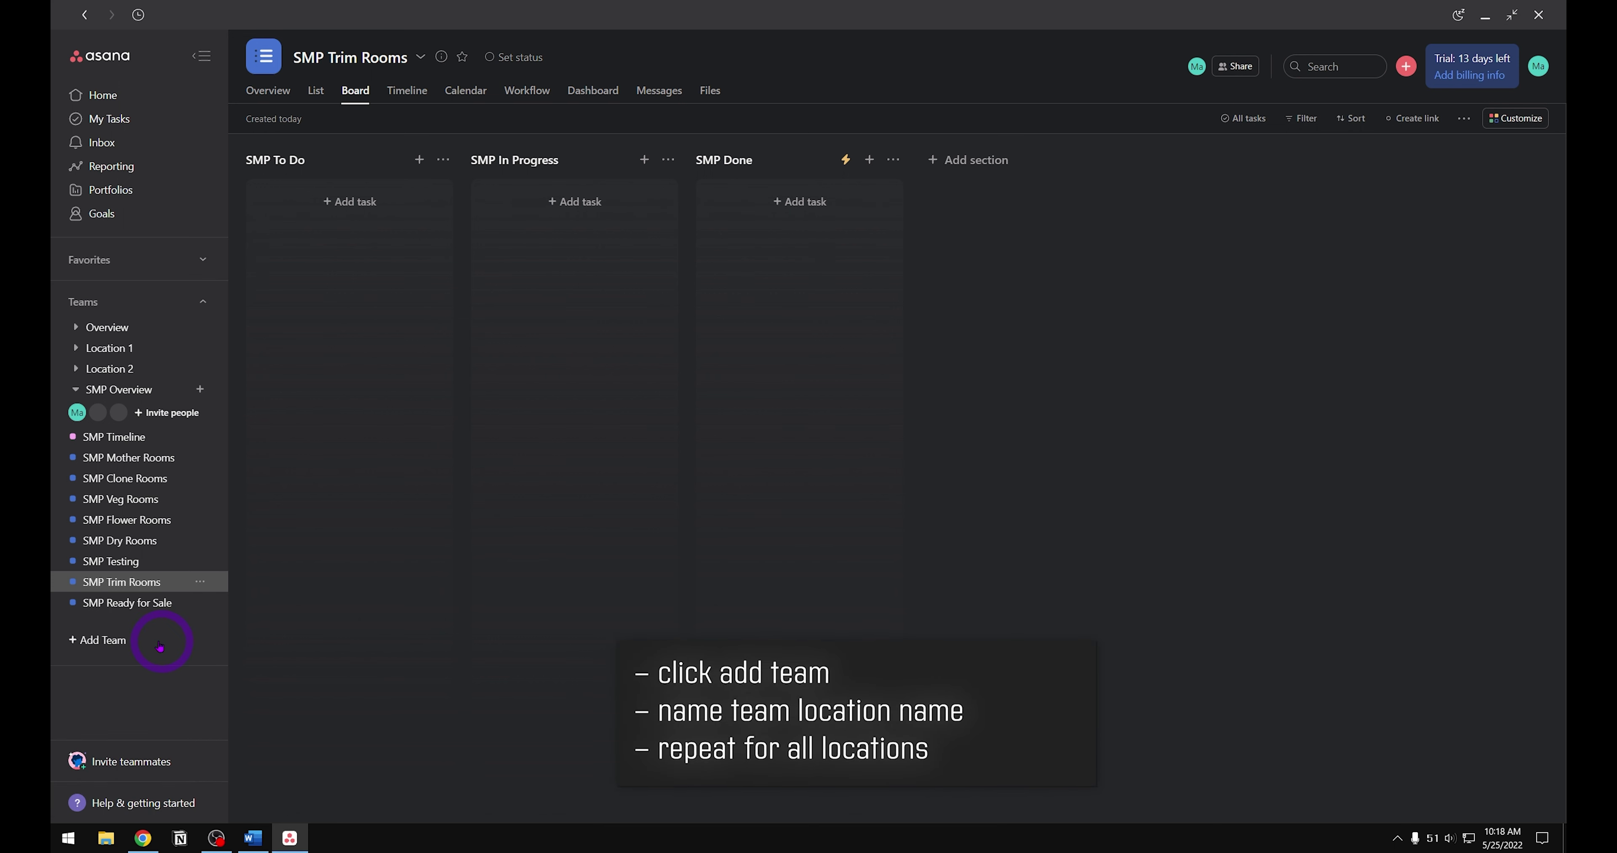
Step: Create a new team named SMP Location 1 with the default public-to-organization privacy
click(91, 647)
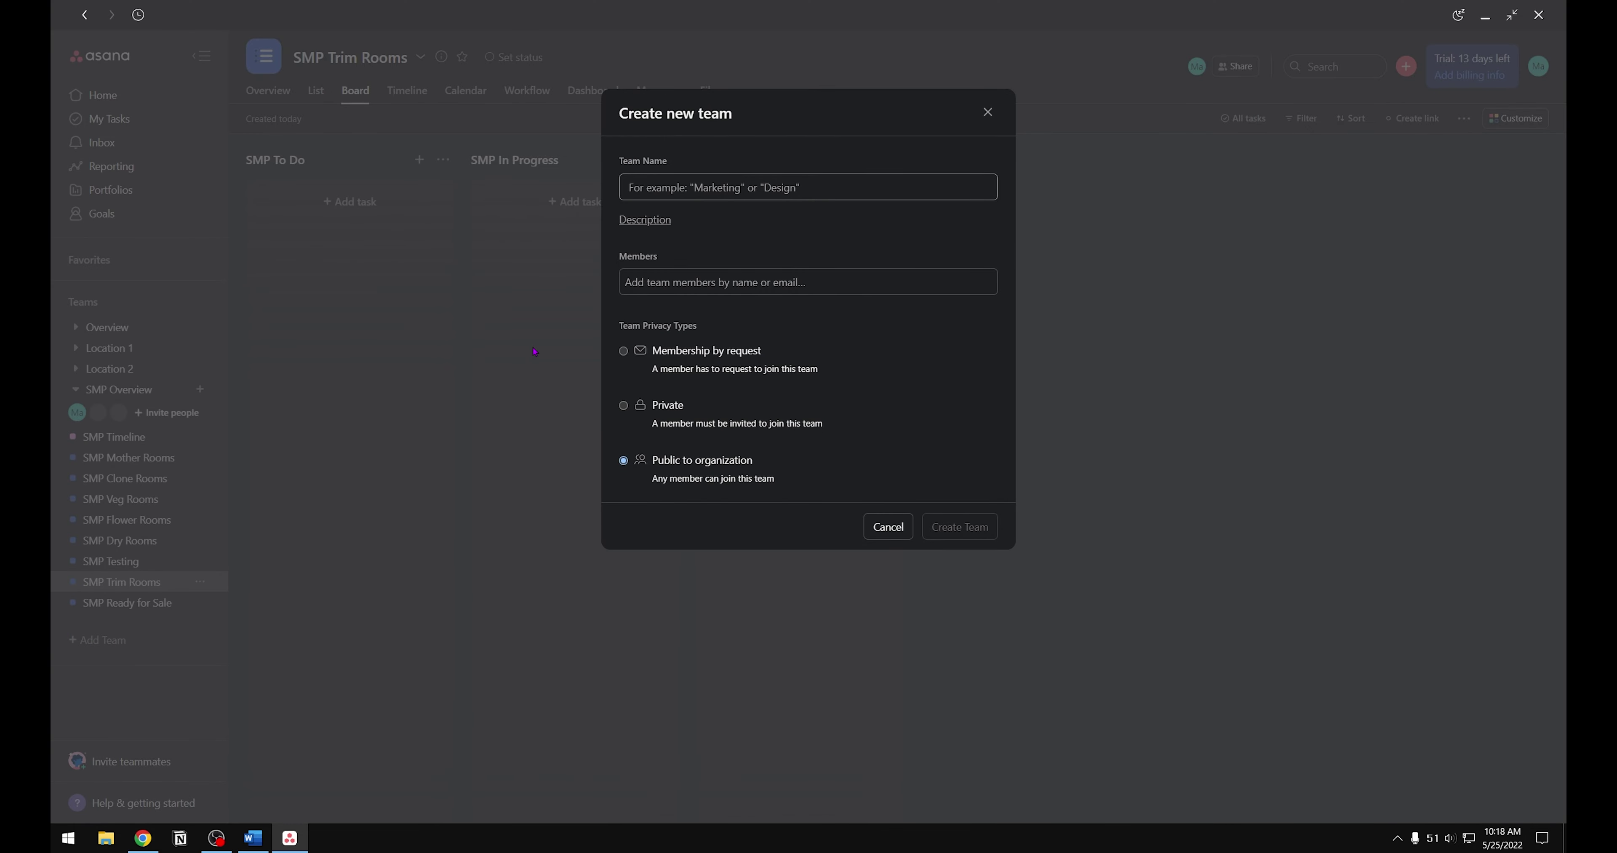
text(SMP L)
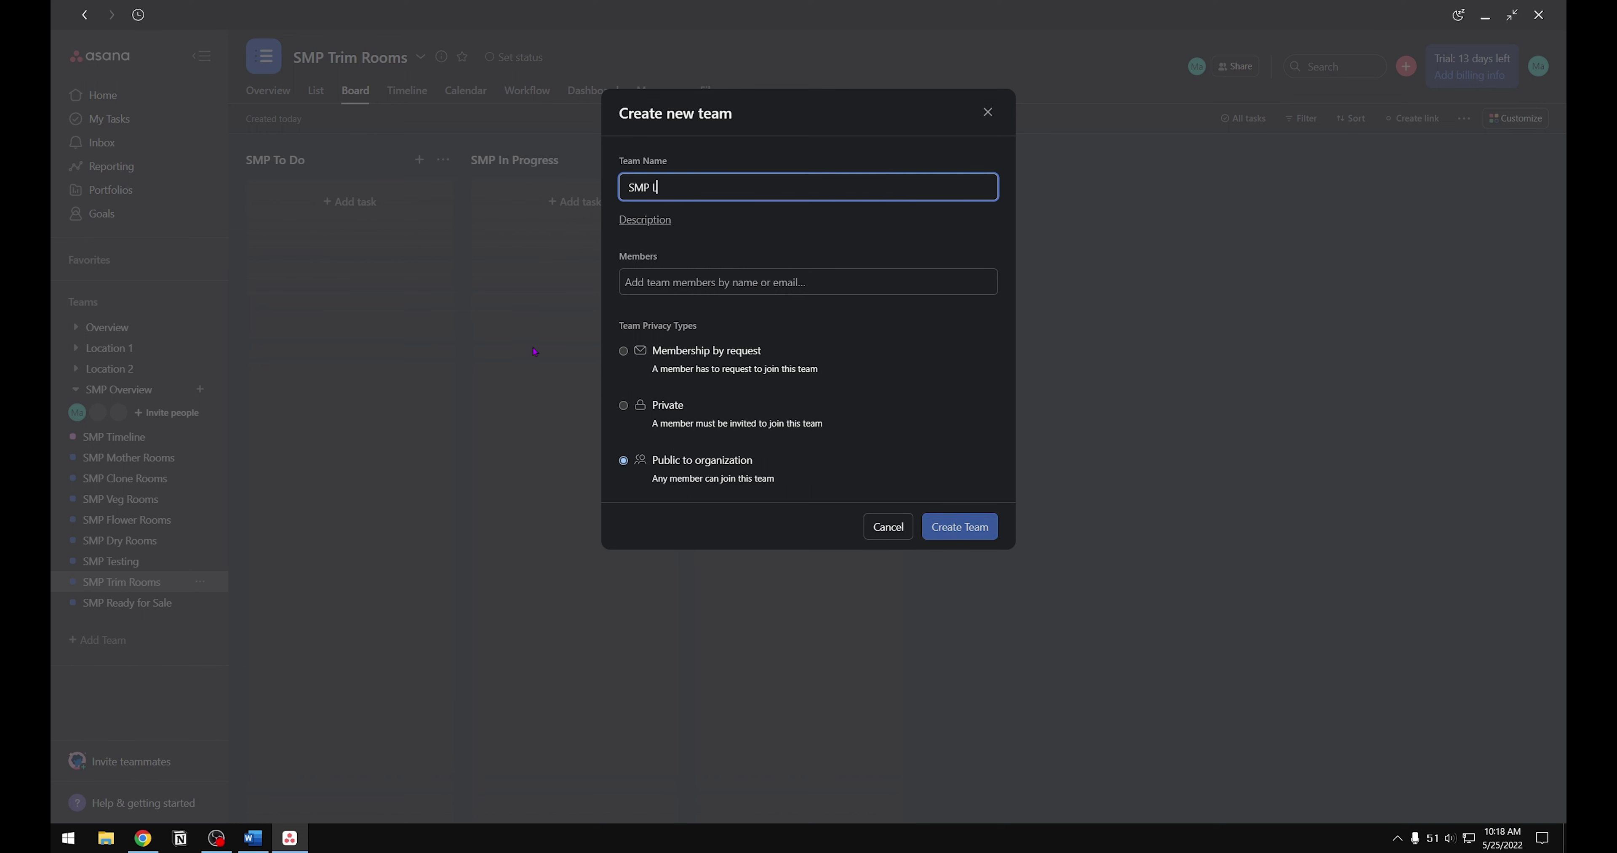
text(ocation)
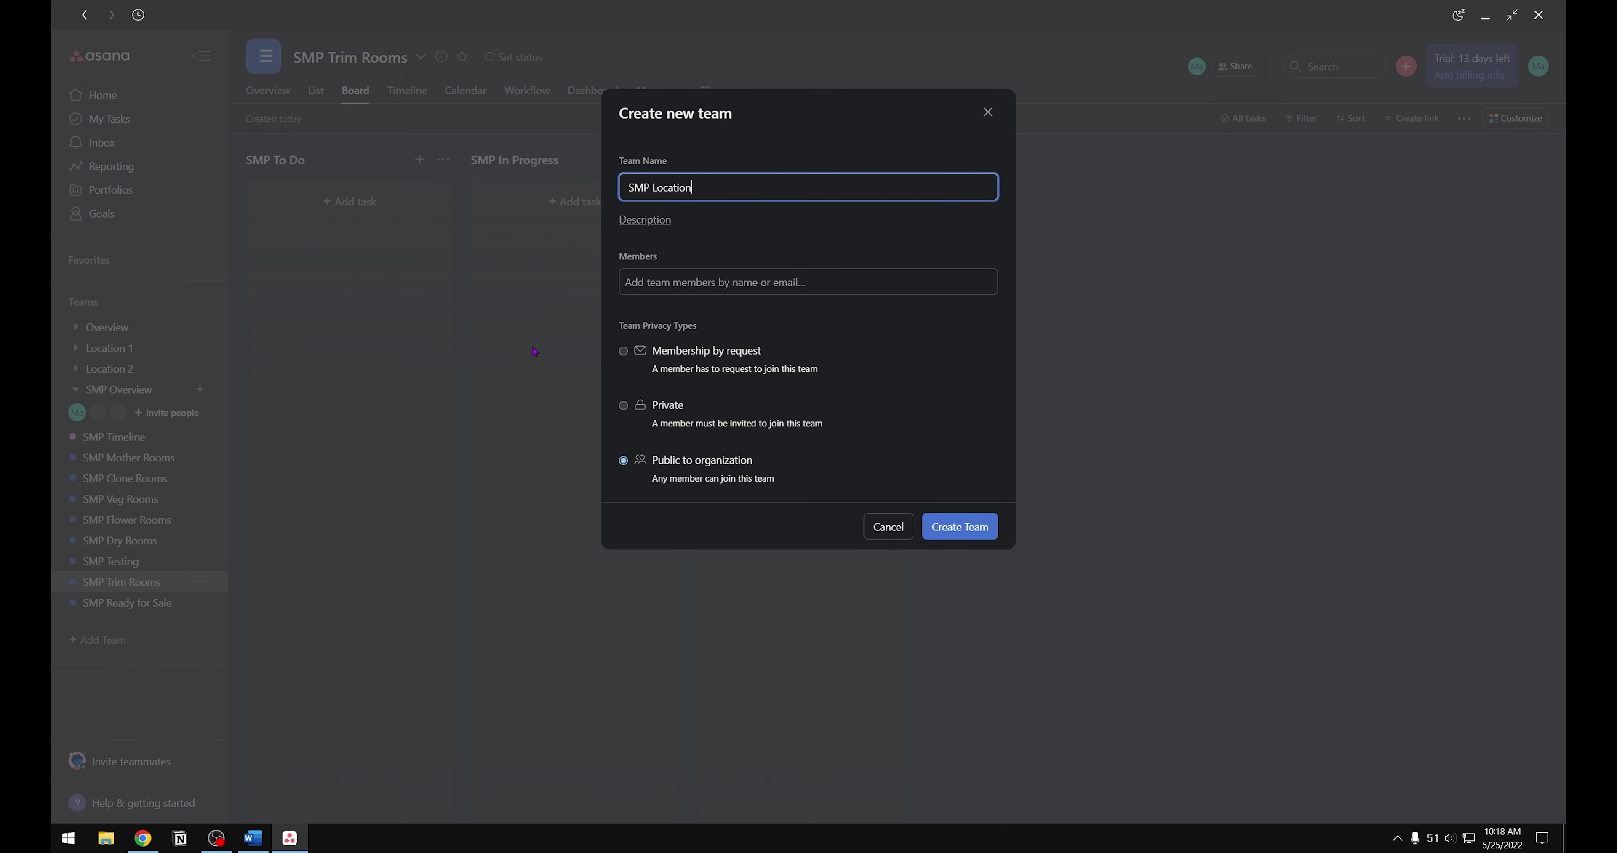
text( 1)
key(Return)
Step: Create a new team named SMP Location 2 with the default public-to-organization privacy
click(108, 663)
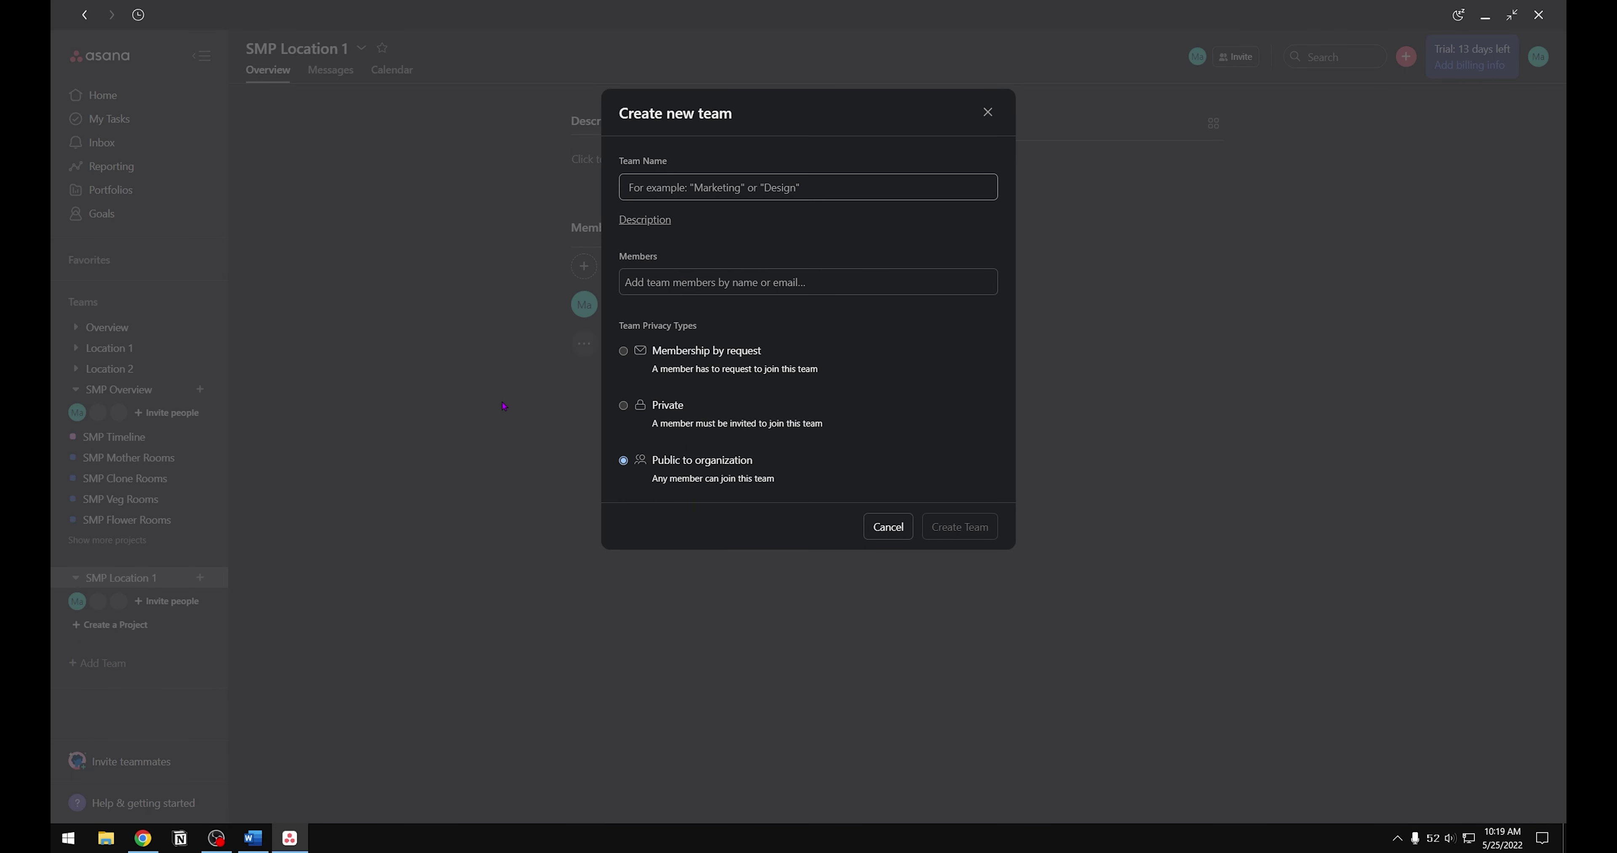
text(SMP )
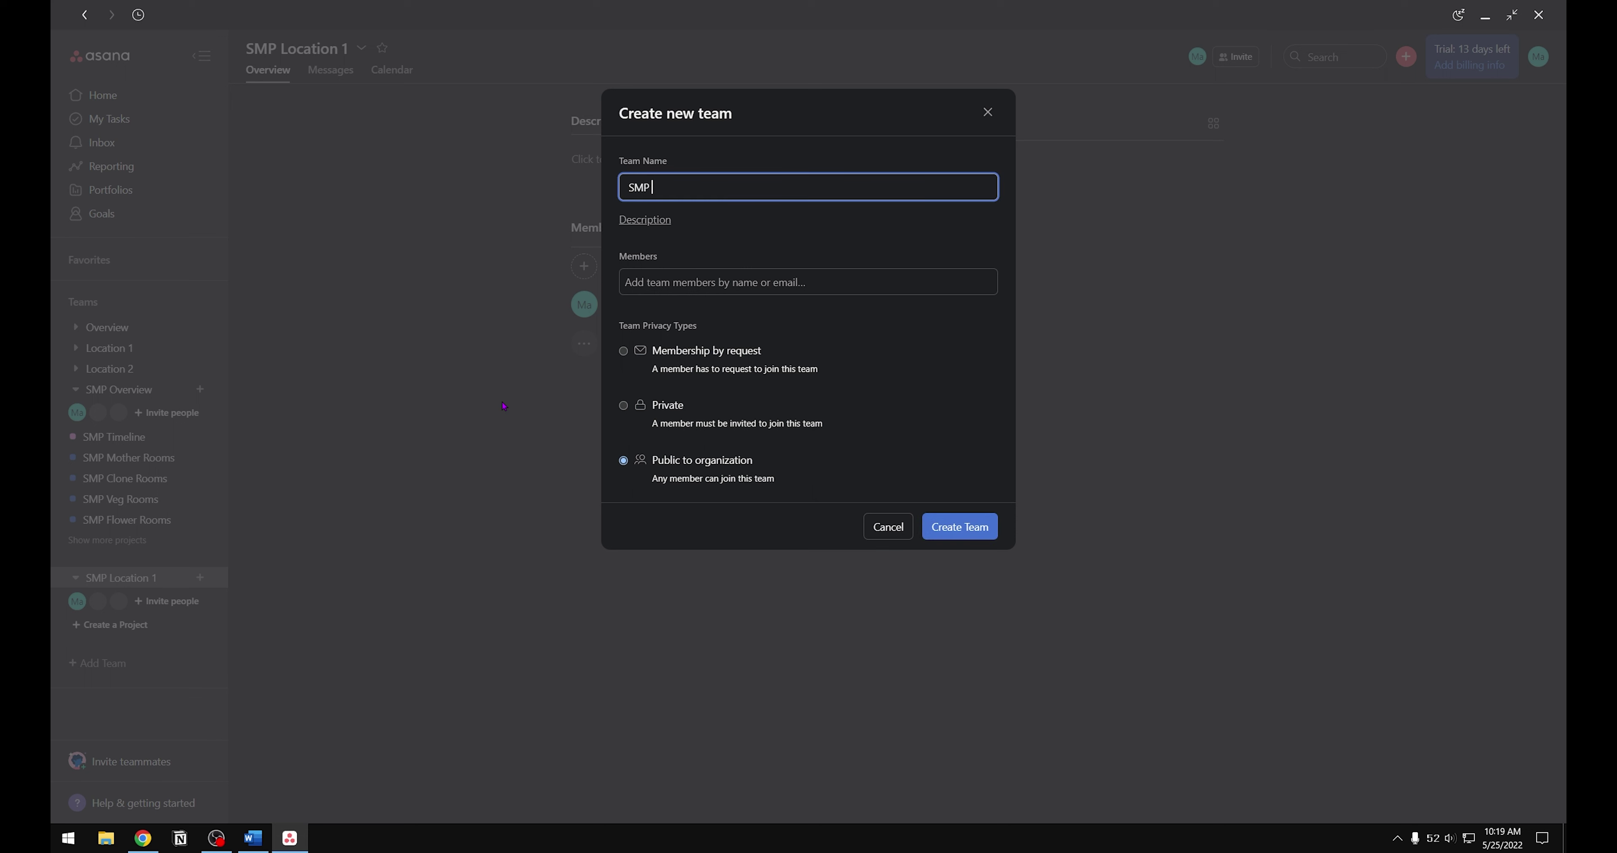
text(Location 2)
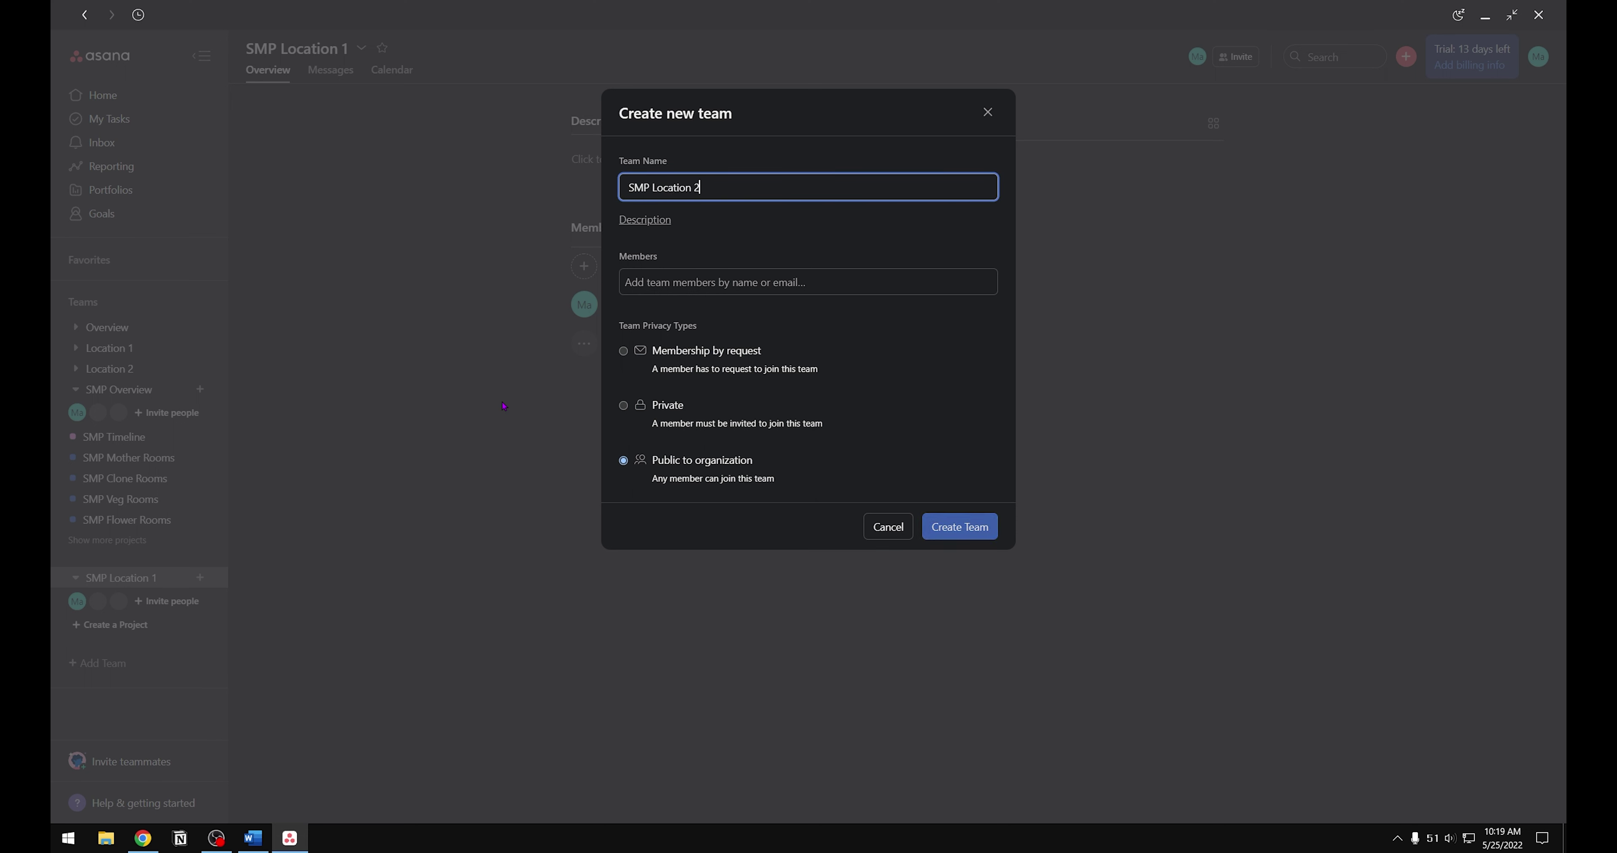
click(986, 532)
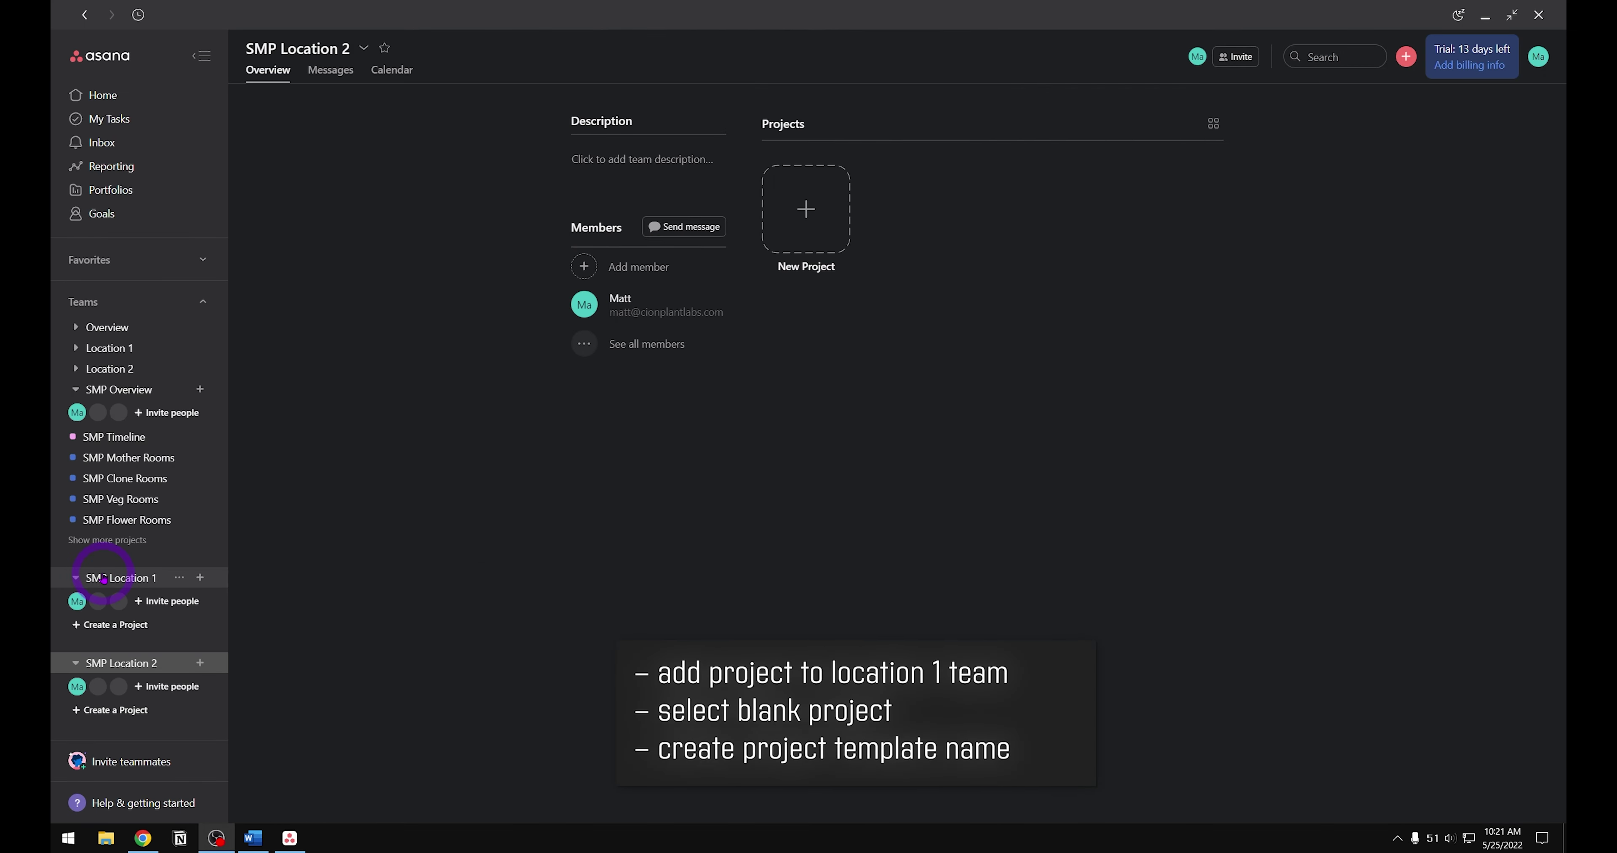
Step: Create a blank list-view project named SMP 0000-0_CROP 000 [TEMPLATE] in the SMP Location 1 team, starting with adding tasks
click(119, 580)
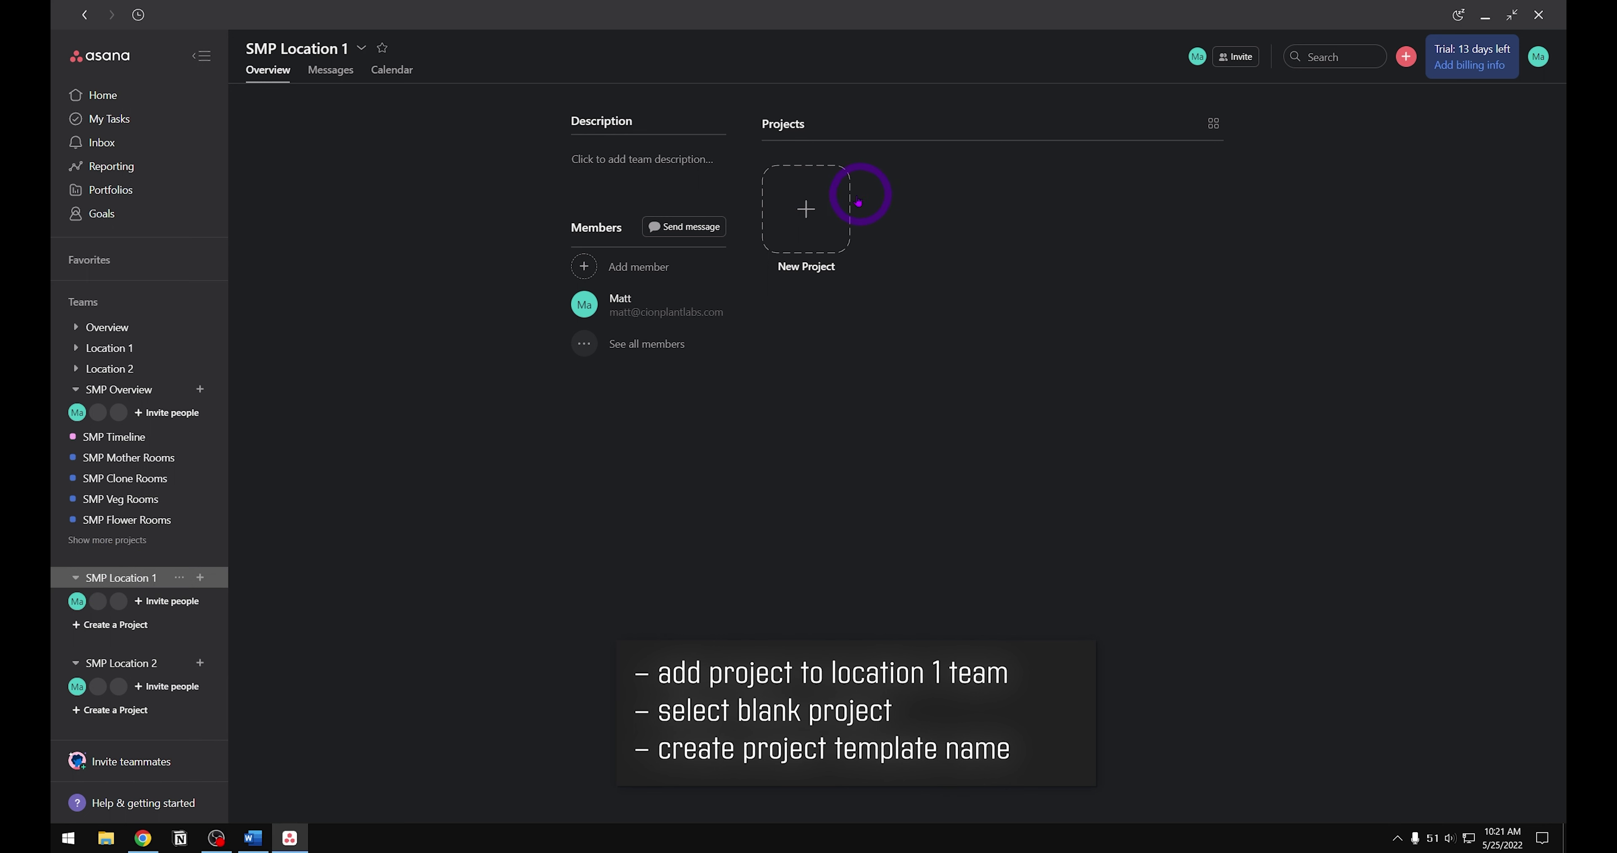
click(823, 204)
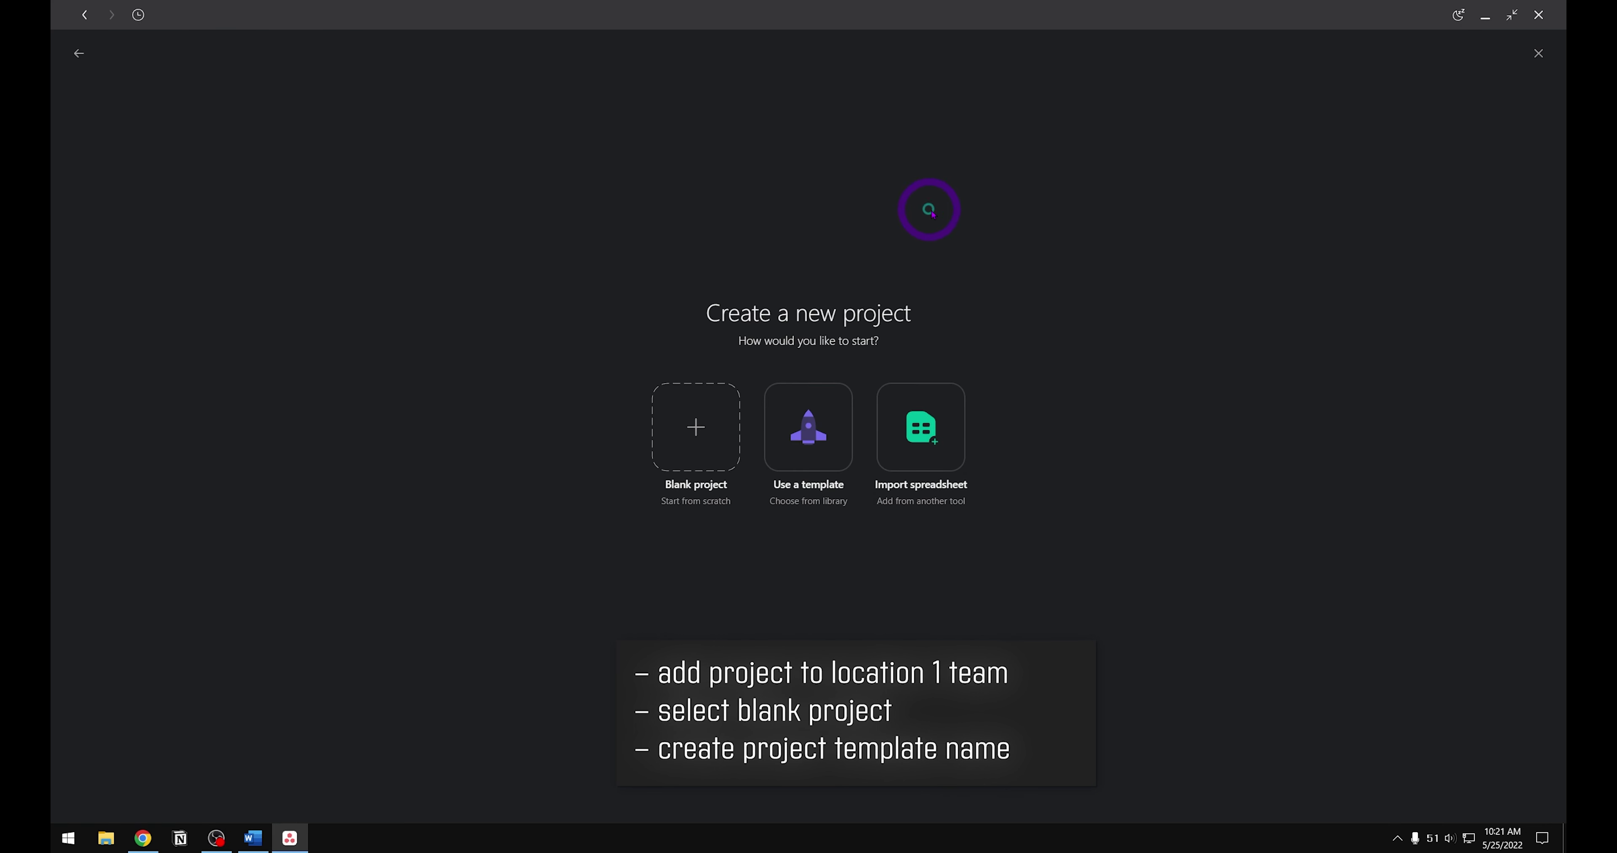
click(701, 479)
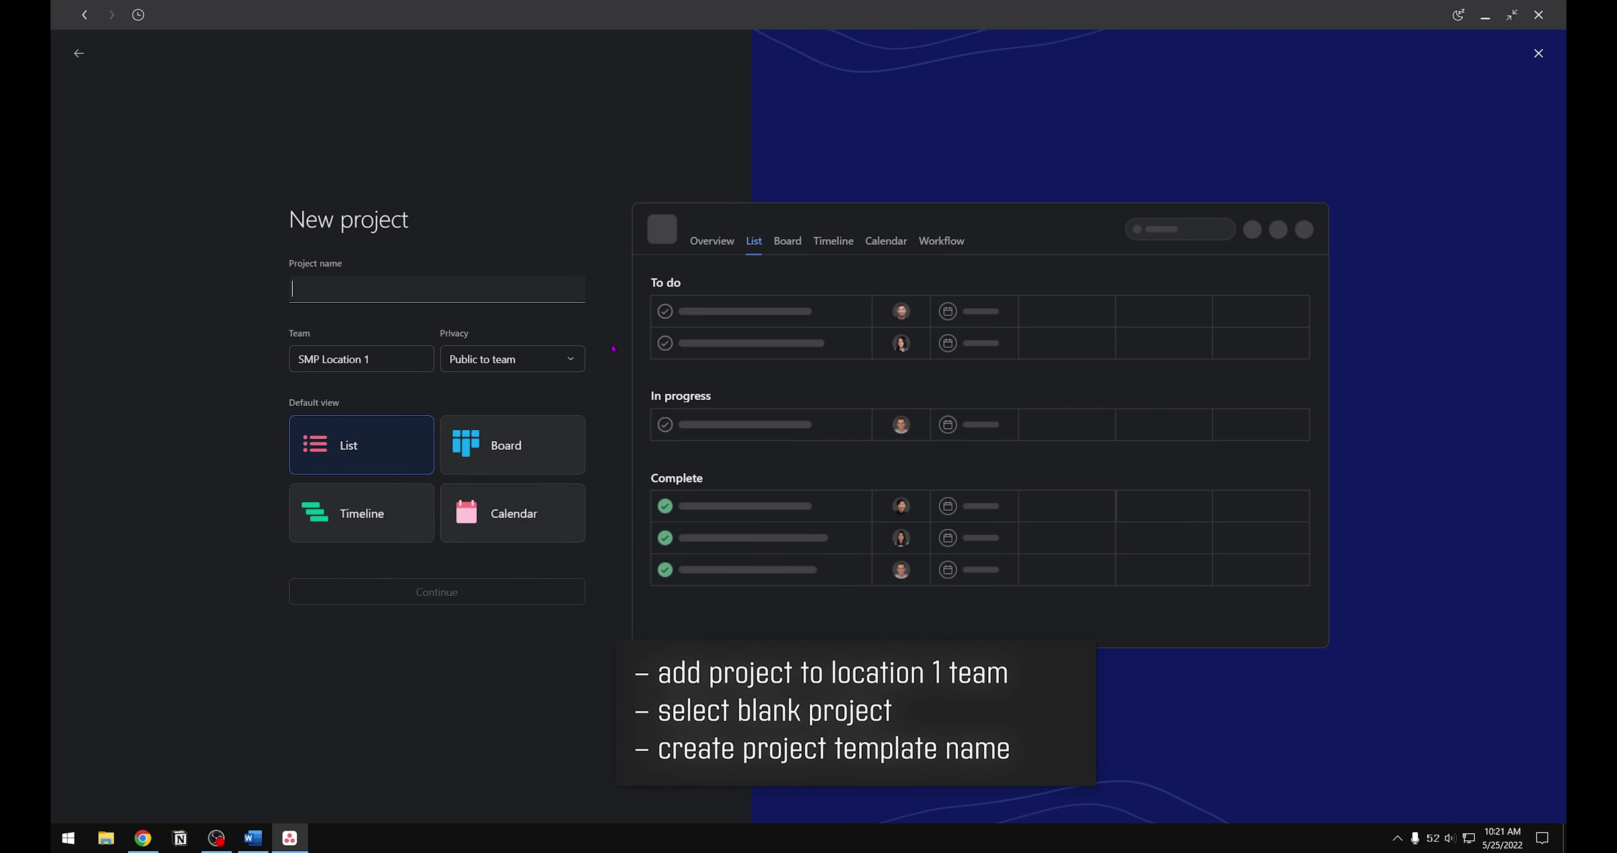
text(SMP 0000-0_CROP 000 [TEMPLATE])
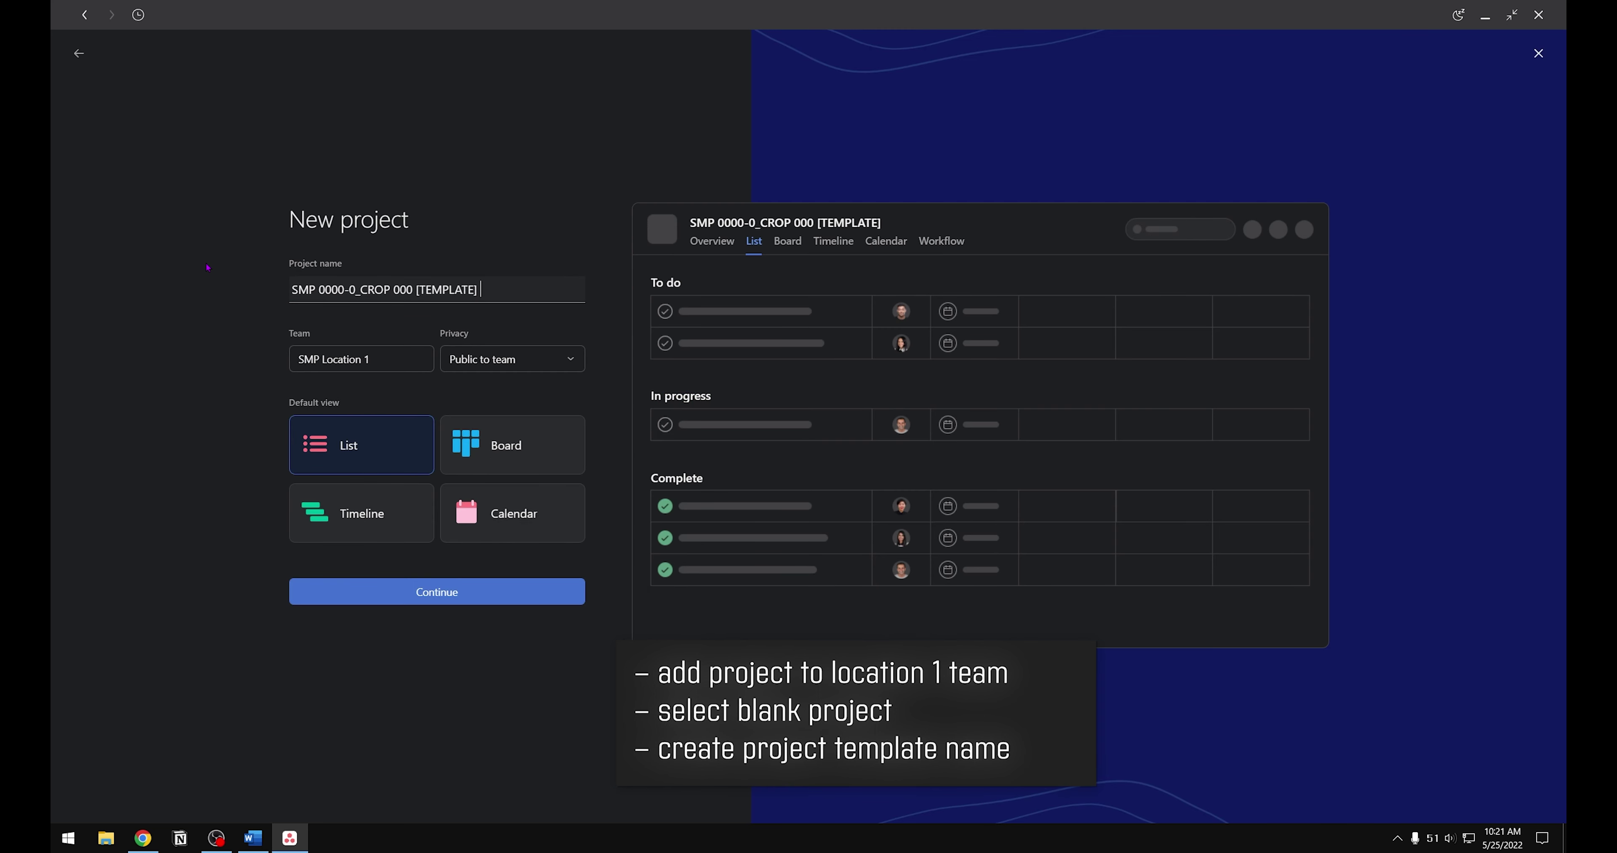
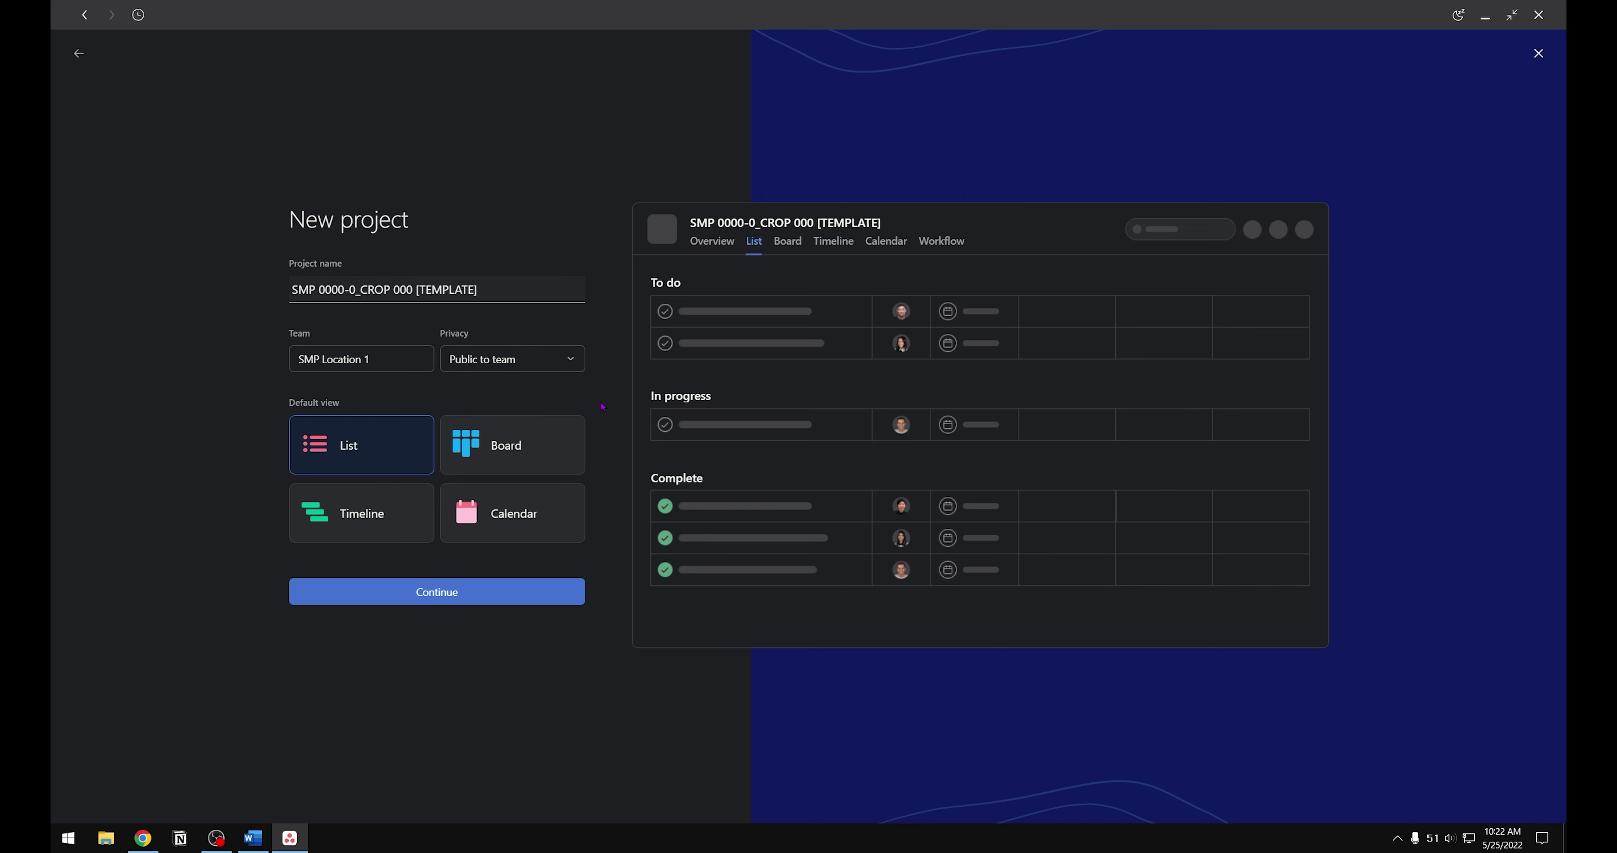
click(555, 603)
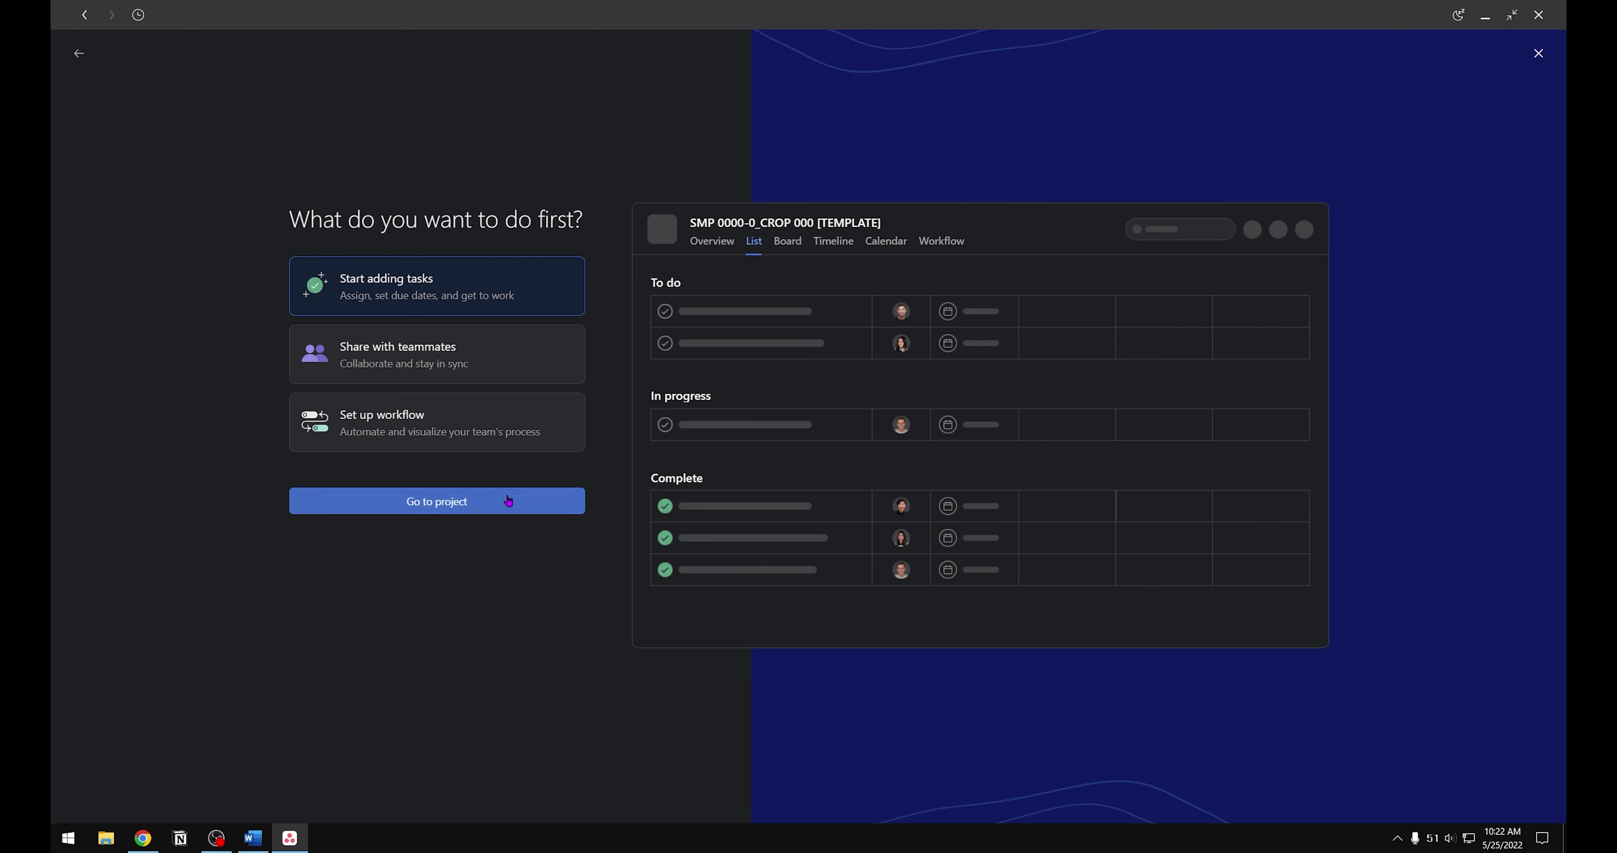
click(508, 500)
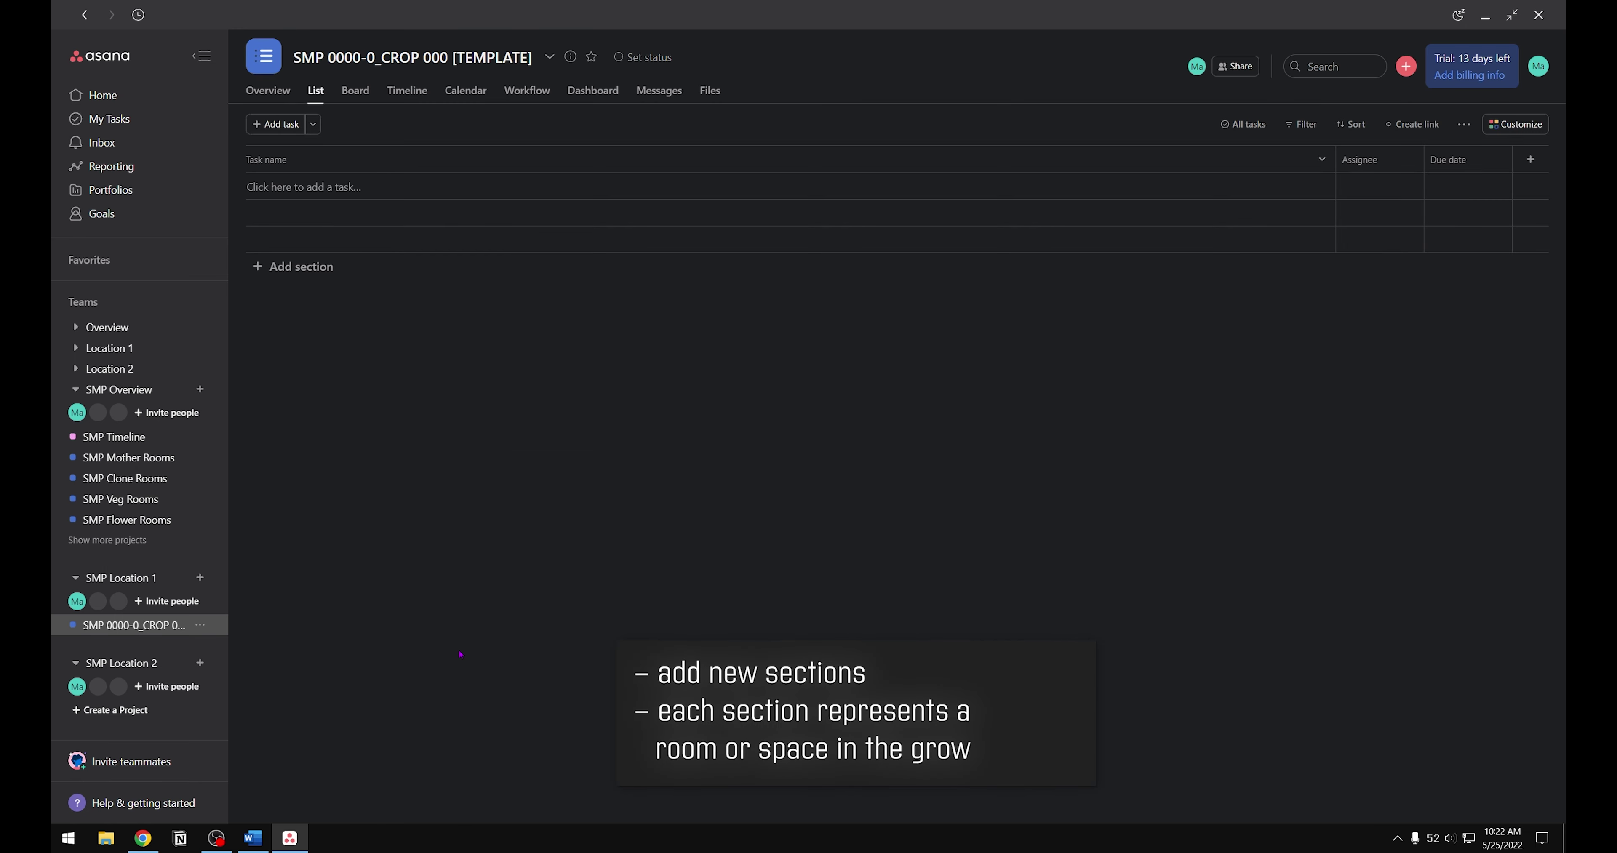
Step: Add sections named SMP Mother Room, SMP Clone Room and SMP Veg Room to the crop template project
click(313, 268)
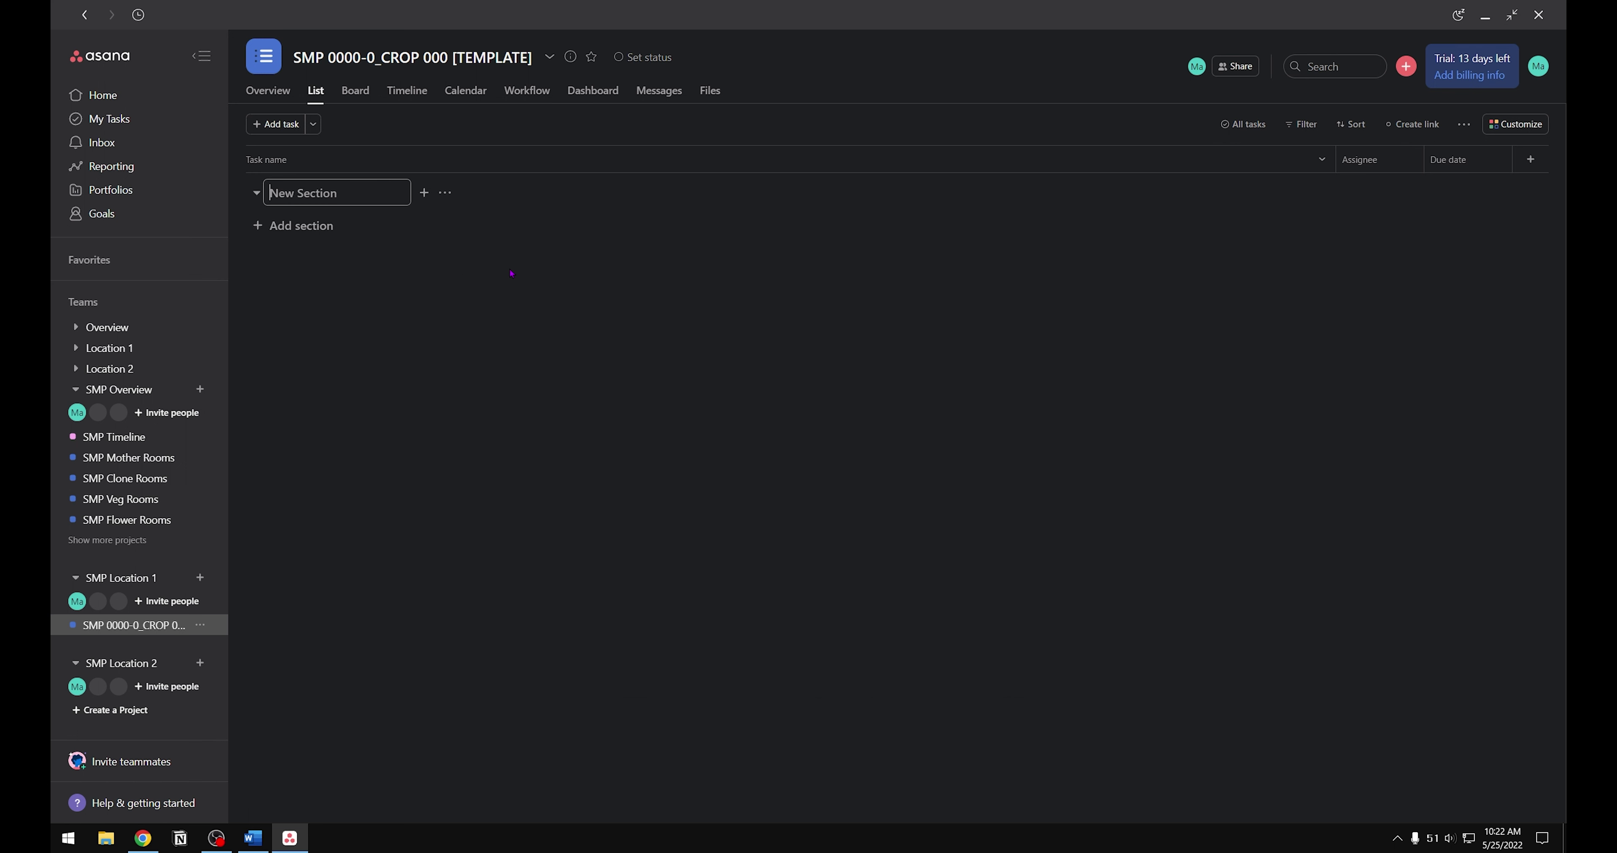
text(SMP Mother Room)
key(Return)
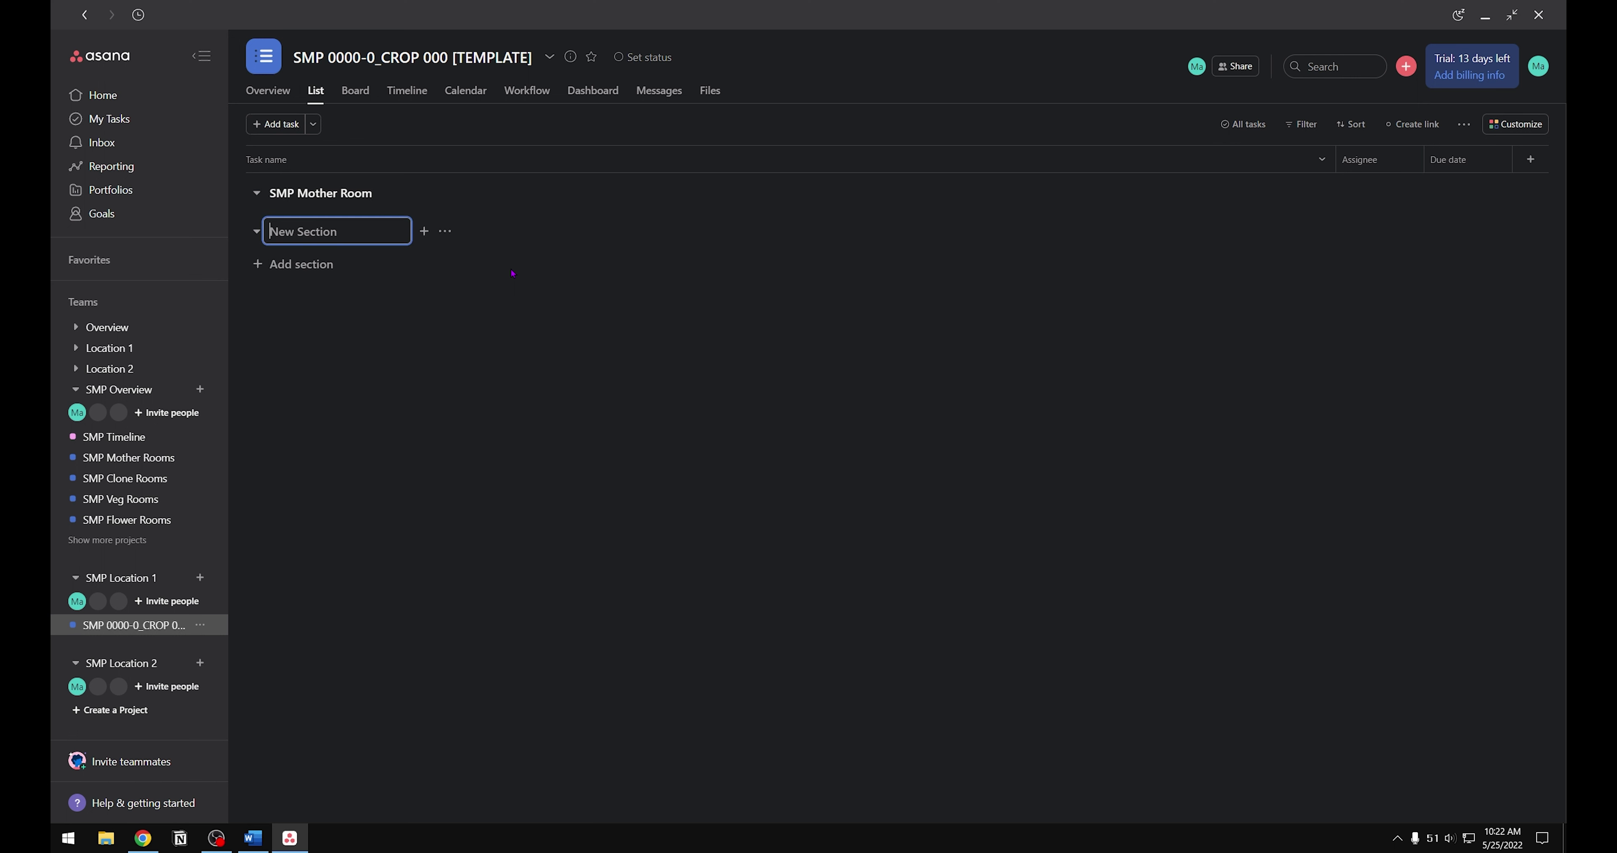
text(SMP Clone )
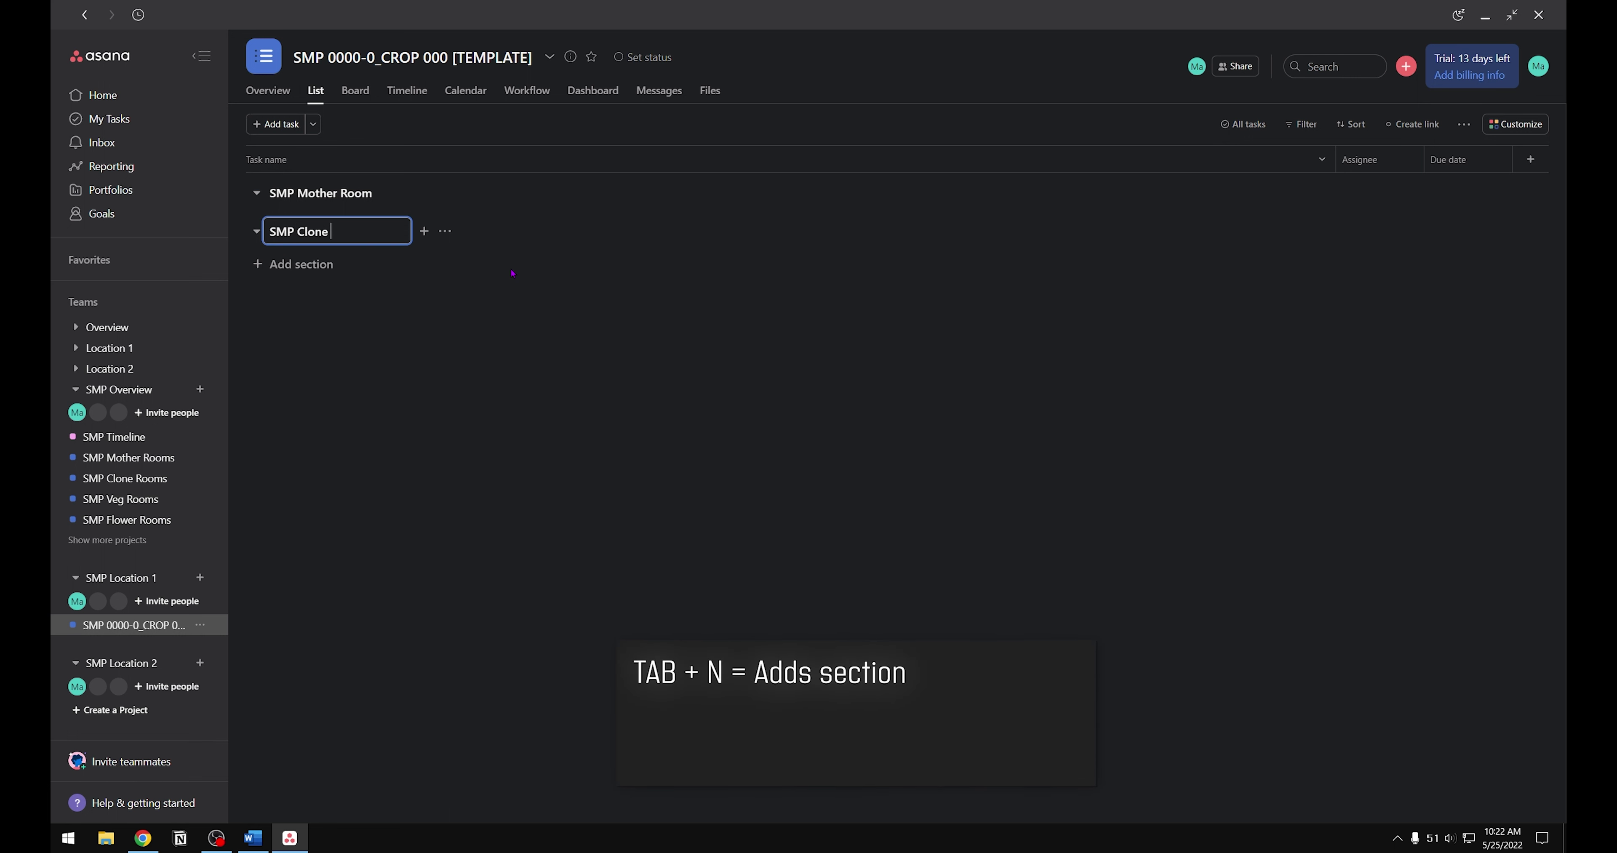
text(Room)
key(Tab+n)
text(SM)
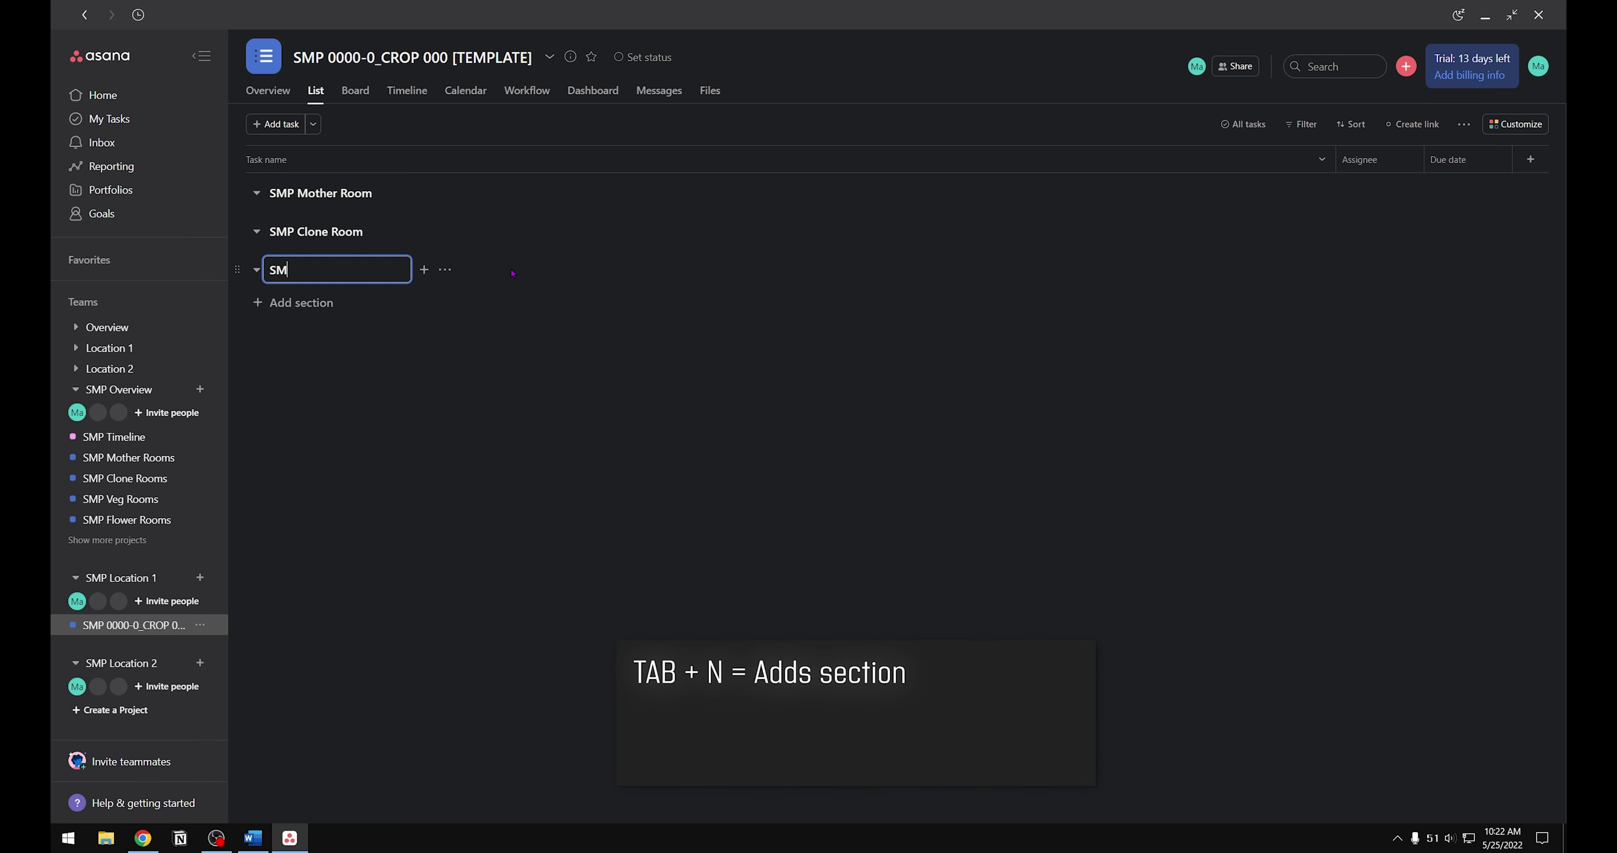
text(P )
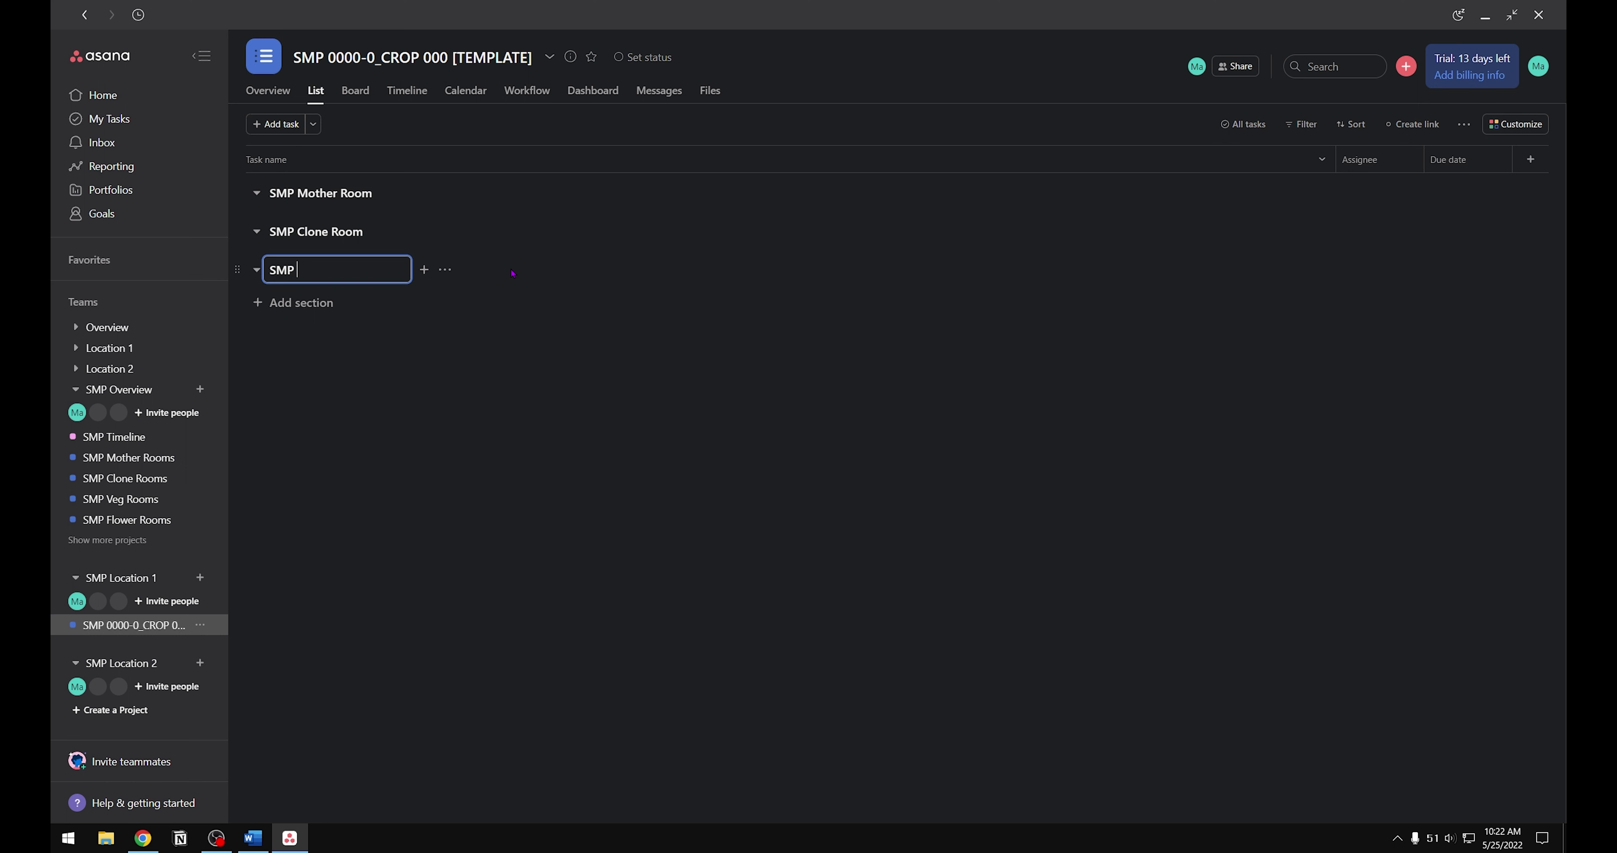
text(Veg Room)
key(Return)
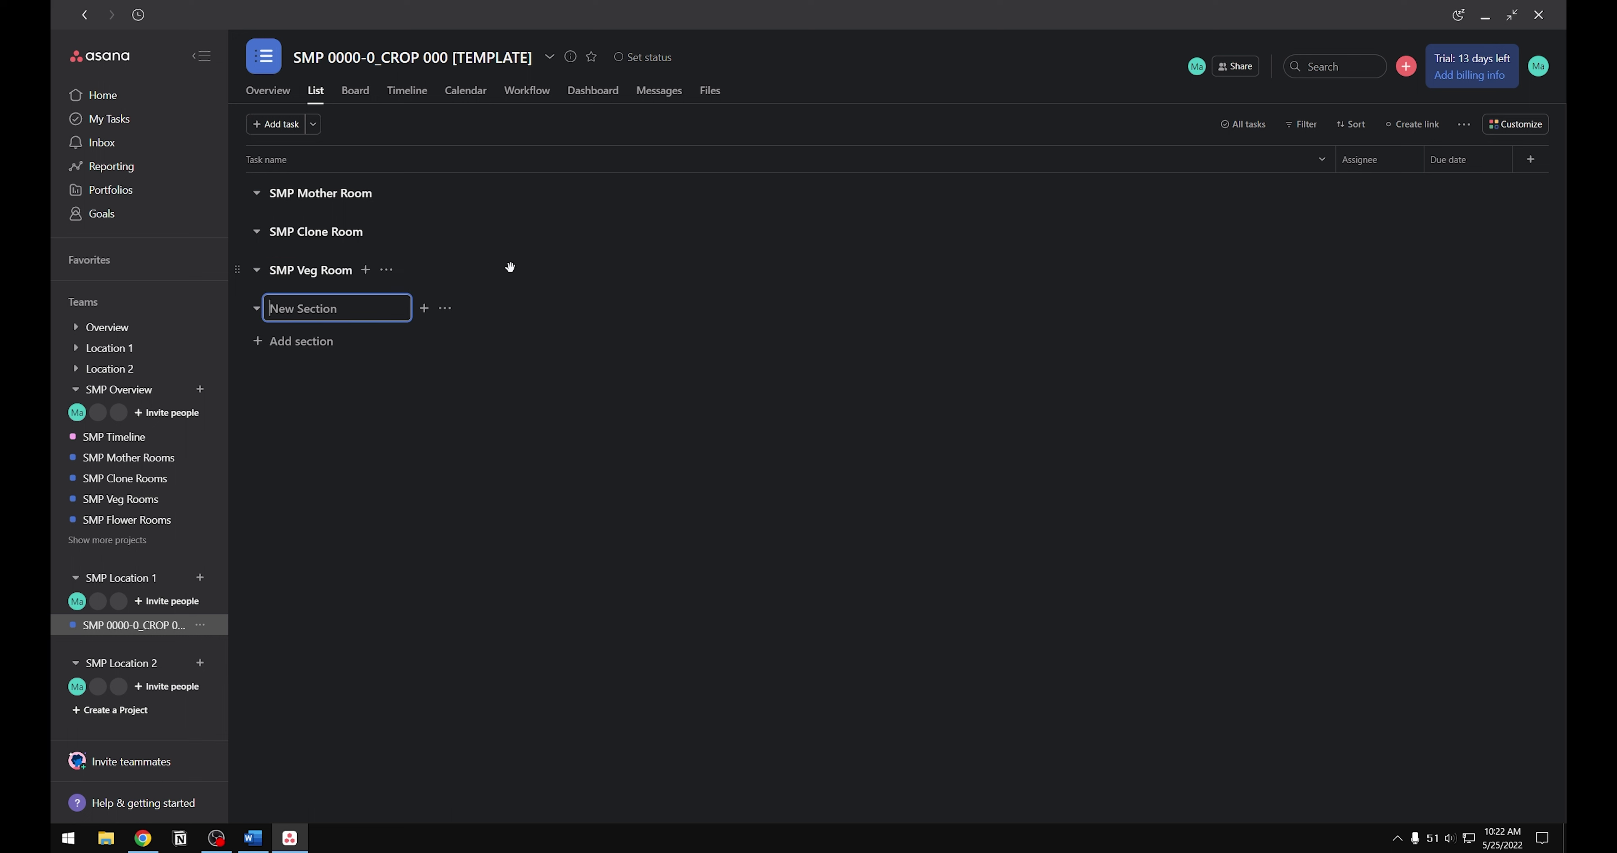
Step: Add sections SMP Flower Room 1, SMP Flower Room 2 and SMP Dry Room below the SMP Veg Room section
text(SMP Flower Room 1)
key(Return)
text(SMP )
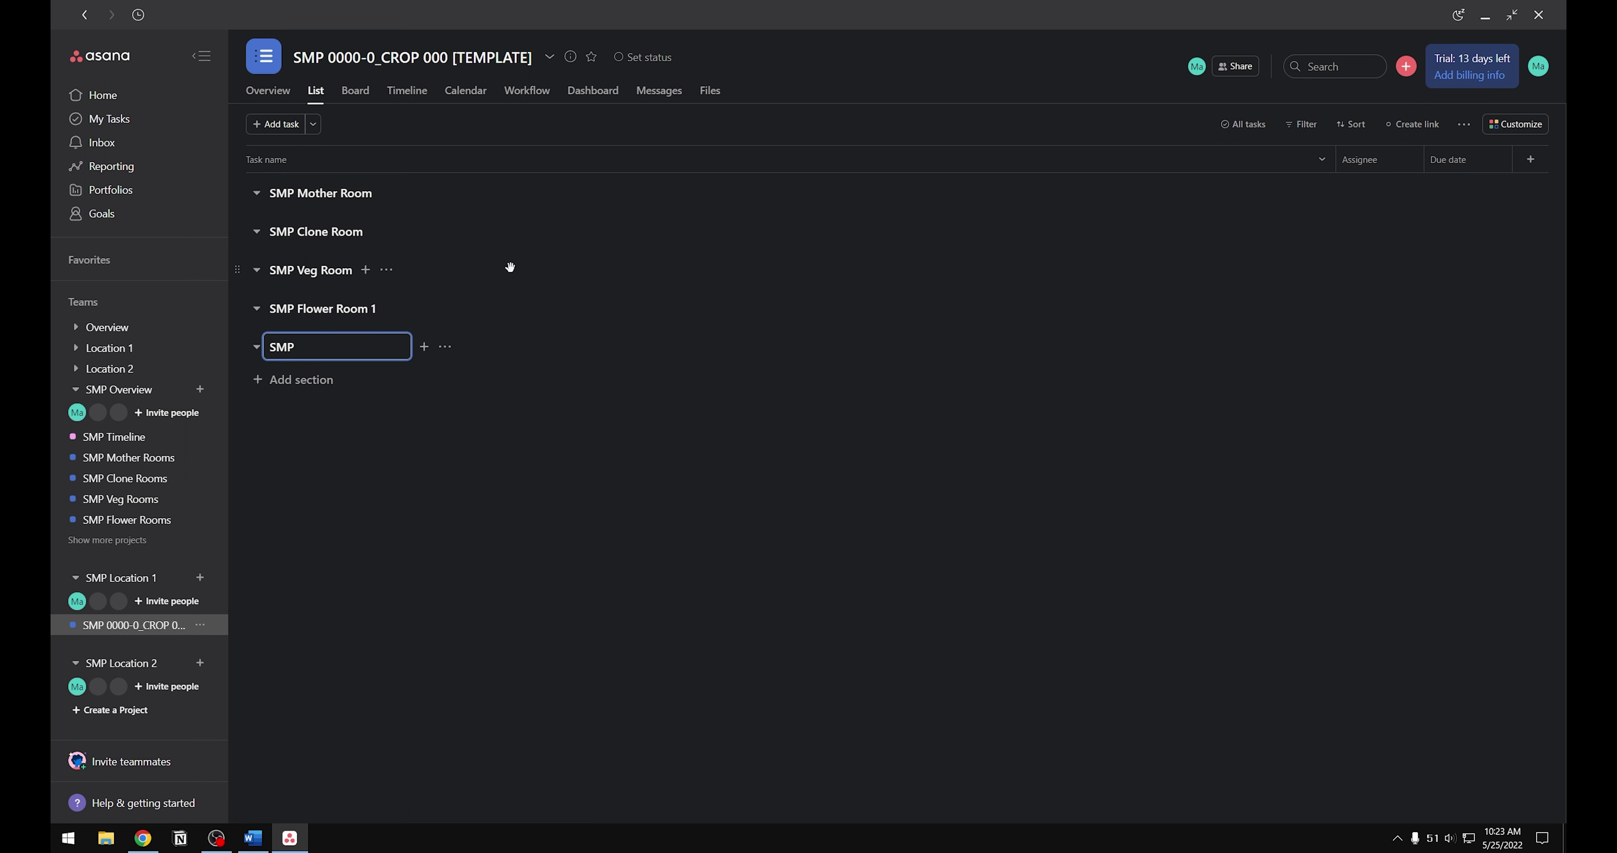
text(Flower Room 2)
key(Return)
text(SMP )
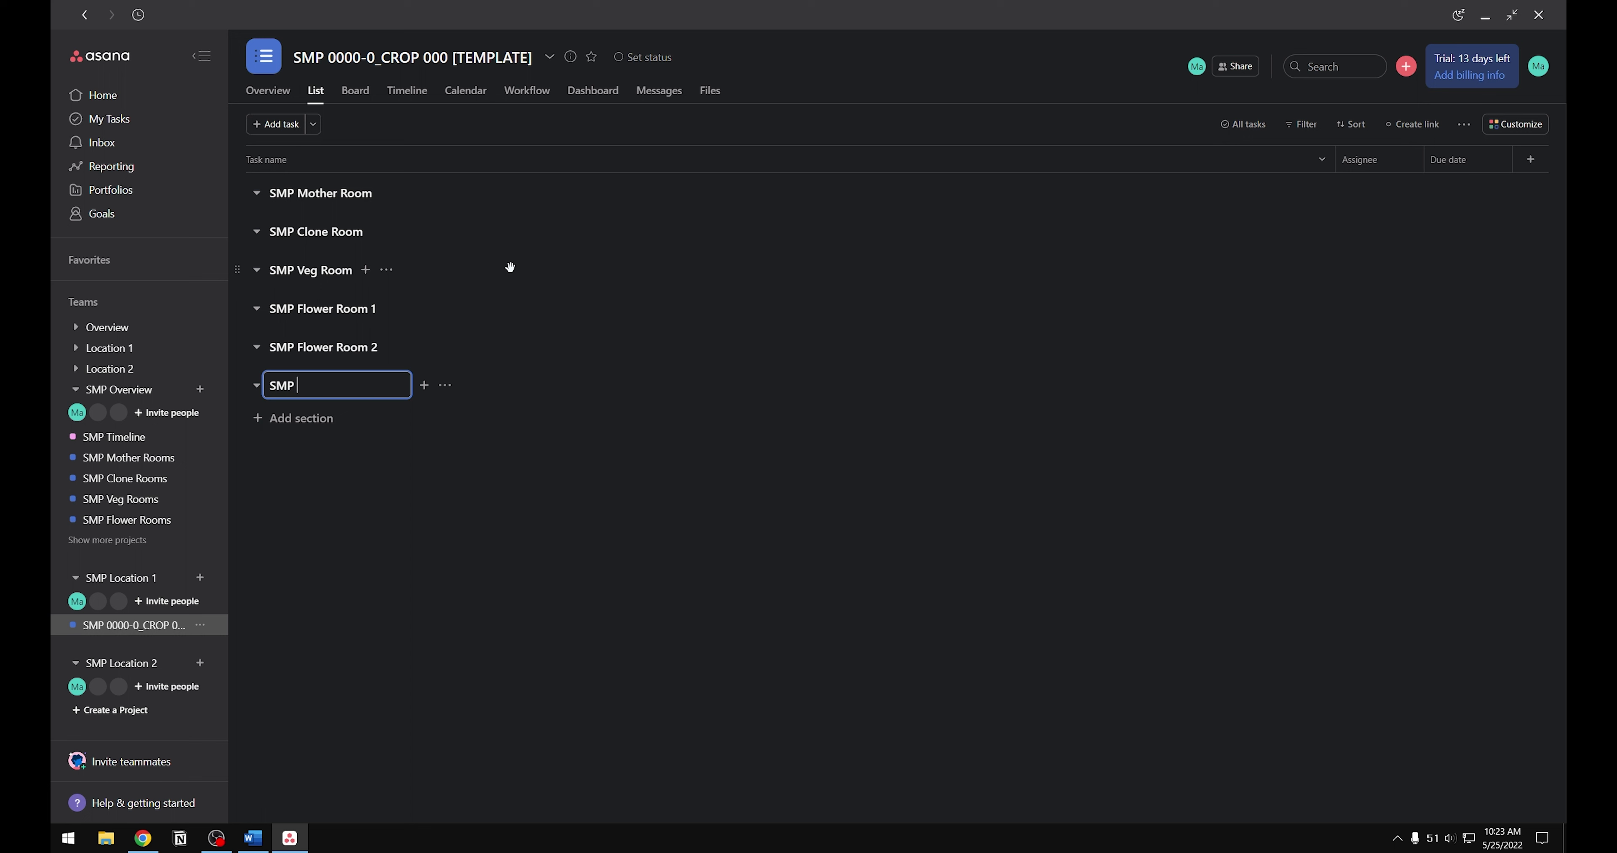
text(Dry Room)
key(Return)
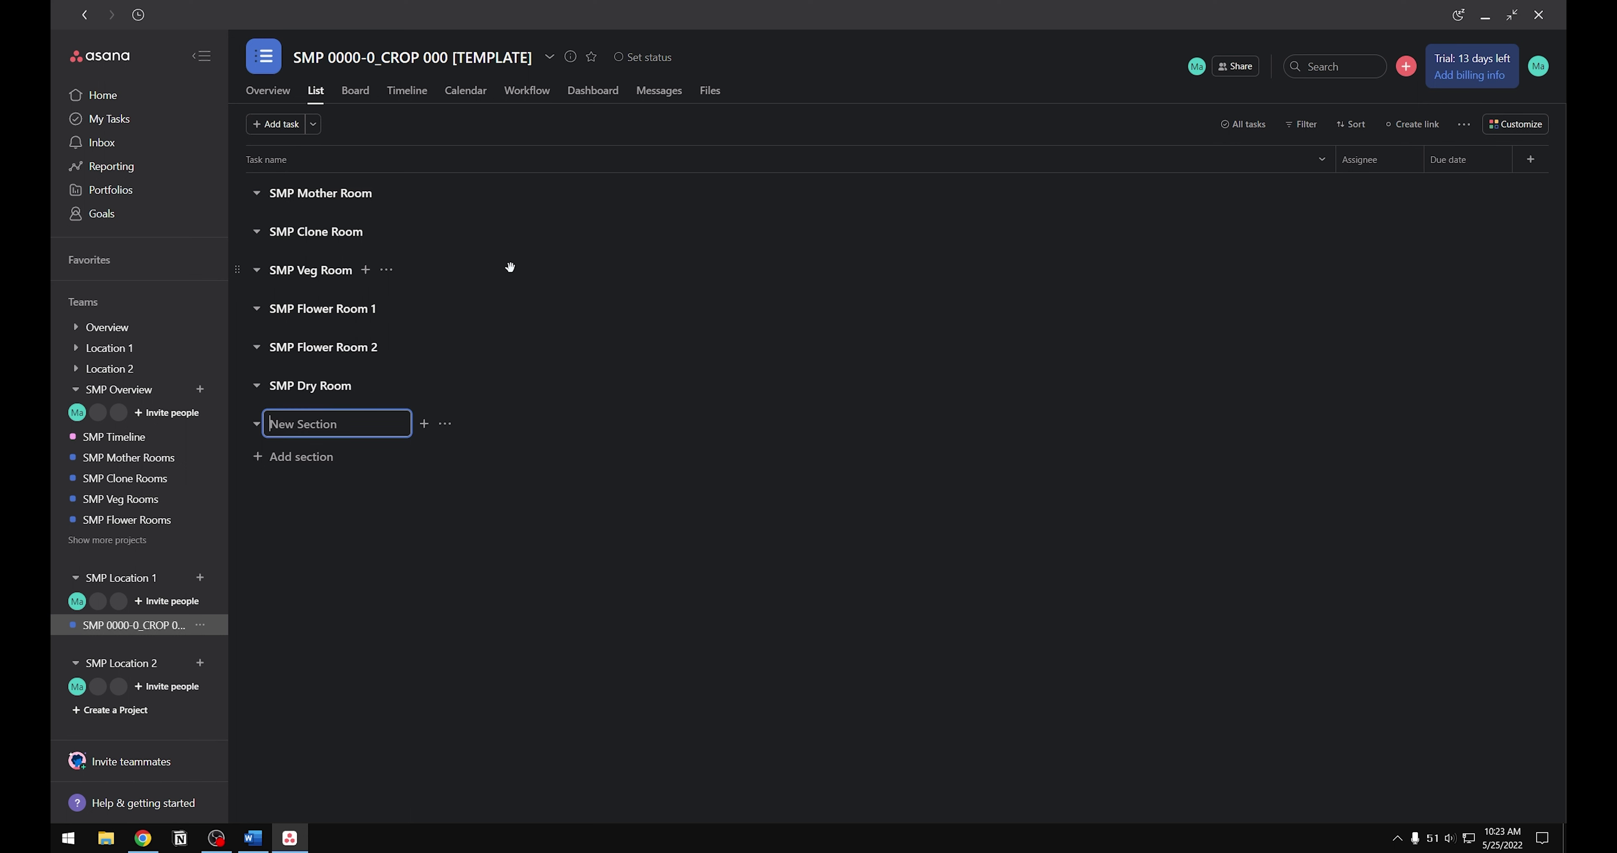
Step: Add sections SMP Testing, SMP Trim Room and SMP Ready for Sale below the SMP Dry Room section
text(SMP Testing)
key(Return)
text(SM)
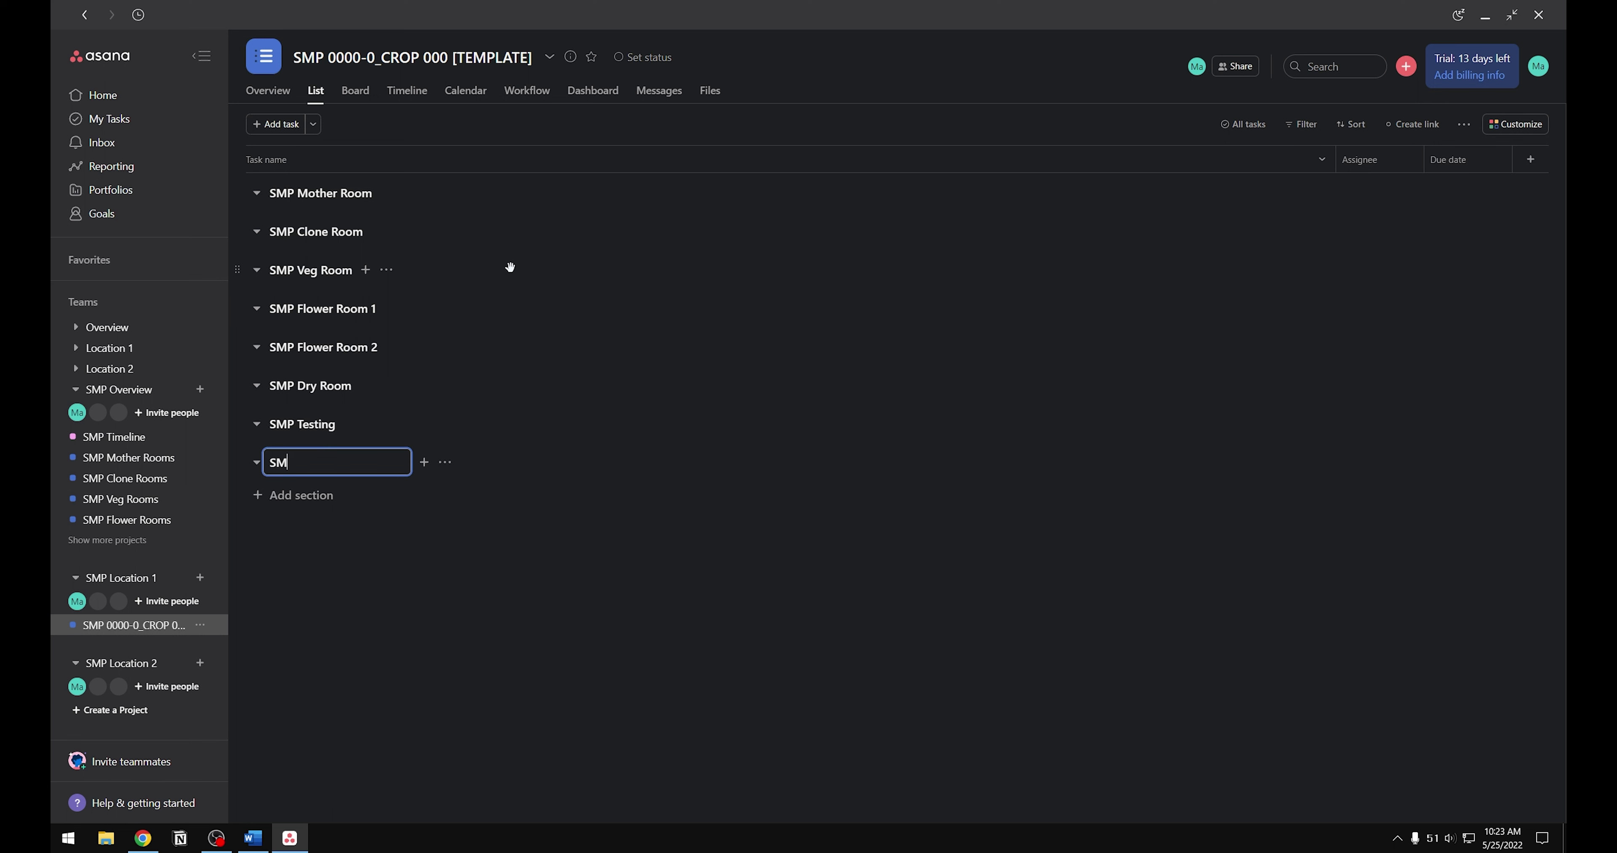
text(P Trim Room)
key(Return)
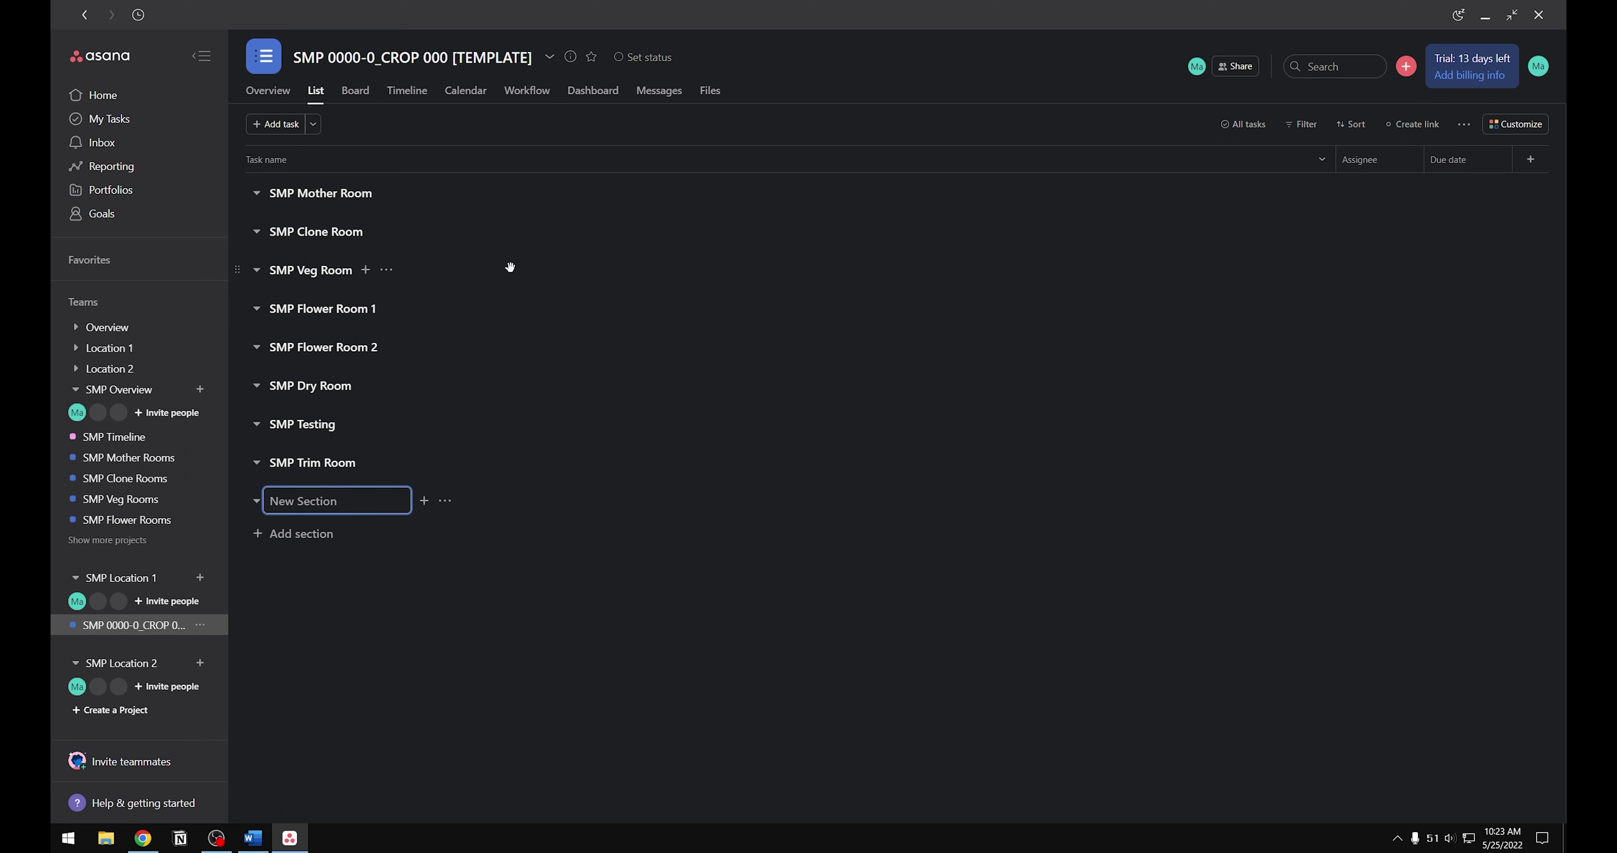
text(SMP Ready for Sale)
Step: Add a task named SMP 0000-0_CROP 000_Take Cuttings to the SMP Mother Room section
click(404, 193)
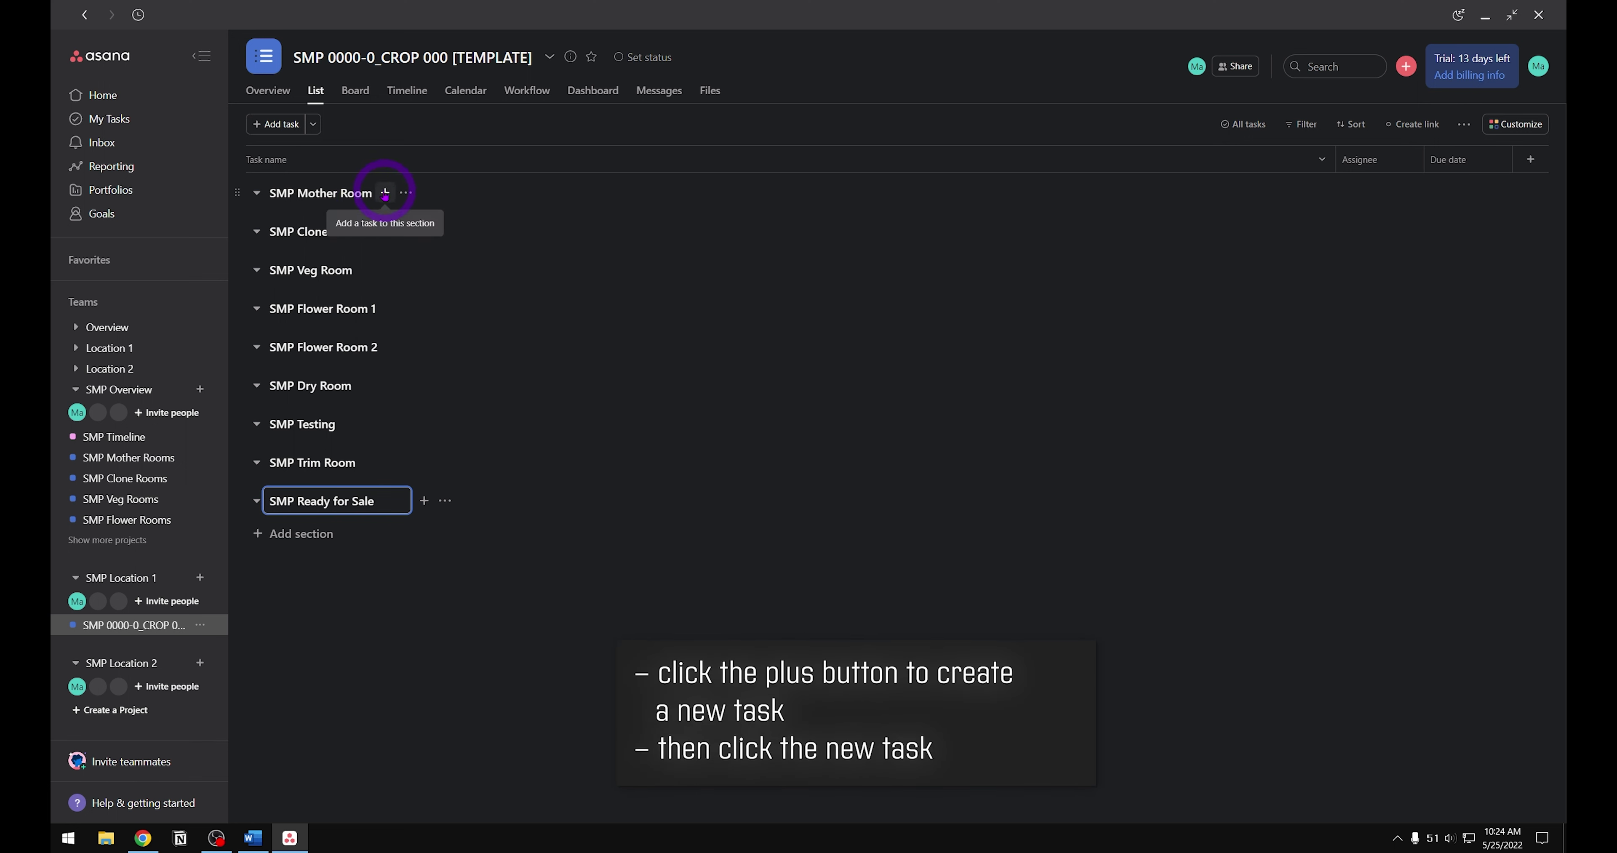
click(385, 193)
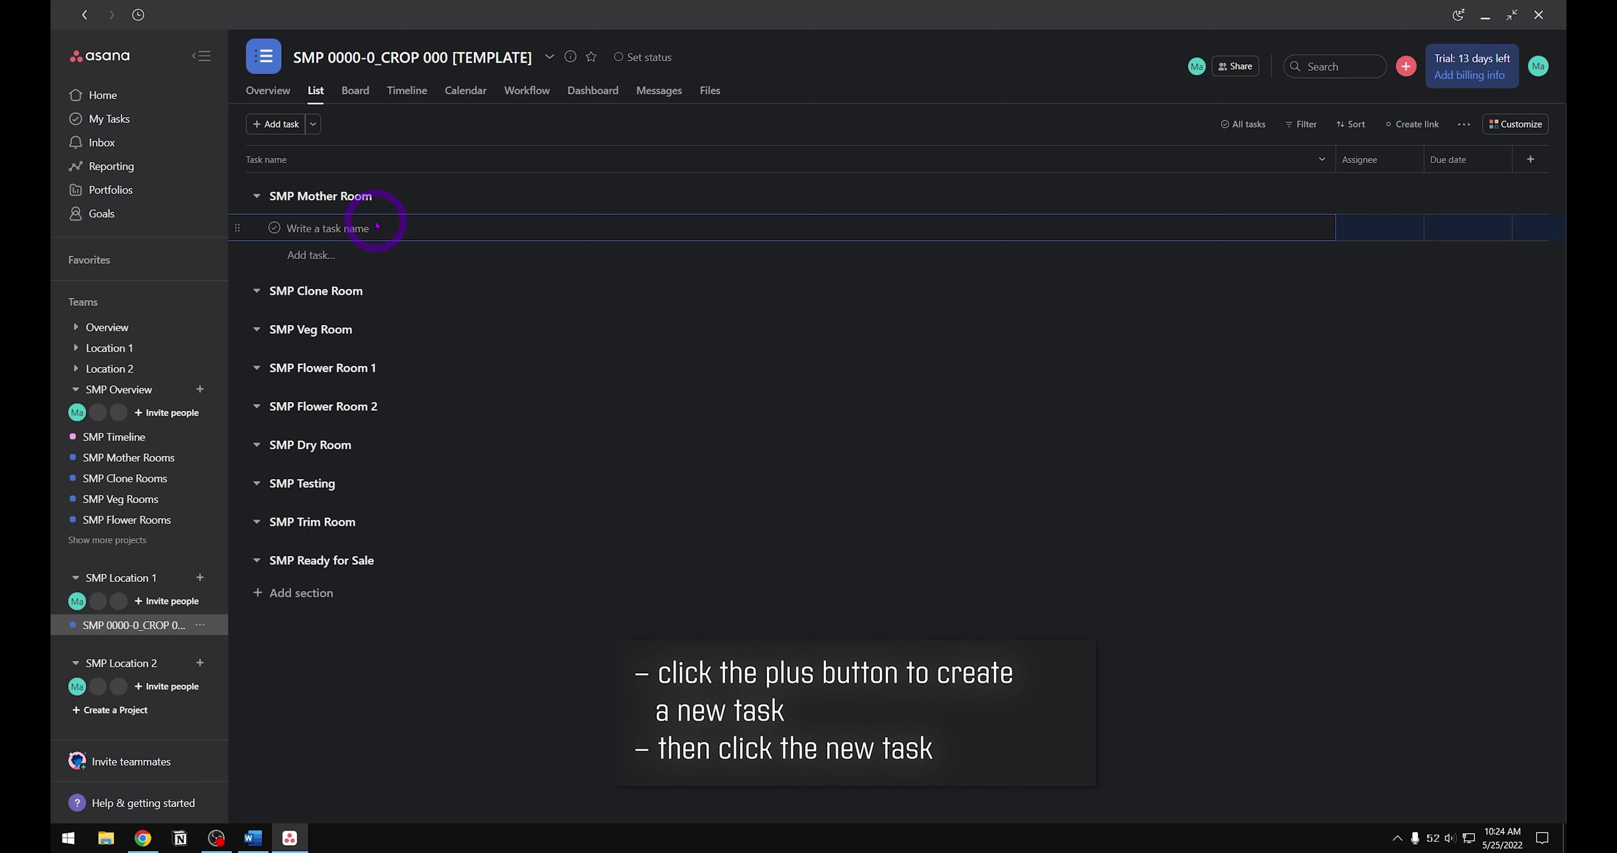
click(378, 226)
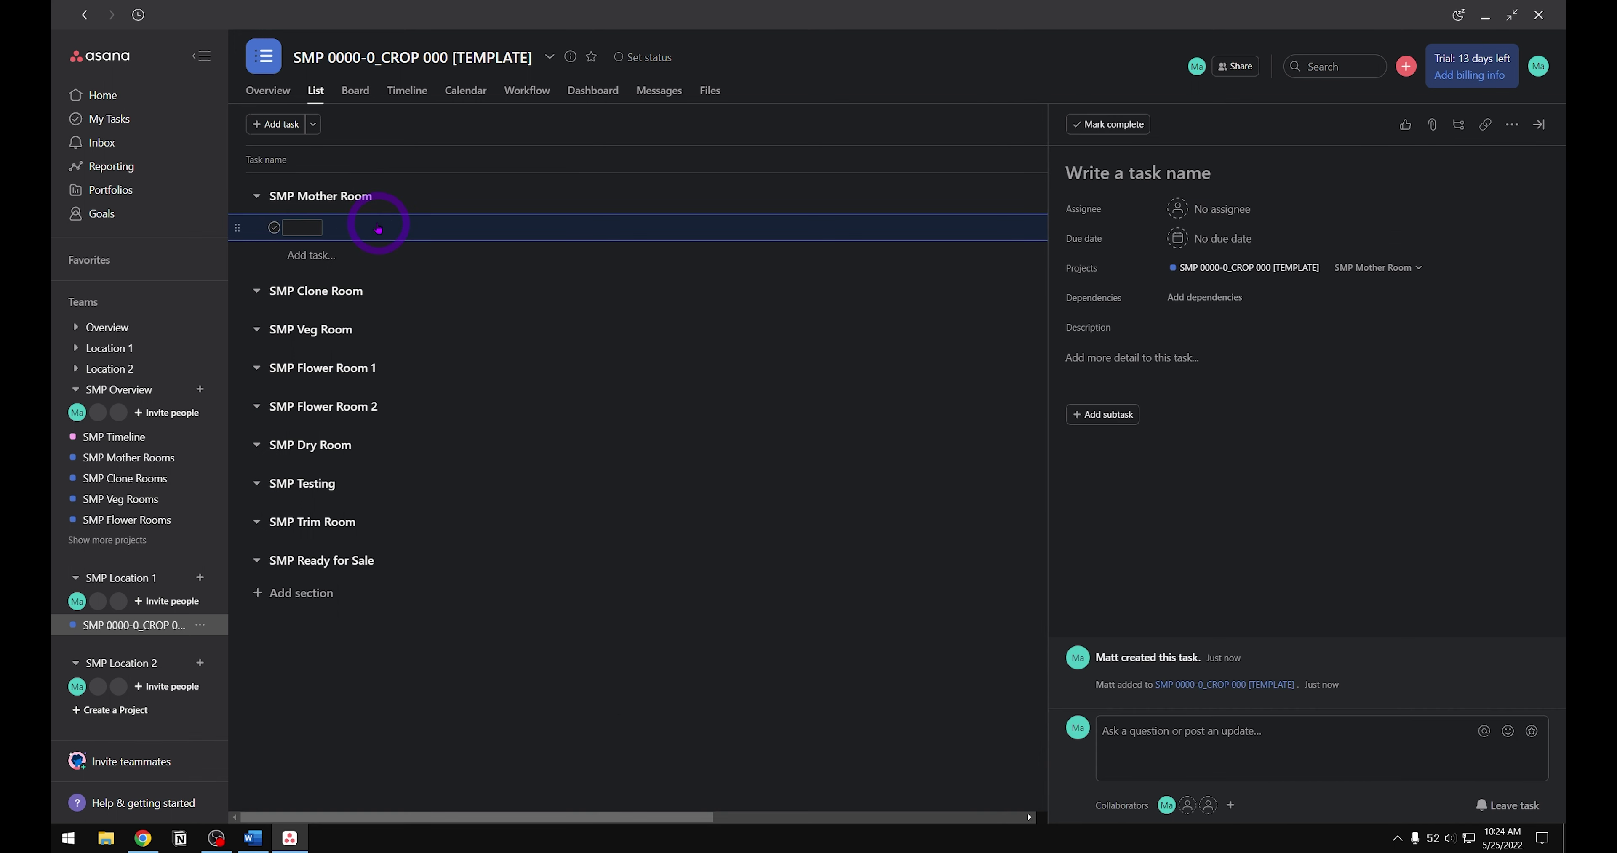
click(1117, 173)
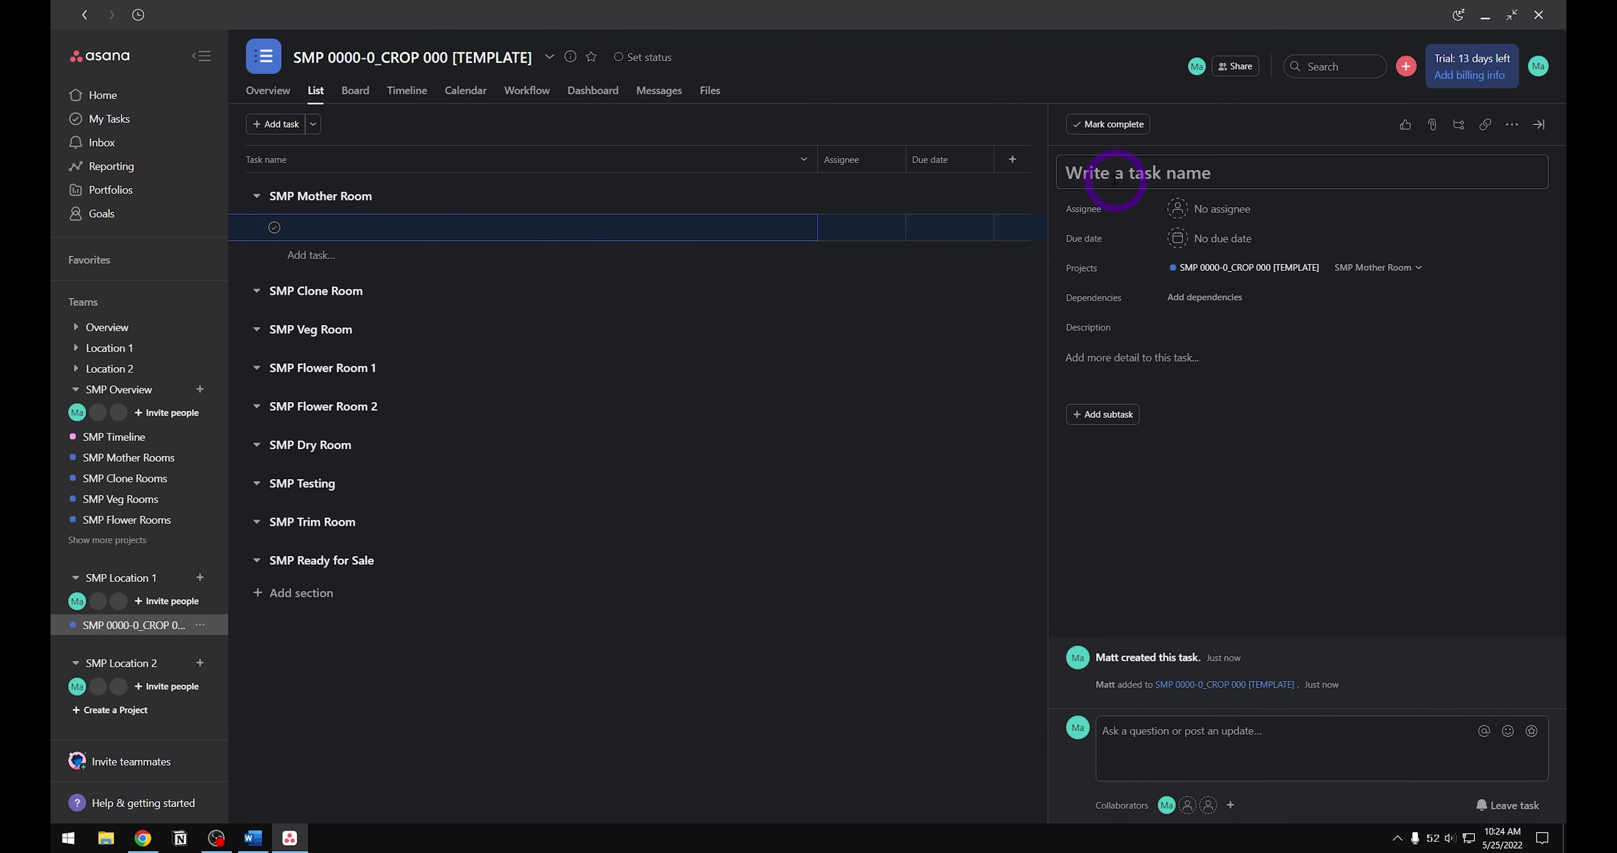
click(298, 228)
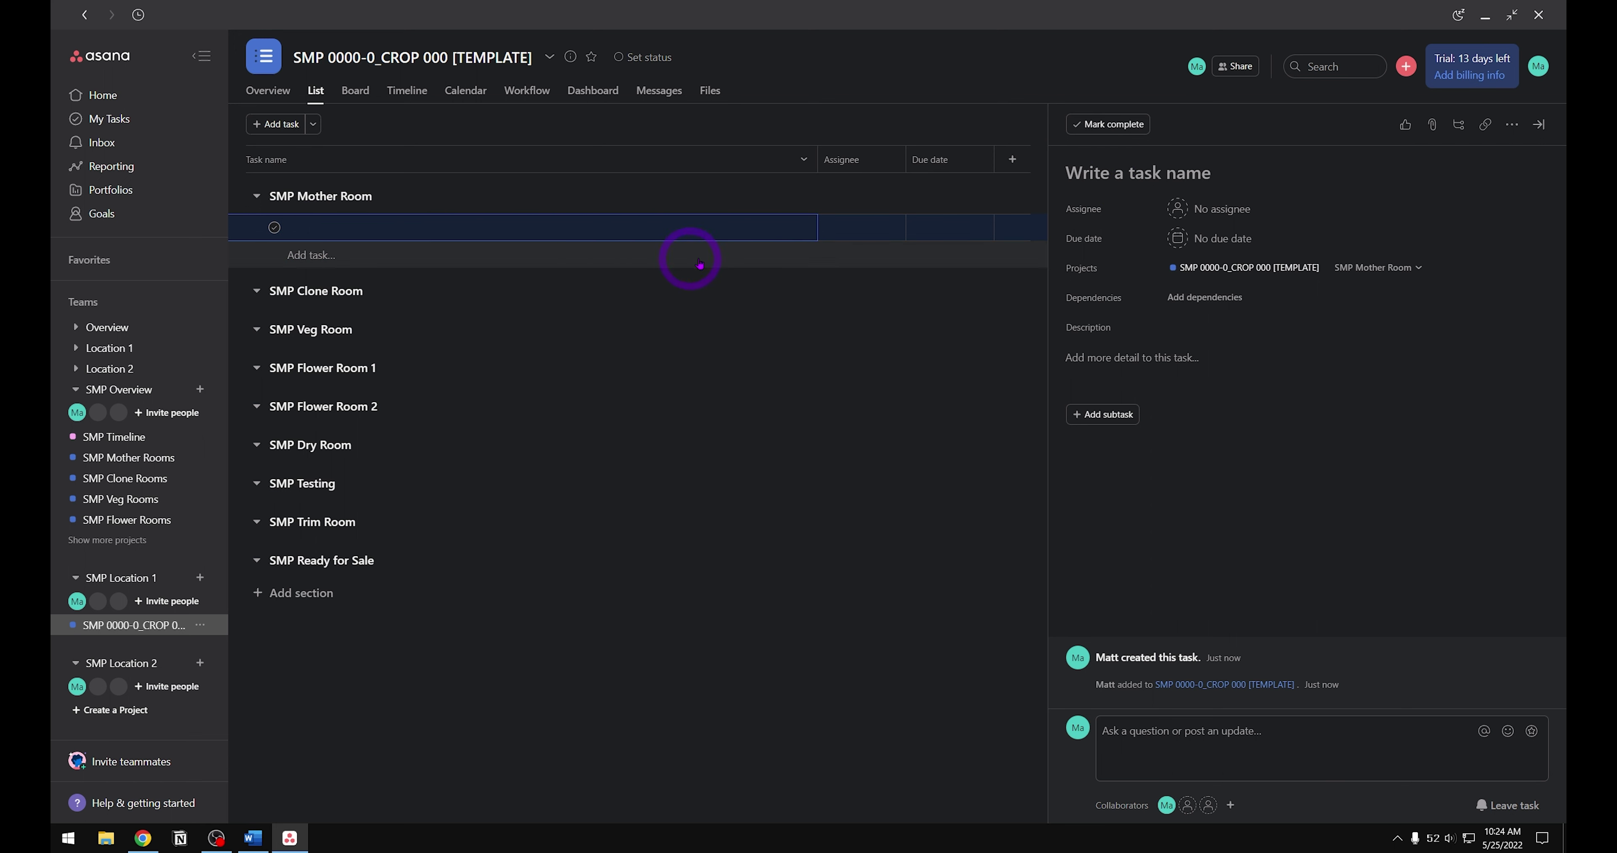
click(1105, 172)
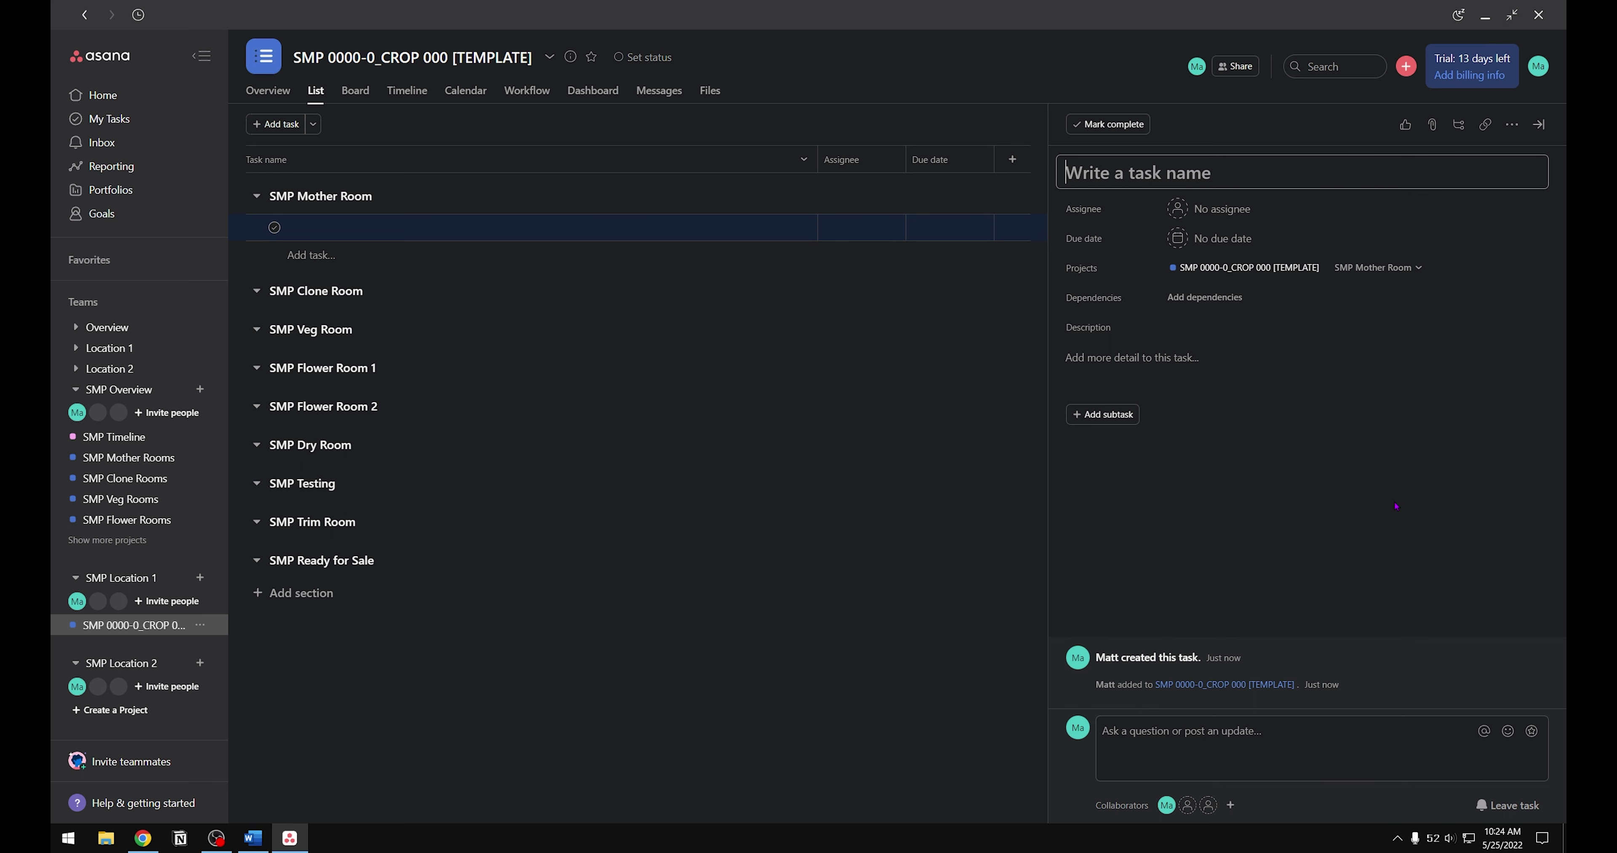
text(SMP 0000-0_CROP 000_Take Cuttings)
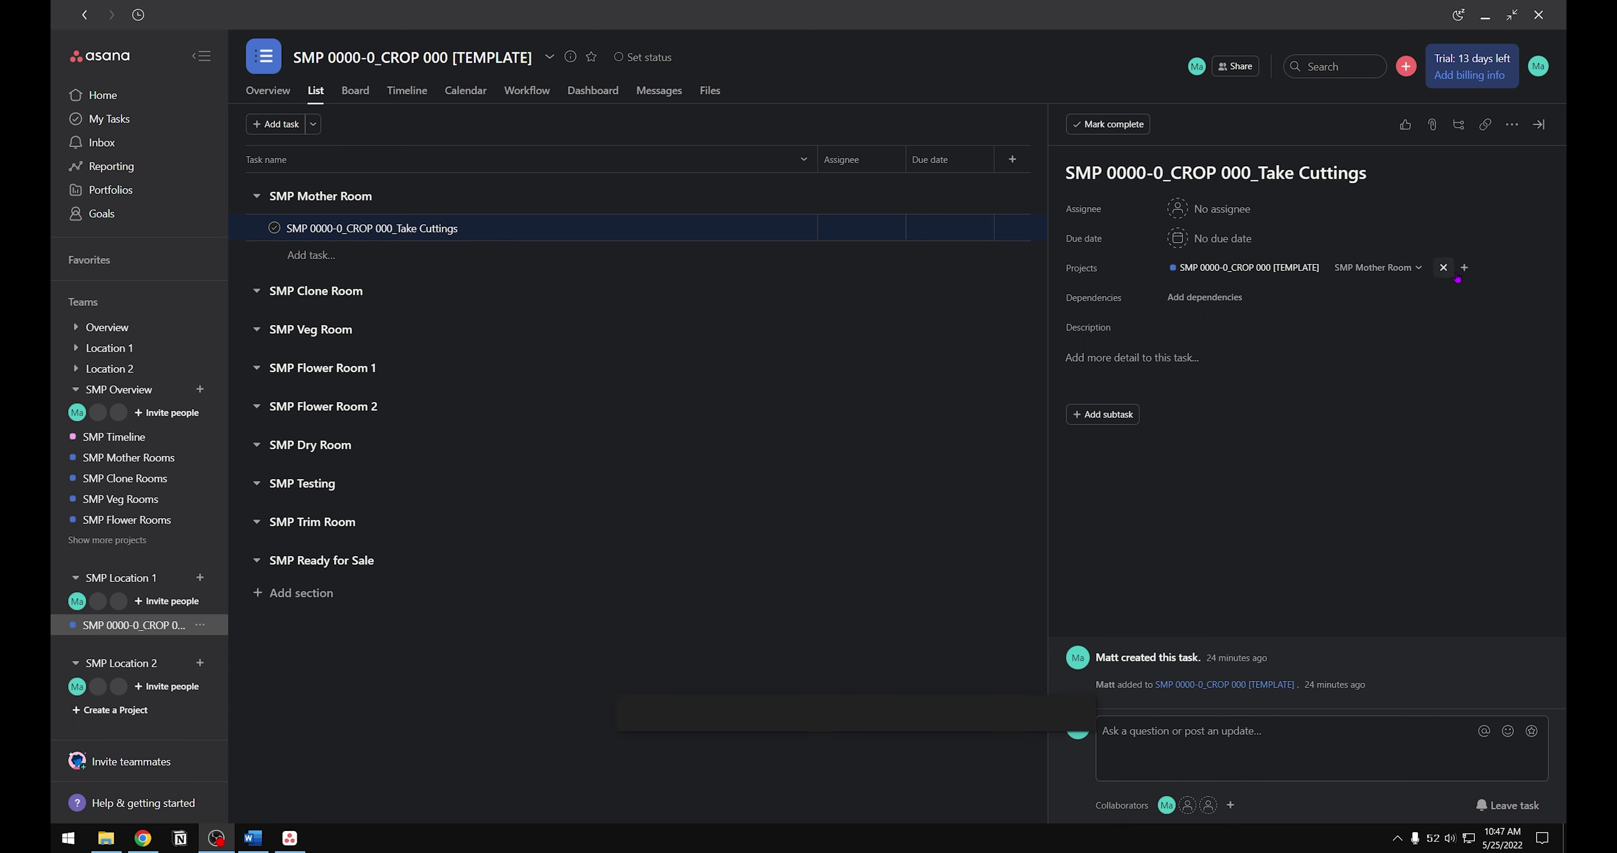
Step: Link the Take Cuttings task to the SMP Timeline project
click(1465, 274)
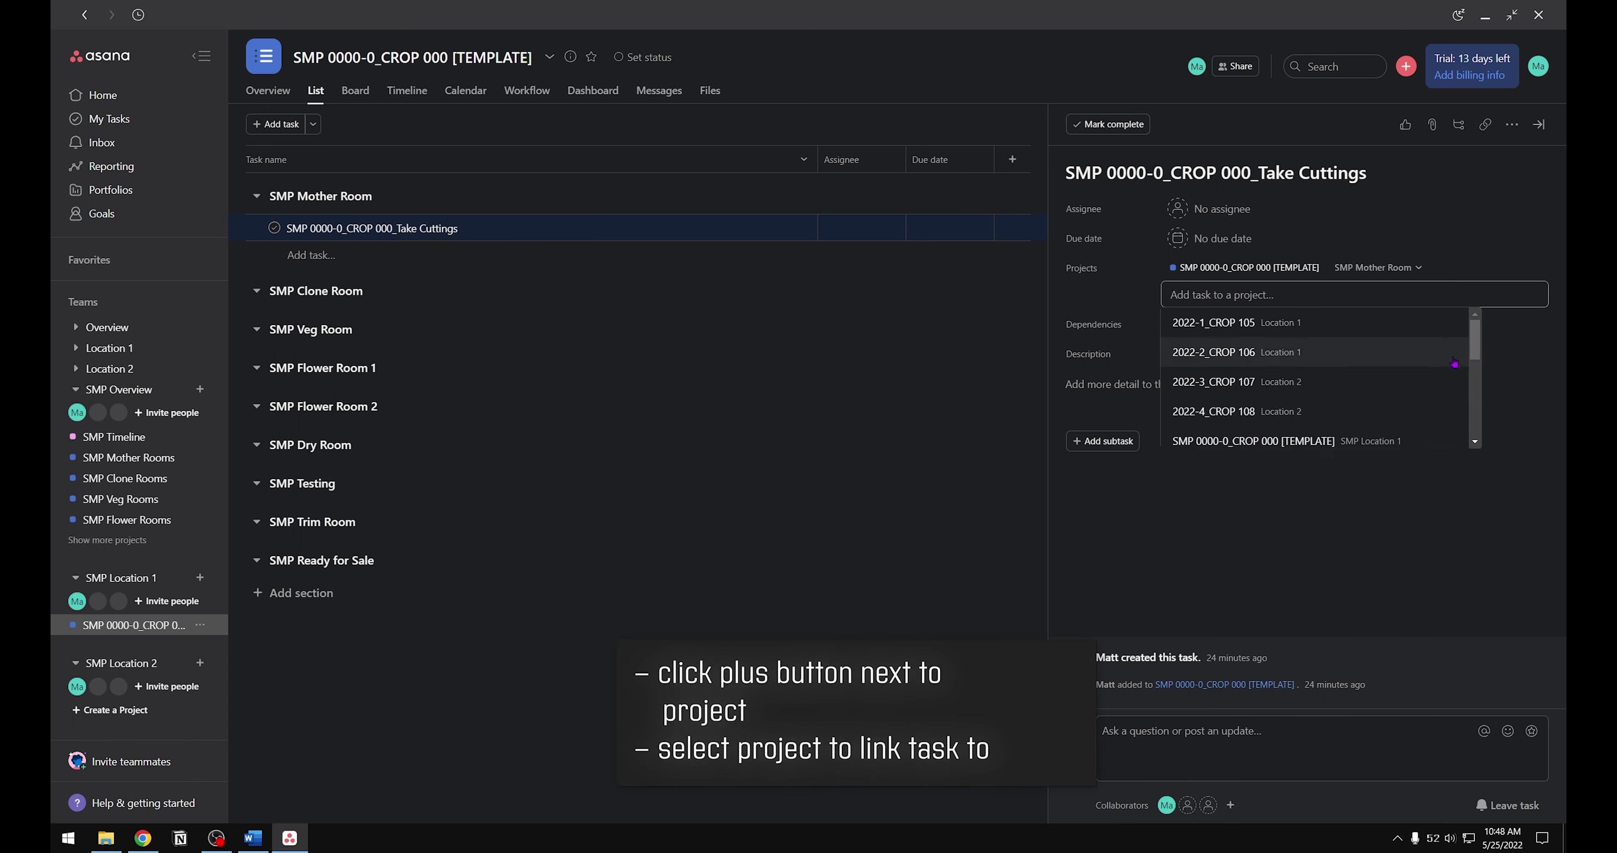
scroll(1476, 368, down, 2)
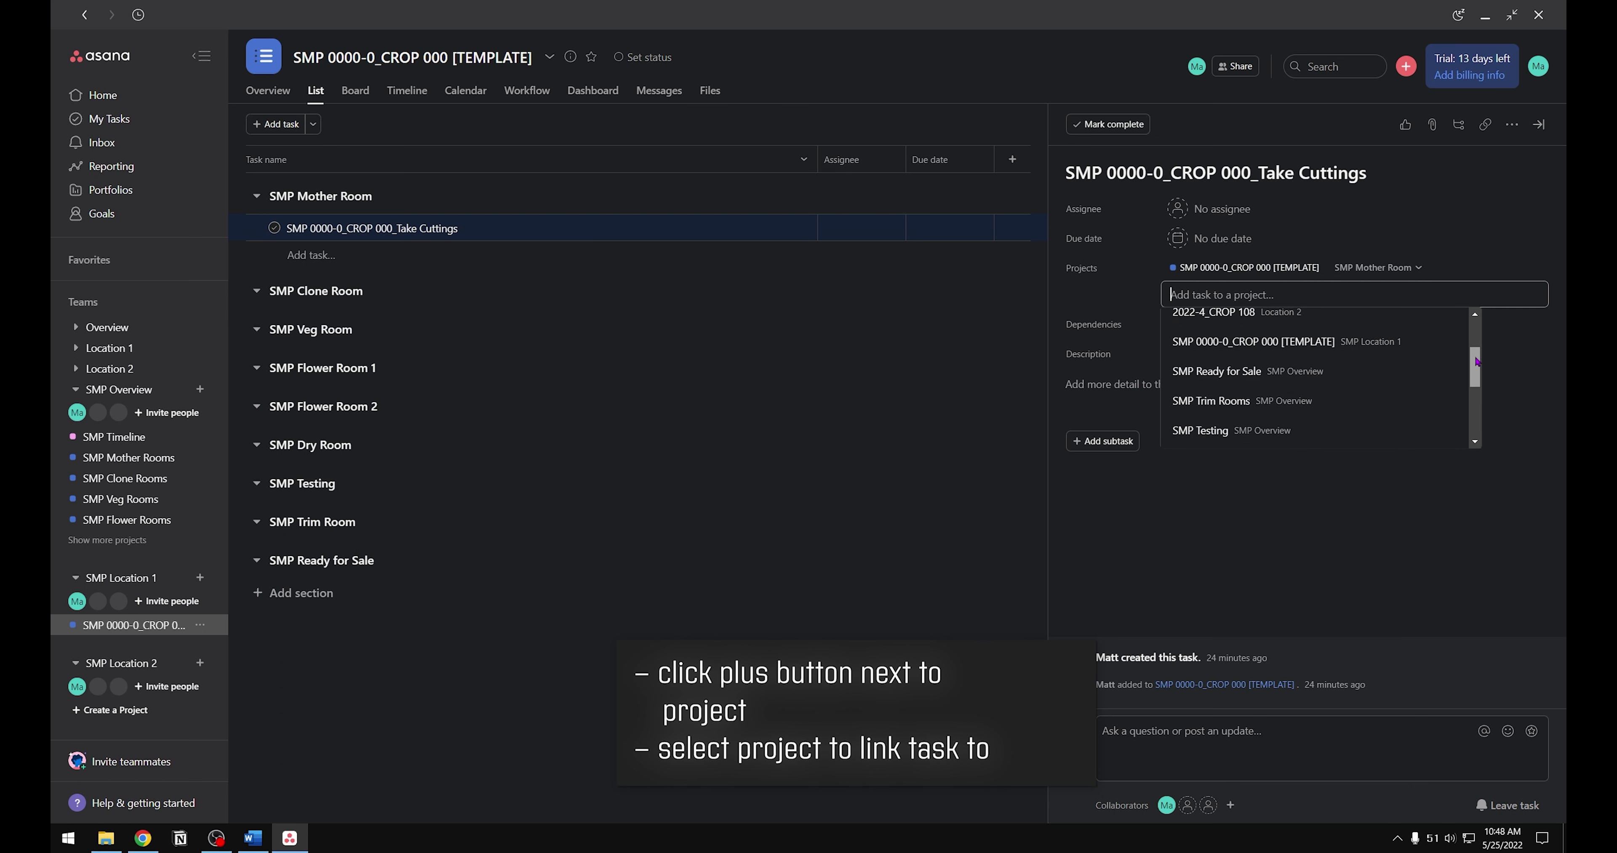
drag(1476, 368, 1484, 413)
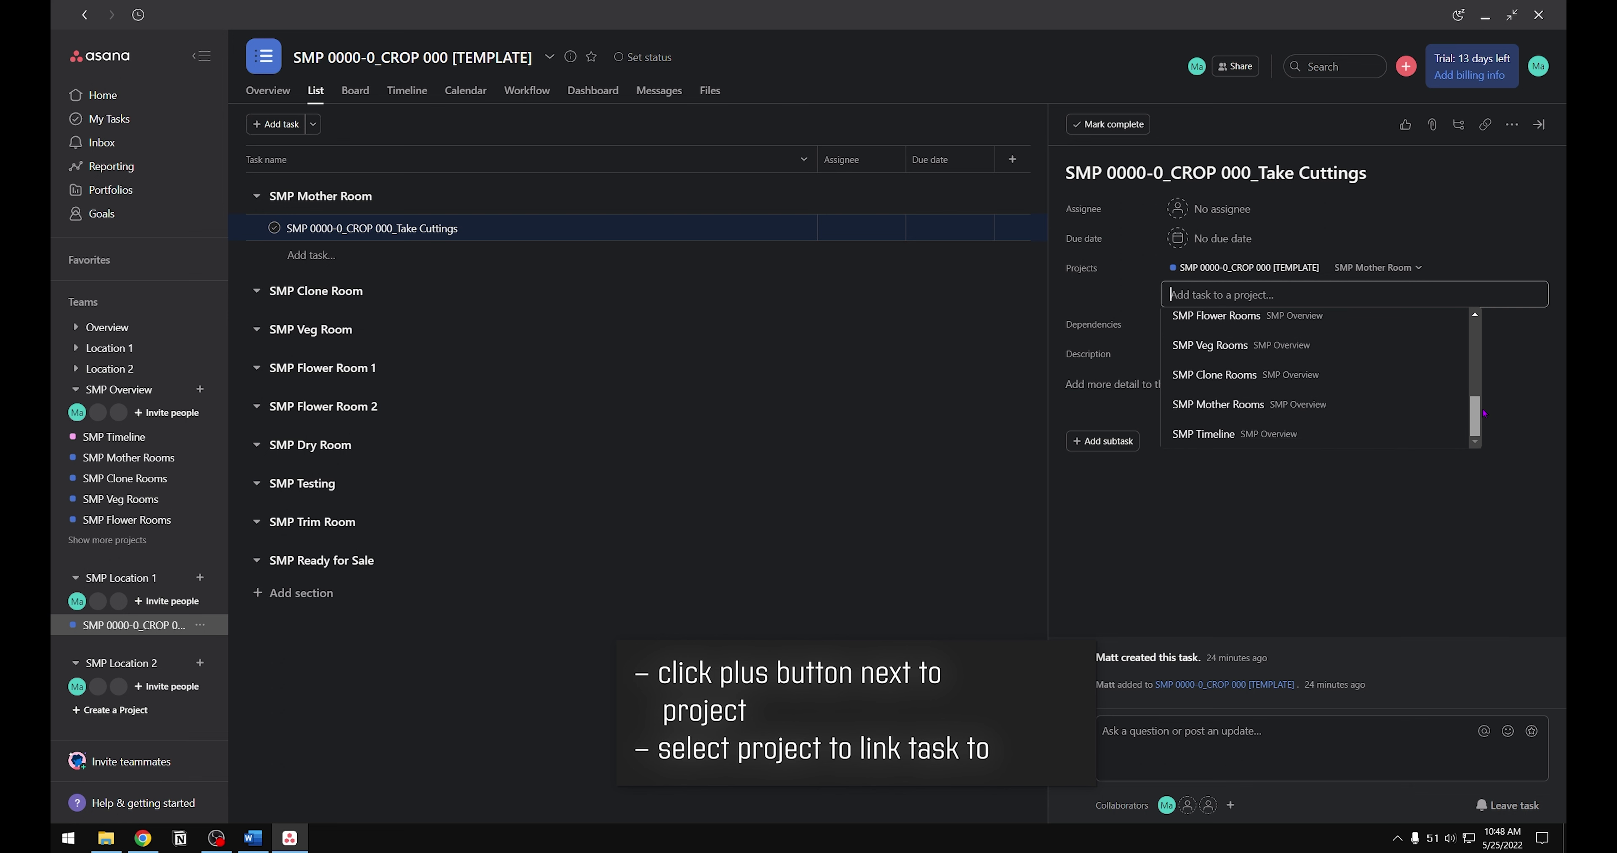
click(1354, 438)
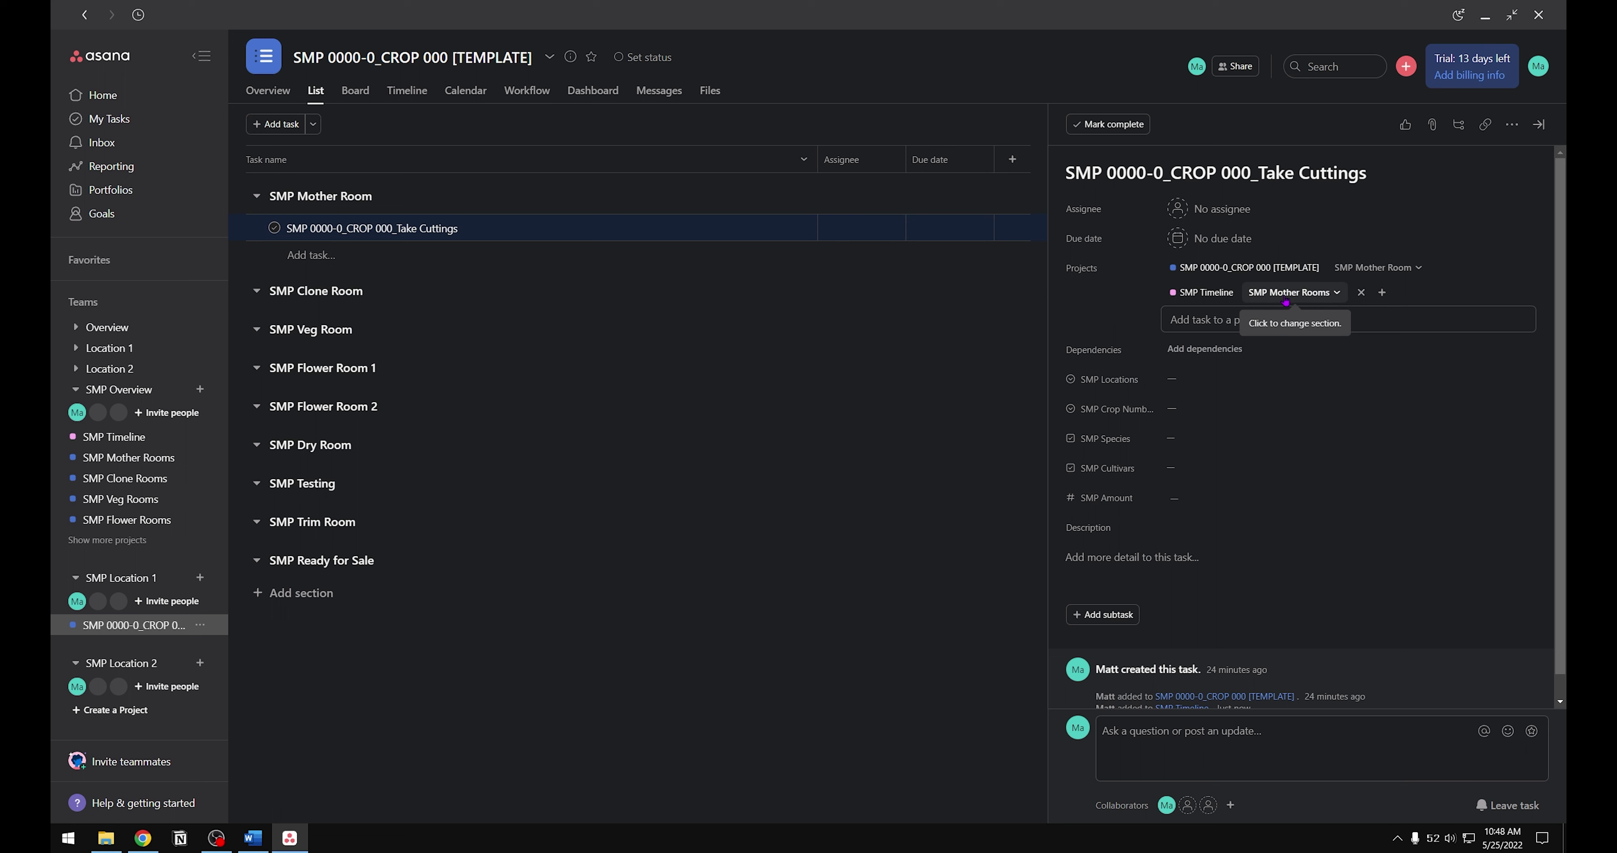
Step: Link the Take Cuttings task to the SMP Mother Rooms project and place it in that project's SMP Location 1 section
click(1385, 293)
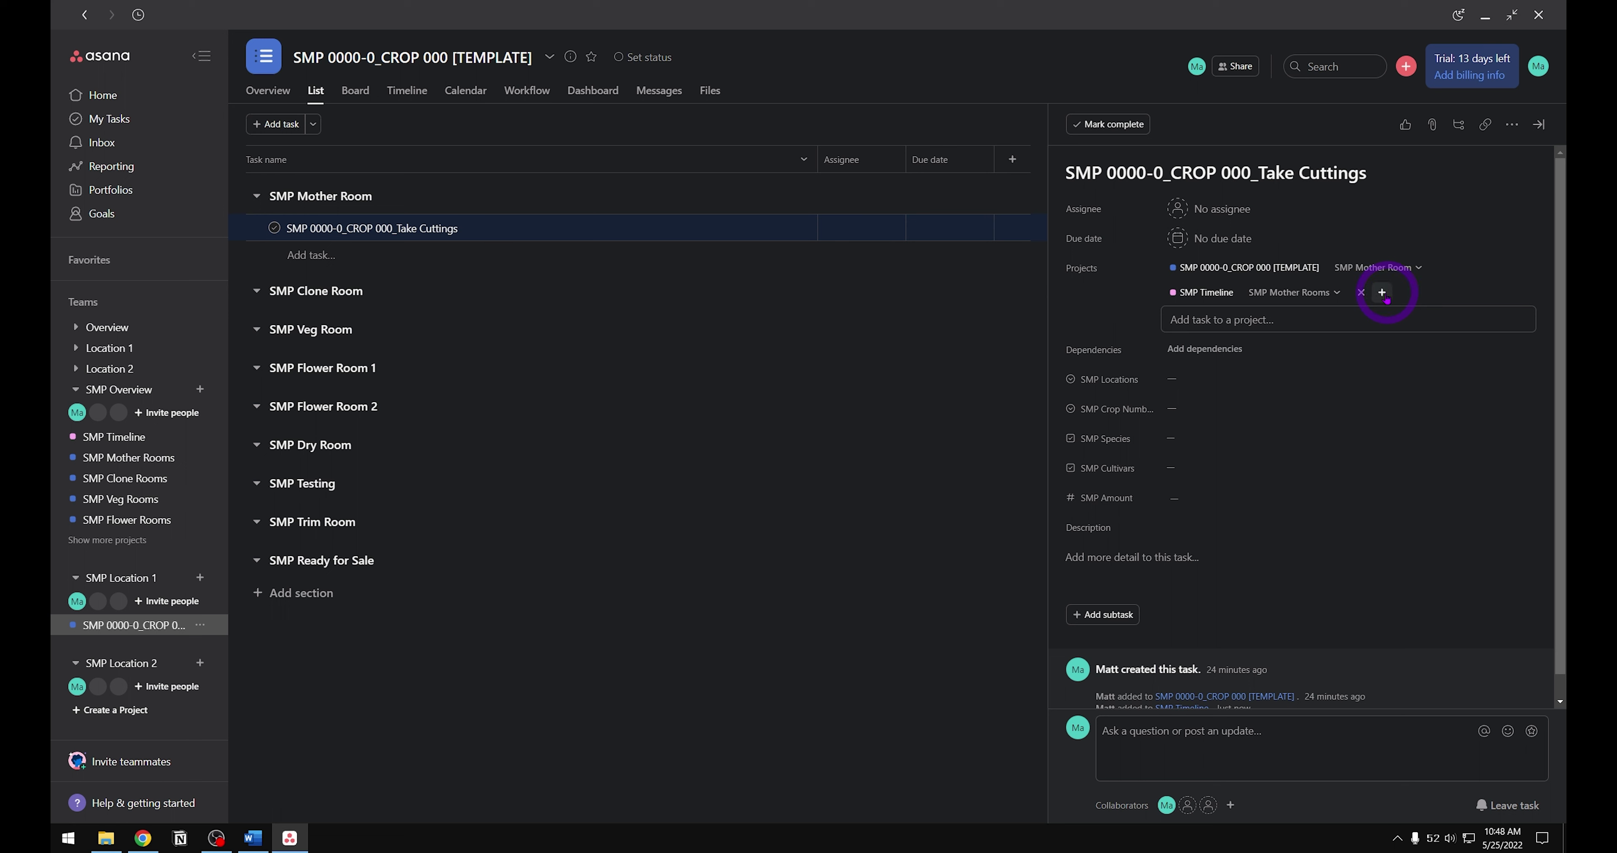
click(1407, 319)
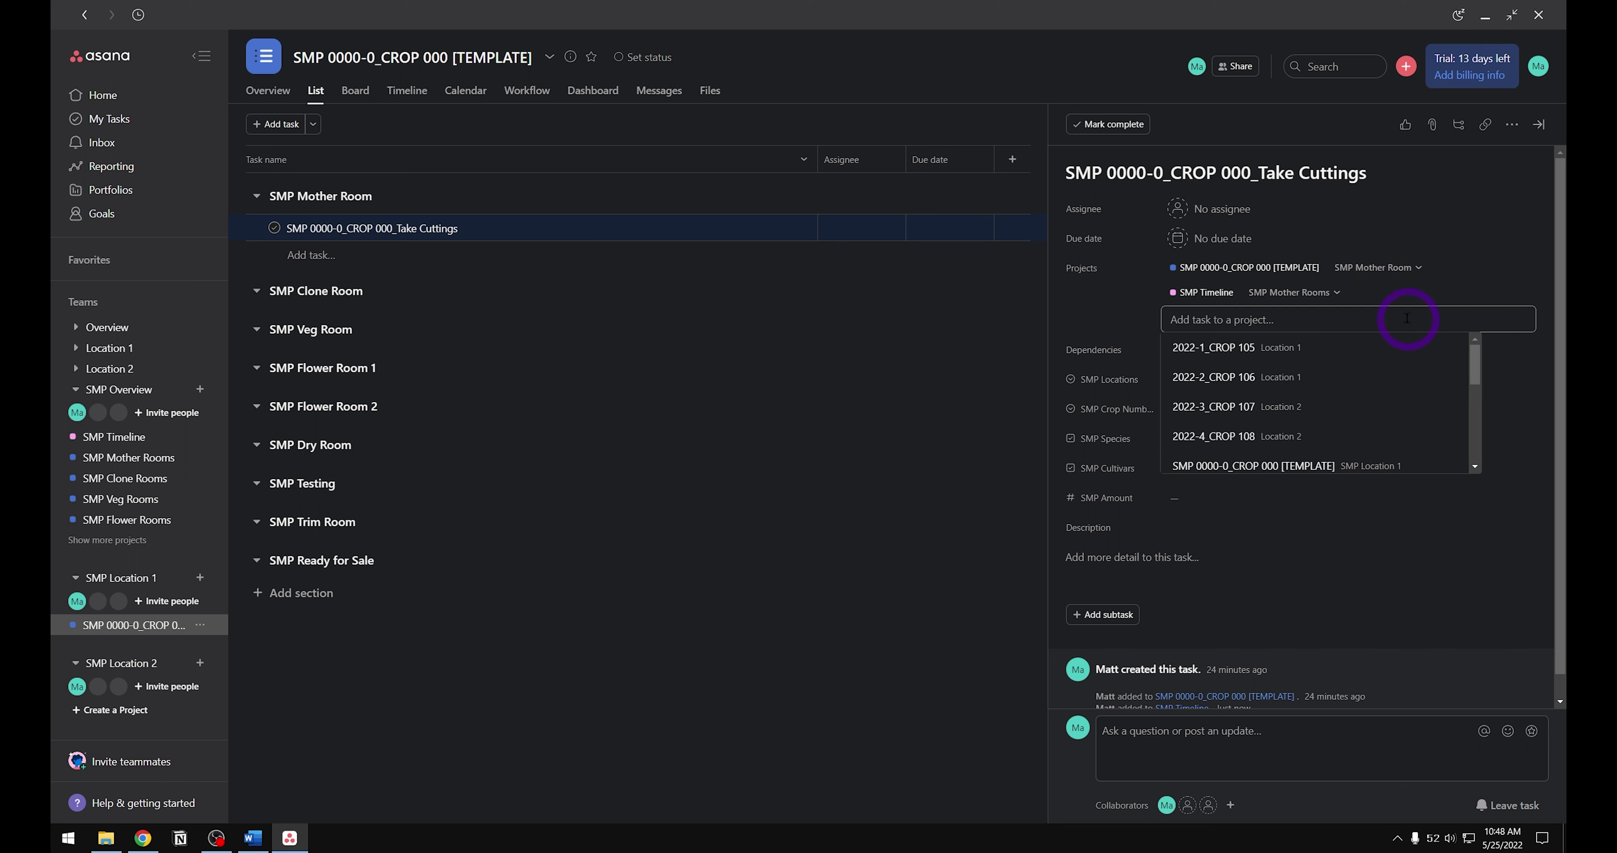
scroll(1475, 379, down, 3)
drag(1475, 379, 1475, 440)
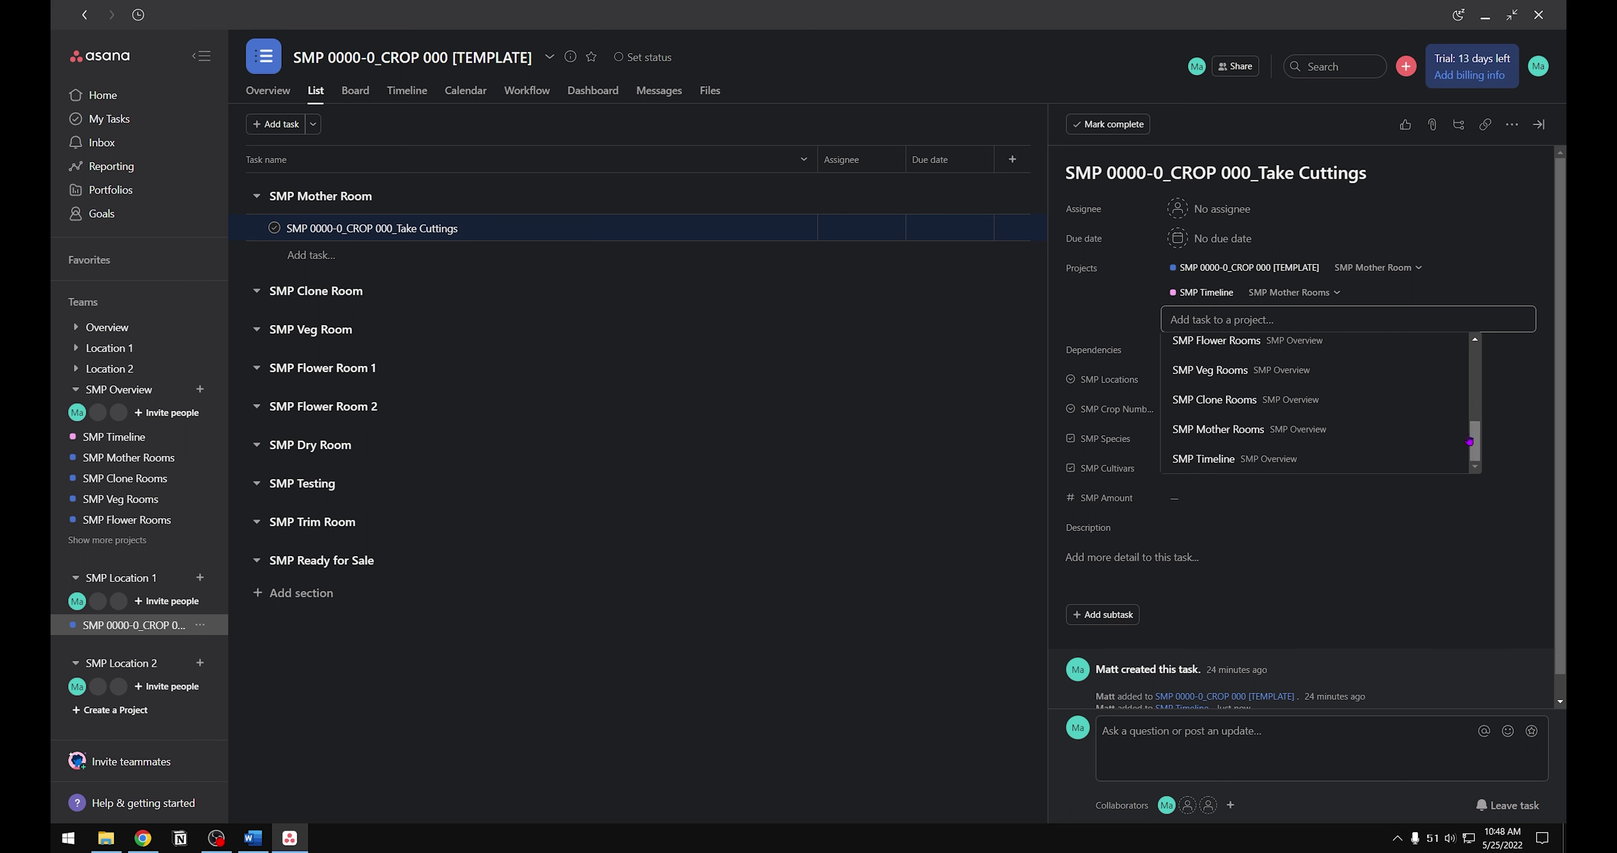
click(1354, 431)
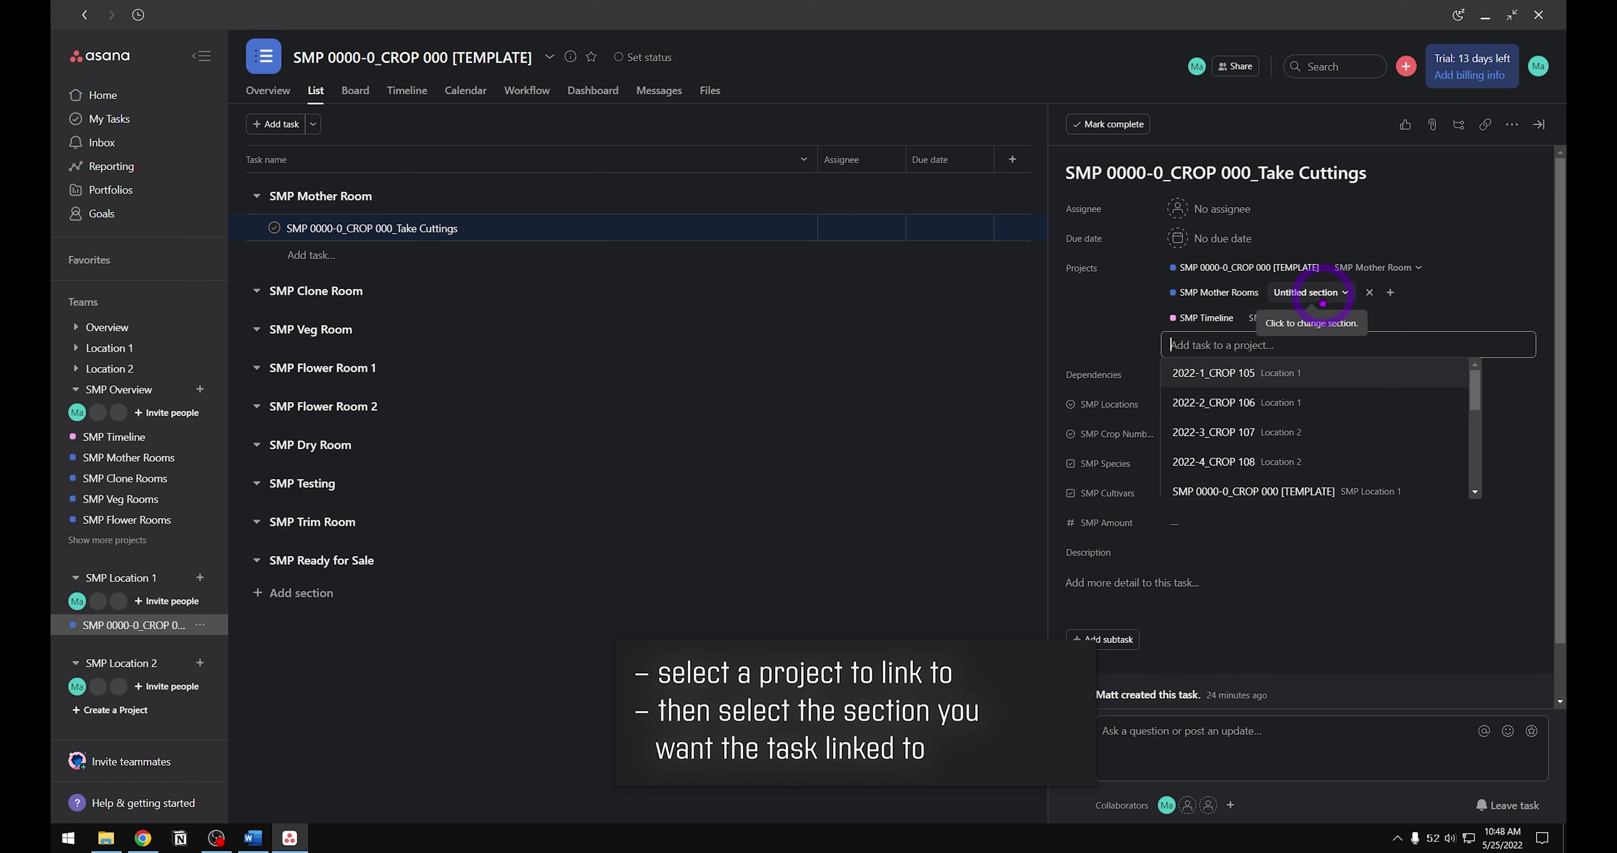
click(1347, 301)
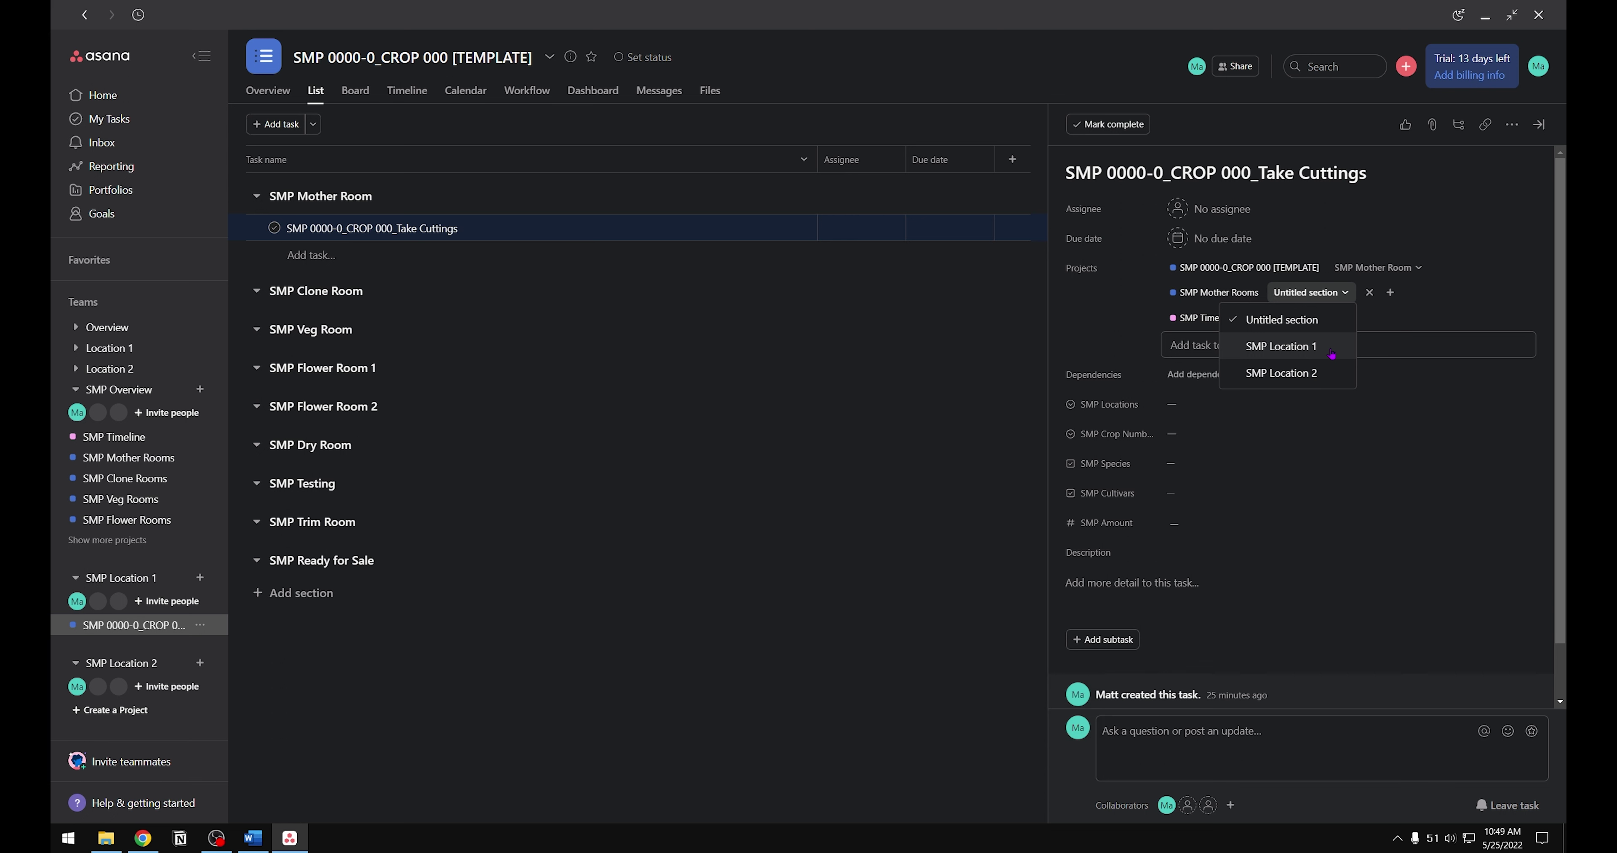
click(1331, 353)
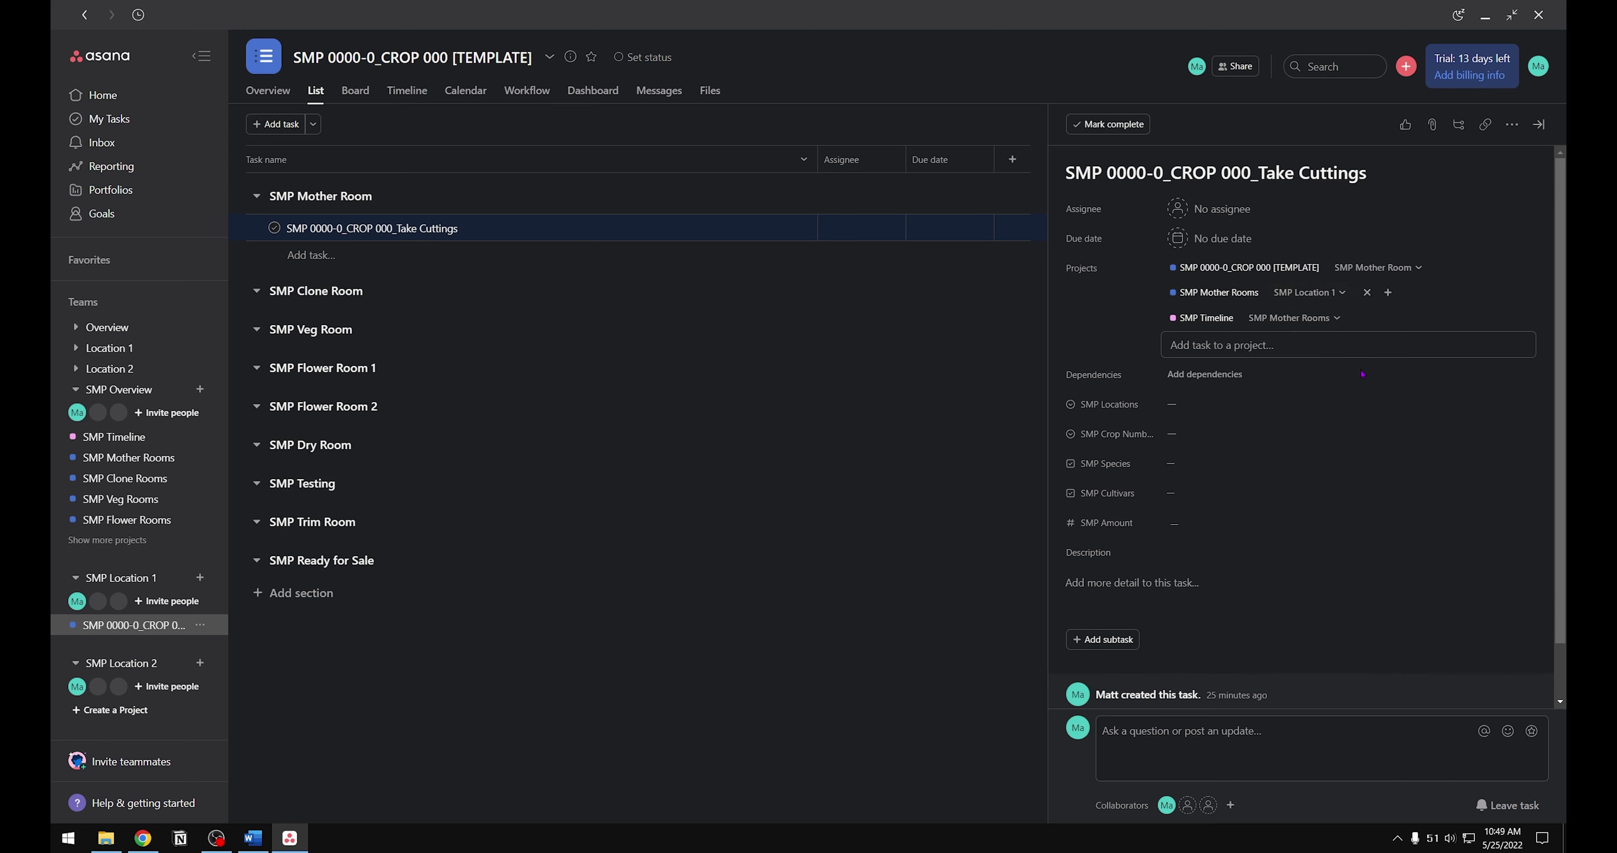
Step: Add the subtasks "Select mother plants" and "Prepare supplies needed to take cuttings" to the Take Cuttings task
scroll(1224, 477, down, 1)
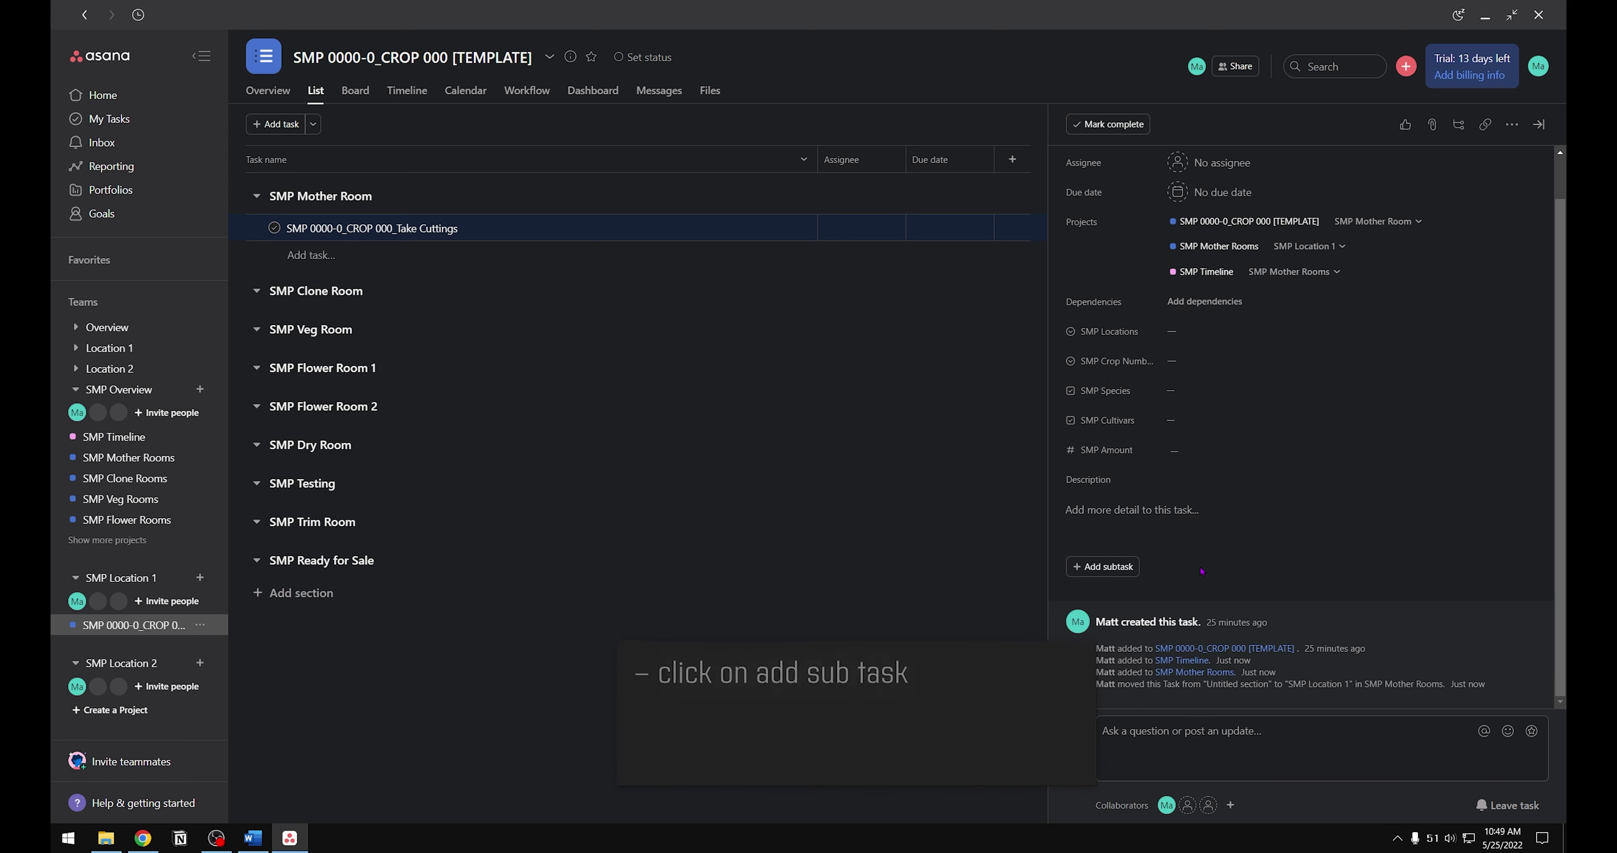
click(1118, 569)
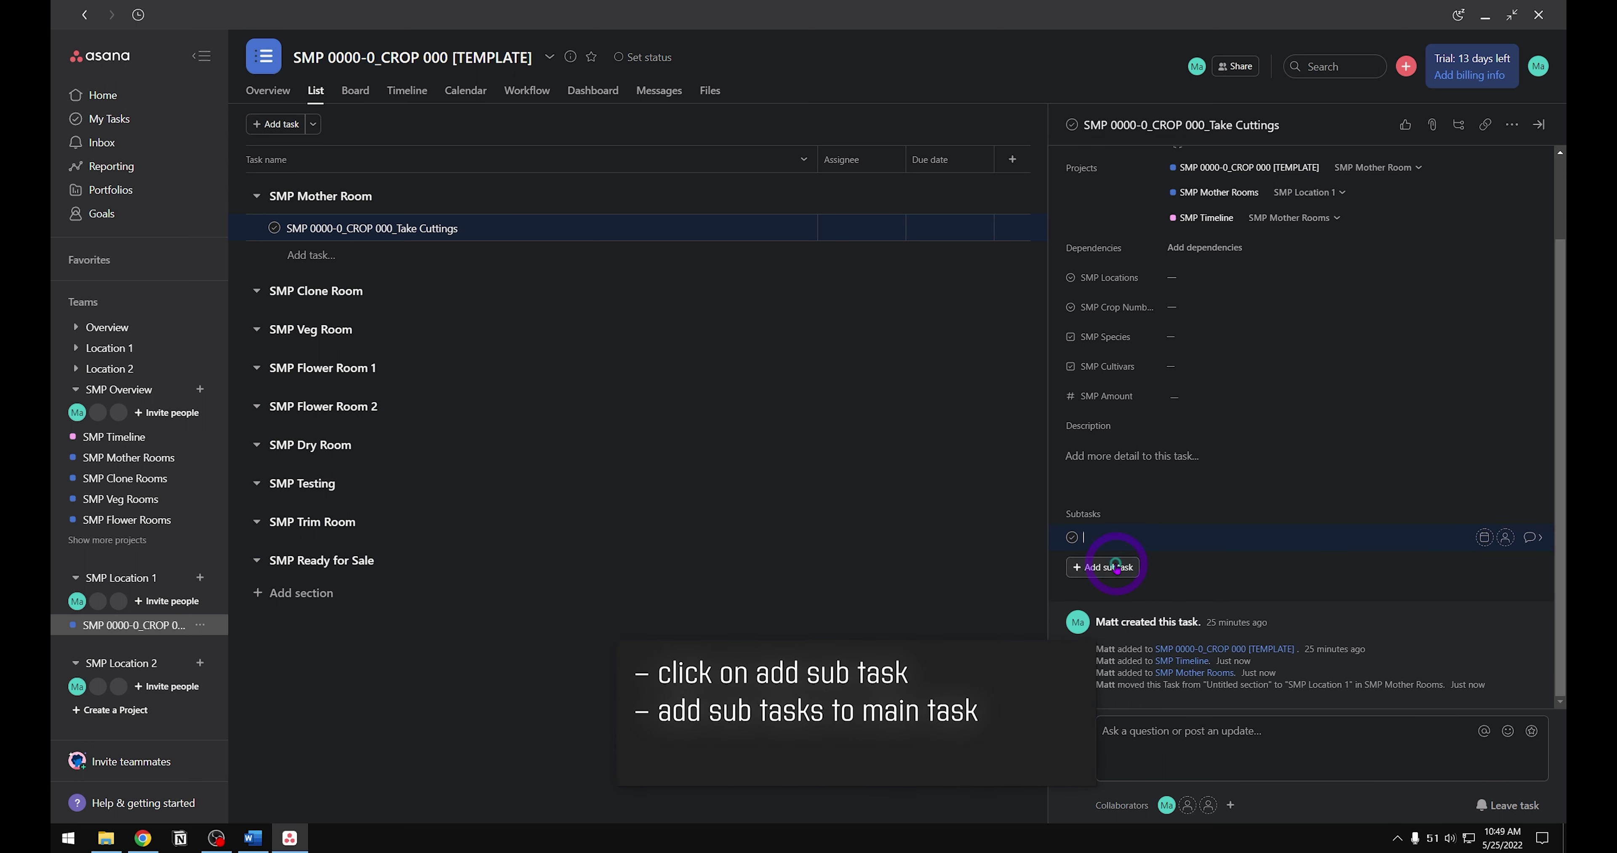
text(Sel)
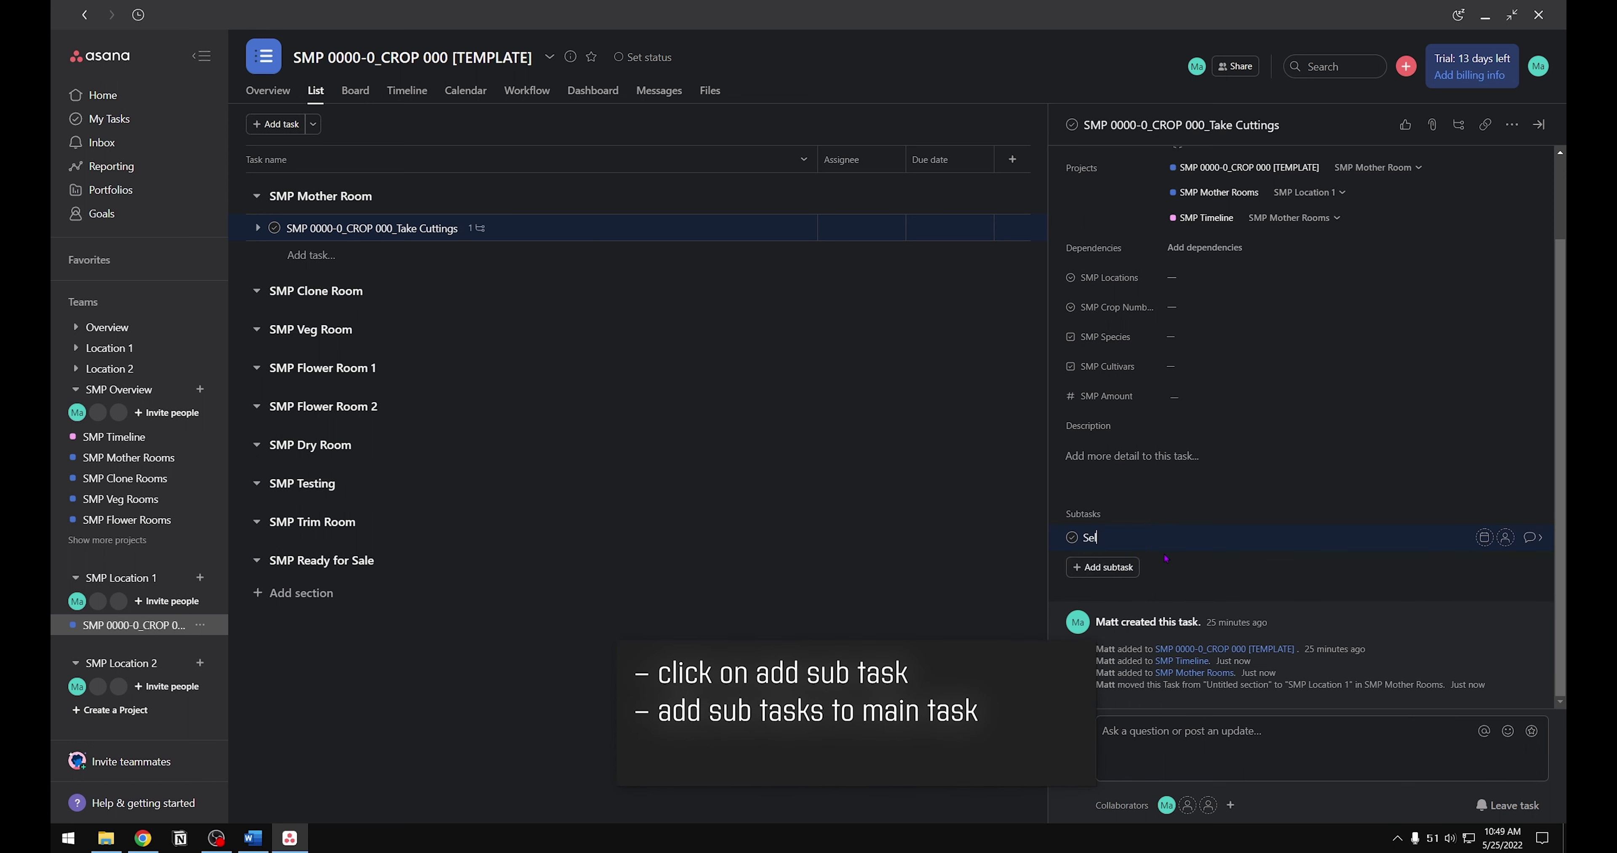
text(ect mother )
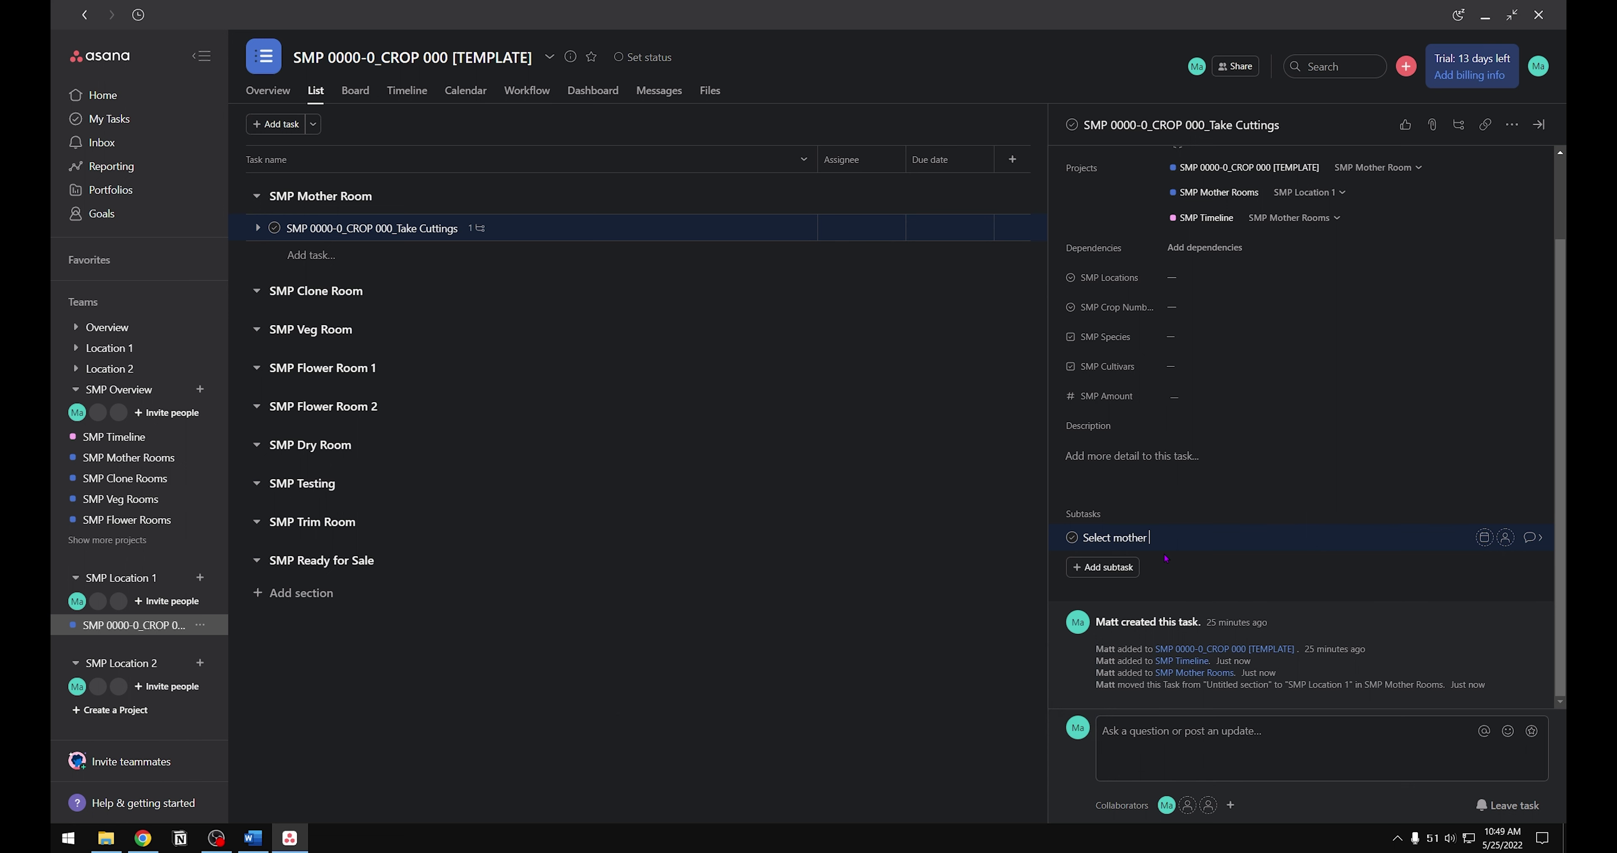
text(plants)
key(Return)
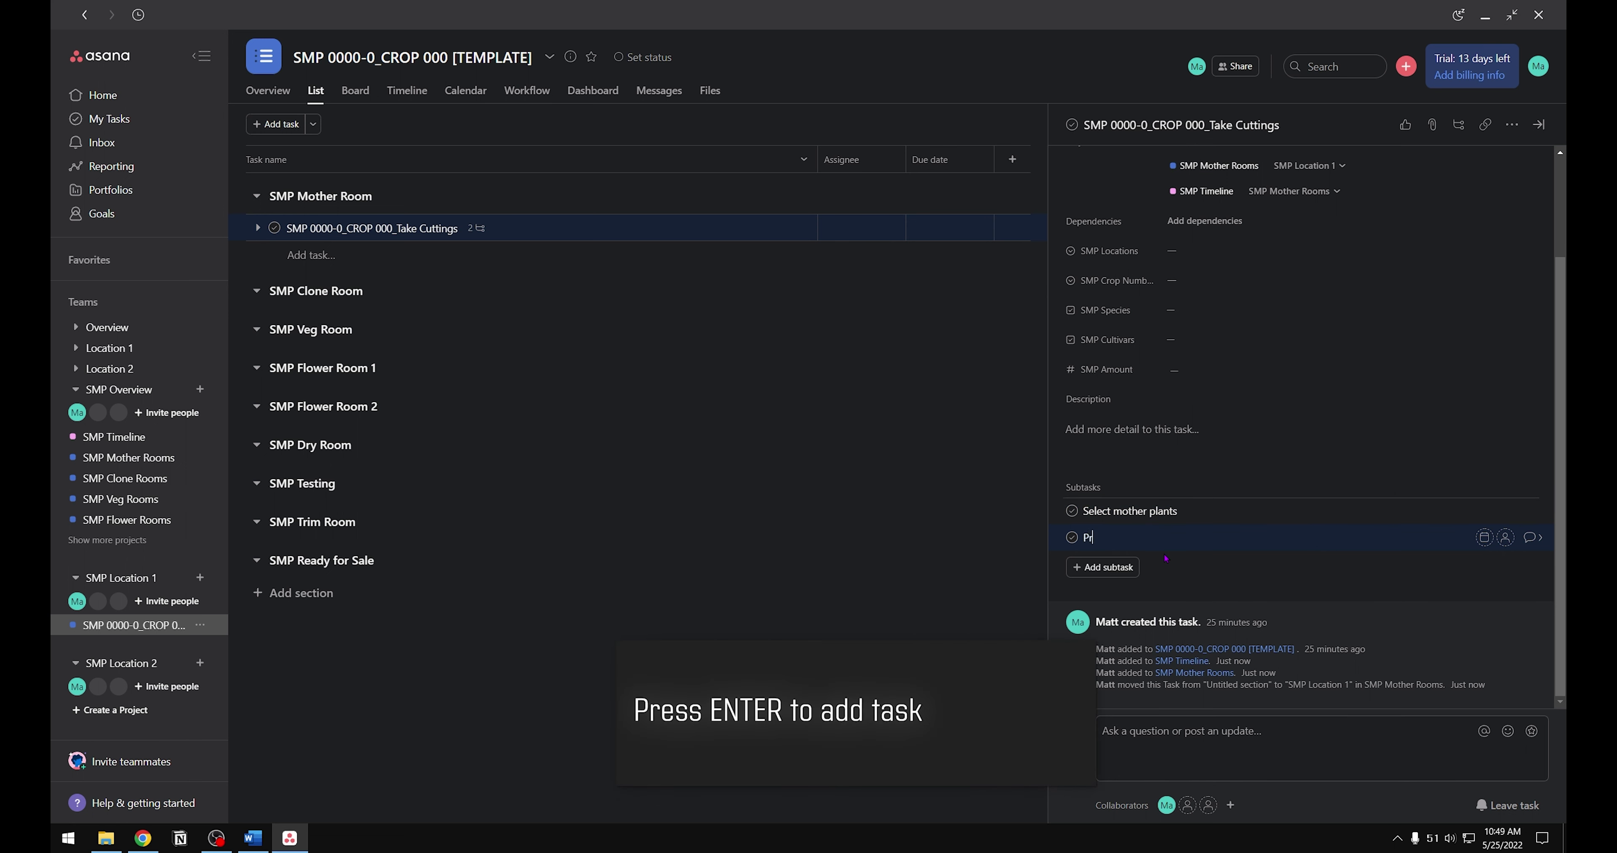
text(Prepare supplies)
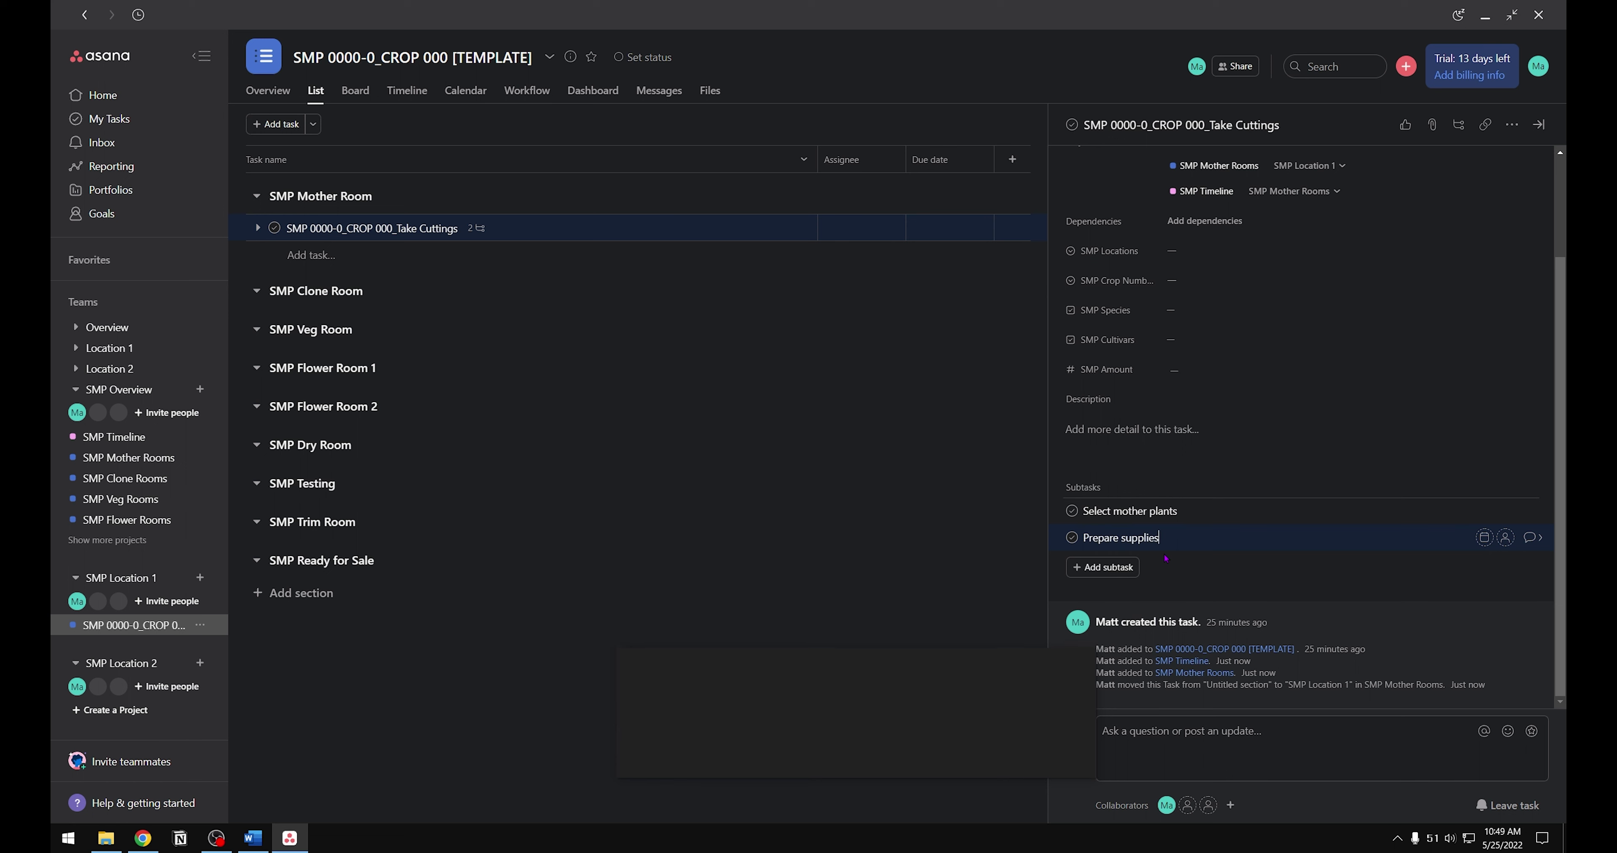
text( needed)
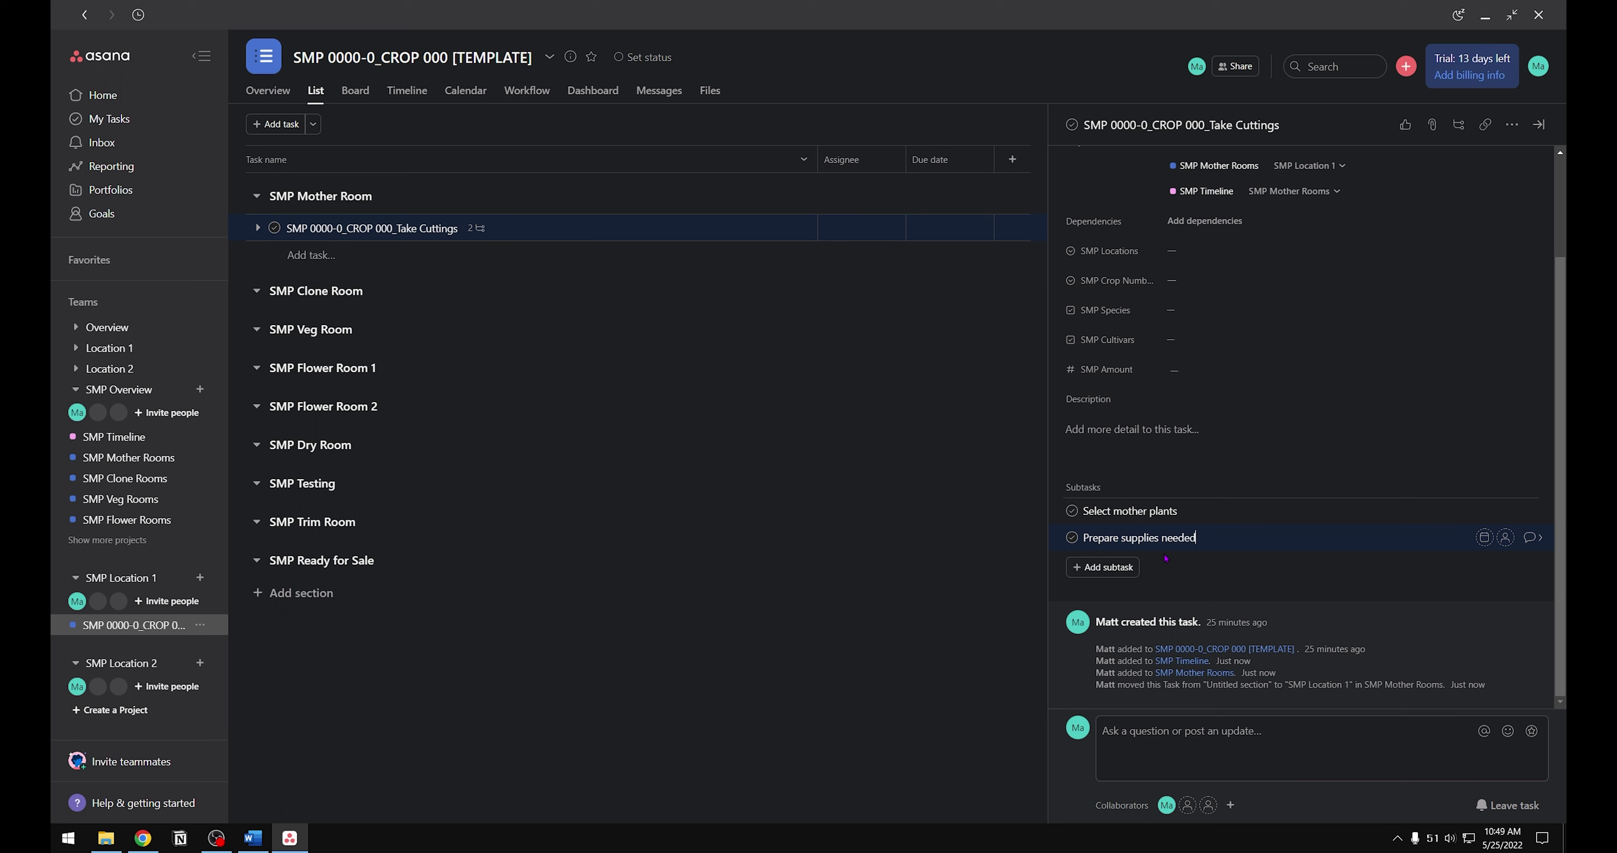
text( to take cuttings)
key(Return)
Step: Add the subtasks "Take cuttings" and "Stick Cuttings" to the Take Cuttings task and close its details
text(Take )
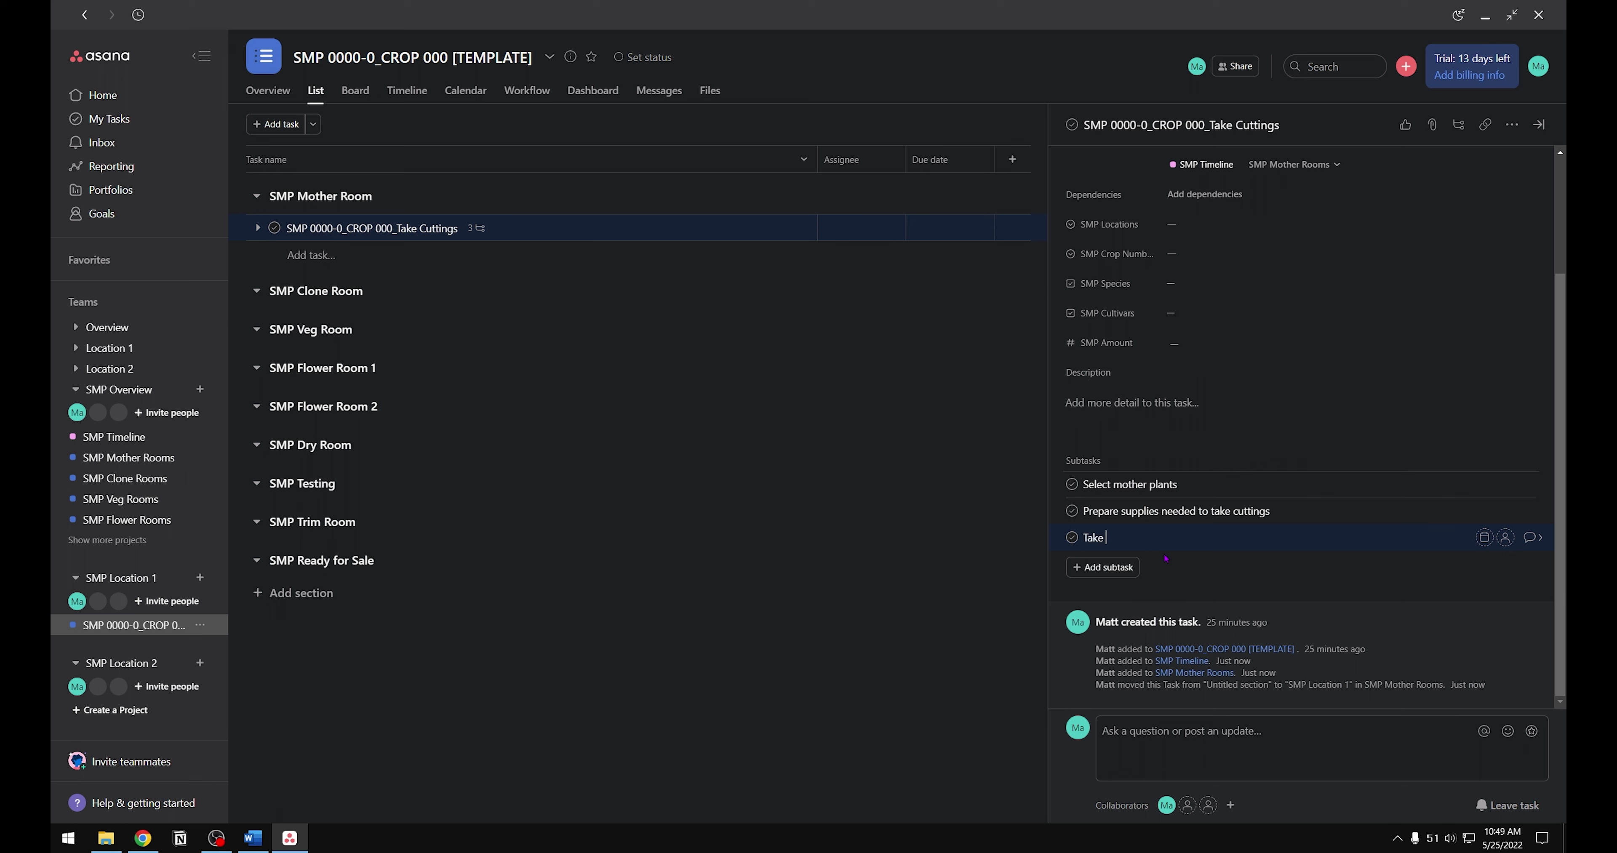
text(cuttings)
key(Return)
text(Stic)
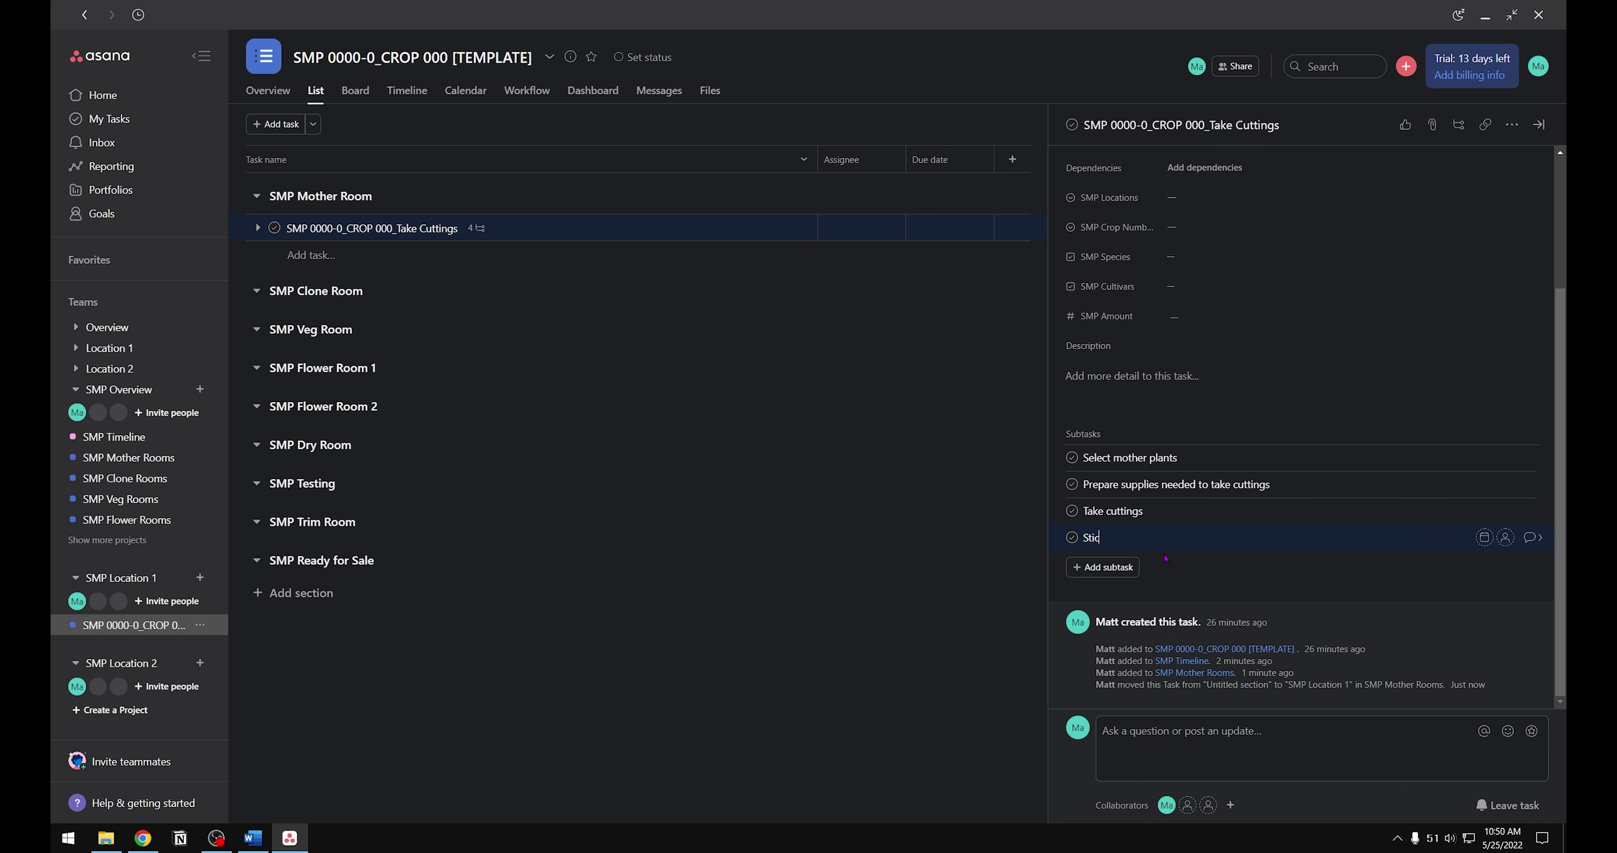
text(k Cuttings)
click(1538, 124)
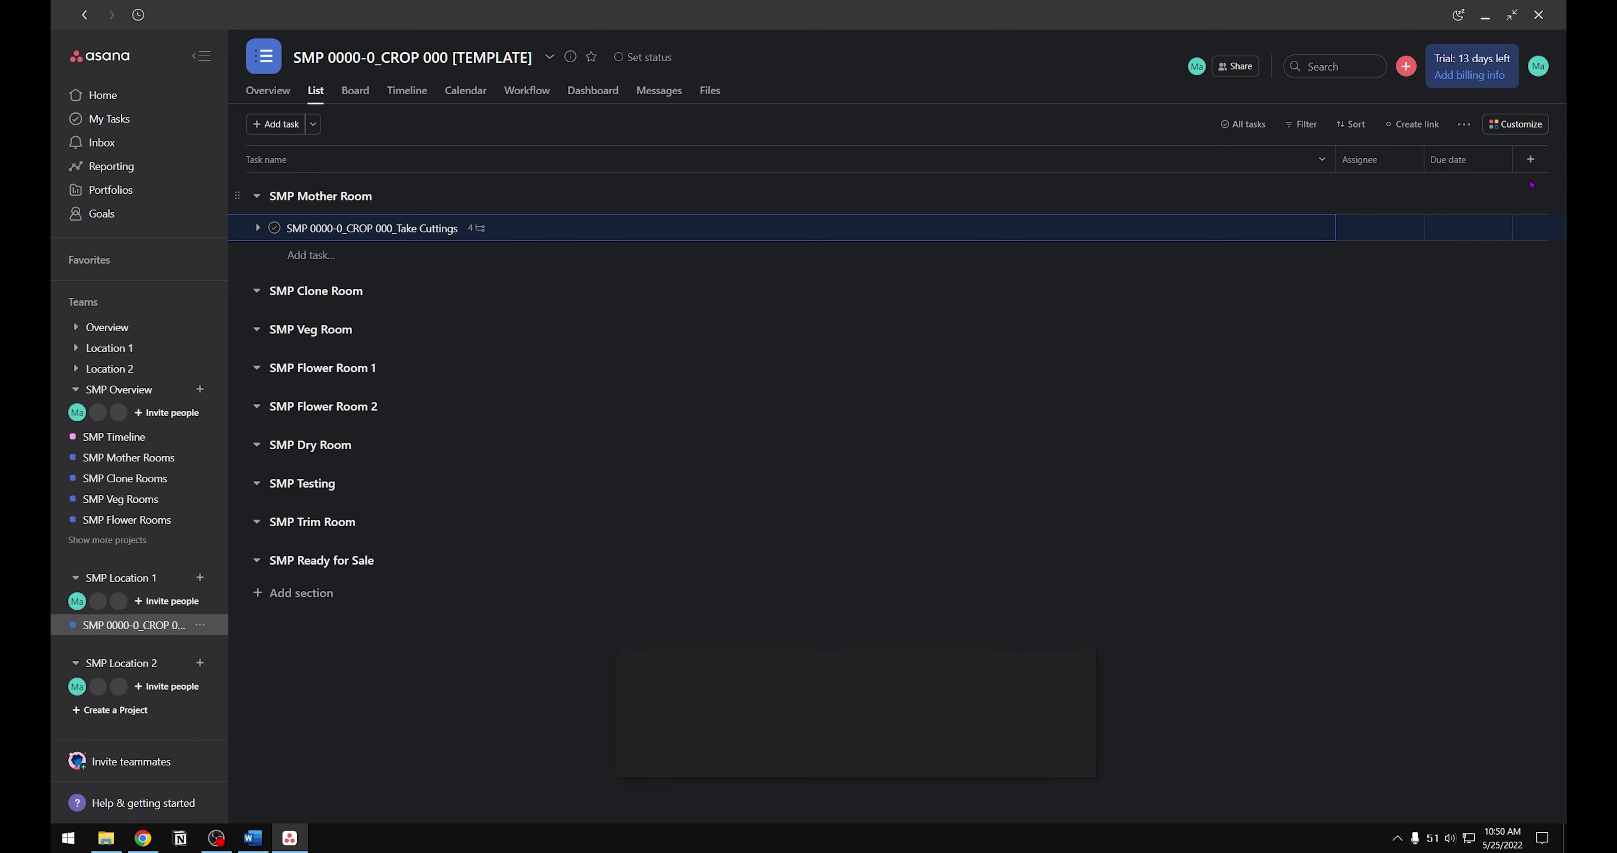
Step: Add the existing library fields SMP Locations and SMP Crop Numbers to the crop template project
click(1530, 160)
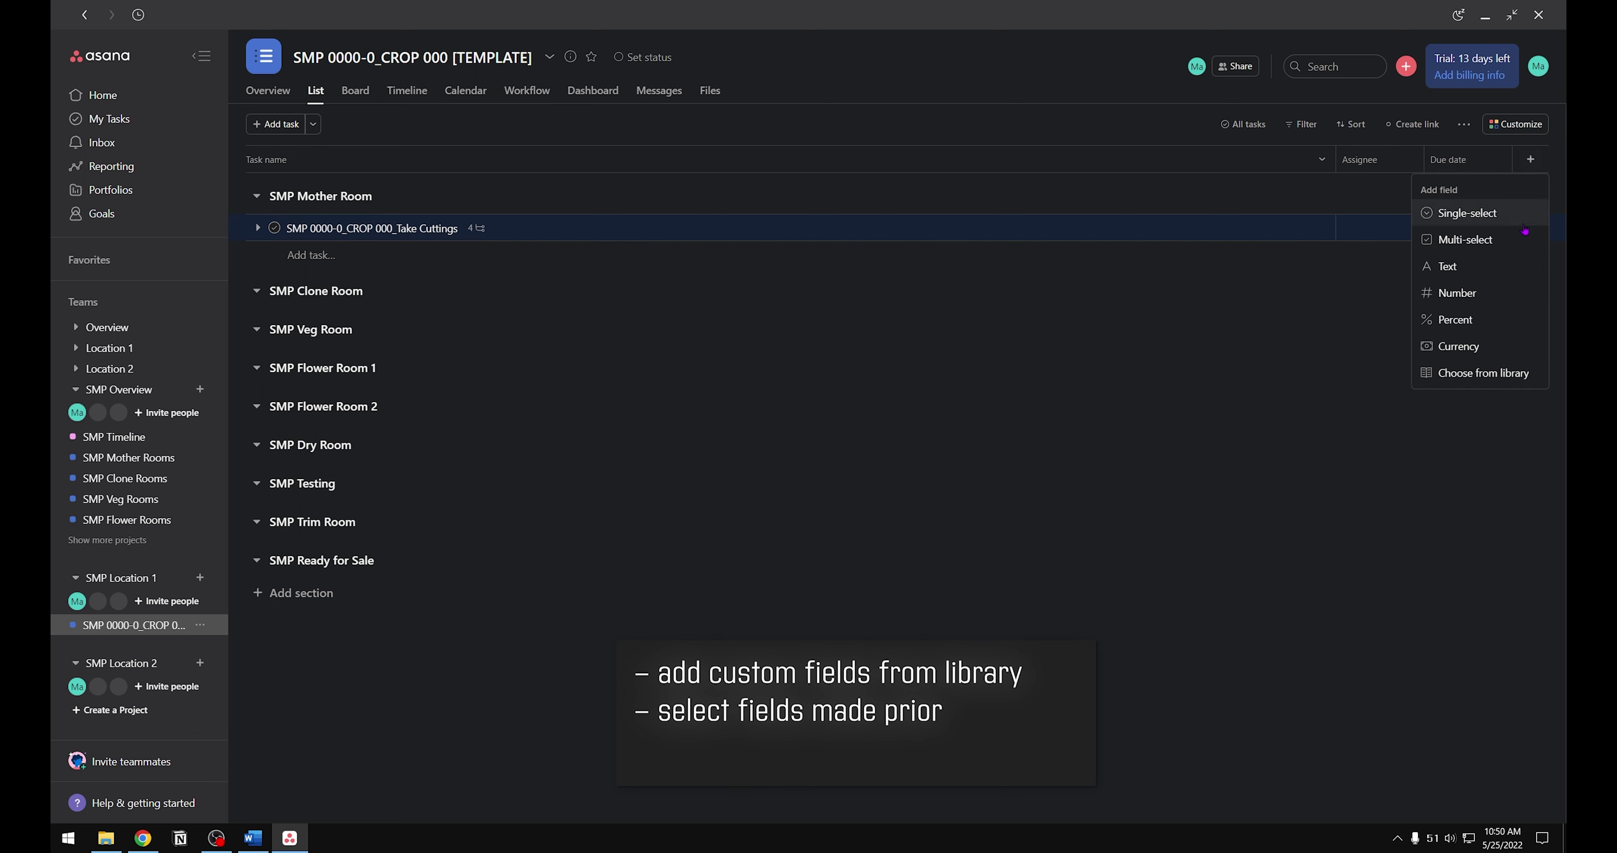
click(1499, 376)
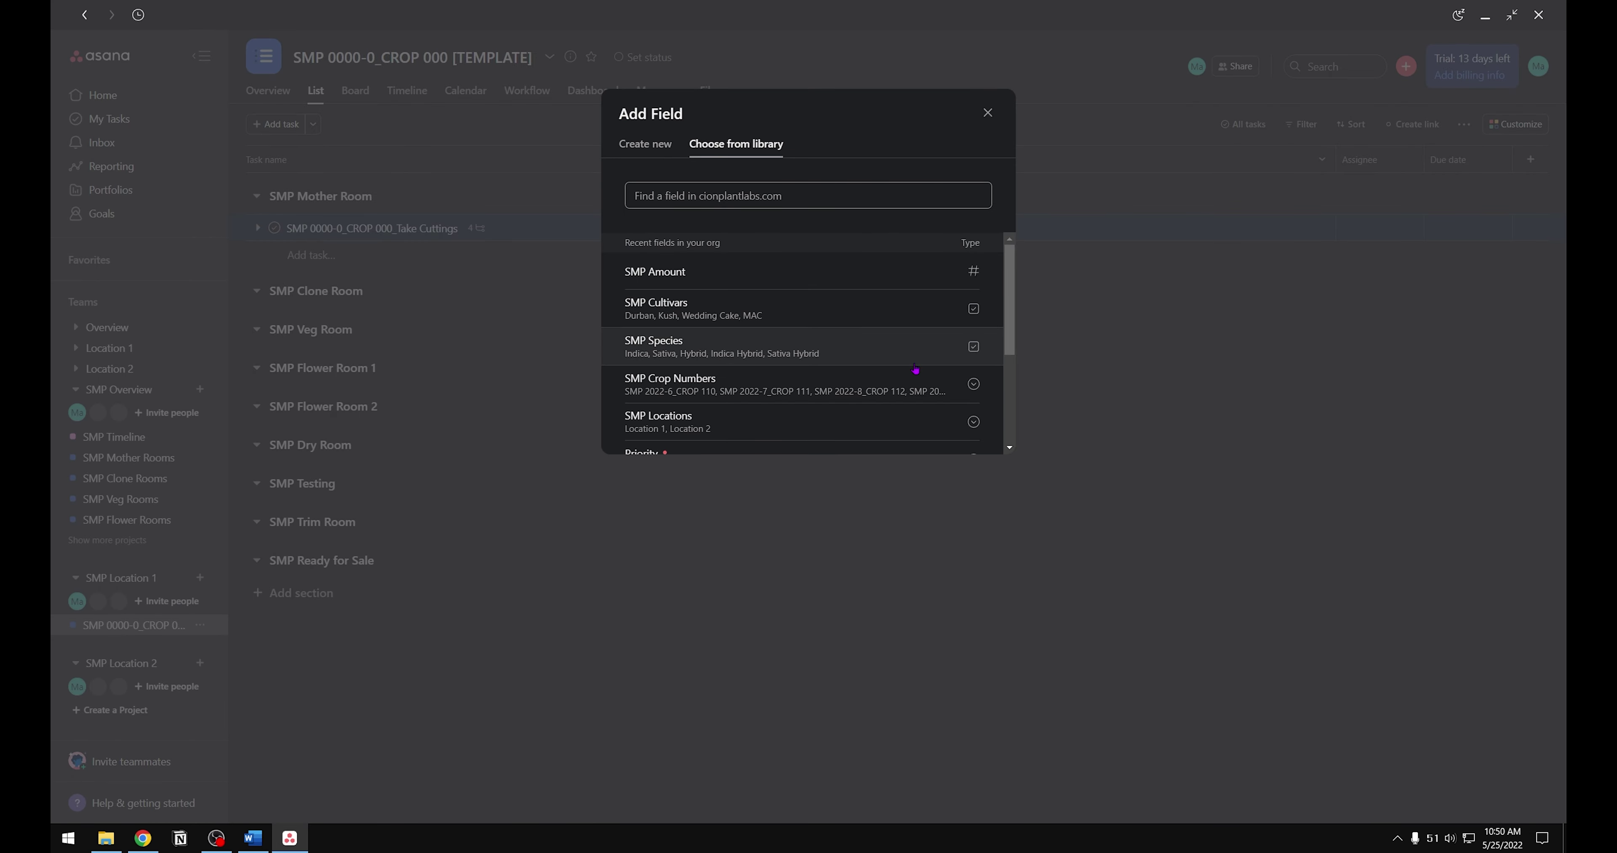
scroll(854, 368, down, 2)
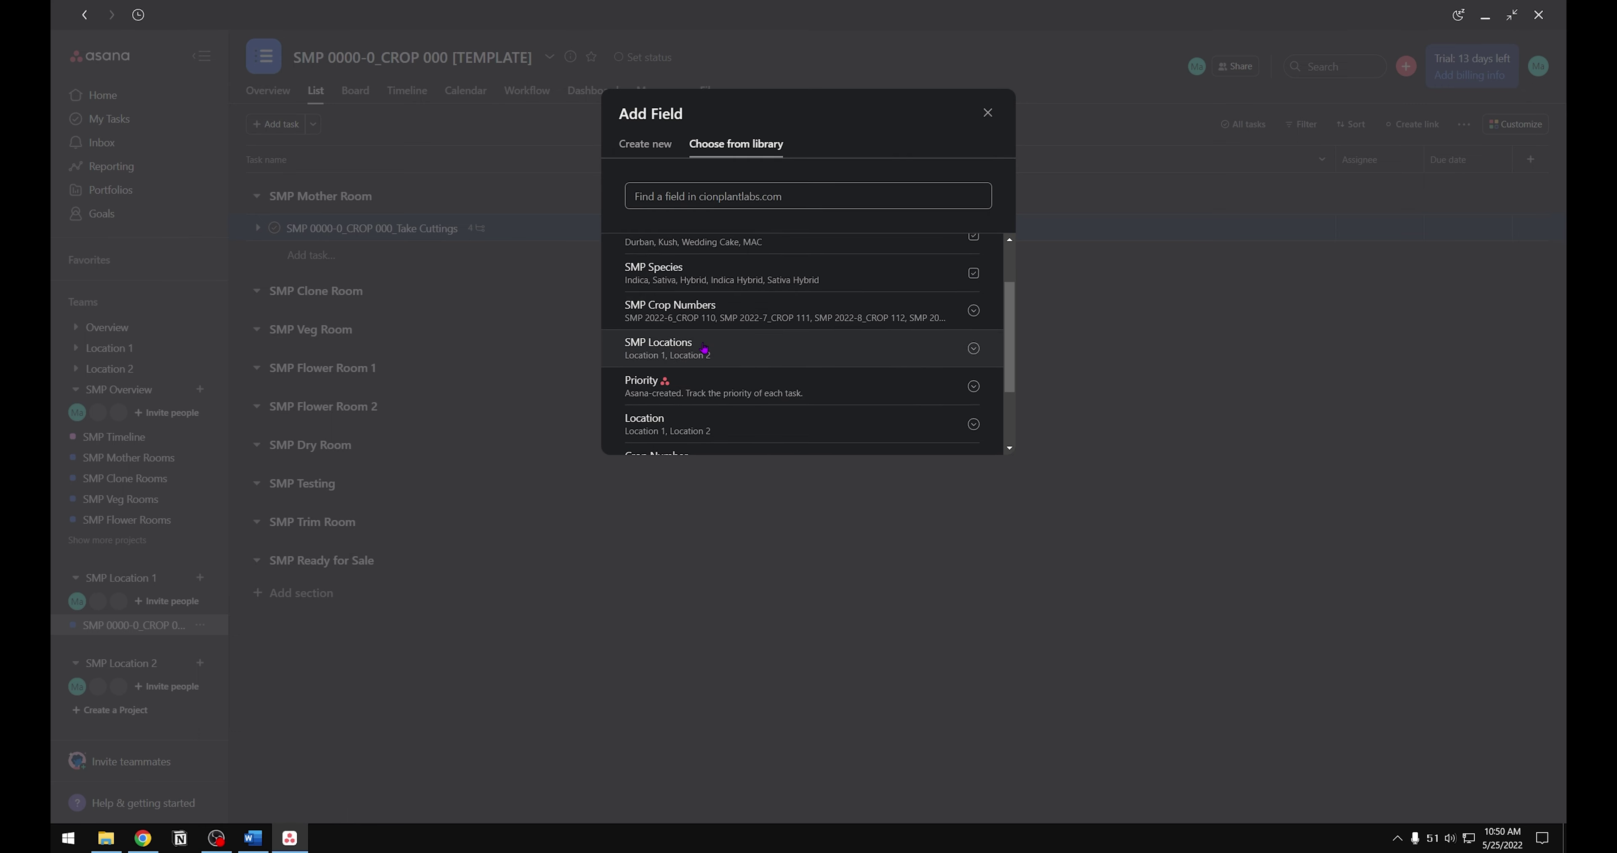
click(704, 349)
click(1530, 160)
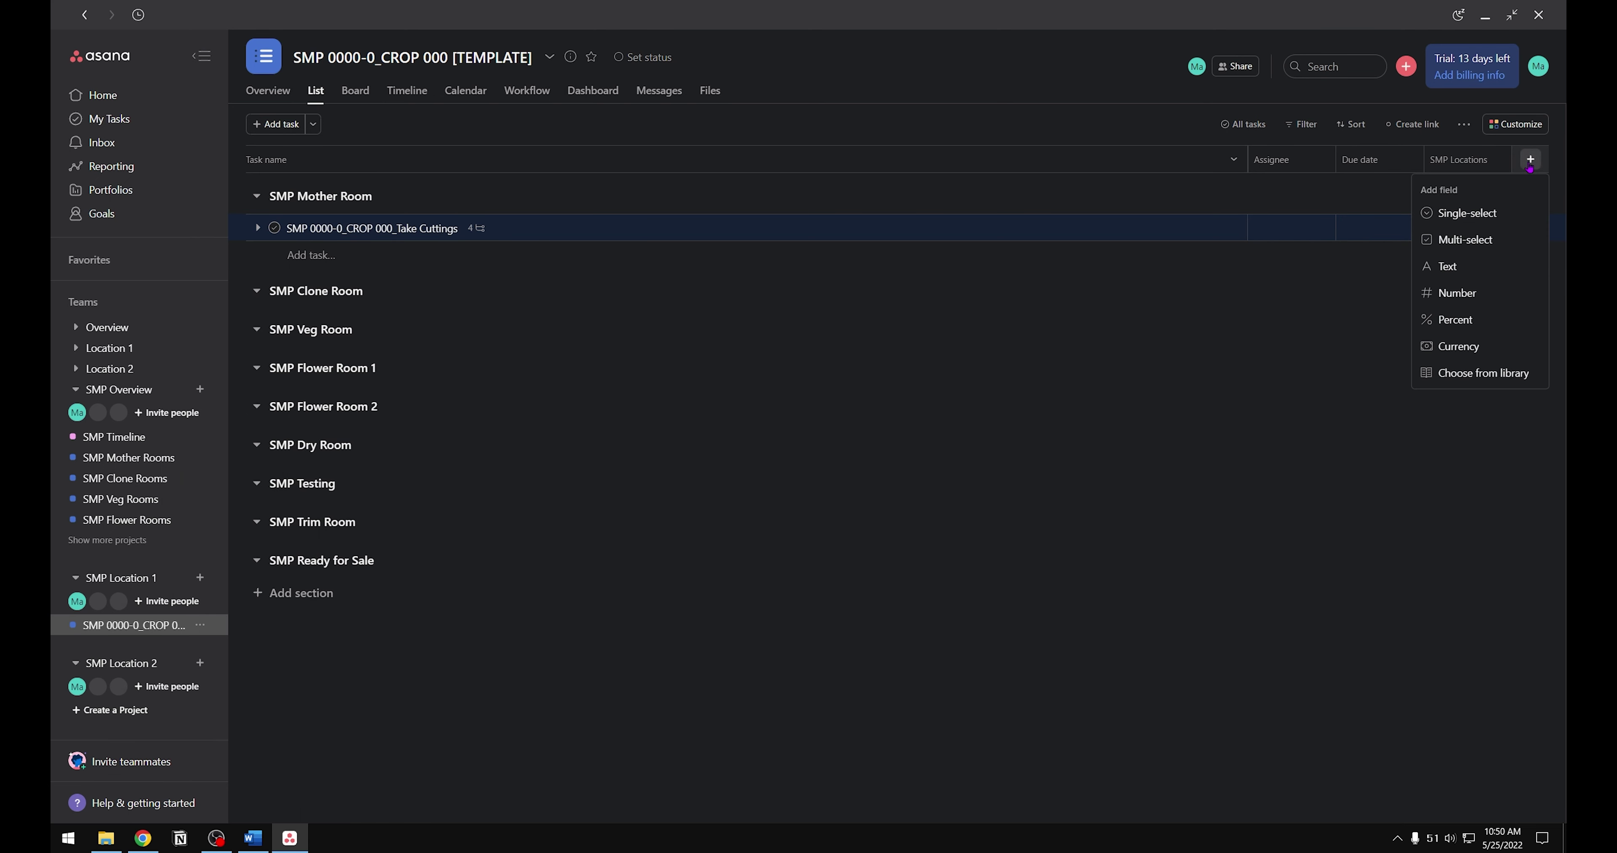
click(1512, 375)
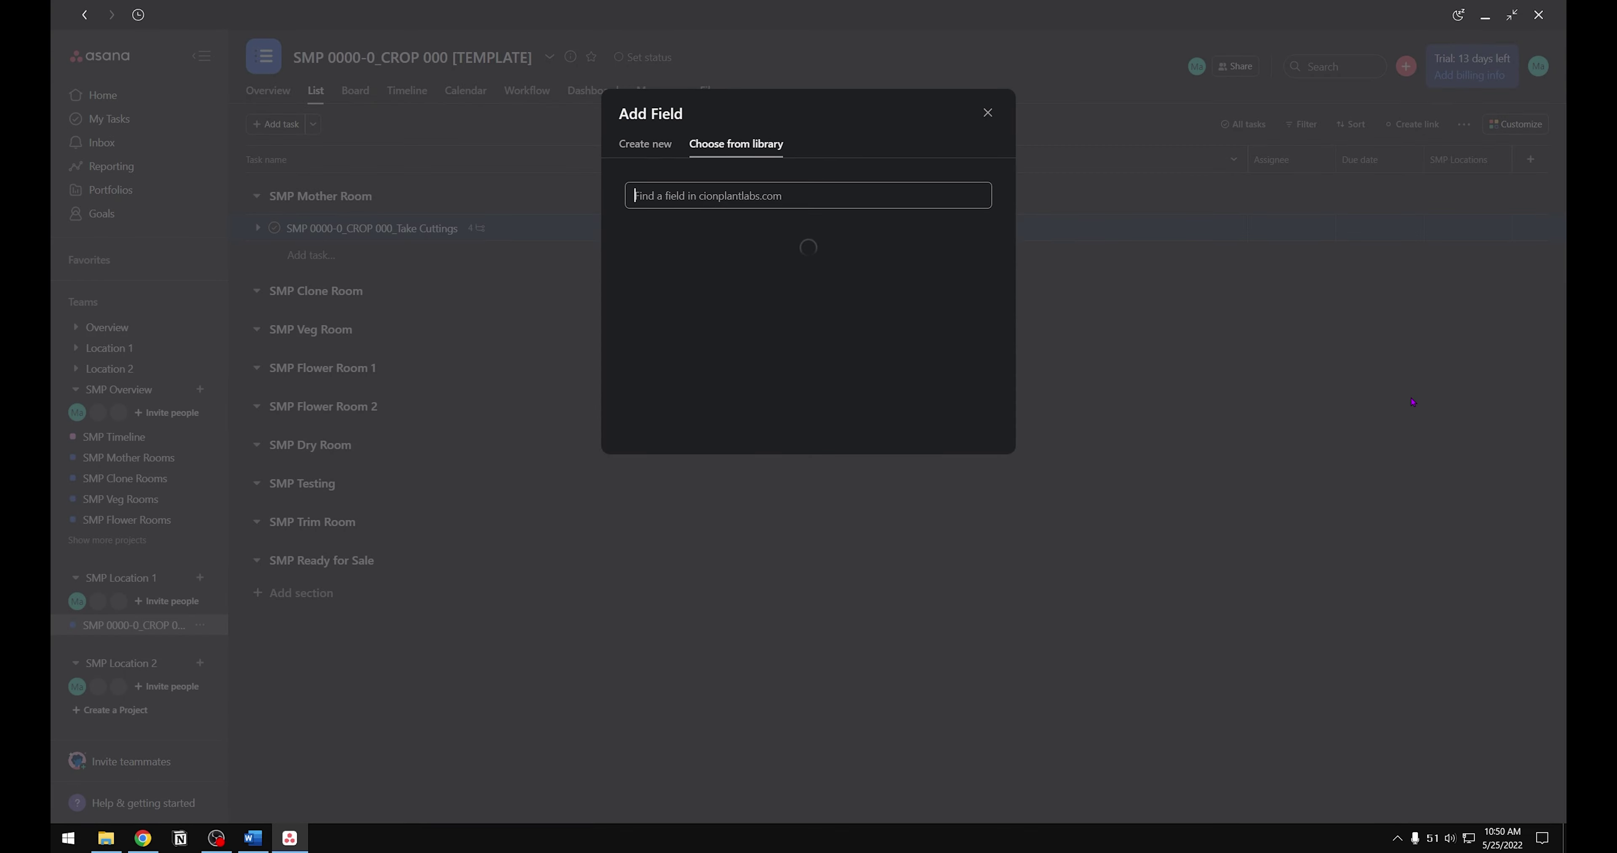
click(849, 378)
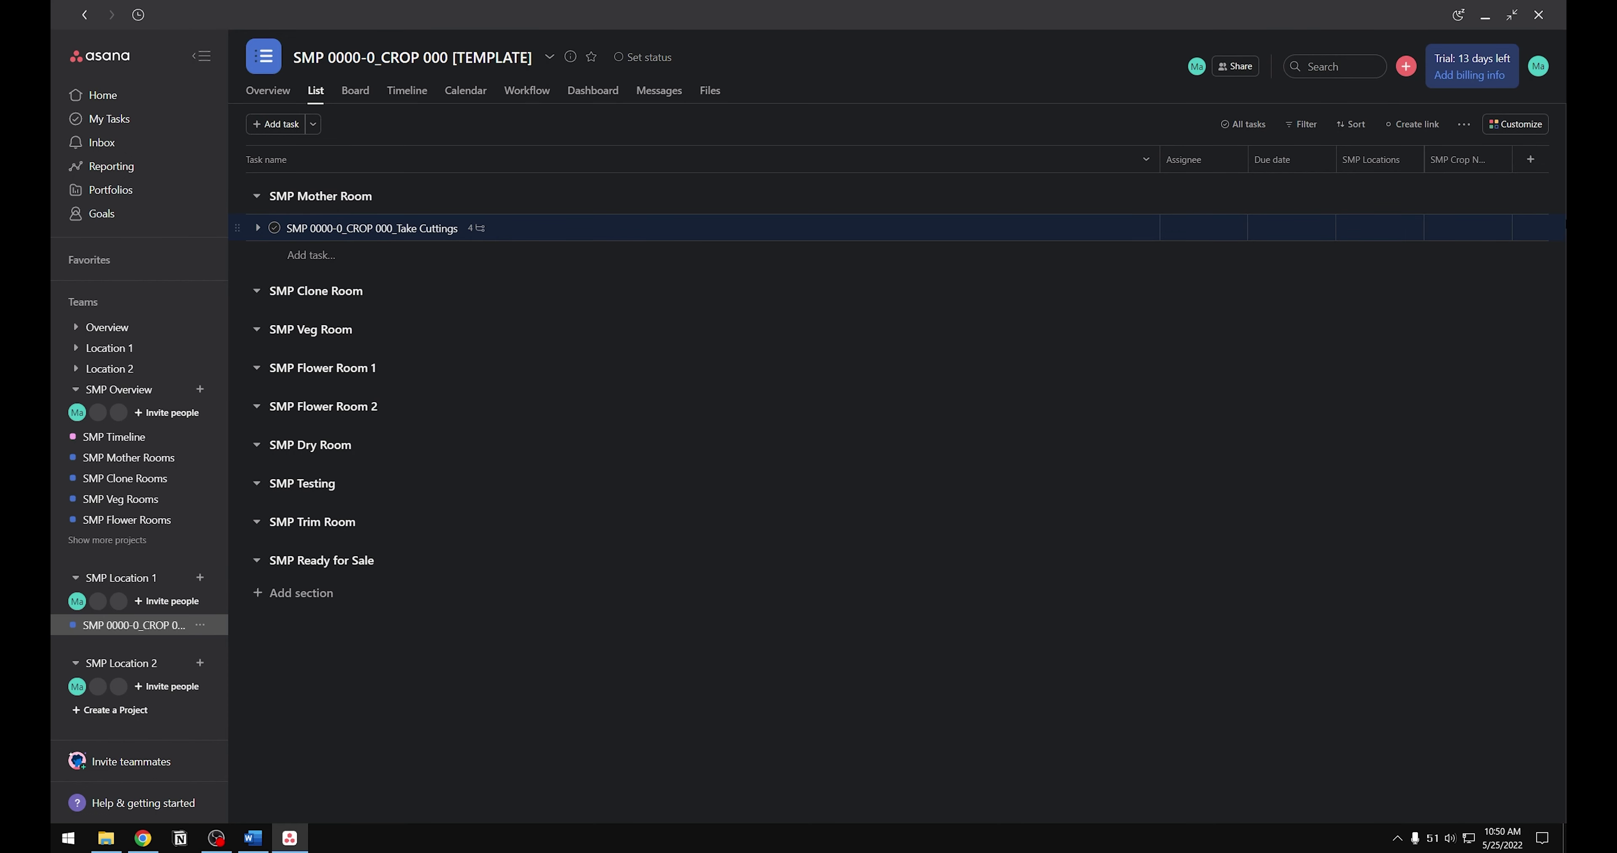
Step: Add the existing library fields SMP Species, SMP Cultivars and SMP Amount to the crop template project
click(1530, 159)
click(1509, 375)
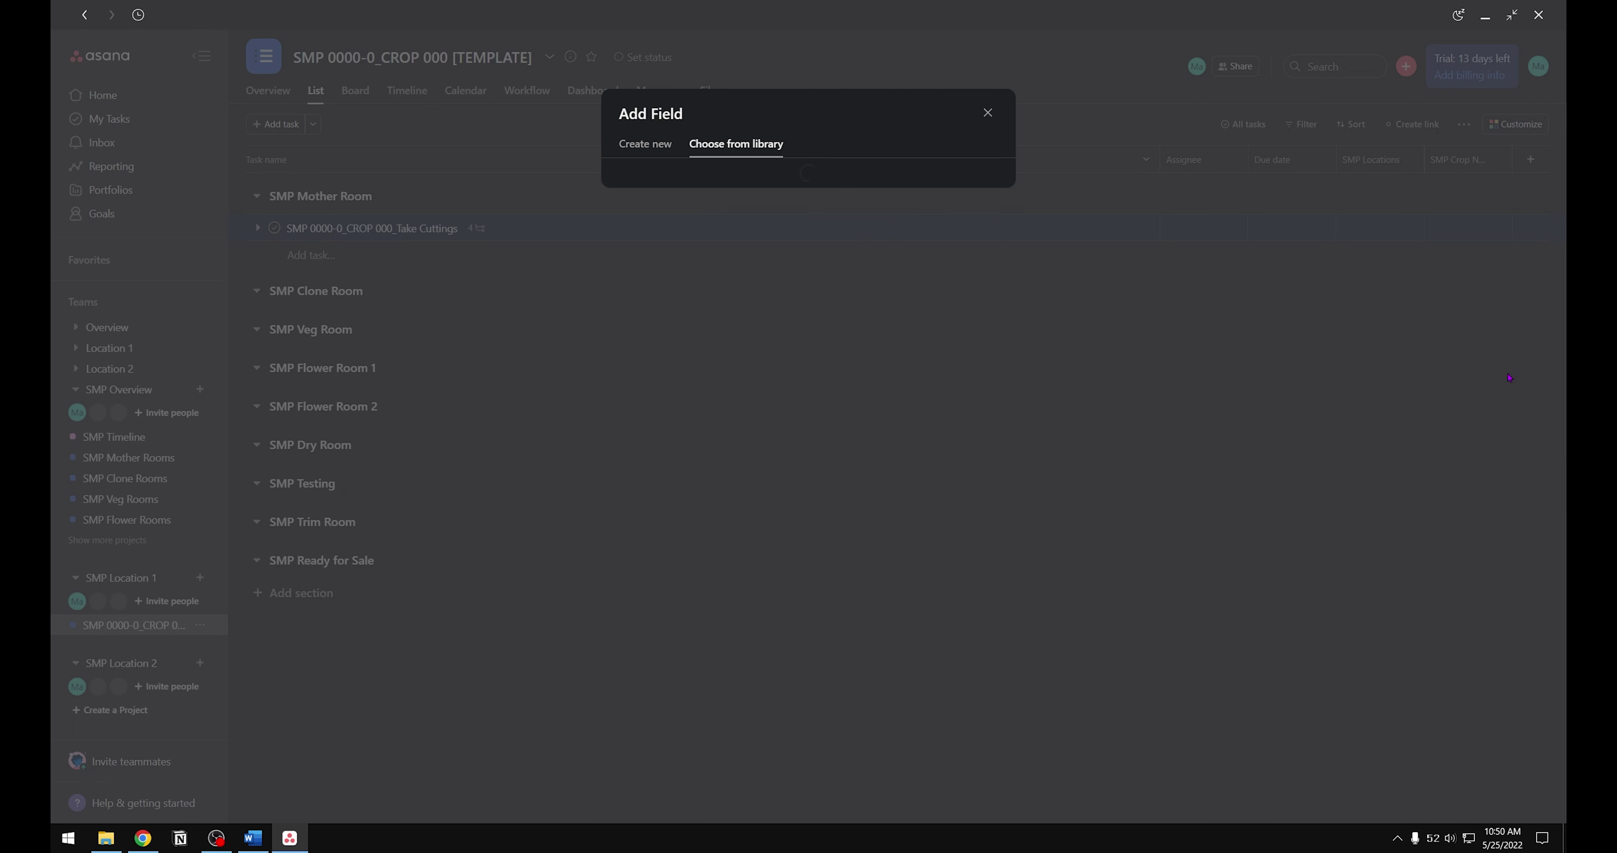
click(881, 349)
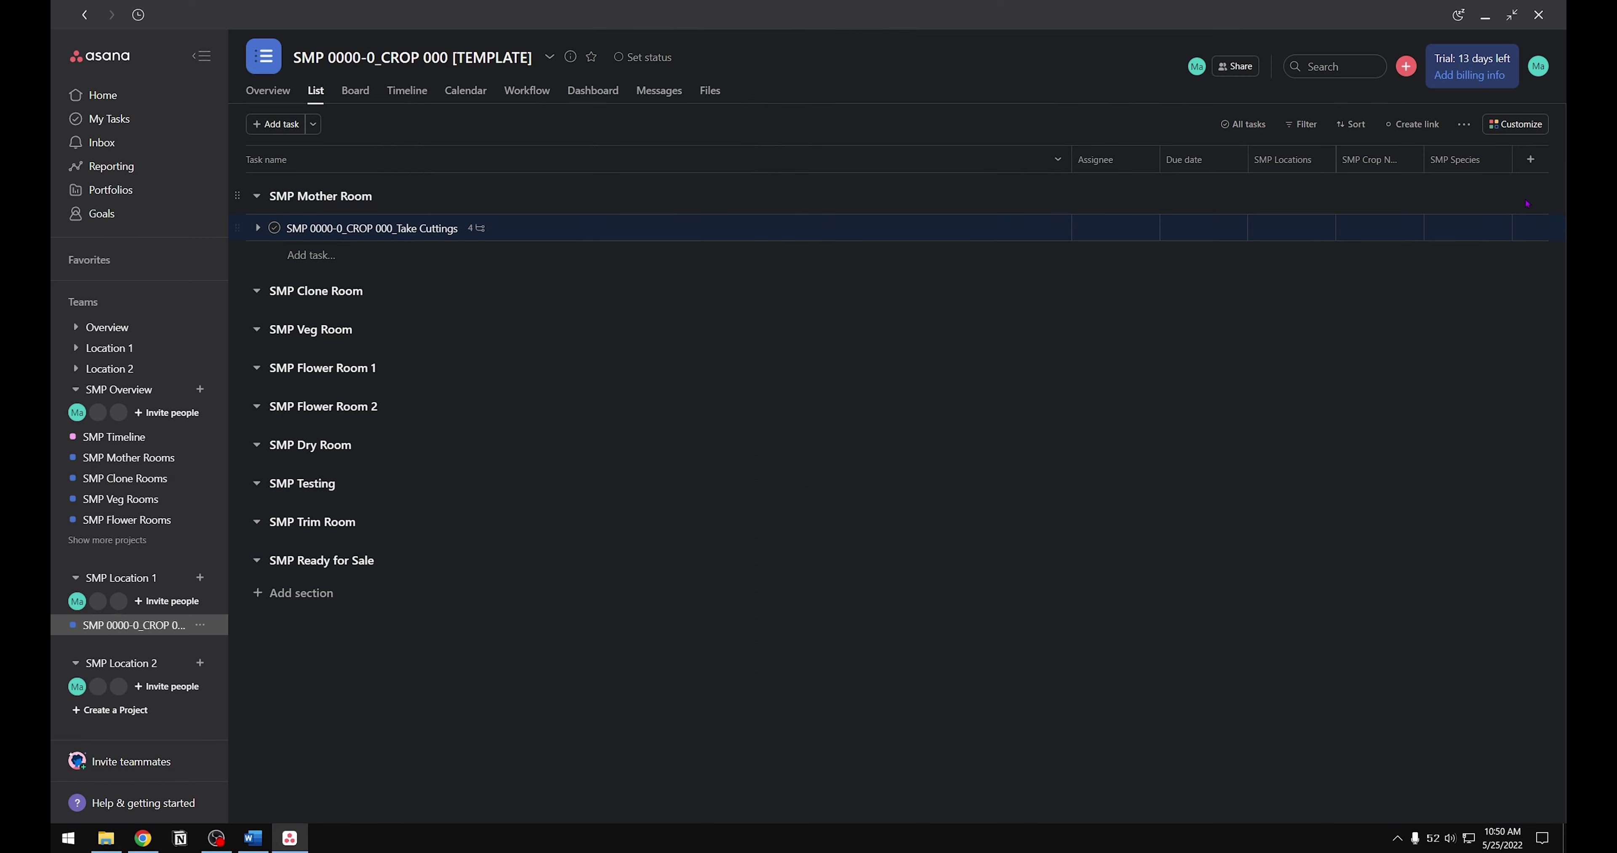
click(1530, 160)
click(1519, 374)
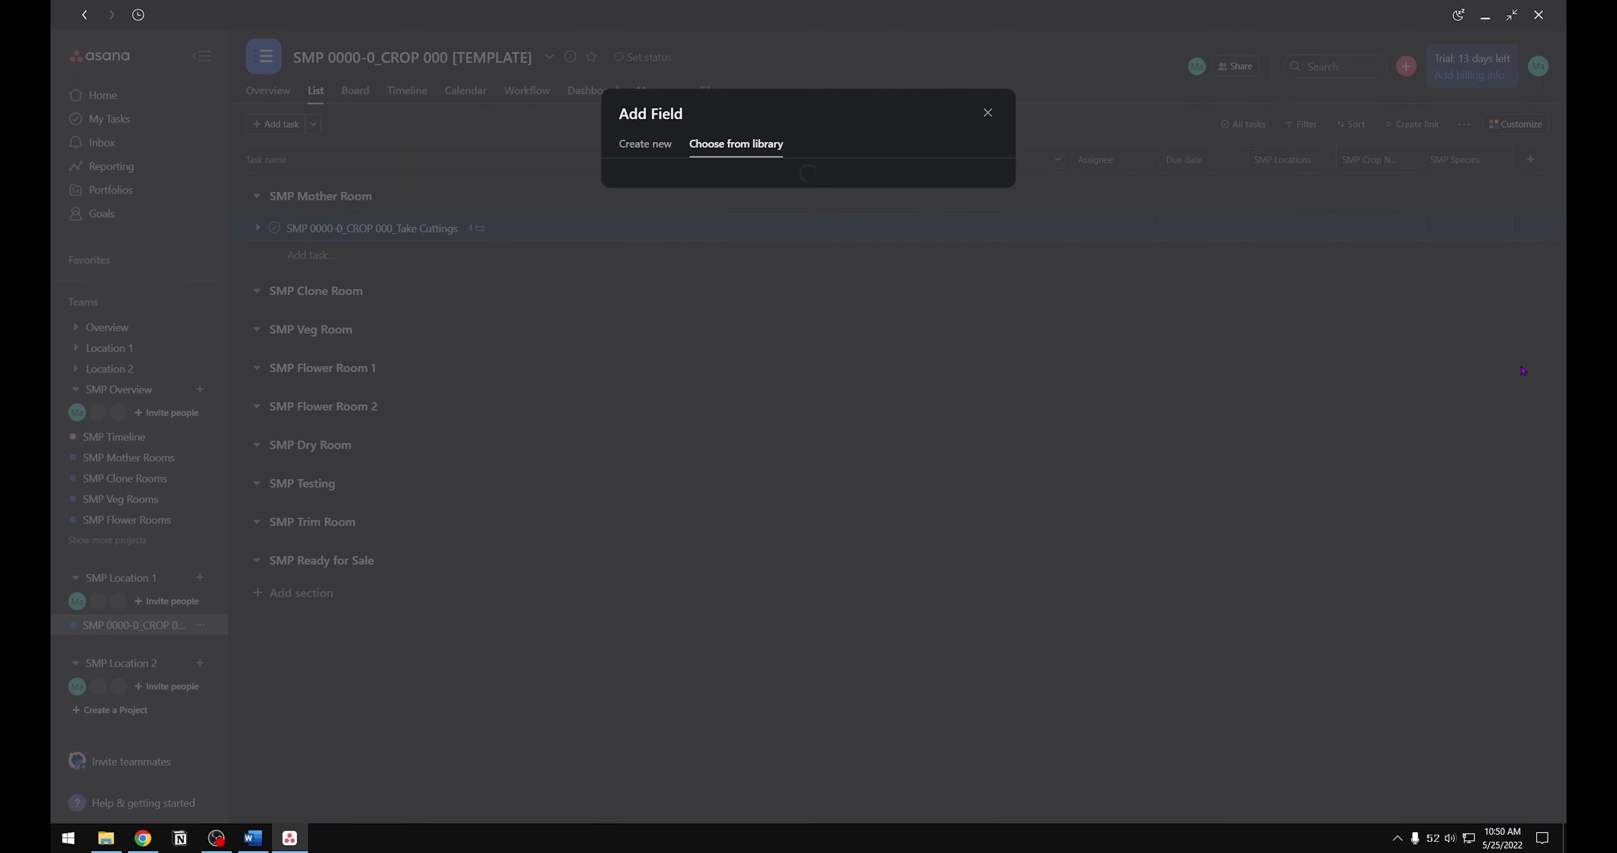
click(902, 306)
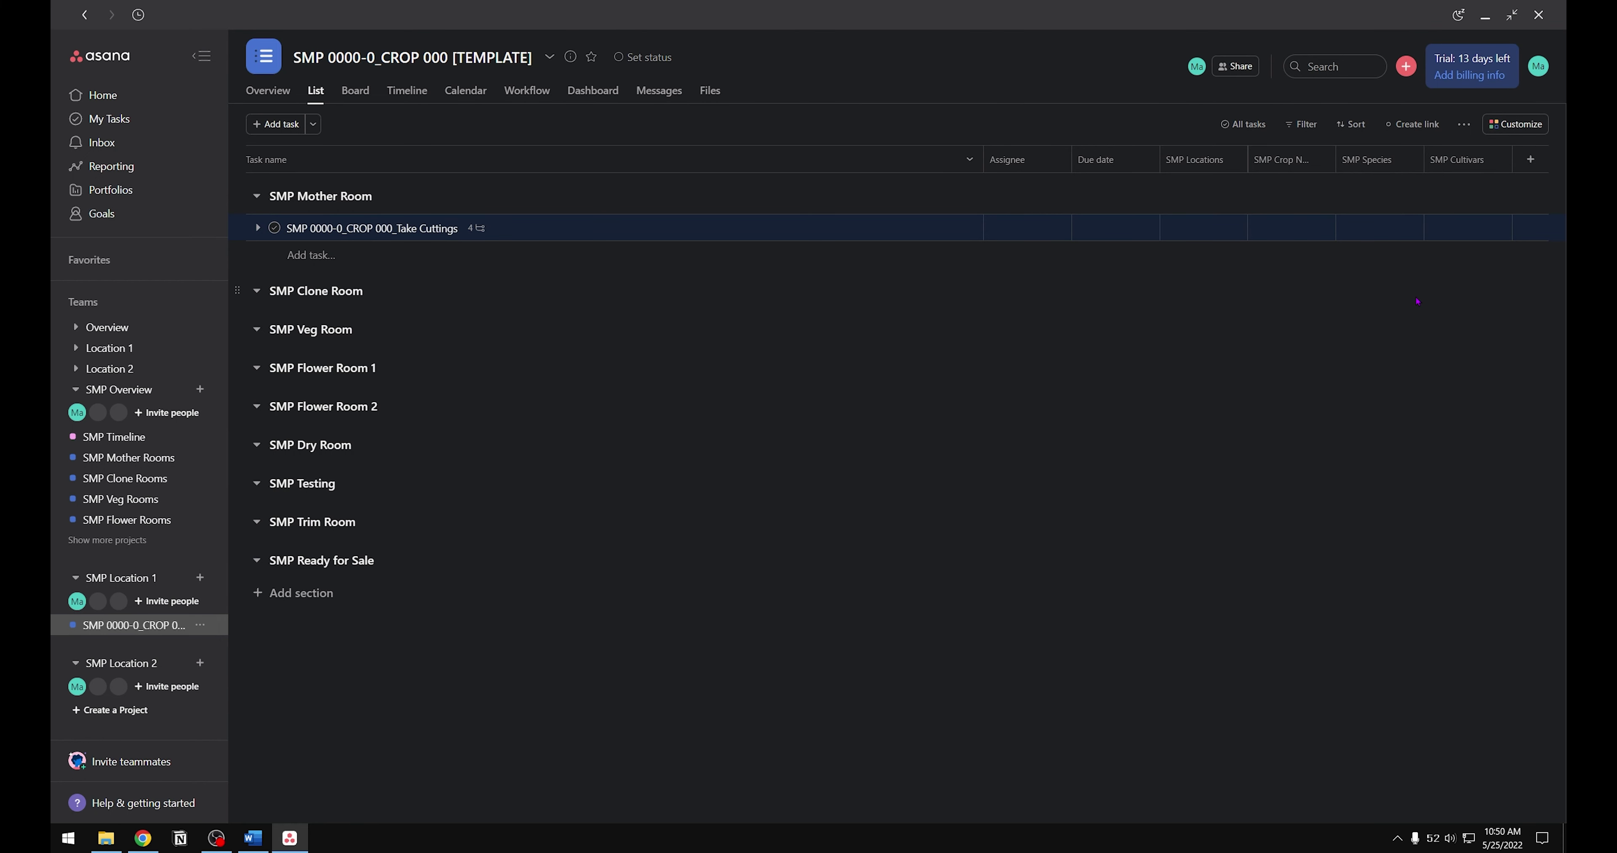
click(1530, 159)
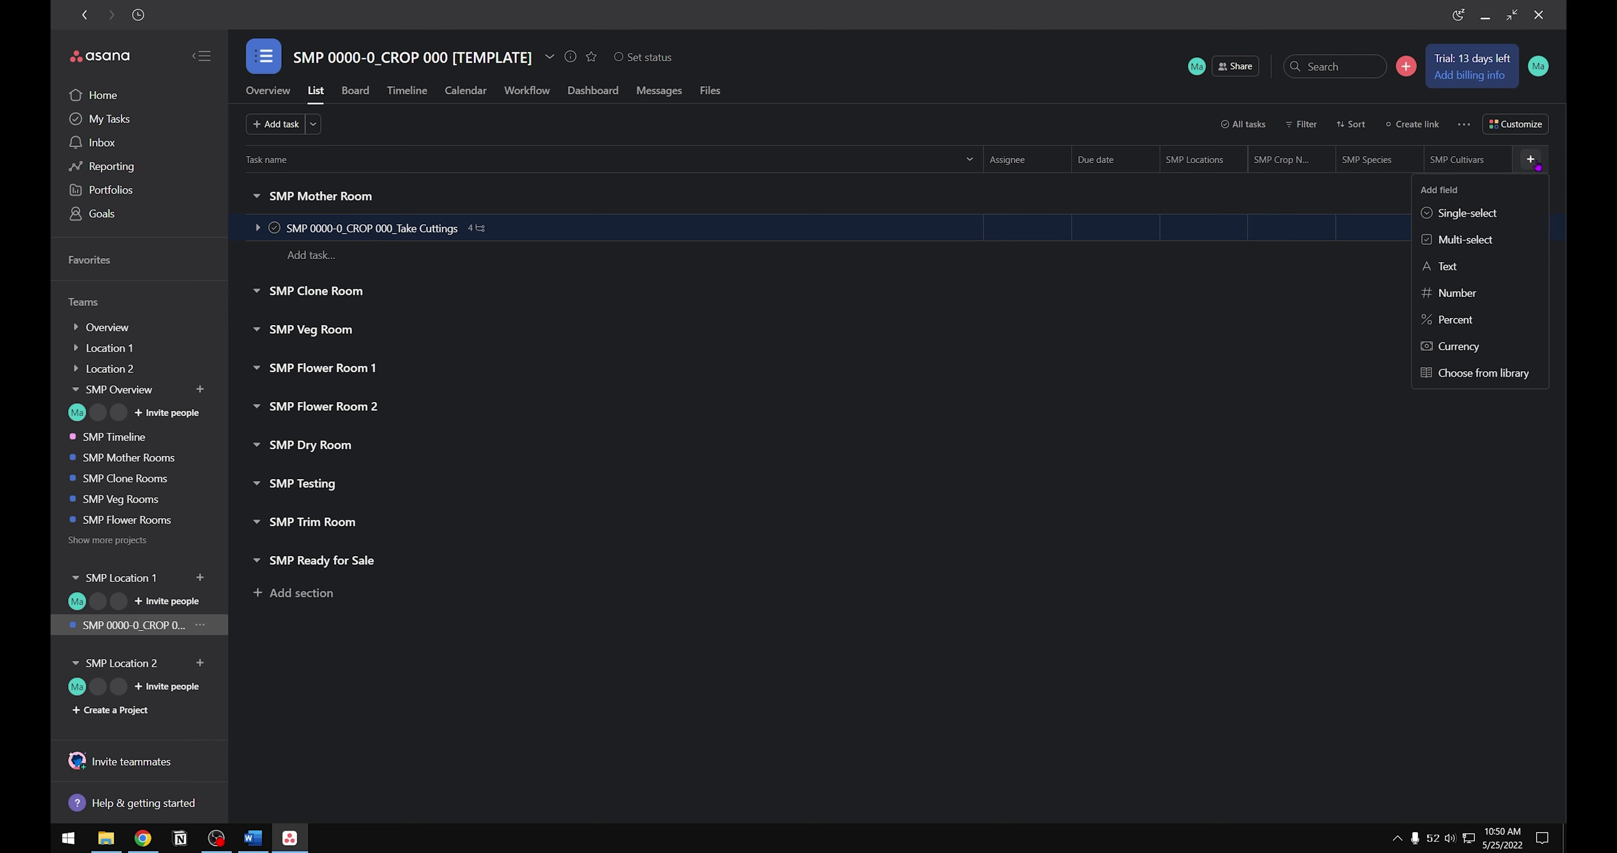
click(1519, 374)
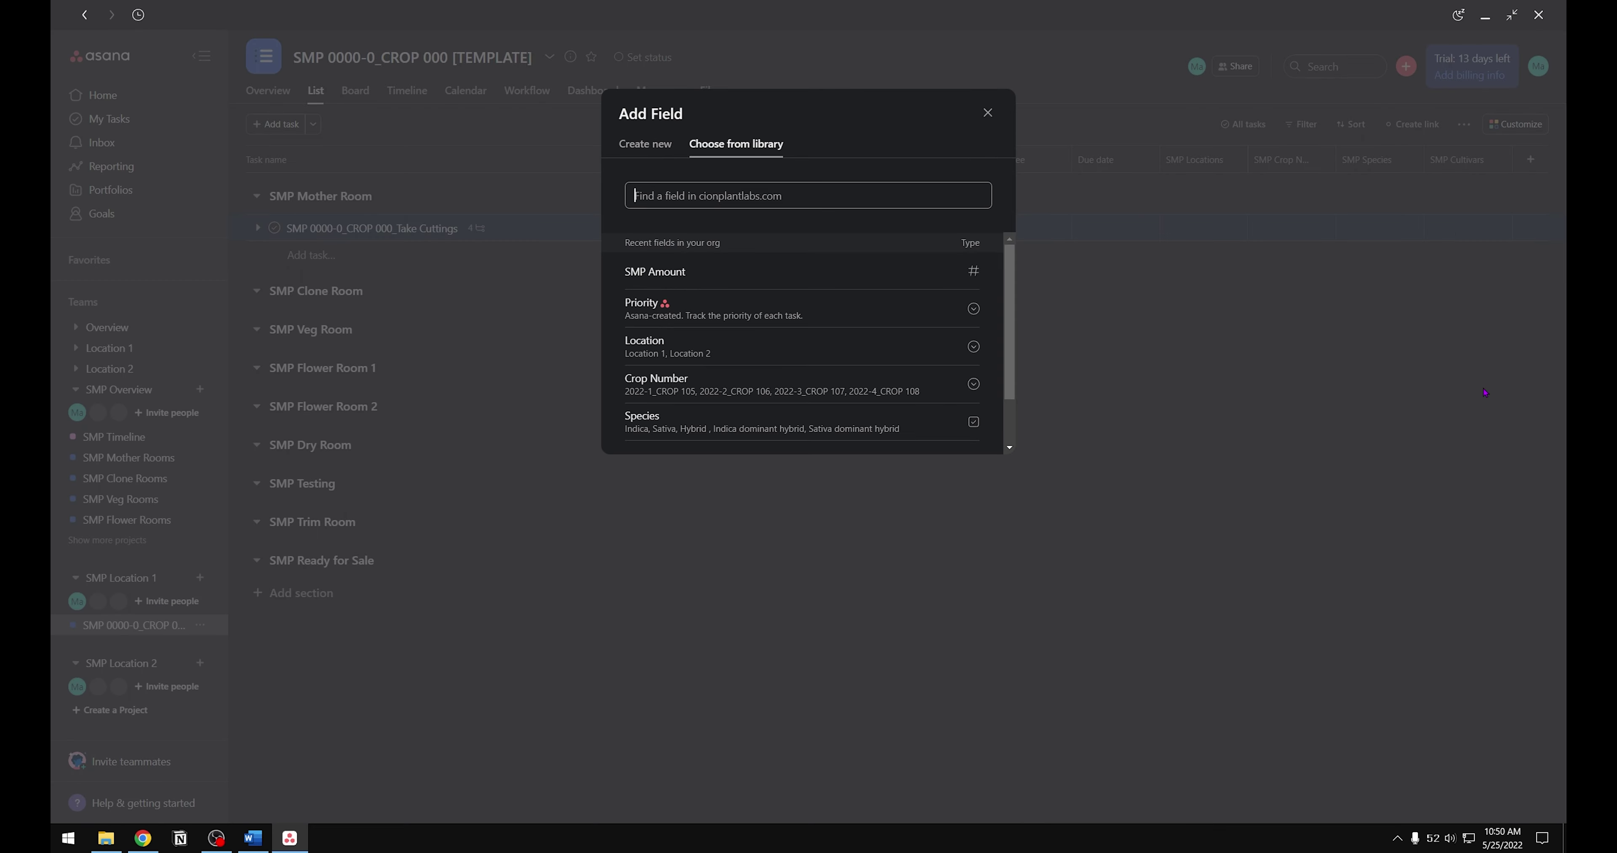
click(876, 276)
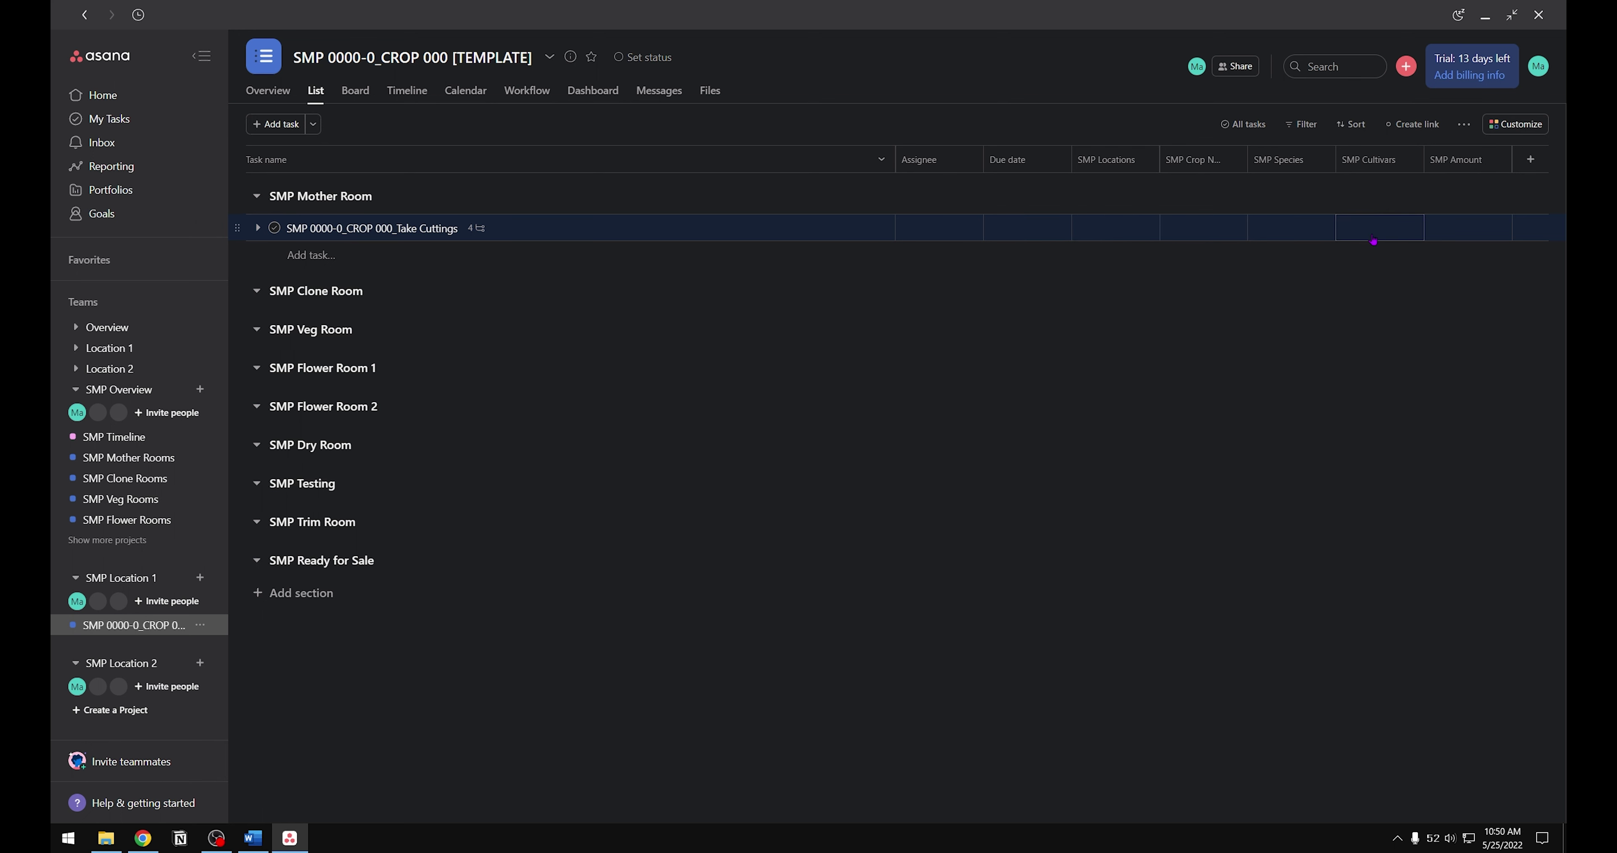
Step: Check the Take Cuttings task's SMP Crop Numbers and SMP Locations choices, and move the SMP Locations column directly before Assignee
click(1234, 231)
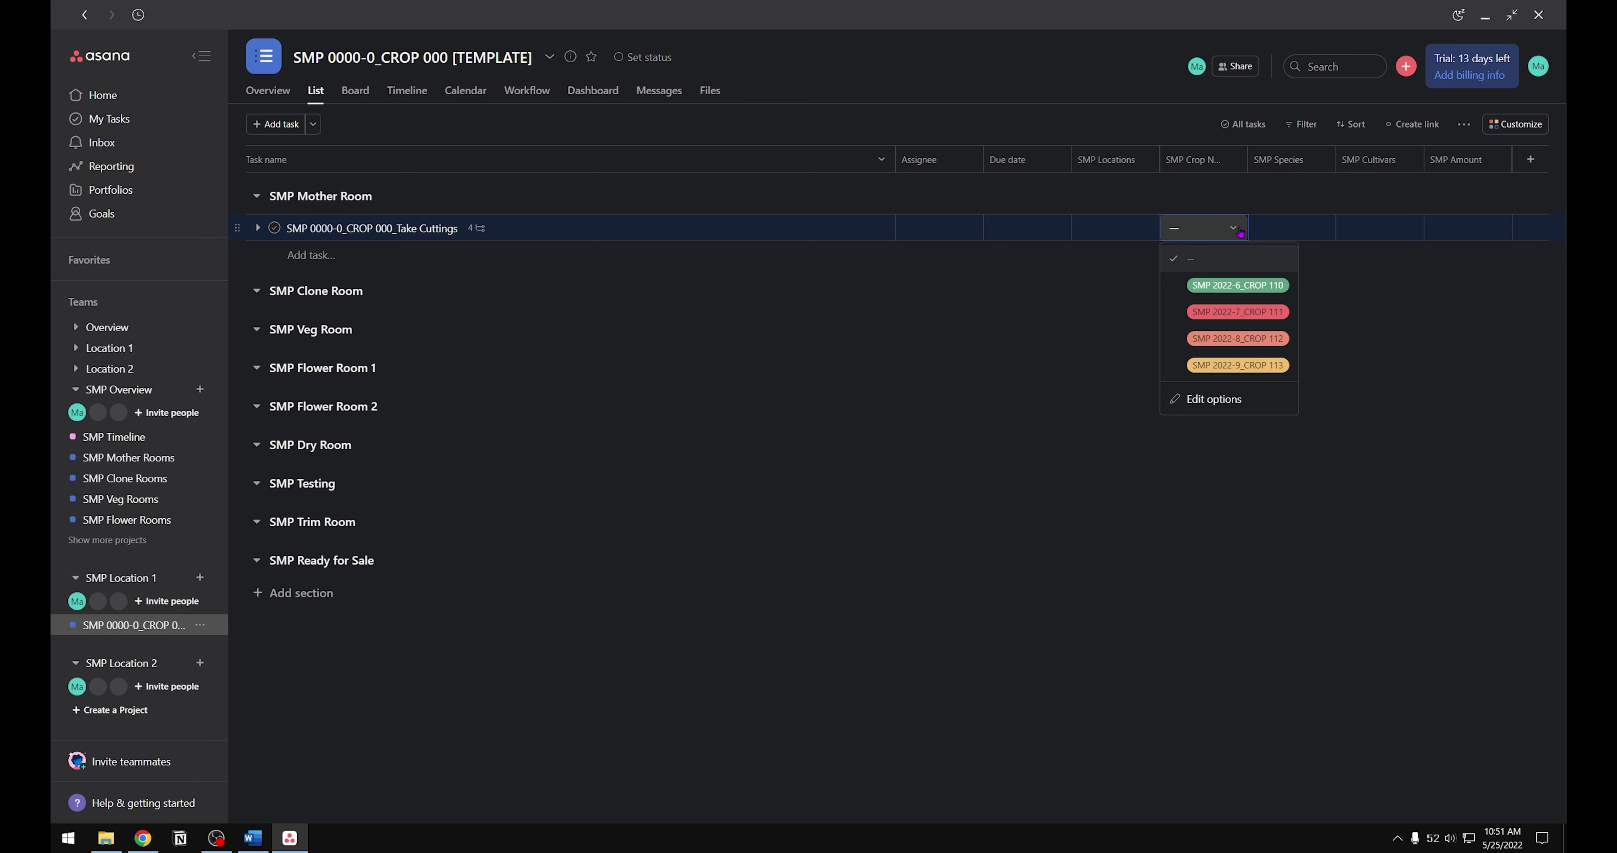
click(1239, 232)
click(1146, 229)
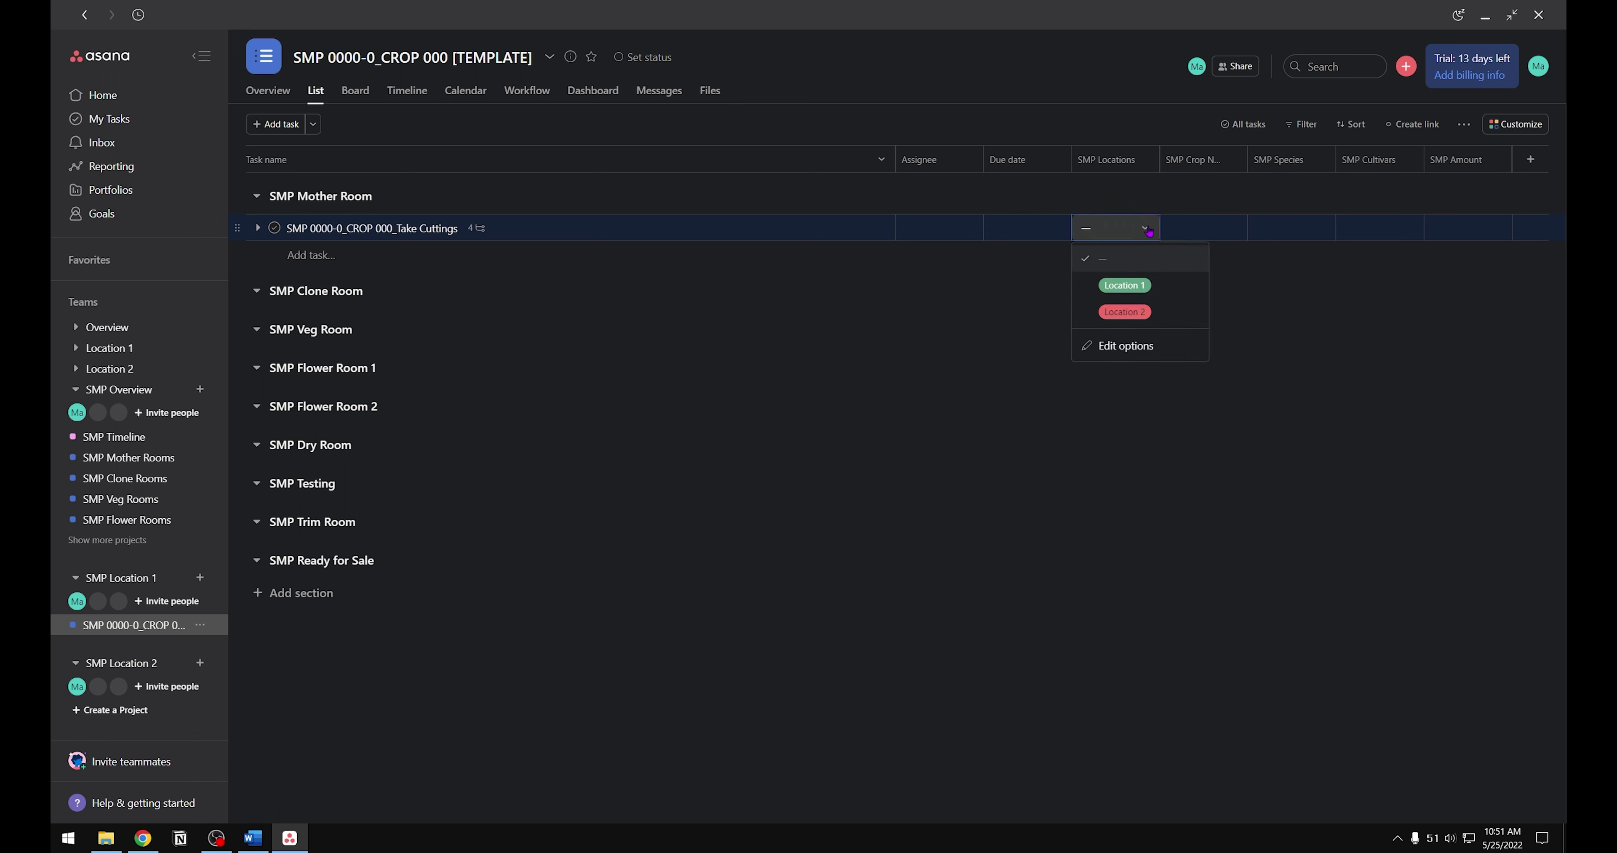
click(1146, 230)
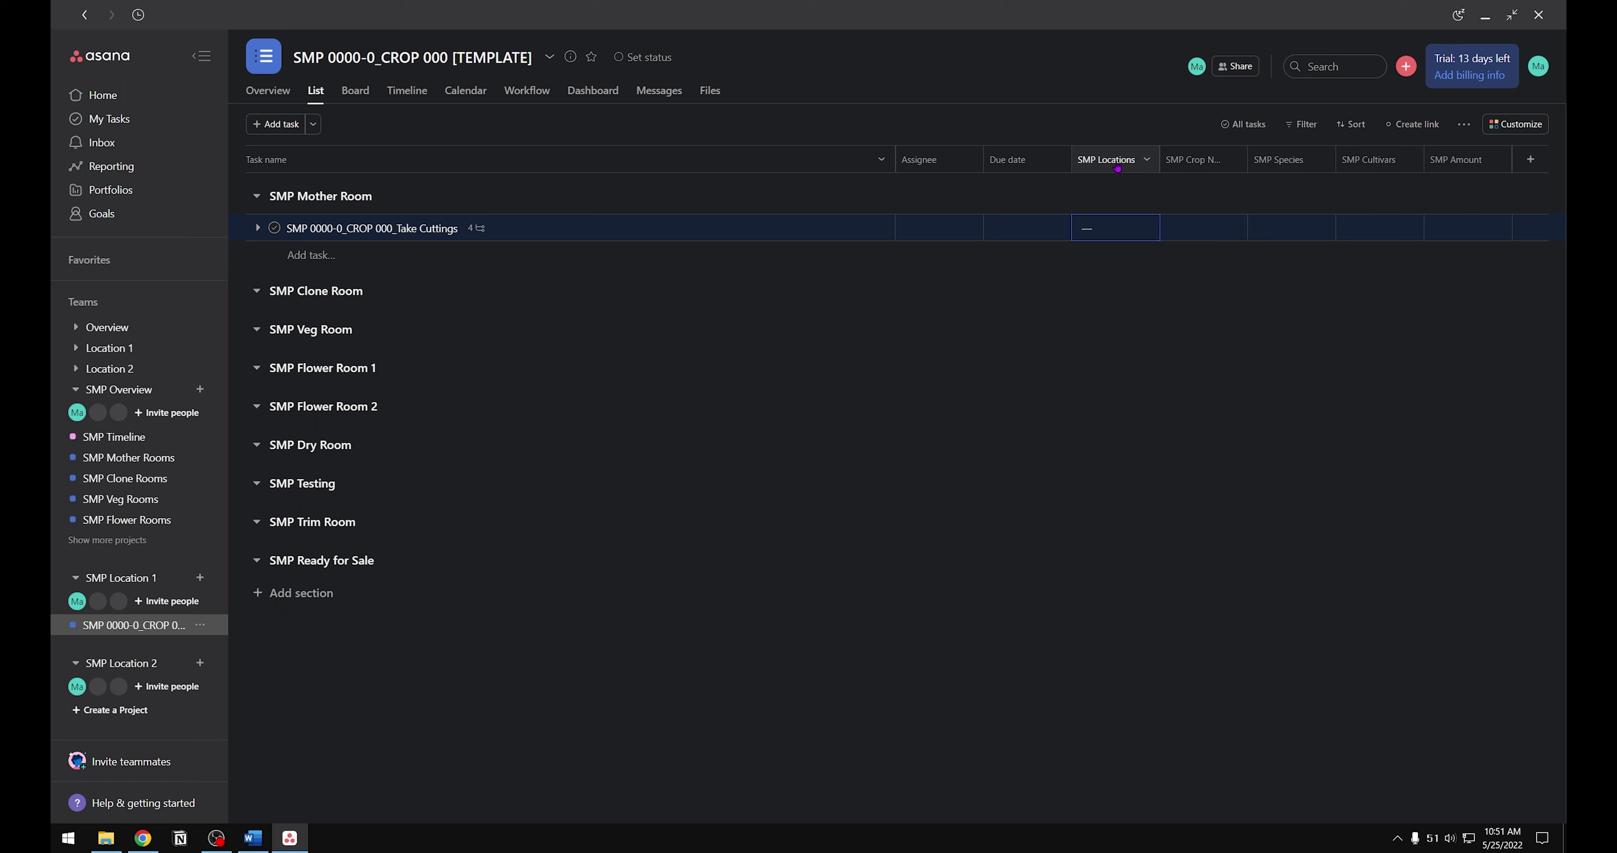
drag(1117, 168, 904, 165)
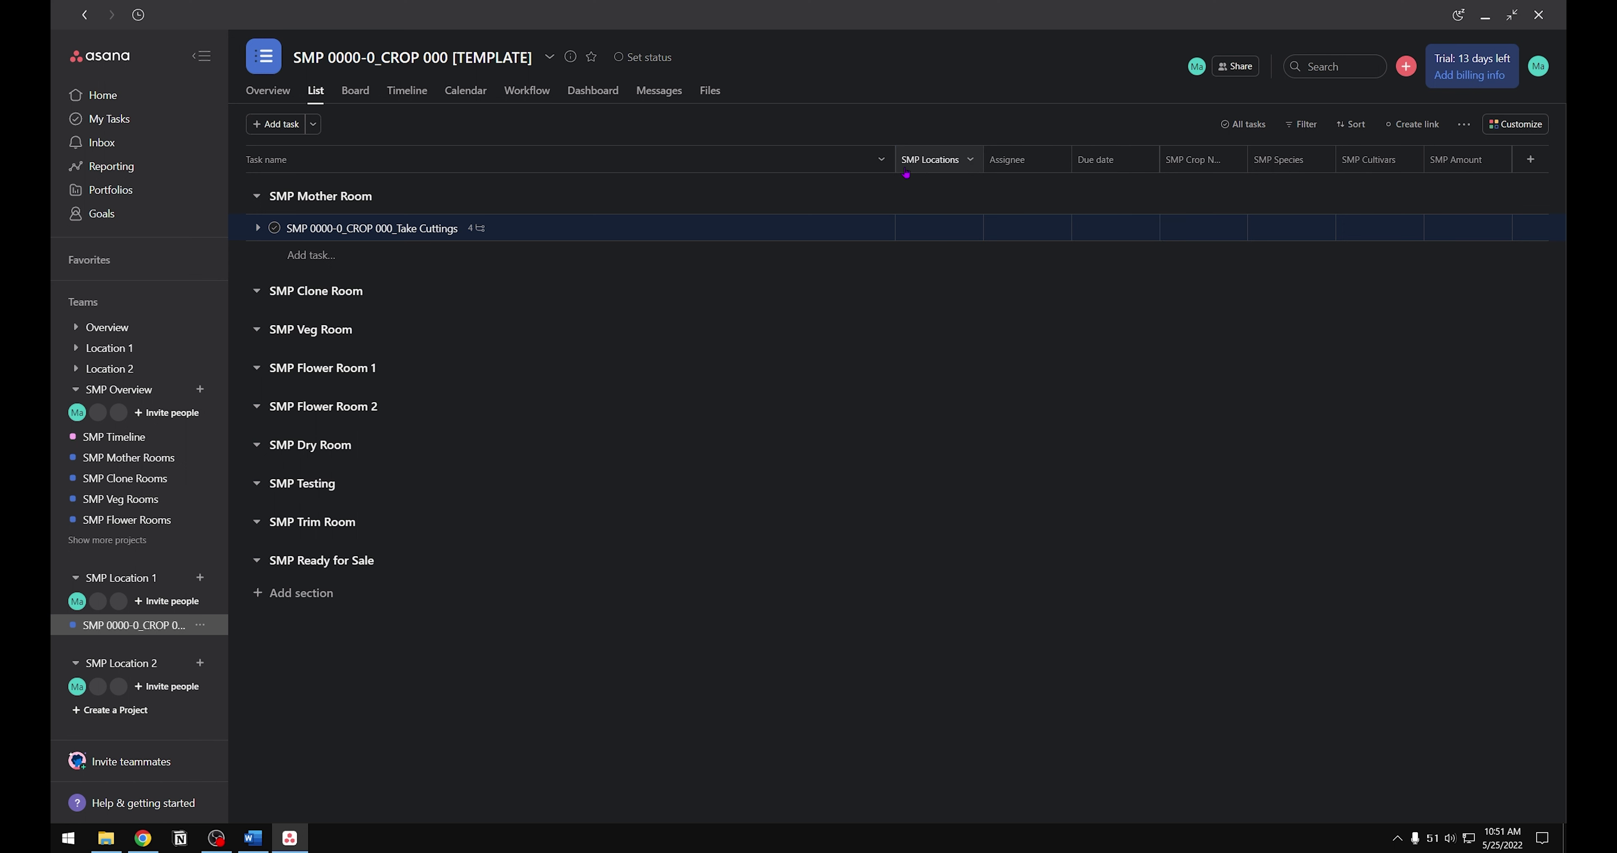
Step: Review the SMP Species choices and the field's edit settings, closing them without making changes
click(1299, 231)
scroll(1347, 316, down, 1)
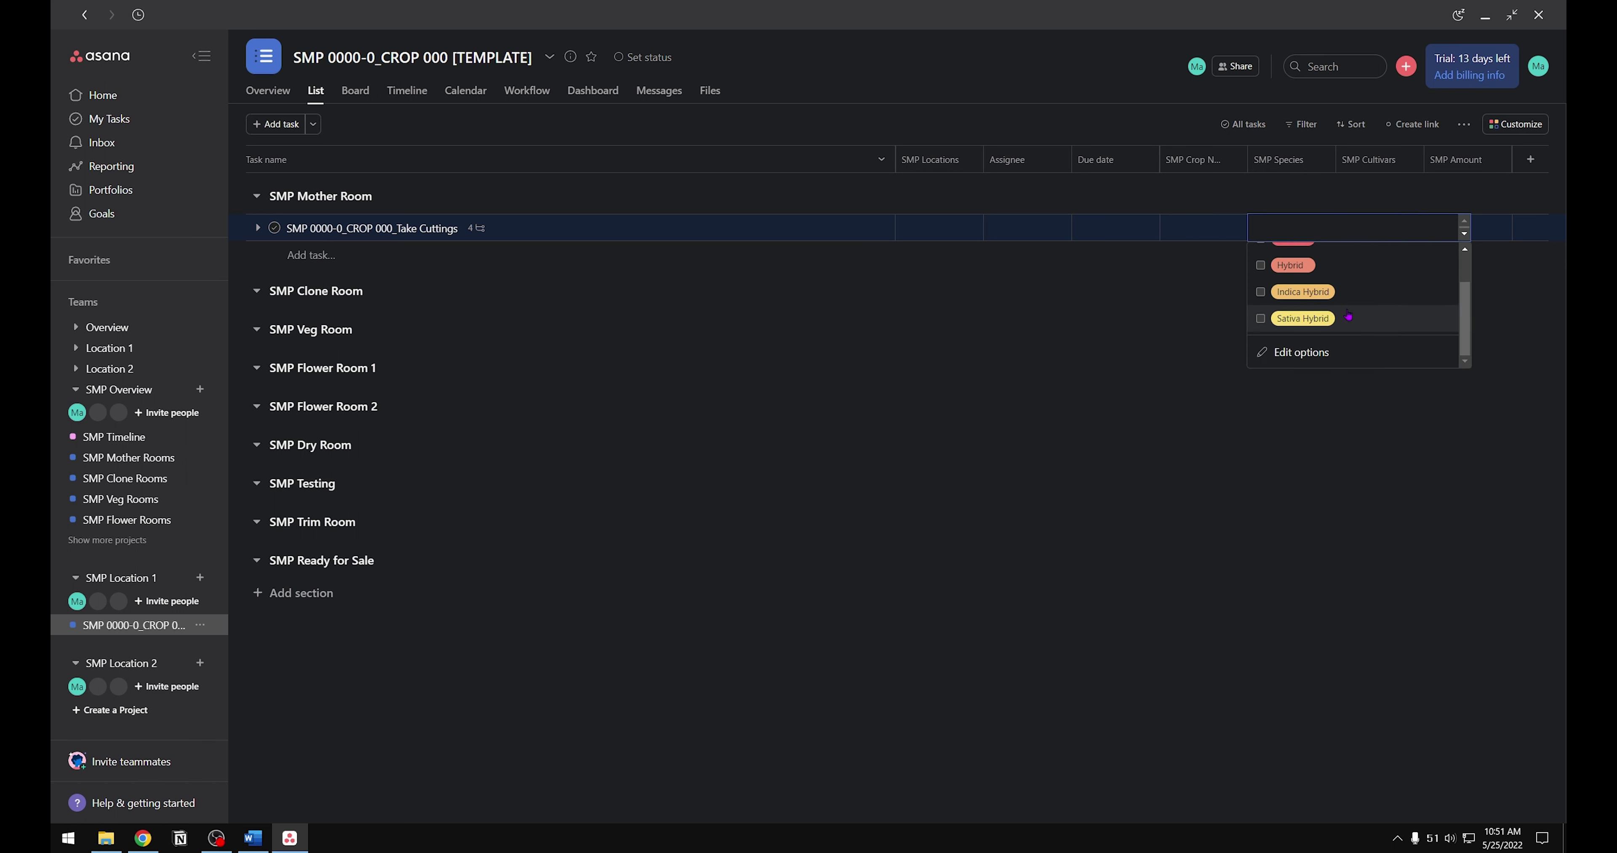
scroll(1348, 316, up, 2)
scroll(1343, 327, down, 2)
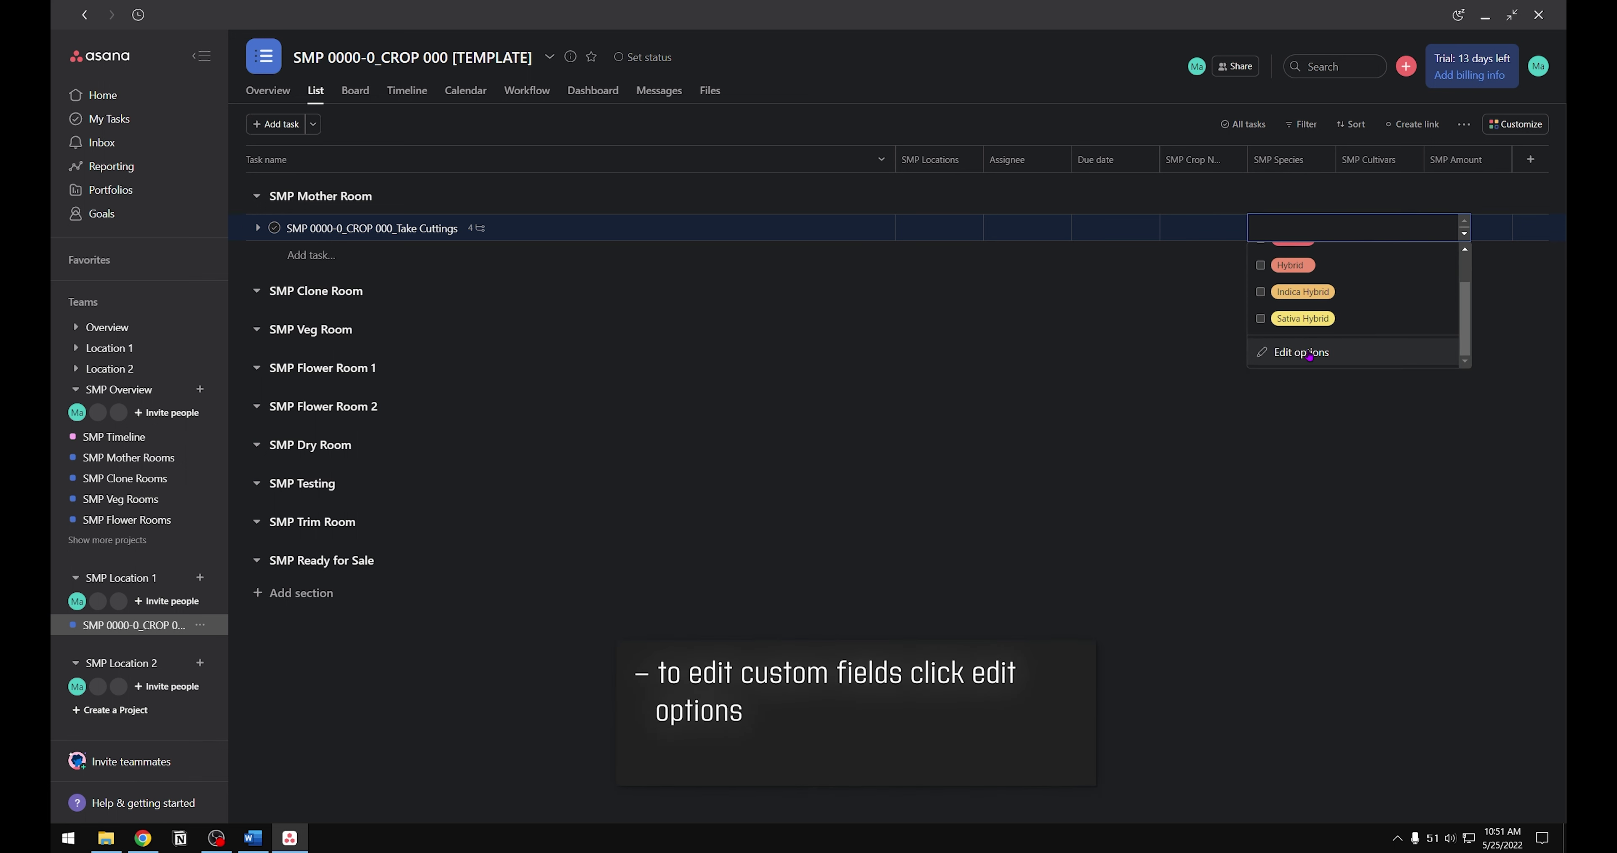
click(1309, 354)
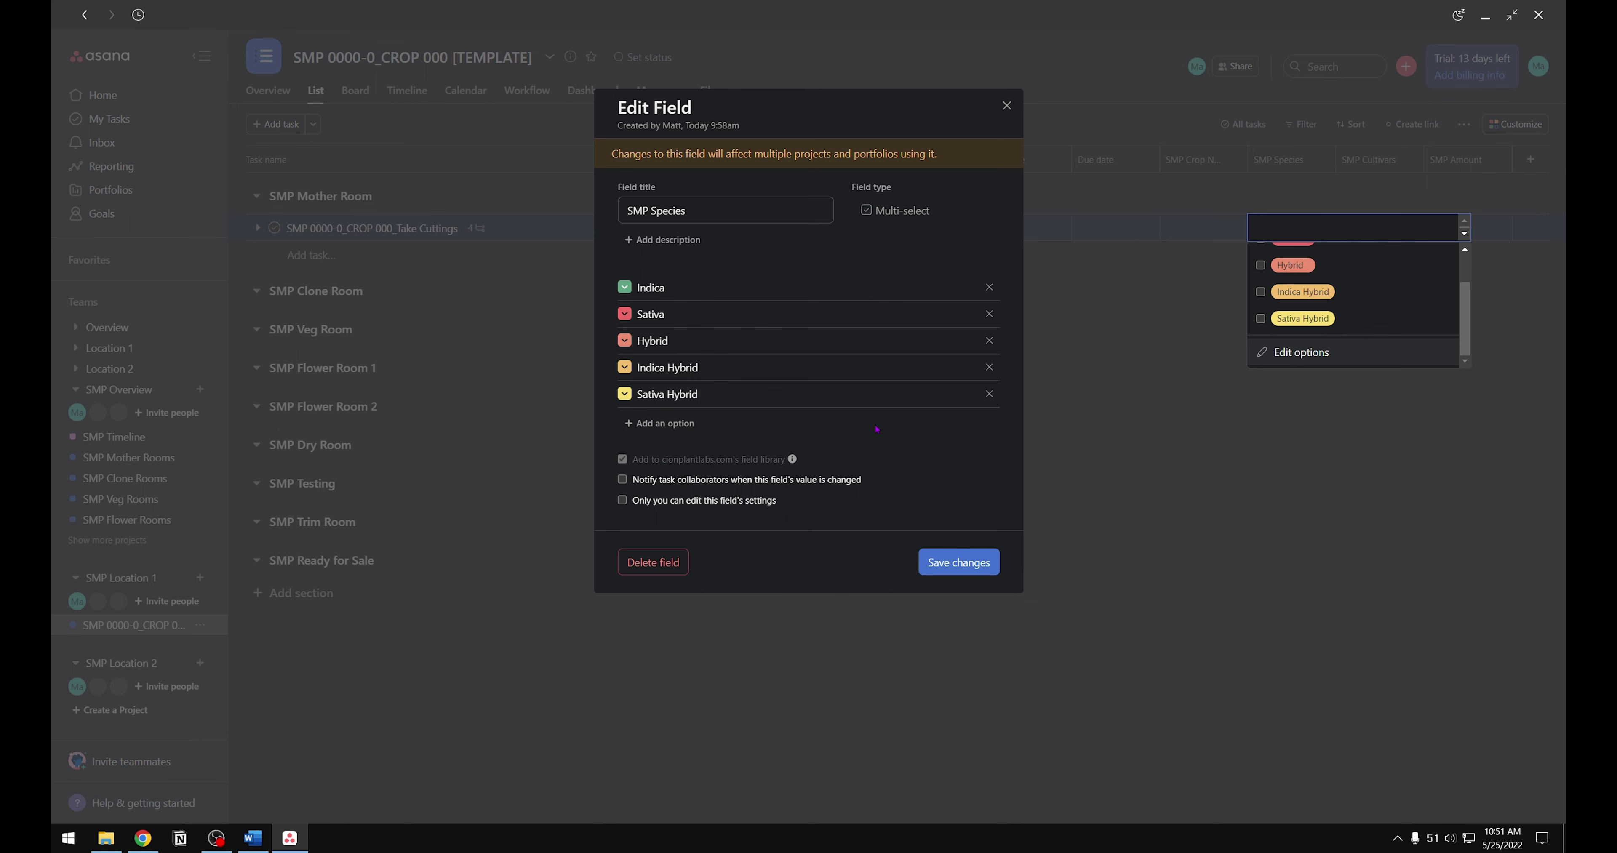
click(1007, 106)
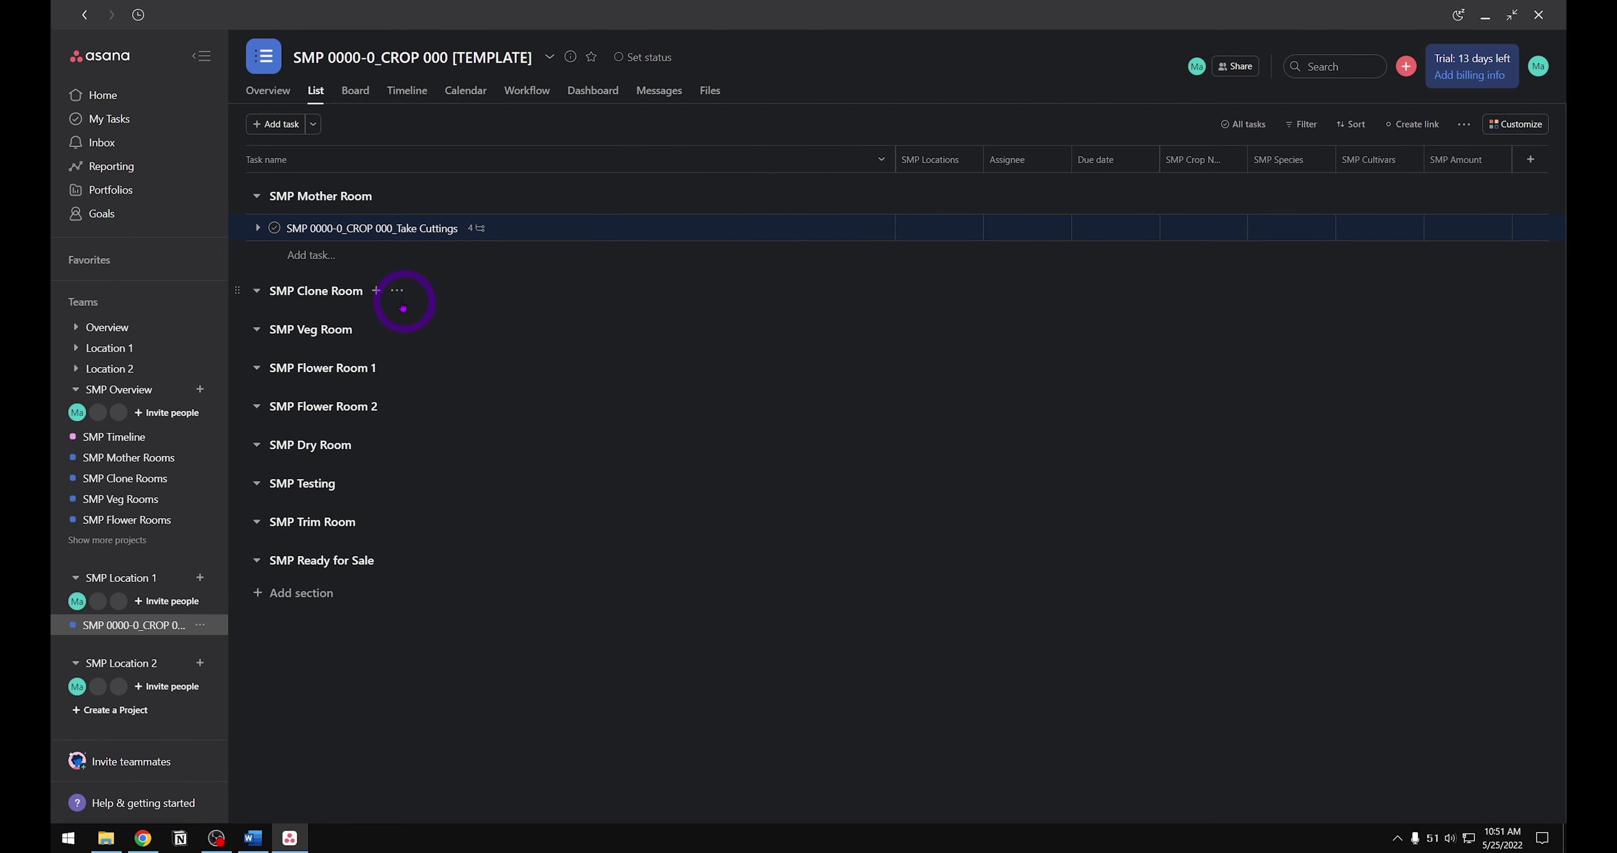
Step: Add a task named SMP 0000-0_CROP 000_Root Cuttings to the SMP Clone Room section
click(375, 295)
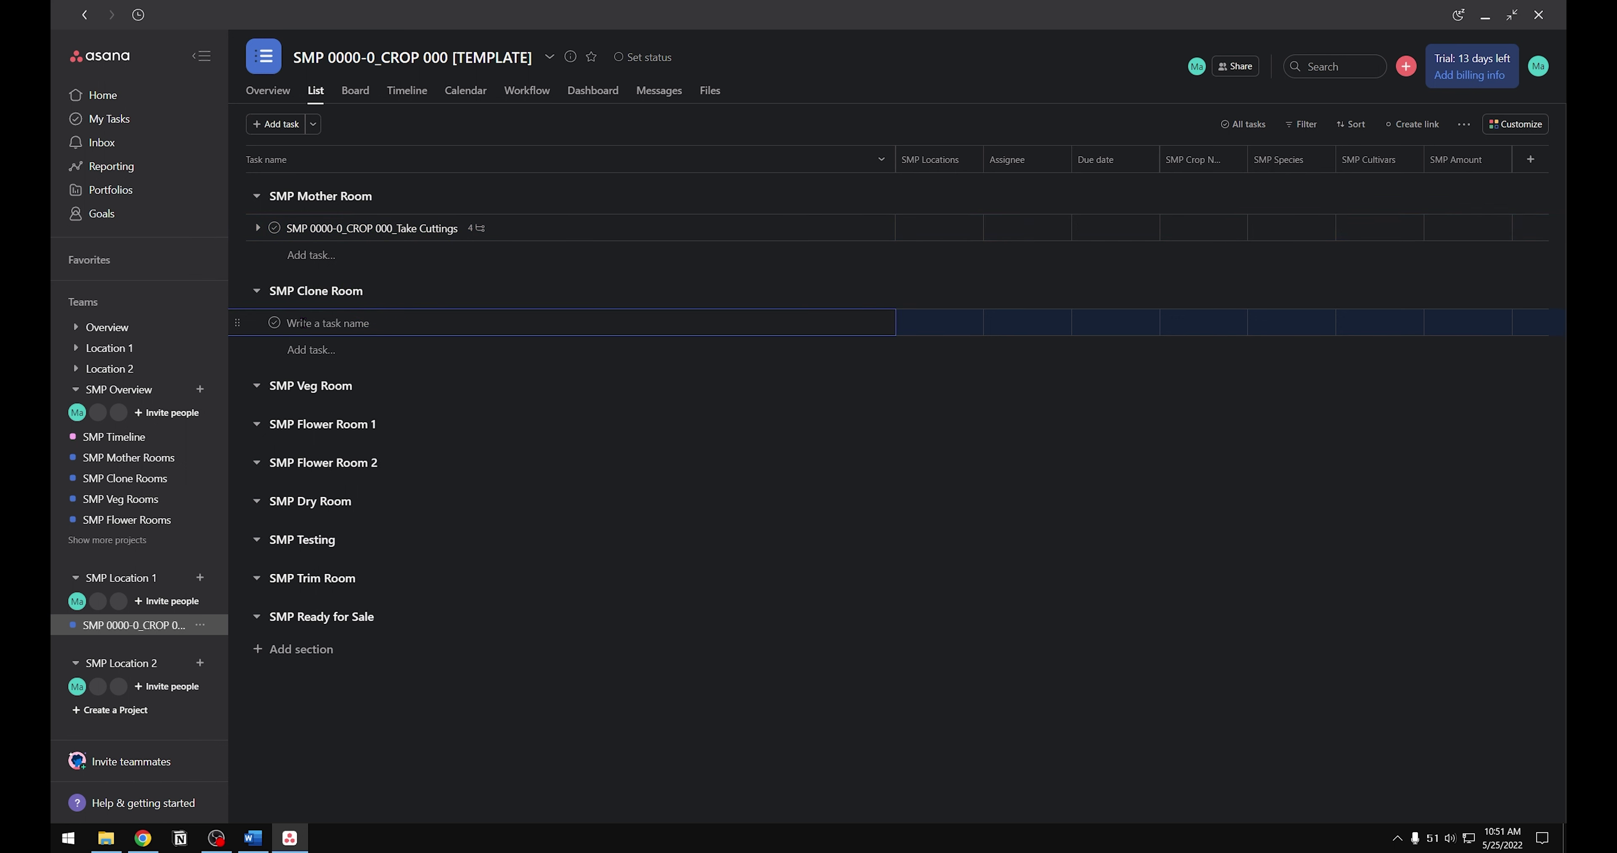
text(SMP 0000-0_CROP 000_Root Cuttings)
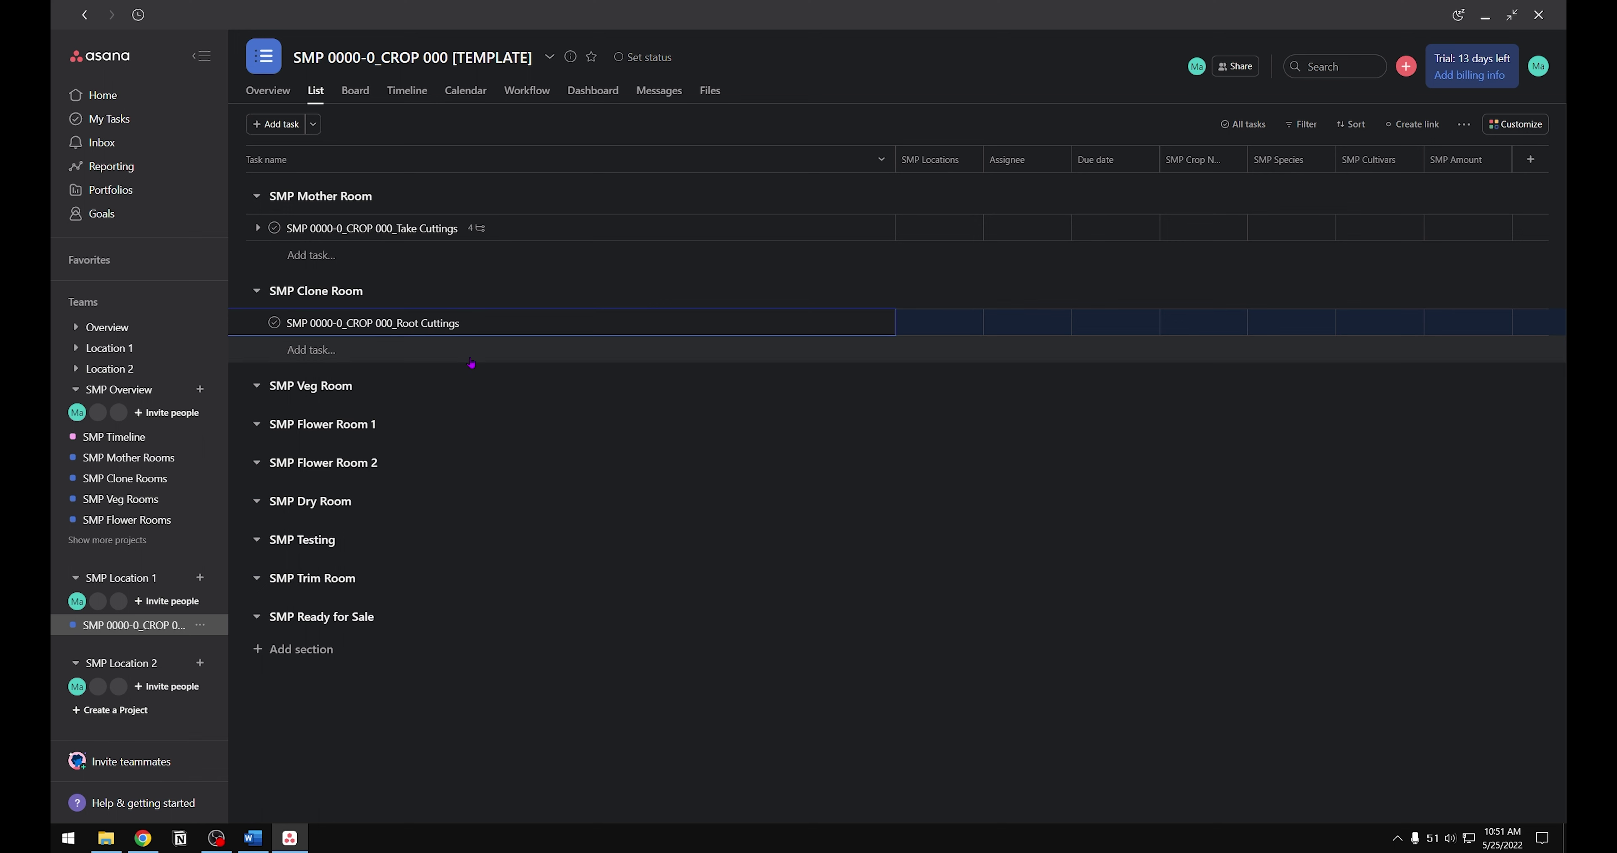
Step: Link the Root Cuttings task to the SMP Timeline project, placing it in the SMP Clone Rooms section
click(627, 320)
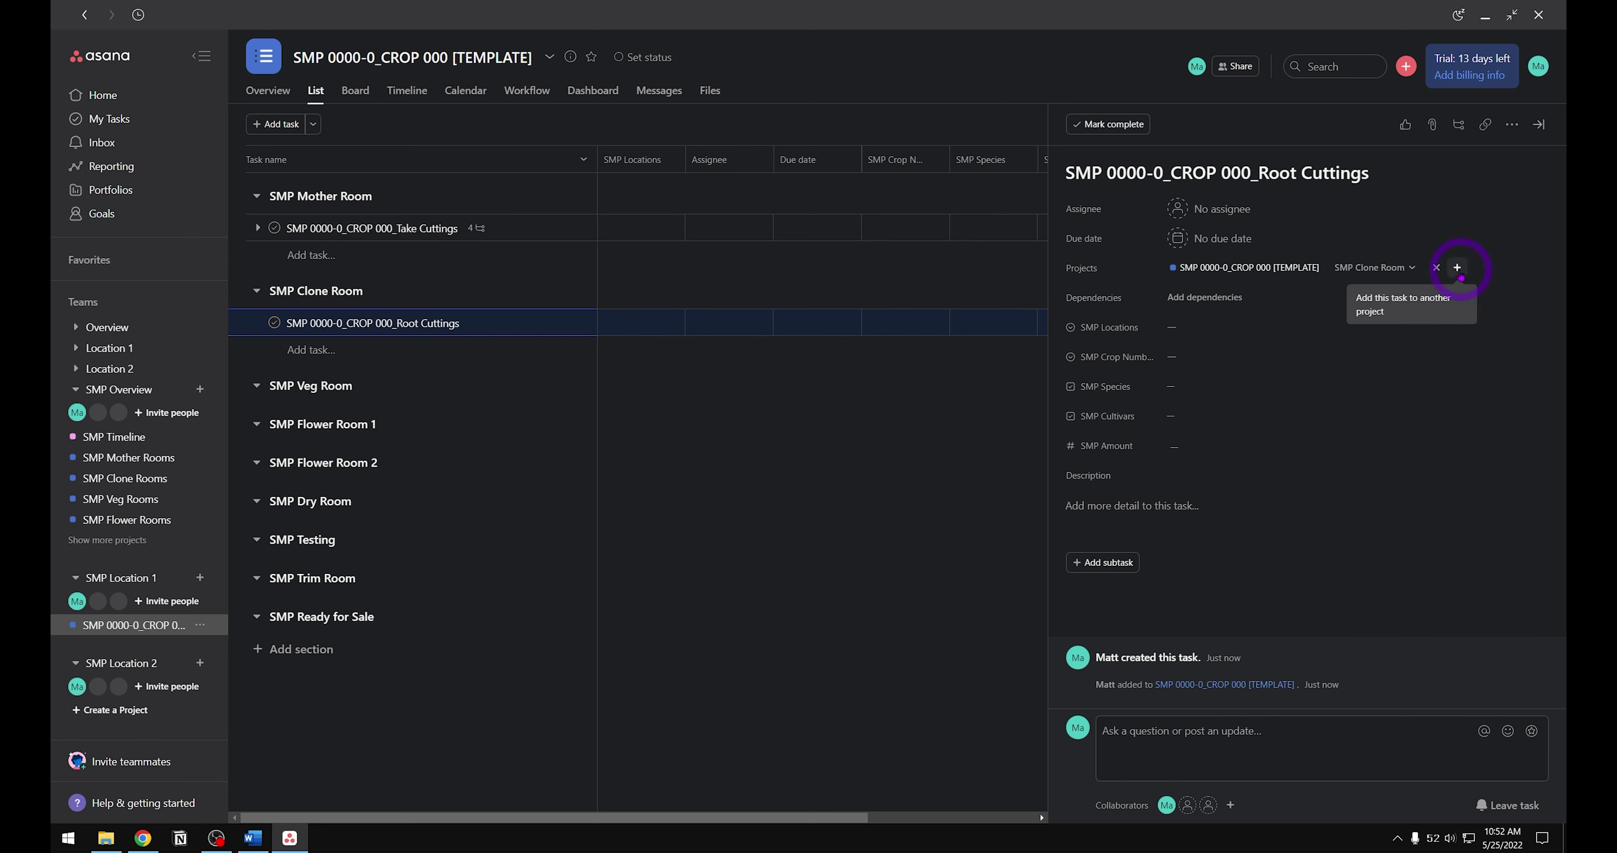
click(1457, 269)
scroll(1469, 411, down, 5)
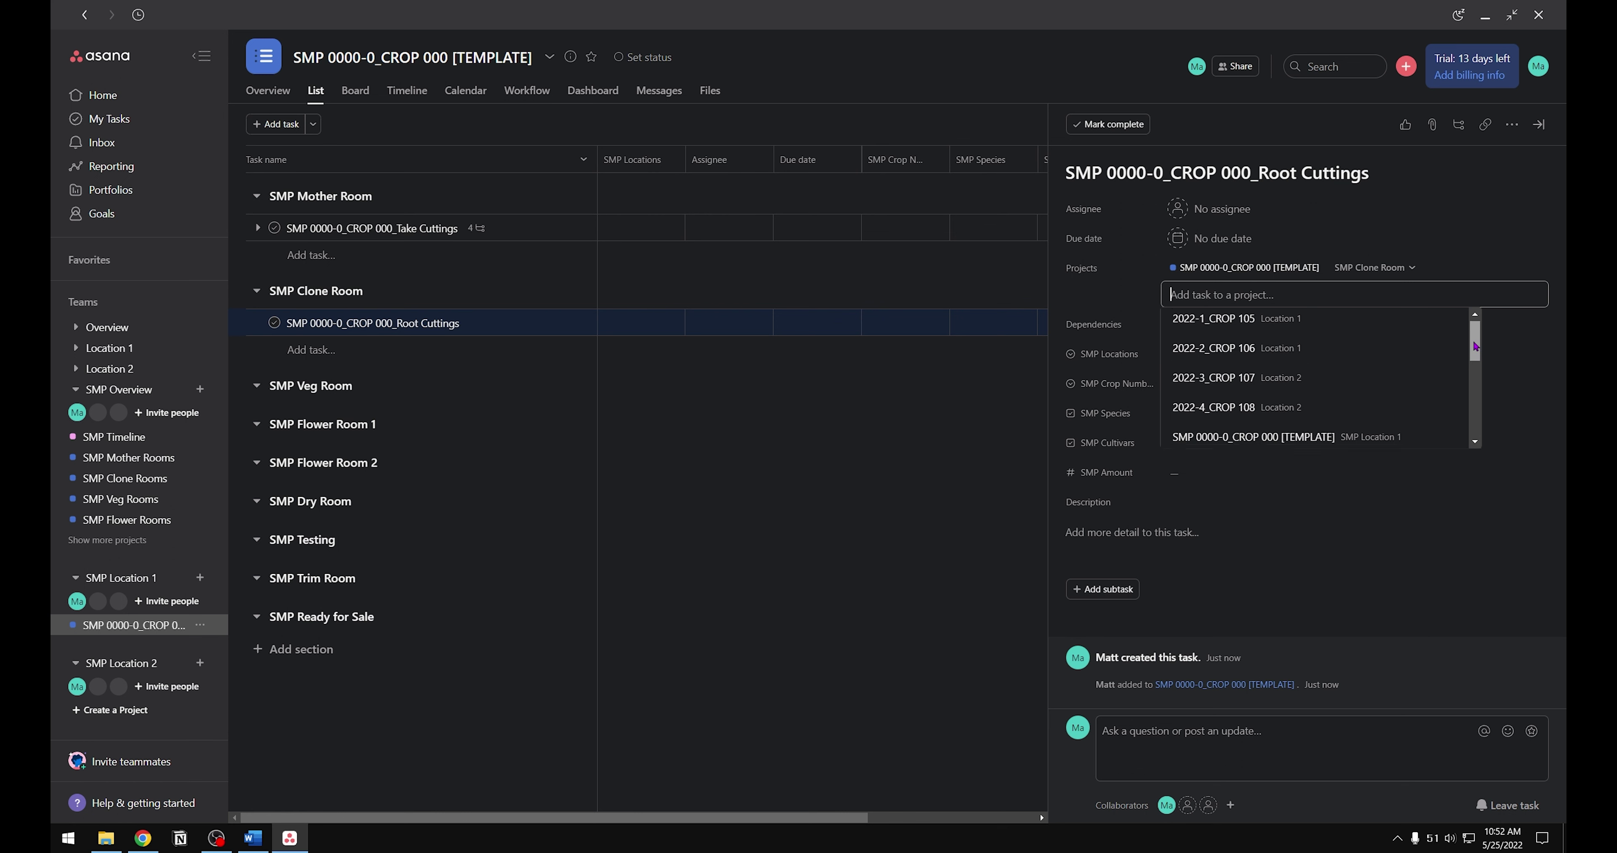
scroll(1469, 411, down, 1)
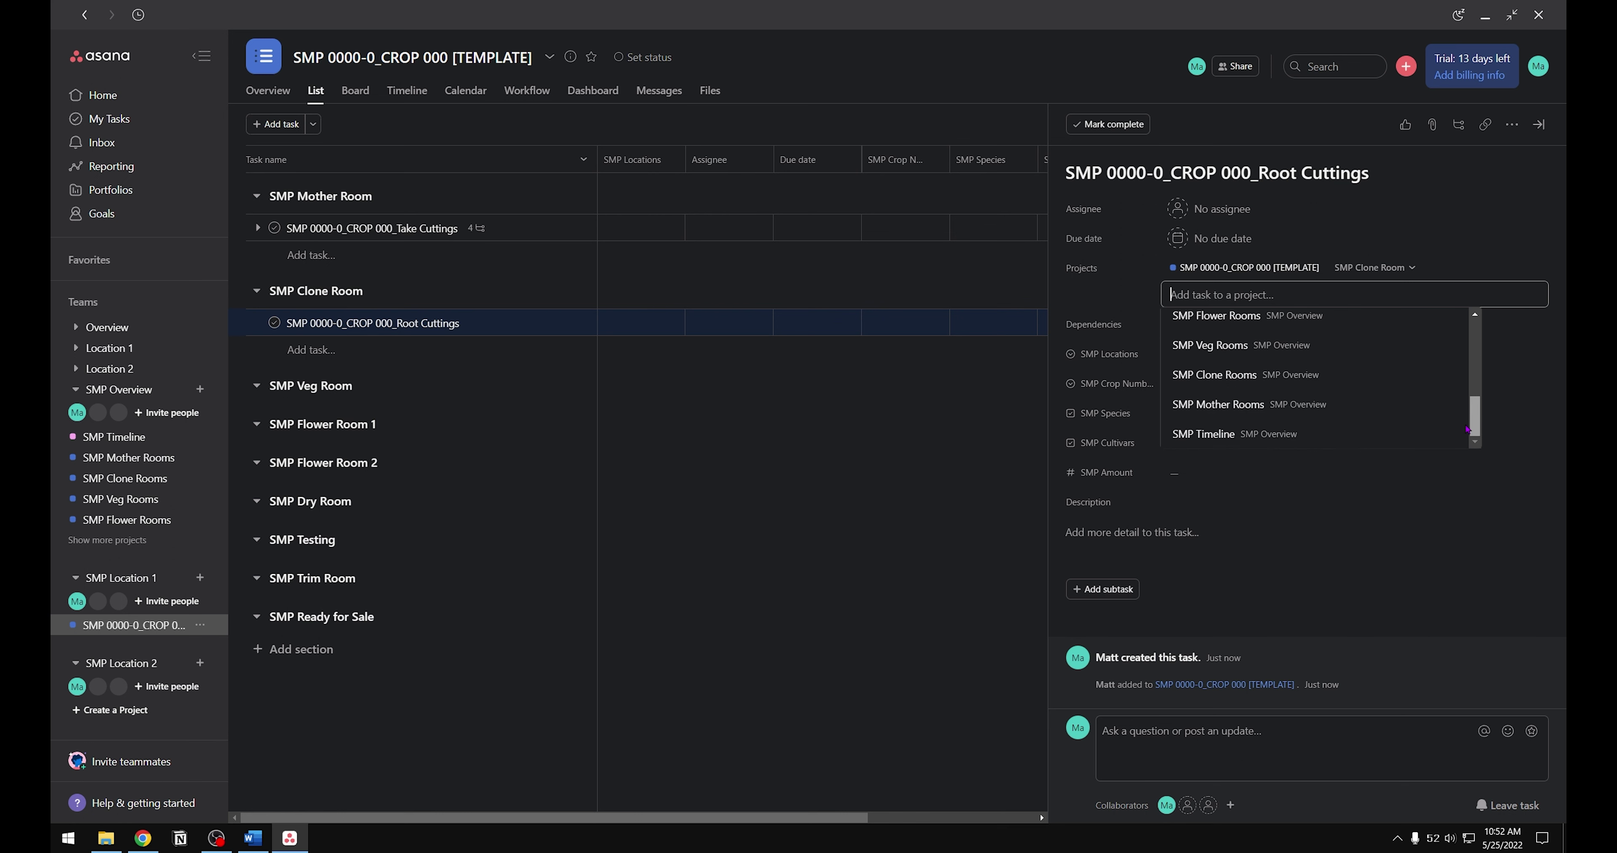
click(1299, 438)
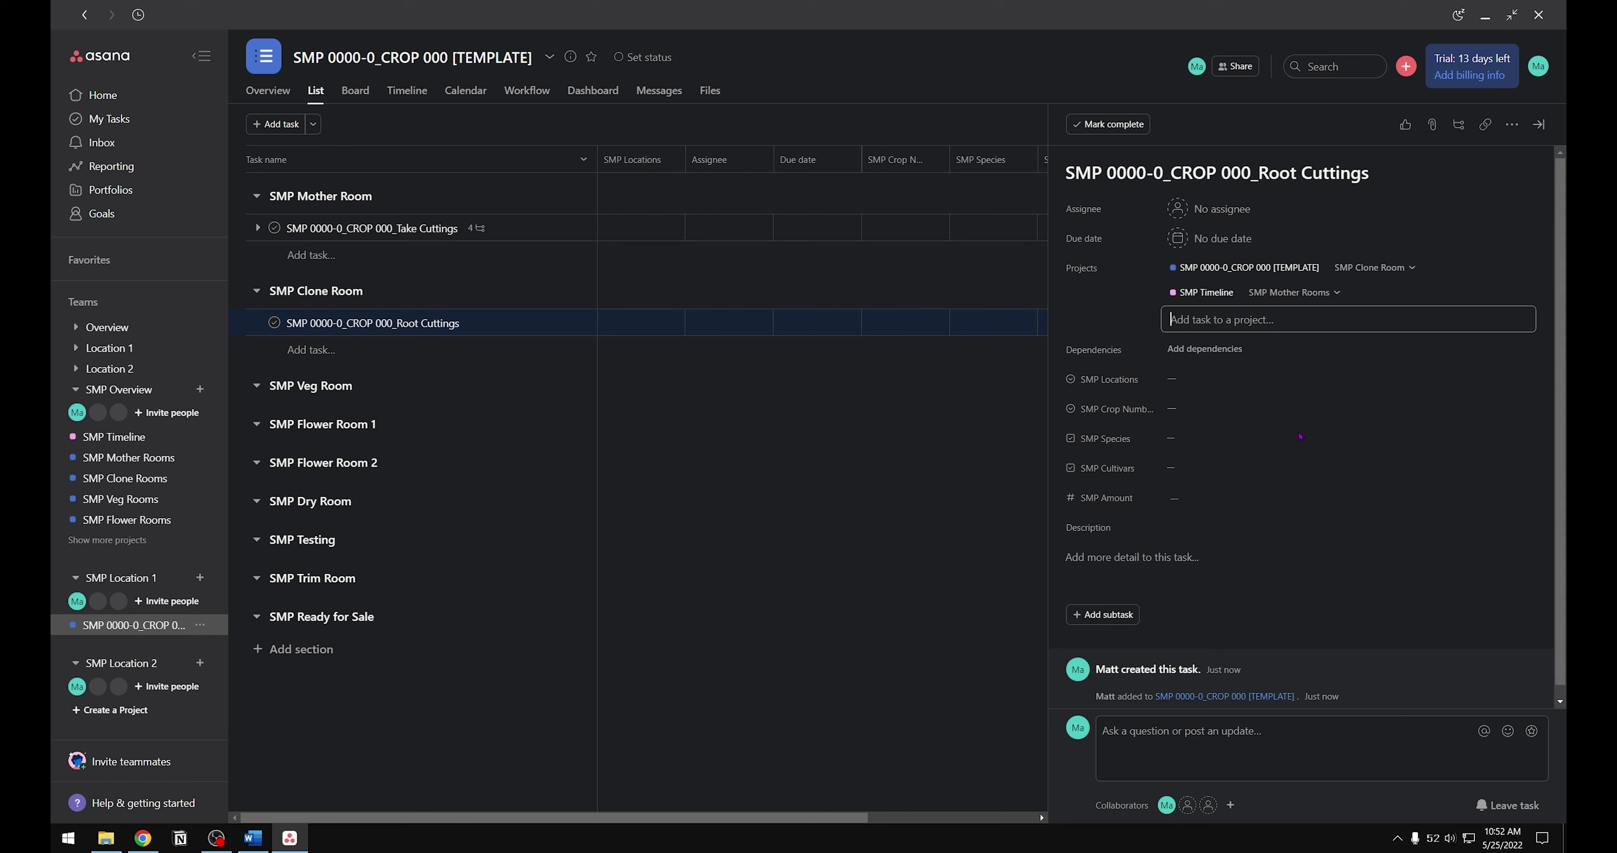
click(1338, 295)
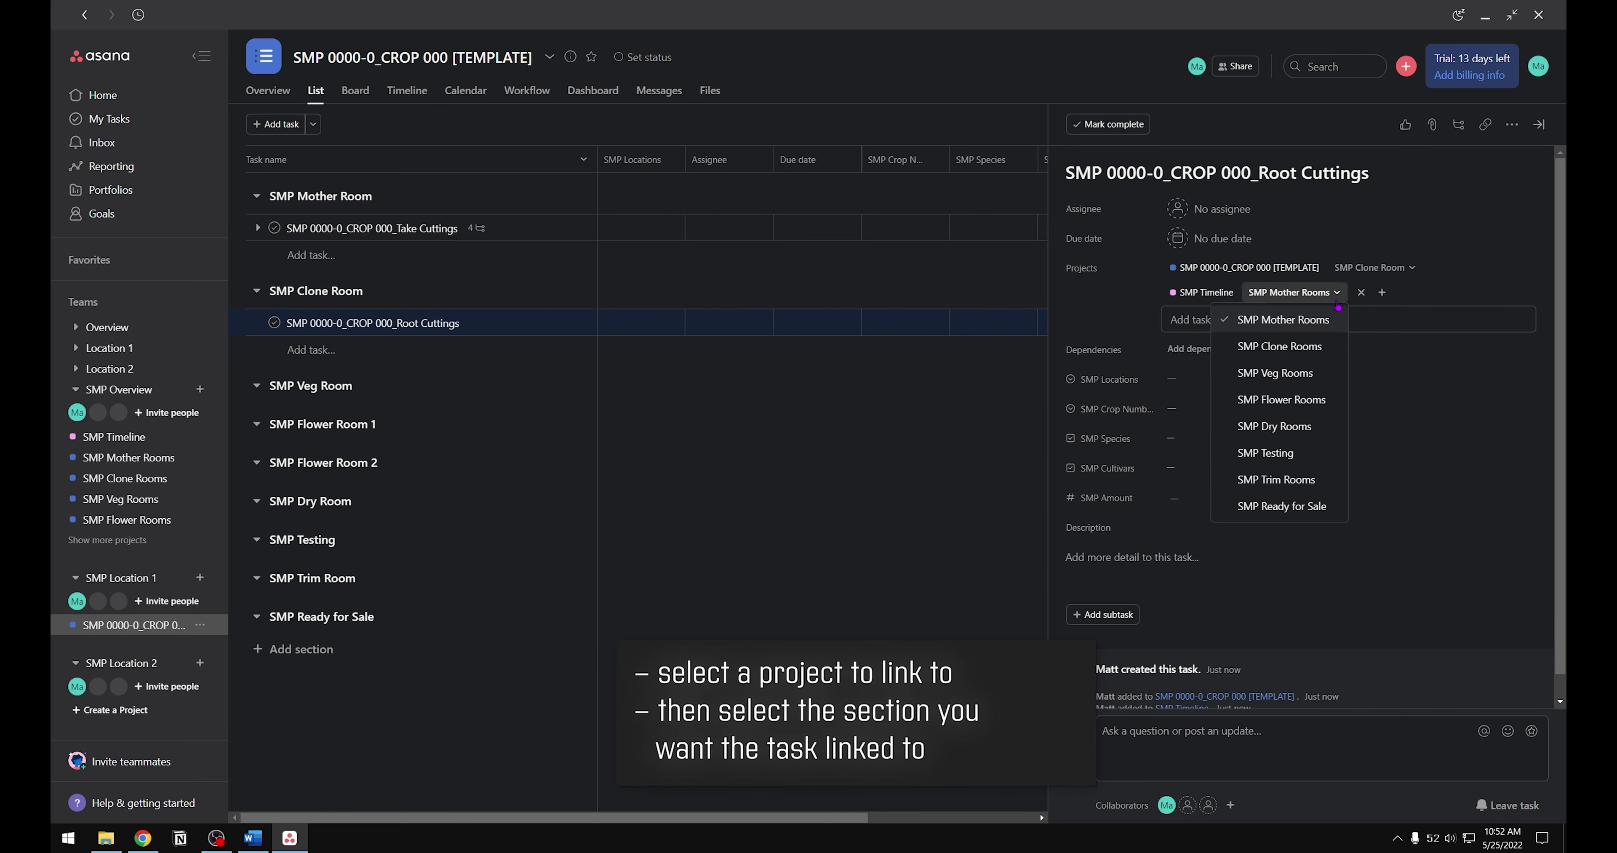
click(1327, 353)
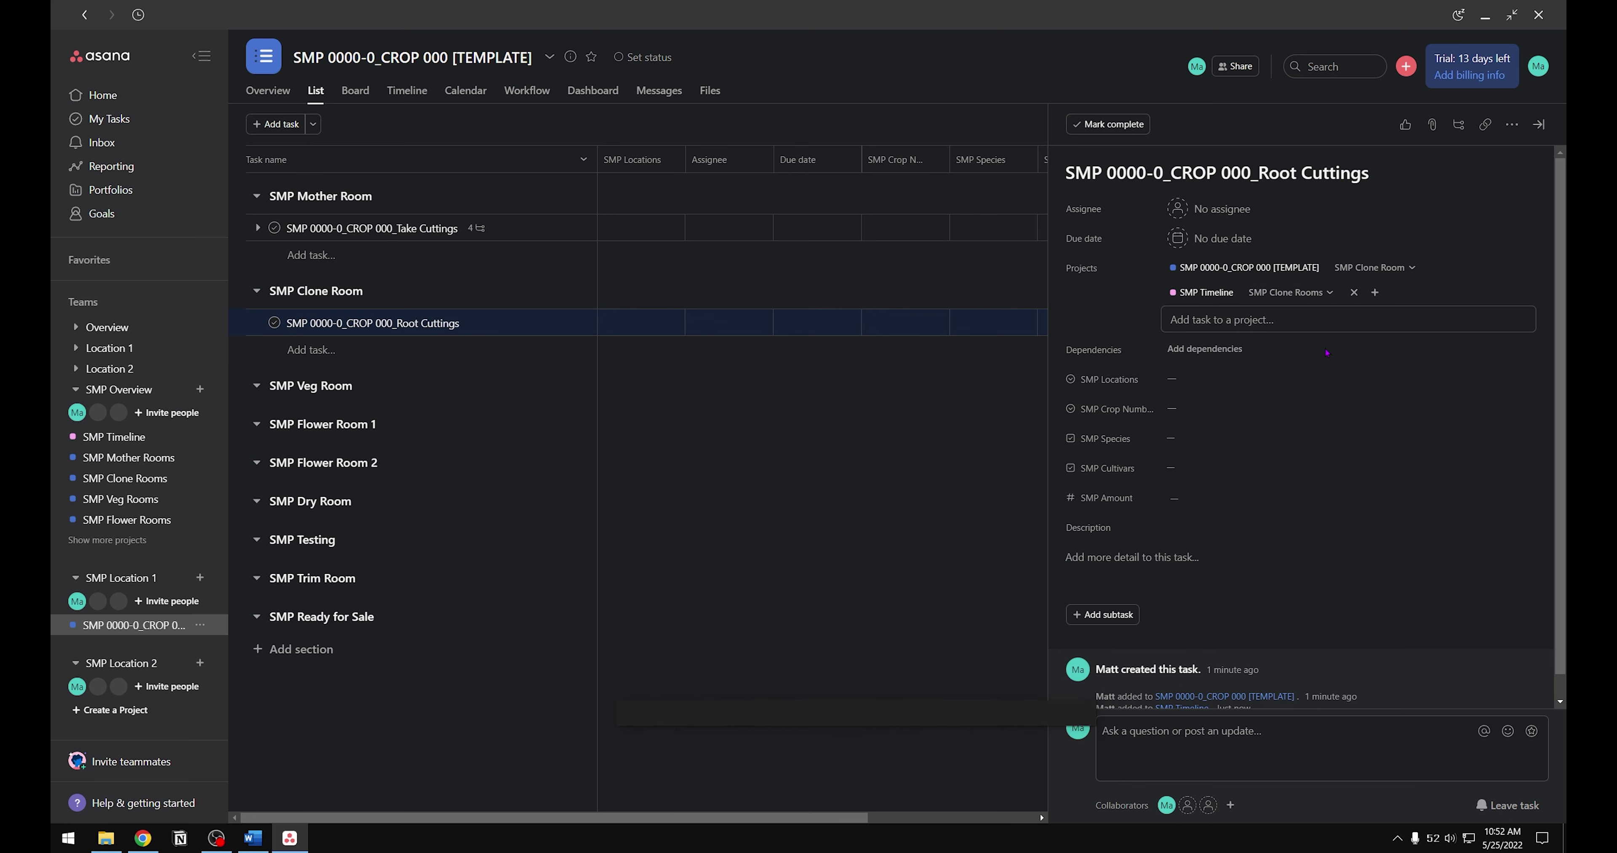
Step: Link the Root Cuttings task to the SMP Clone Rooms project as well, under its SMP Location 1 section
click(1381, 300)
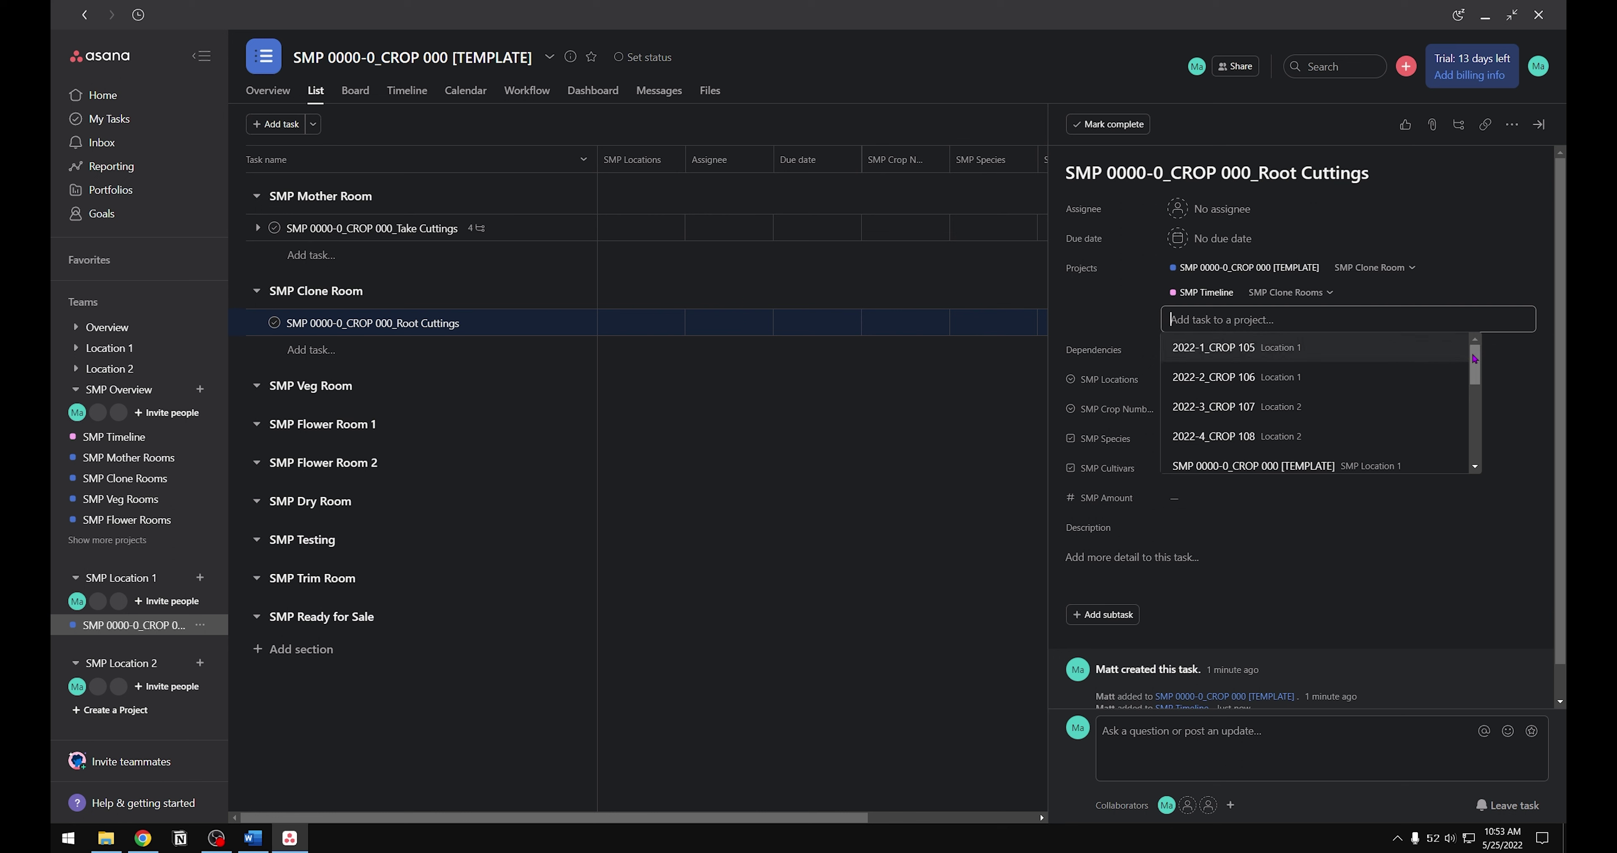
drag(1475, 361, 1475, 424)
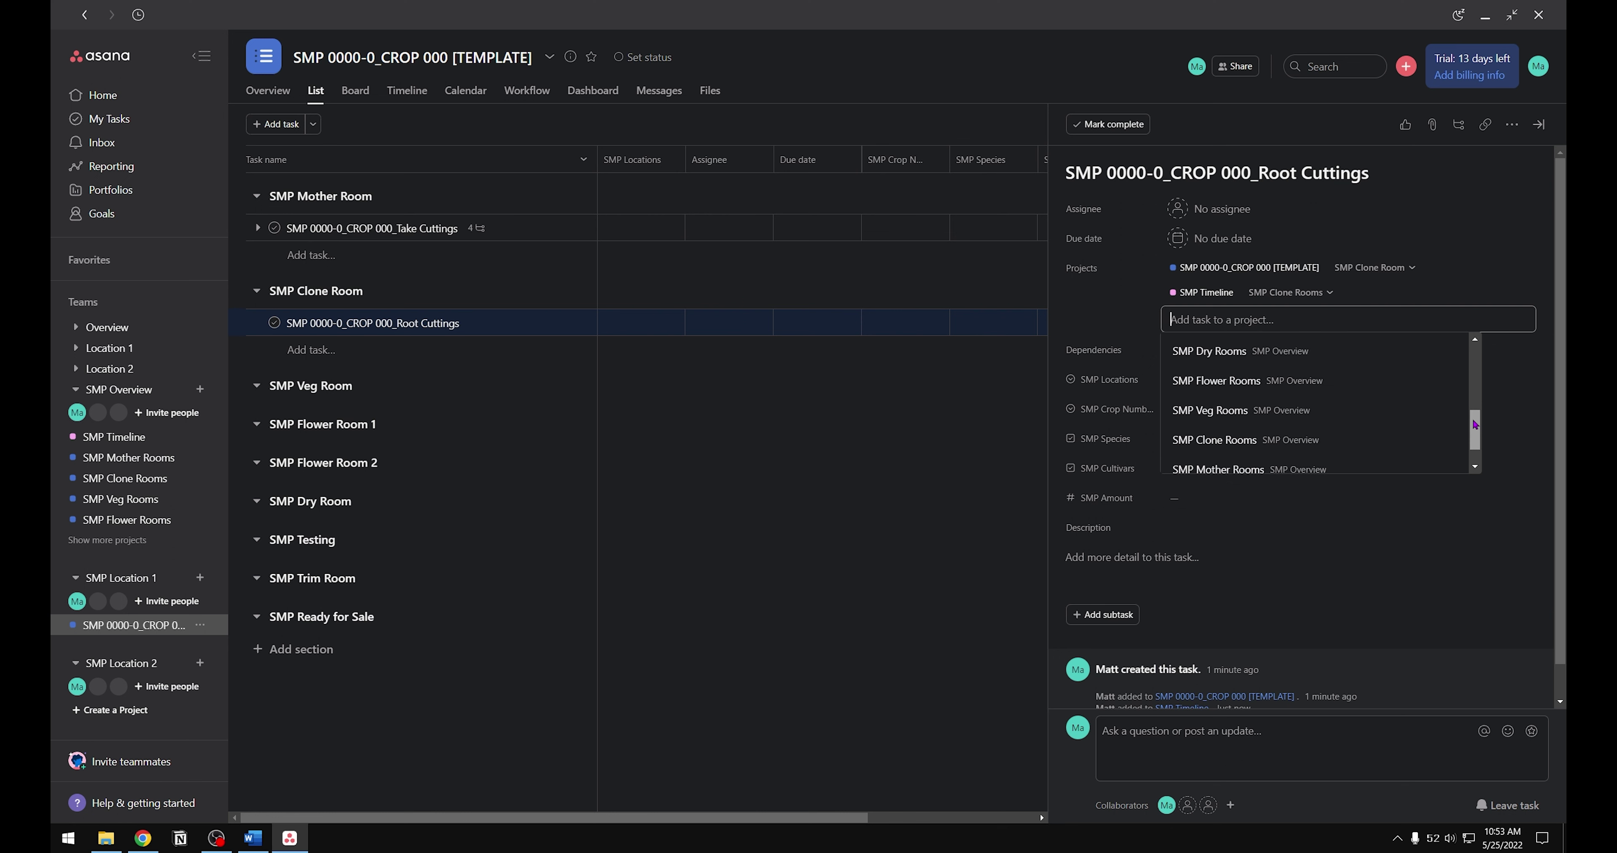
click(1322, 445)
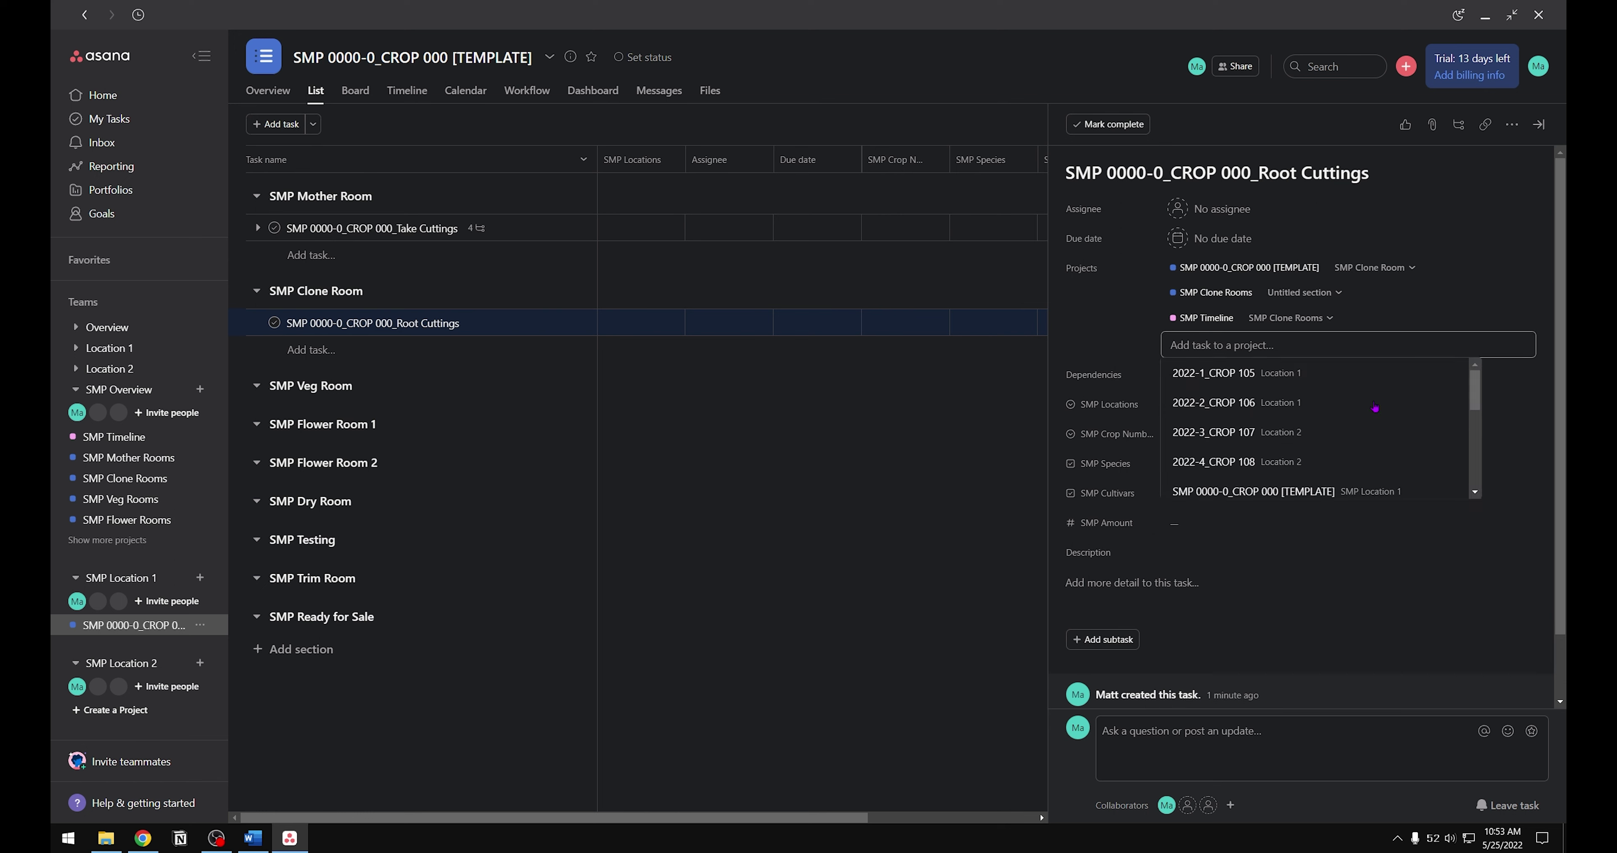
click(1343, 302)
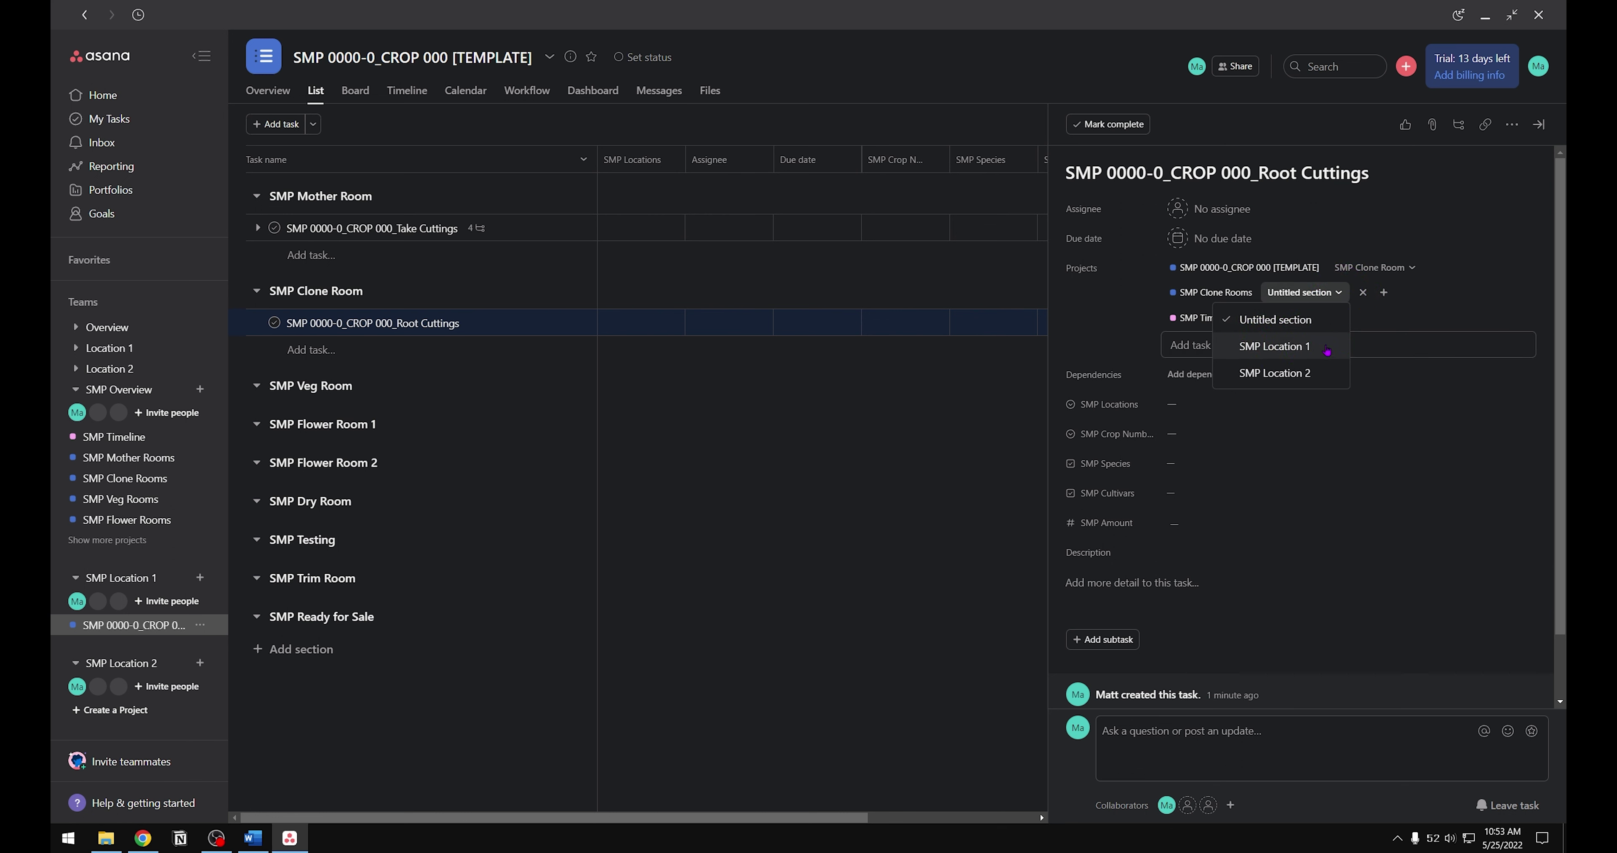
click(1327, 350)
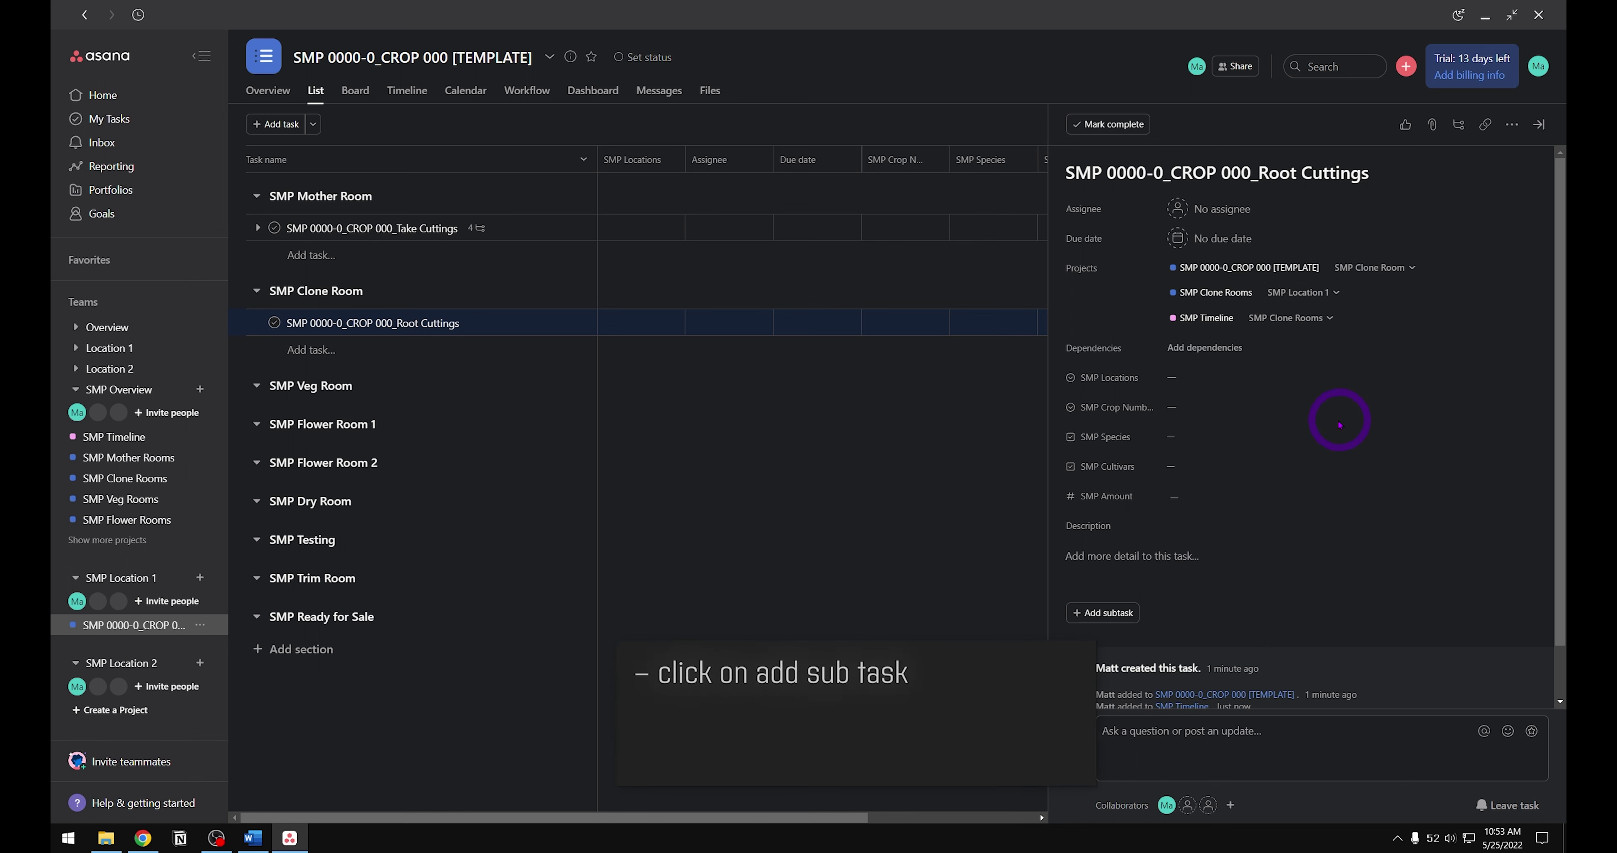
Step: Add the subtasks Clone care day 1-3, Clone care day 4-10 and Clone care day 11-14 to the Root Cuttings task and close its details
click(1100, 616)
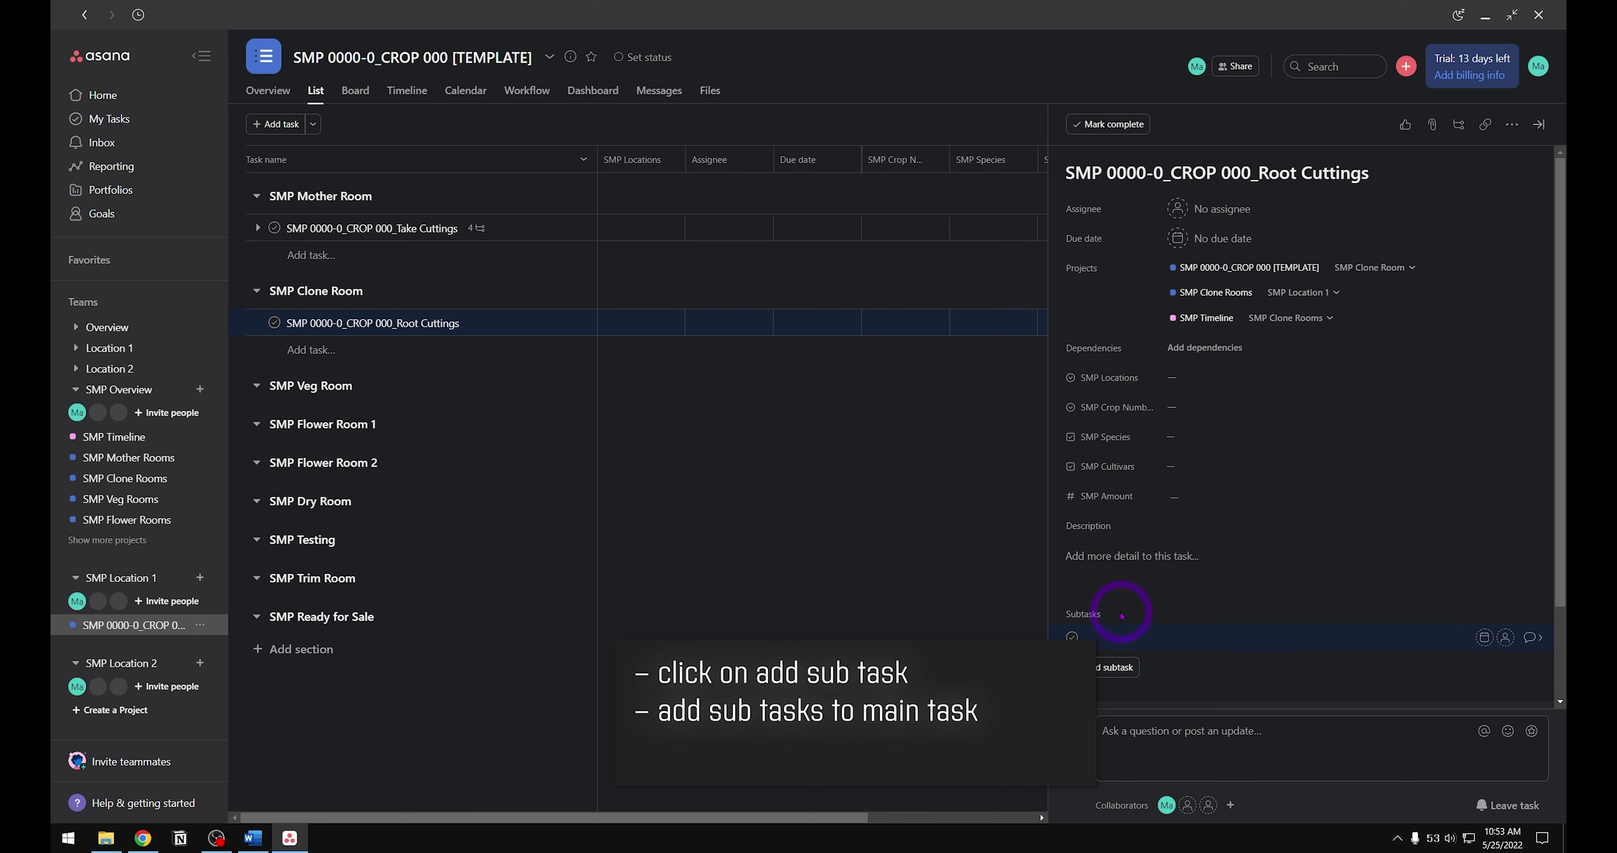
text(dlone care )
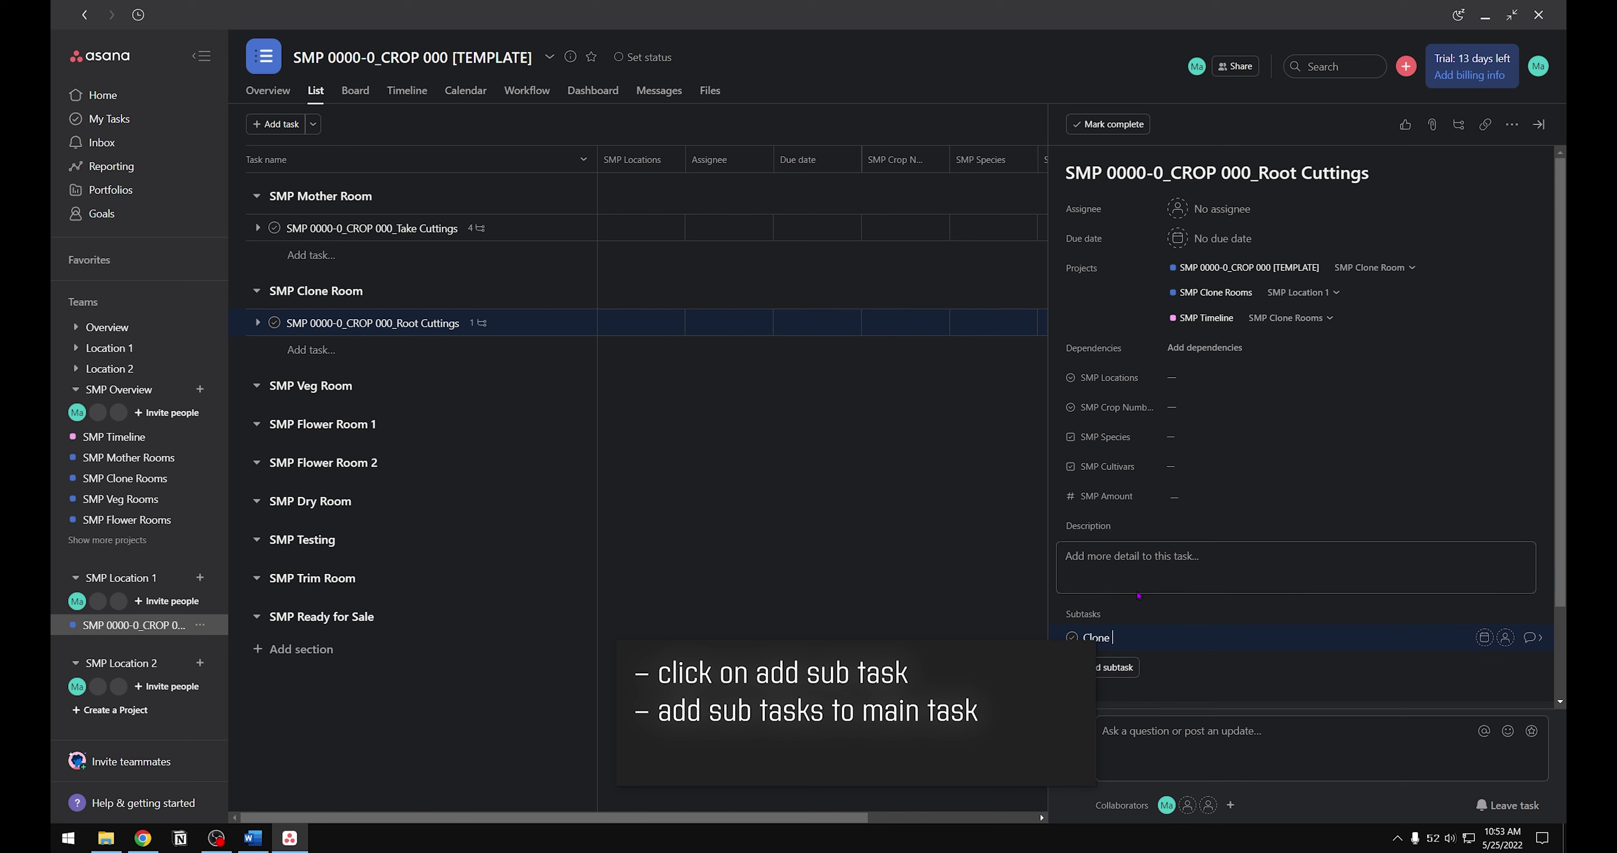
text(day)
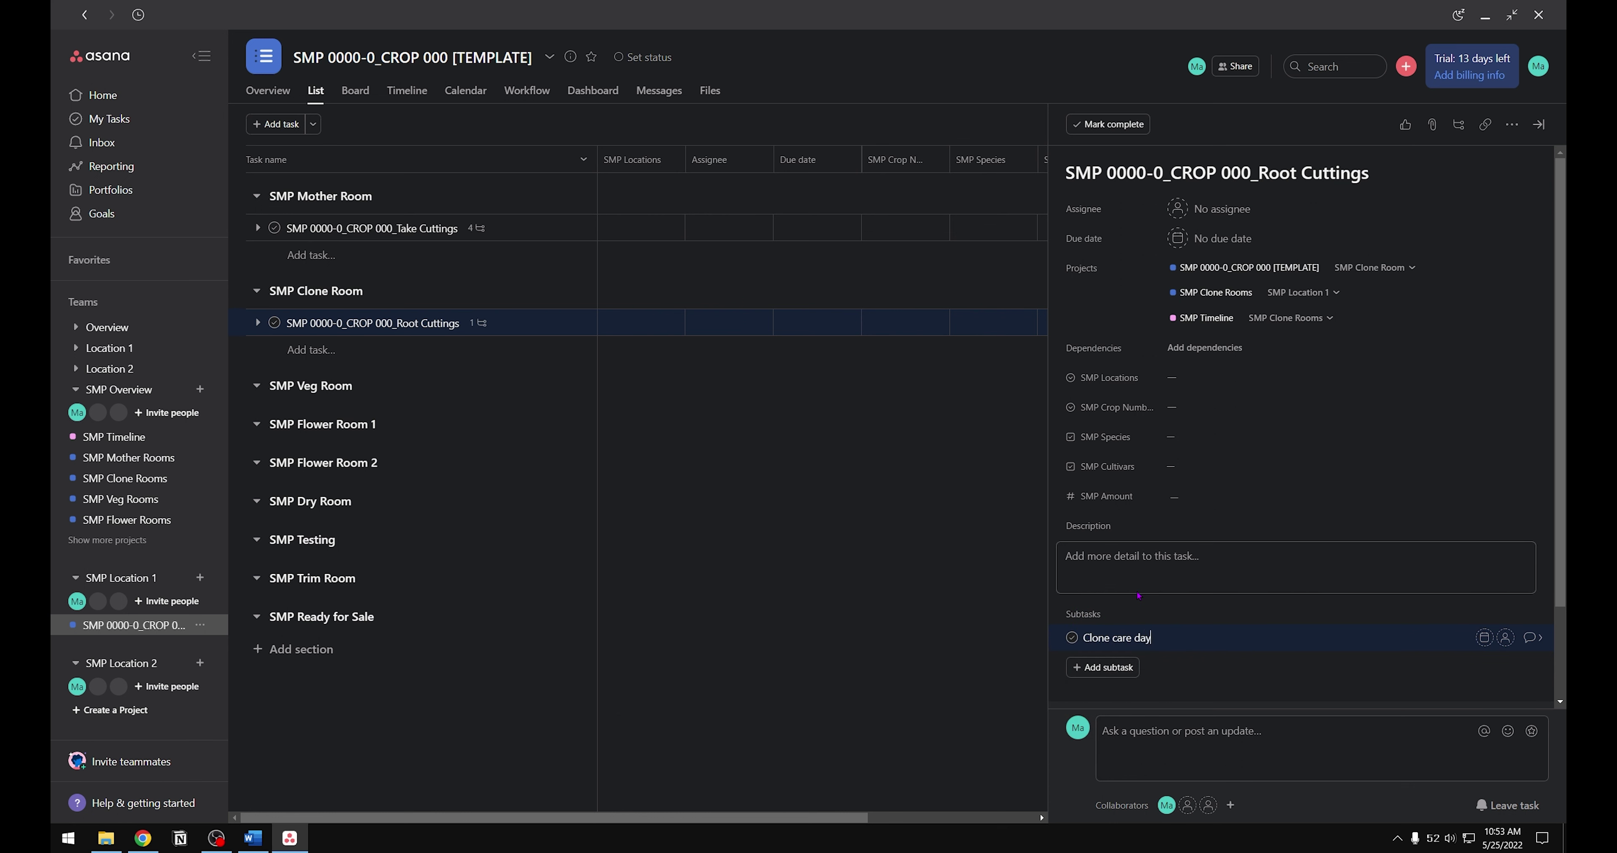
text( 1-3)
key(Return)
text(C)
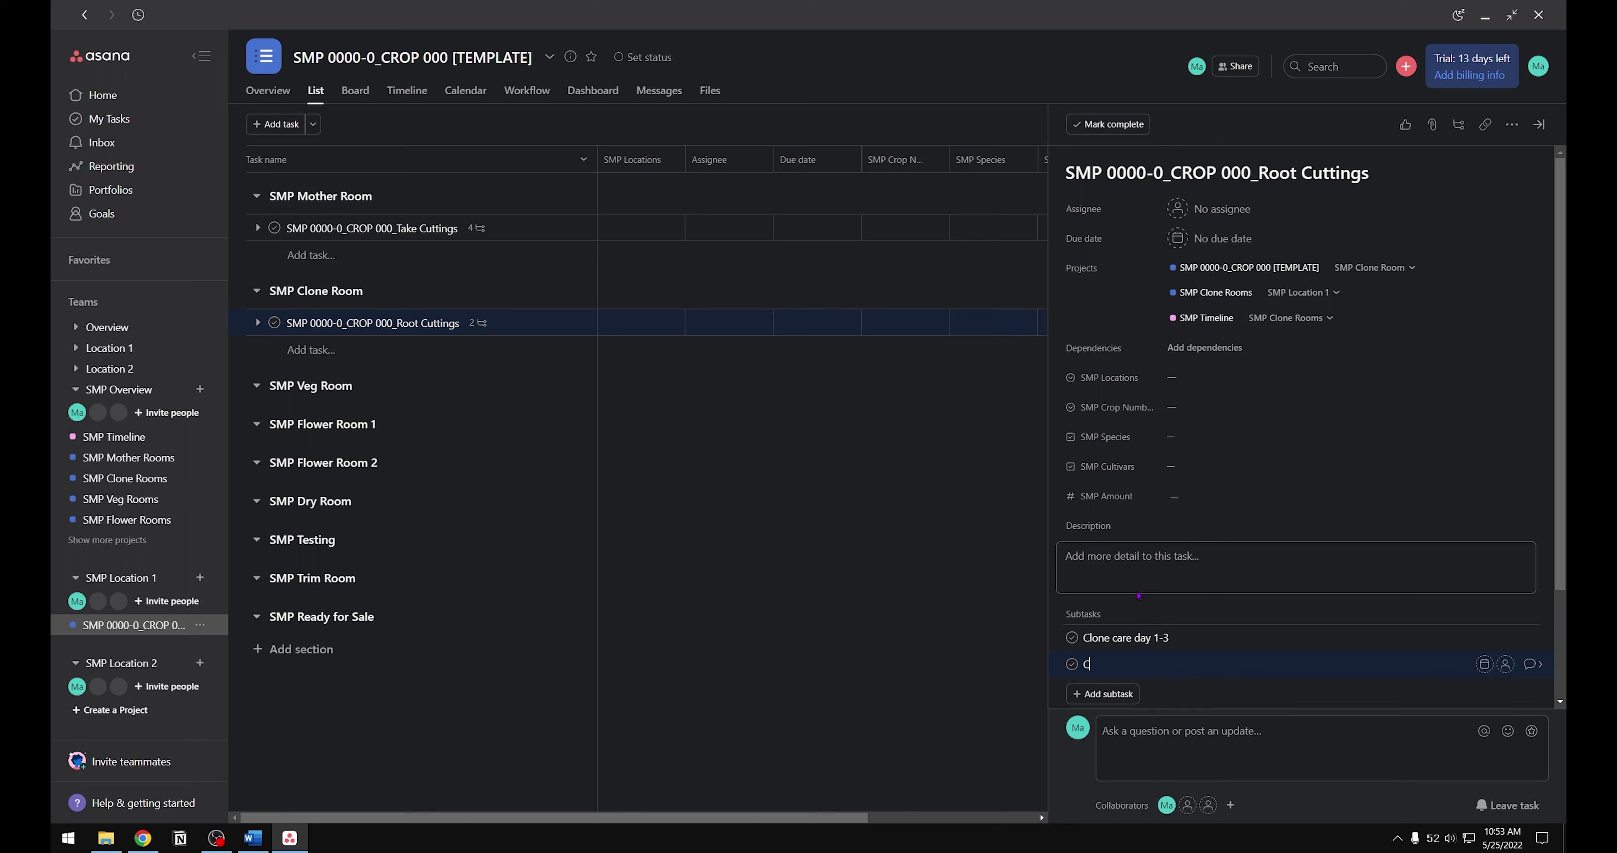
text(lone care)
text( dat)
text(y)
text( 4-10)
key(Return)
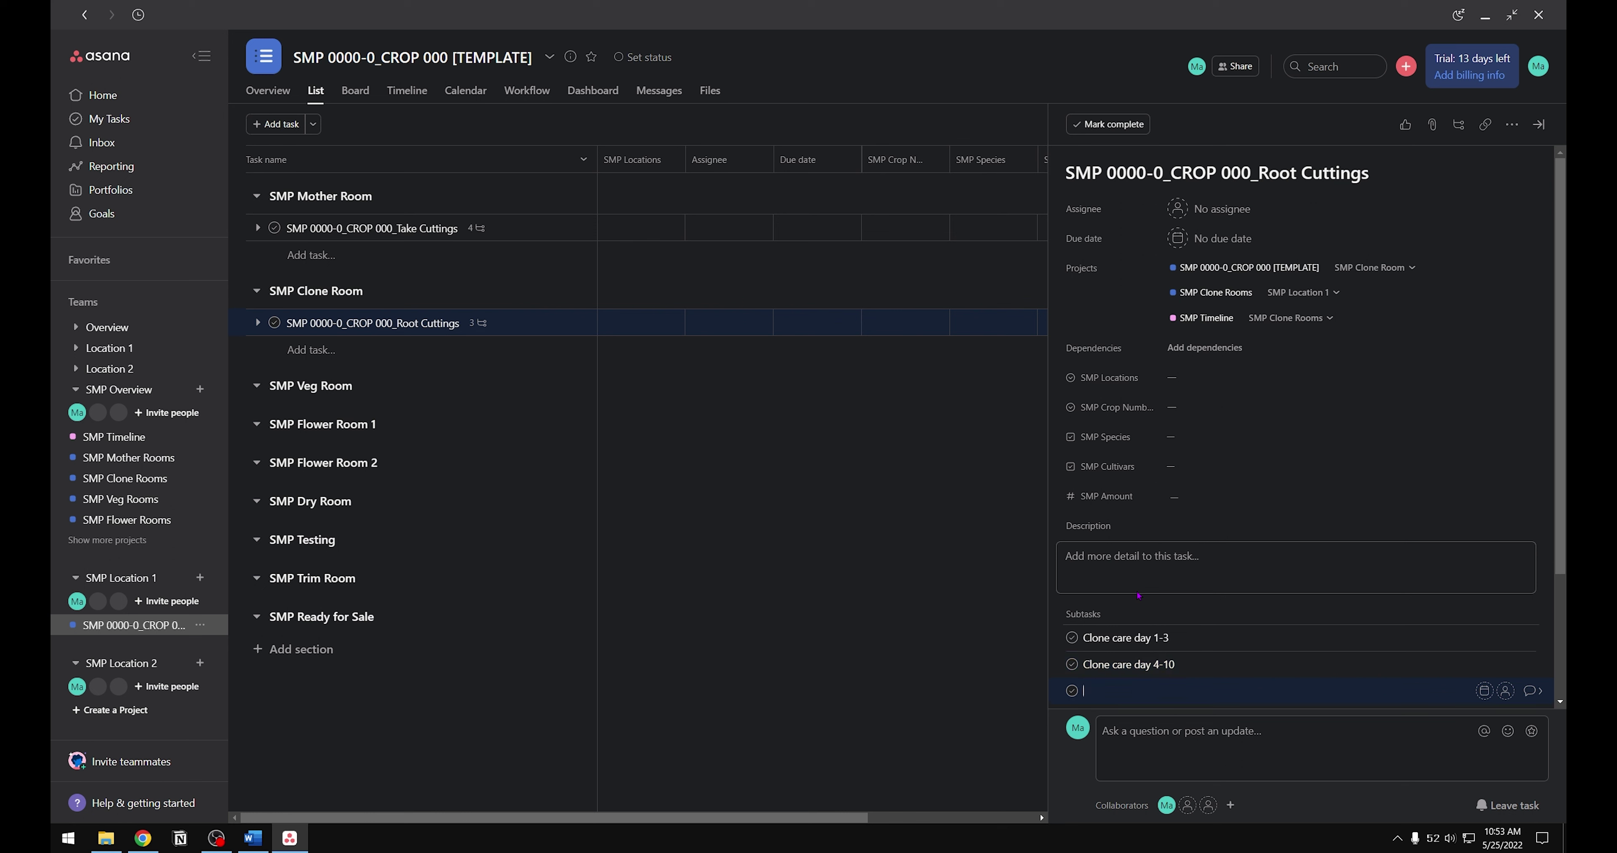
text(Clone care day 11-14)
click(1538, 124)
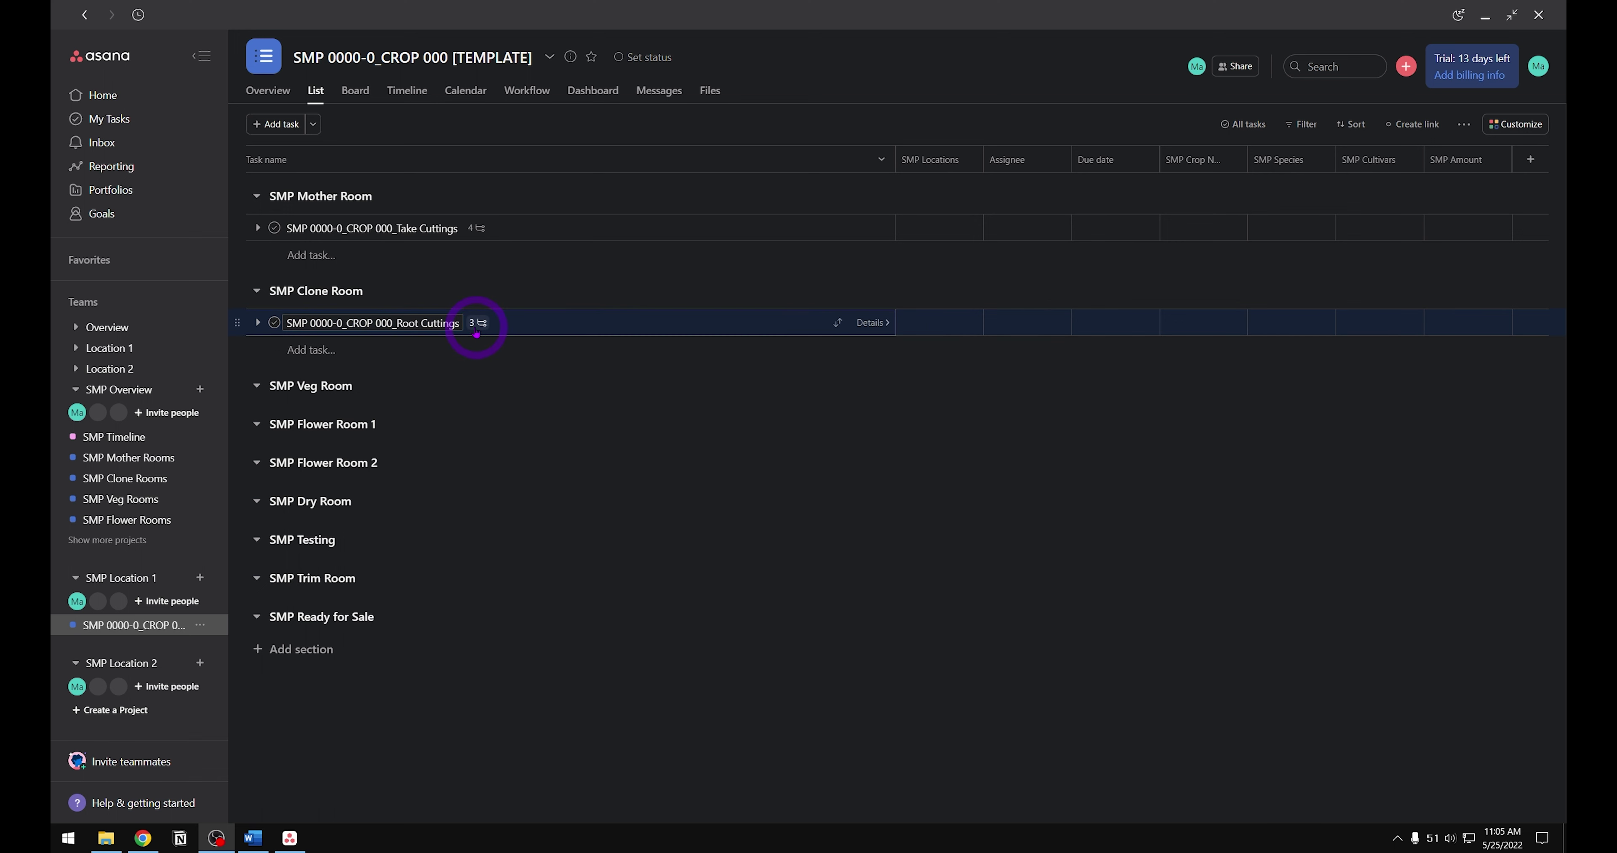
Step: Review the subtask lists of the Root Cuttings and Take Cuttings tasks, closing the task details when done
click(480, 332)
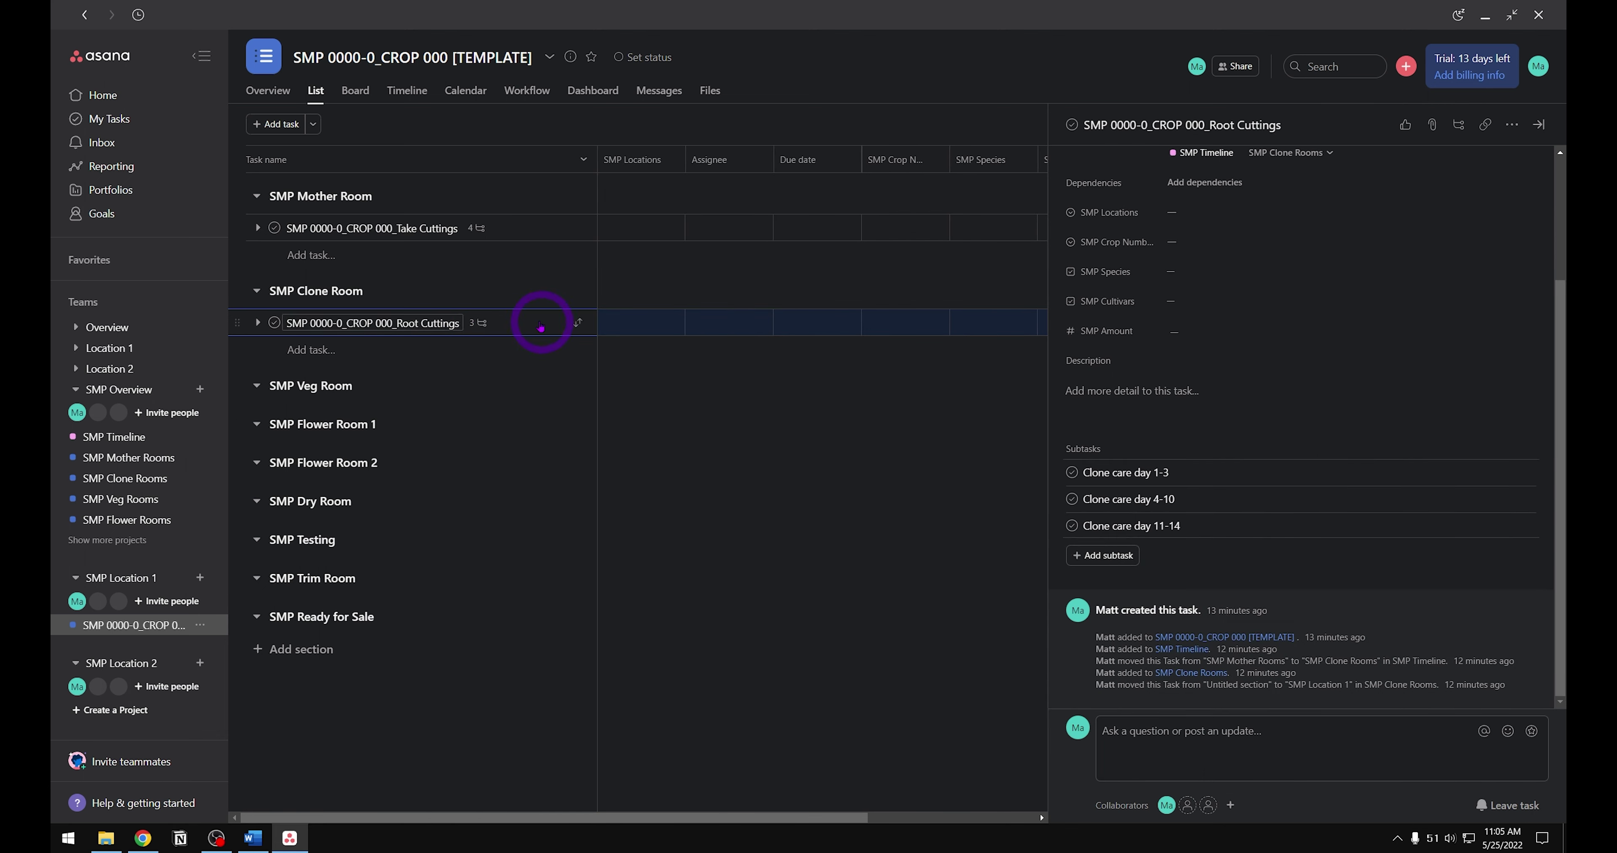
click(474, 235)
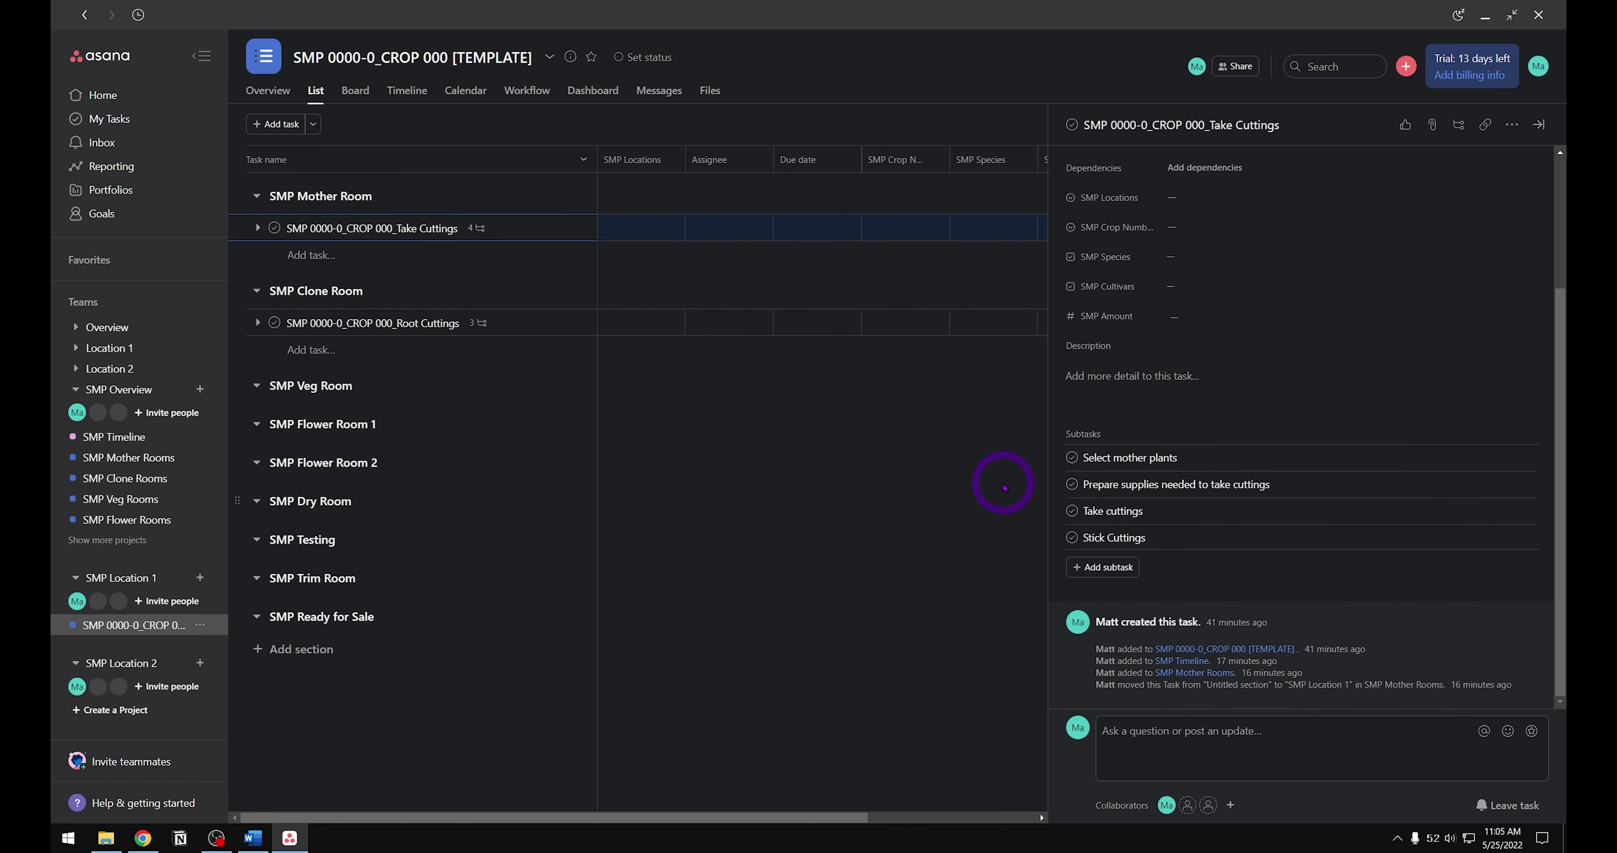
click(1539, 124)
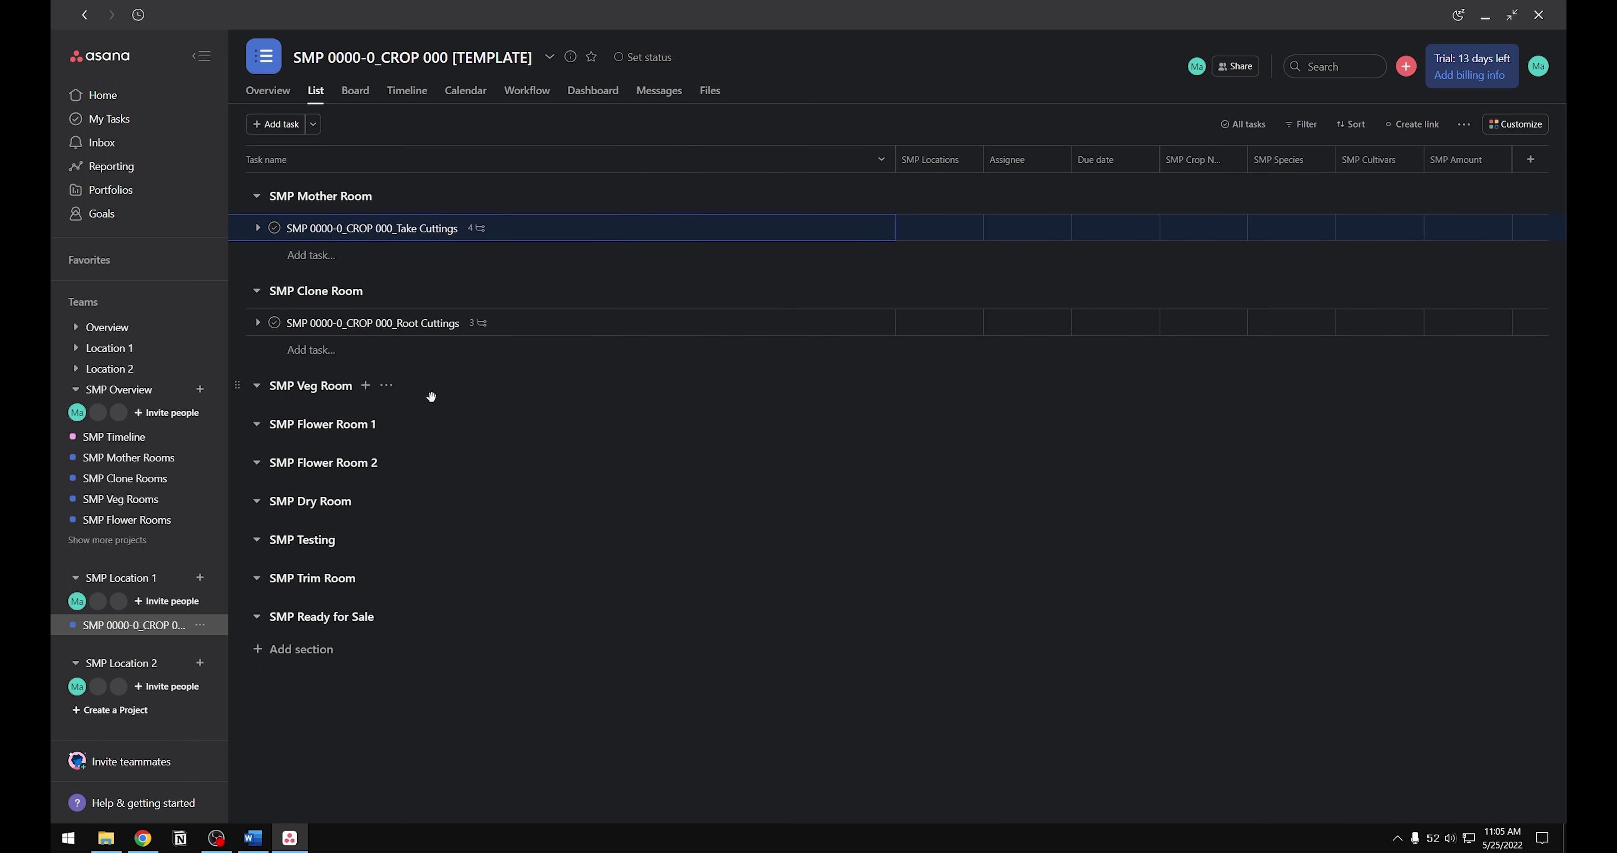
Step: Add a task named SMP 0000-0_CROP 000_Veg Plants to the SMP Veg Room section and link it to SMP Timeline under SMP Veg Rooms
click(367, 386)
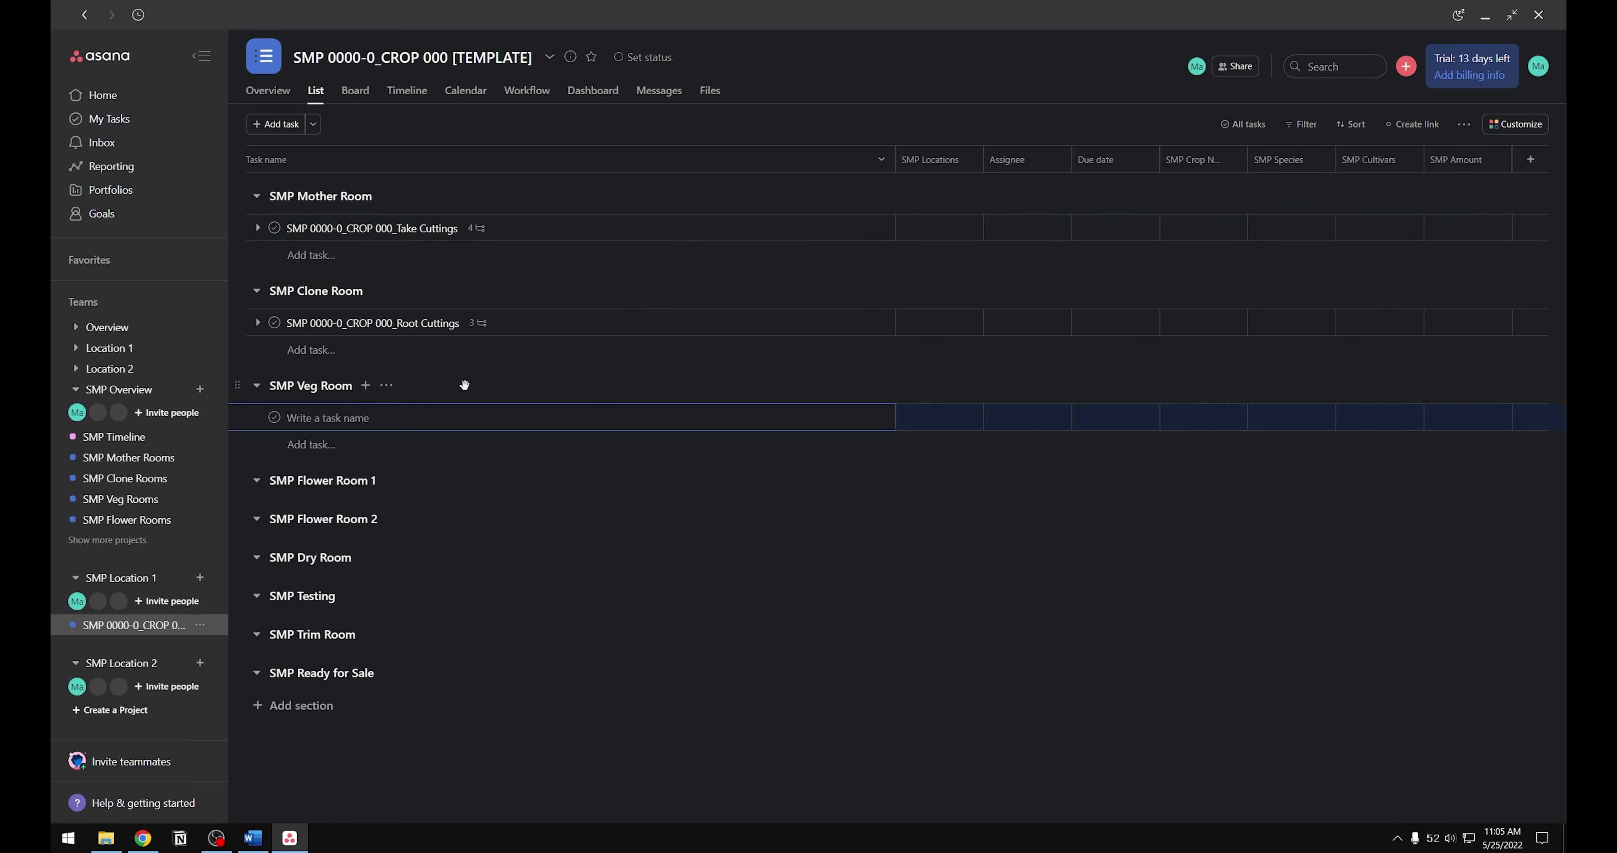
text(SMP 0000-0_CROP 000_Veg Plants)
click(551, 424)
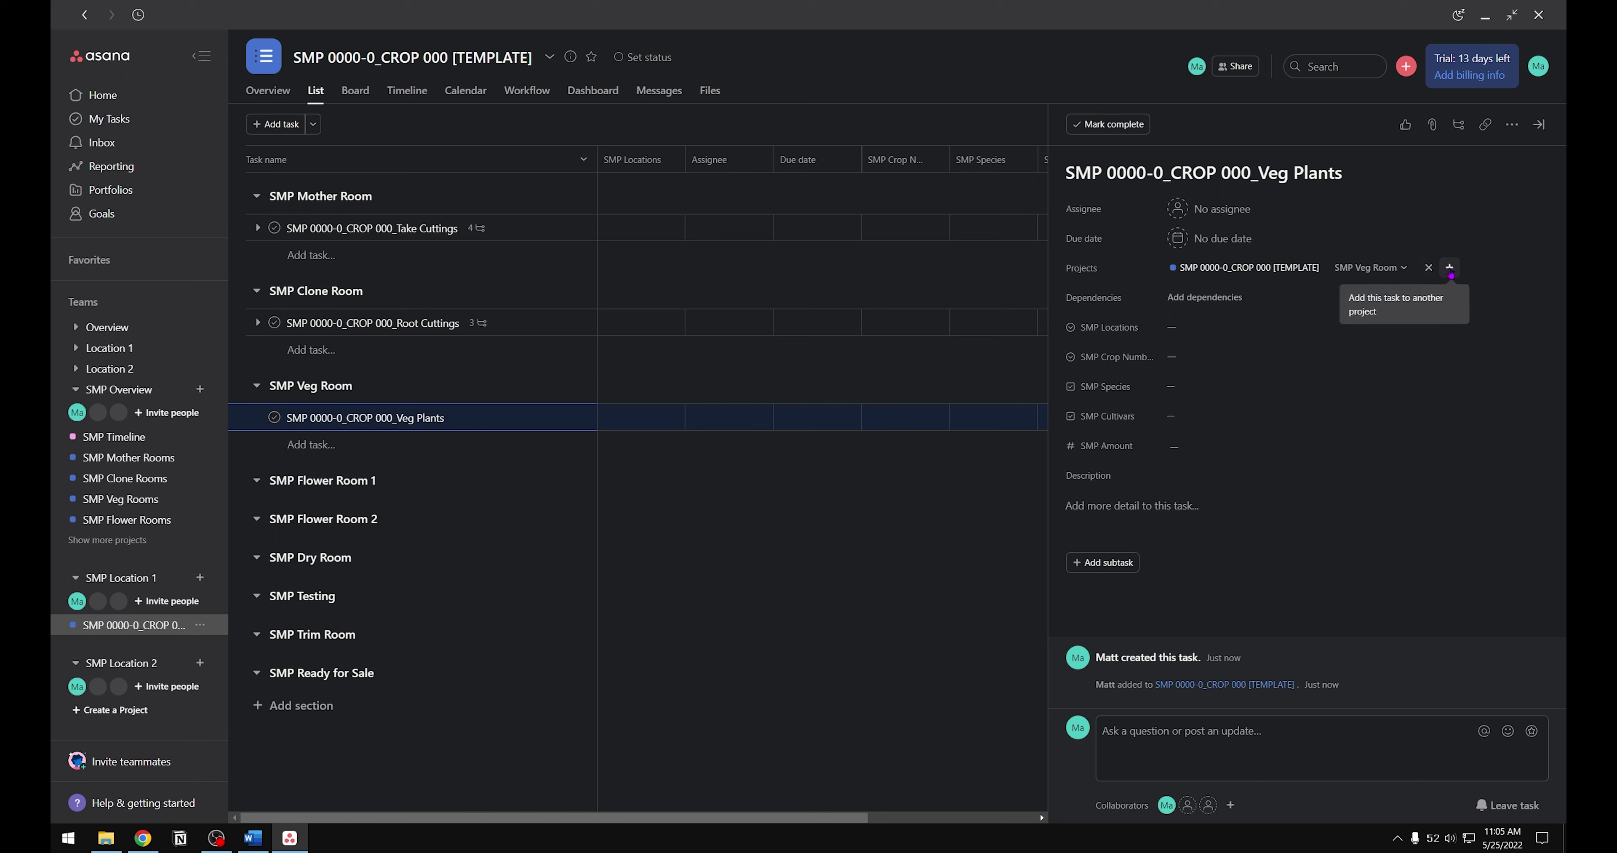
click(1450, 270)
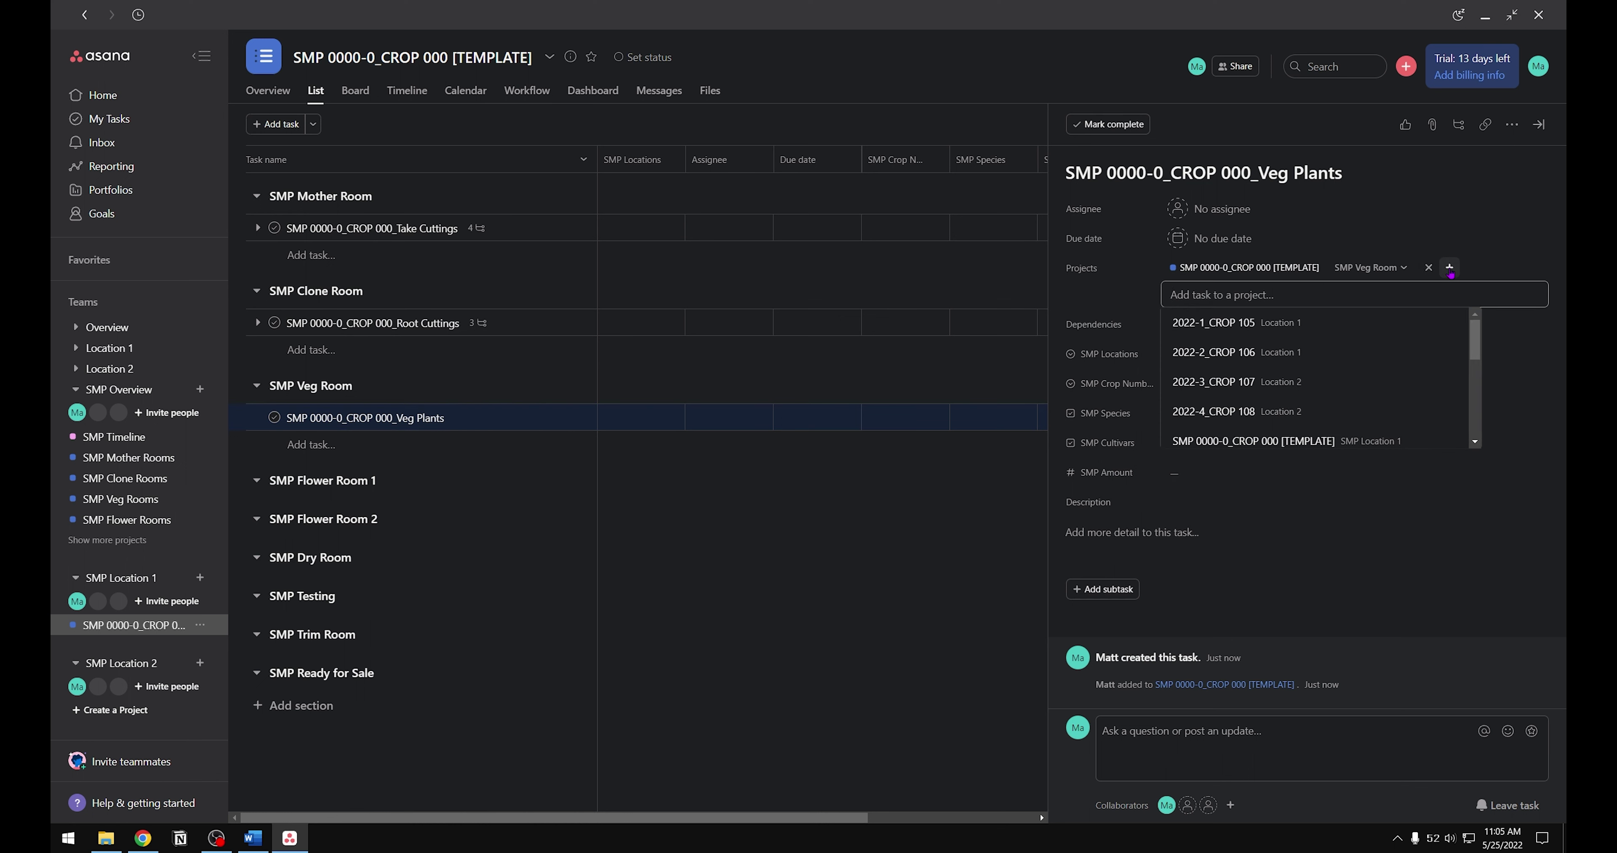
drag(1474, 342, 1480, 437)
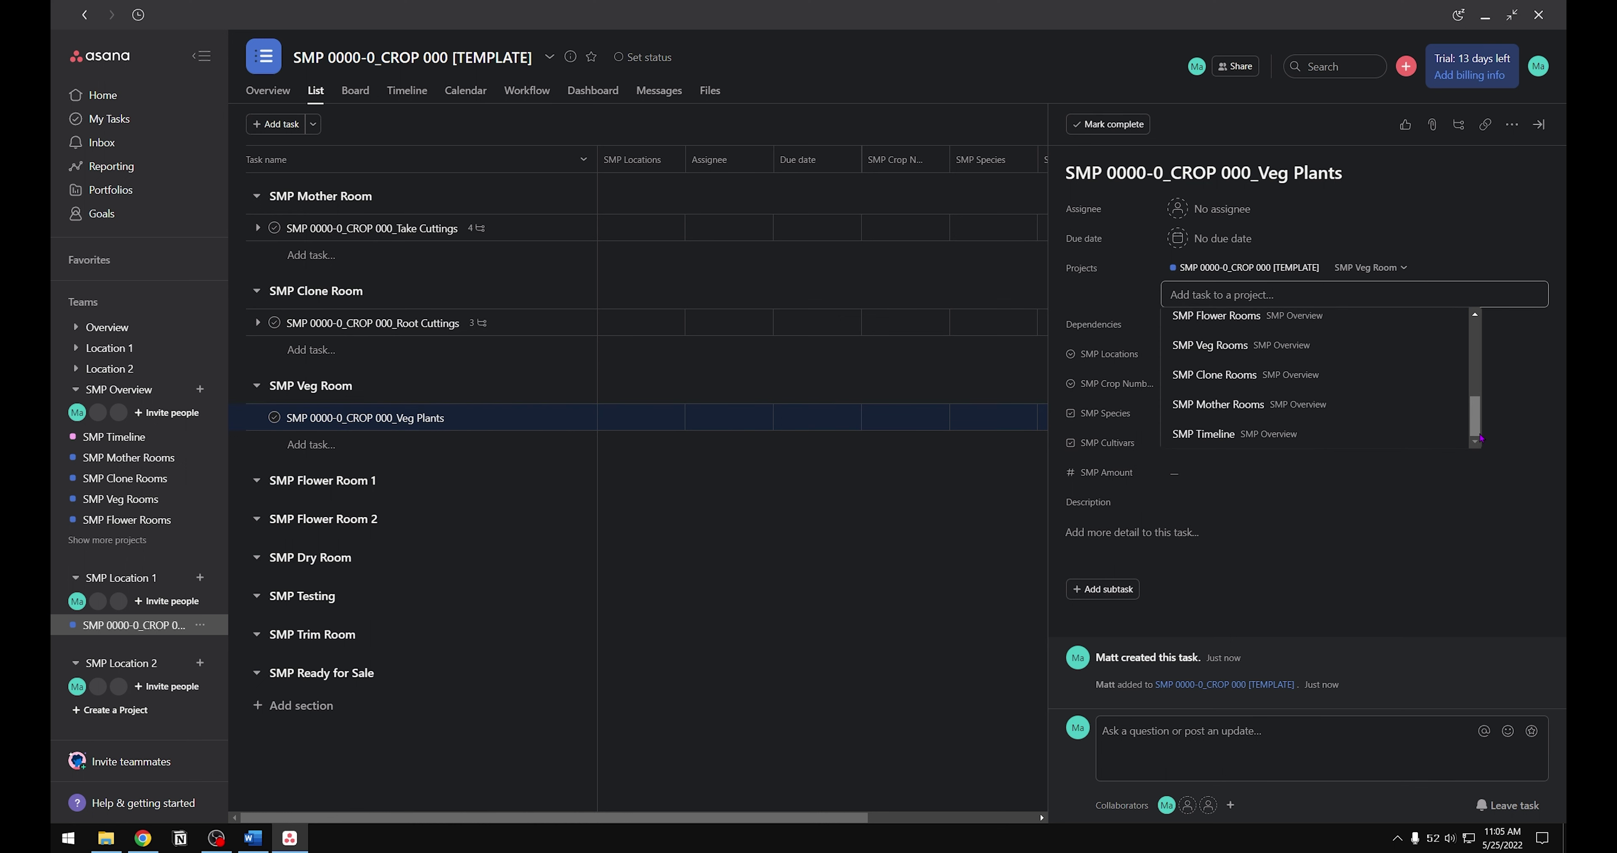
click(1295, 441)
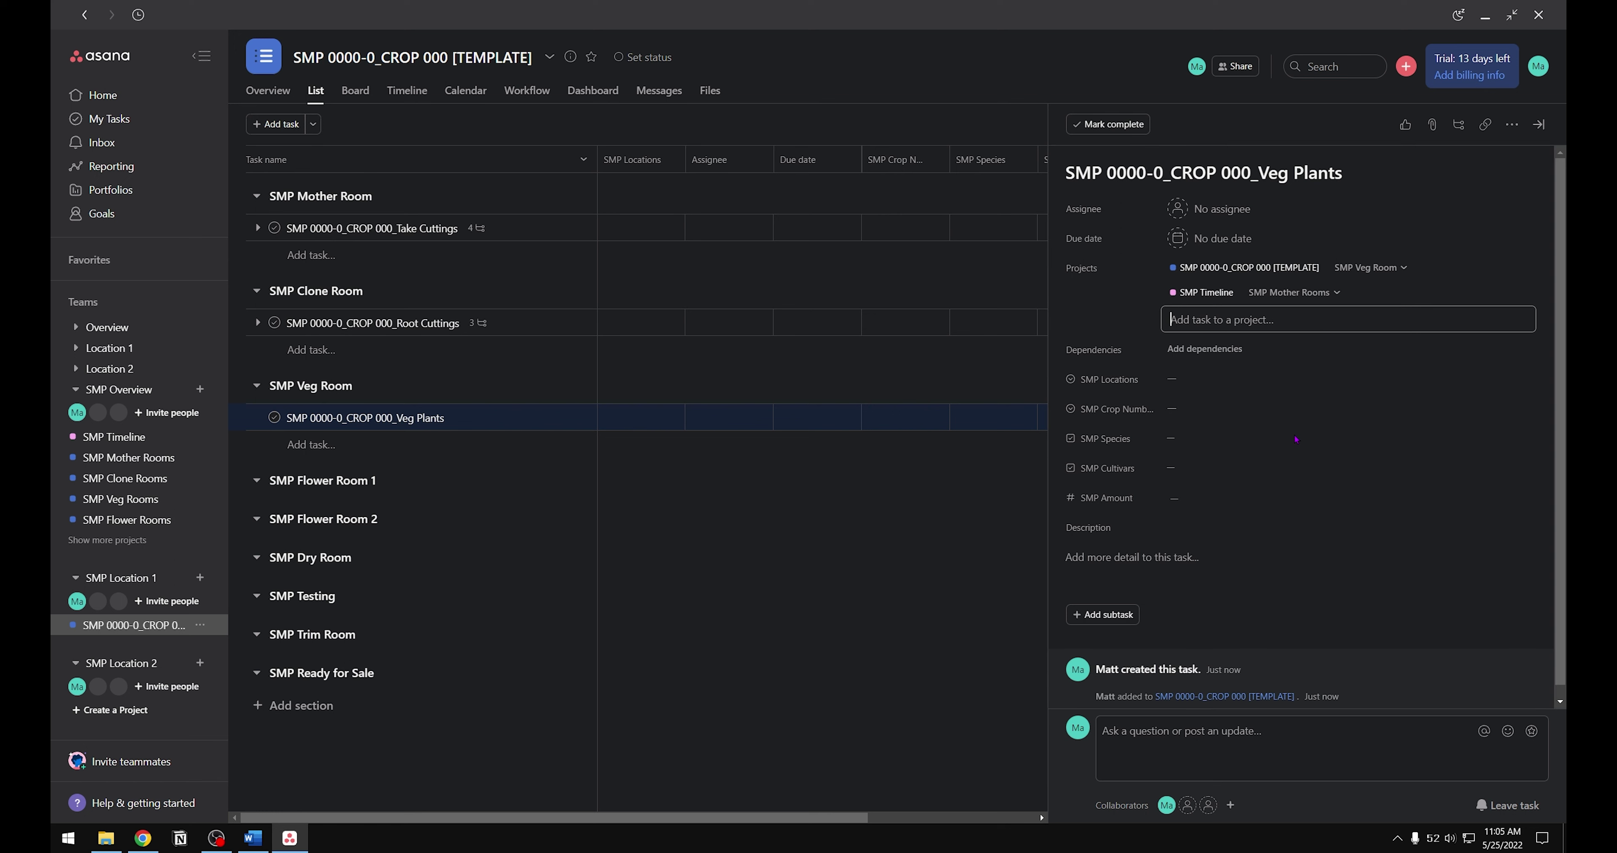
click(1337, 293)
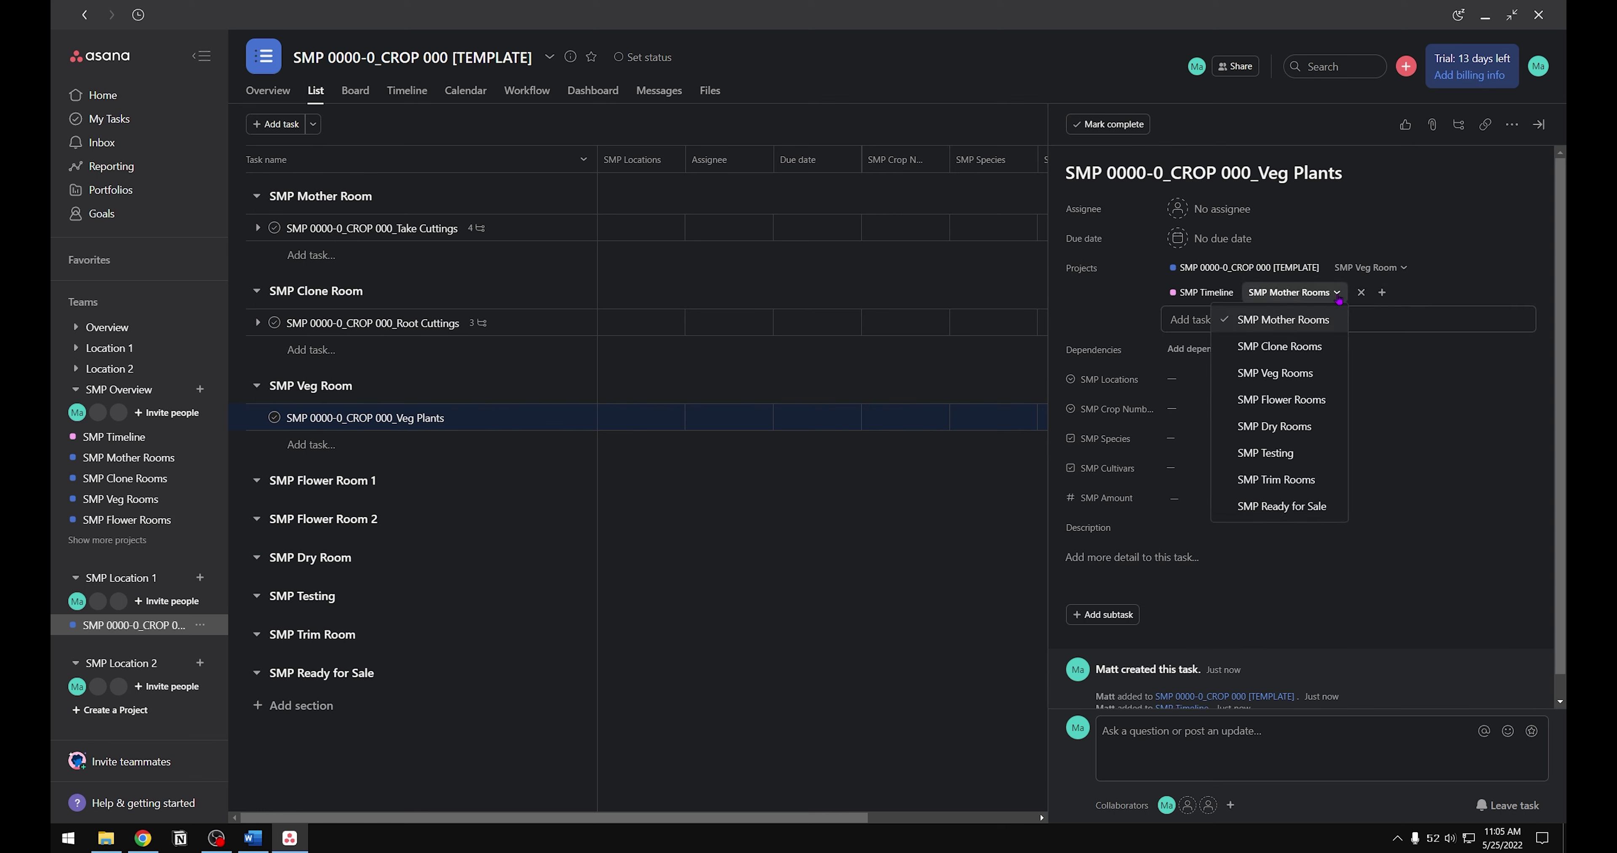
click(1312, 373)
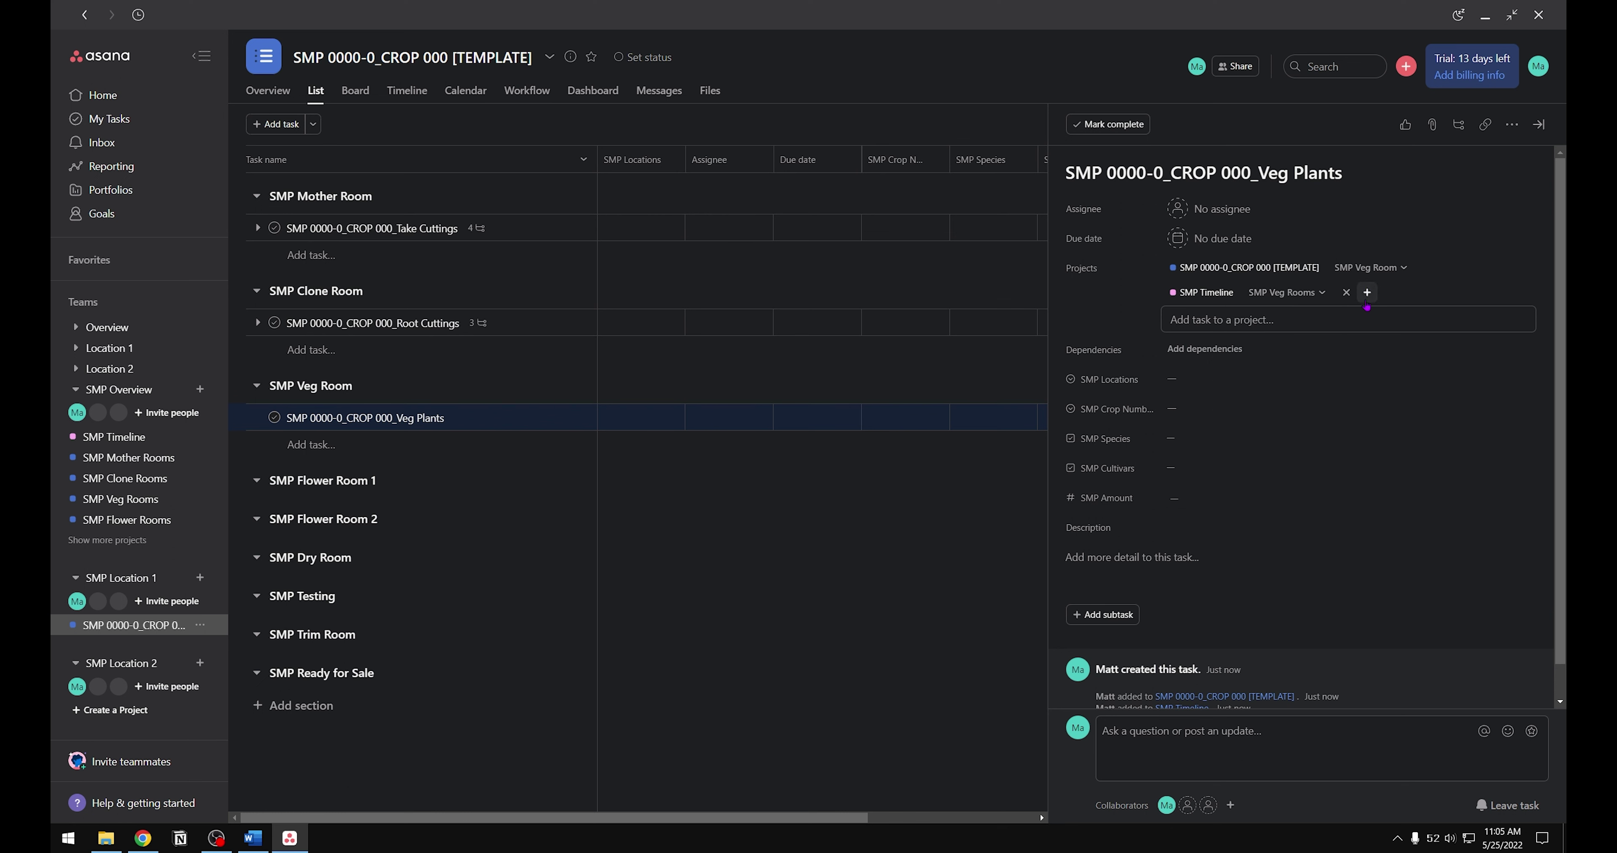
Step: Link the Veg Plants task to the SMP Veg Rooms project too, under its SMP Location 1 section
click(1354, 317)
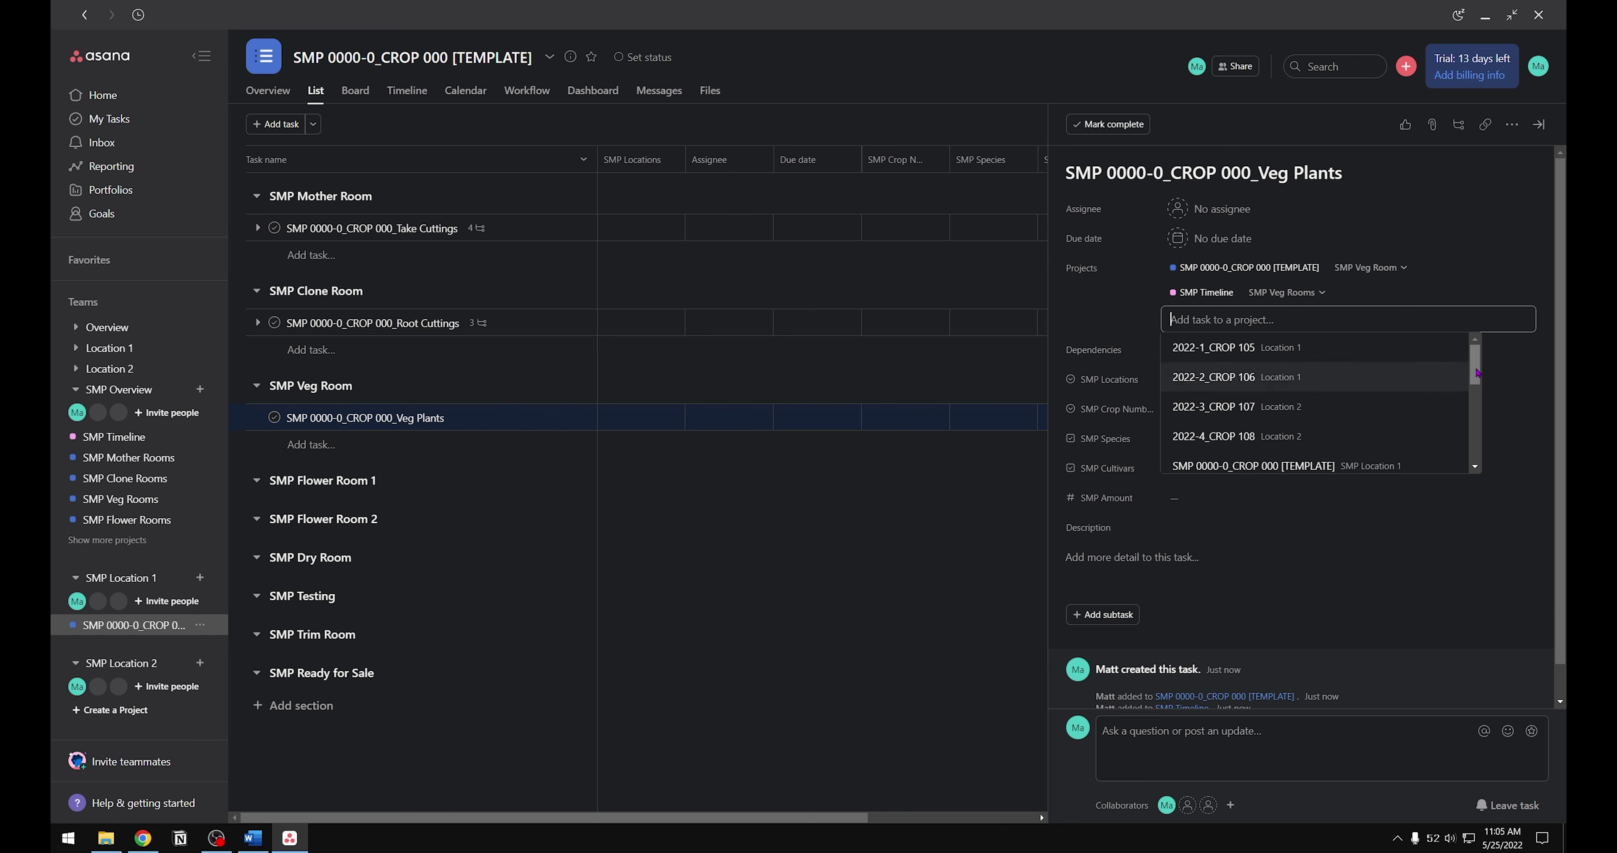
drag(1473, 370, 1459, 434)
click(1364, 428)
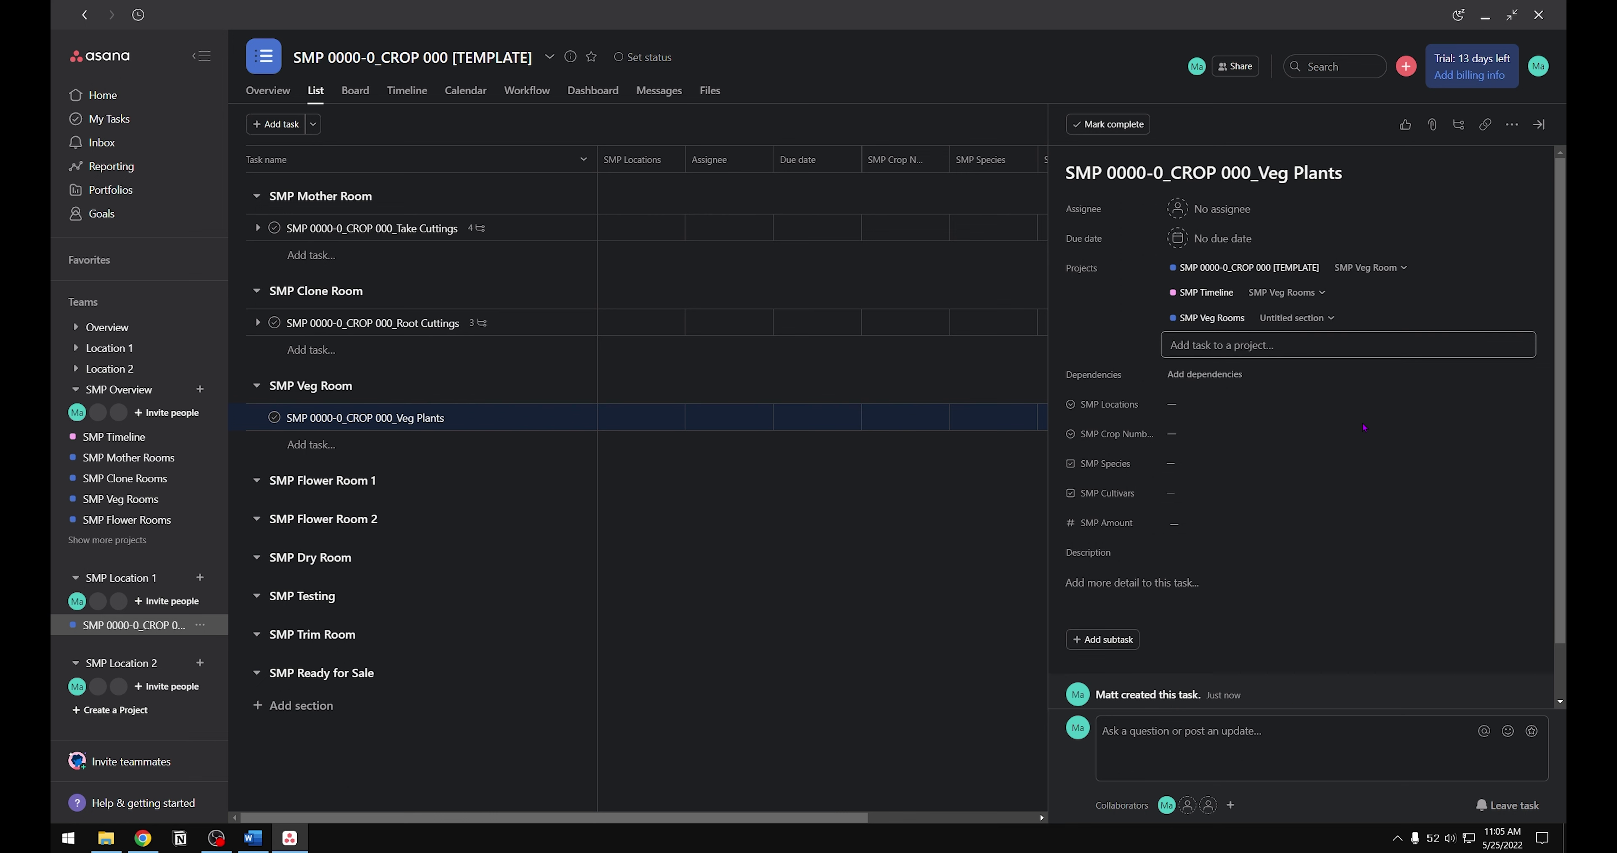
click(1331, 317)
click(1322, 372)
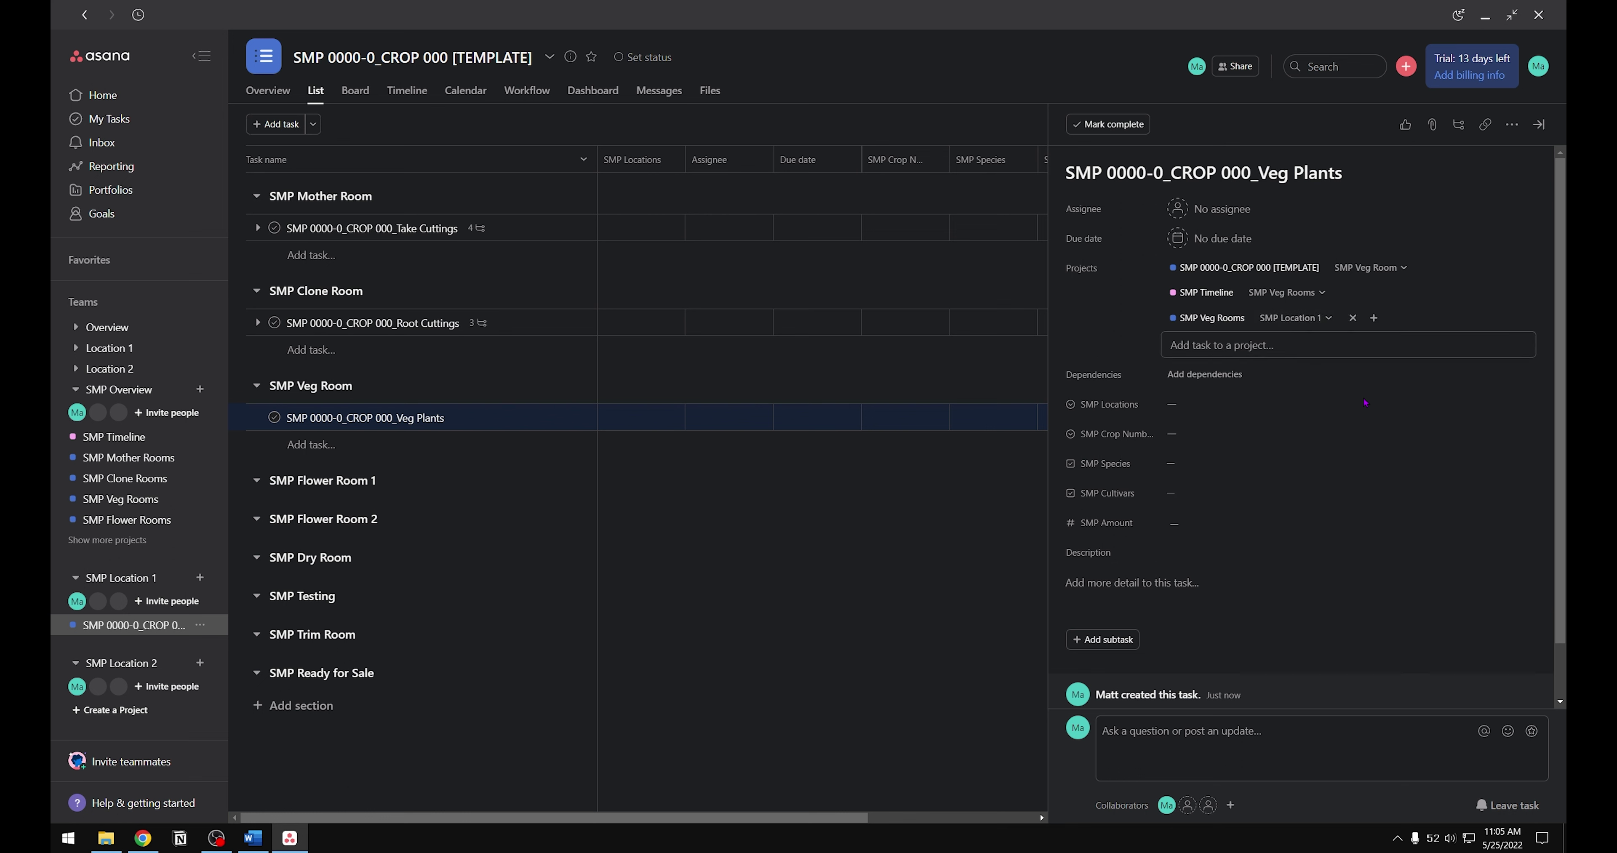
Step: Add the subtasks Prep coco for transplant, Move clones to veg room and Transplant and water in clones to the Veg Plants task
click(1103, 612)
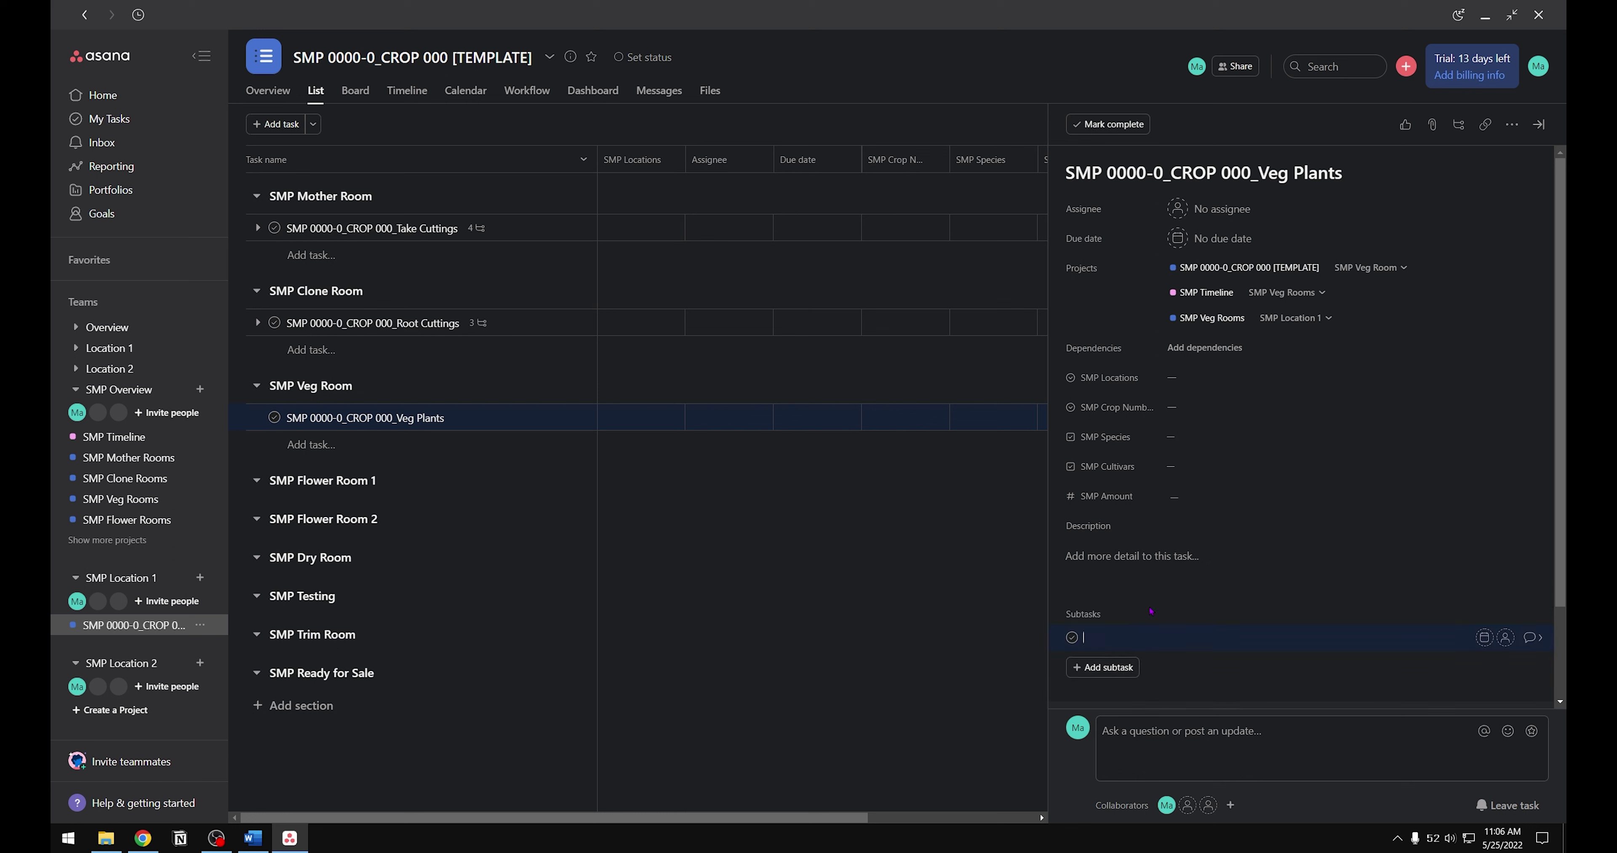
text(P)
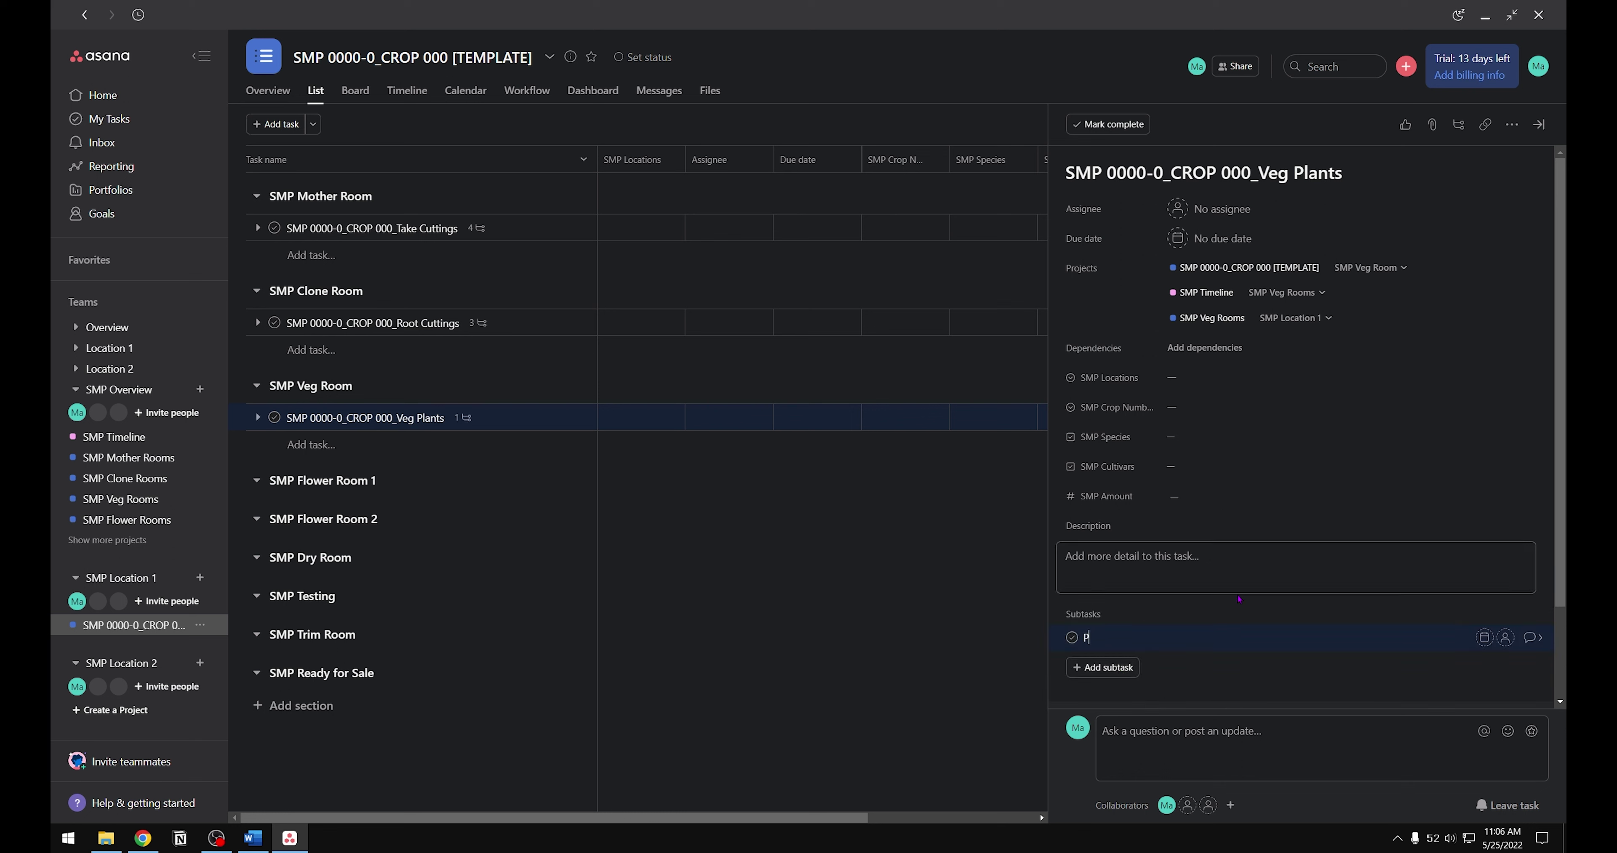
text(rep coco for transplant)
key(Return)
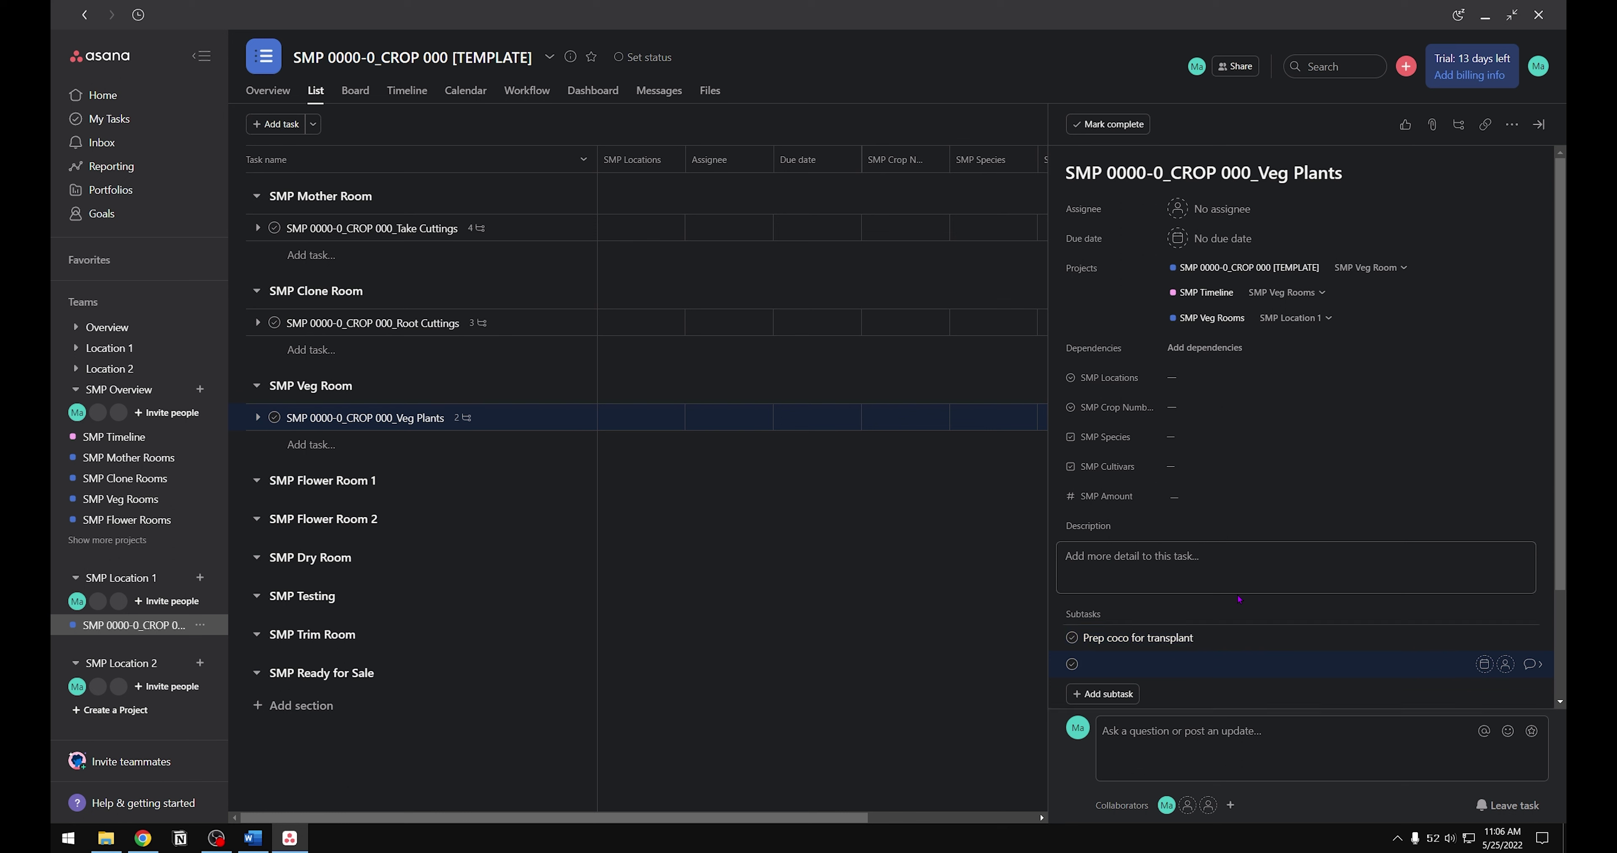
text(Move clones to veg room)
key(Return)
text(Tra)
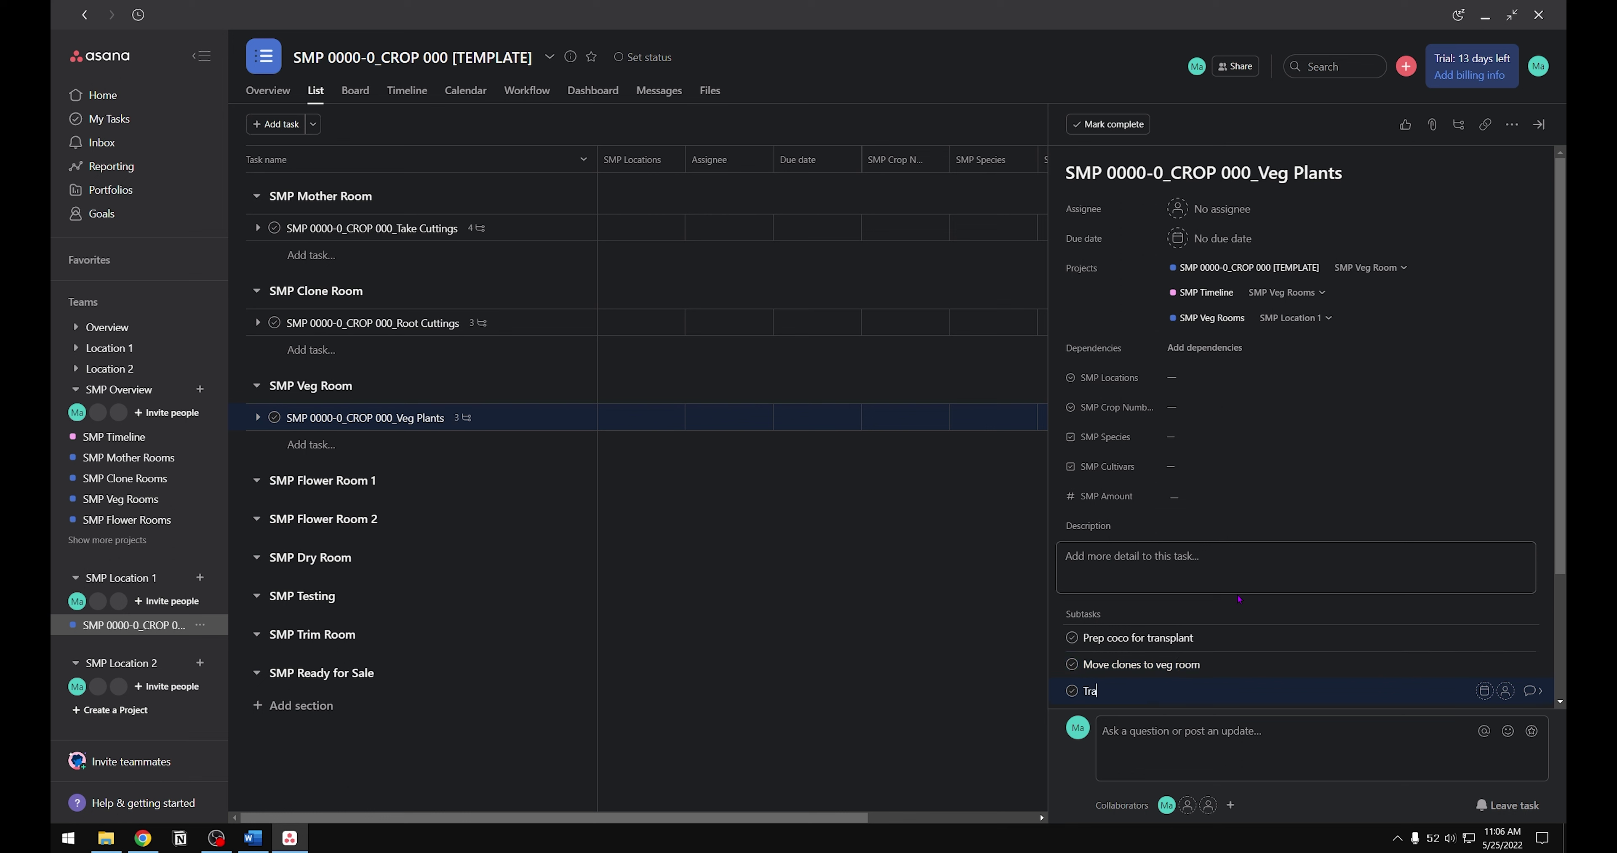
text(nsplant and water in clones)
key(Return)
Step: Add the subtasks Pinch tops, Defoliate and Prune bottom branches and defoliate to the Veg Plants task and close its details
text(P)
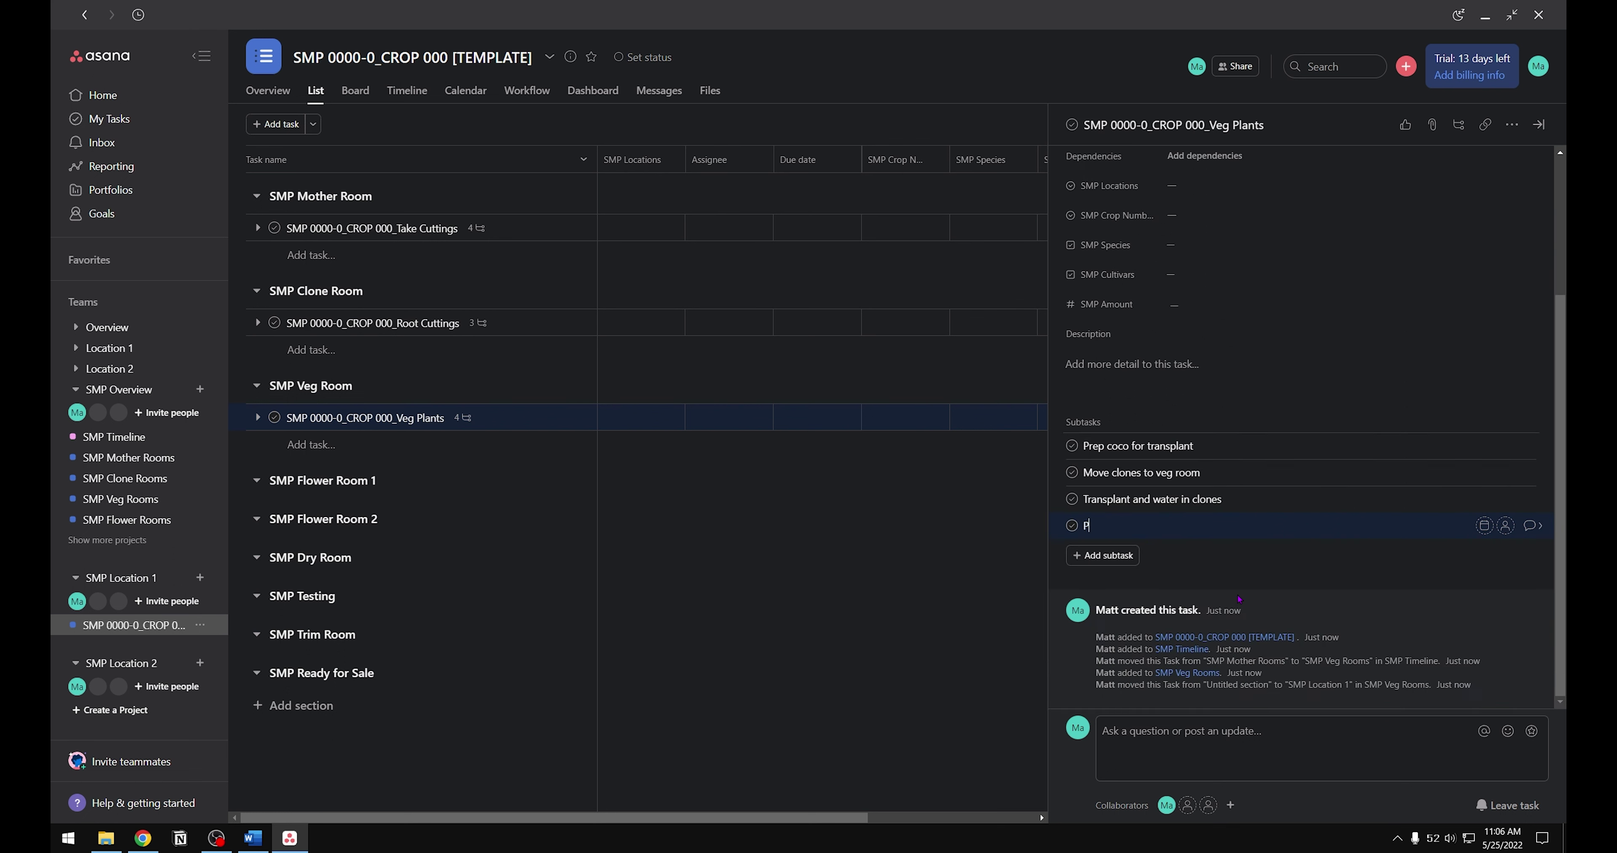
text(inch tops)
key(Return)
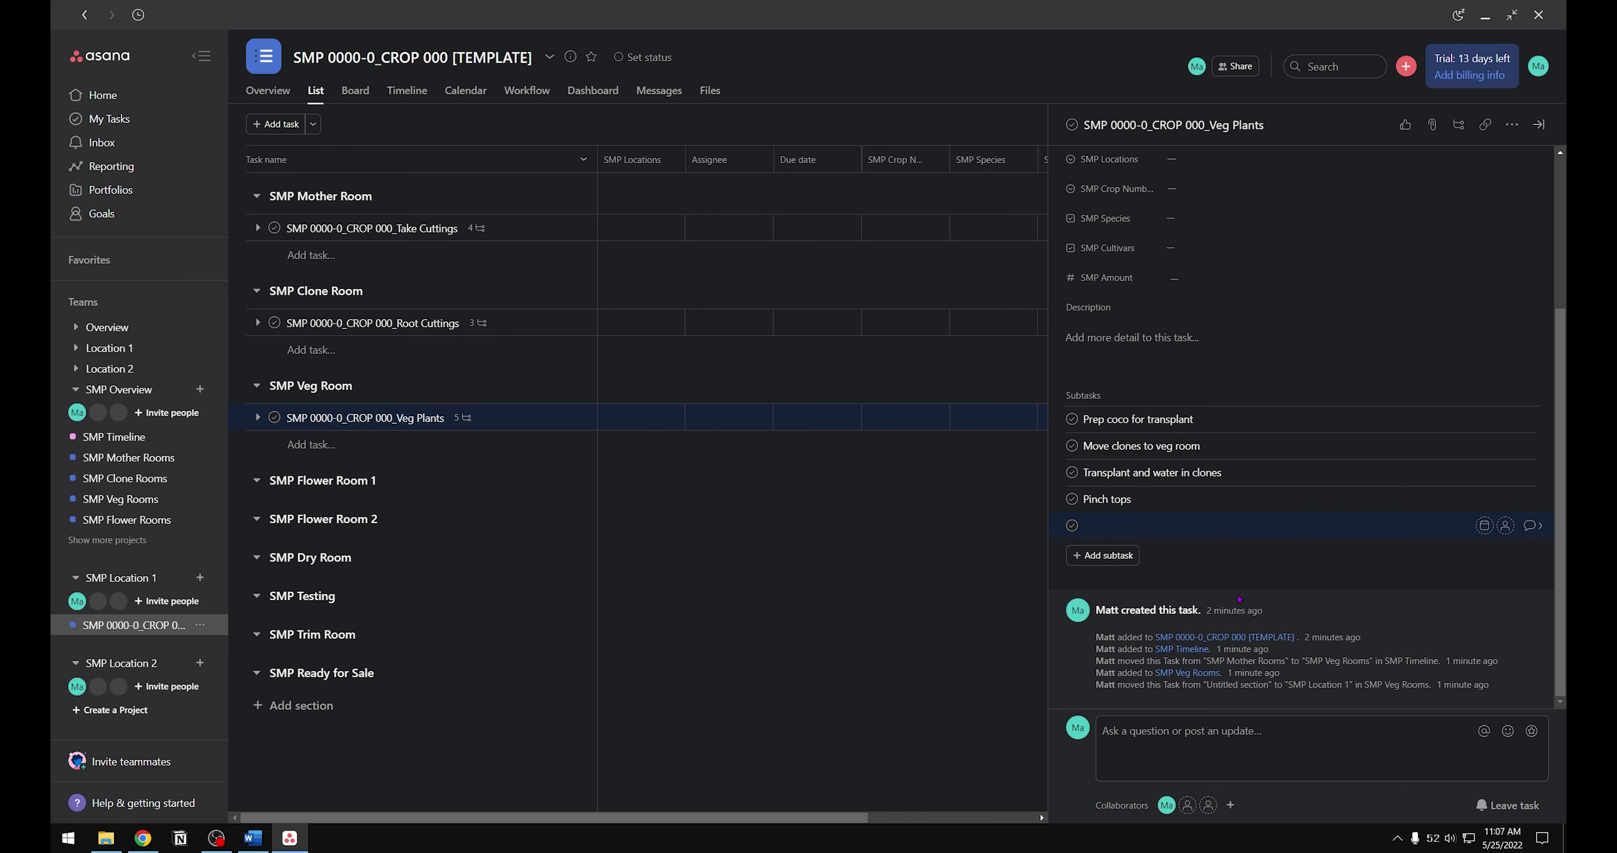
text(Defoliate)
key(Return)
text(Prune bottom branches and )
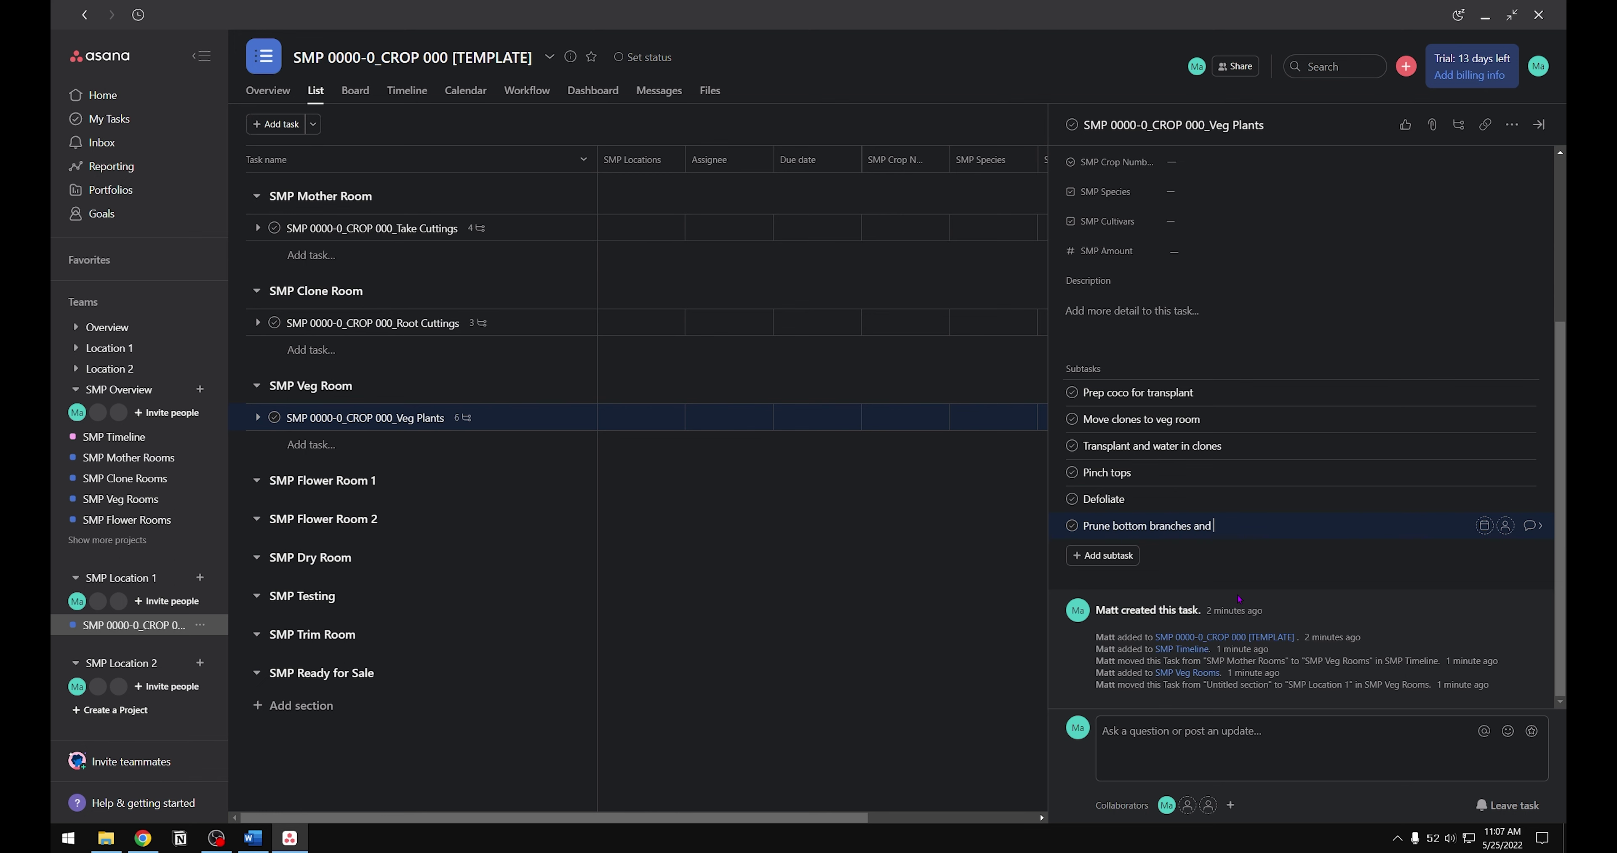
text(defoliate)
click(1539, 125)
Step: Add a task named SMP 0000-0_CROP 000_Flower Plants to the SMP Flower Room 1 section and link it to SMP Timeline under SMP Flower Rooms
click(473, 478)
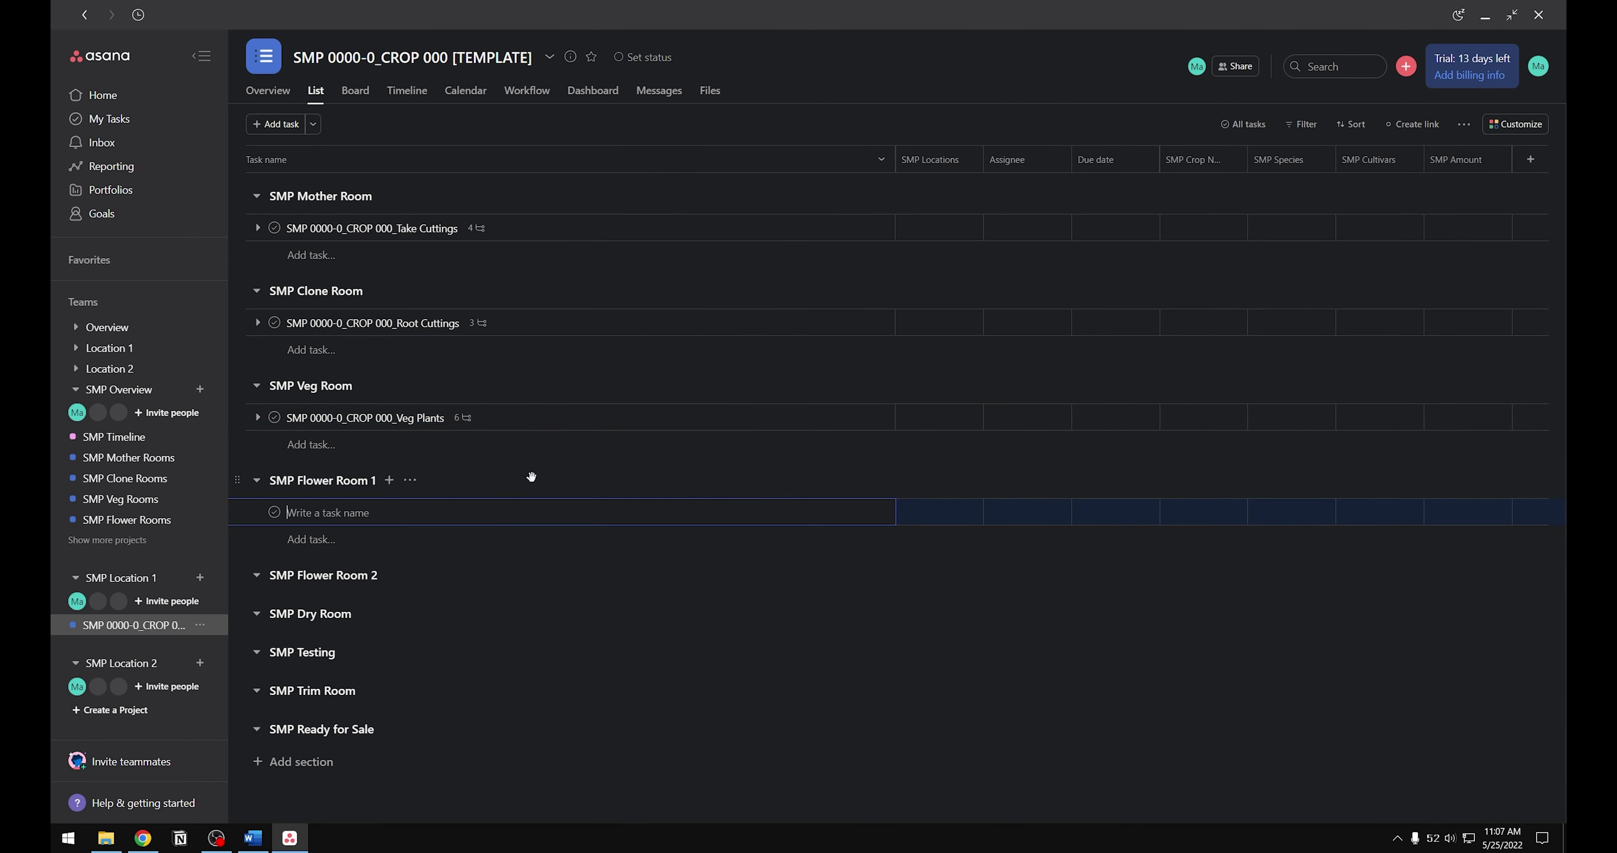
text(SMP 0000-0_CROP 000_Flower Plants)
click(872, 513)
click(1466, 267)
click(1205, 400)
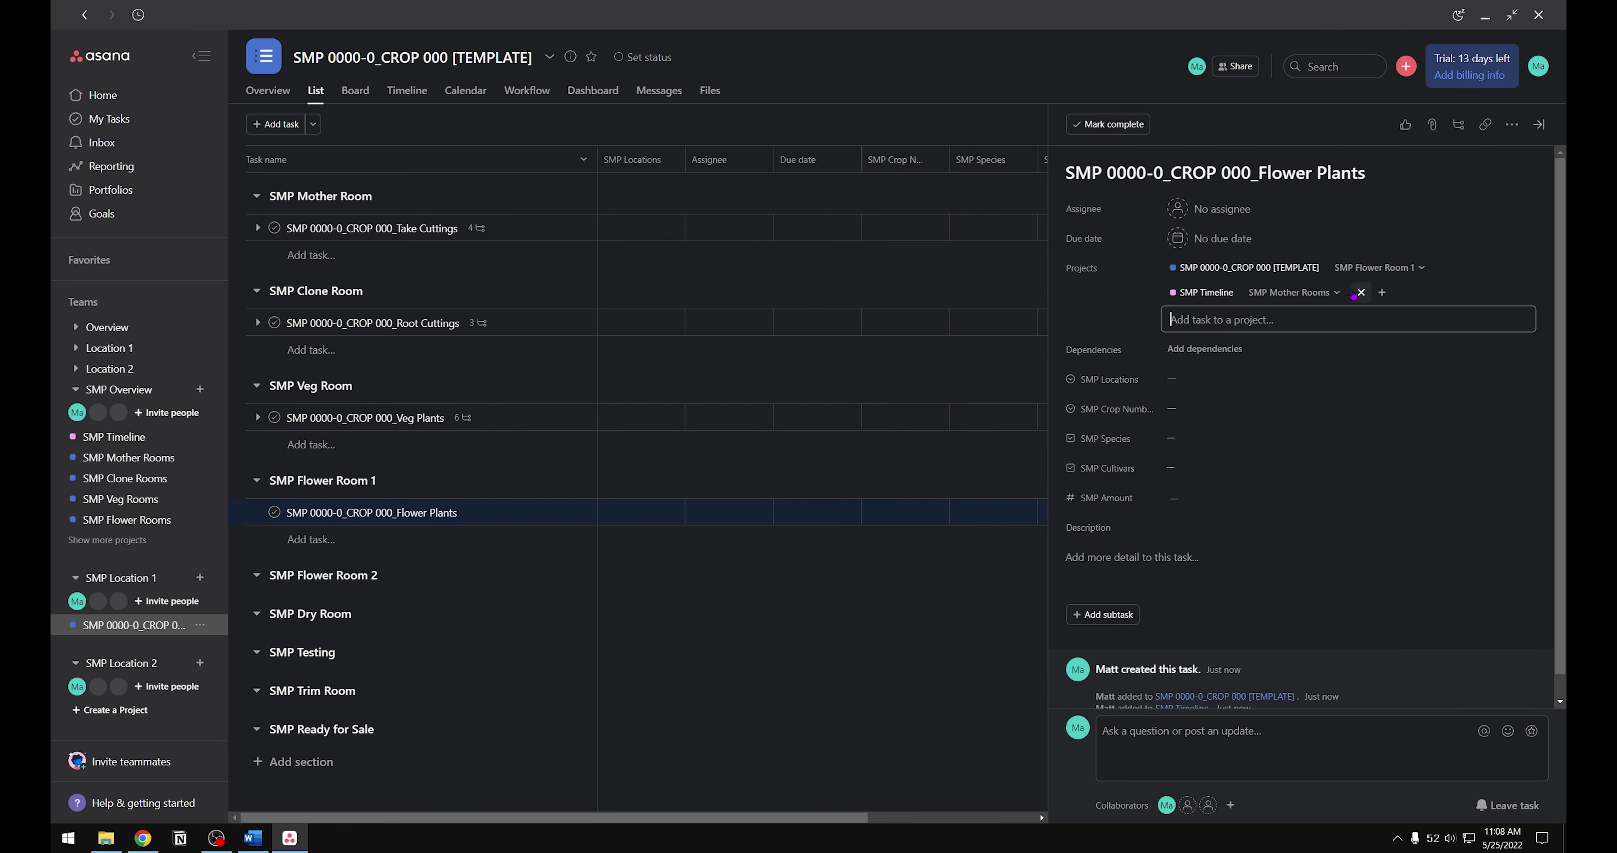
click(1330, 292)
click(1293, 506)
Step: Link the Flower Plants task to the SMP Flower Rooms project too, under its SMP Location 1 section
scroll(1478, 419, down, 3)
click(1216, 463)
click(1299, 292)
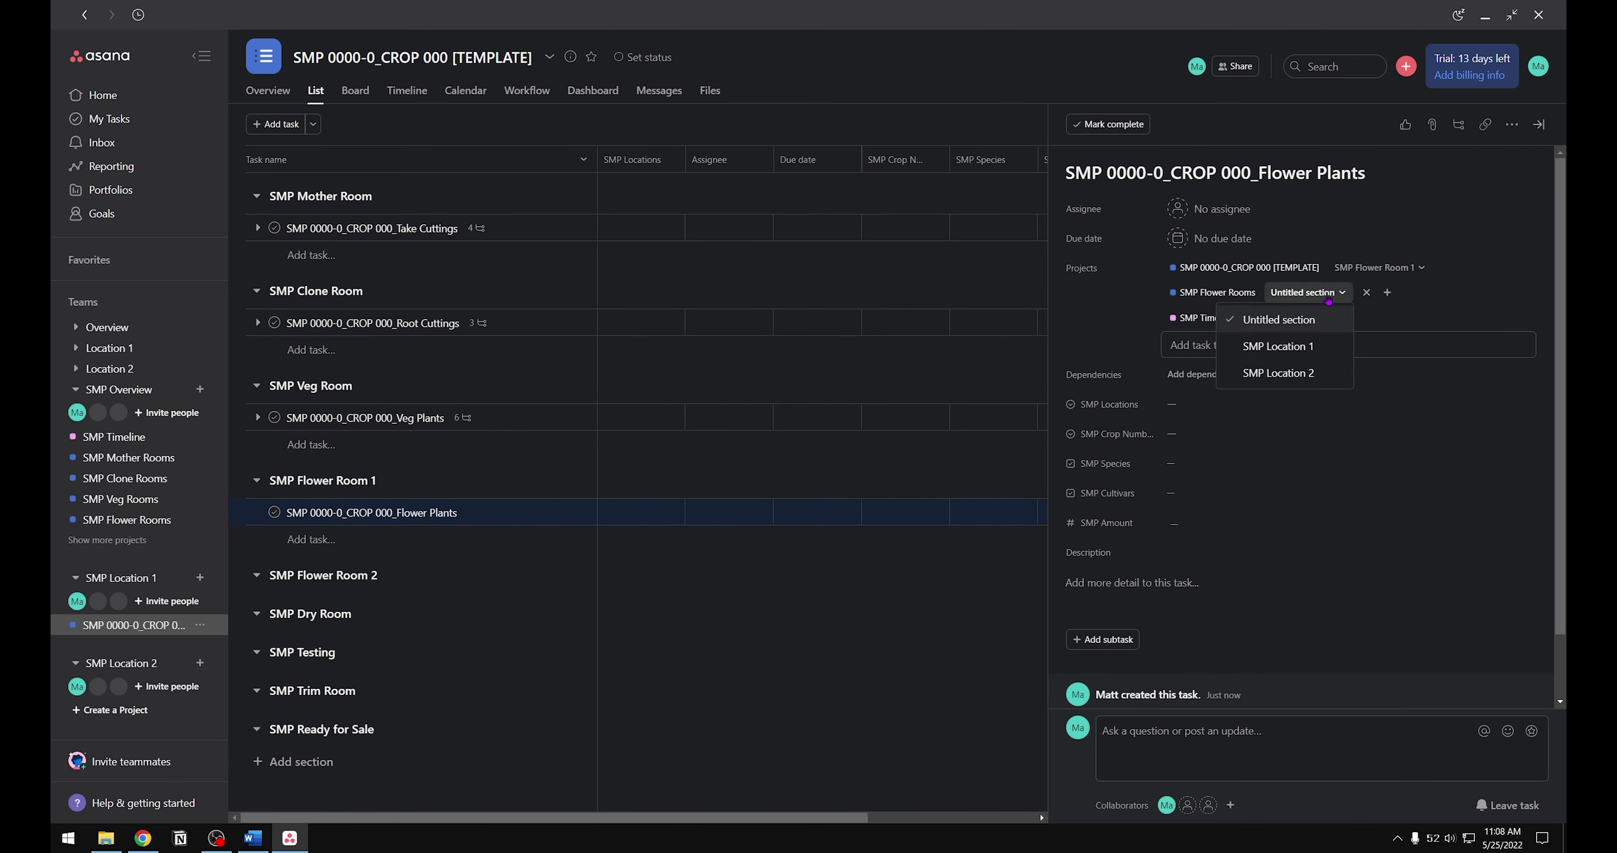
click(1255, 346)
Step: Add the subtasks Move plants to flower rooms, Trellis and Bottom prune and defoliate to the Flower Plants task
click(1102, 612)
text(Move plants to flower rooms)
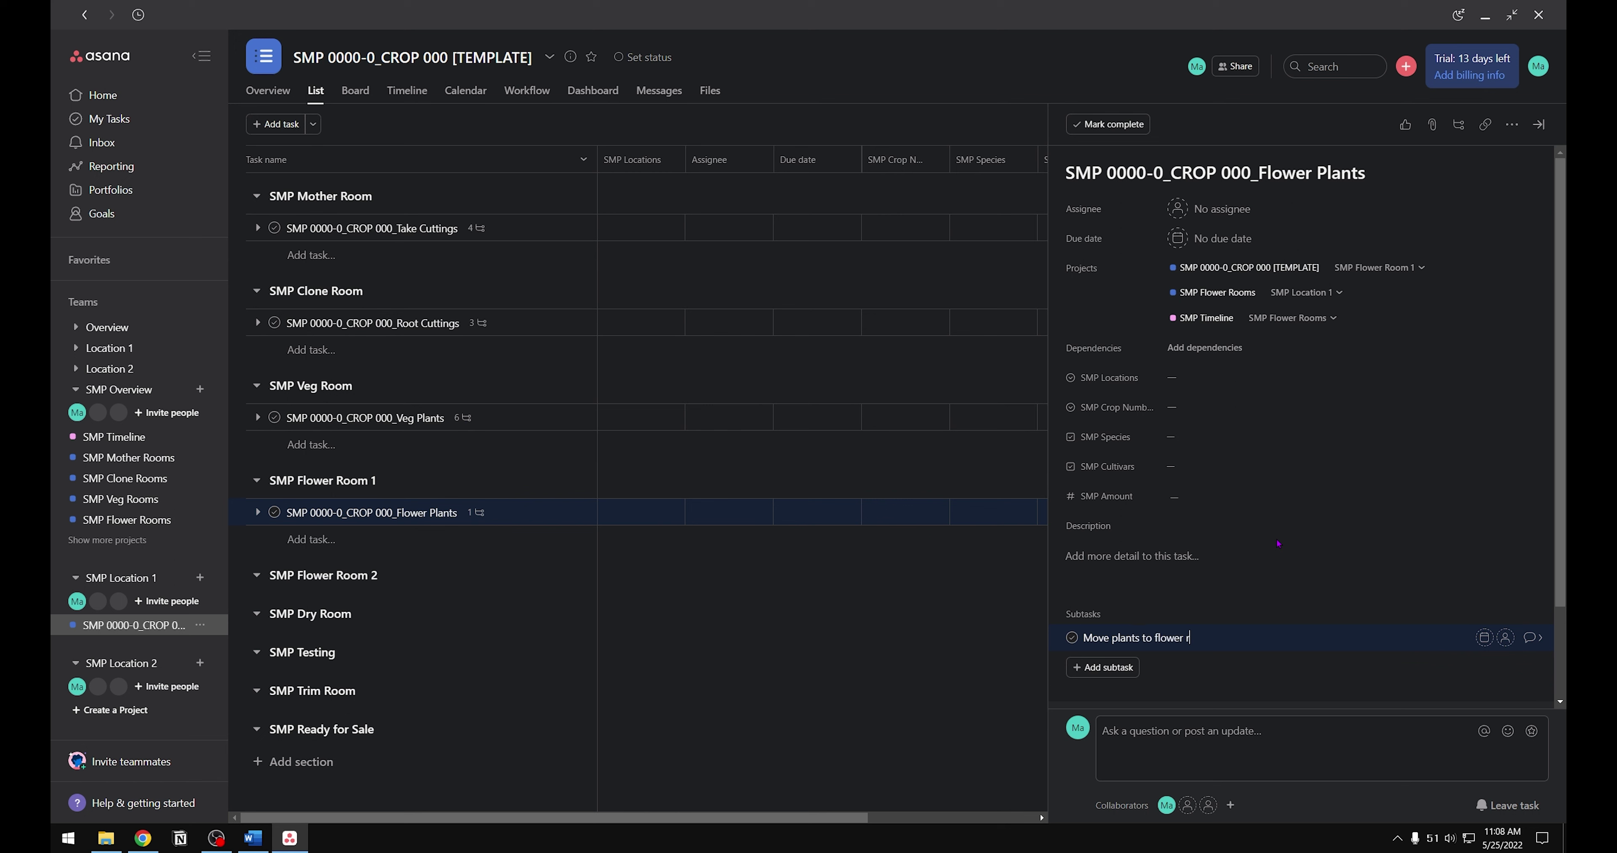
key(Return)
text(Trellis)
key(Return)
text(Bottom prune and defoliate)
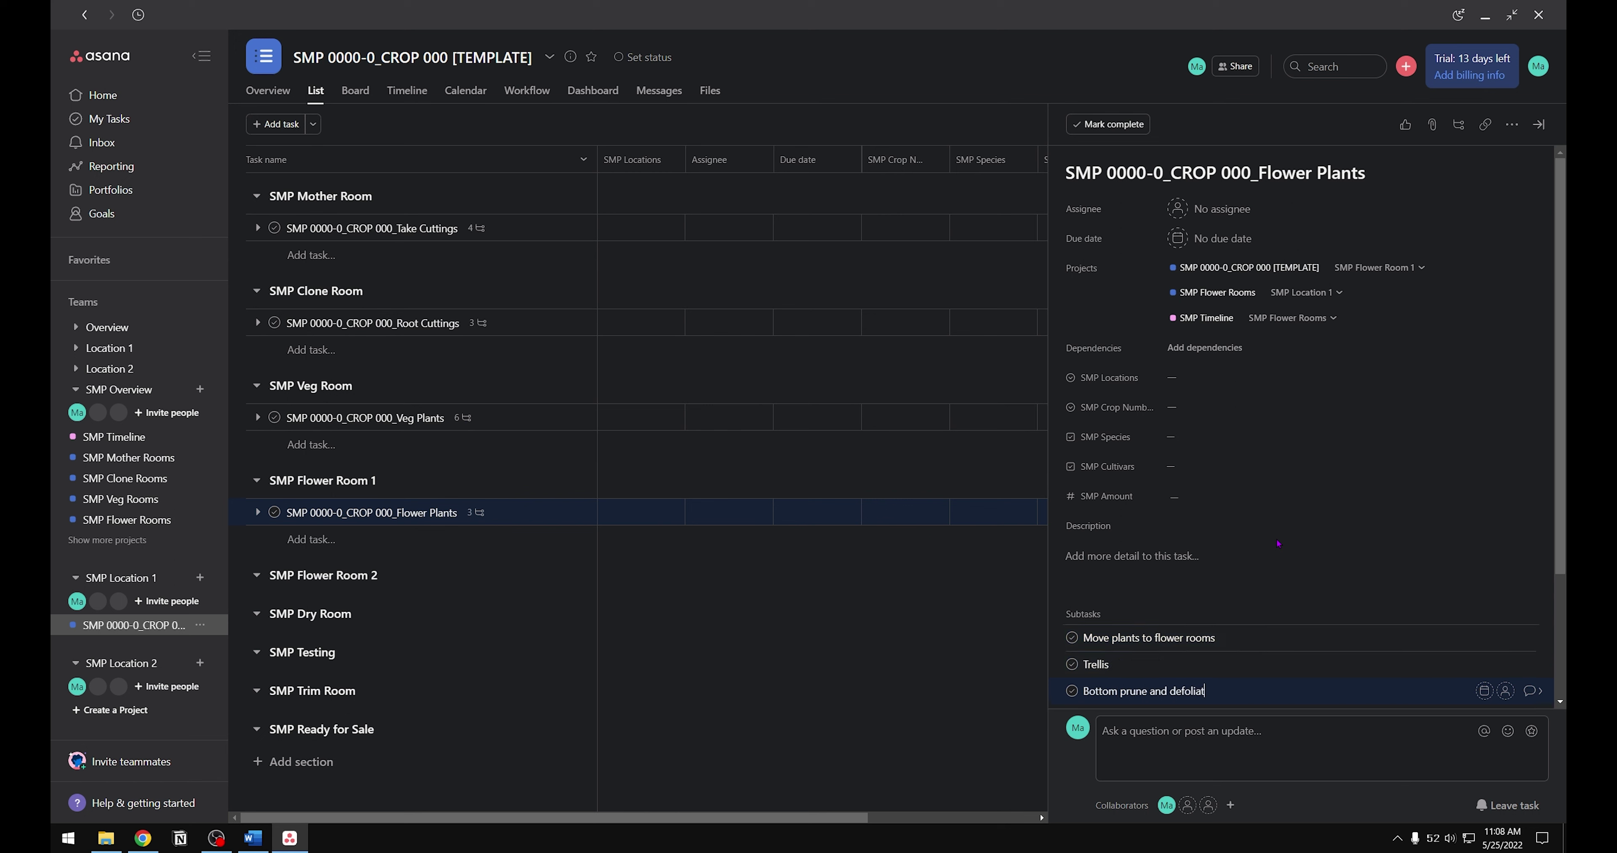
key(Return)
Step: Add the subtasks Day 20 defoliation, Day 40 defoliation and Pre harvest flush and dry to the Flower Plants task
text(Day 20 defoliation)
key(Return)
text(Day 40 defoliation)
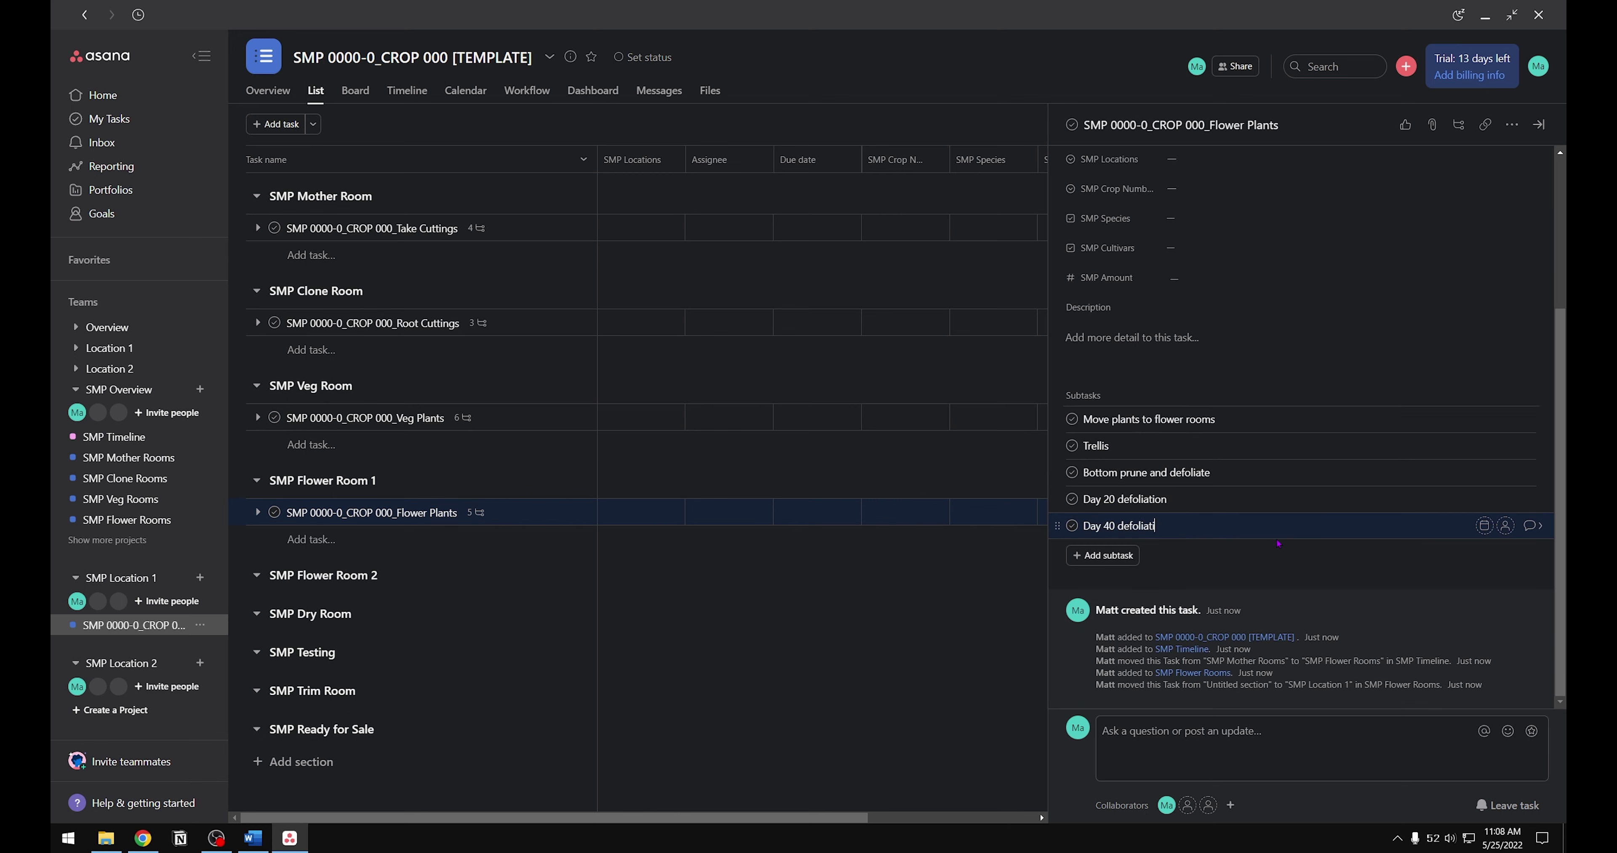
key(Return)
text(Pre harvest flush and dry)
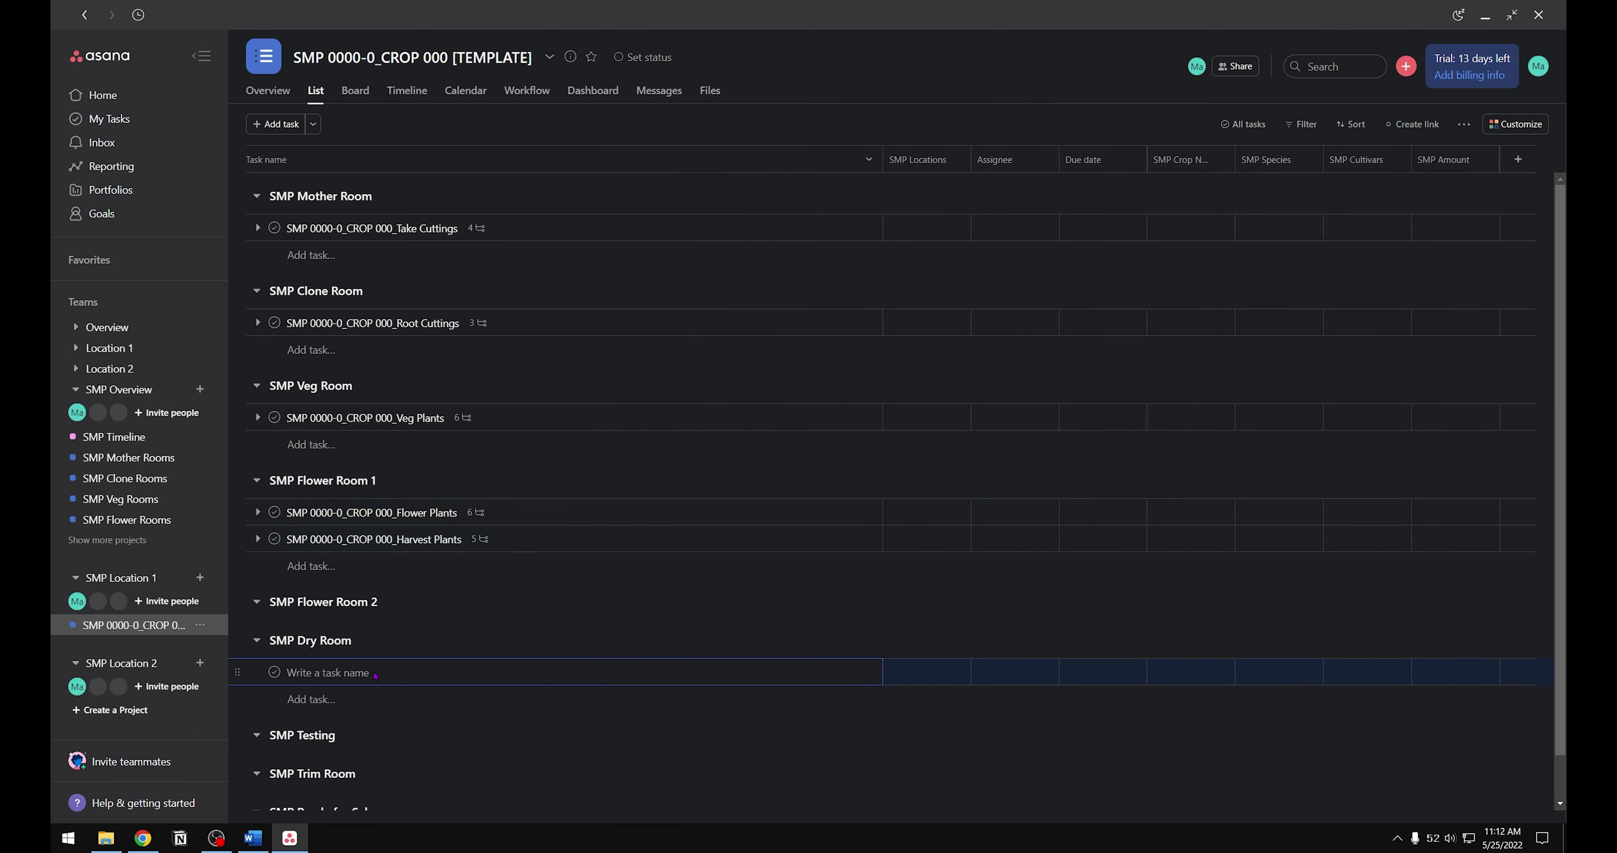
Step: Name the new SMP Dry Room task "SMP 0000-0_CROP 000_Dry Plants" and add it to SMP Timeline under SMP Dry Rooms and to SMP Dry Rooms under SMP Location 1
click(1448, 267)
click(1329, 320)
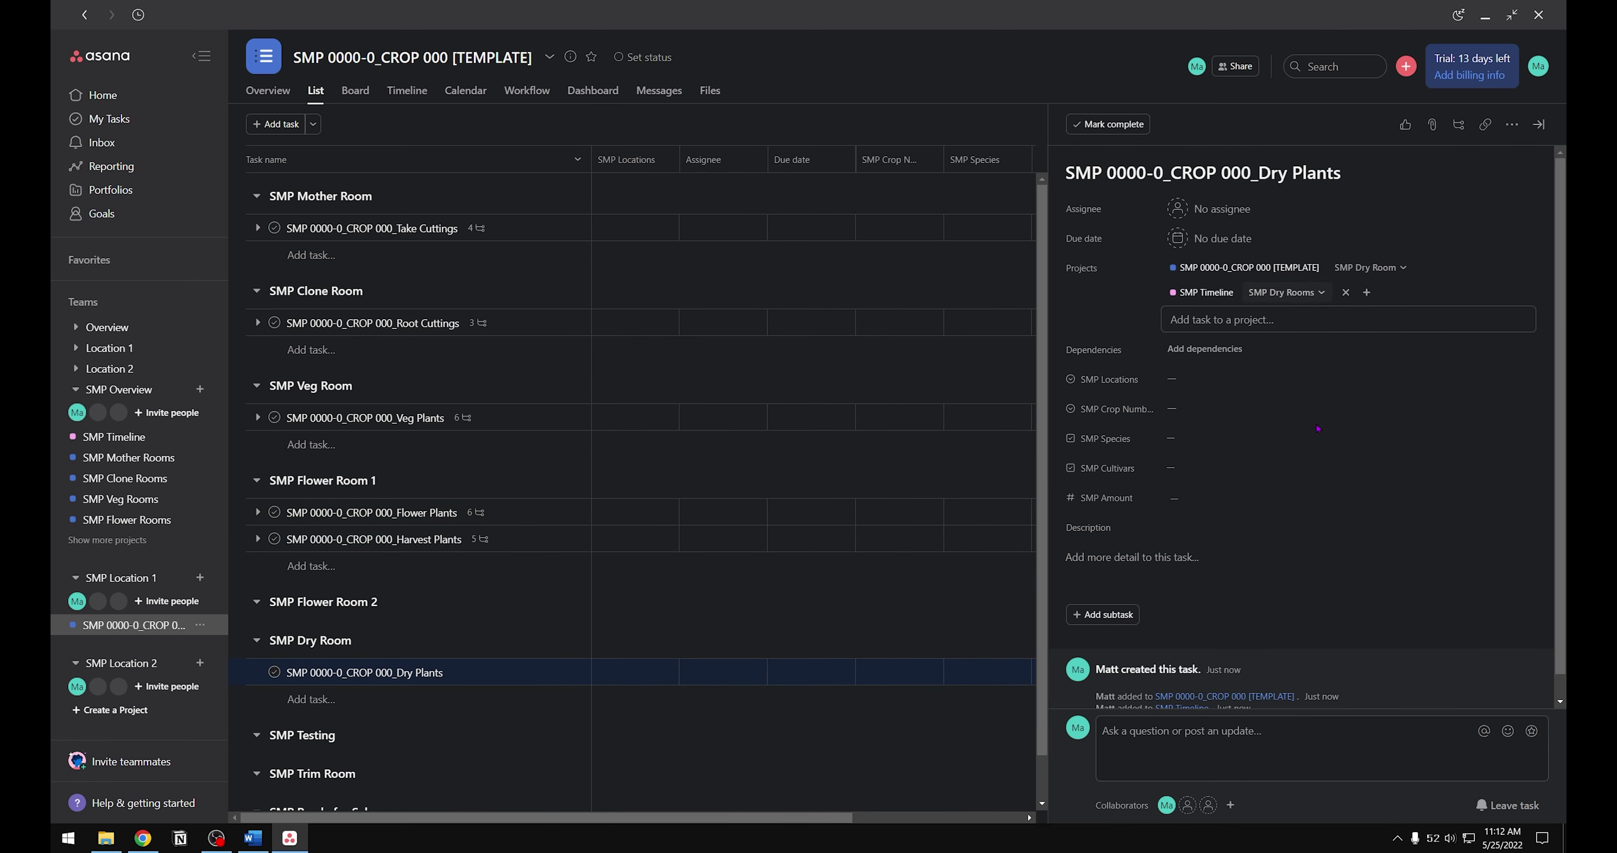
click(1329, 292)
click(1265, 346)
Step: Add the subtasks "Monitor environmental conditions", "Check moister content" and "Bin and send to testing" to the Dry Plants task
click(1103, 612)
text(Monitor environmental conditions)
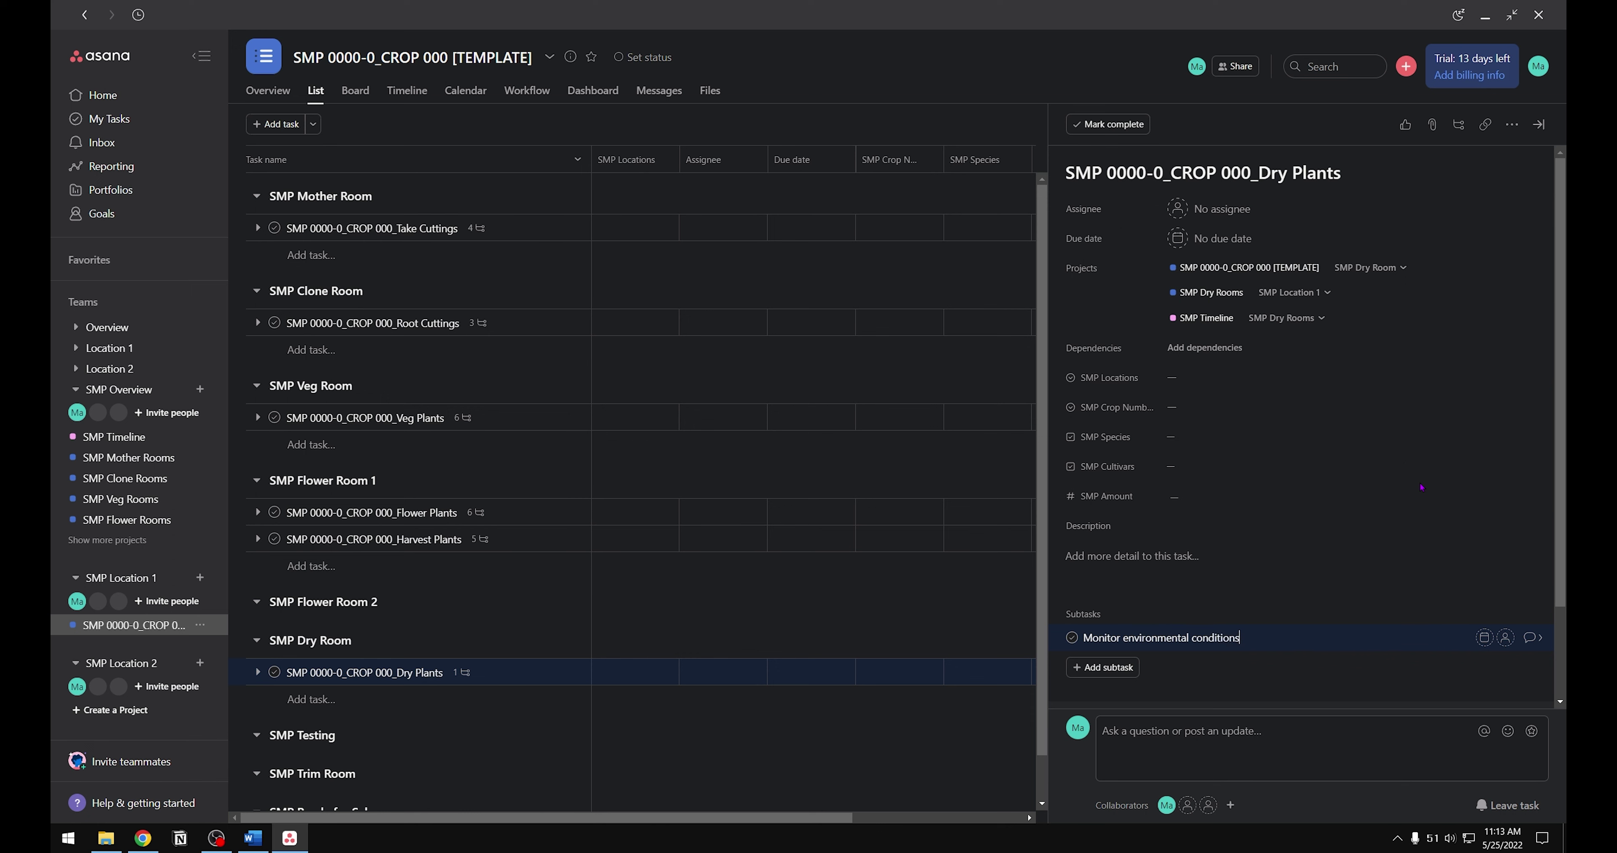
key(Return)
text(Check moister content)
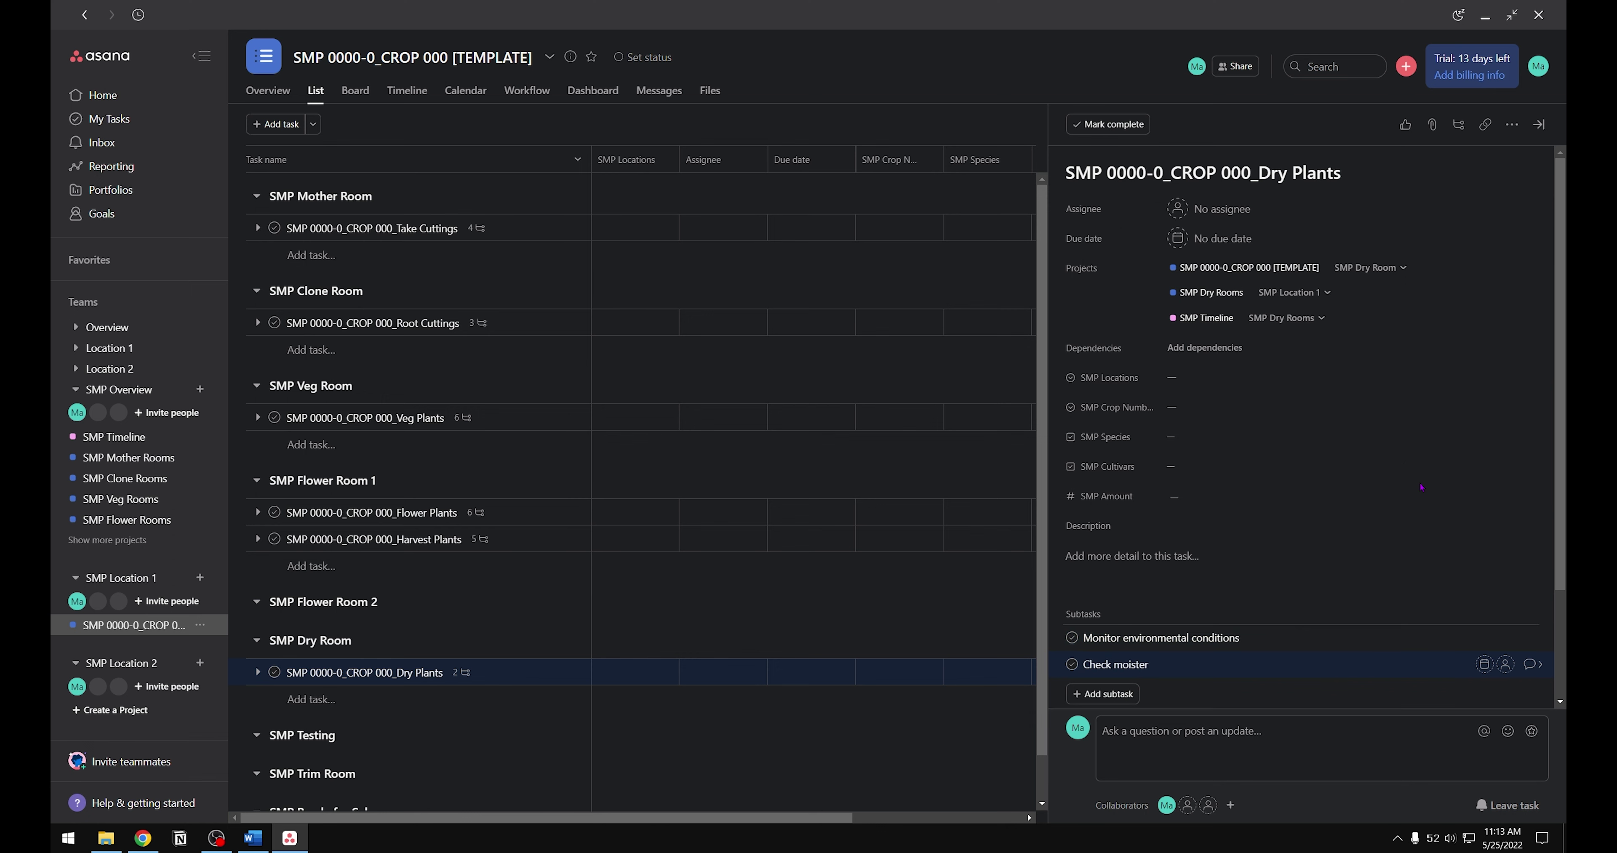
key(Return)
text(Bin and send to testing)
key(Escape)
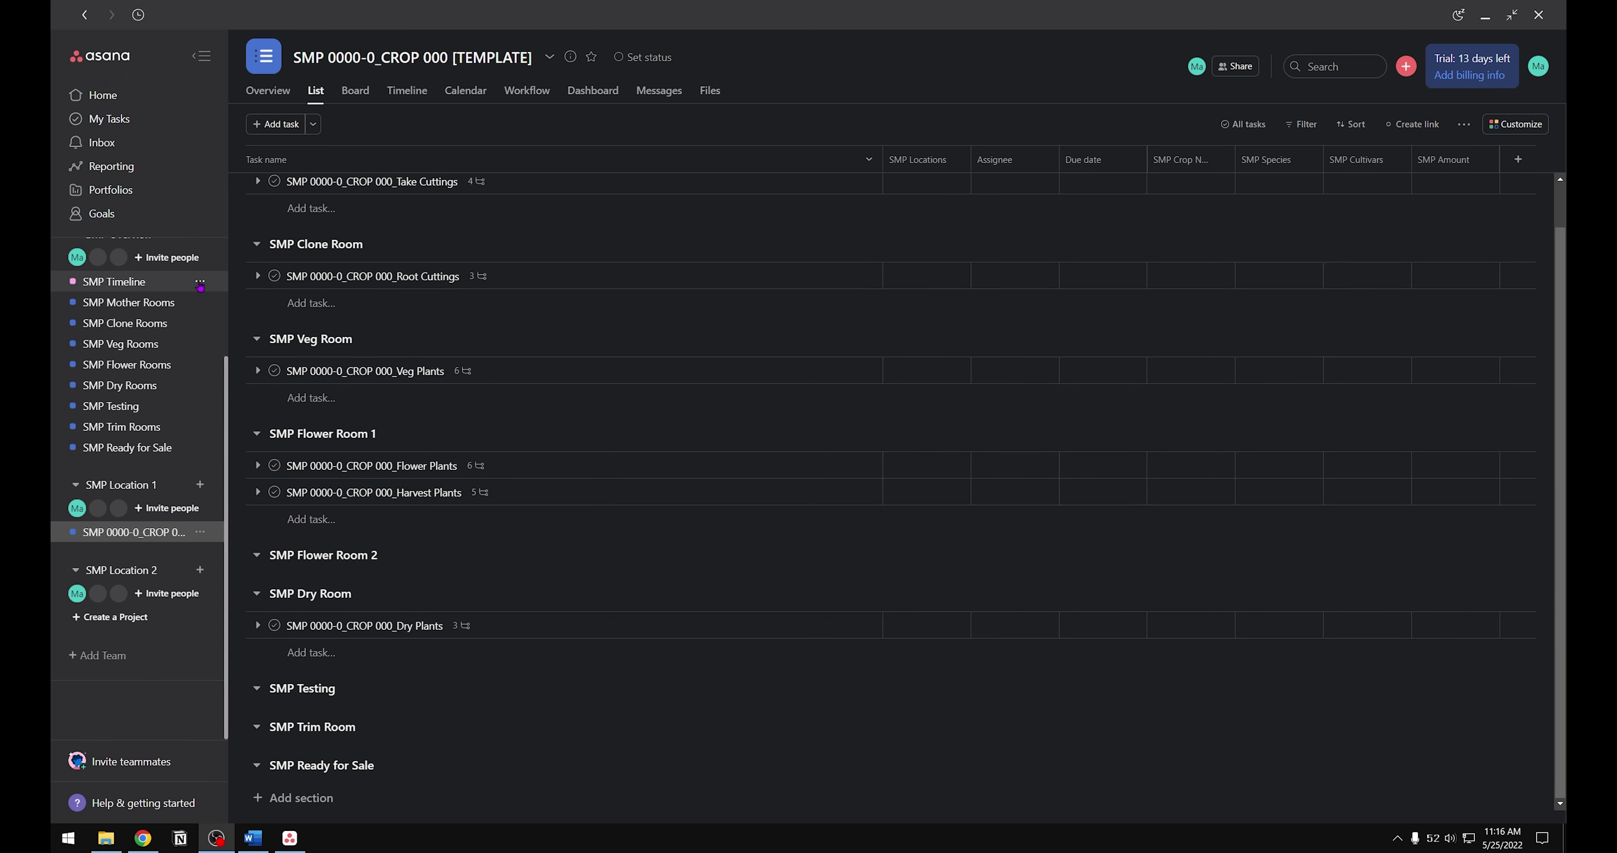
Step: In the SMP Timeline project, reorder the SMP Flower Rooms section so Flower Plants comes before Harvest Plants
click(157, 284)
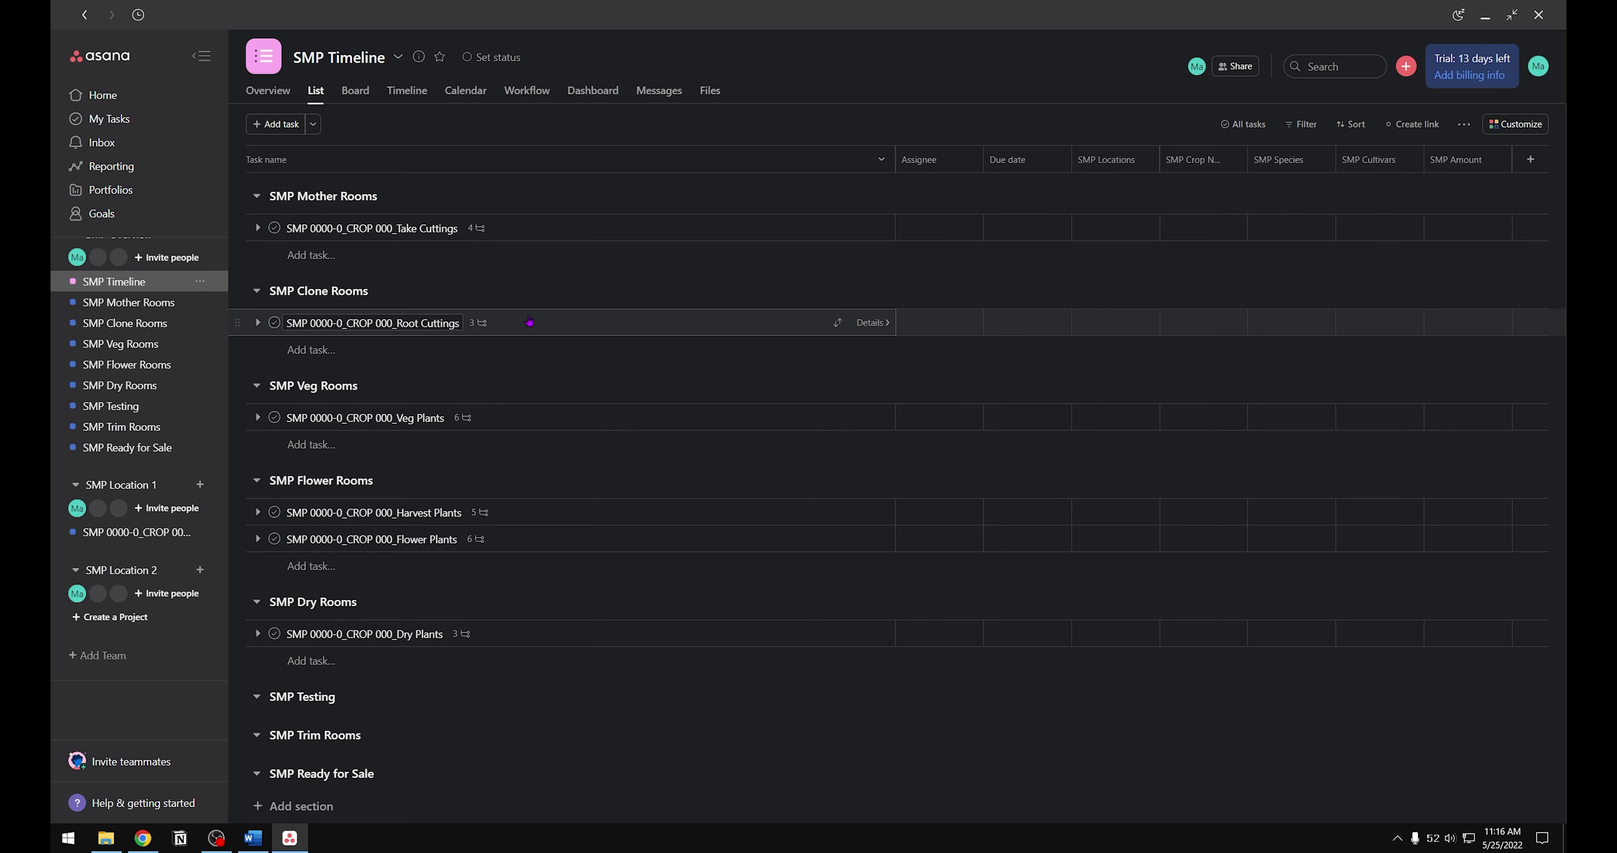
drag(527, 513, 527, 539)
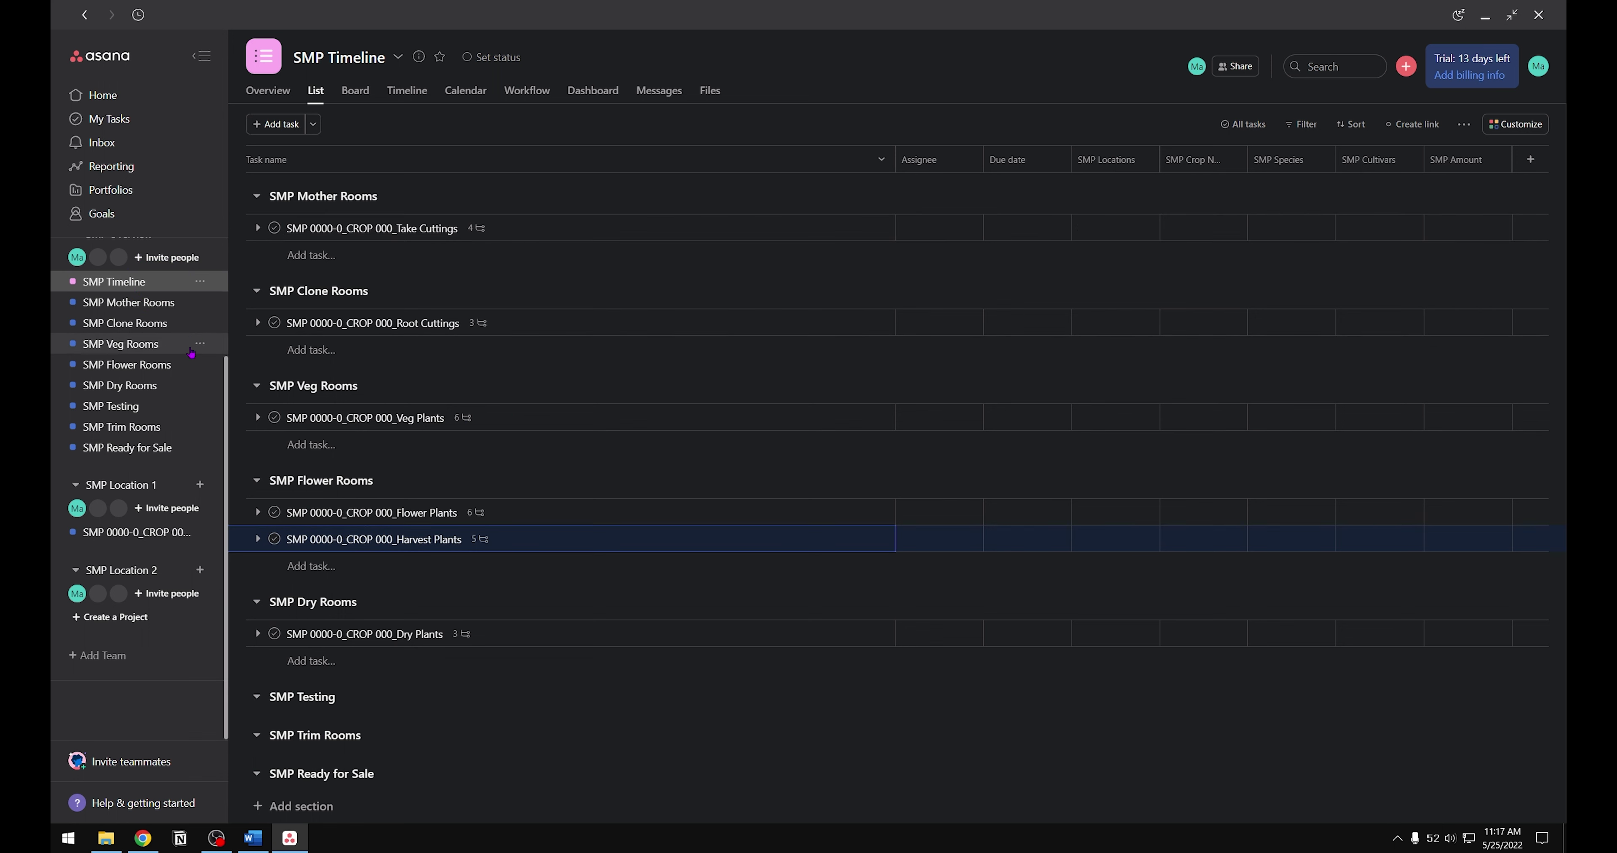
Step: Check the tasks listed in the SMP Mother, Clone, Veg, Flower and Dry Rooms projects
click(178, 304)
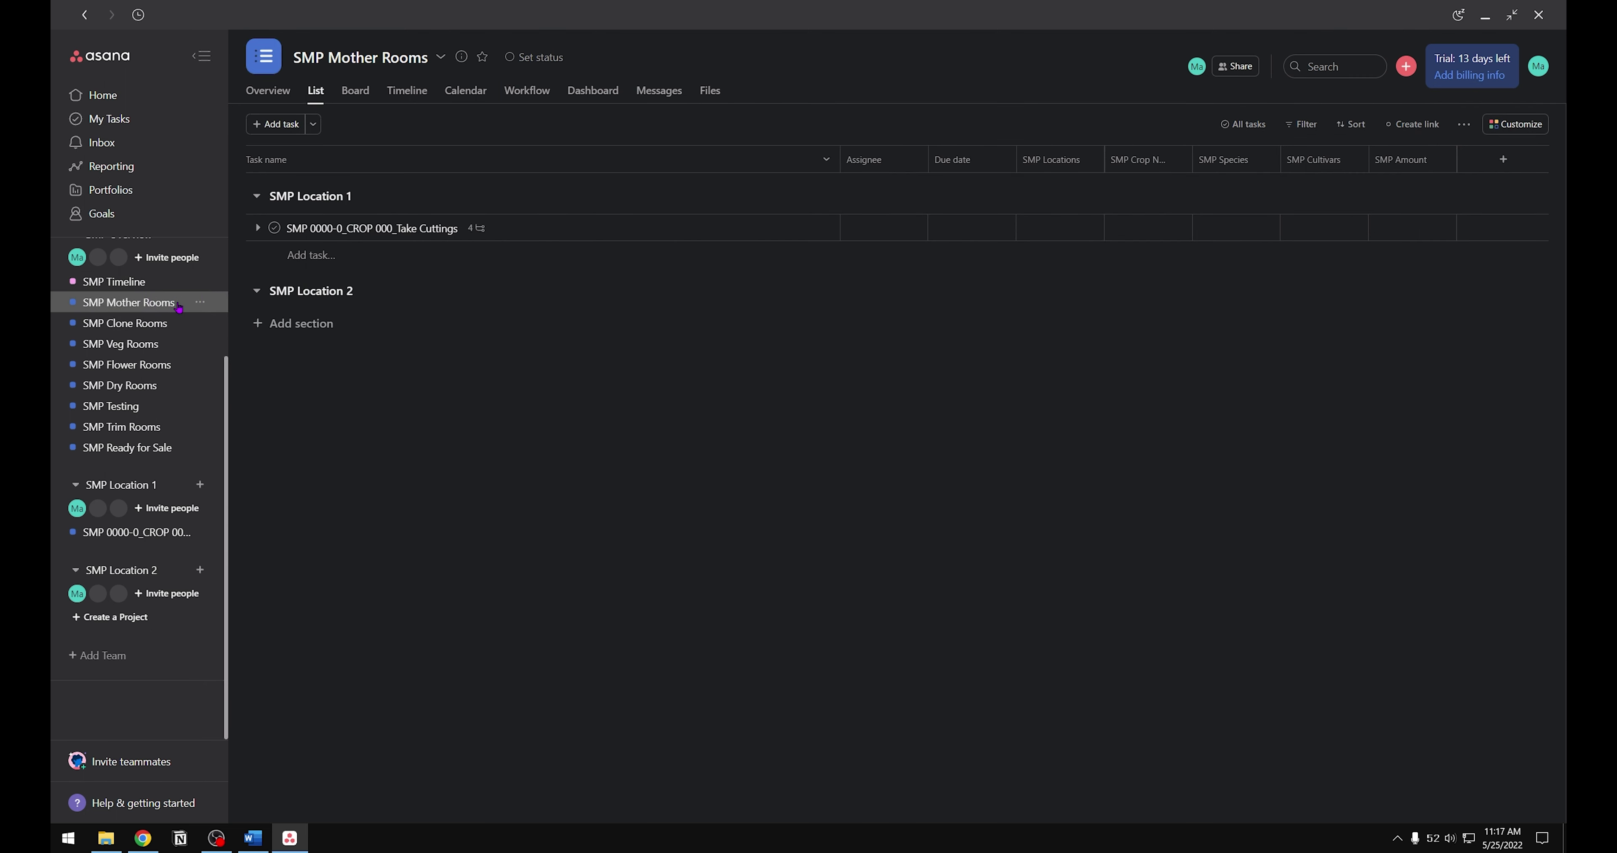
click(175, 327)
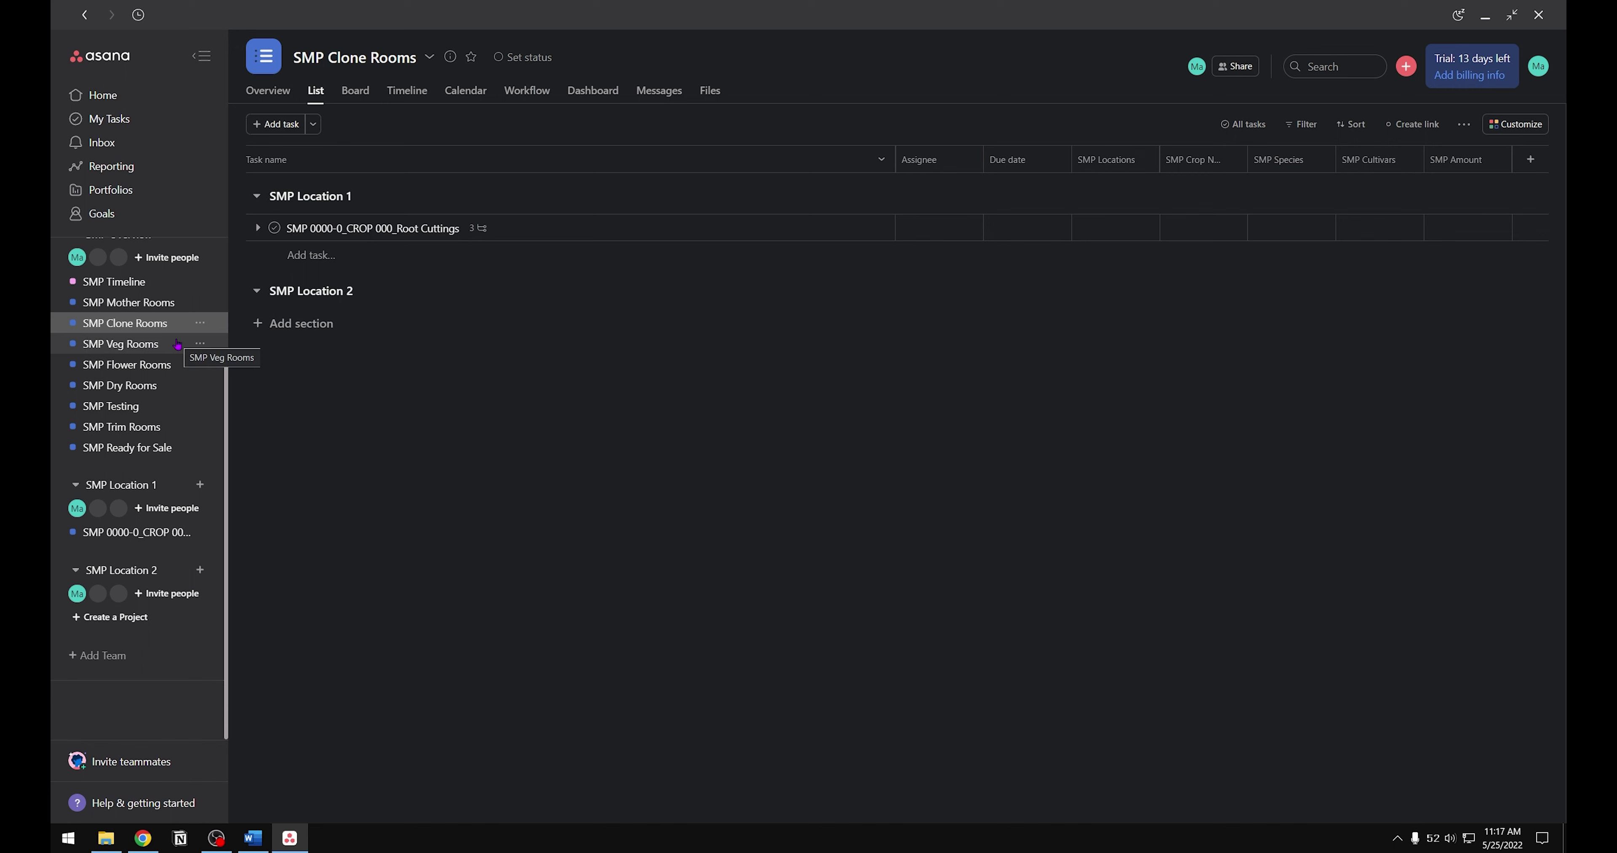
click(178, 344)
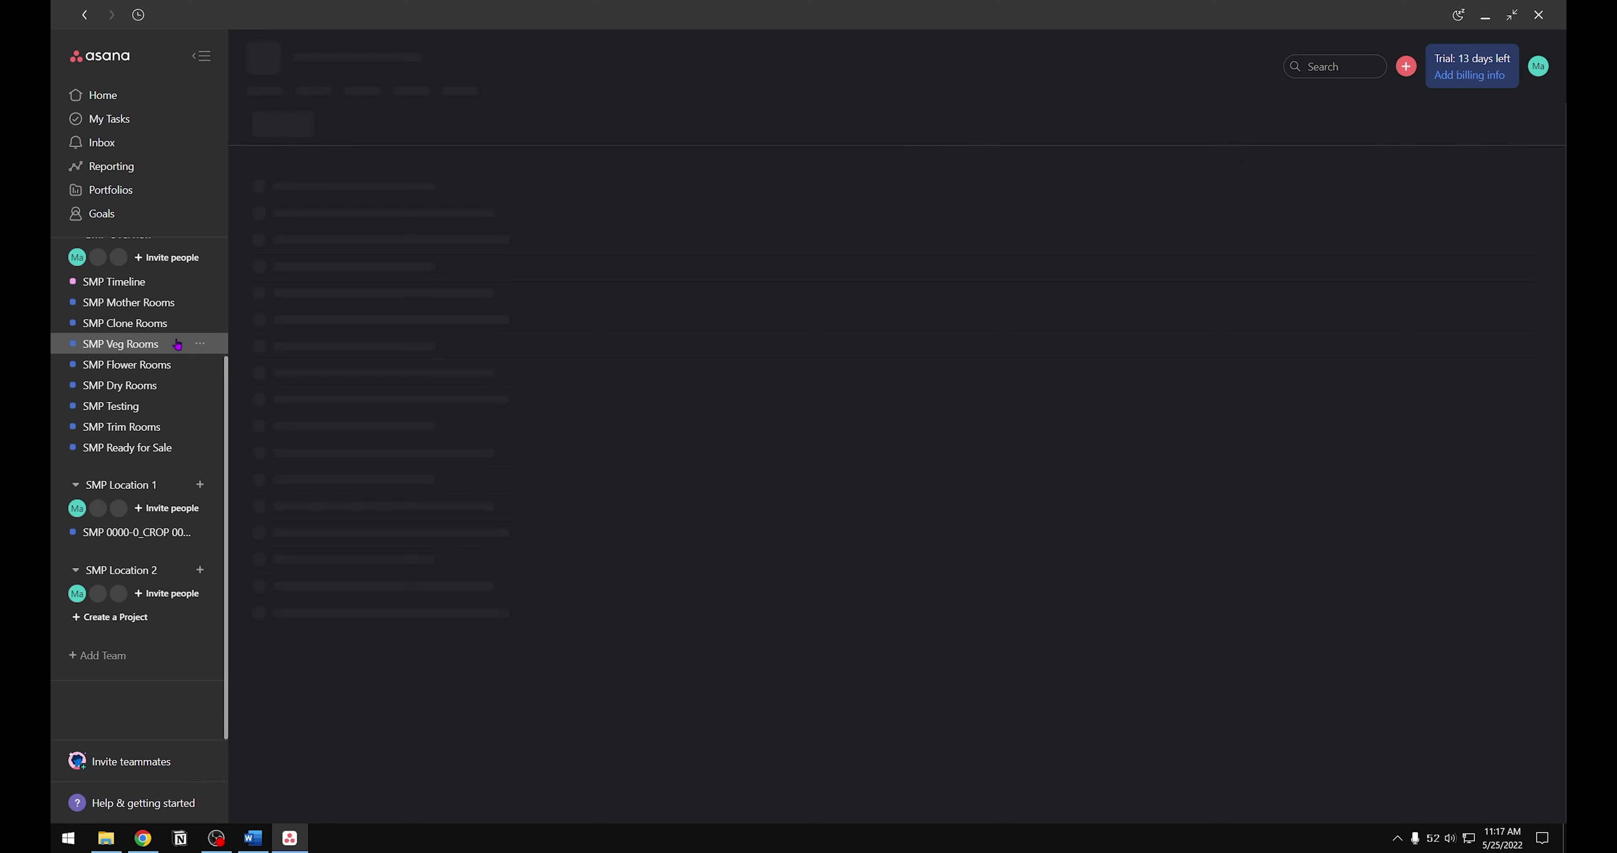
click(178, 366)
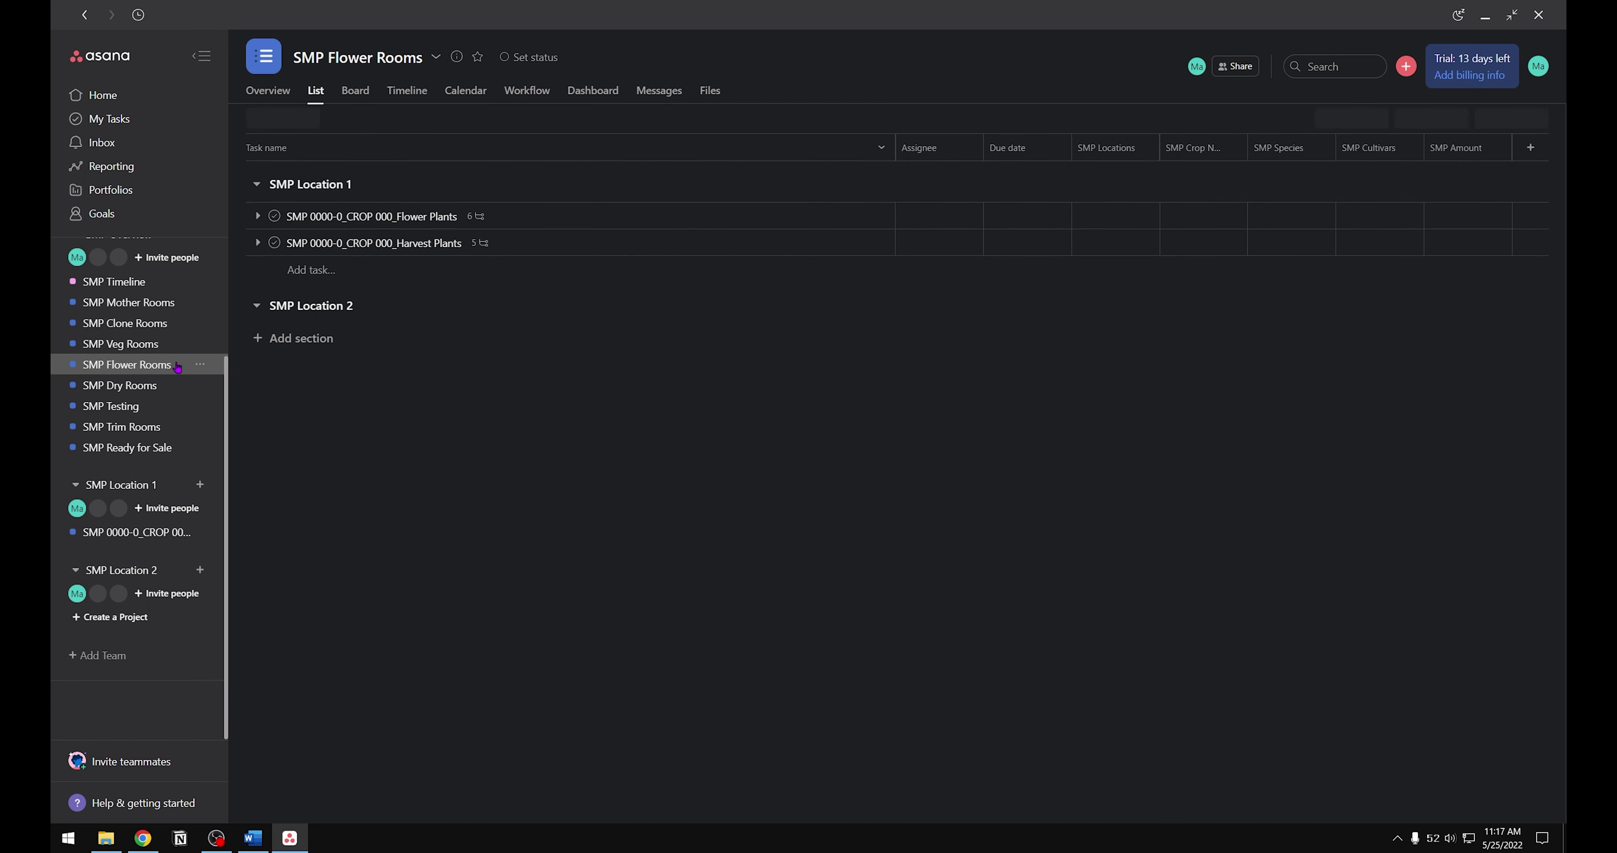
click(178, 386)
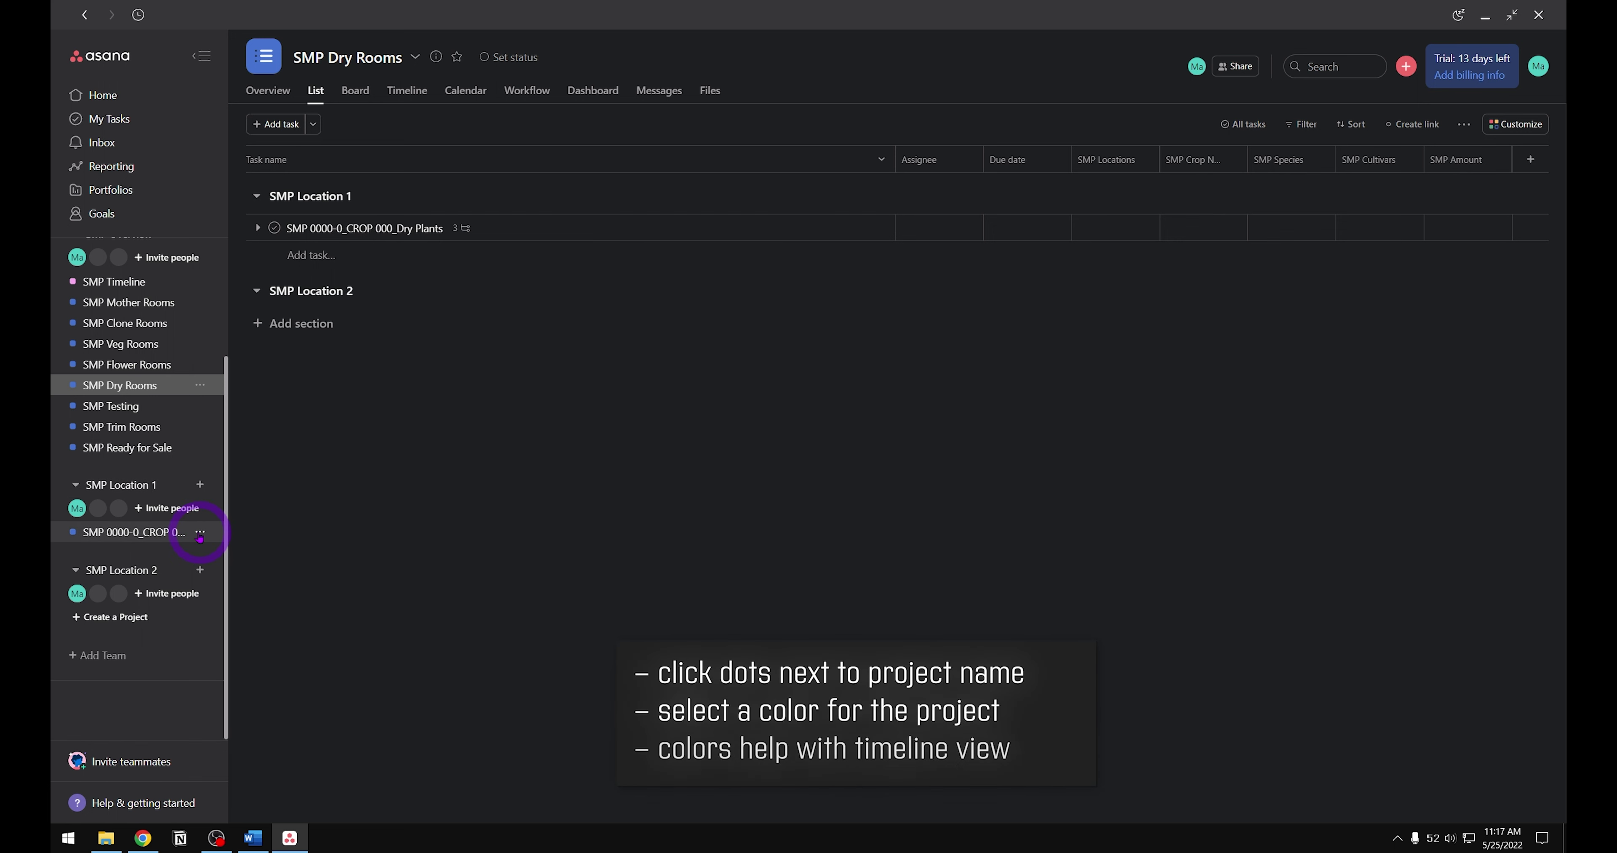
Step: Set the project color of SMP 0000-0_CROP 000 [TEMPLATE] to purple and of SMP Mother Rooms to red
click(200, 532)
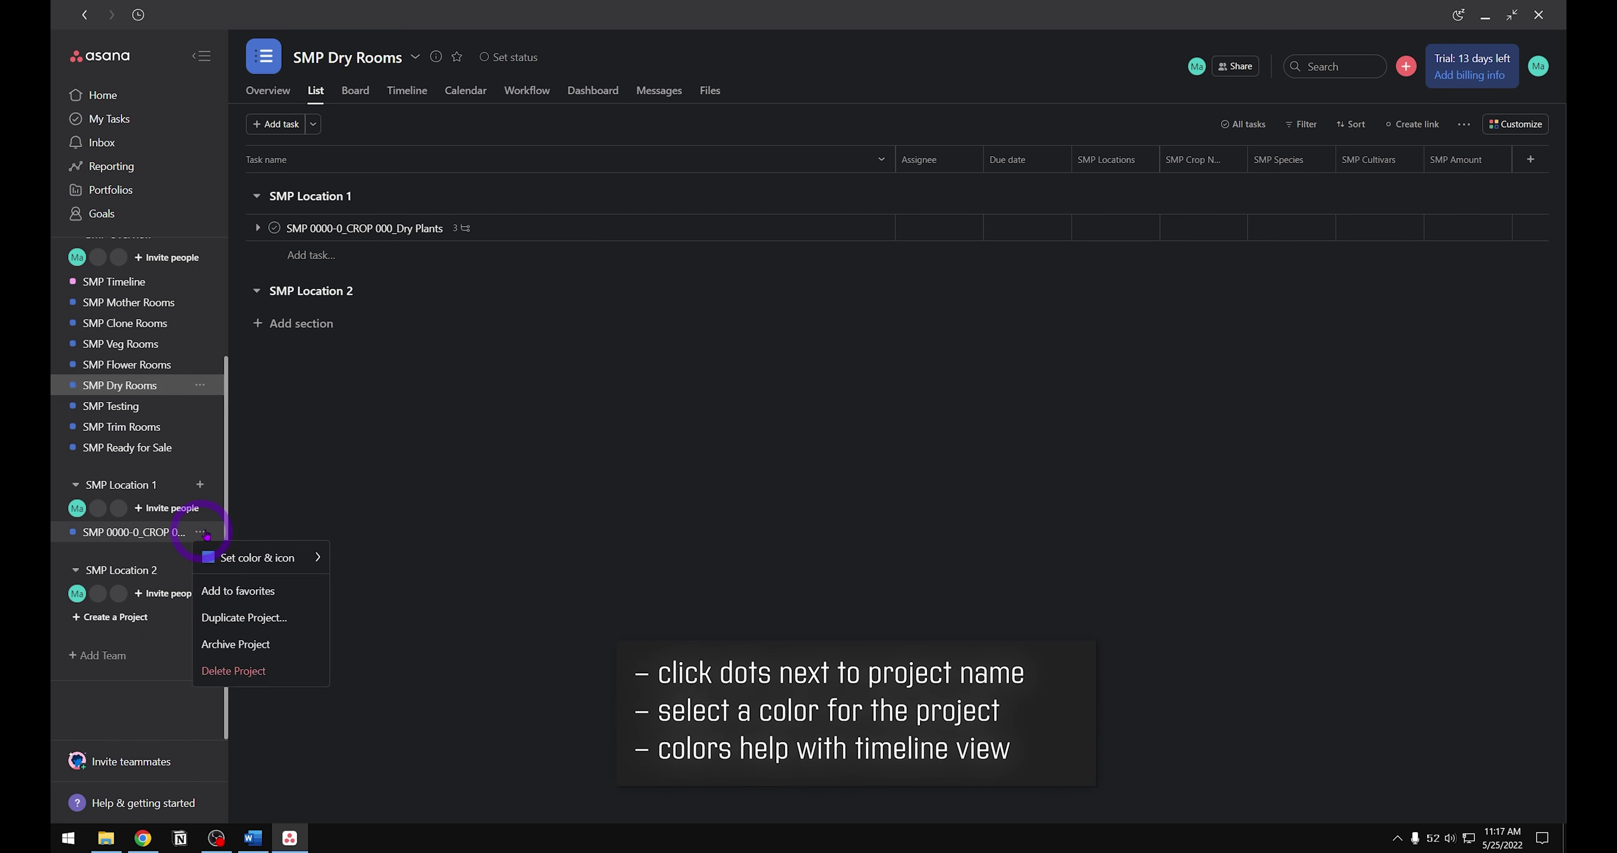
mouse_move(240, 563)
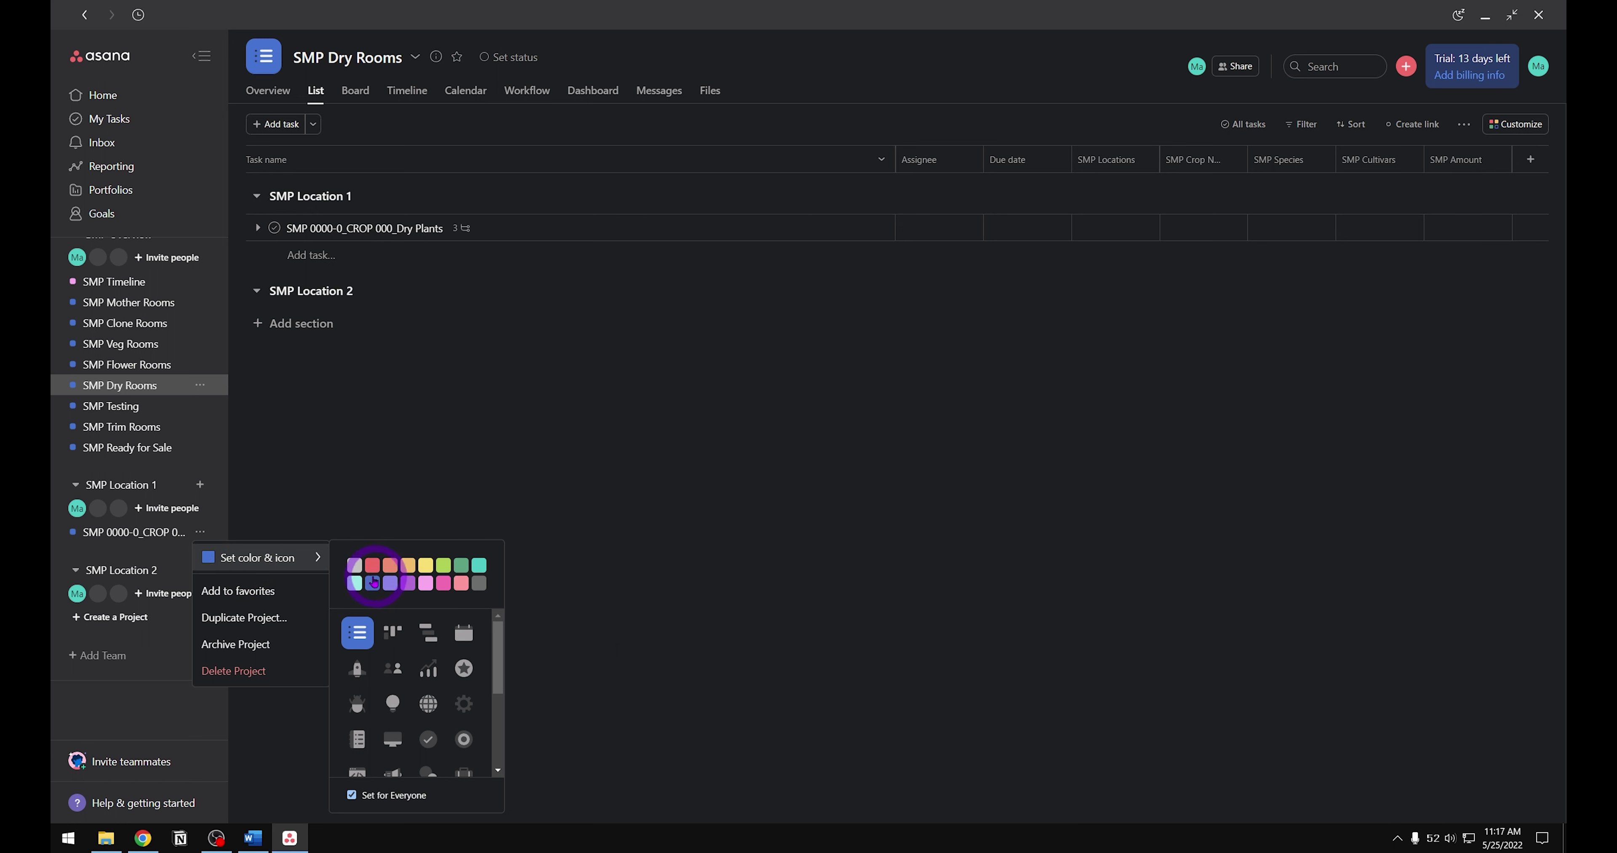
click(419, 582)
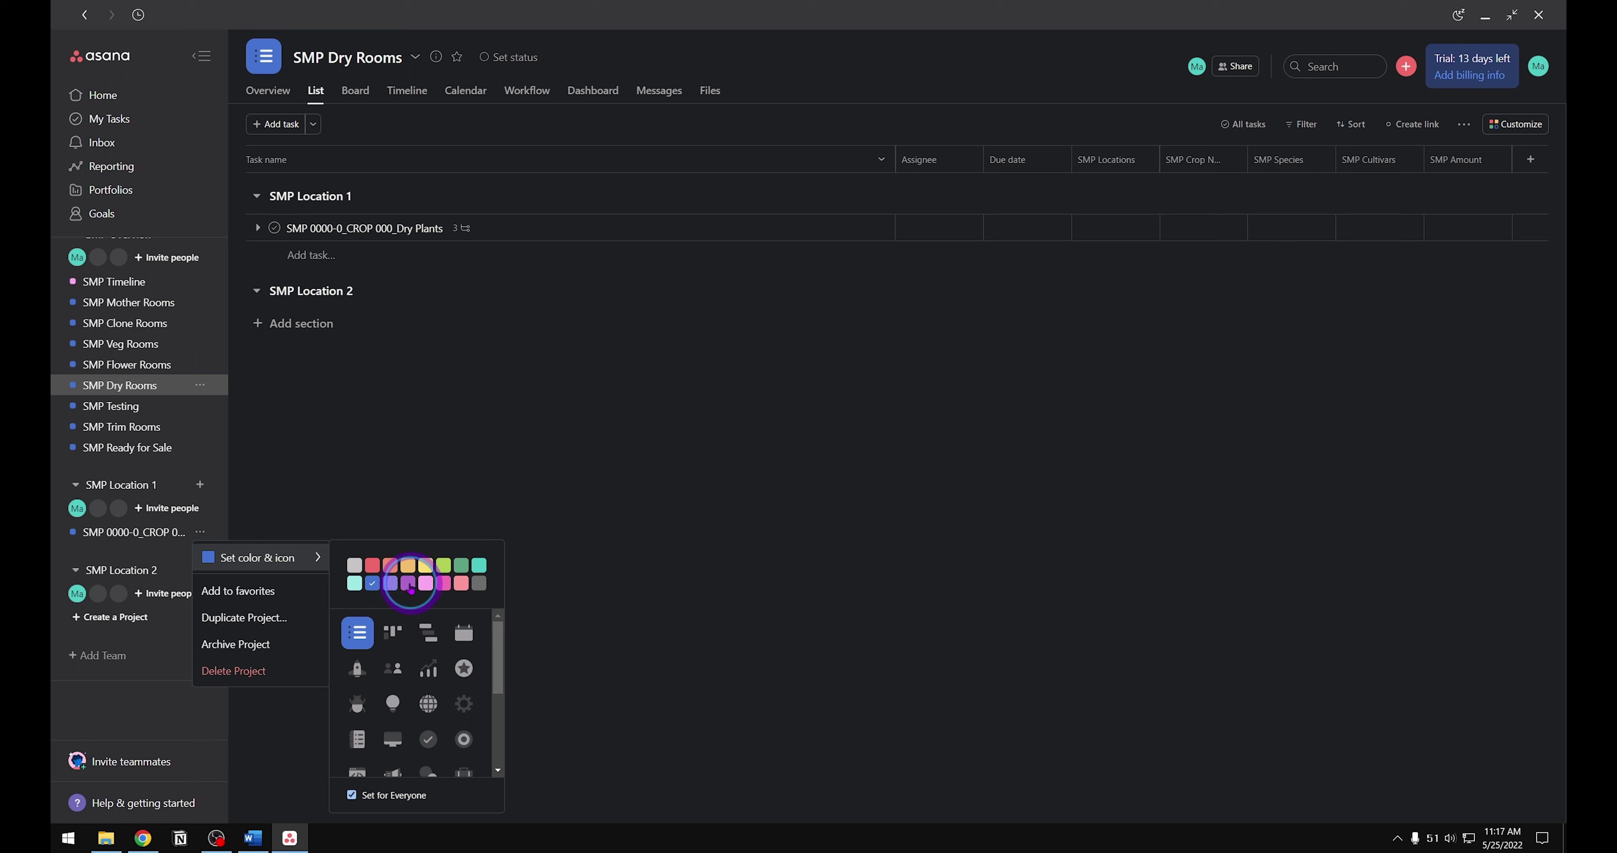
click(212, 306)
mouse_move(215, 312)
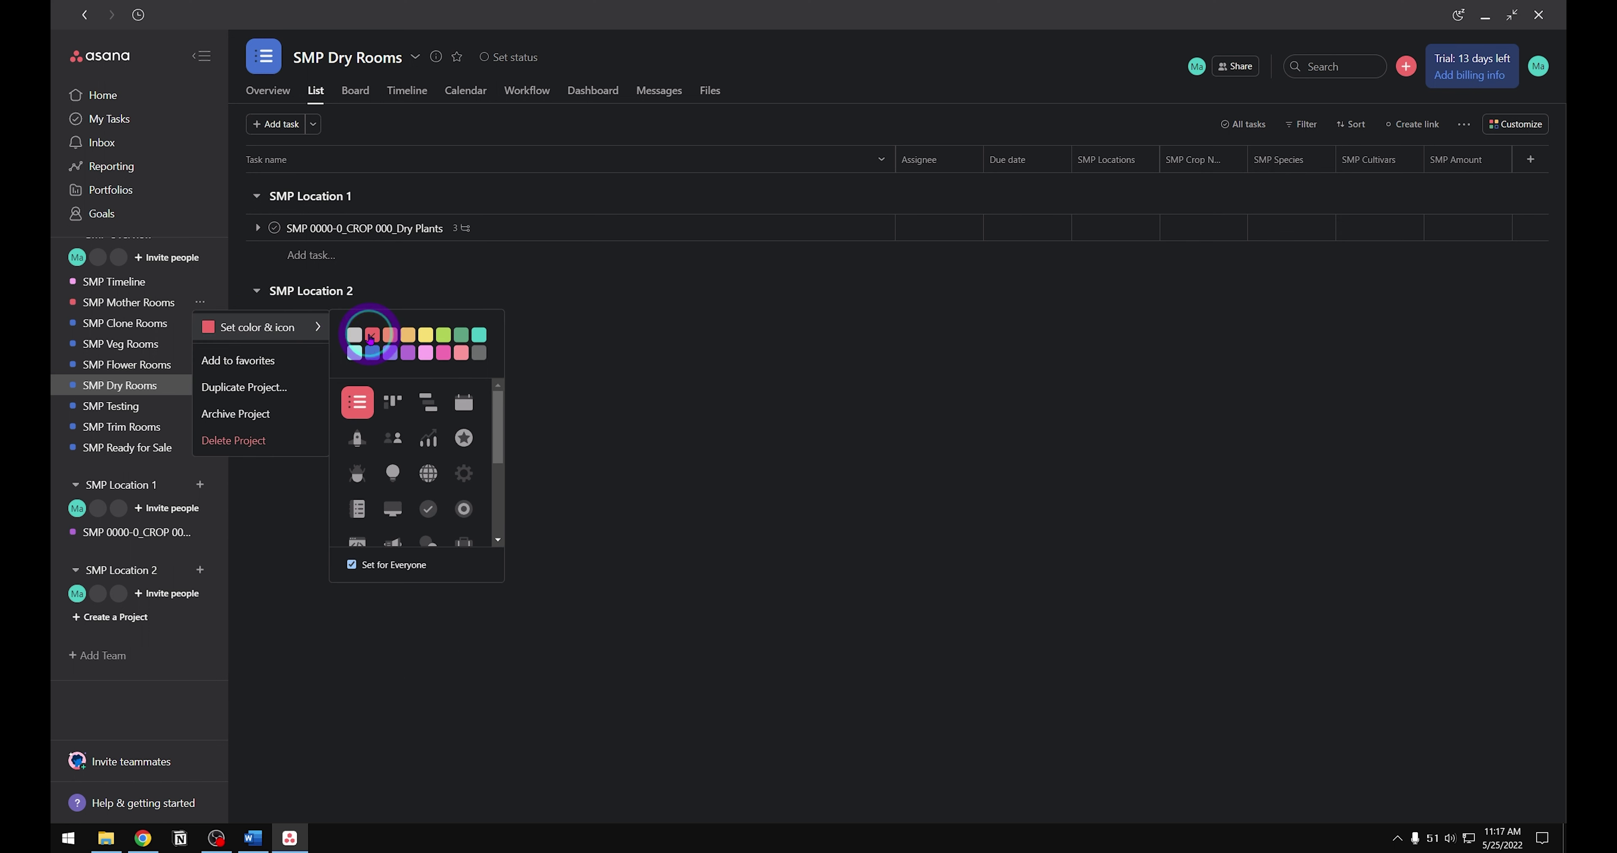
click(358, 332)
Step: Set the project color of SMP Clone Rooms to light orange and of SMP Veg Rooms to yellow-green
click(200, 323)
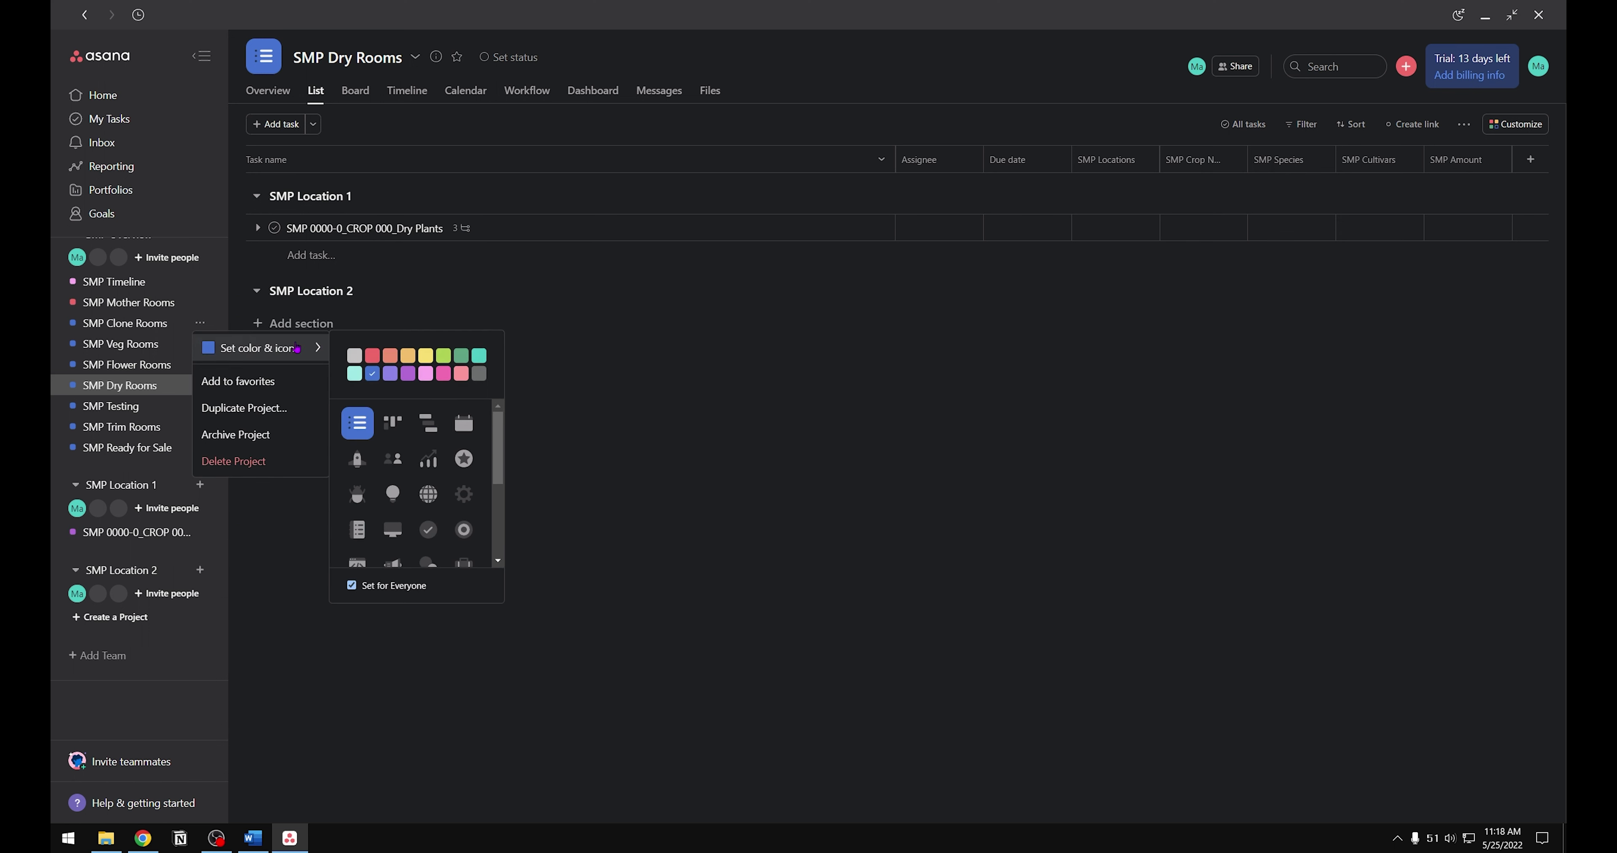
click(390, 357)
click(200, 343)
click(438, 377)
Step: Set the project color of SMP Flower Rooms to purple and of SMP Testing to salmon pink
click(200, 364)
mouse_move(215, 389)
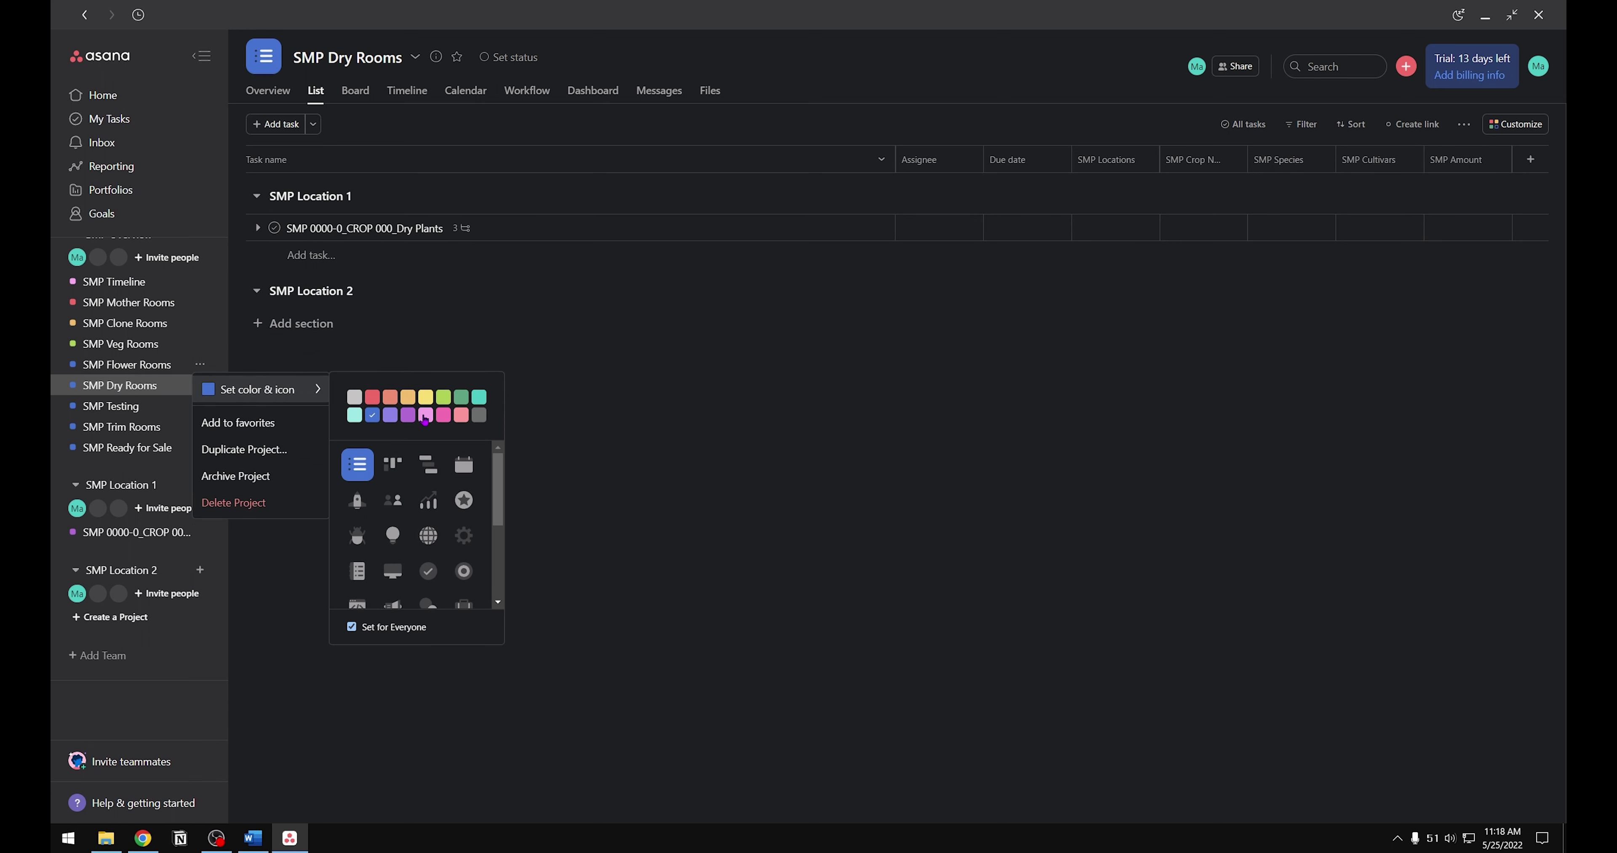
click(460, 396)
click(408, 415)
click(200, 405)
mouse_move(215, 430)
click(460, 456)
Step: Set the project color of SMP Trim Rooms to light aqua and of SMP Ready for Sale to gray
click(199, 426)
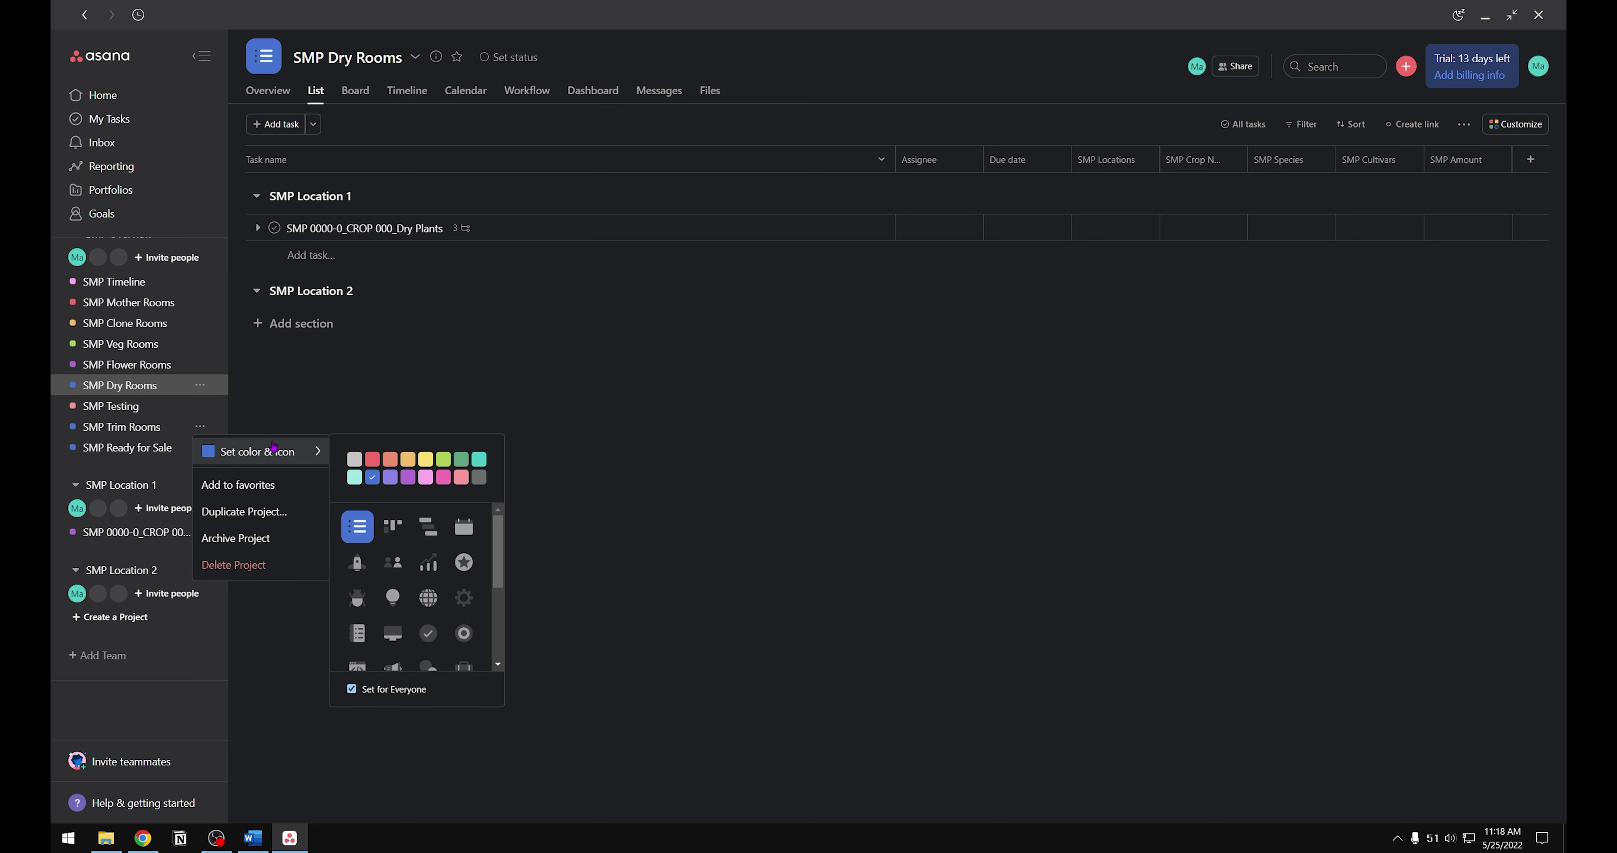
click(354, 478)
click(199, 447)
click(504, 412)
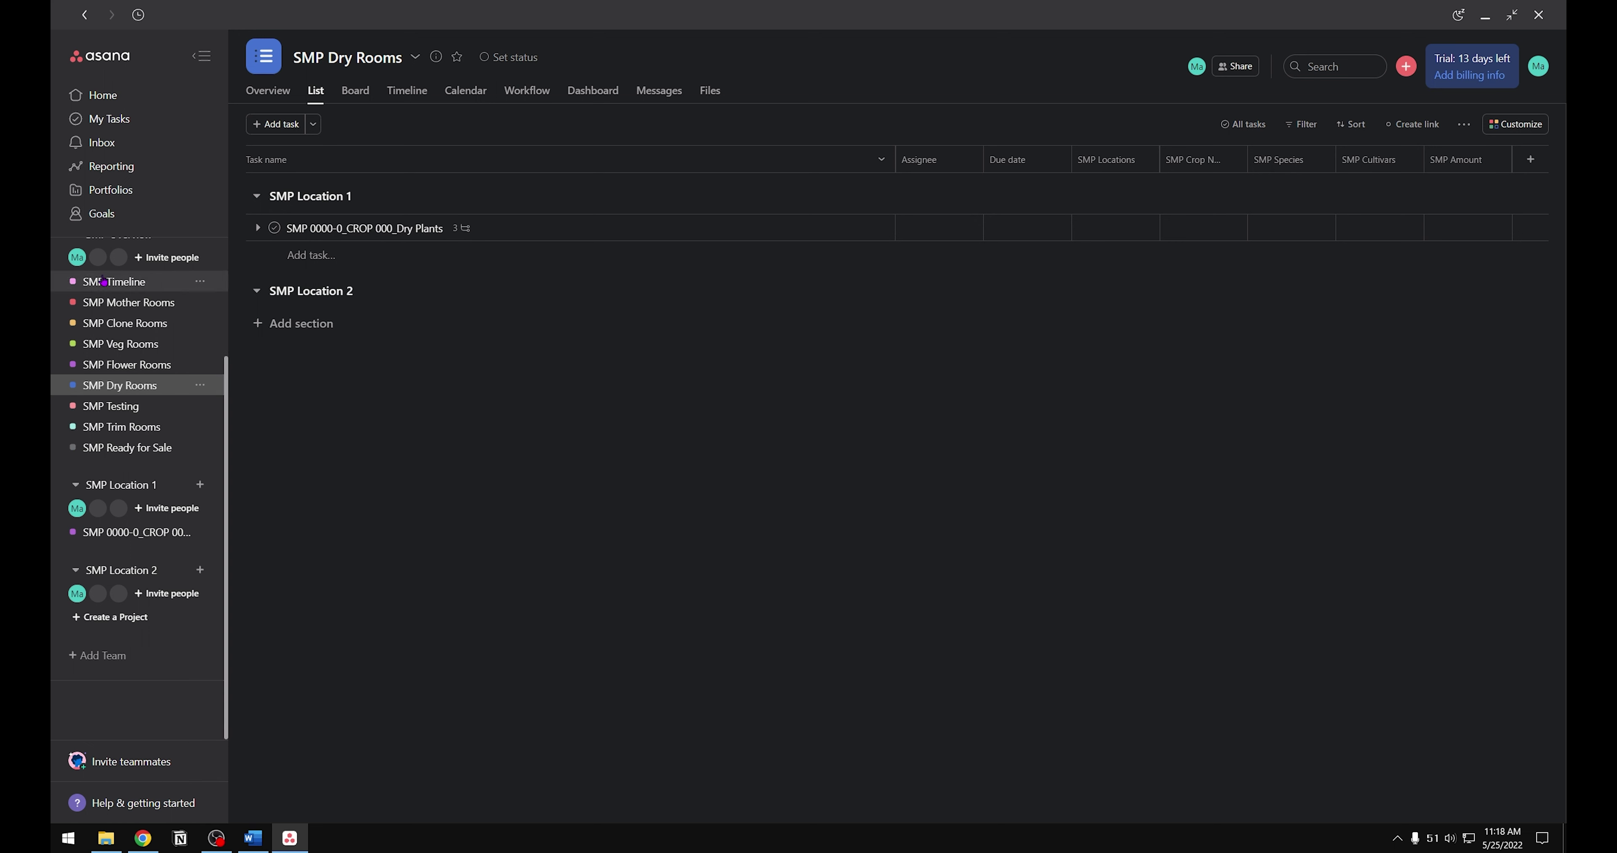
Step: Save the SMP 0000-0_CROP 000 [TEMPLATE] project as a template under the same title for team SMP Location 1, editable by anyone in the team
click(134, 532)
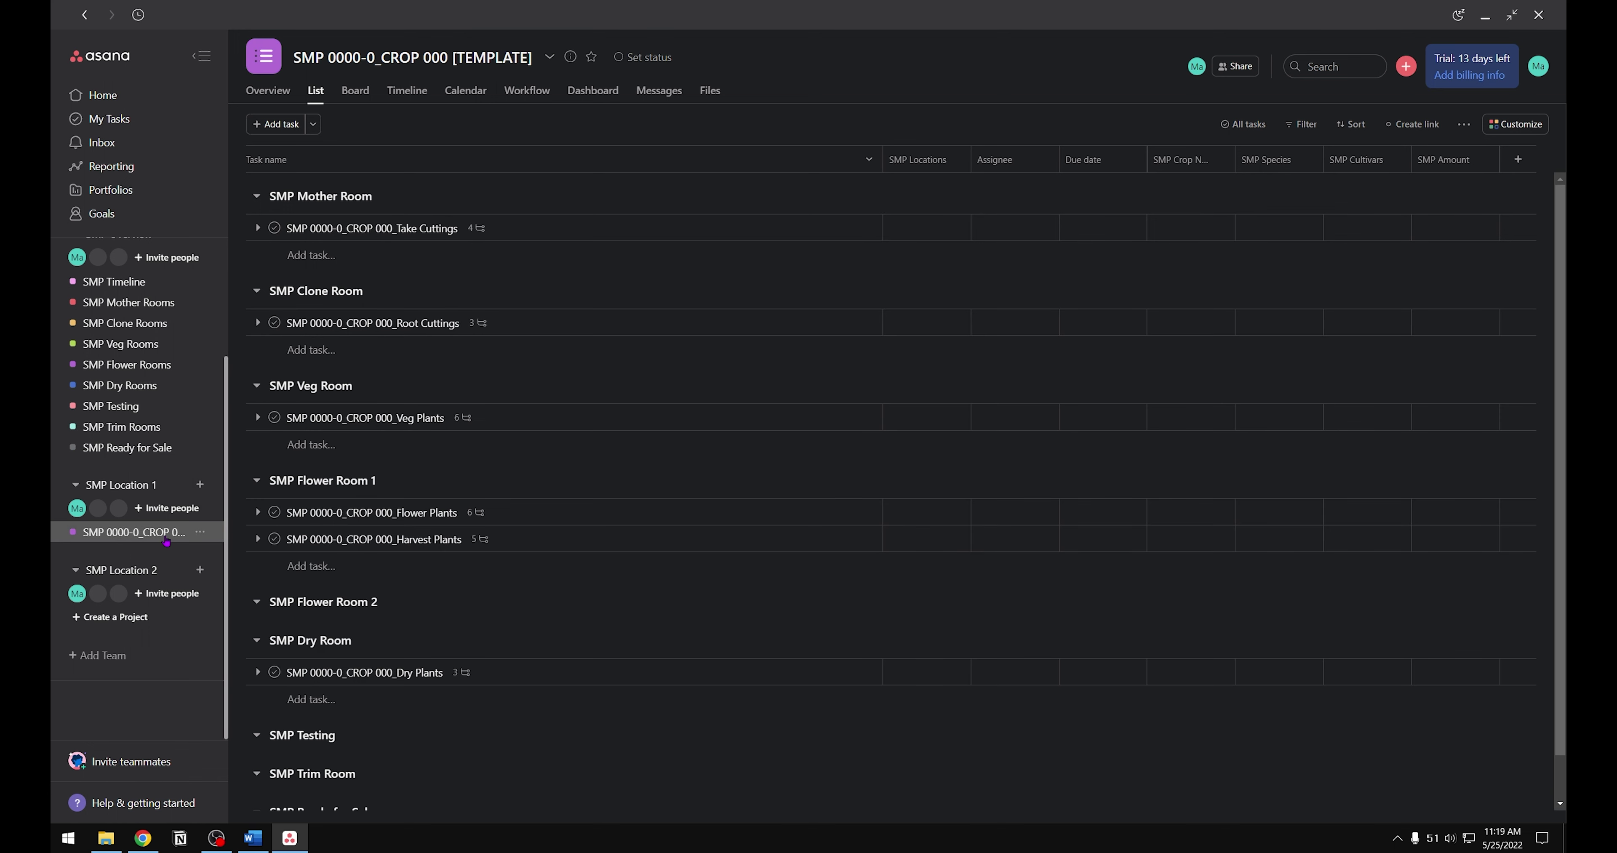
click(549, 56)
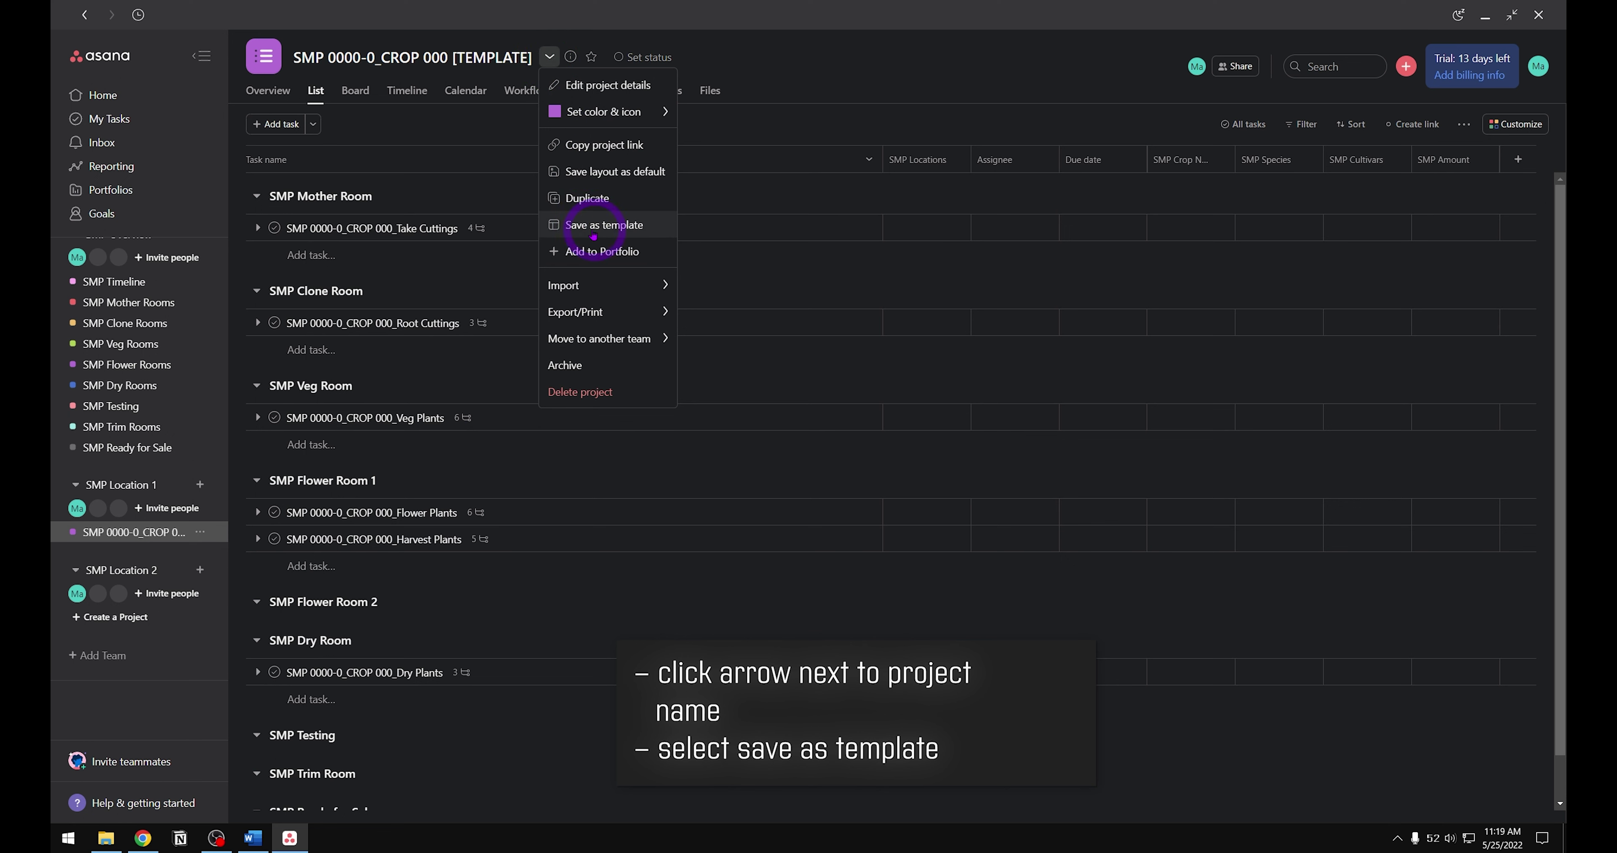
click(643, 227)
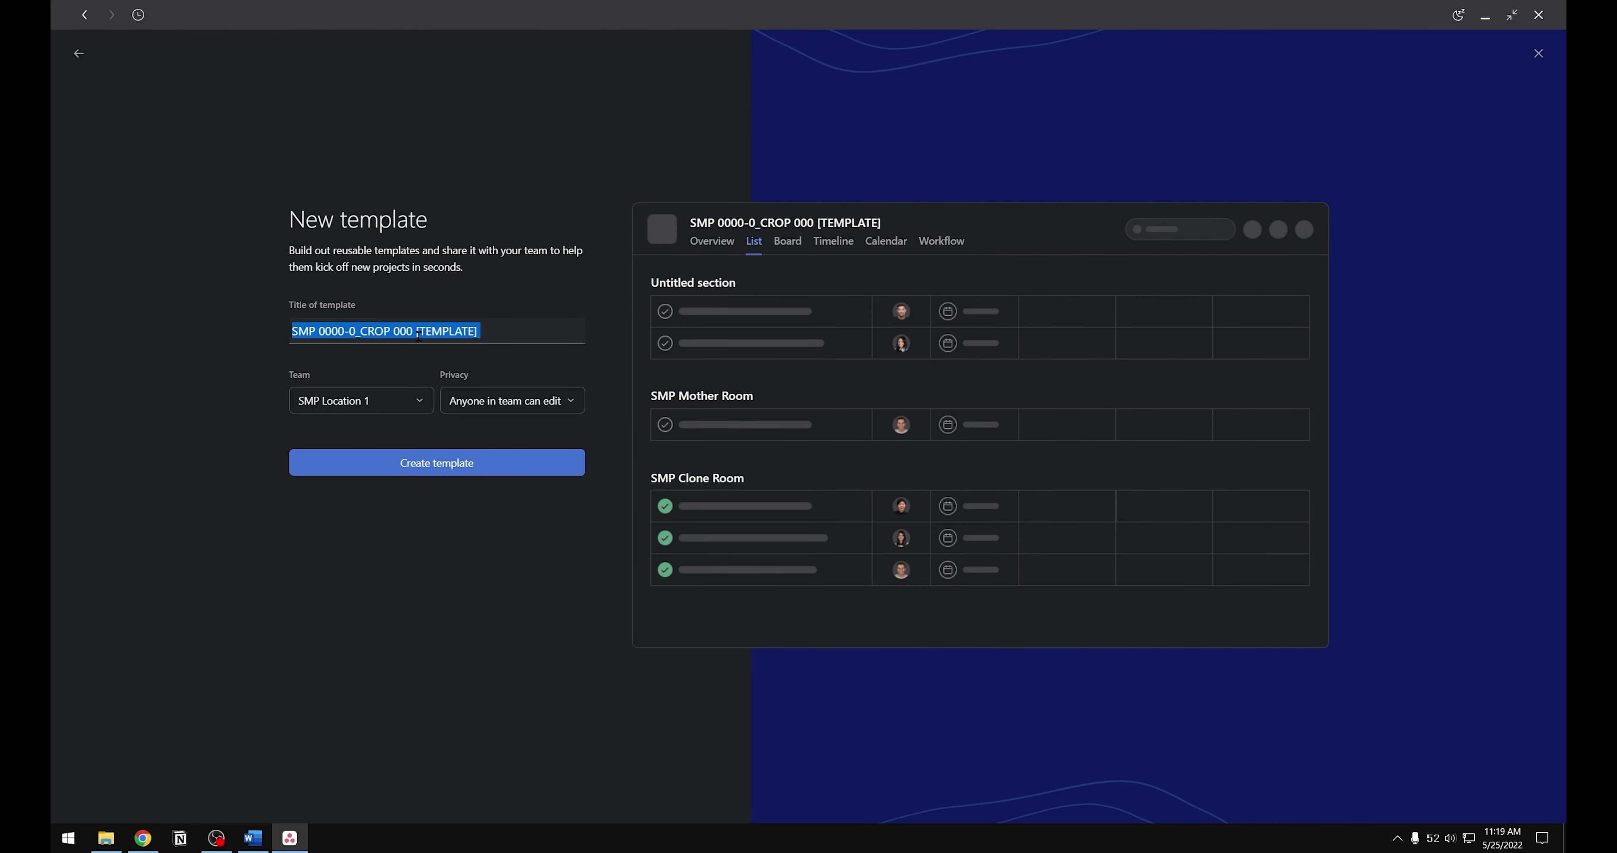
click(515, 331)
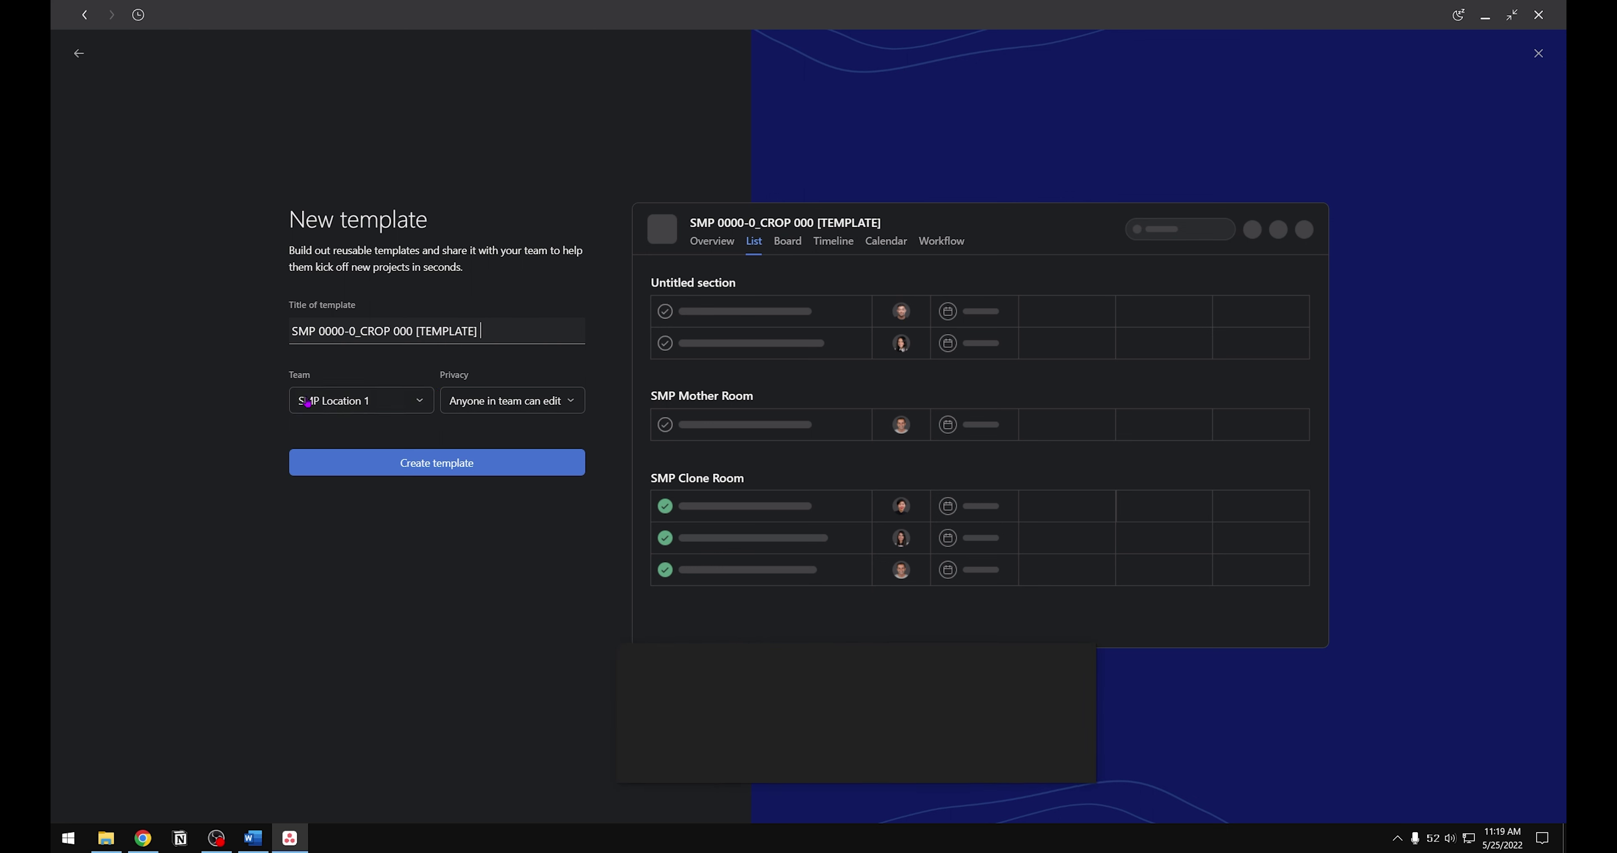
click(417, 402)
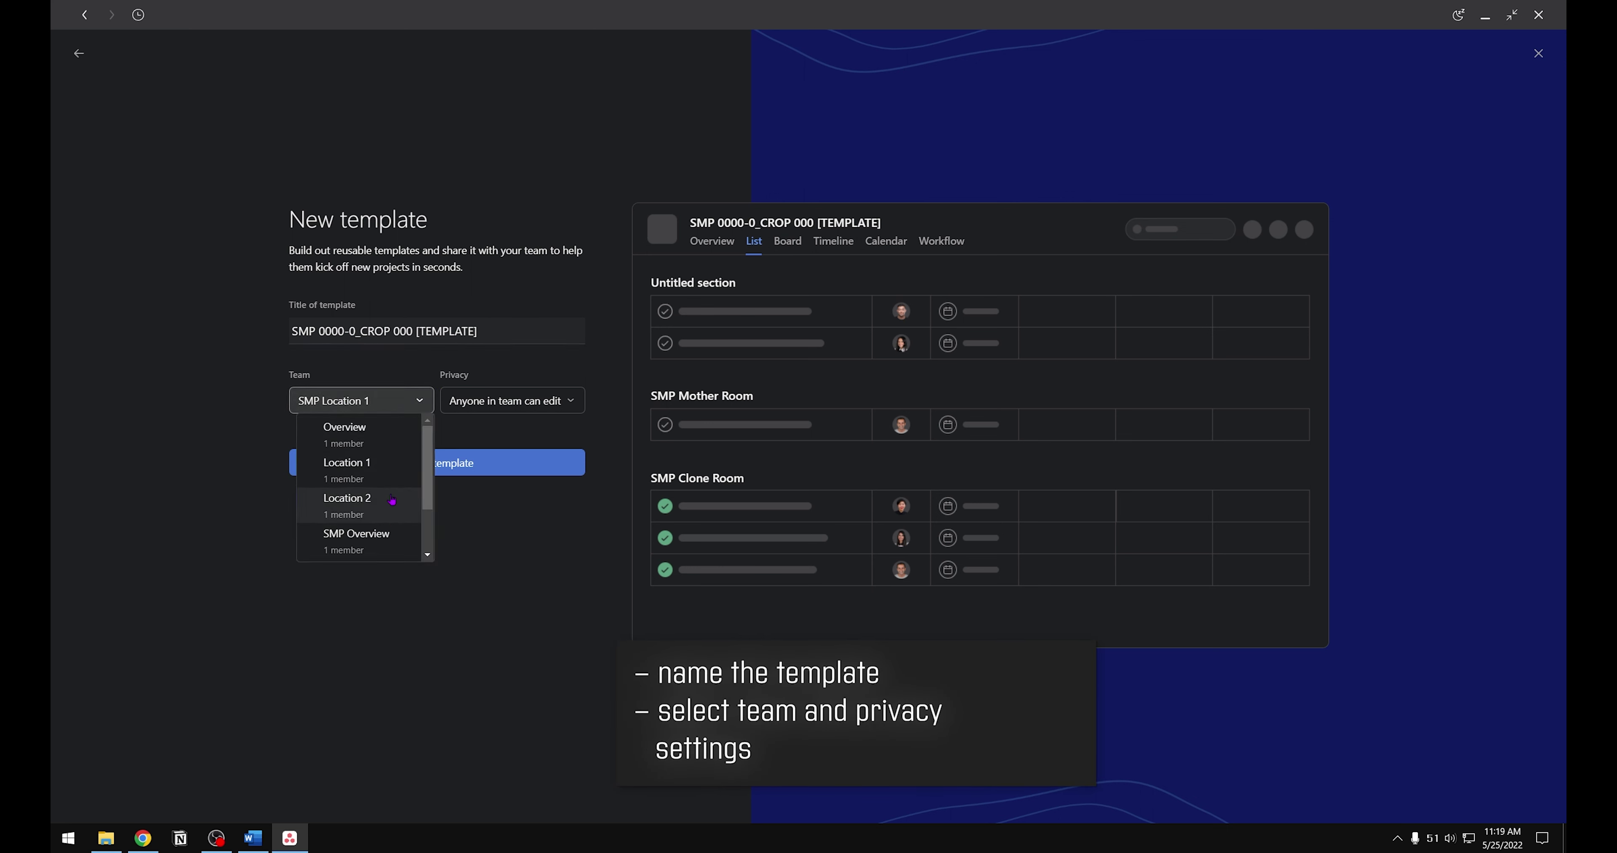
drag(424, 492, 430, 538)
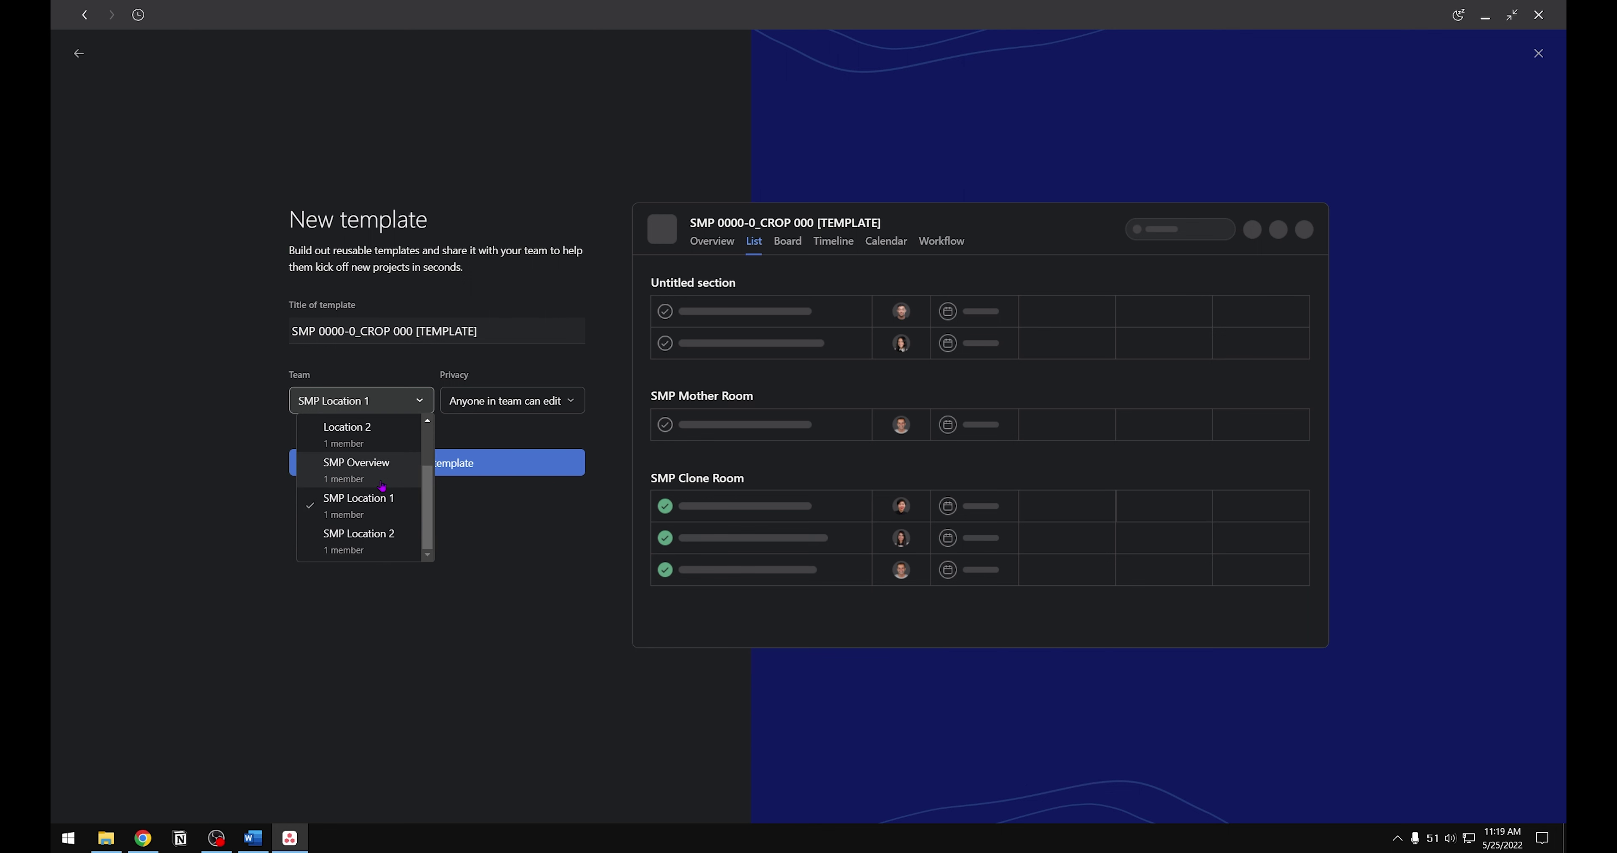
click(388, 508)
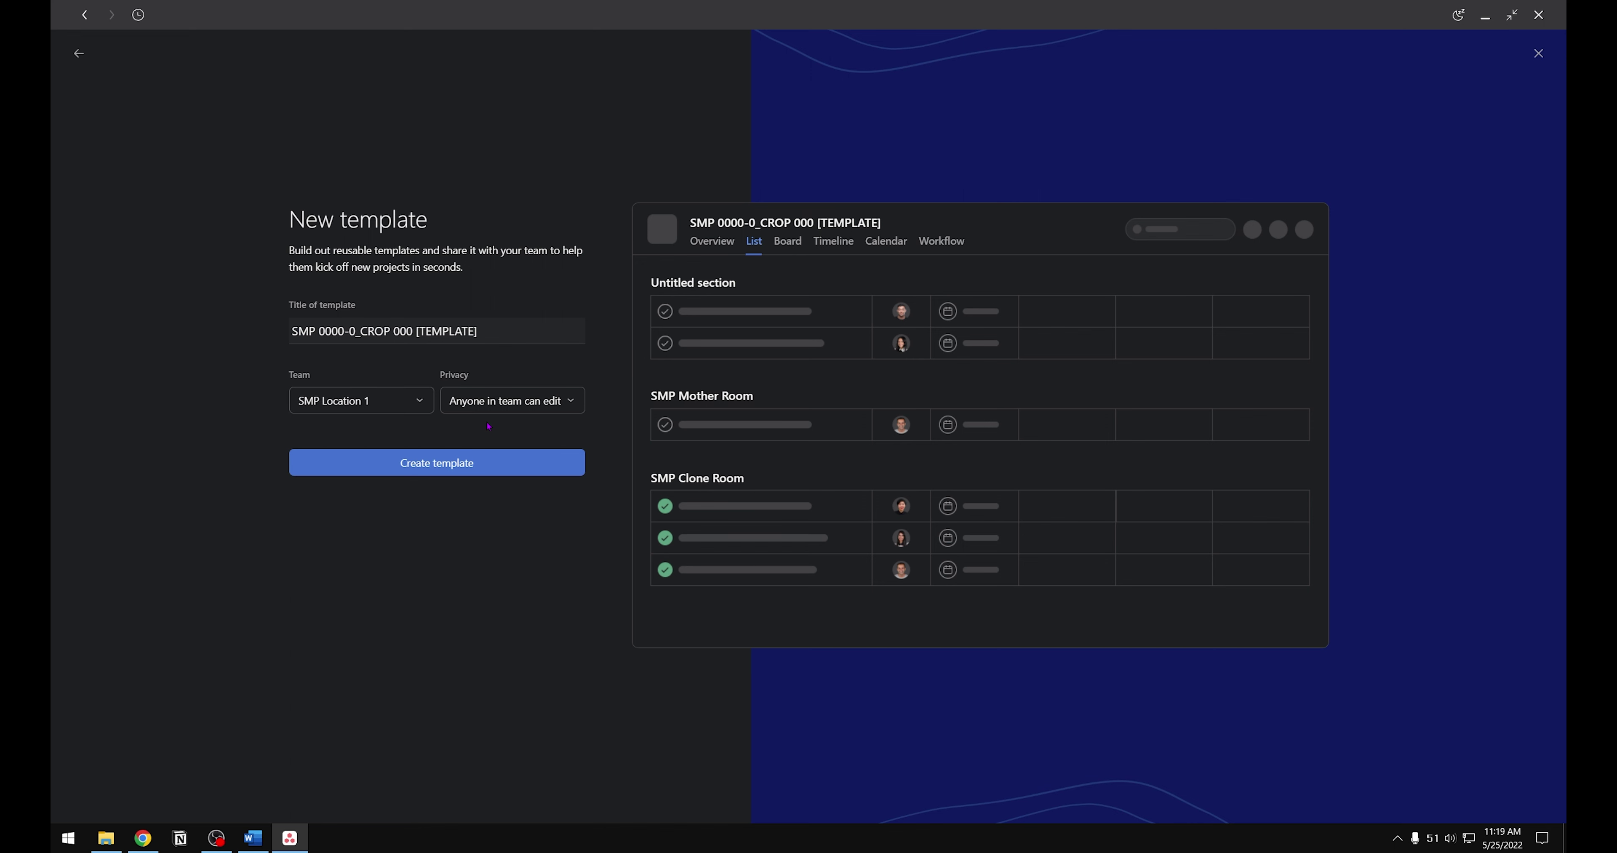
click(483, 467)
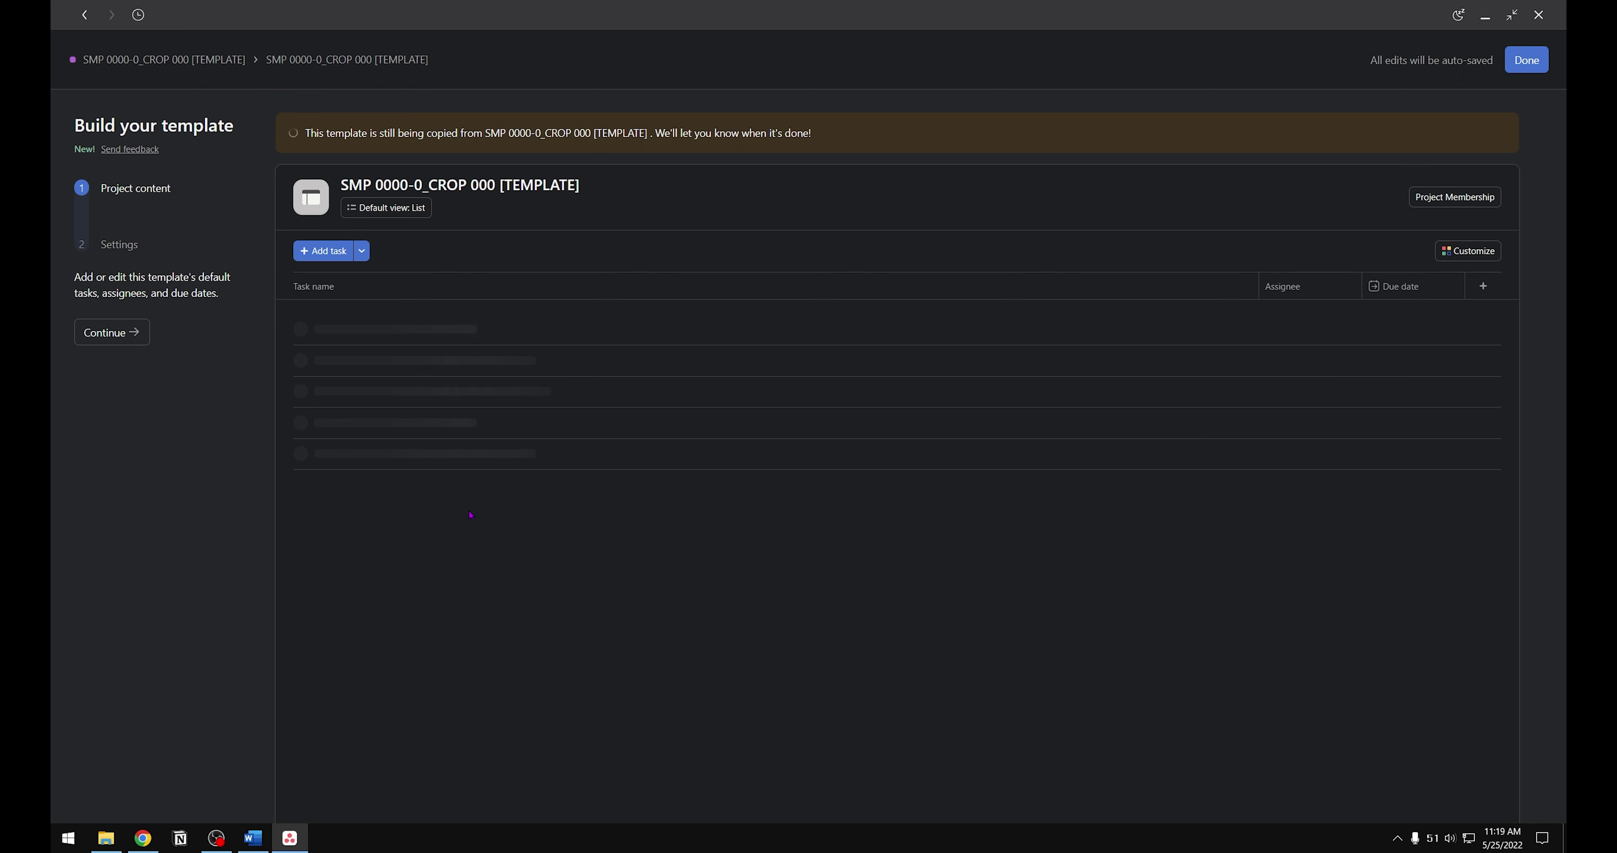
Step: Schedule the template's Take Cuttings task to start 1 day and be due 2 days after the project start date
click(1075, 317)
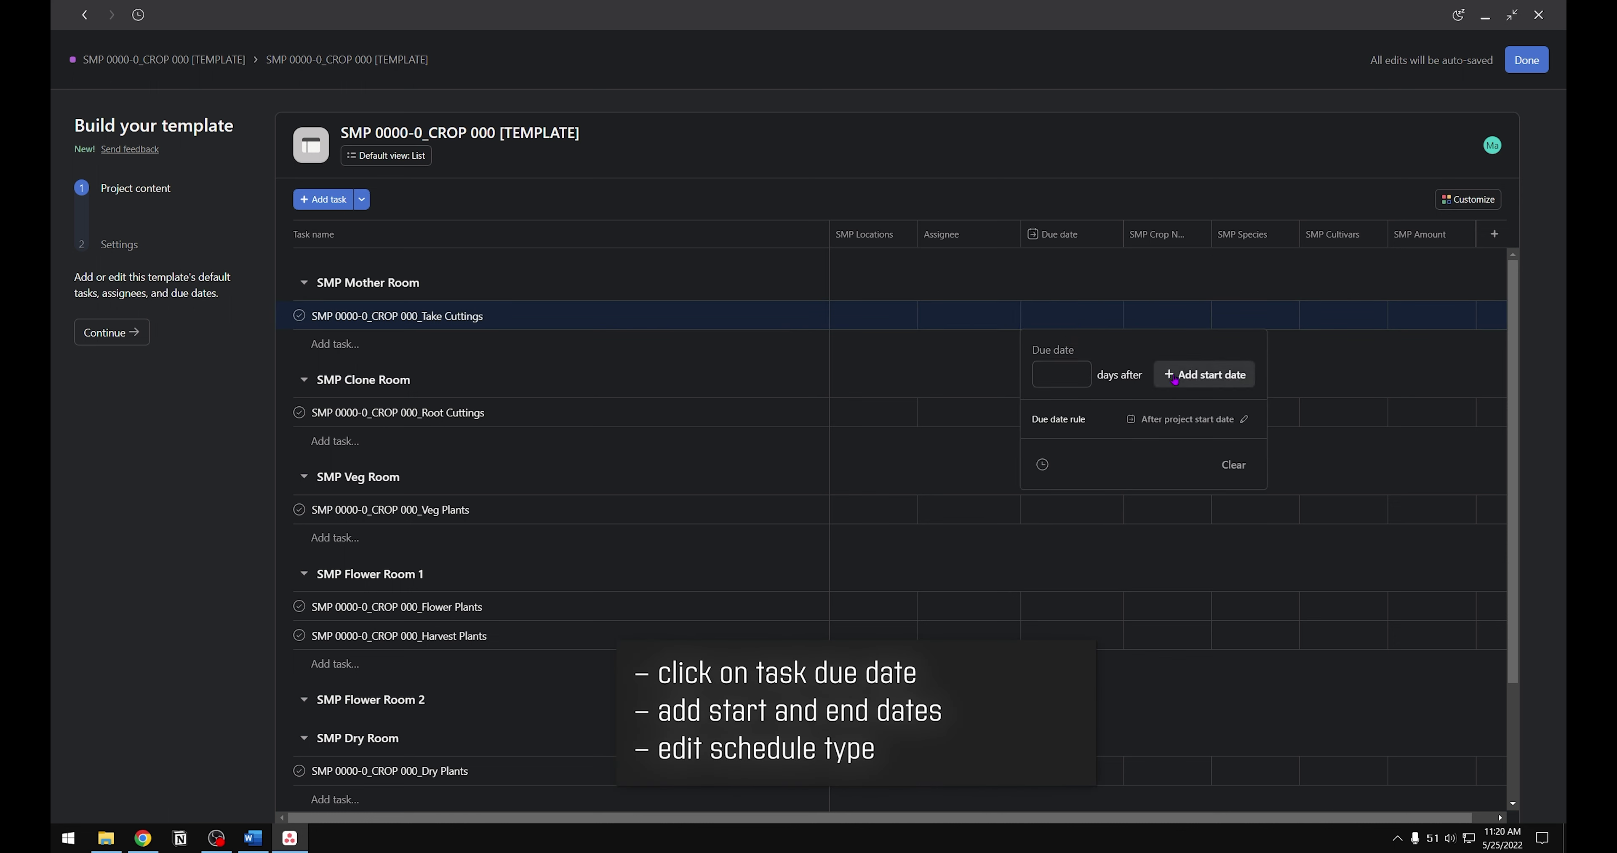
click(1204, 374)
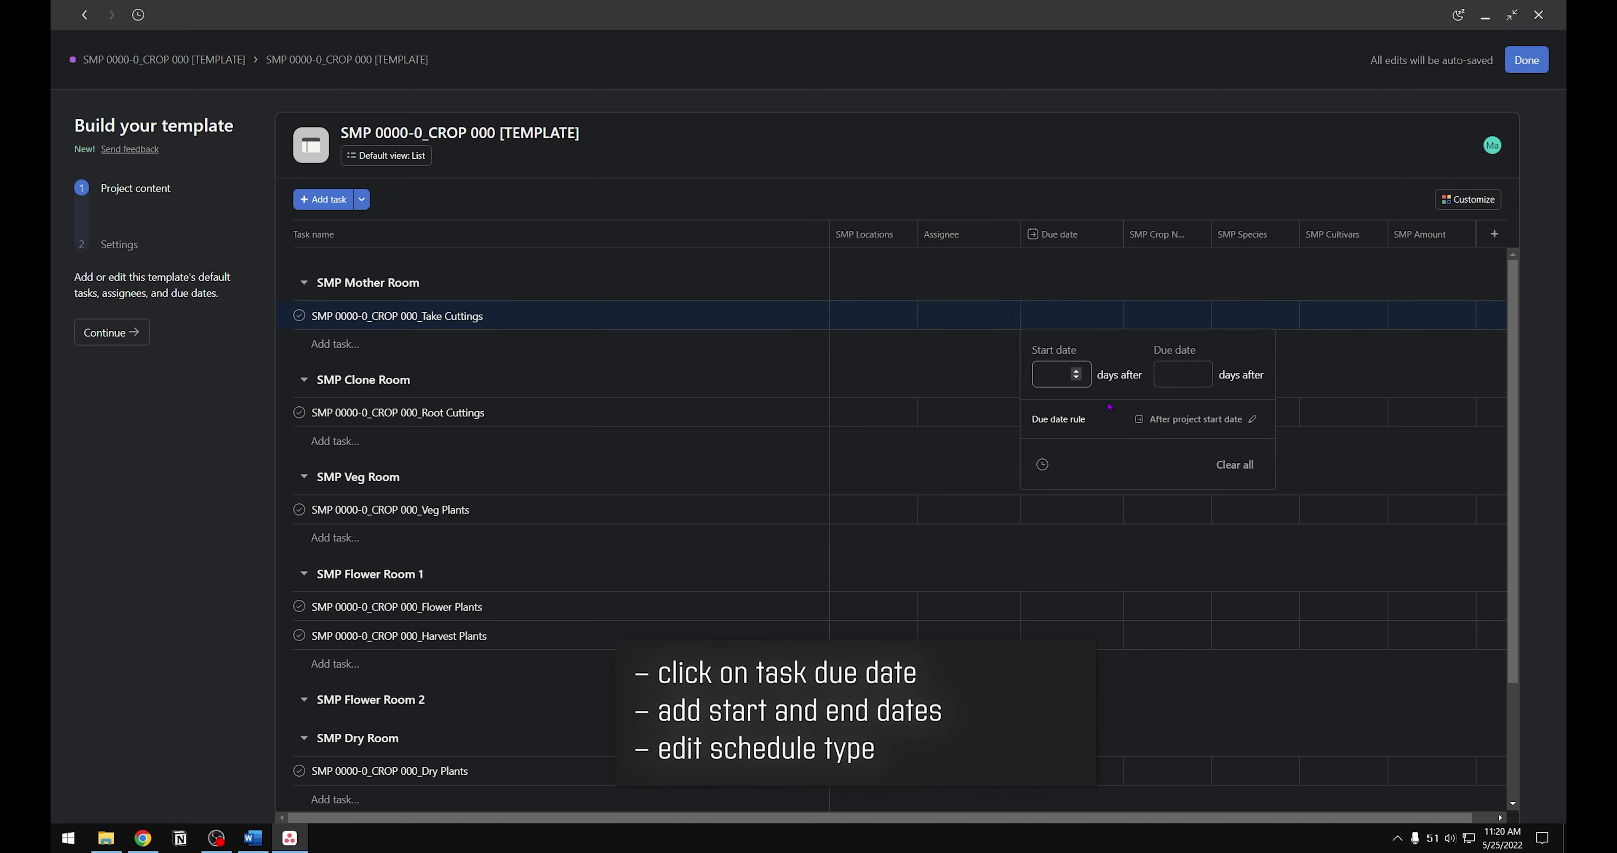
text(1)
key(Tab)
text(2)
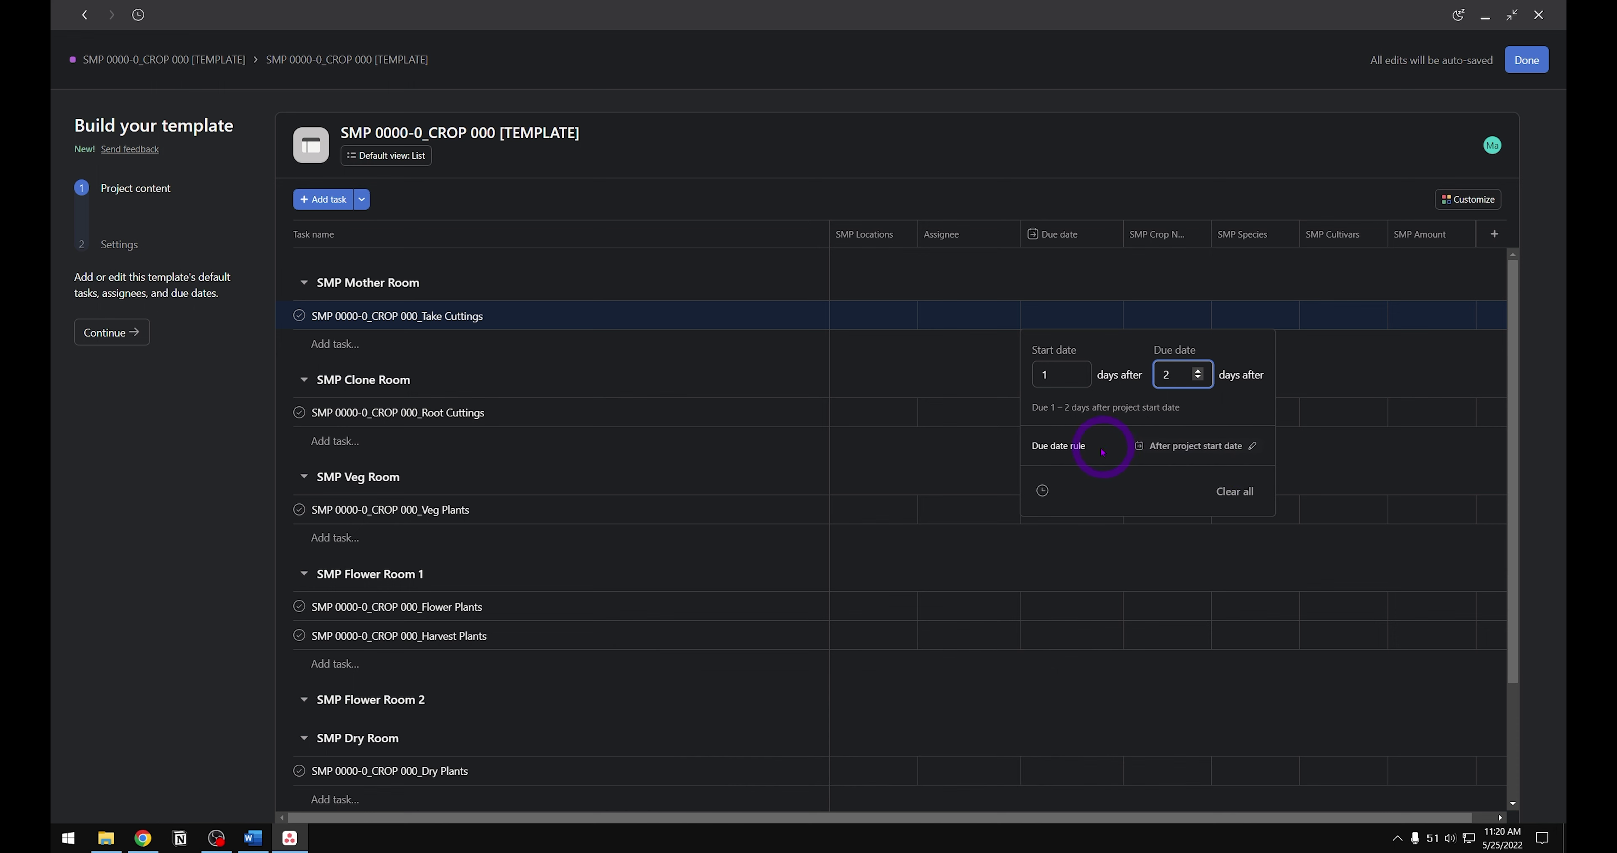
Step: Turn off skipping weekends in the template's schedule type and update all tasks, keeping dates relative to the project start
click(1164, 446)
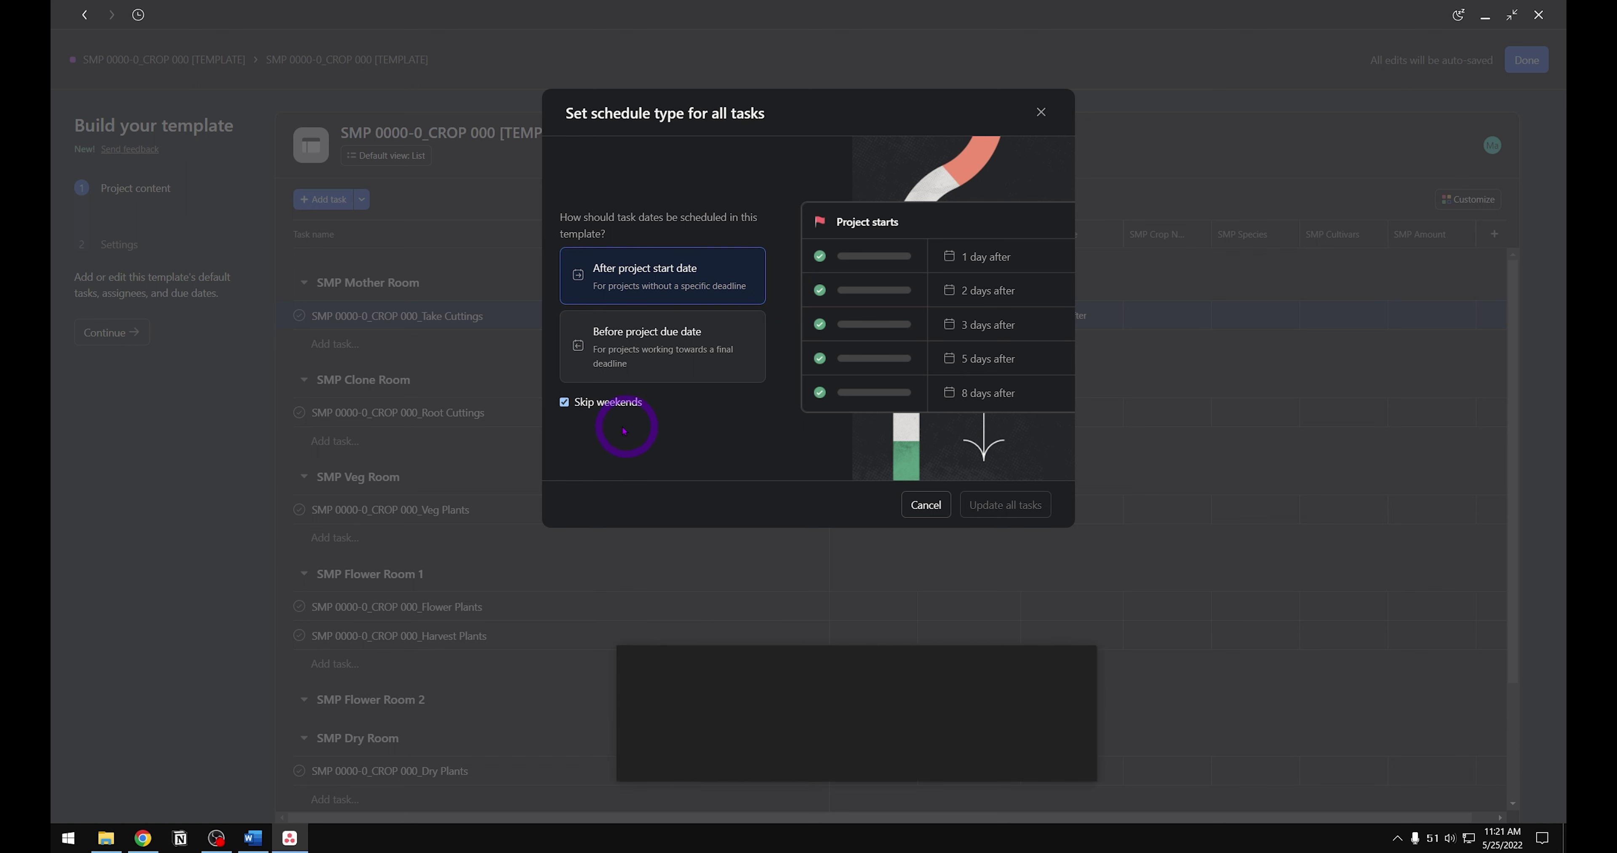
click(564, 405)
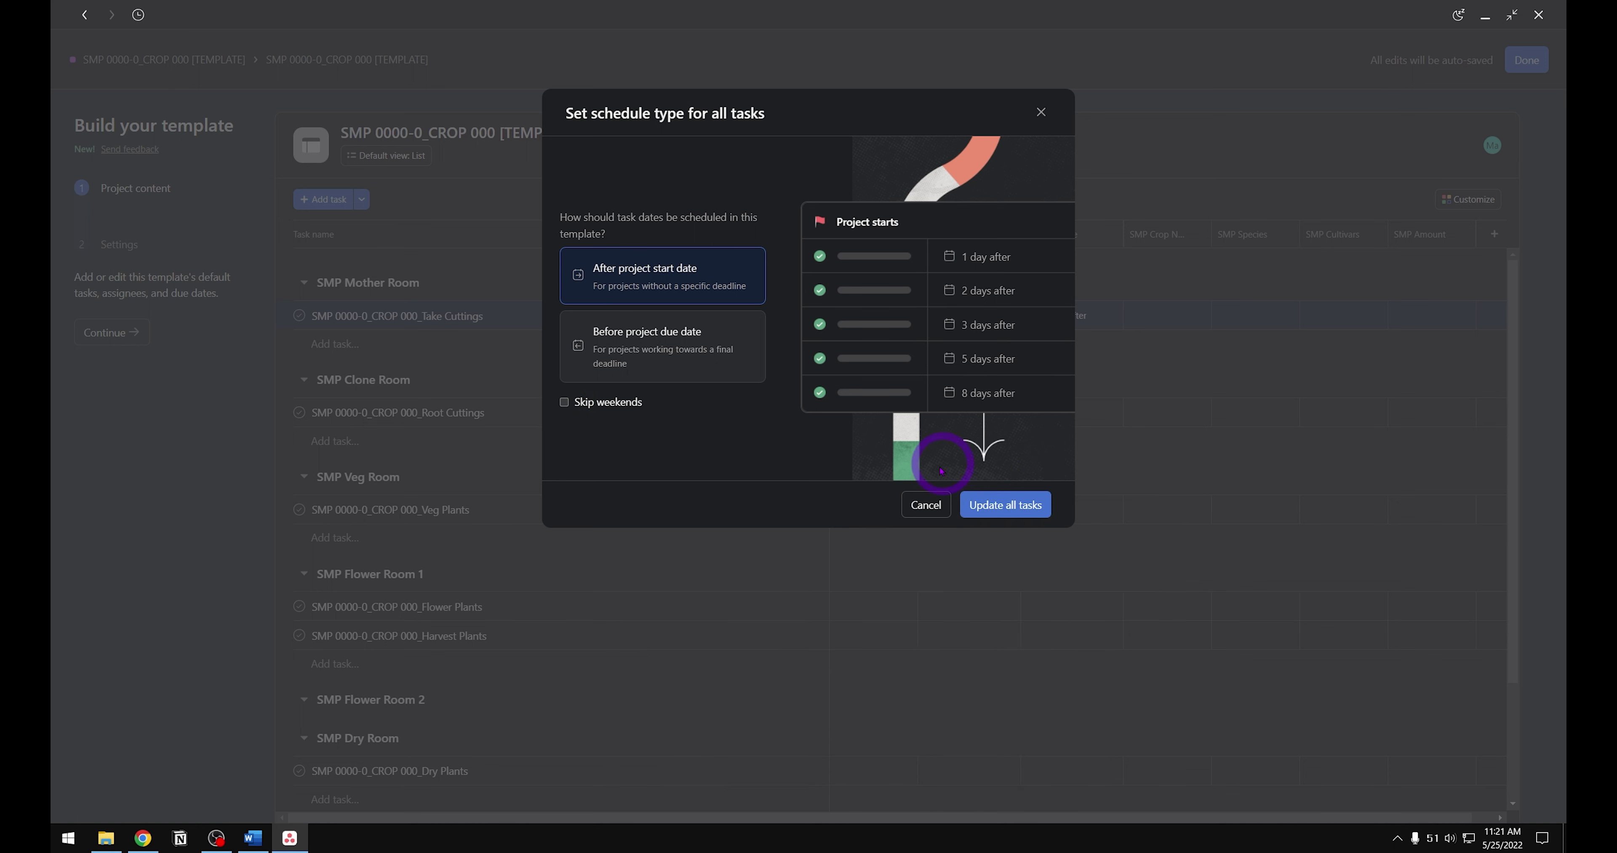
click(997, 511)
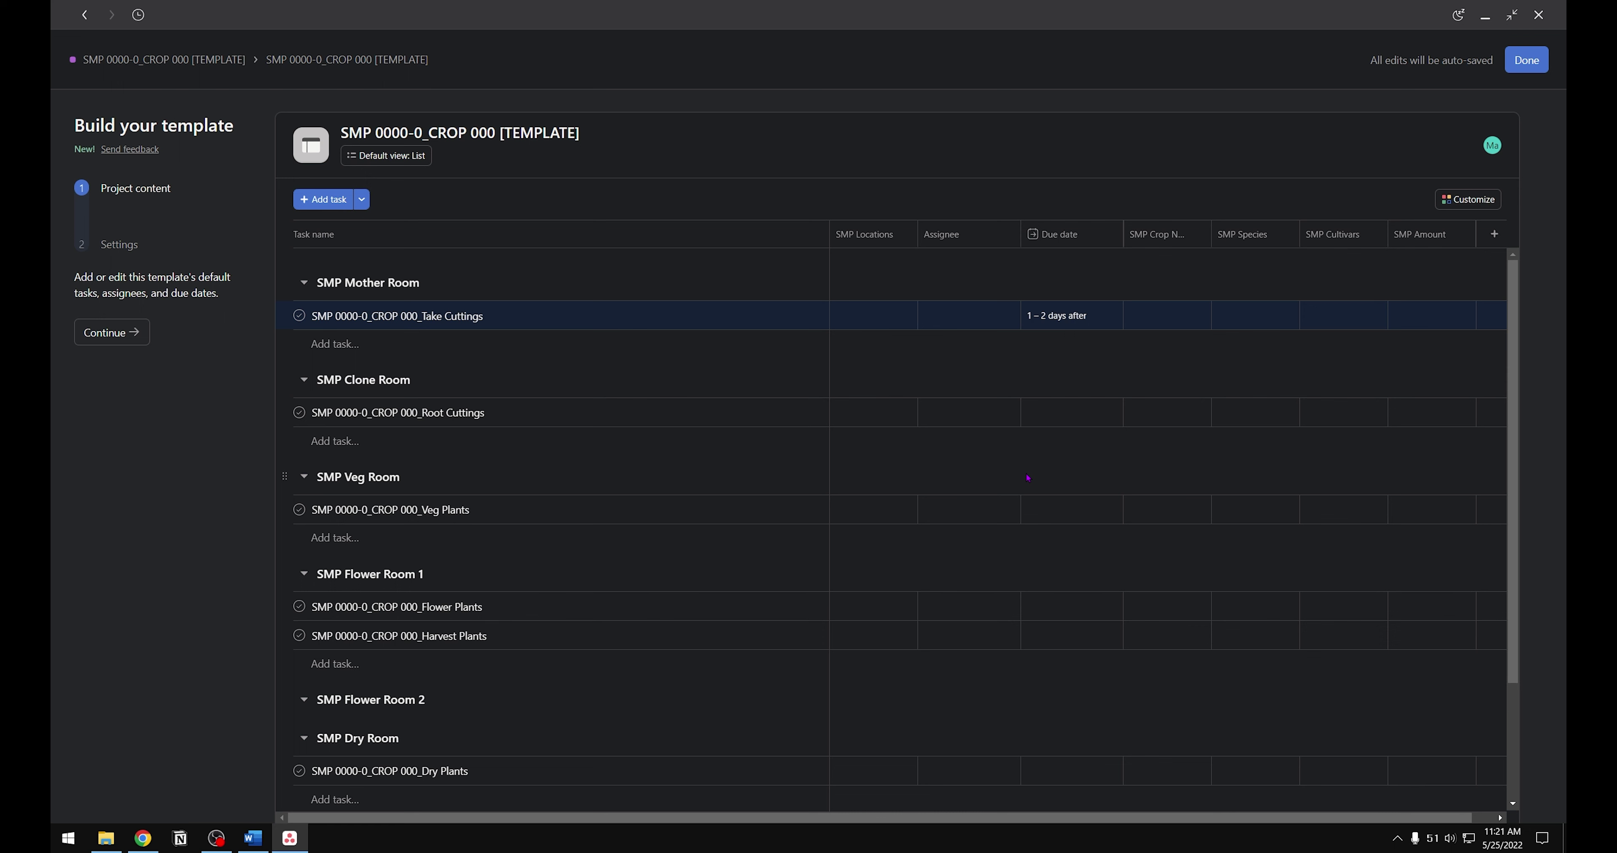
Step: In the Take Cuttings task template, set the subtasks Select mother plants and Prepare supplies needed to take cuttings due 0 days after project start
click(670, 324)
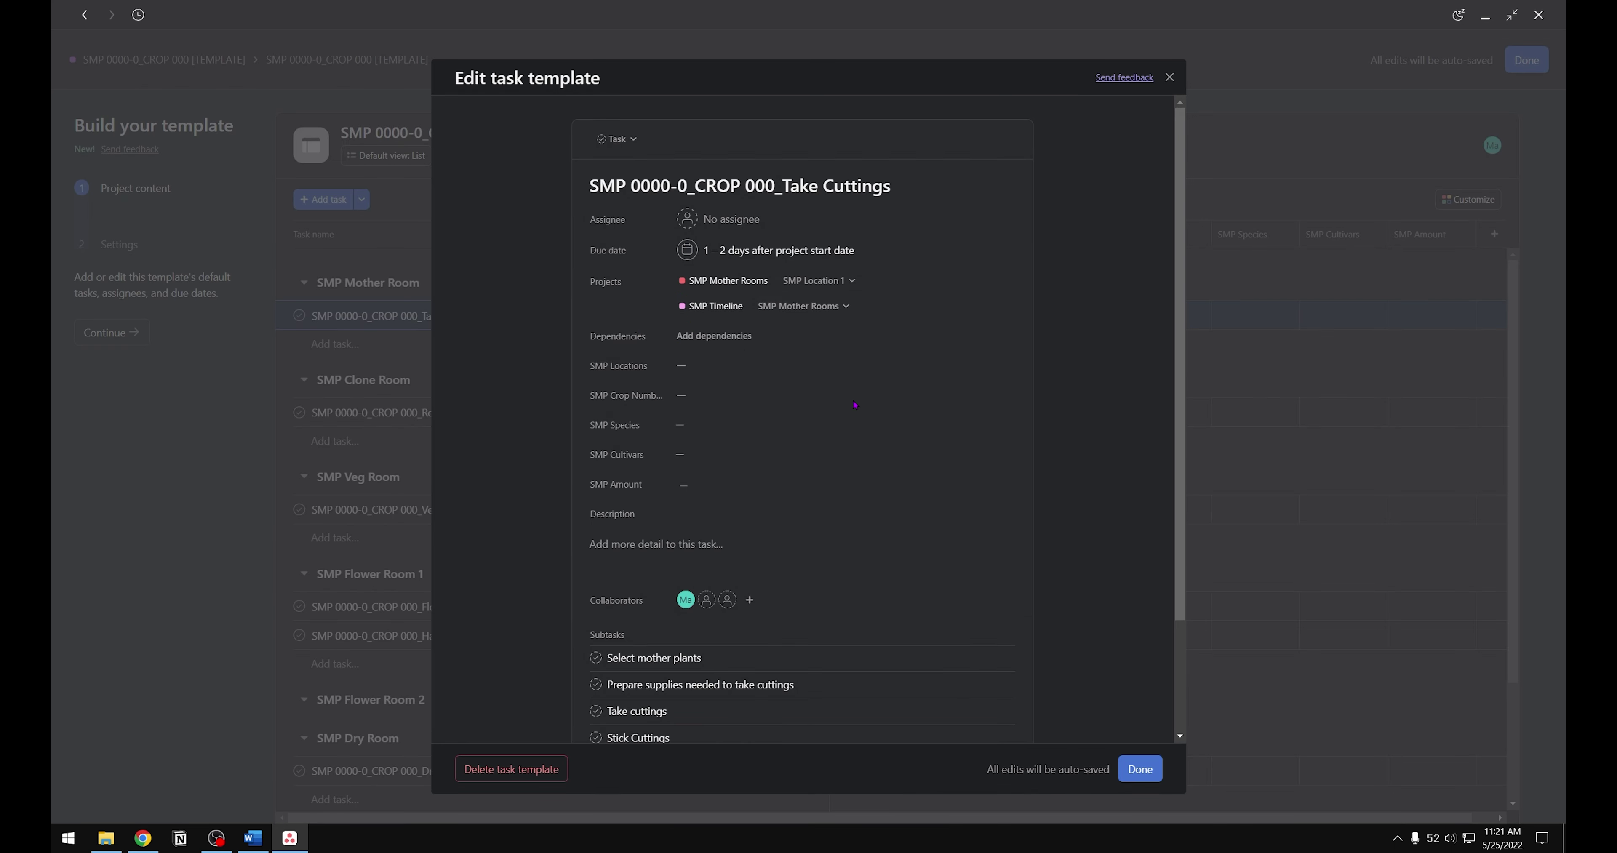
scroll(857, 402, down, 2)
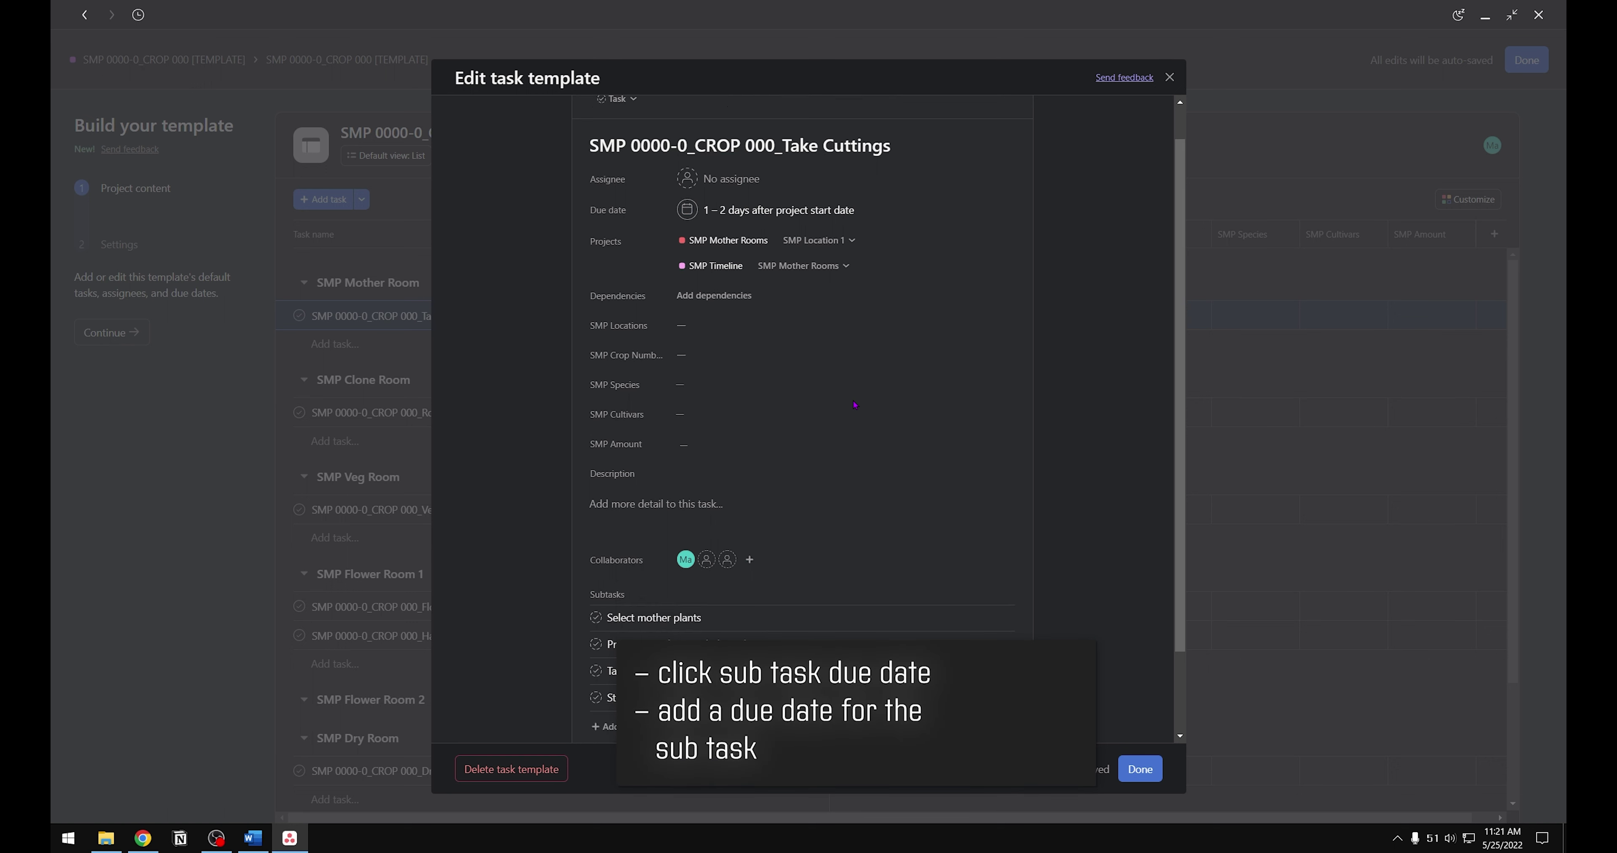
click(927, 519)
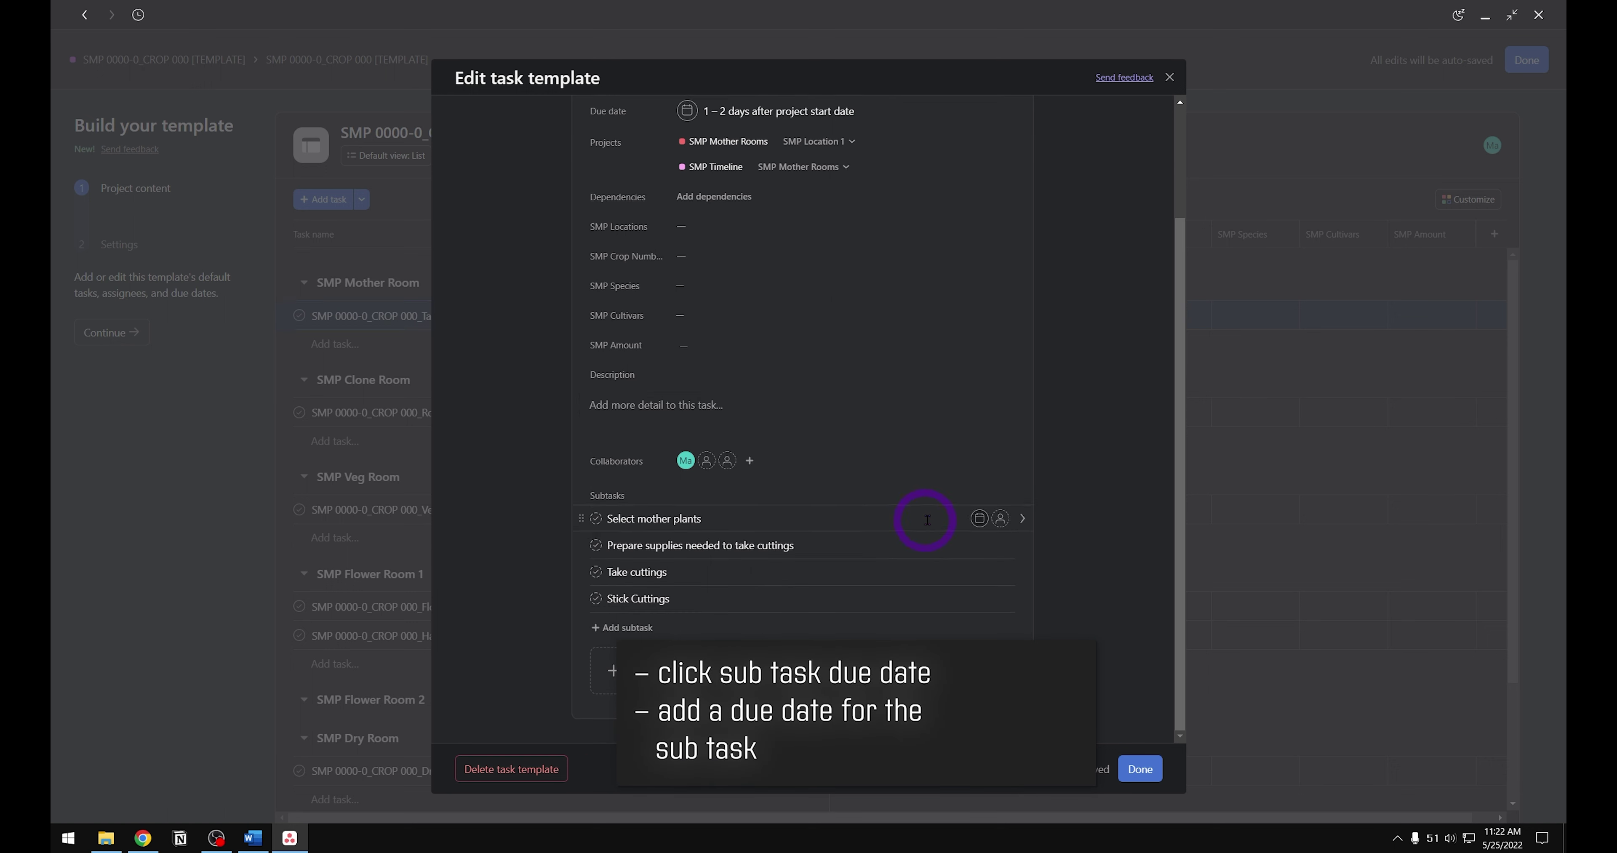
click(978, 519)
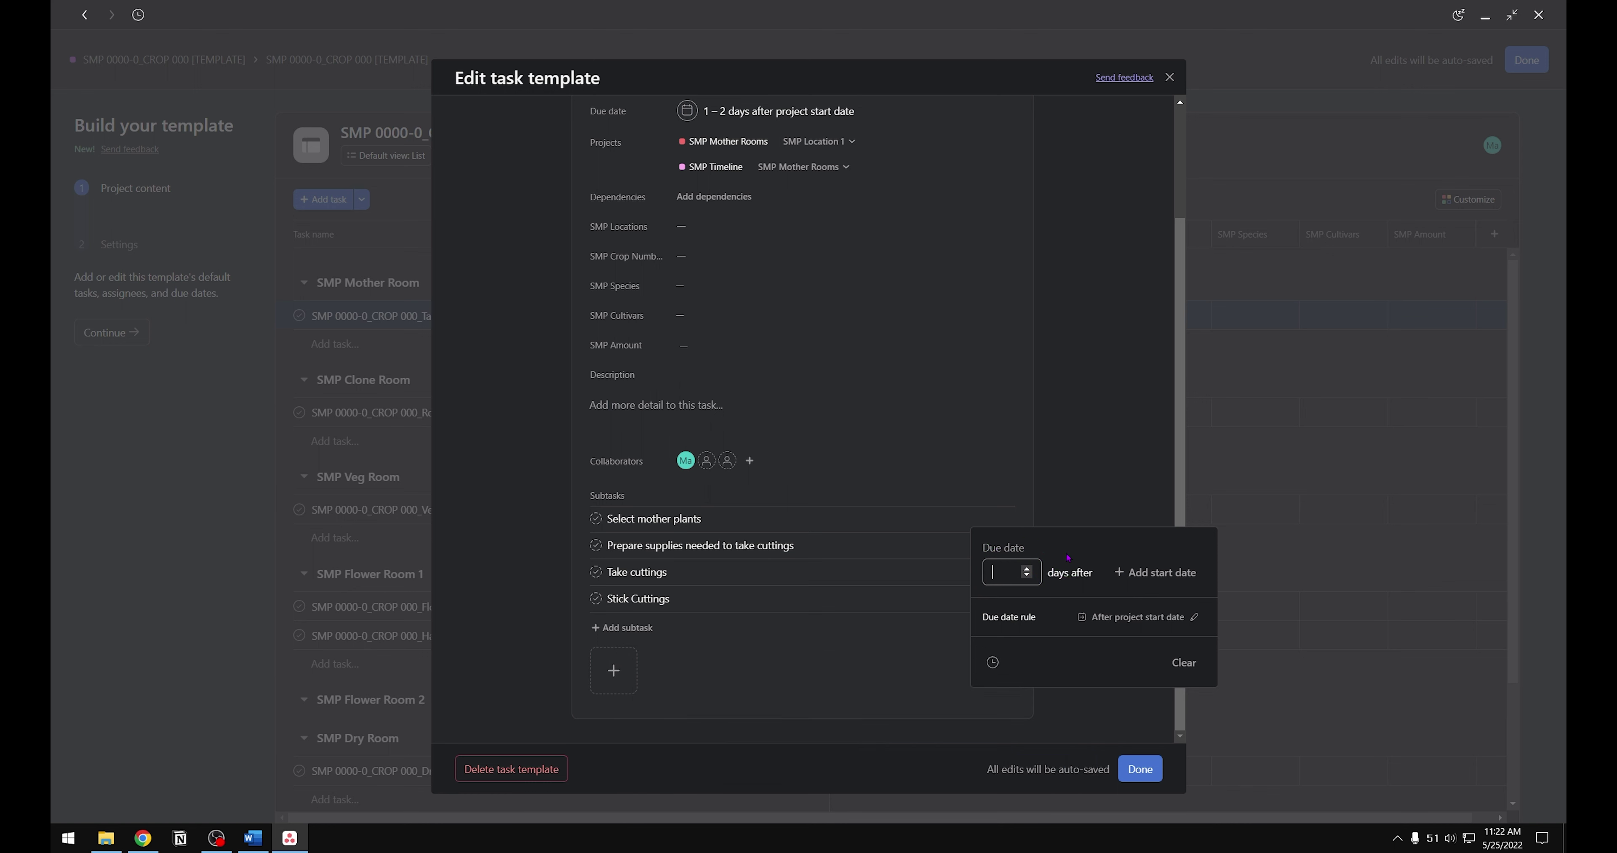
text(0)
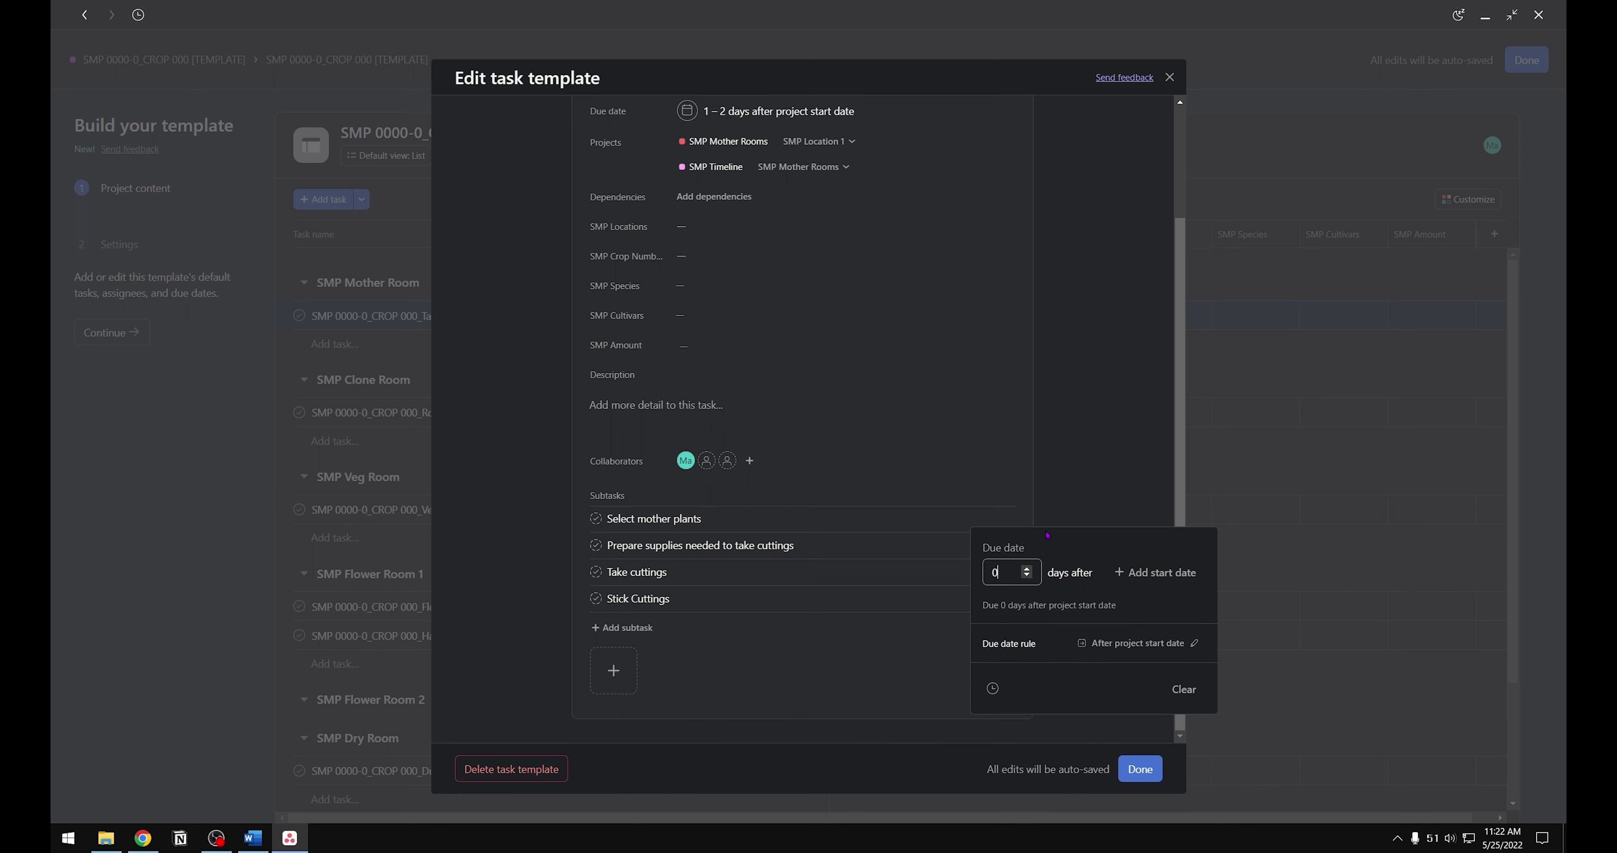
key(Return)
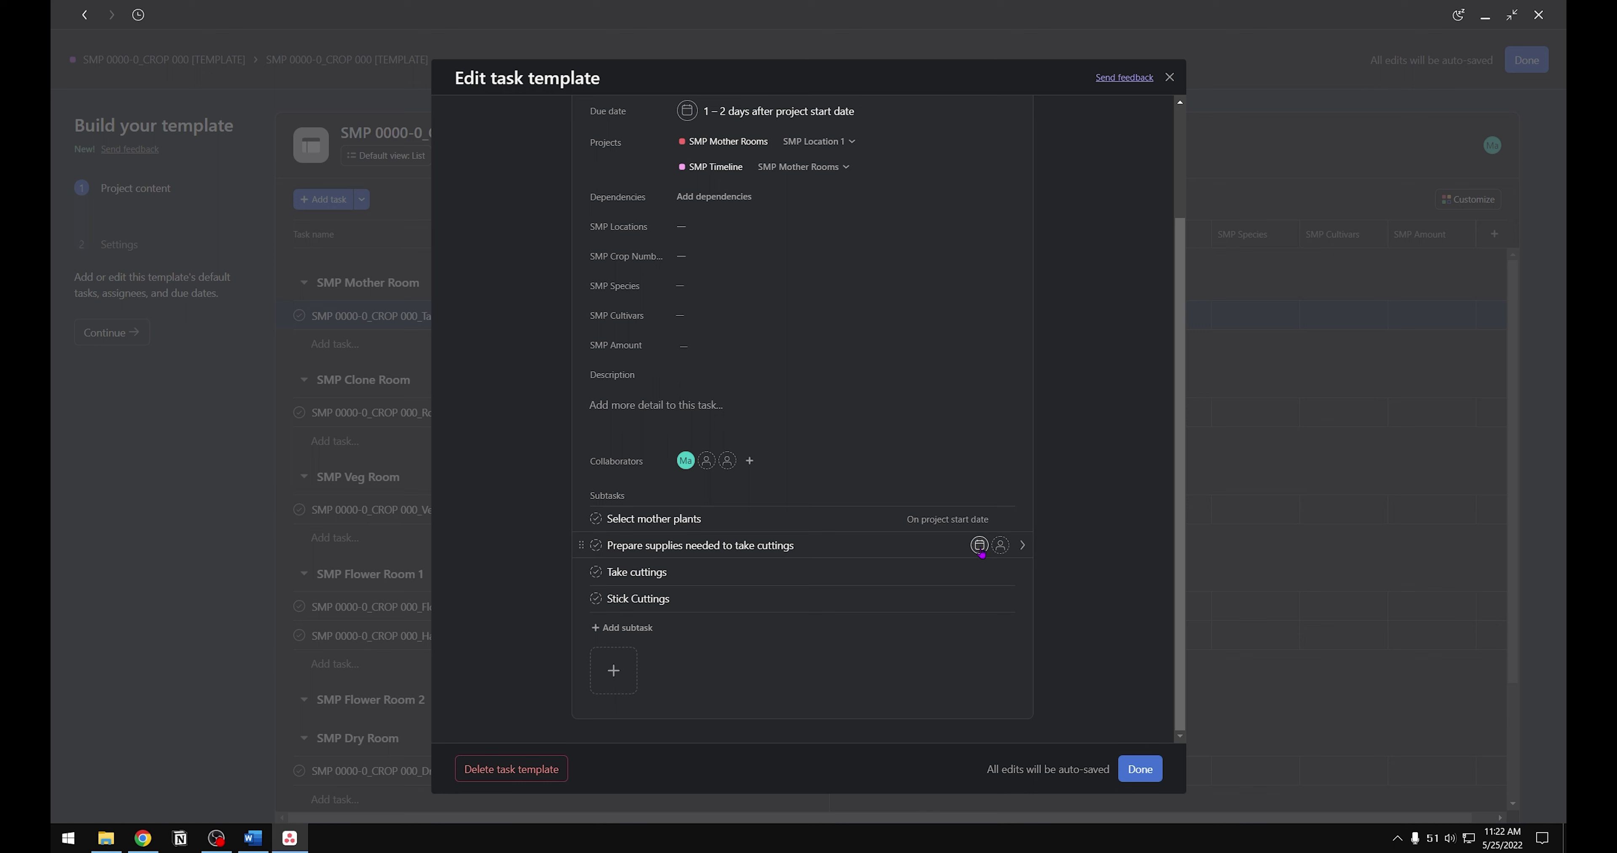
click(980, 545)
text(0)
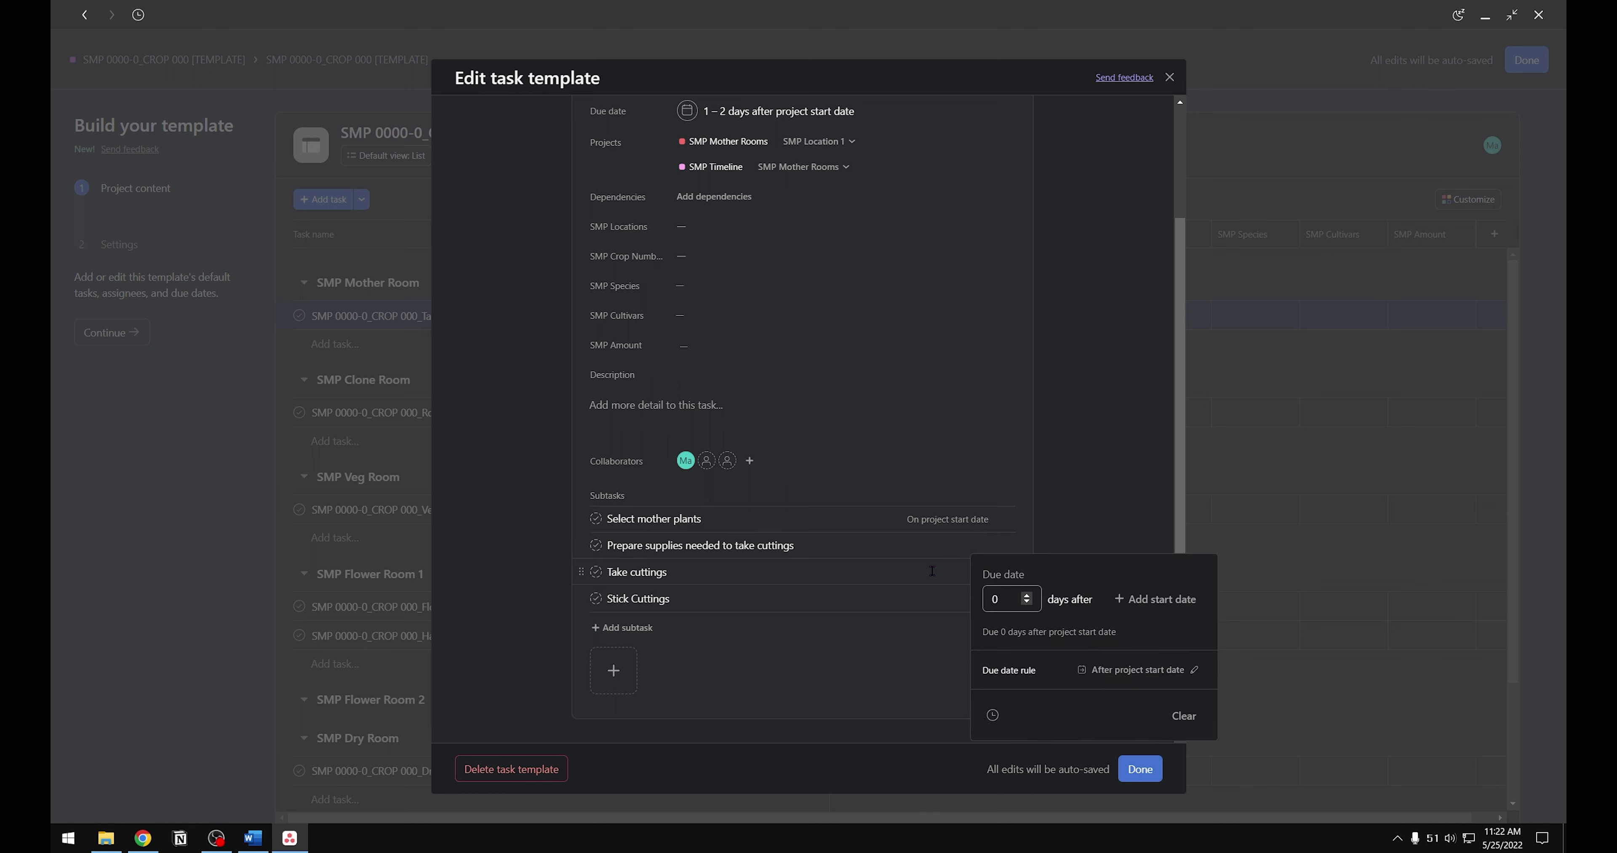
key(Return)
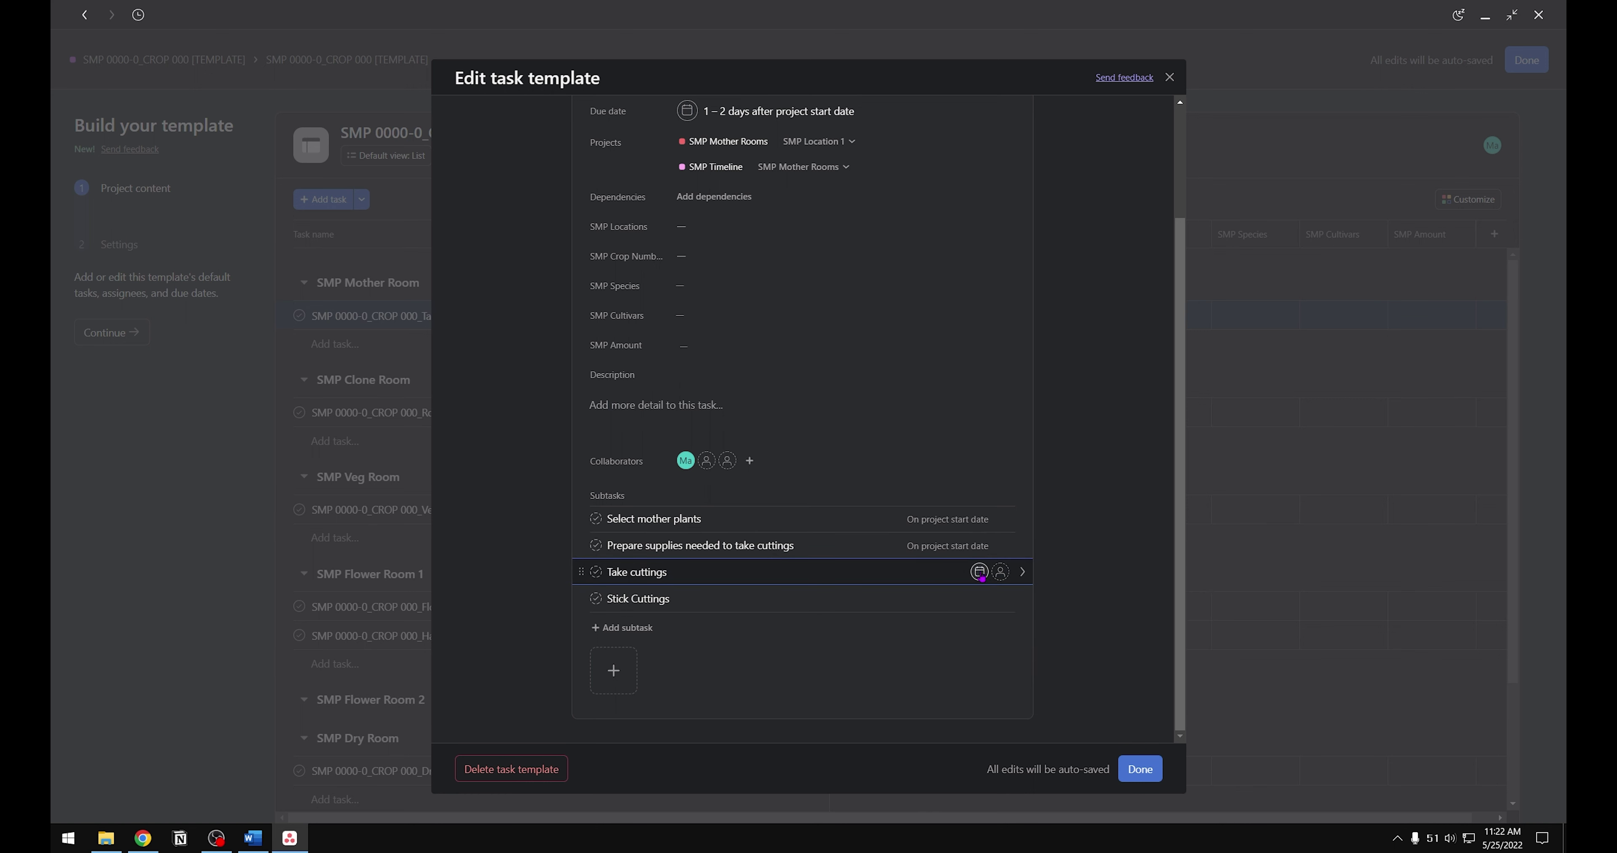
Step: Set the Take cuttings subtask due 1 day and Stick Cuttings due 2 days after project start, and finish editing the task template
click(979, 571)
text(1)
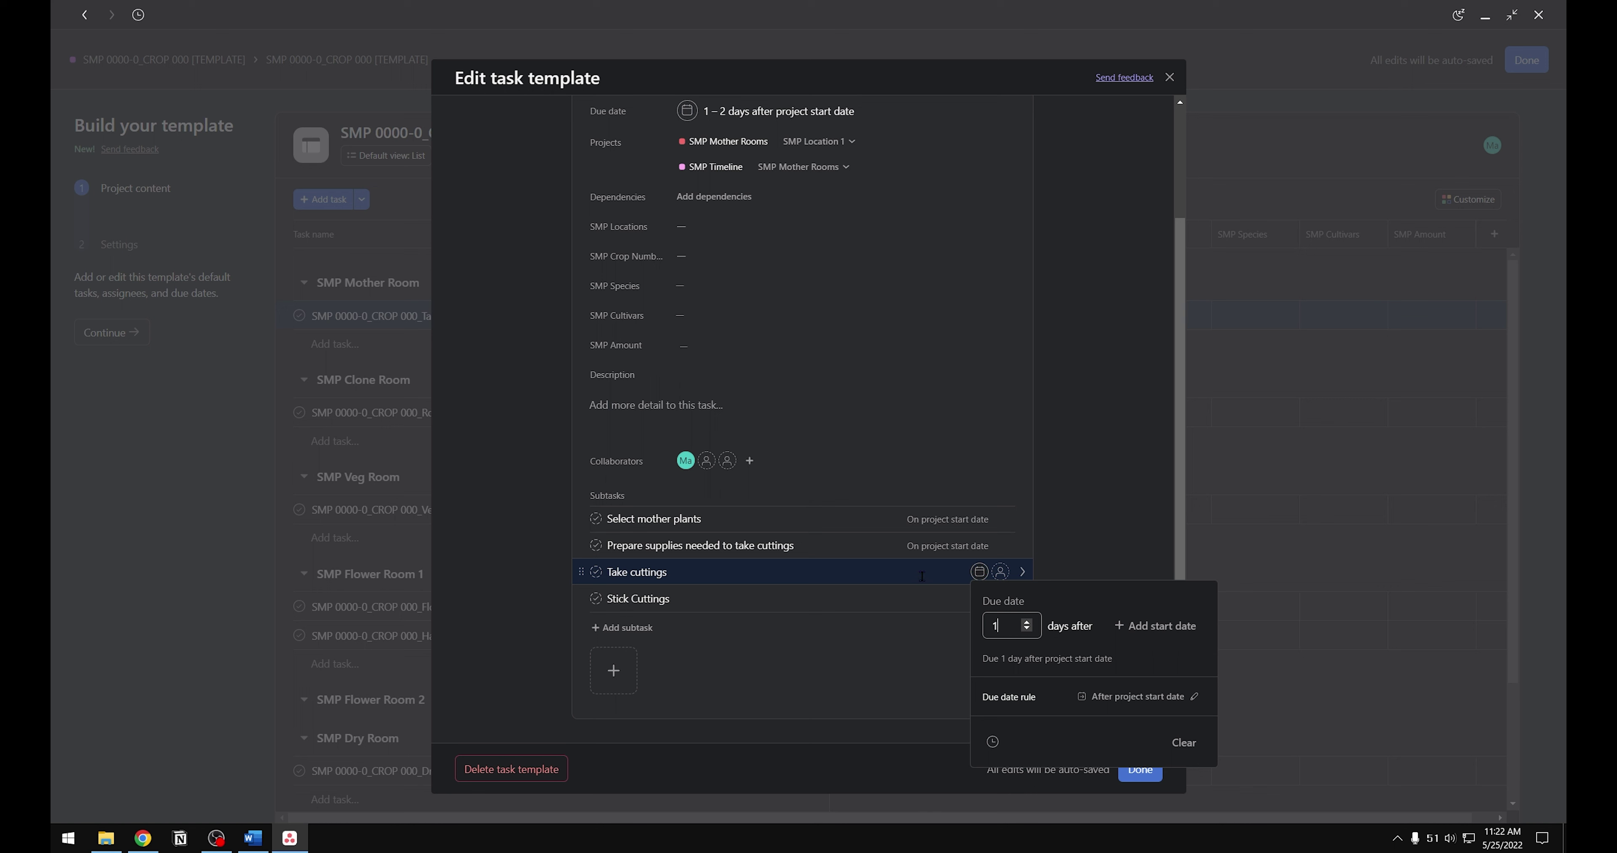
key(Return)
click(979, 598)
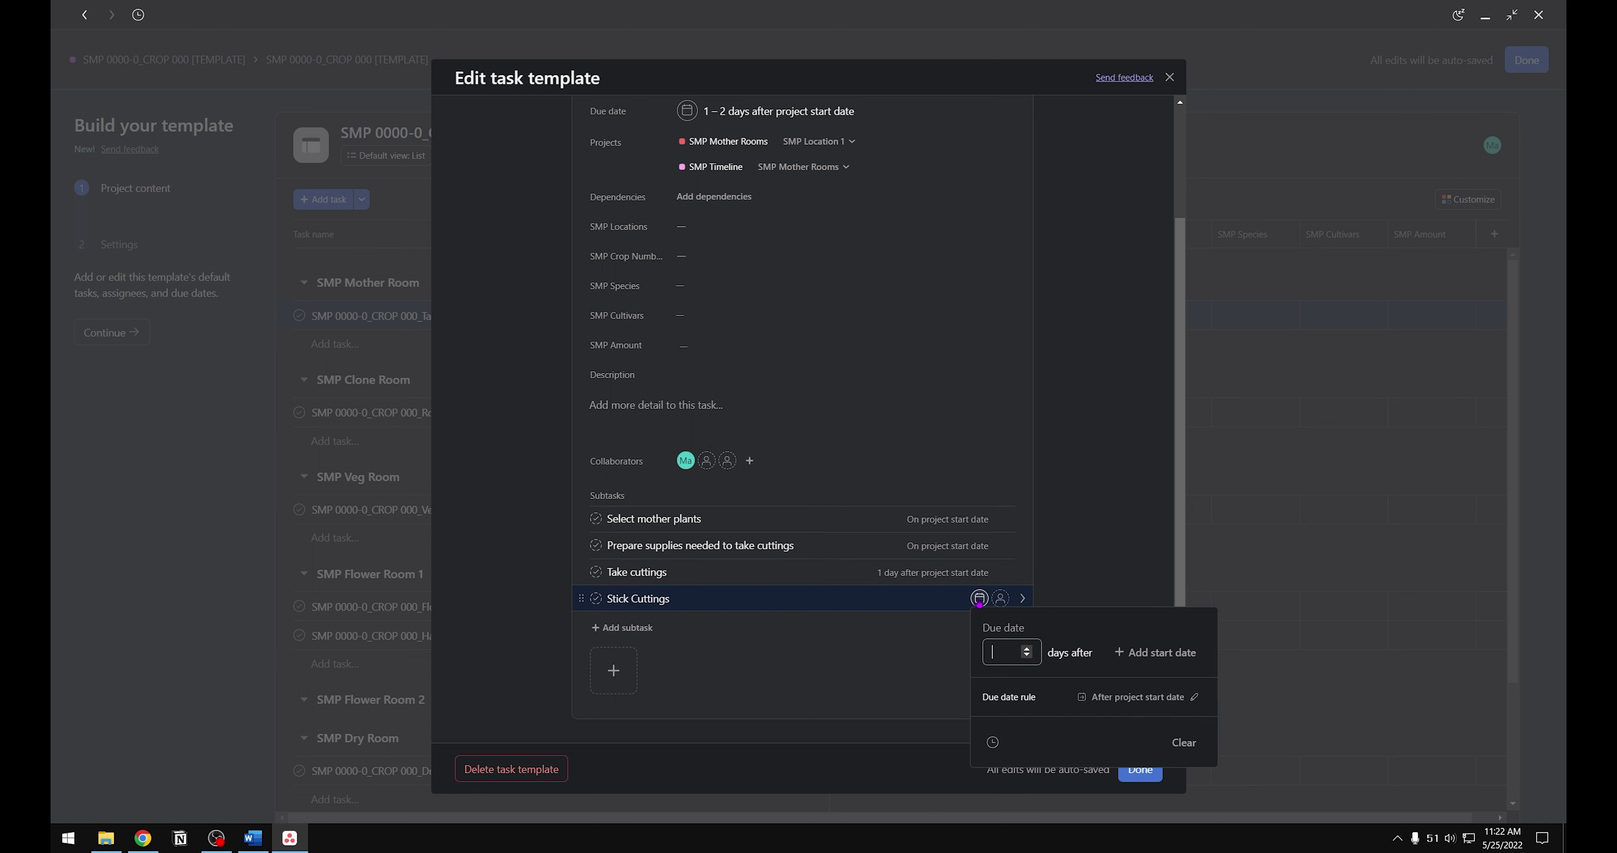
text(2)
key(Return)
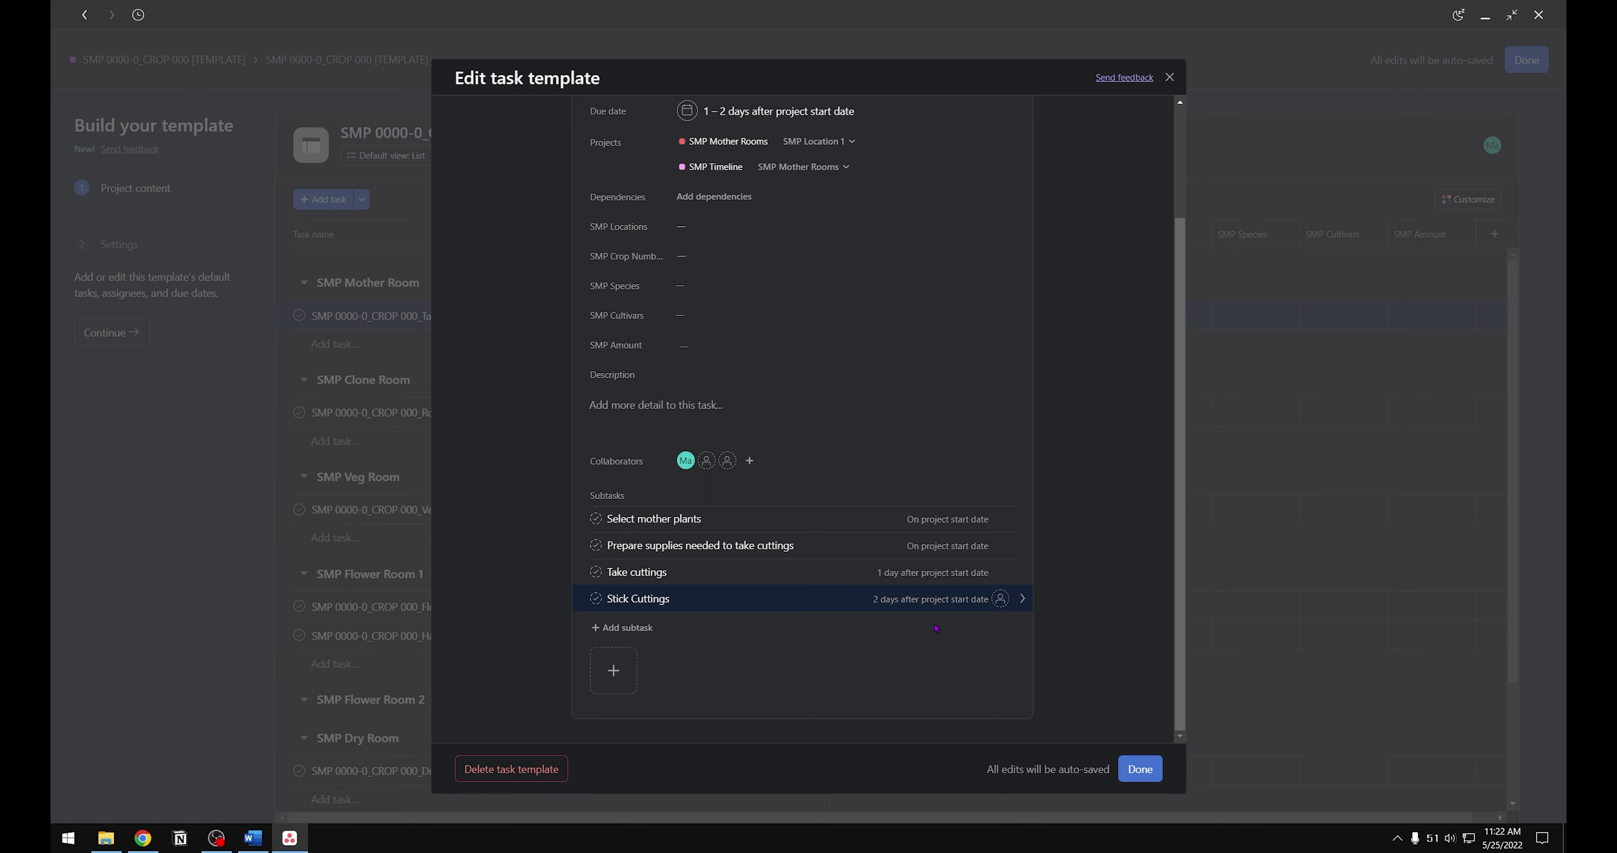
click(1139, 769)
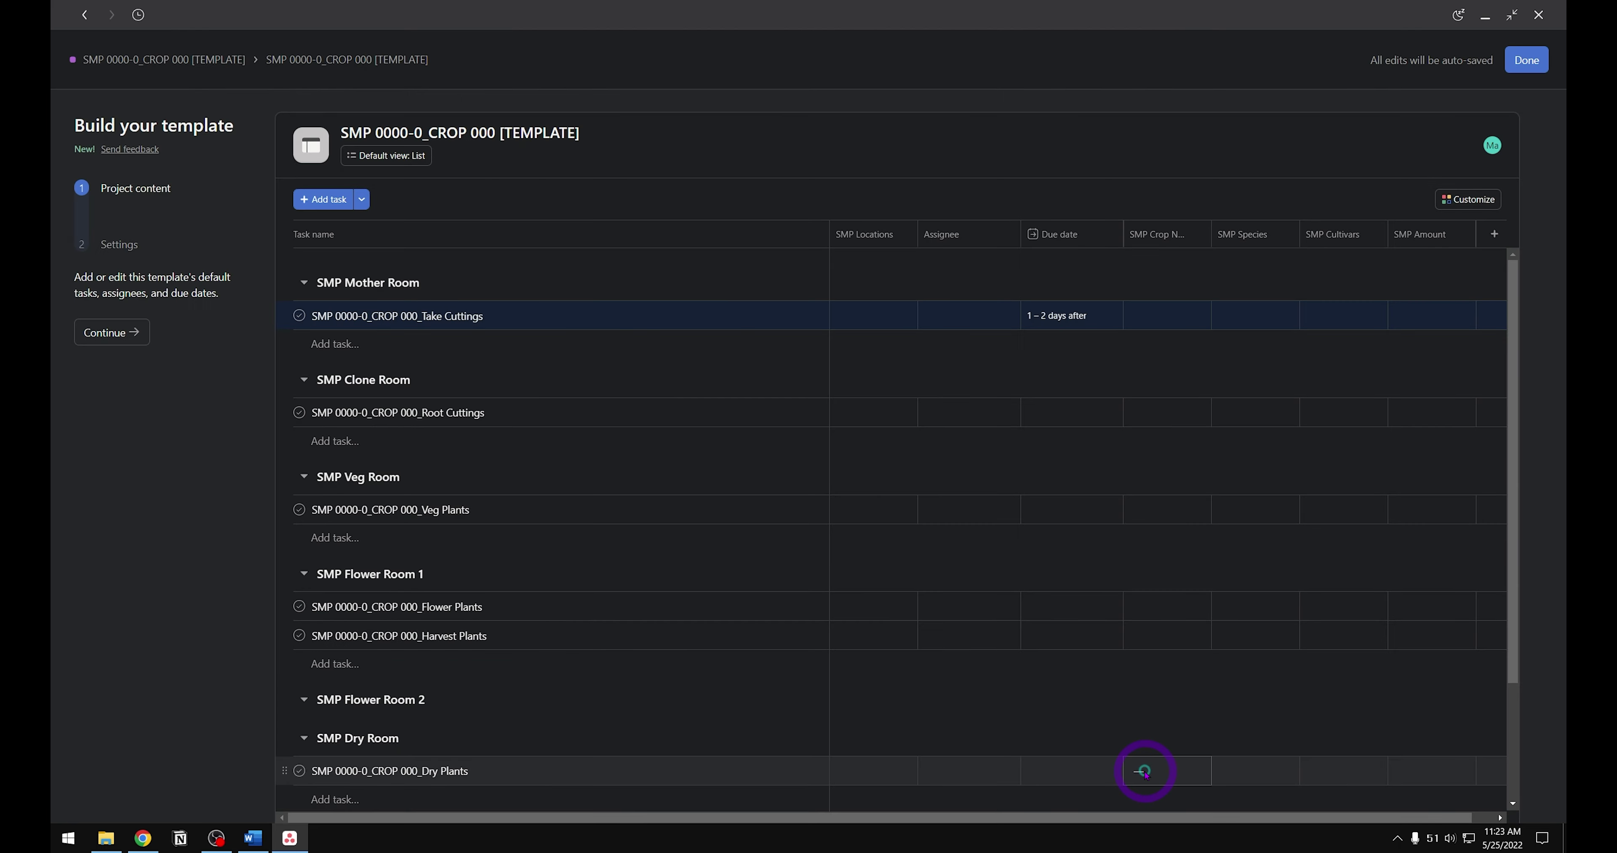
Step: In the Root Cuttings task template, schedule the Clone care day 1-3 subtask to start 3 and be due 5 days after project start
click(656, 415)
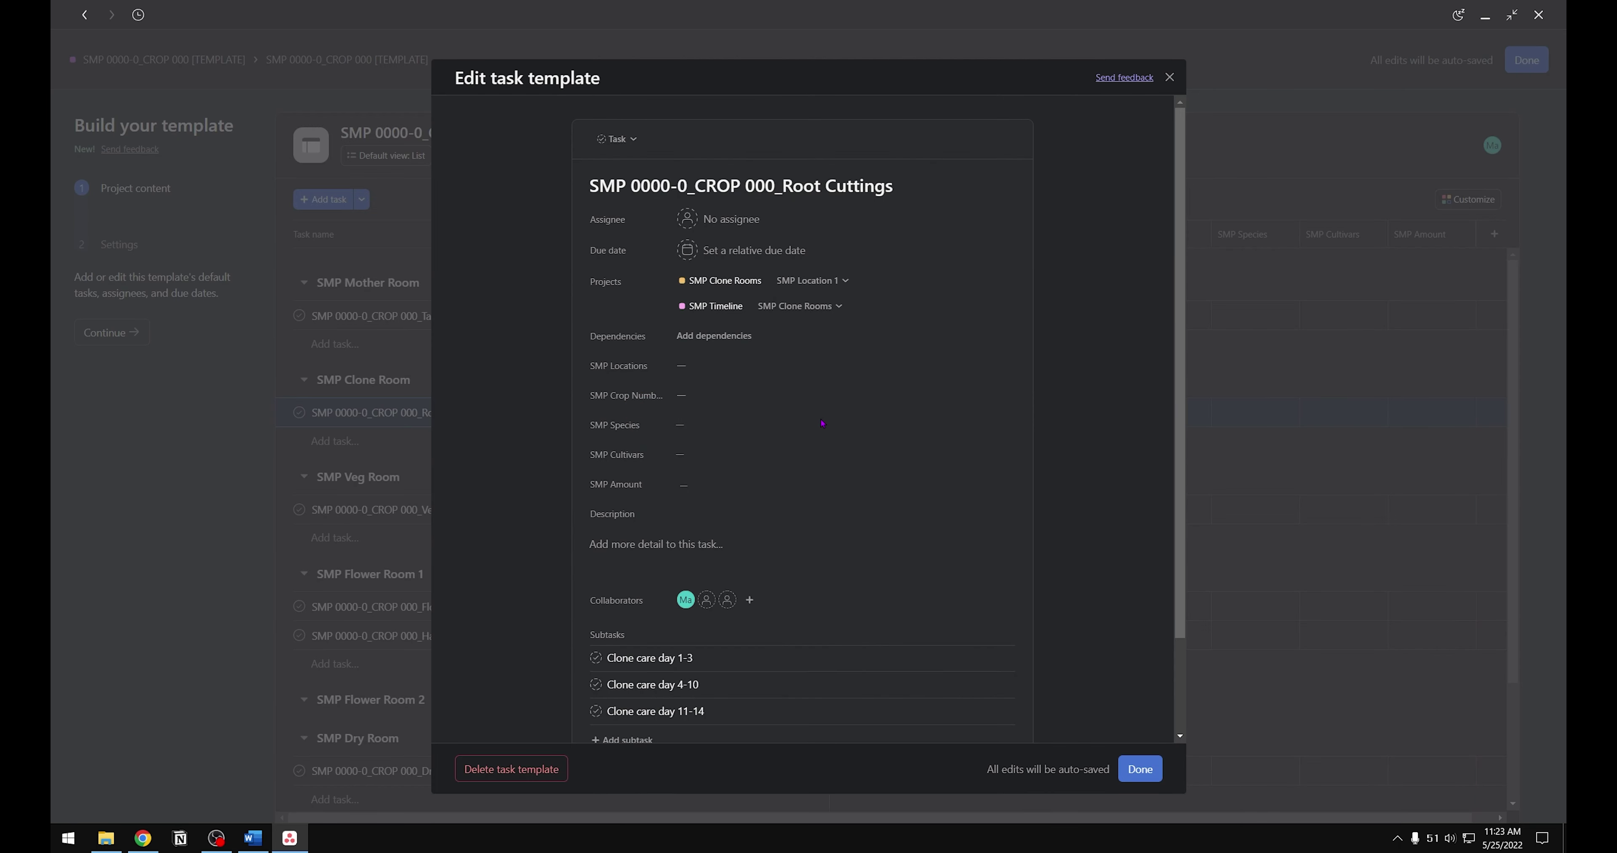
scroll(894, 432, down, 2)
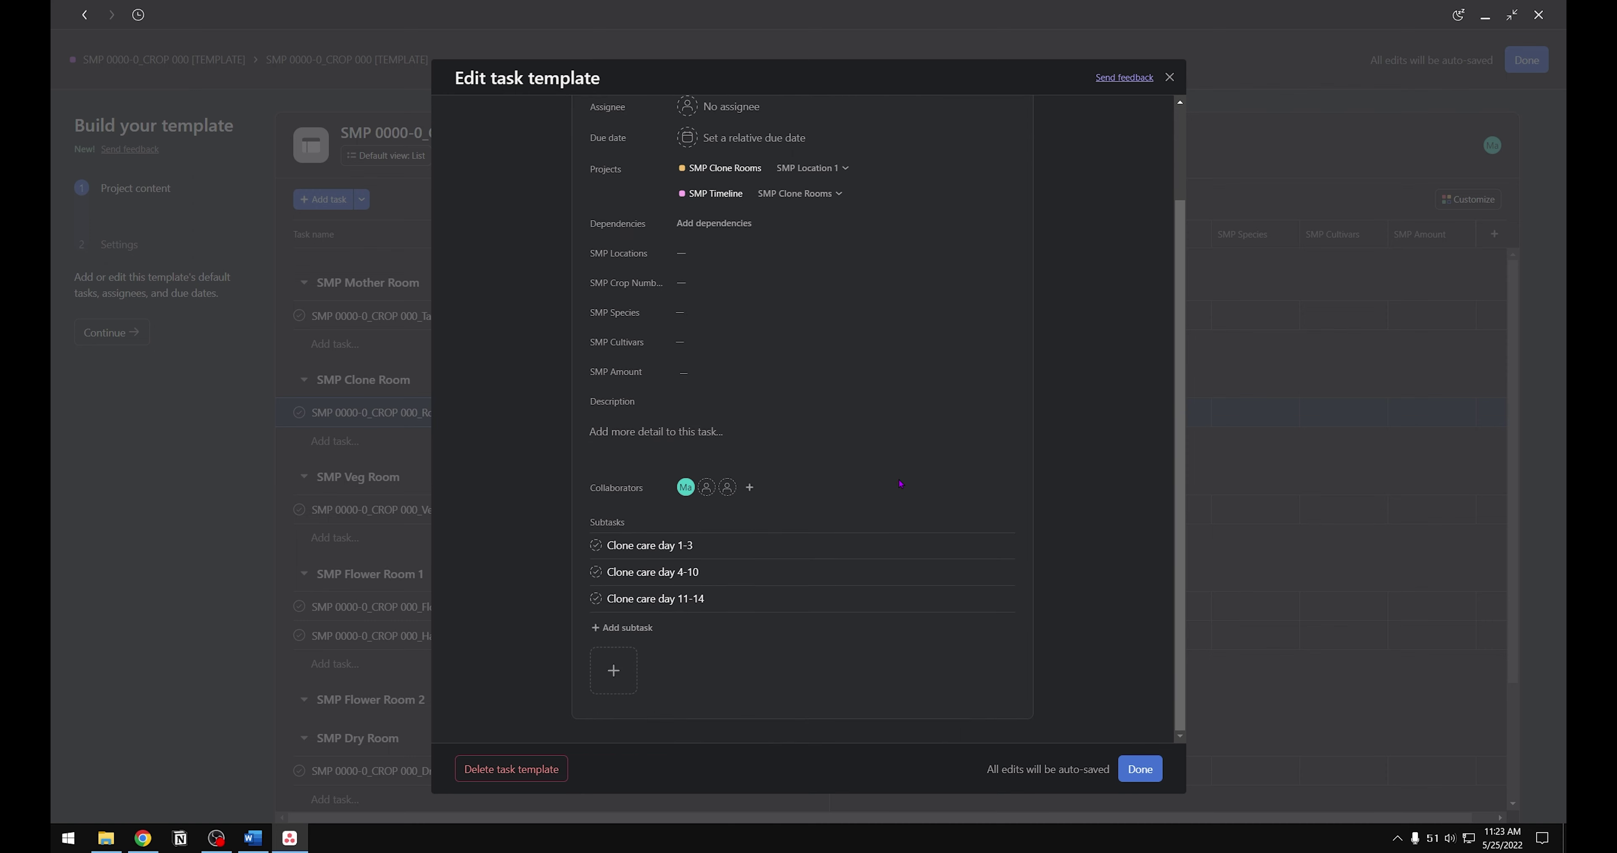
click(979, 545)
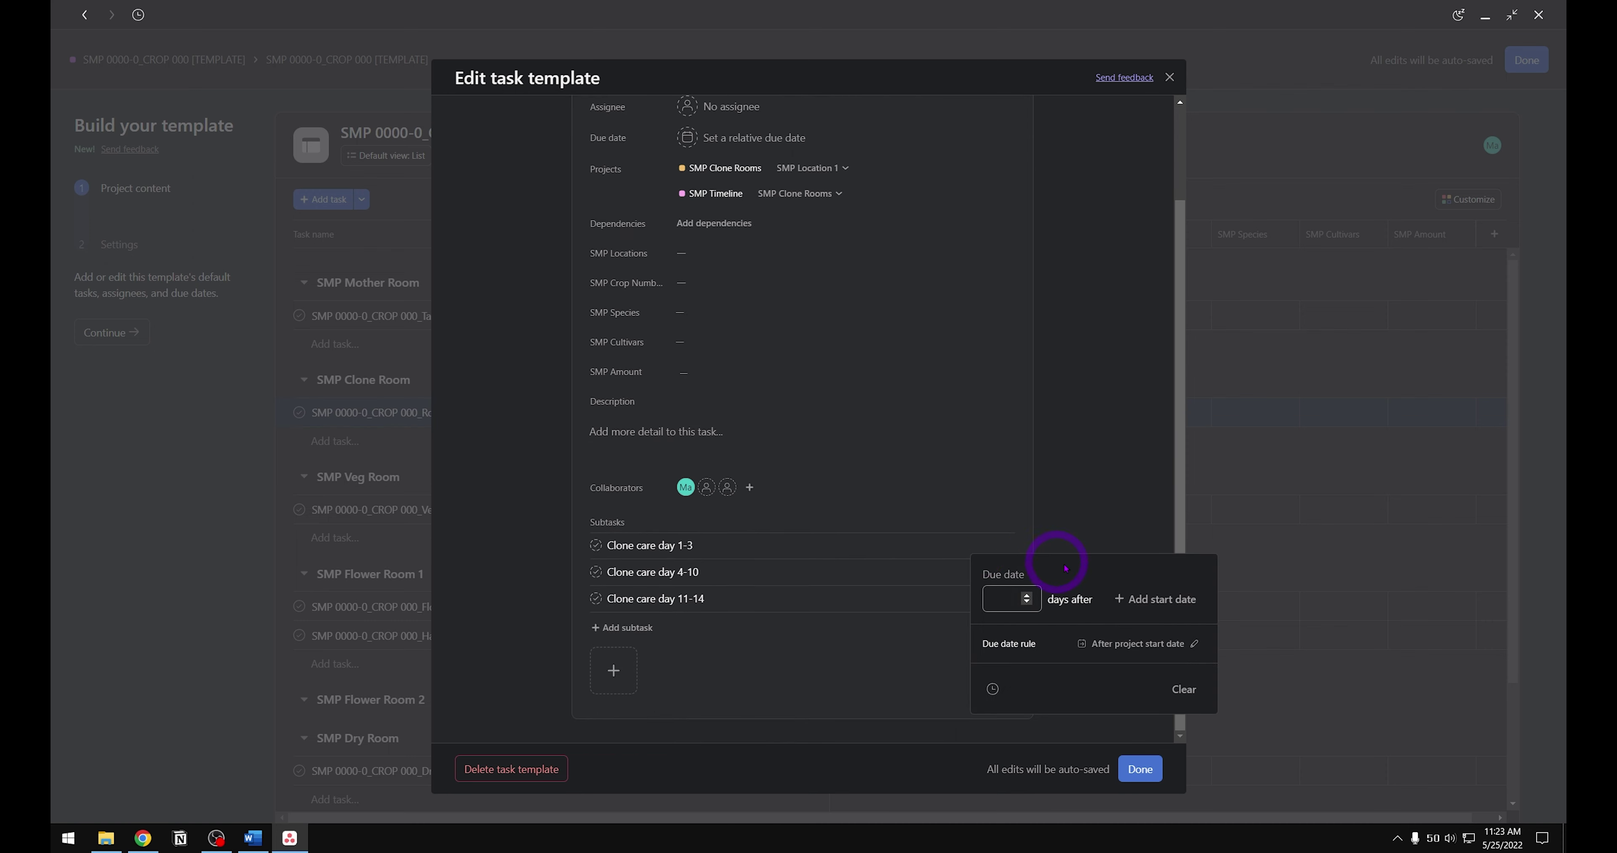
click(1120, 599)
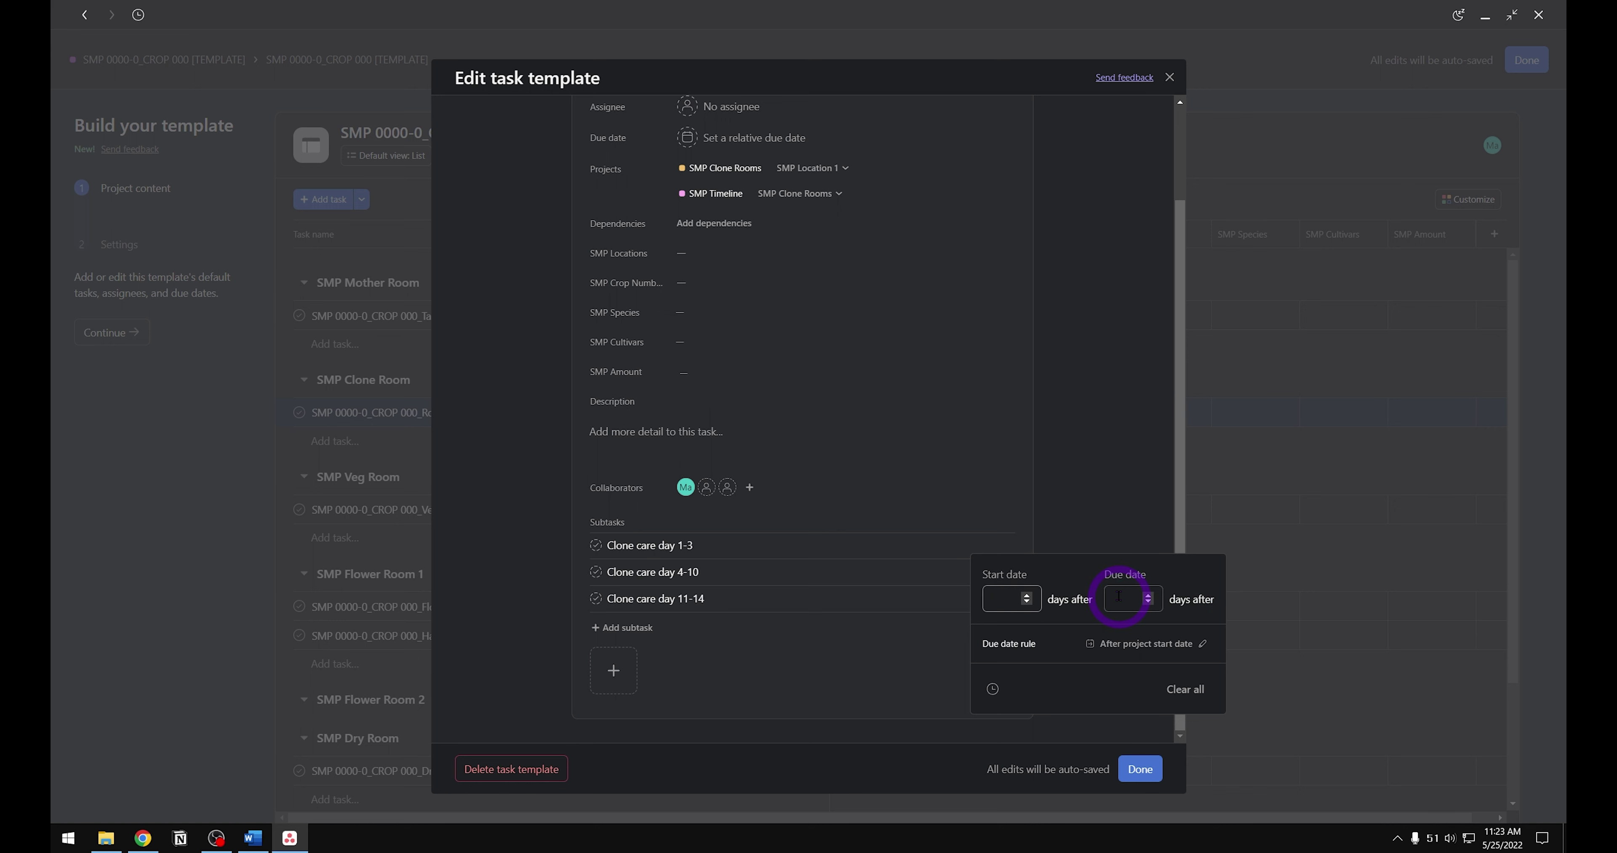
click(1002, 599)
text(3)
key(Tab)
text(5)
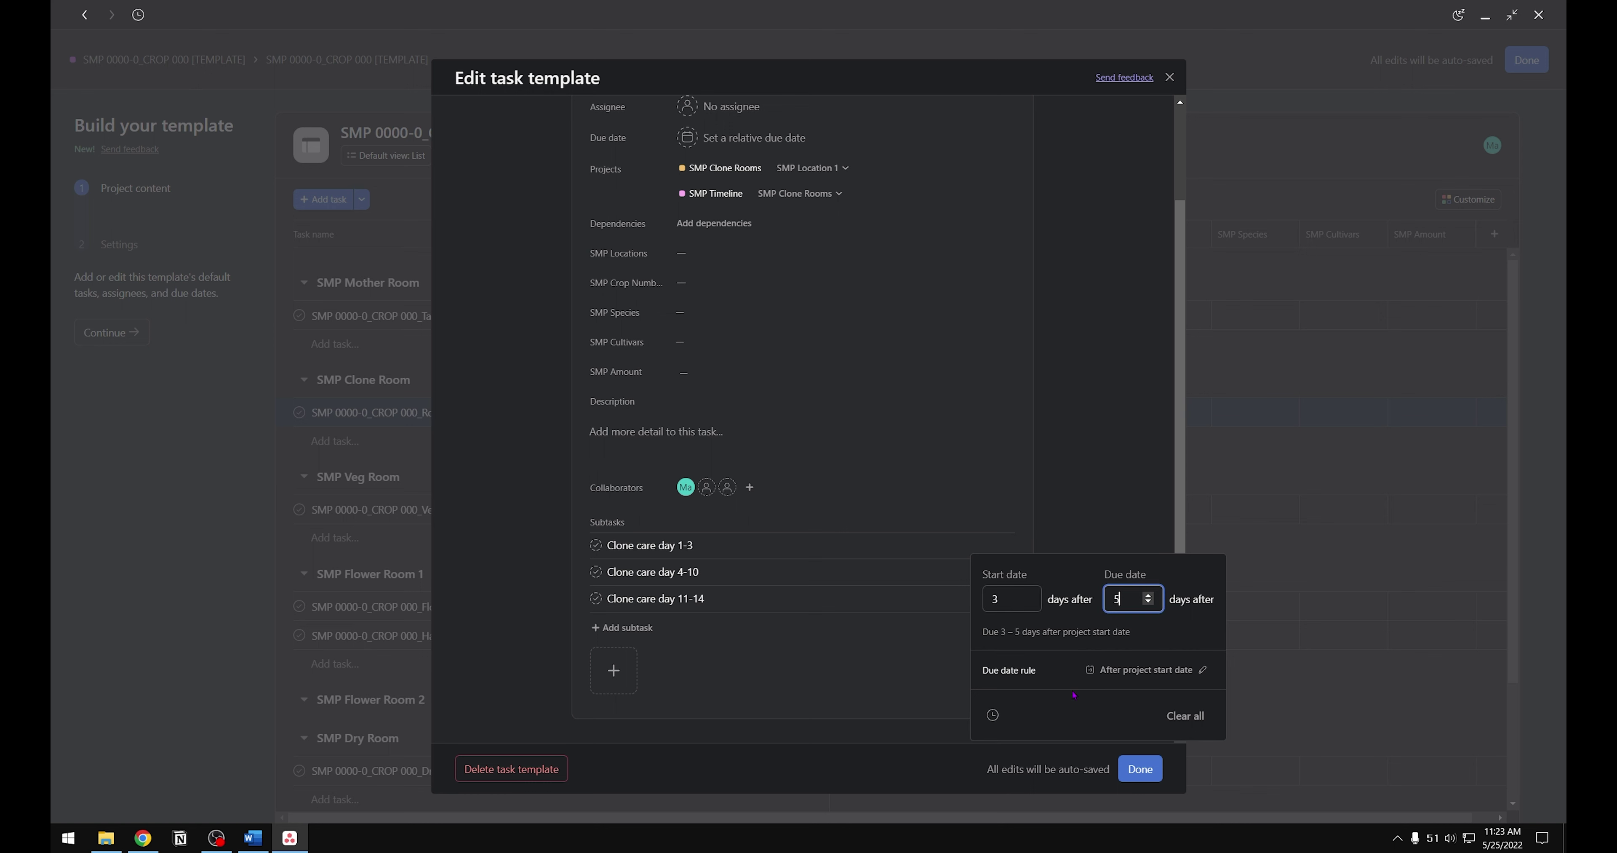
click(876, 572)
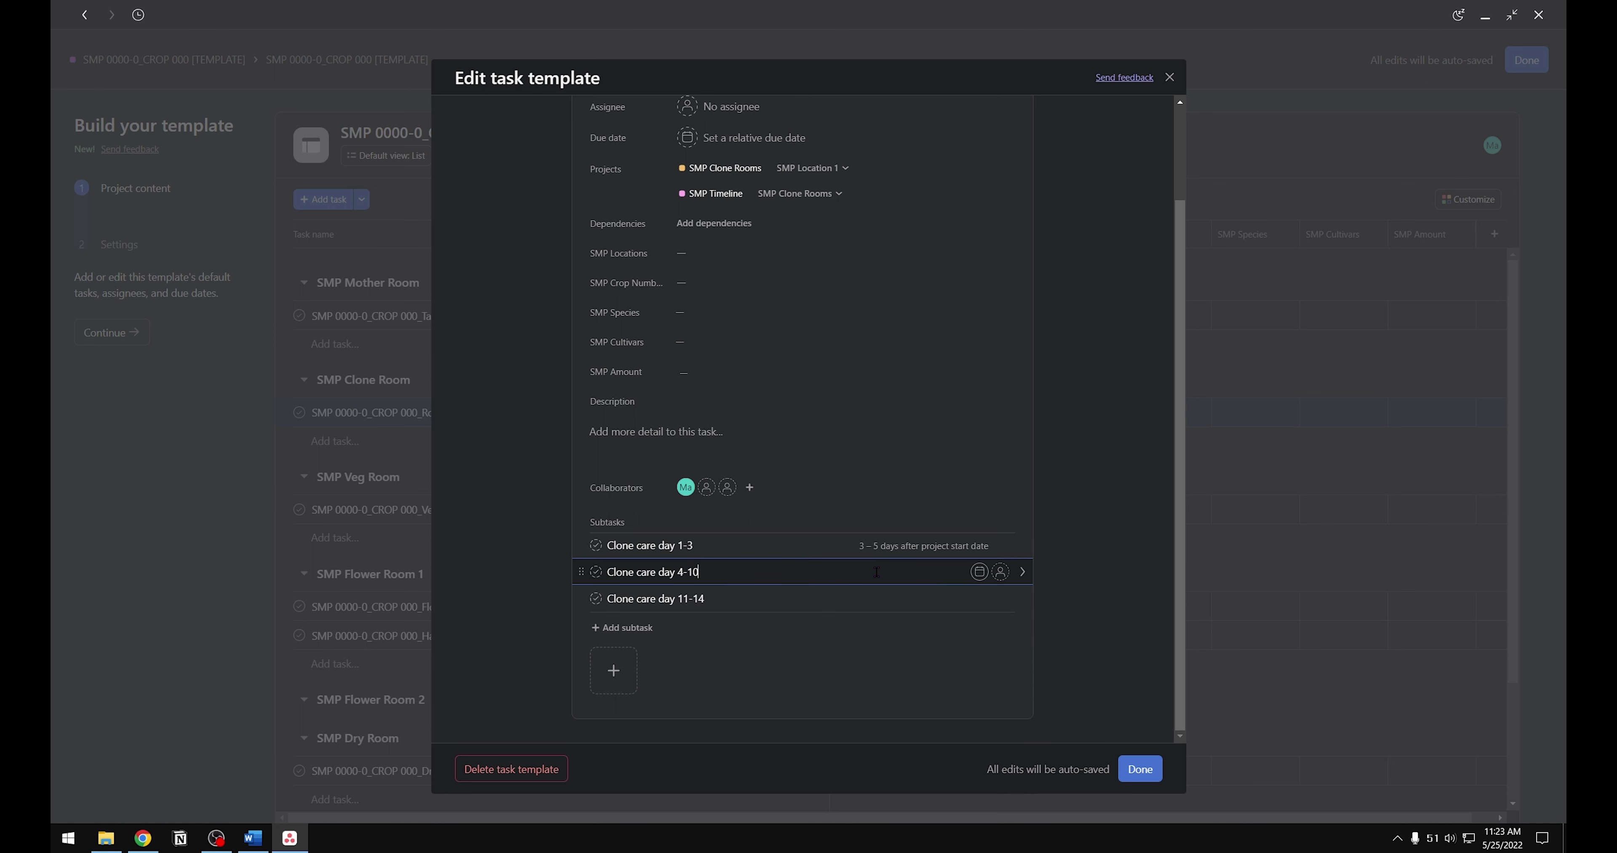
Step: Schedule the Clone care day 4-10 subtask to start 6 and be due 12 days after project start
click(978, 572)
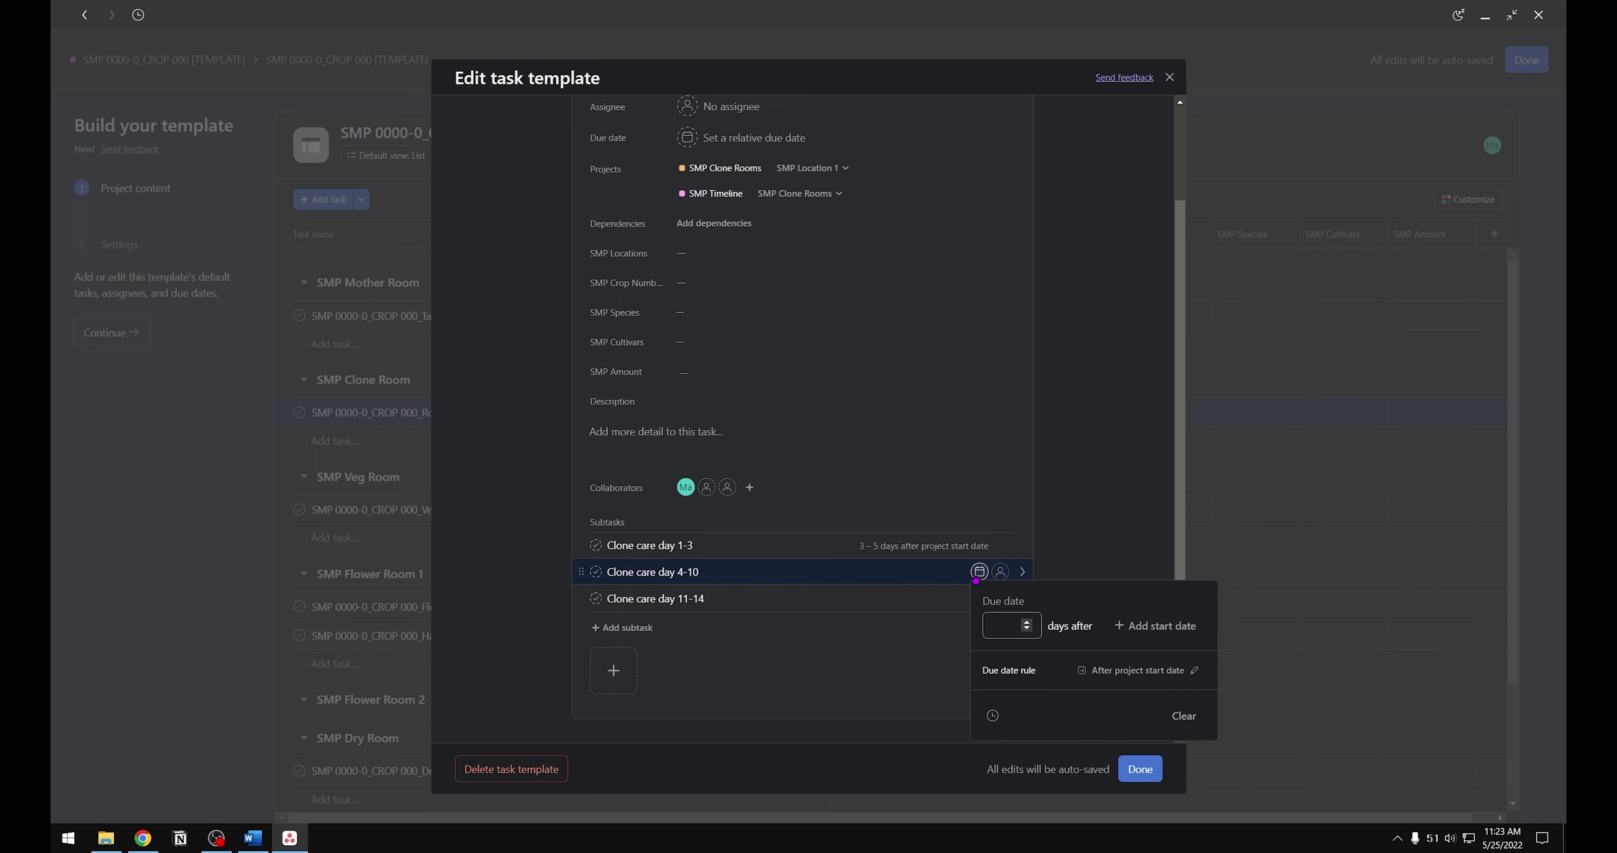
click(1113, 628)
key(Tab)
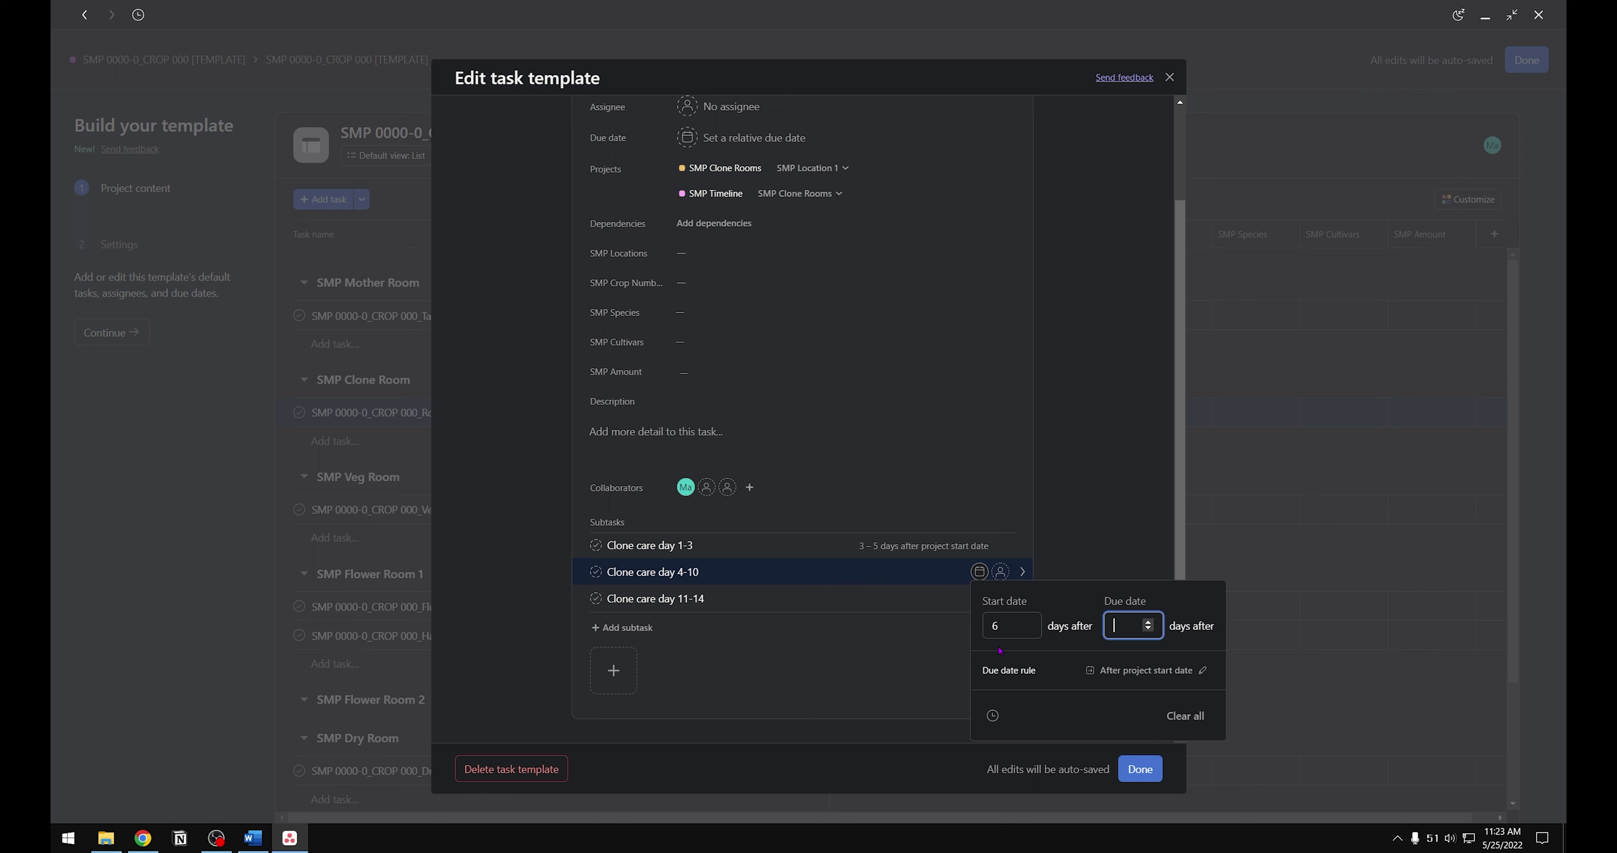
text(12)
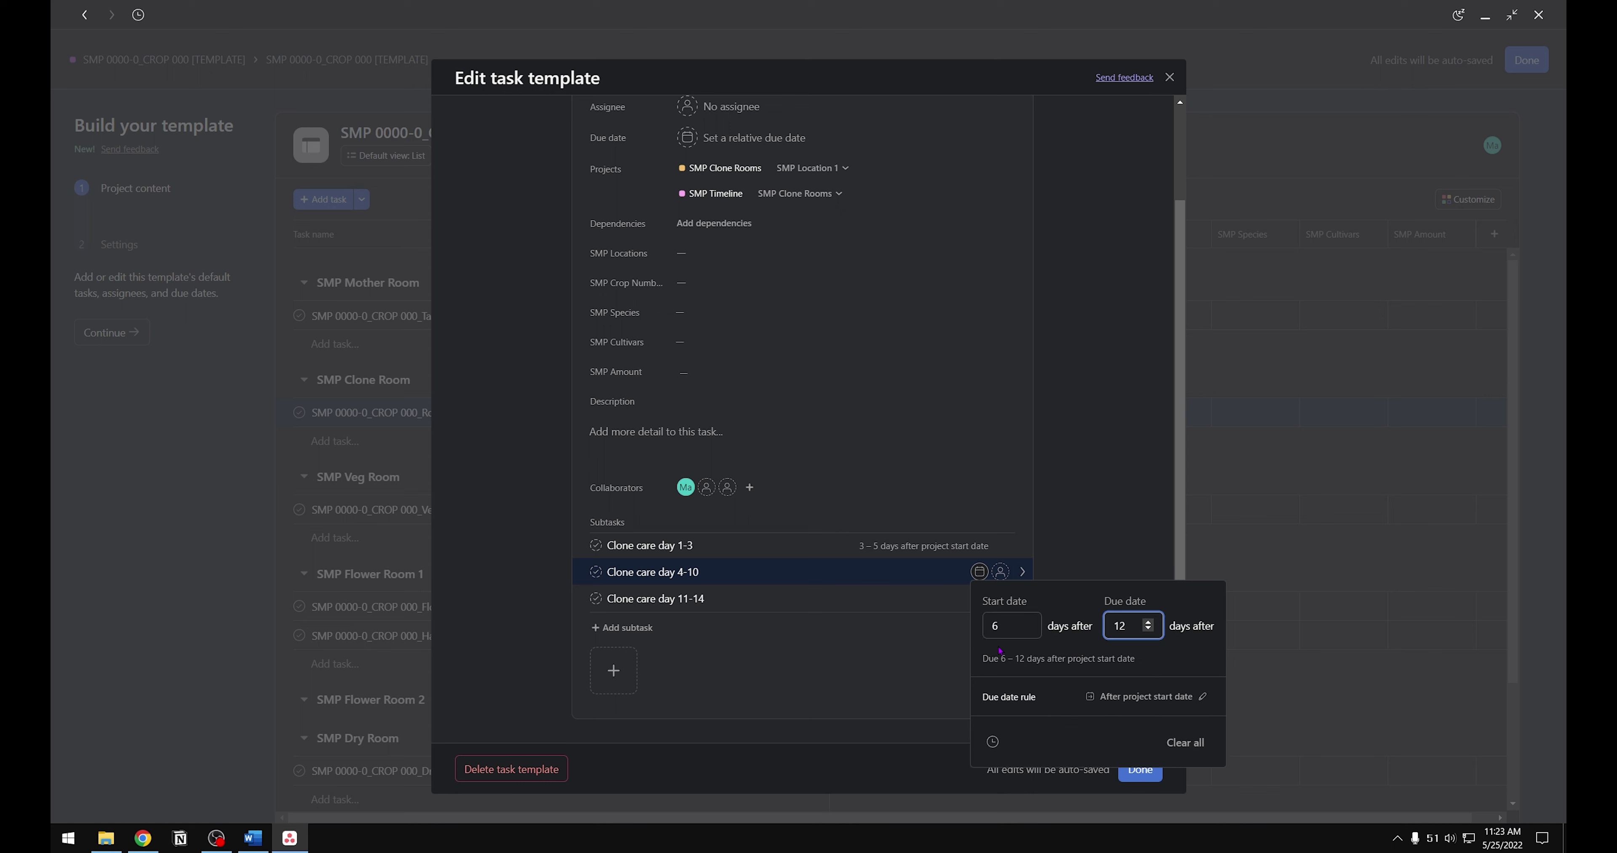
click(939, 653)
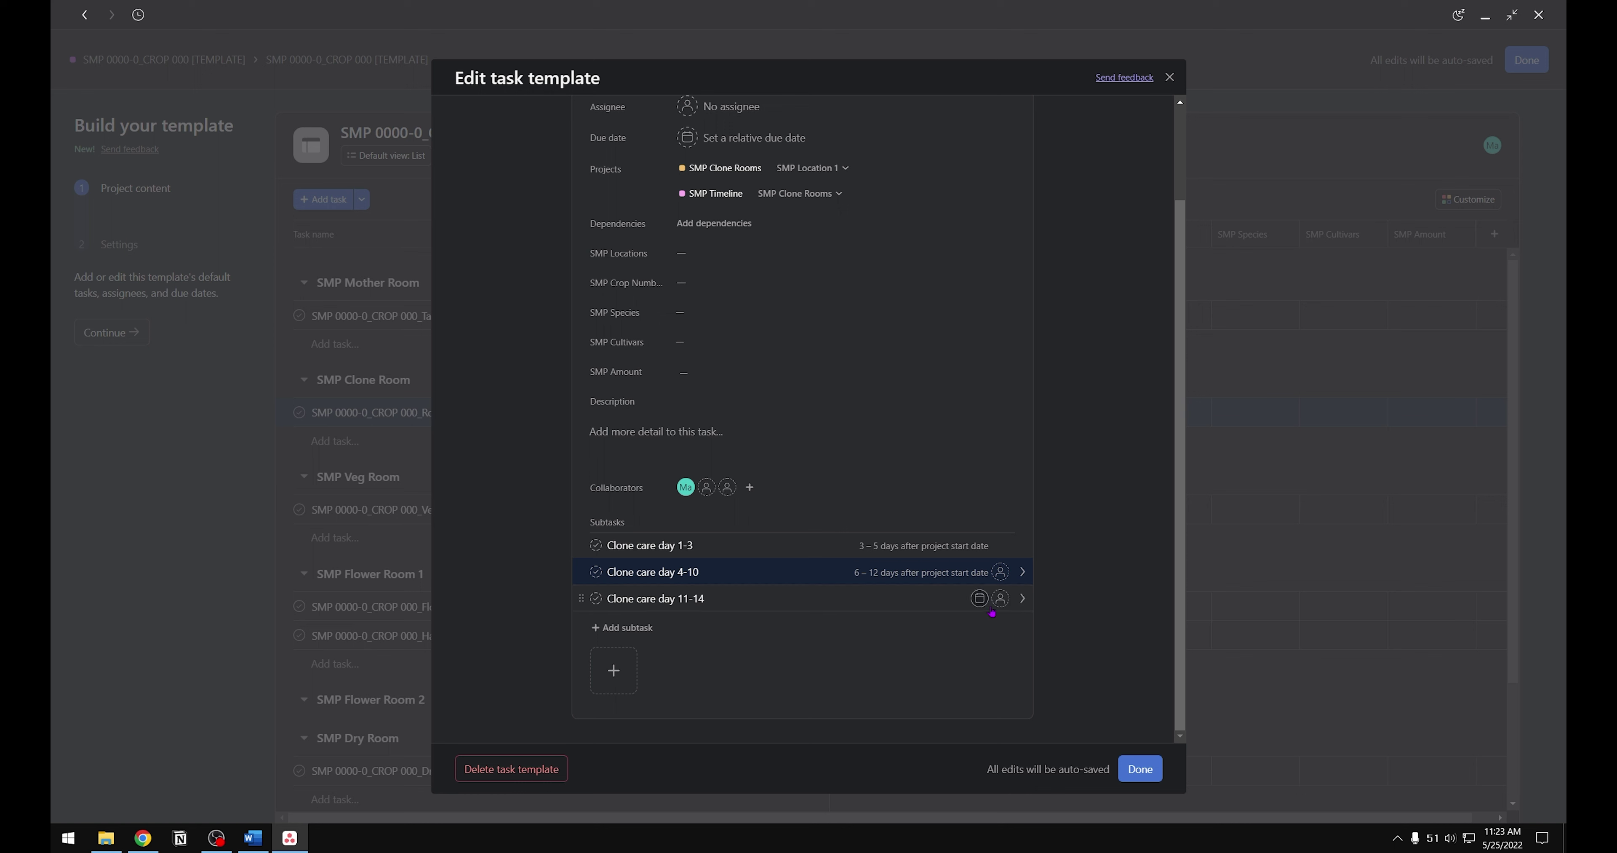
Step: Schedule the Clone care day 11-14 subtask to start 13 and be due 17 days after project start, and finish editing the task template
click(980, 599)
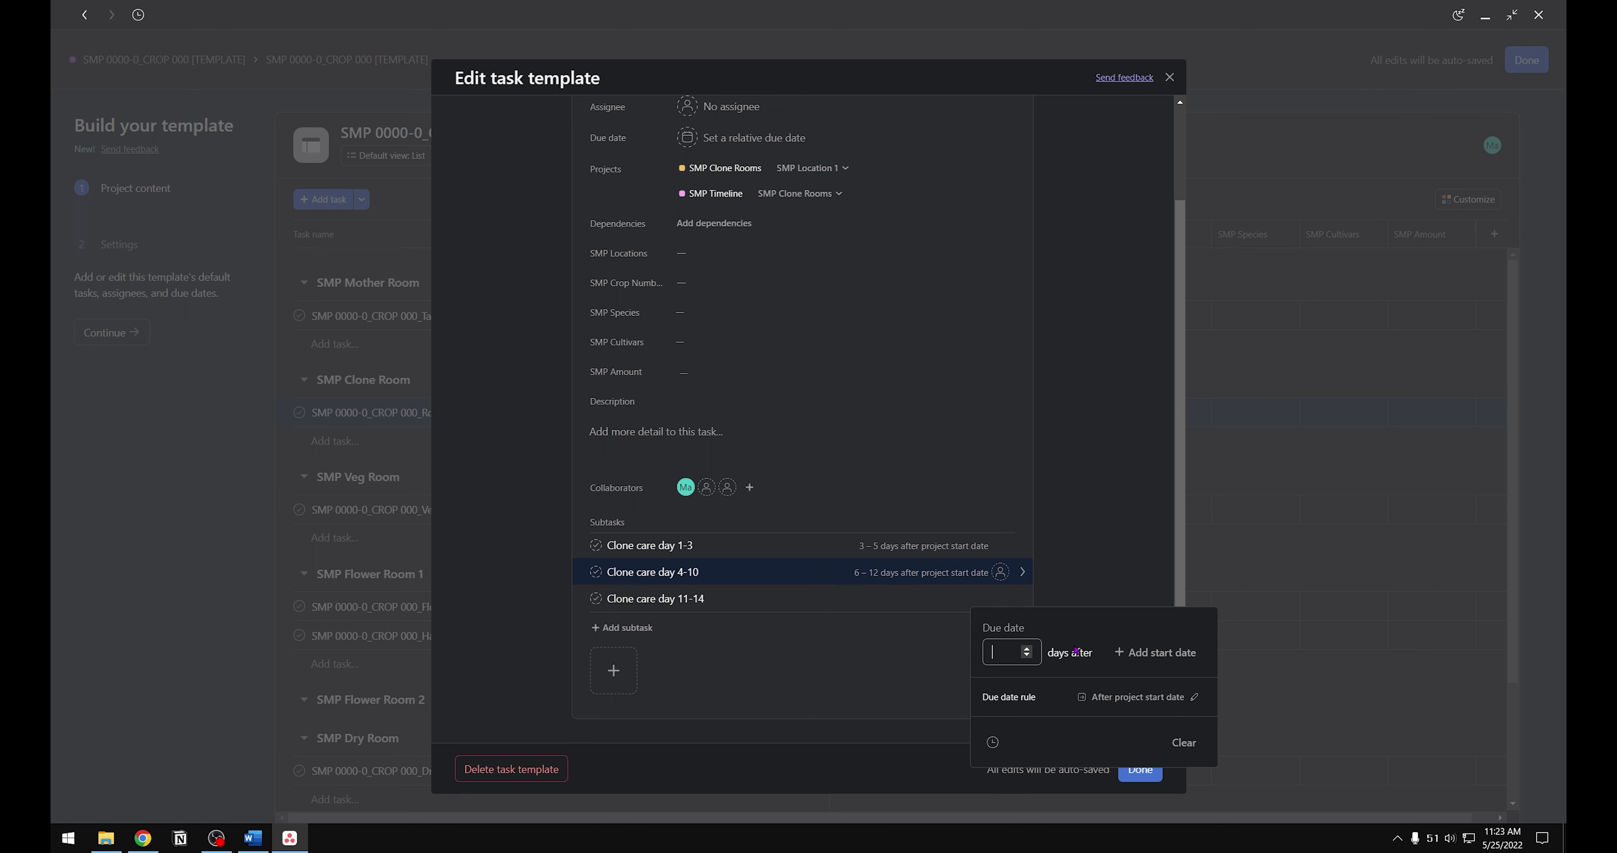
click(1154, 652)
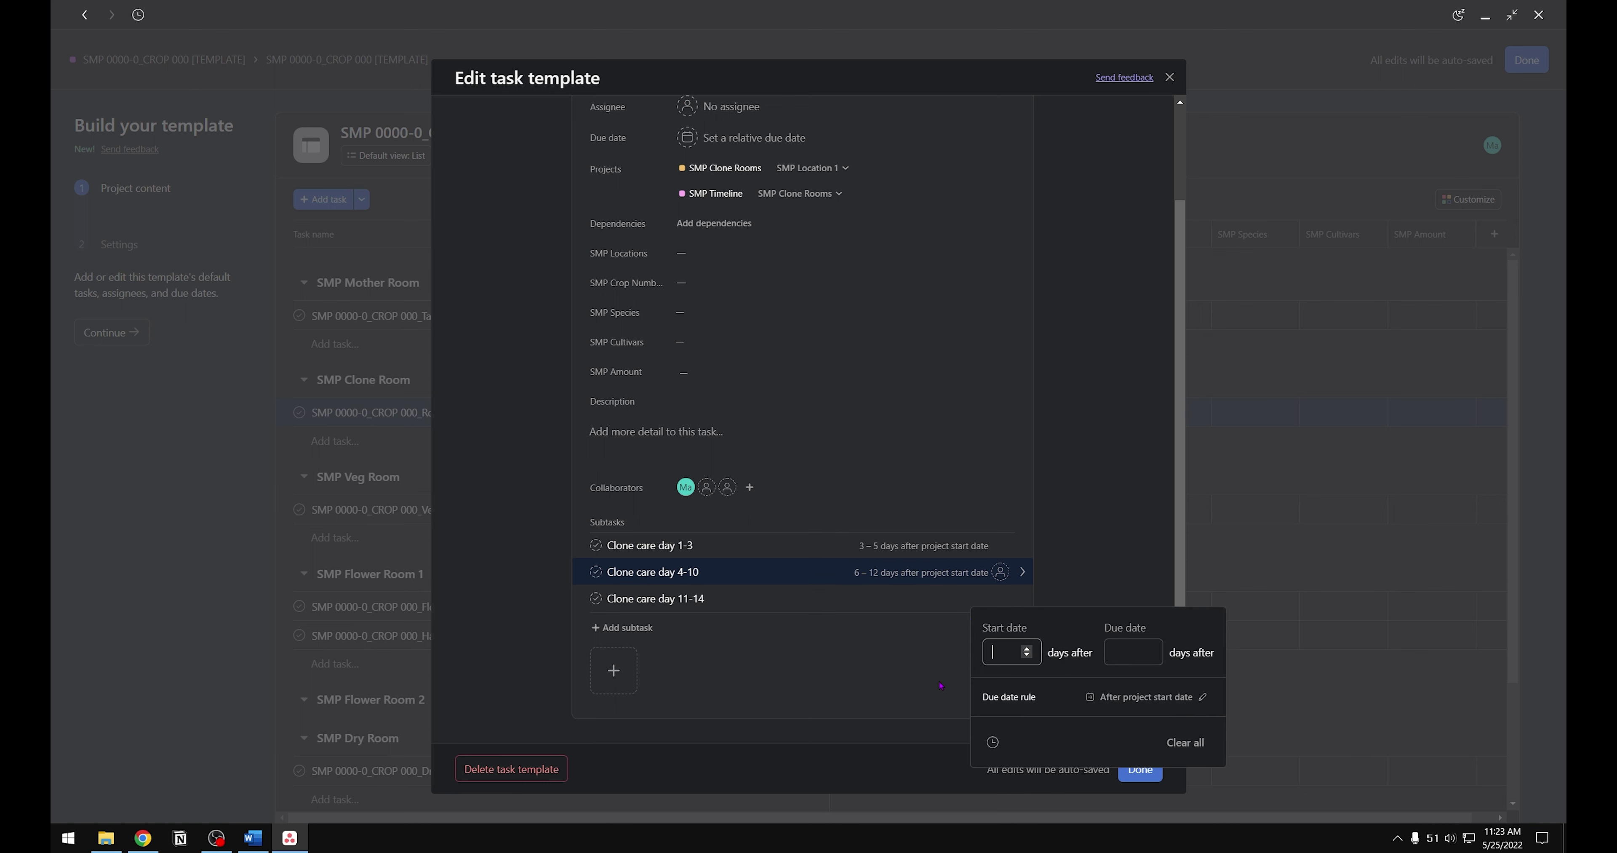
text(13)
key(Tab)
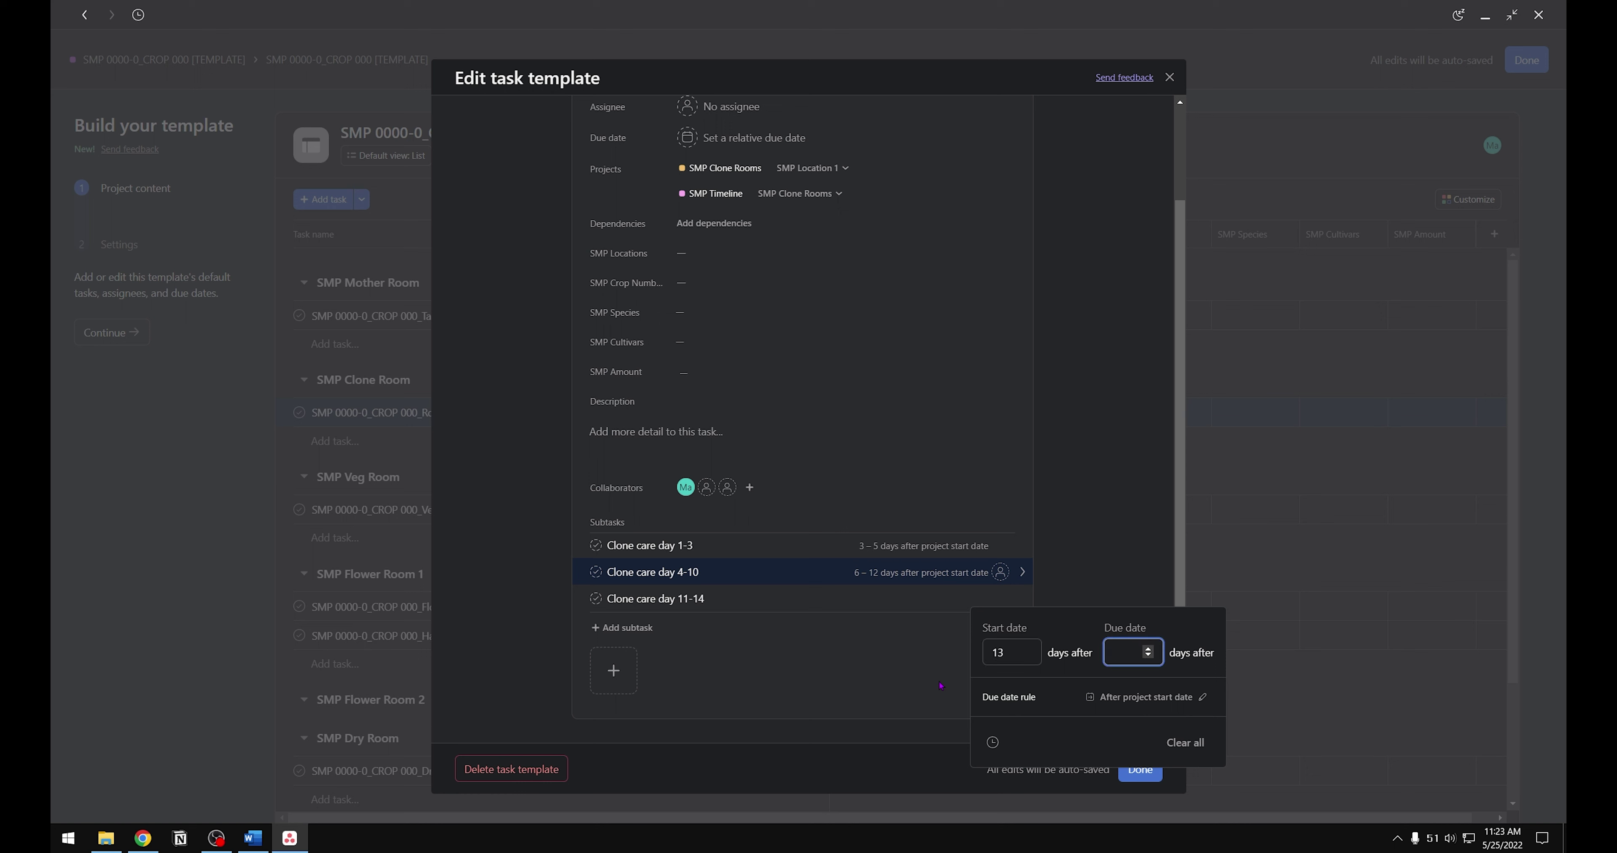
text(17)
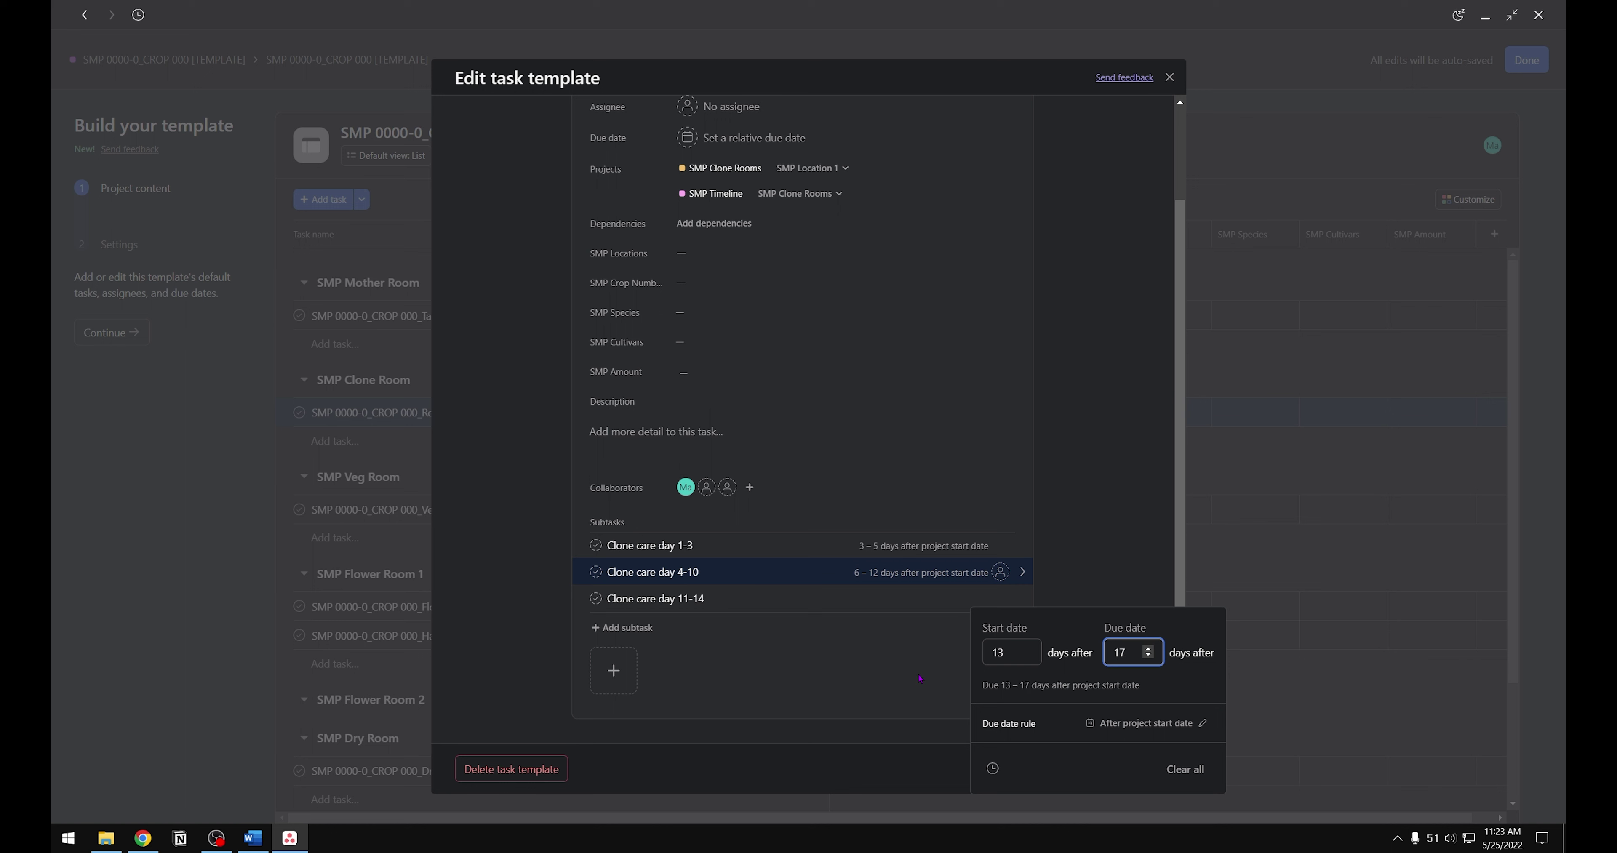
click(920, 677)
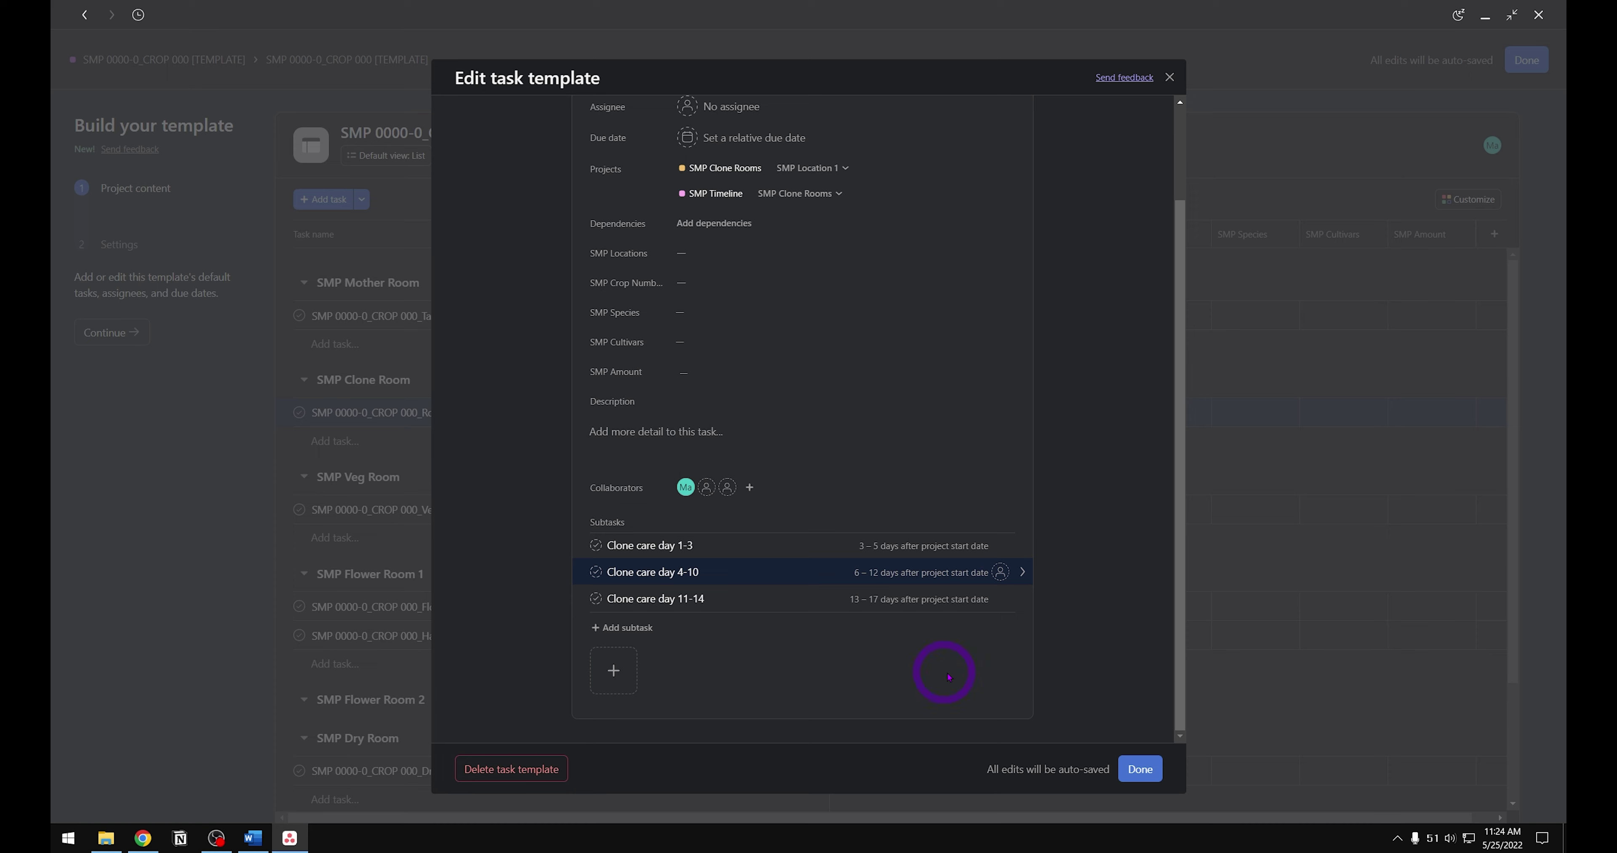
click(1138, 768)
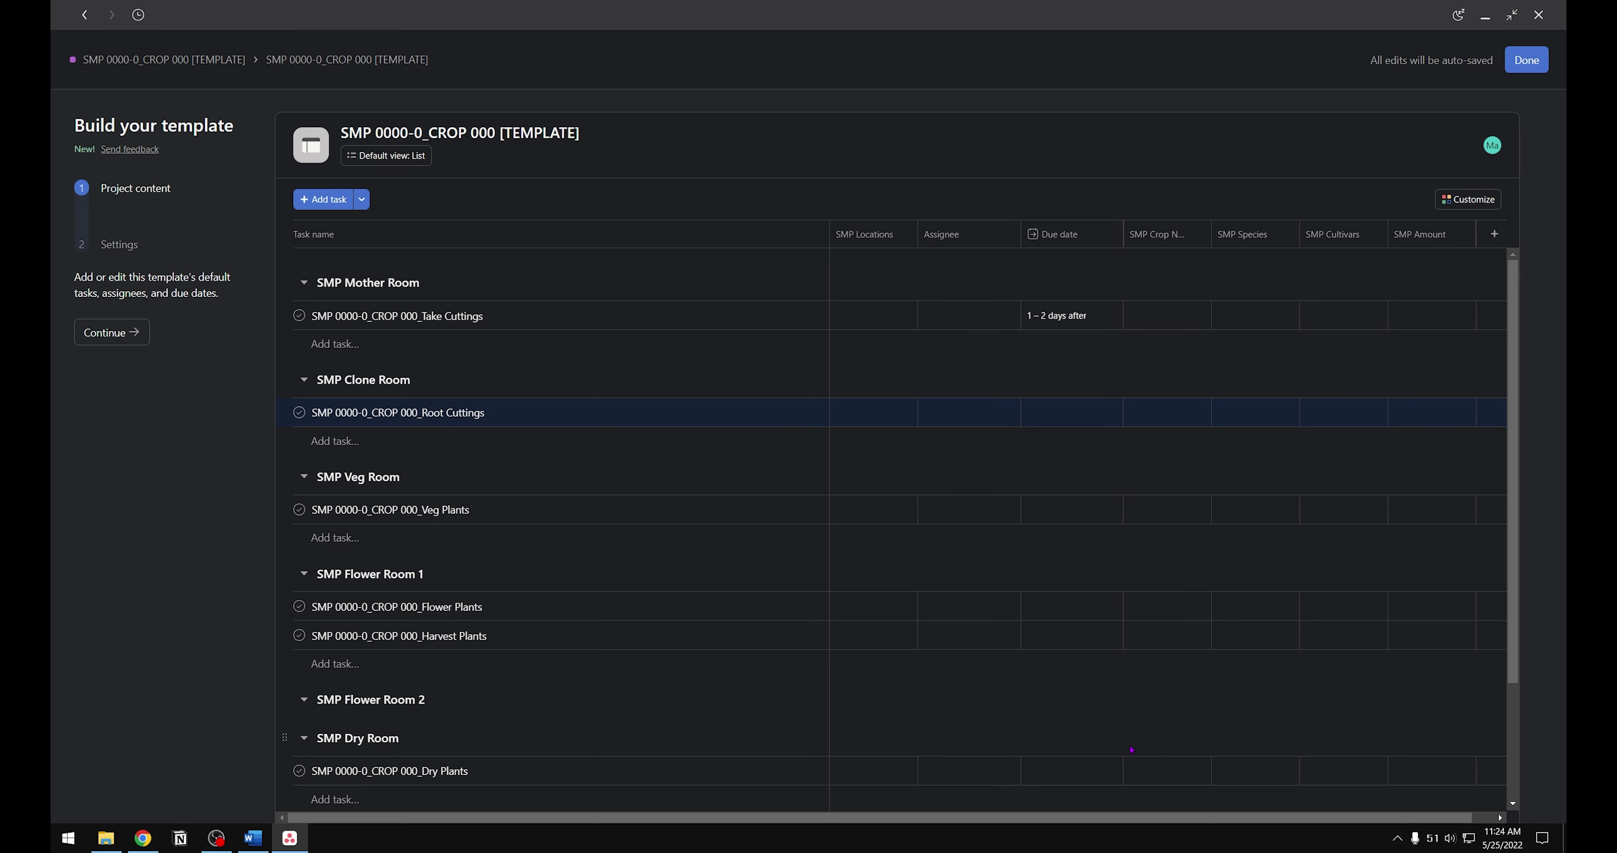
Step: Schedule the Root Cuttings task to start 3 and be due 17 days after the project start date
click(1106, 417)
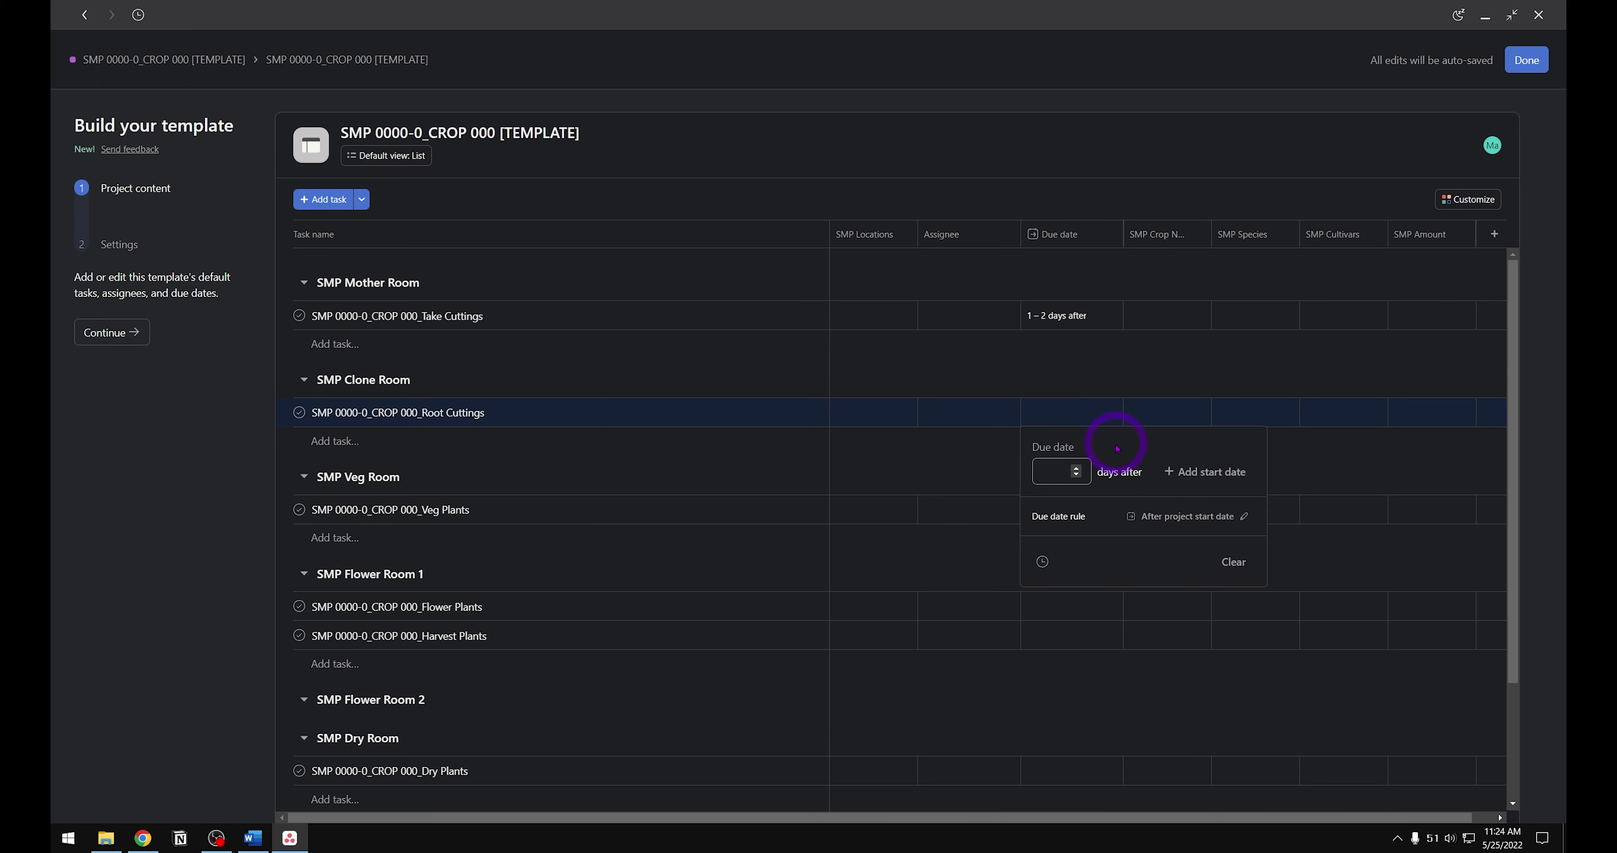
text(3)
key(Tab)
text(17)
Step: Schedule the Veg Plants task to start 18 and be due 39 days after the project start date
click(1071, 510)
text(18)
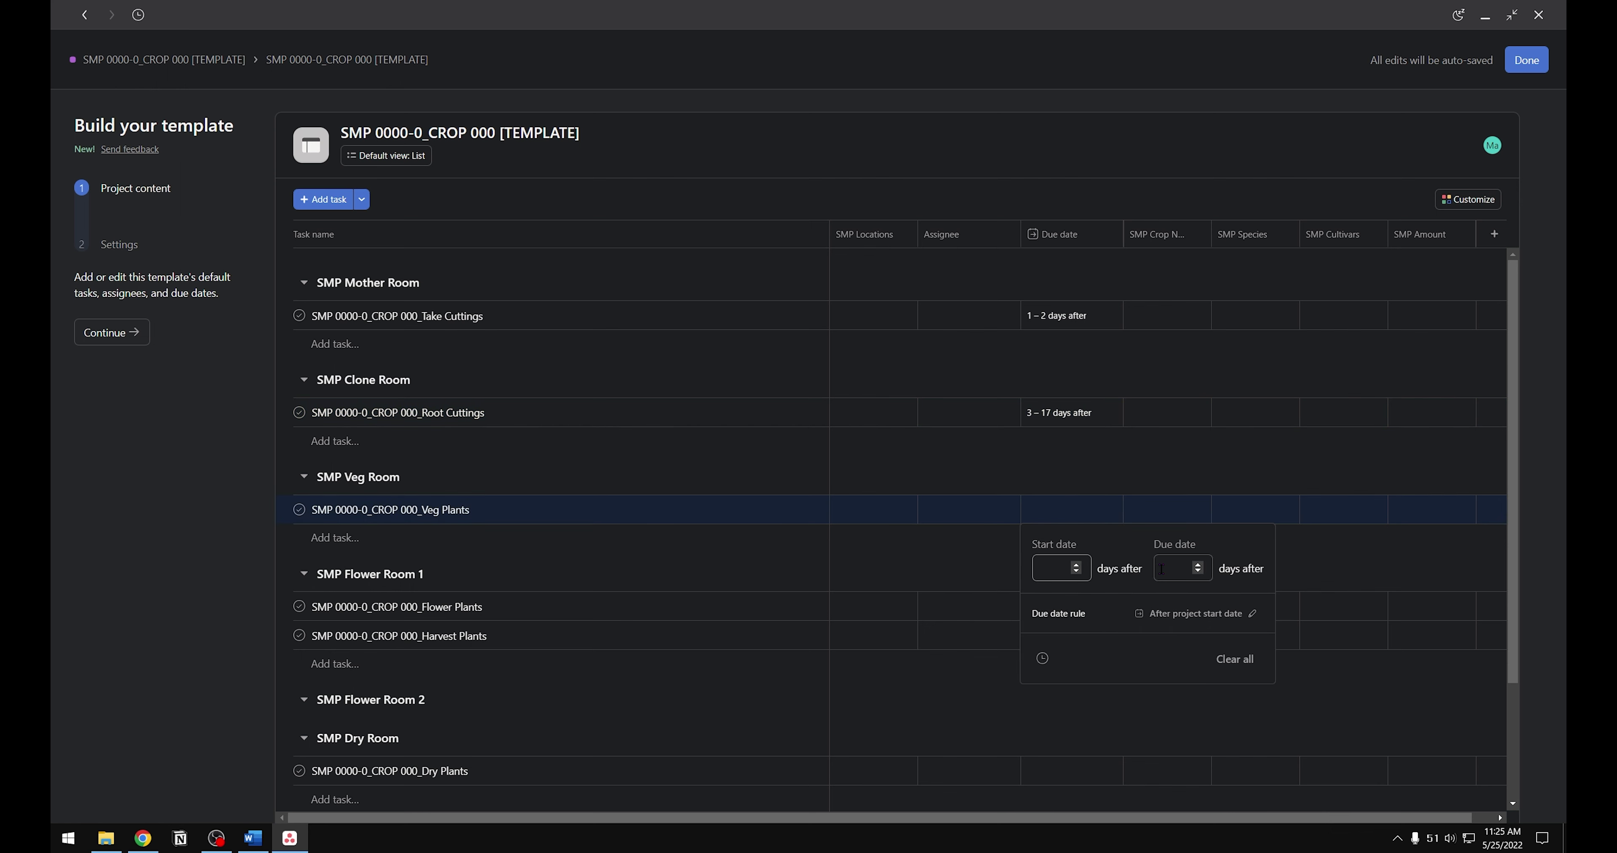
key(Tab)
text(39)
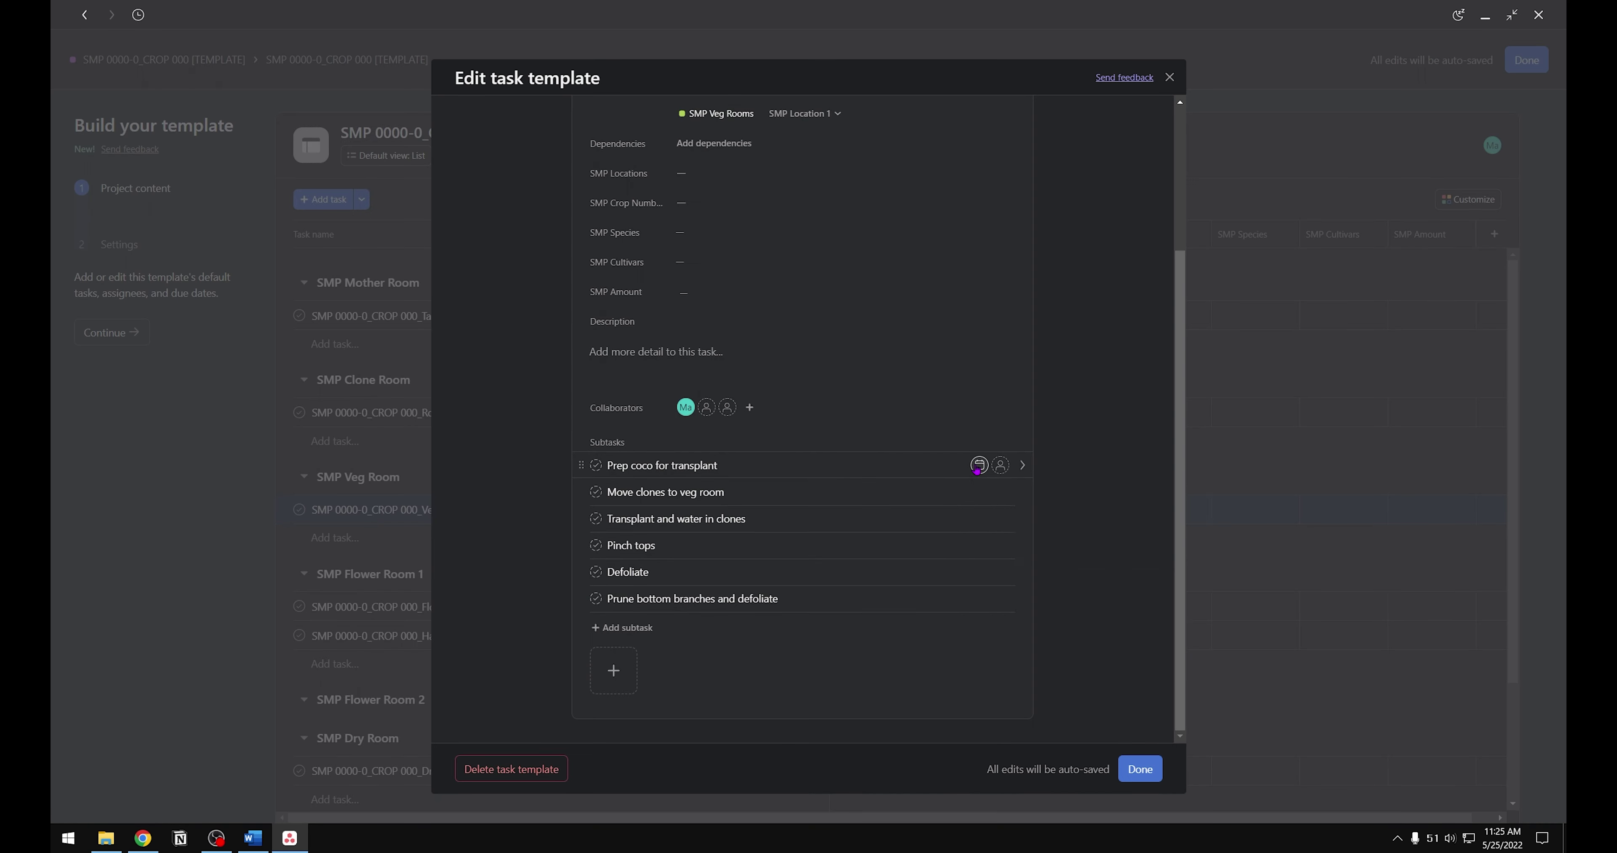
Step: In the Veg Plants task template, set Prep coco for transplant due 17 days, and Move clones and Transplant due 18 days after project start
click(979, 465)
click(979, 492)
click(979, 518)
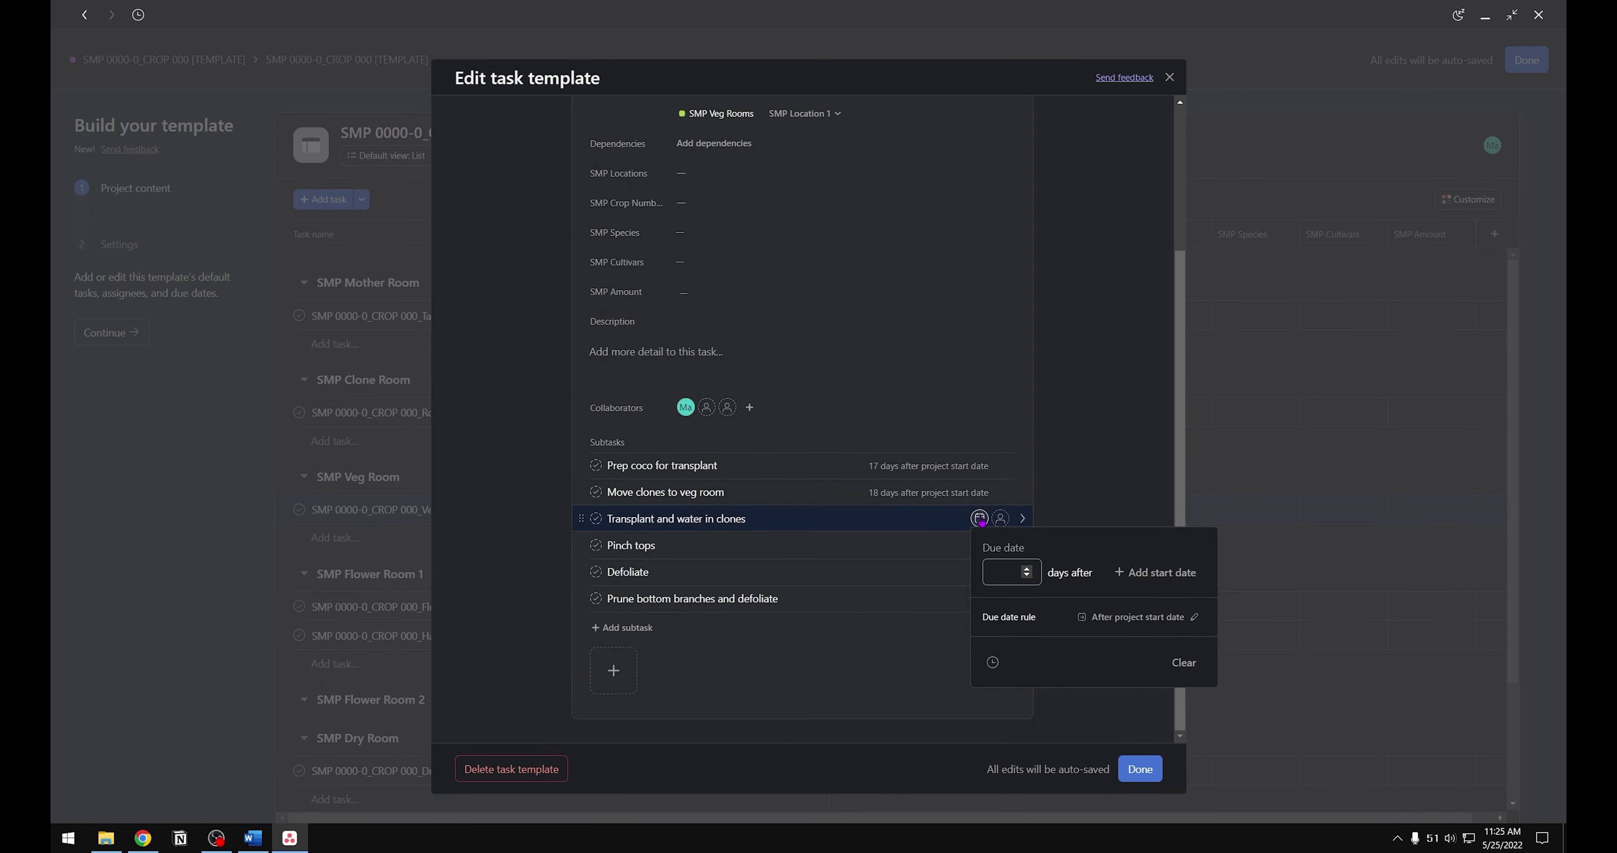
Step: Set the Pinch tops and Defoliate subtasks due 25 days after project start, and close the Veg Plants task template
click(979, 546)
text(25)
click(979, 572)
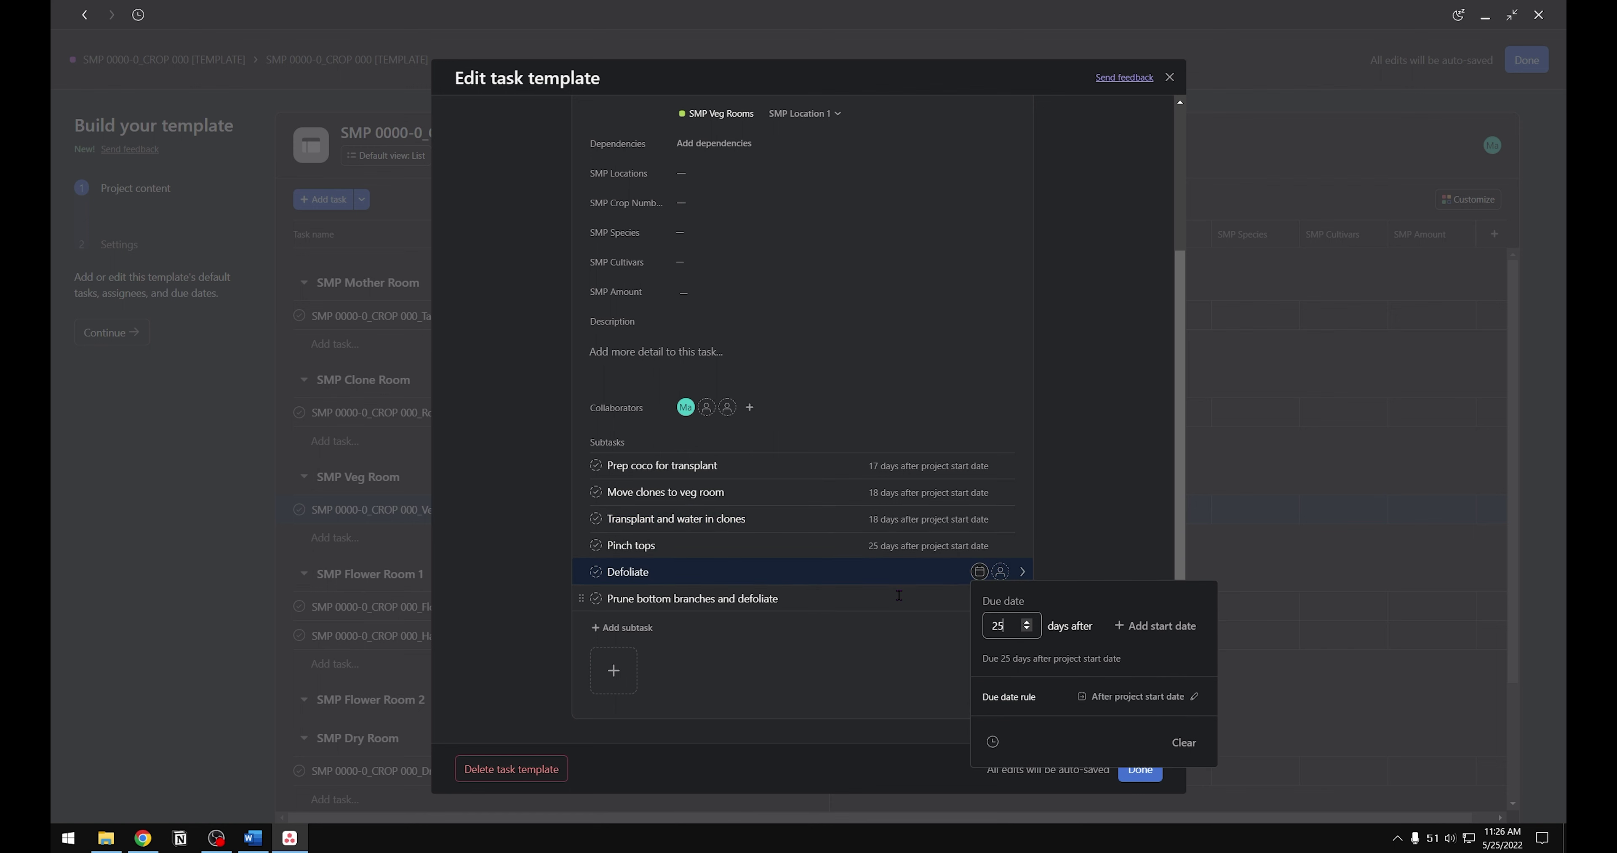
click(899, 596)
key(Escape)
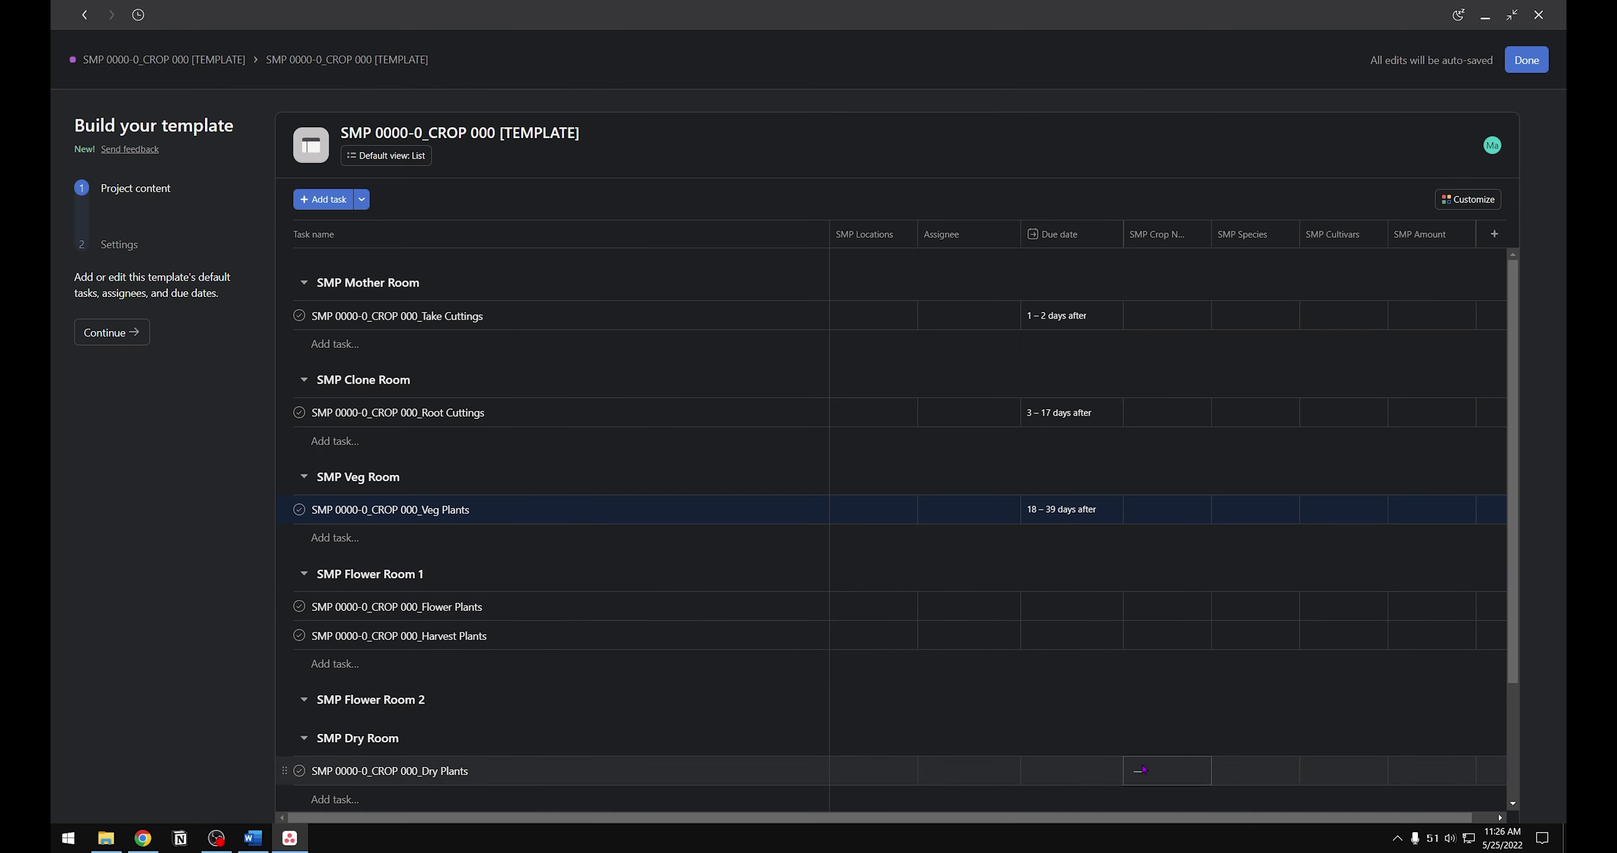
Step: Schedule the Flower Plants task to start 40 and be due 102 days after project start, and open its task template
click(1073, 606)
click(396, 607)
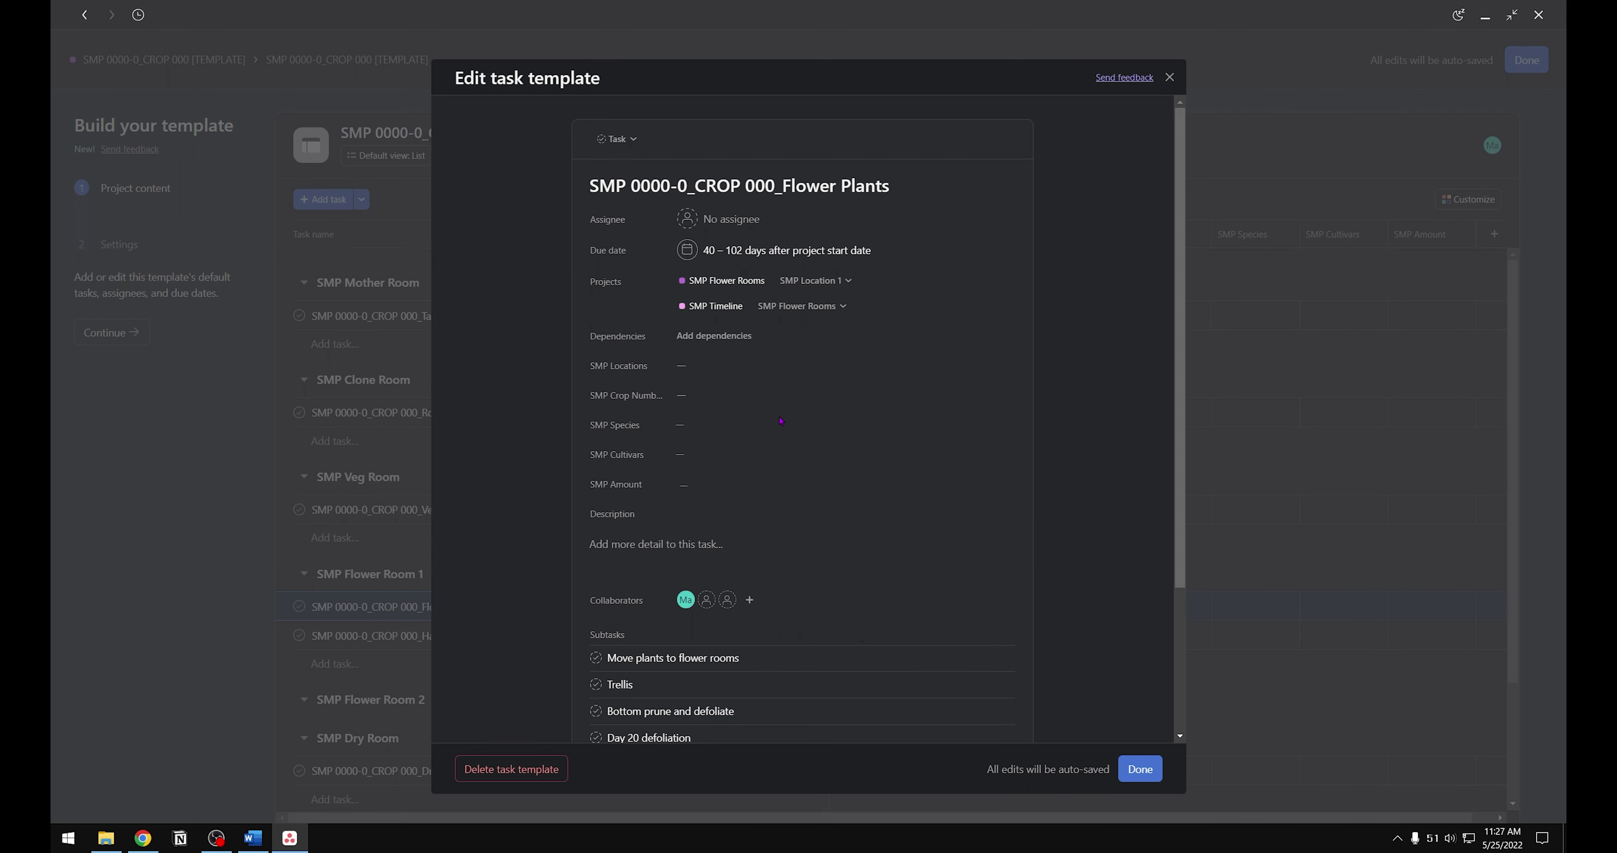
Step: Set Move plants to flower rooms and Trellis due 40 days, Bottom prune and defoliate 47, and Day 20 defoliation 60 days after project start
scroll(802, 439, down, 5)
click(979, 491)
click(979, 492)
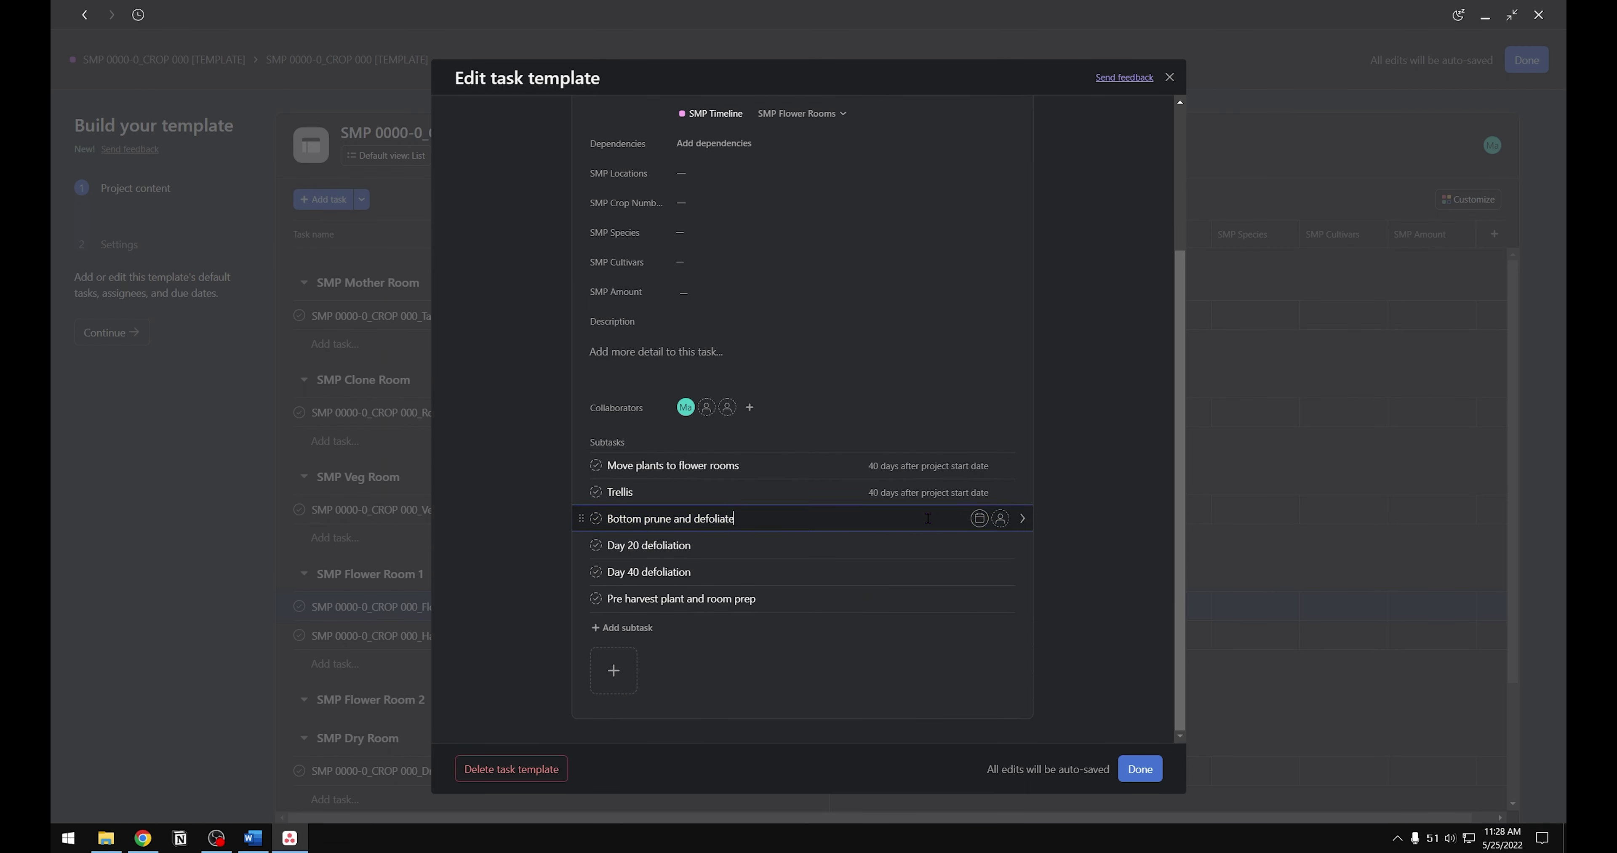
click(979, 518)
click(979, 545)
Step: Set Day 40 defoliation due 80 and Pre harvest plant and room prep due 101 days after project start, and close the Flower Plants template
click(962, 571)
click(979, 571)
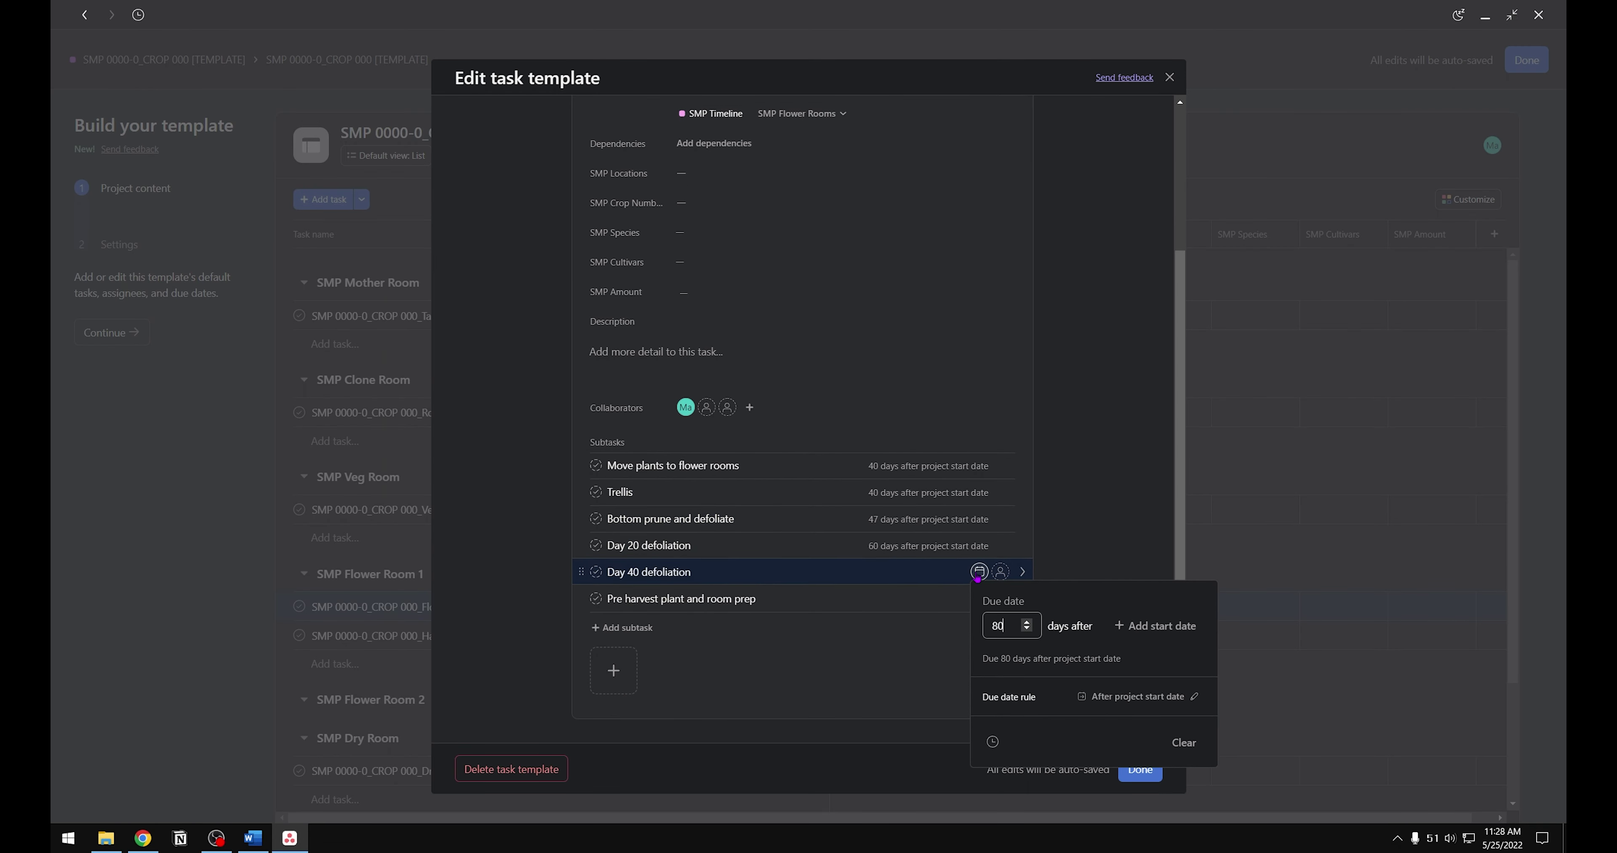
text(80)
click(979, 598)
text(101)
key(Return)
key(Escape)
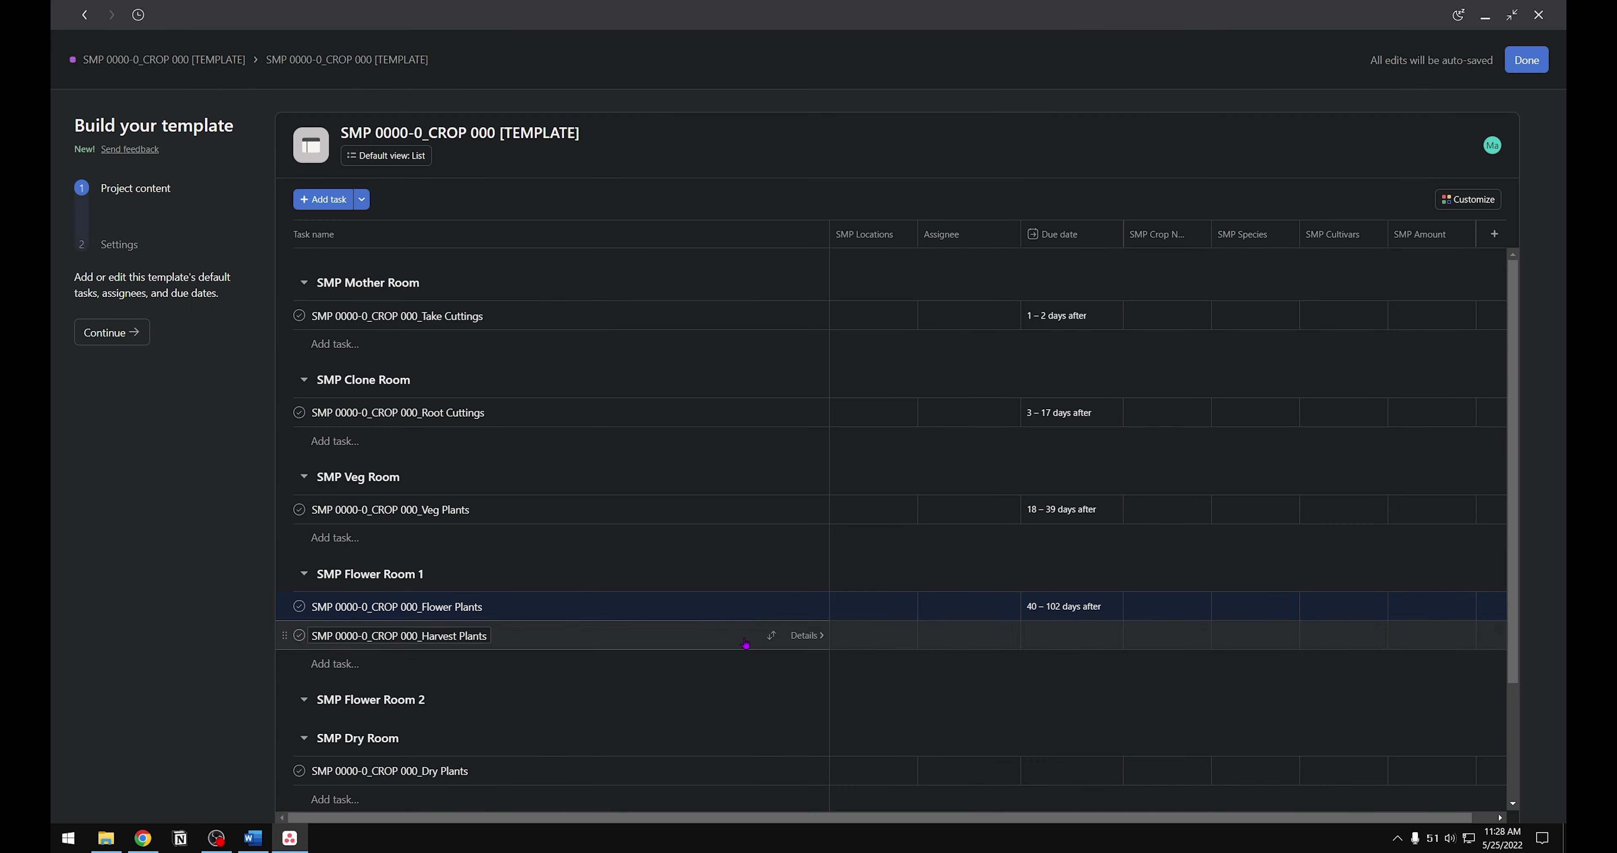
Step: Set the Harvest Plants task due 103 days after the project start date, and open and close its task template
click(1042, 635)
click(903, 630)
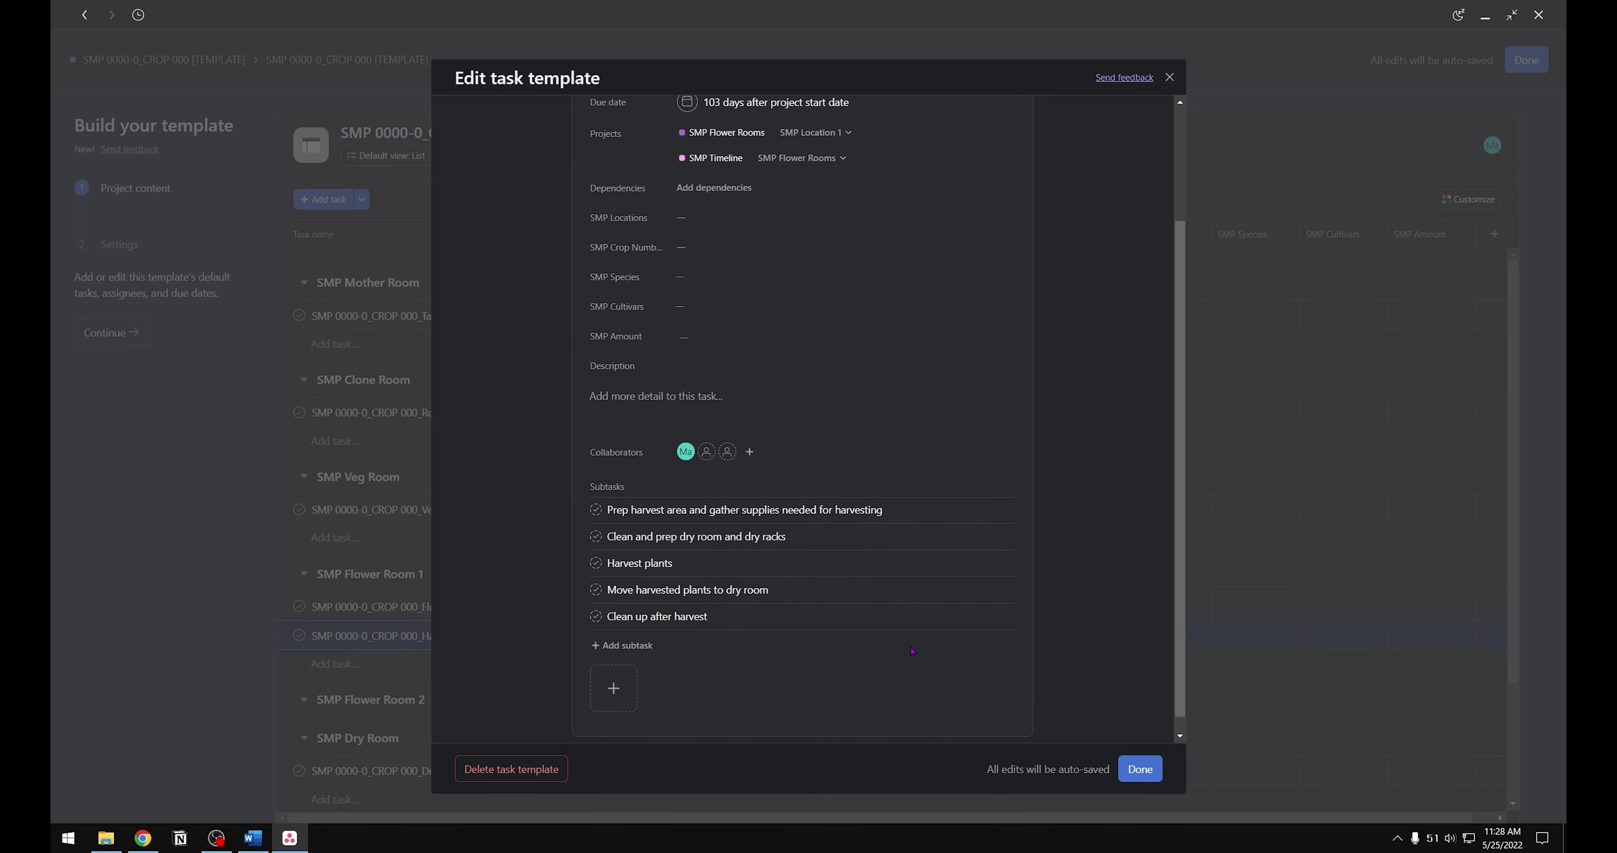
key(Escape)
Step: Schedule the Dry Plants task to start 104 and be due 114 days after project start, and open its task template
click(1067, 770)
text(104)
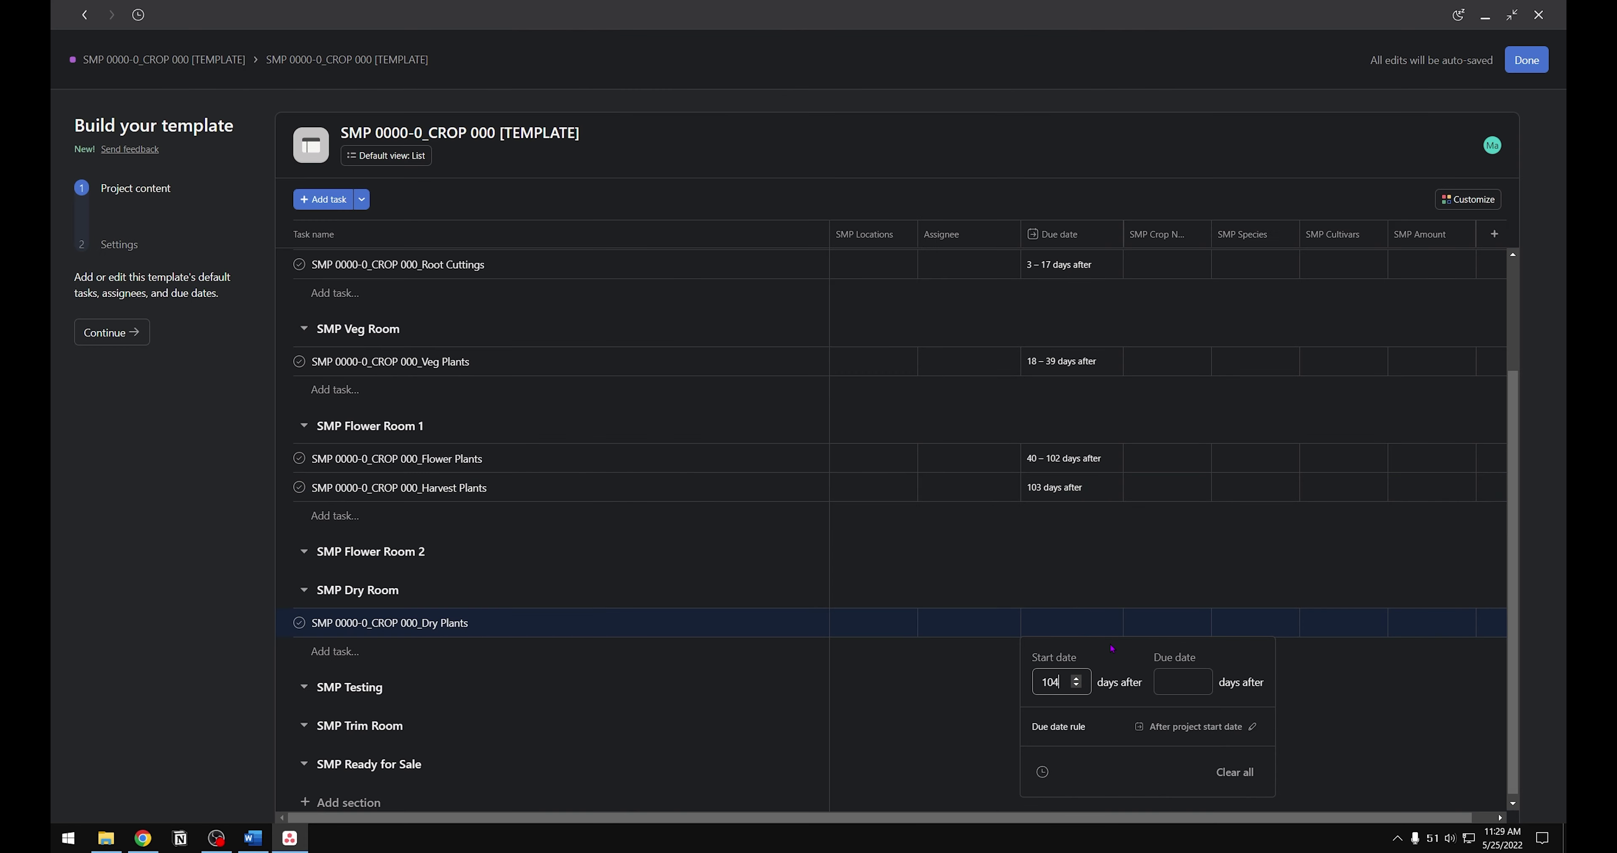
key(Tab)
text(114)
click(810, 623)
click(979, 546)
click(932, 492)
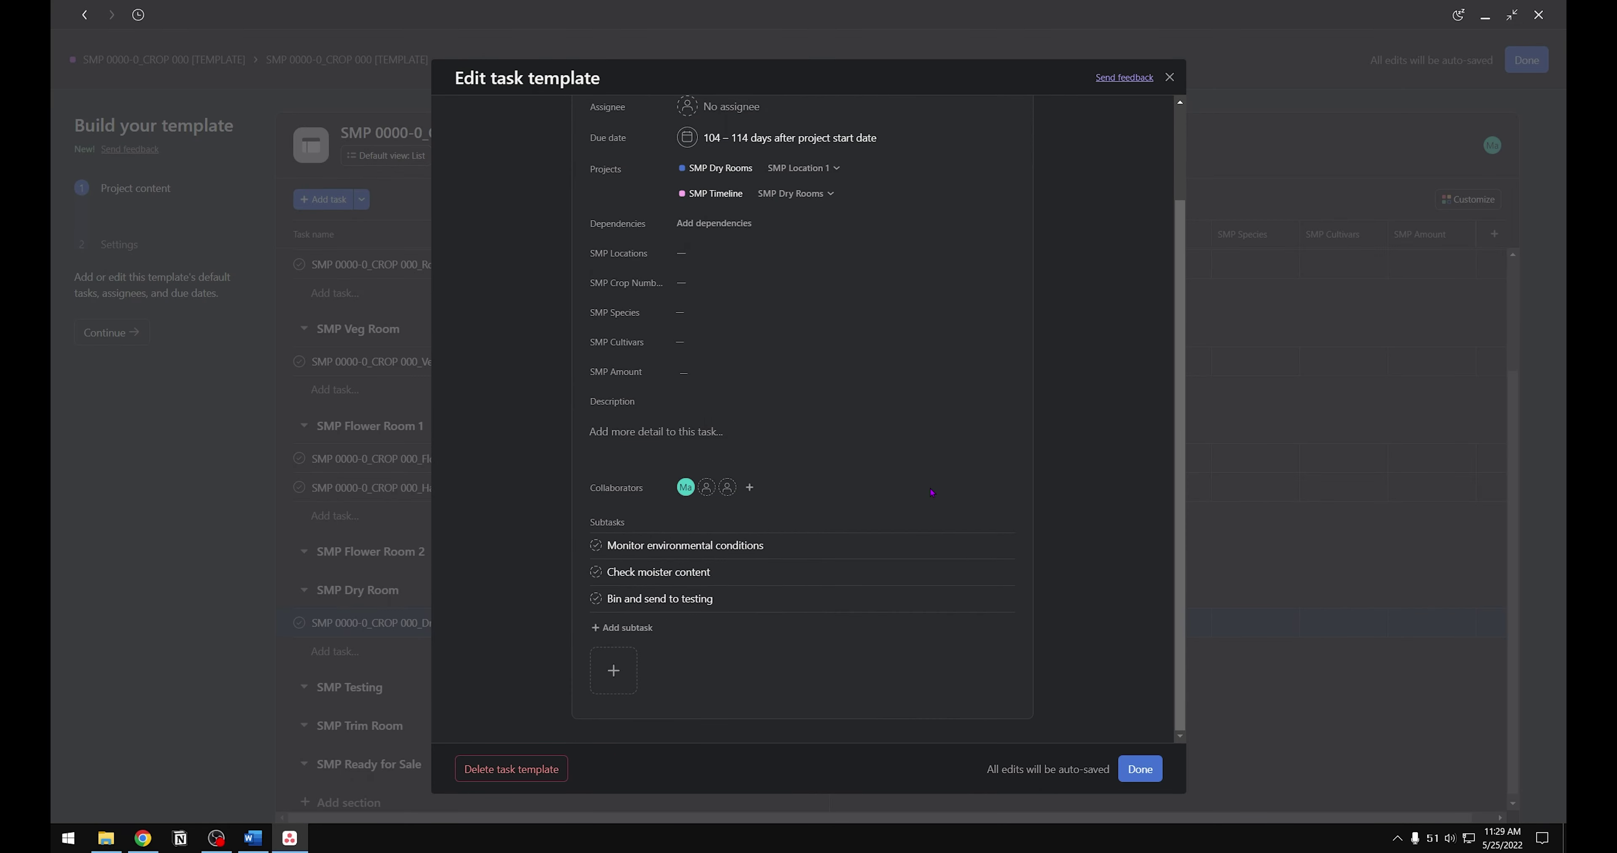
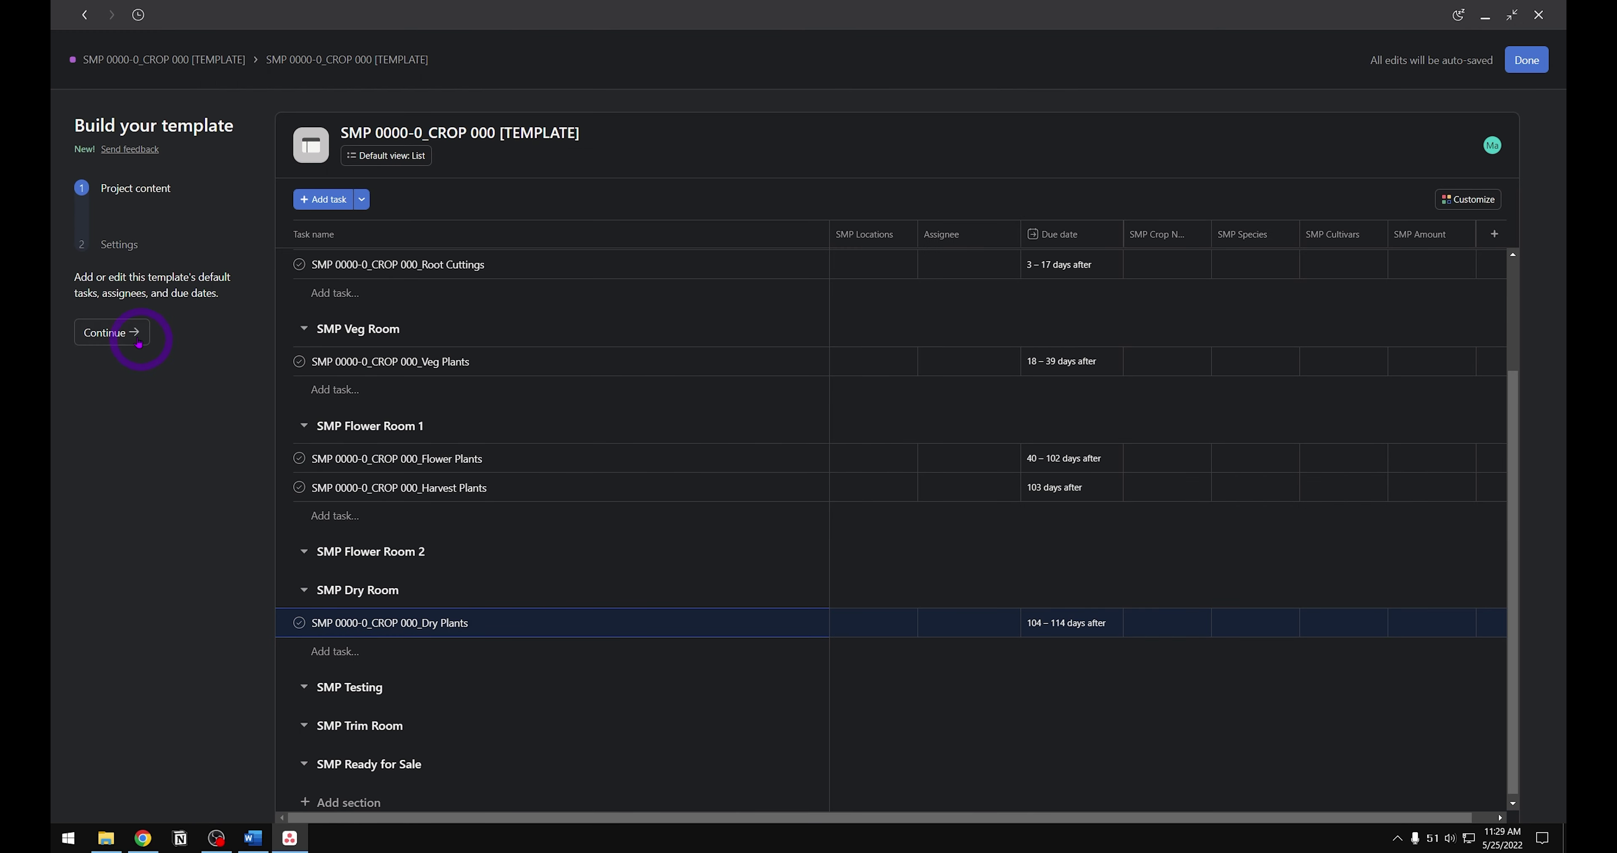
Step: Continue to the template settings and enter the description "Template used for creating a new crop."
click(123, 334)
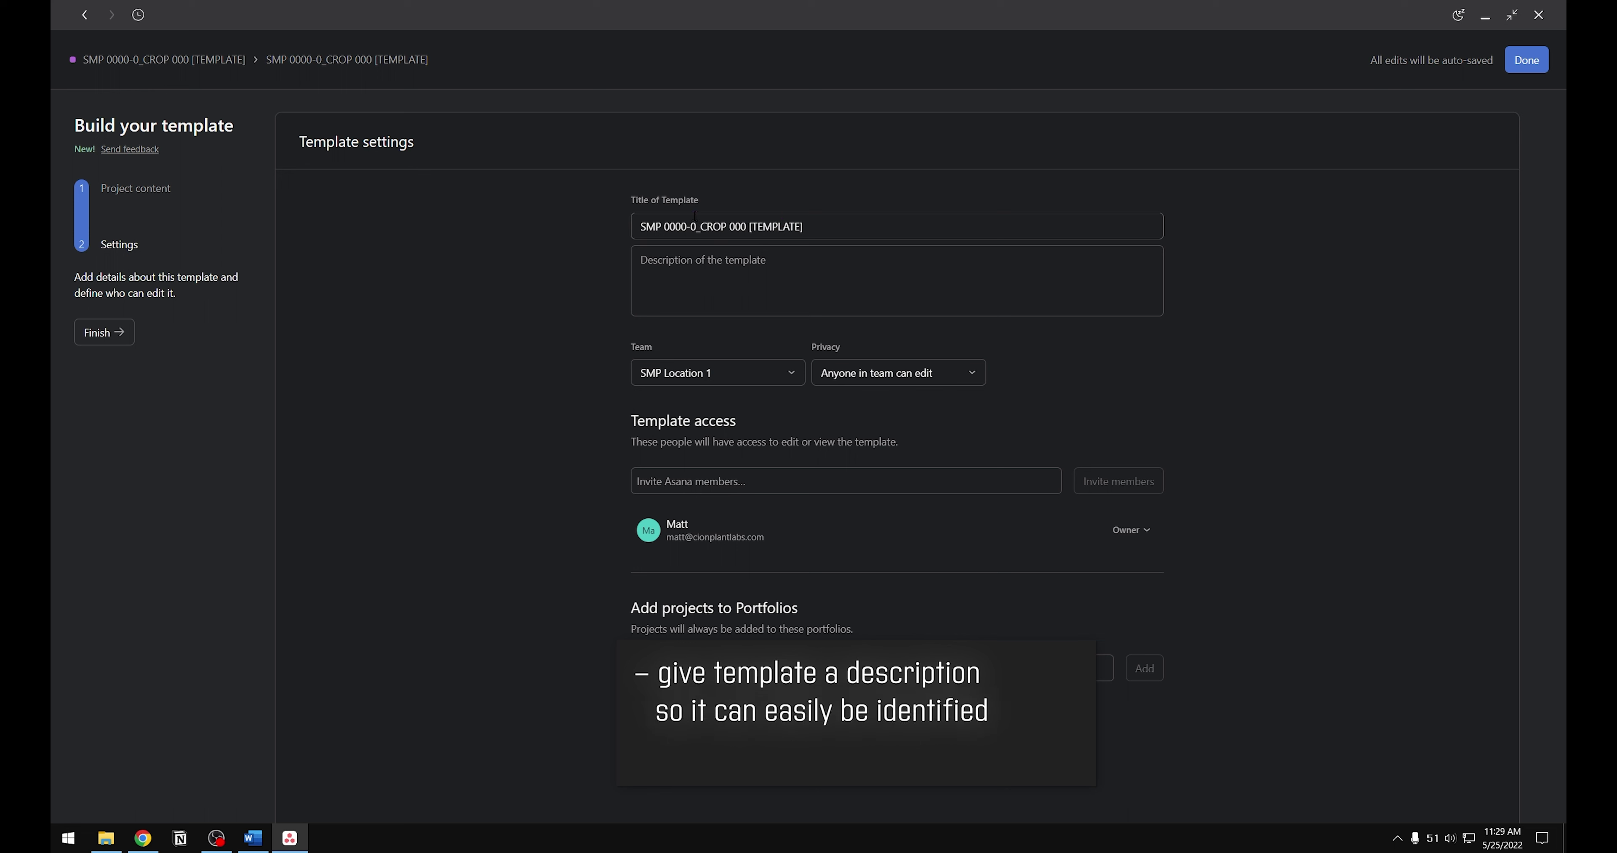
click(731, 270)
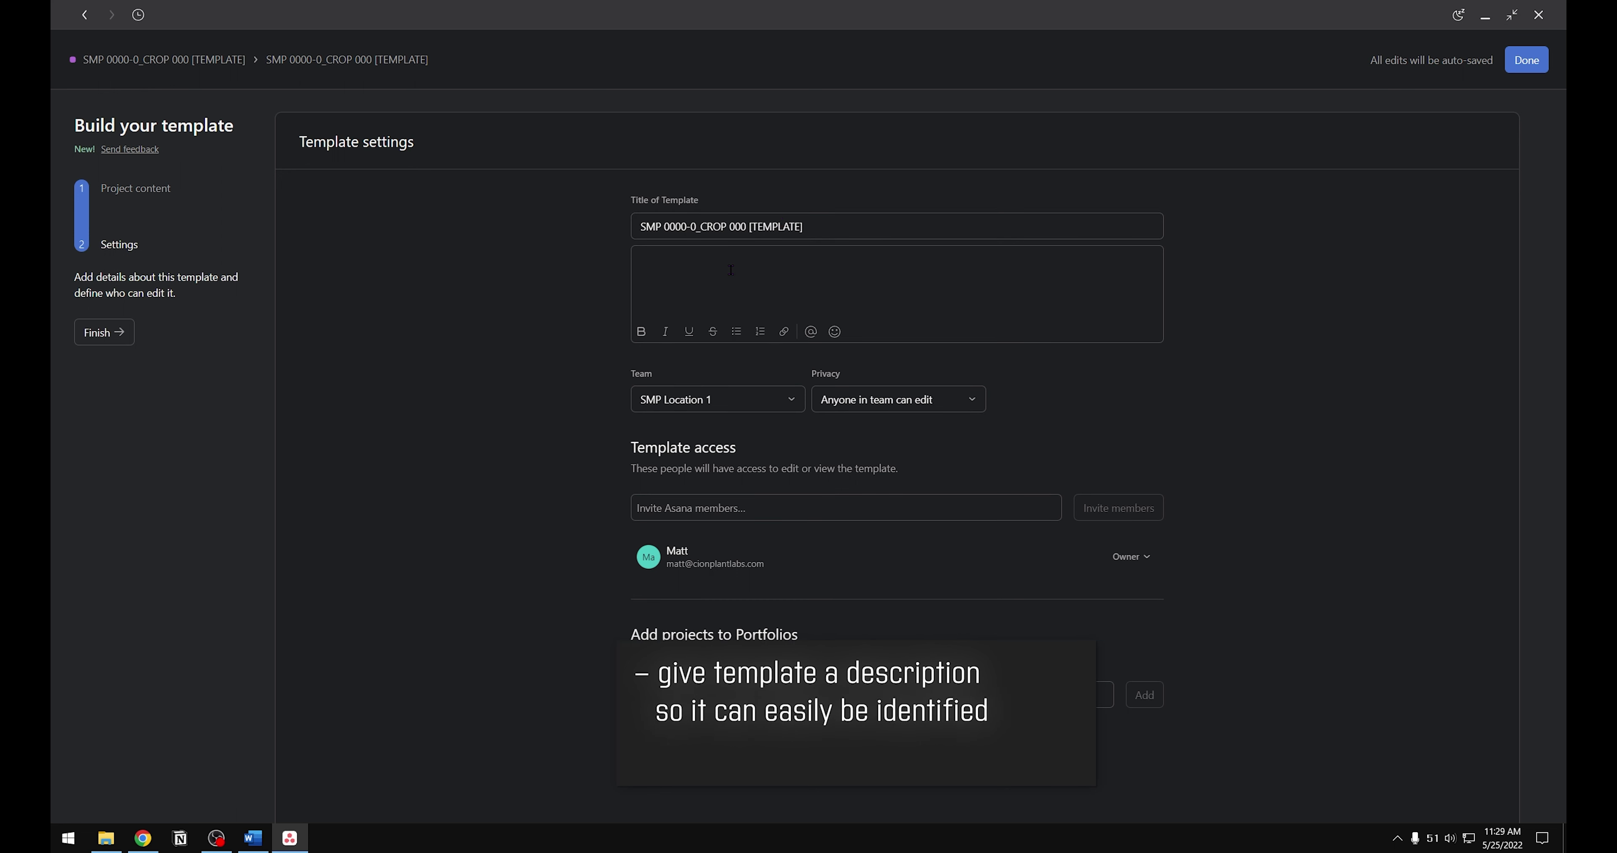
text(Template used )
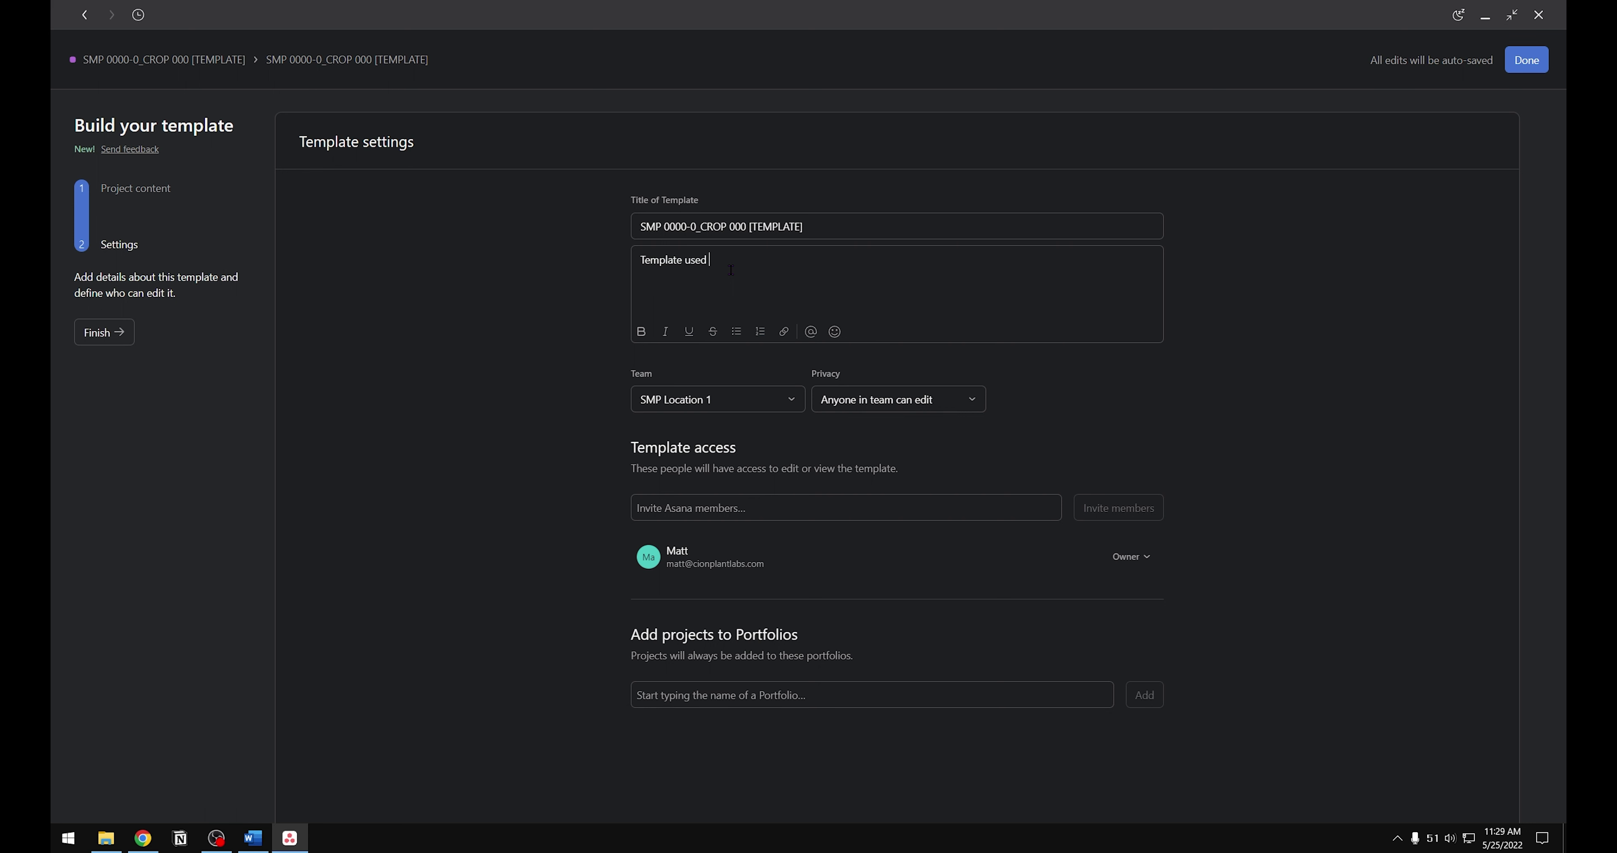
text(for creating a new crop.)
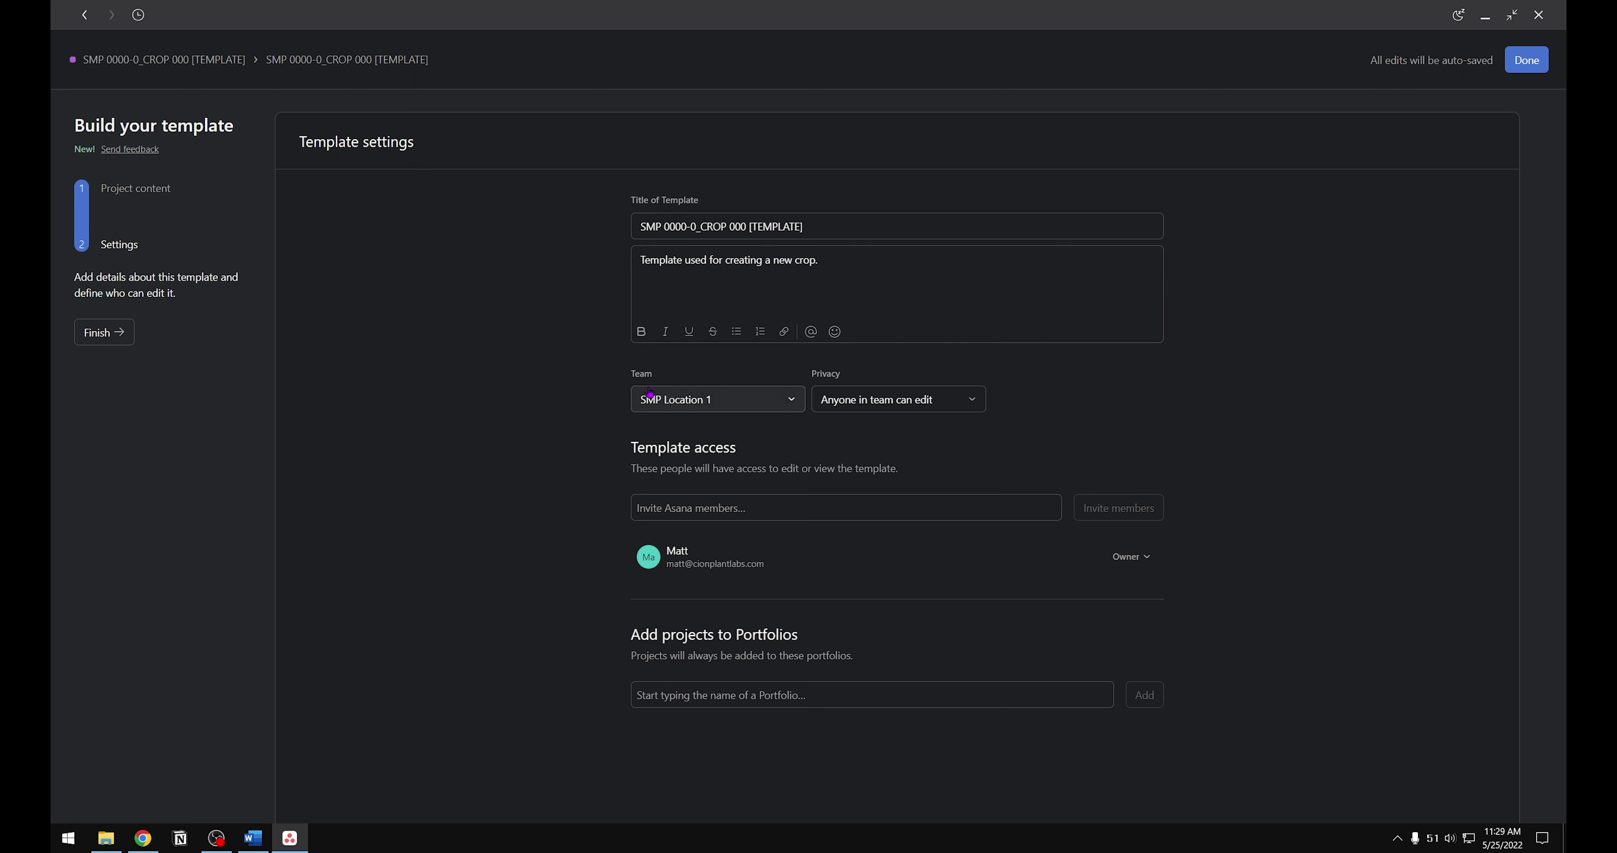
Step: Check the team choices, keep SMP Location 1 as the template's team, and finish the template
click(782, 415)
click(788, 379)
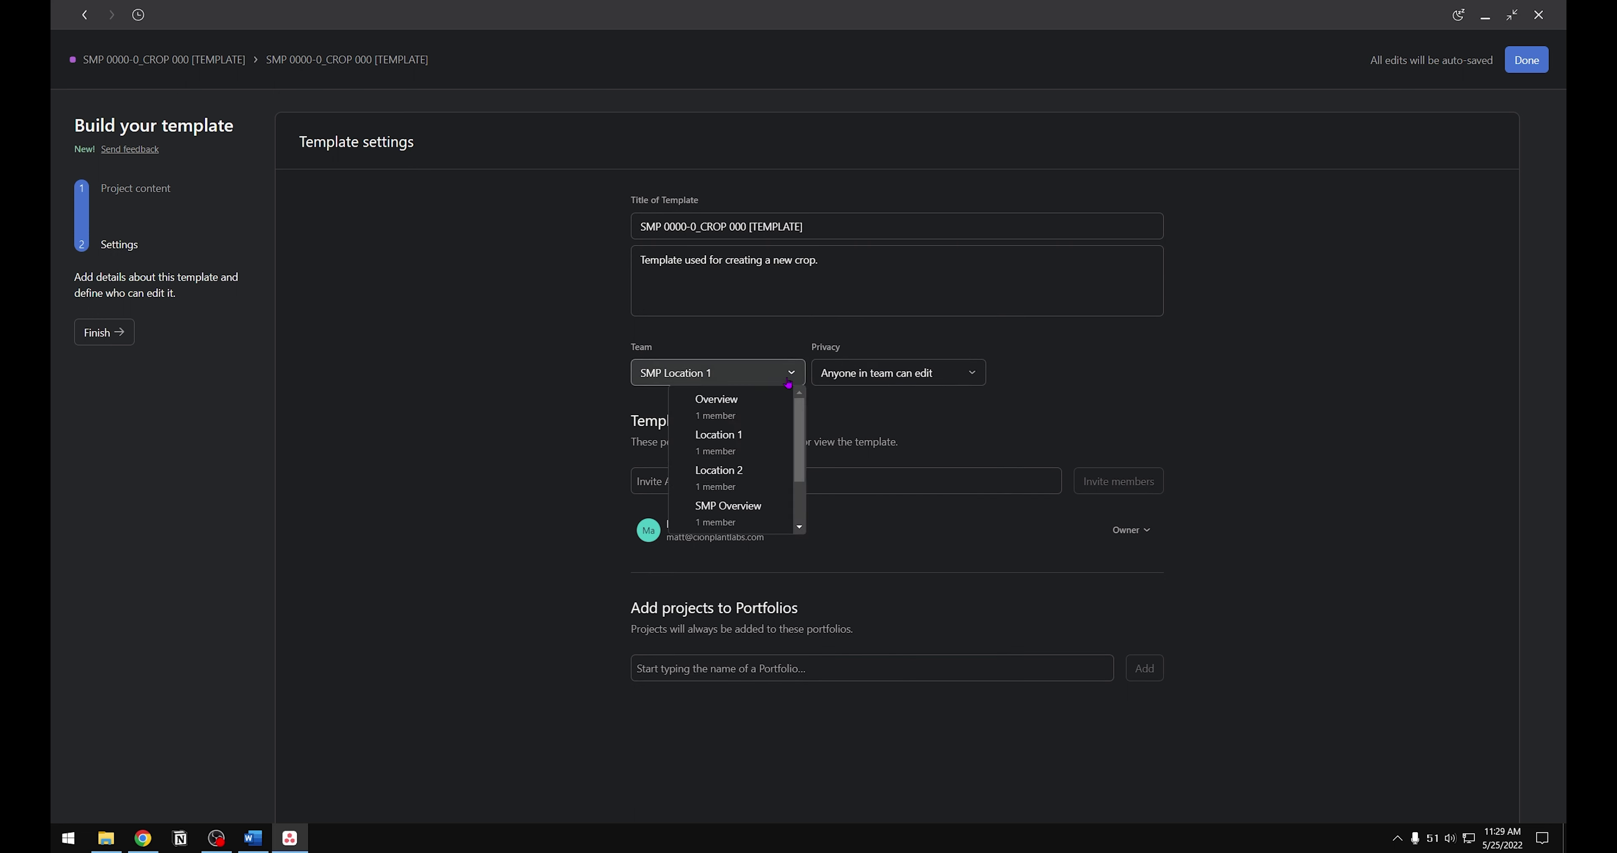
click(788, 375)
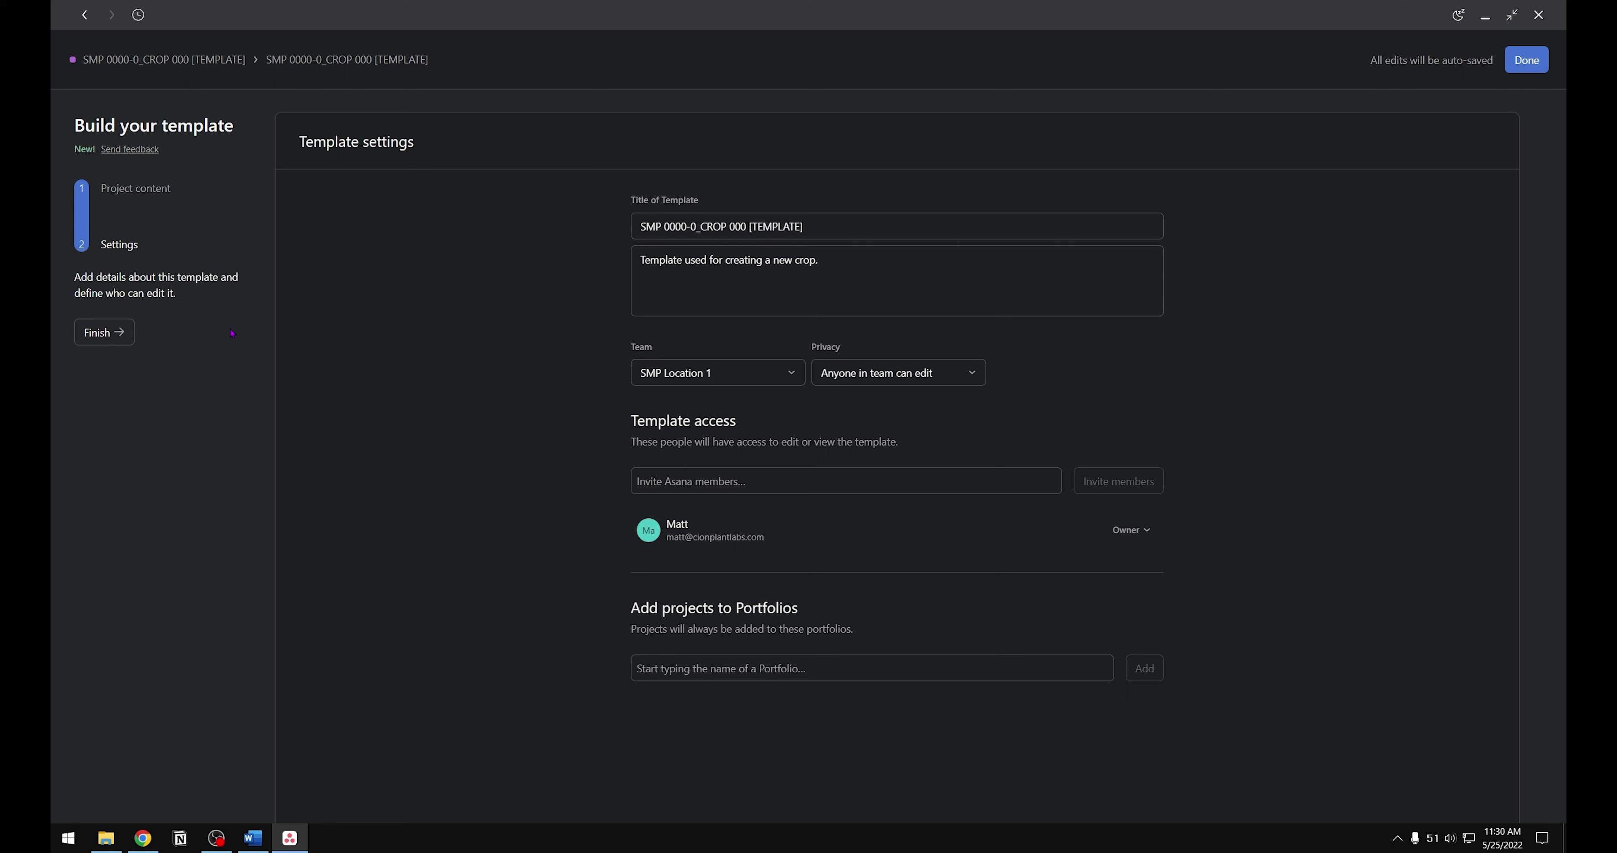
click(113, 339)
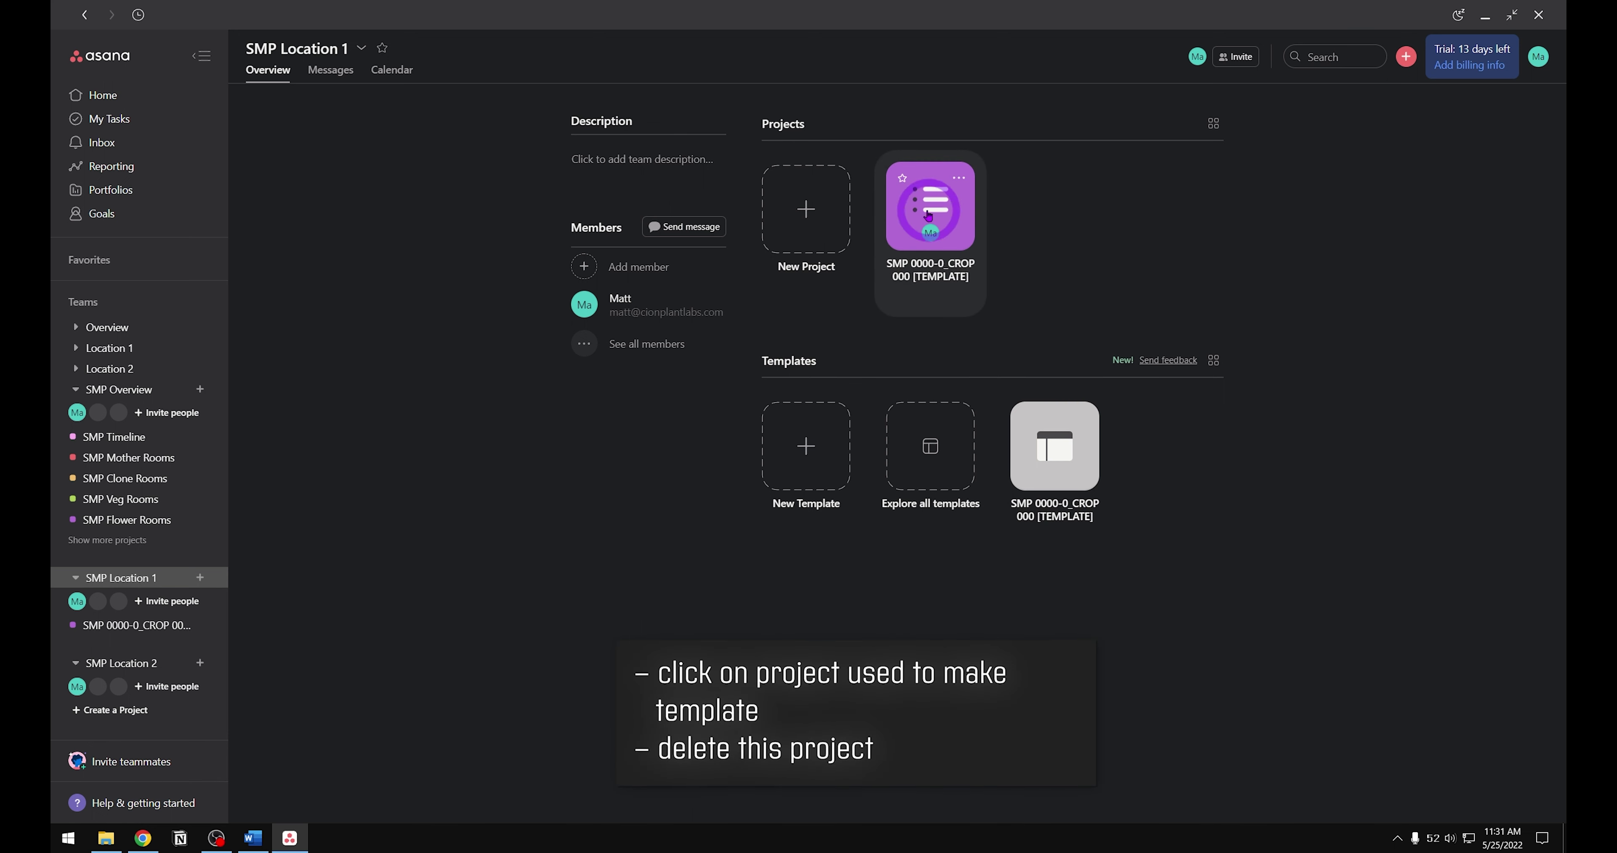
Step: Delete the original SMP 0000-0_CROP 000 [TEMPLATE] project from the SMP Location 1 team, leaving the saved template in place
click(875, 212)
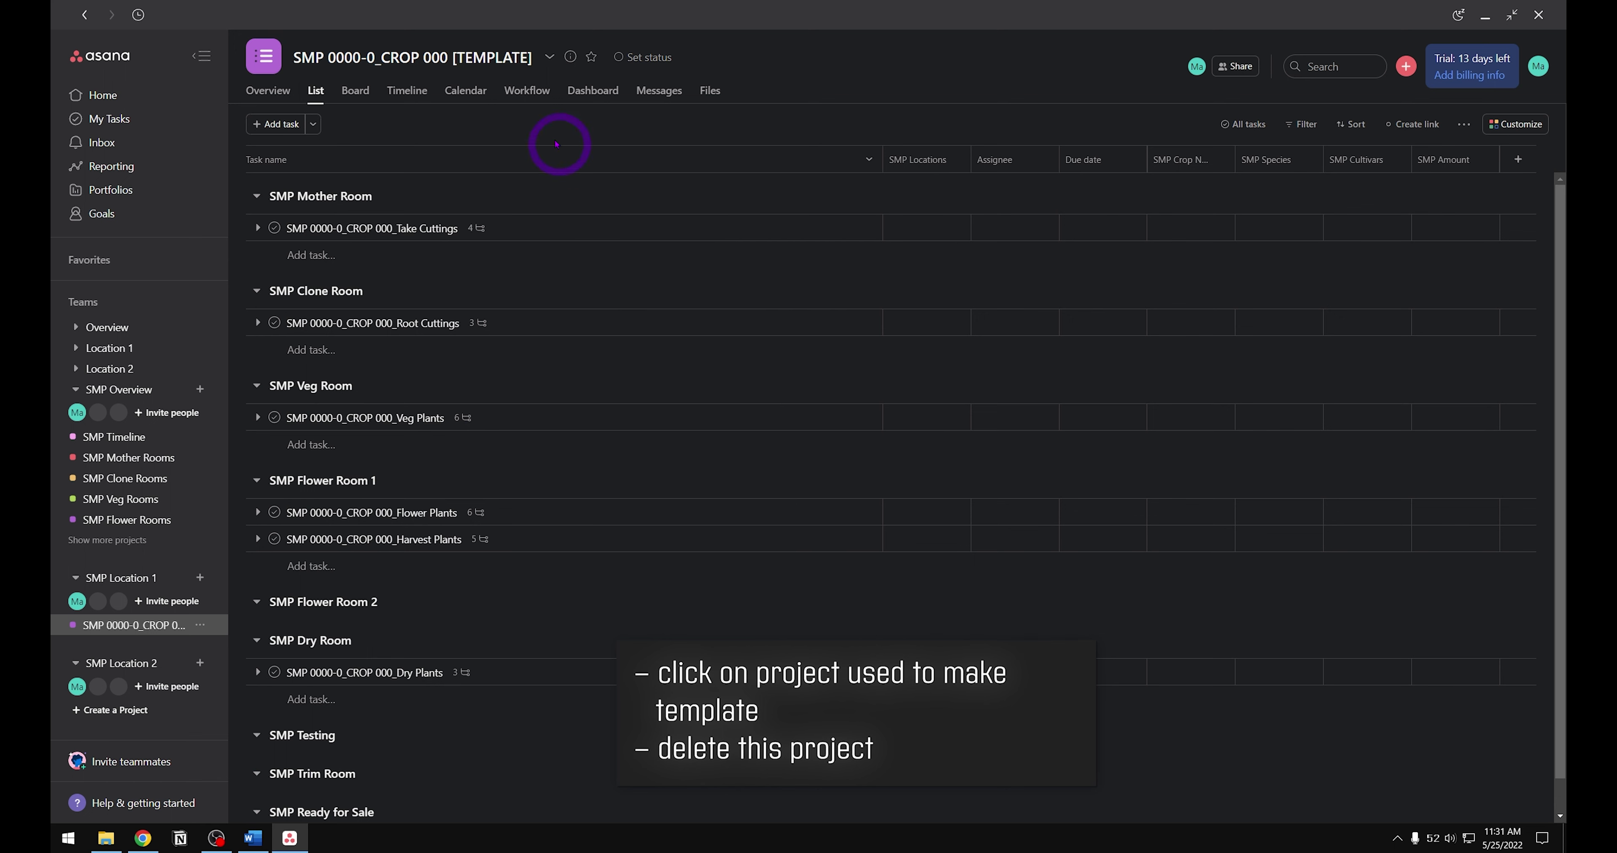
click(548, 62)
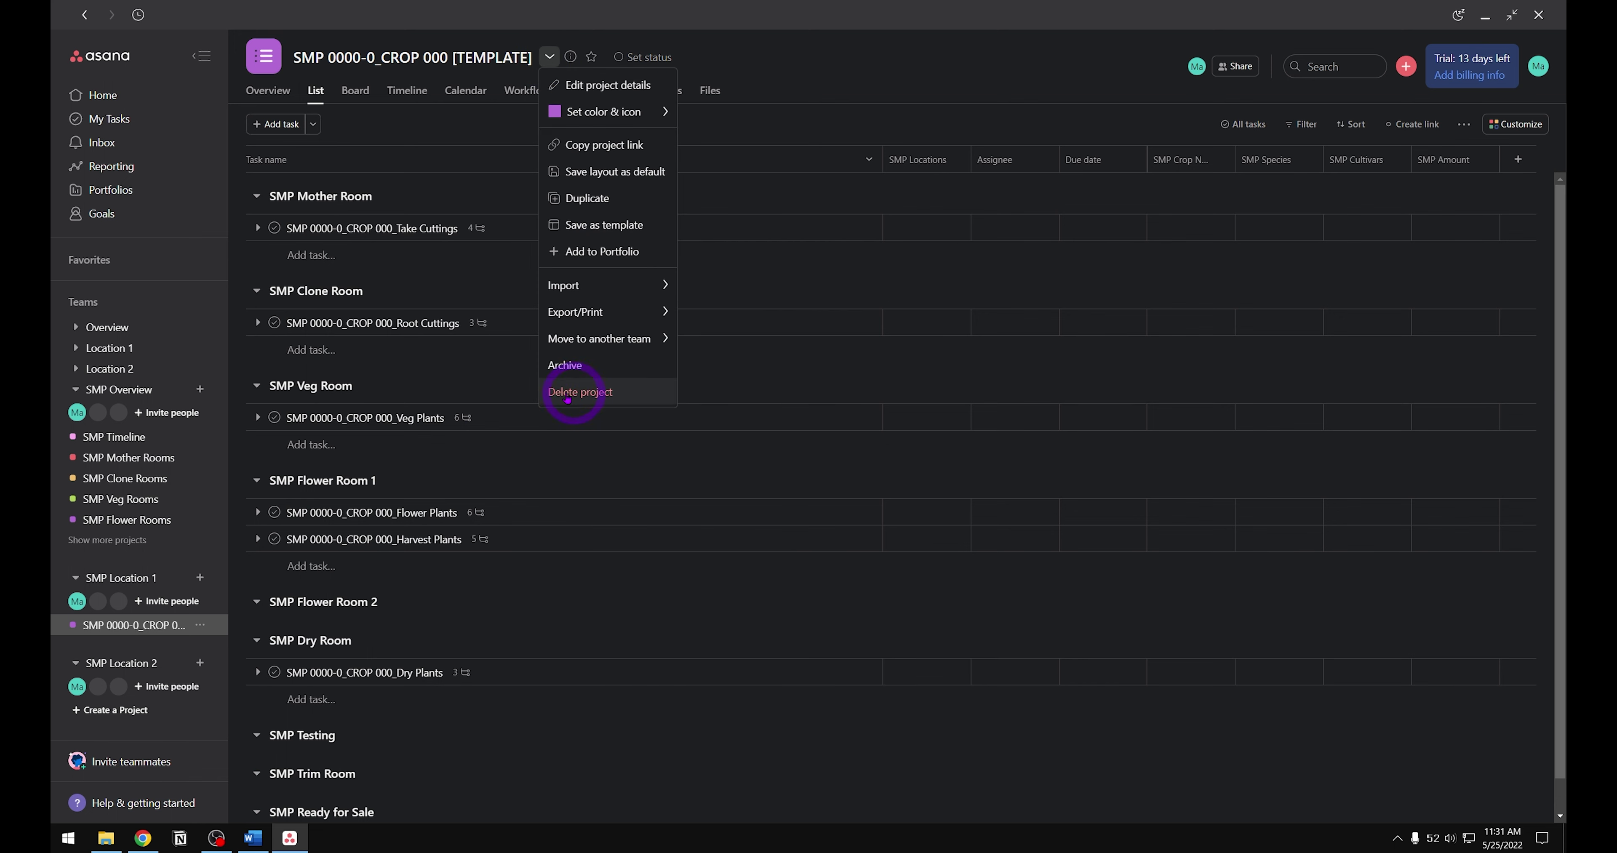
click(583, 395)
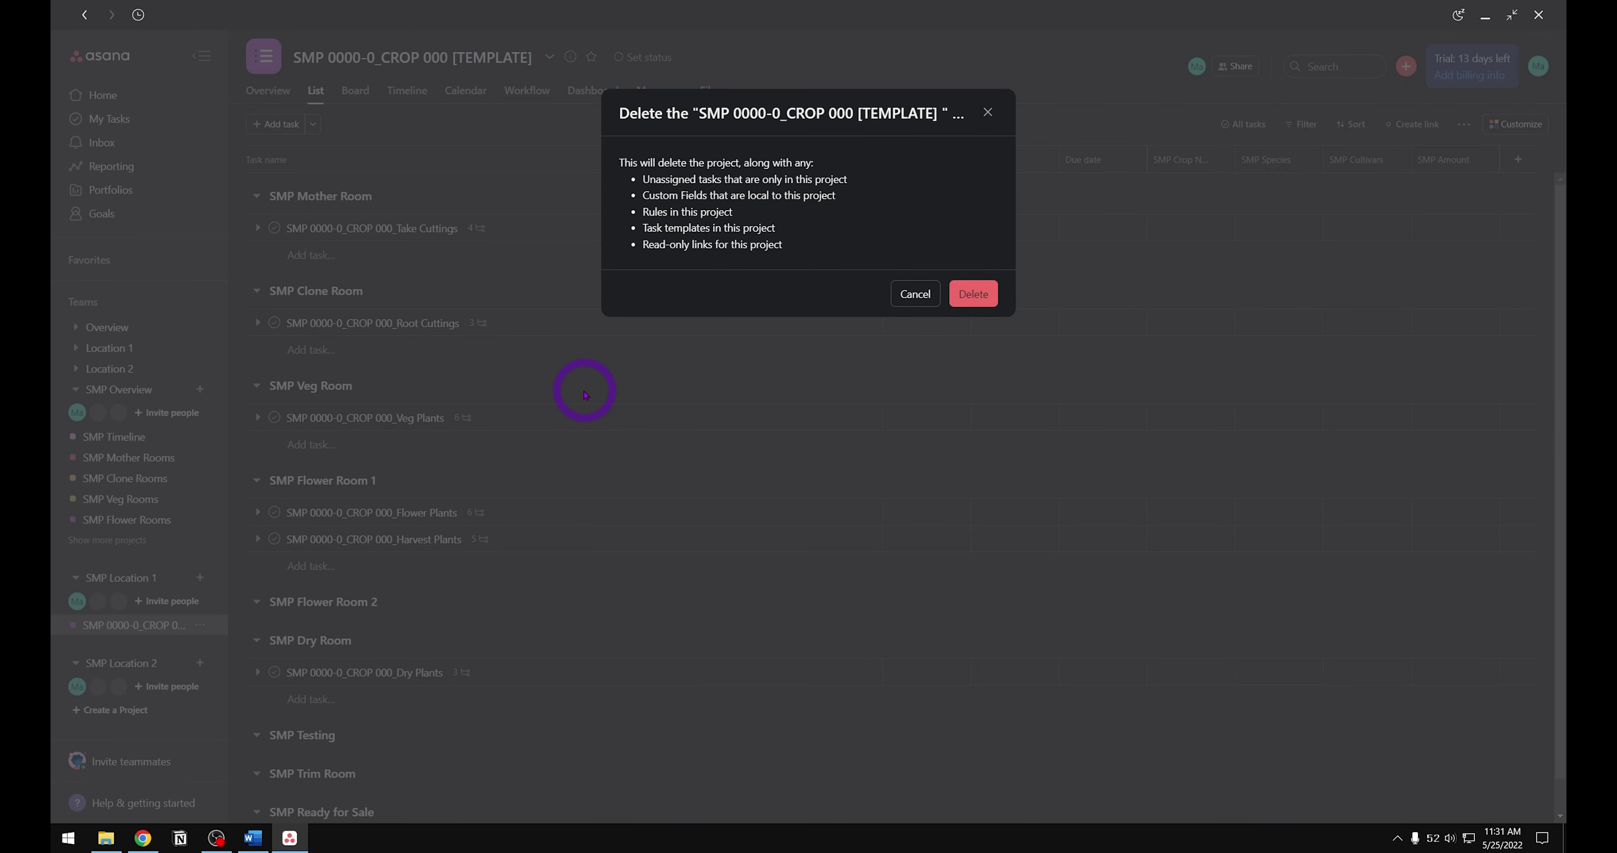
click(975, 293)
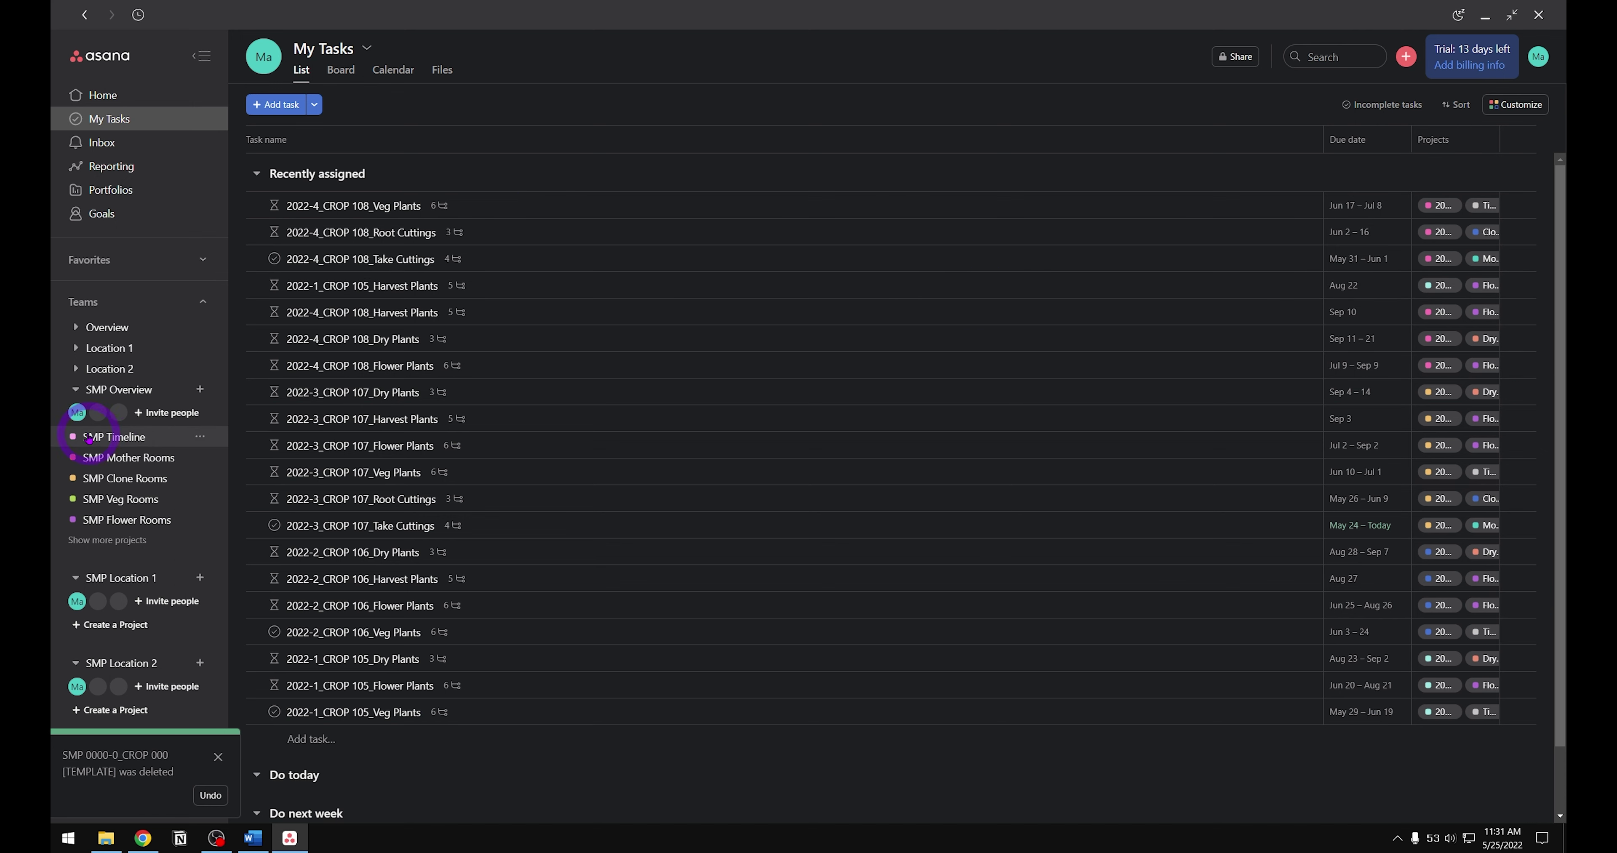
Step: In the SMP Timeline project, permanently delete the SMP 0000-0_CROP 000_Take Cuttings task
click(129, 389)
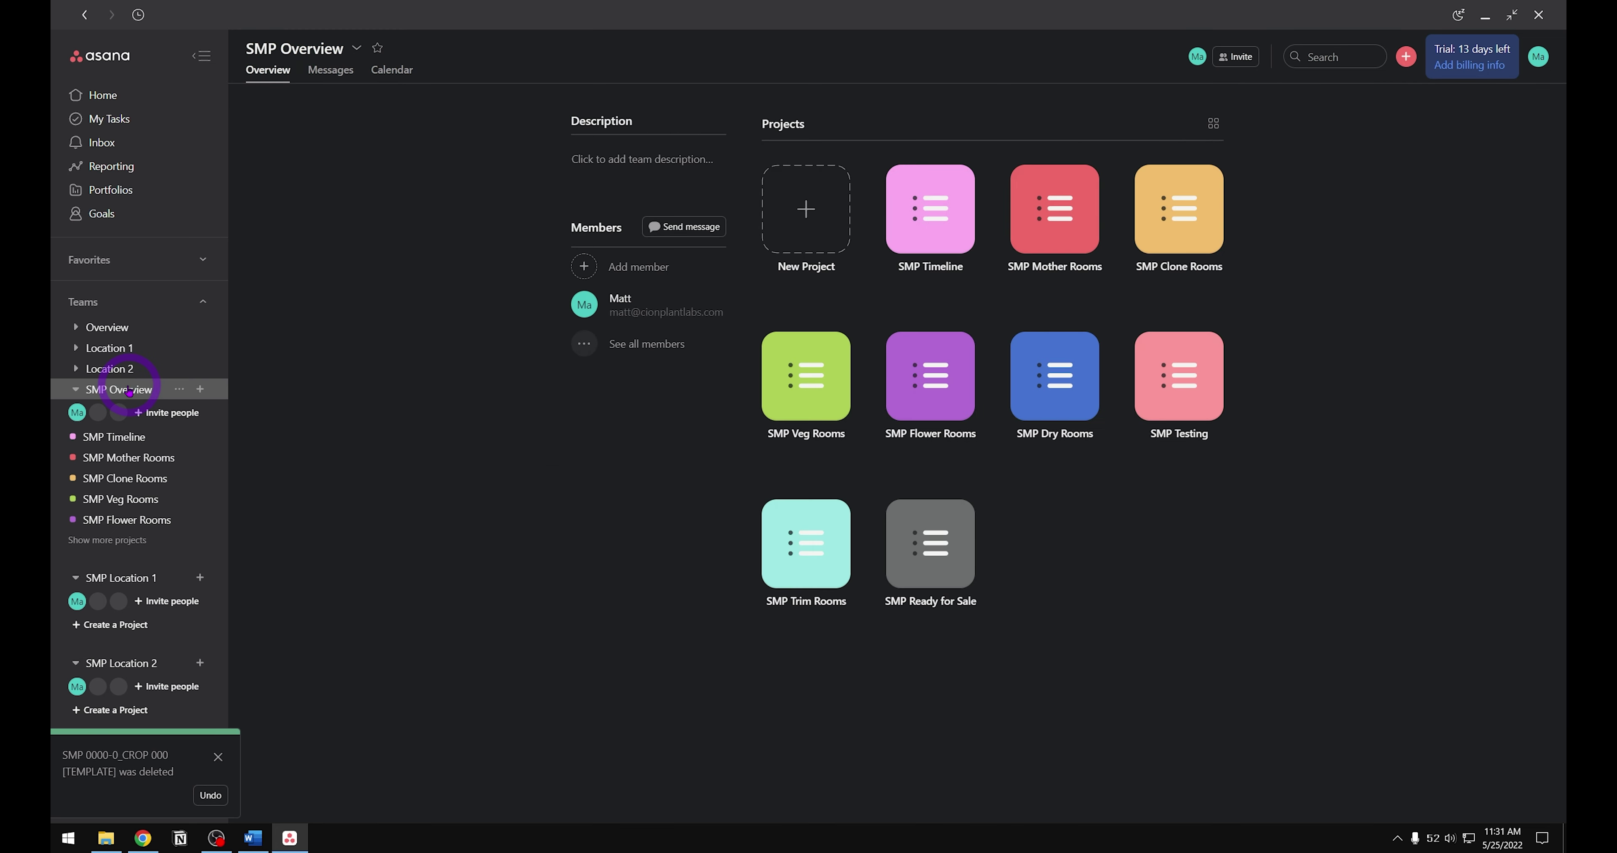
click(125, 444)
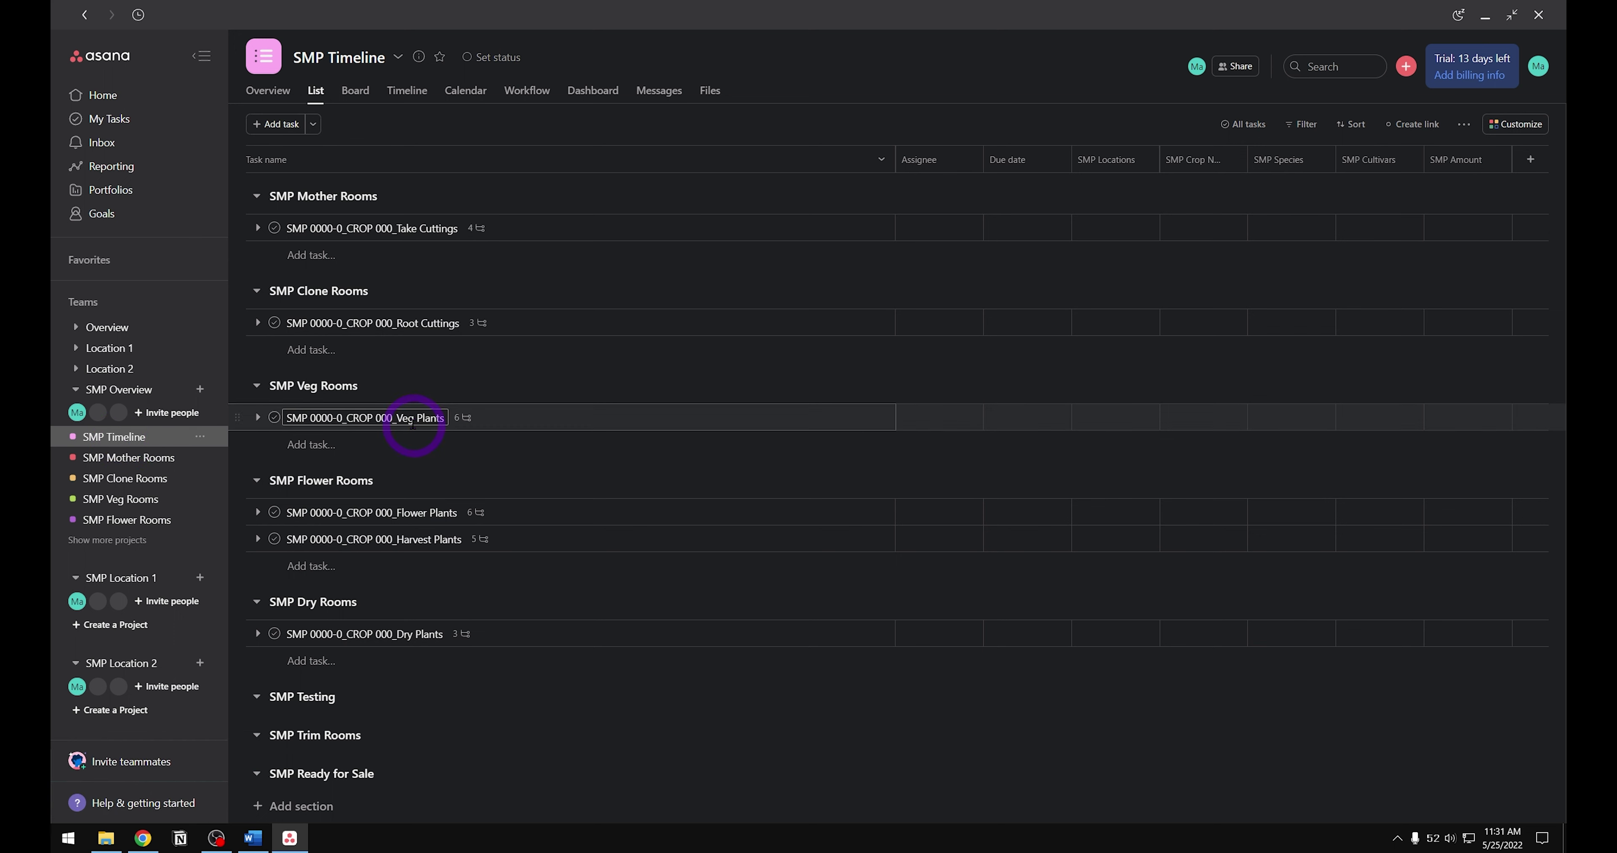
click(607, 232)
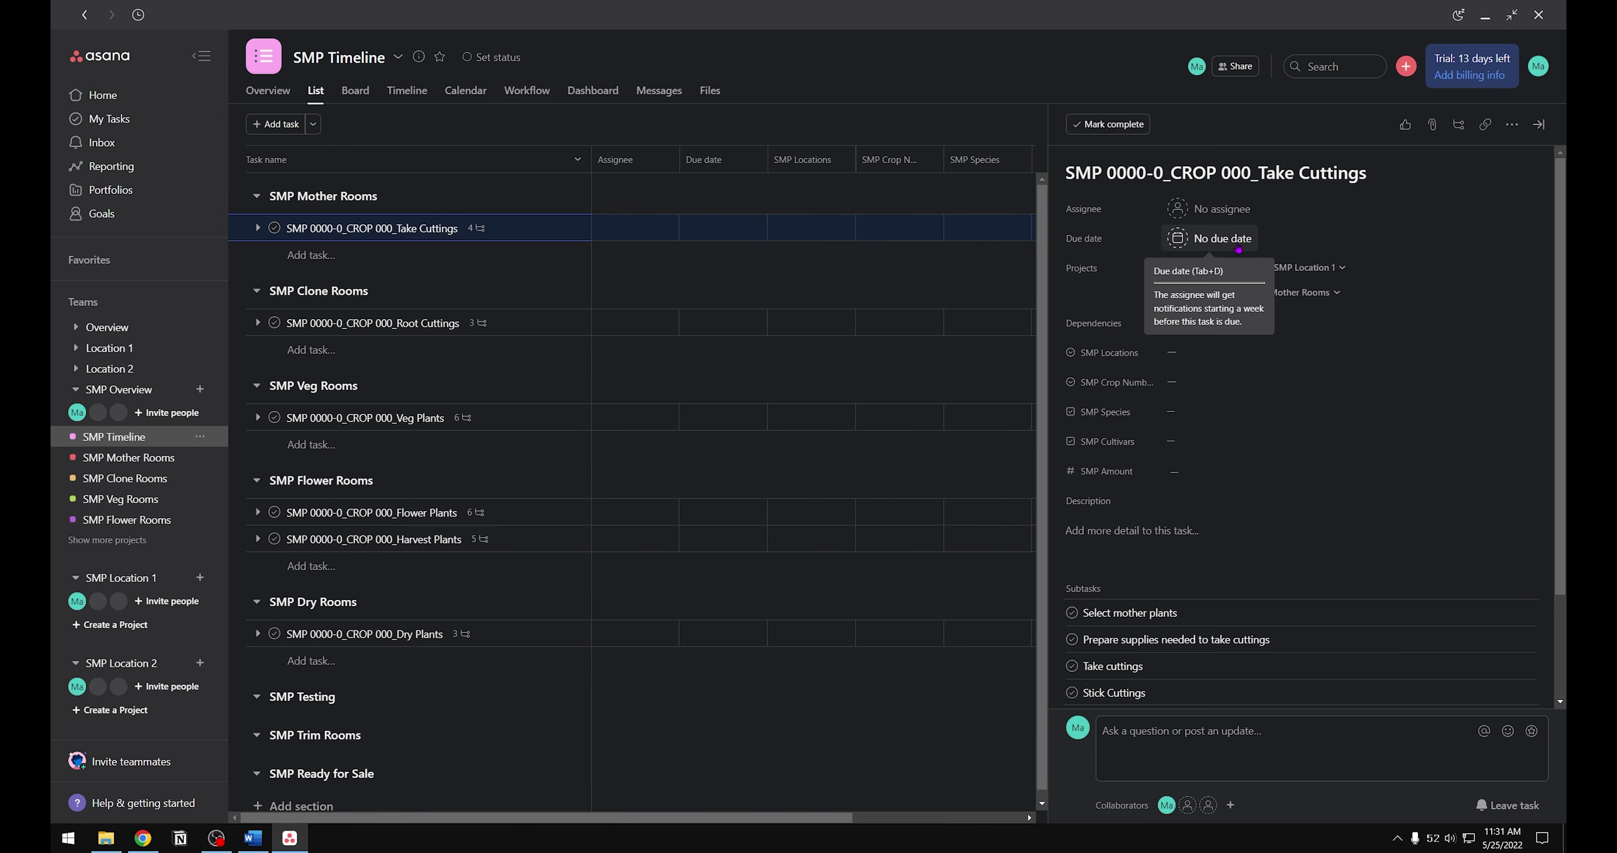
scroll(1455, 324, down, 2)
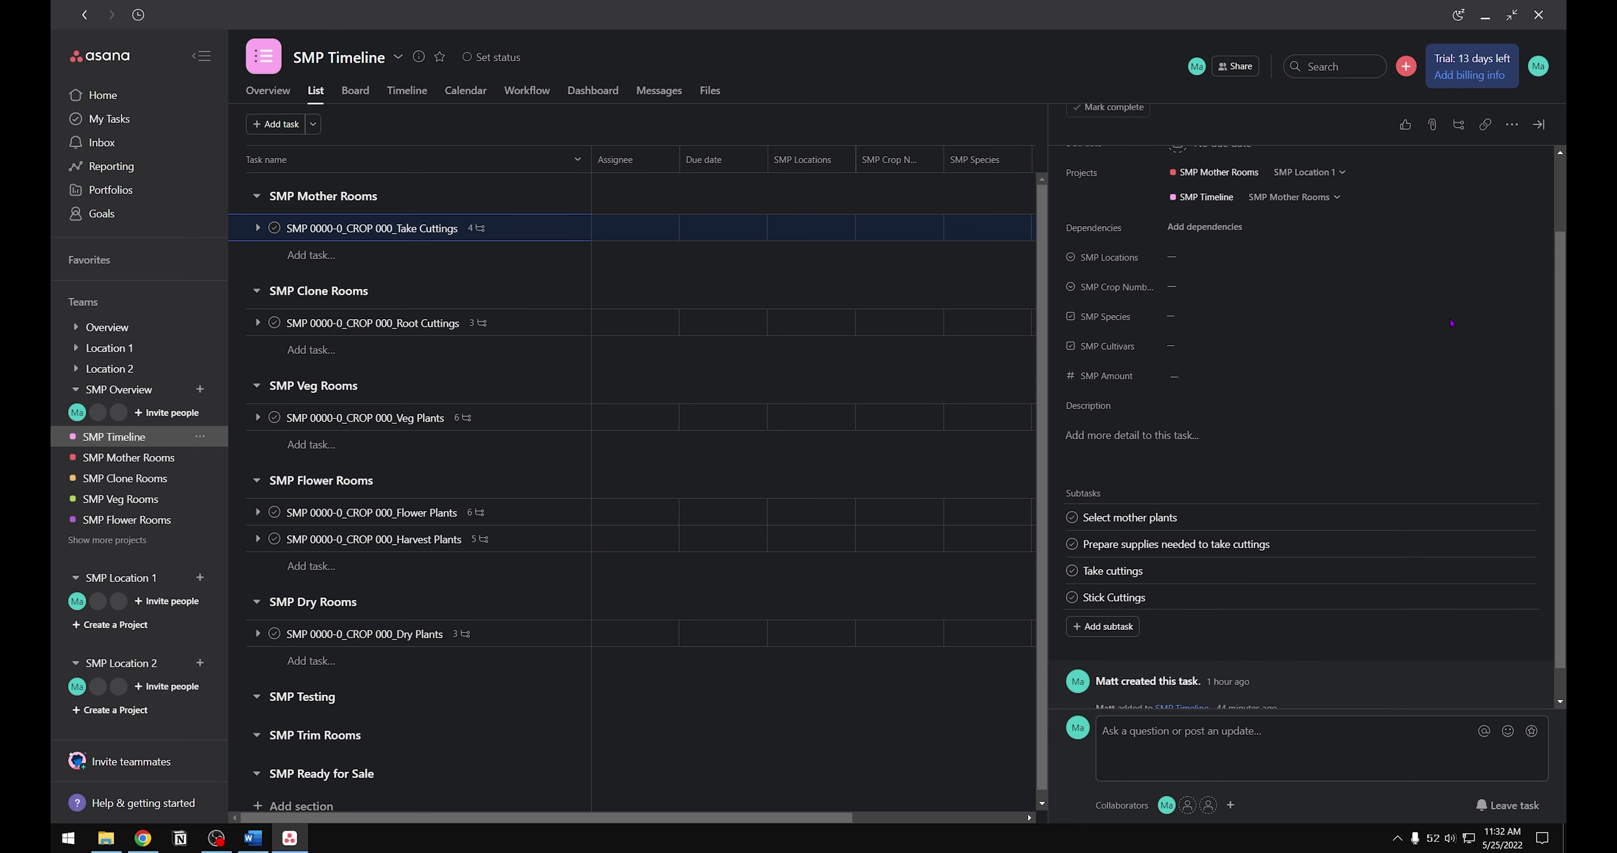
scroll(1455, 324, up, 2)
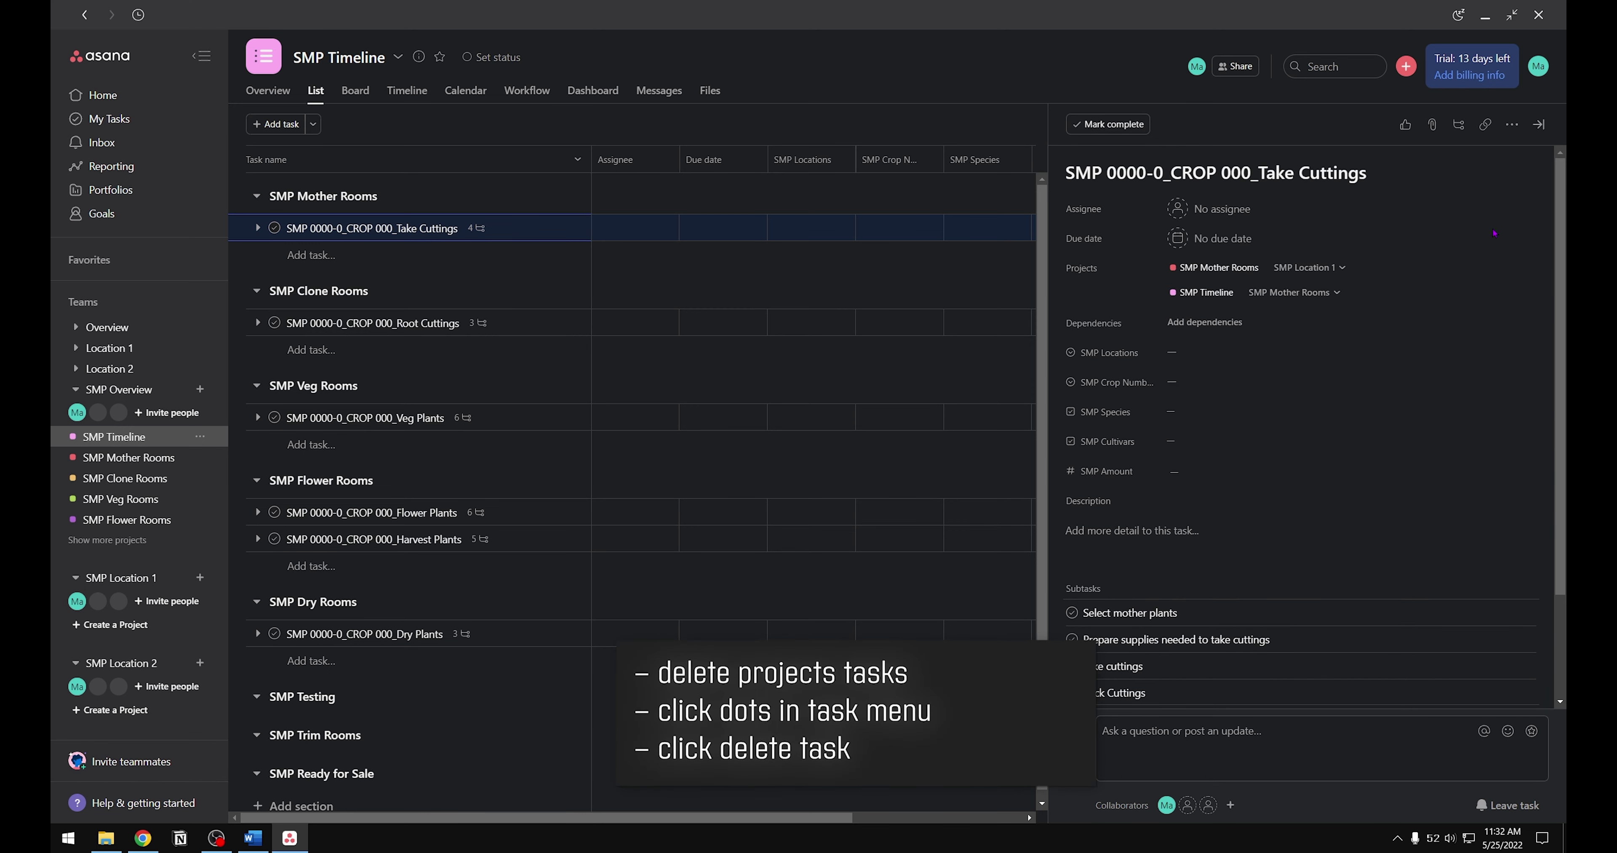
click(1516, 131)
click(1376, 461)
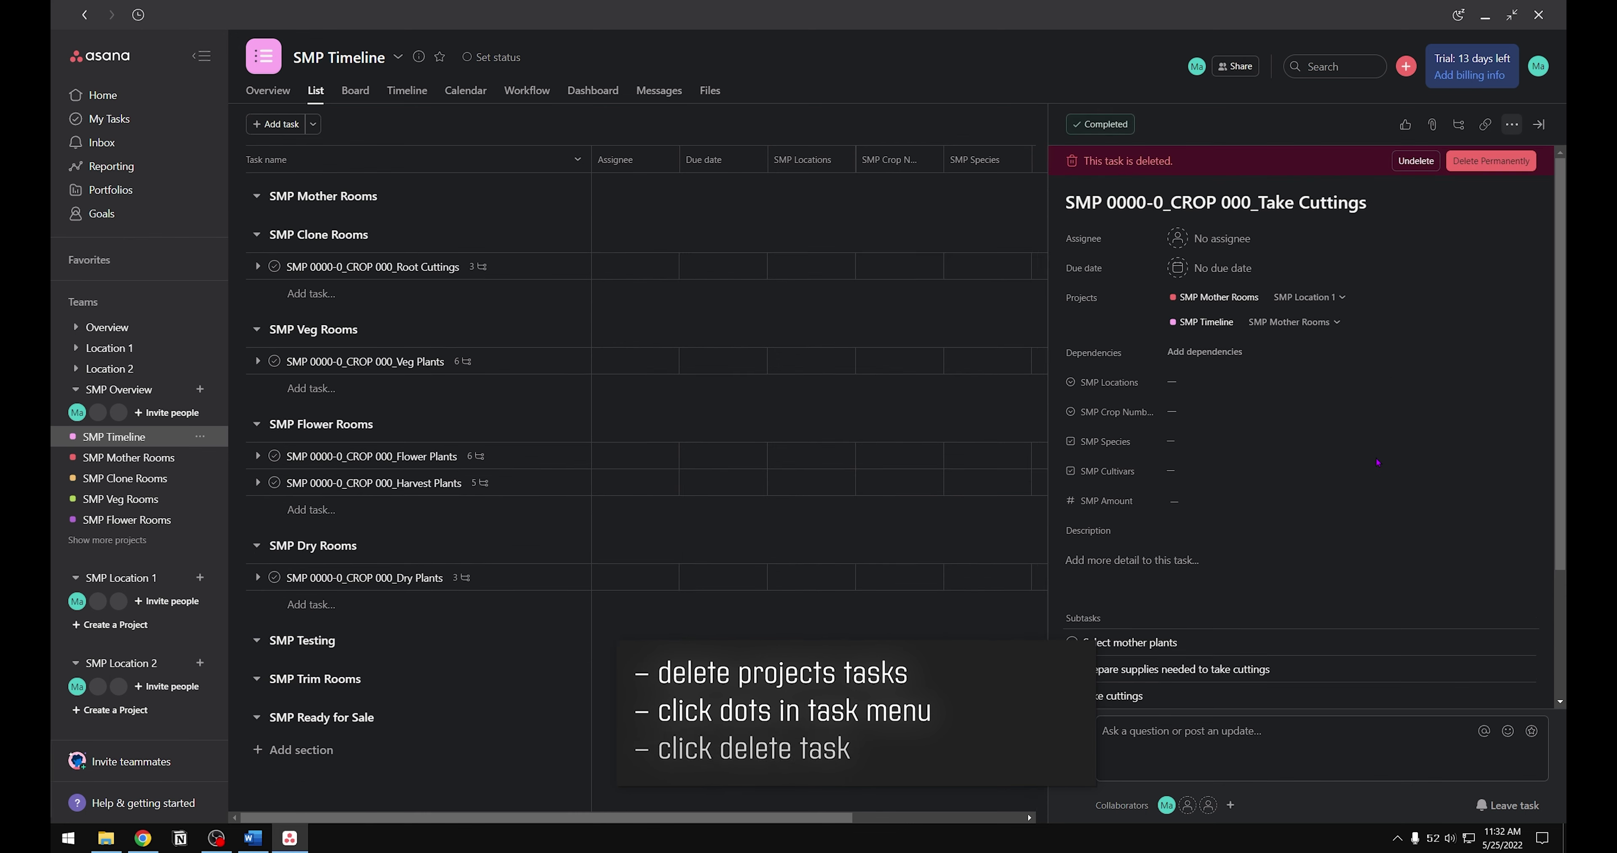
click(1491, 165)
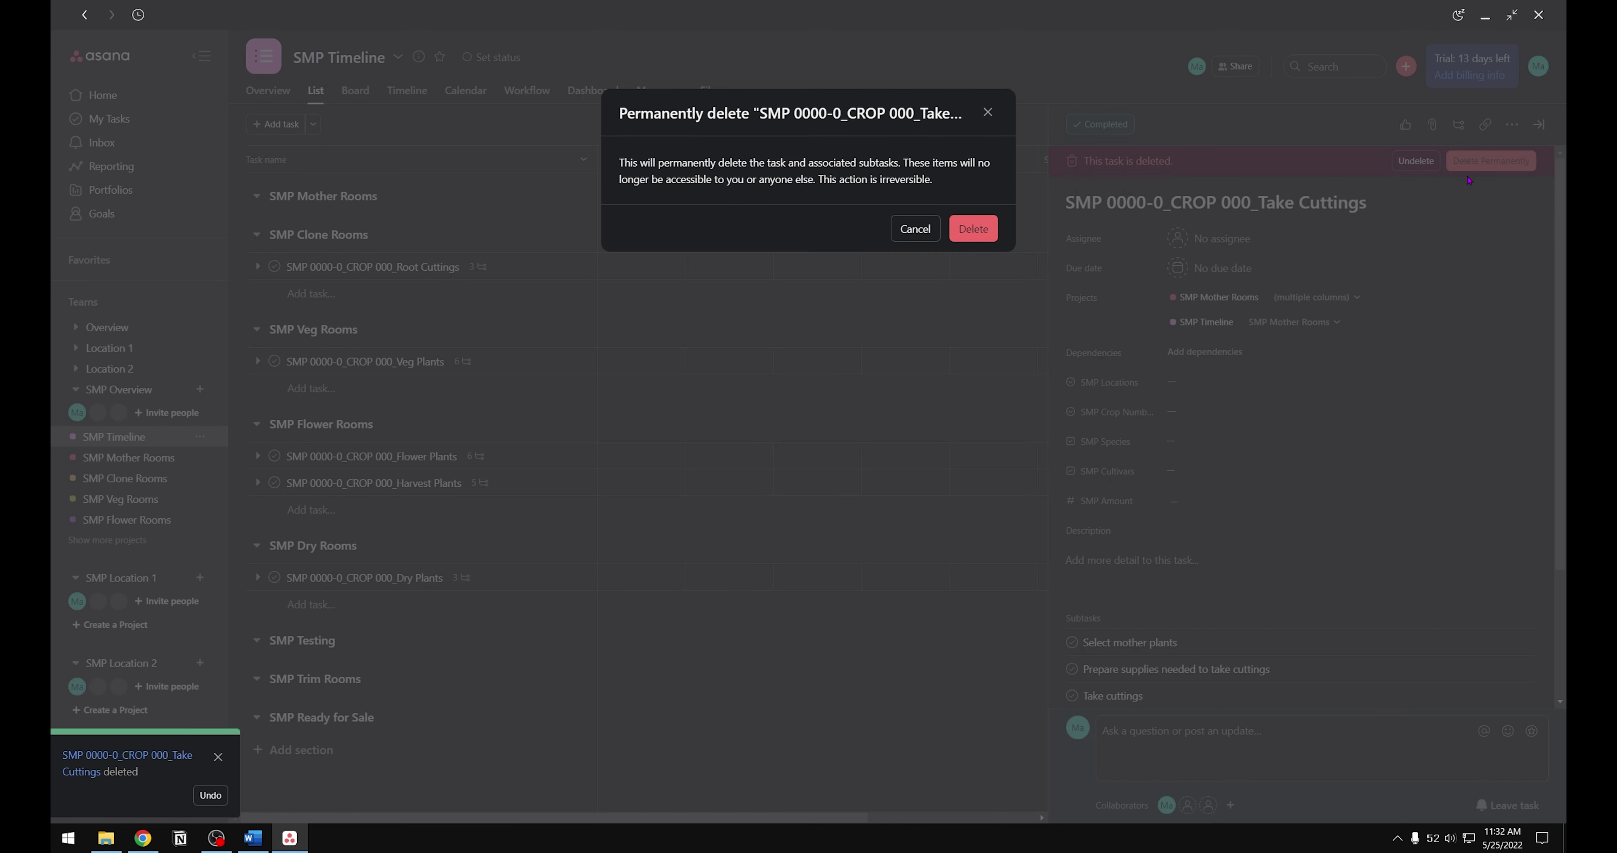
click(997, 232)
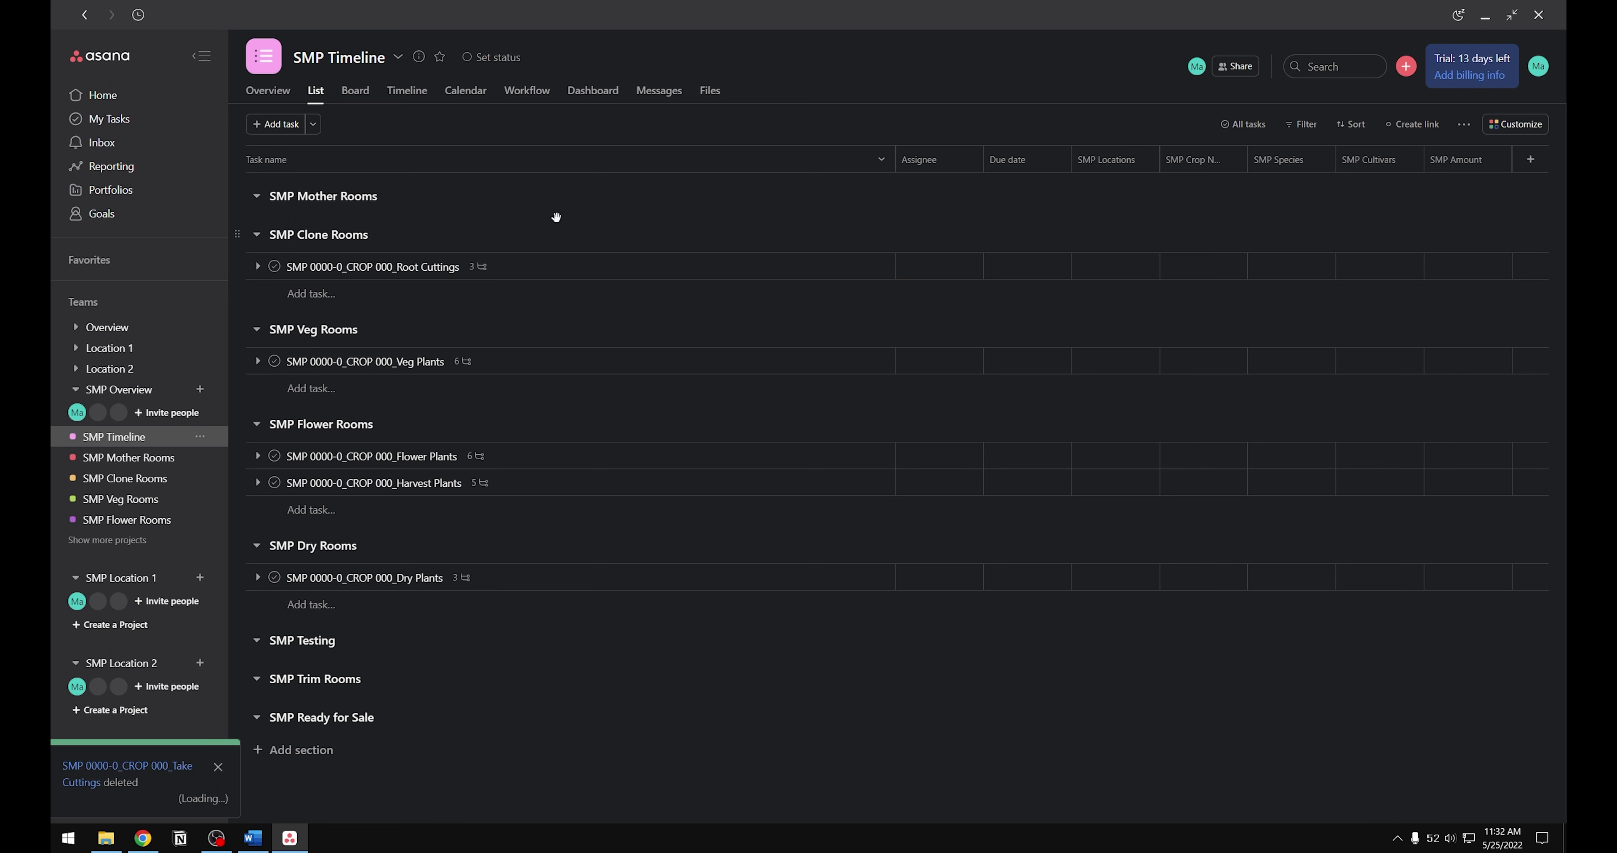
Step: Delete the Root Cuttings, Veg Plants, Flower Plants, Harvest Plants and Dry Plants tasks together from SMP Timeline
click(612, 266)
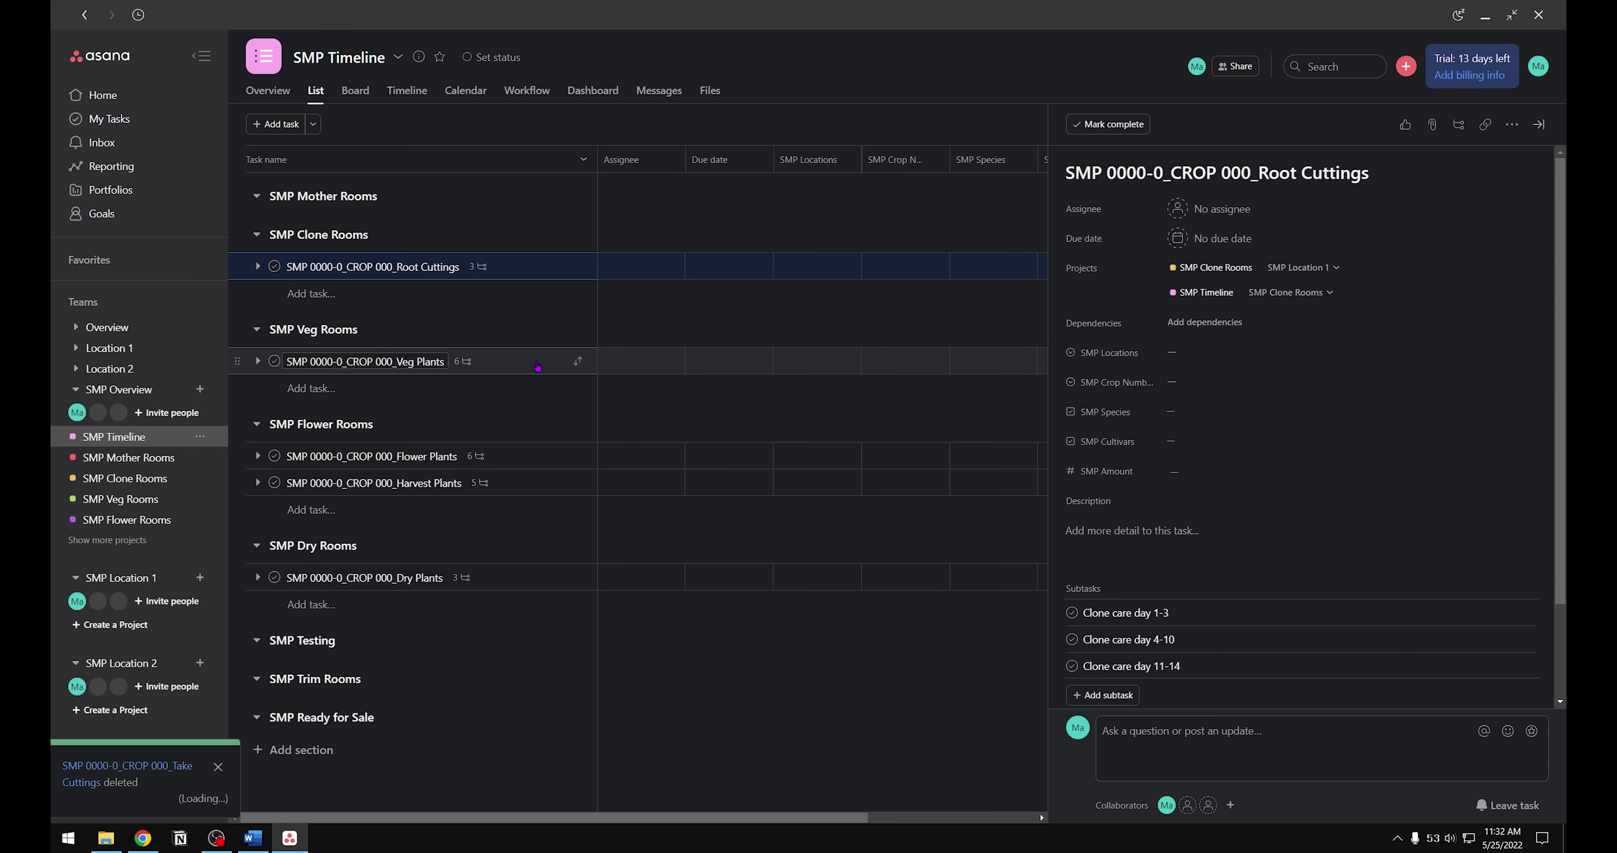
key(Escape)
ctrl+click(535, 463)
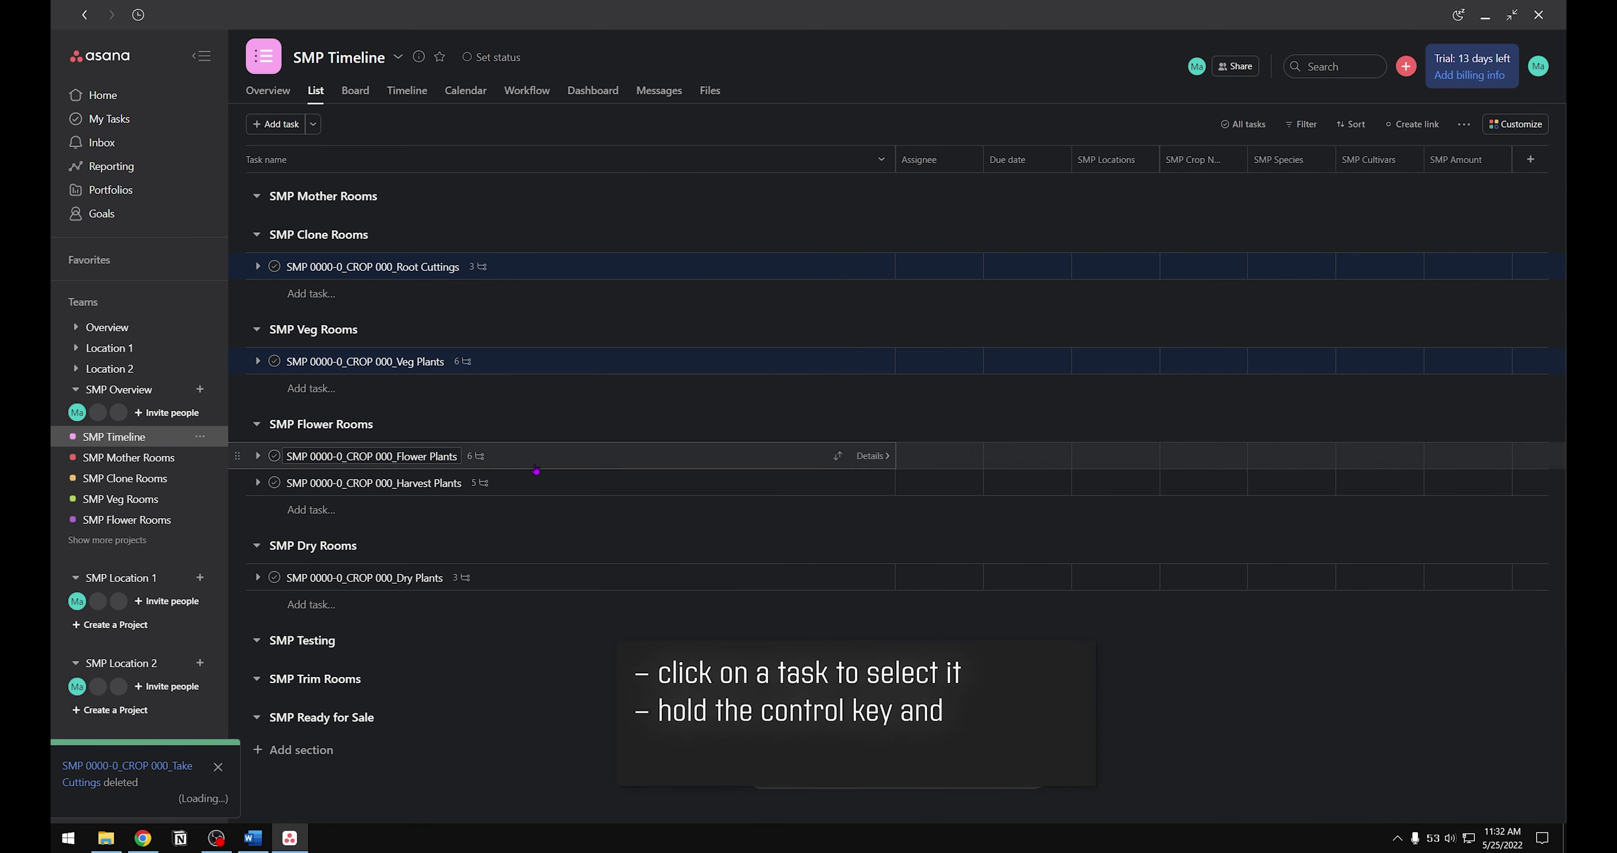
ctrl+click(538, 481)
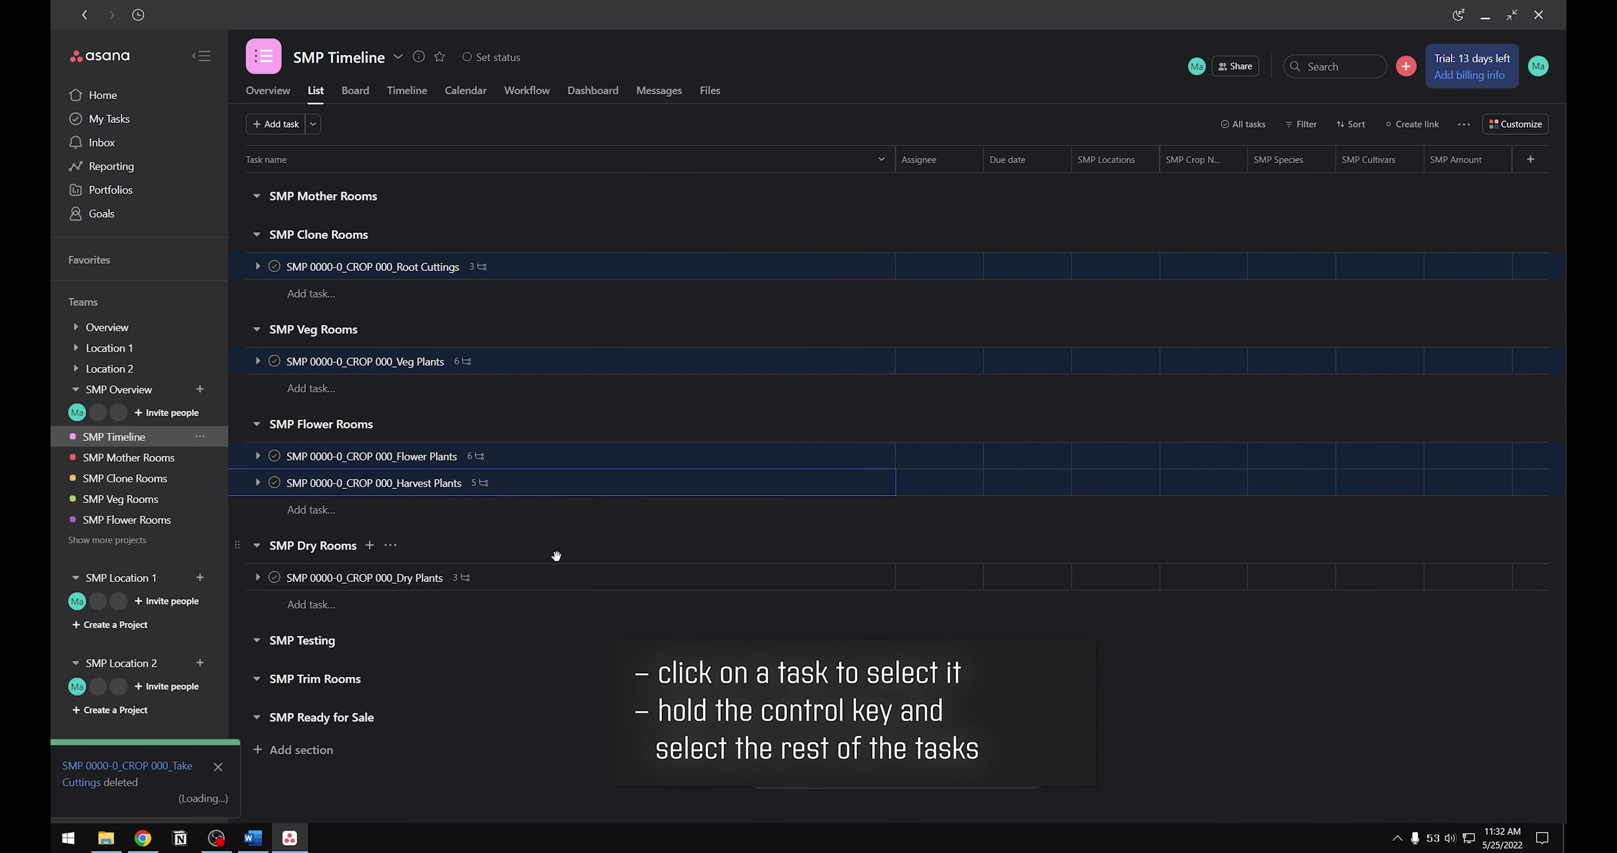
ctrl+click(562, 587)
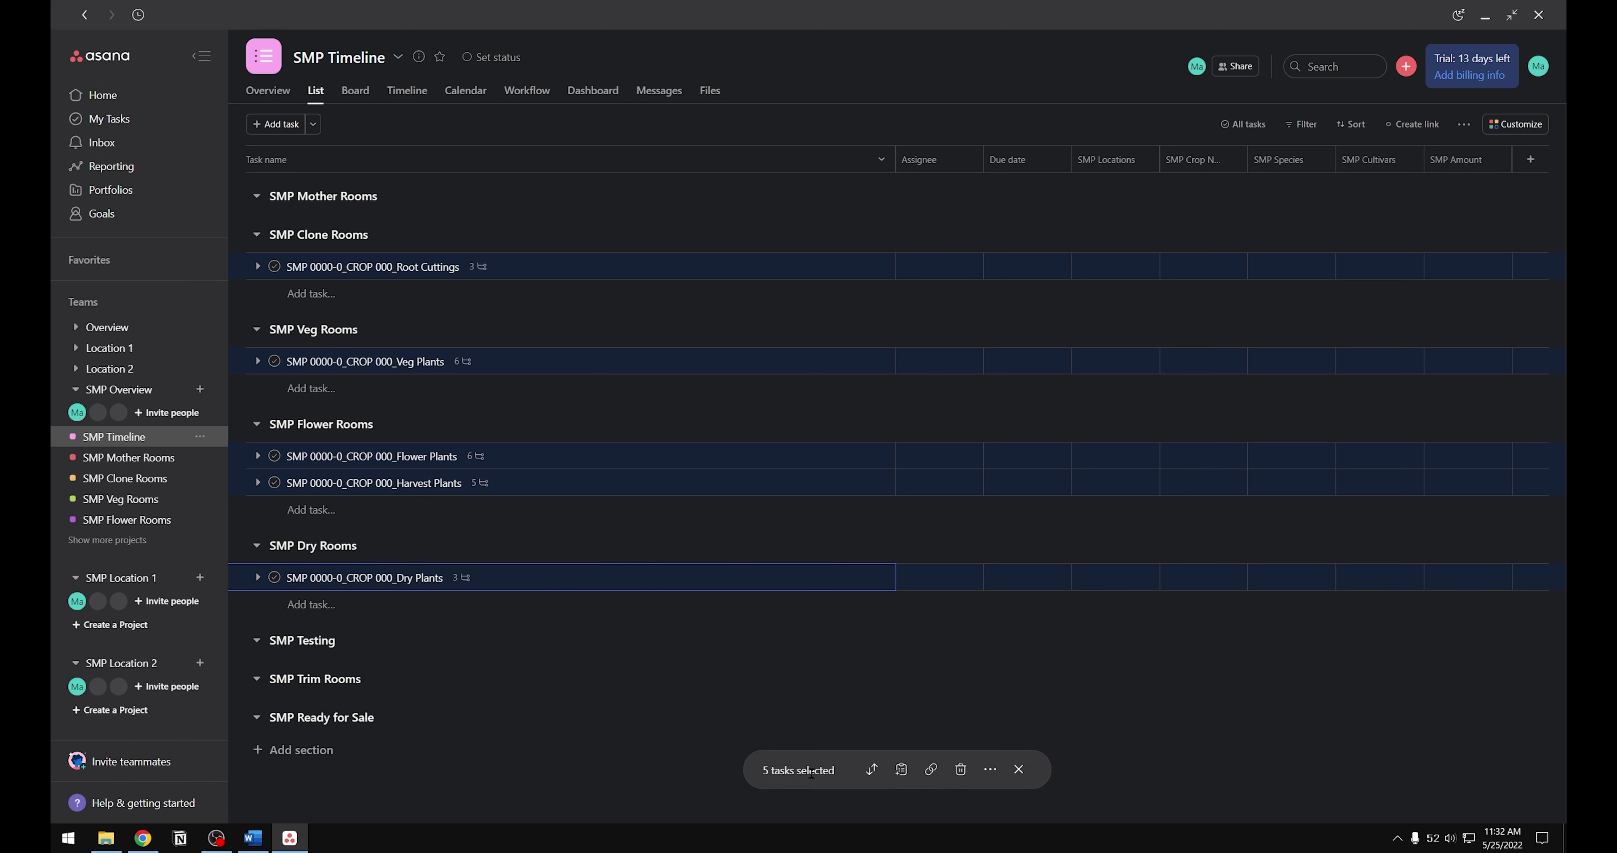
click(961, 771)
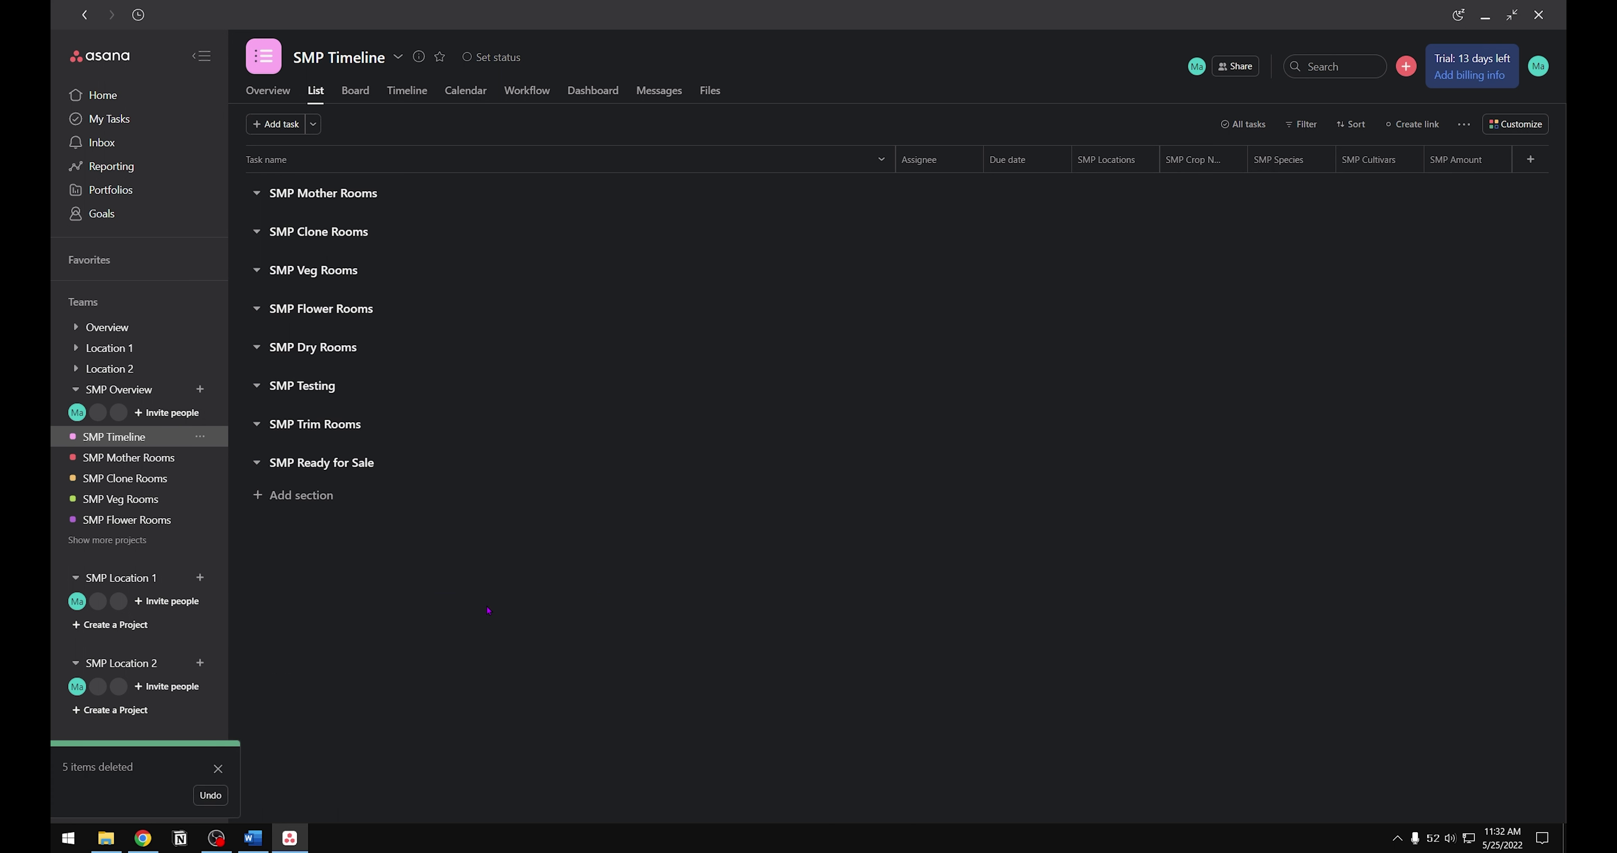
Step: Check the SMP Mother, Clone, Veg, Flower and Dry Rooms projects for leftover crop tasks
click(153, 463)
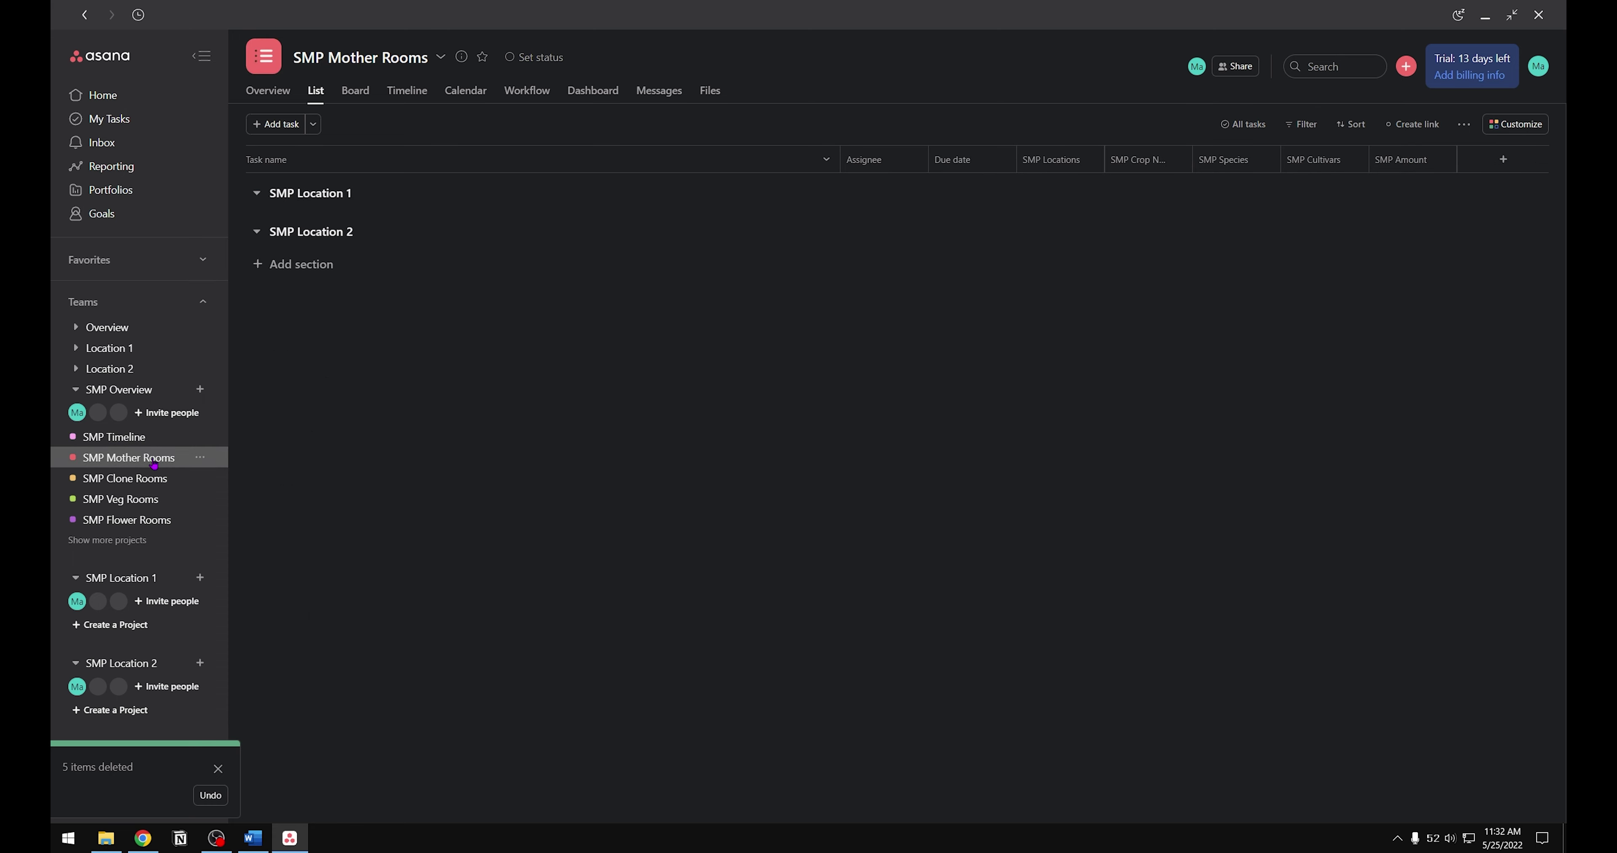
click(141, 479)
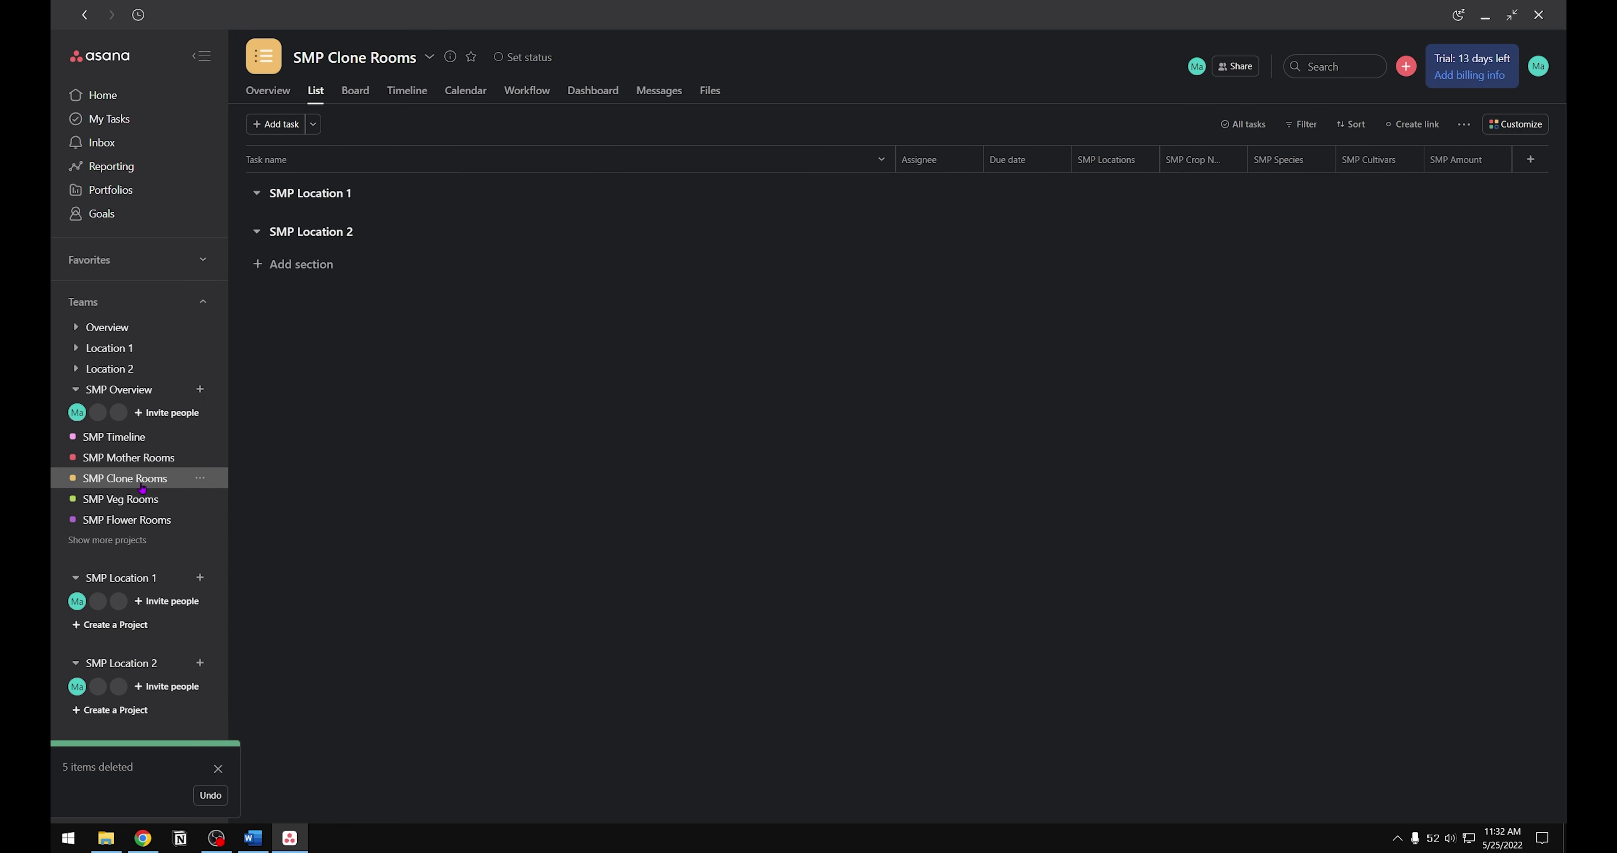
click(141, 502)
click(143, 521)
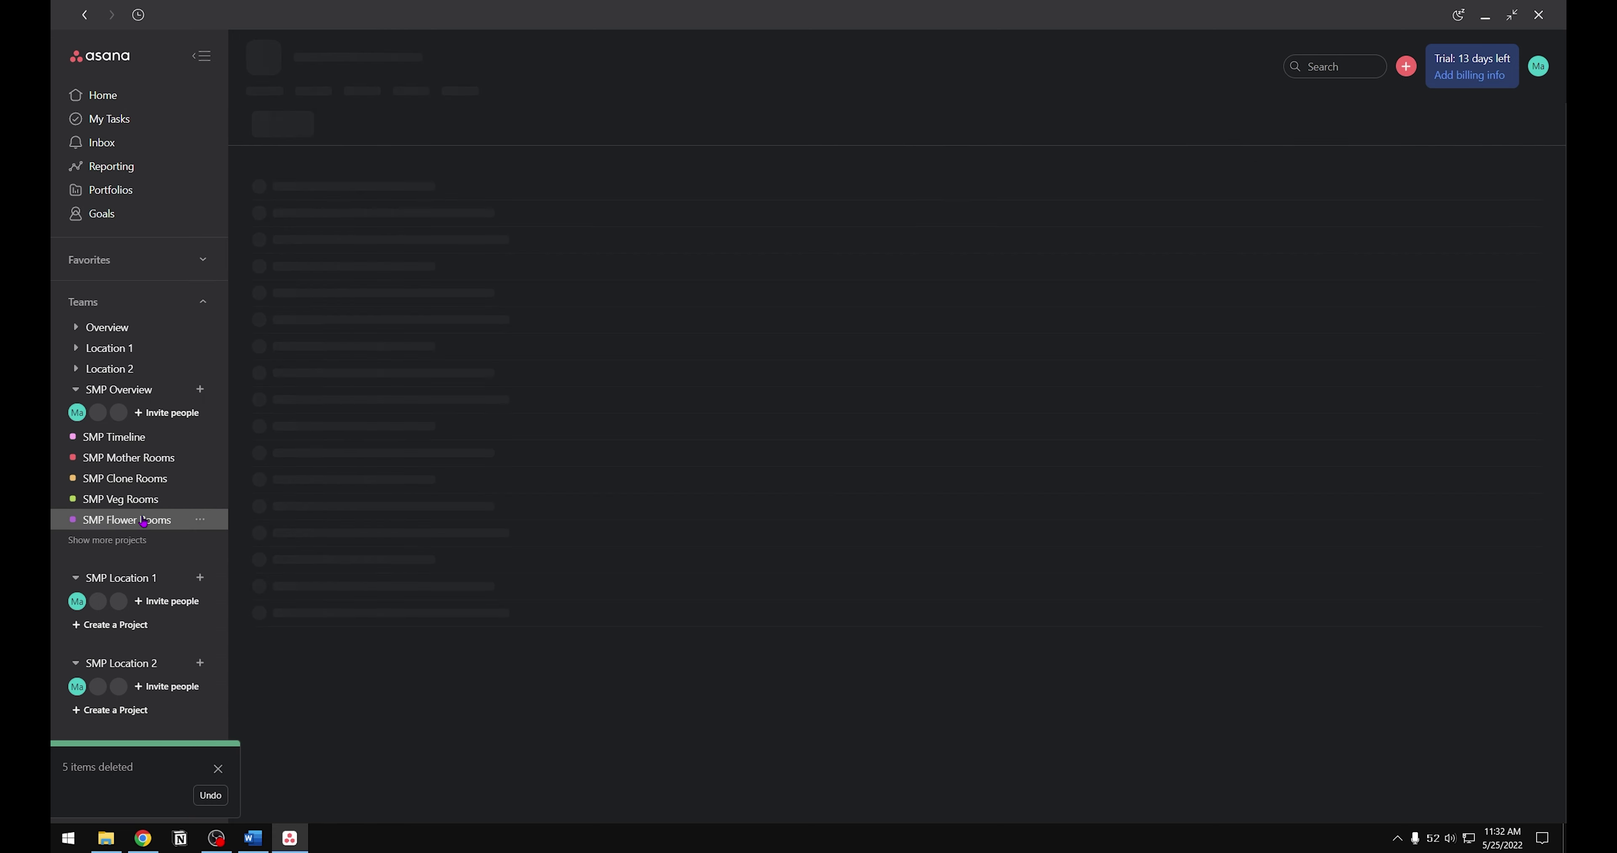
click(143, 543)
click(140, 542)
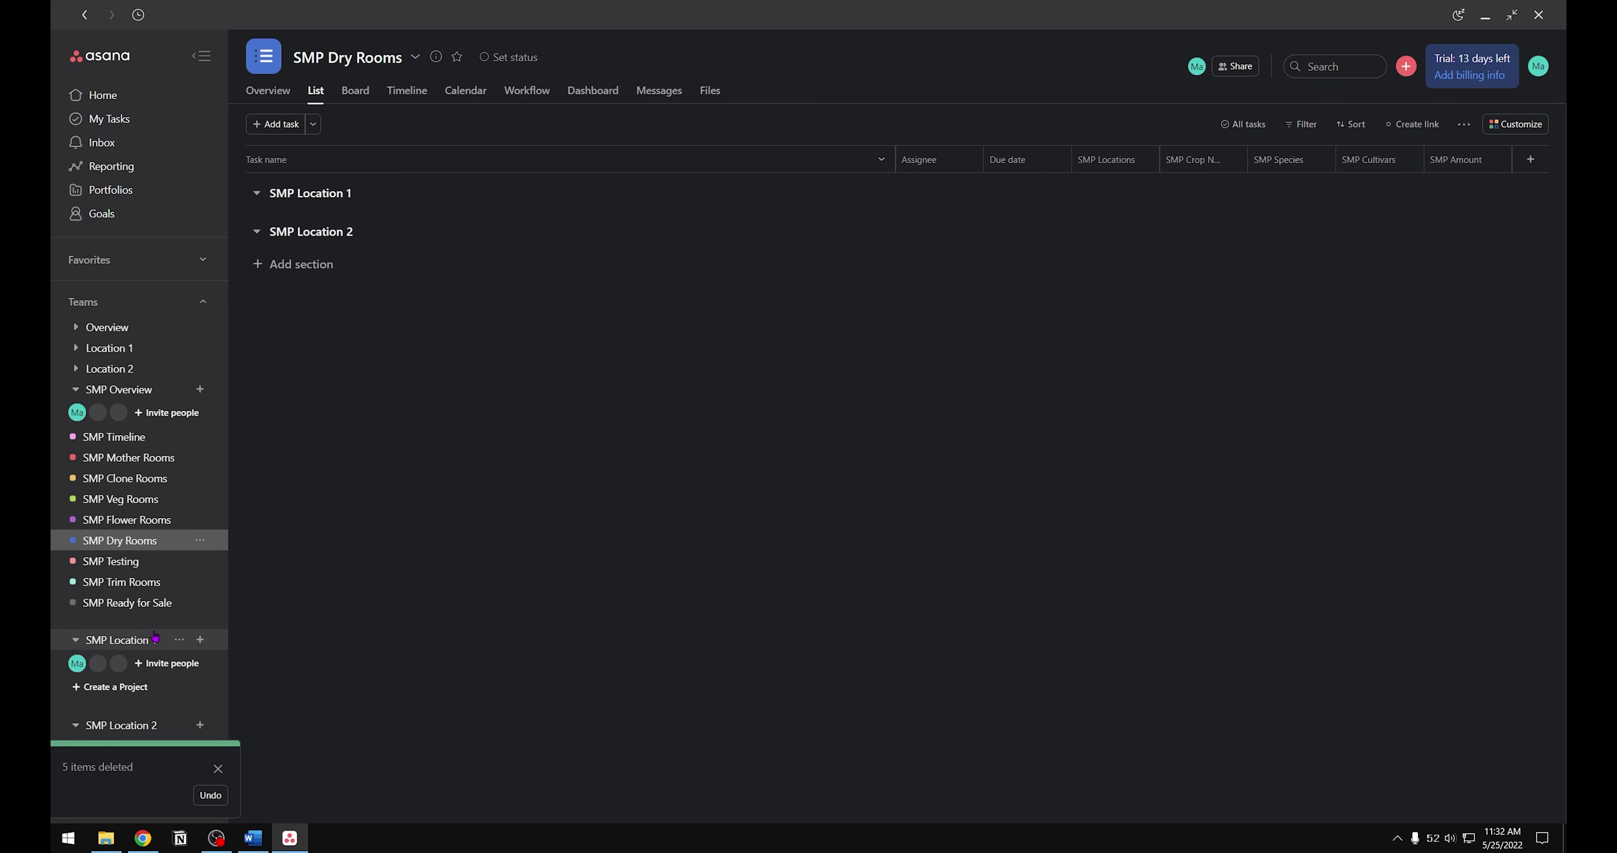
Step: Start a new project from the SMP 0000-0_CROP 000 [TEMPLATE] template in the SMP Location 1 team
scroll(196, 664, down, 1)
scroll(196, 664, down, 2)
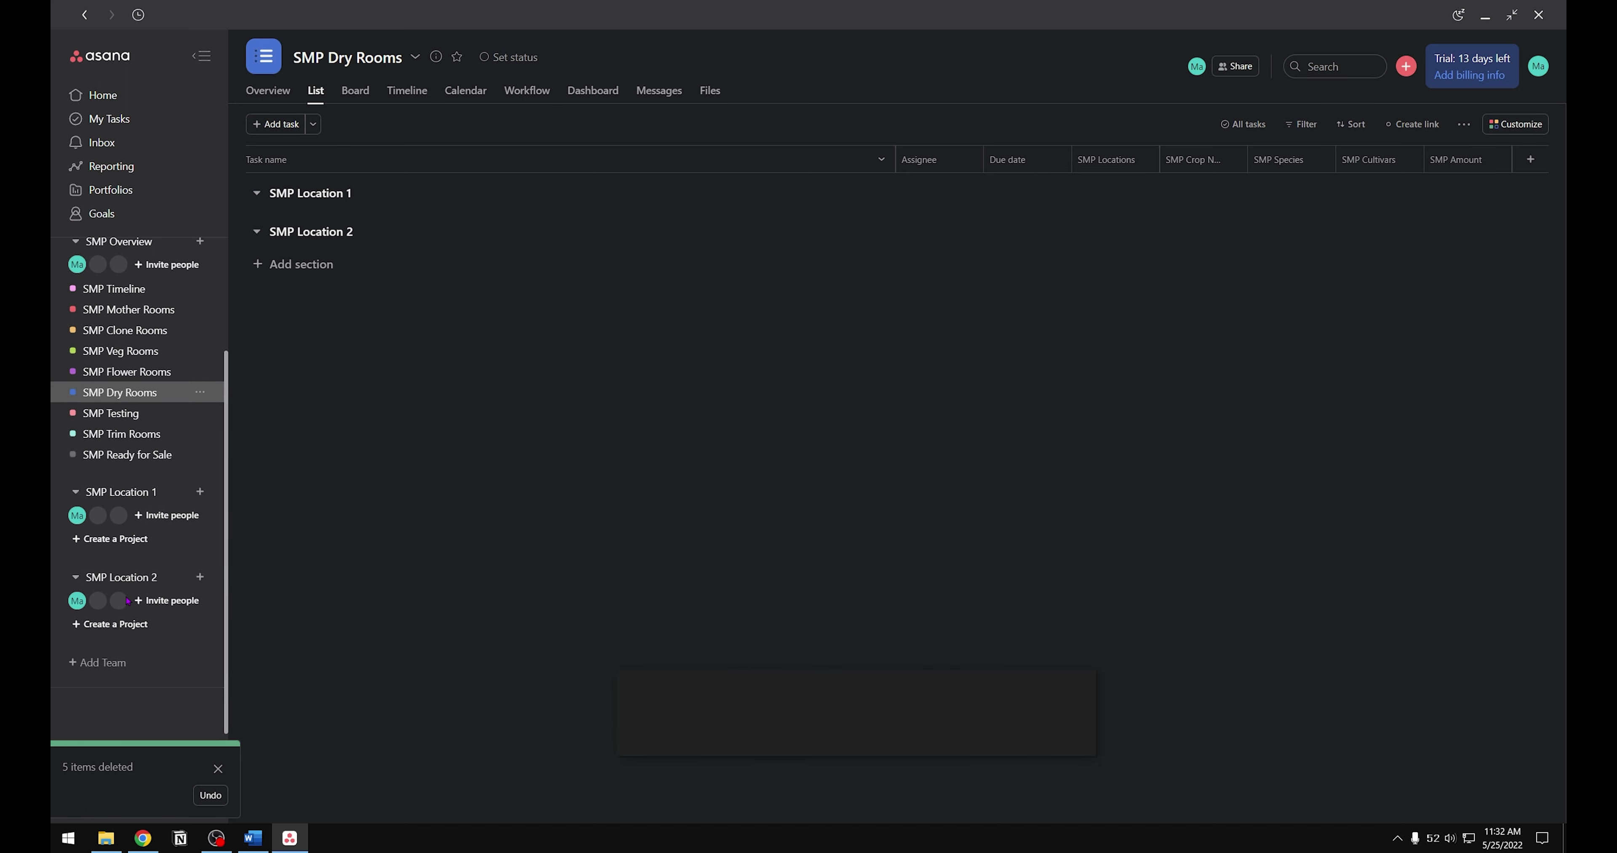
click(117, 494)
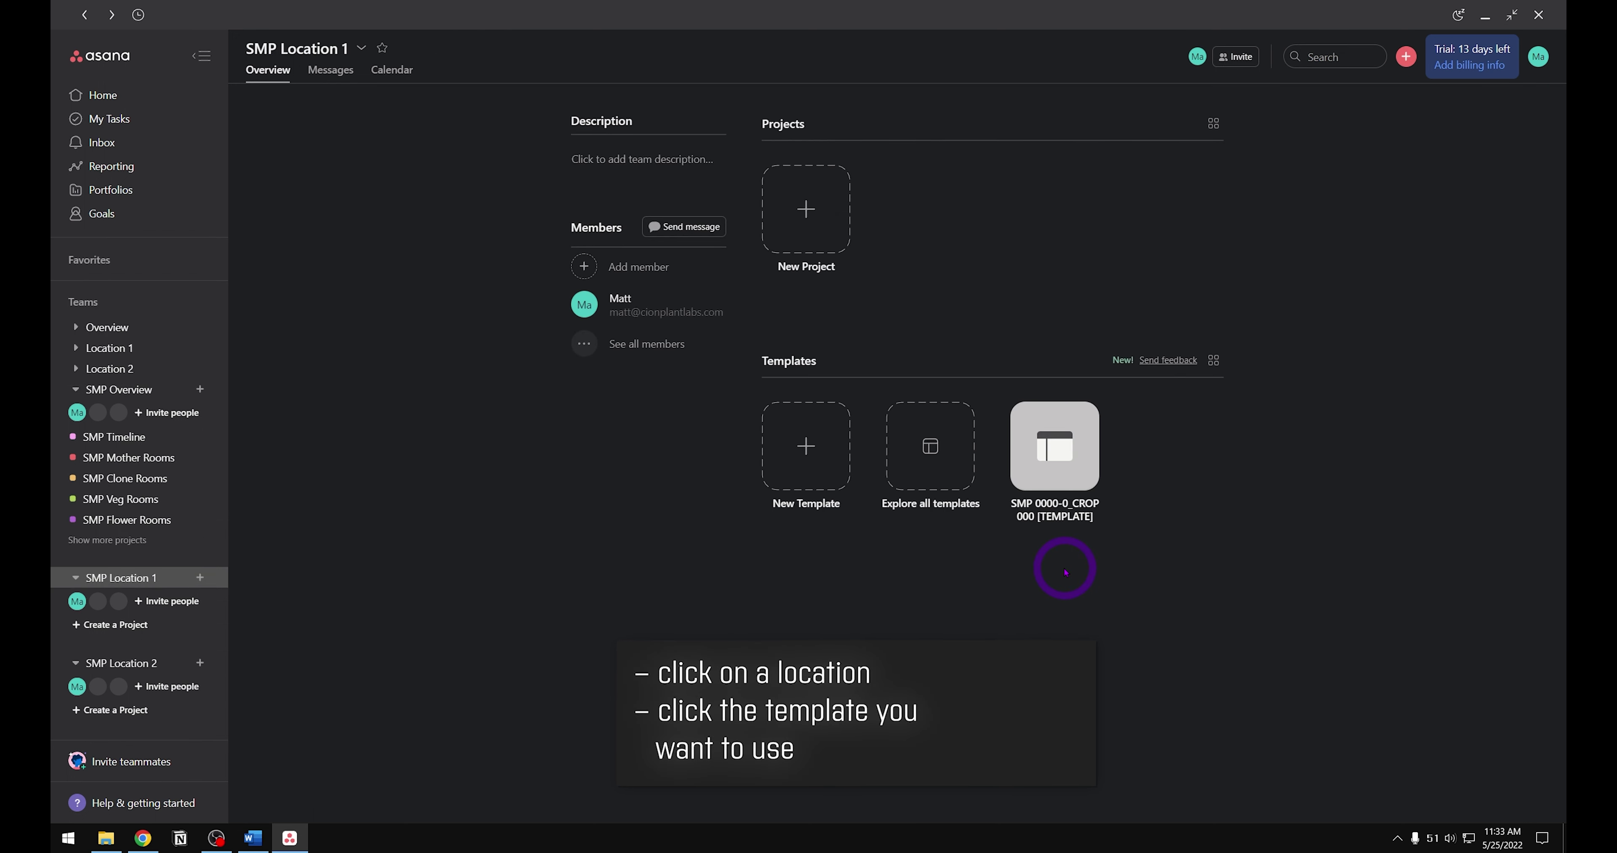
click(1054, 452)
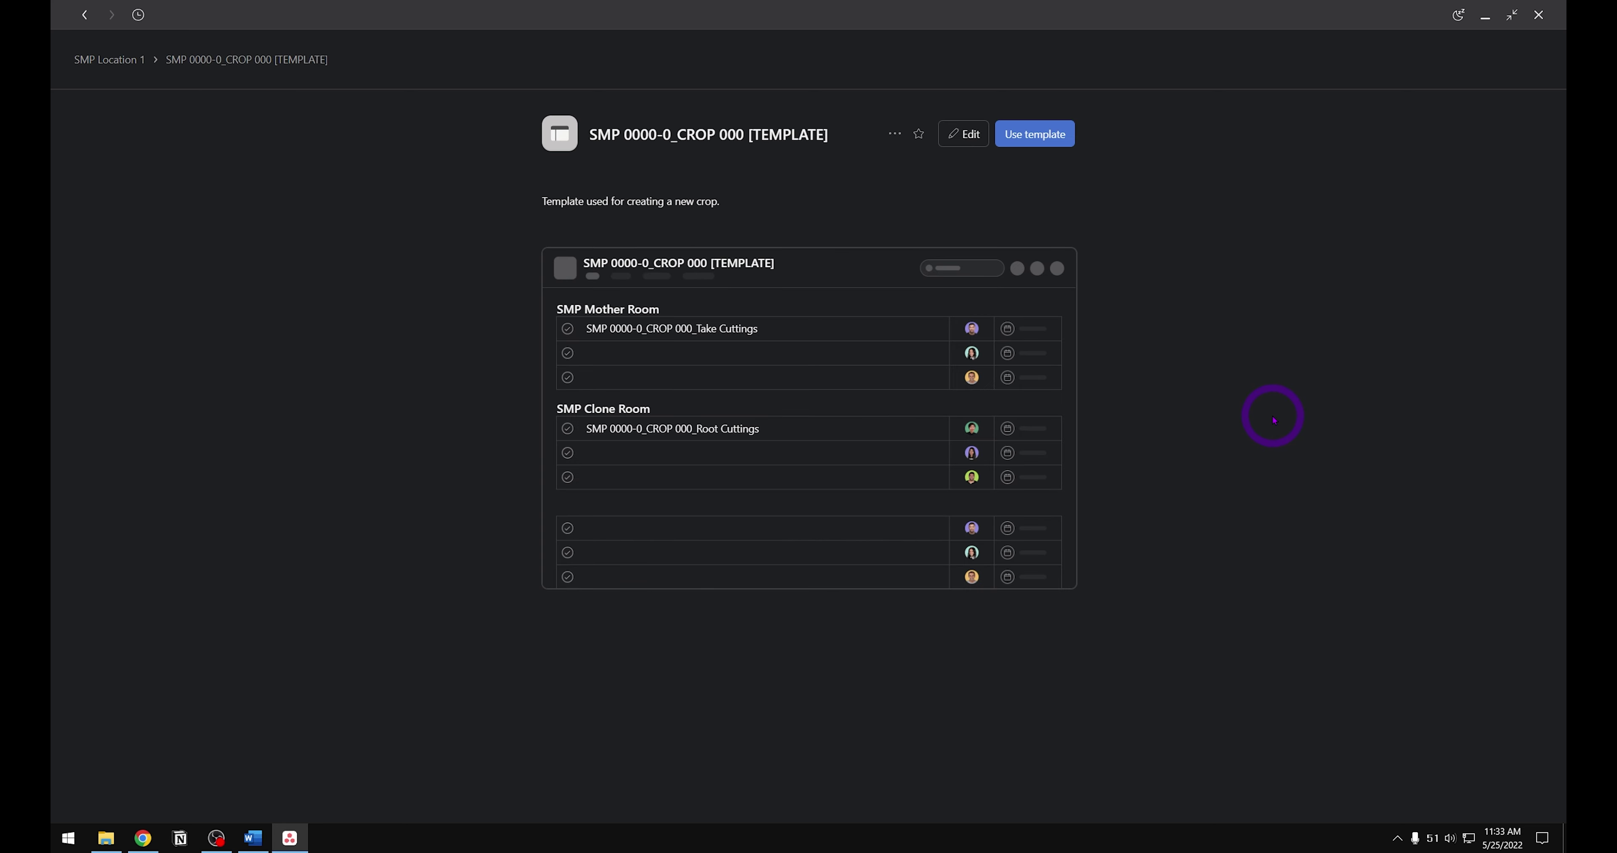
click(1033, 133)
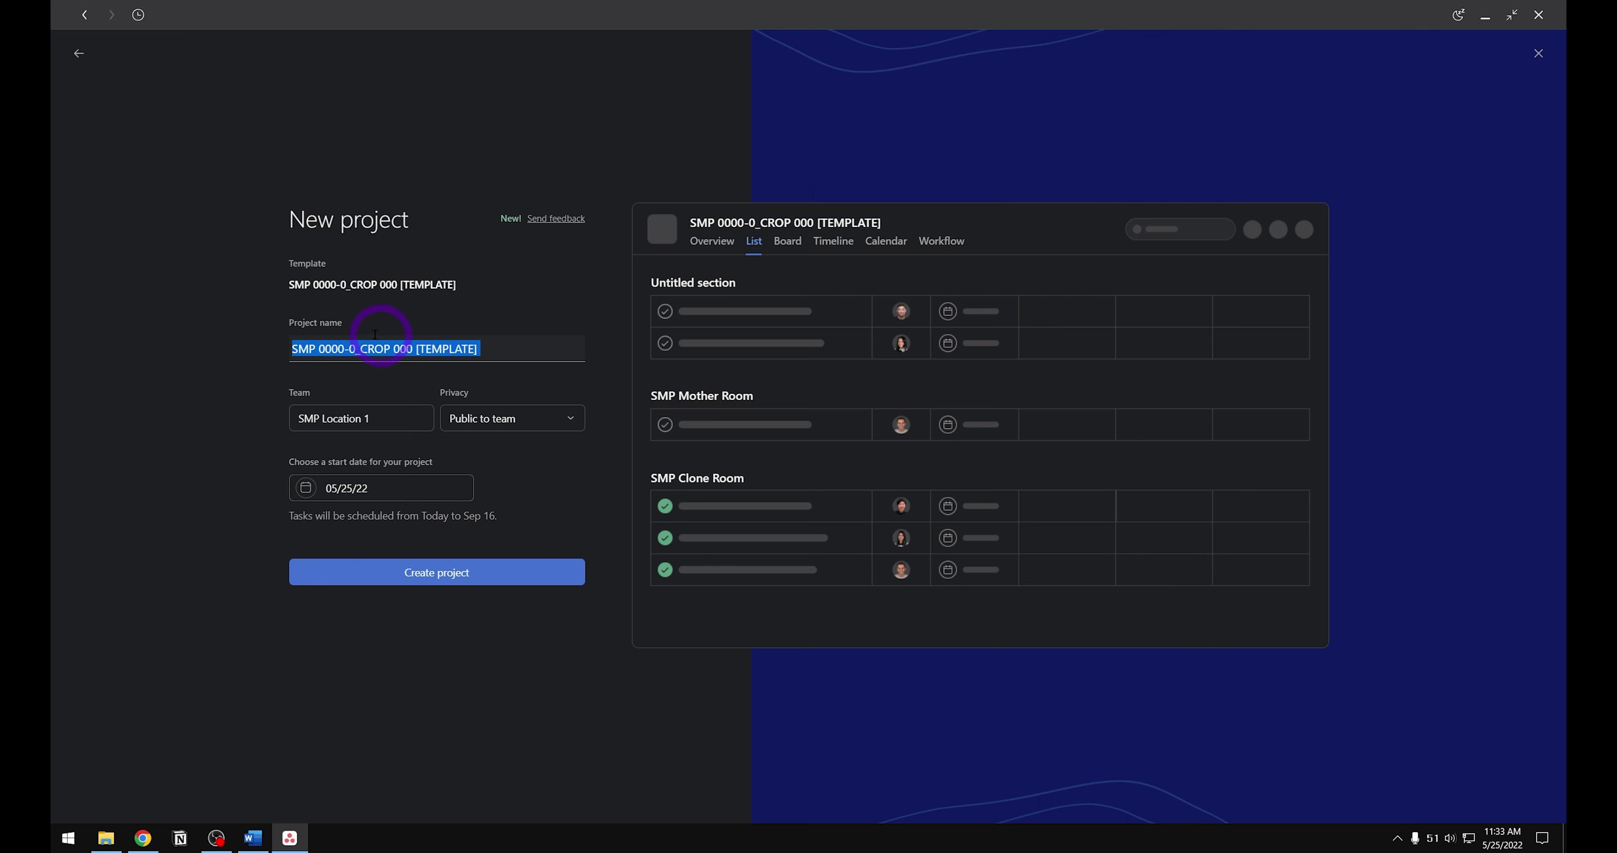
Step: Replace the template name in the new project's name with SMP 2022-6_CROP 110
click(505, 347)
key(BackSpace)
key(BackSpace)
key(BackSpace)
key(BackSpace)
key(BackSpace)
key(BackSpace)
key(BackSpace)
key(BackSpace)
key(BackSpace)
key(BackSpace)
key(BackSpace)
key(BackSpace)
key(BackSpace)
key(BackSpace)
key(BackSpace)
key(BackSpace)
key(BackSpace)
key(BackSpace)
key(BackSpace)
key(BackSpace)
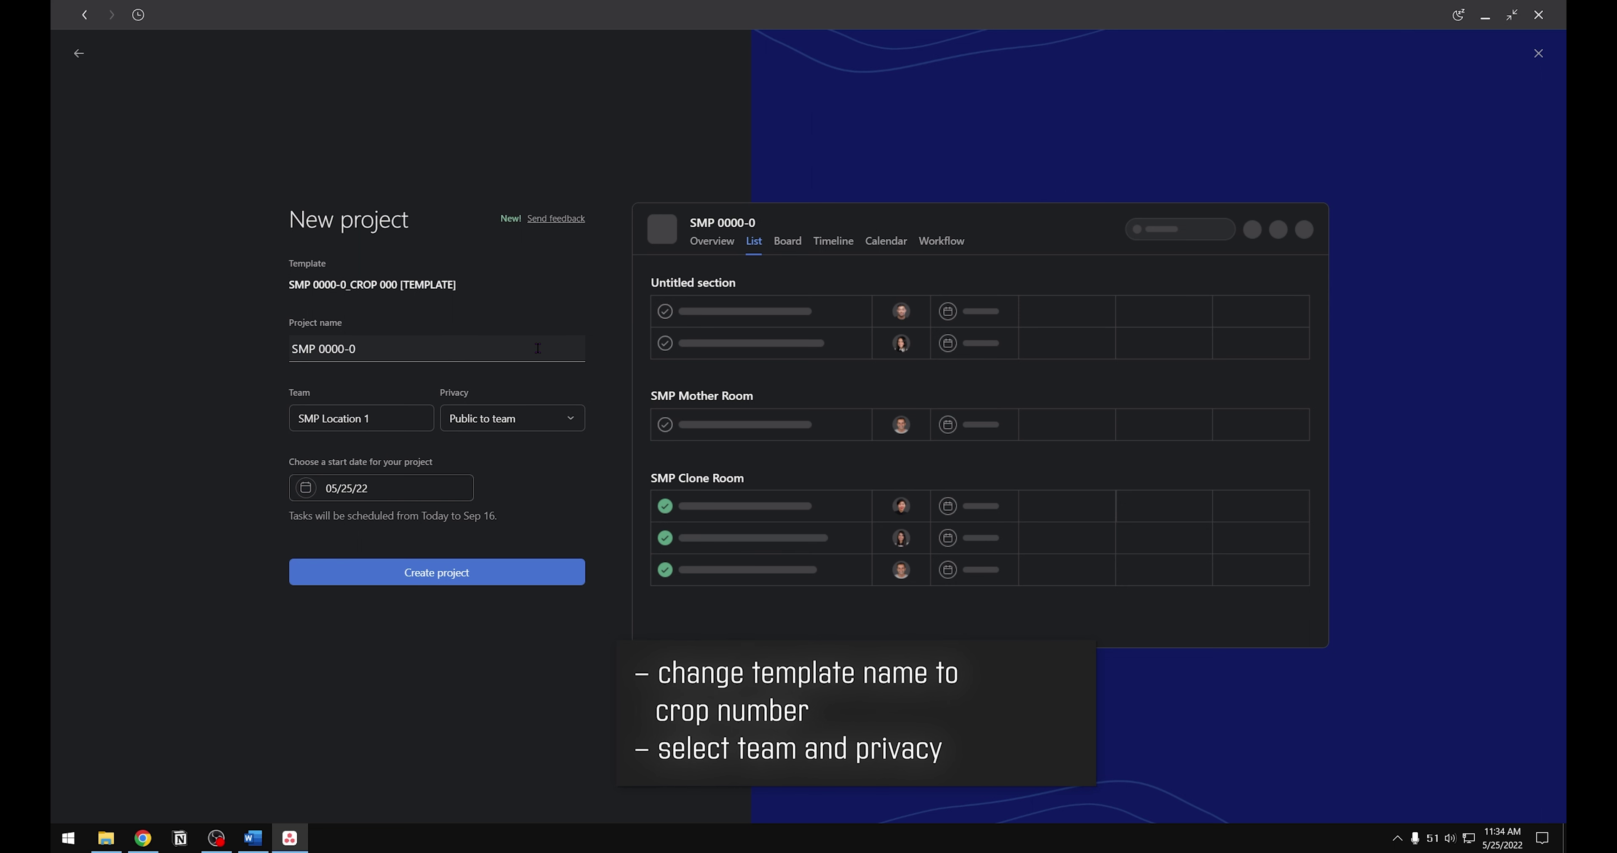
key(BackSpace)
key(BackSpace)
key(BackSpace)
key(BackSpace)
key(BackSpace)
key(BackSpace)
key(BackSpace)
text(SMP 2022-6_CROP 110)
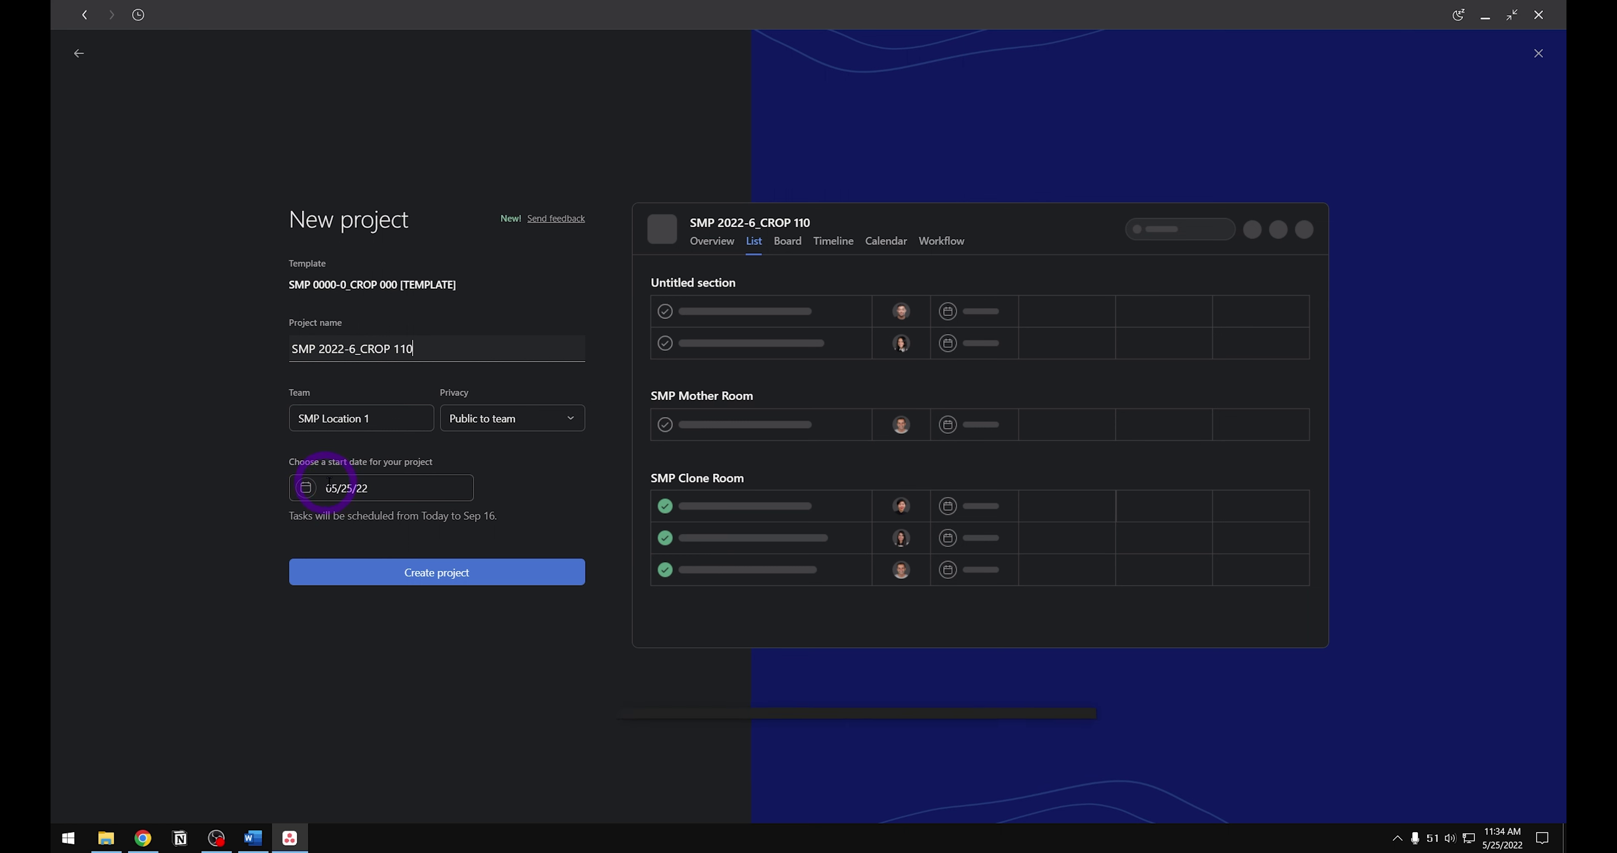
Step: Set the project's start date to 05/30/22 and create the project
click(347, 488)
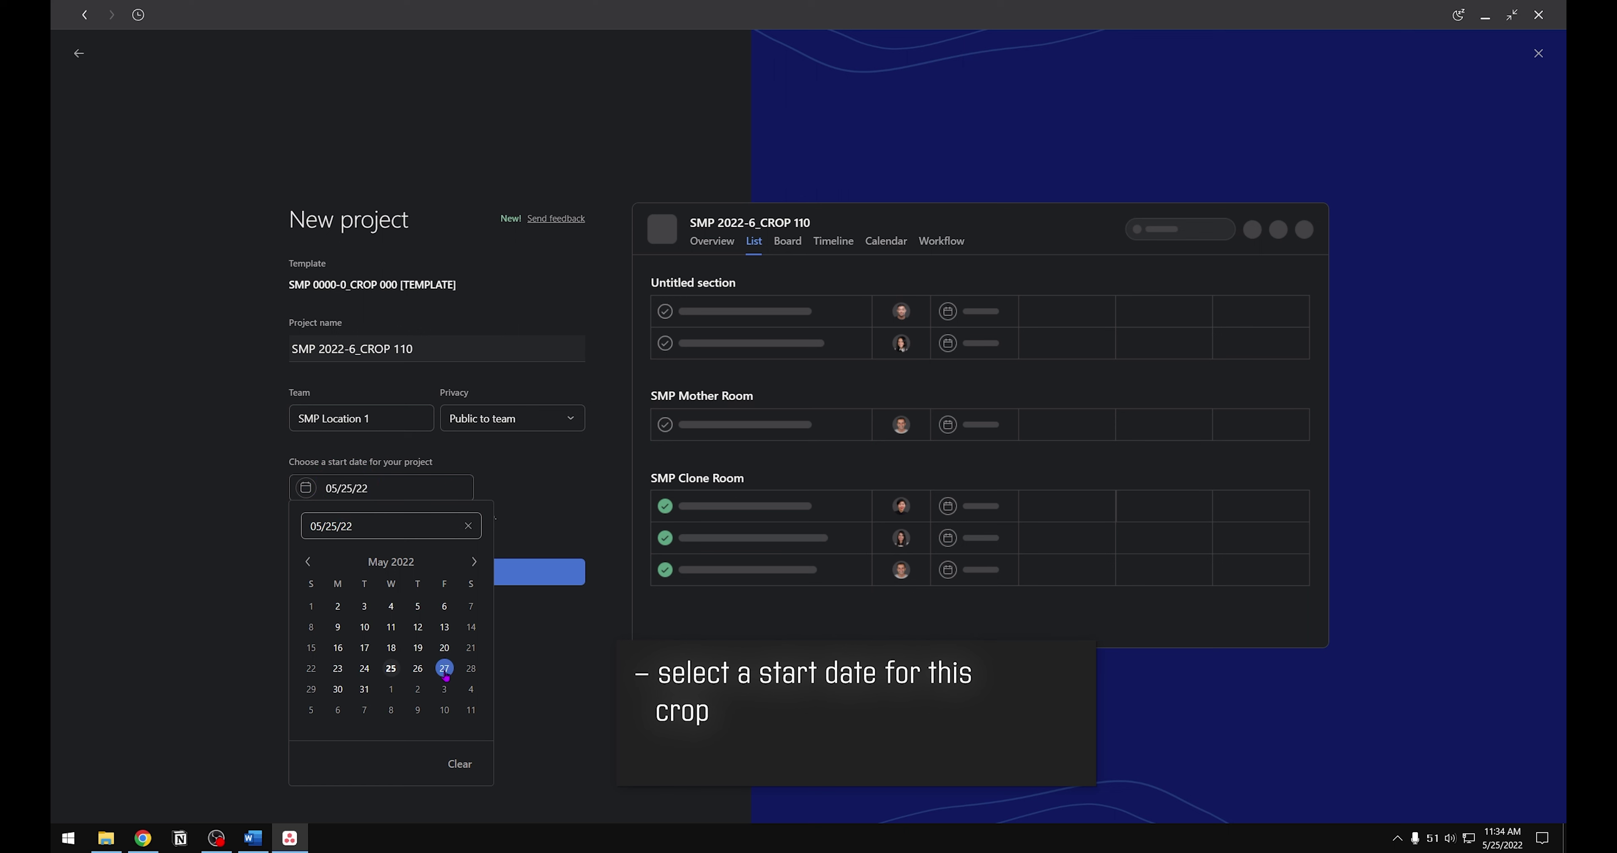
click(338, 689)
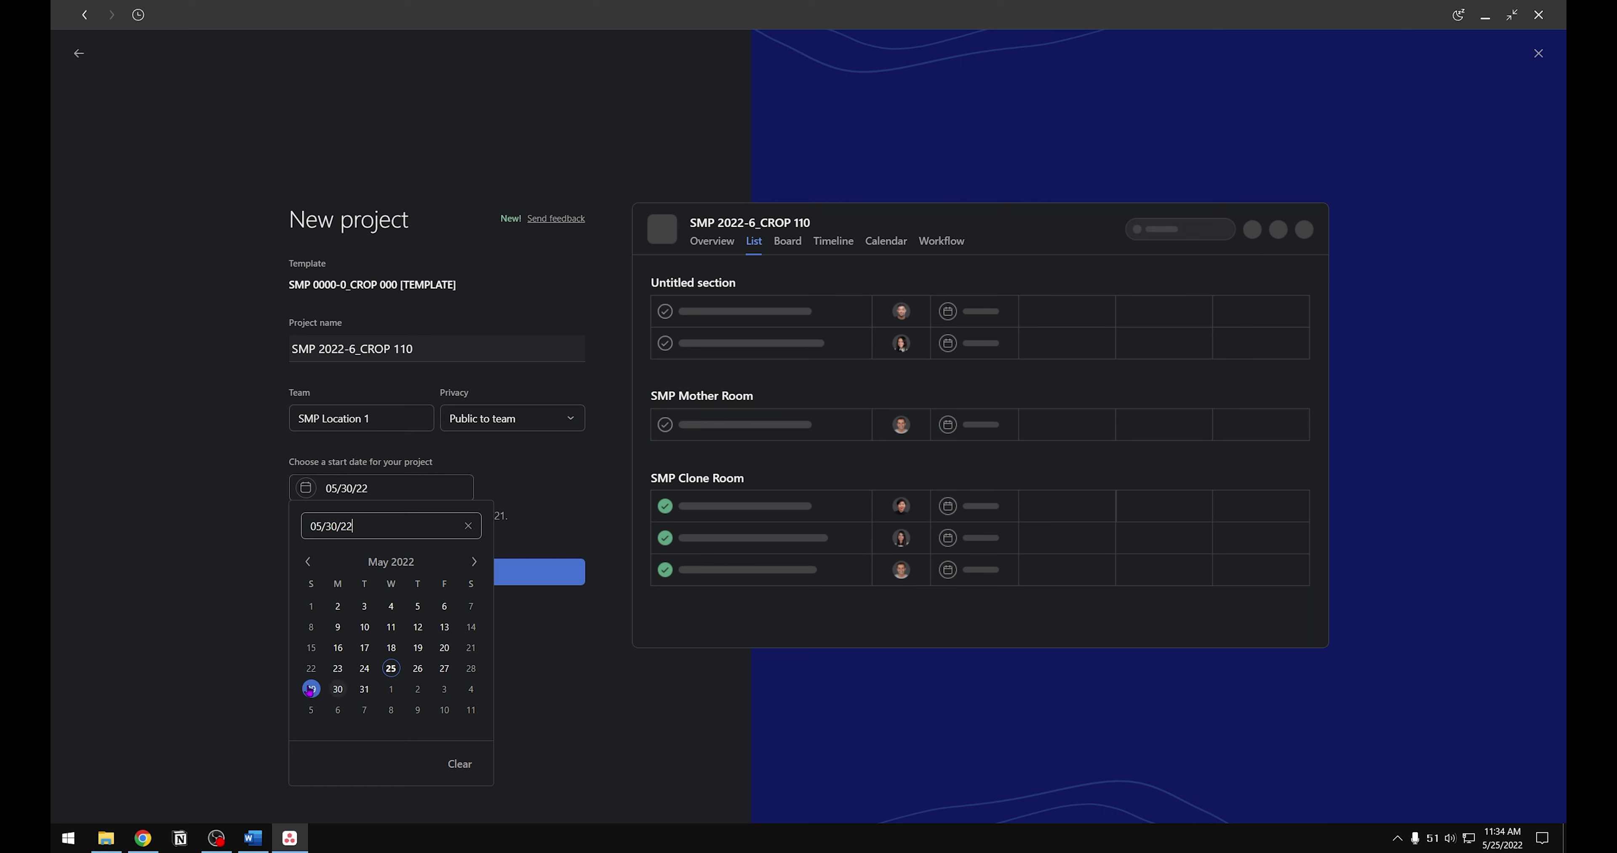
click(251, 673)
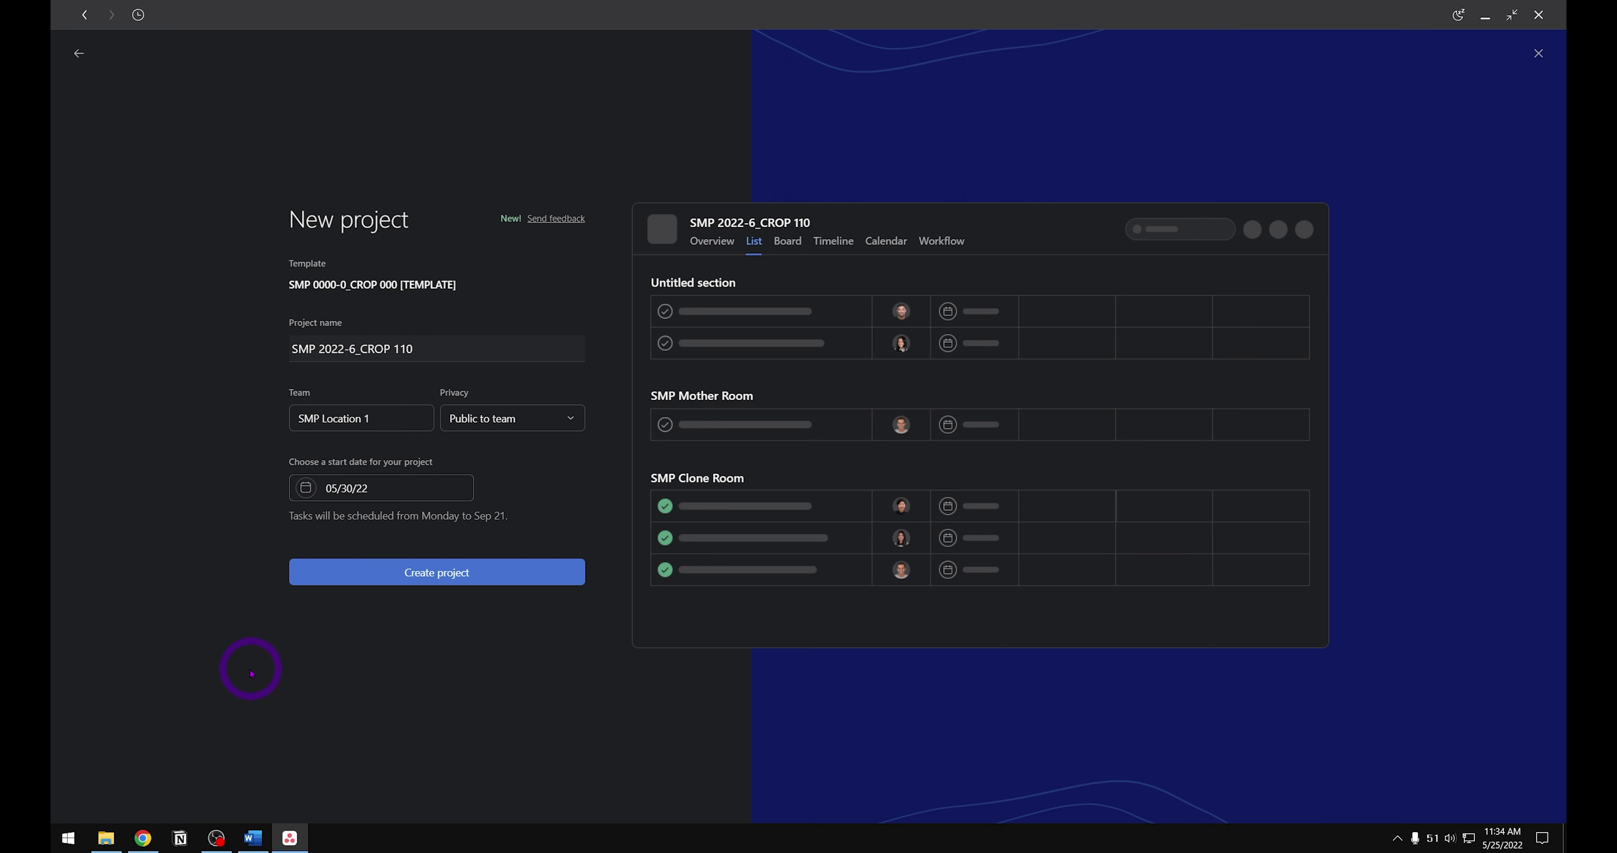
click(441, 576)
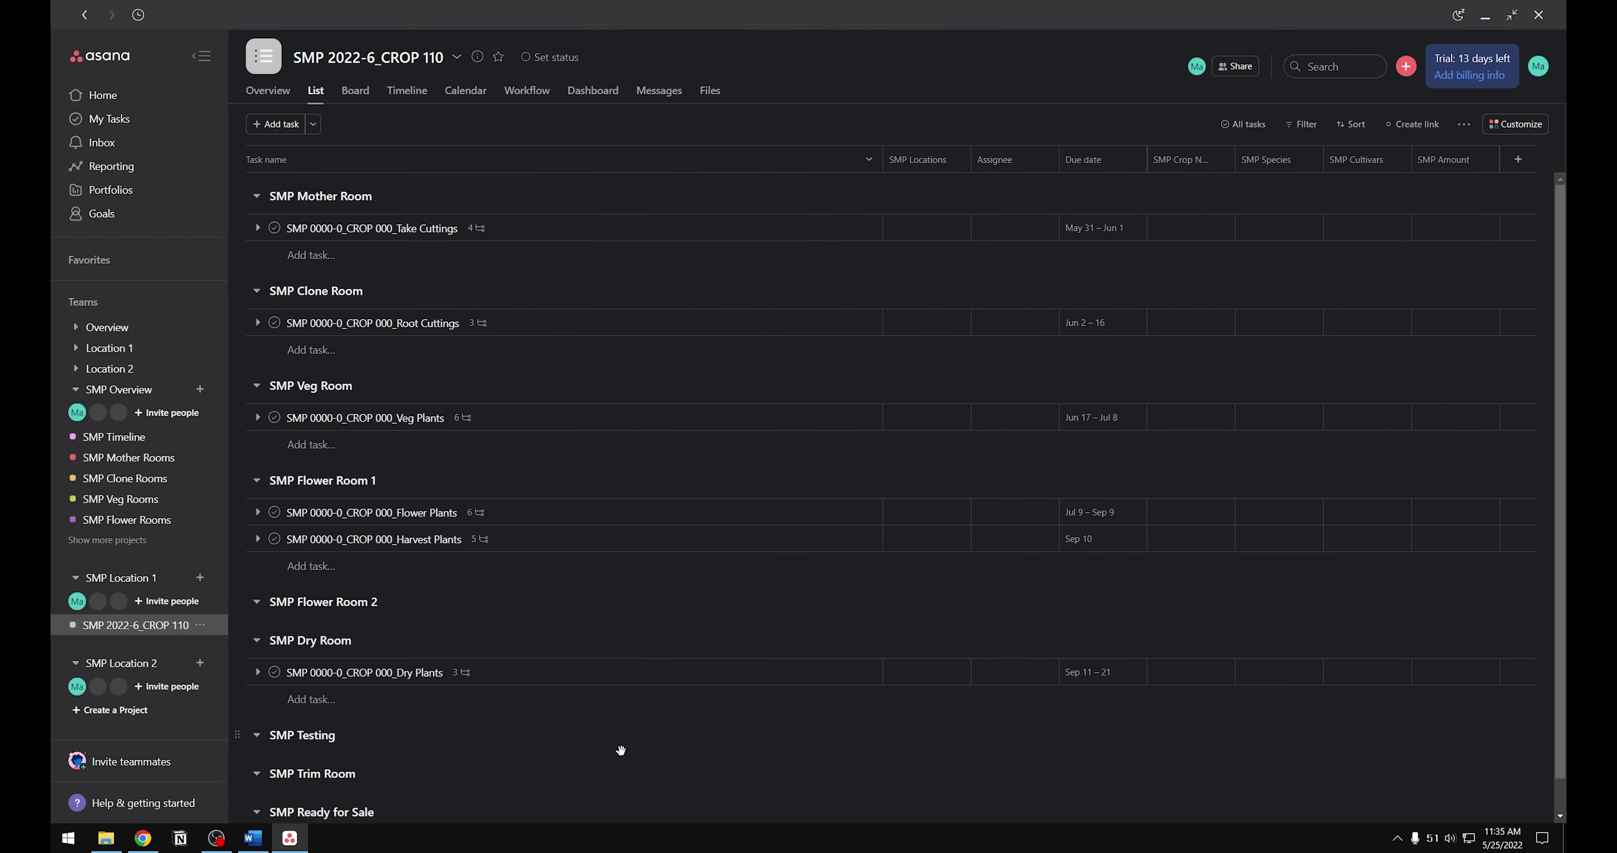
Step: Review the subtasks and dates of the Take Cuttings through Harvest Plants tasks, and check the crop's tasks in SMP Timeline
click(635, 235)
scroll(1412, 424, down, 1)
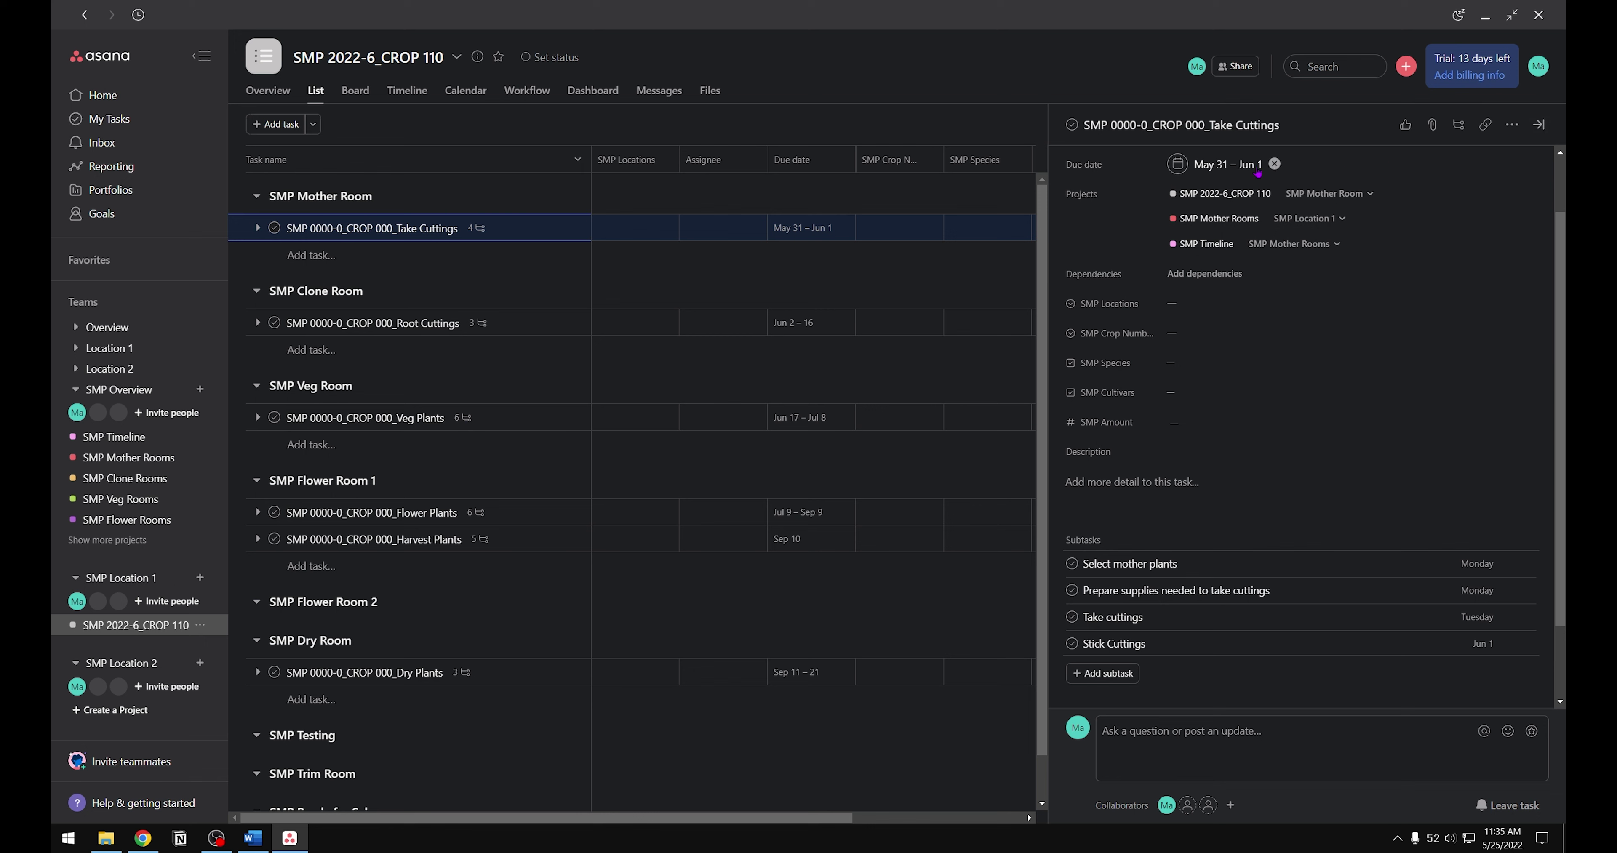
click(481, 325)
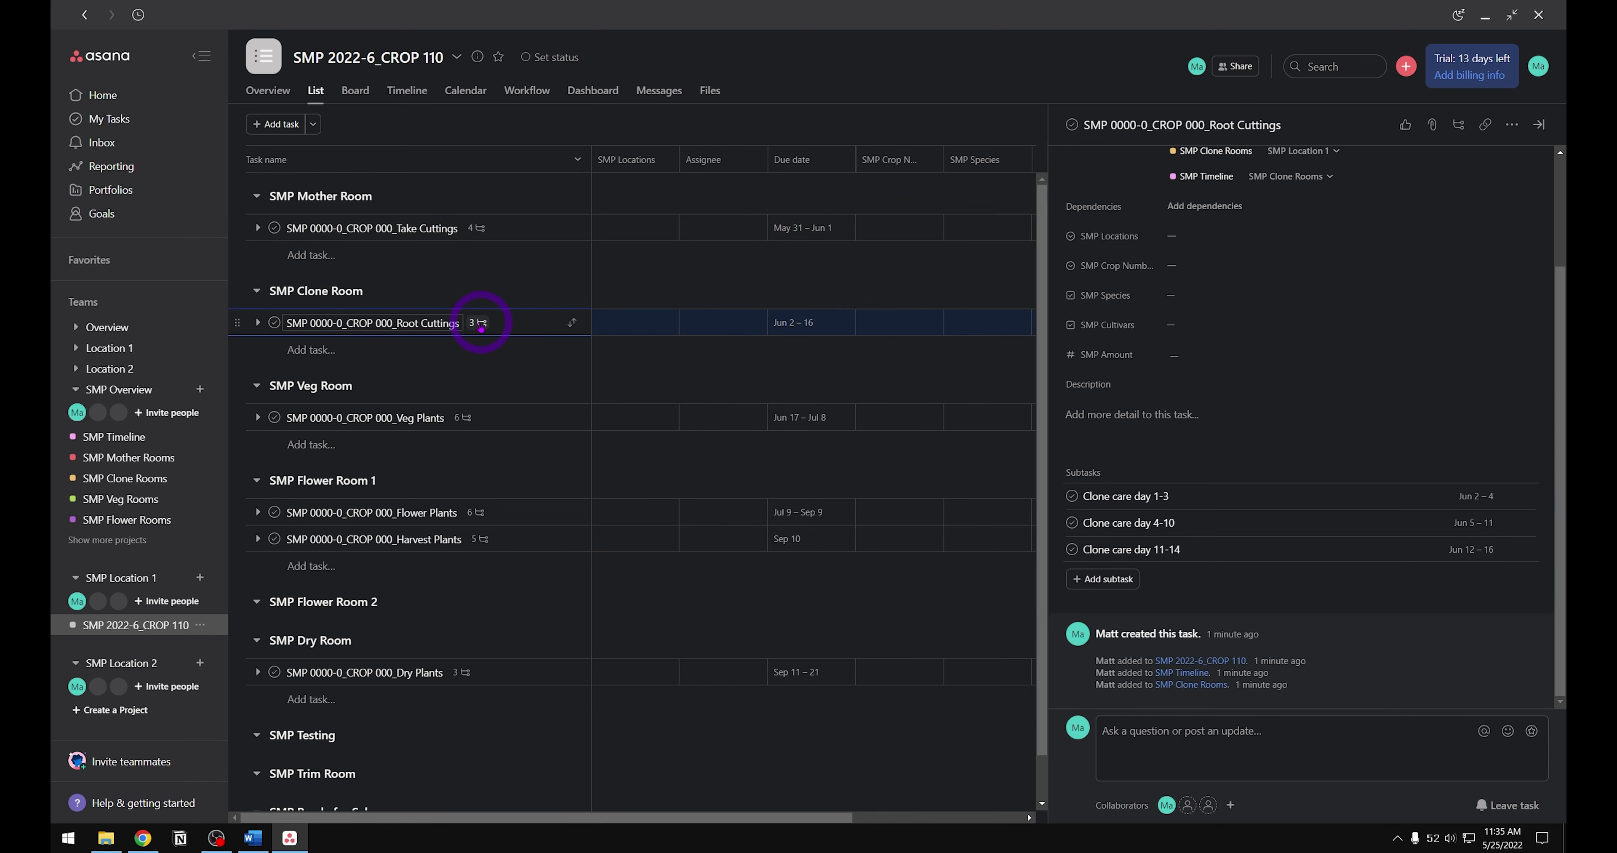
click(464, 420)
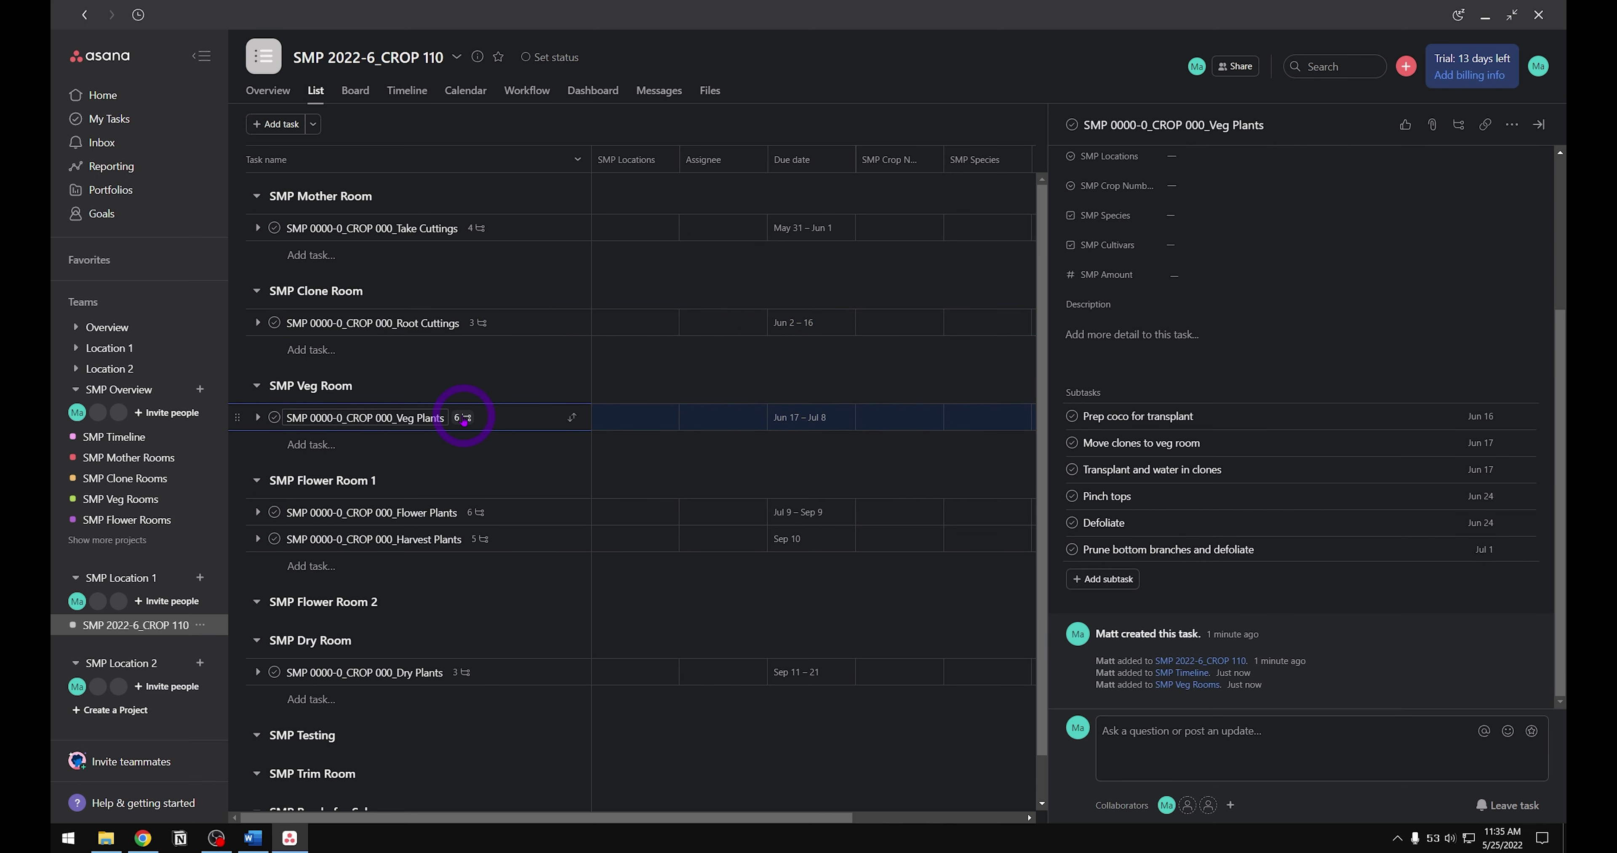
click(455, 515)
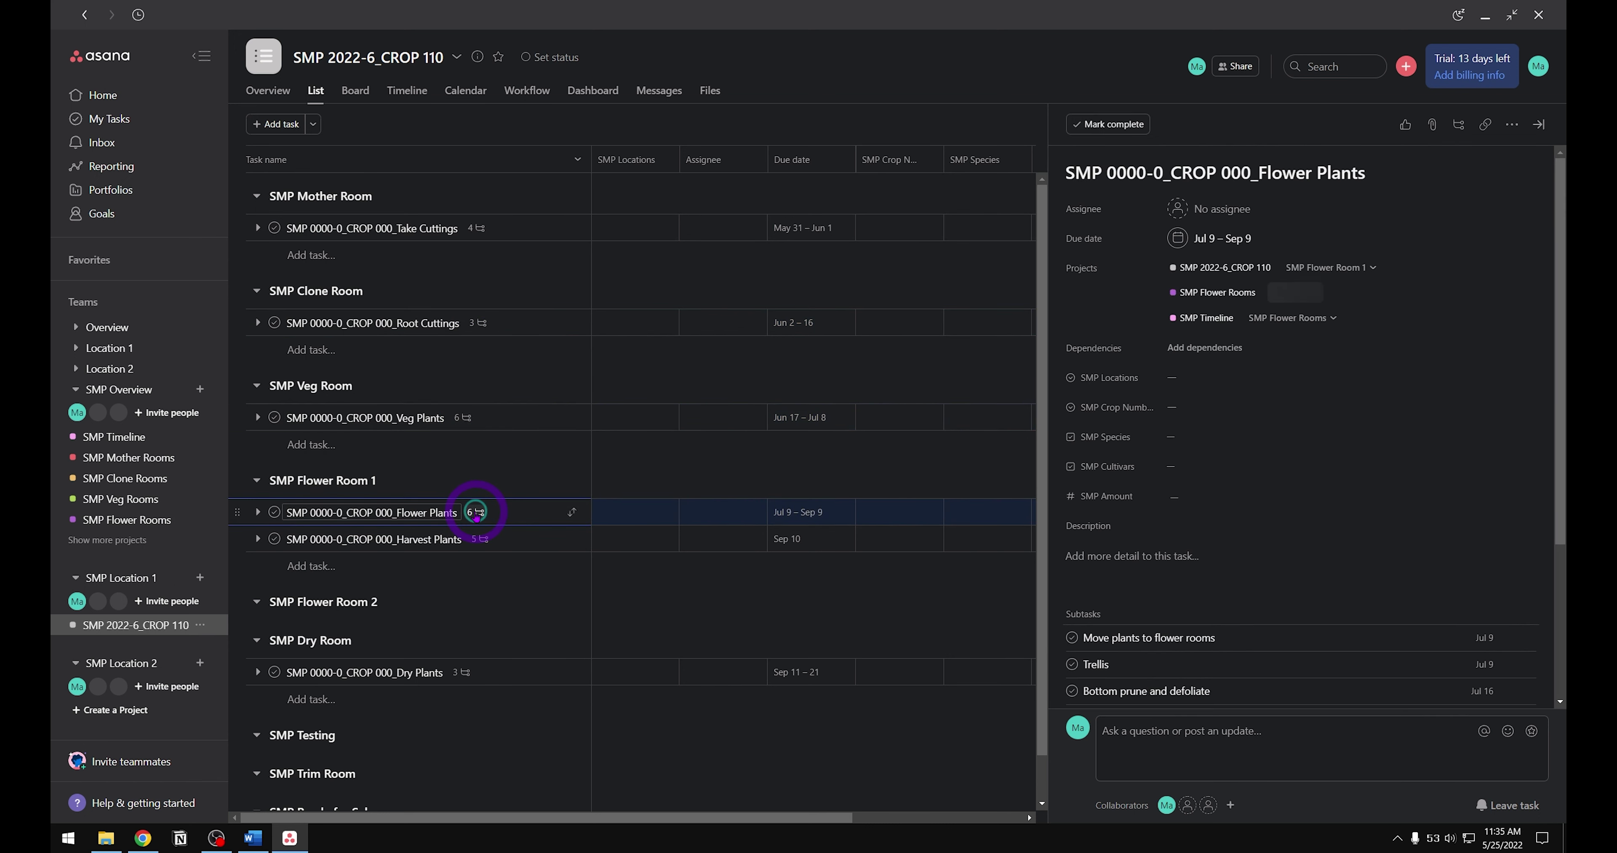
click(478, 541)
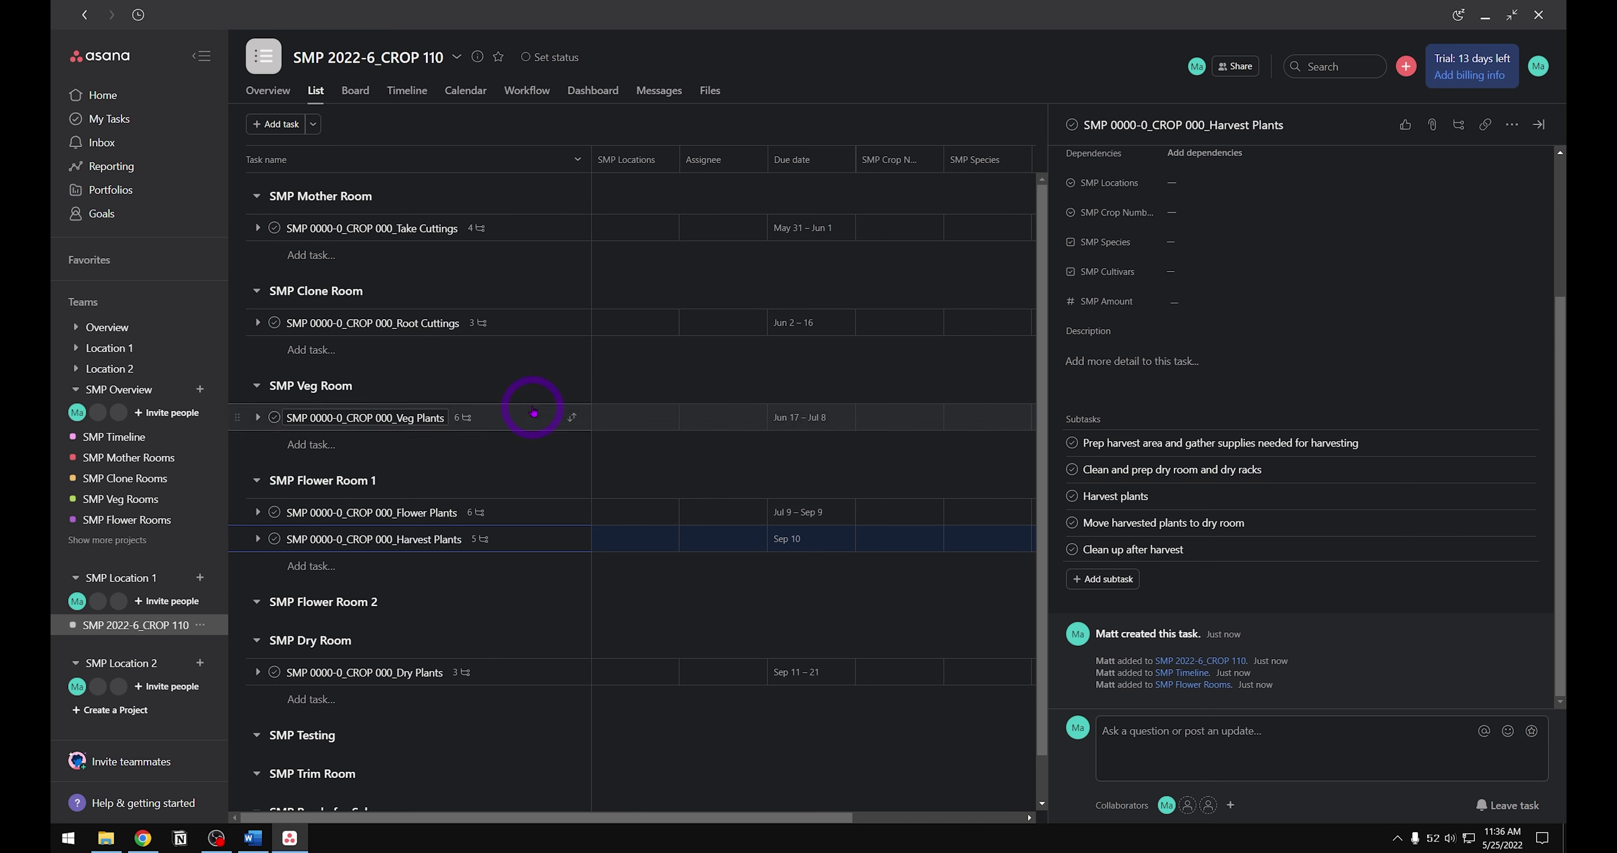
click(1538, 125)
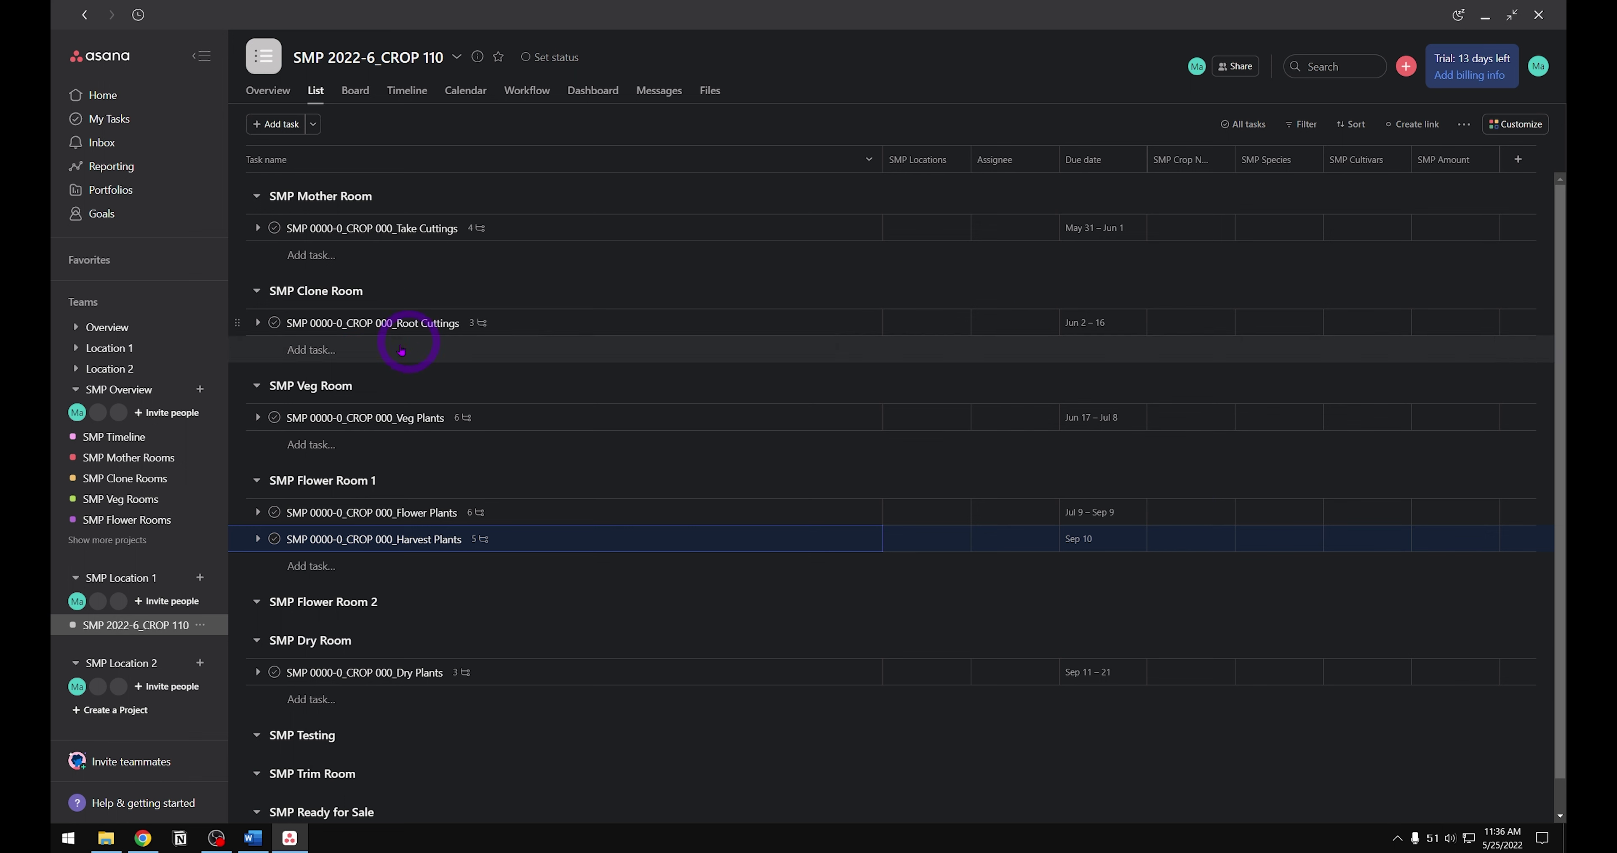
click(138, 443)
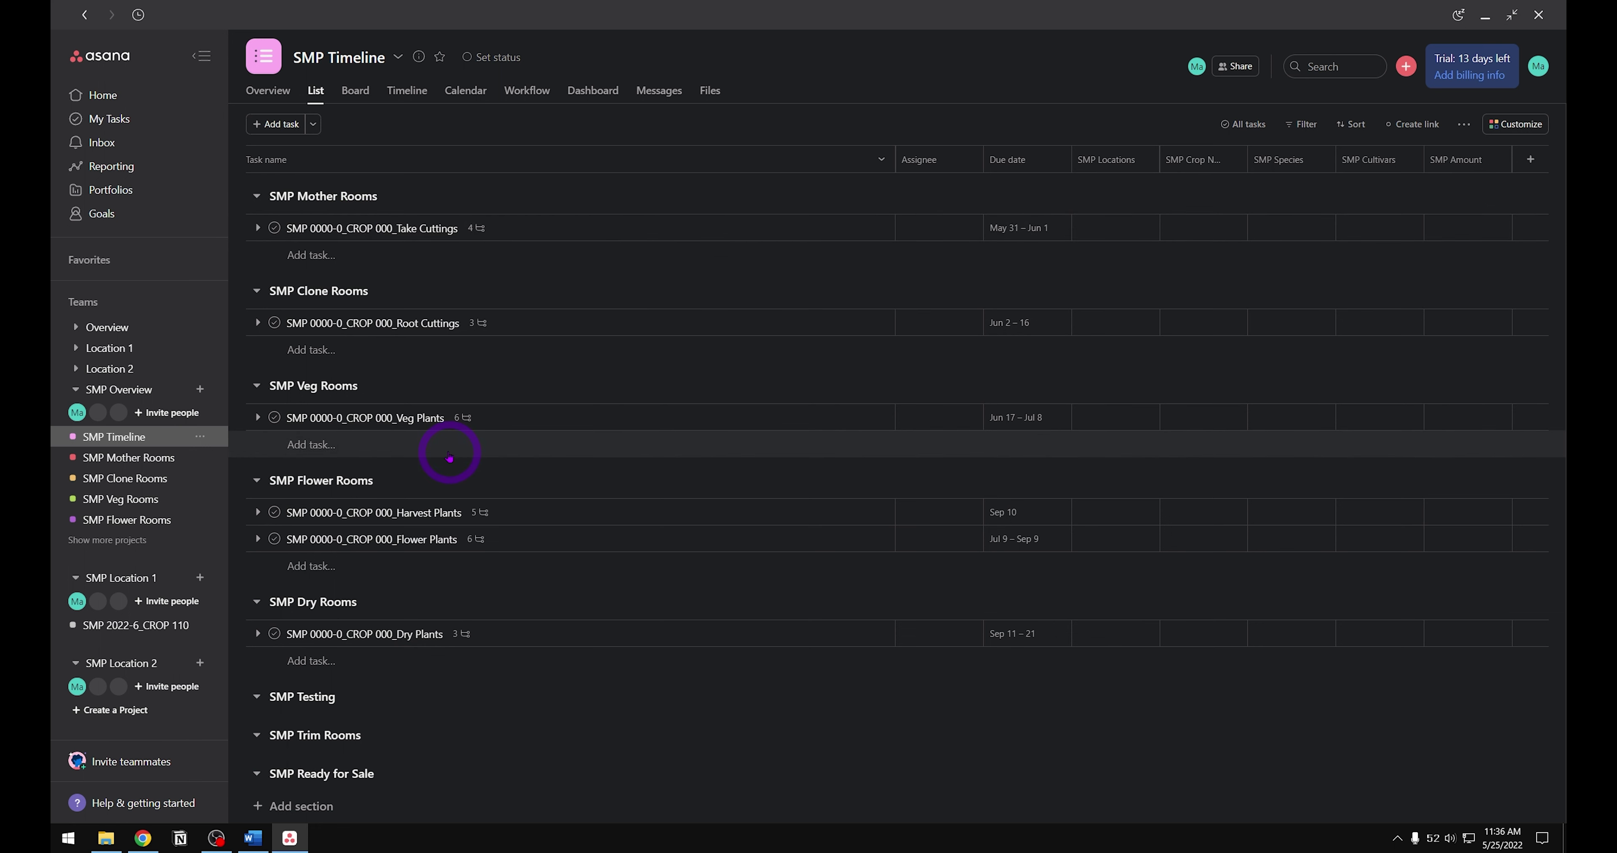
Step: In the SMP 2022-6_CROP 110 project, copy the project name over the crop prefix of the Take Cuttings and Root Cuttings tasks
click(153, 625)
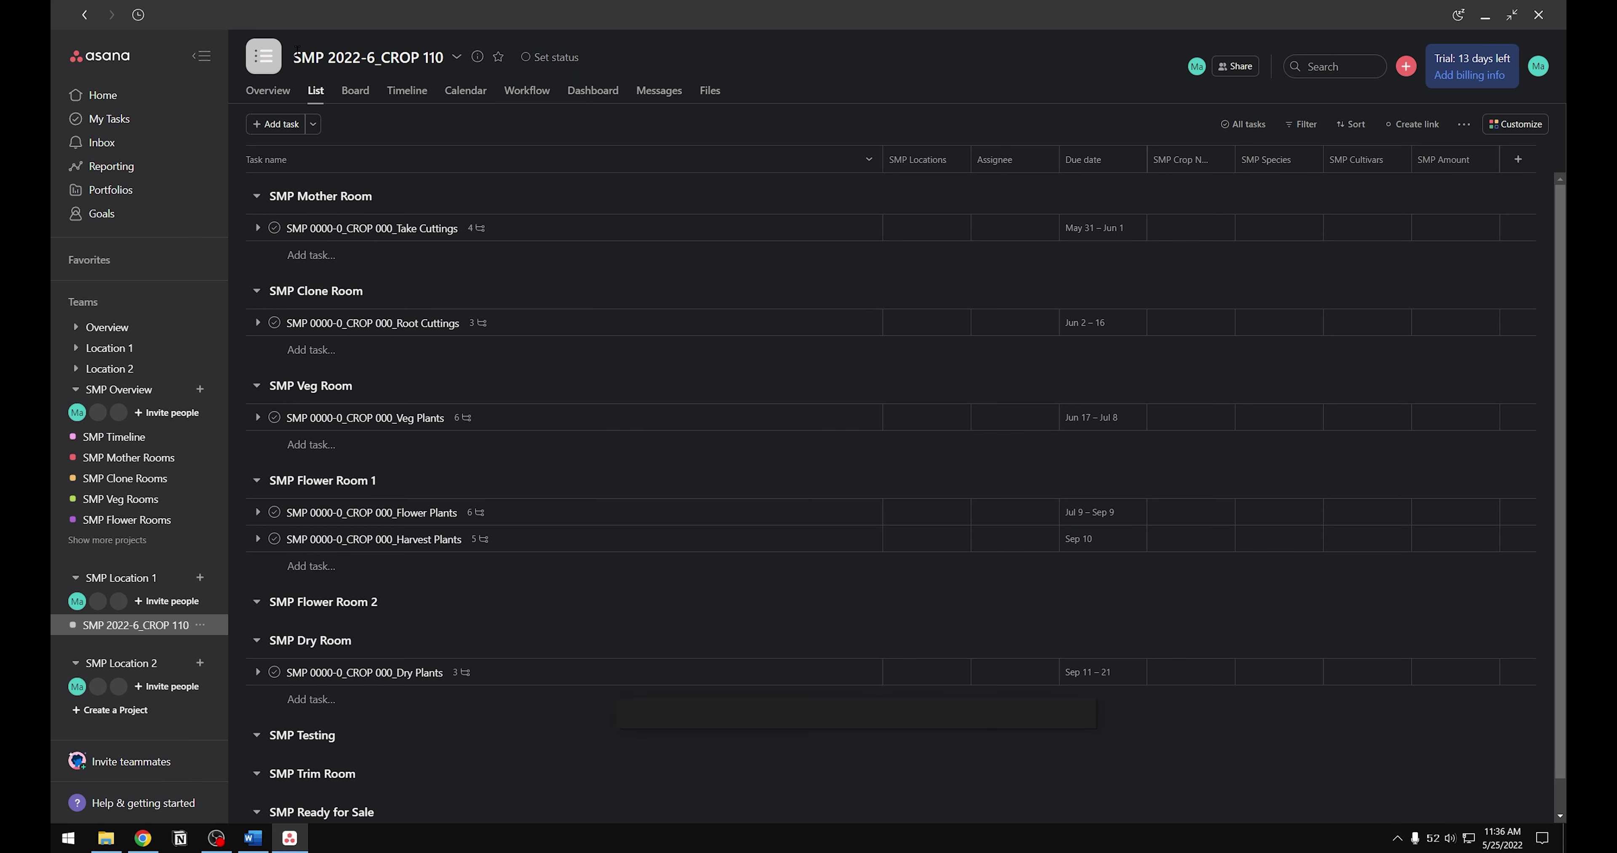
drag(295, 57, 443, 58)
key(ctrl+c)
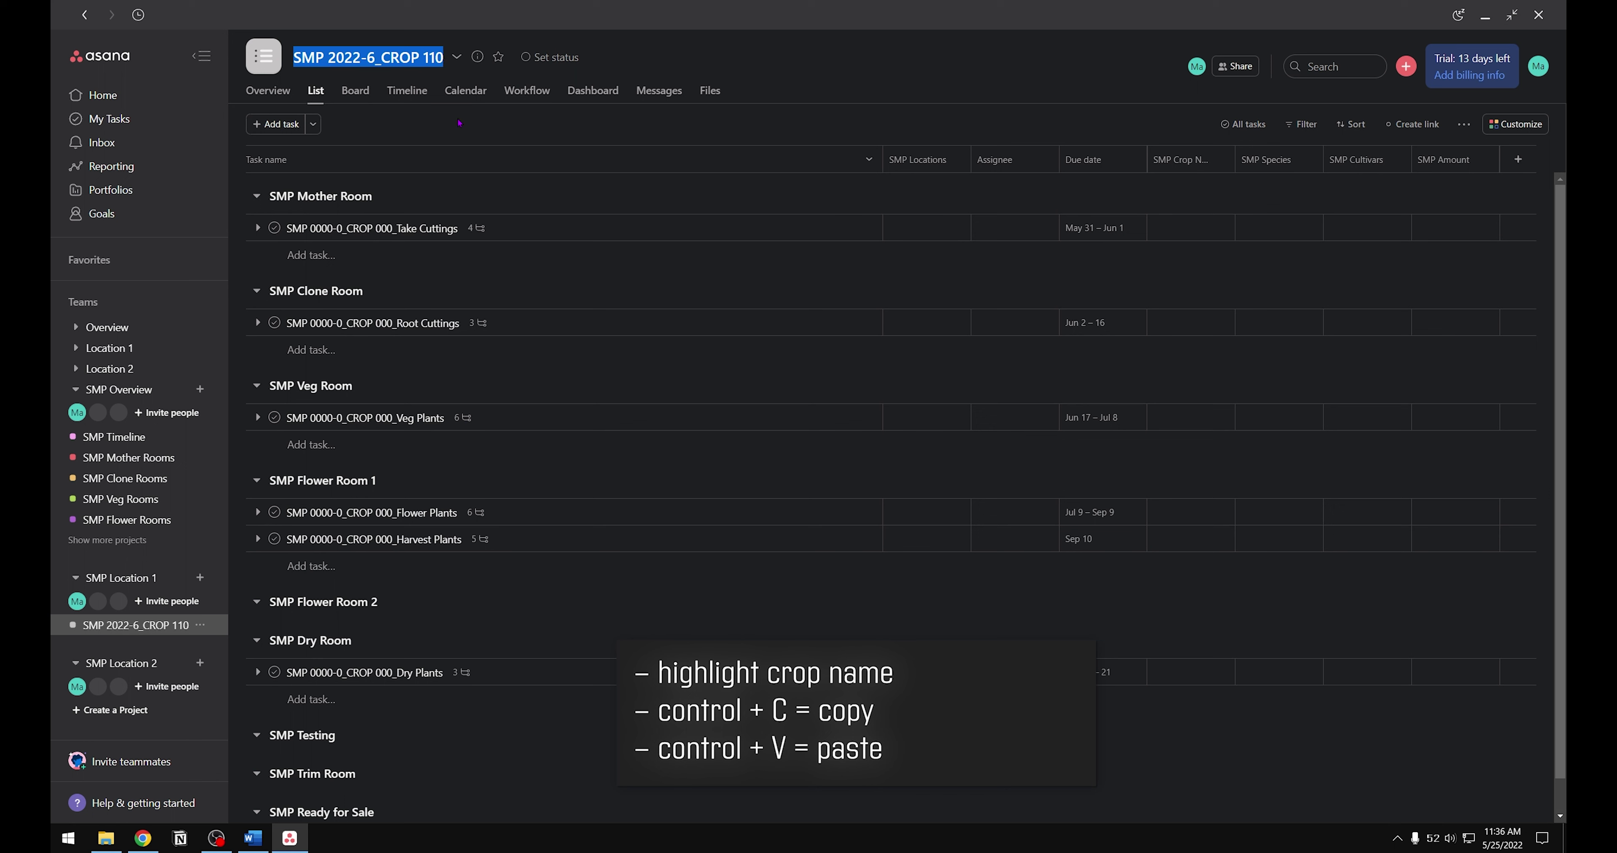
drag(394, 229, 286, 229)
key(ctrl+v)
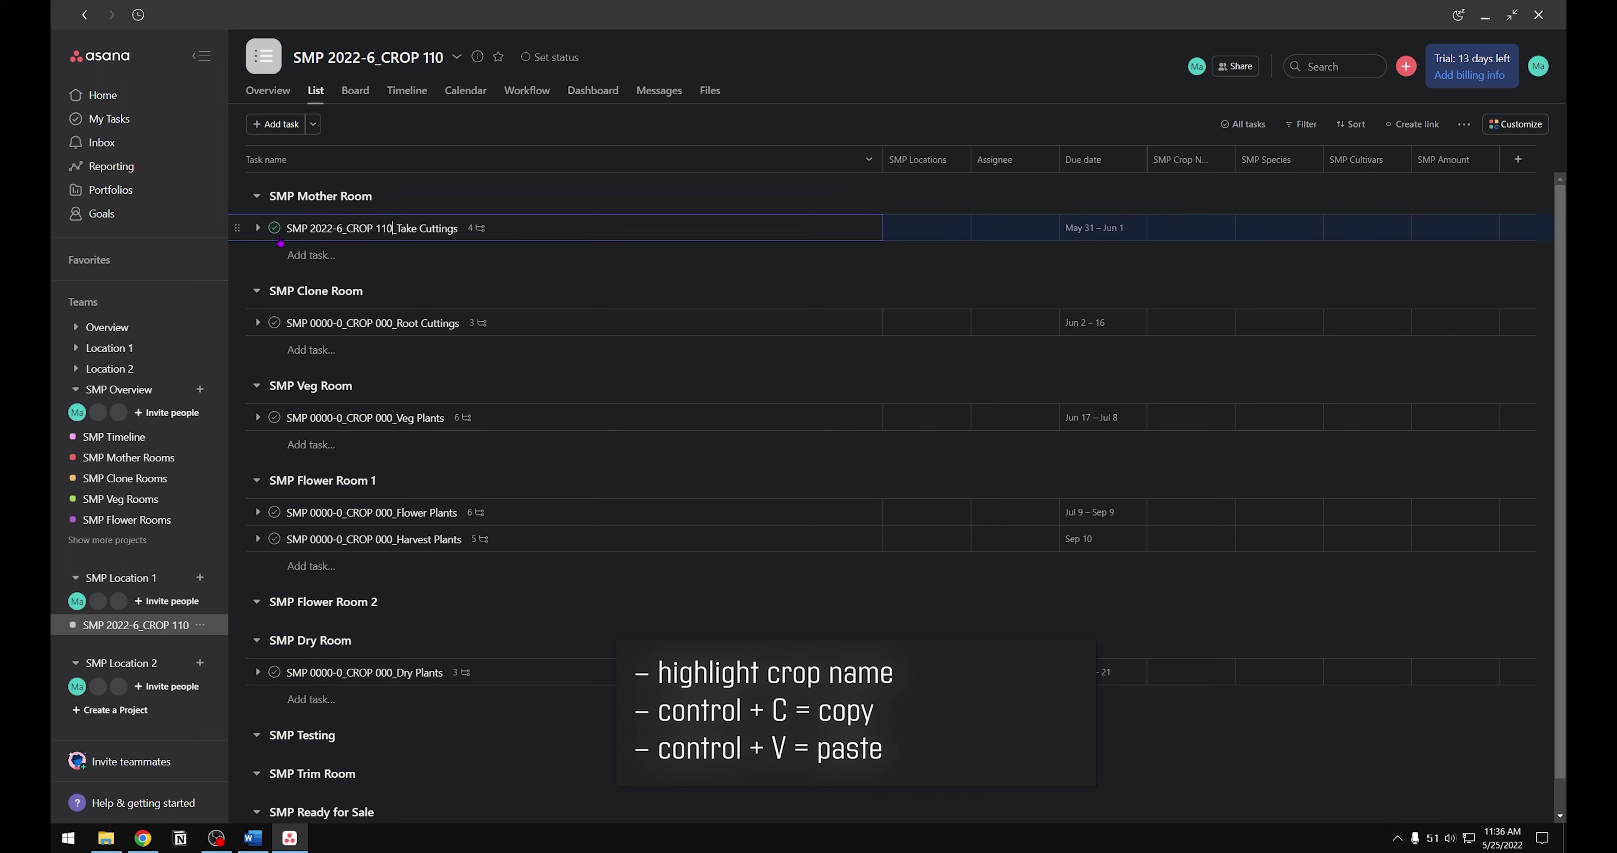
drag(390, 322, 285, 322)
key(ctrl+v)
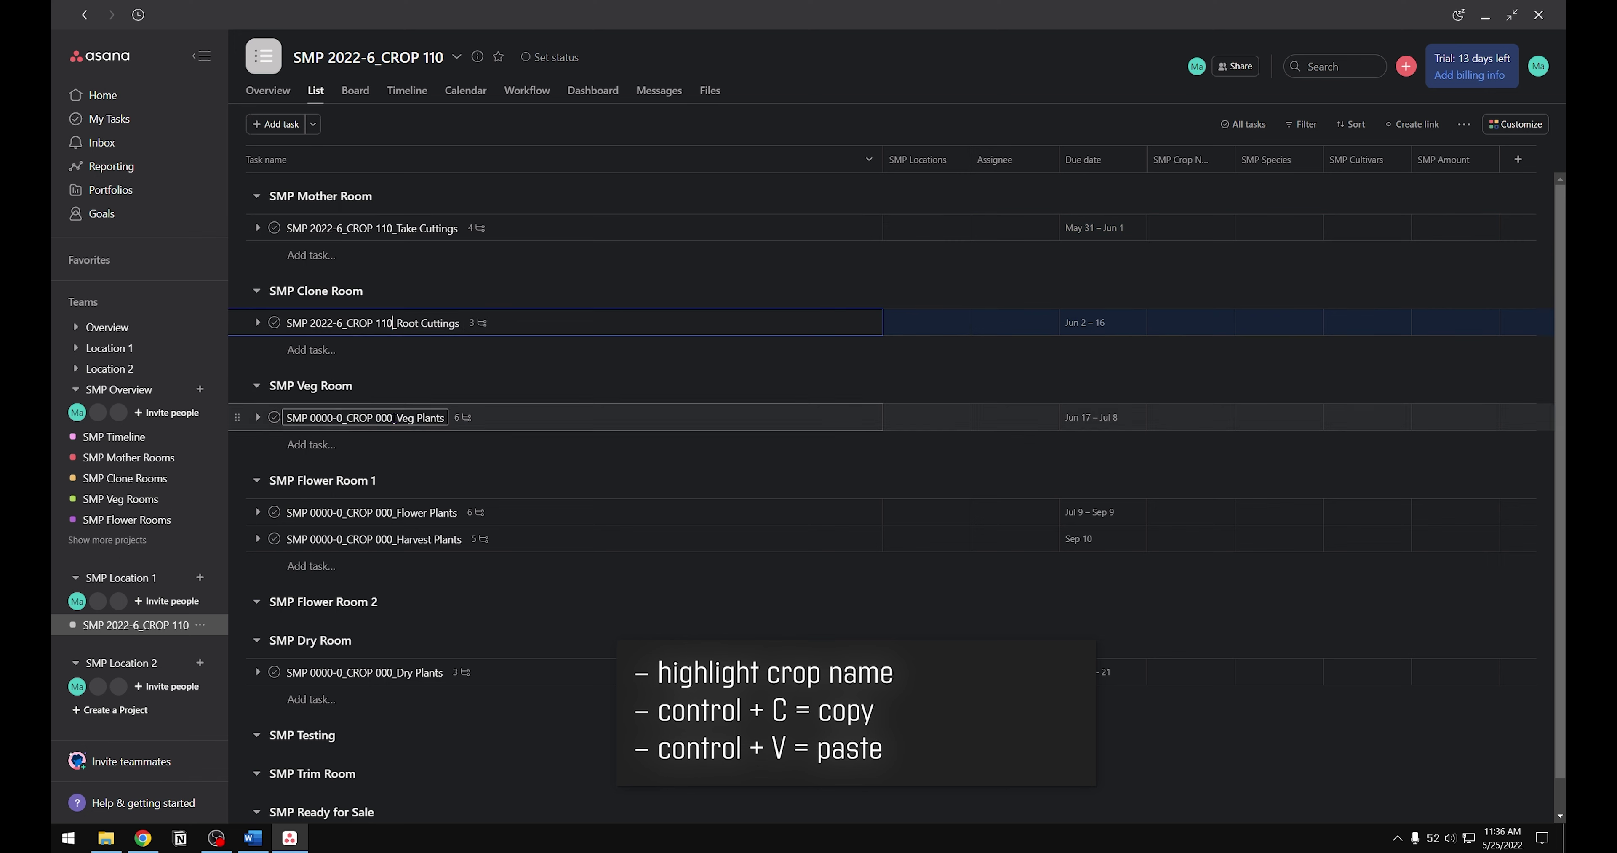
Step: Replace the crop prefix of the Veg Plants, Flower Plants, Harvest Plants and Dry Plants tasks with SMP 2022-6_CROP 110
drag(391, 417, 285, 418)
key(ctrl+v)
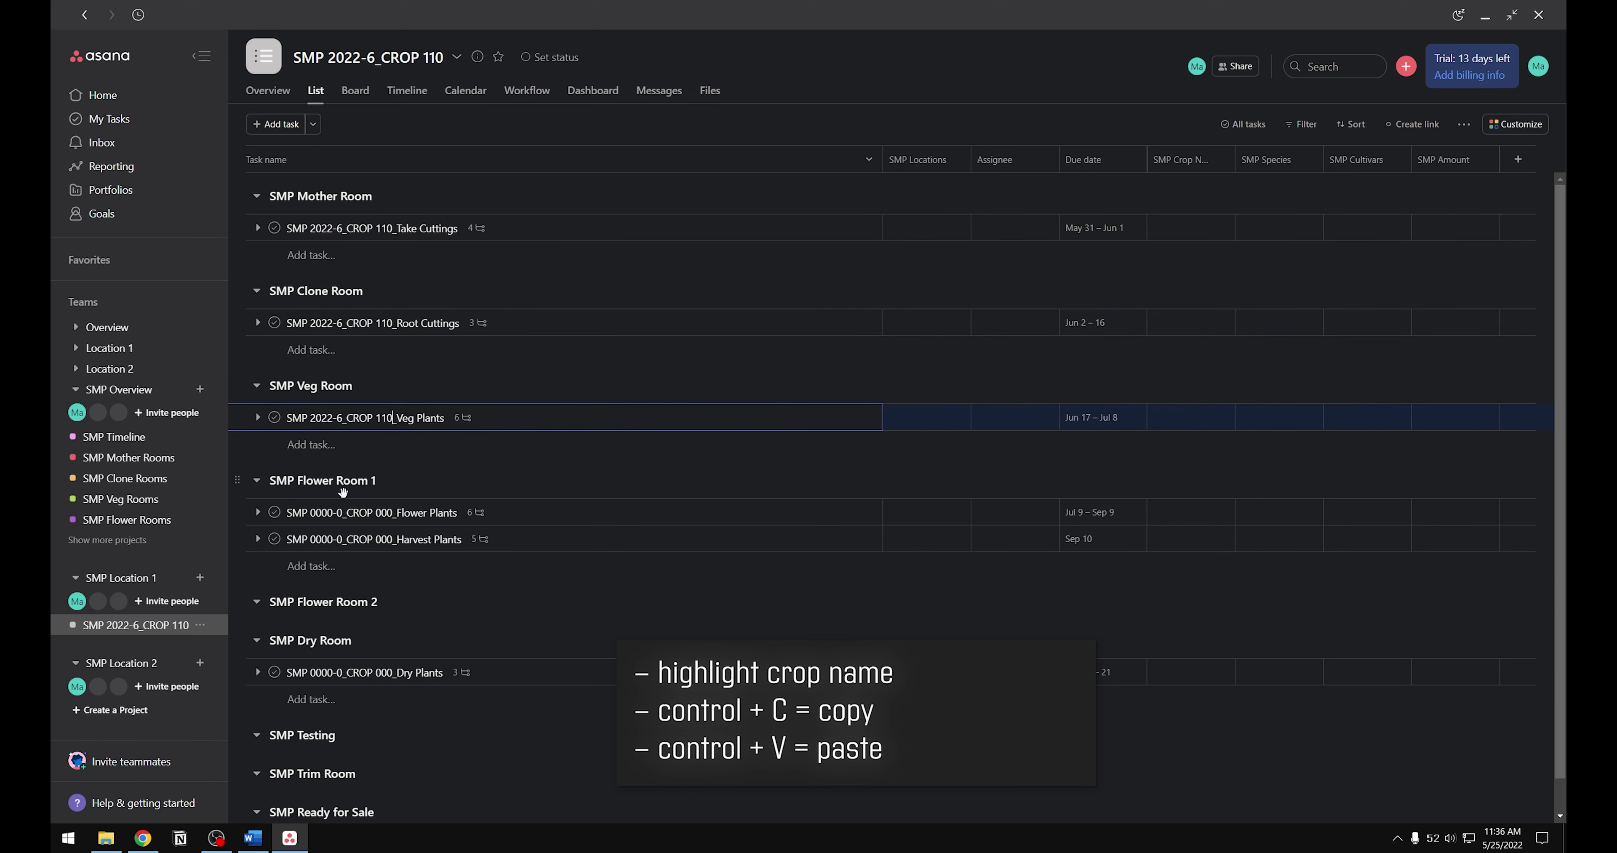
drag(390, 512, 286, 512)
key(ctrl+v)
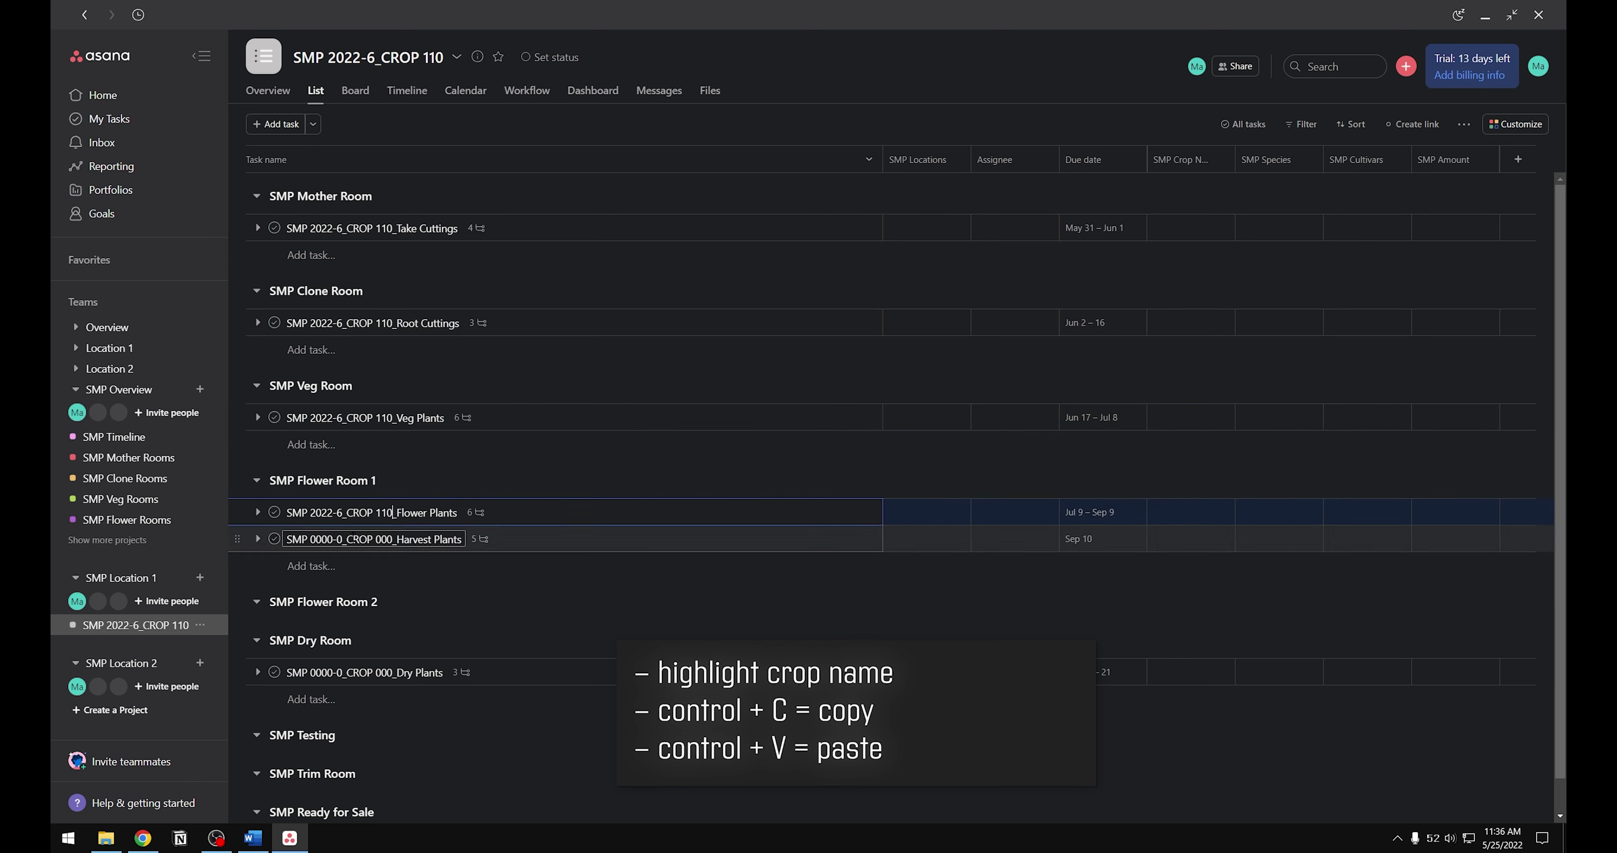
drag(394, 539, 285, 539)
key(ctrl+v)
drag(390, 672, 285, 672)
key(ctrl+v)
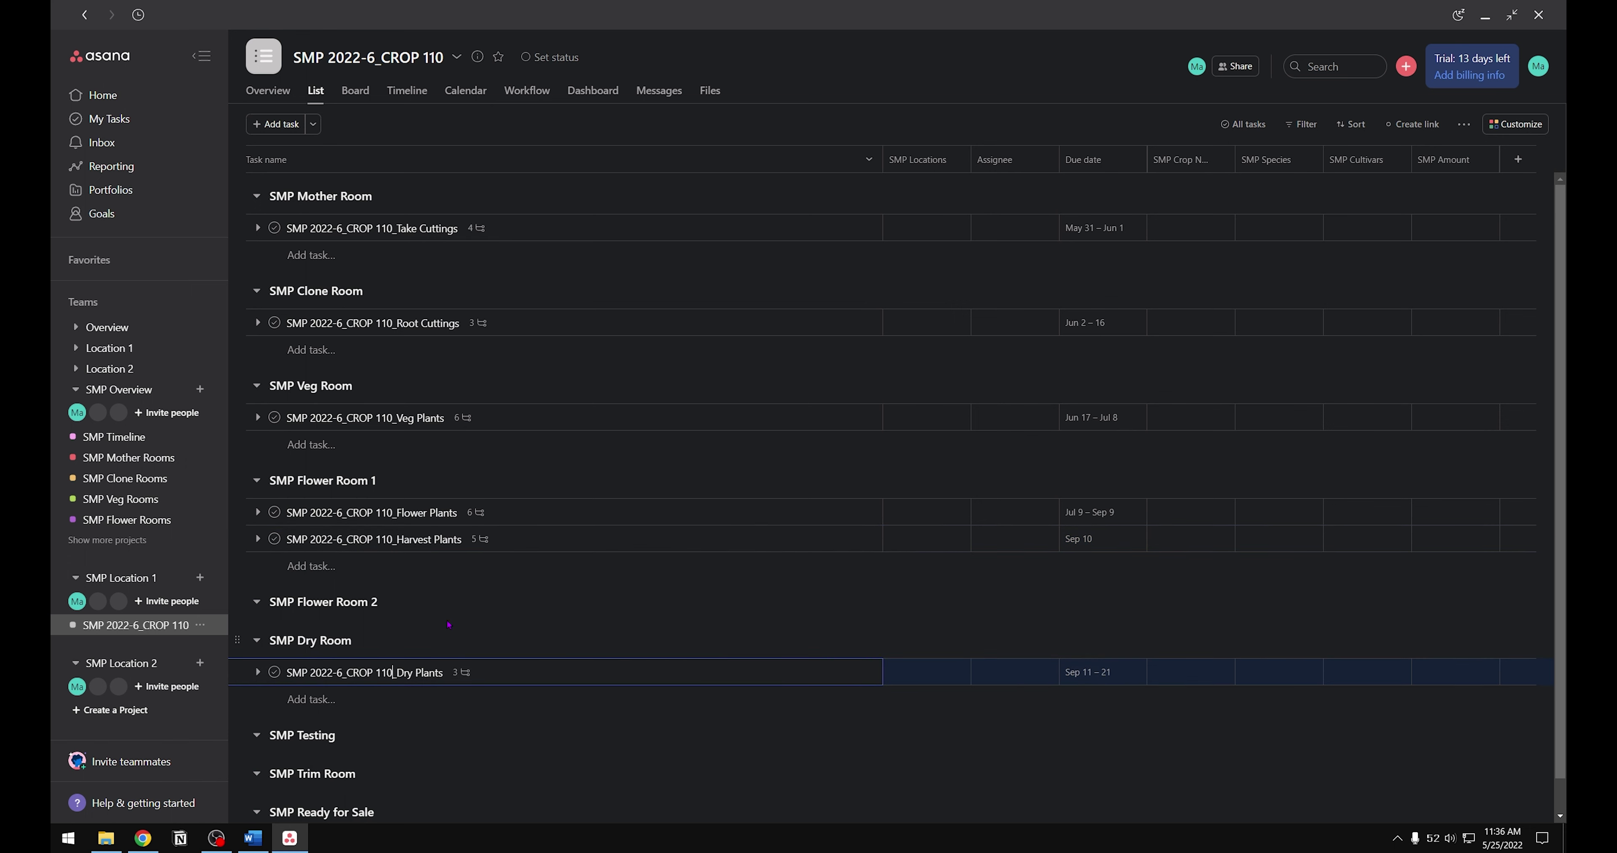
Step: Check the renamed crop tasks in SMP Timeline and the SMP Mother, Clone and Veg Rooms projects, then return to the crop project
click(144, 439)
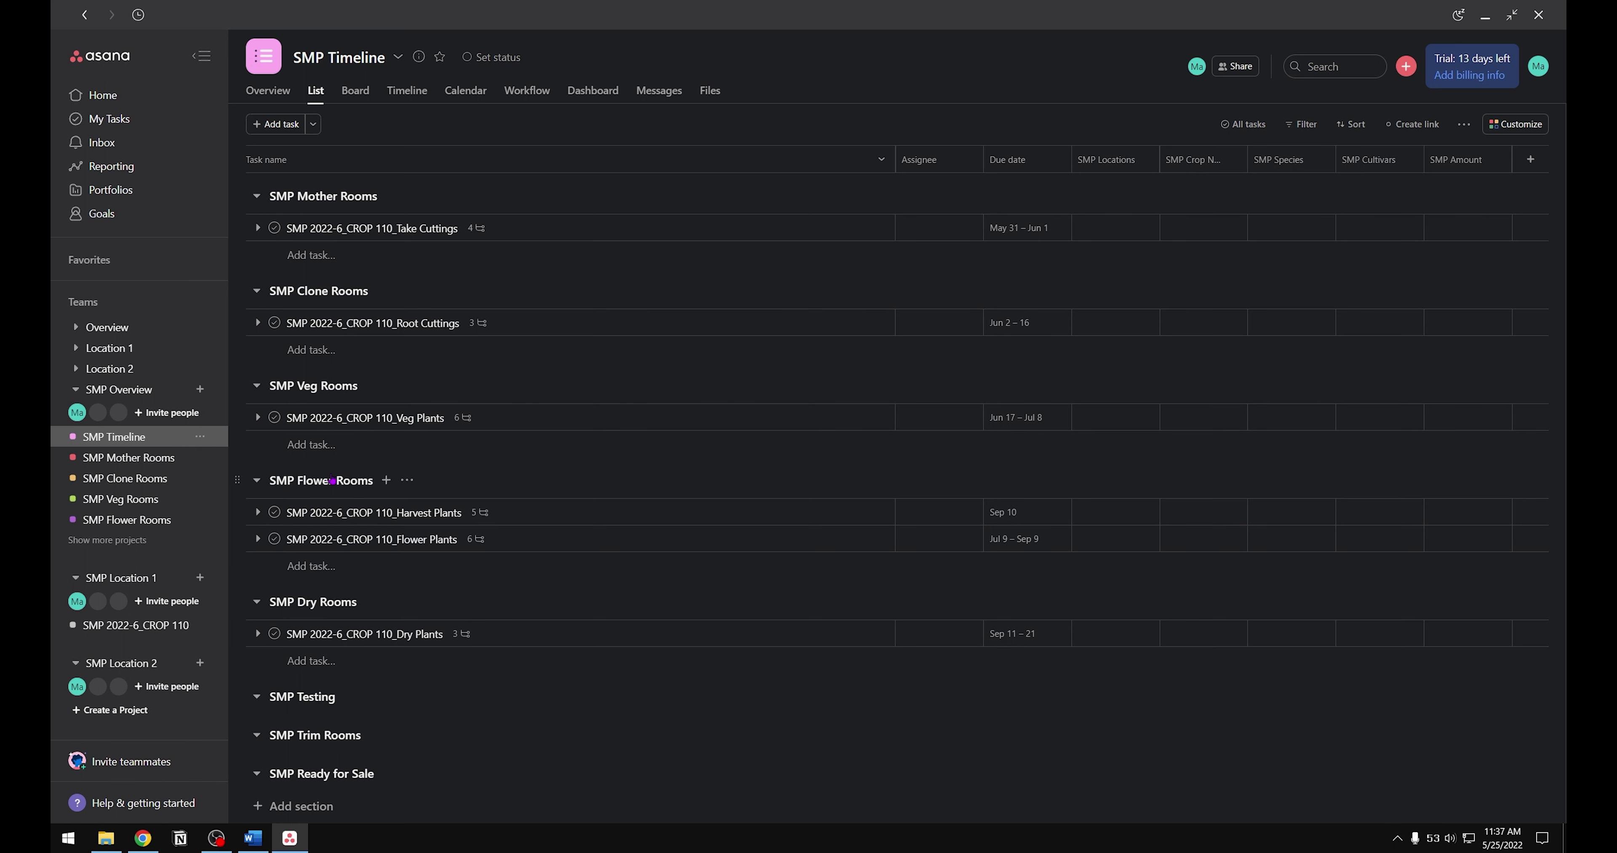
click(129, 458)
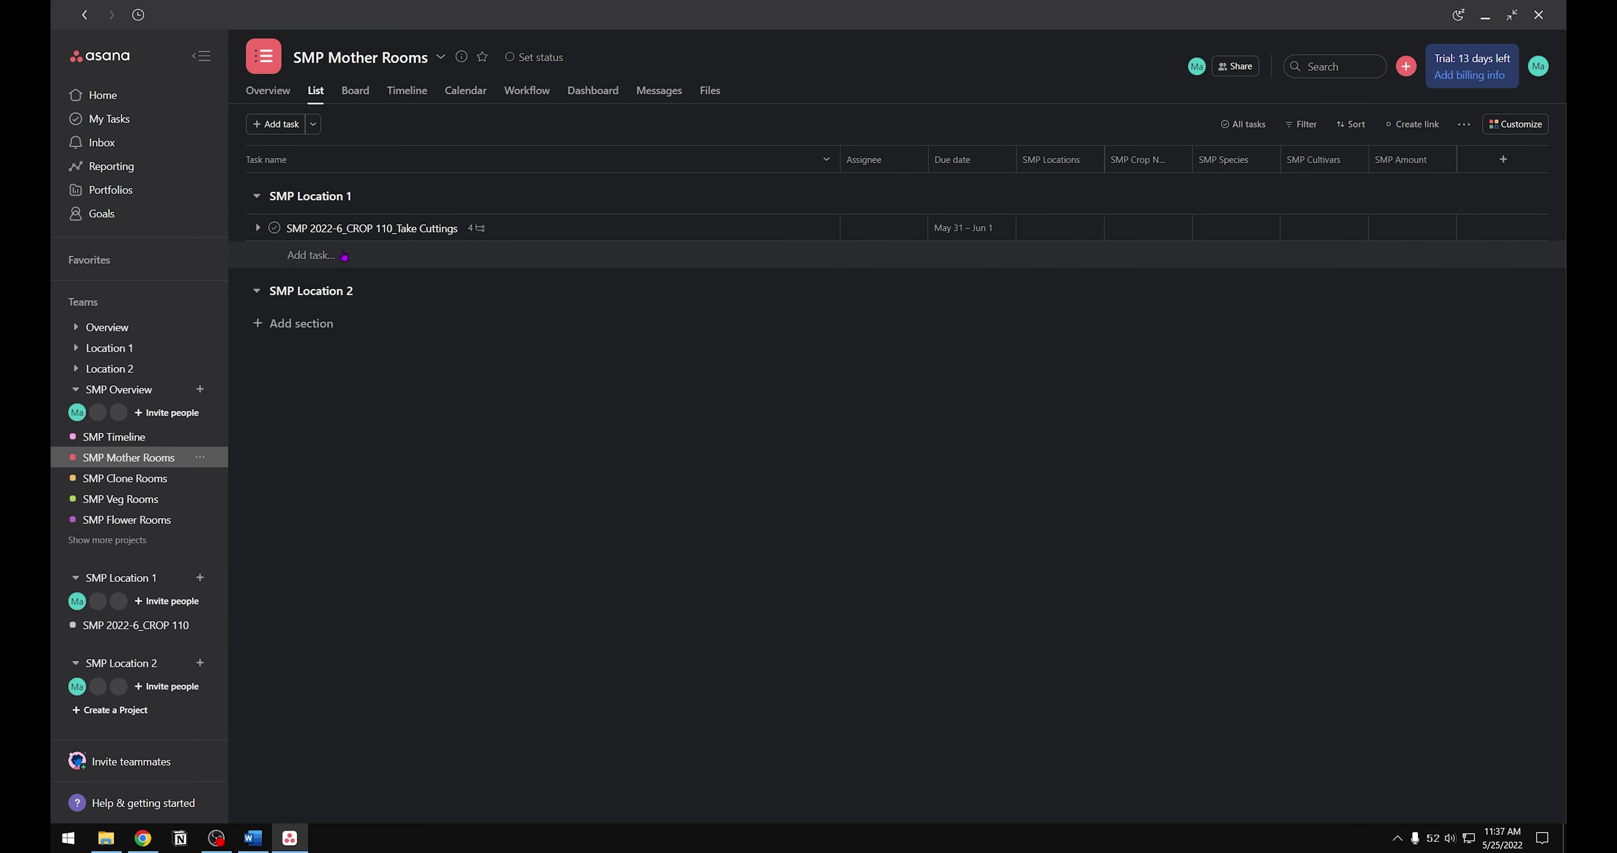
click(164, 482)
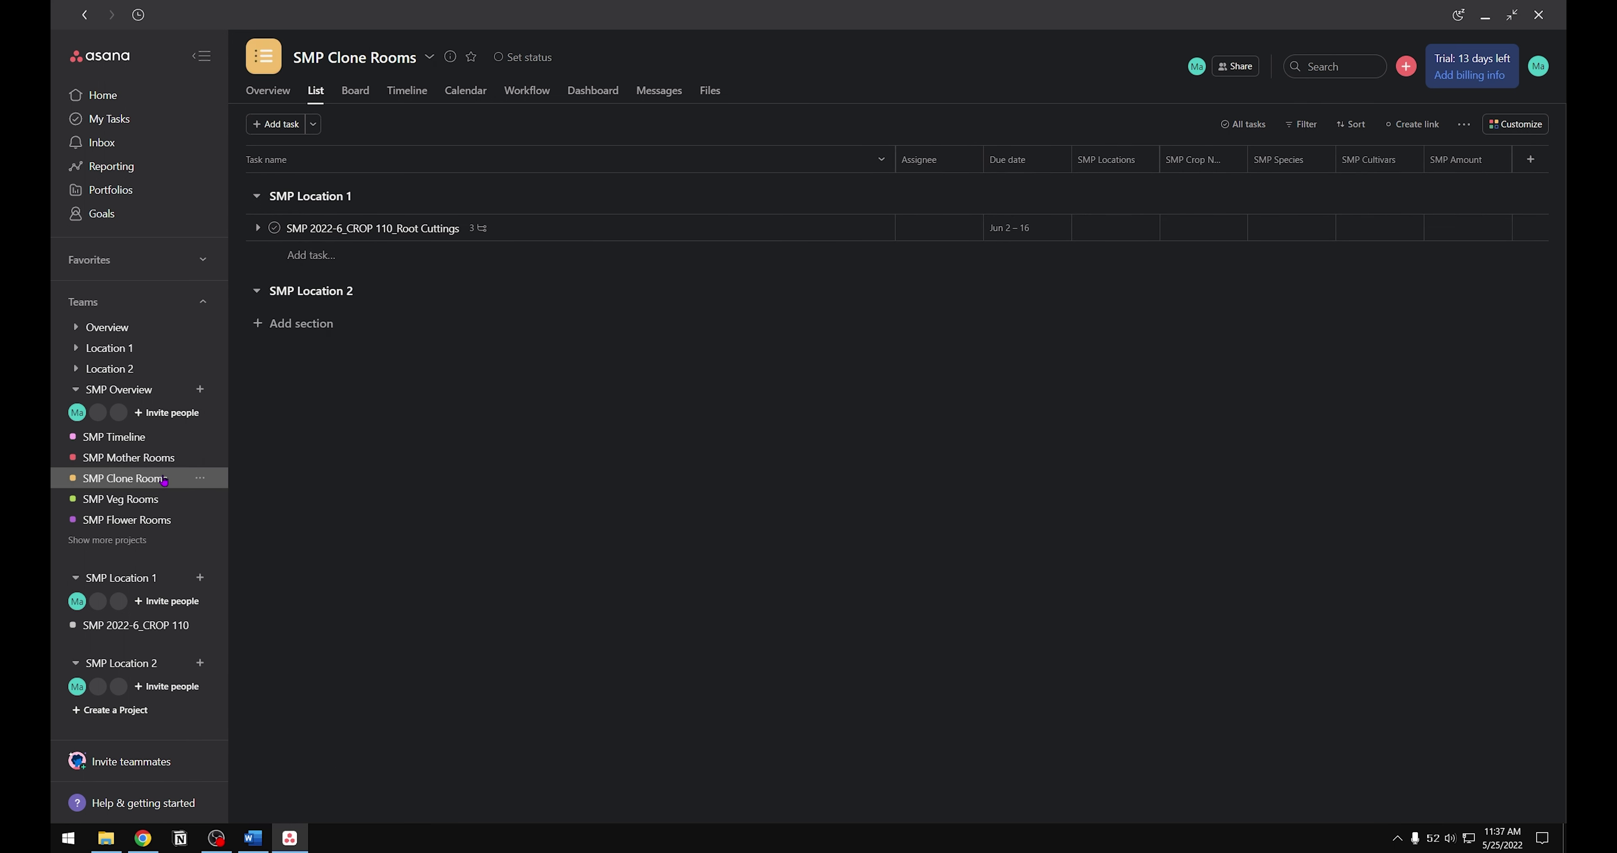
click(145, 503)
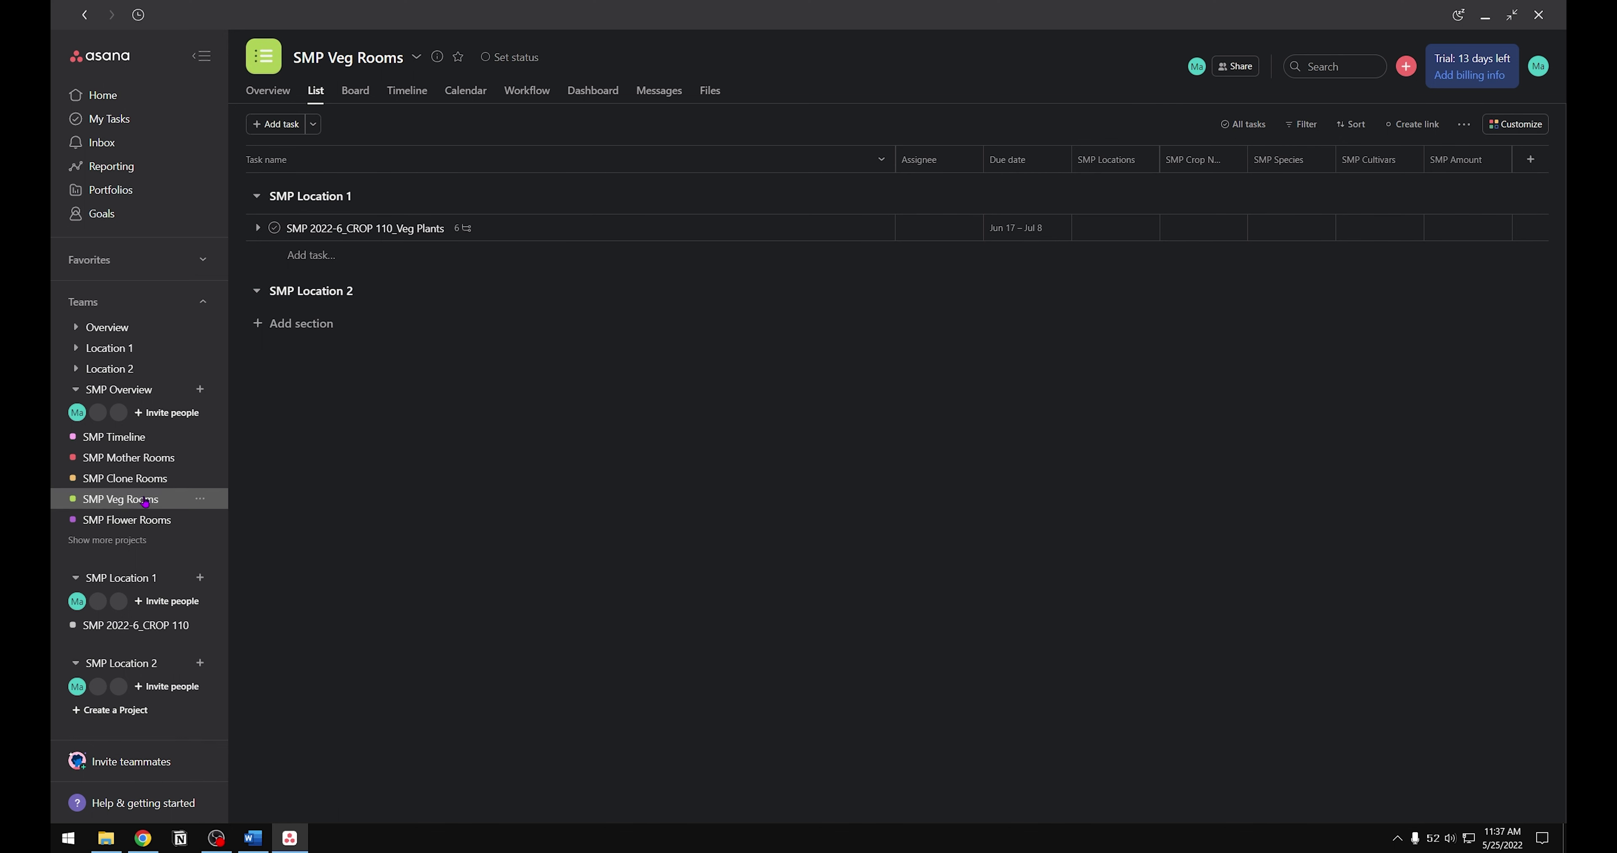
click(130, 439)
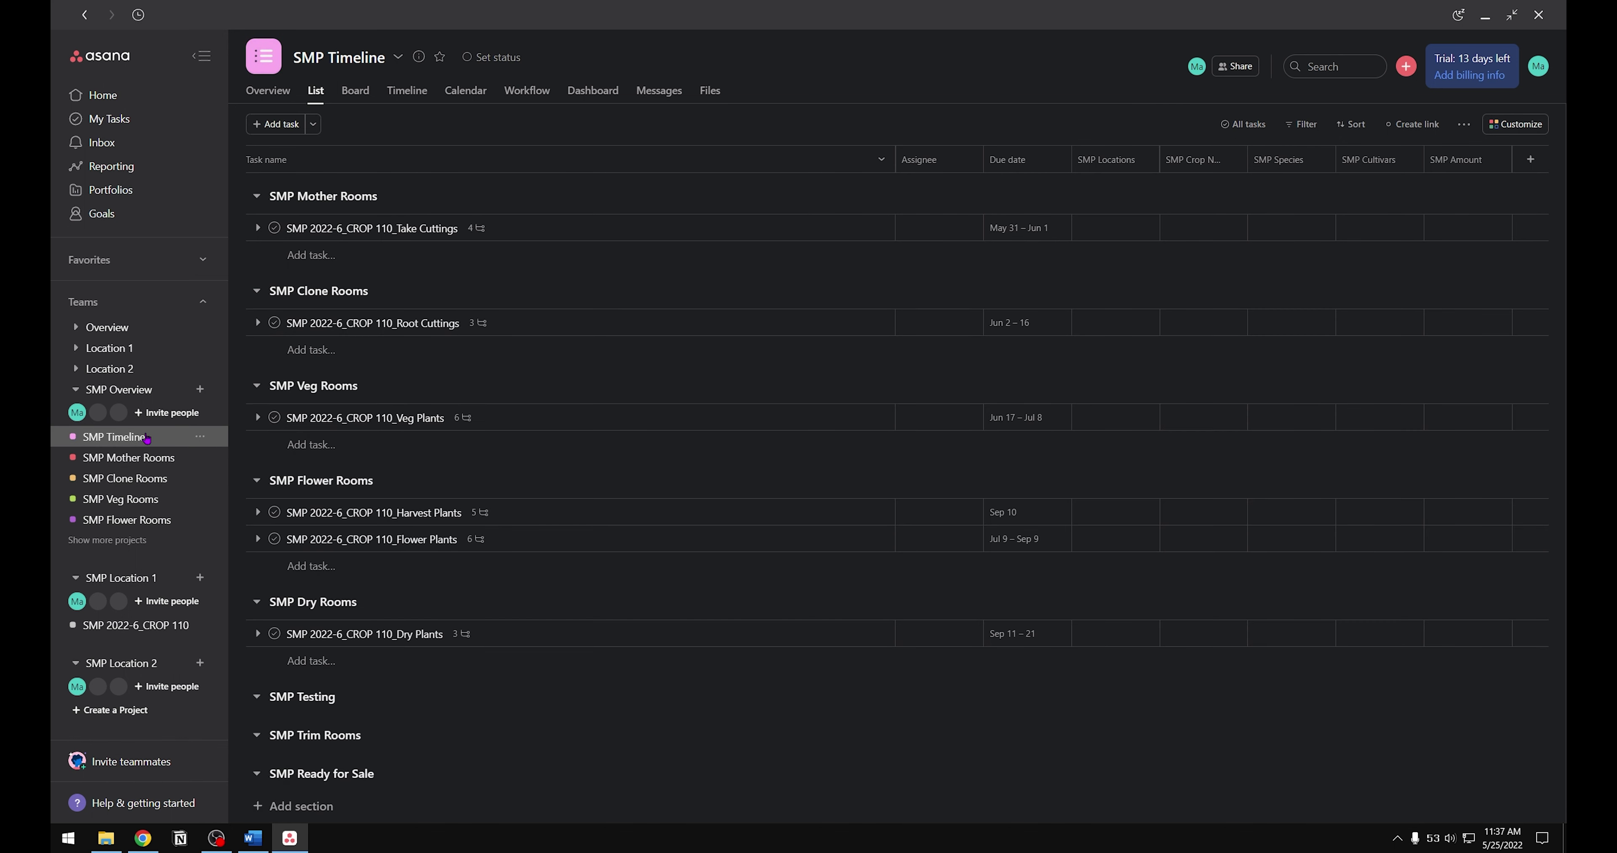
click(144, 626)
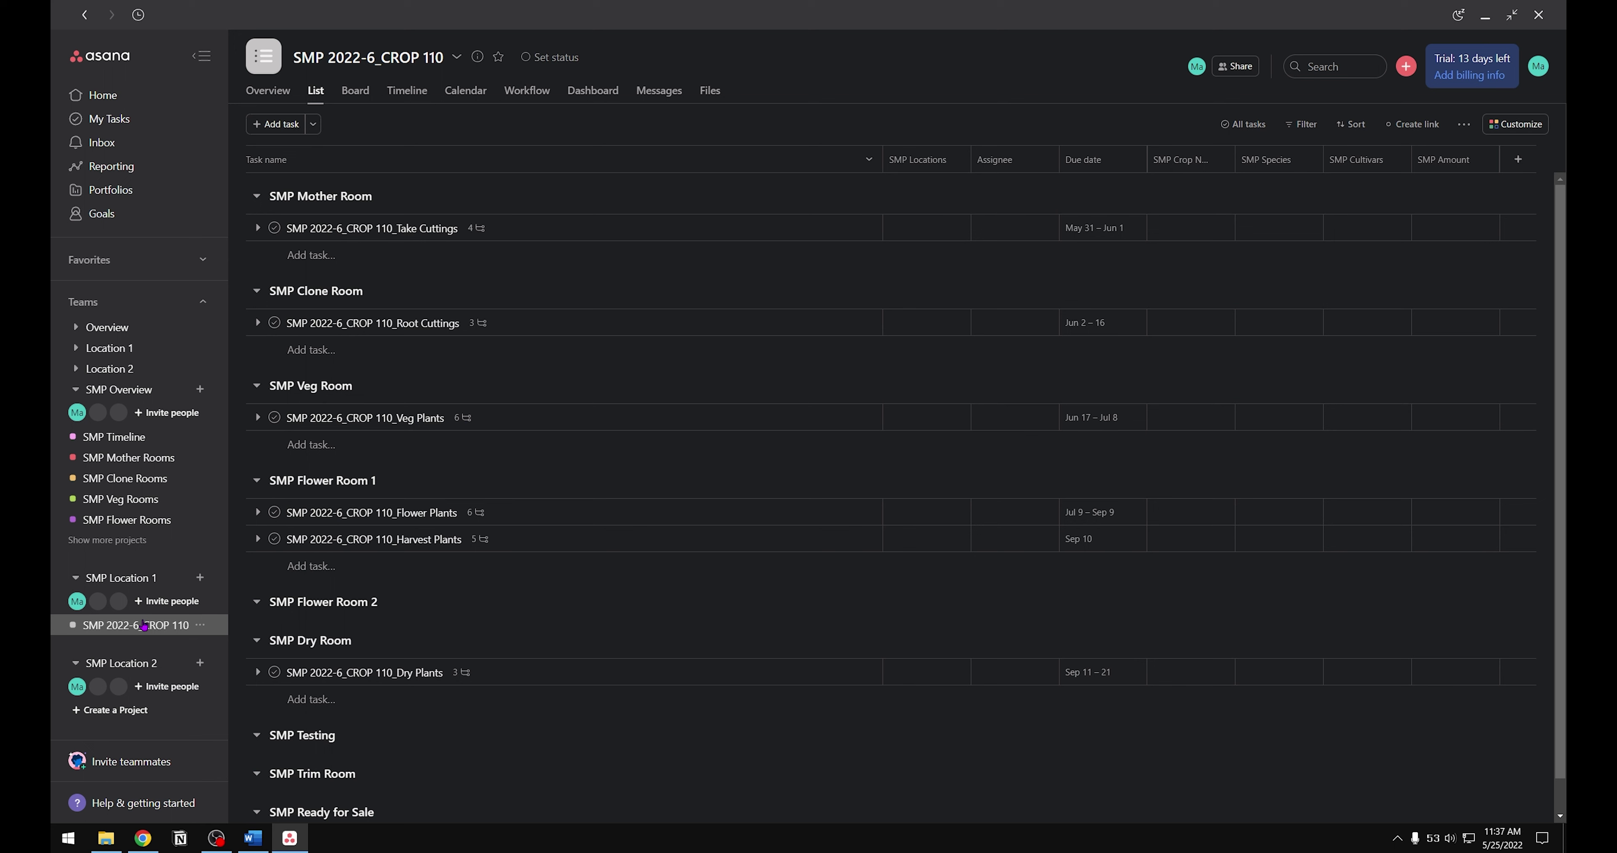
Step: Start a new project from the SMP 0000-0_CROP 000 [TEMPLATE] in SMP Location 1 and name it SMP 2022-7_CROP 111
click(114, 579)
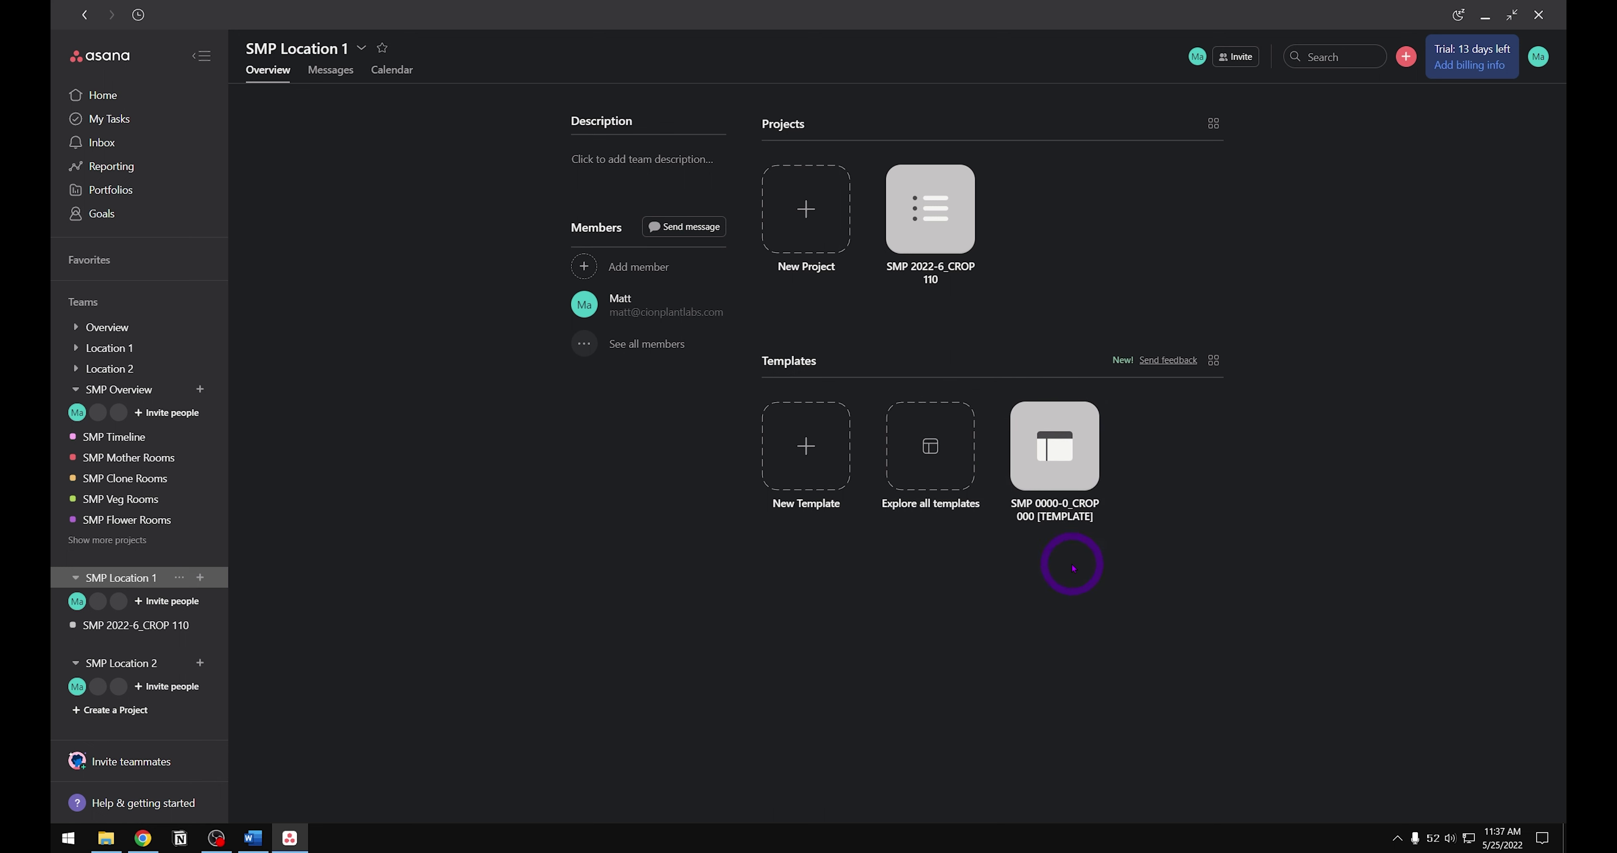
click(1052, 442)
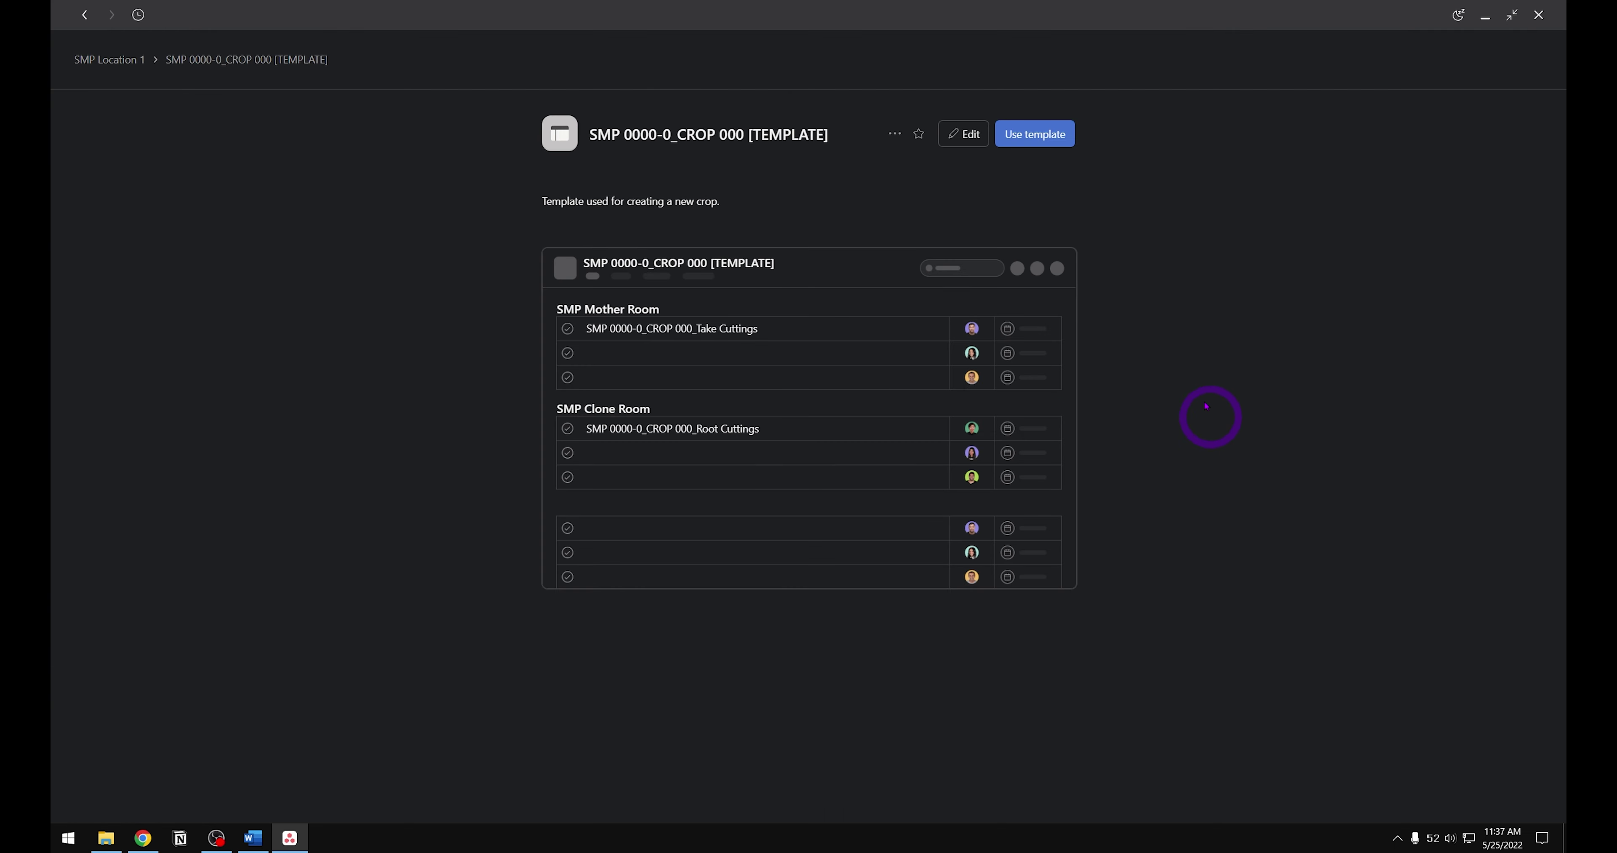
click(1045, 144)
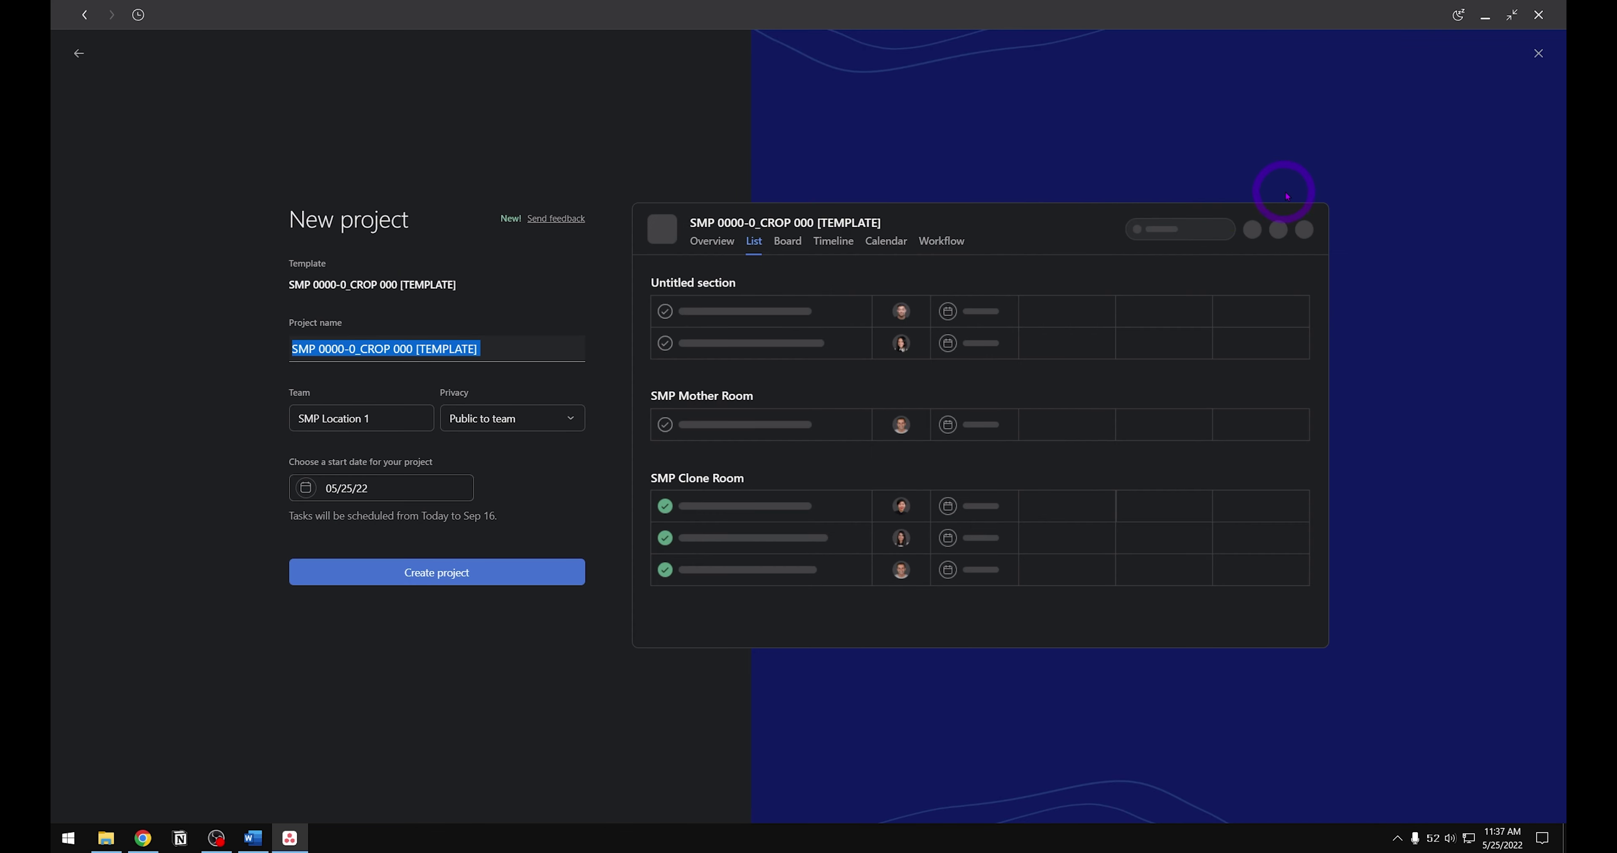
key(alt+Tab)
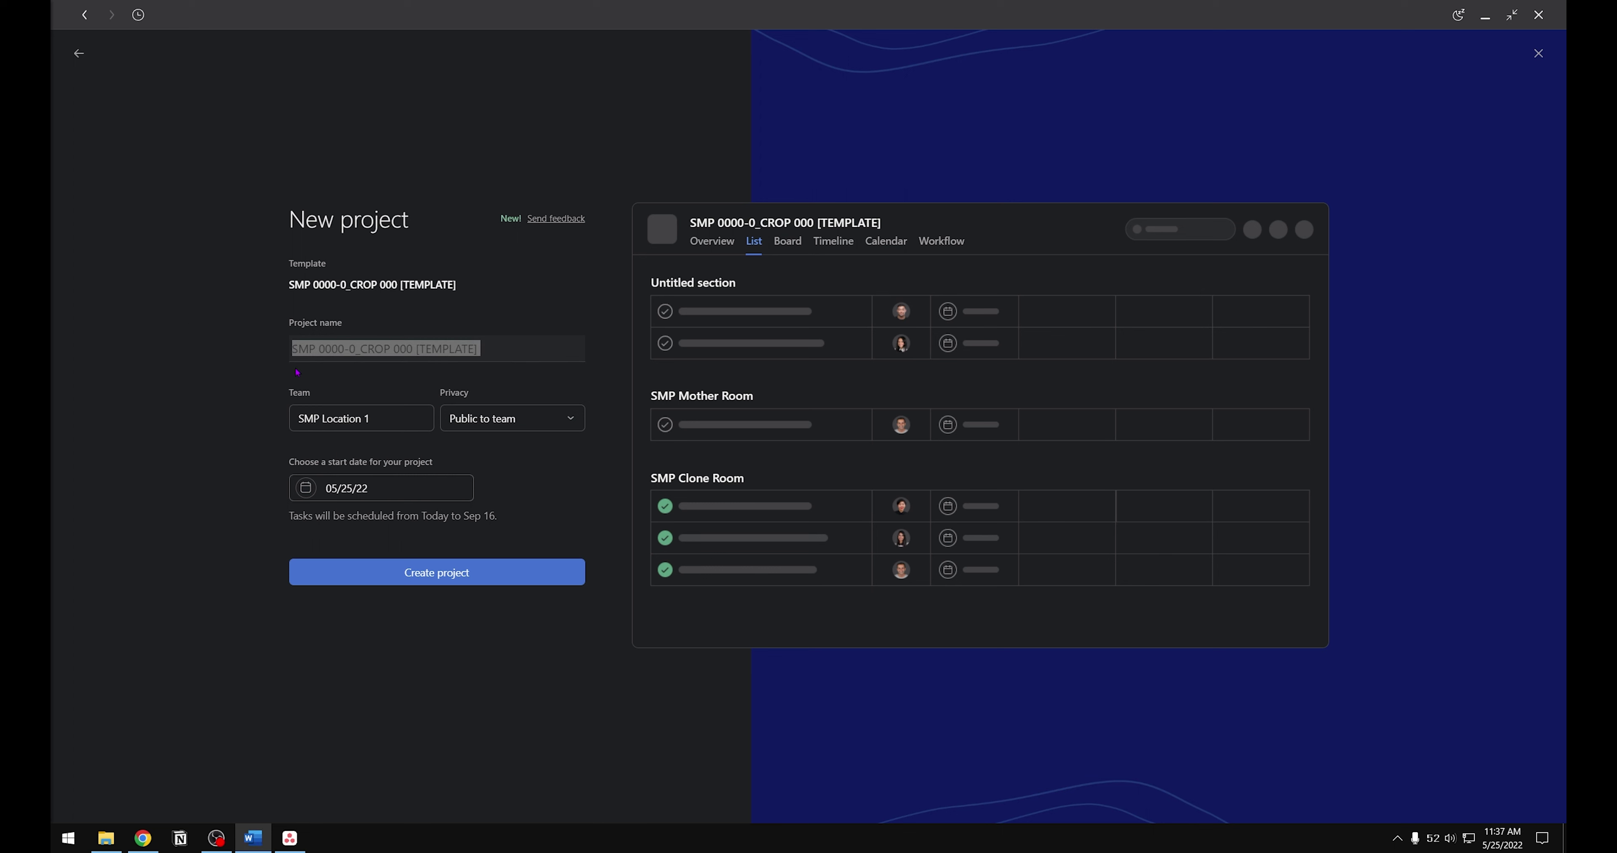
click(527, 351)
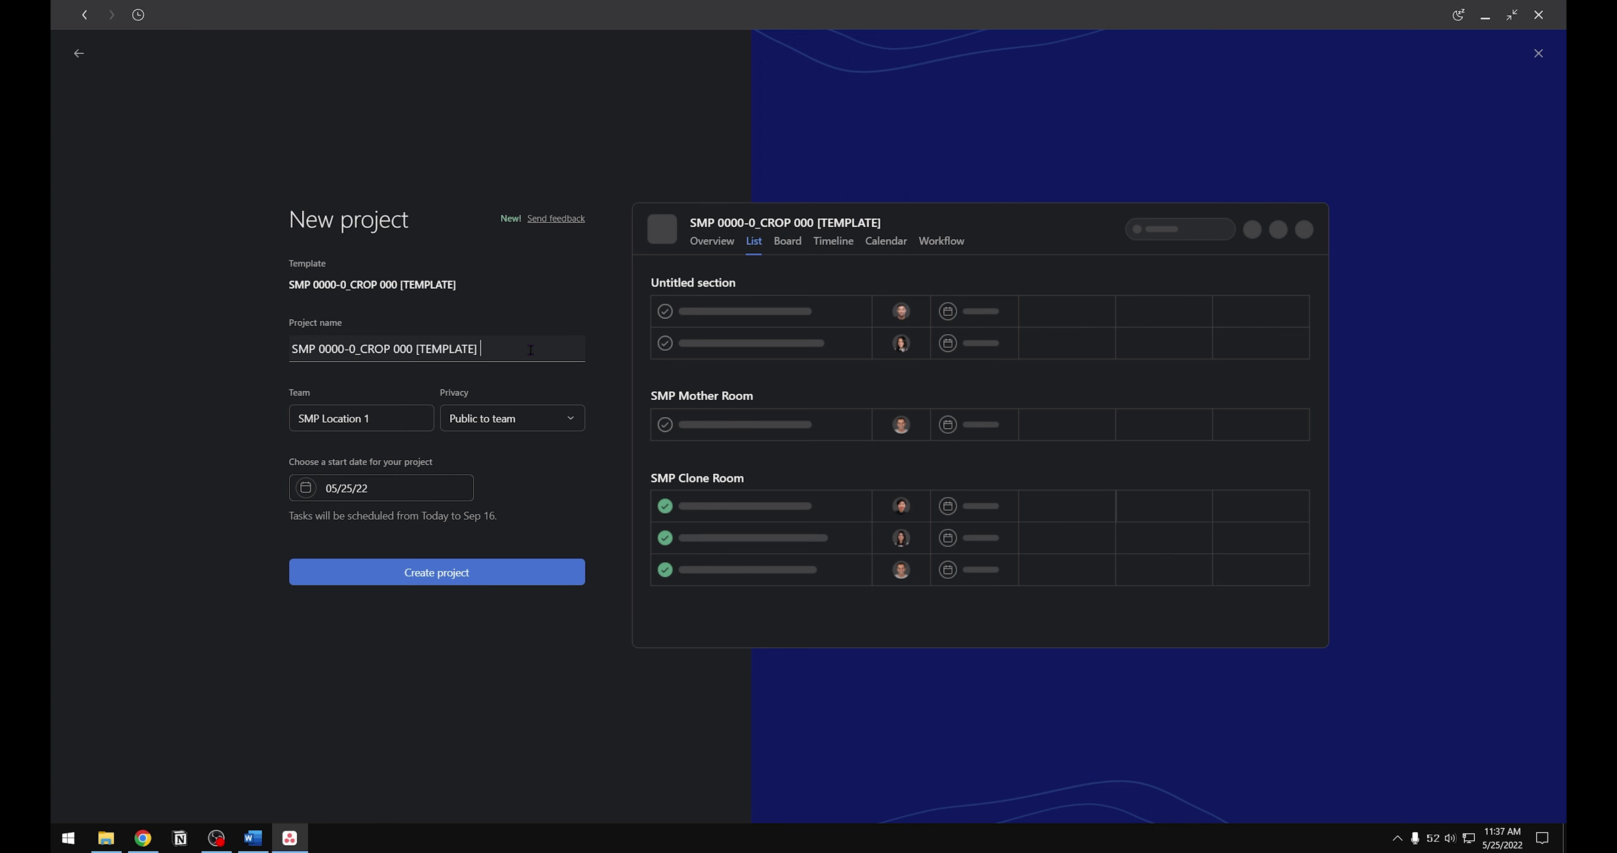
key(ctrl+a)
text(SMP 2022-7_CROP 111)
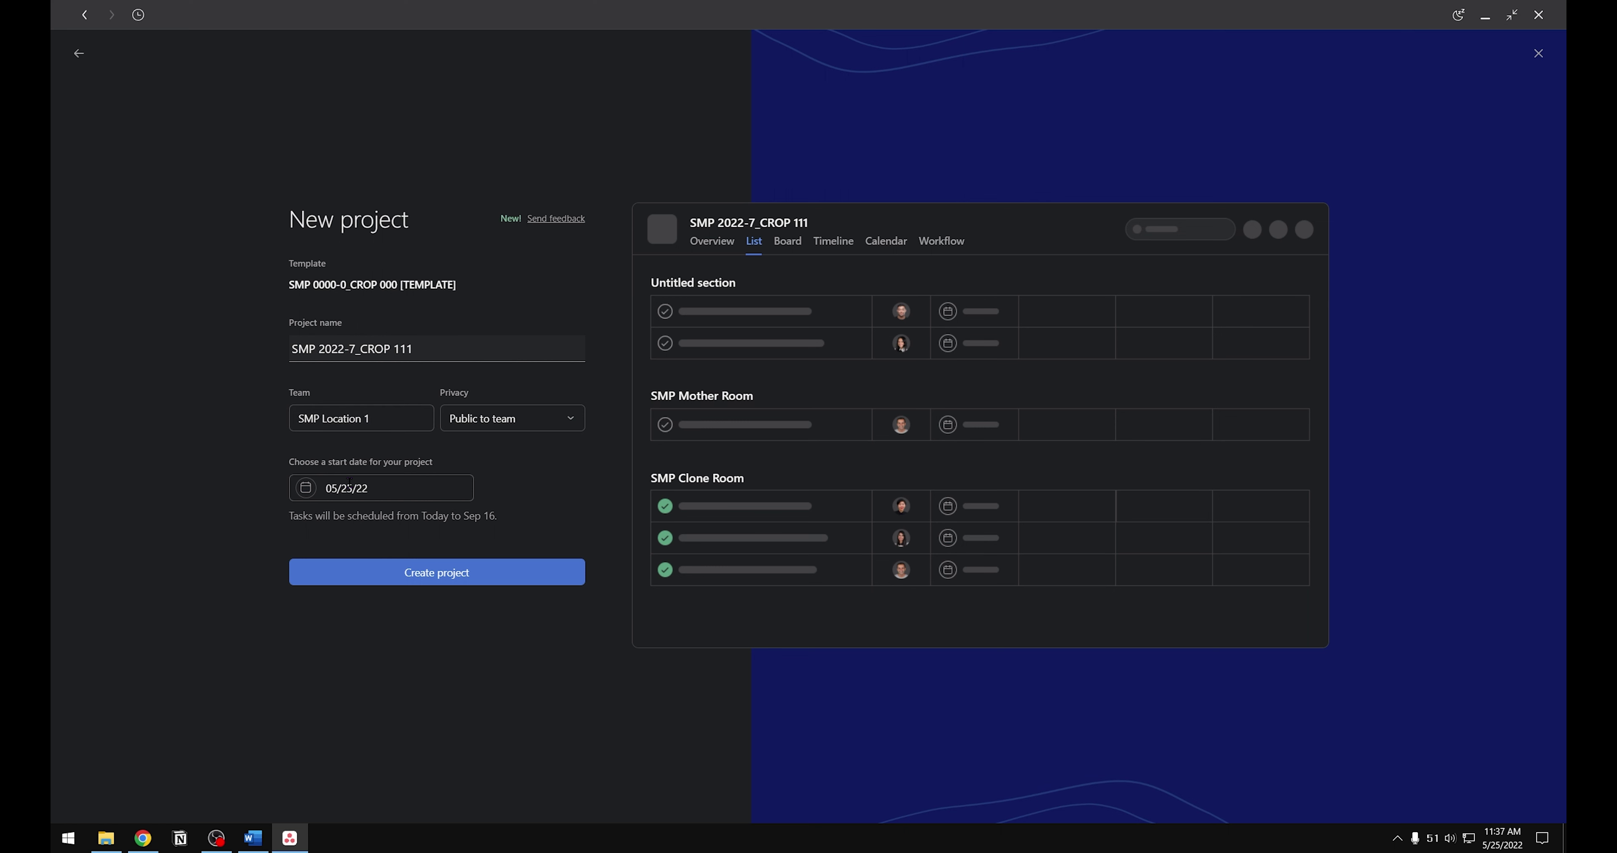
Step: Set the new project's start date to 06/06/22 and create the project
click(361, 494)
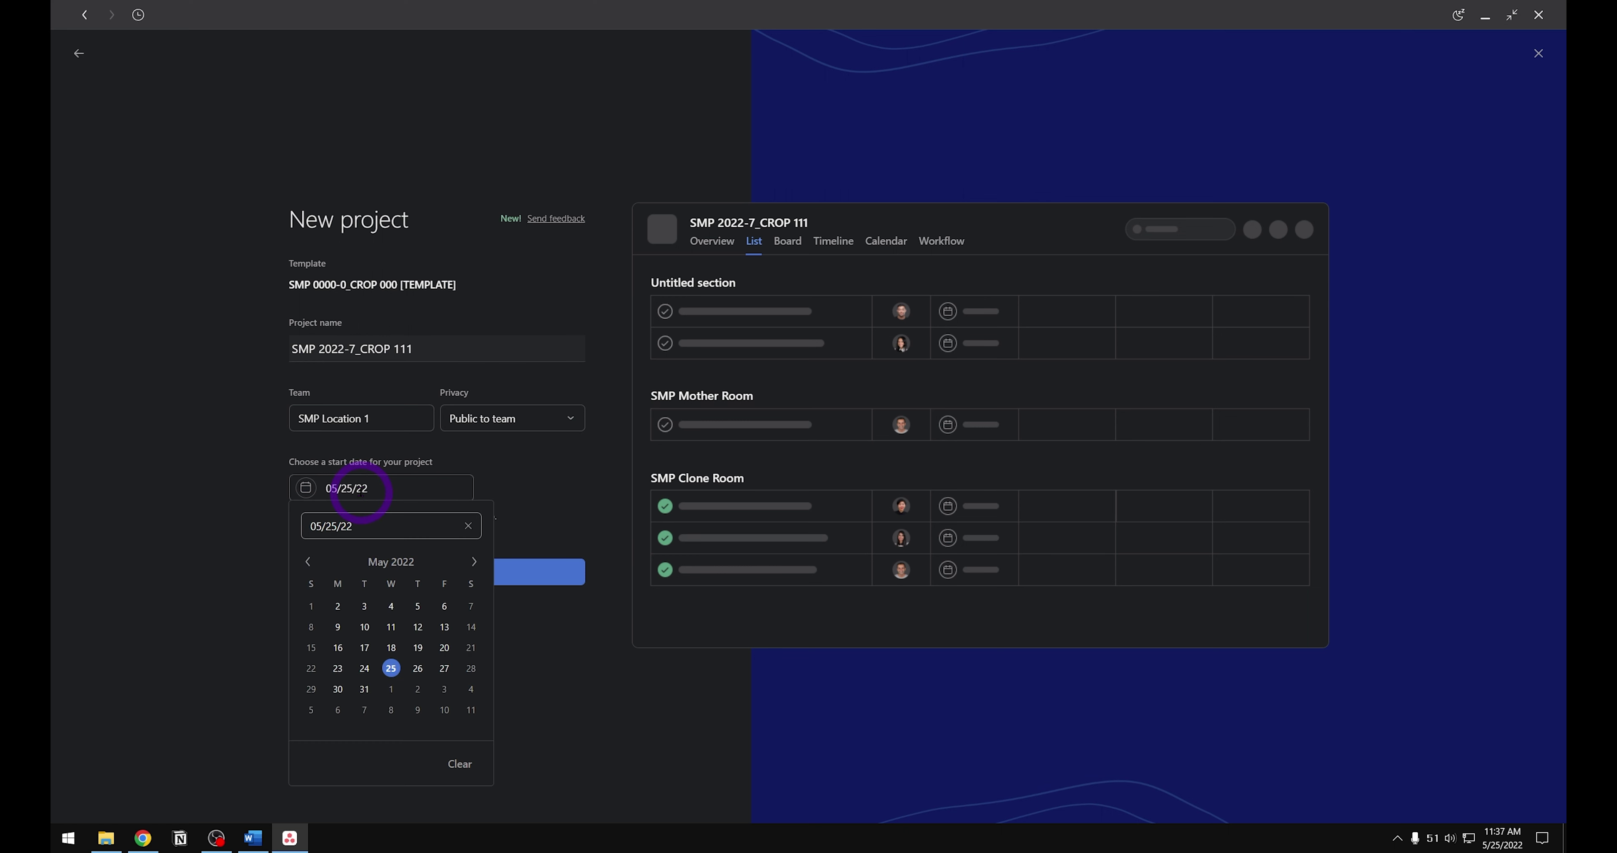
click(338, 710)
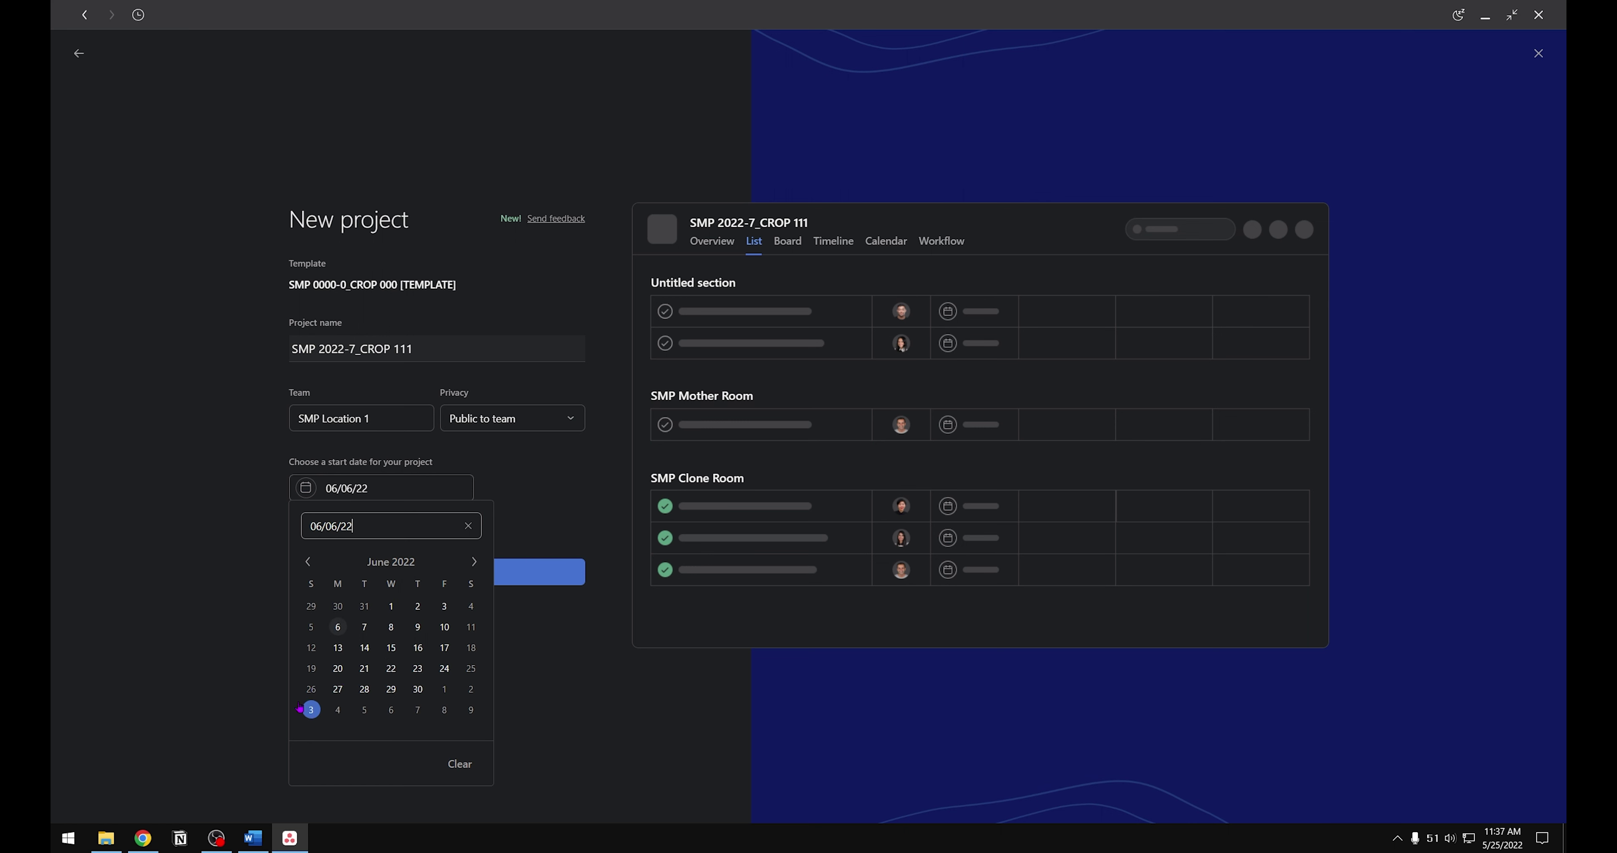
click(201, 686)
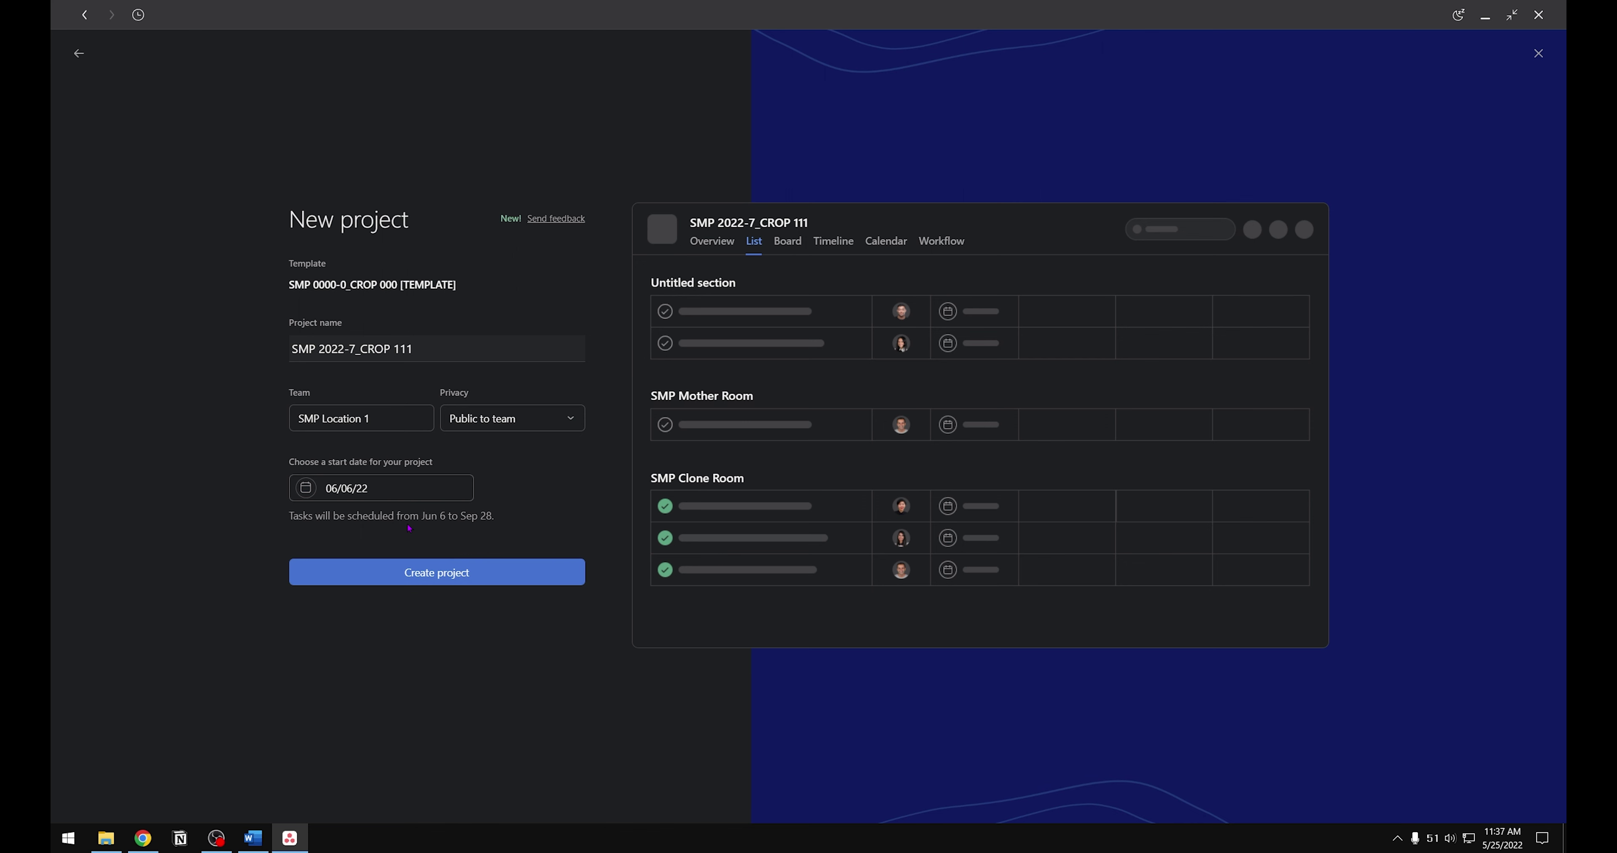
click(484, 566)
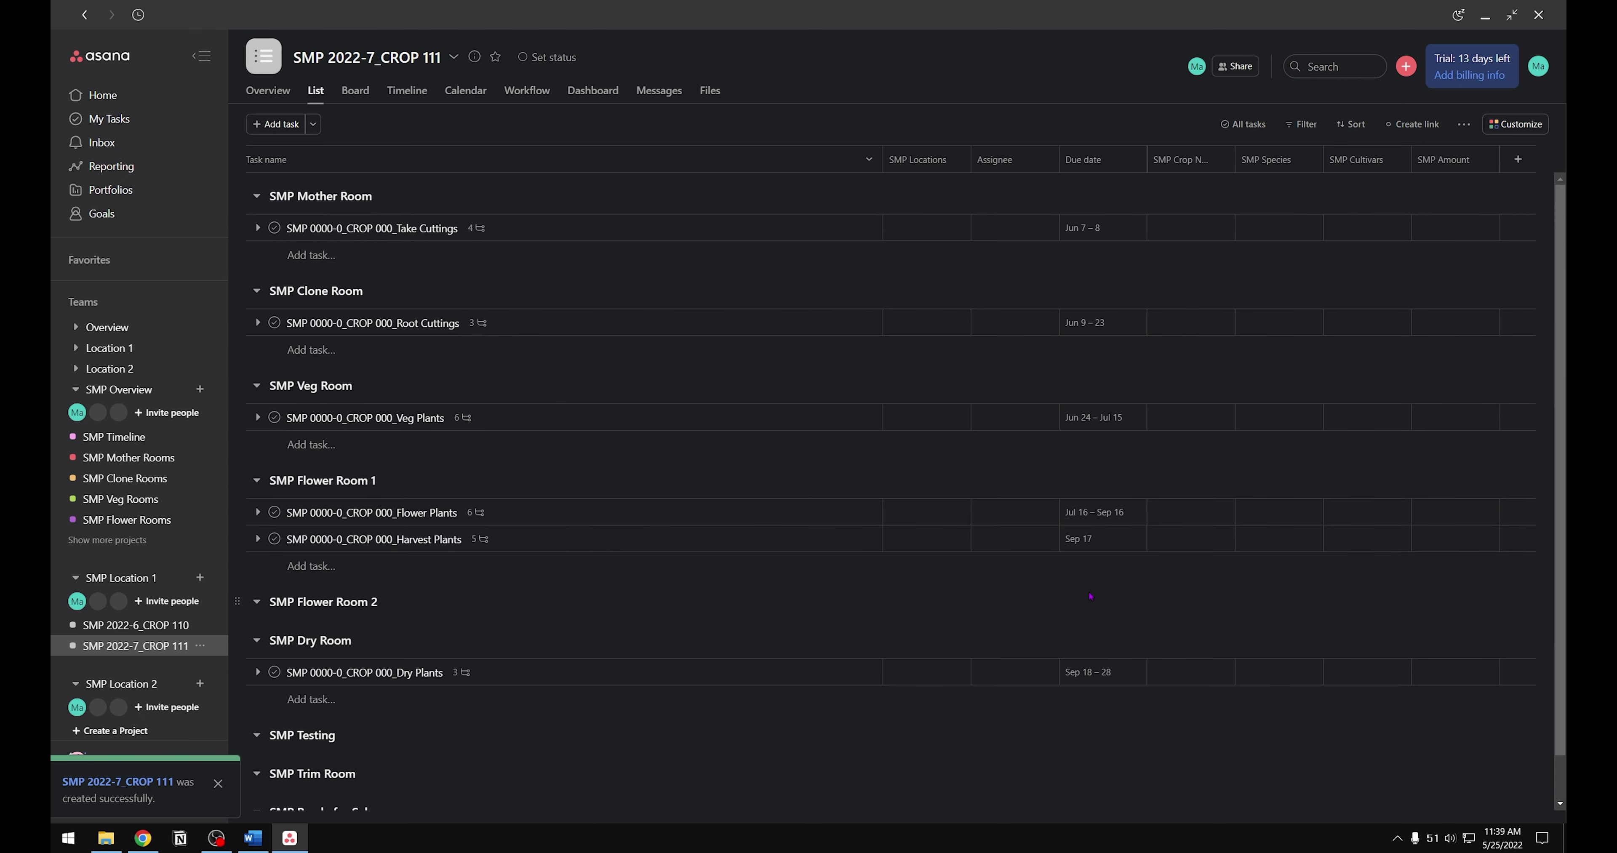
Step: Review the subtasks and dates of the Take Cuttings, Root Cuttings and Veg Plants tasks in the new crop project
click(477, 235)
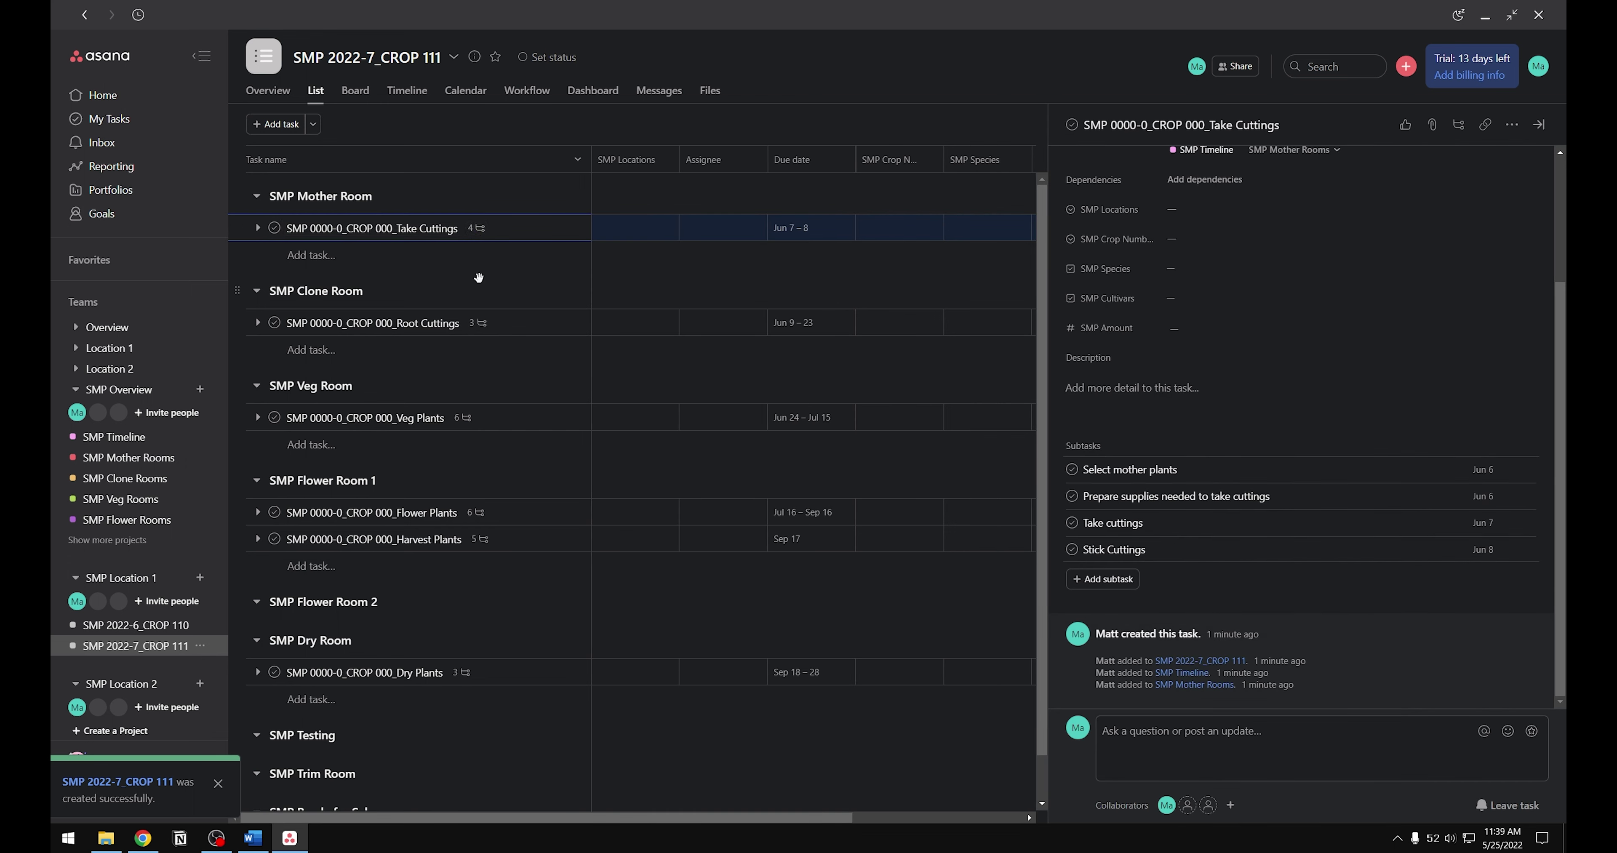
click(481, 332)
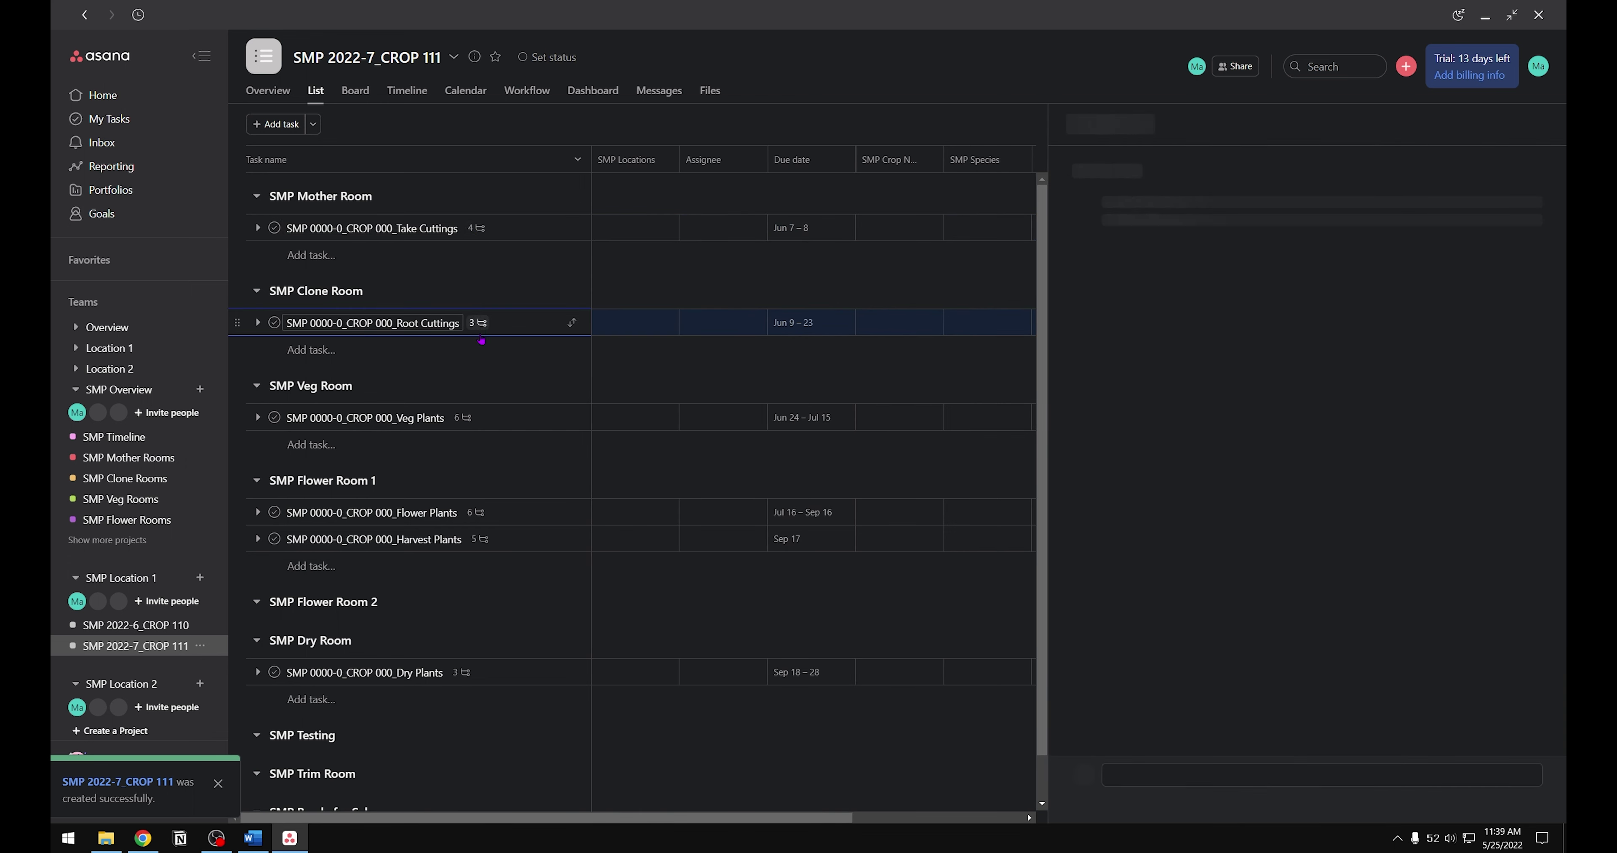
click(468, 426)
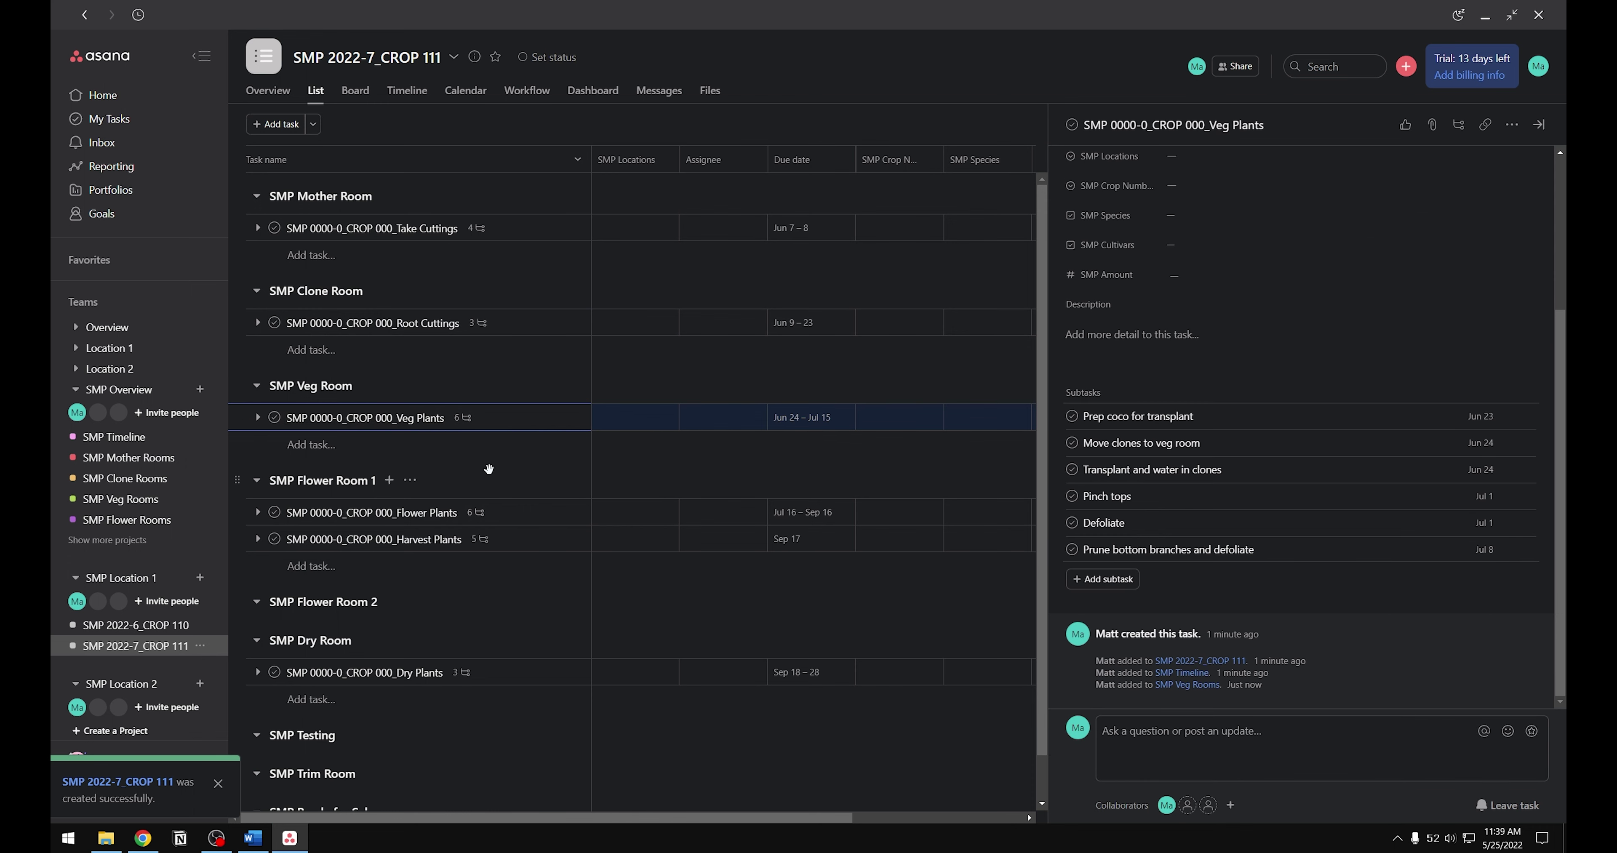
click(1540, 125)
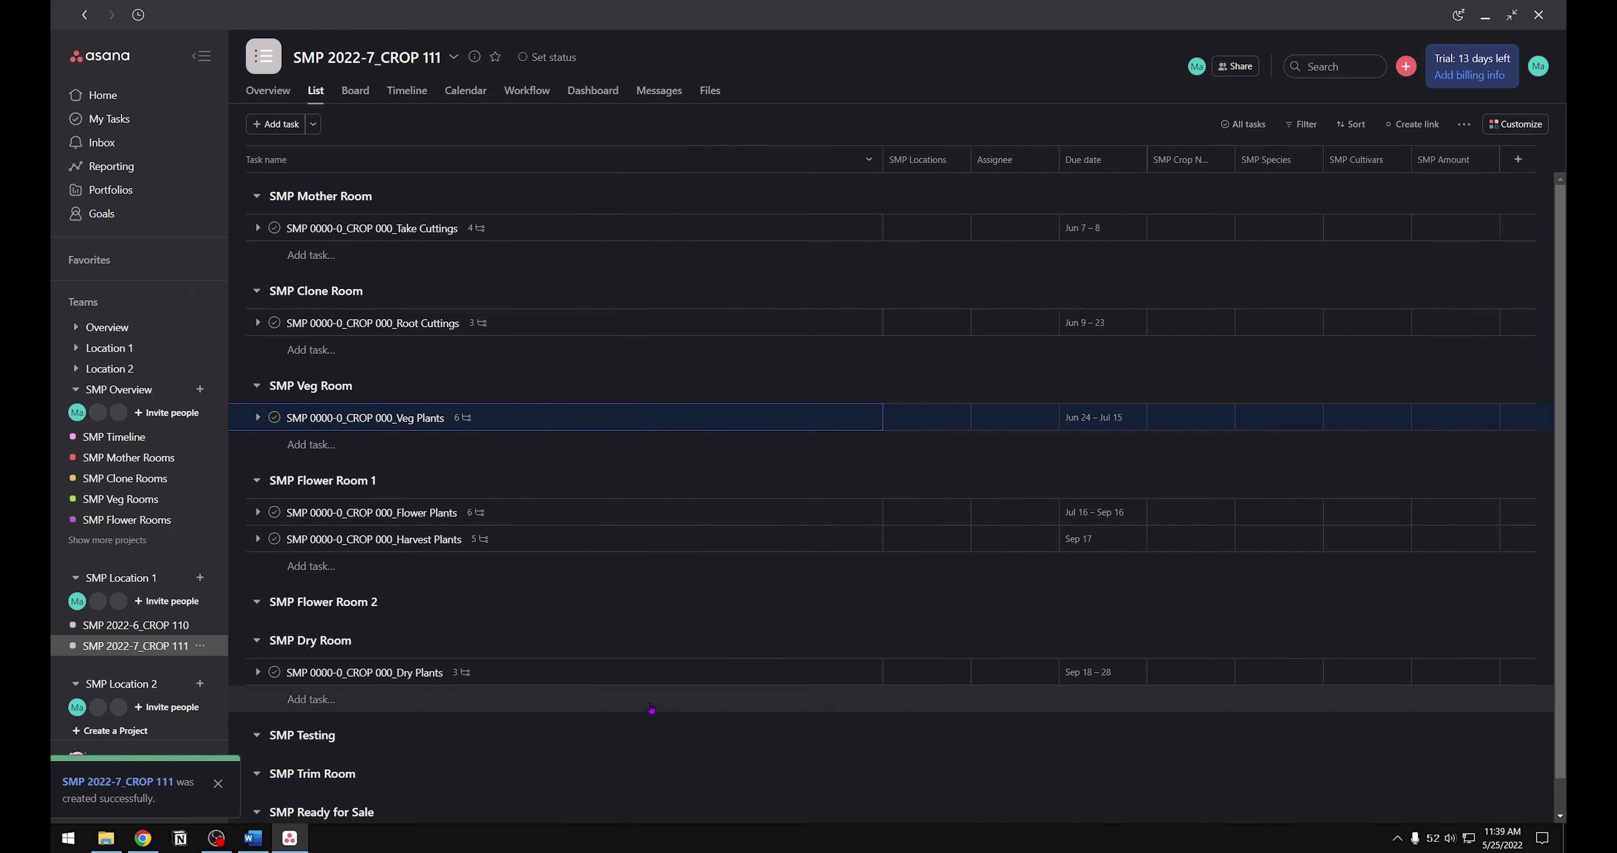
Step: Replace the placeholder crop prefix of the Take Cuttings through Dry Plants tasks with SMP 2022-7_CROP 111
scroll(652, 709, down, 1)
click(389, 194)
text(2022-7_CROP 111)
key(Down)
text(2022-7_CROP 111)
key(Down)
text(2022-7_CROP 111)
key(Down)
text(2022-7_CROP 111)
key(Down)
key(Down)
text(2022-7_CROP 111)
Step: Check the renamed CROP 111 tasks in SMP Timeline and the SMP Mother and Clone Rooms projects, then return to SMP Location 1
click(120, 577)
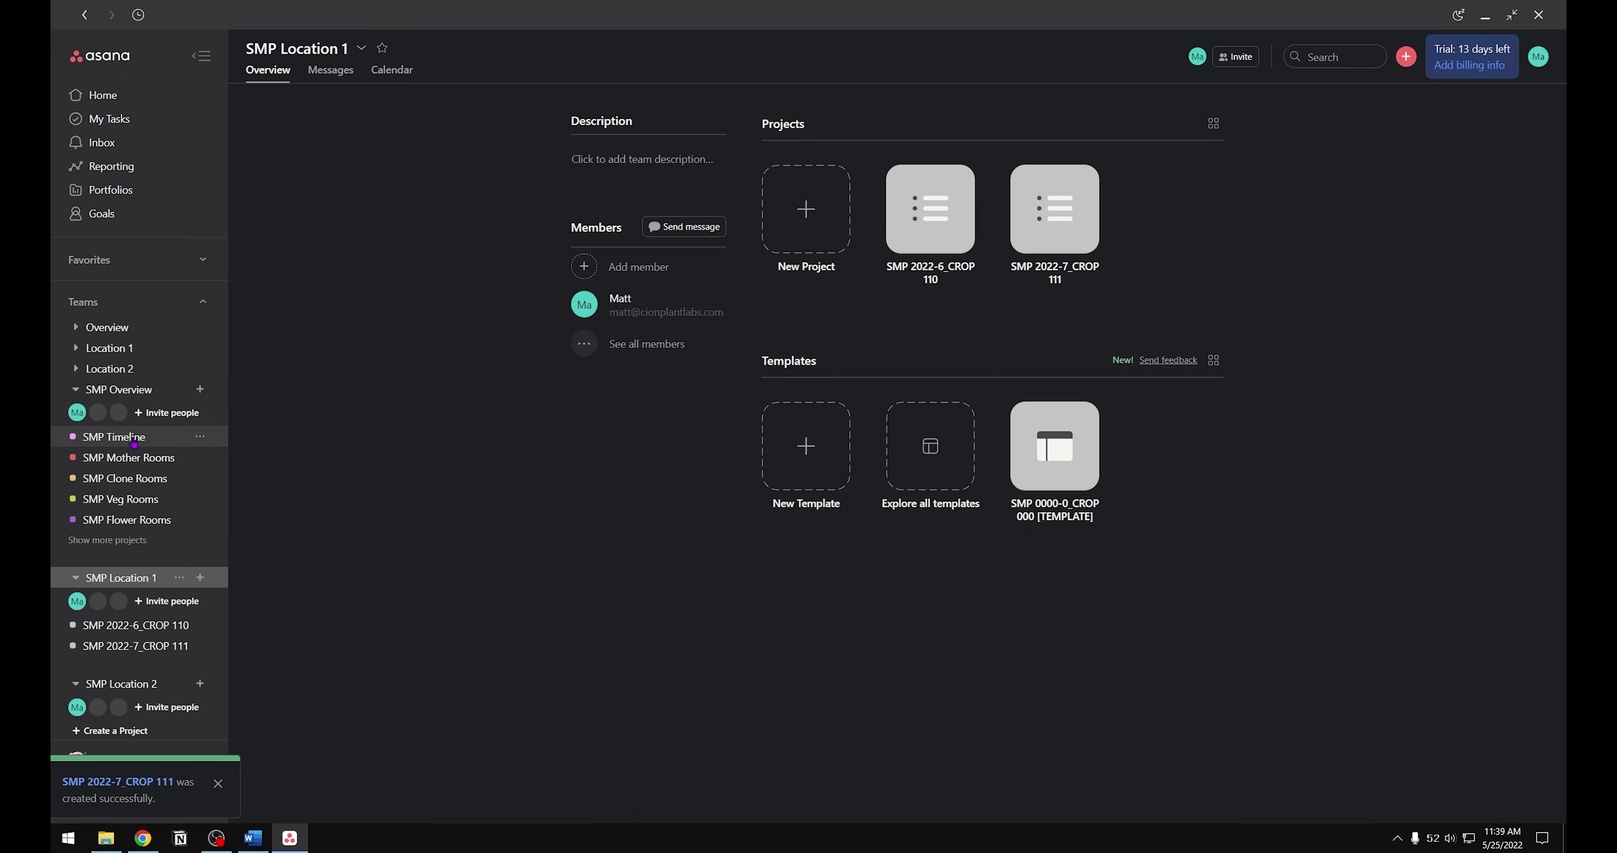
click(114, 437)
click(129, 457)
click(125, 478)
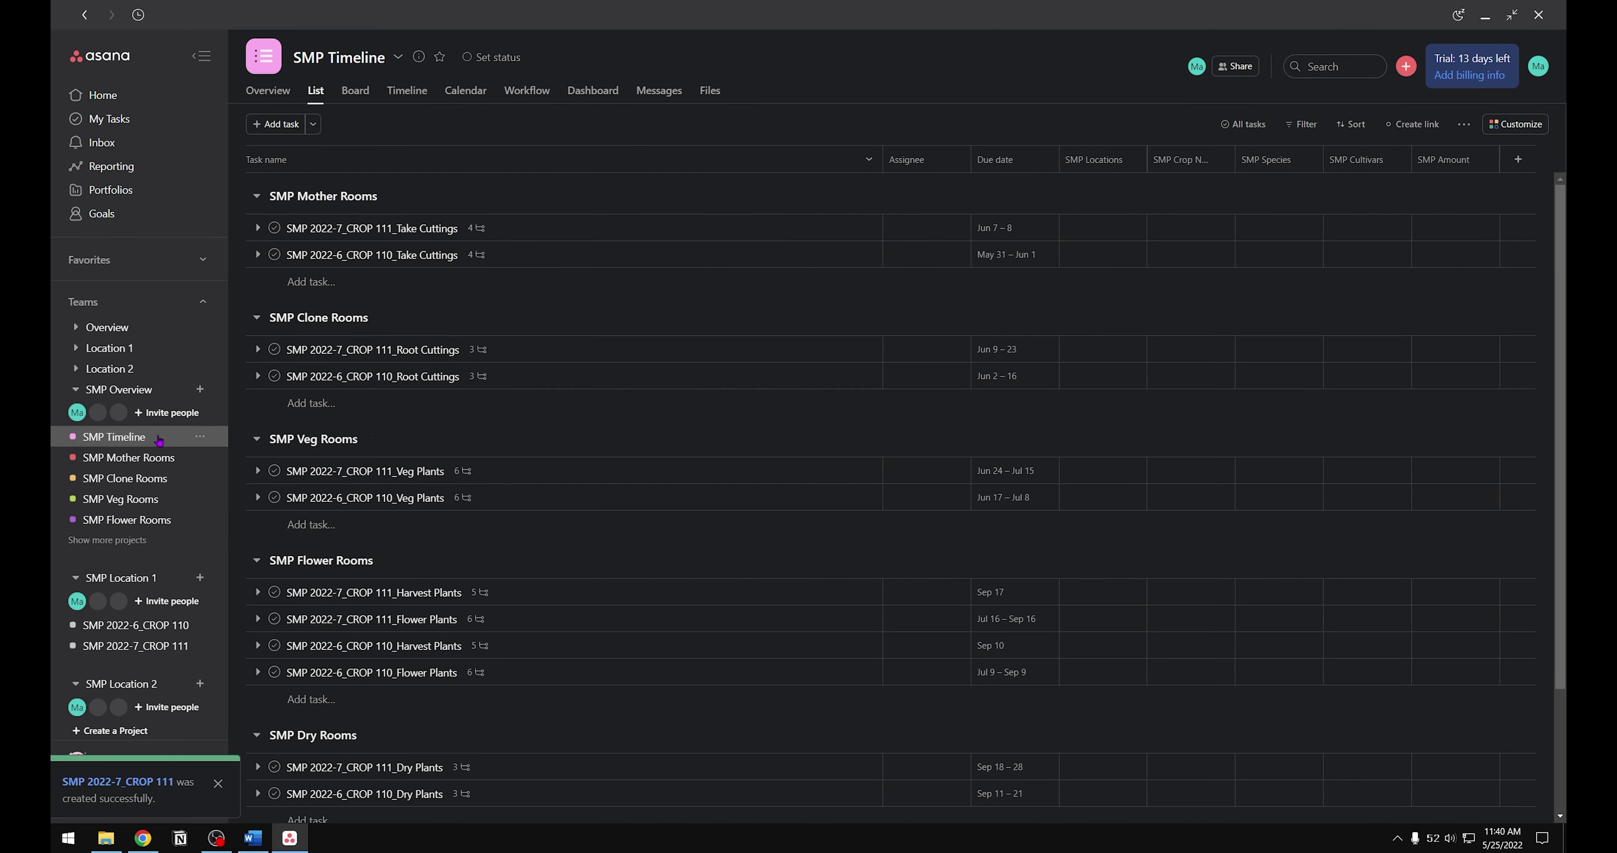
click(126, 578)
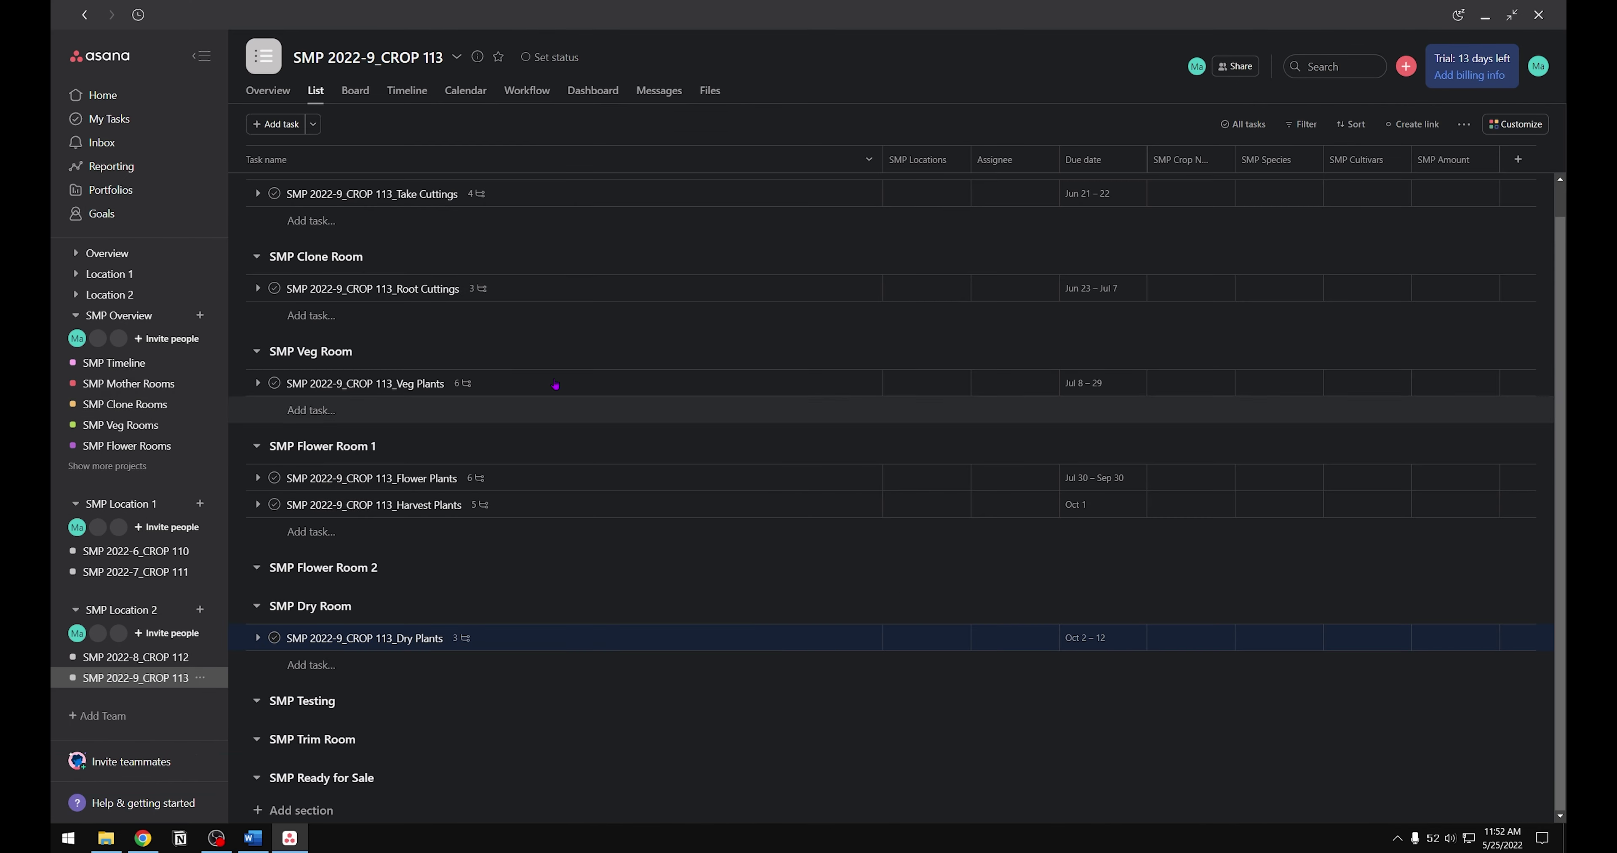
Step: Review the SMP 2022-9_CROP 113 tasks down to Dry Plants, then close the task details
key(Down)
key(Down)
key(Down)
key(Down)
key(Down)
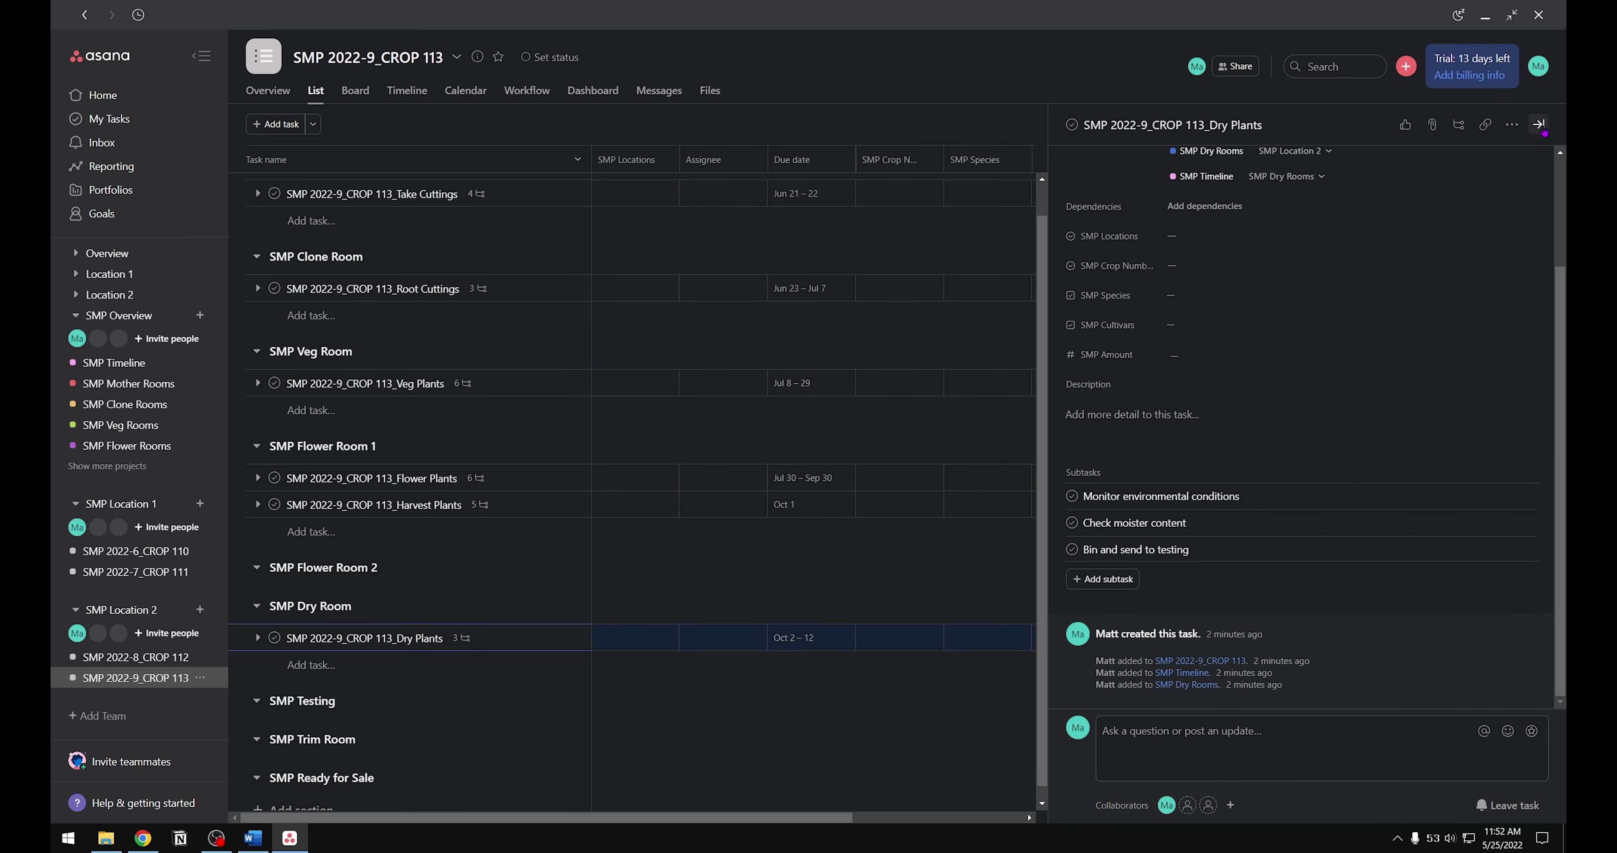
key(Escape)
scroll(816, 565, up, 1)
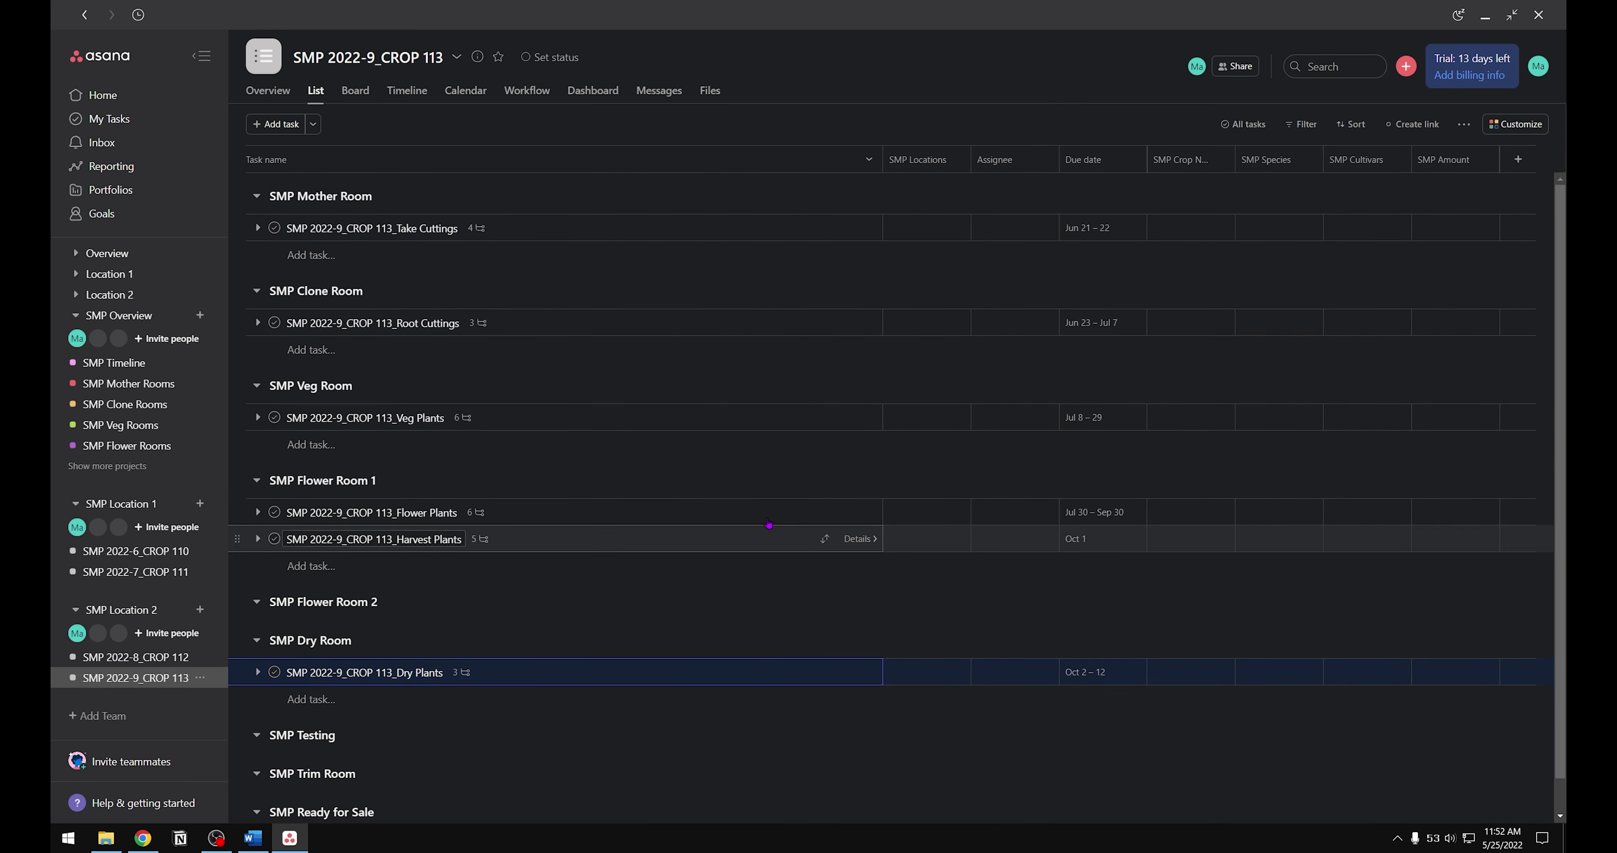
Step: Check the crop tasks of both locations in SMP Timeline and the SMP Mother, Clone, Veg and Flower Rooms projects
click(125, 364)
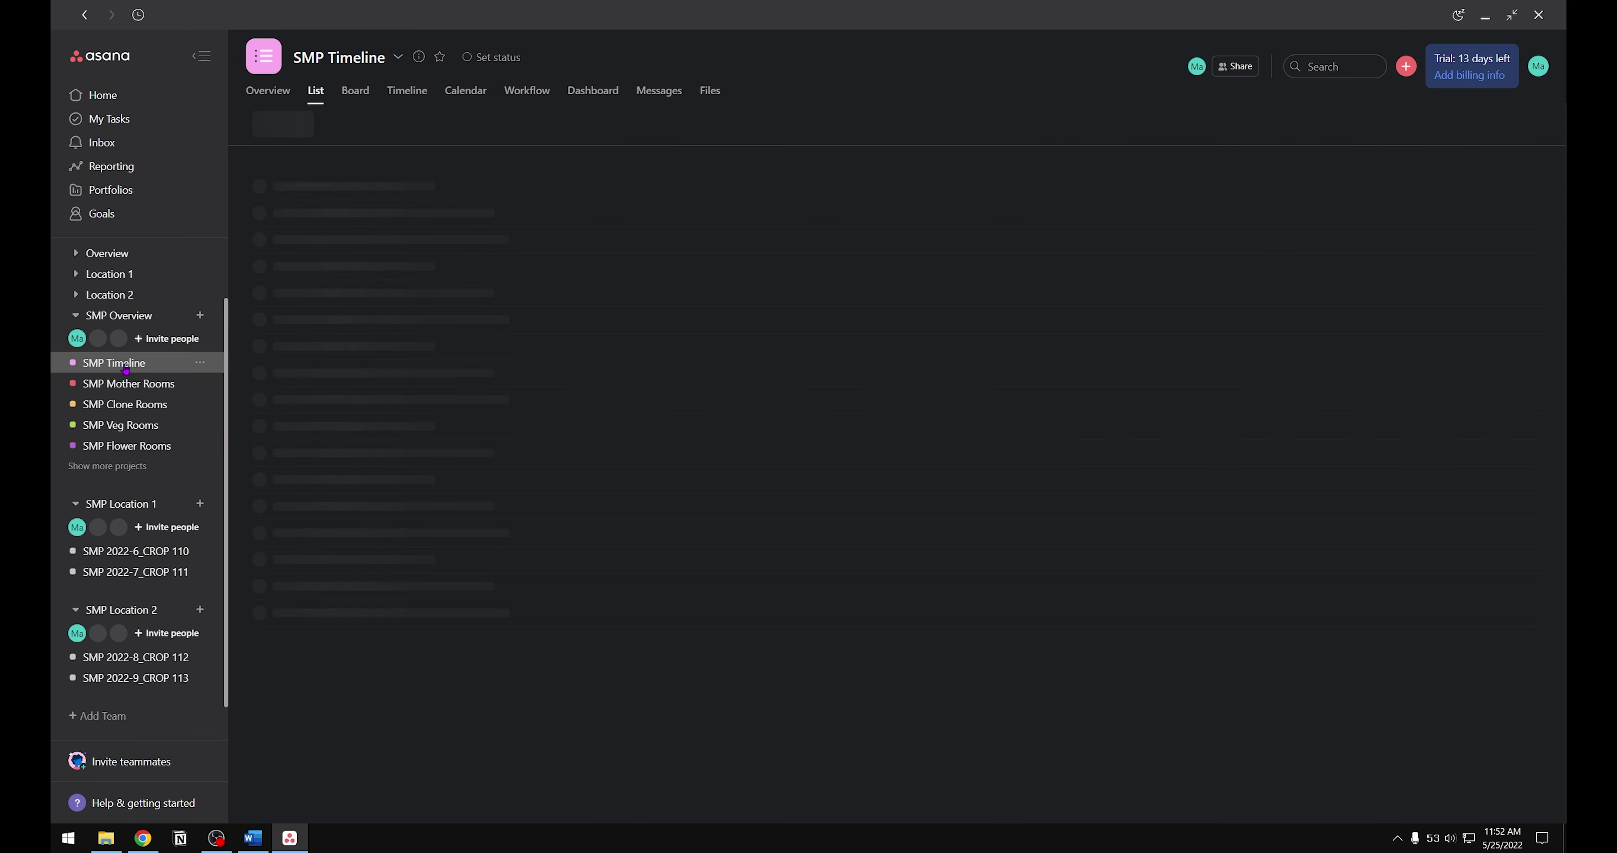
click(137, 389)
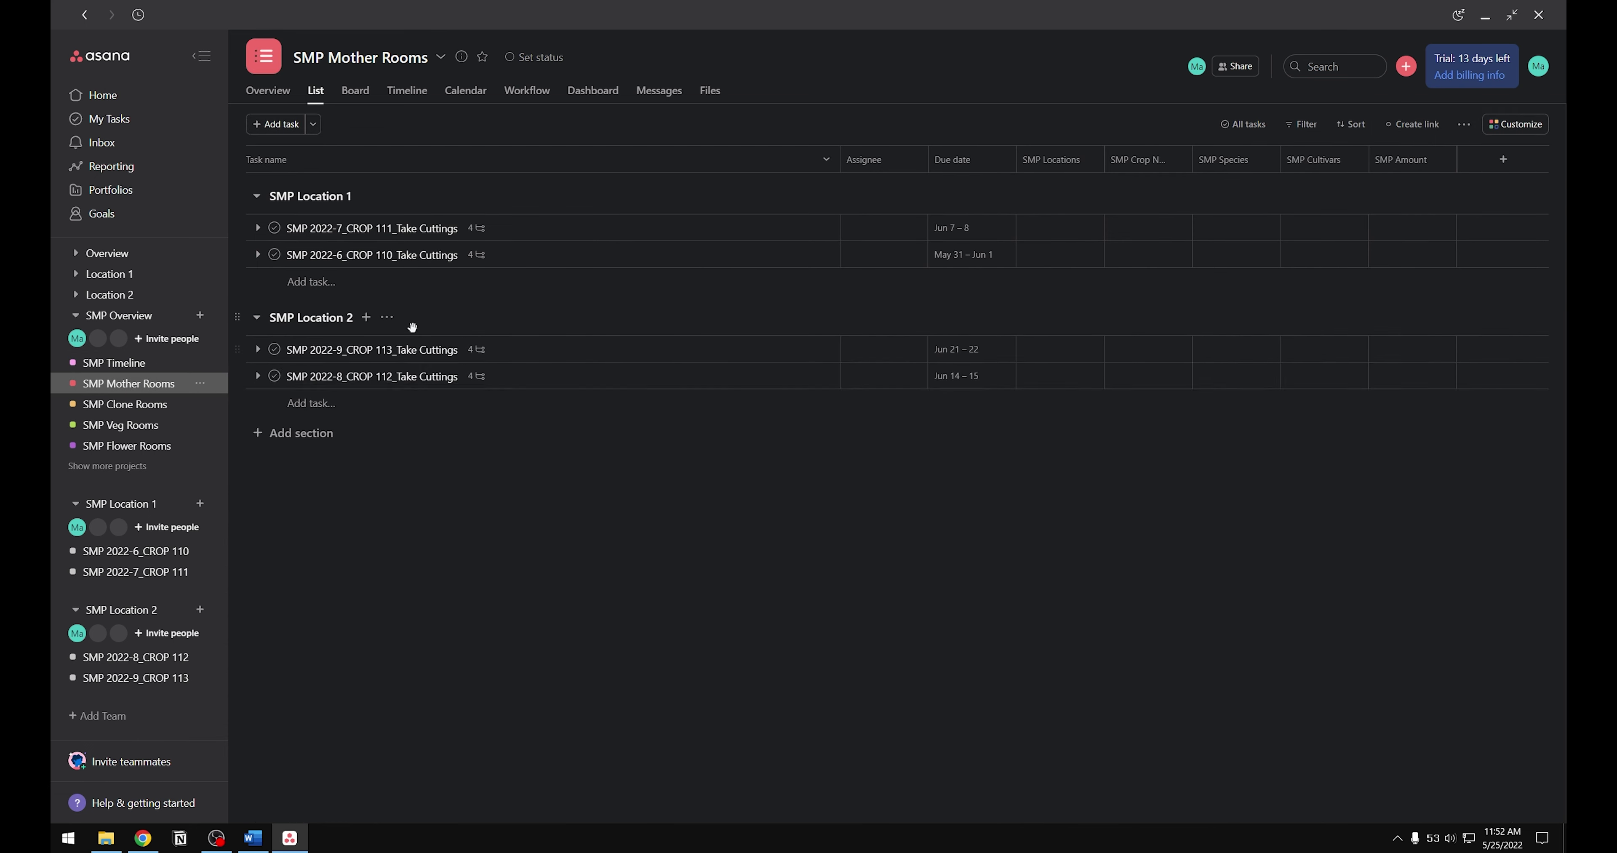
click(145, 405)
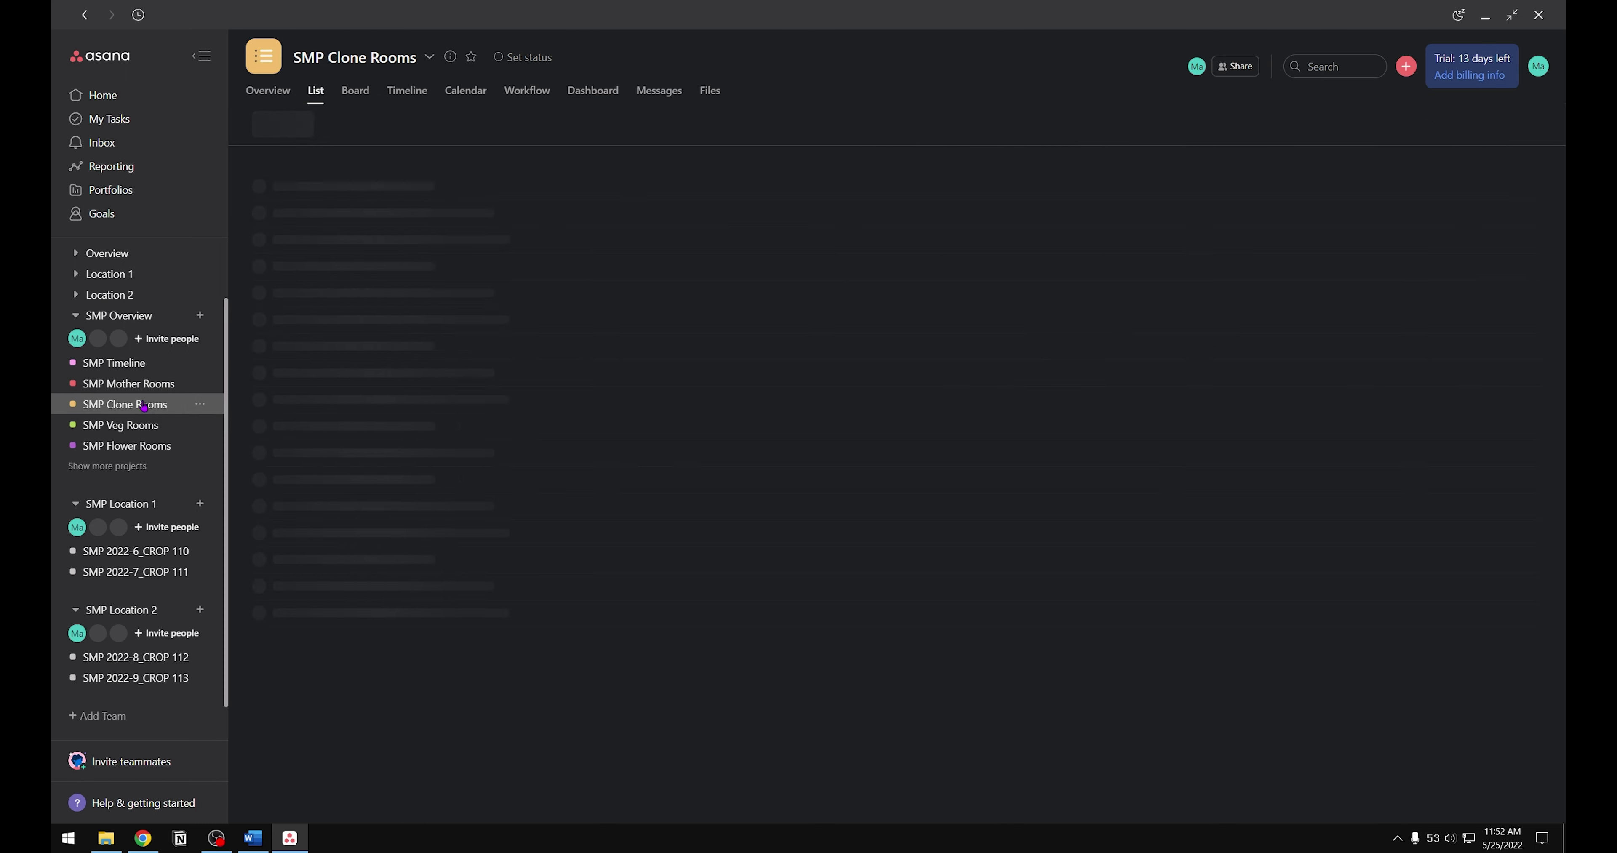
click(182, 432)
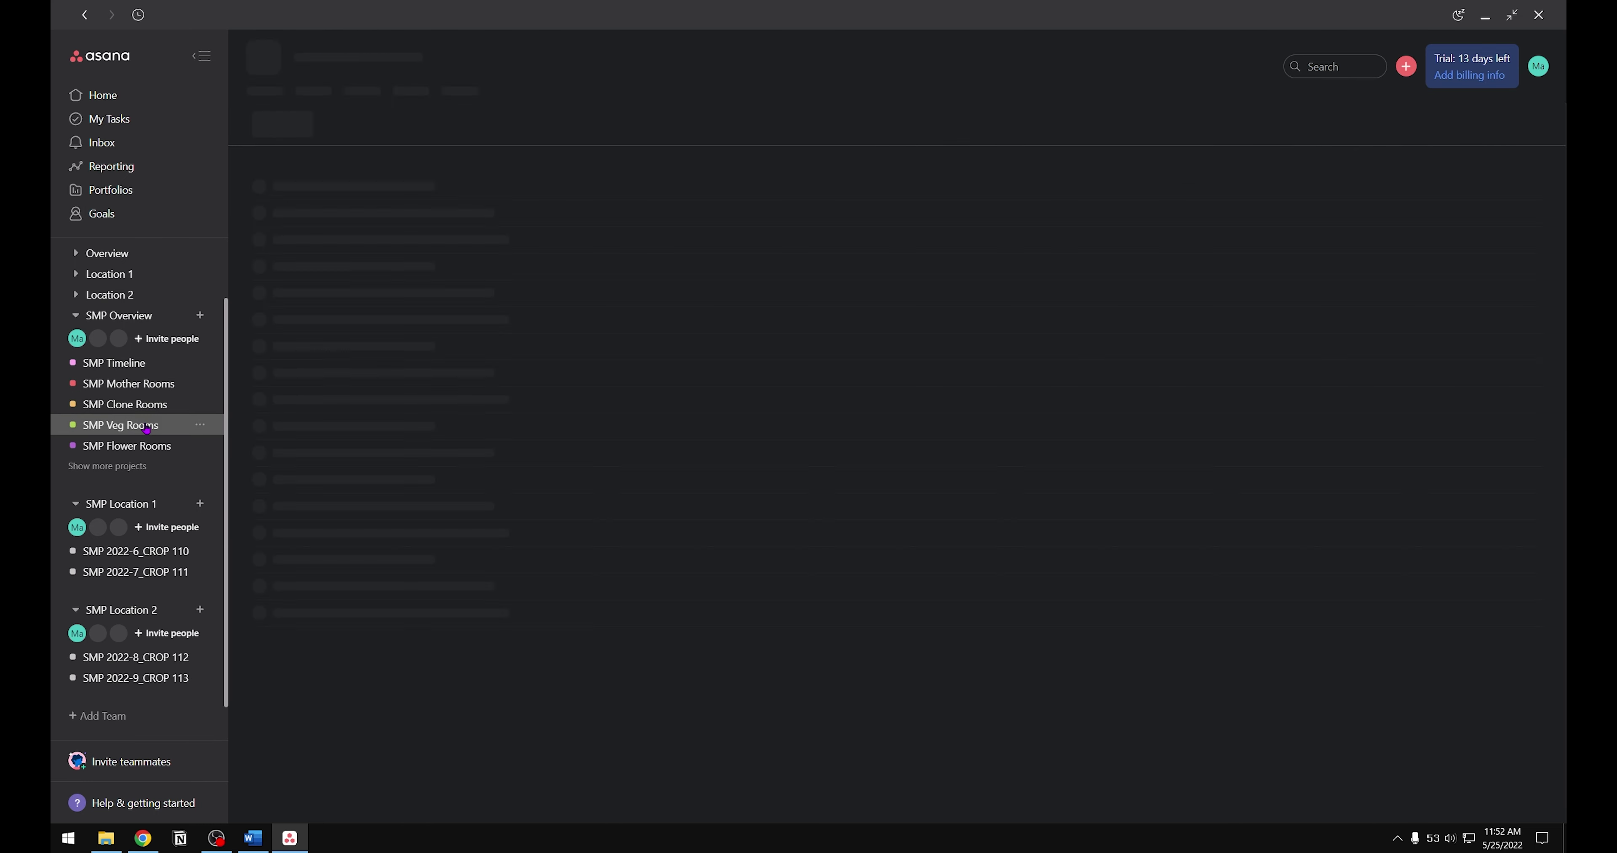
click(167, 454)
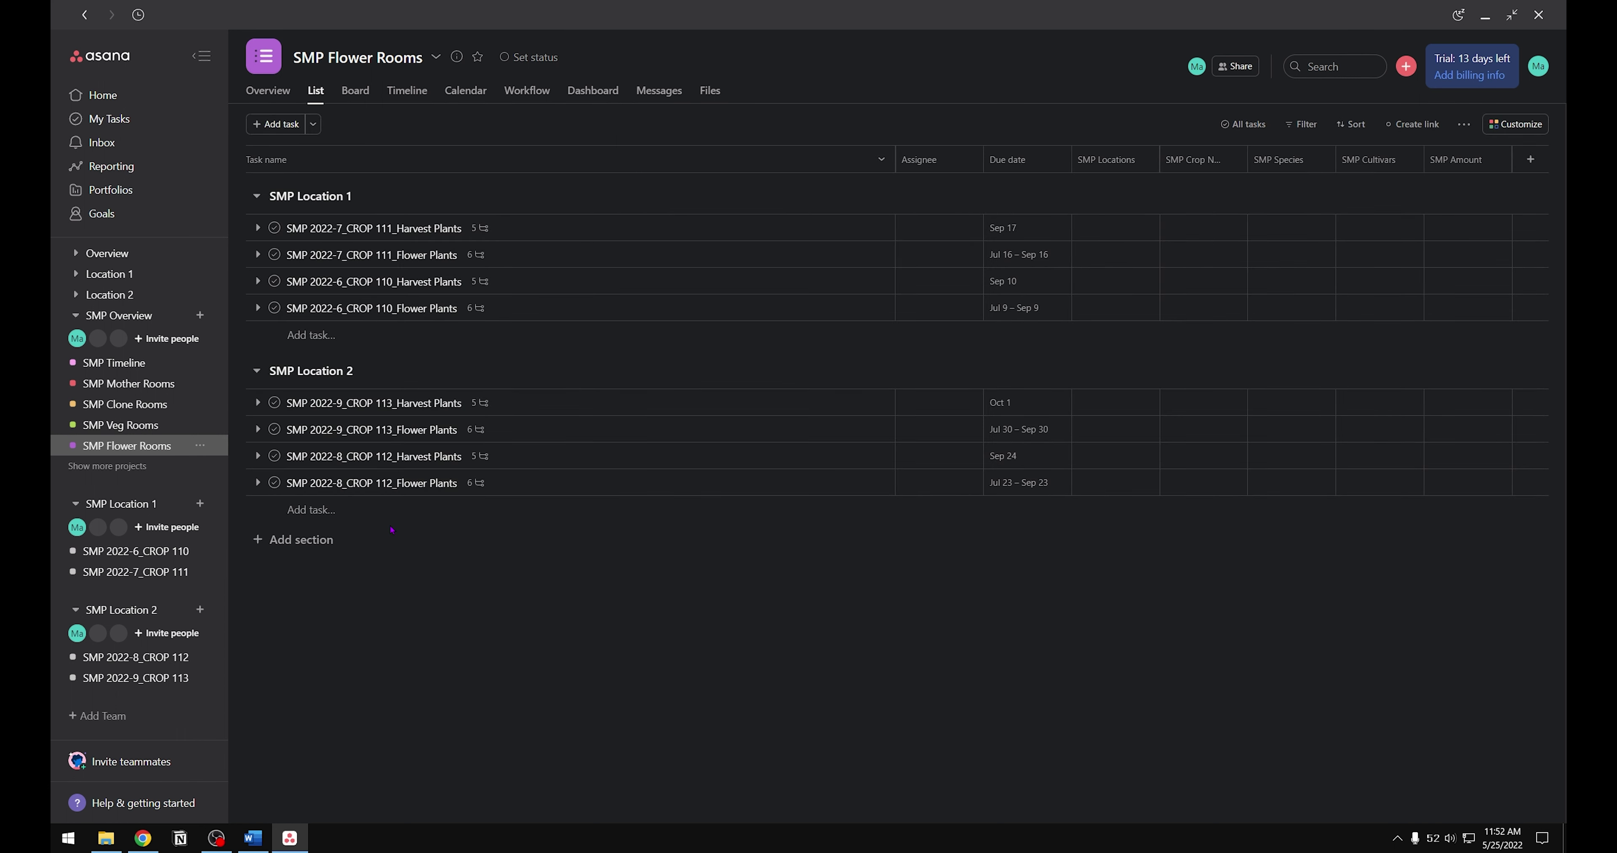
Step: Reorder the SMP Location 2 flower room tasks so each Harvest Plants task follows its crop's Flower Plants task, and open the sort options
drag(237, 456, 249, 490)
drag(237, 400, 241, 439)
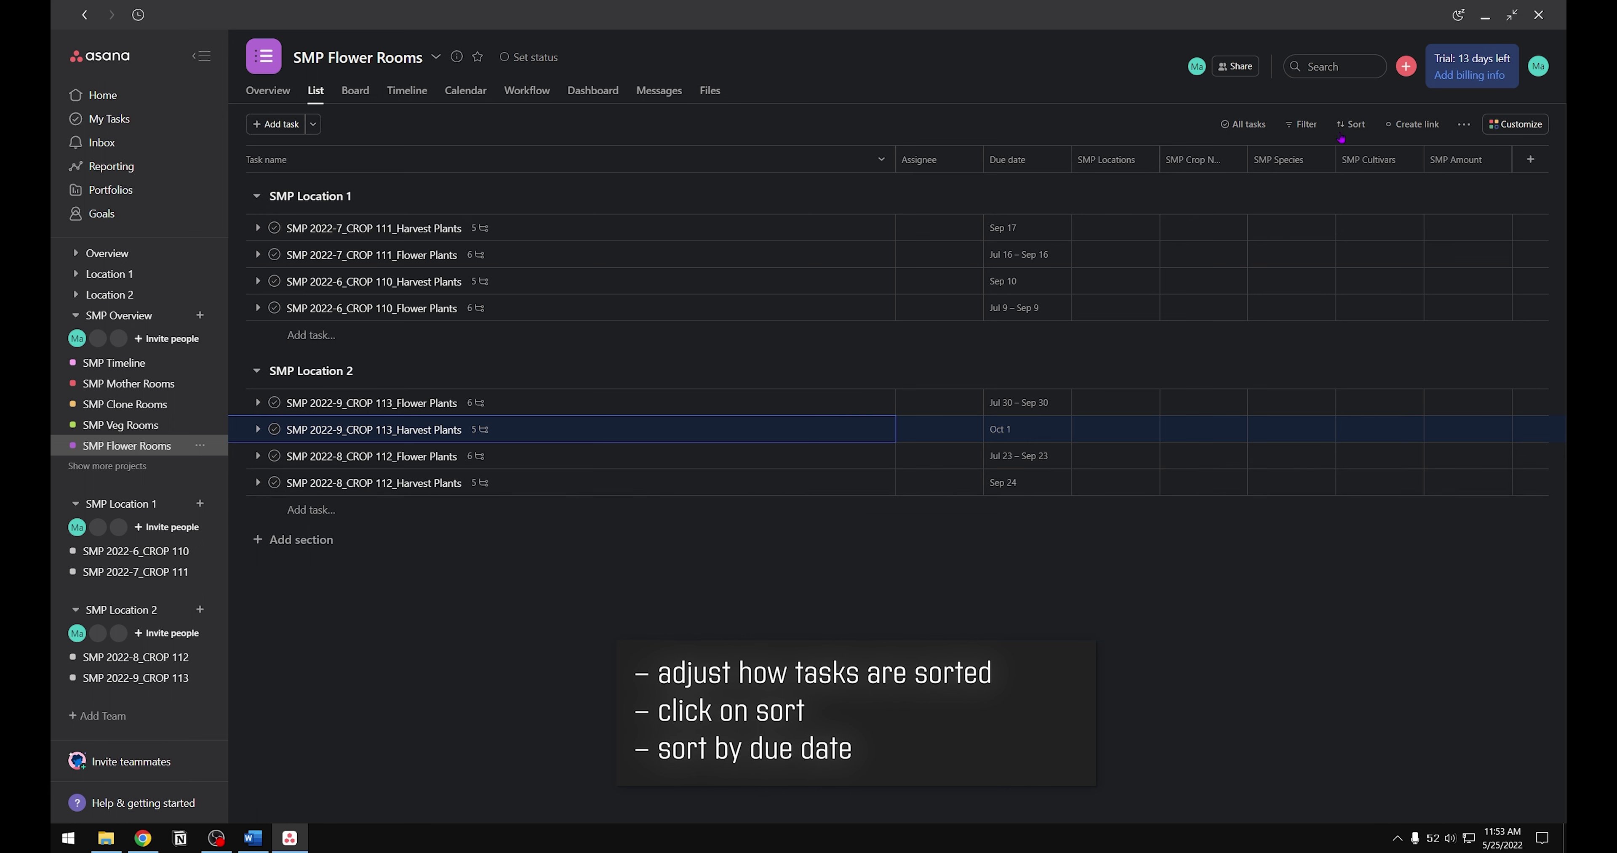
click(1355, 125)
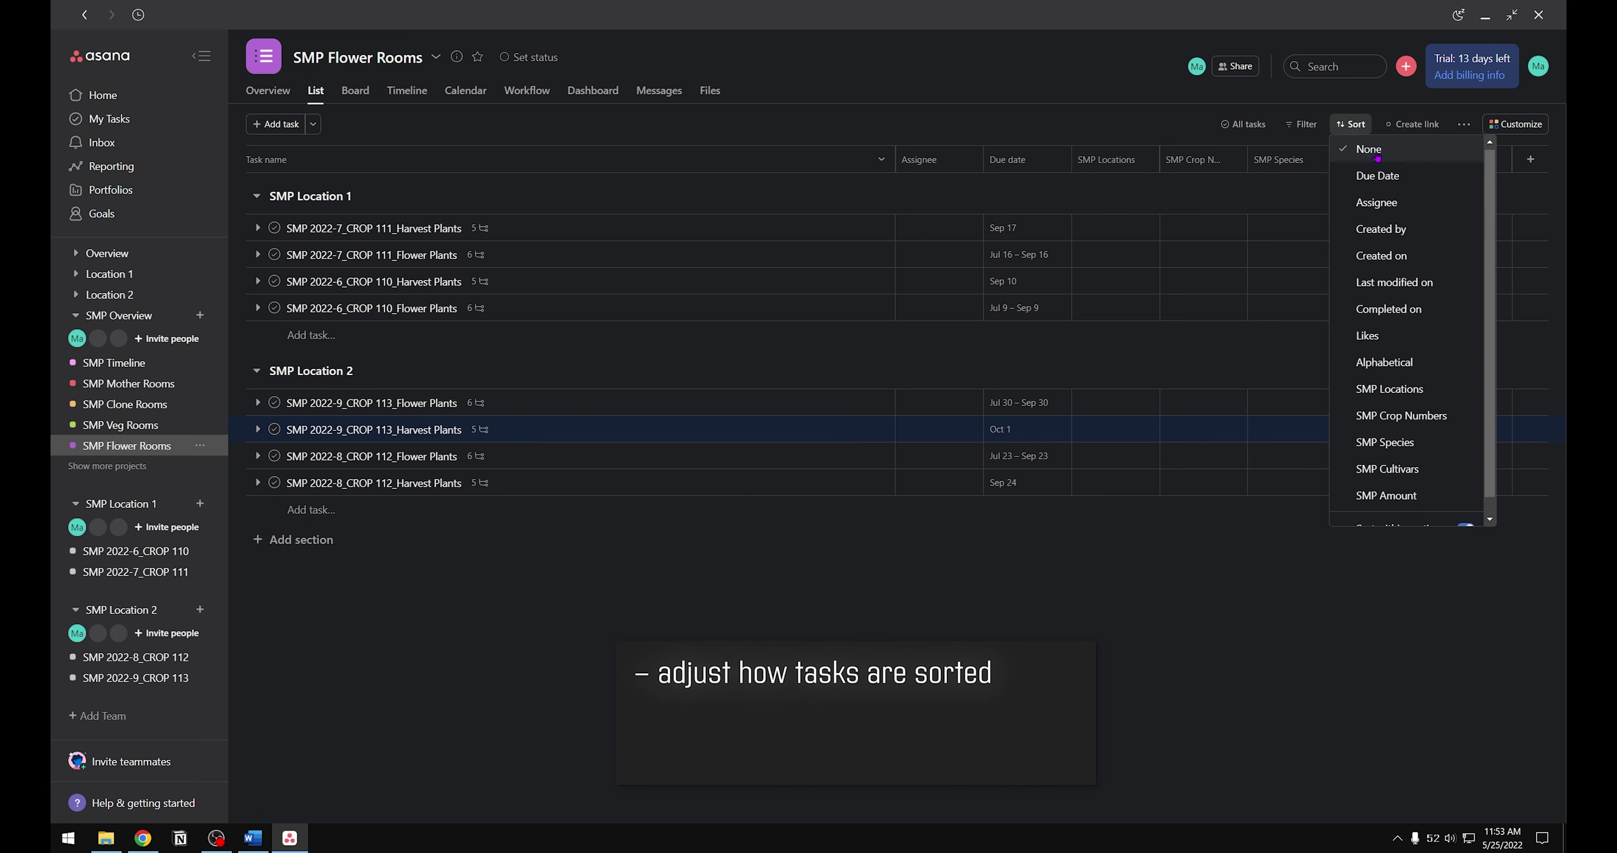
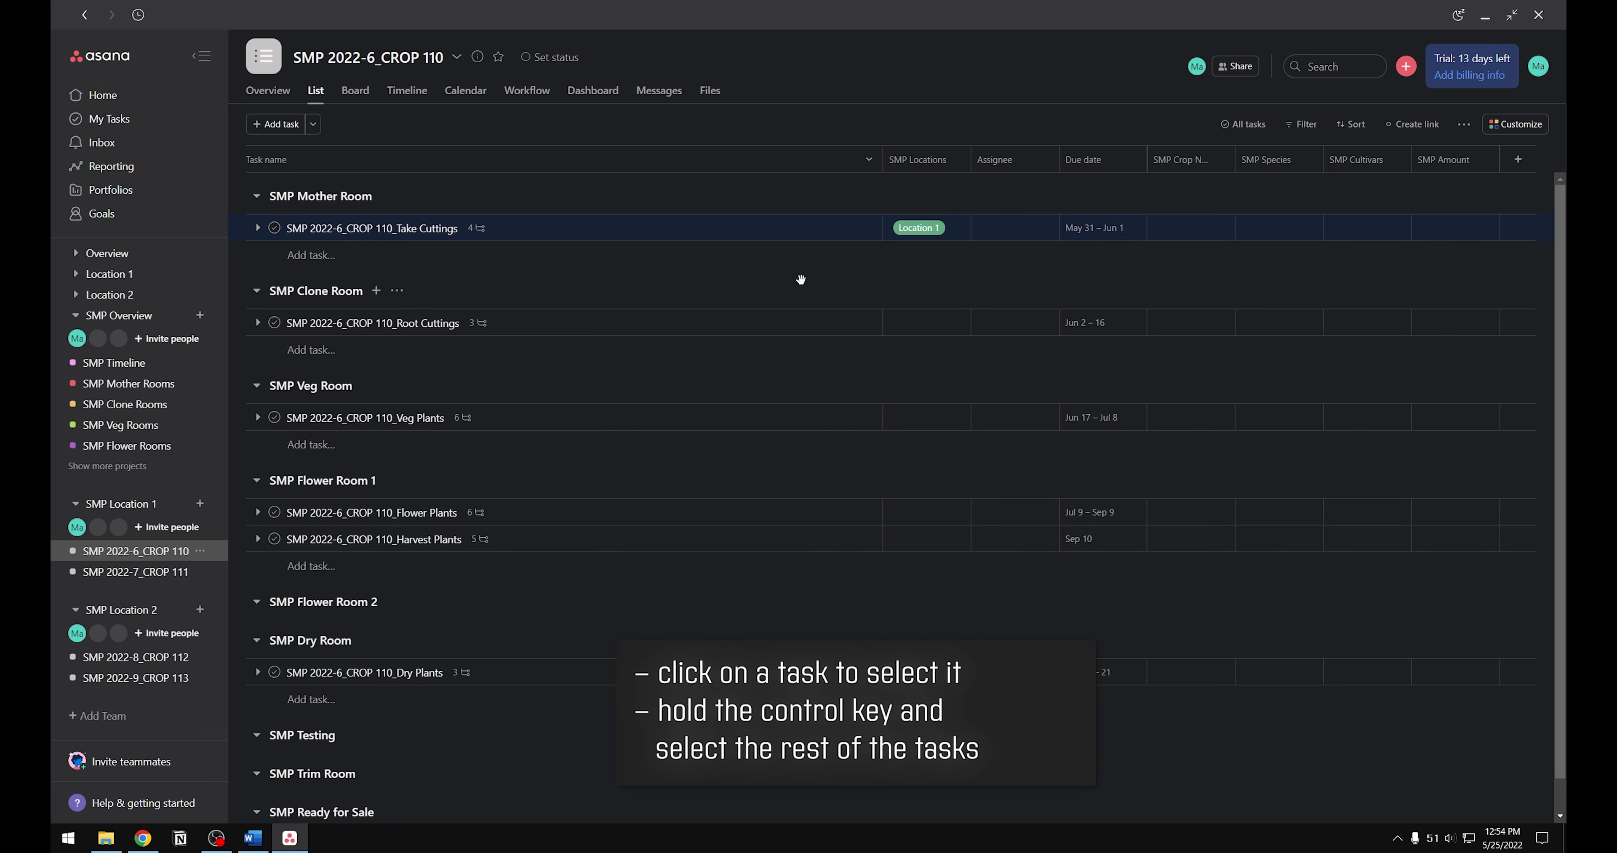
Step: Add the Root Cuttings through Dry Plants tasks of SMP 2022-6_CROP 110 to the selection and set SMP Locations to Location 1 for all
ctrl+click(784, 322)
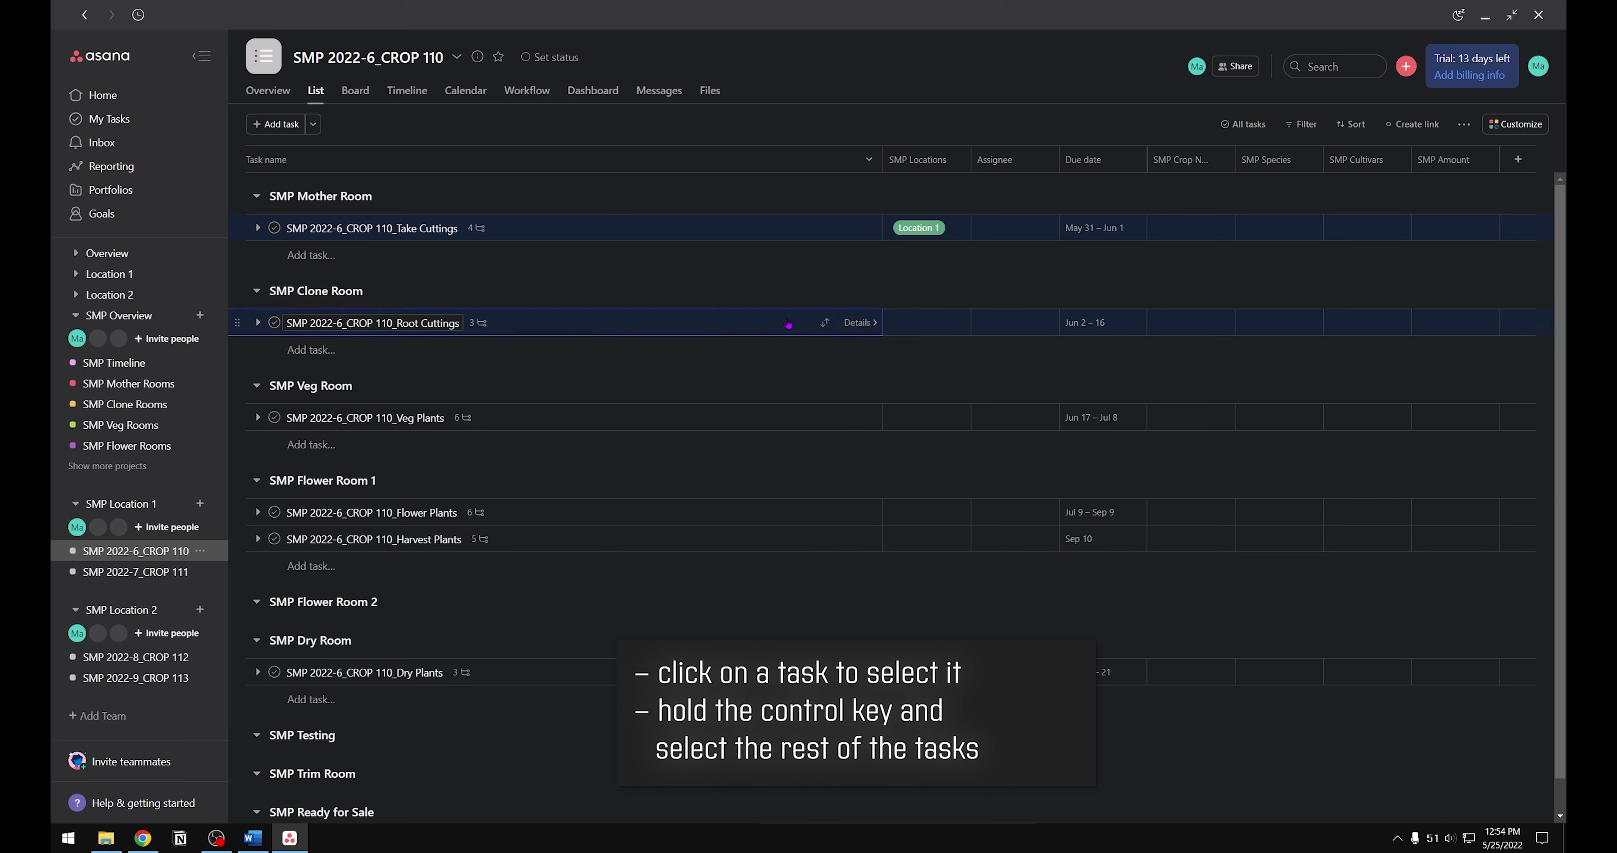
ctrl+click(744, 426)
ctrl+click(722, 513)
ctrl+click(722, 539)
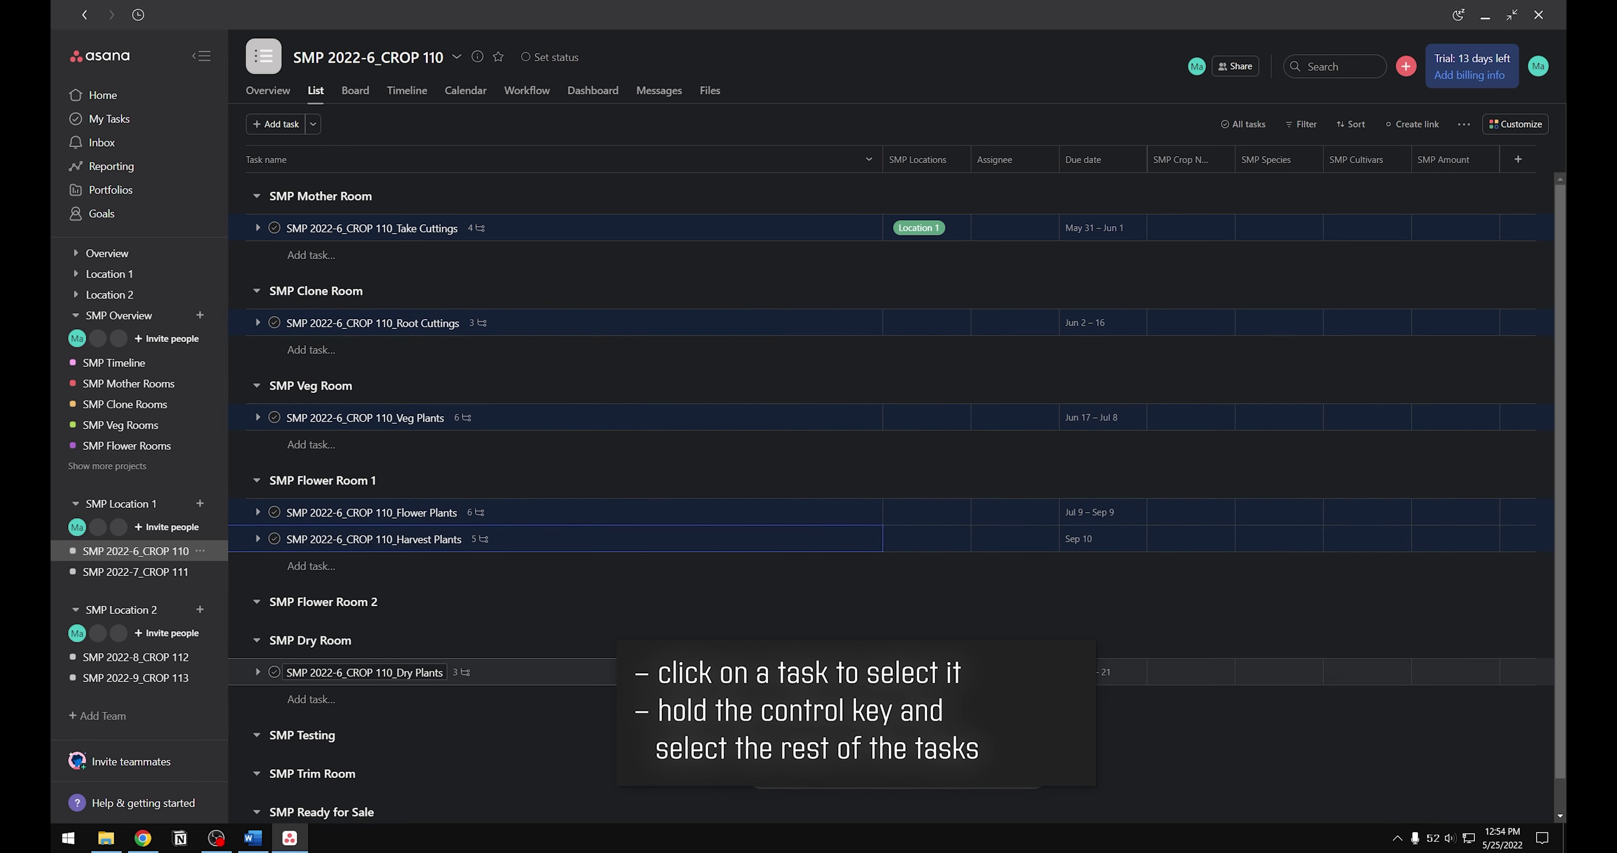
ctrl+click(784, 671)
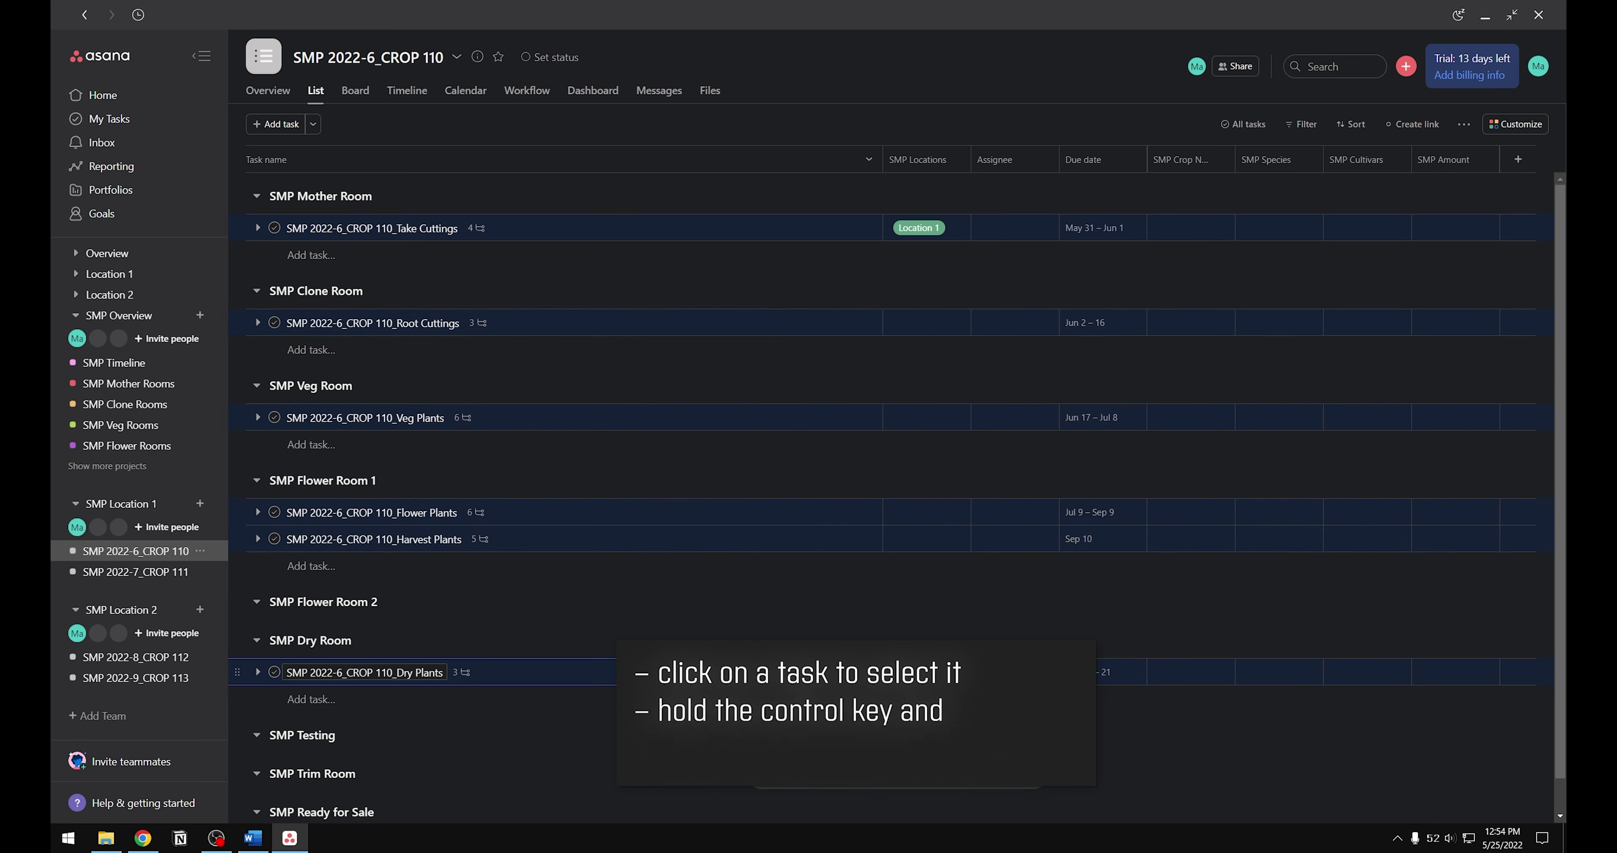
click(954, 424)
click(948, 475)
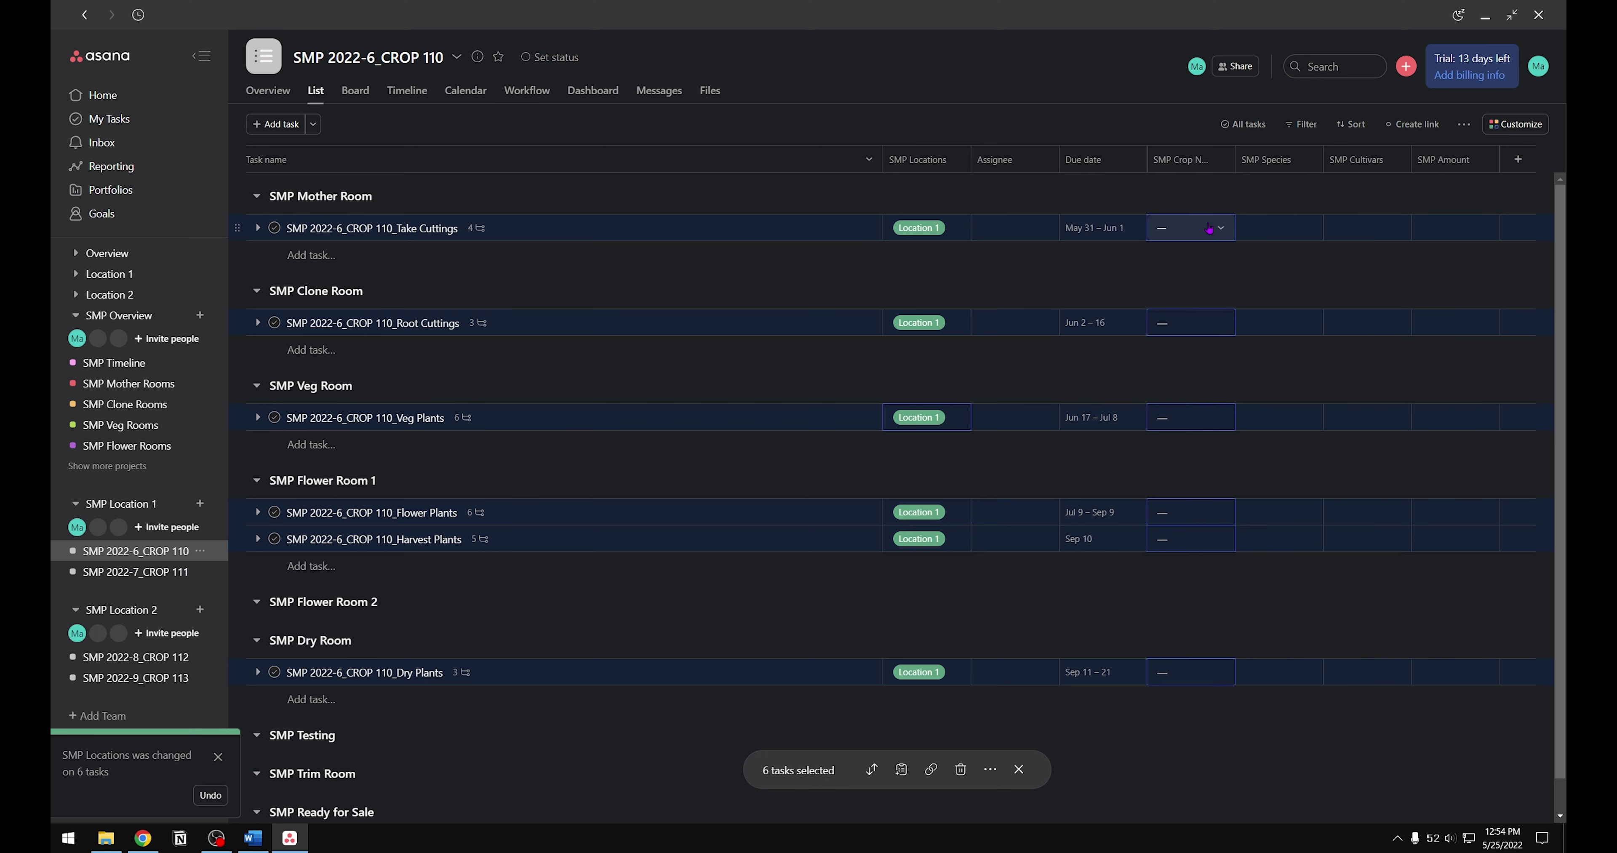
Step: Set the selected tasks' SMP Crop Numbers field to SMP 2022-6_CROP 110 and their SMP Species field to Indica
click(1222, 230)
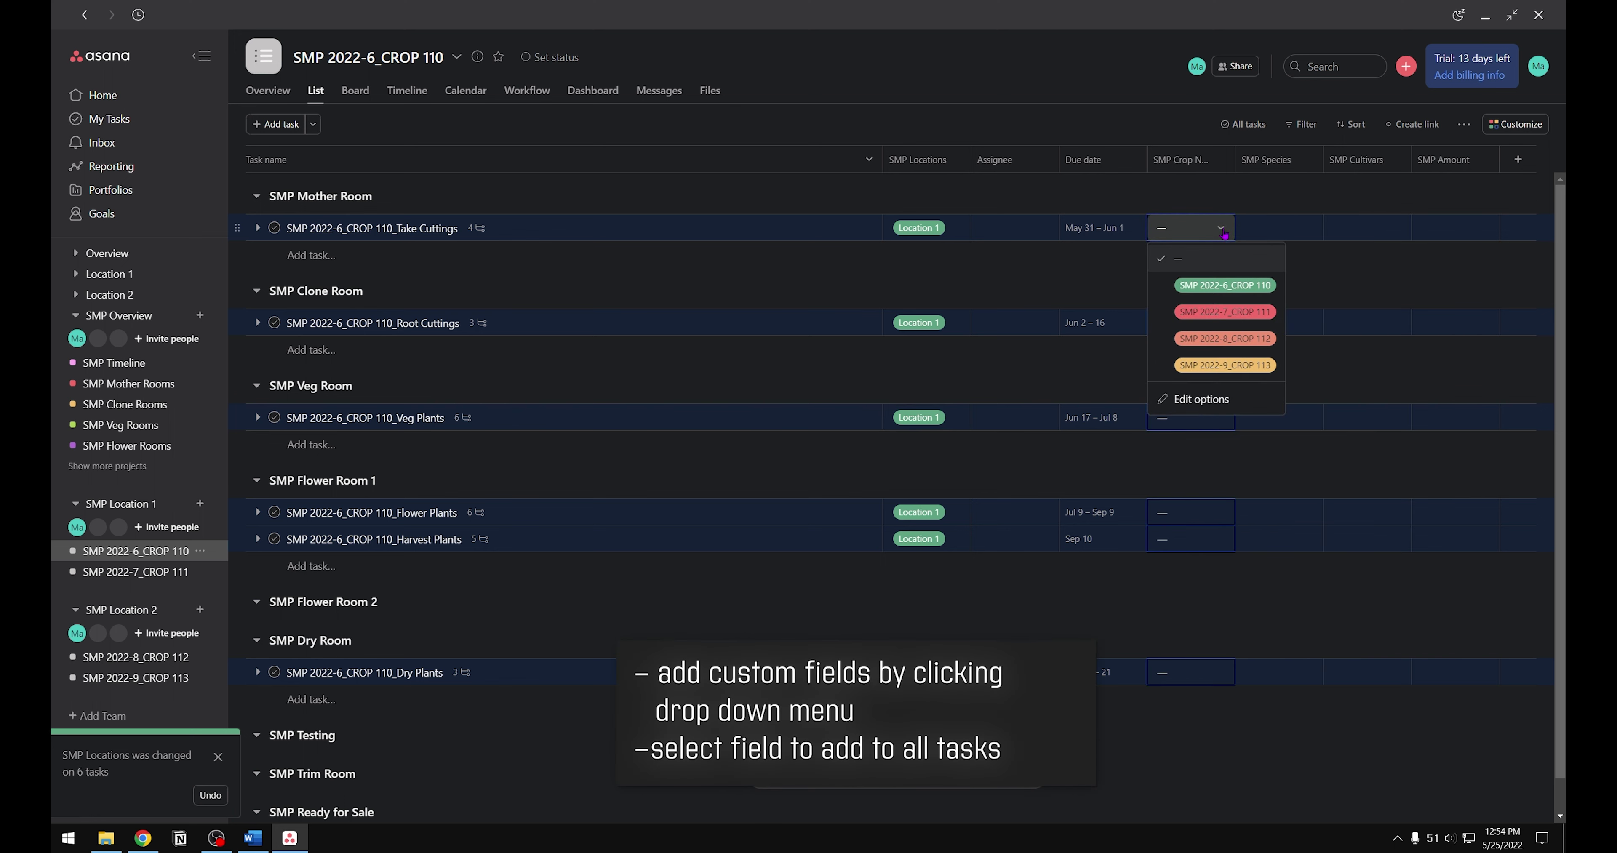
click(1224, 285)
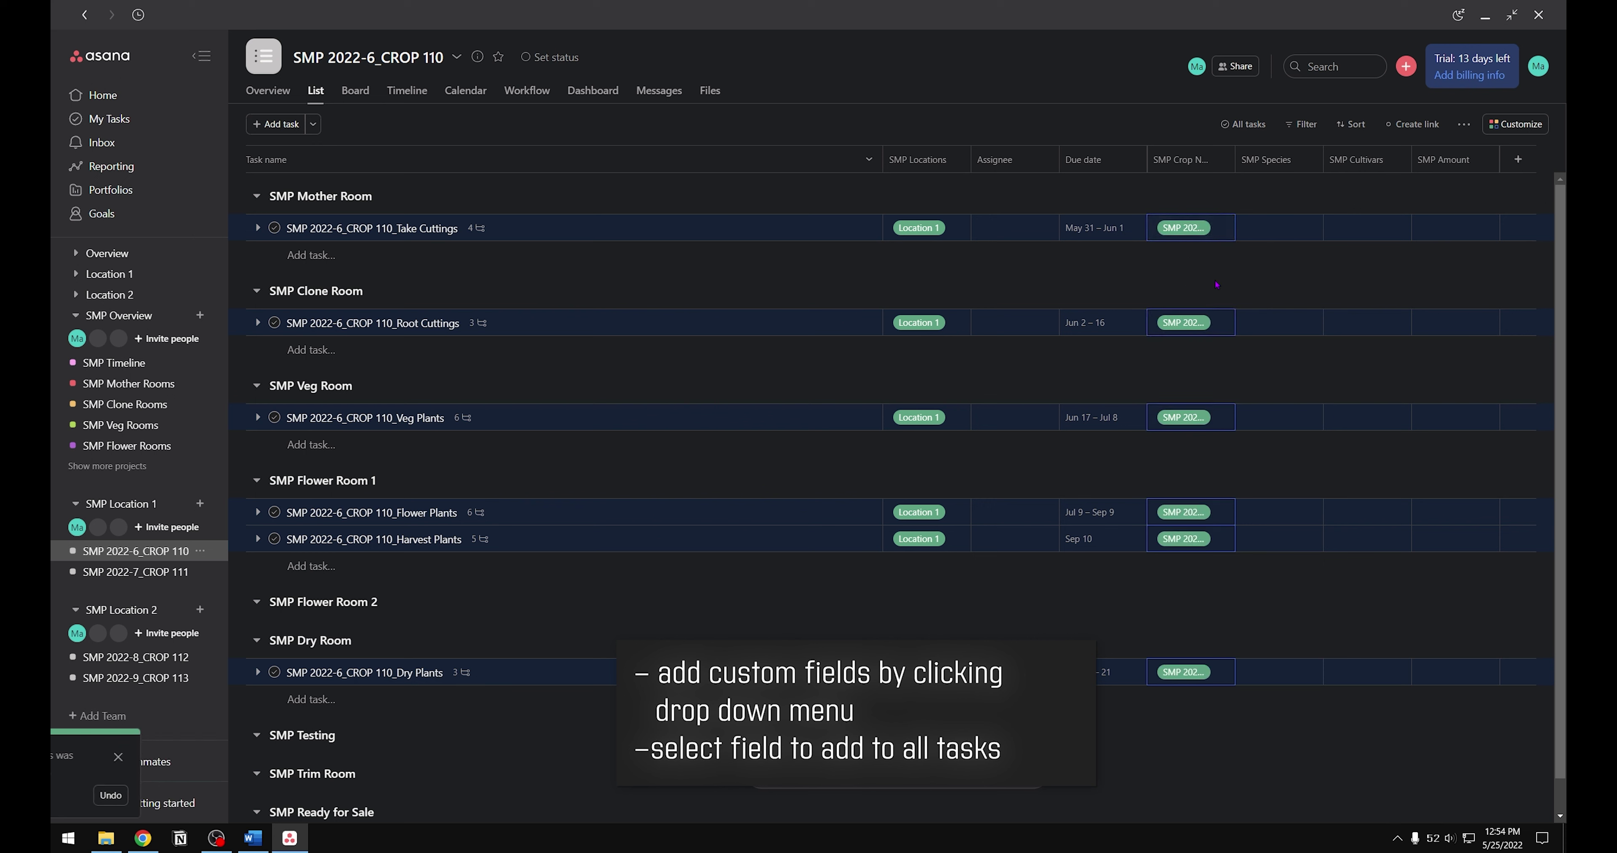
click(1310, 232)
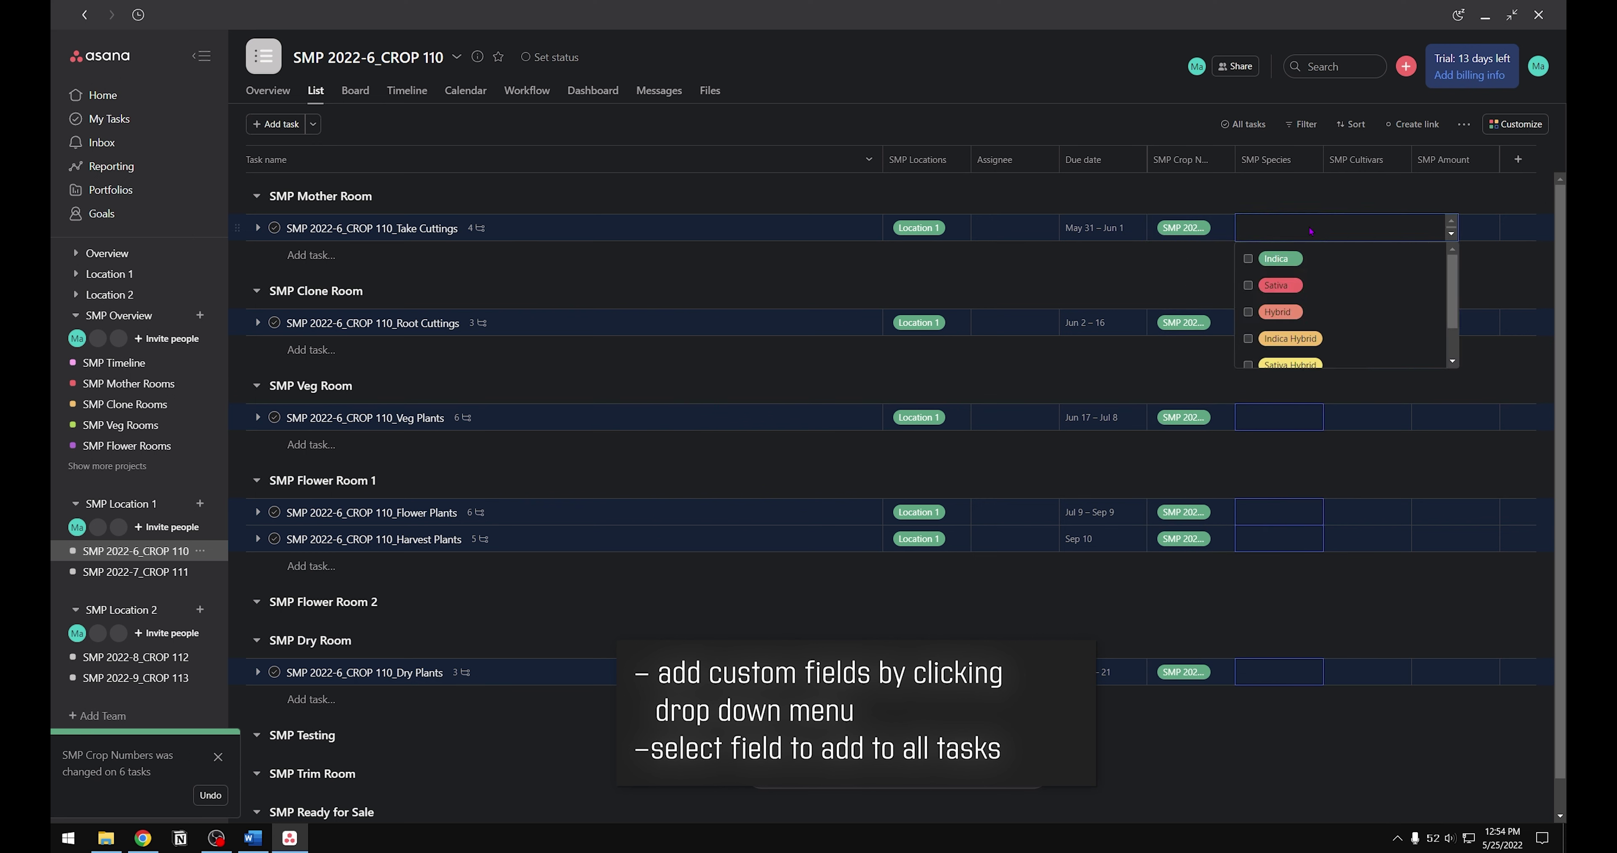
click(1280, 262)
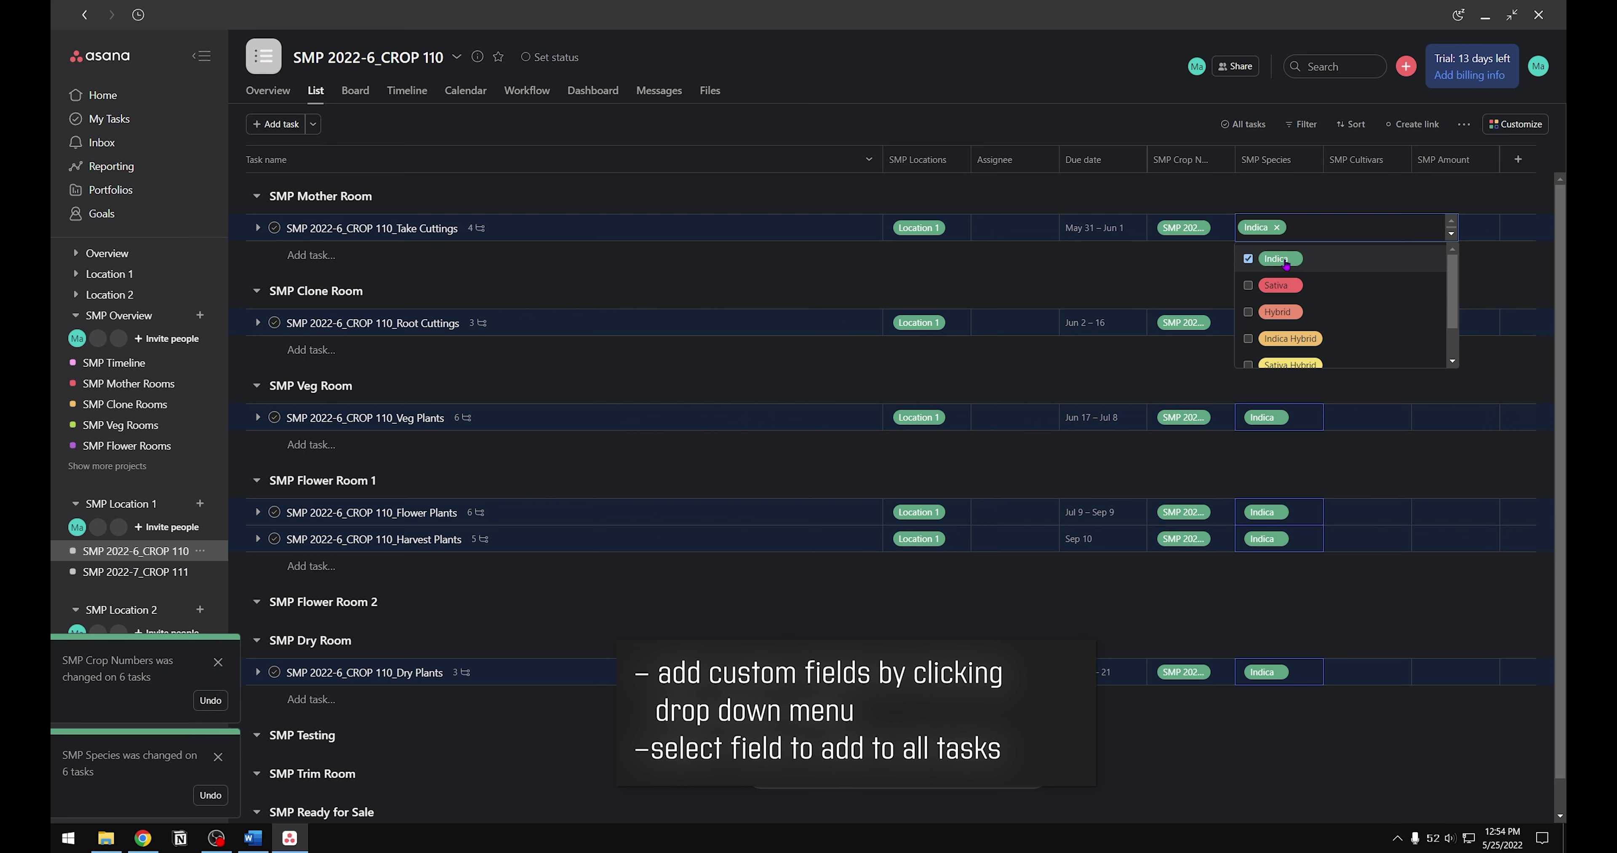
Step: Set the SMP Cultivars field of all selected SMP 2022-6_CROP 110 tasks to Kush
click(1397, 422)
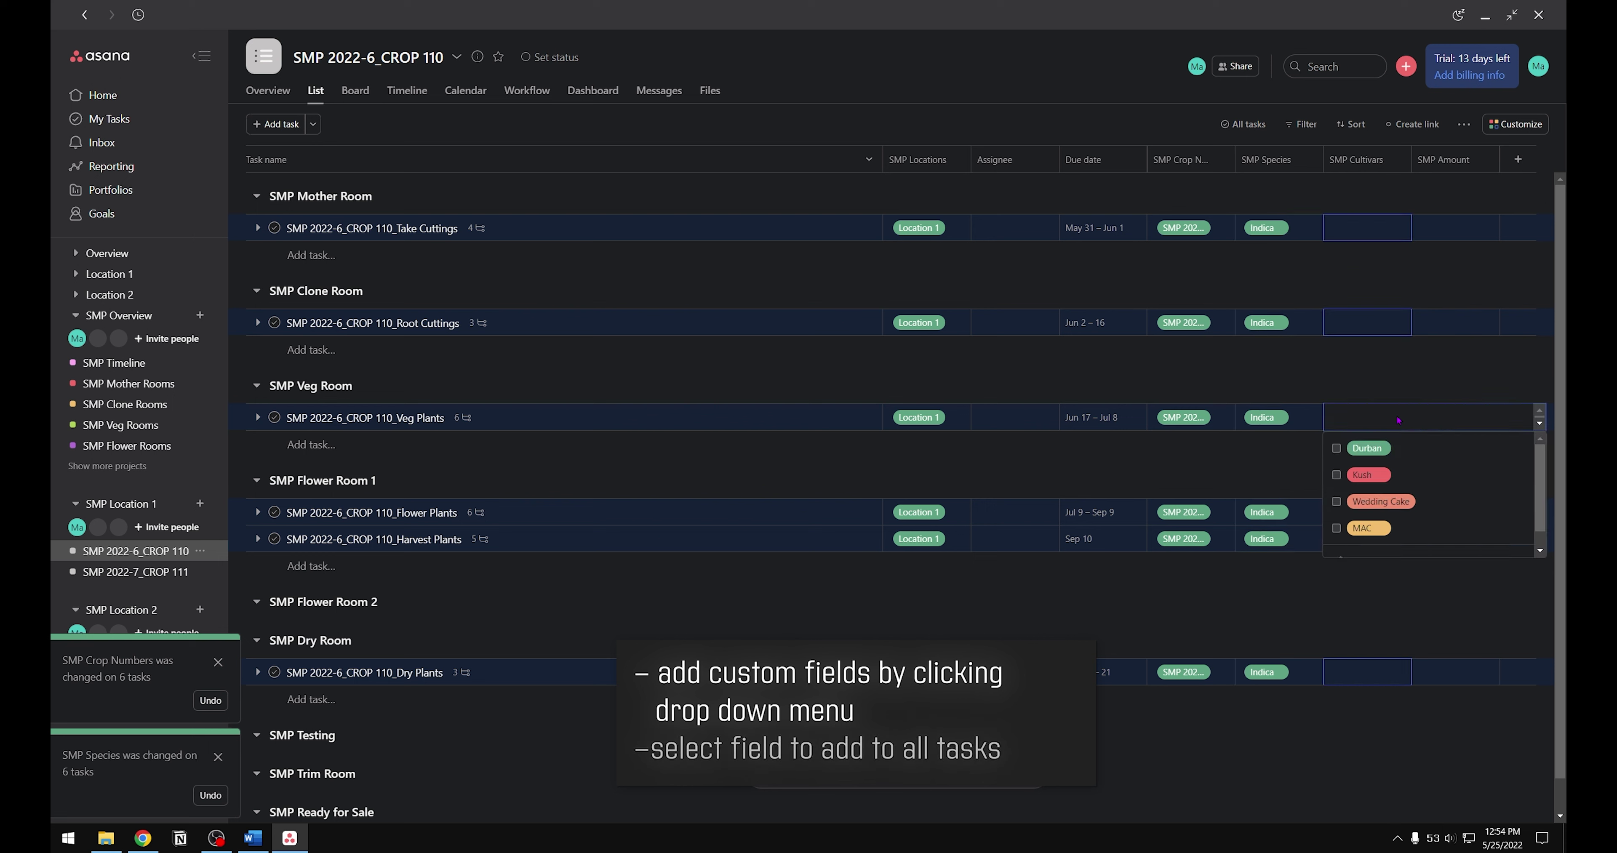
click(1388, 475)
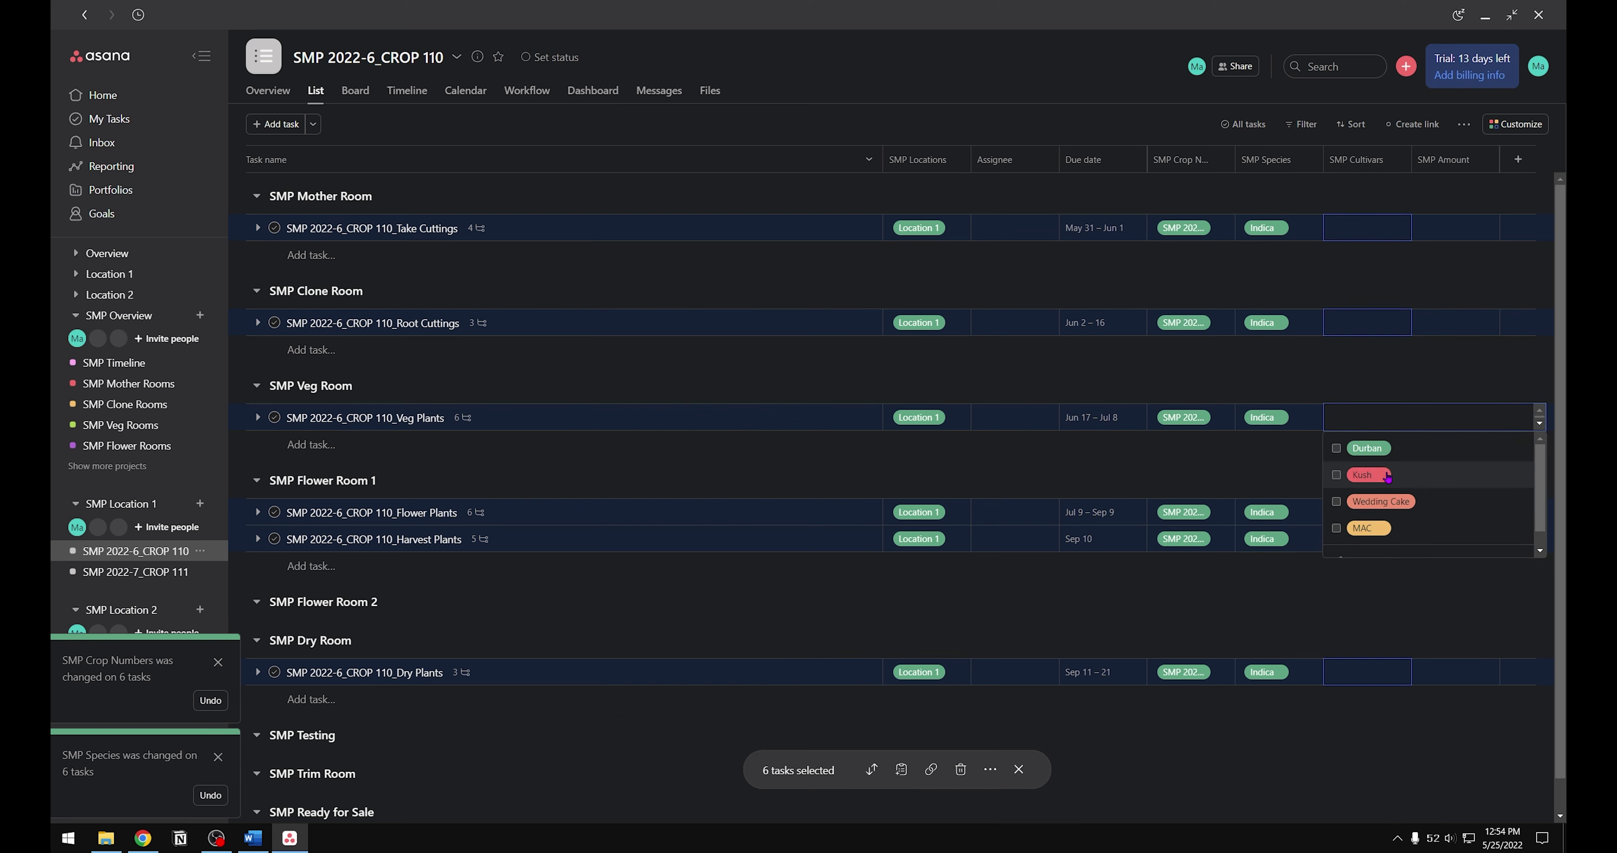
click(1441, 277)
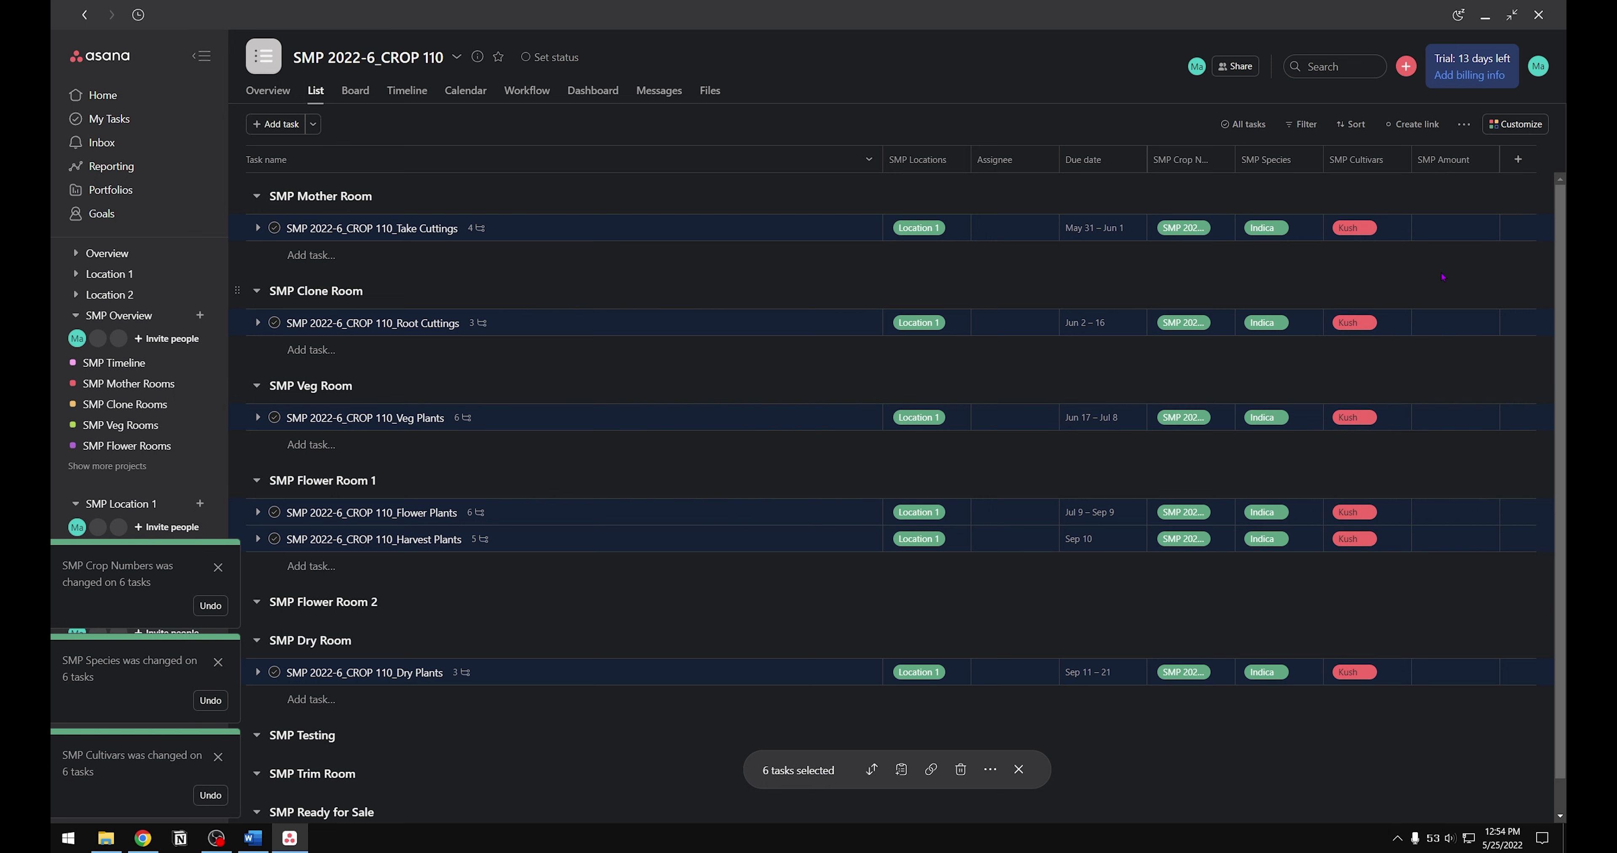
Step: Clear the task selection and set SMP Amount to 500 for Take Cuttings and Root Cuttings, and 490 for Veg Plants and Flower Plants
click(1460, 228)
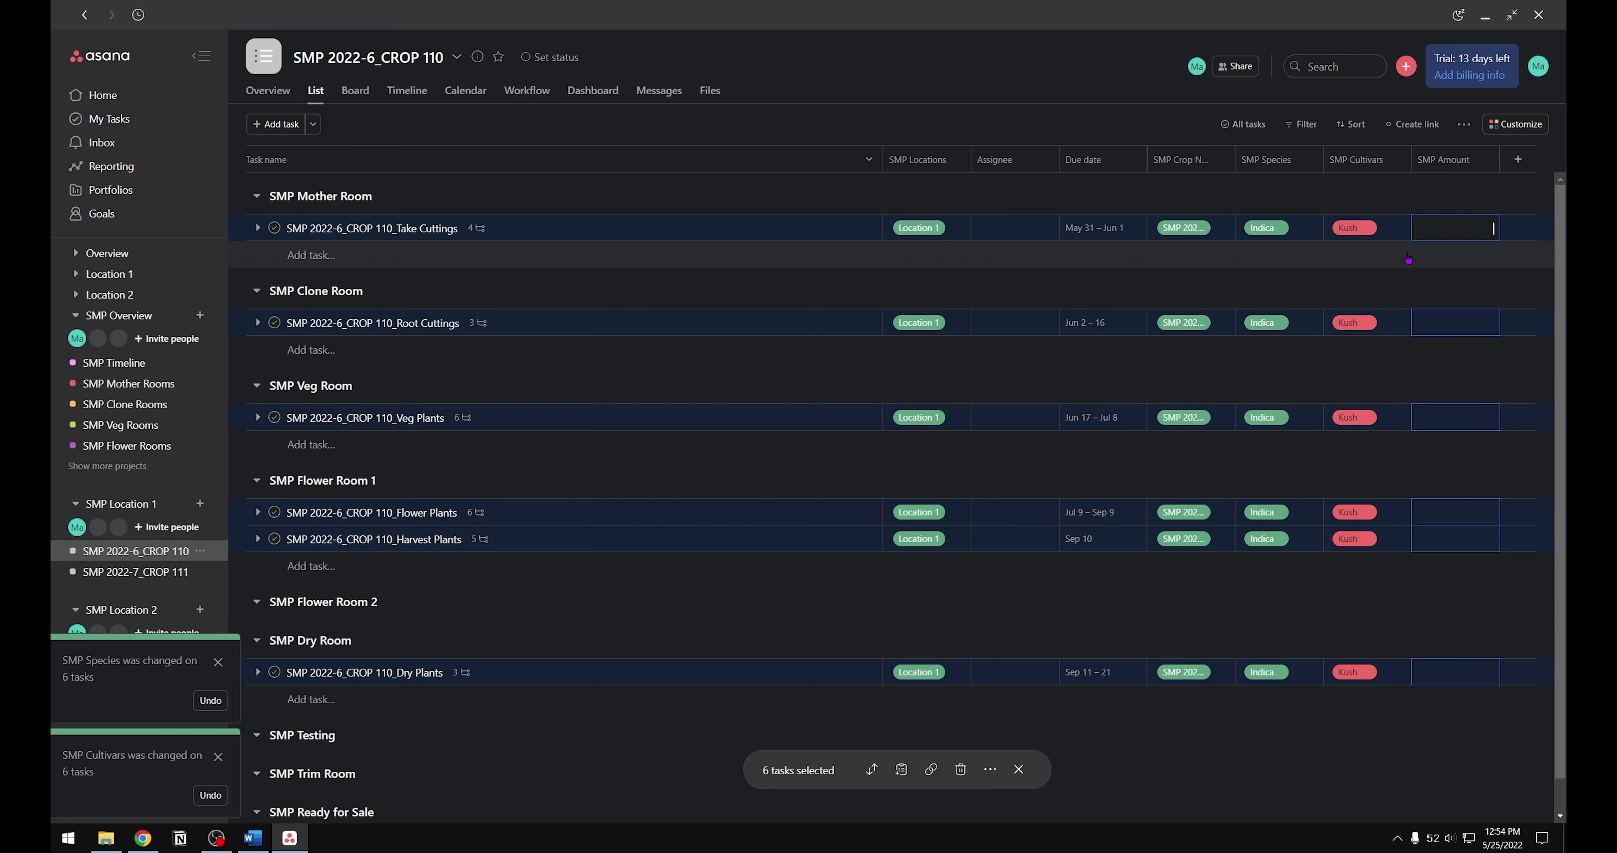
key(Escape)
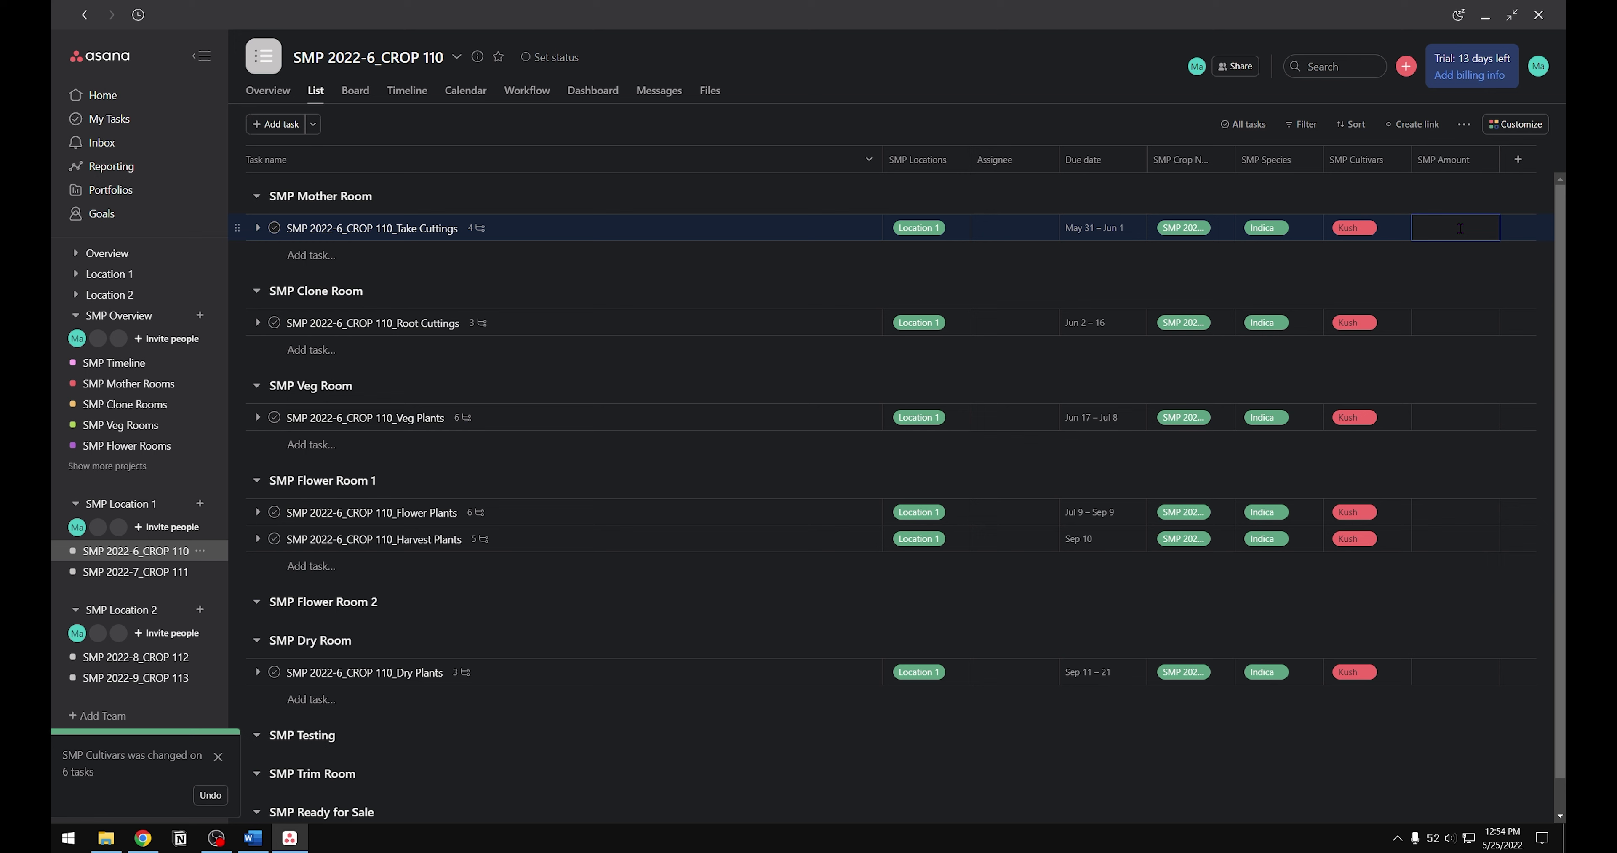
text(500)
click(1466, 321)
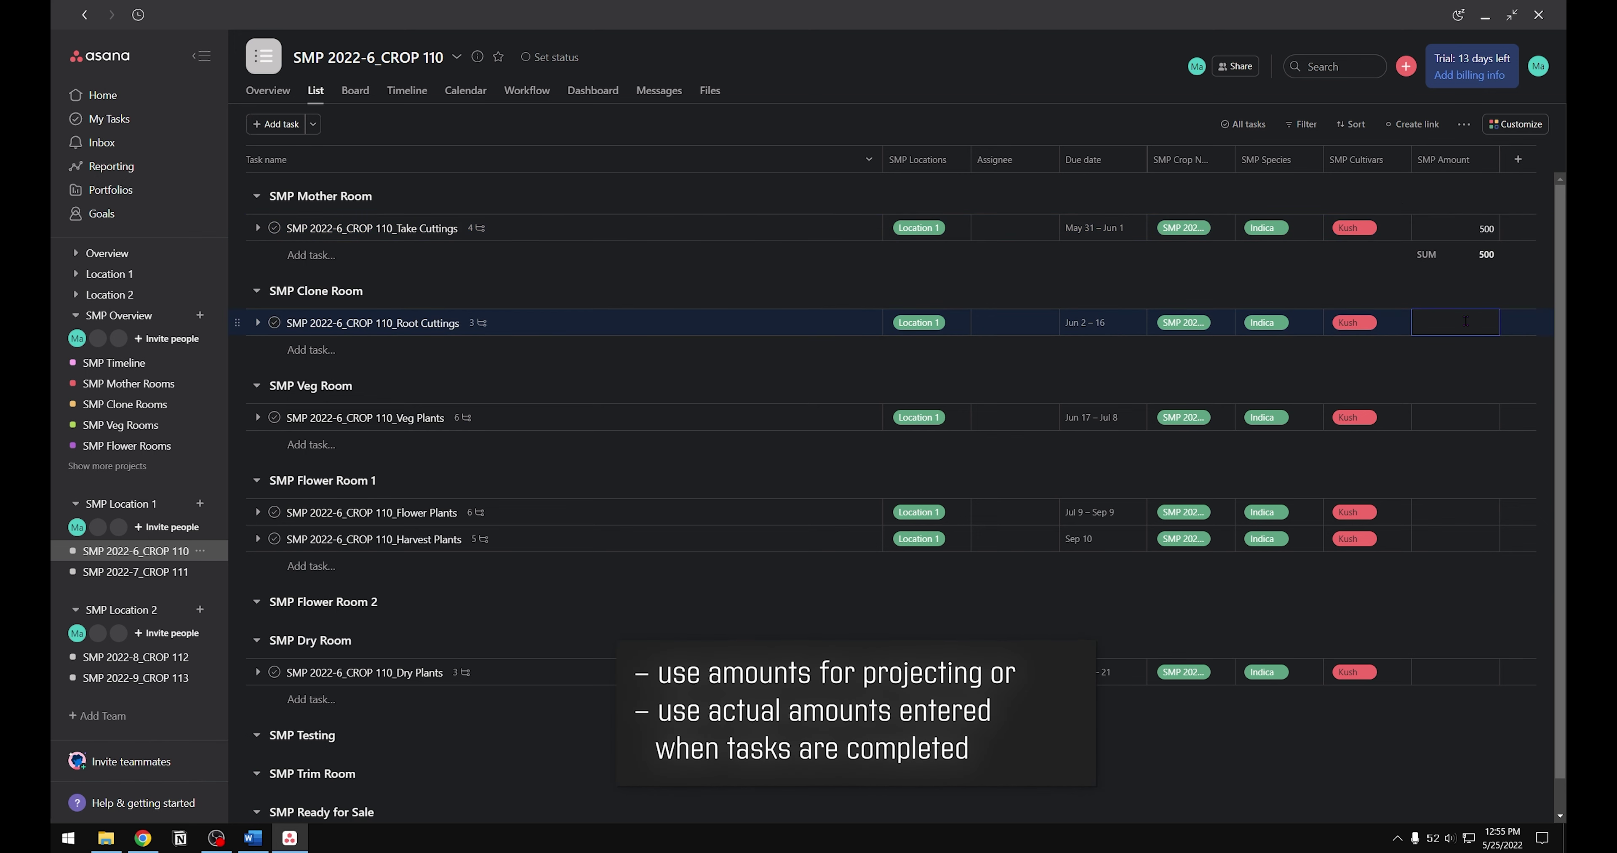
text(500)
click(1450, 415)
text(490)
click(1440, 513)
text(490)
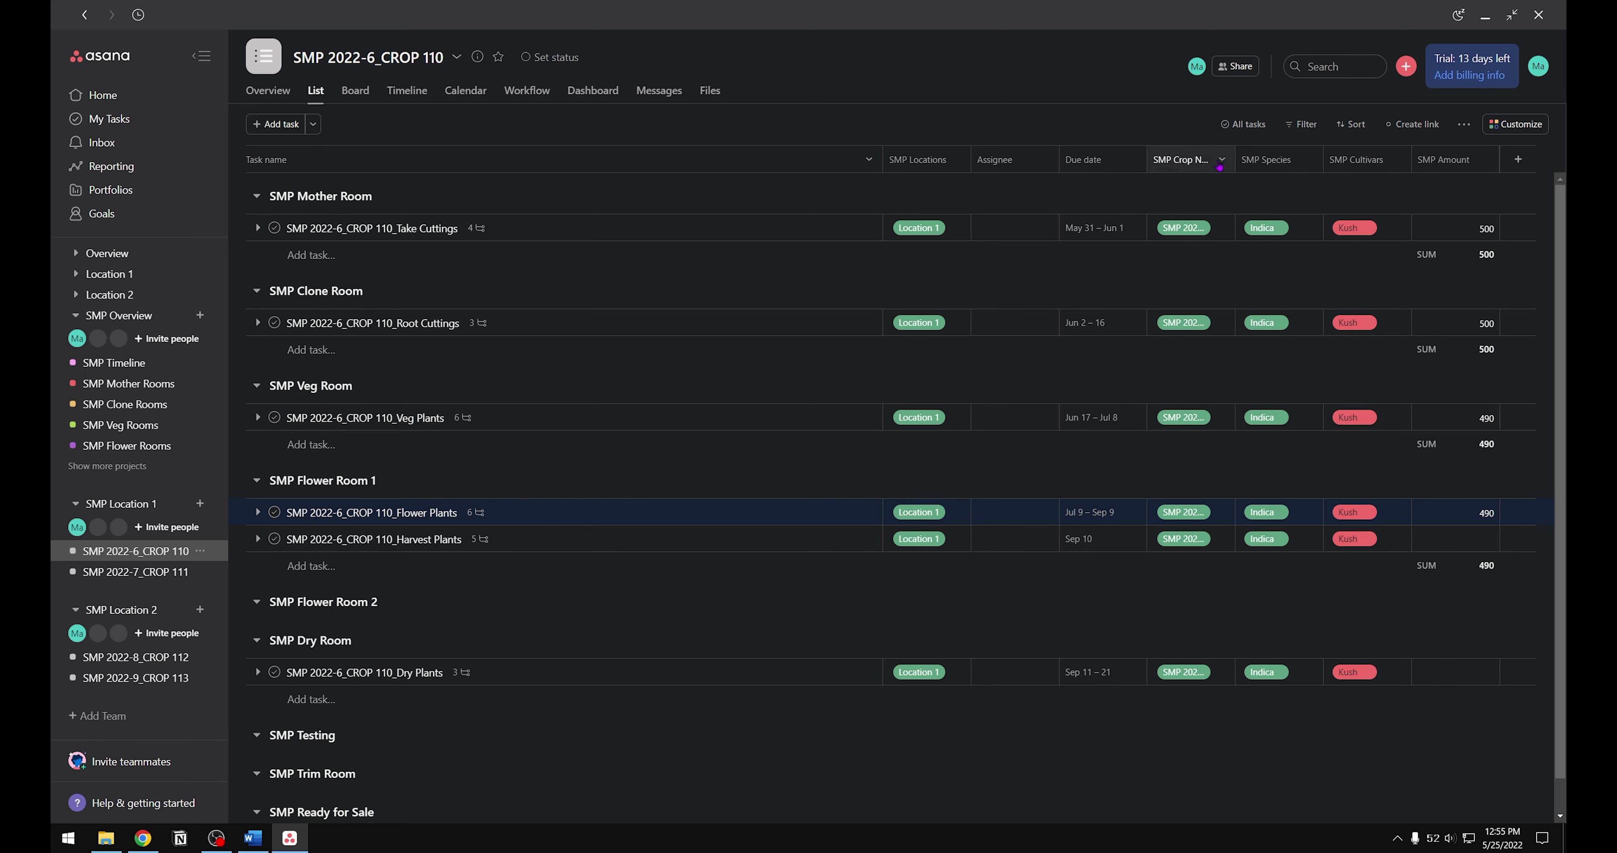
Step: Adjust the task list's column widths, widening the SMP Crop Numbers and SMP Cultivars columns
drag(1297, 161, 1297, 163)
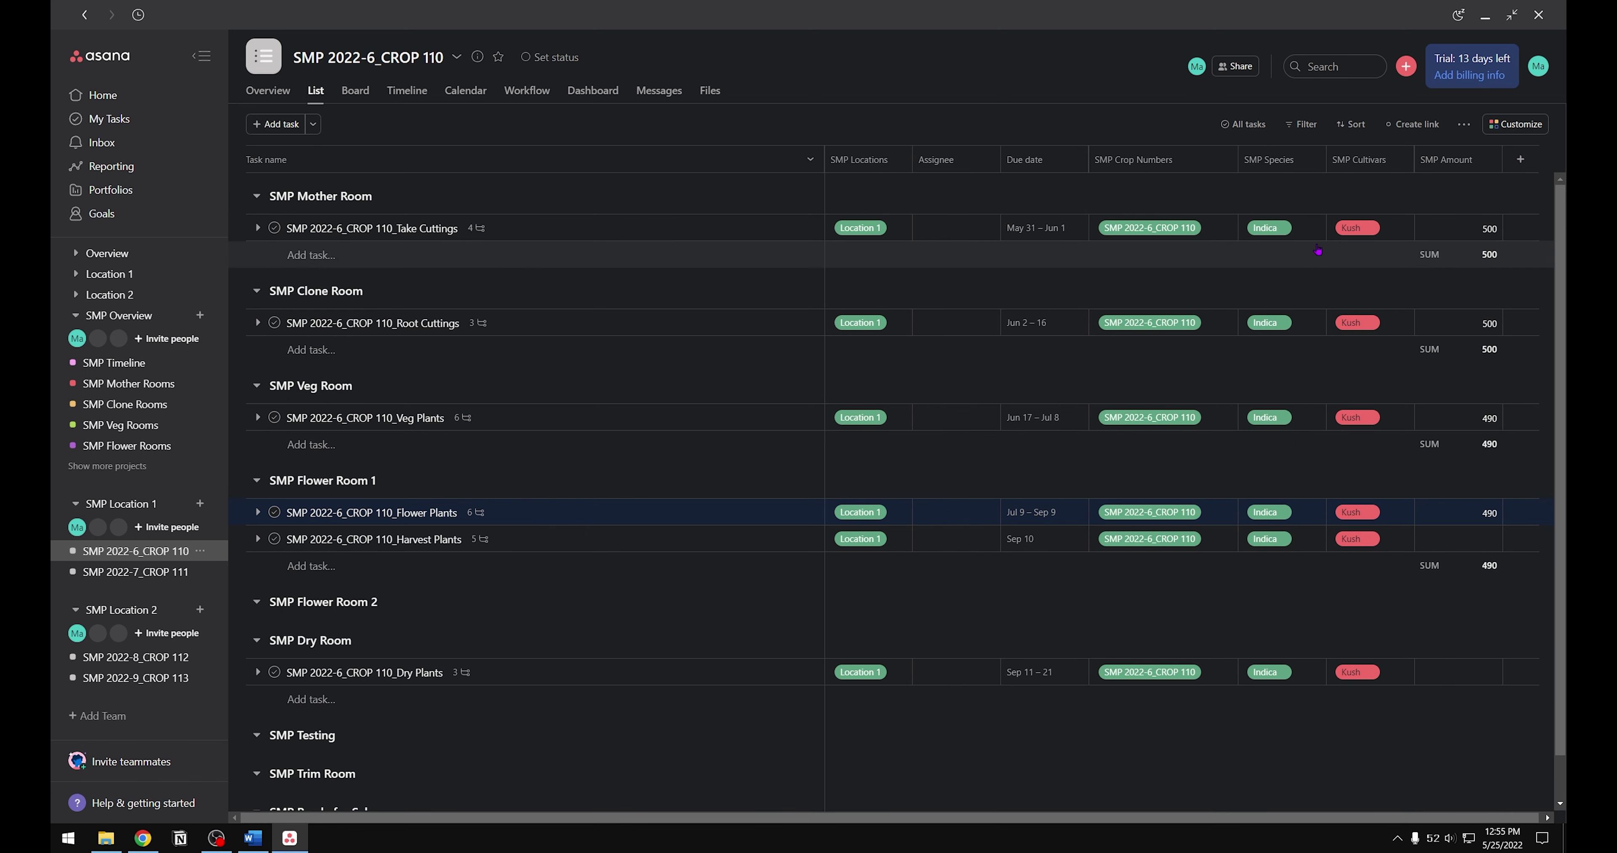
drag(1415, 159, 1458, 159)
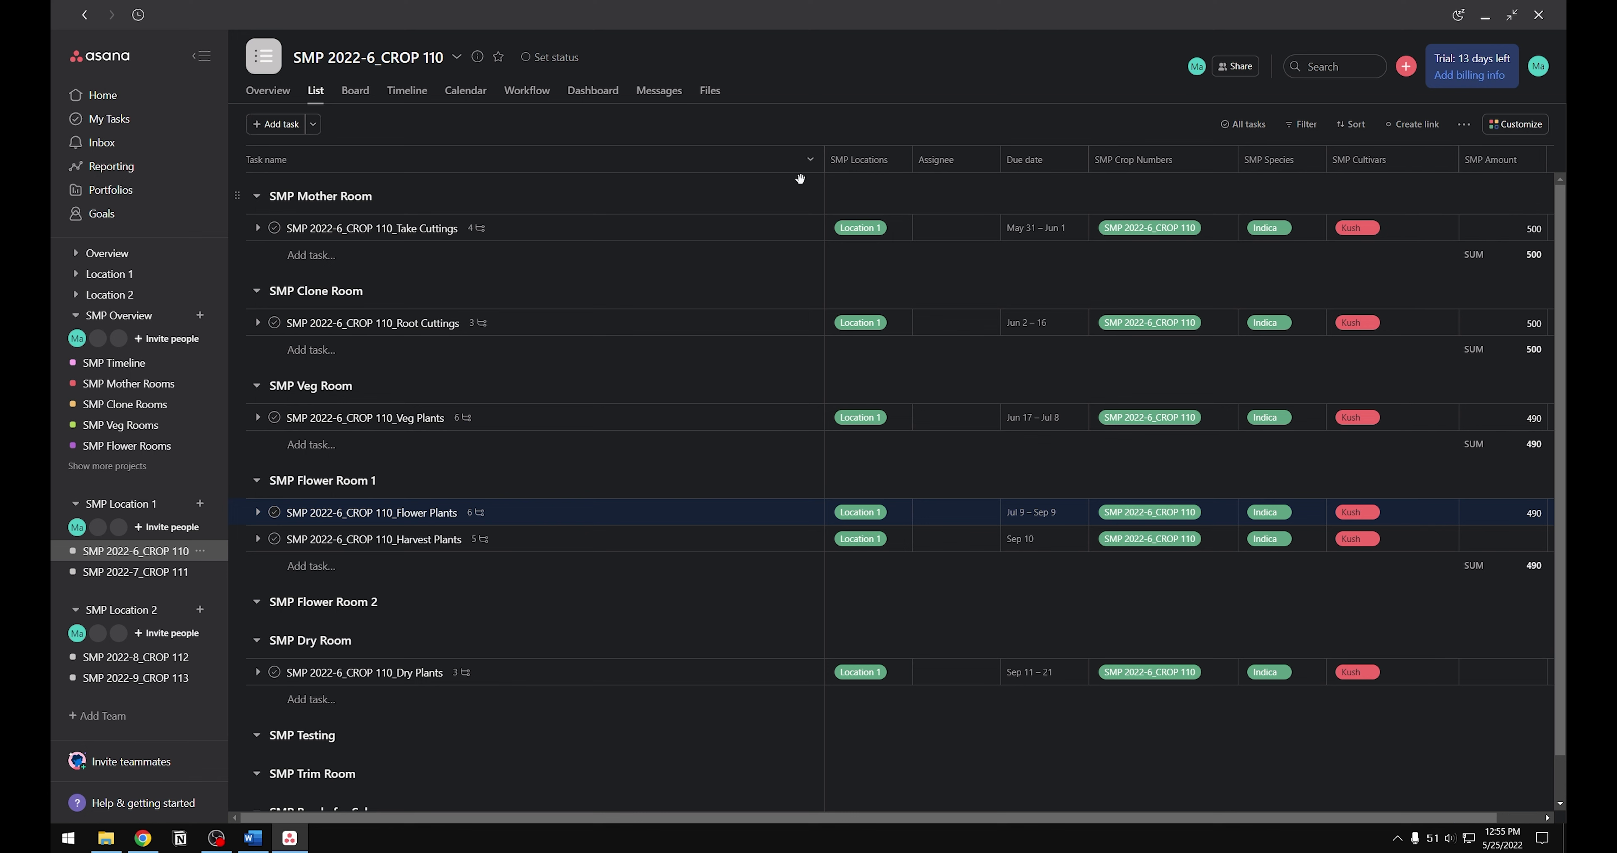
drag(824, 188, 758, 201)
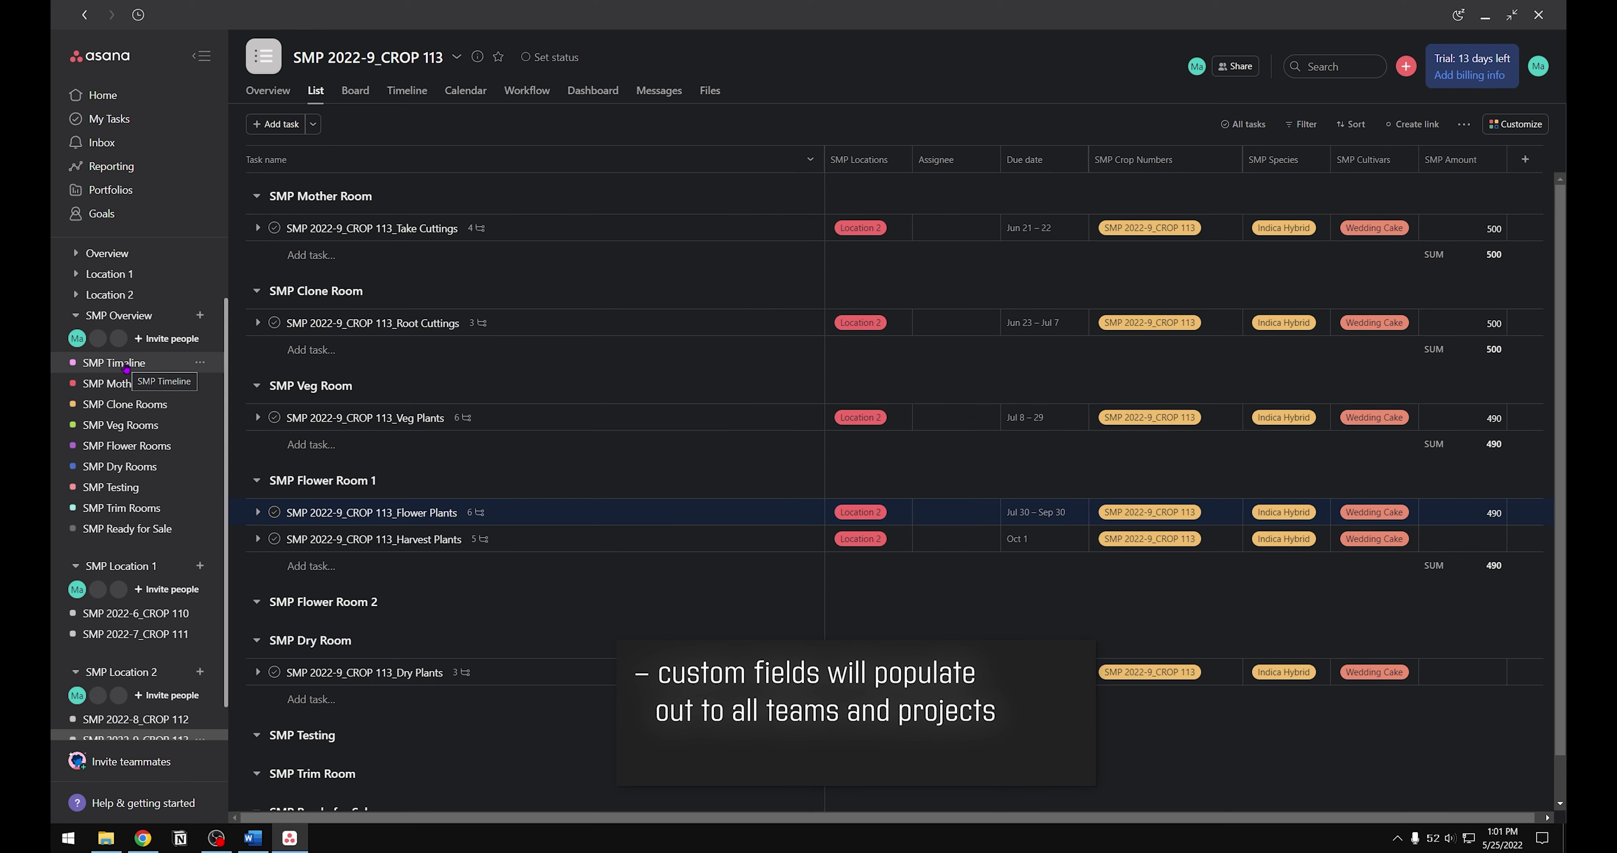
Step: Show the SMP Timeline project in timeline view and sort its tasks by Start Date
click(126, 364)
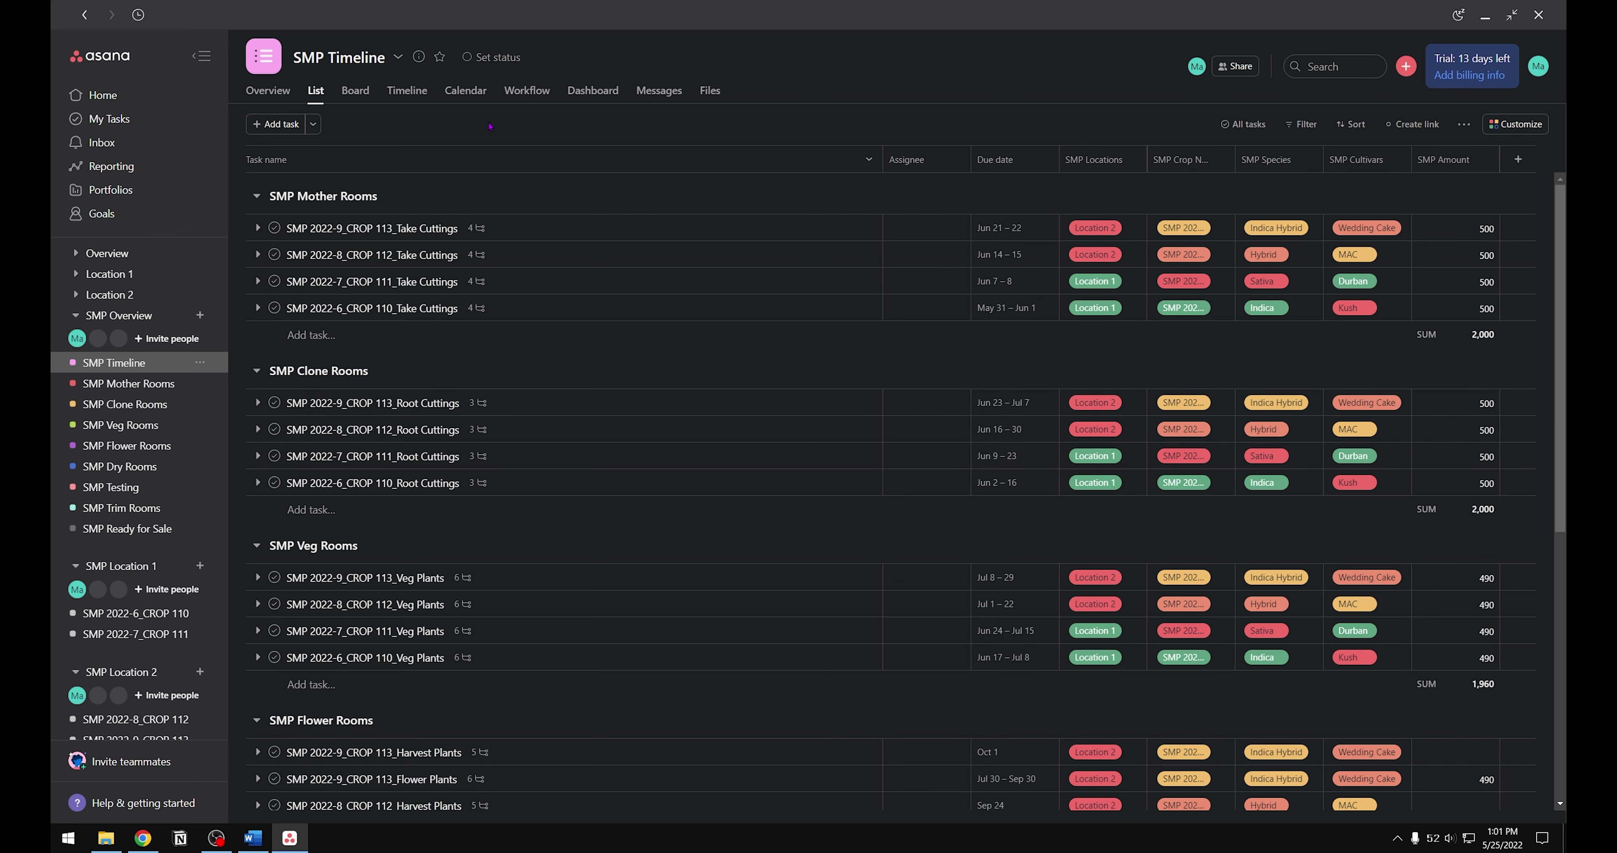
click(406, 91)
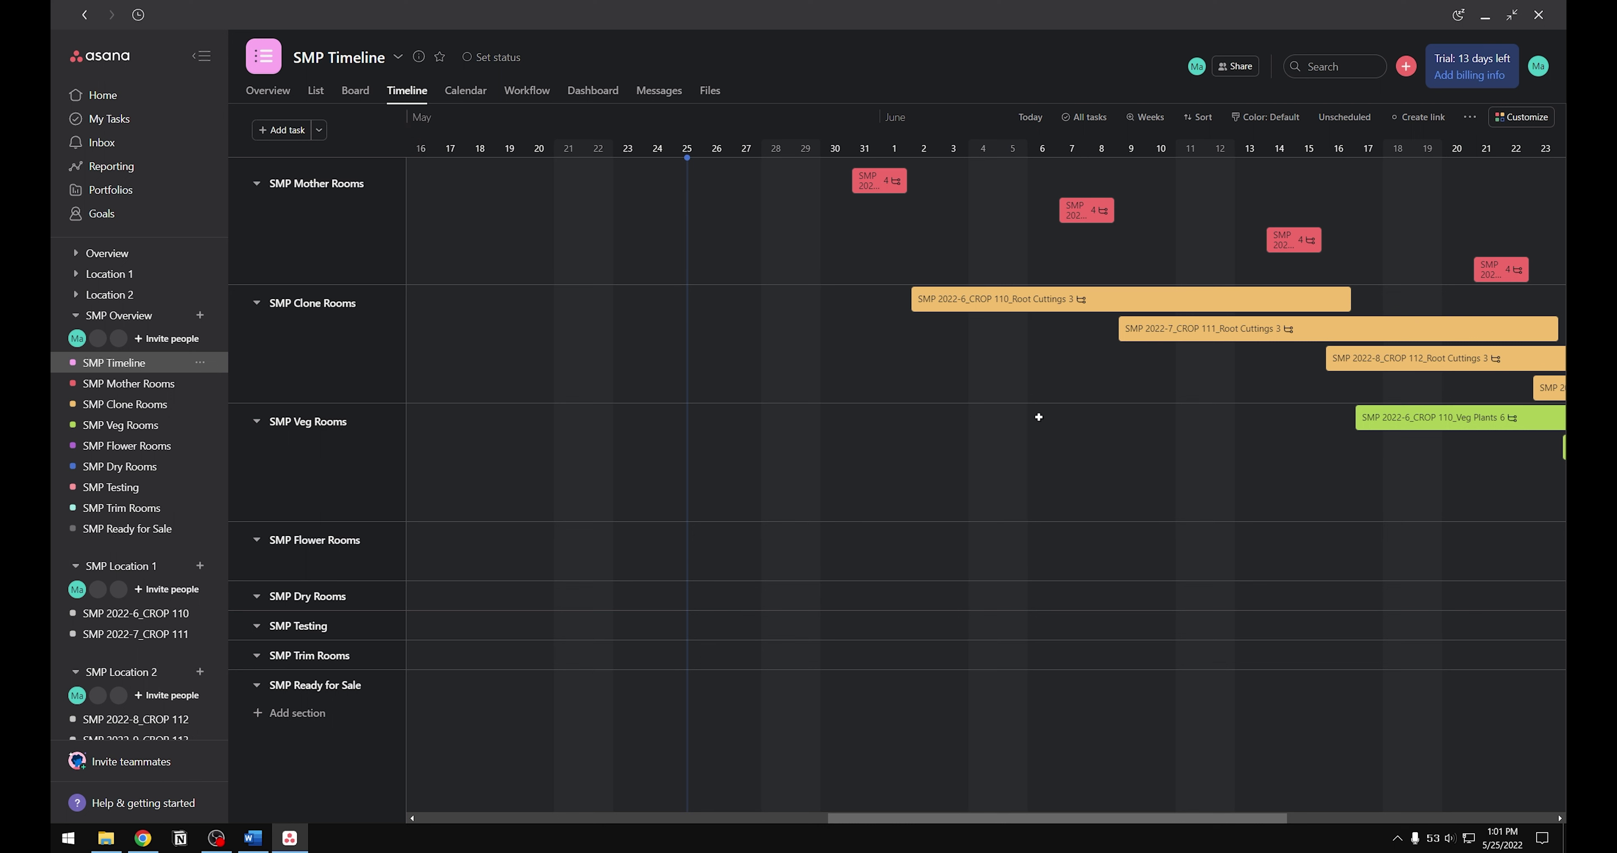
click(1200, 117)
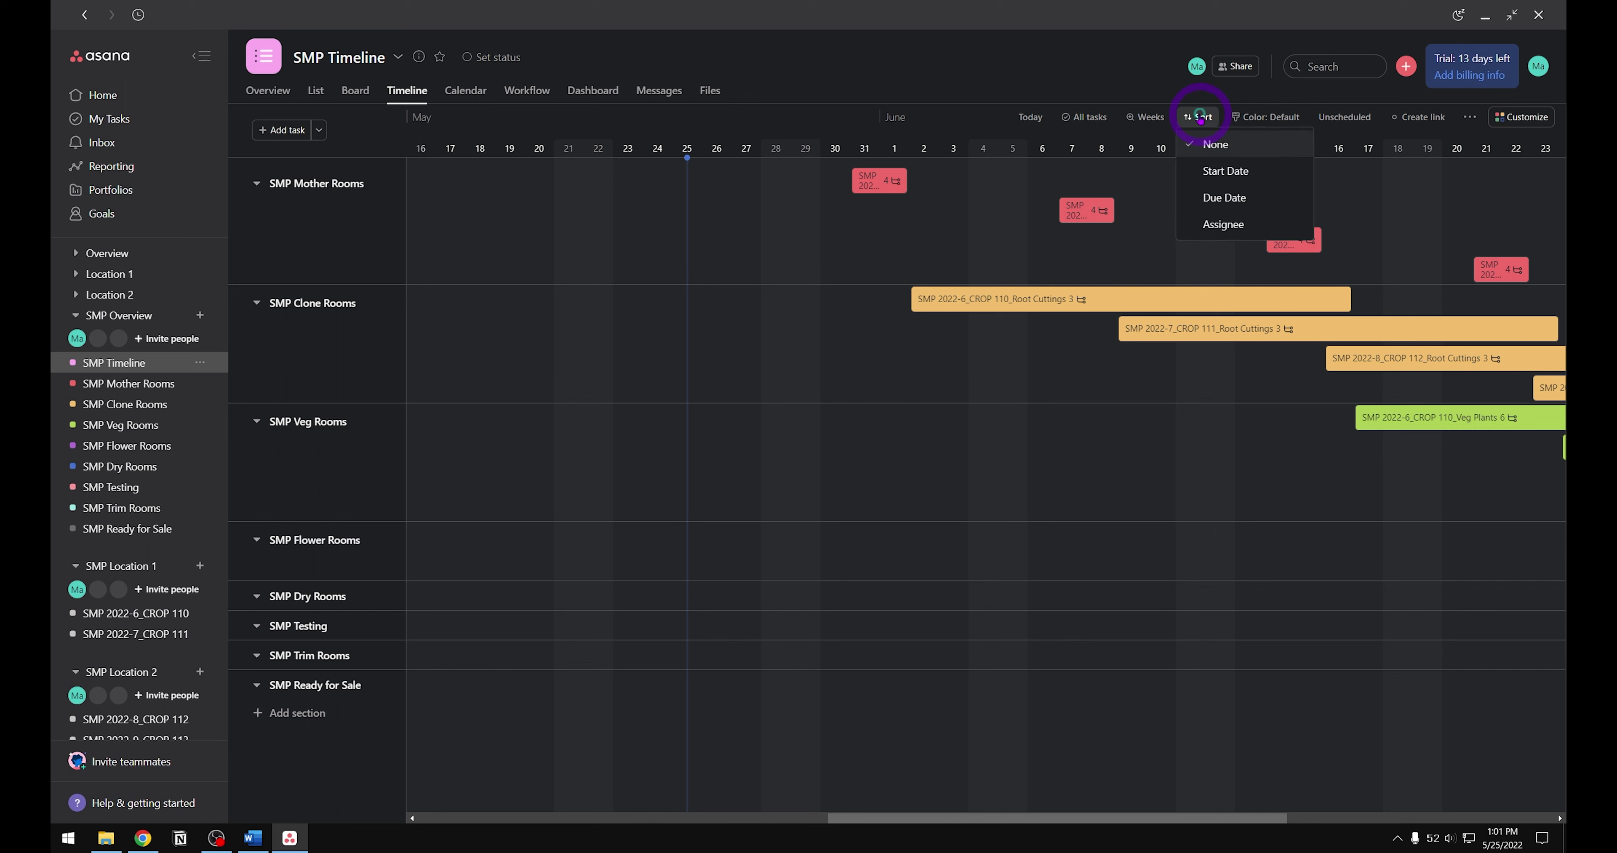
click(1237, 176)
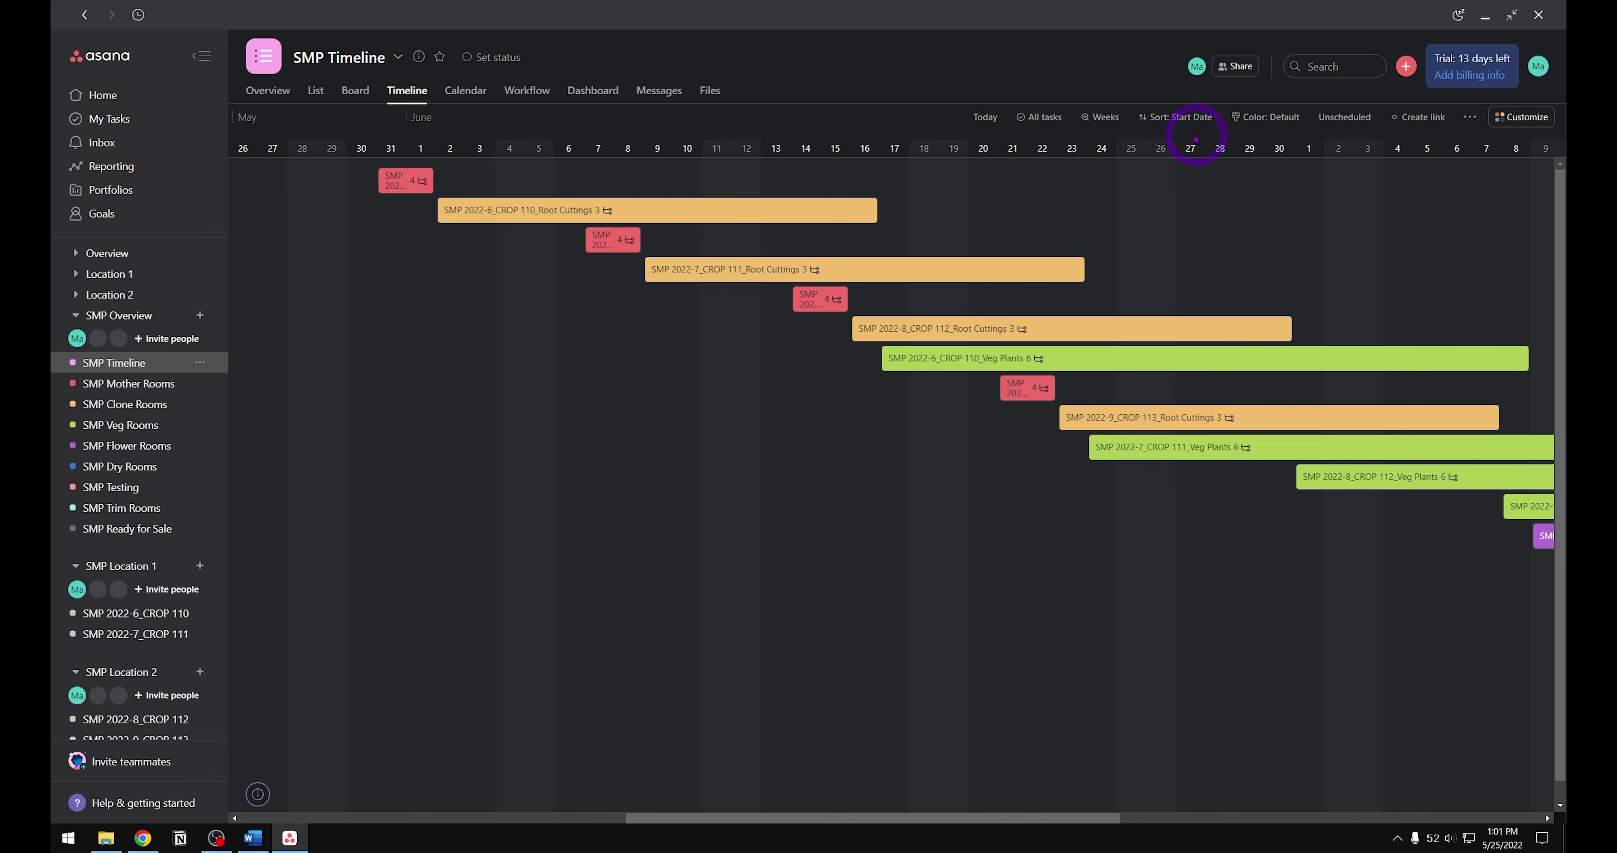
Step: Set the SMP Timeline view's scale to Quarters with All tasks shown, and save the layout as default
click(1100, 117)
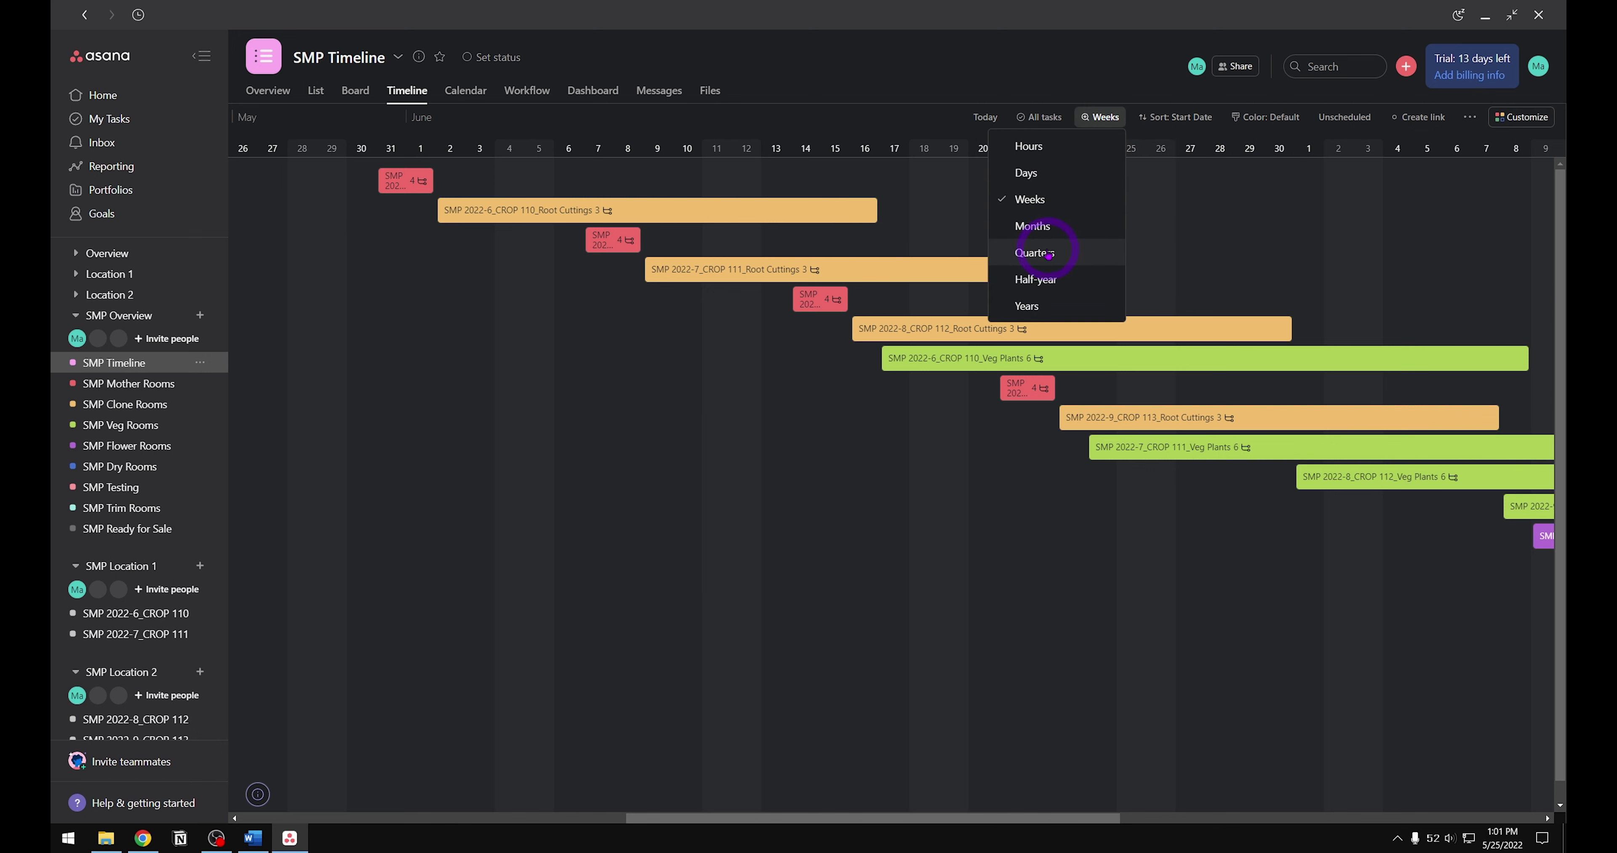
click(1048, 254)
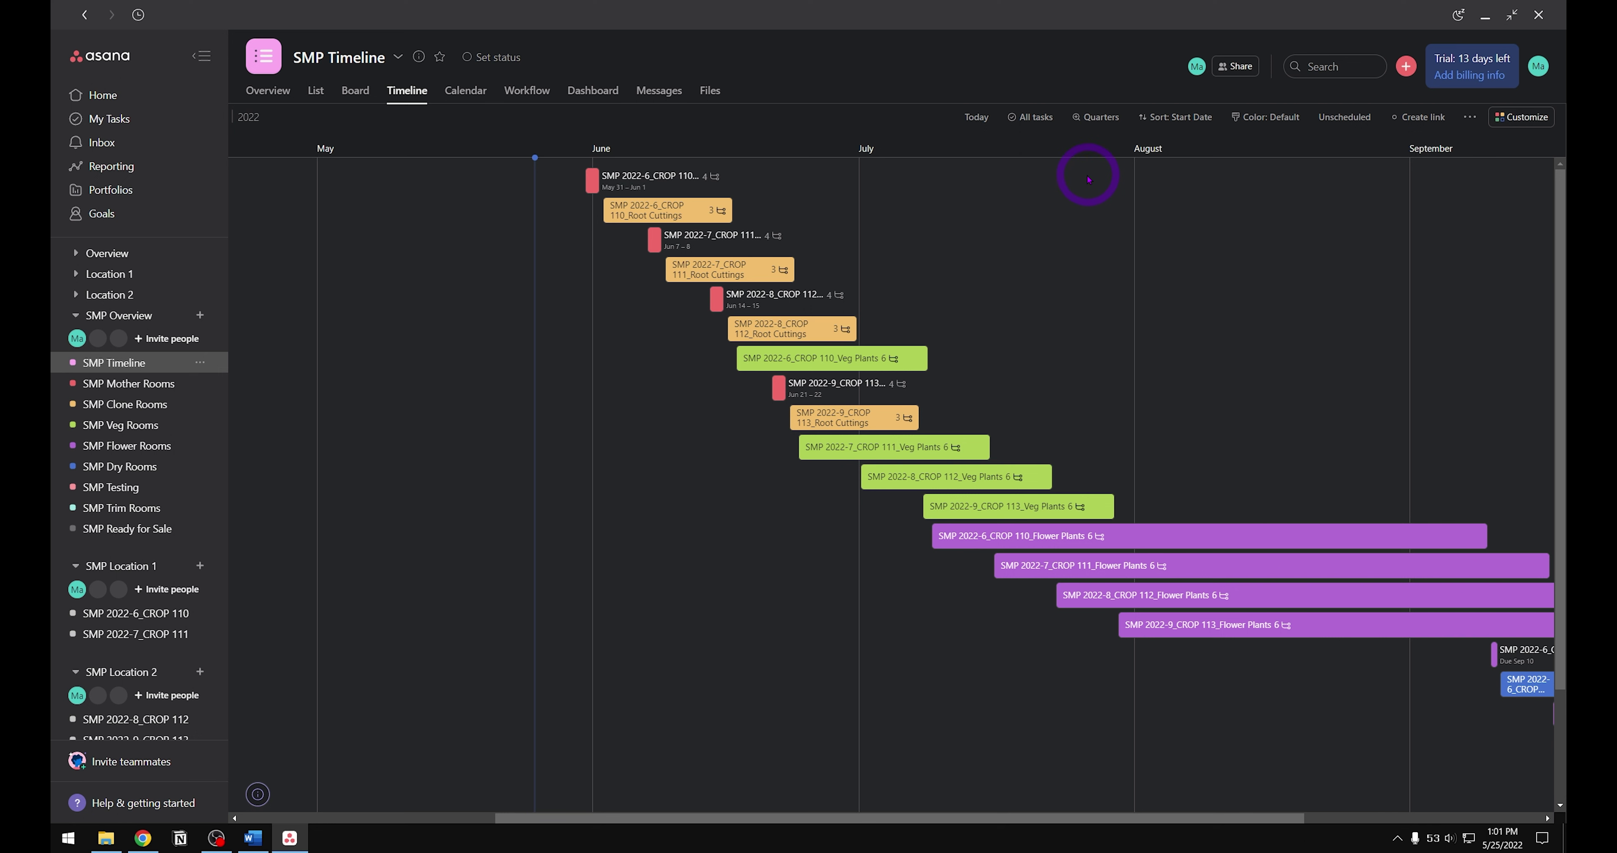
click(1027, 131)
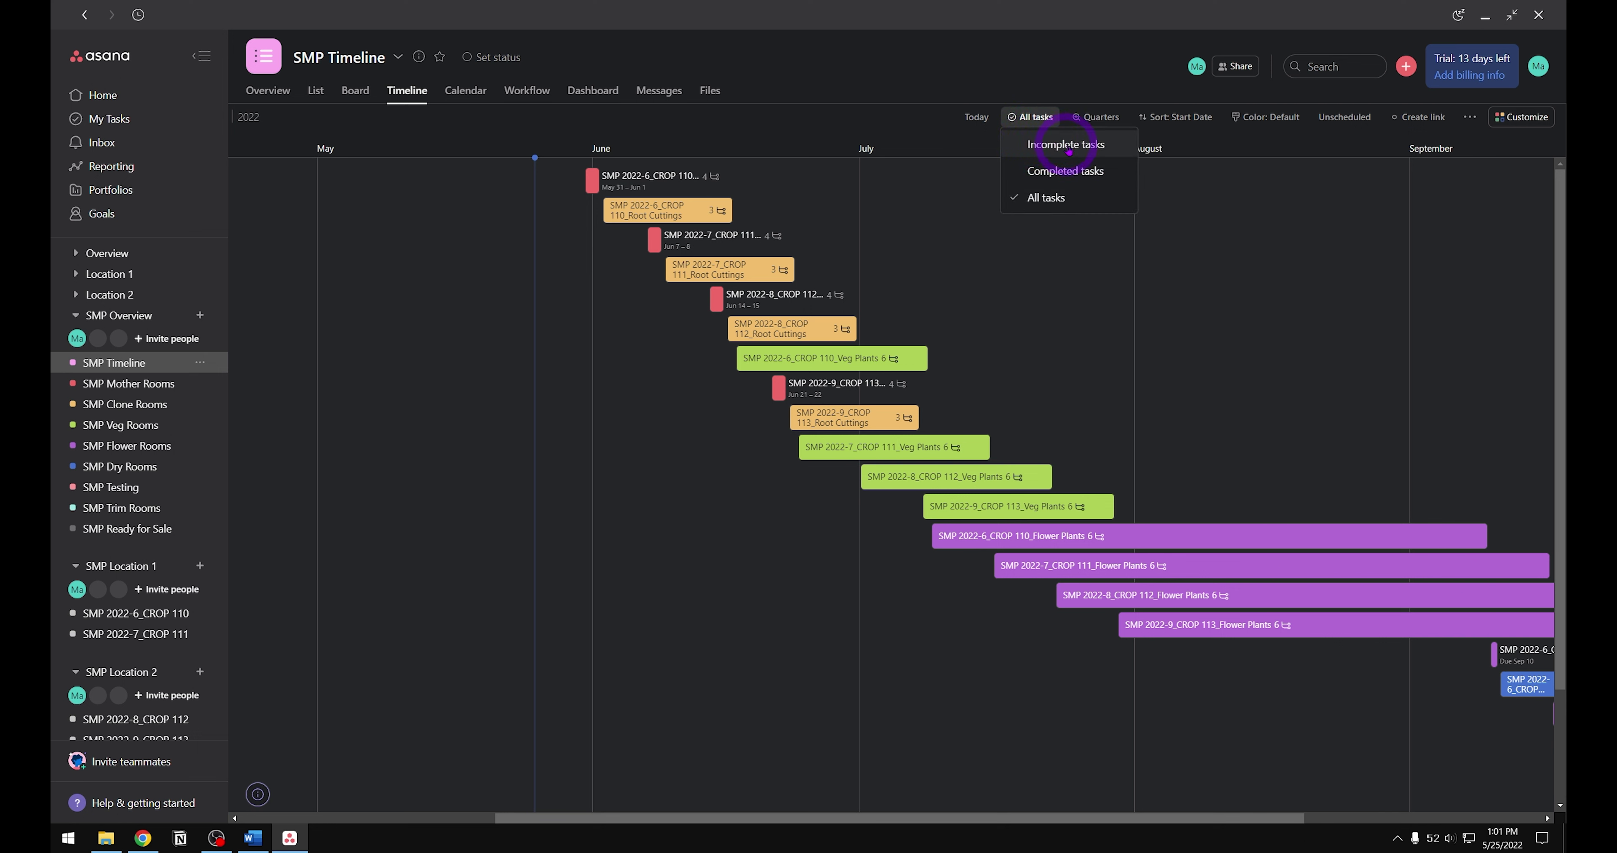
click(1045, 197)
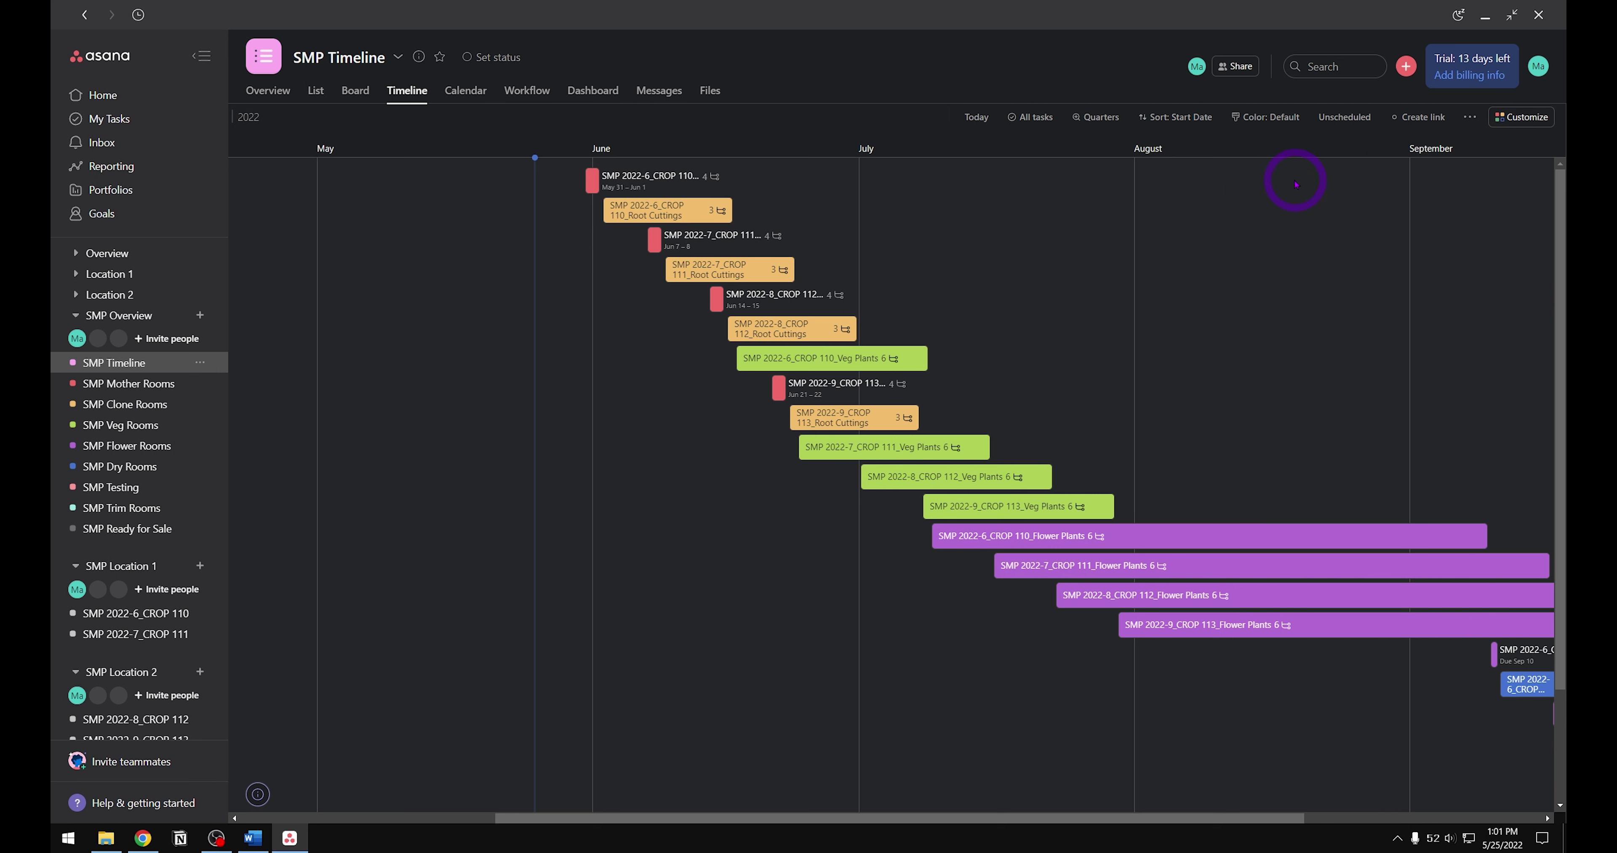
click(1469, 117)
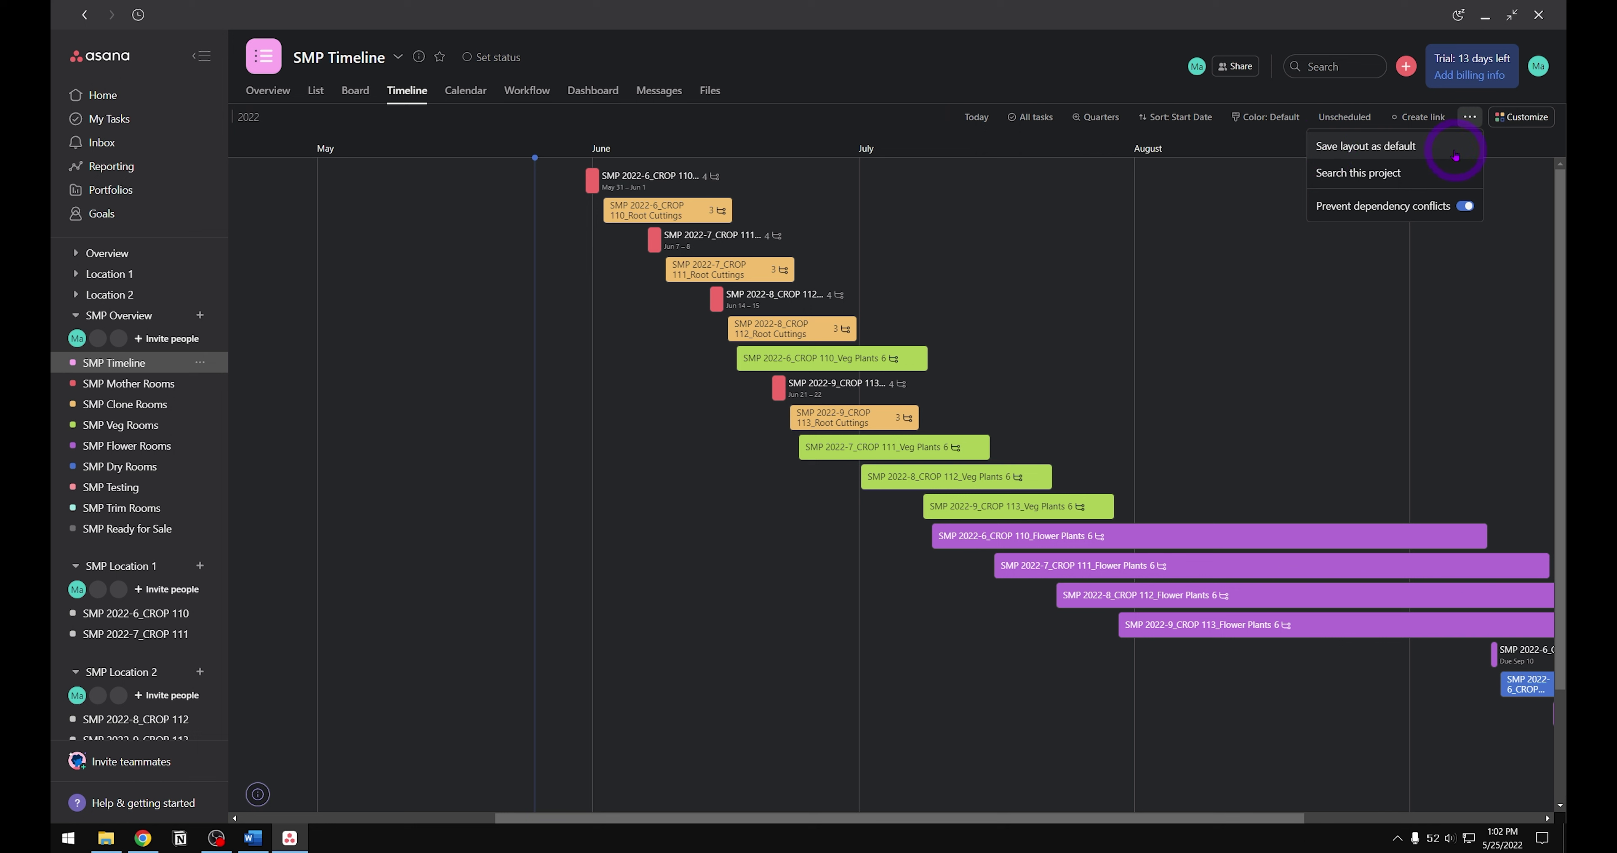
click(1442, 148)
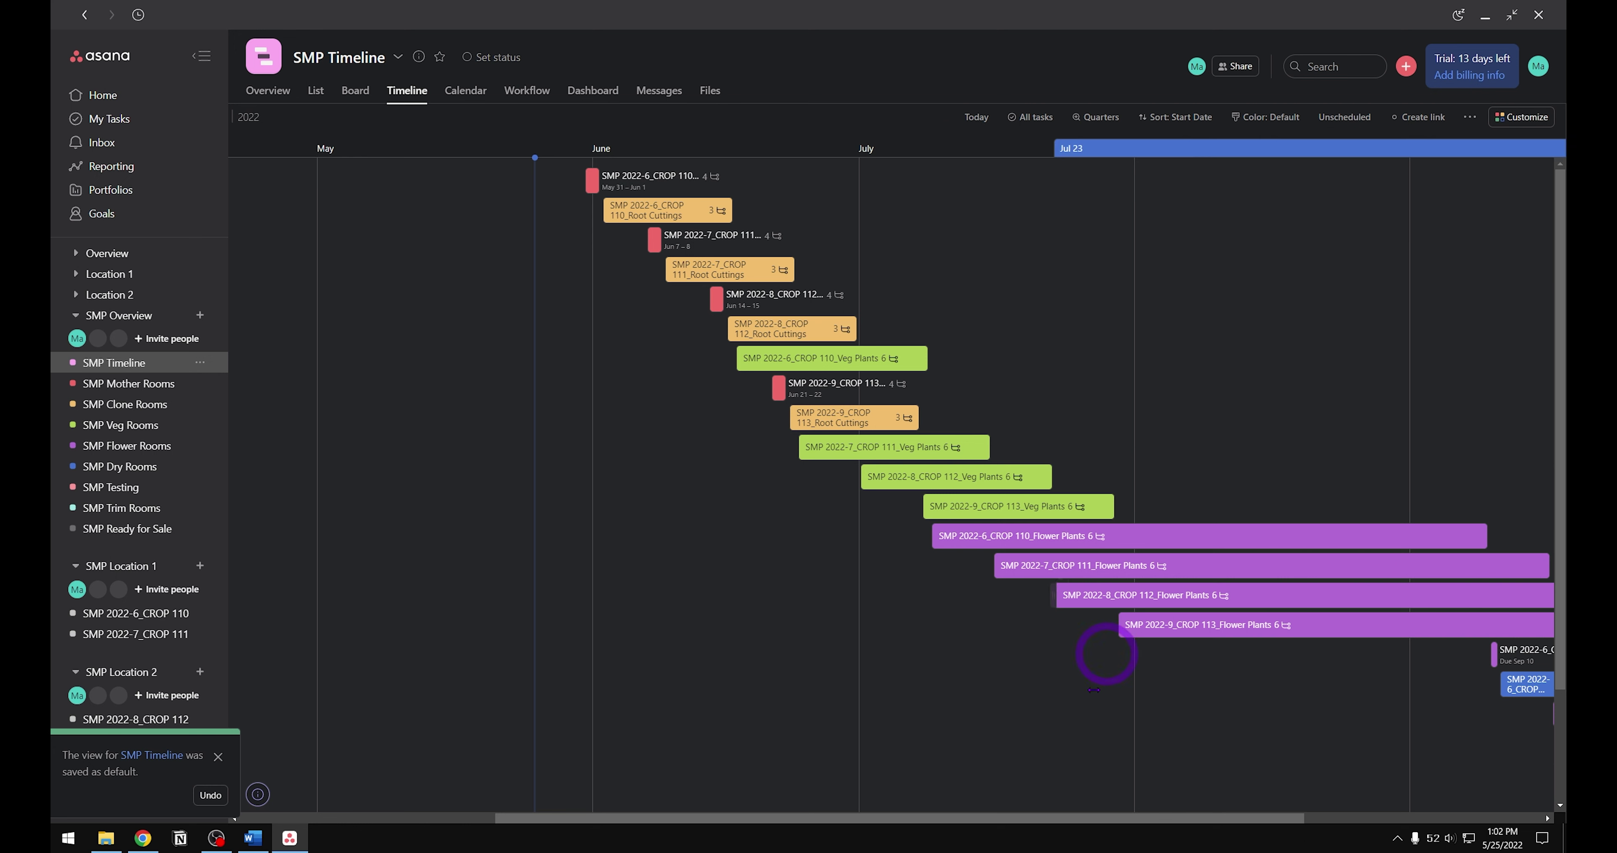
Step: Review the scheduled crop tasks along the SMP Timeline, from take cuttings through dry plants
drag(1018, 818, 1083, 816)
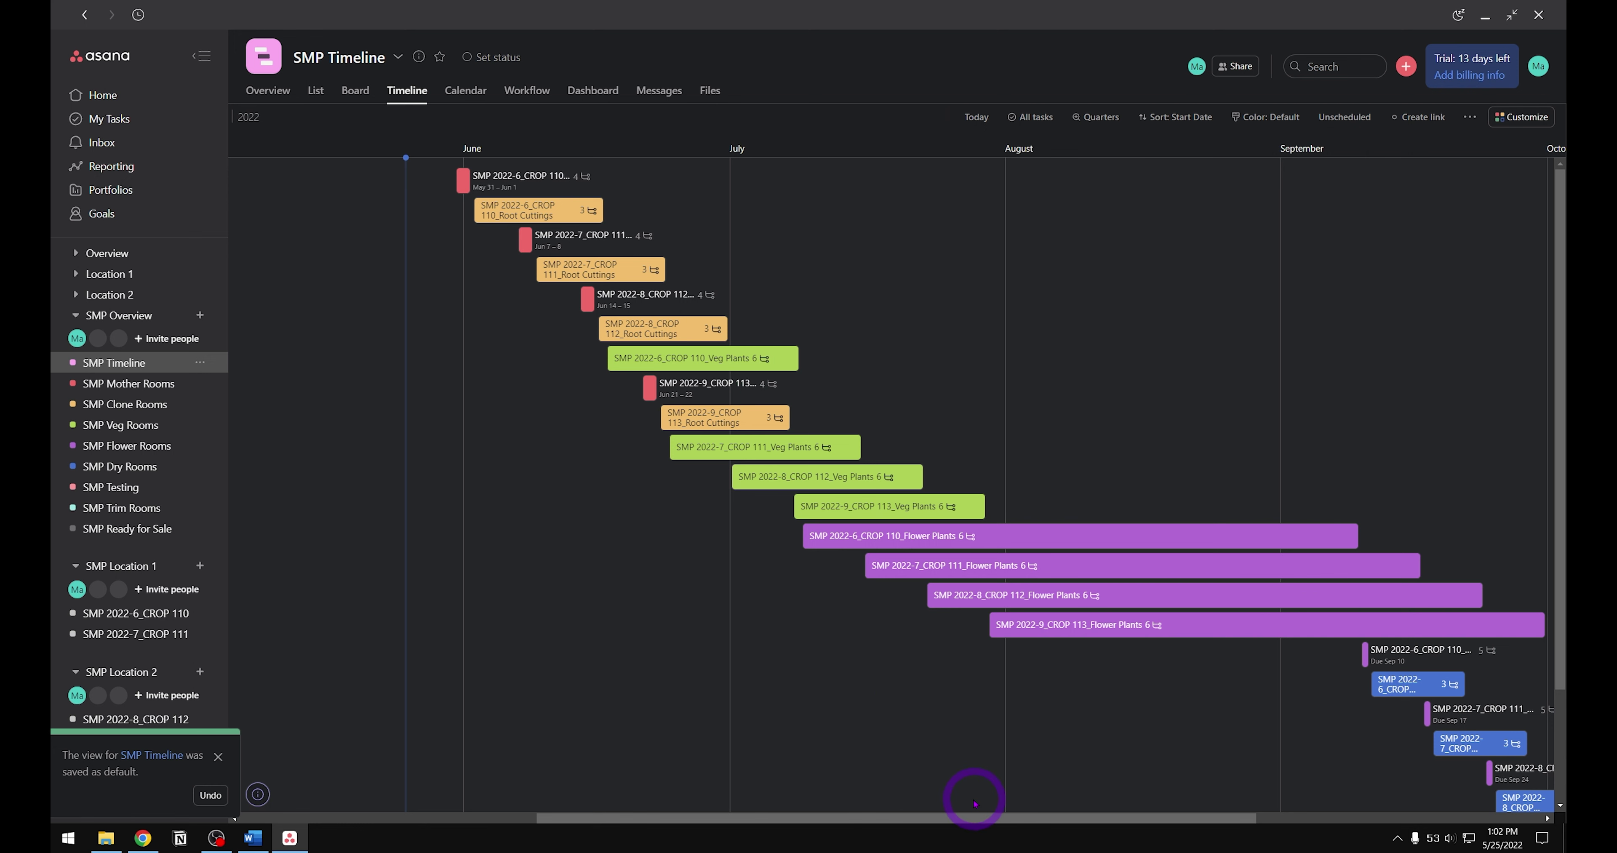
drag(961, 818, 1003, 818)
click(398, 184)
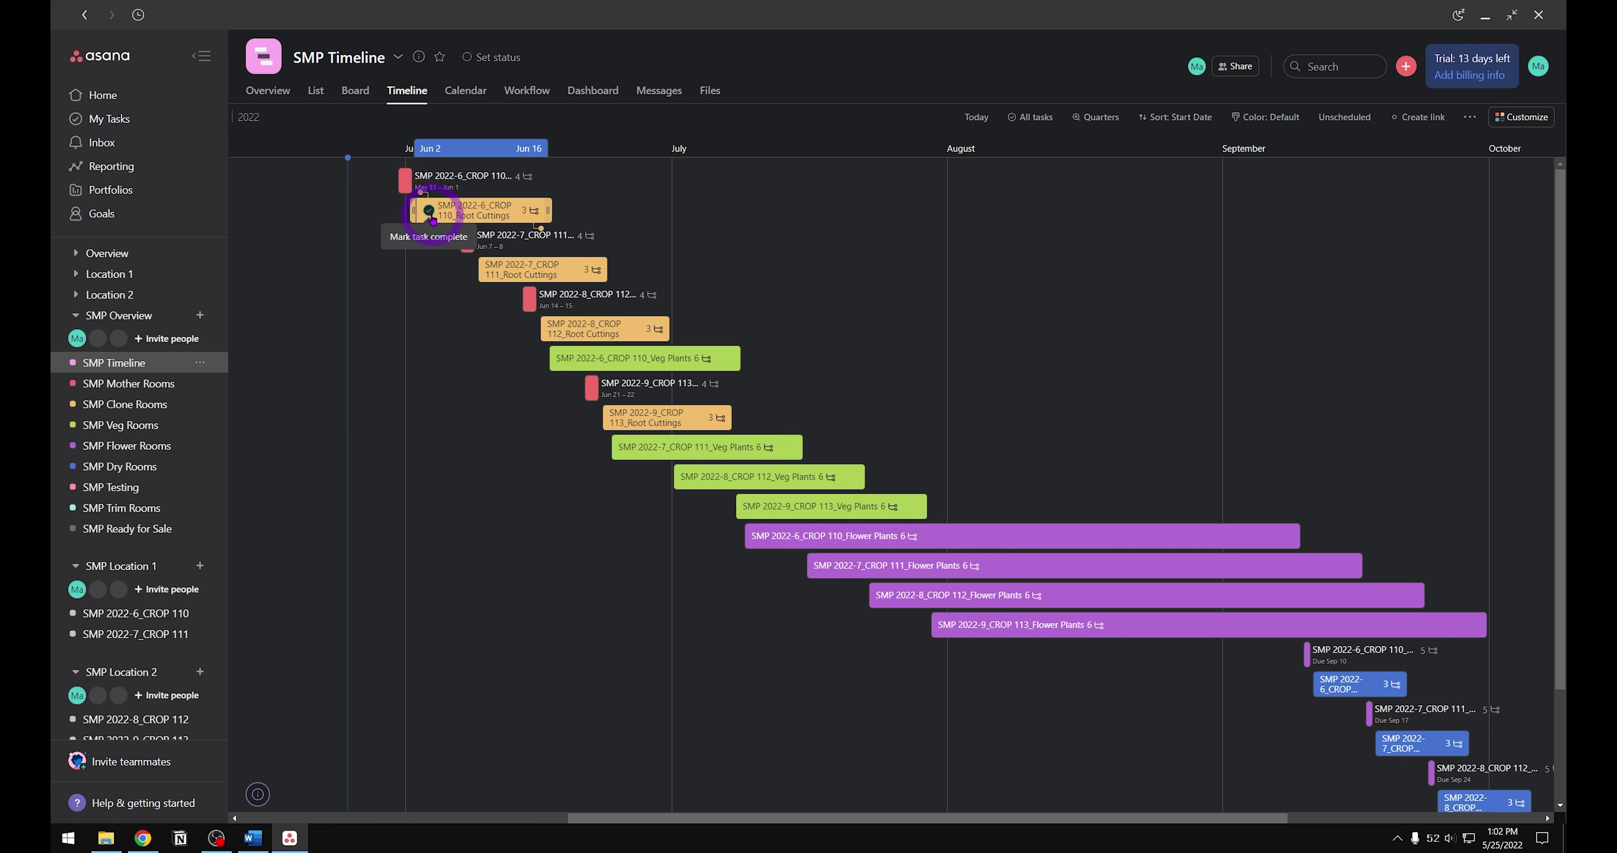
drag(991, 818, 871, 818)
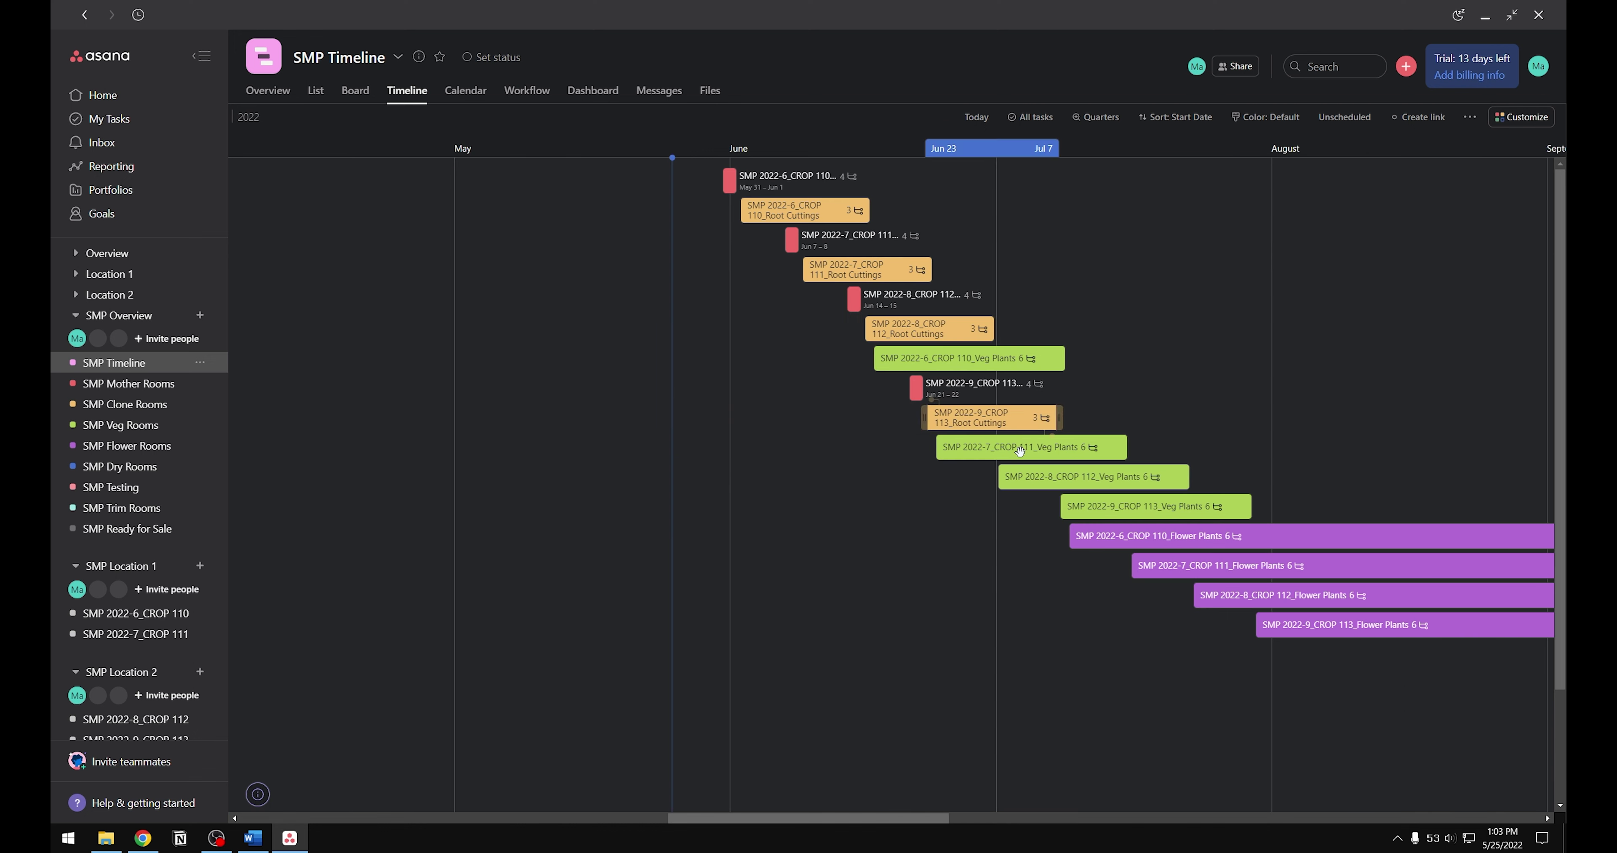
scroll(867, 686, right, 5)
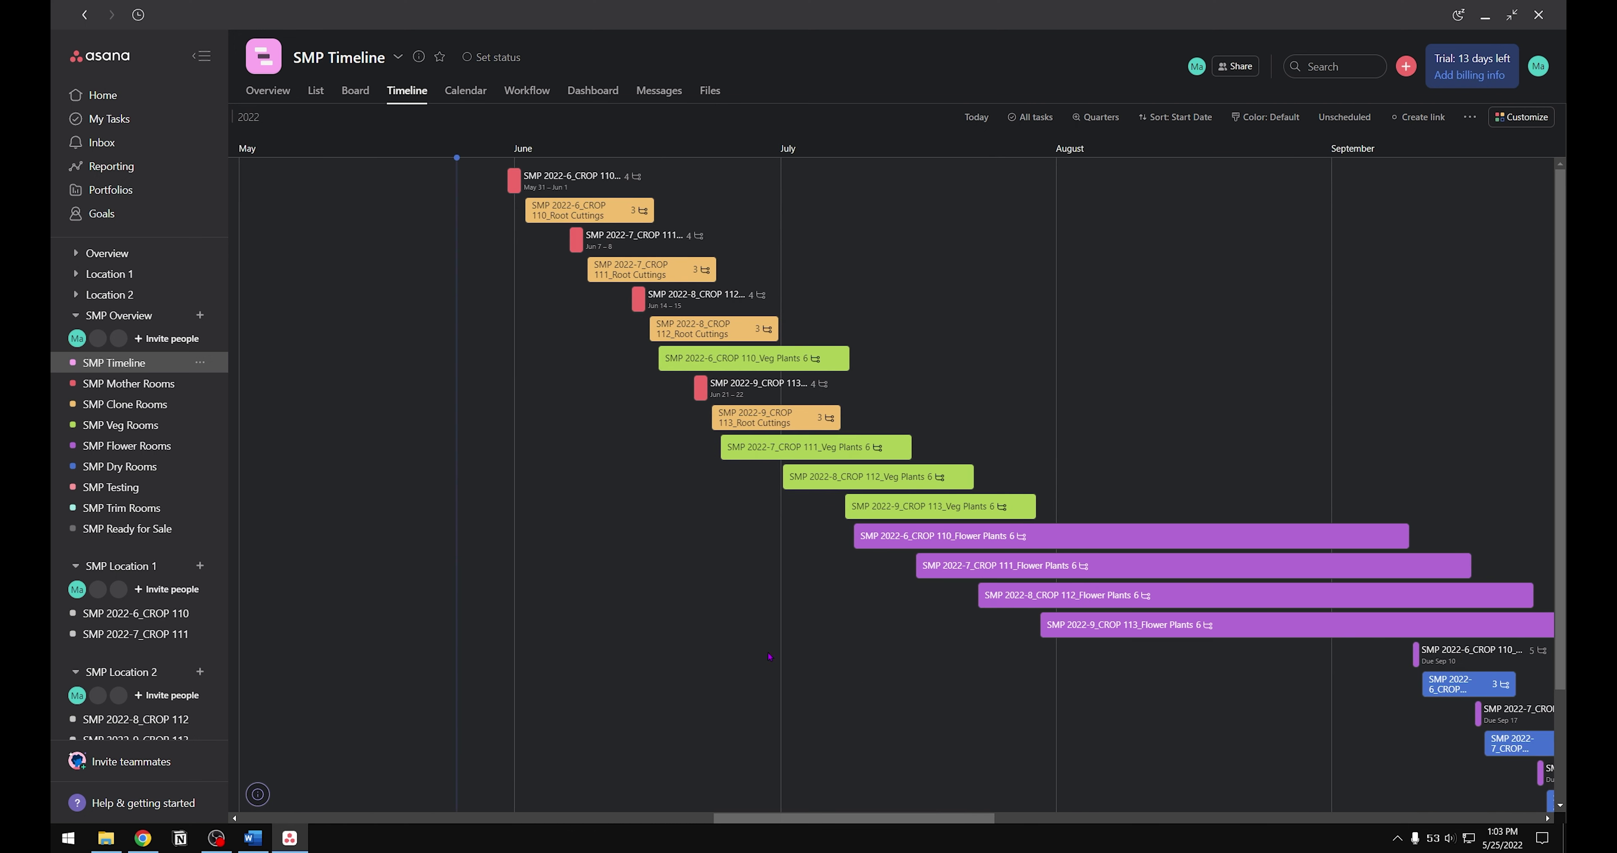
Step: Show the SMP Mother Rooms project as a timeline in Quarters and save that layout as default
click(128, 383)
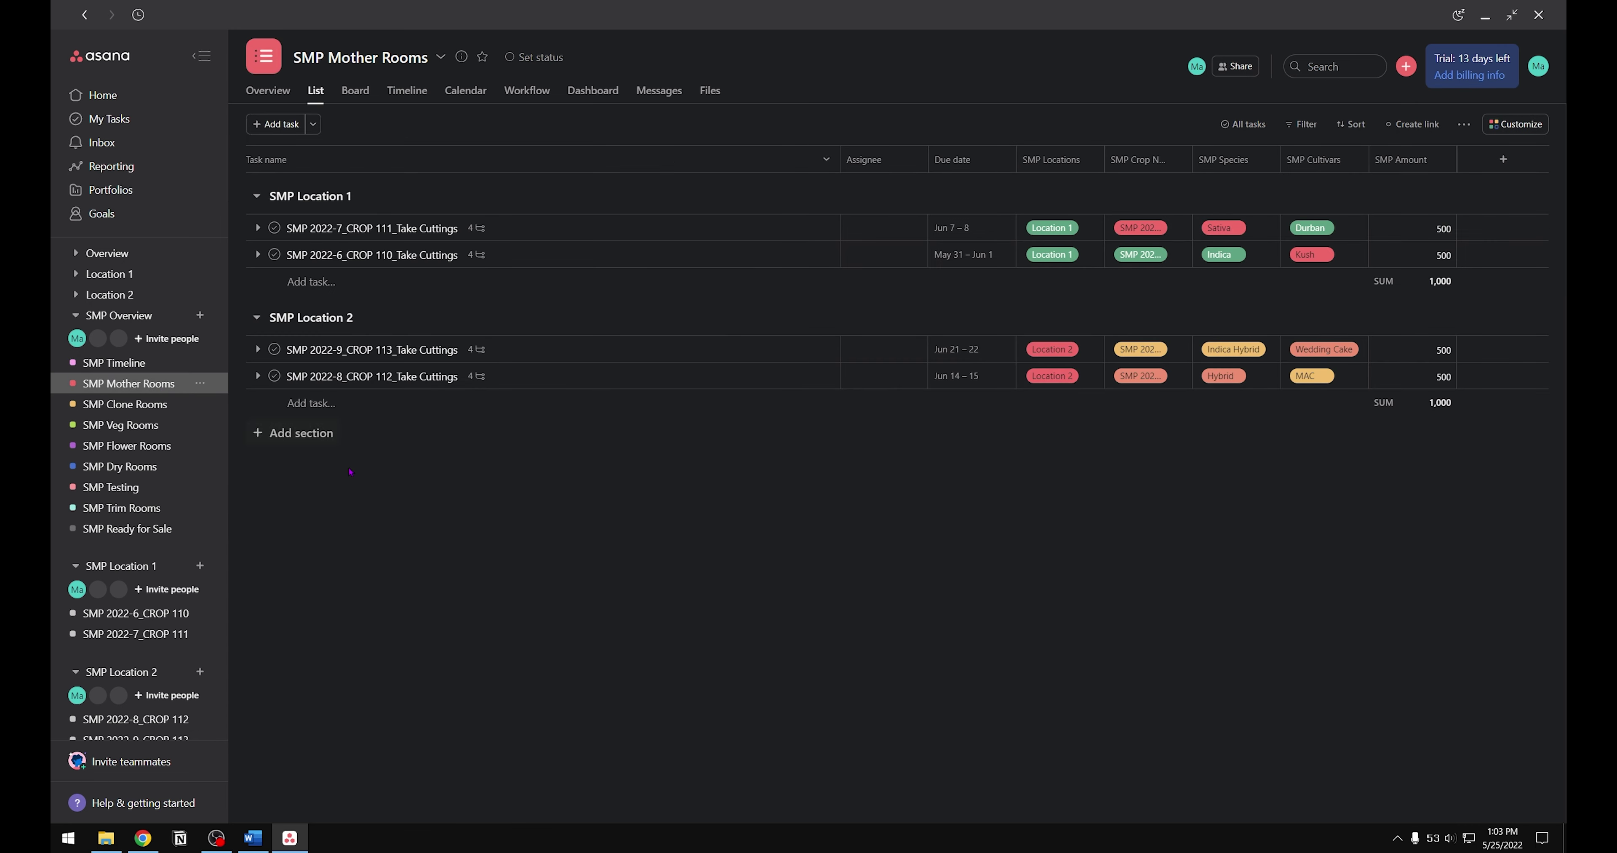
click(406, 89)
click(1140, 116)
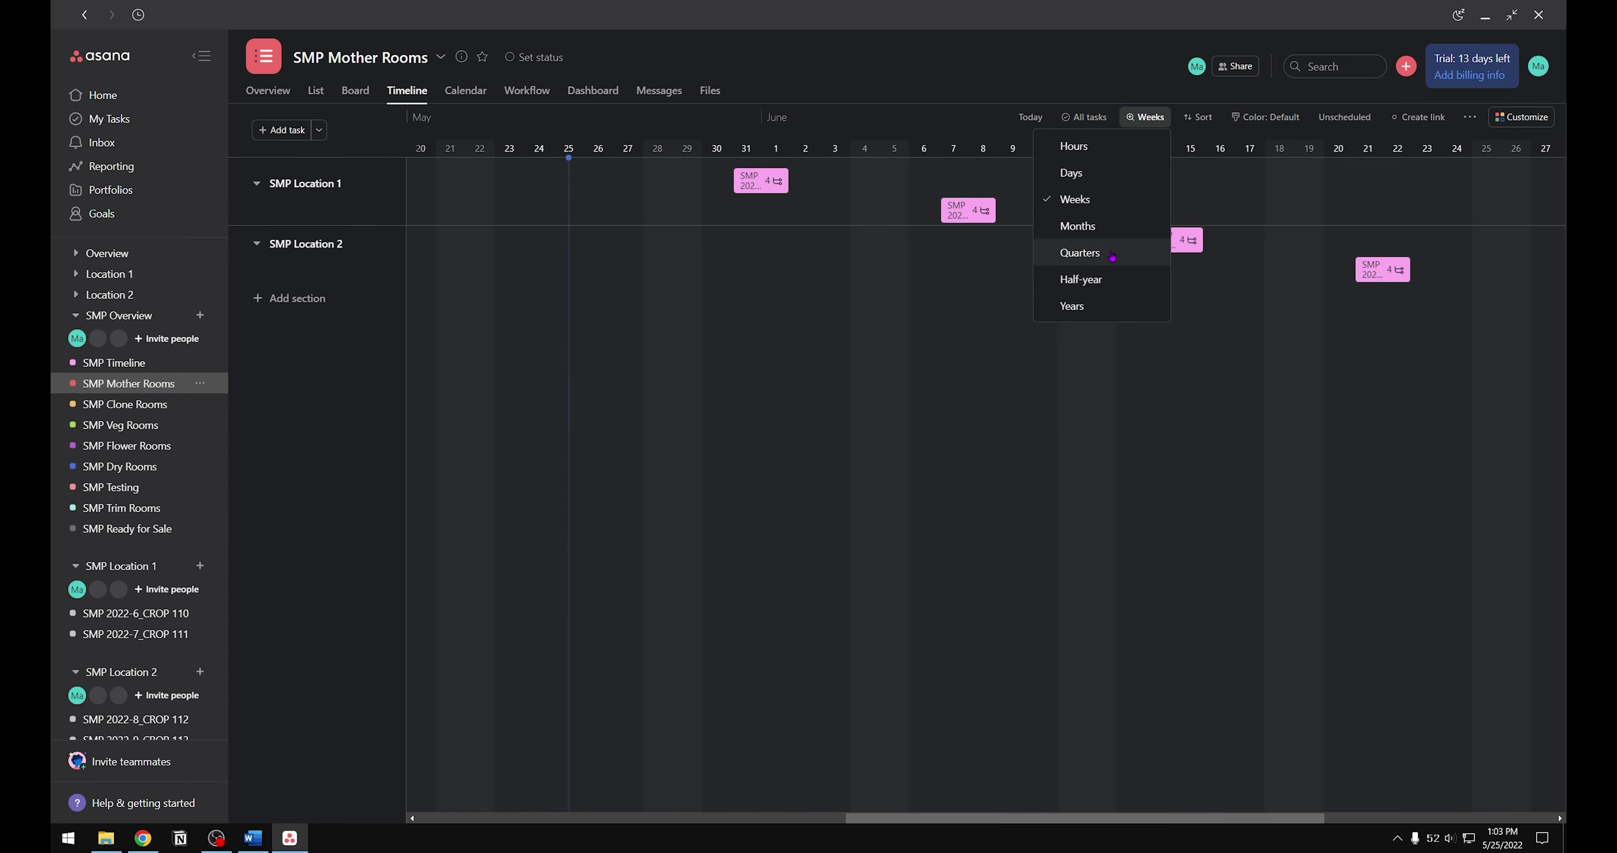
click(1073, 252)
click(1141, 128)
click(1112, 137)
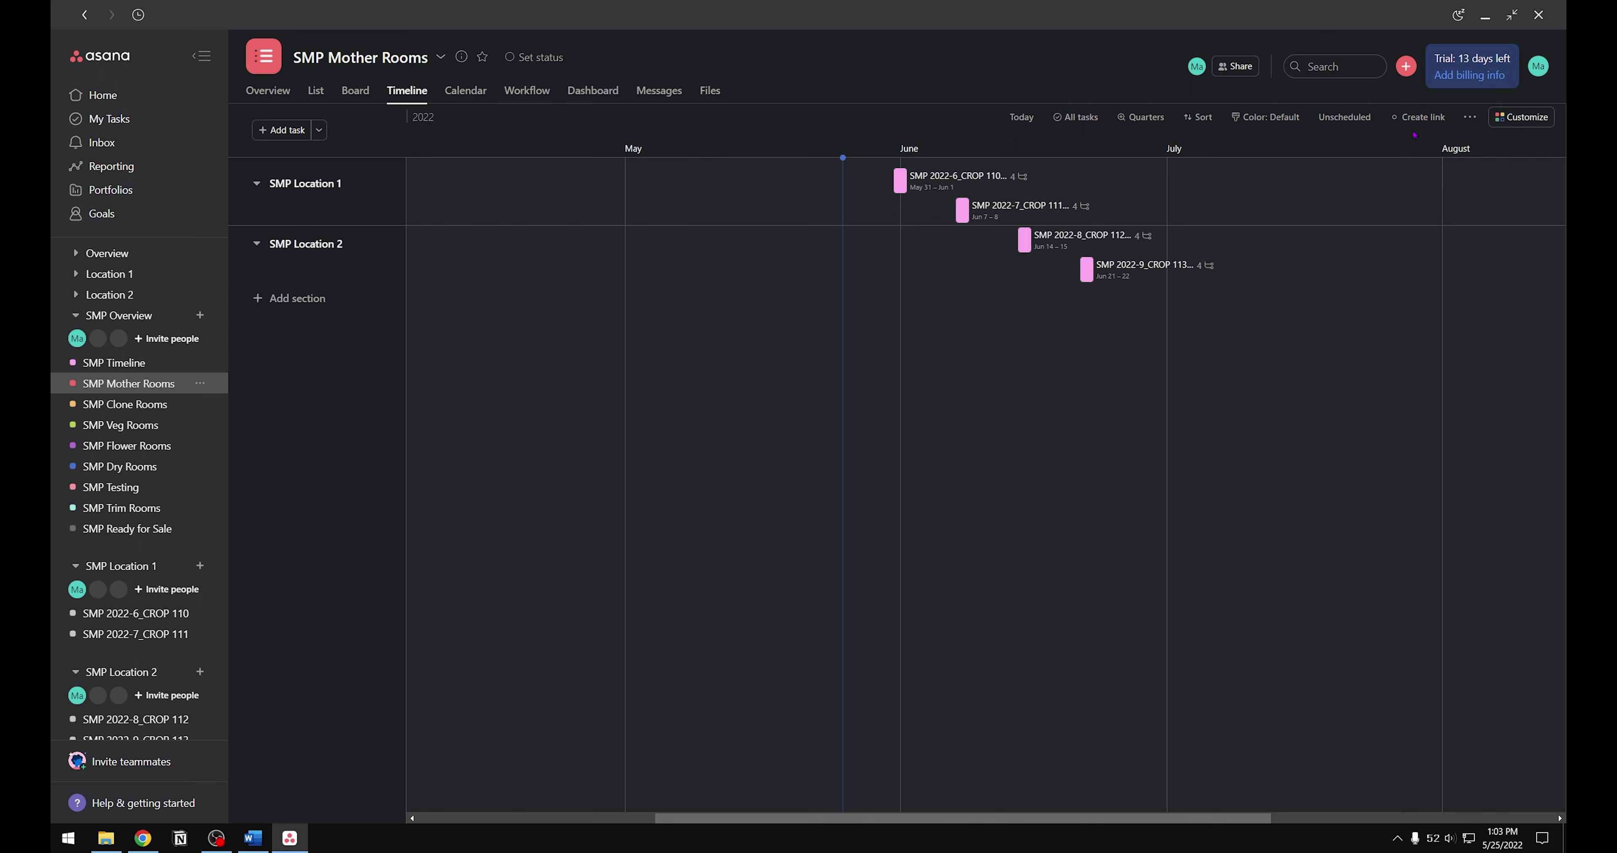
click(1397, 148)
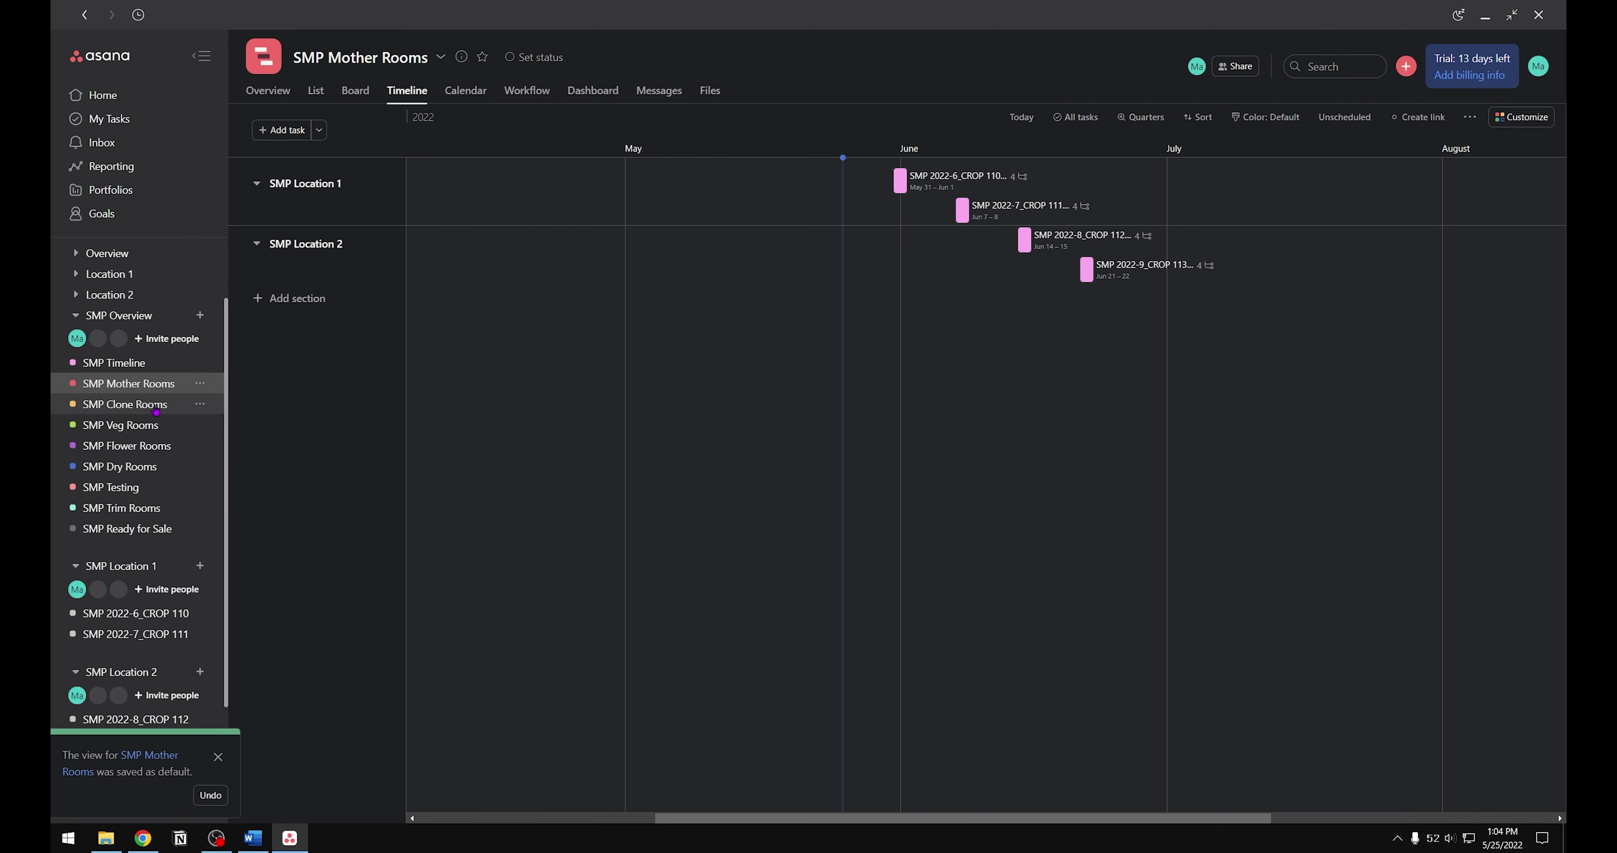
Step: Show the SMP Clone Rooms project as a timeline in Quarters and save that layout as default
click(125, 404)
click(407, 90)
click(1142, 117)
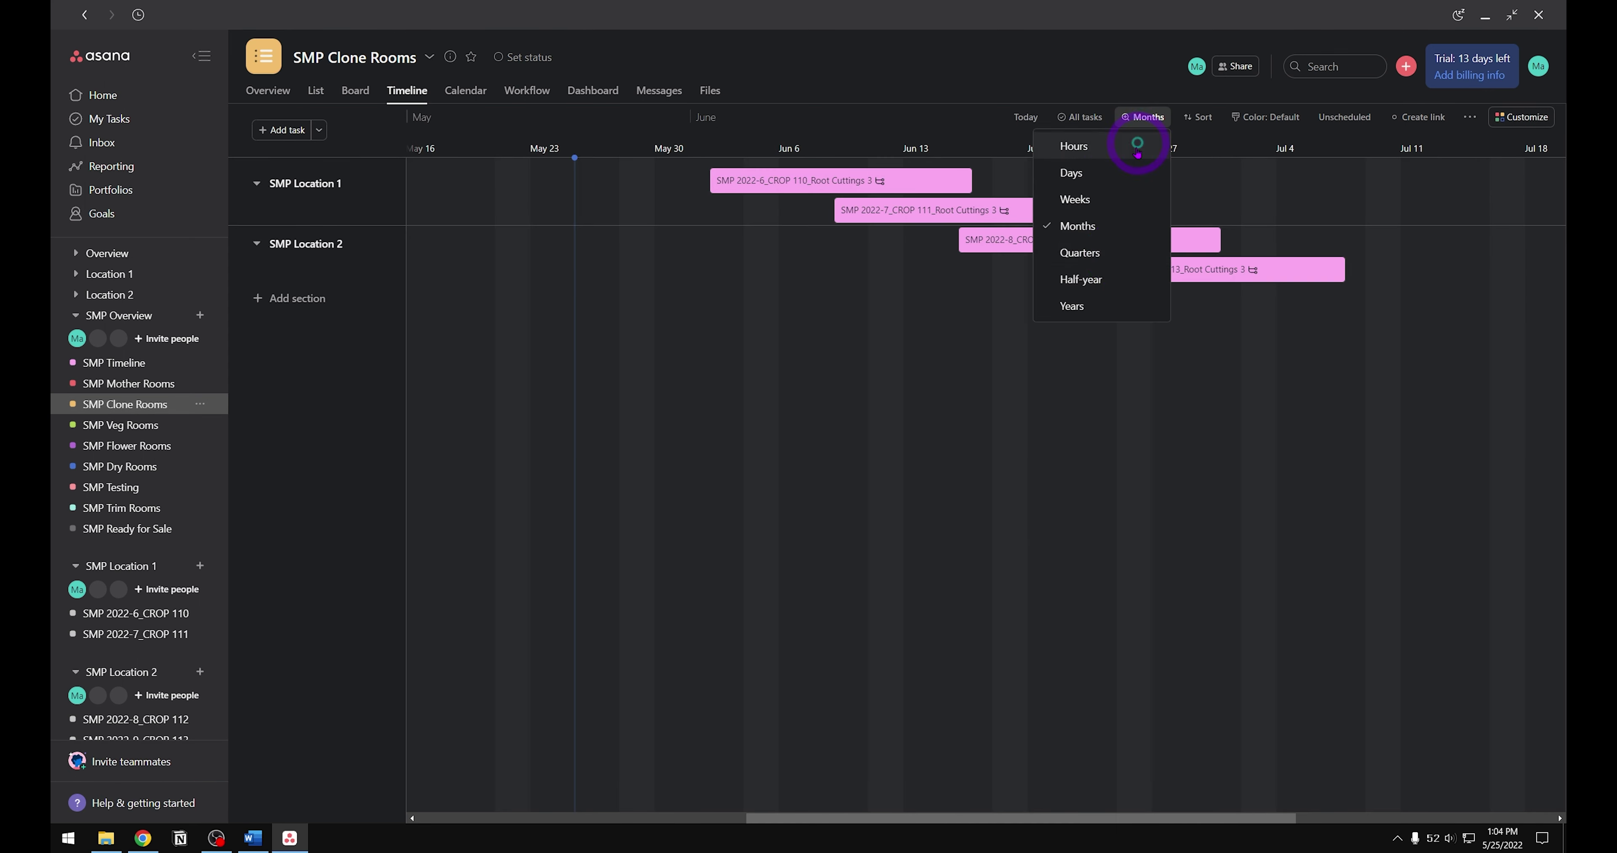
click(1078, 252)
click(1469, 116)
click(1381, 146)
Step: Show the SMP Veg Rooms project as a timeline in Quarters and save that layout as default
click(167, 425)
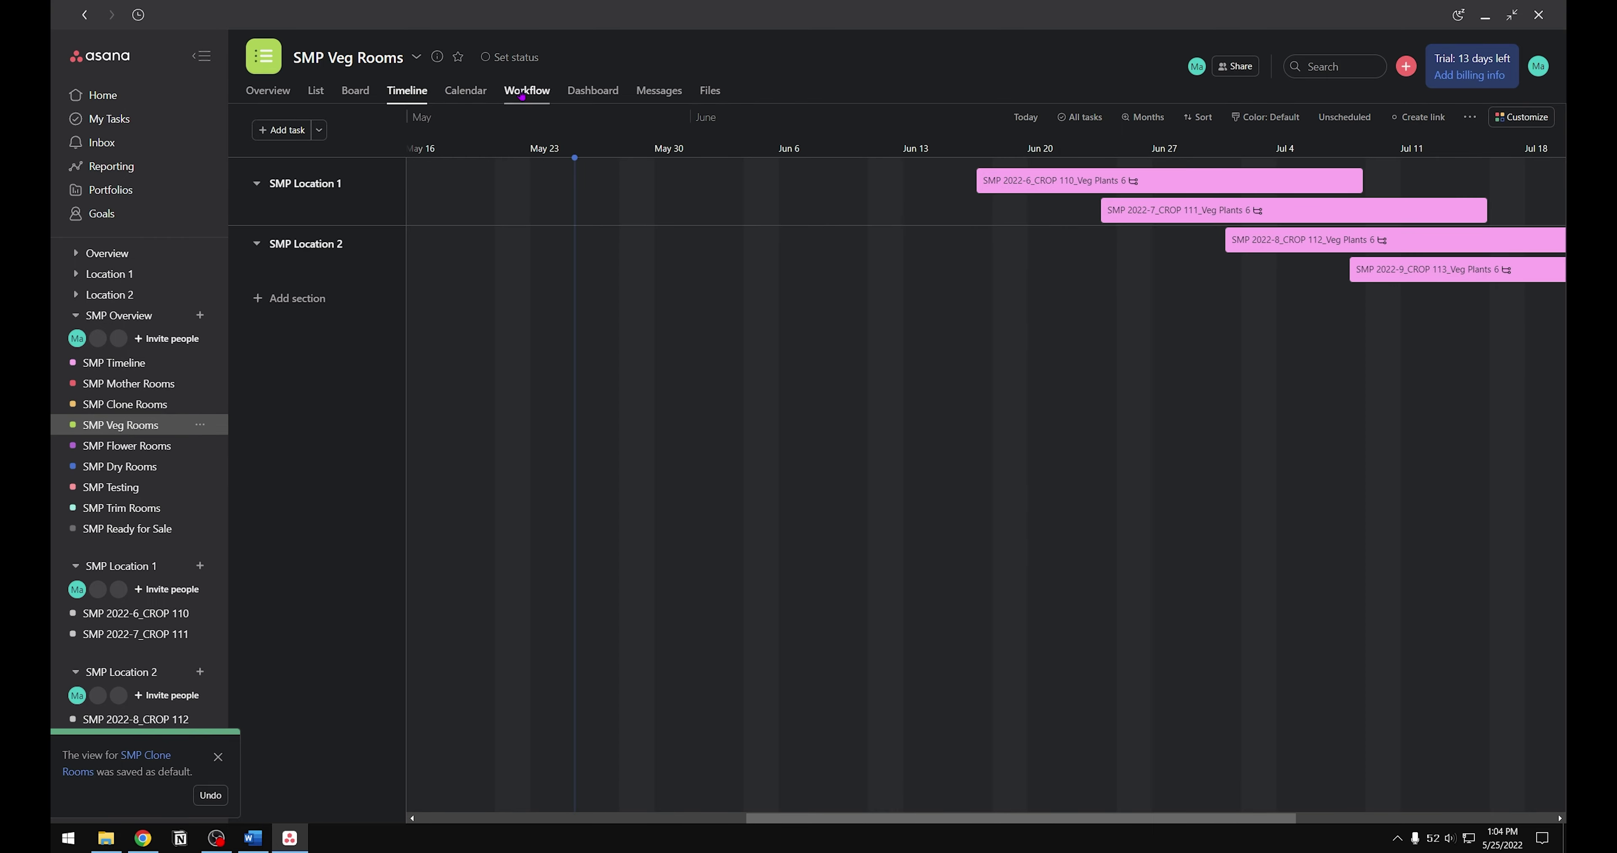
click(1142, 117)
click(1078, 253)
click(1470, 116)
click(1381, 146)
Step: Show the SMP Flower Rooms project as a timeline in Quarters and save that layout as default
click(127, 445)
click(407, 89)
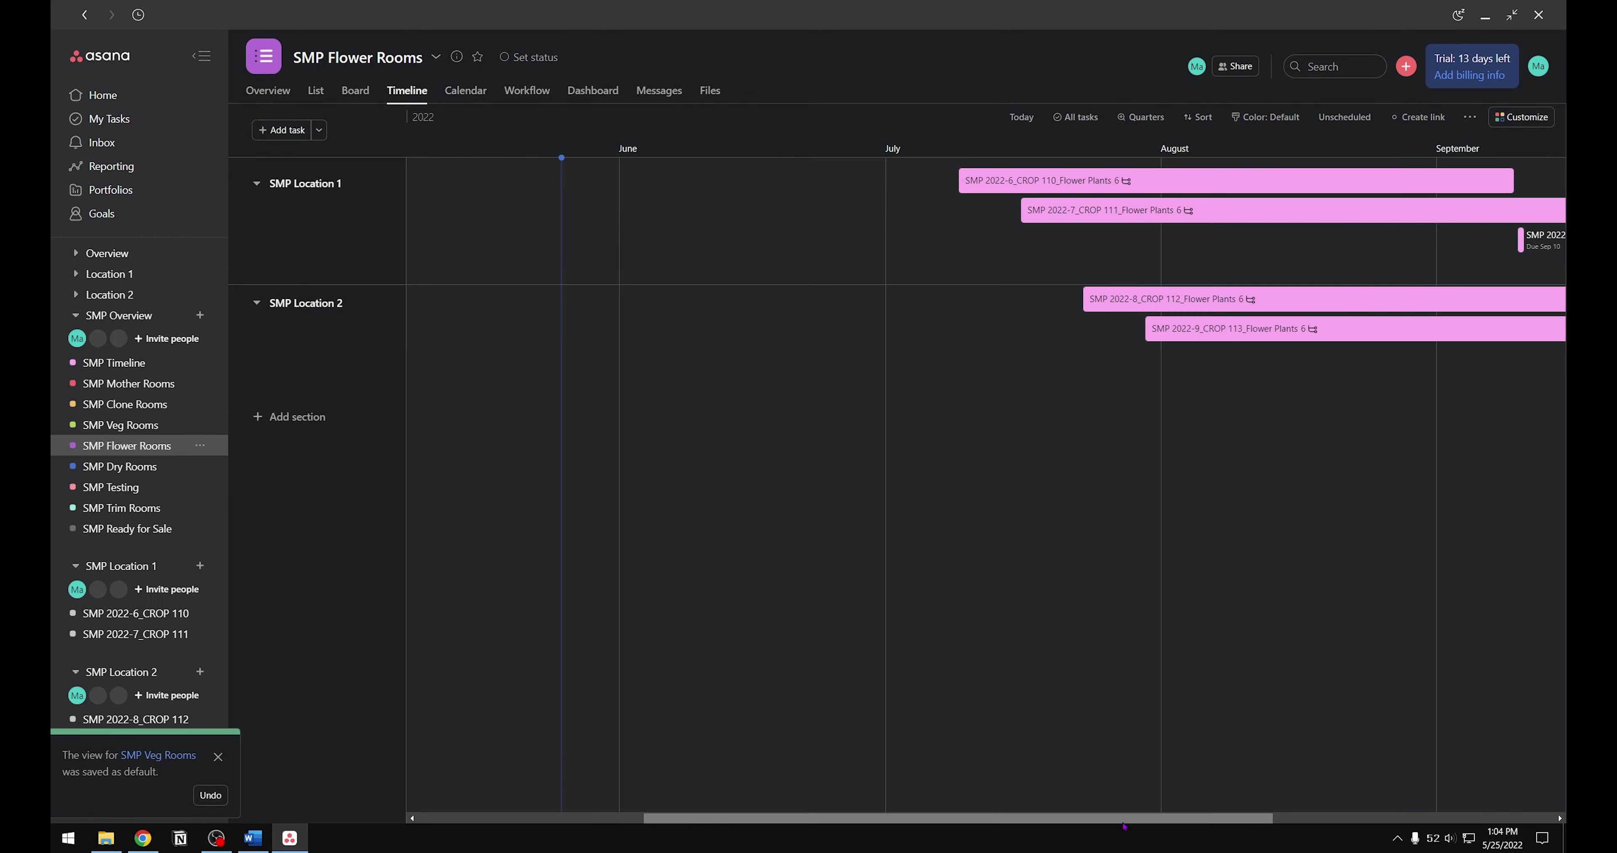
click(1142, 116)
click(1079, 253)
click(1470, 116)
click(1381, 146)
Step: Show the SMP Dry Rooms project as a timeline in Quarters and save that layout as default
click(127, 466)
click(409, 99)
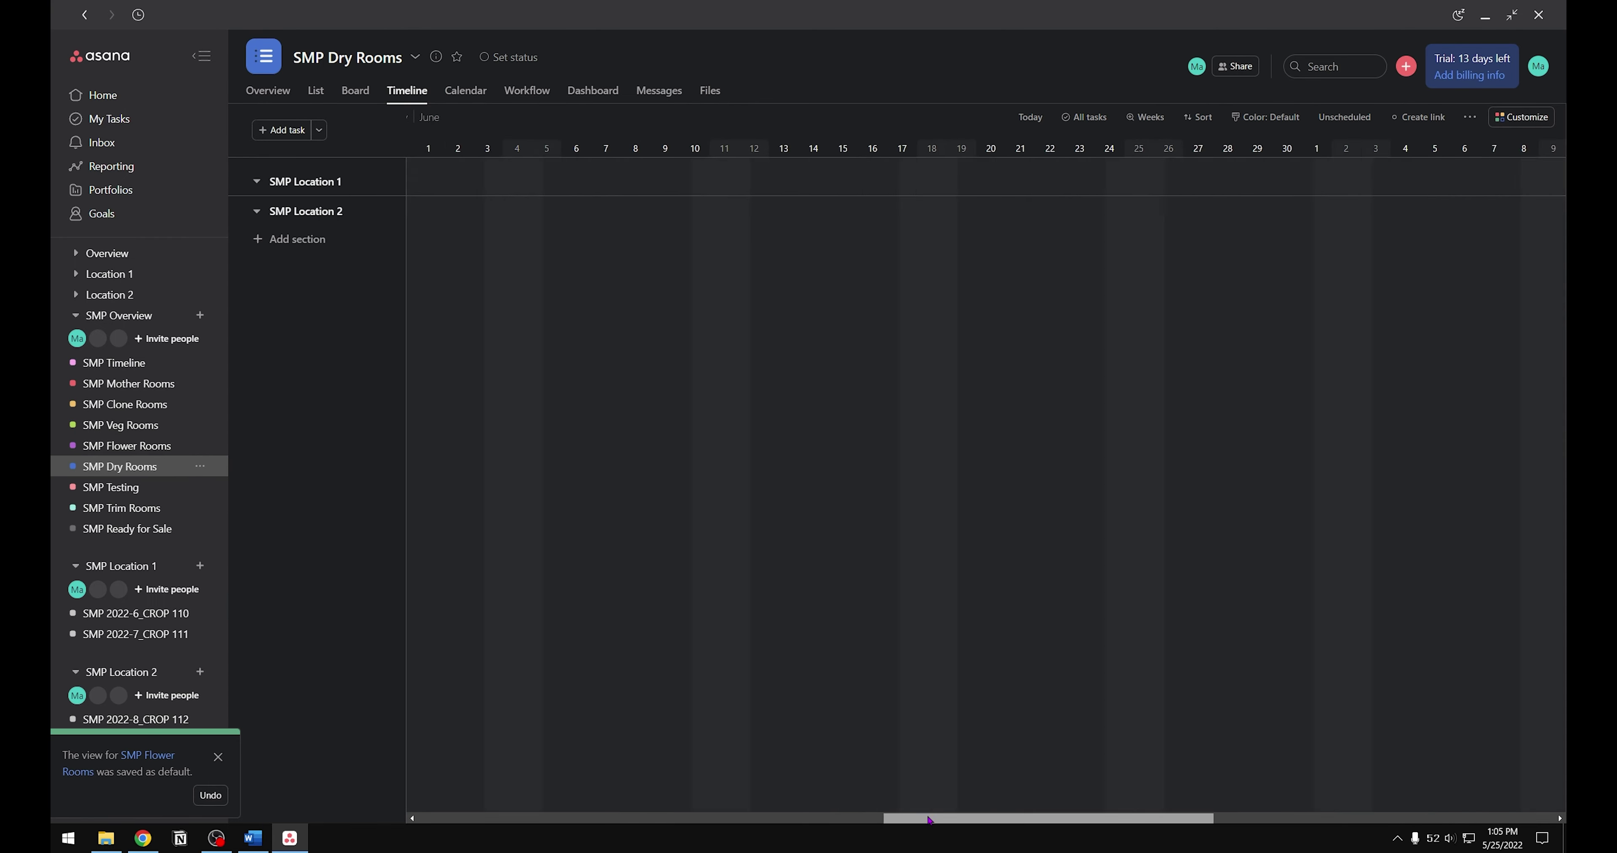
click(1142, 117)
click(1079, 253)
click(1470, 116)
click(1381, 146)
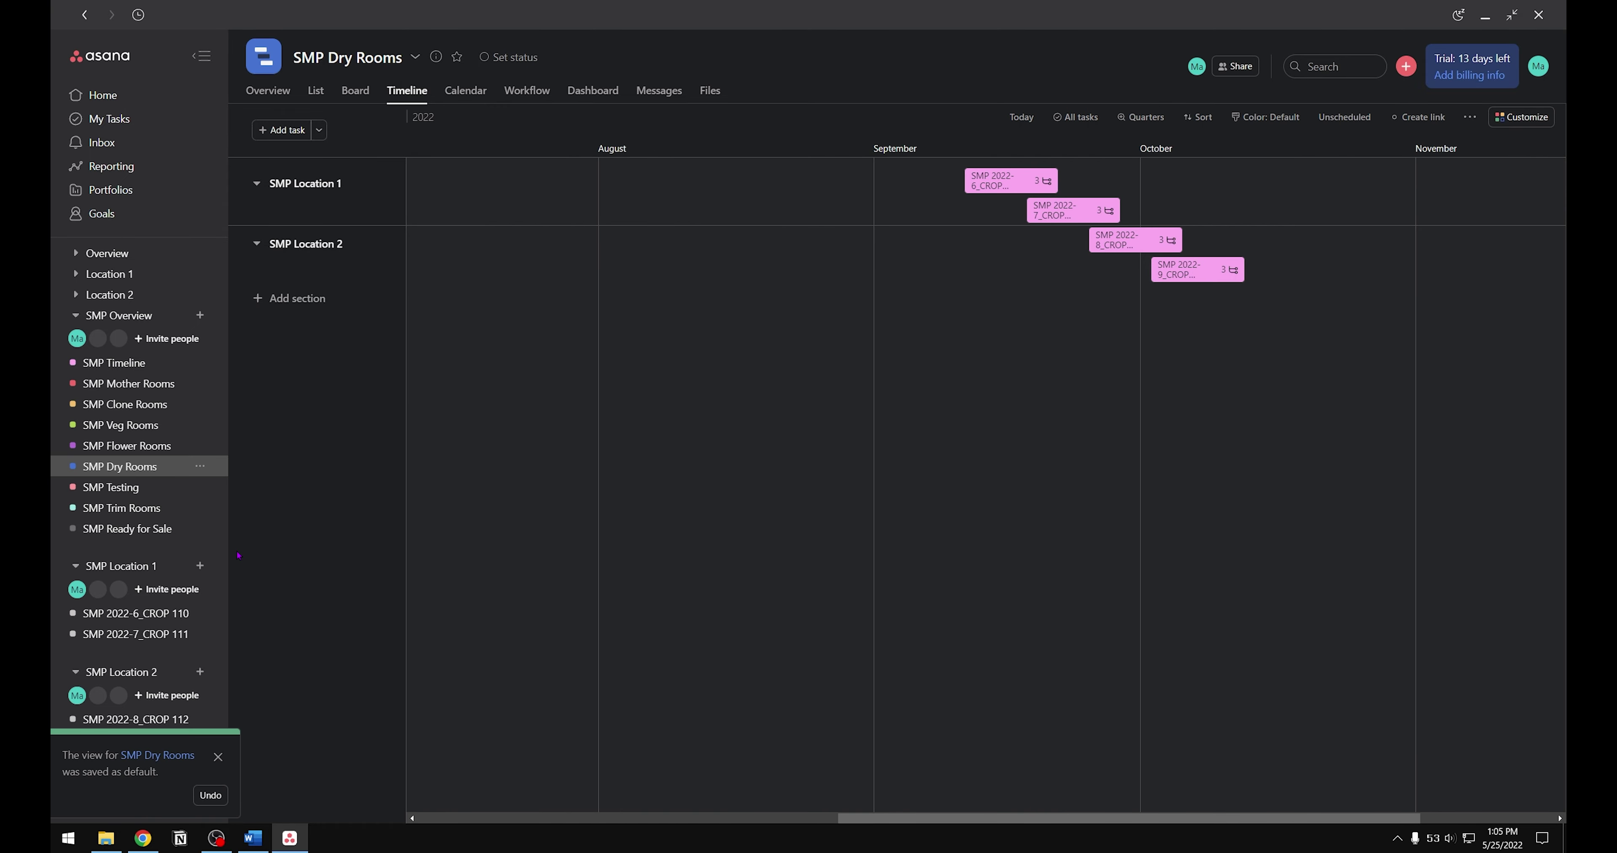
Step: Save the board layout of the SMP Testing project as its default
click(110, 487)
click(1463, 118)
click(1396, 147)
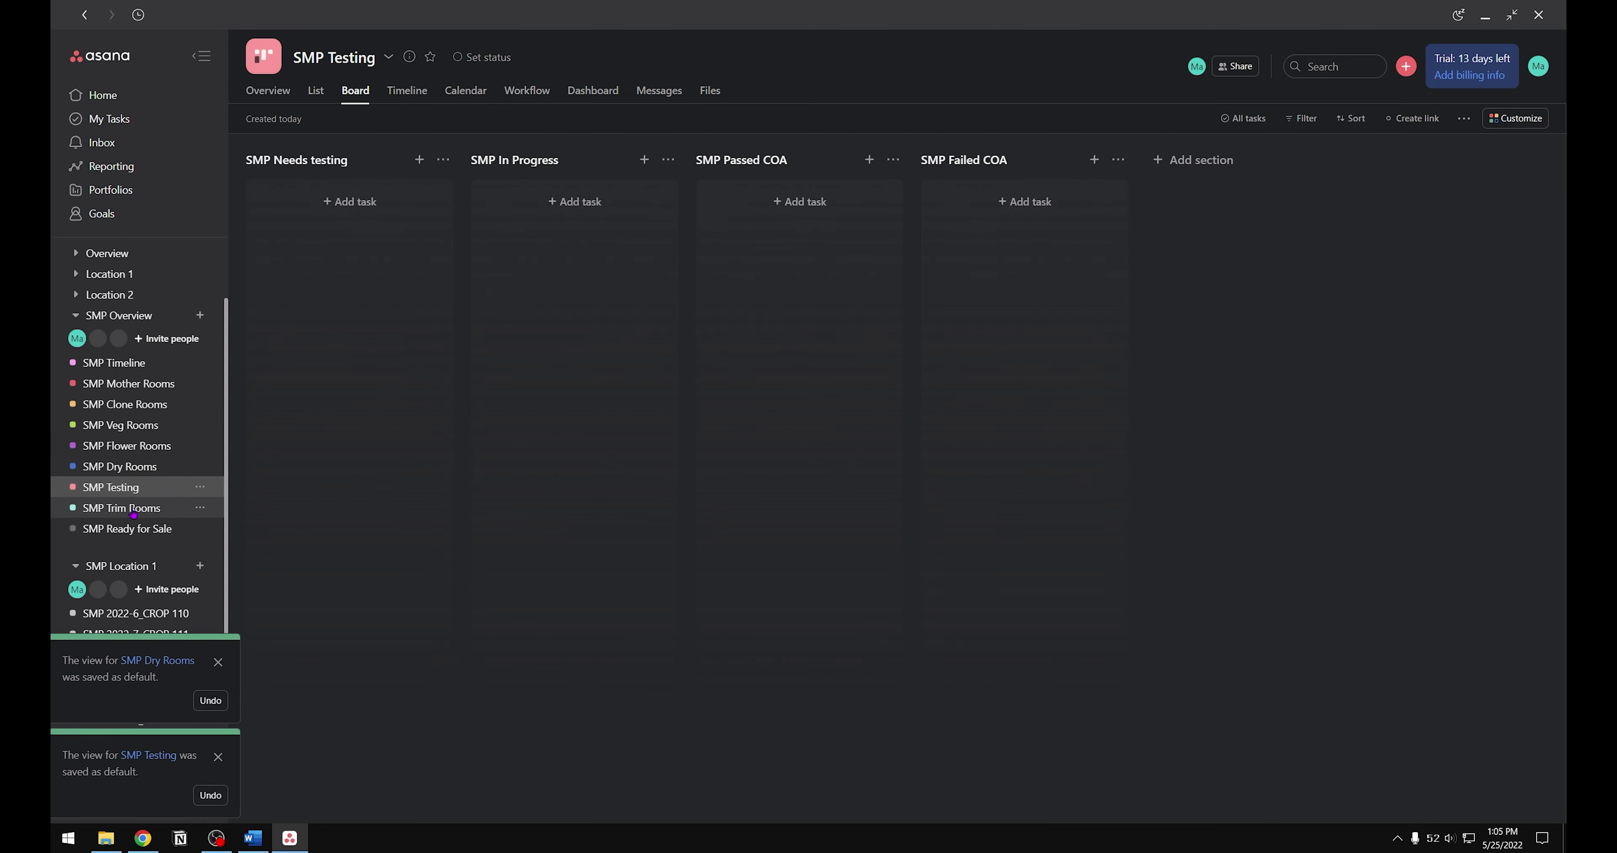
Step: Show the SMP Trim Rooms project in board view and save that layout as default
click(121, 508)
click(356, 89)
click(1463, 118)
click(1396, 147)
Step: Show the SMP Ready for Sale project in board view and save that layout as default
click(127, 528)
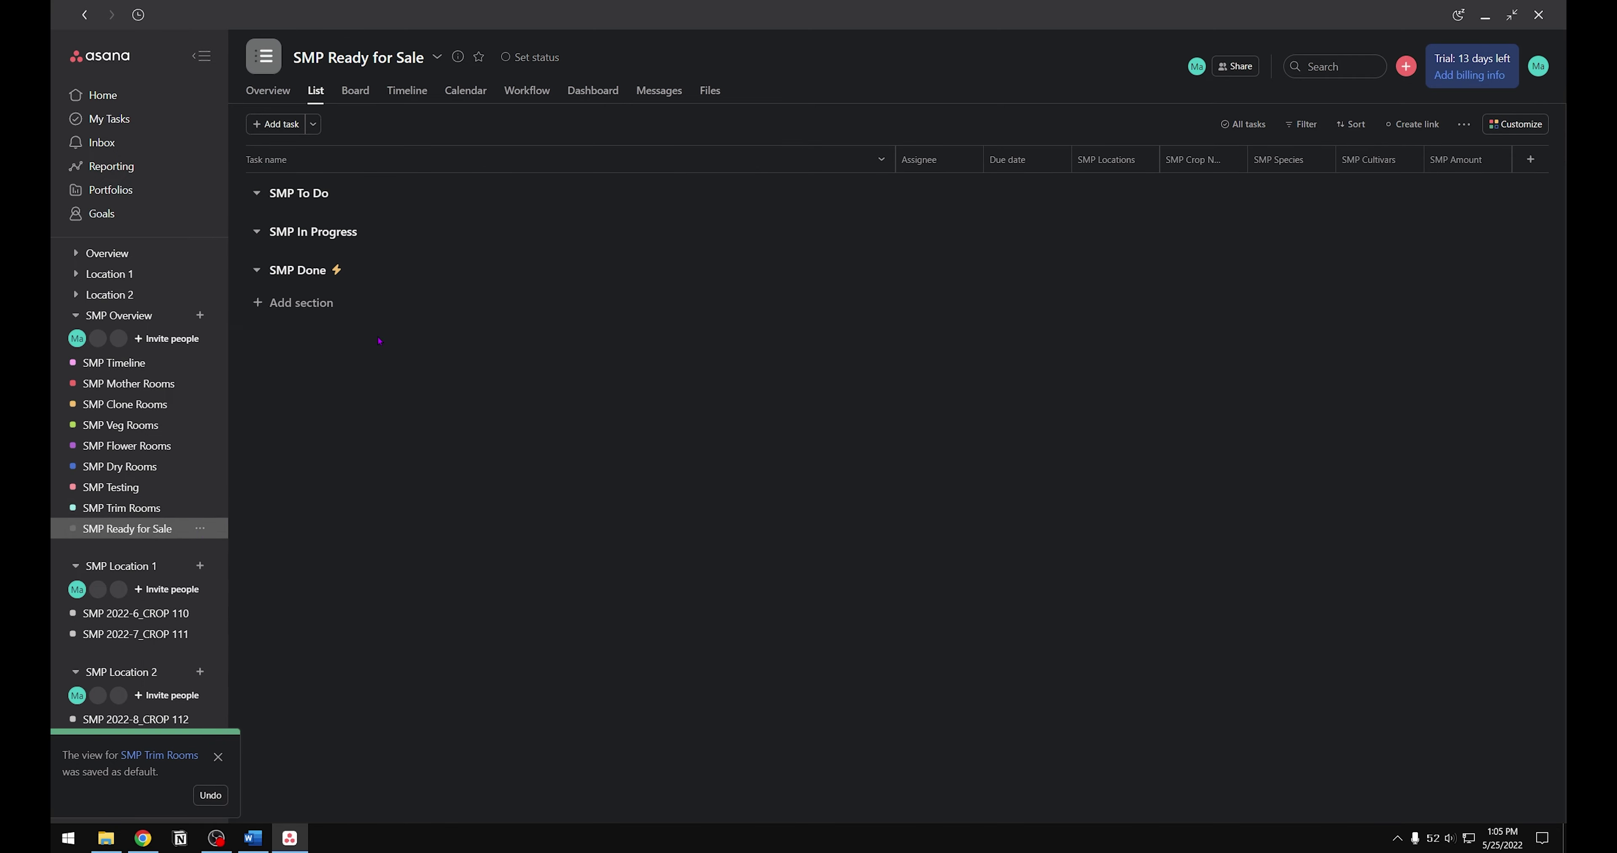
click(356, 89)
click(1463, 118)
click(1396, 147)
click(218, 663)
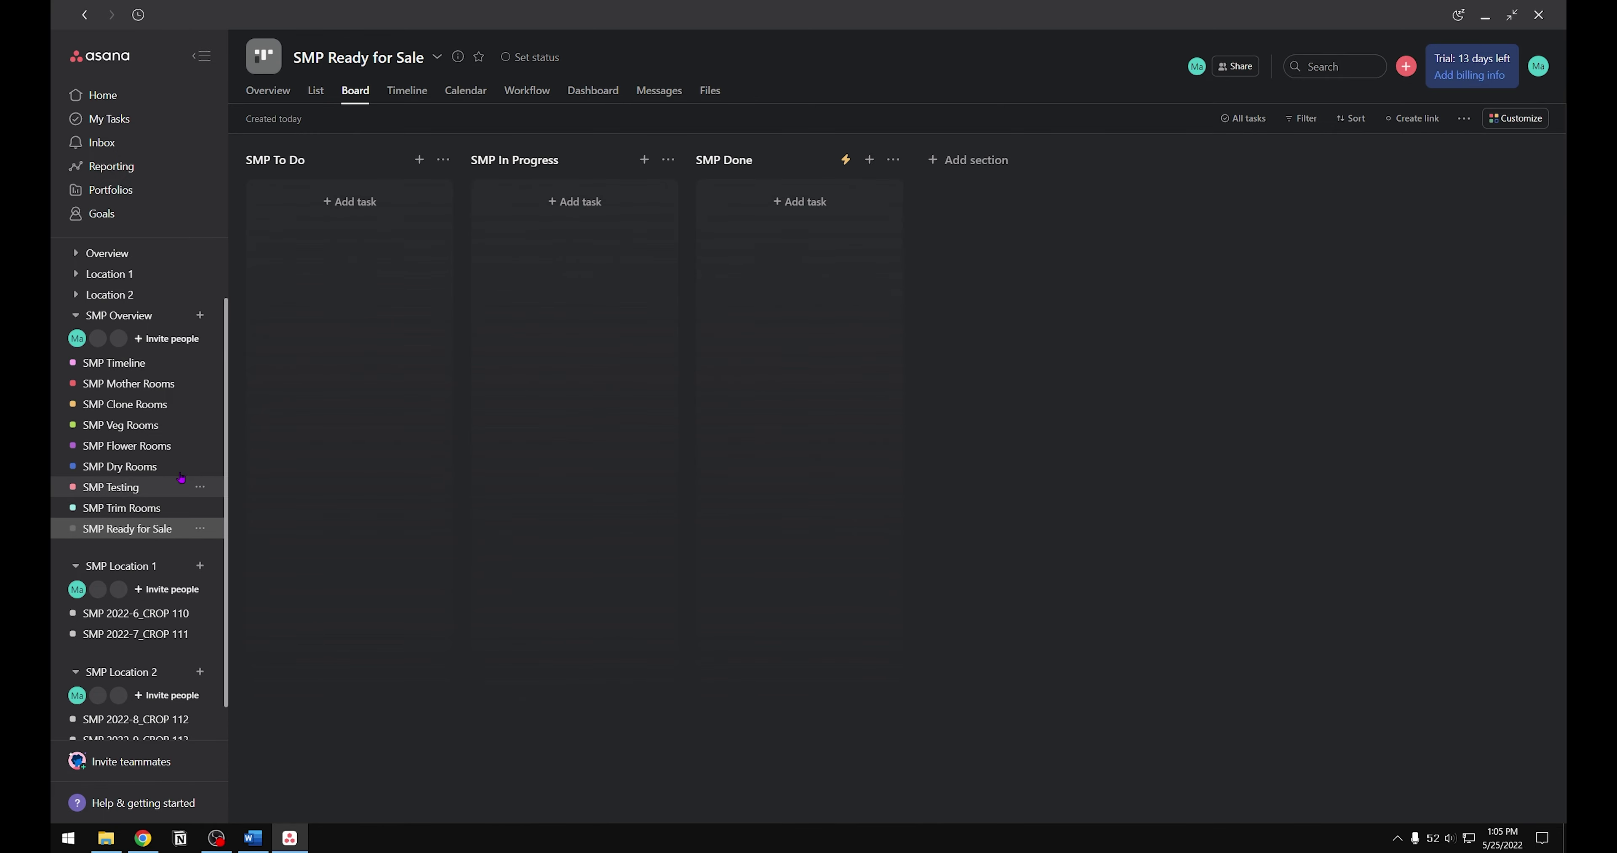
Step: Review the saved default views of the SMP Overview projects from SMP Timeline through SMP Ready for Sale
click(131, 364)
click(130, 385)
click(129, 406)
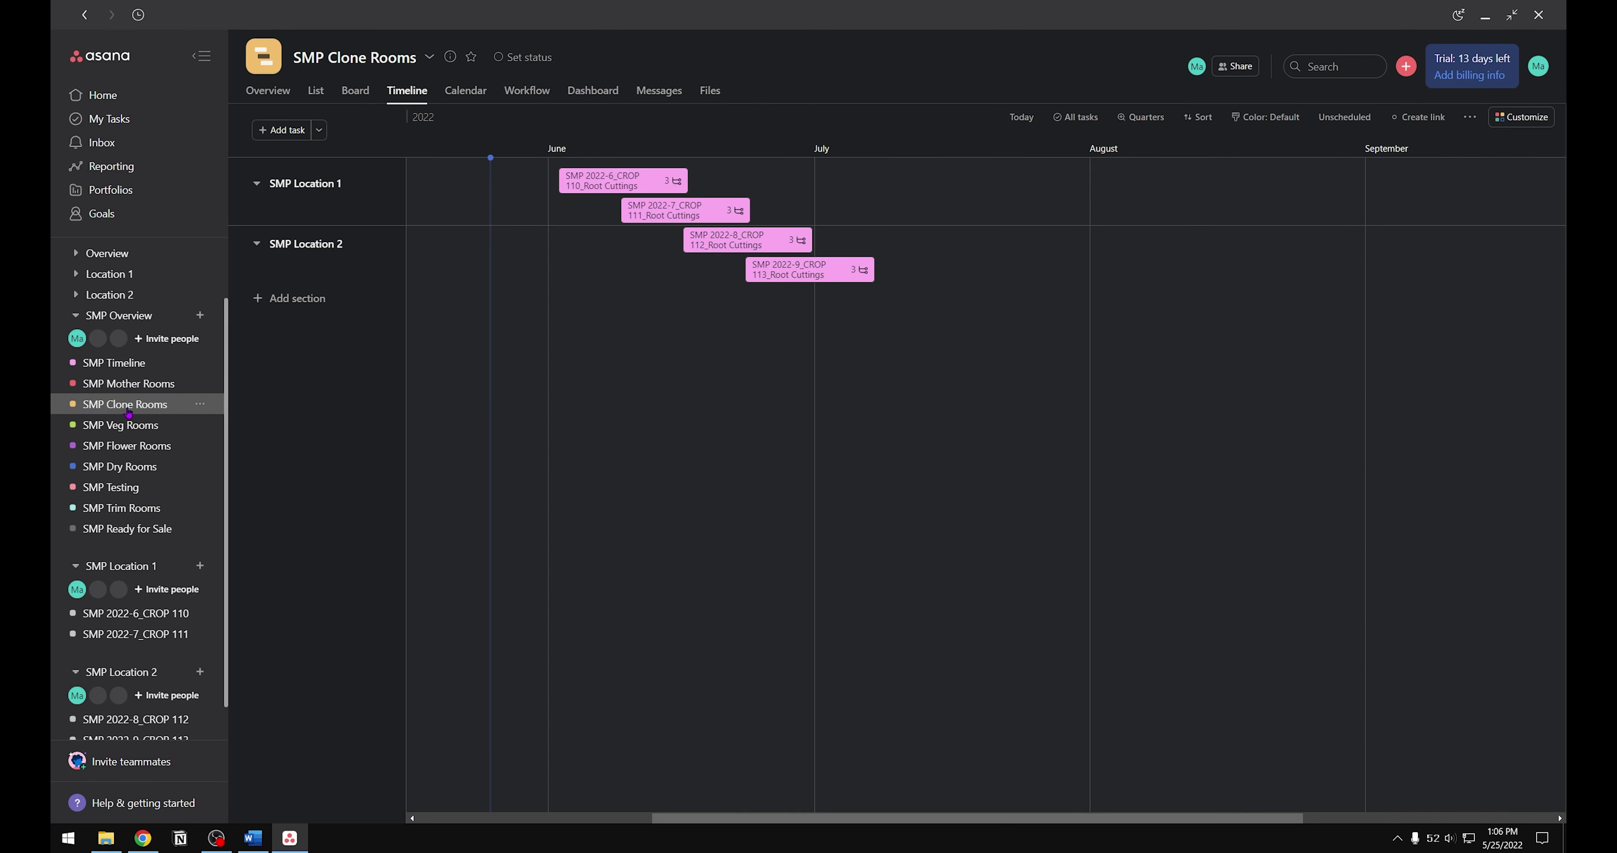
click(132, 426)
click(133, 447)
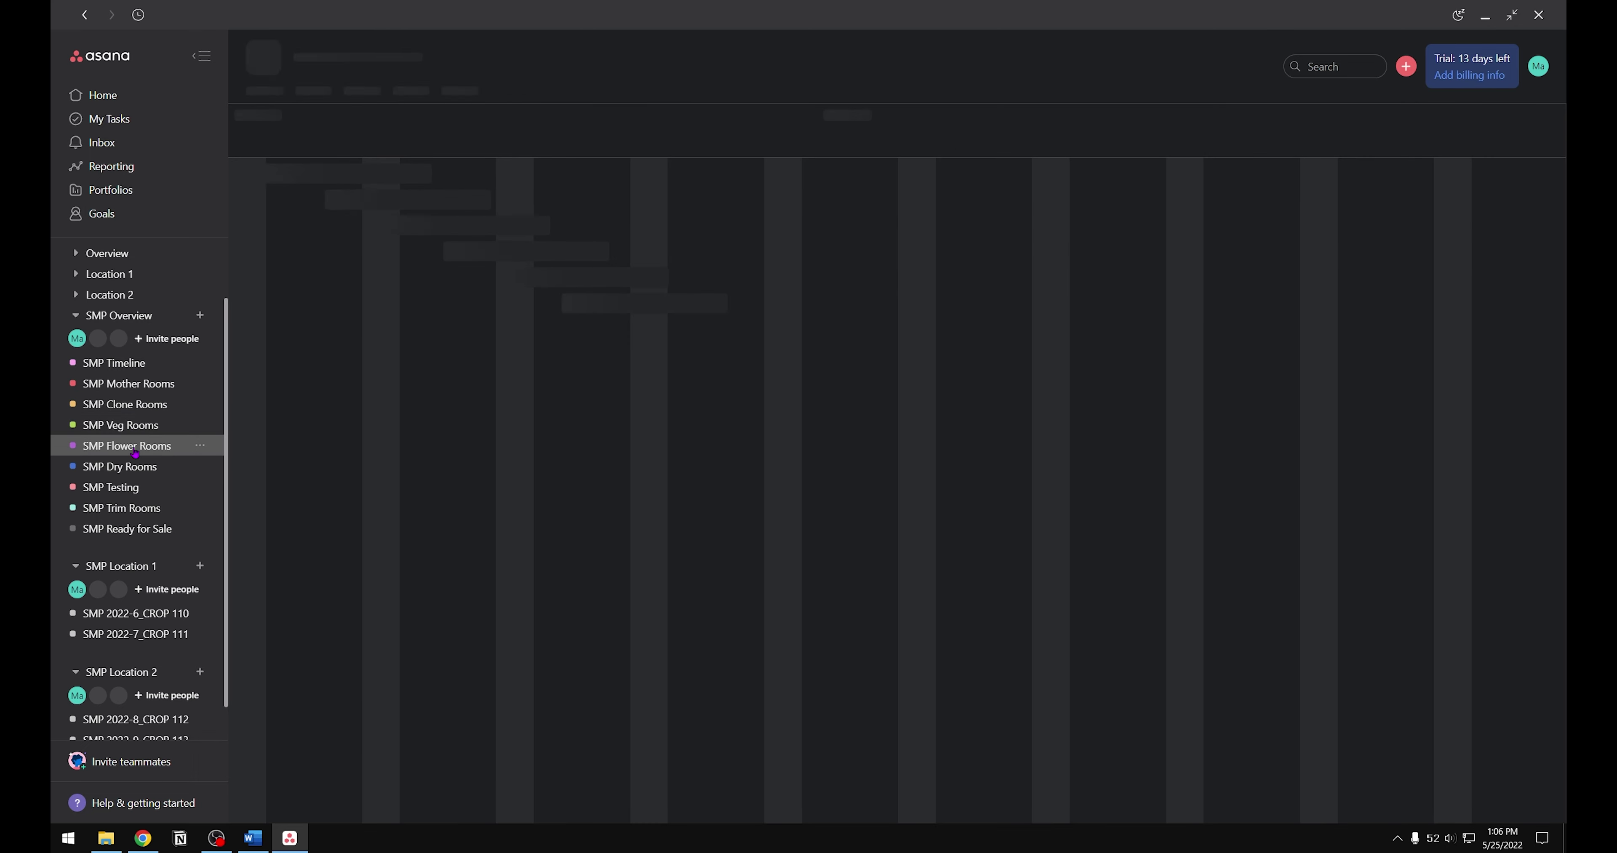
click(134, 467)
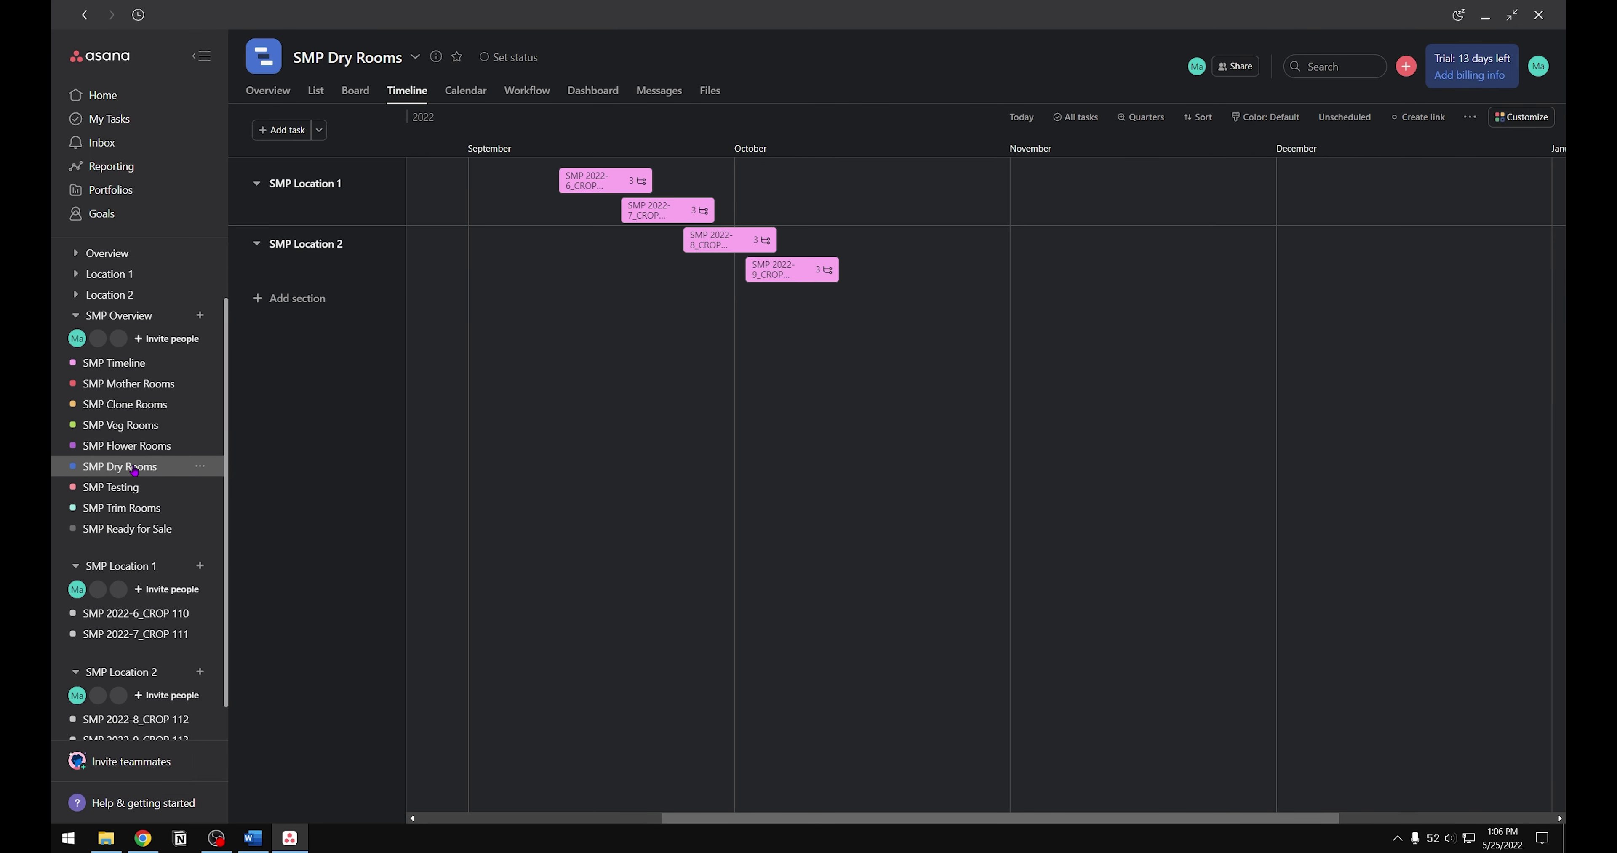
click(134, 488)
click(135, 510)
click(134, 530)
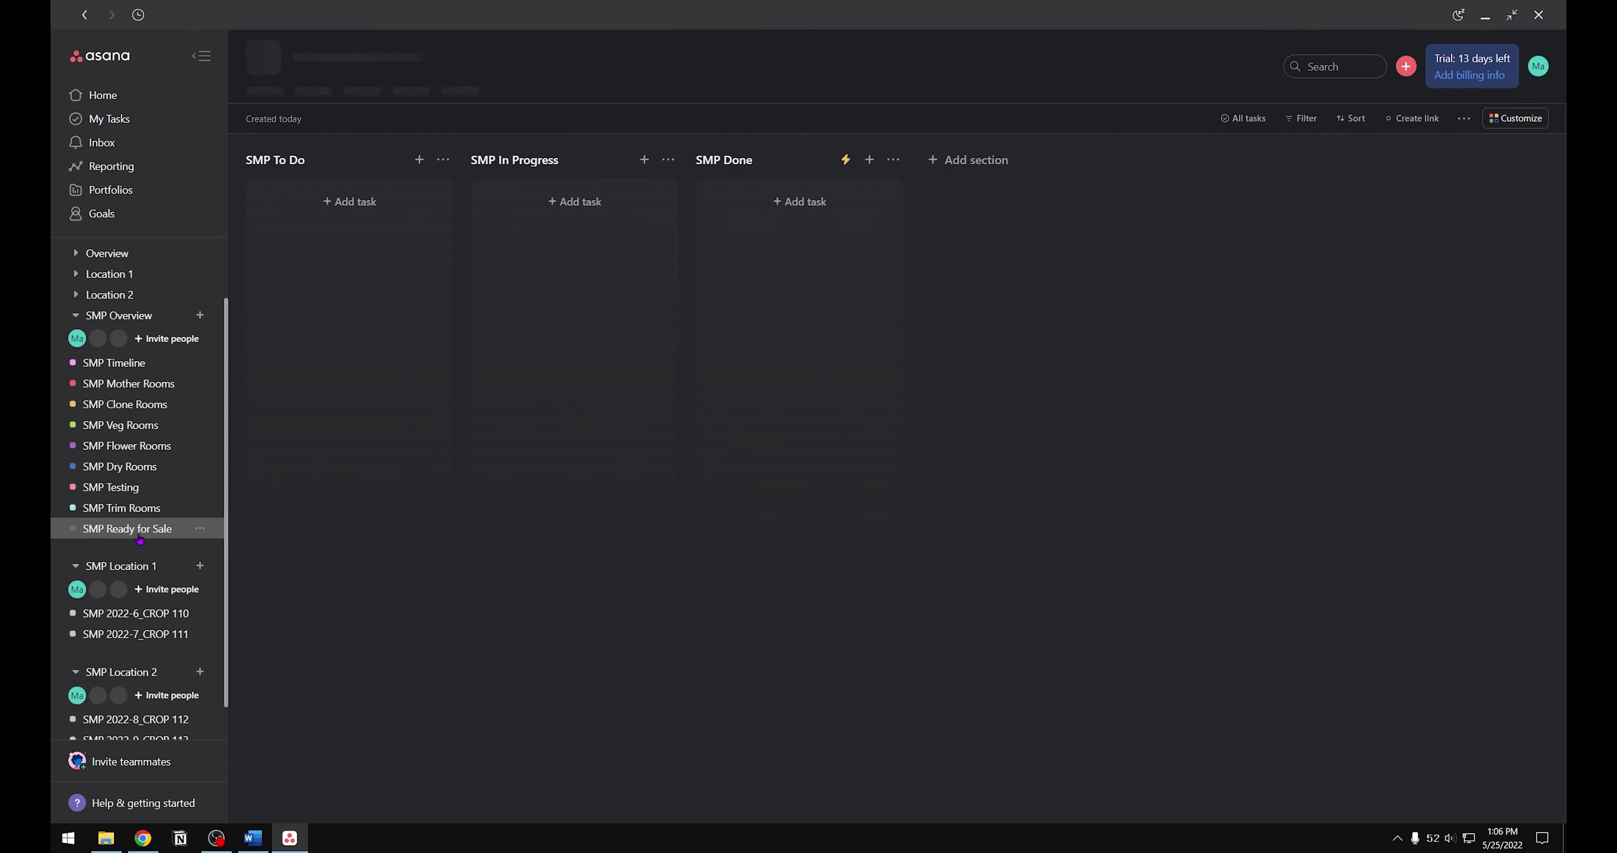
Step: Review the task lists of the four crop projects, CROP 110 to CROP 113, in both SMP locations
click(141, 614)
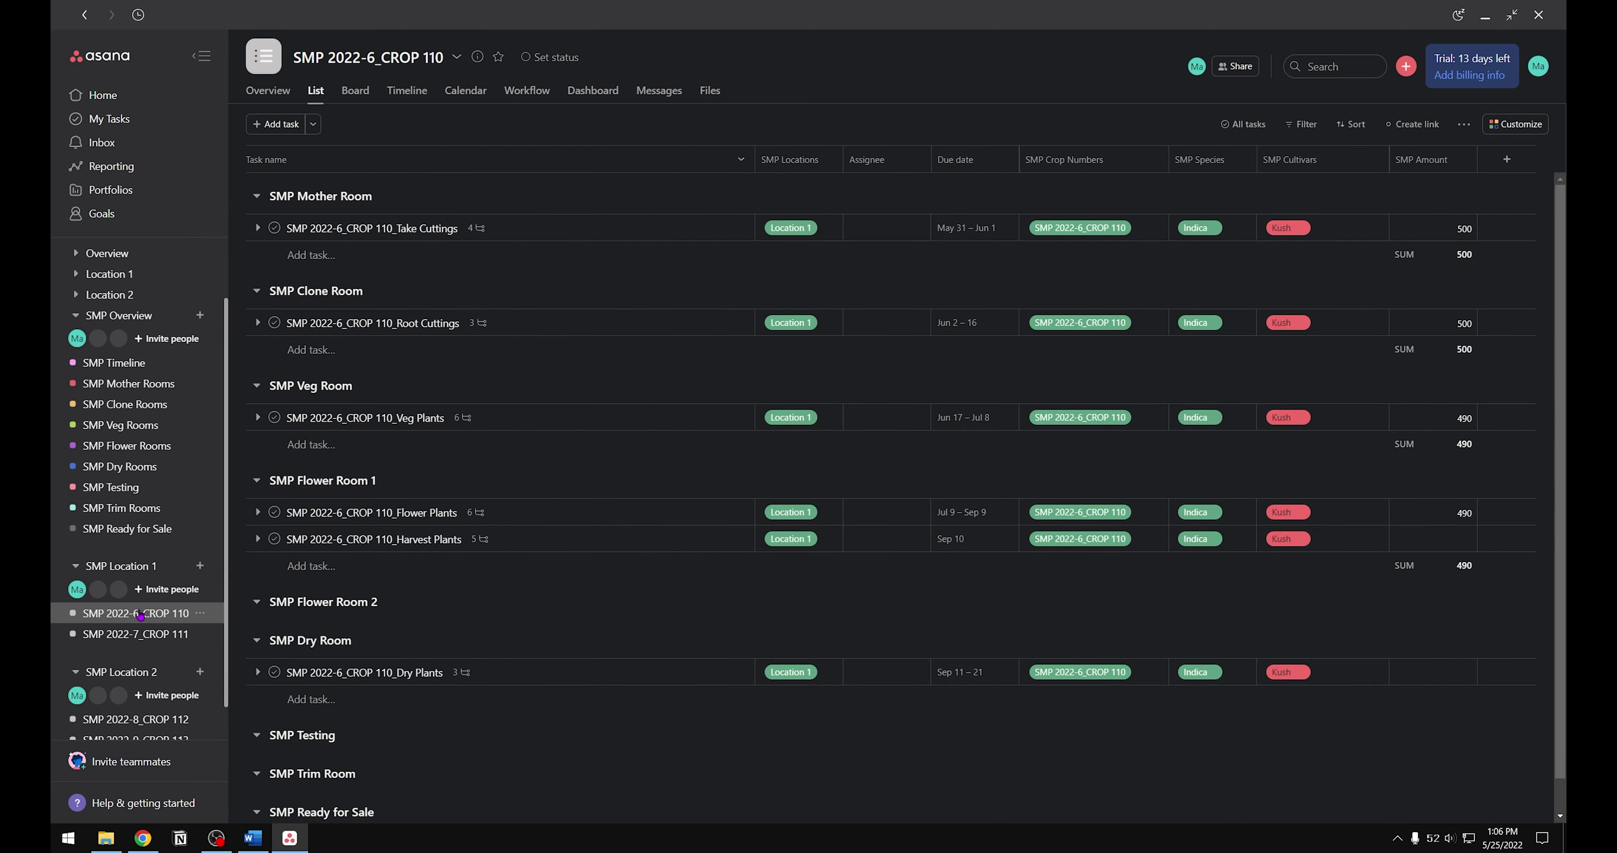
click(142, 635)
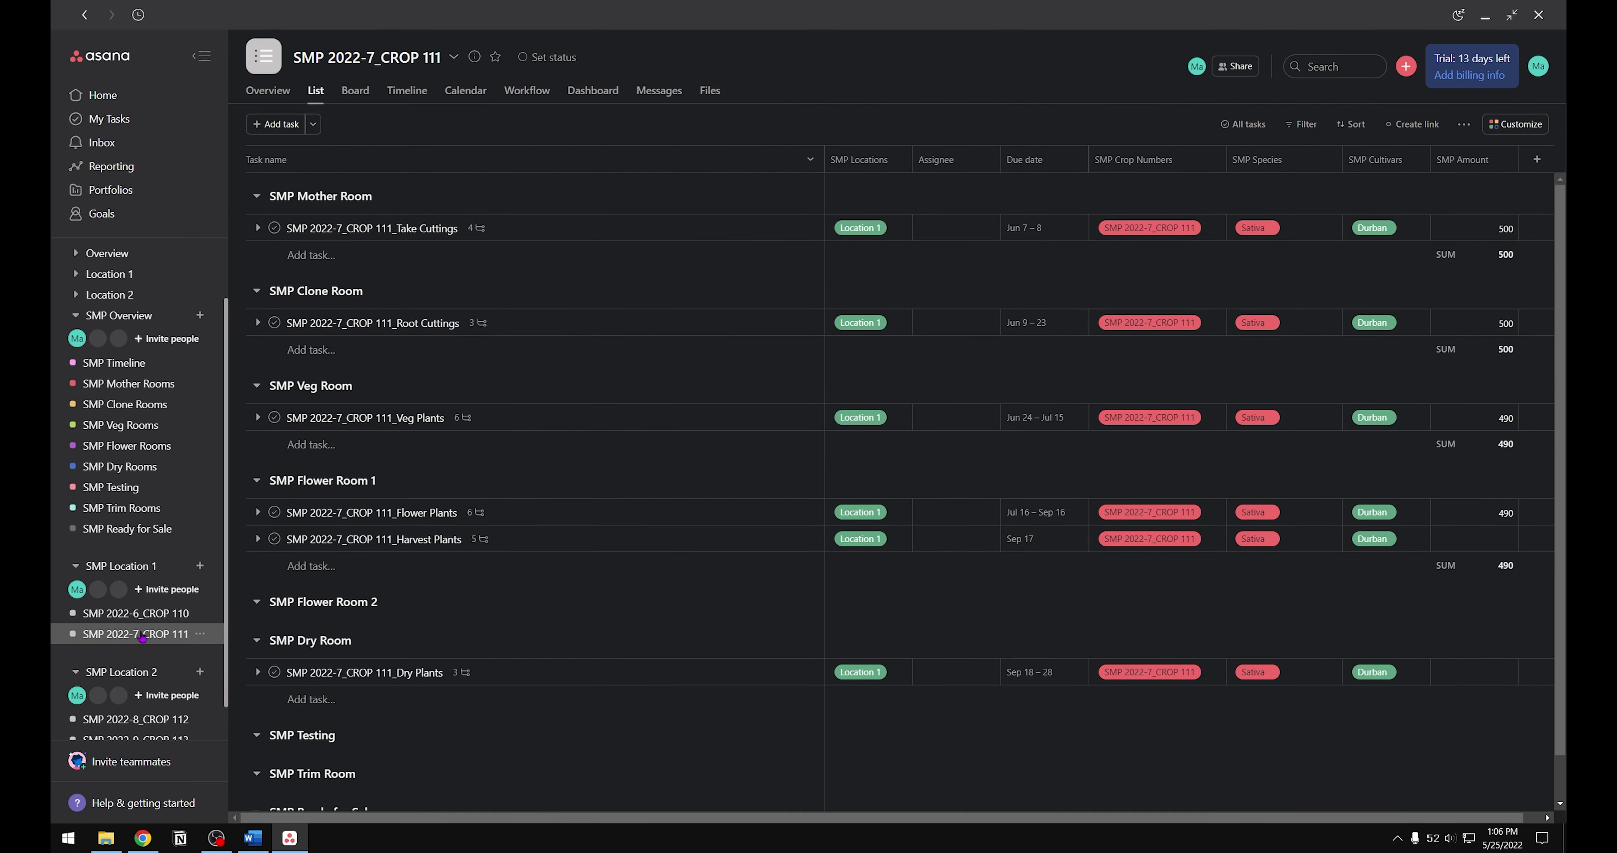
scroll(141, 640, down, 1)
click(138, 647)
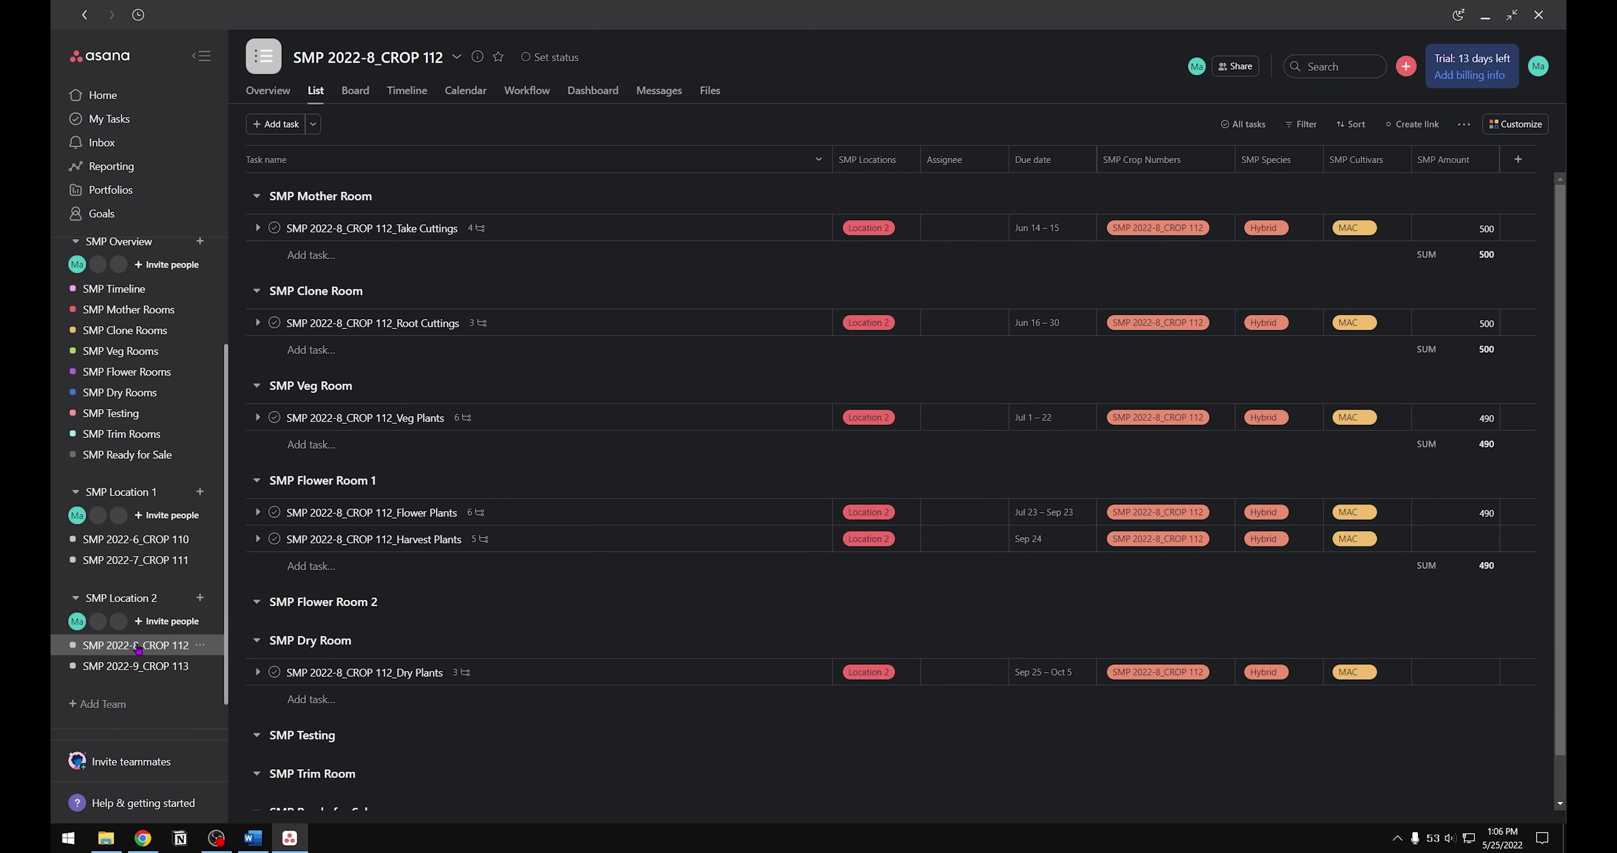
click(138, 669)
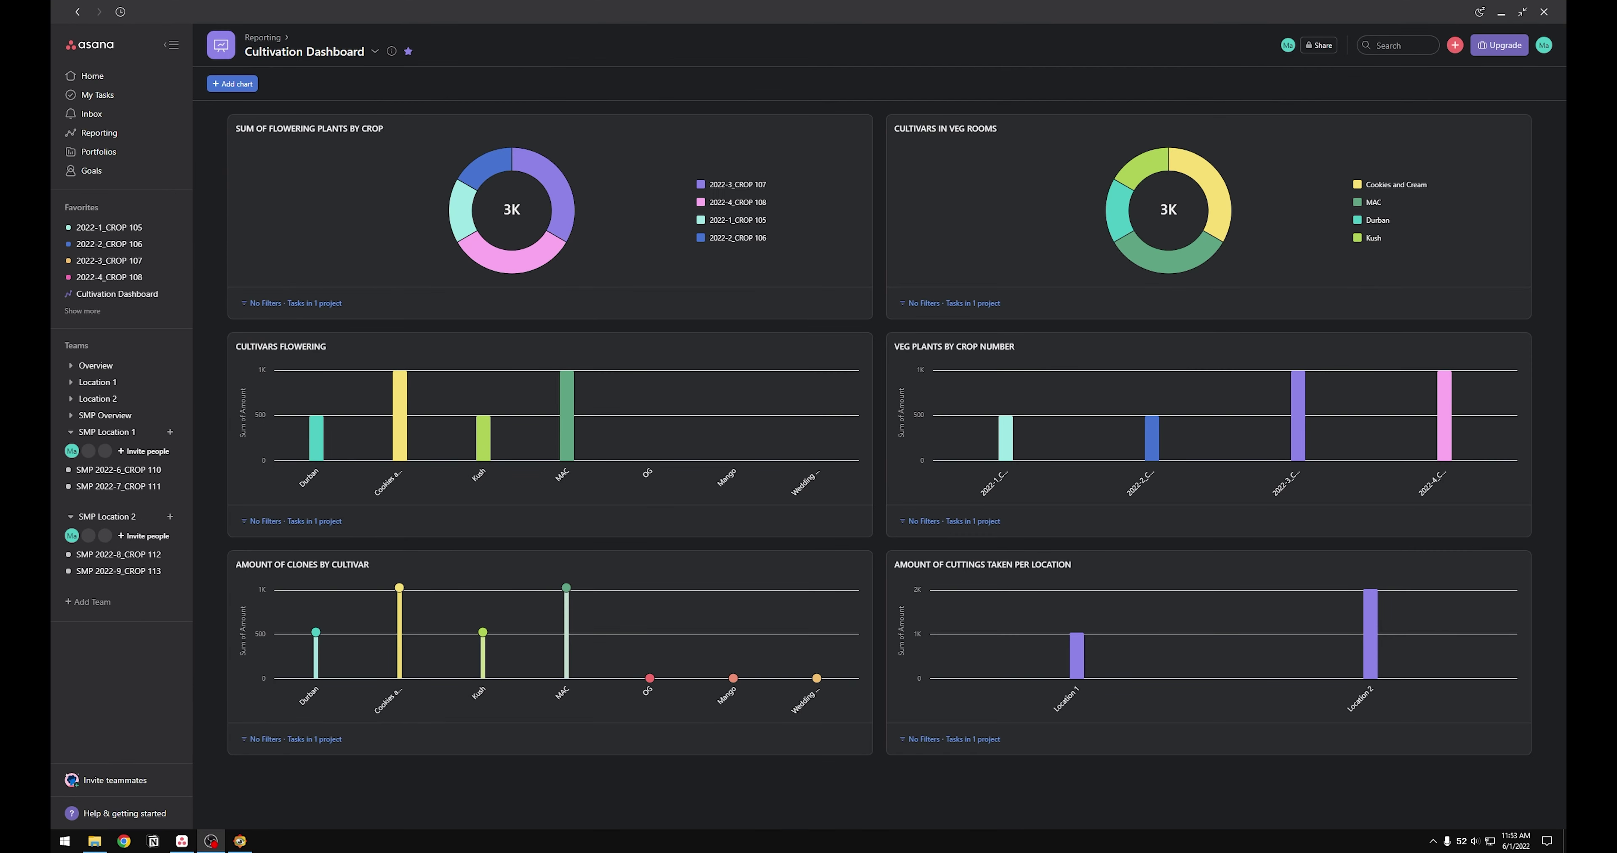
Step: Create a new reporting dashboard and start a custom chart on it in the Donut style
mouse_move(526, 676)
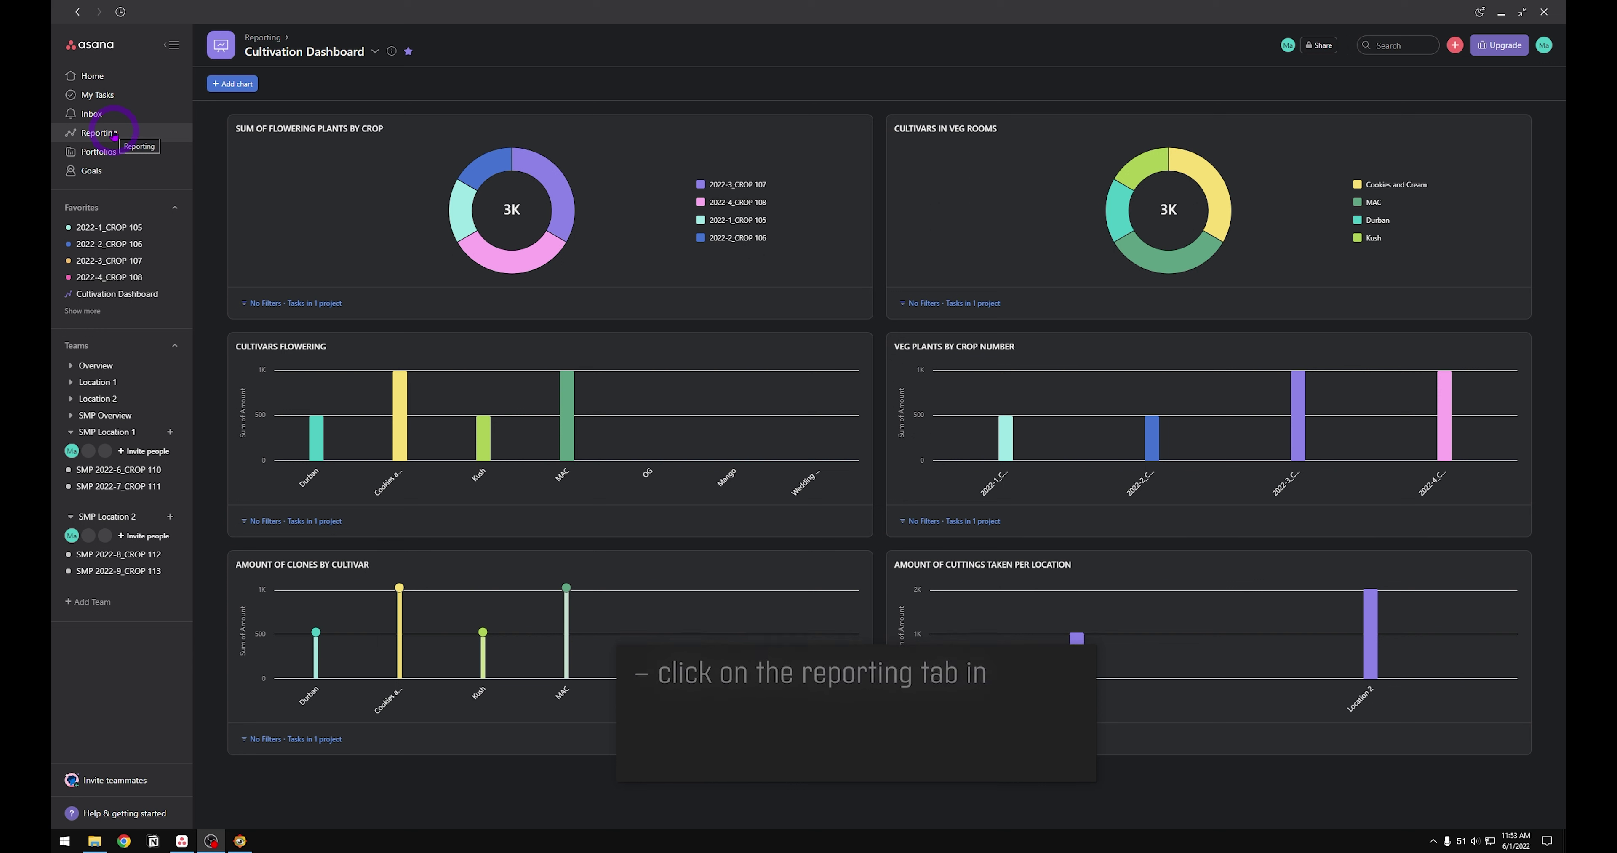
click(131, 133)
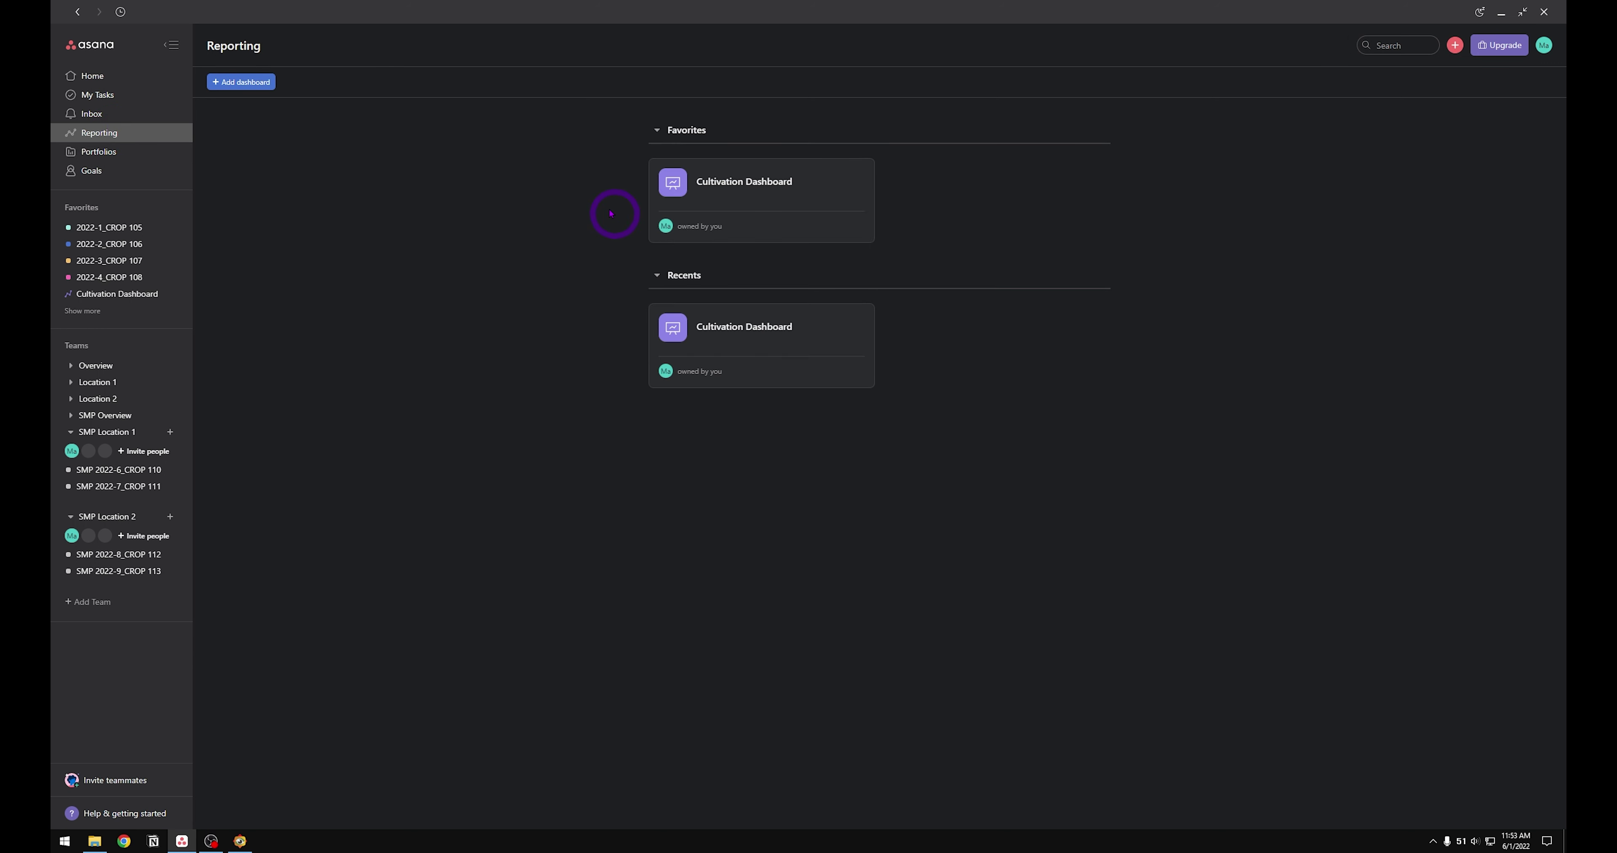
click(251, 82)
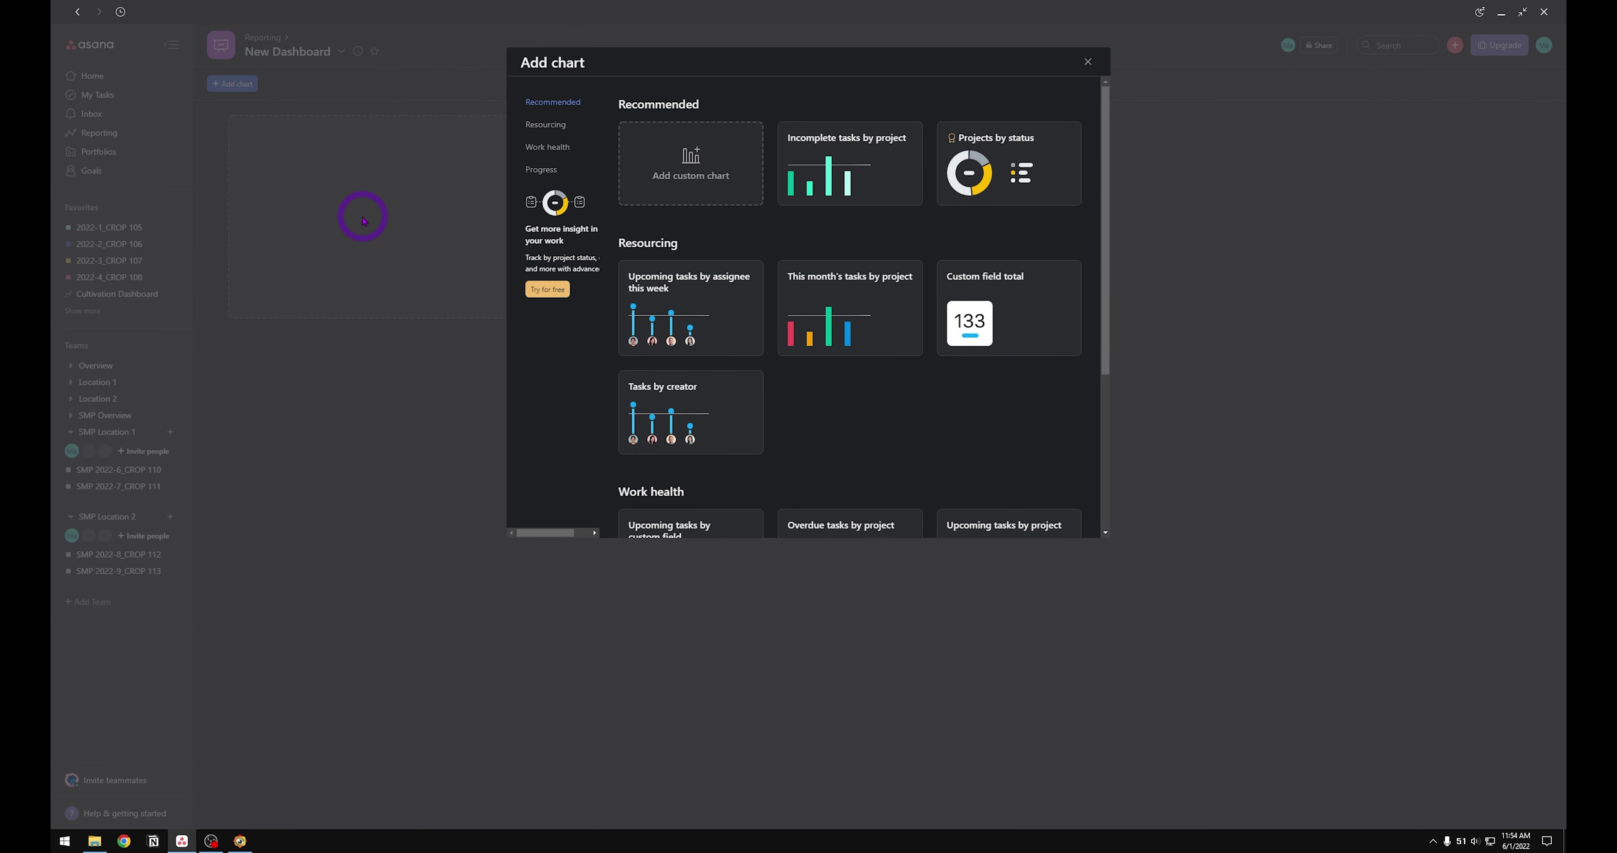
click(694, 164)
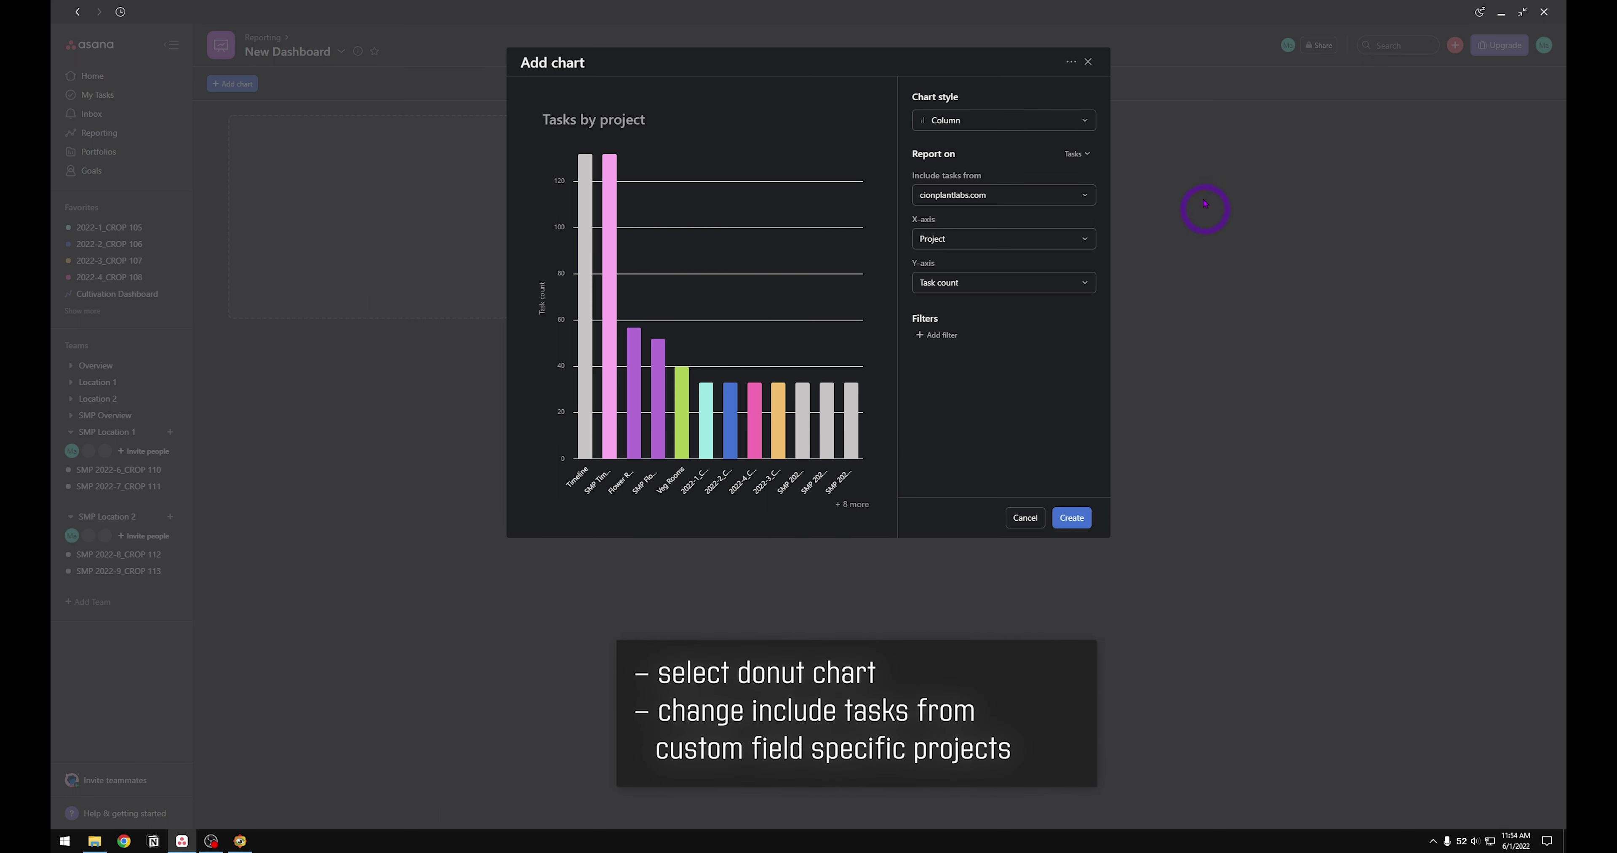
click(1087, 123)
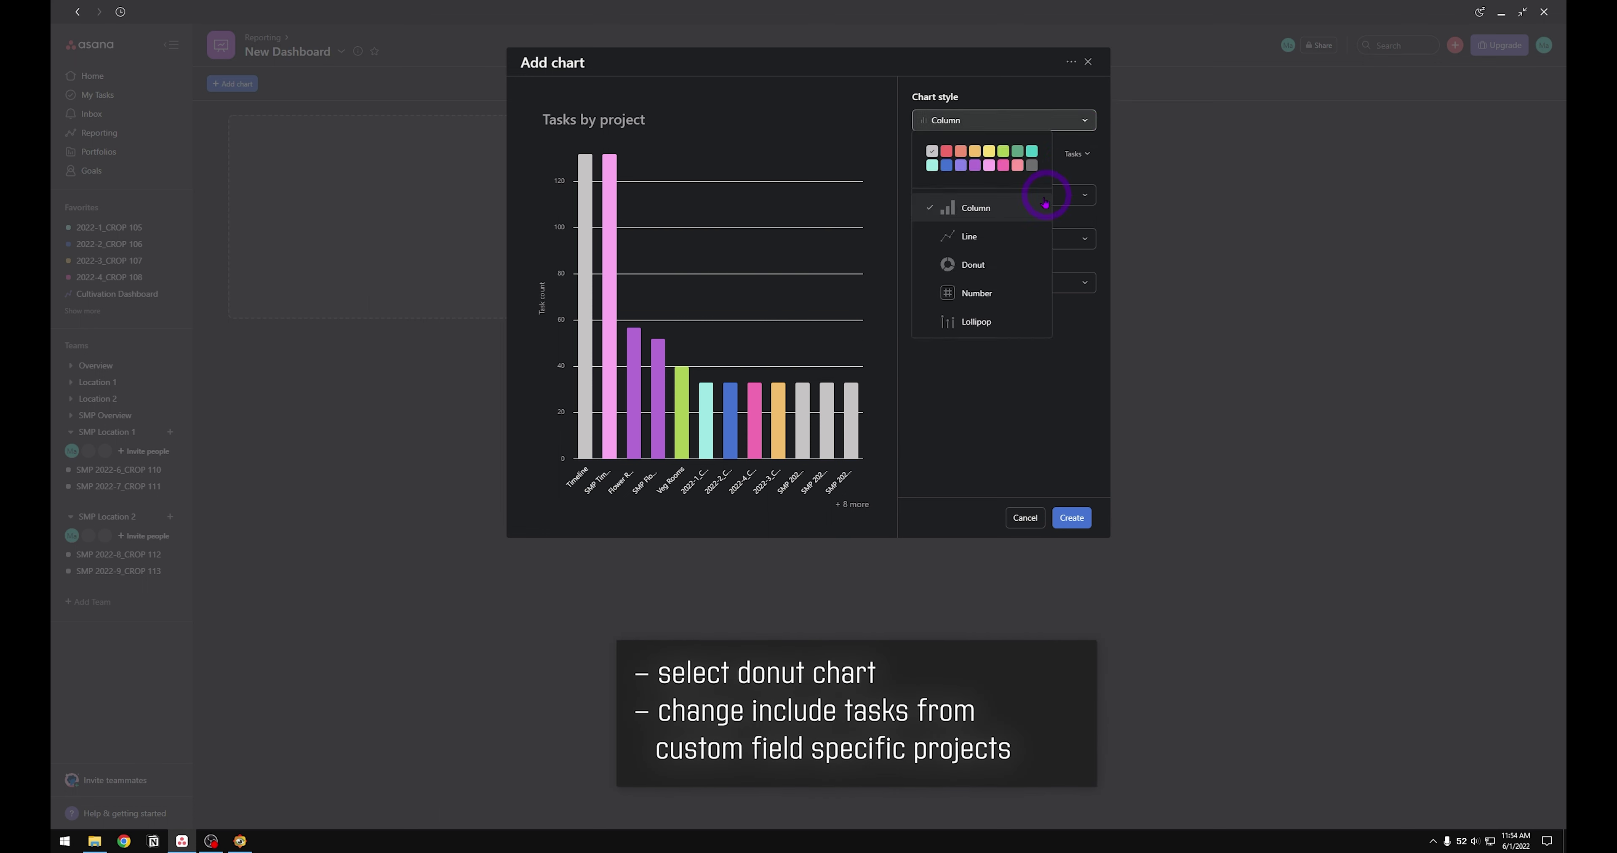
click(1022, 266)
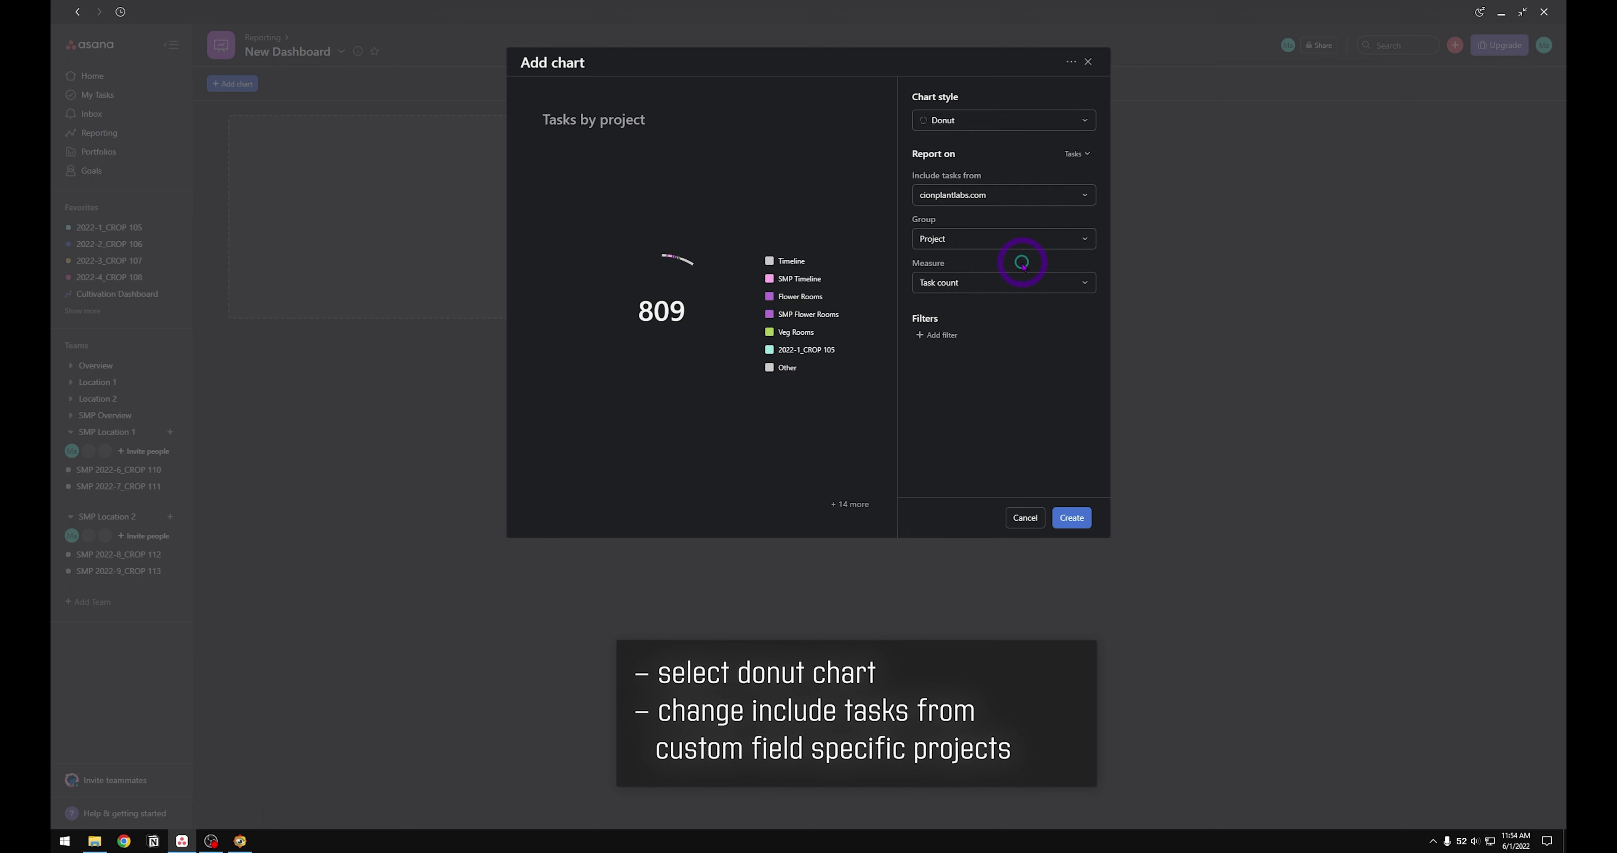
Step: Limit the donut chart's tasks to the specific project SMP Flower Rooms
click(1084, 196)
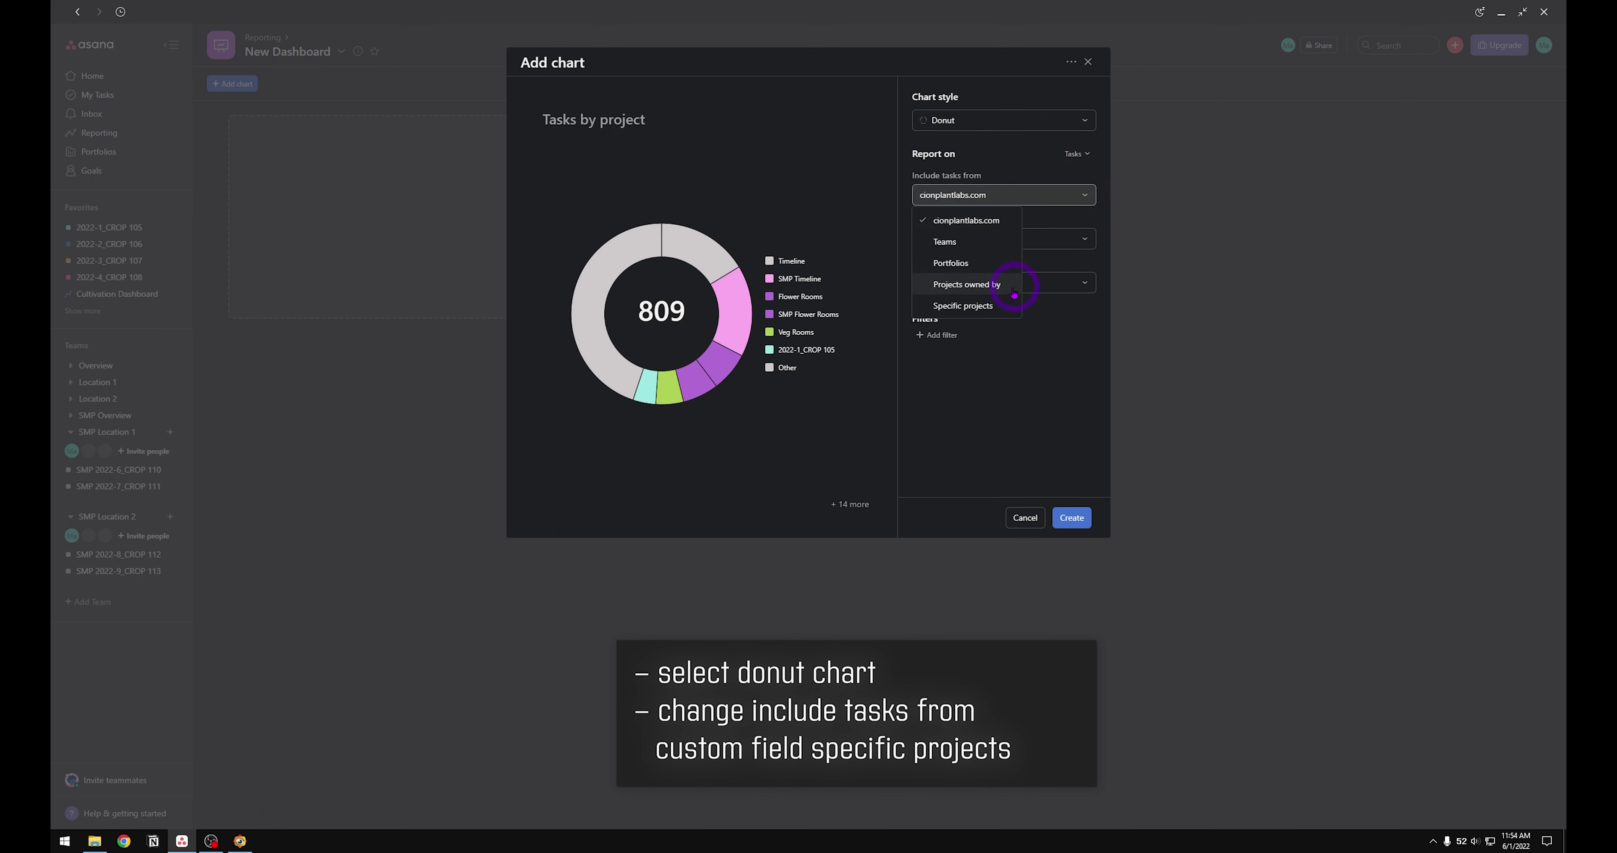
click(1000, 305)
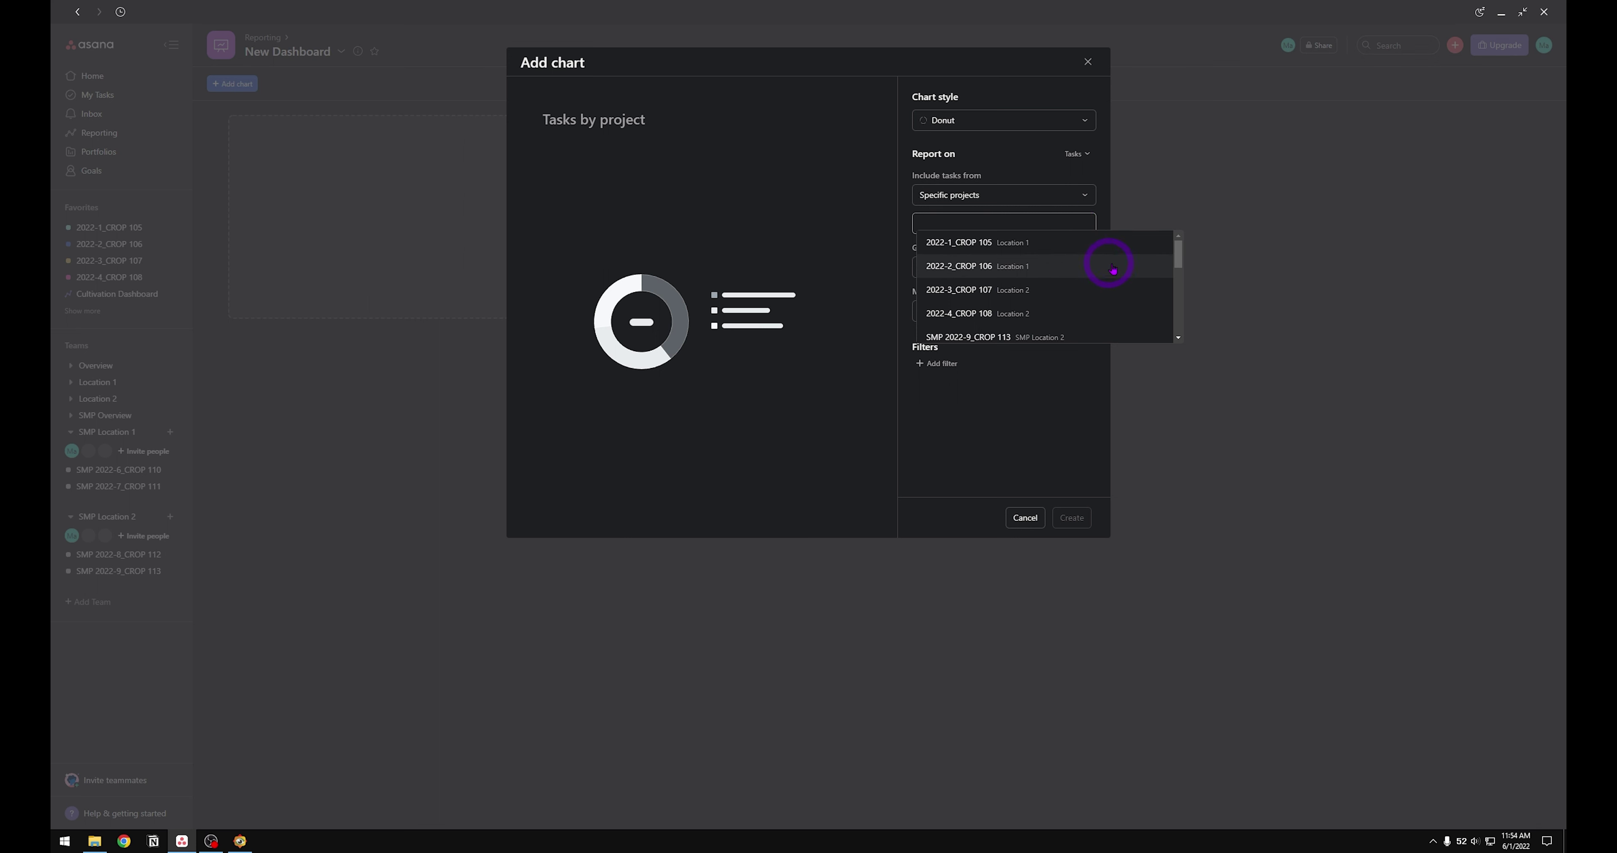
scroll(1117, 264, down, 3)
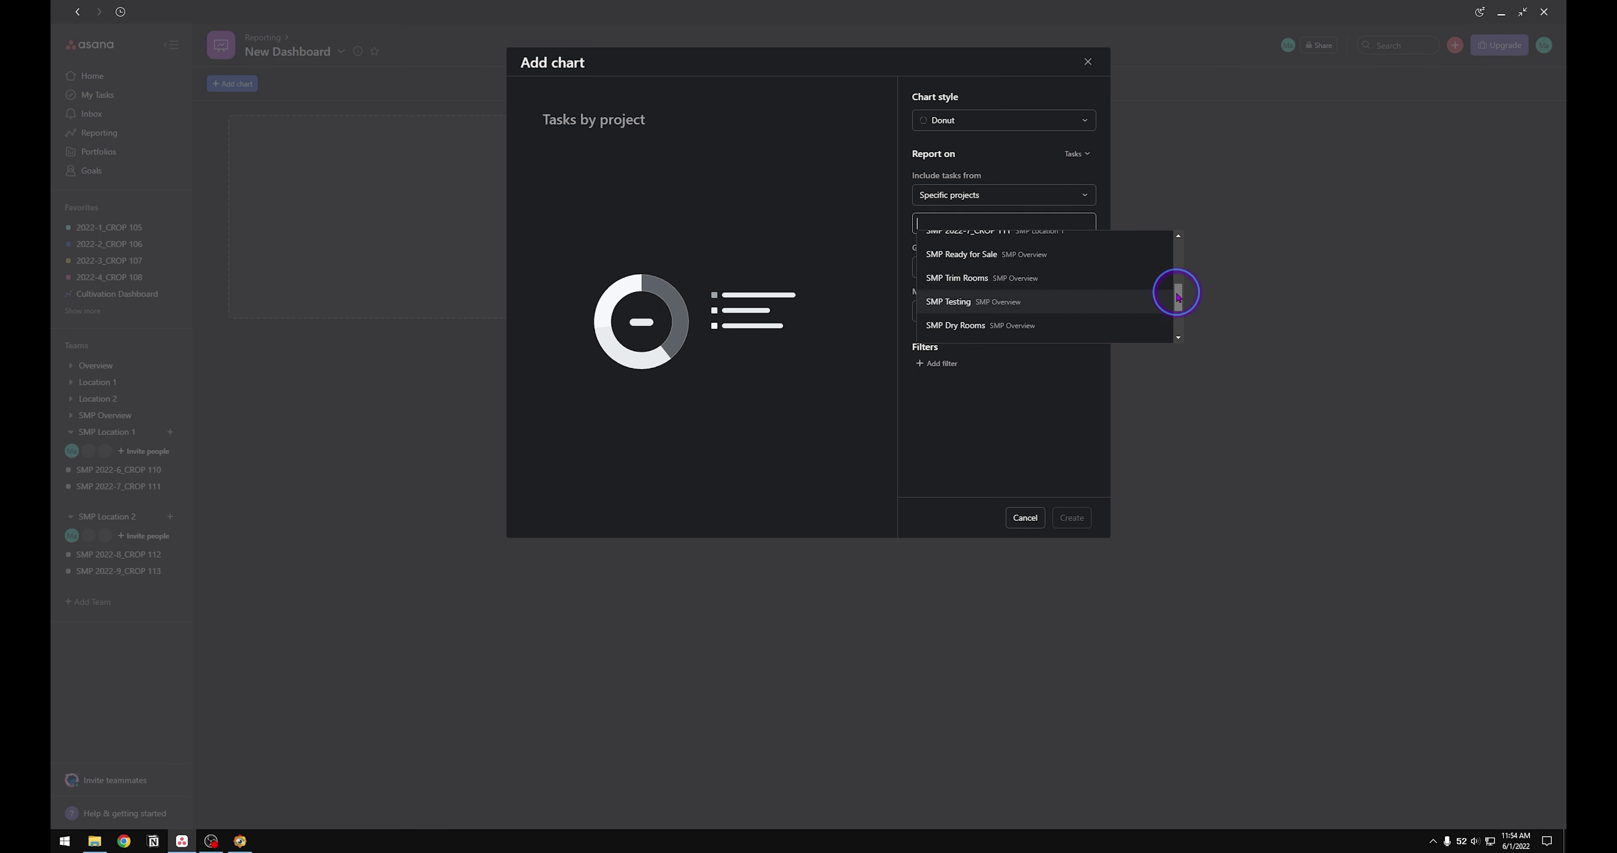
drag(1173, 288, 1174, 312)
click(1126, 311)
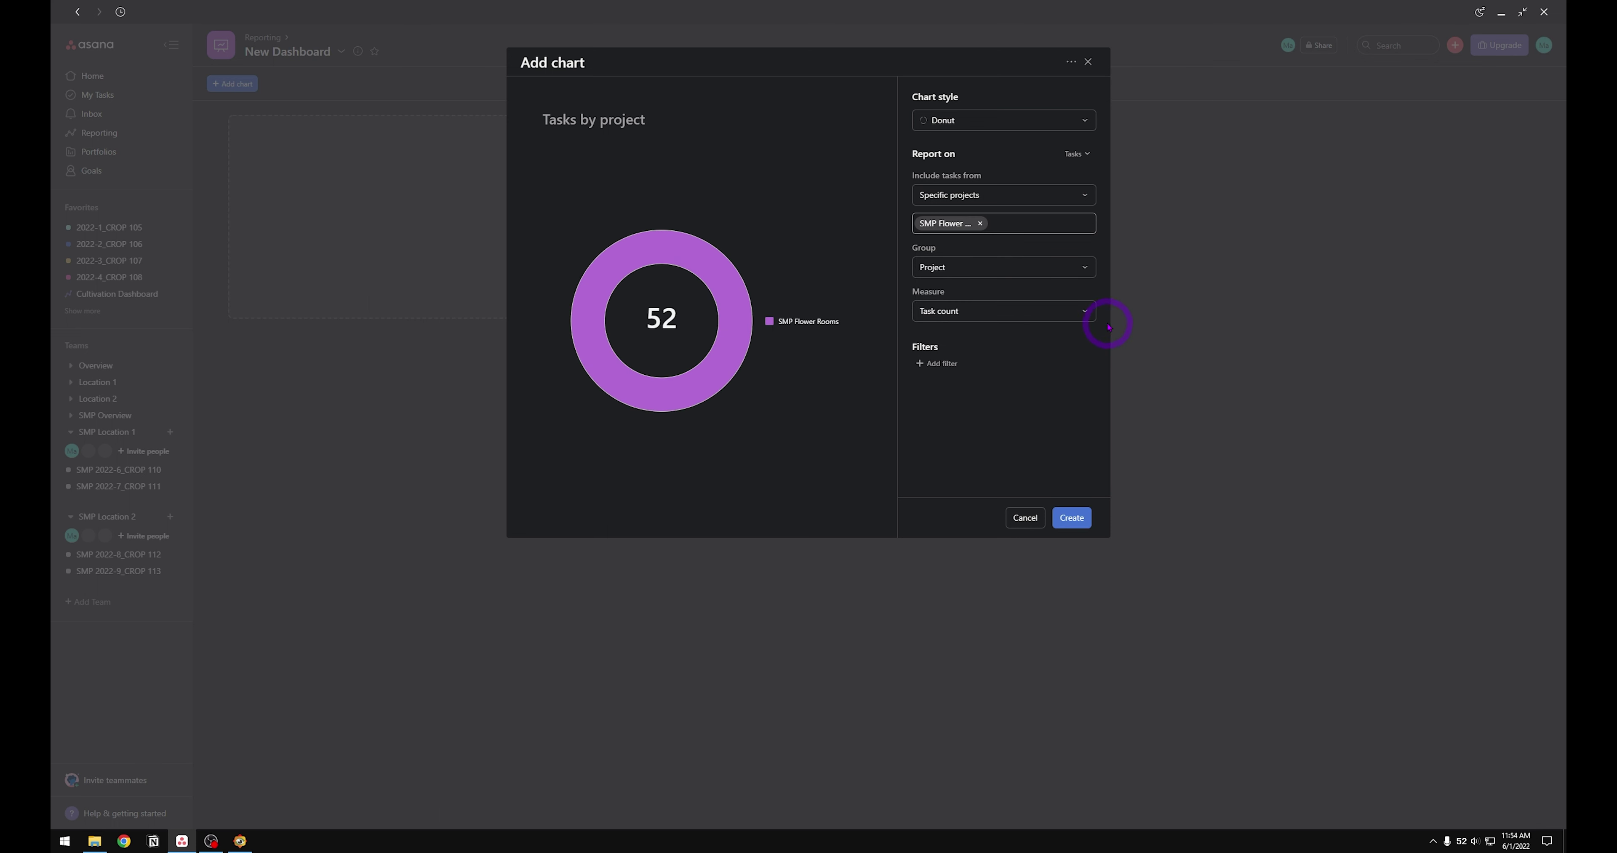
Step: Group the chart by the SMP Crop Numbers custom field and measure it by the SMP Amount custom field
click(1084, 267)
mouse_move(987, 338)
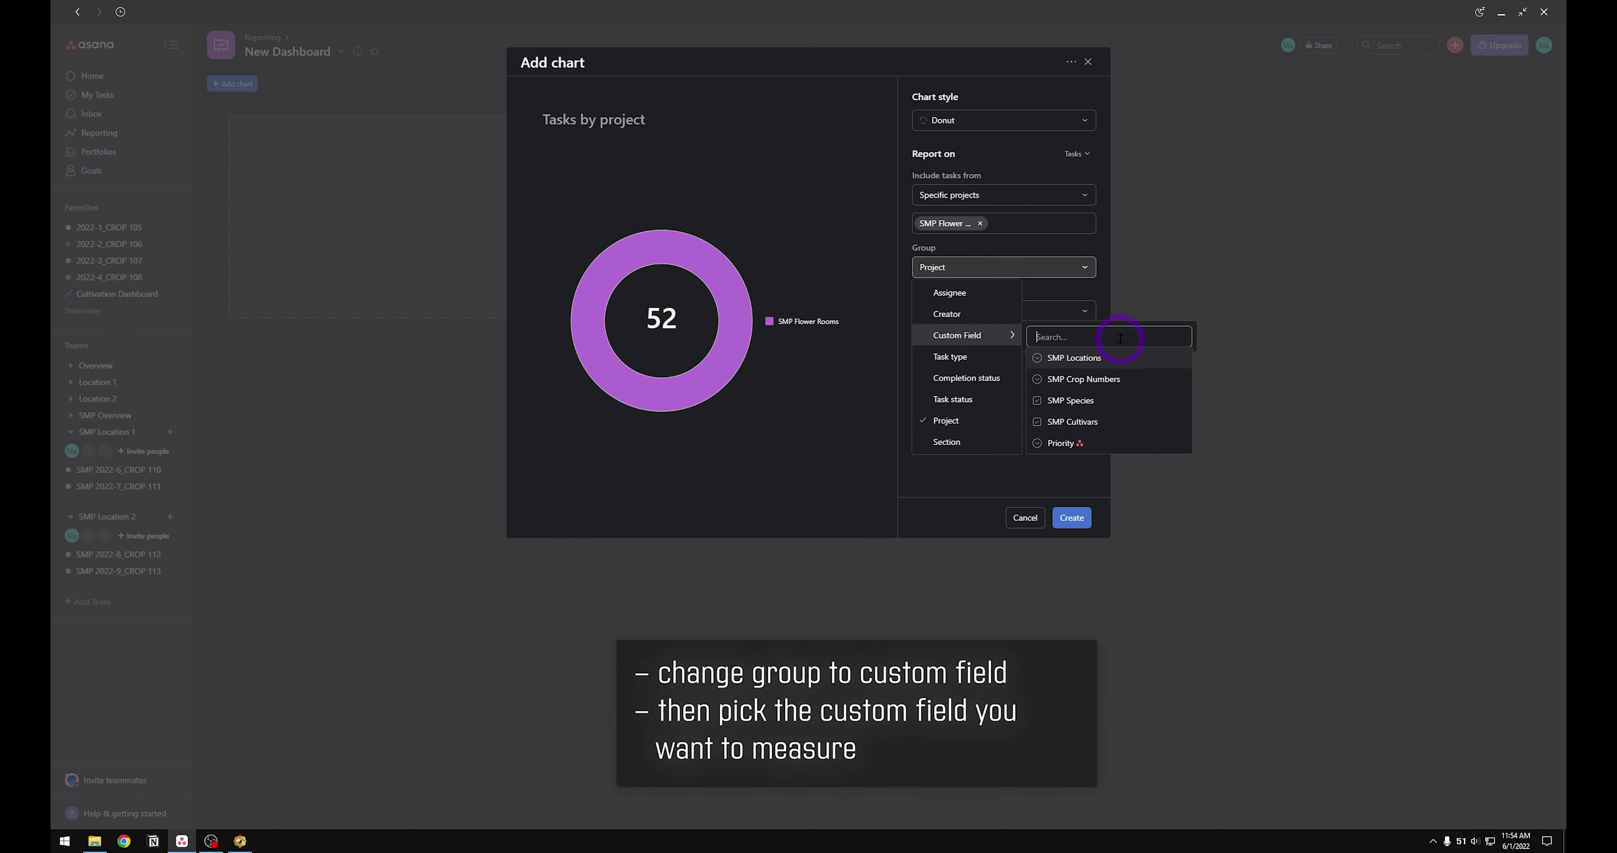
click(1137, 378)
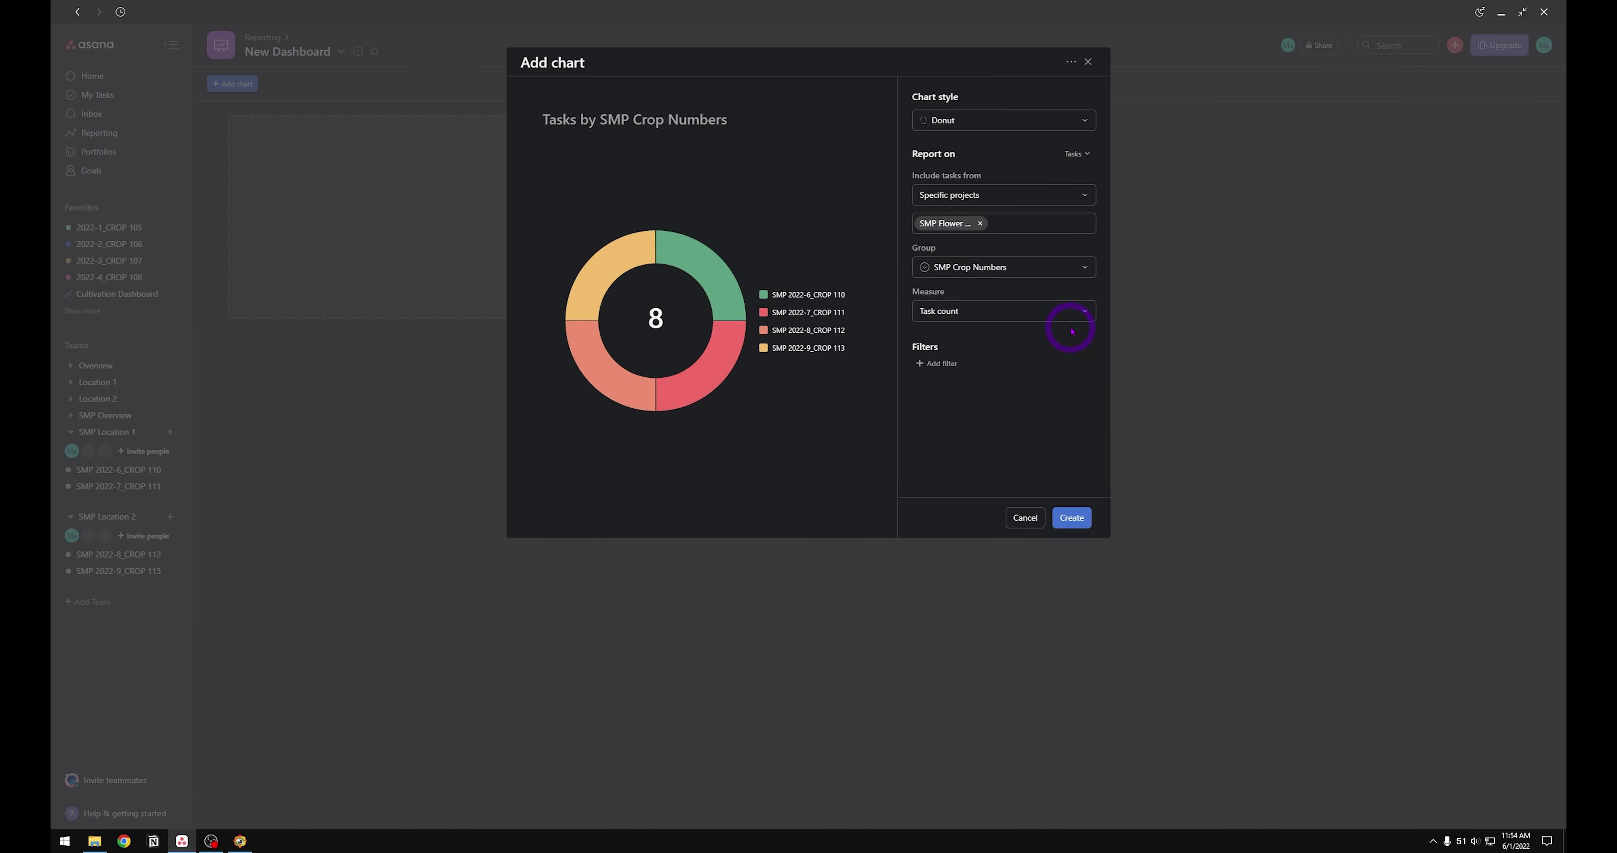
click(1083, 314)
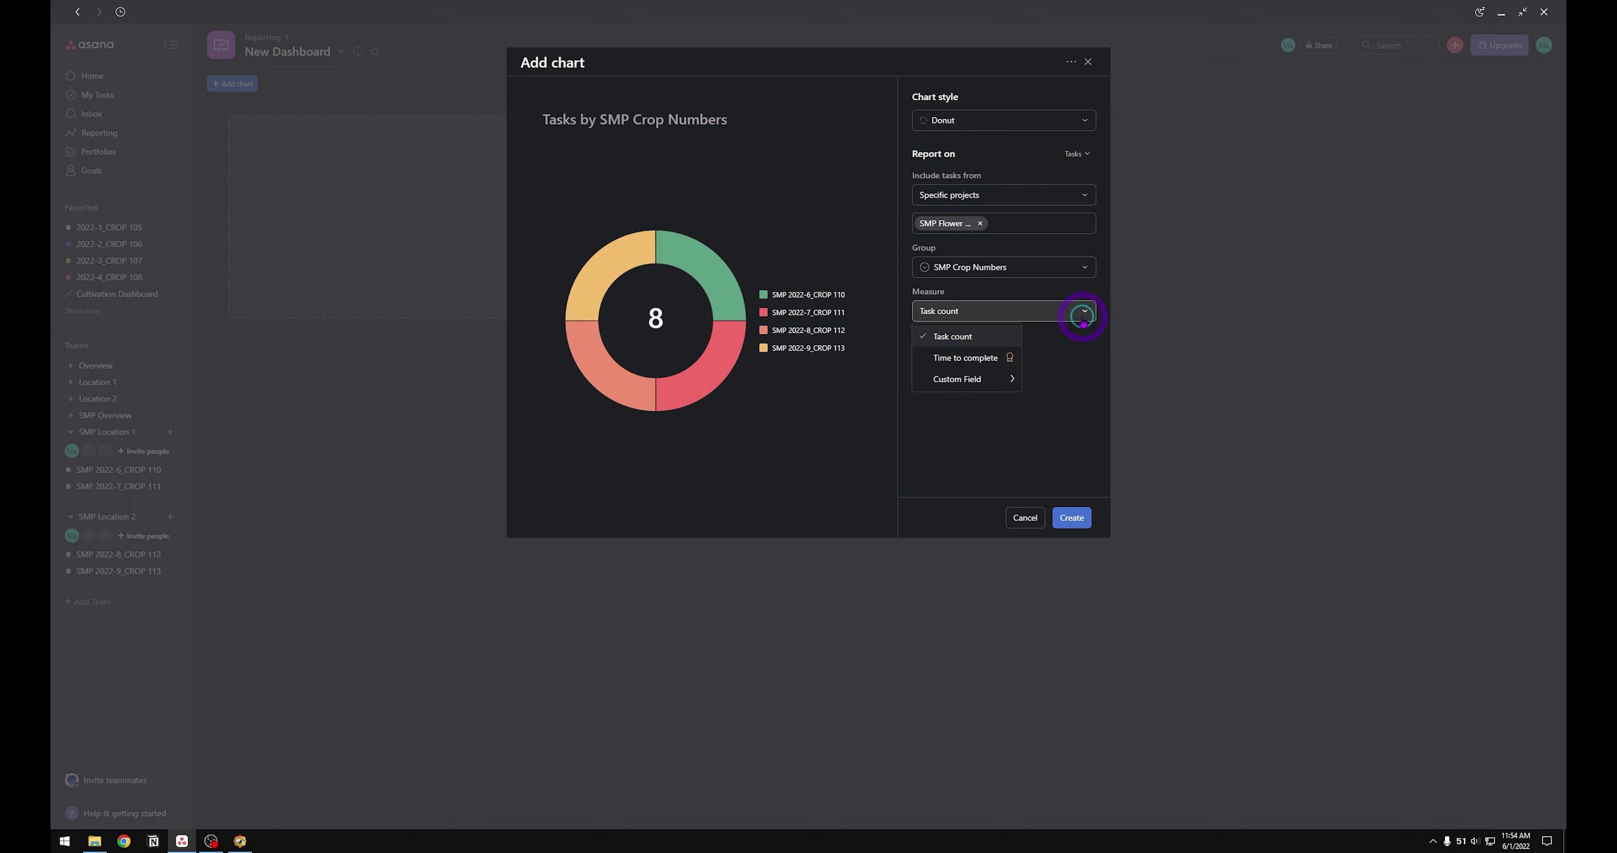
mouse_move(967, 381)
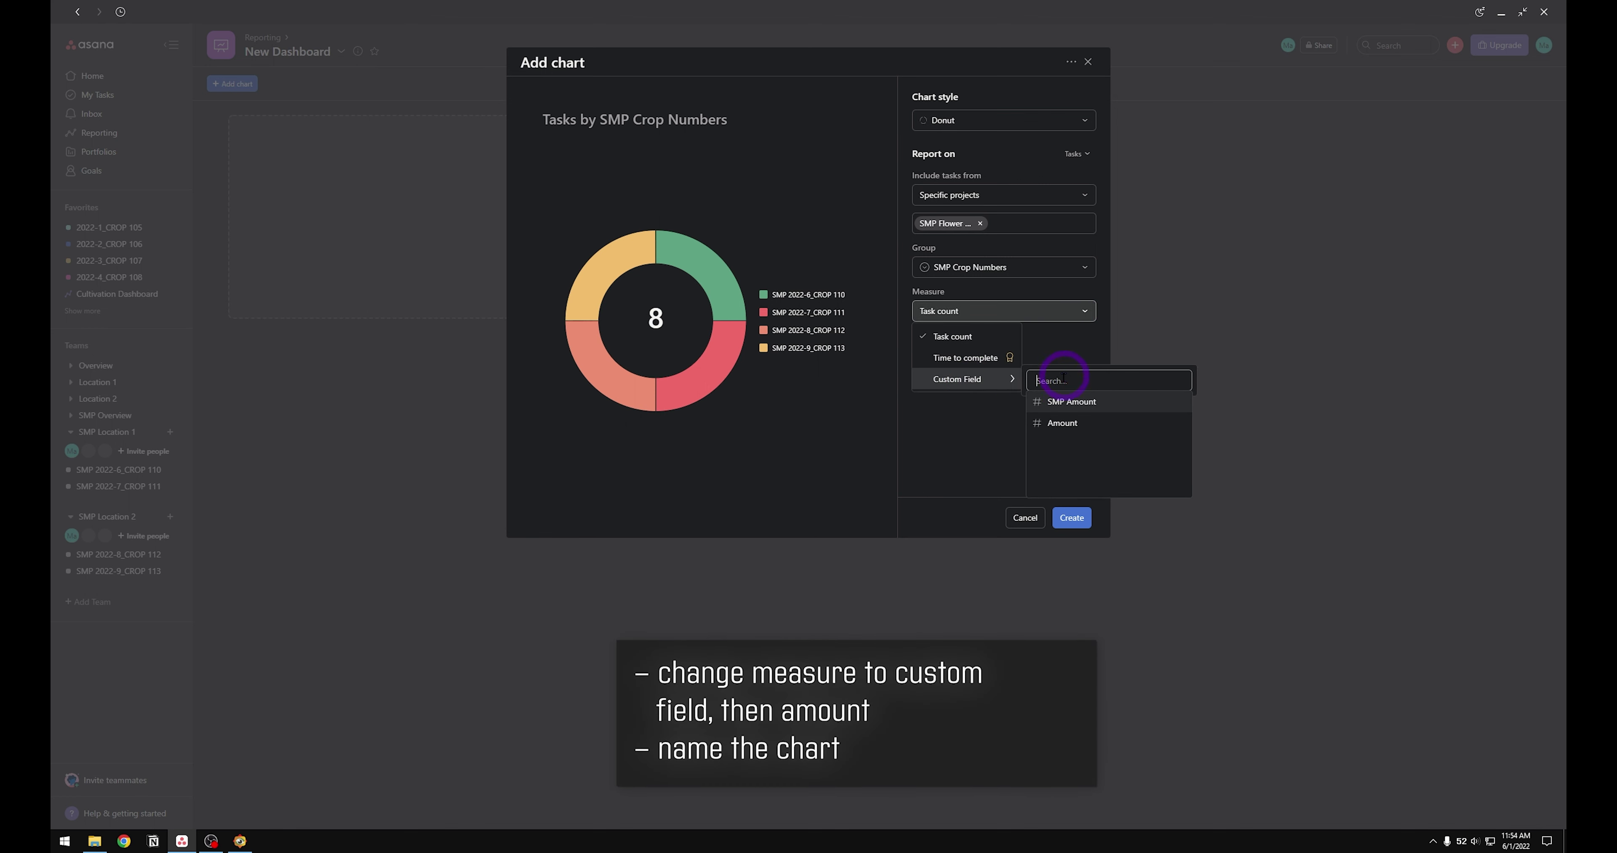
click(1079, 402)
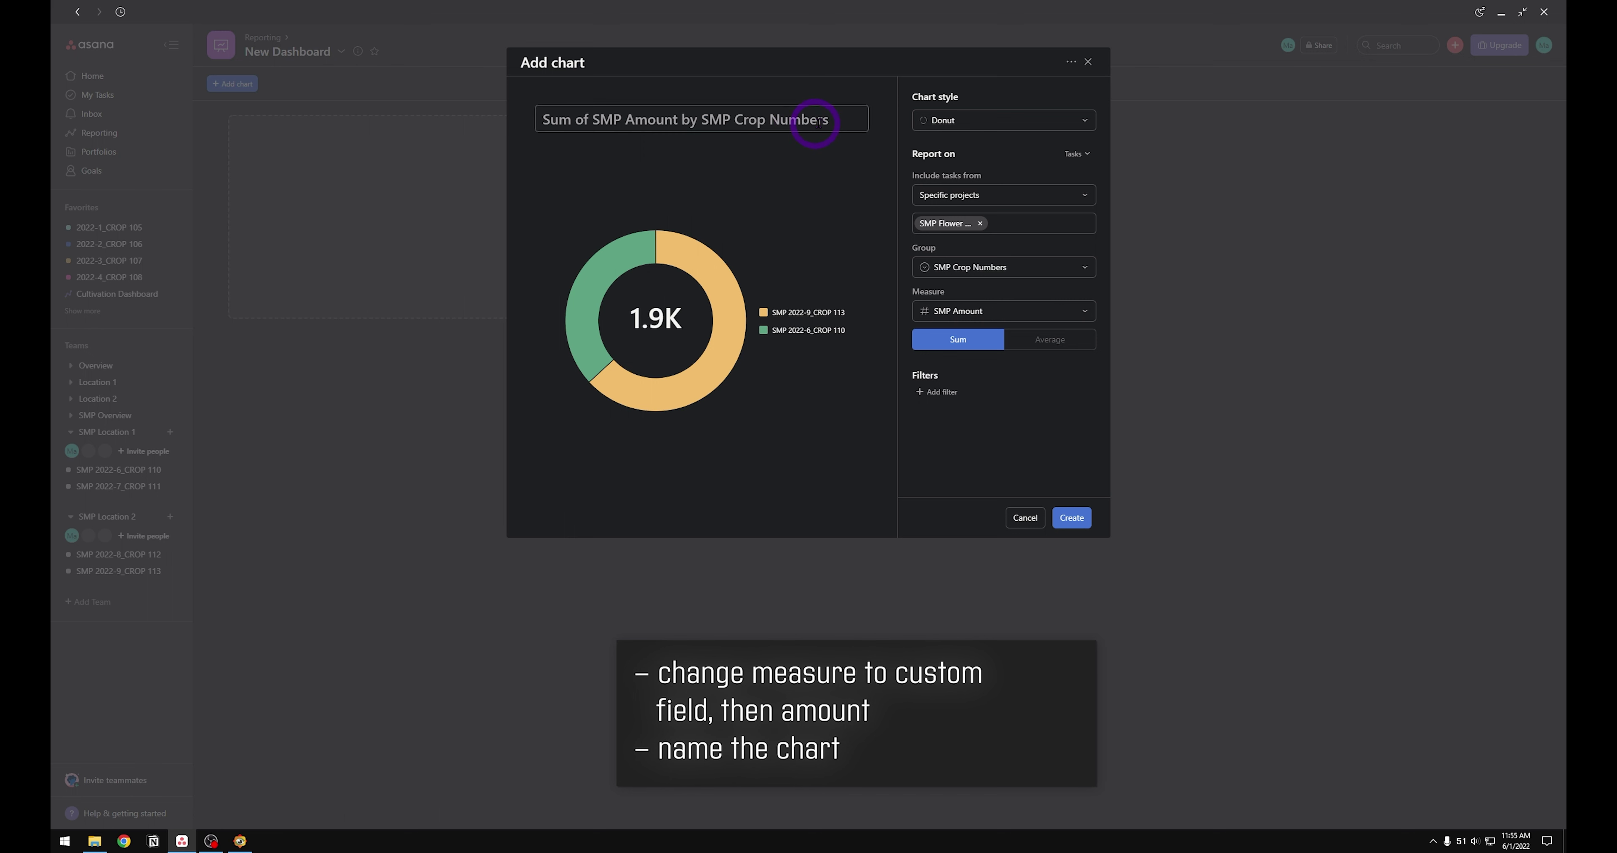
Step: Name the chart "Sum of Flowering Plants by Crop" and create it on the dashboard
text(Su)
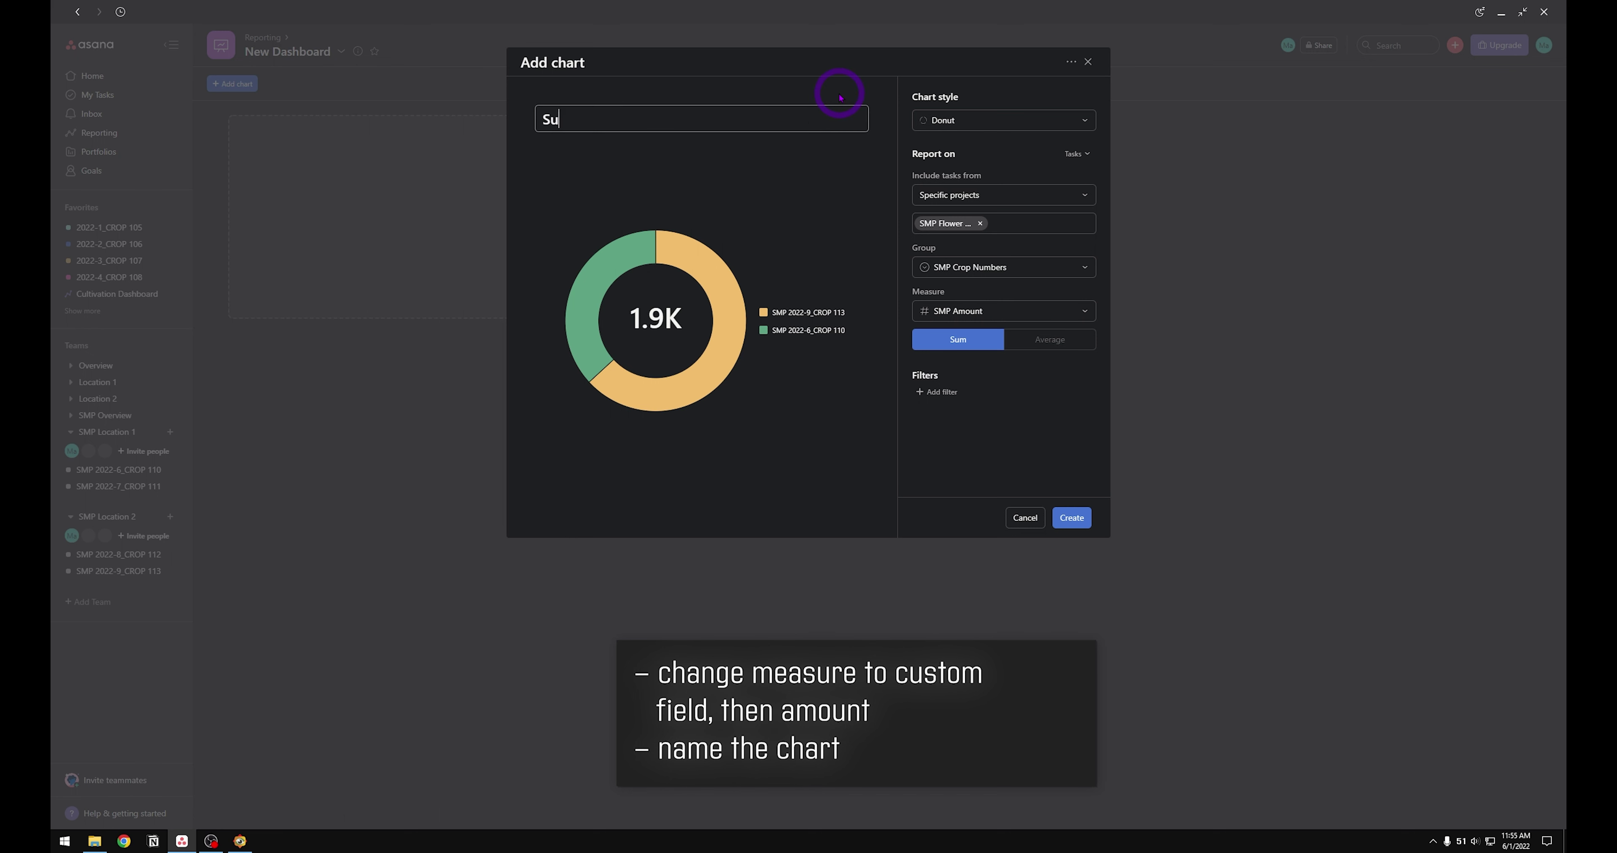
text(m of Flowering )
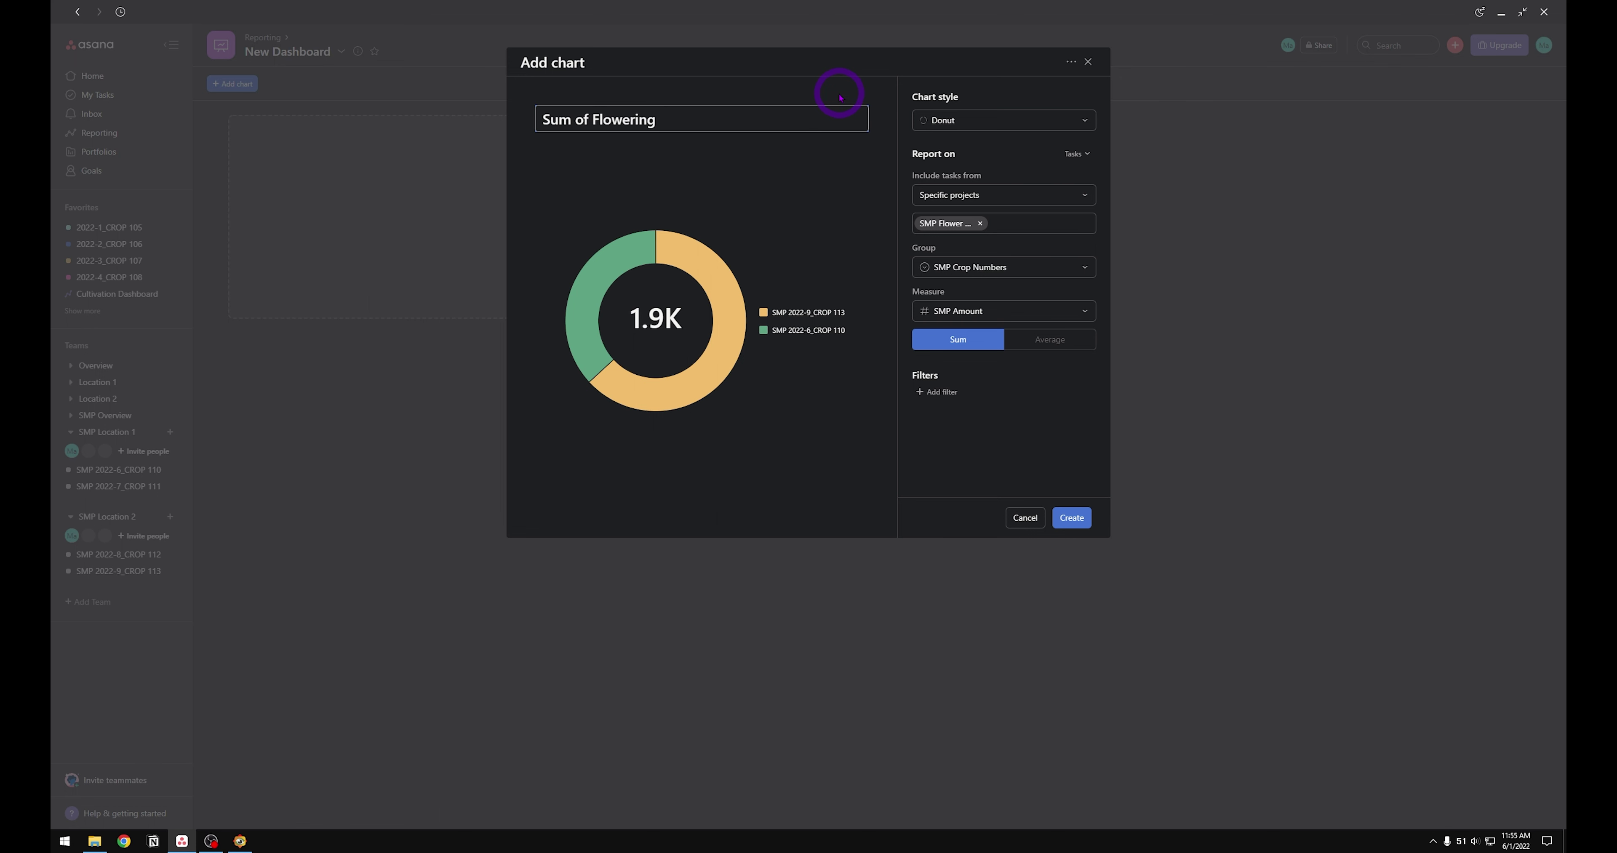
text(Plants by Crop)
click(1077, 519)
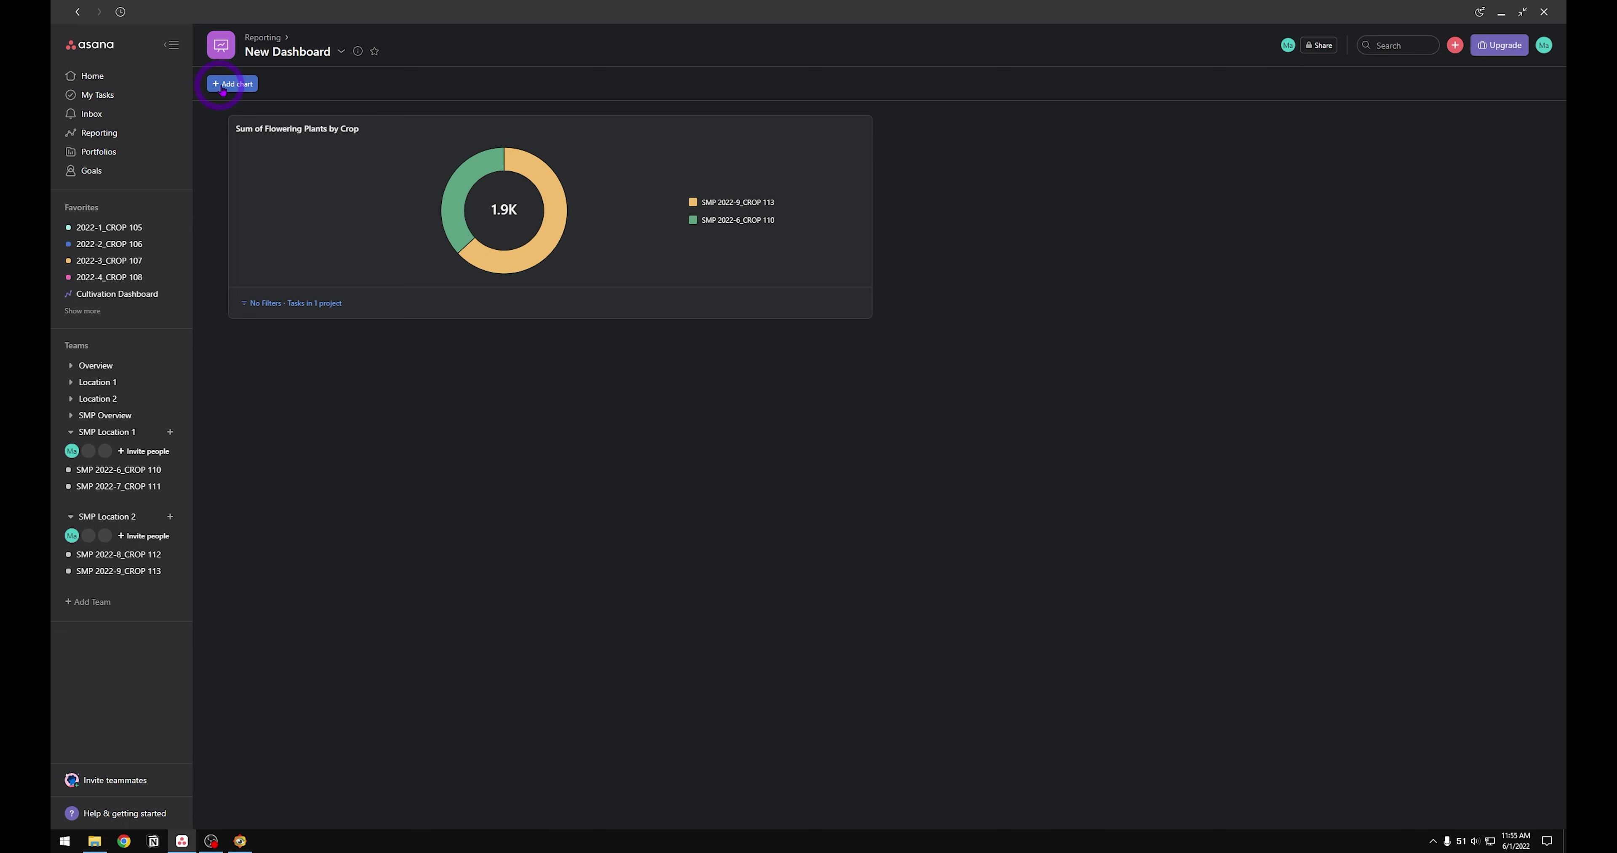
Step: Start a second custom chart on the dashboard and set its style to Donut
click(245, 87)
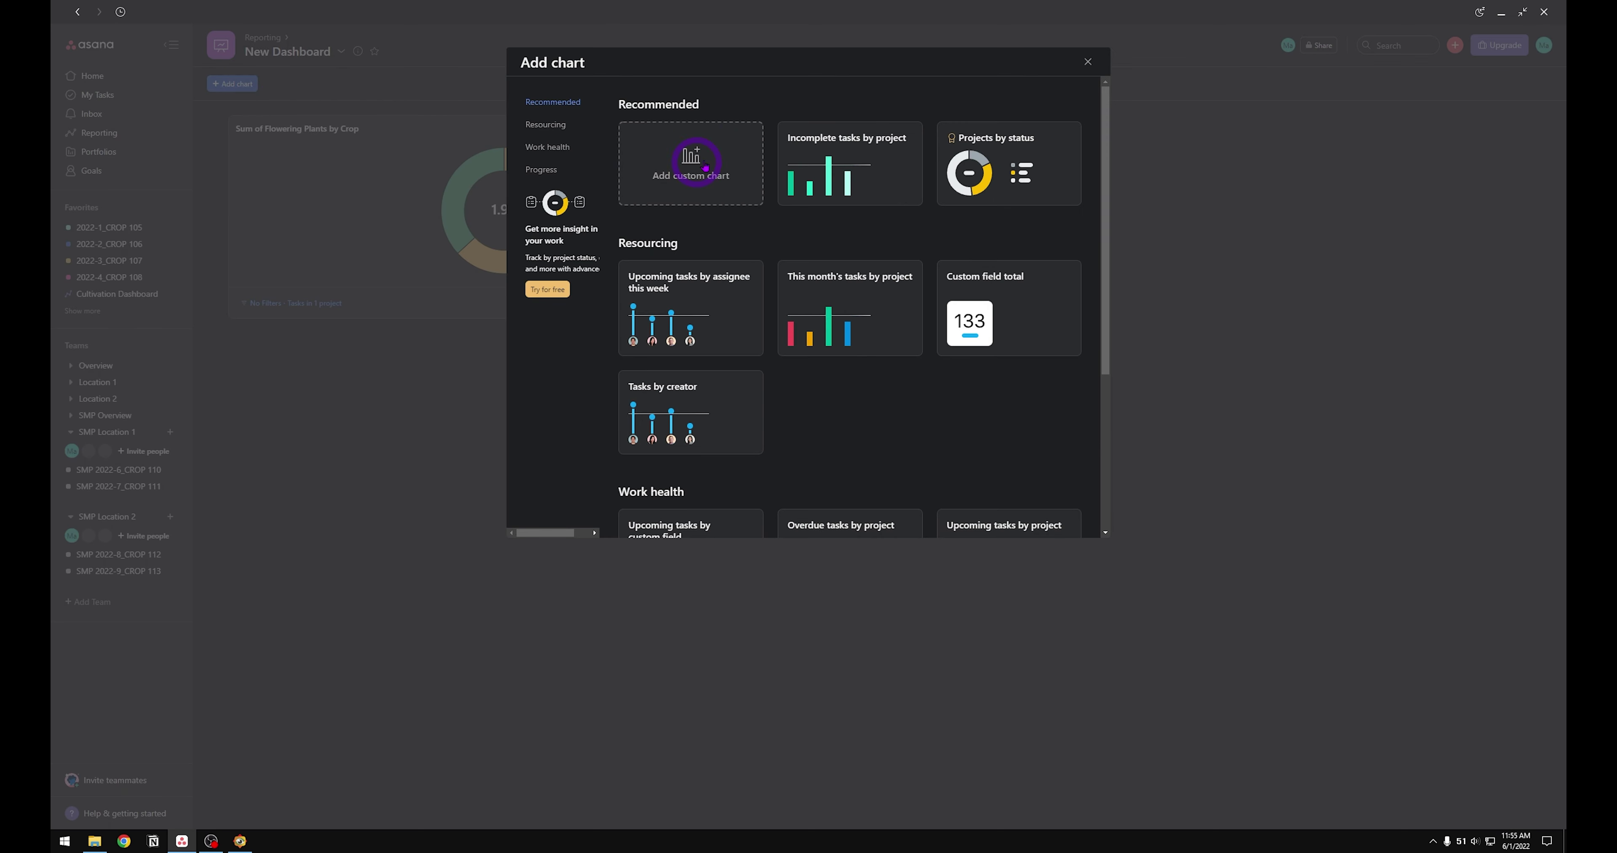
click(693, 189)
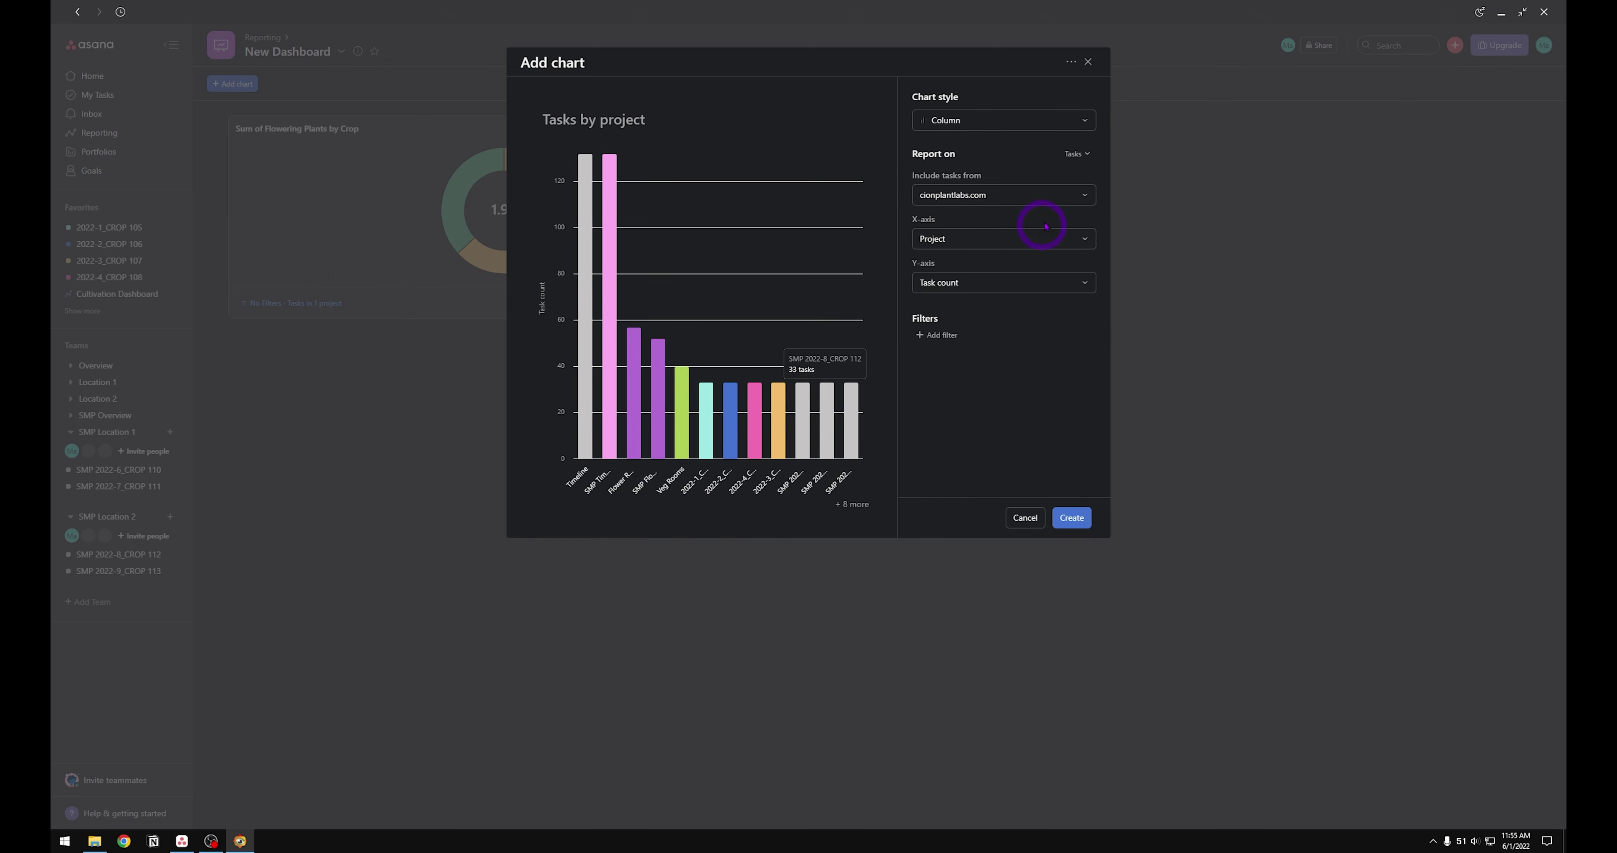
click(1084, 122)
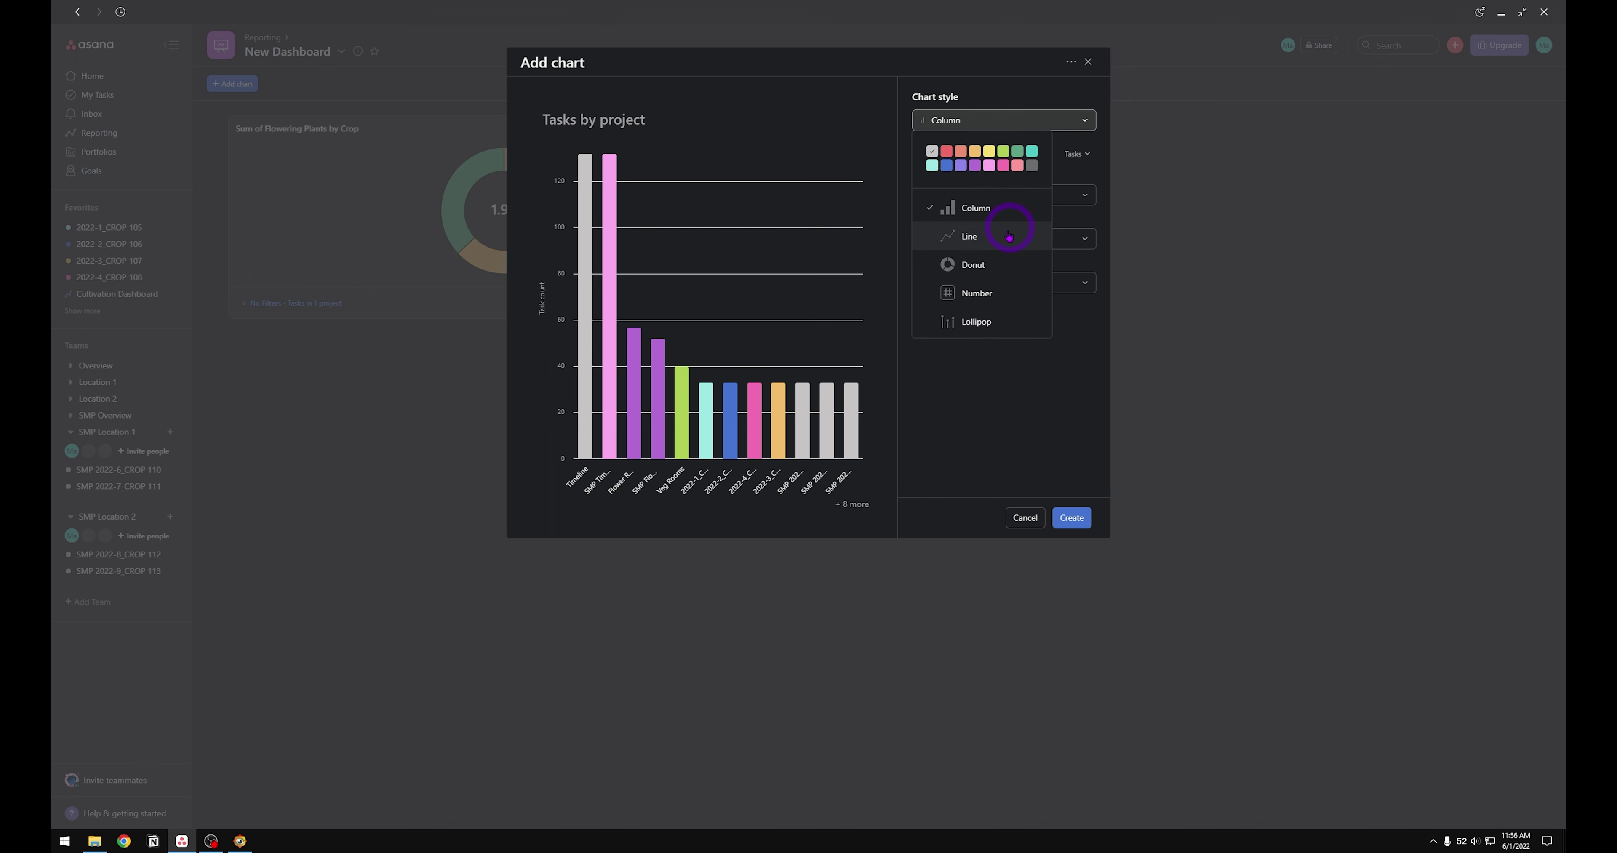
click(973, 264)
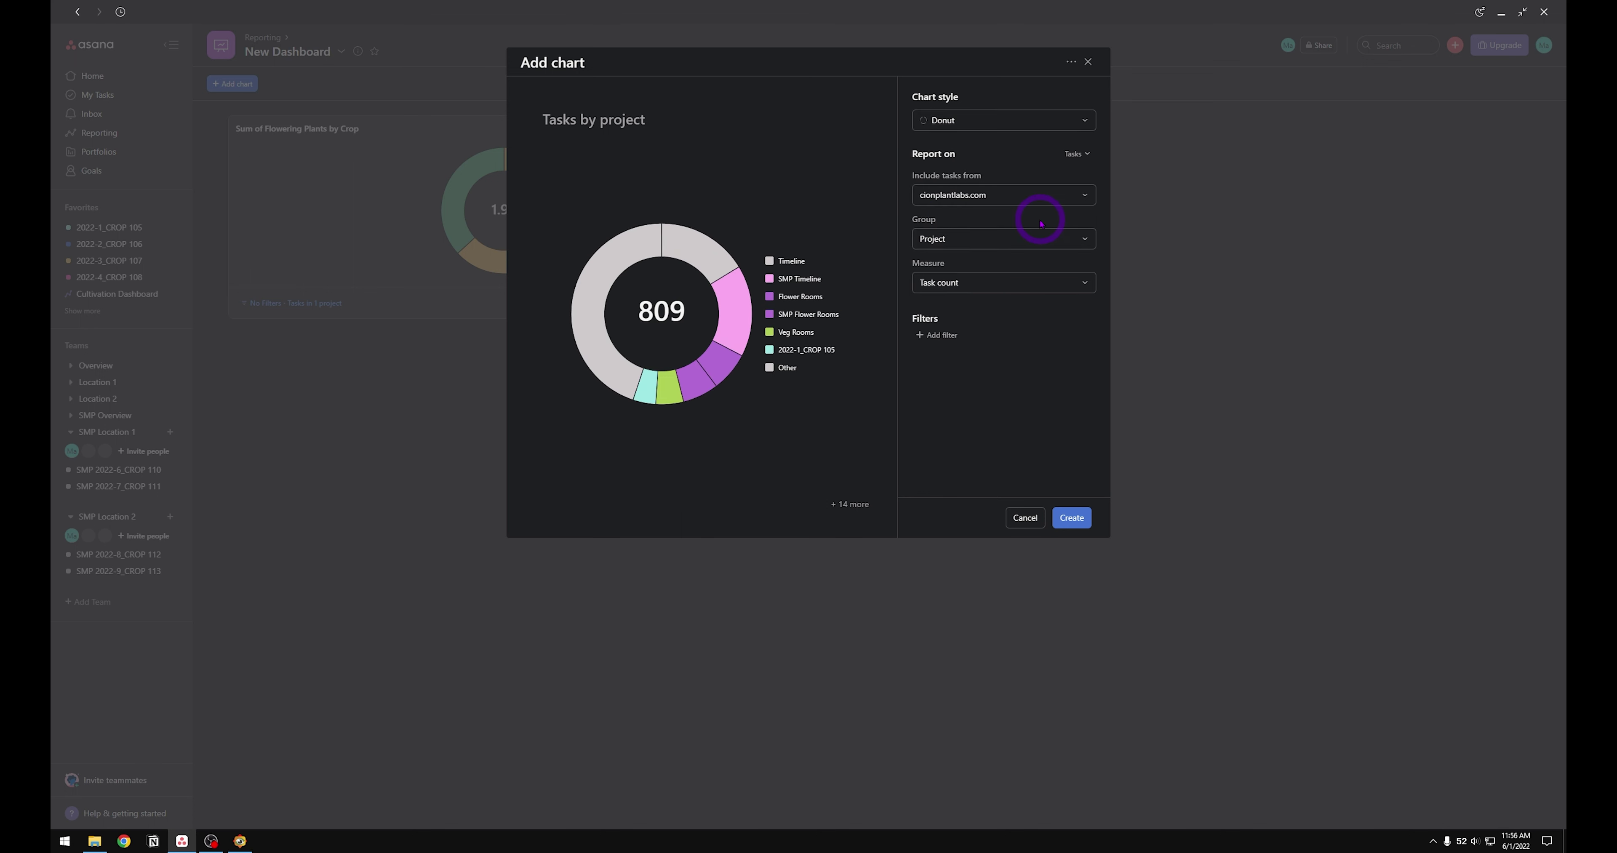
Step: Limit the second donut chart's tasks to the specific project SMP Veg Rooms
click(942, 203)
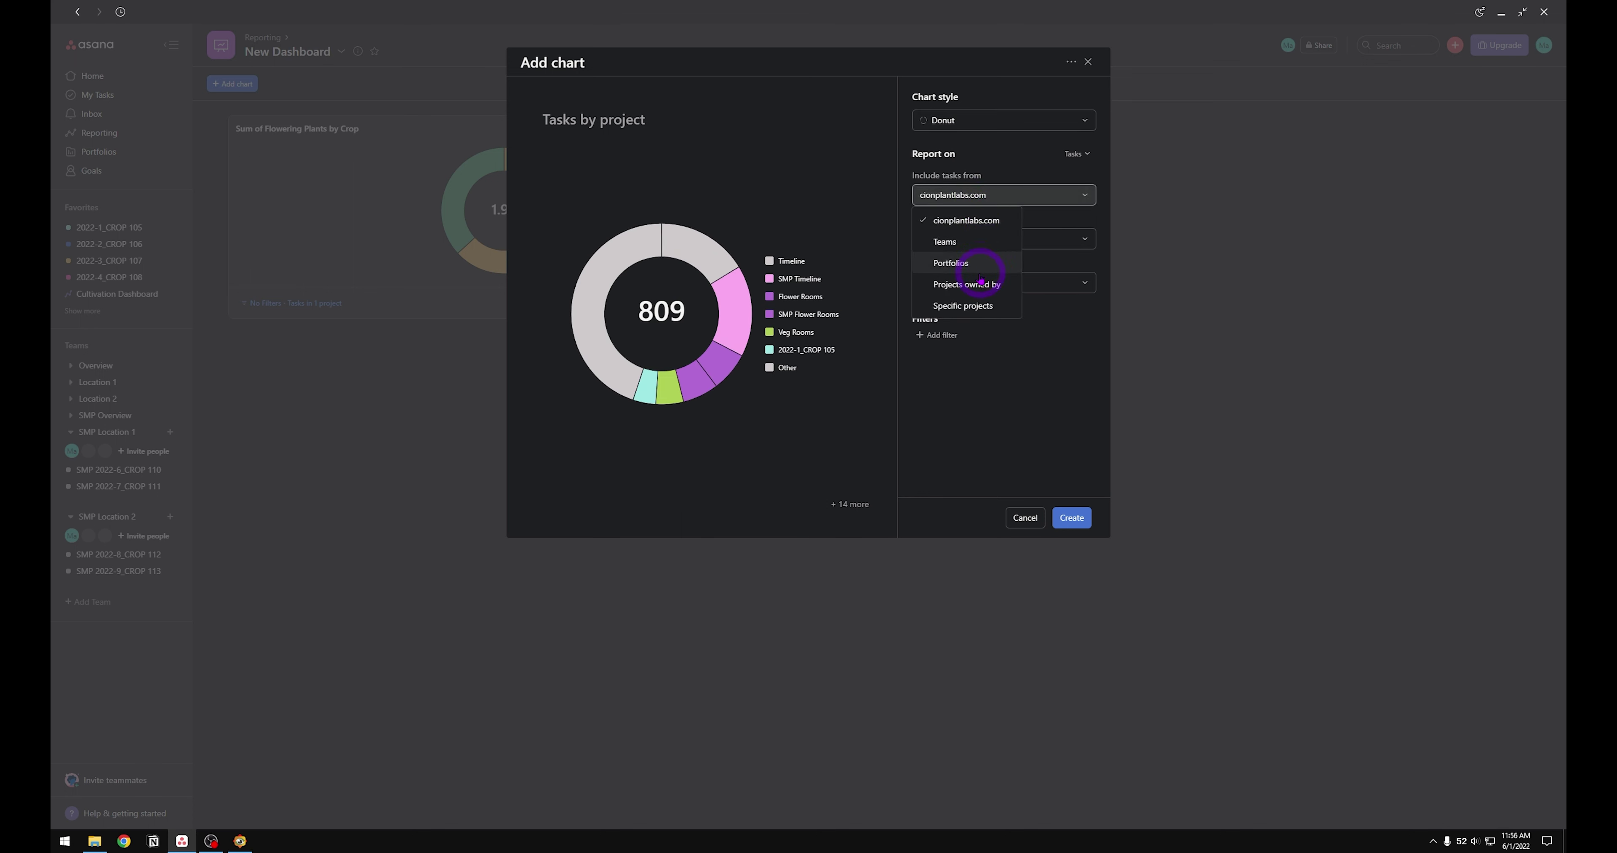
click(976, 303)
text(SMP)
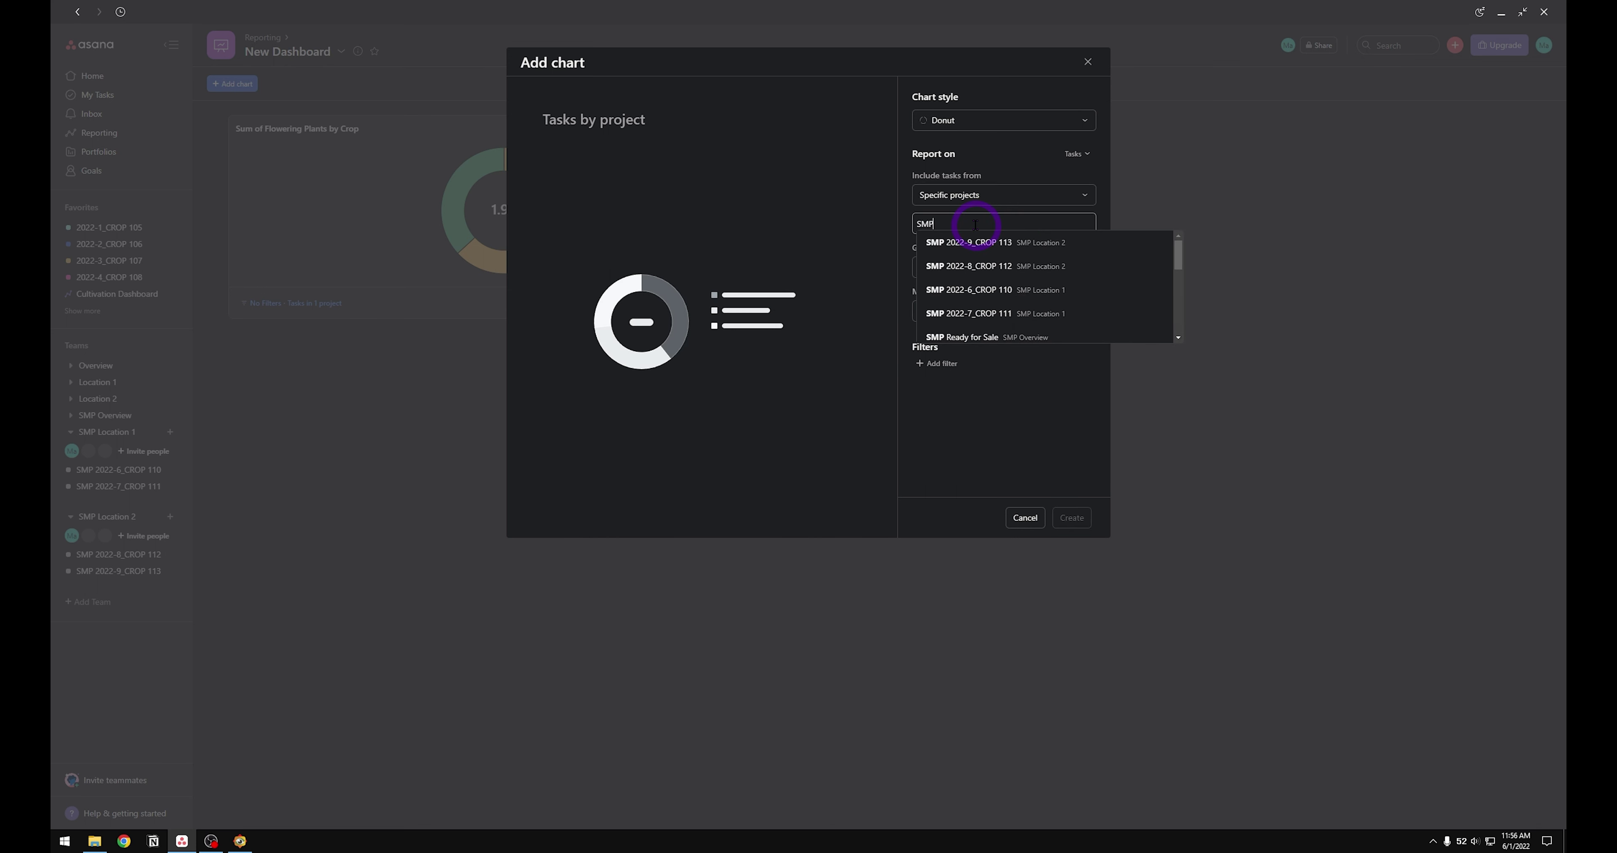
text( Veg)
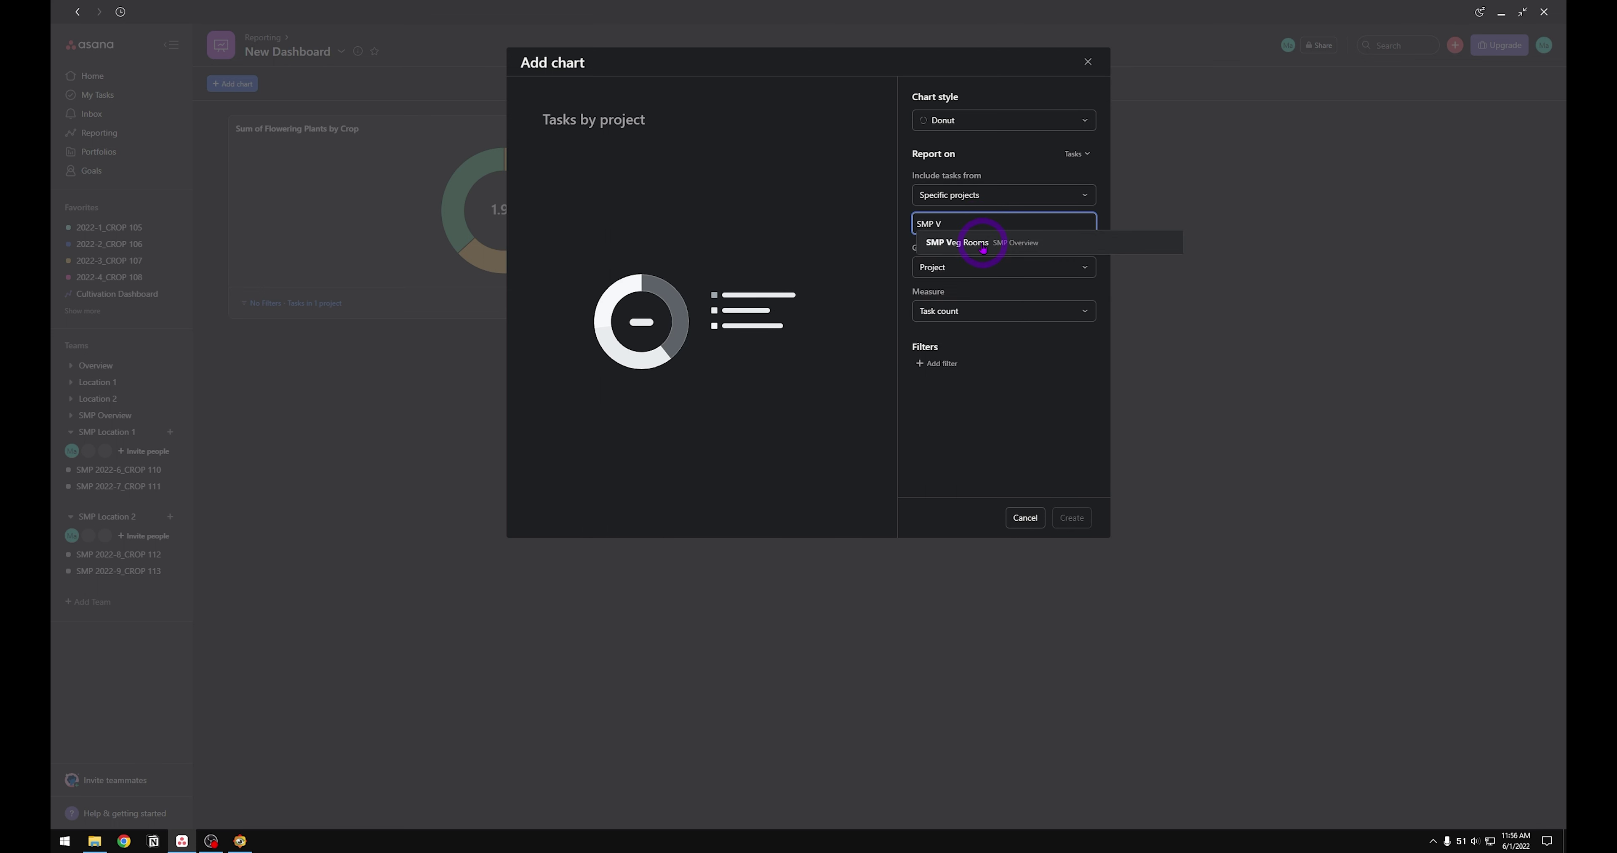
click(976, 242)
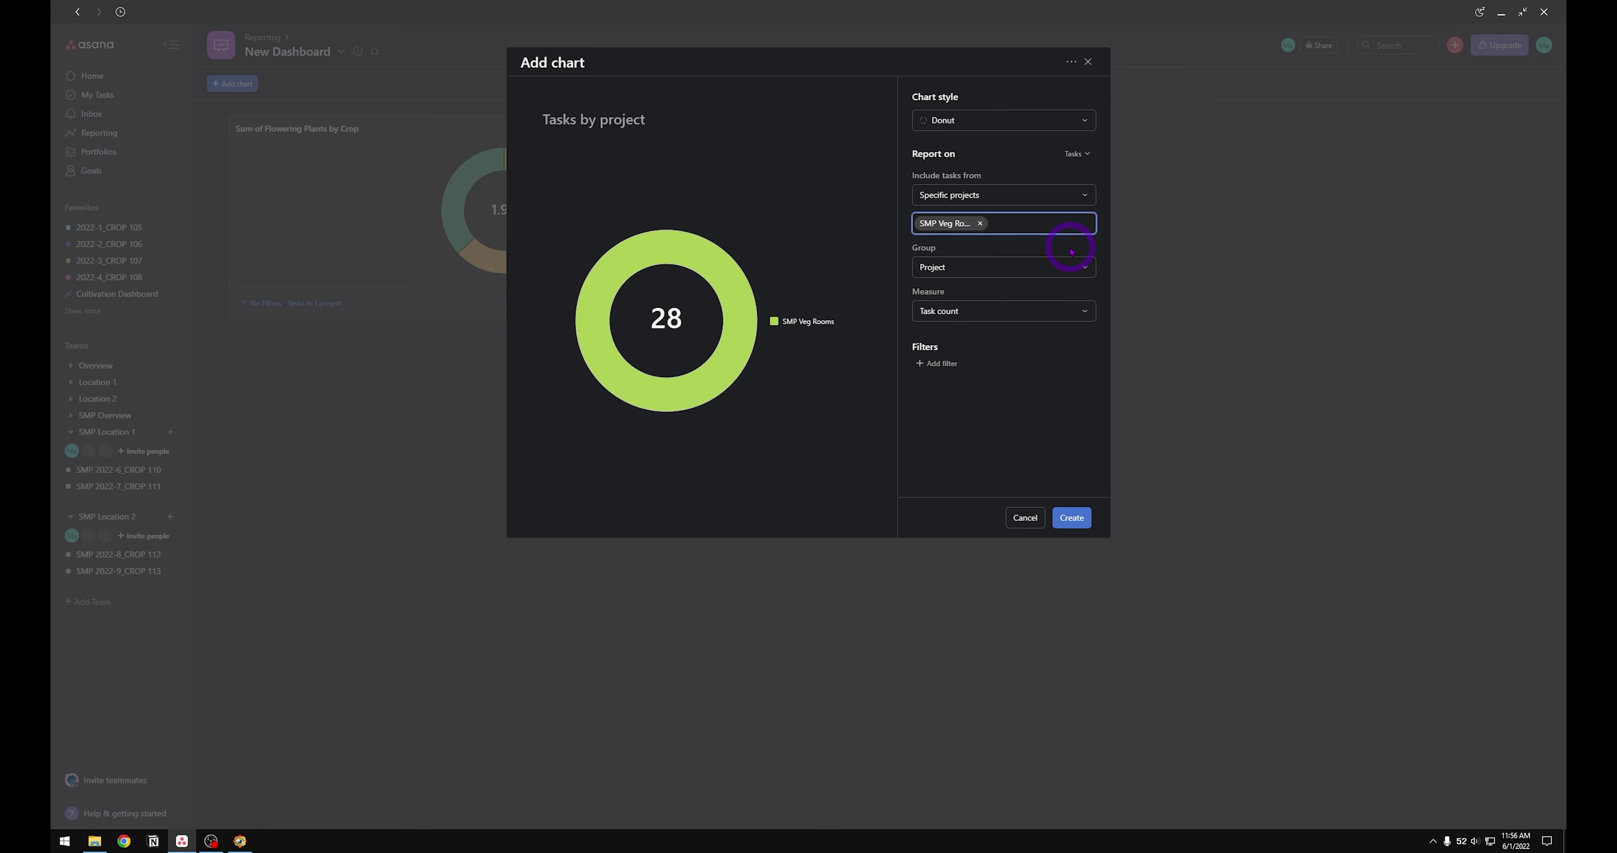
Step: Group the donut chart by the SMP Cultivars custom field and measure it by the SMP Amount custom field
click(1084, 270)
mouse_move(1002, 343)
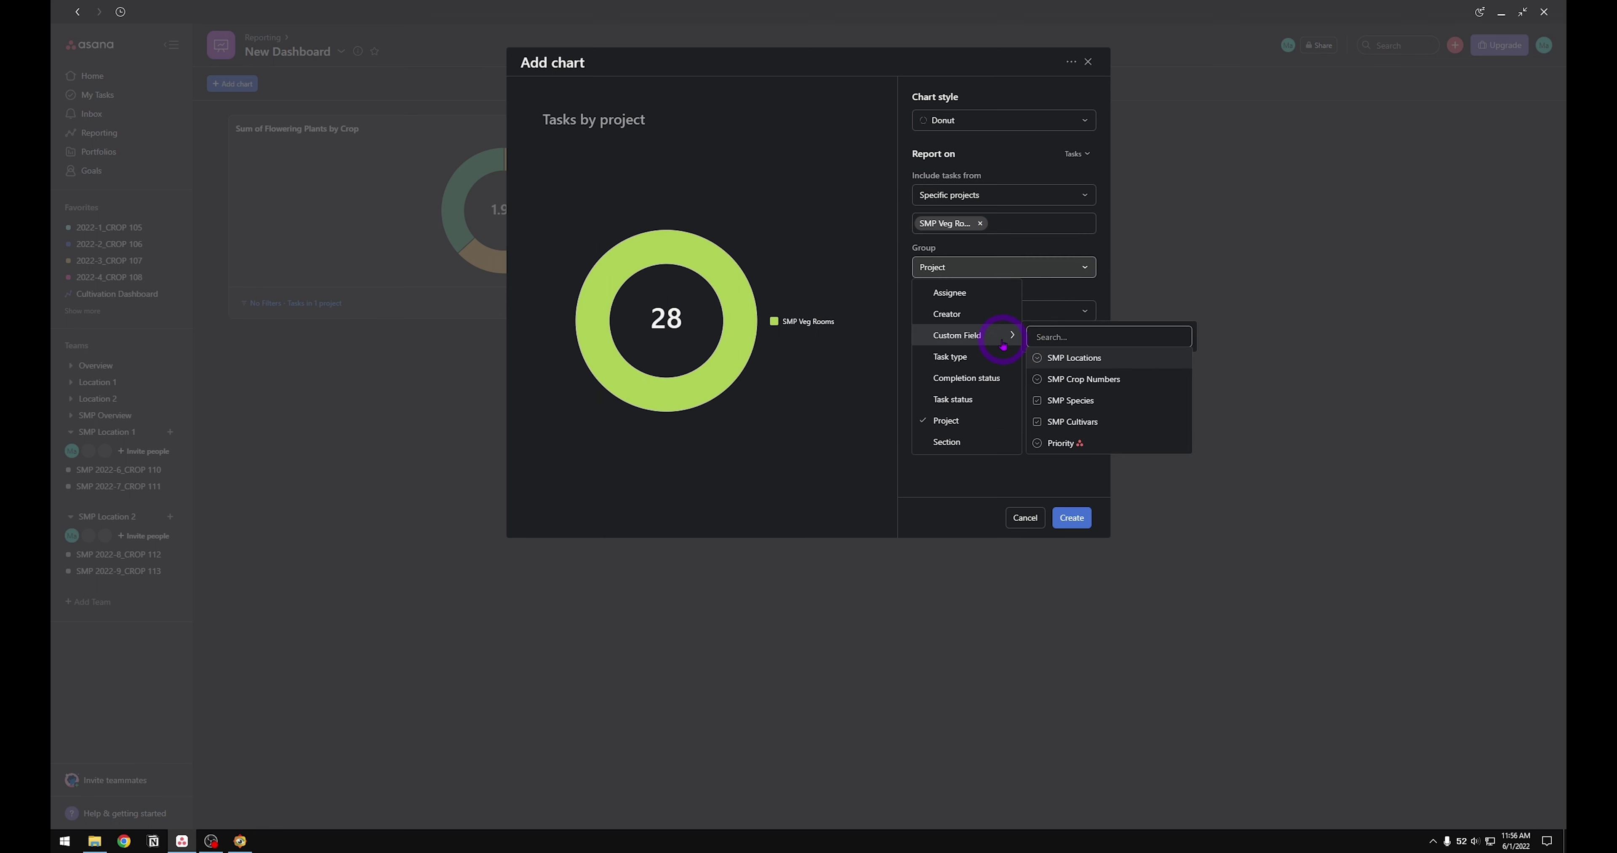
click(1097, 421)
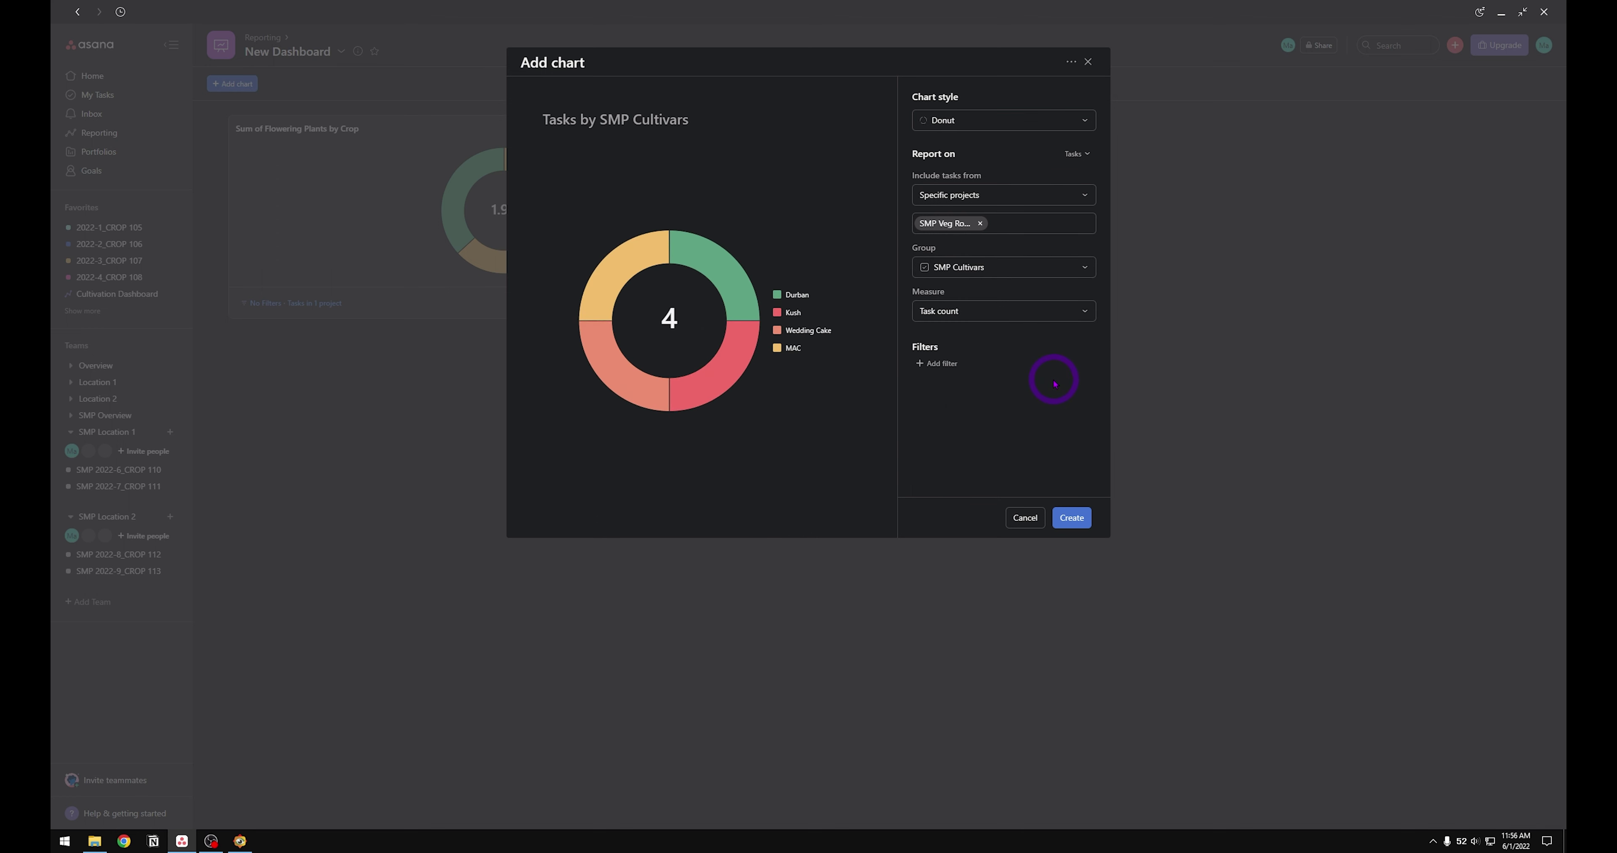
click(1079, 313)
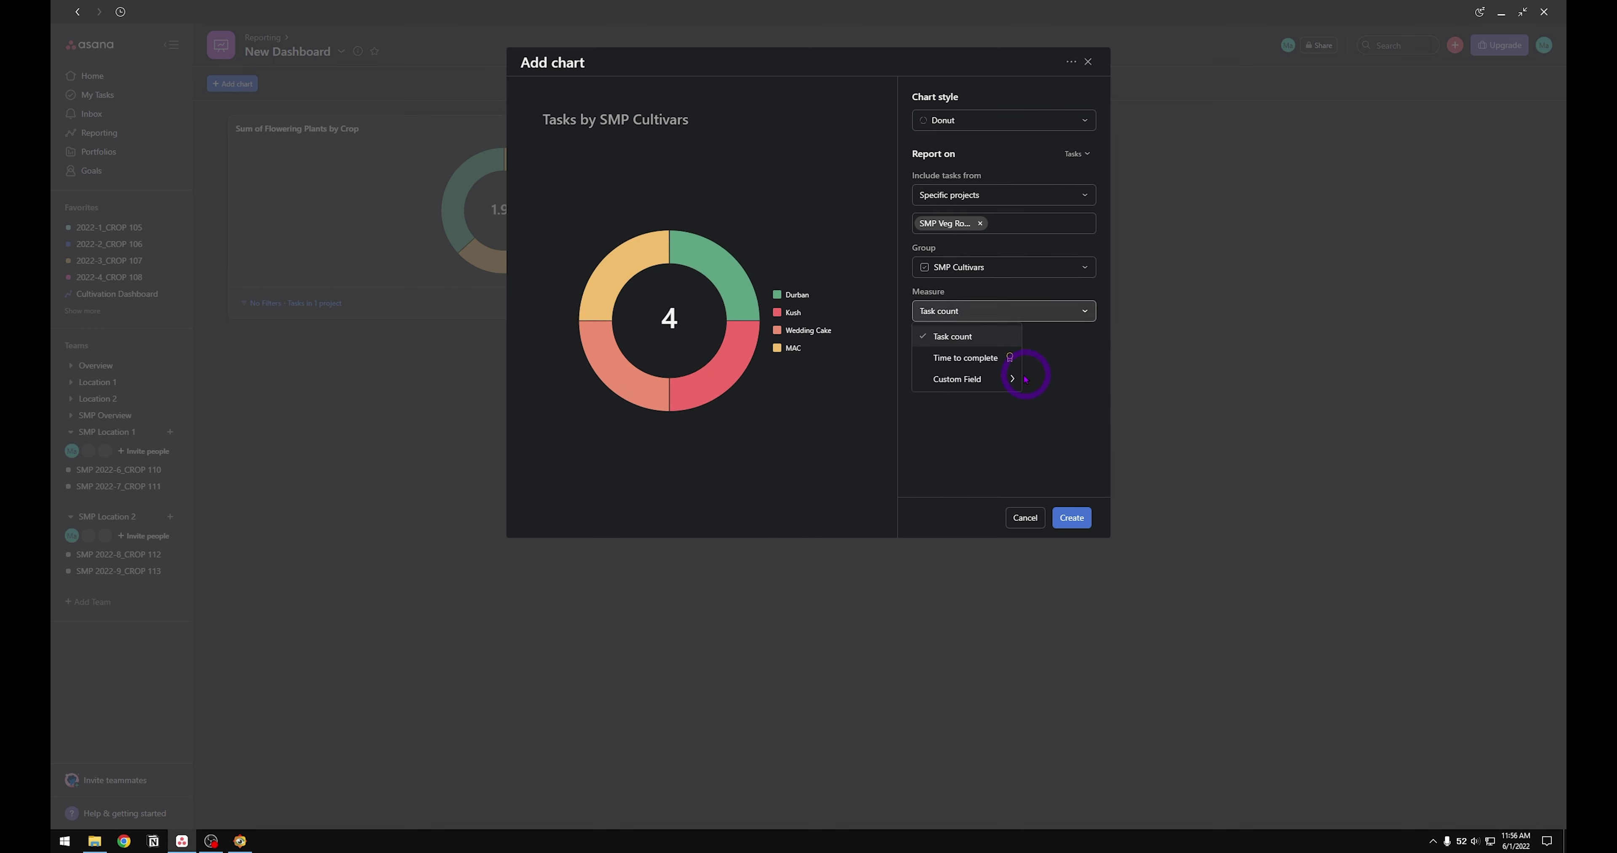
mouse_move(1024, 383)
click(1086, 401)
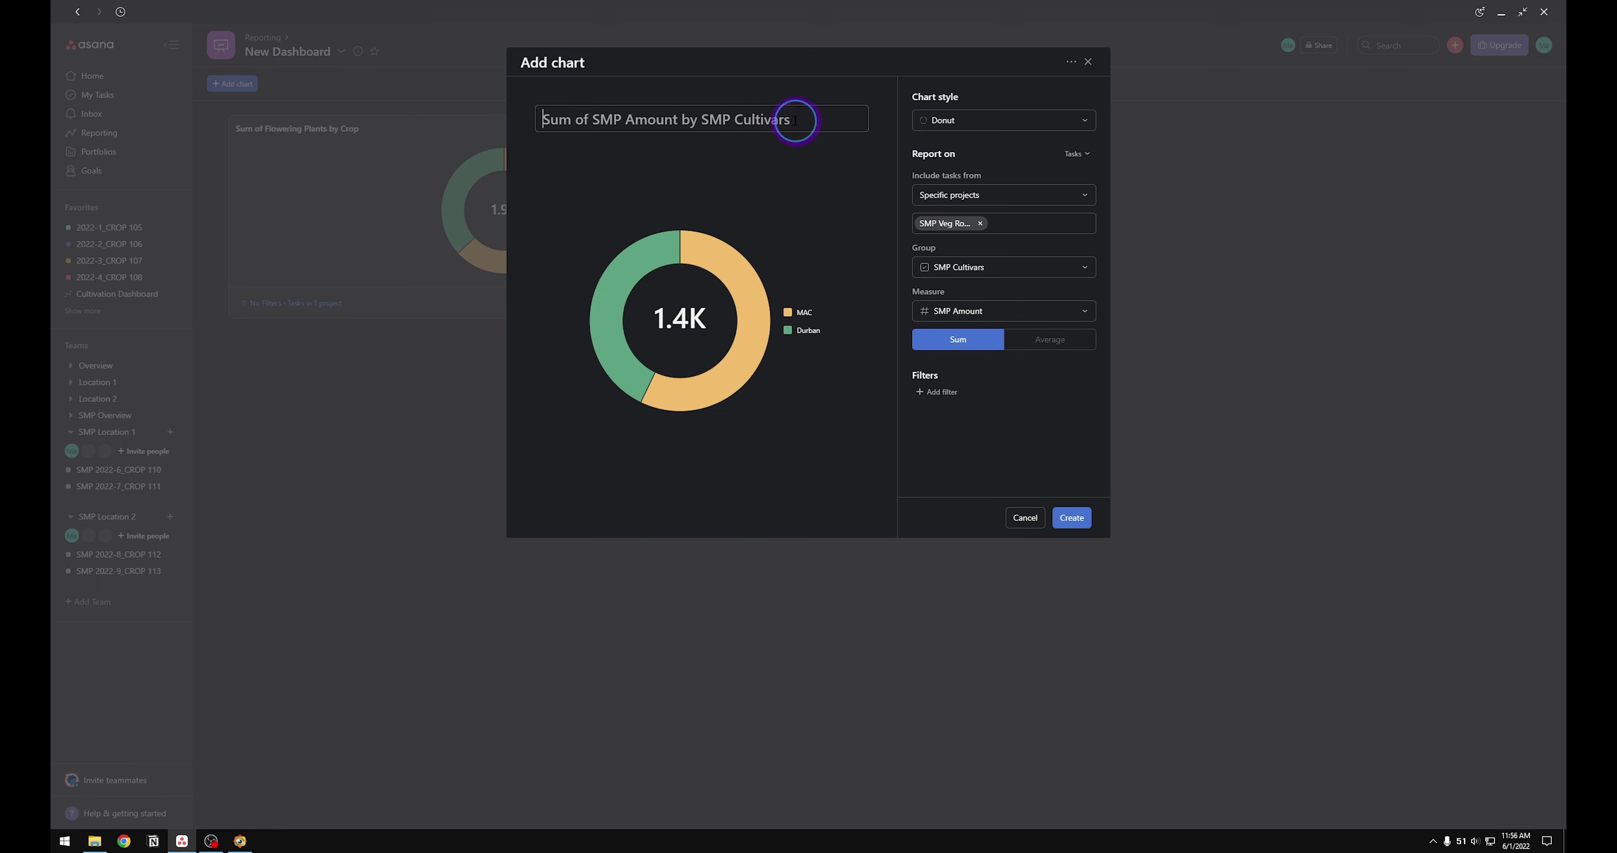
Step: Name the chart "Cultivars in Veg Rooms" and create it on the dashboard
text(C)
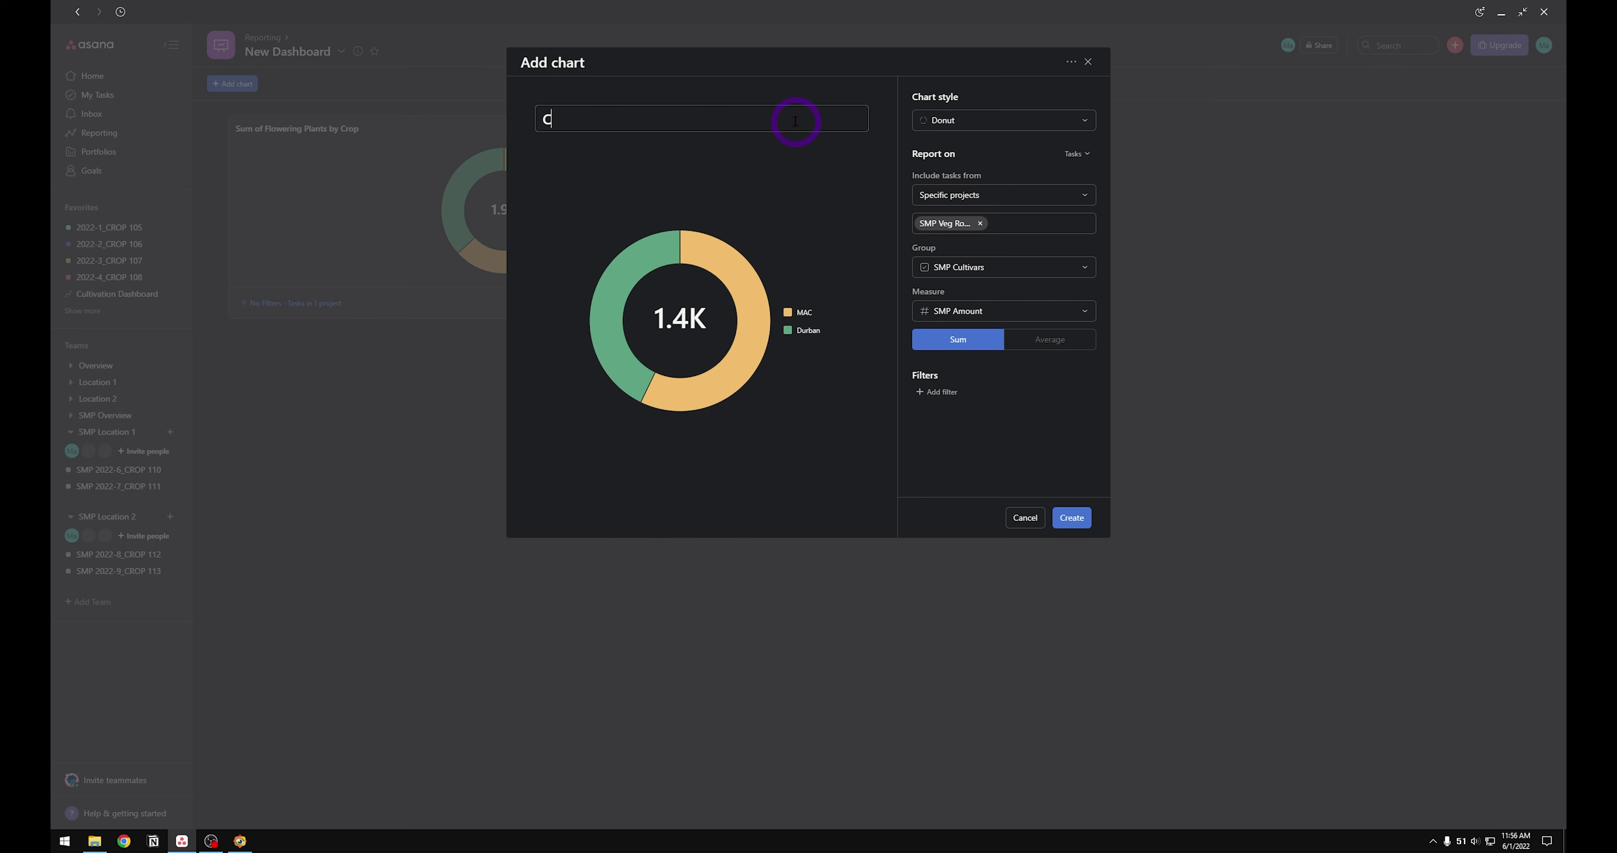
text(ultivars in Veg Rooms)
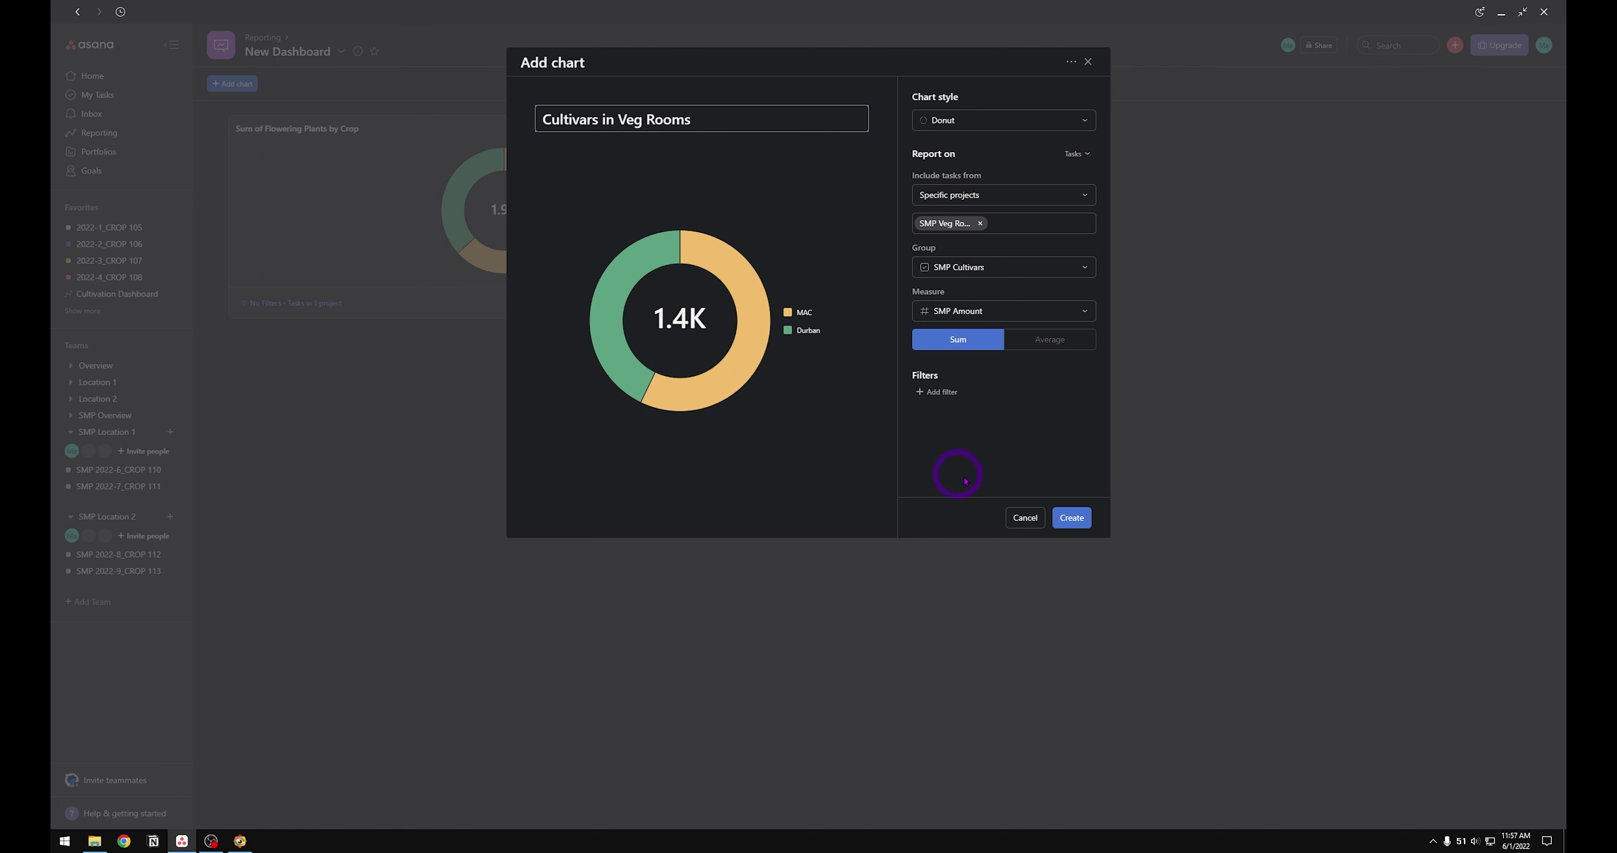
click(1077, 522)
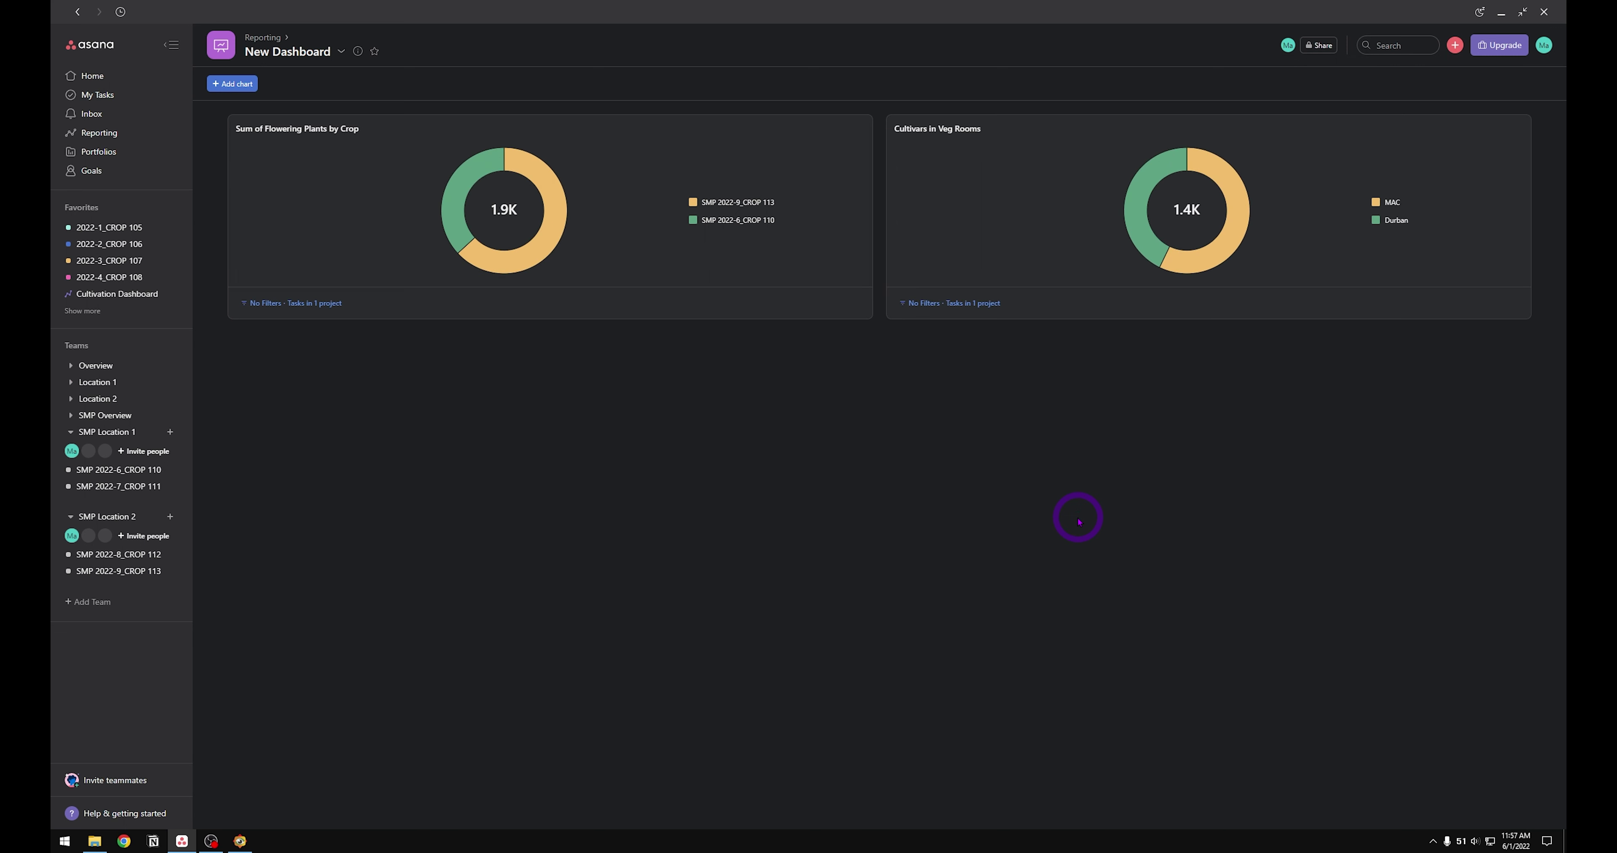
Step: Start a custom column chart on the dashboard that includes tasks only from the specific project SMP Flower Rooms
click(239, 87)
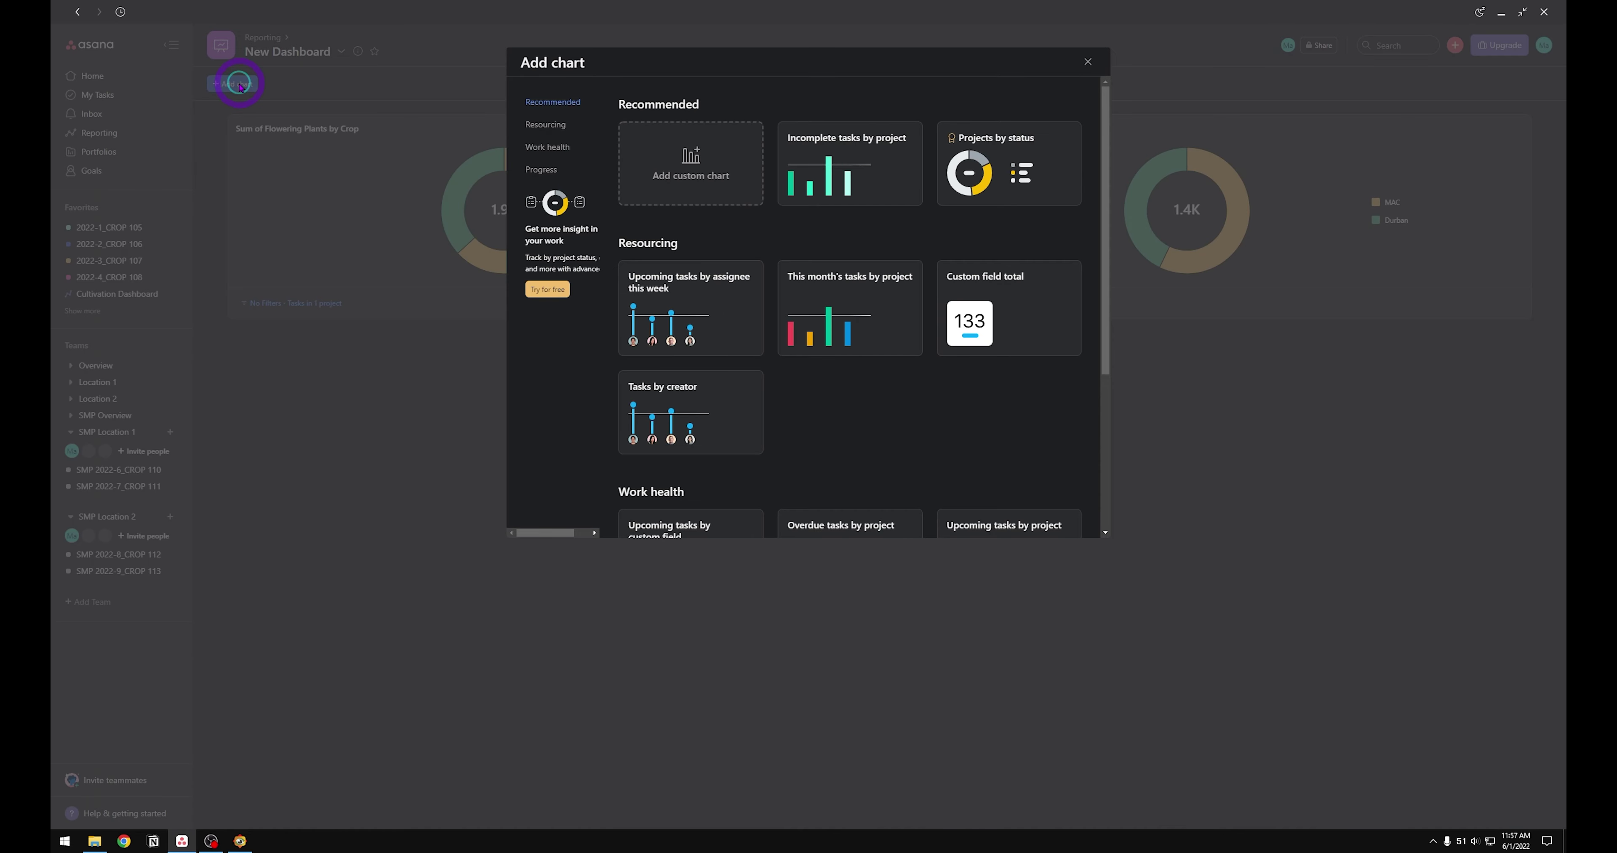
click(690, 170)
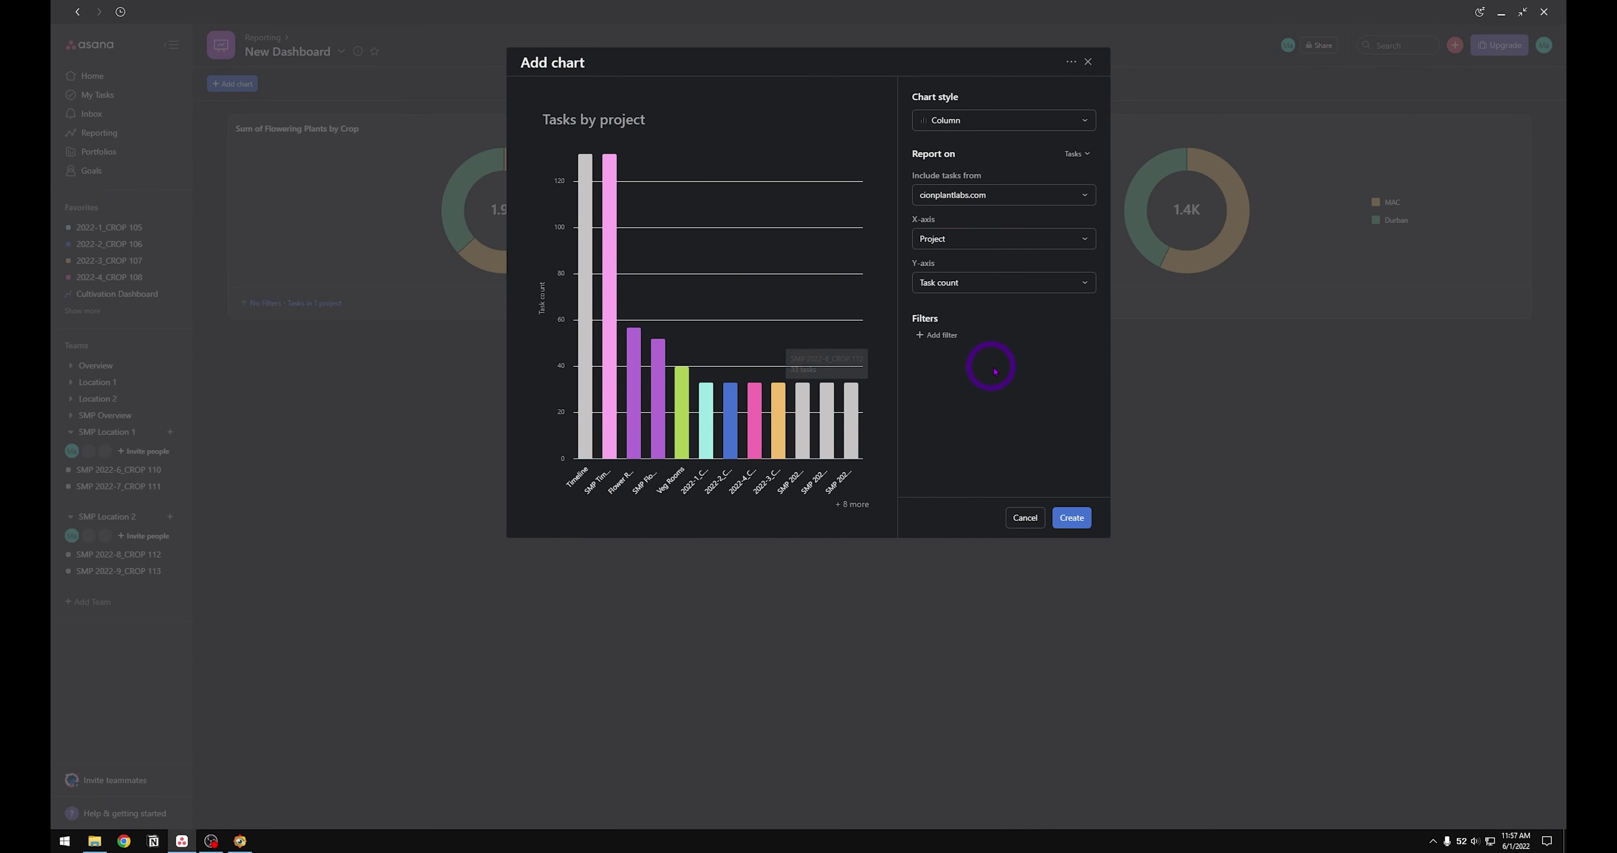
click(1073, 195)
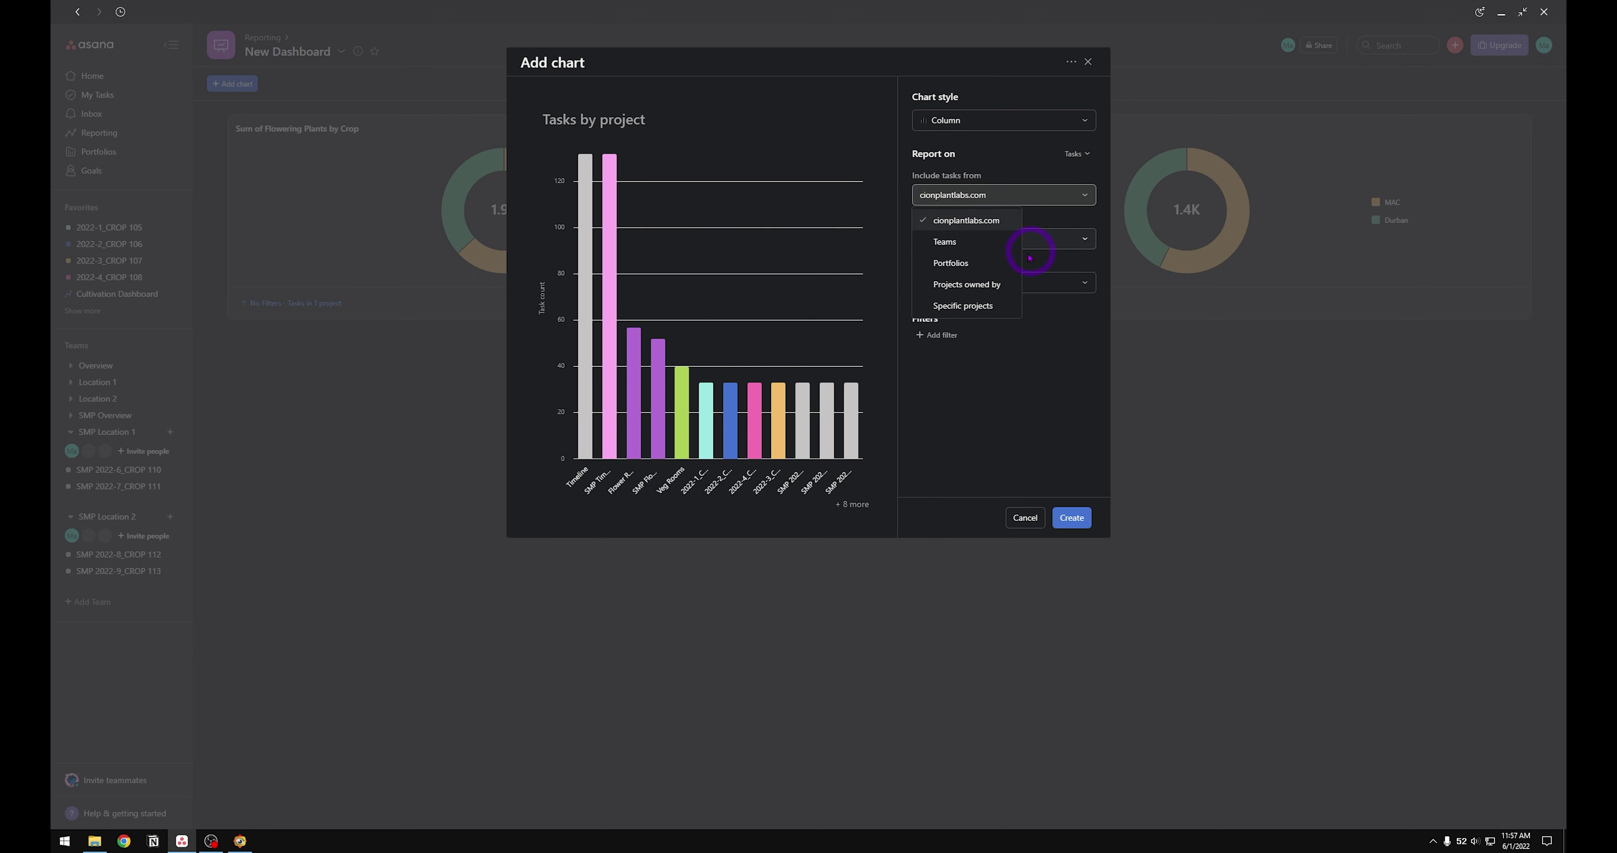
click(978, 306)
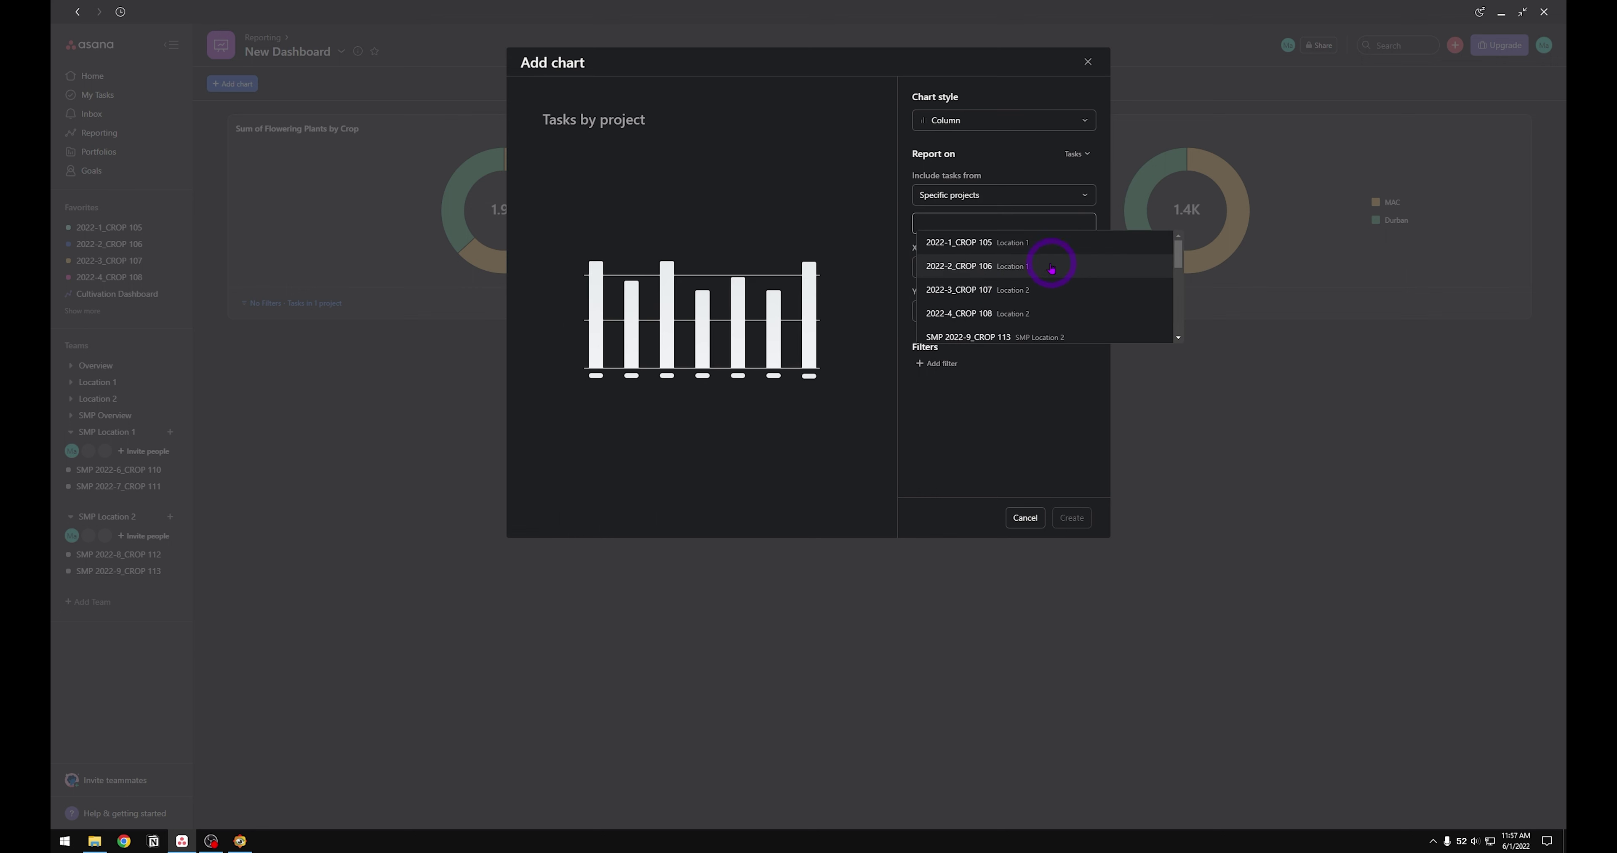
scroll(1051, 269, down, 5)
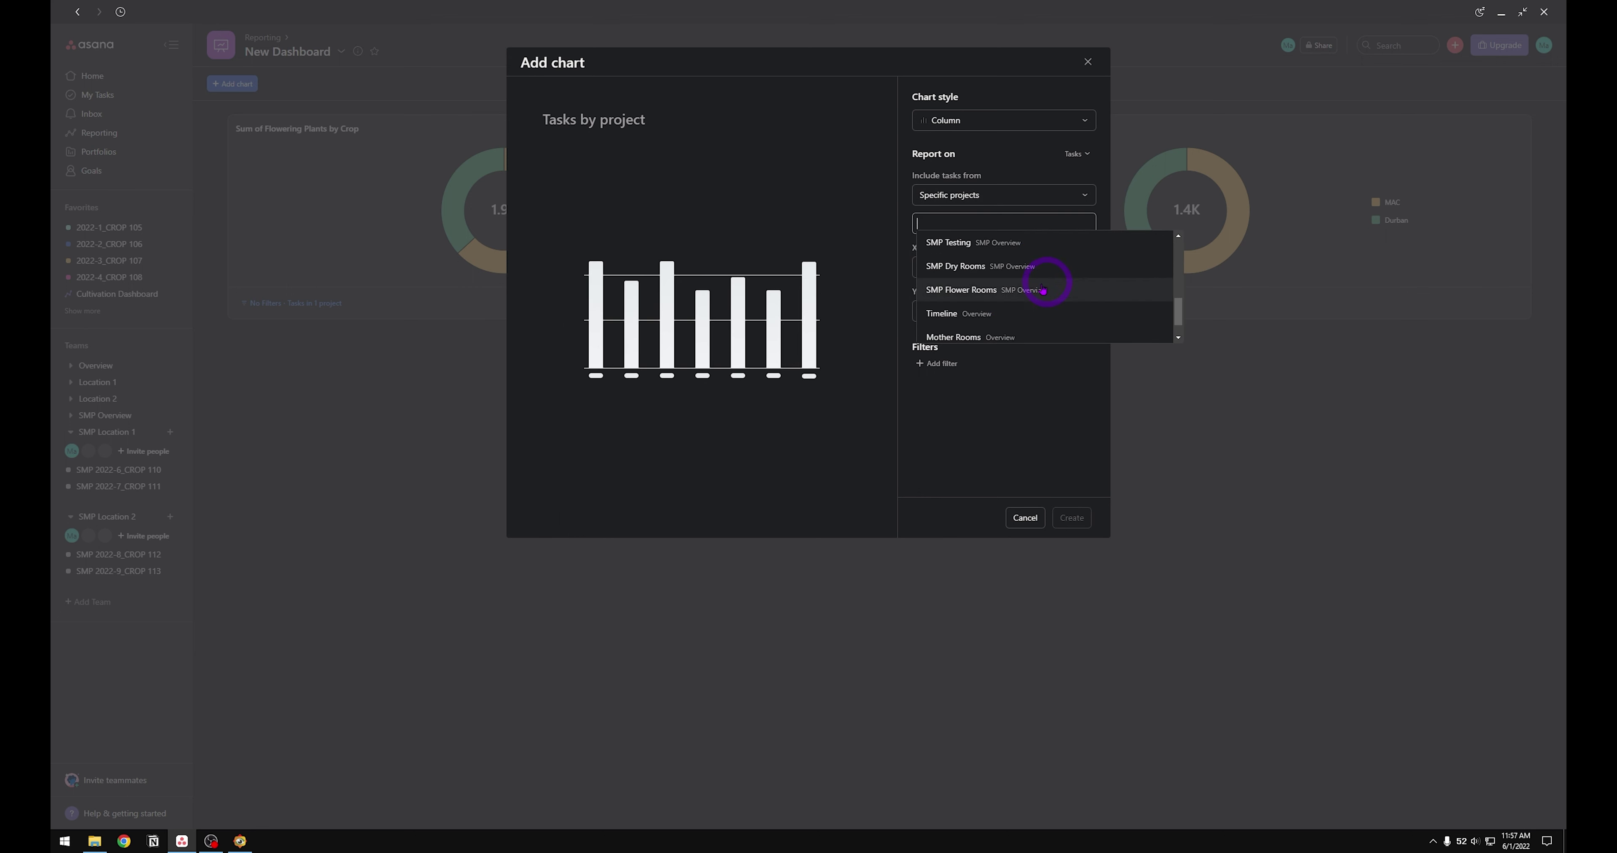
click(1042, 290)
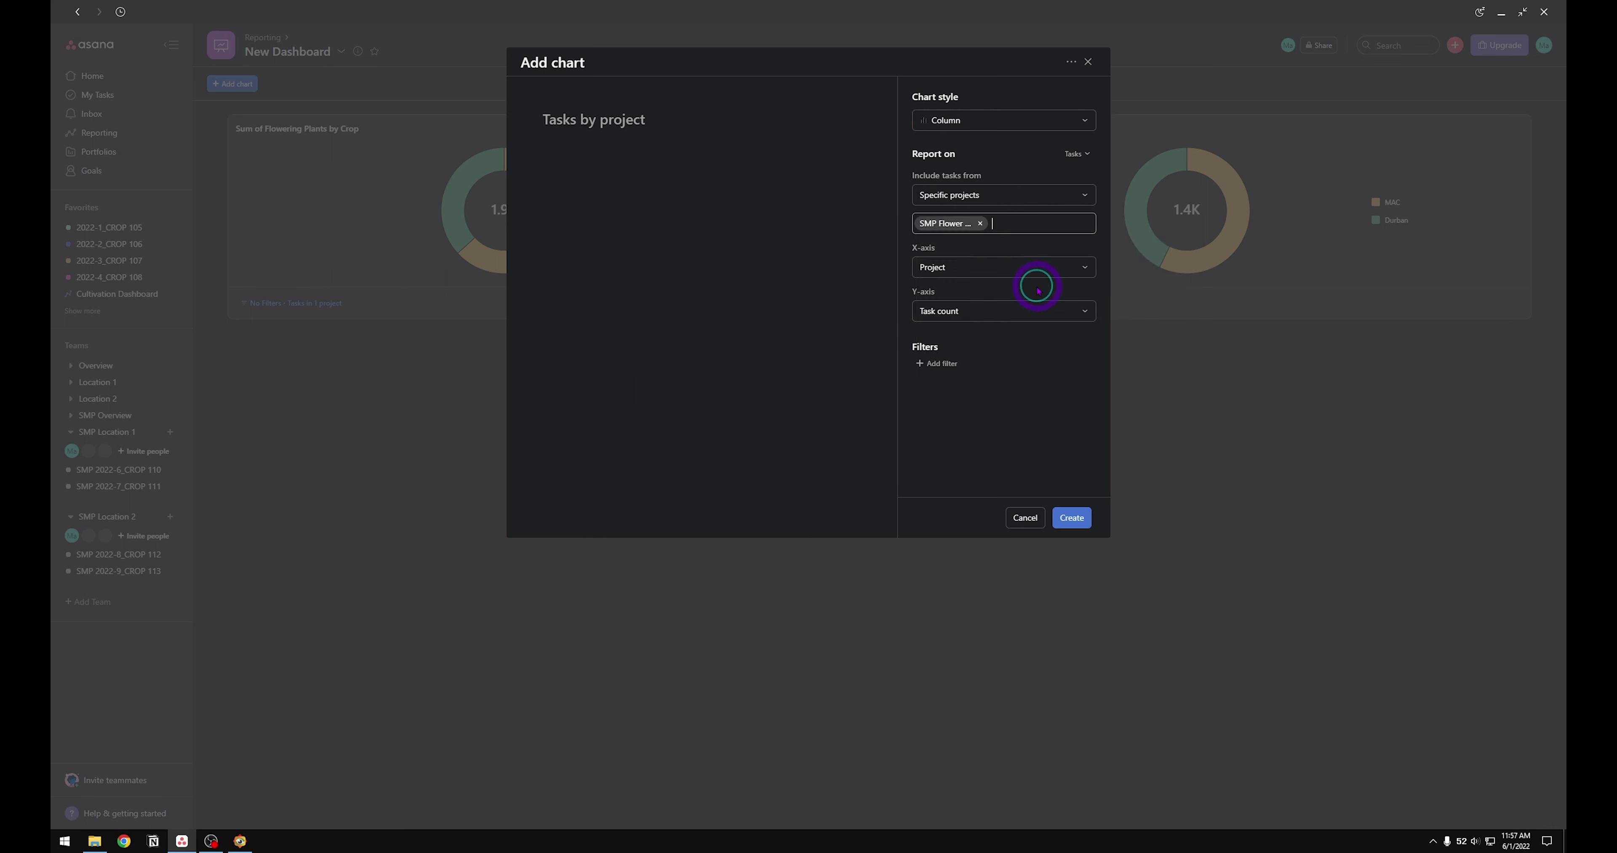
Step: Set the column chart's X-axis to the SMP Cultivars custom field and its Y-axis to the SMP Amount custom field
click(1084, 265)
mouse_move(1007, 344)
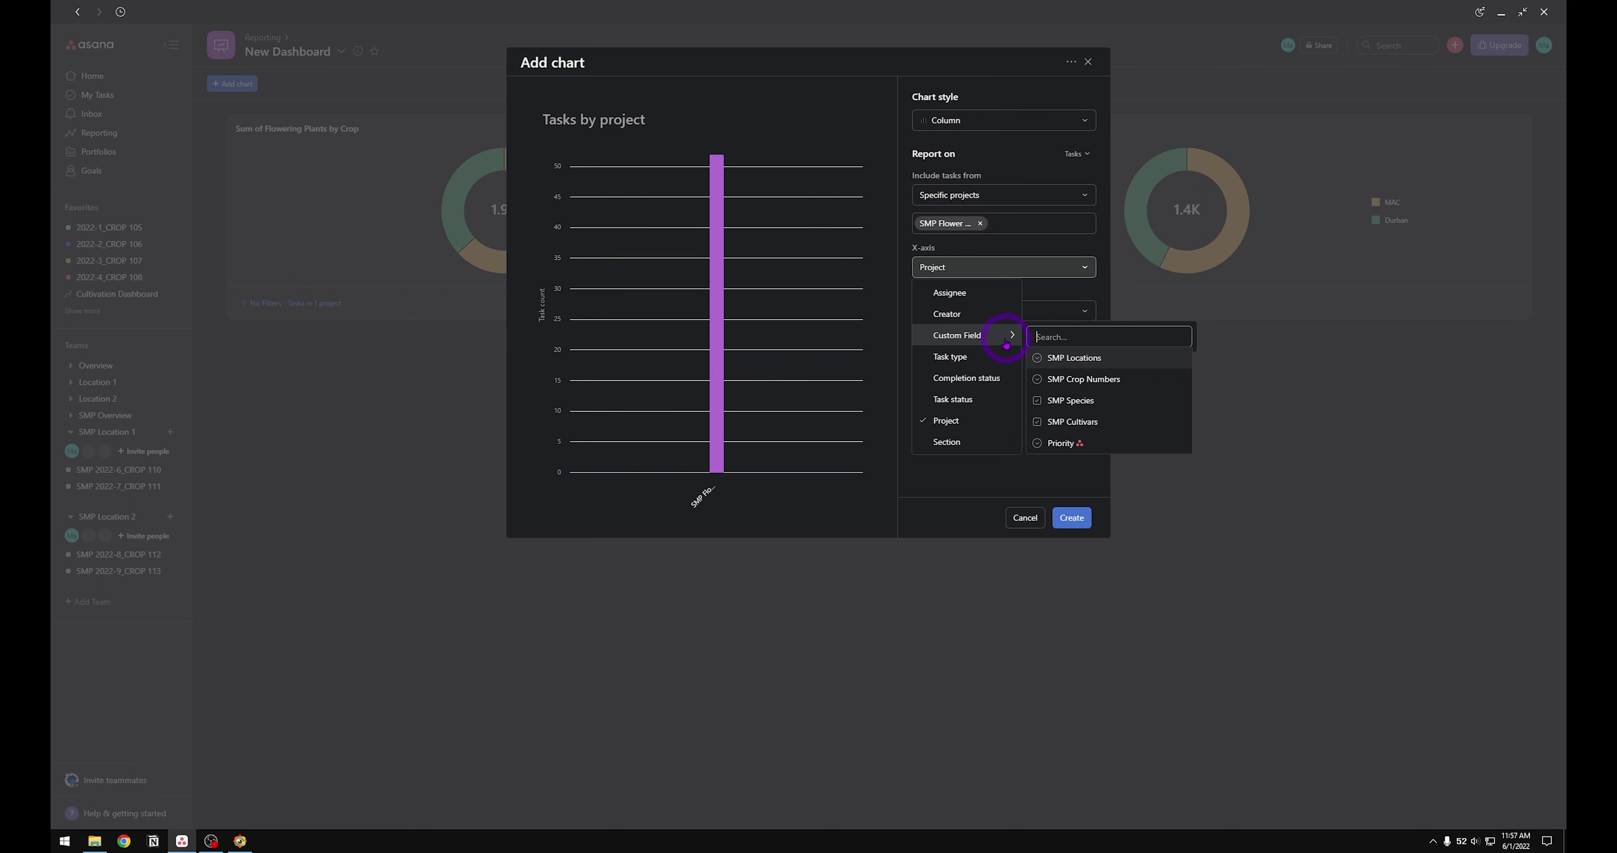
click(1077, 423)
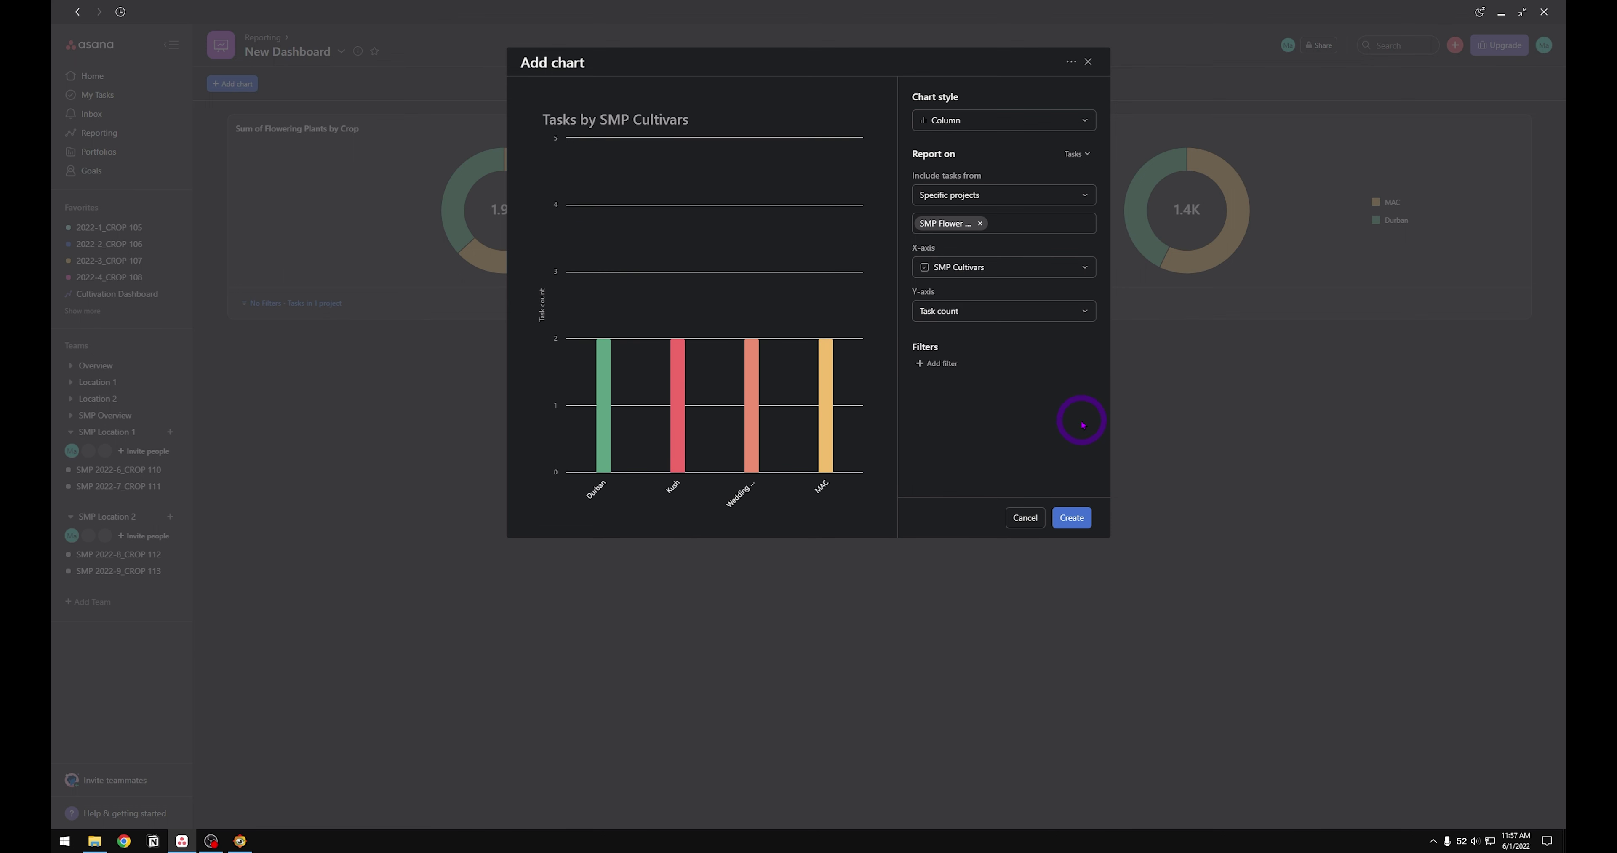
click(1076, 316)
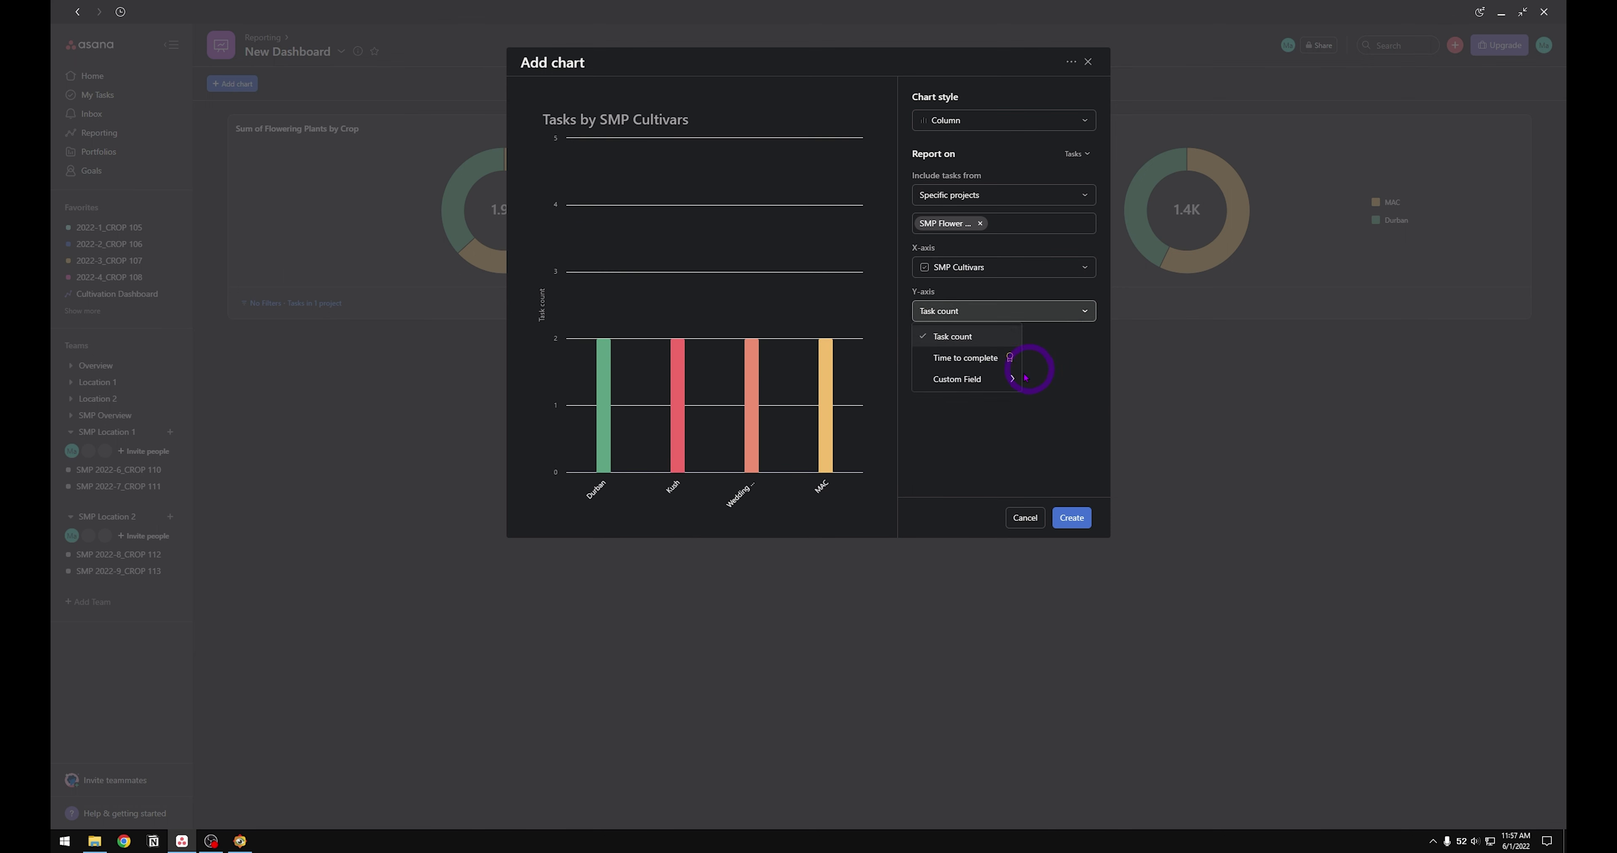
mouse_move(1021, 383)
click(1070, 408)
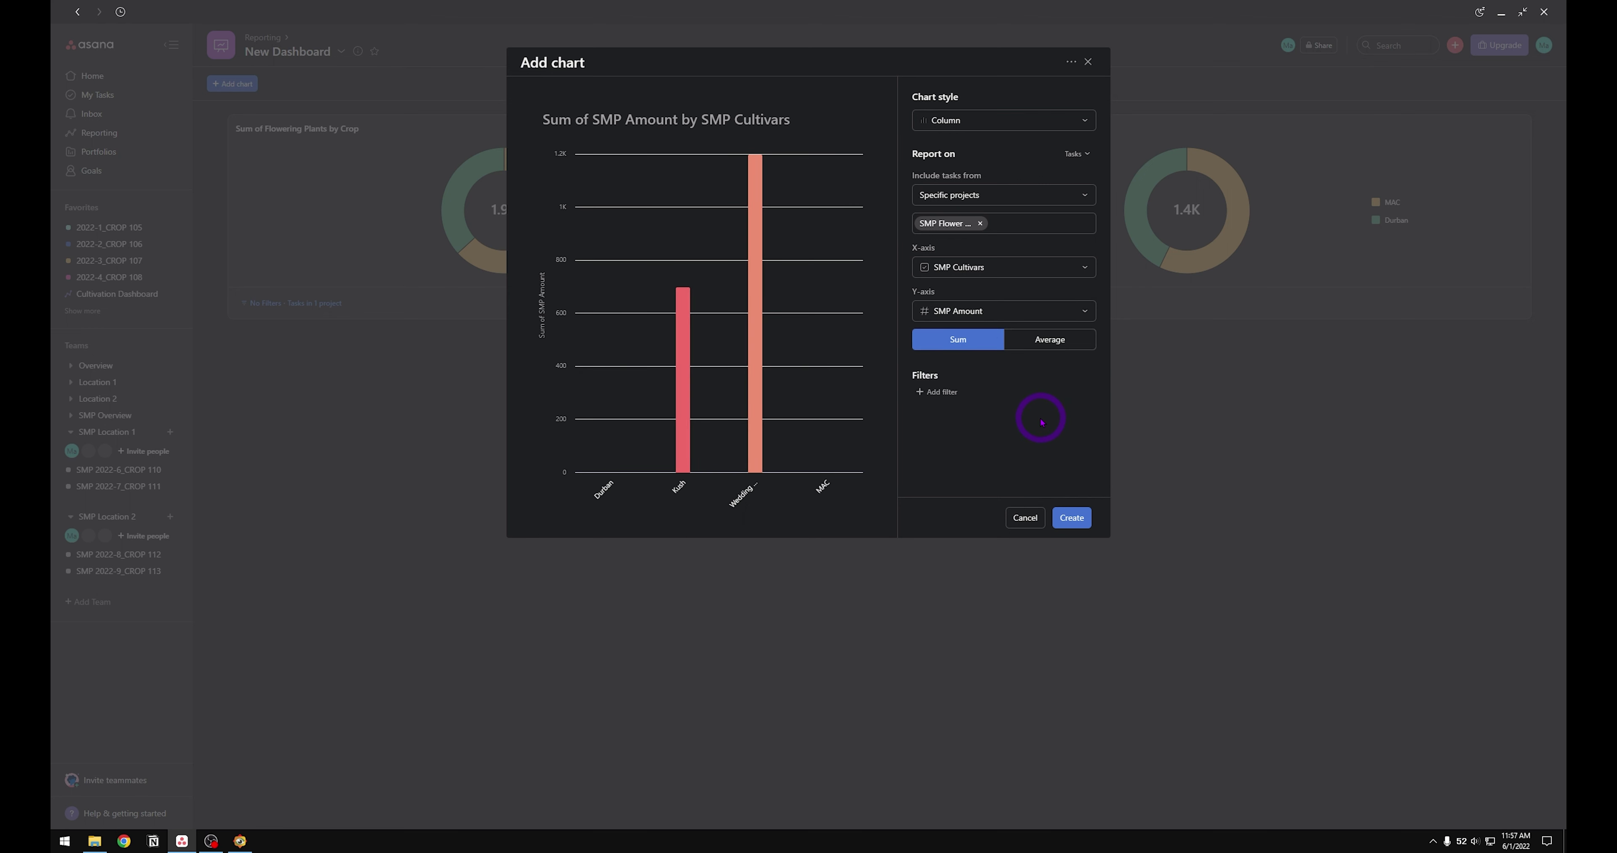
Step: Name the column chart "Cultivars Flowering", check its bars' amounts, and create it on the dashboard
triple_click(804, 119)
text(Cu)
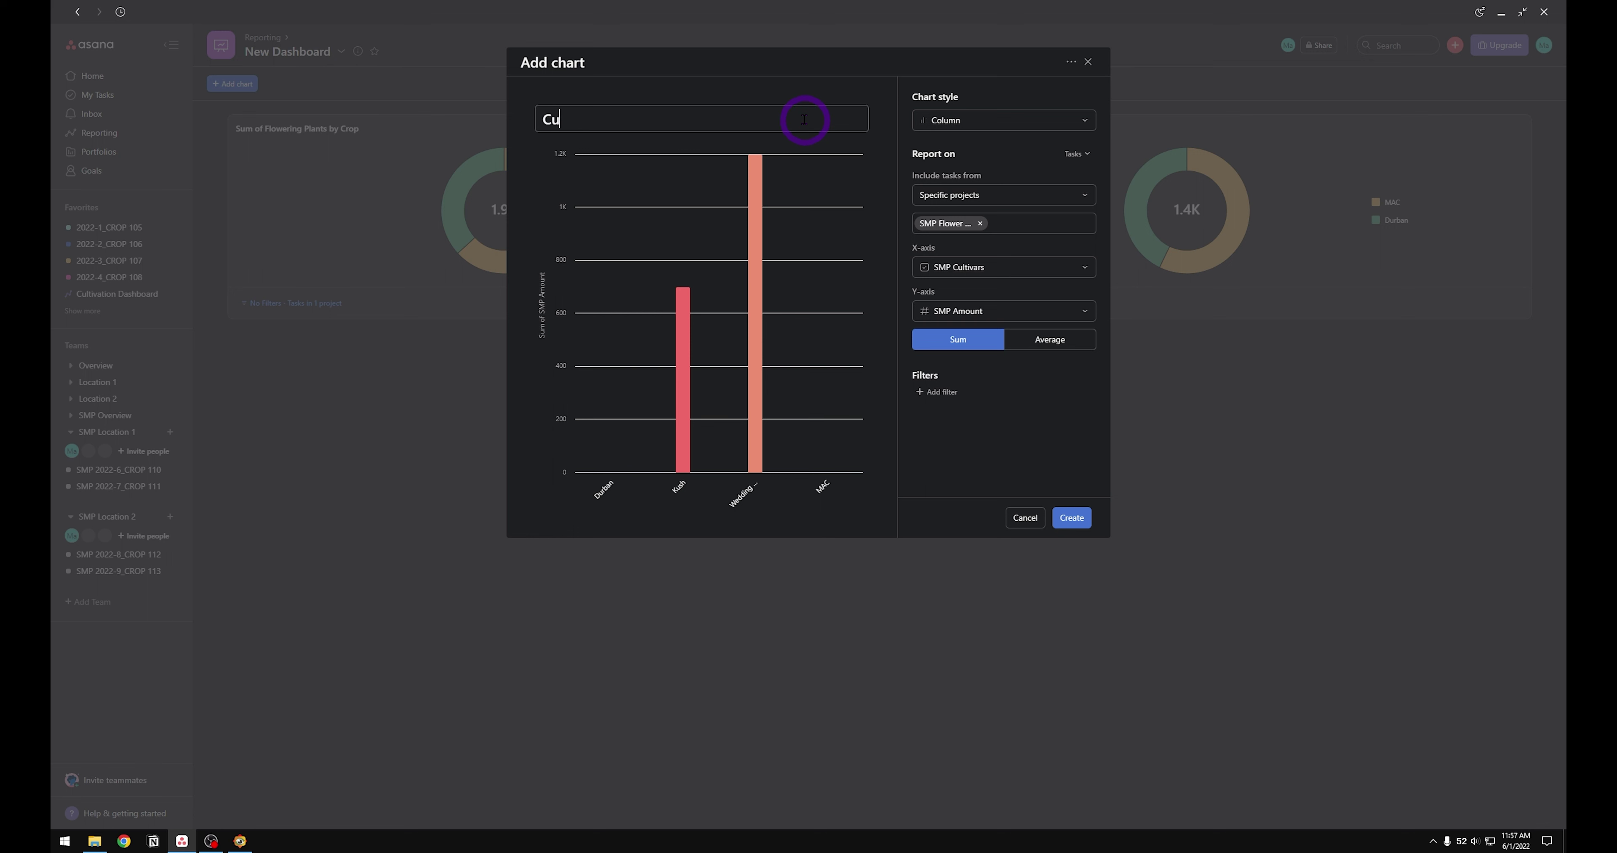
text(ltivars Flowering)
mouse_move(755, 188)
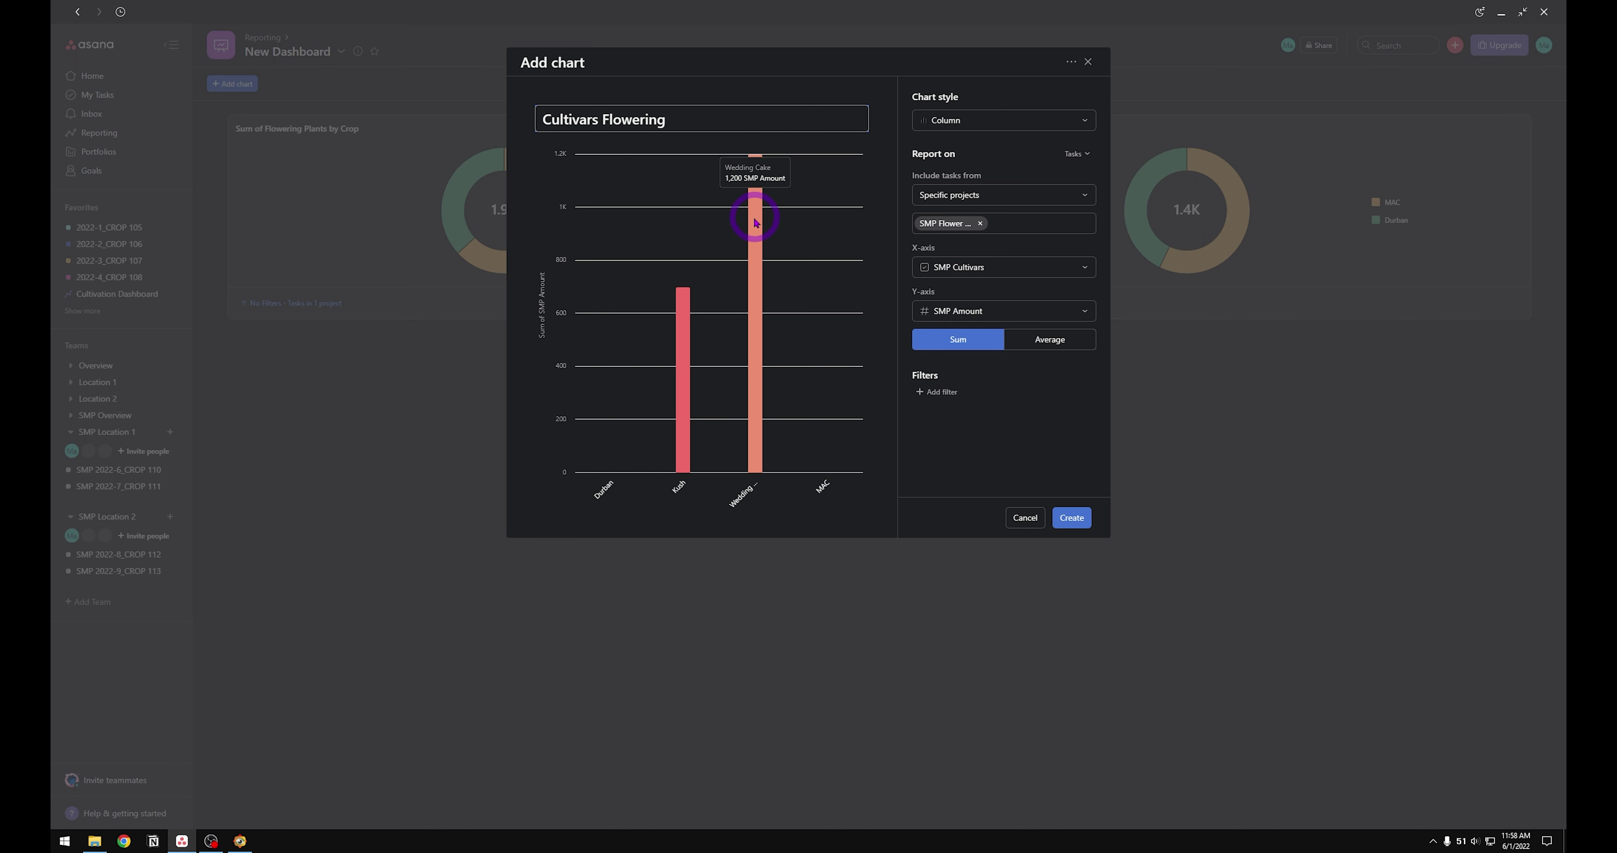
mouse_move(686, 313)
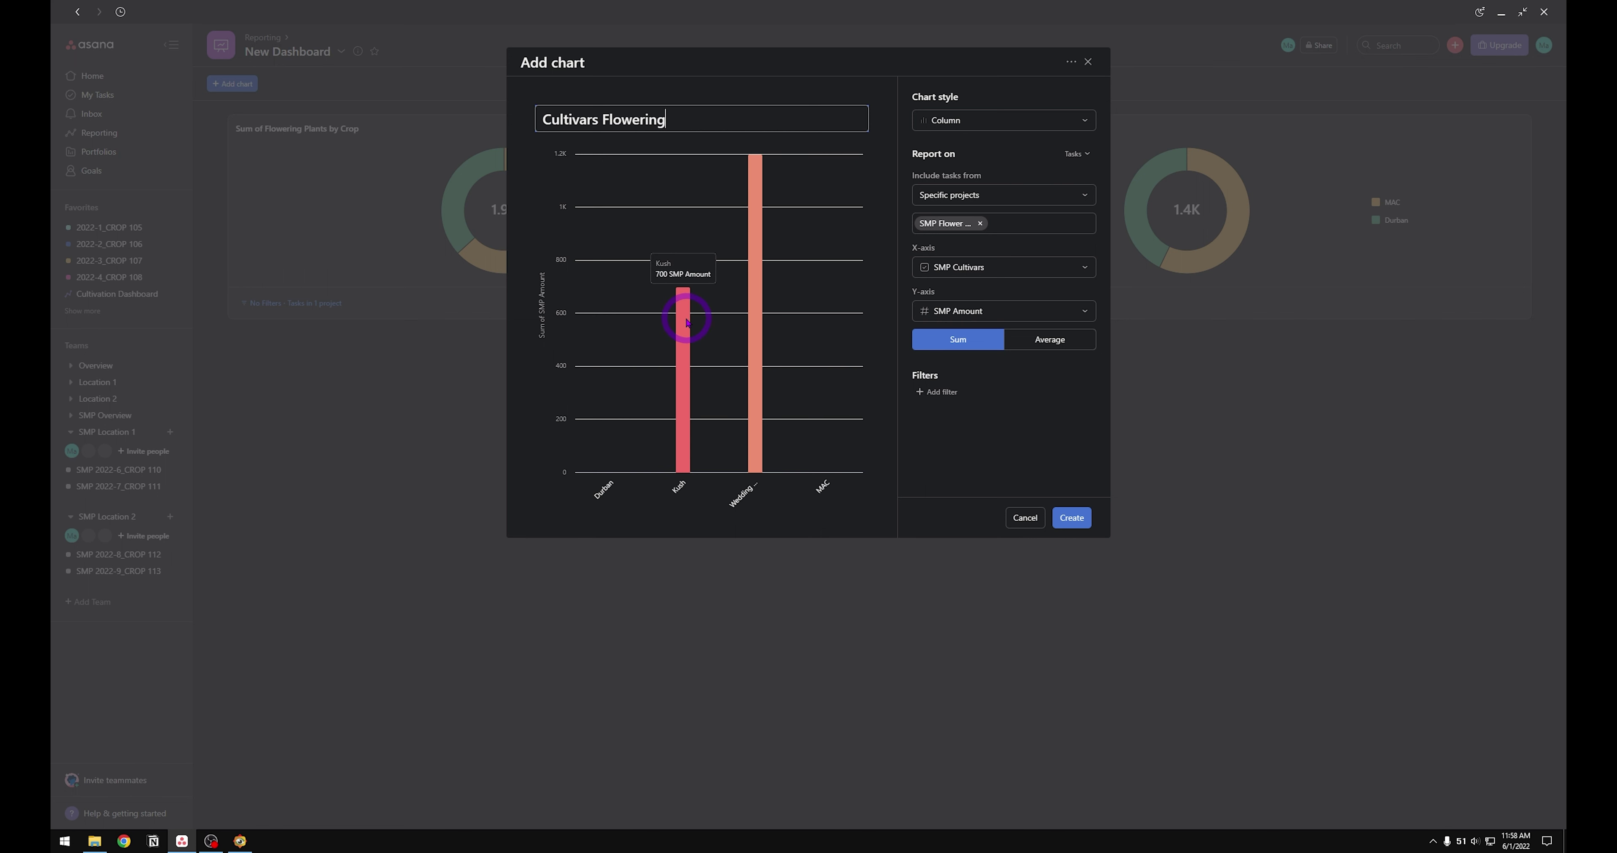
mouse_move(831, 368)
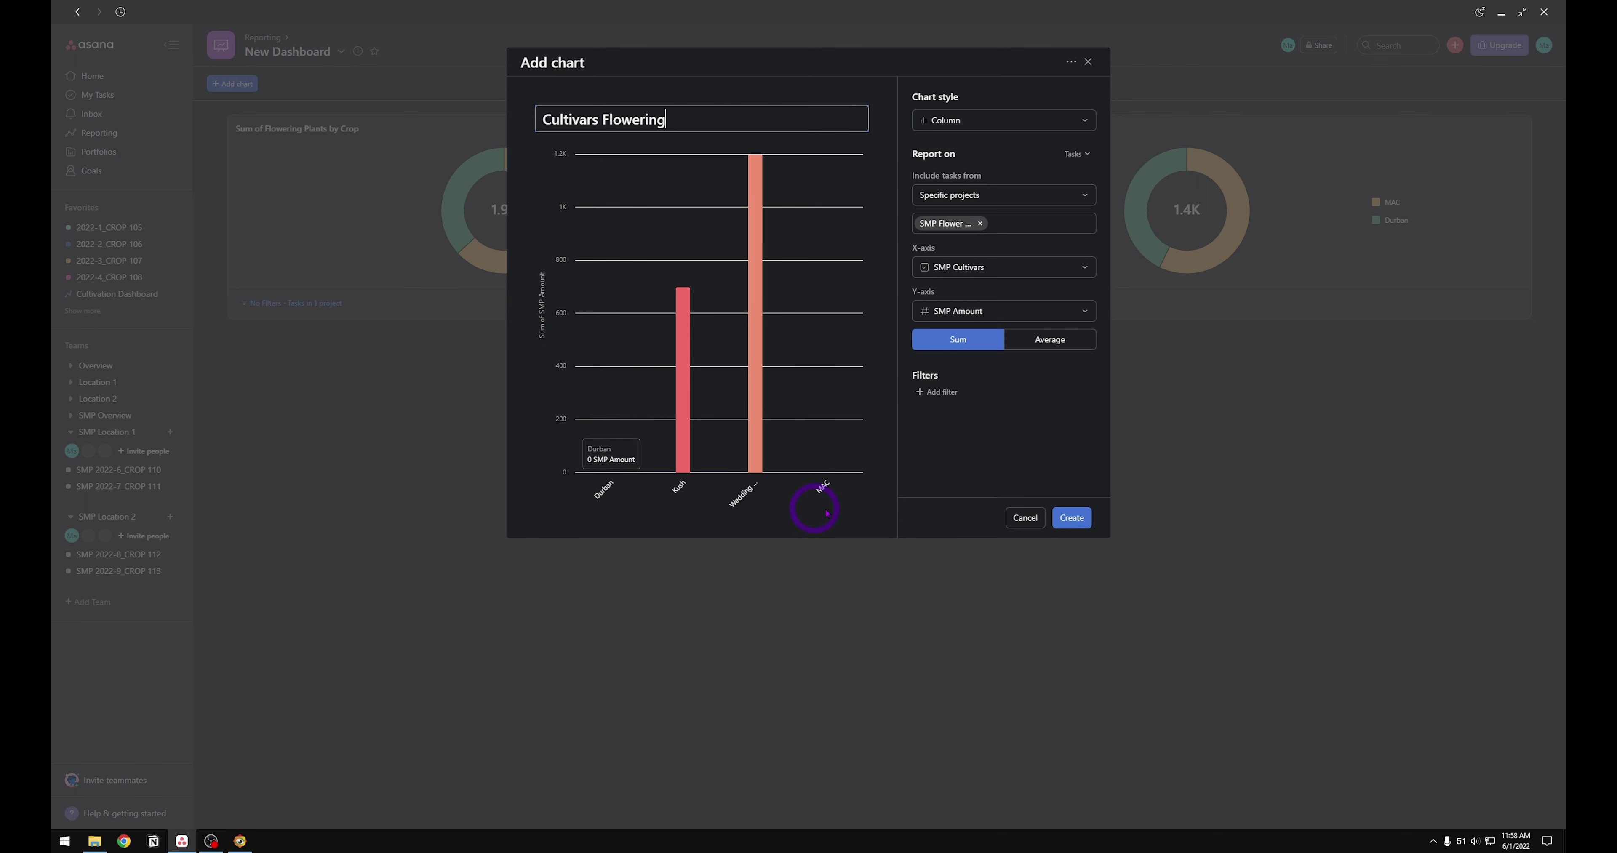
click(1088, 520)
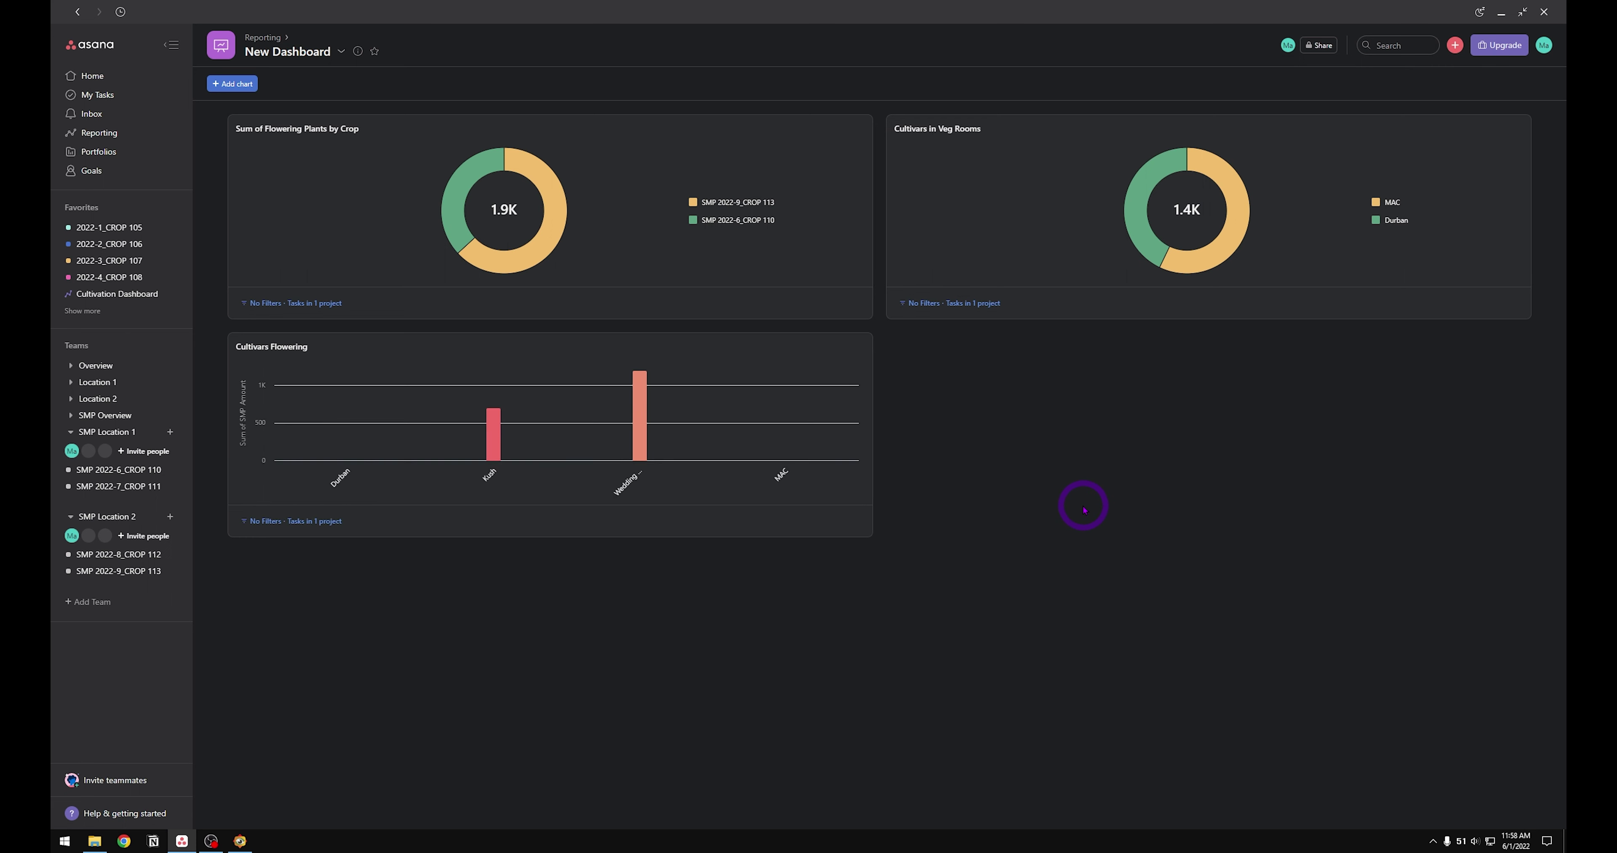
Step: Start another custom column chart that includes tasks only from the specific project SMP Veg Rooms
click(237, 83)
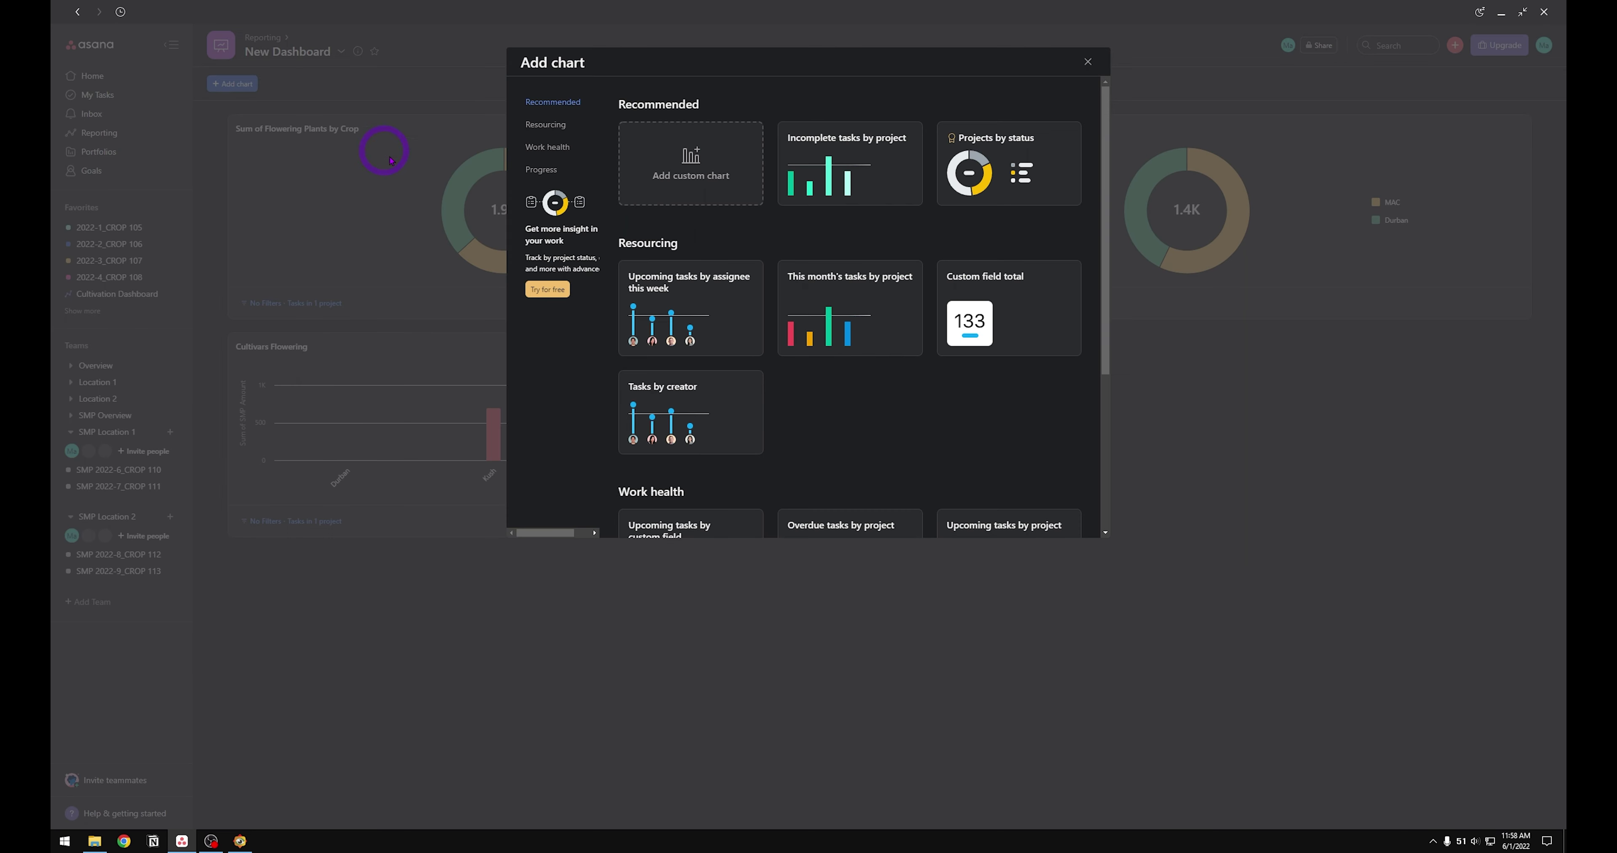
click(689, 157)
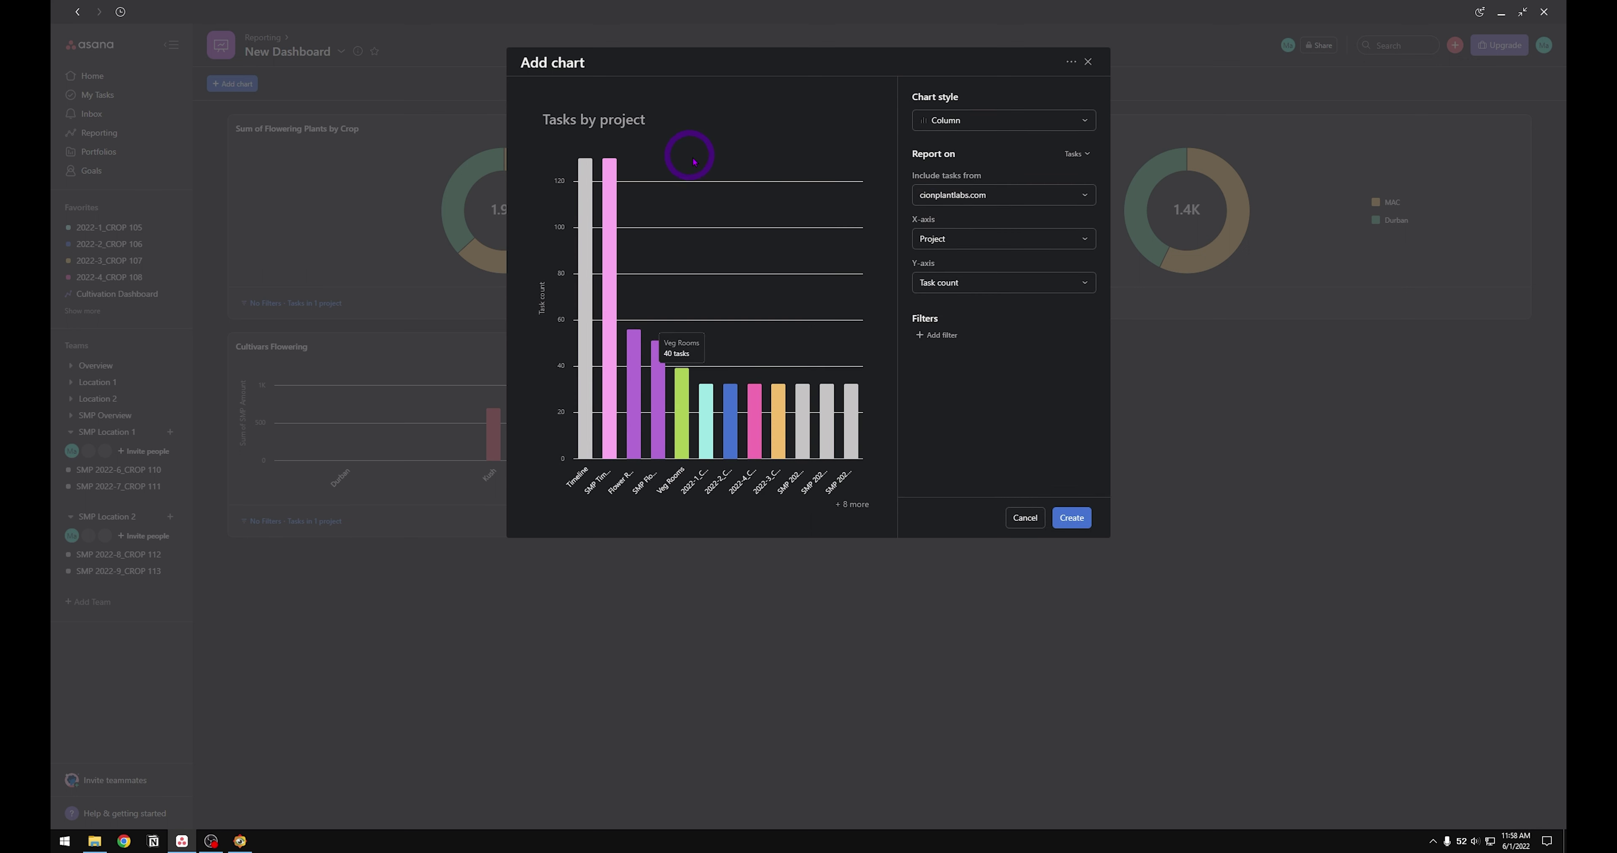
click(1066, 194)
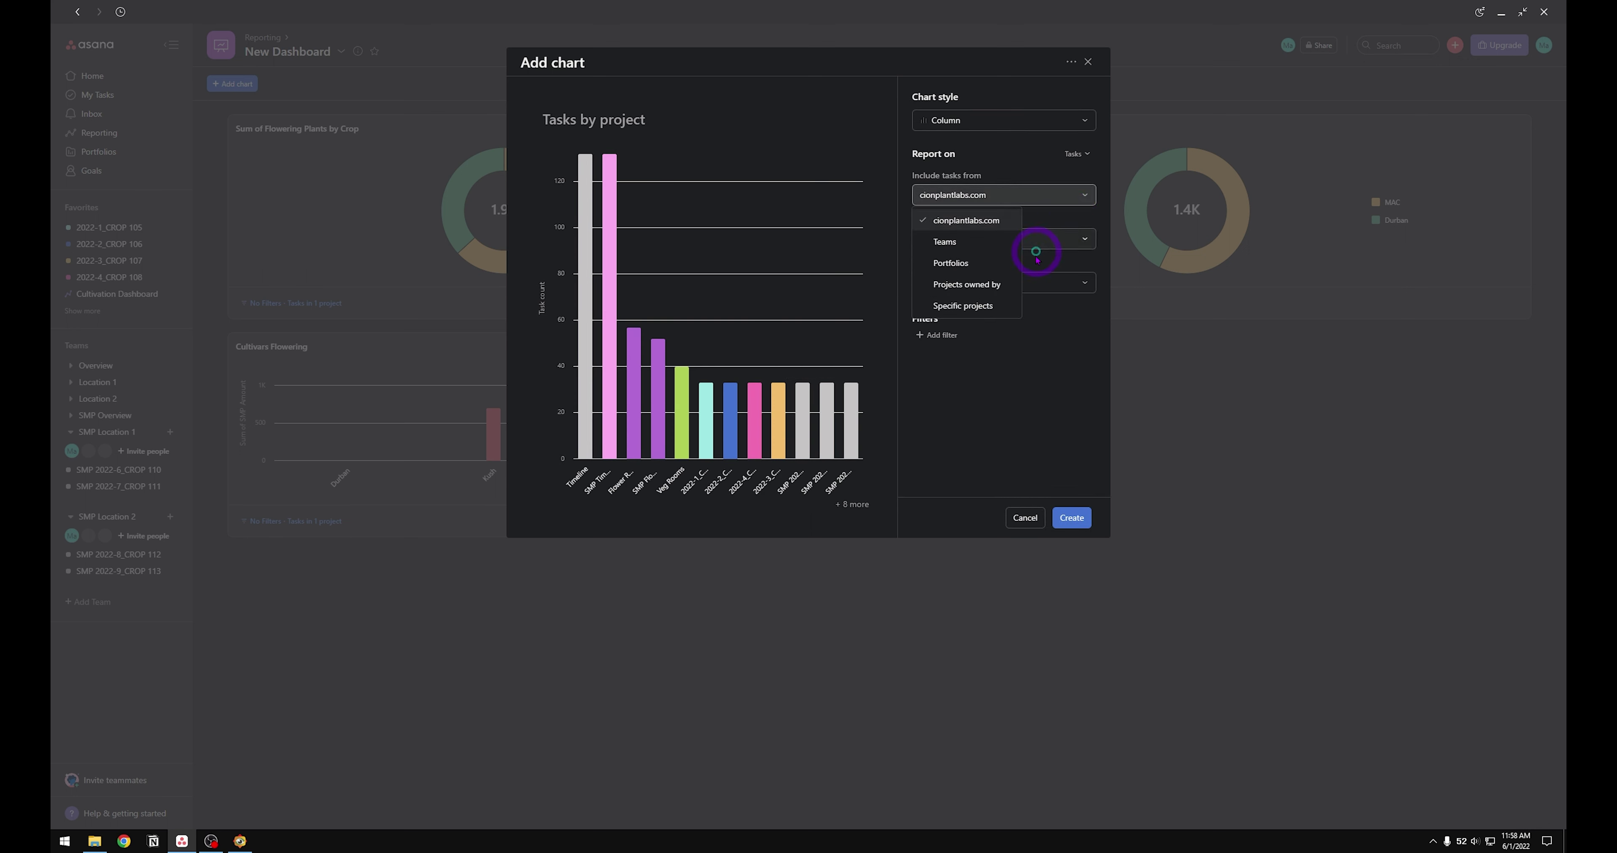
click(994, 308)
text(SMP V)
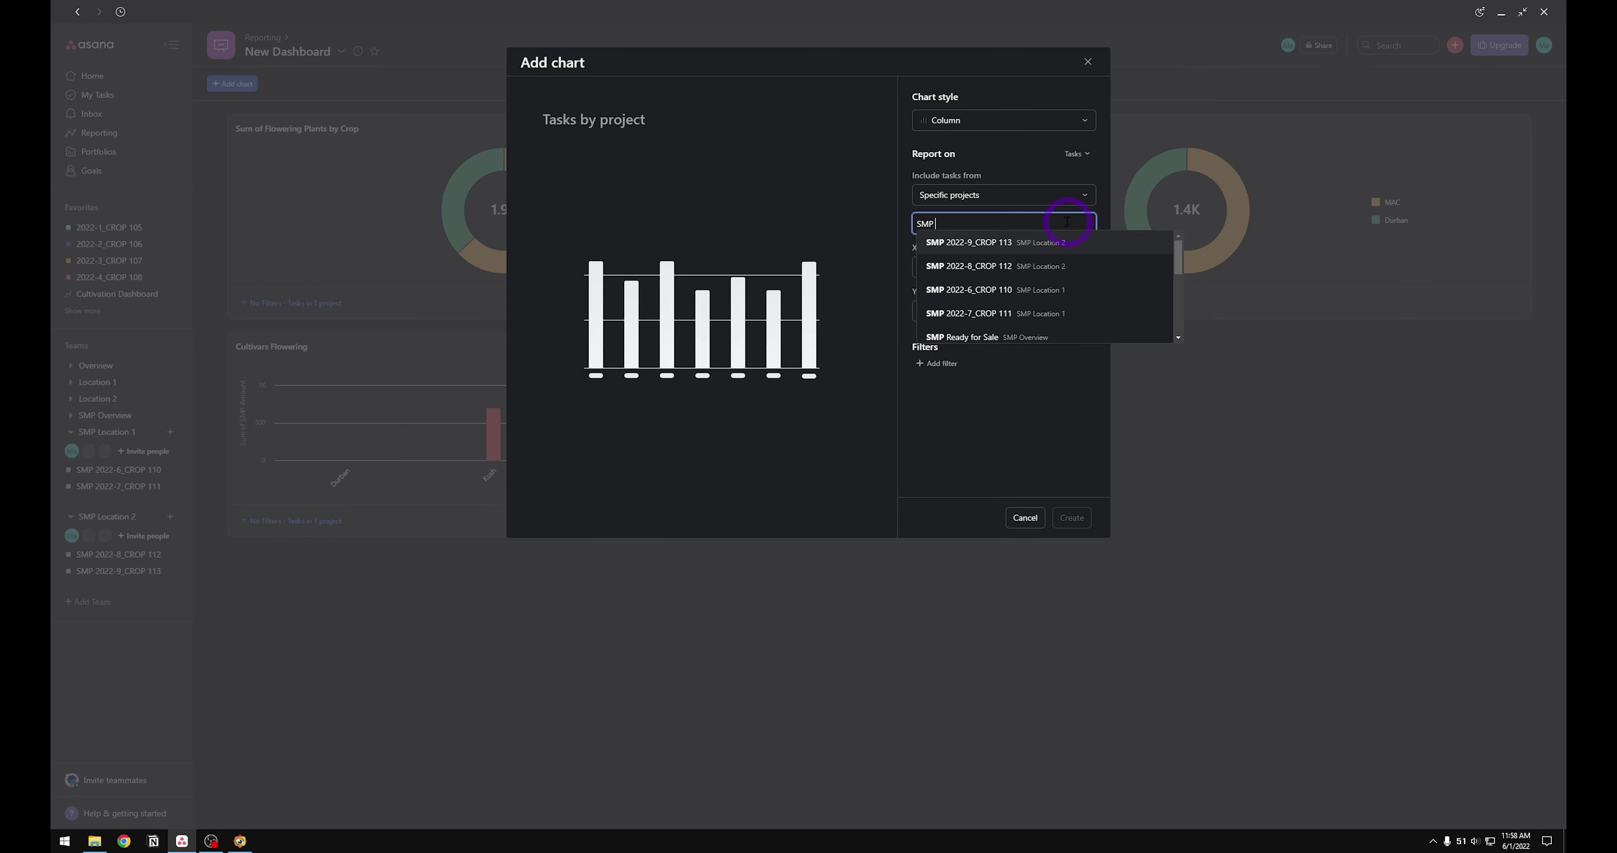
click(1012, 245)
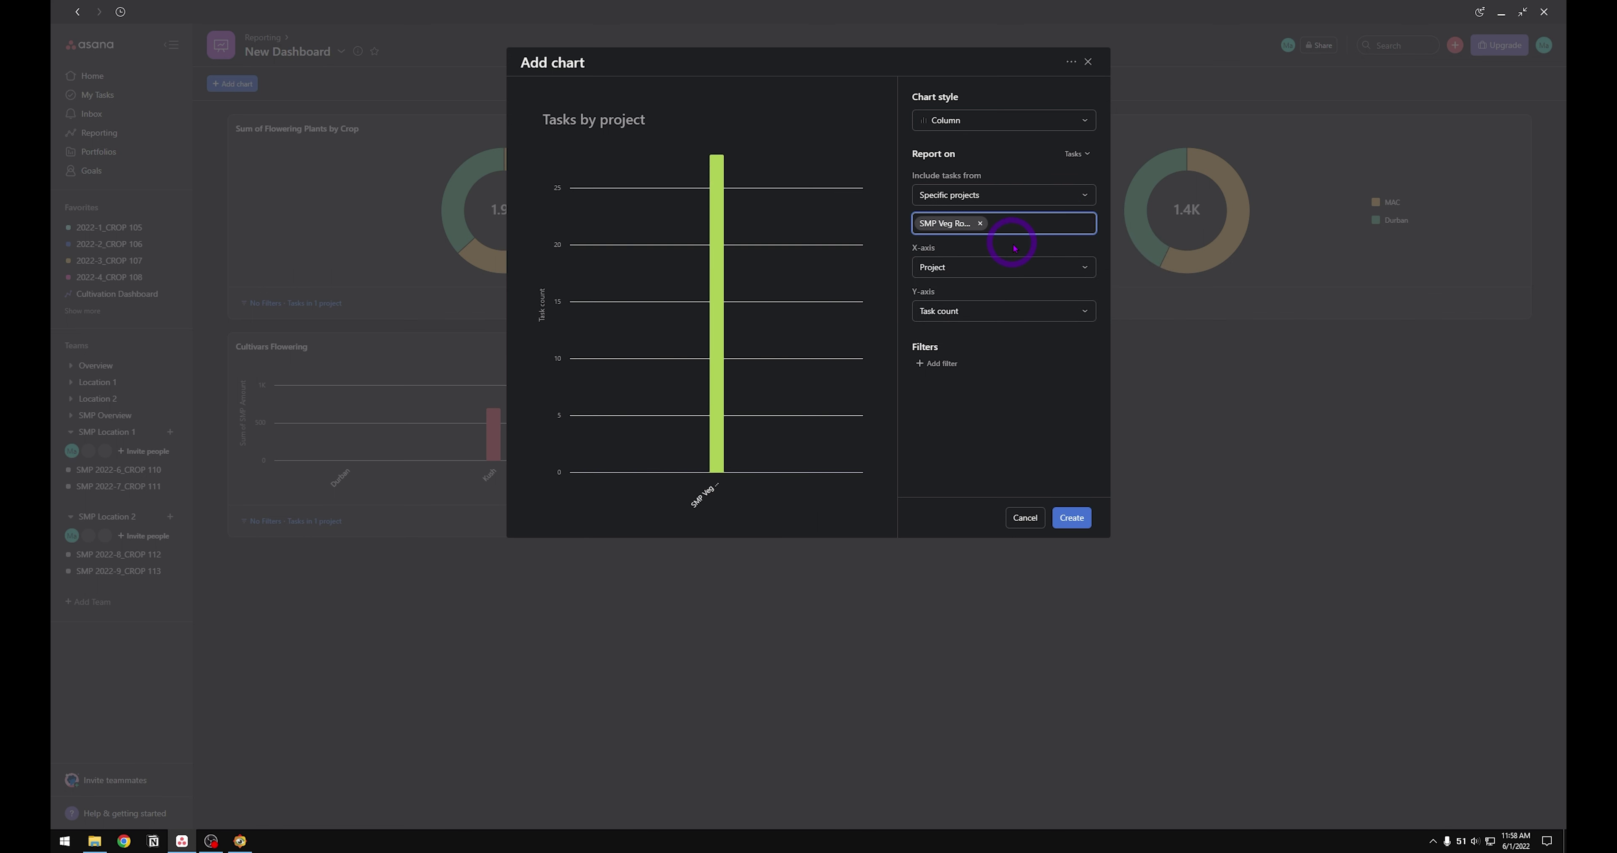
Step: Set the Veg Rooms chart's X-axis to the SMP Crop Numbers custom field and its Y-axis to SMP Amount
click(1075, 268)
mouse_move(1014, 336)
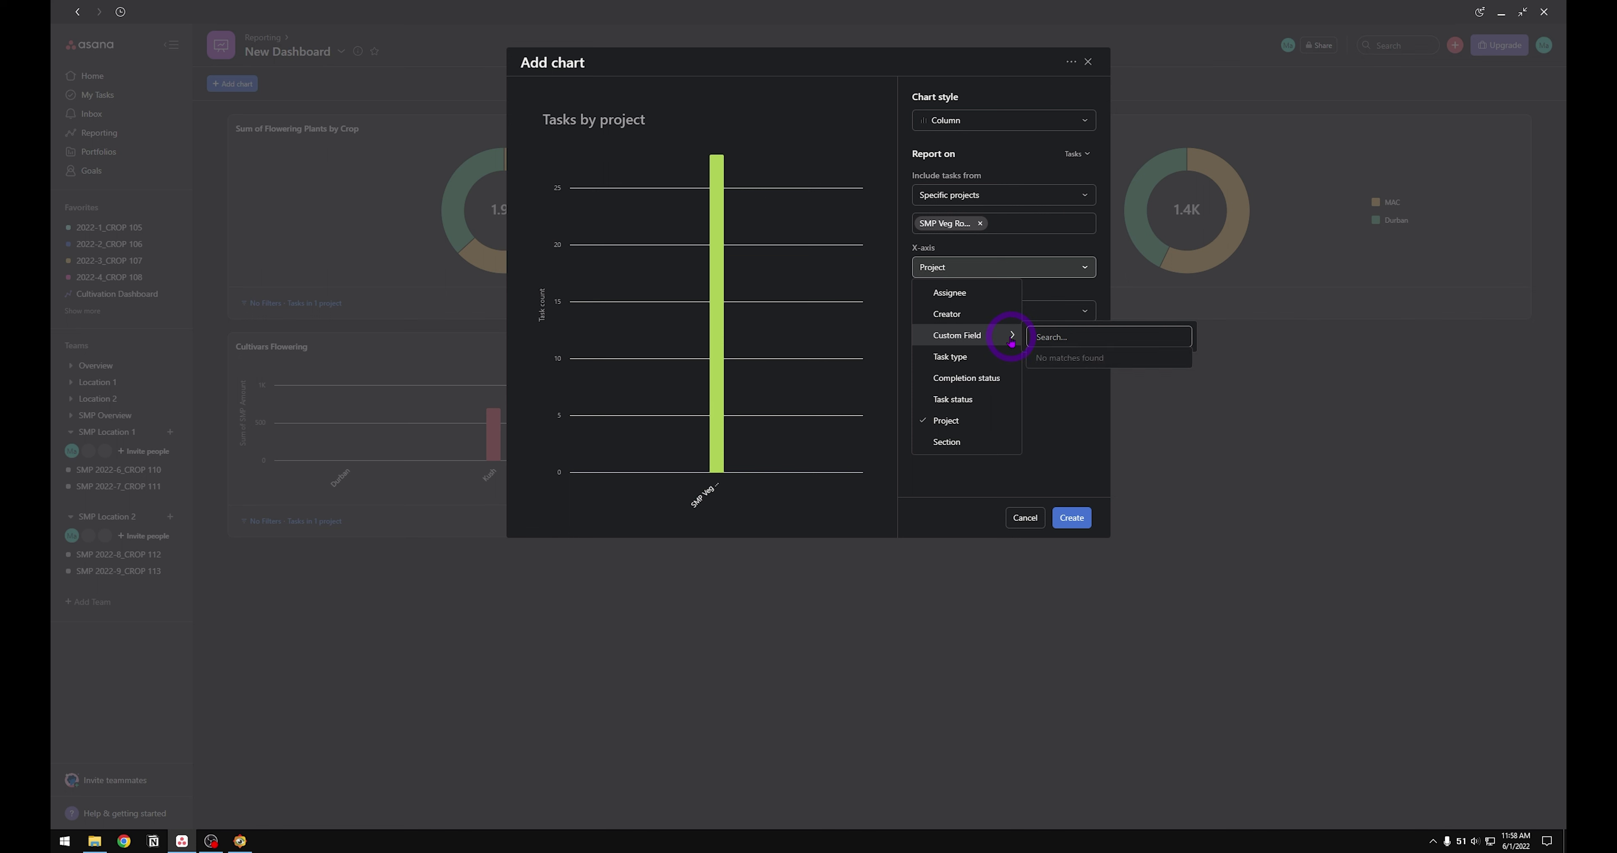
click(1096, 358)
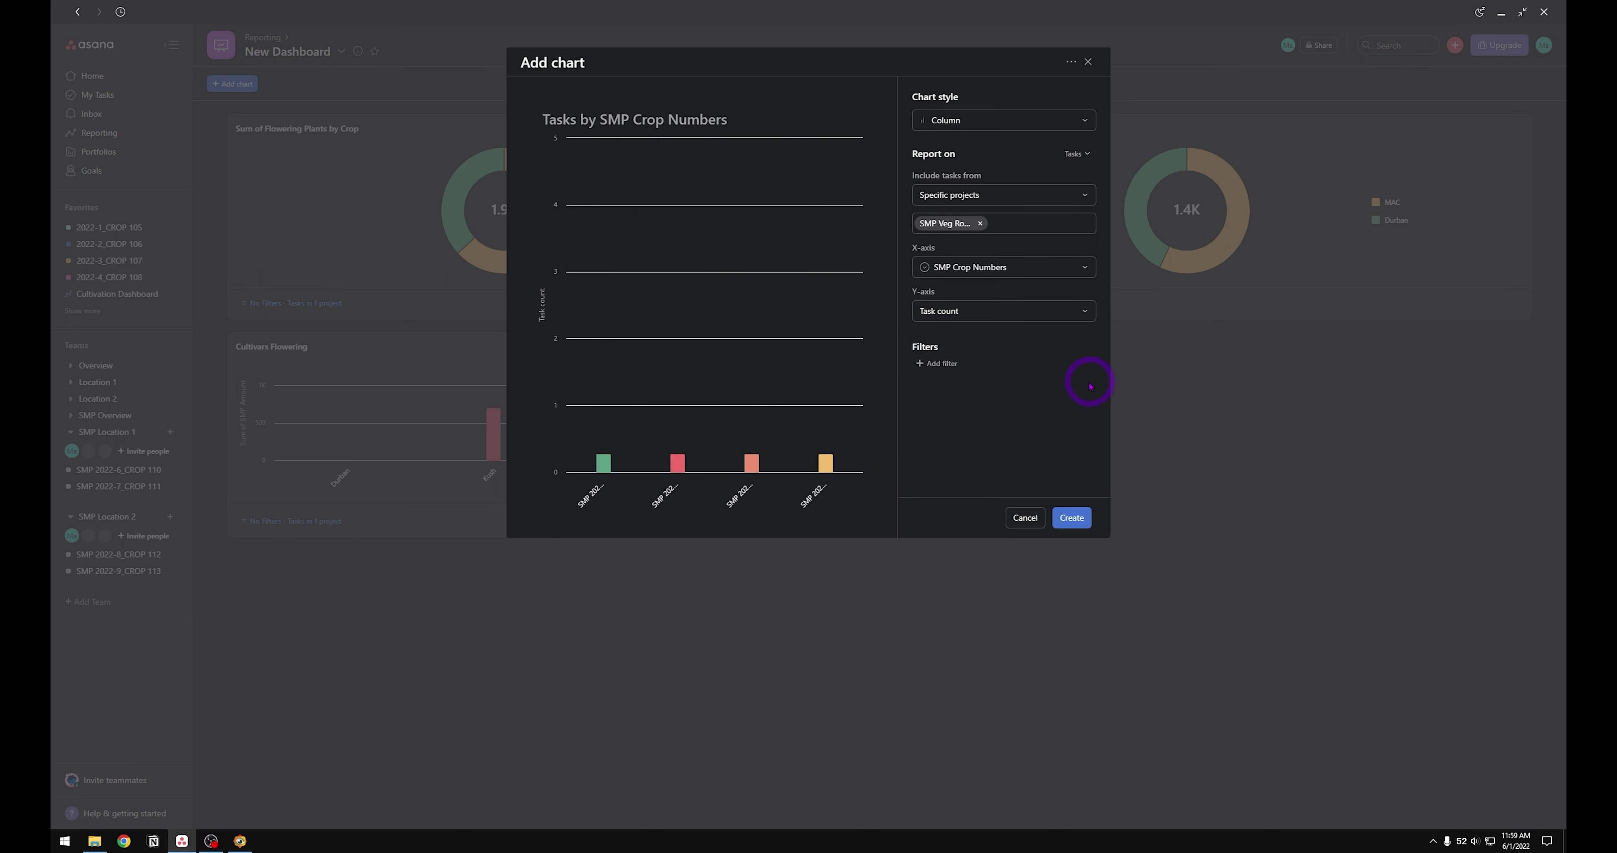
click(1082, 312)
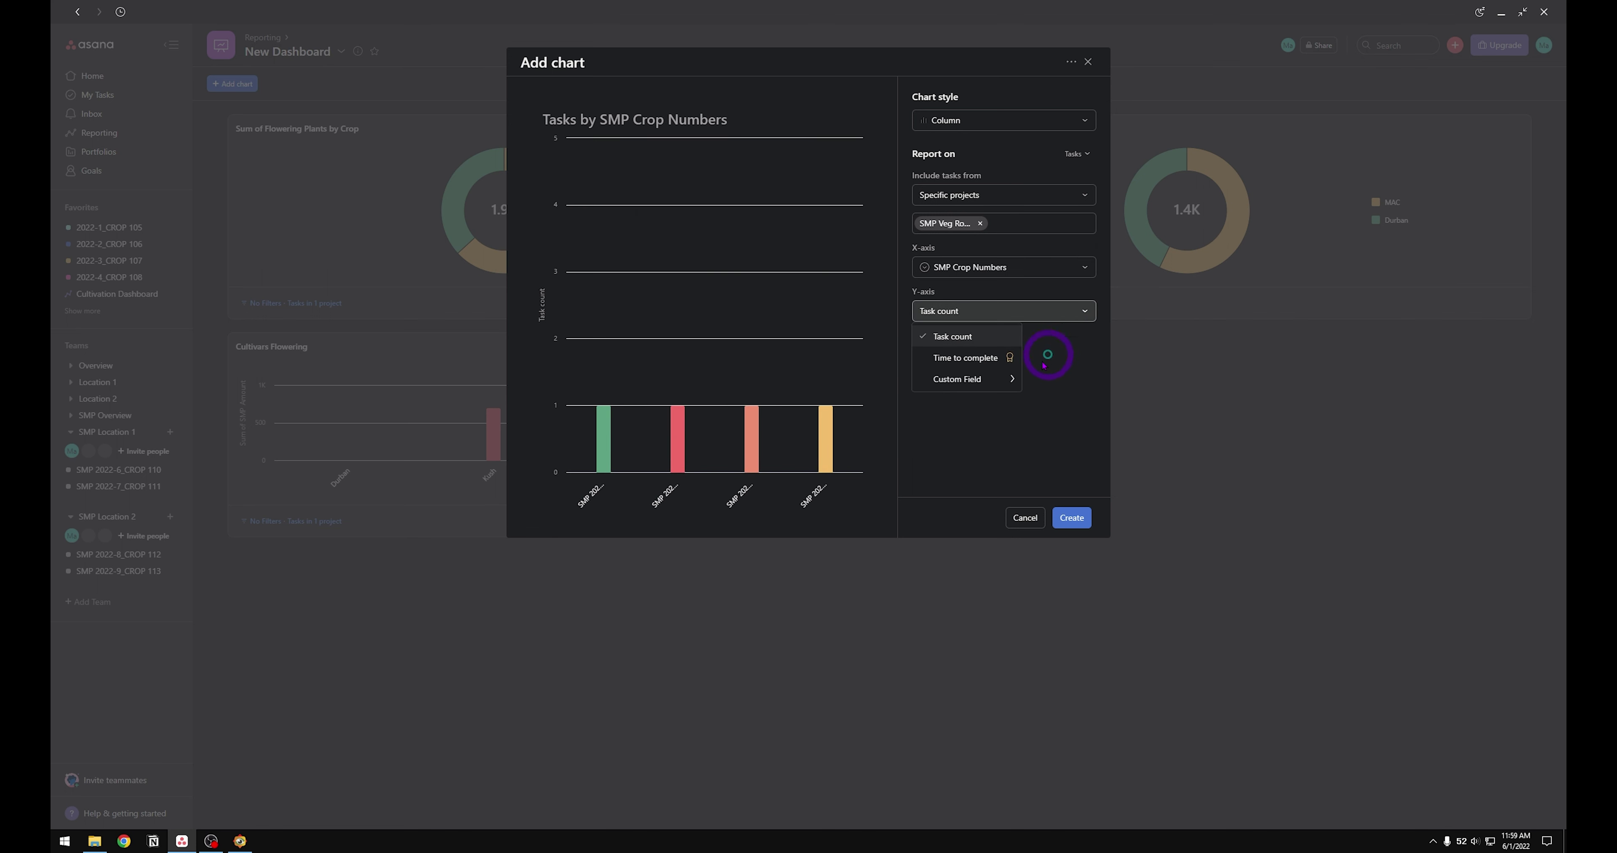
mouse_move(1015, 385)
click(1084, 407)
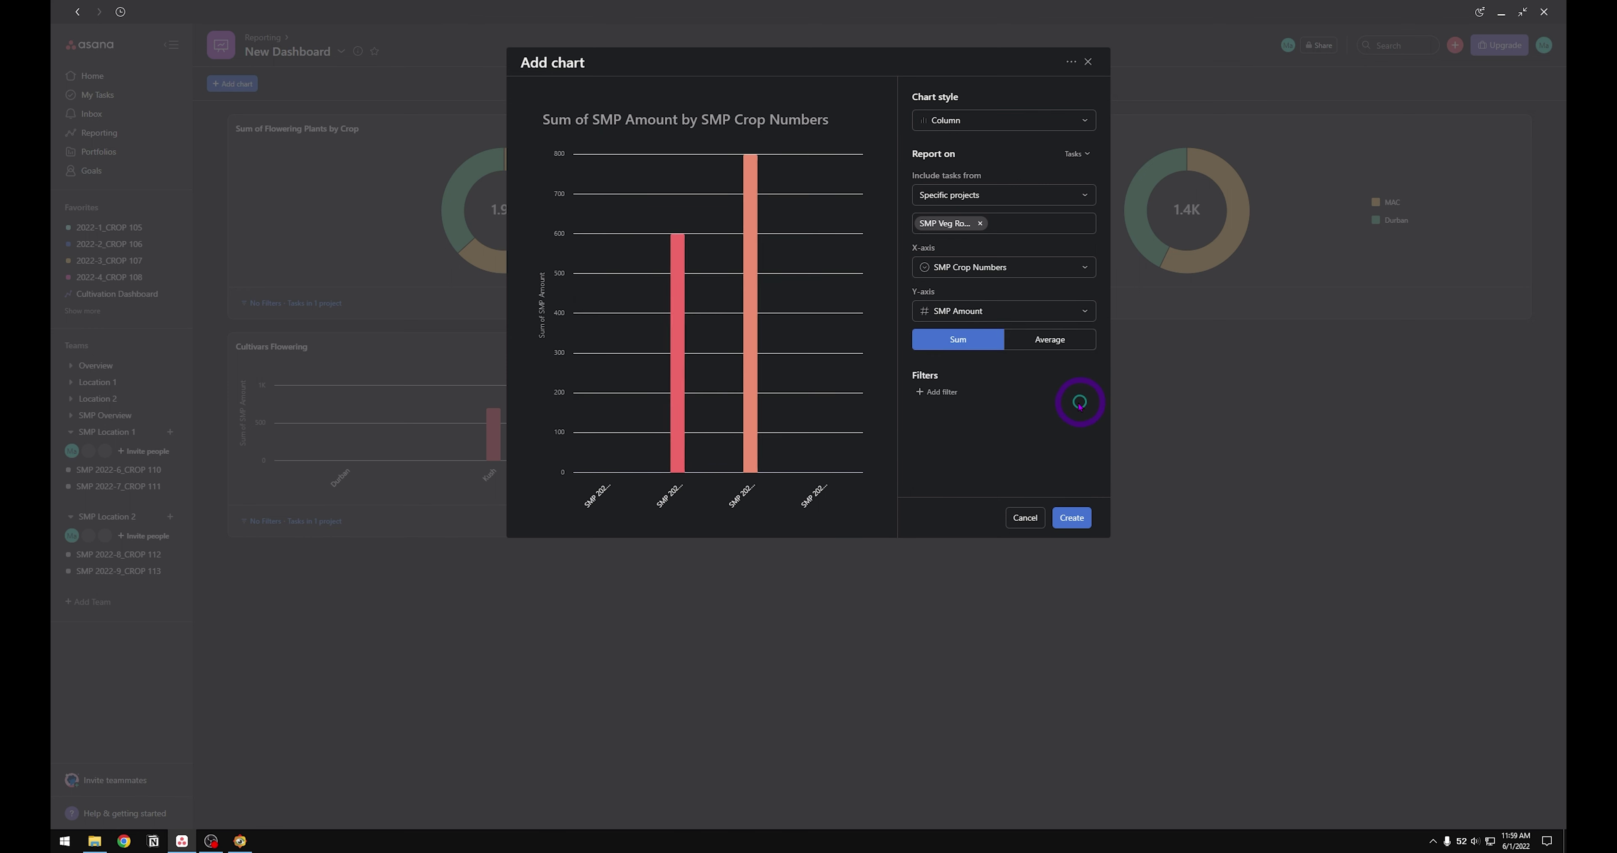
Step: Name the column chart "Veg Plants by Crop Number" and create it on the dashboard
click(815, 120)
key(ctrl+a)
key(BackSpace)
text(Veg)
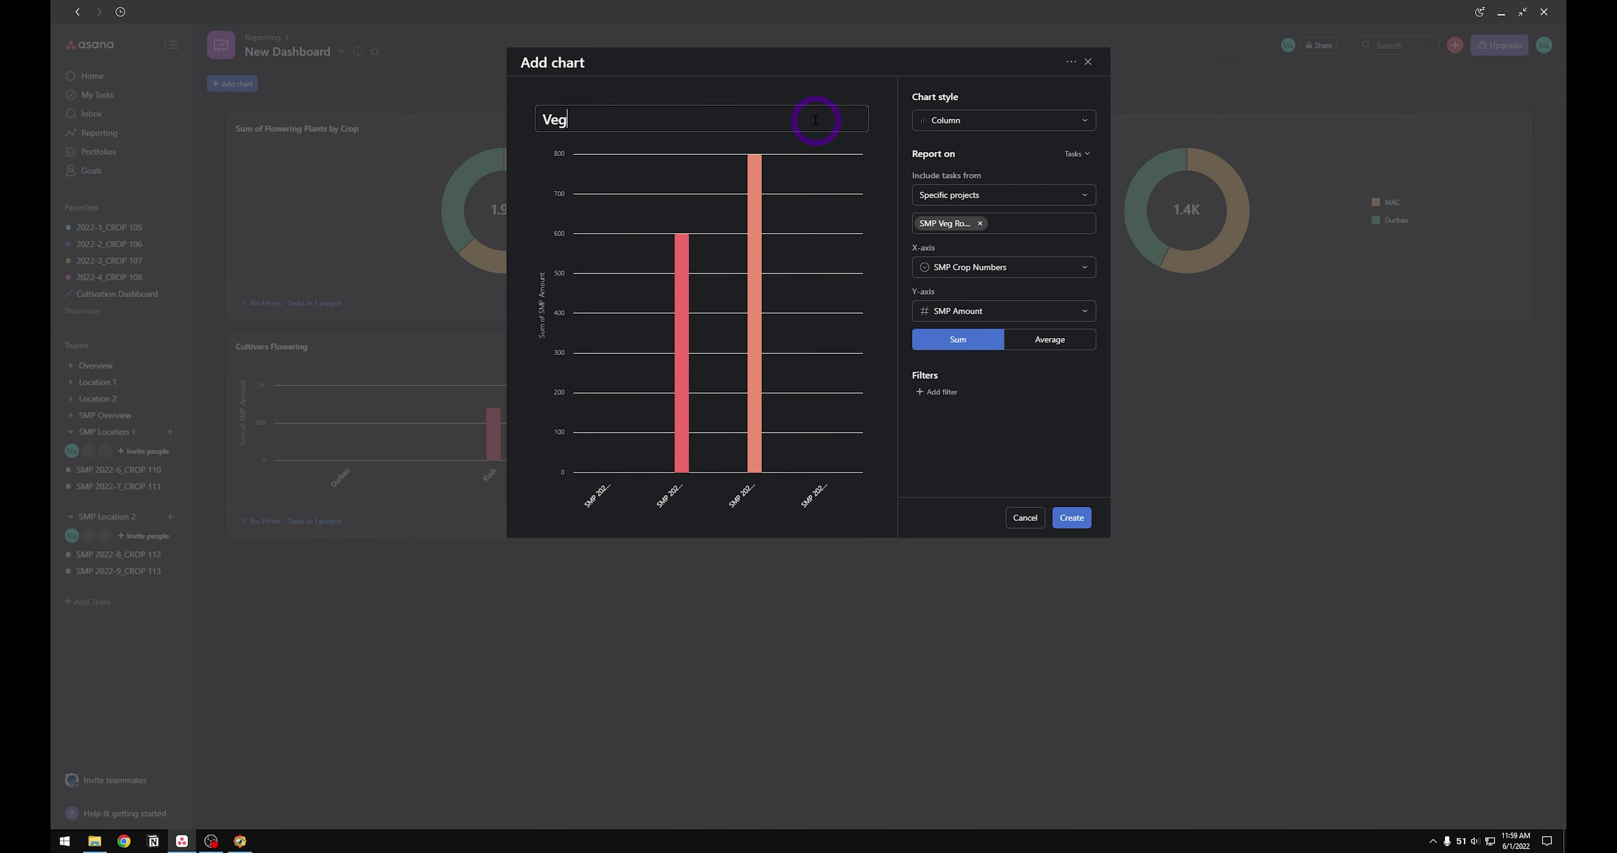
text( Plants by Crop Number)
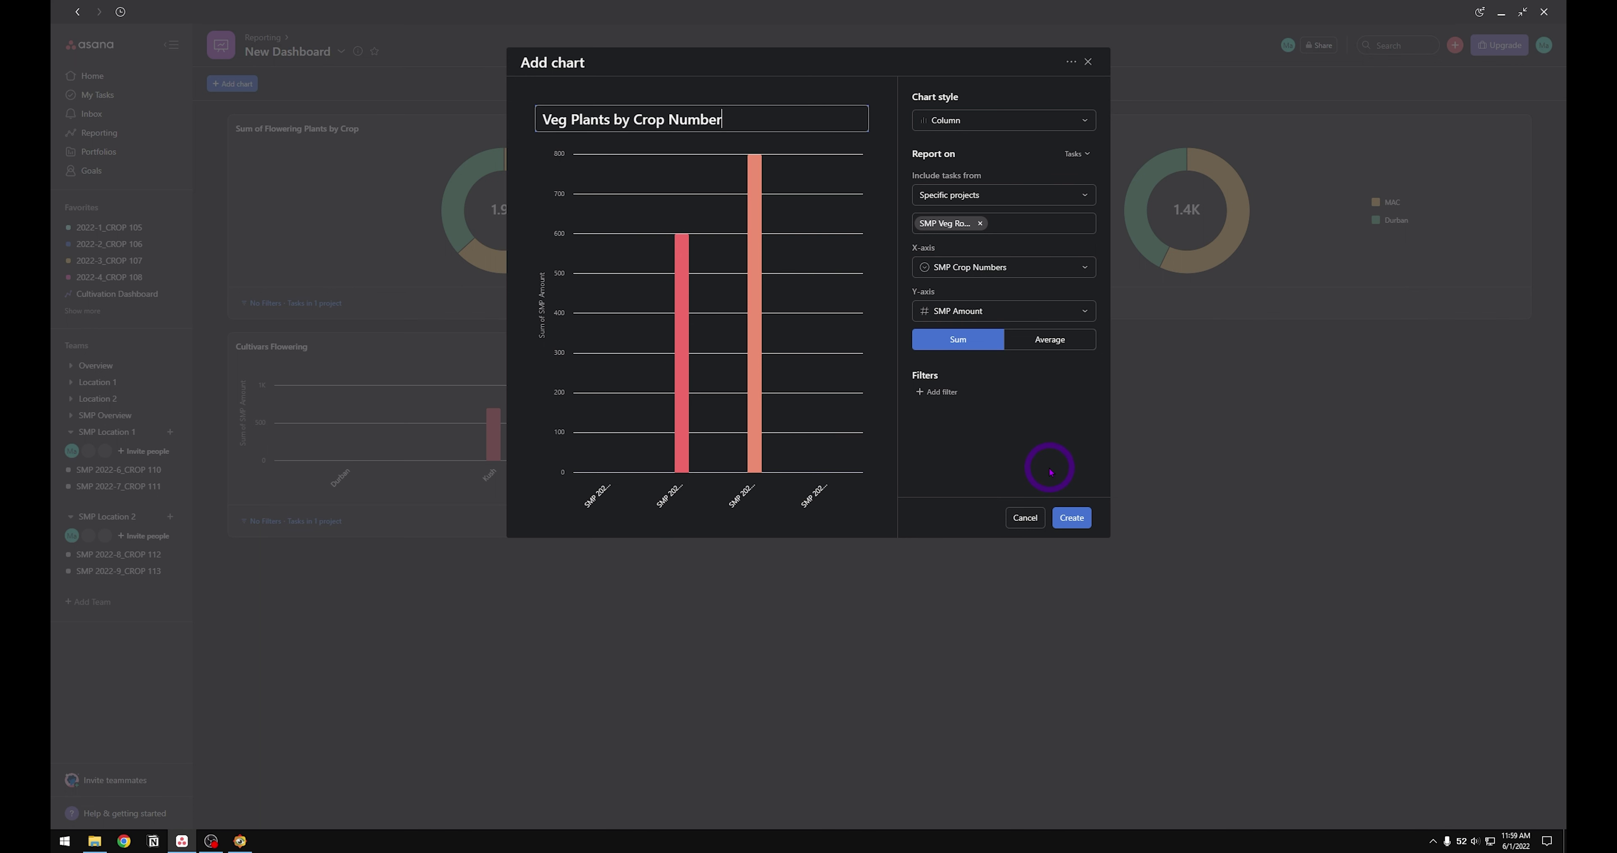
click(1072, 517)
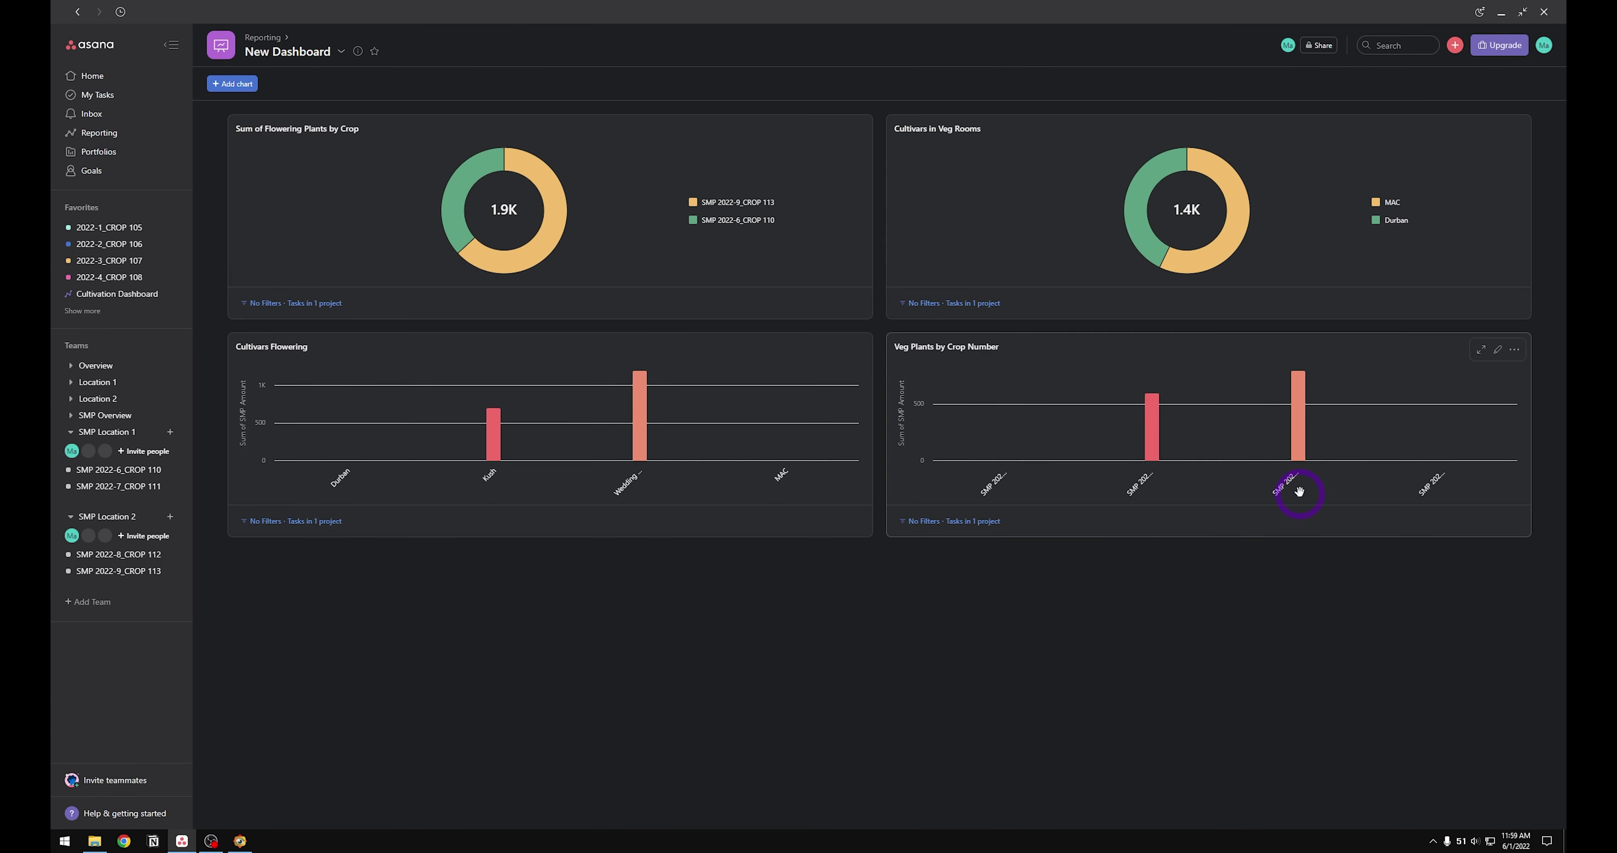
Step: Examine the SMP amounts behind the bars and donut segments of the four dashboard charts
mouse_move(1305, 461)
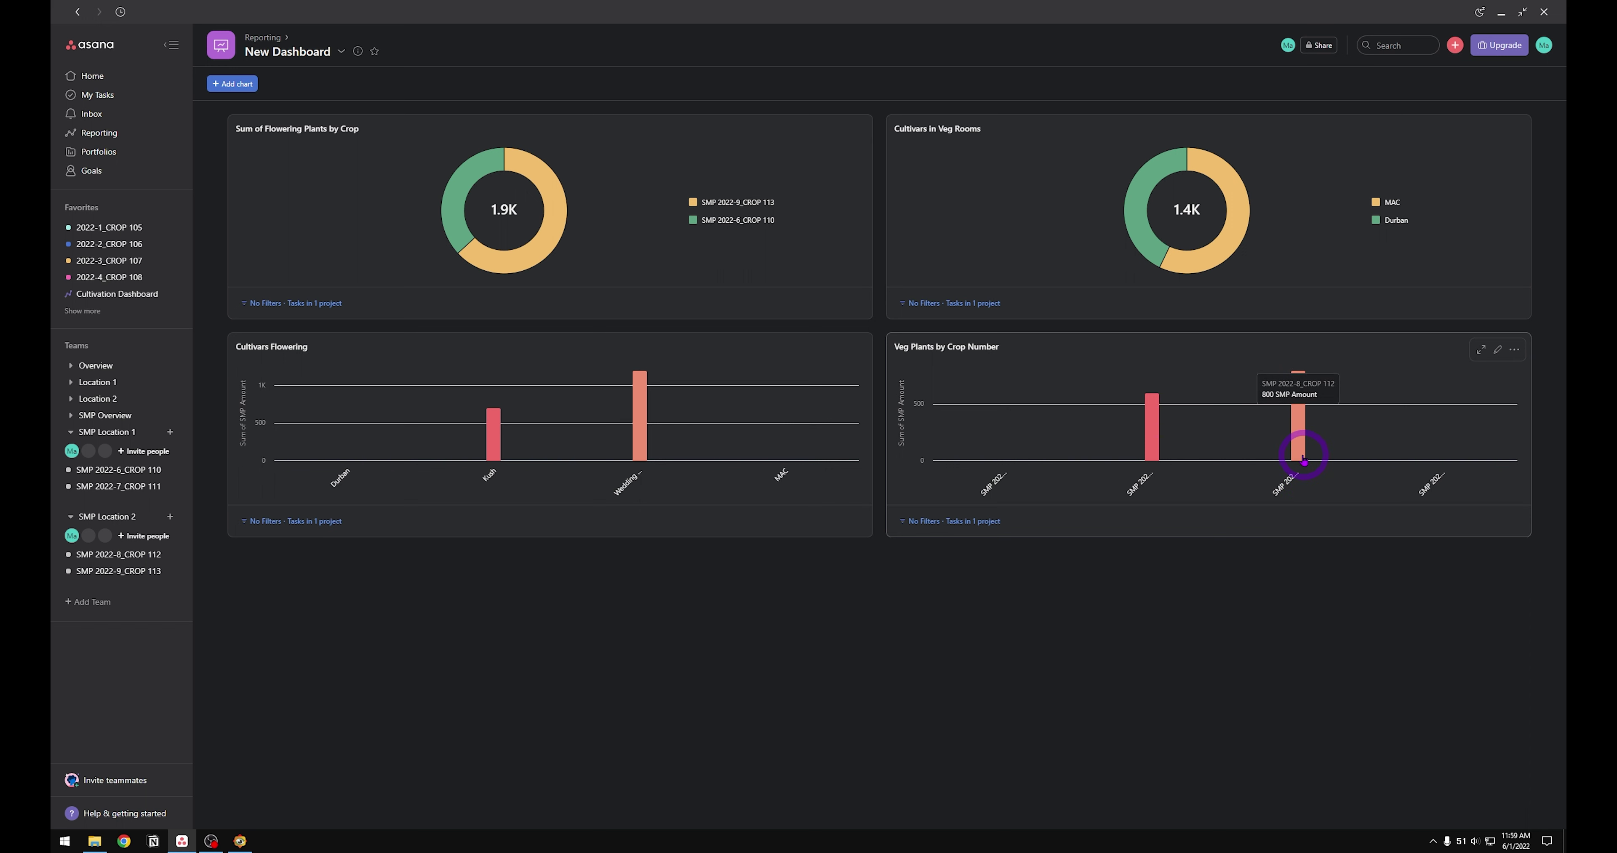
mouse_move(1161, 453)
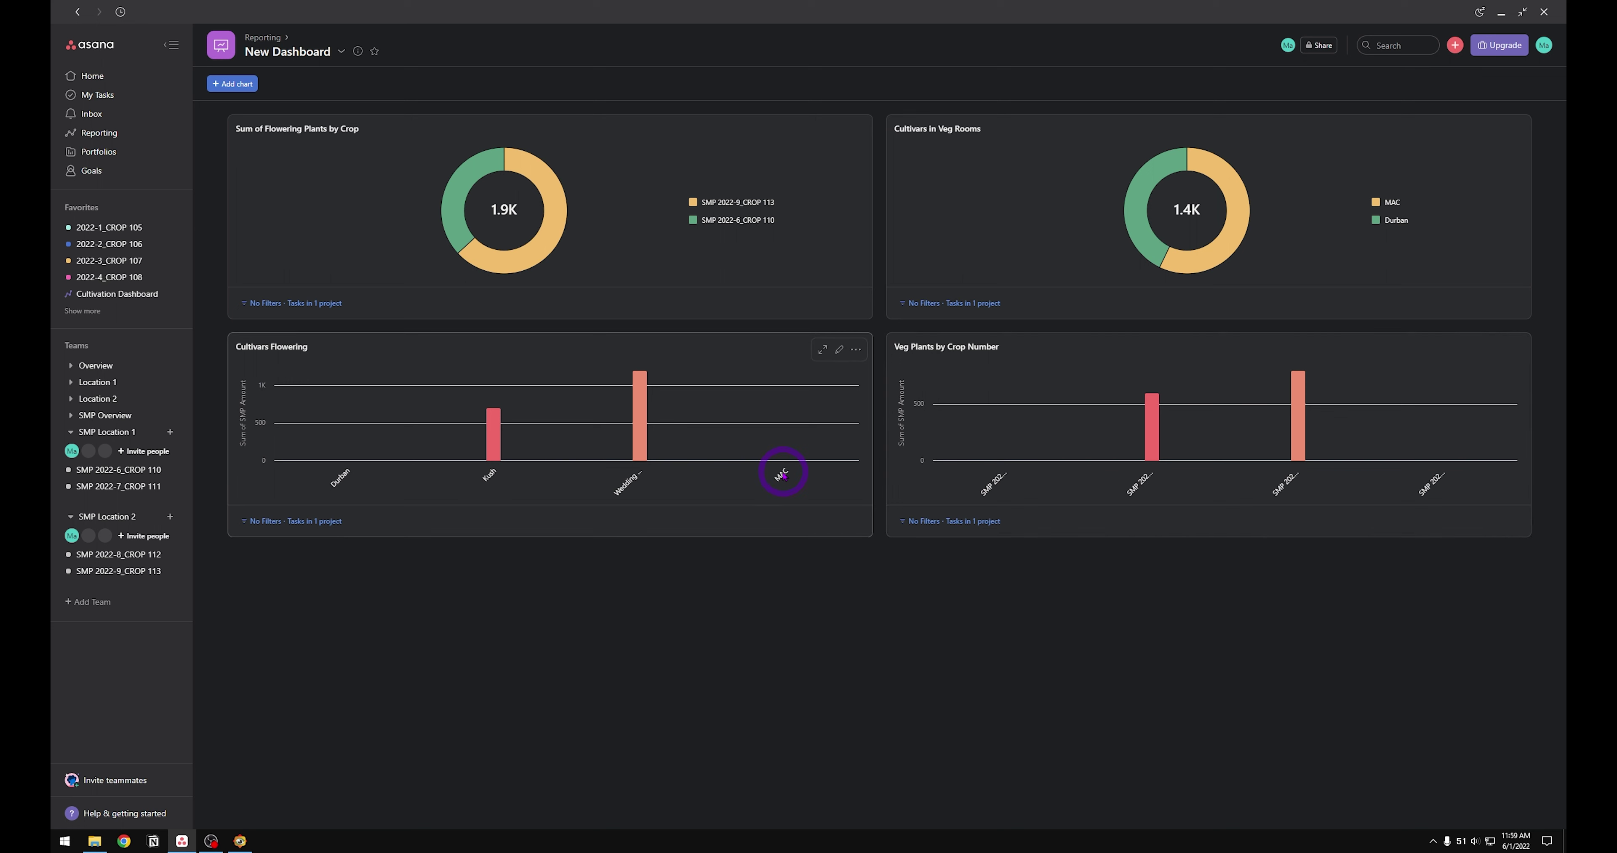
mouse_move(640, 437)
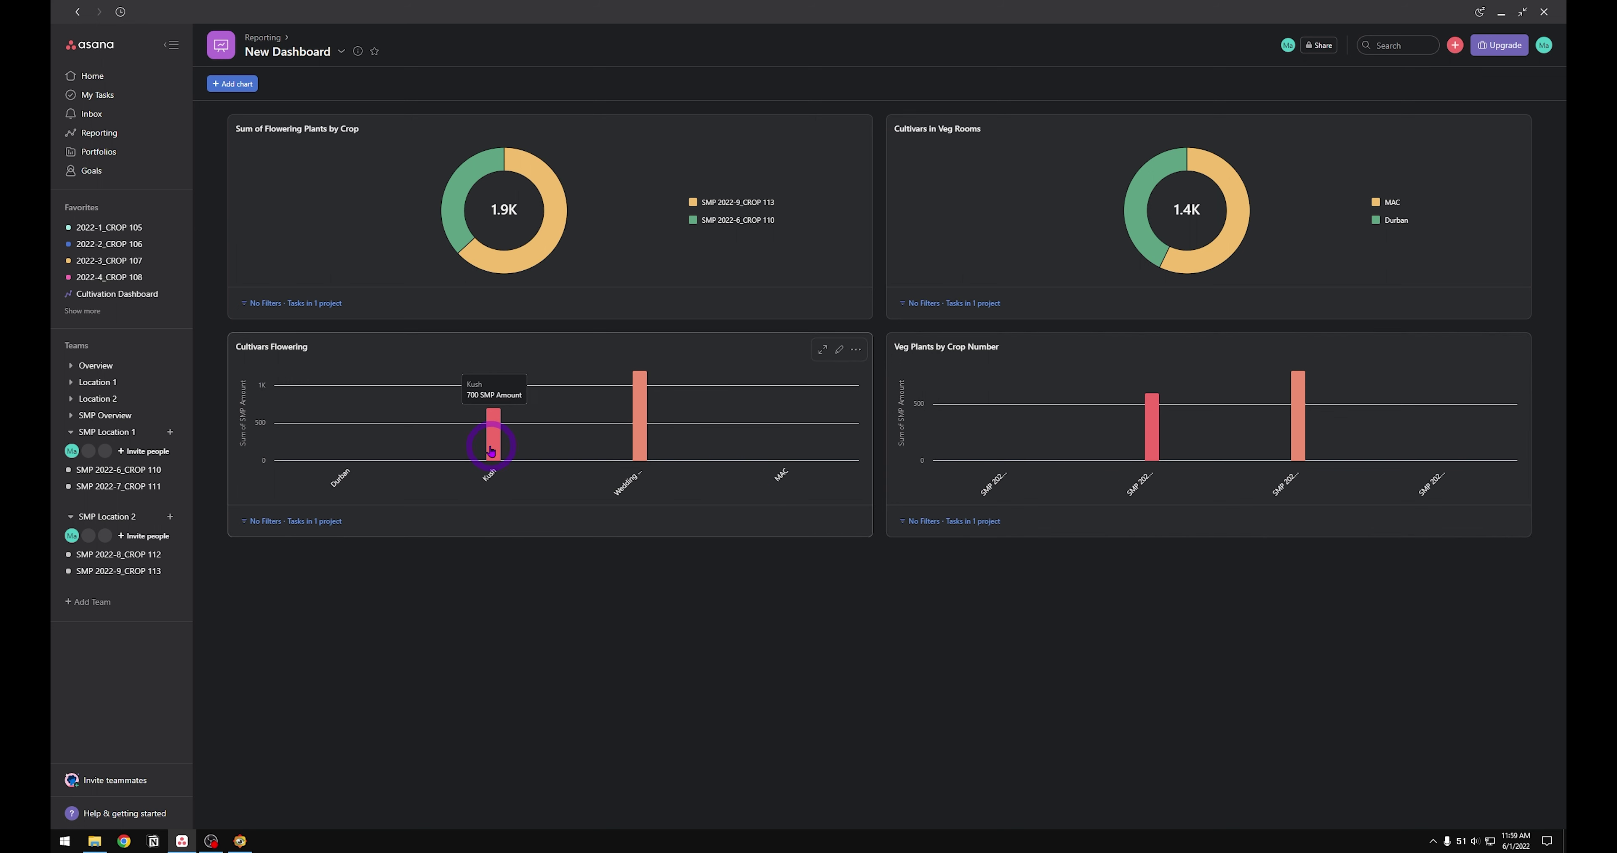
mouse_move(532, 263)
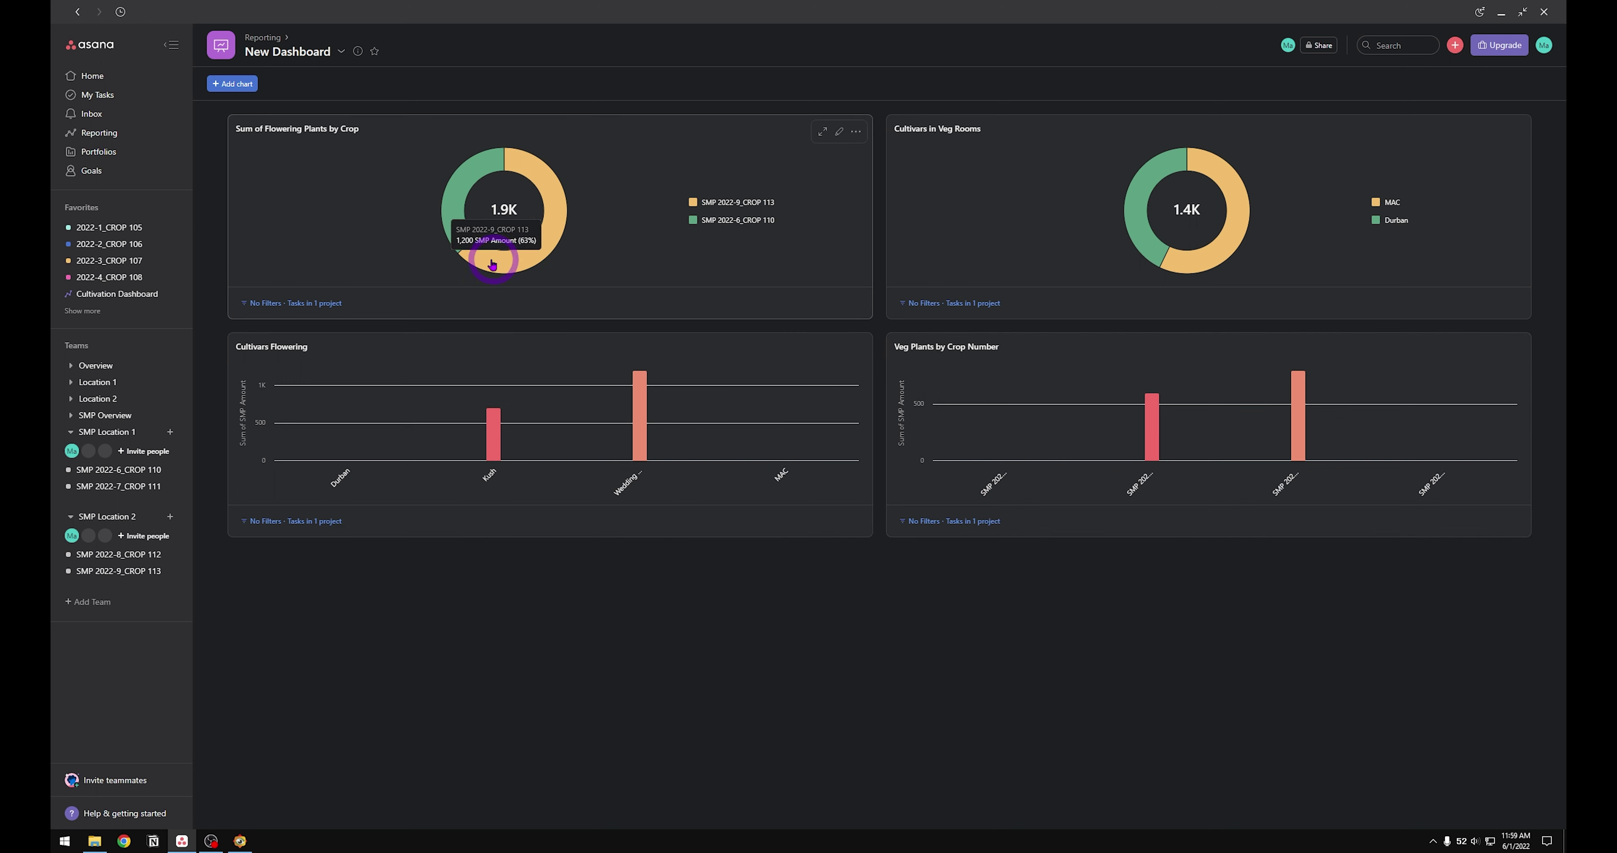
mouse_move(453, 240)
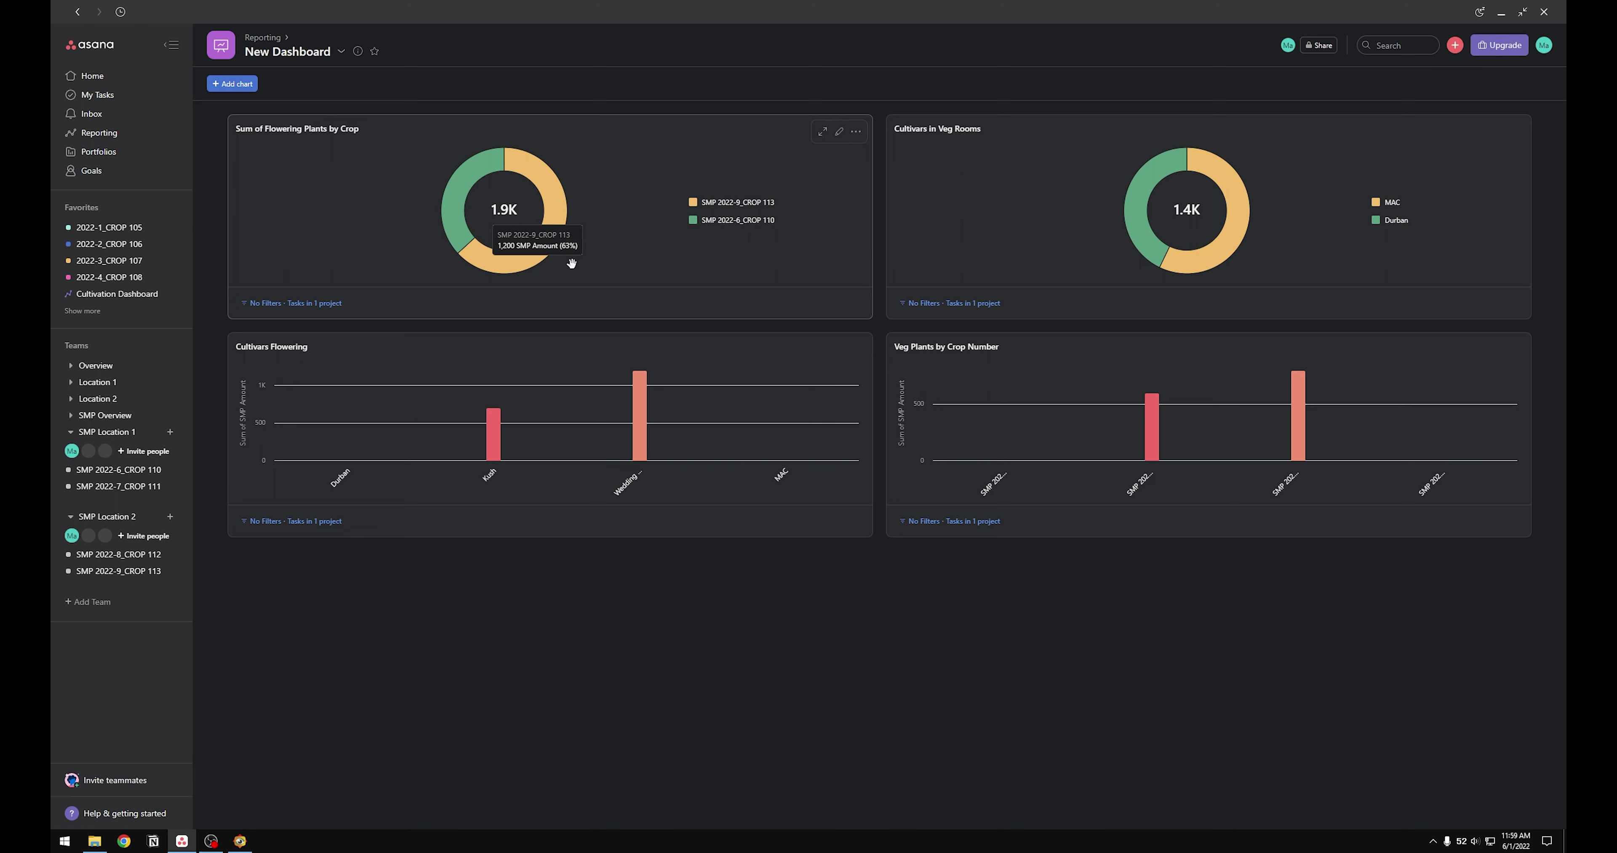
mouse_move(1131, 241)
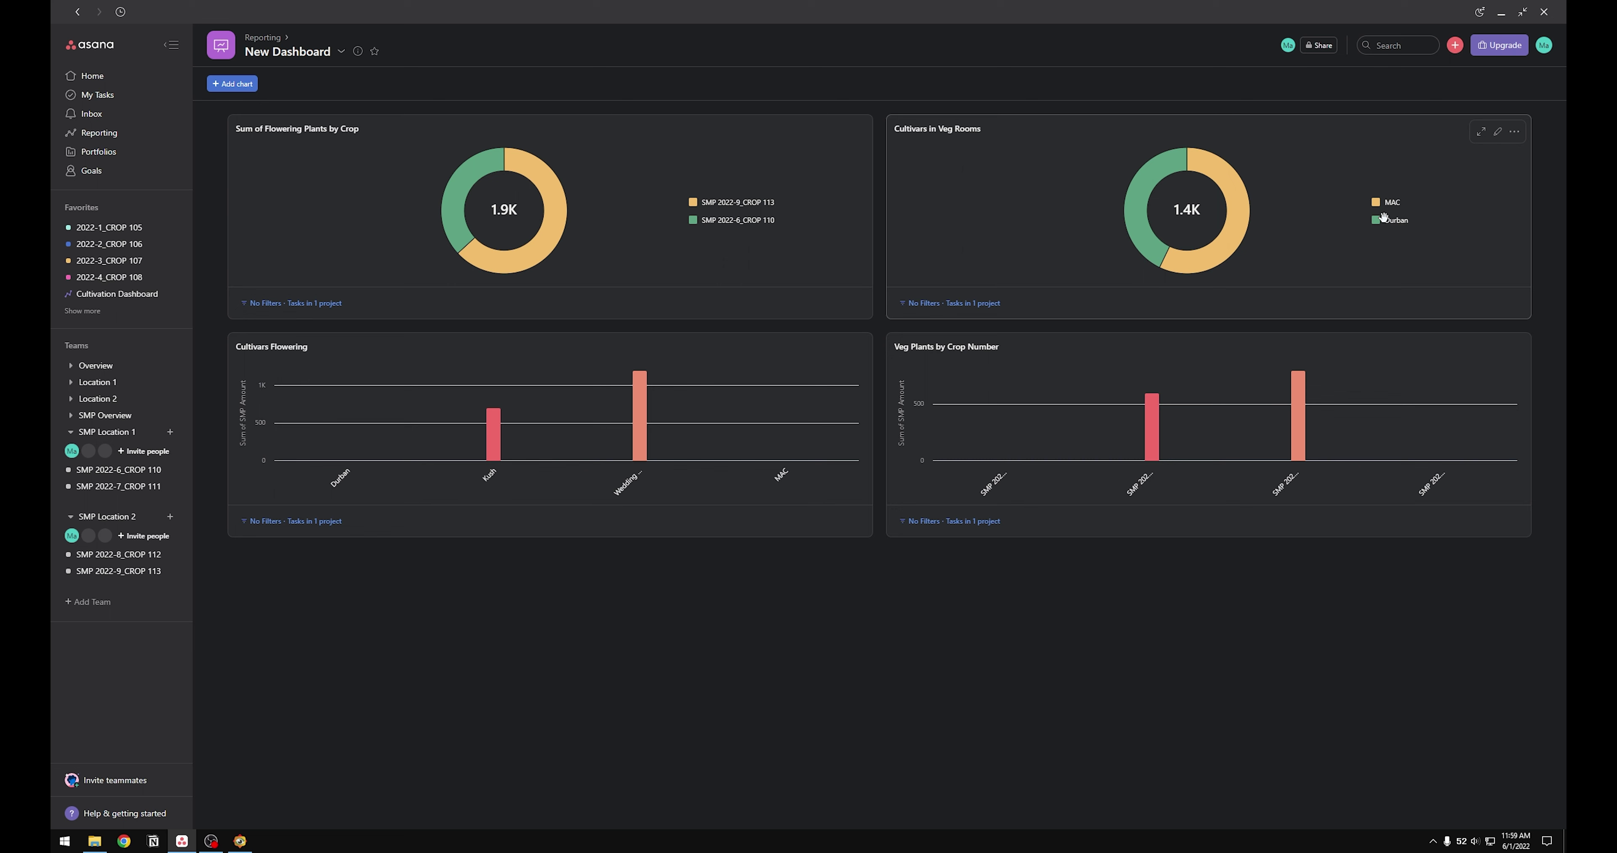
drag(1456, 235, 1423, 266)
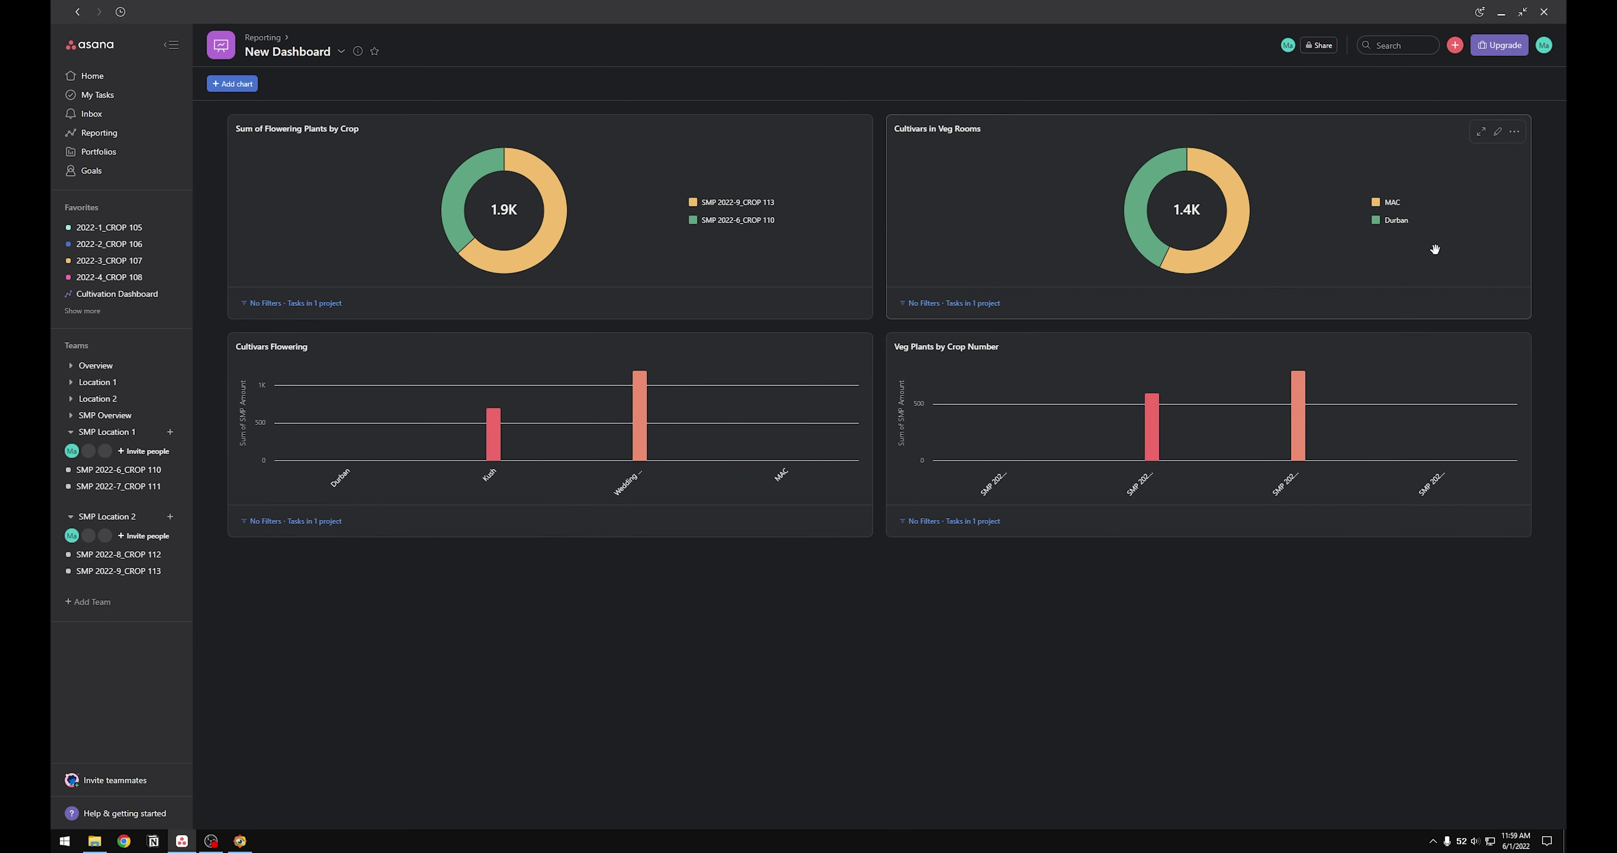